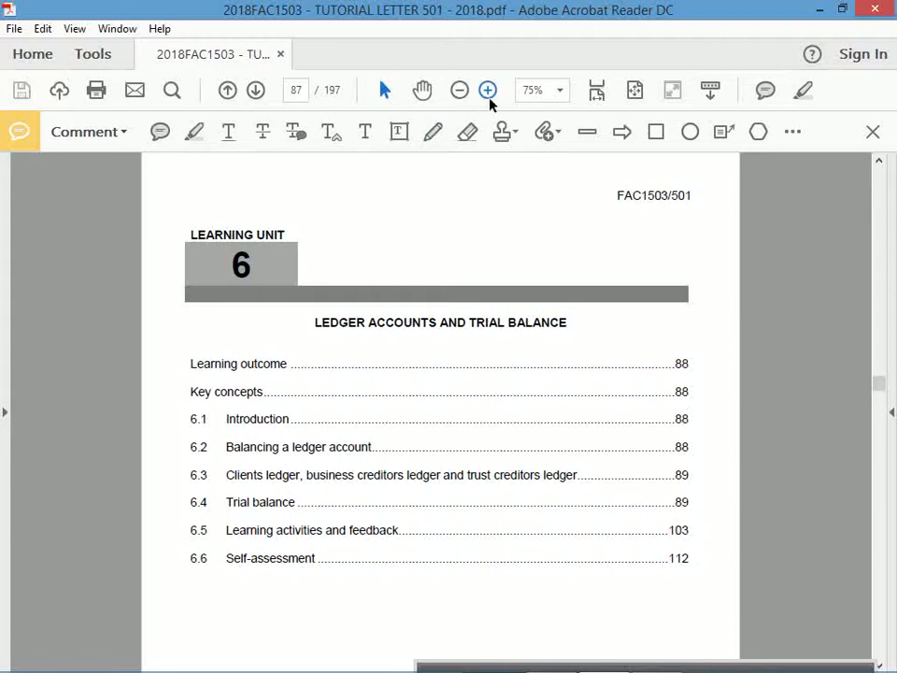
Step: Enlarge the Learning Unit 6 contents page to 100% and select the "Balancing a ledger account" and "trust creditors" text for review
left_click(488, 91)
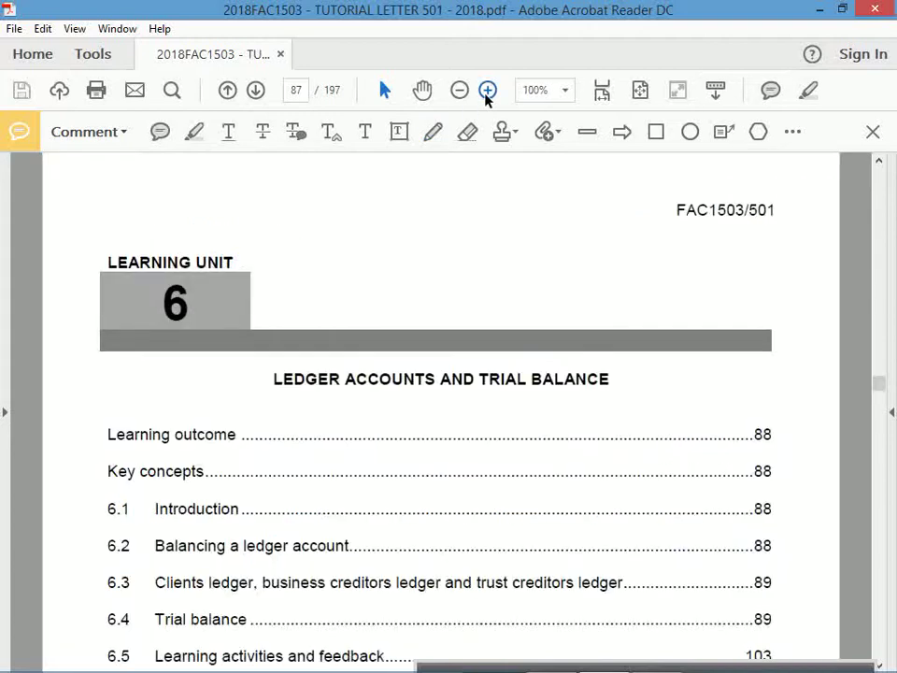
left_click(881, 665)
left_click(881, 666)
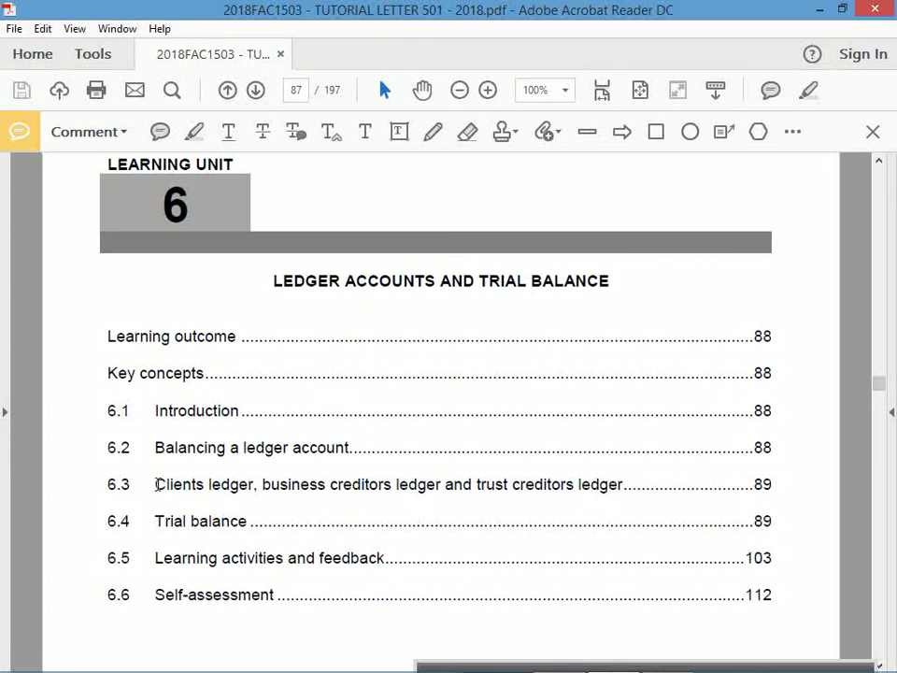
left_click_drag(153, 446, 340, 452)
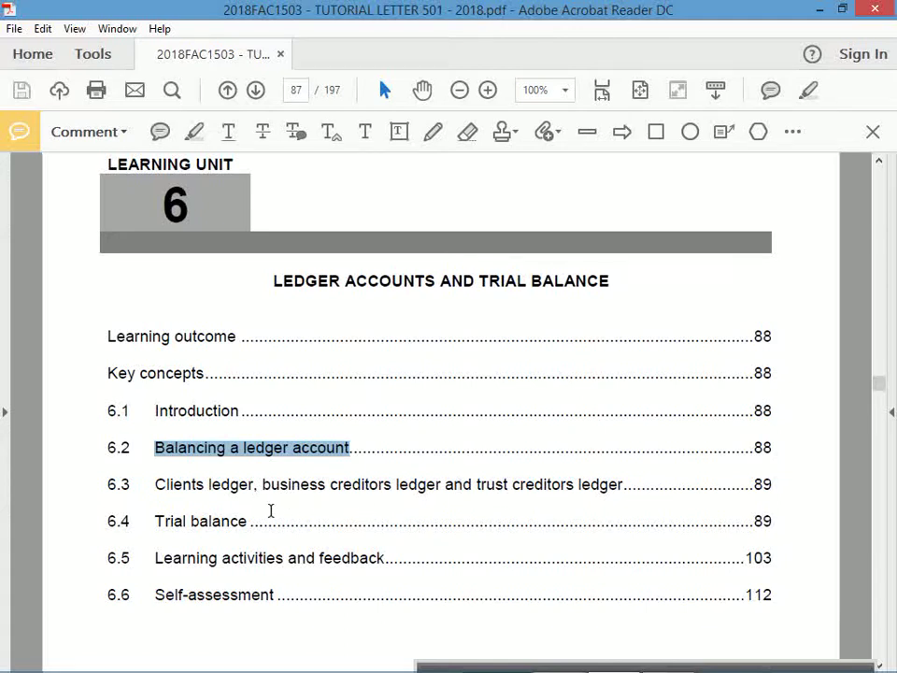
left_click_drag(476, 485, 545, 485)
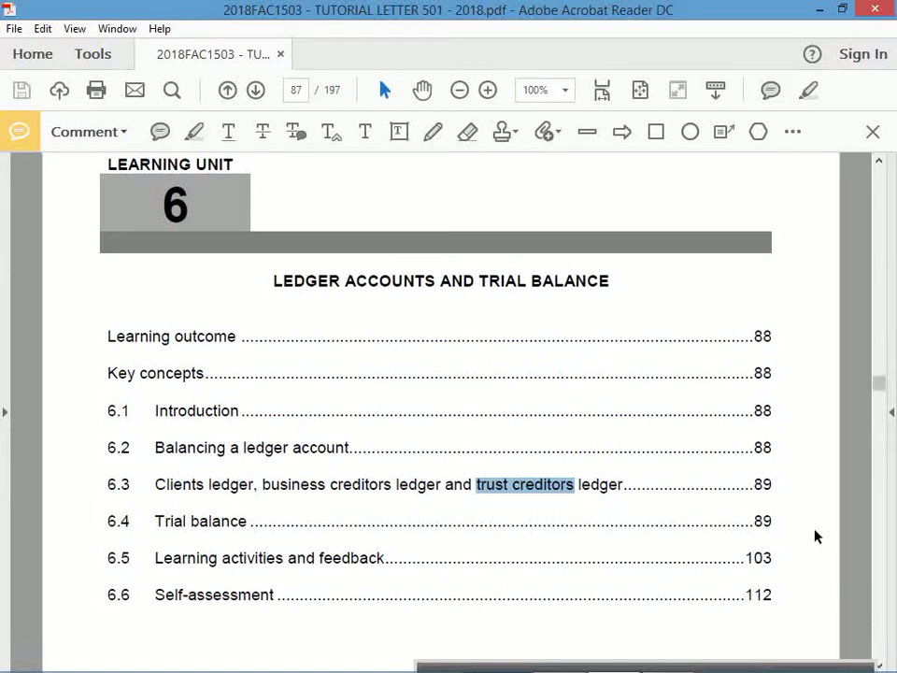
Step: Circle the section 6.2 heading "Balancing a ledger account" on page 88 with a freehand pencil line
scroll(884, 628, "down", 15)
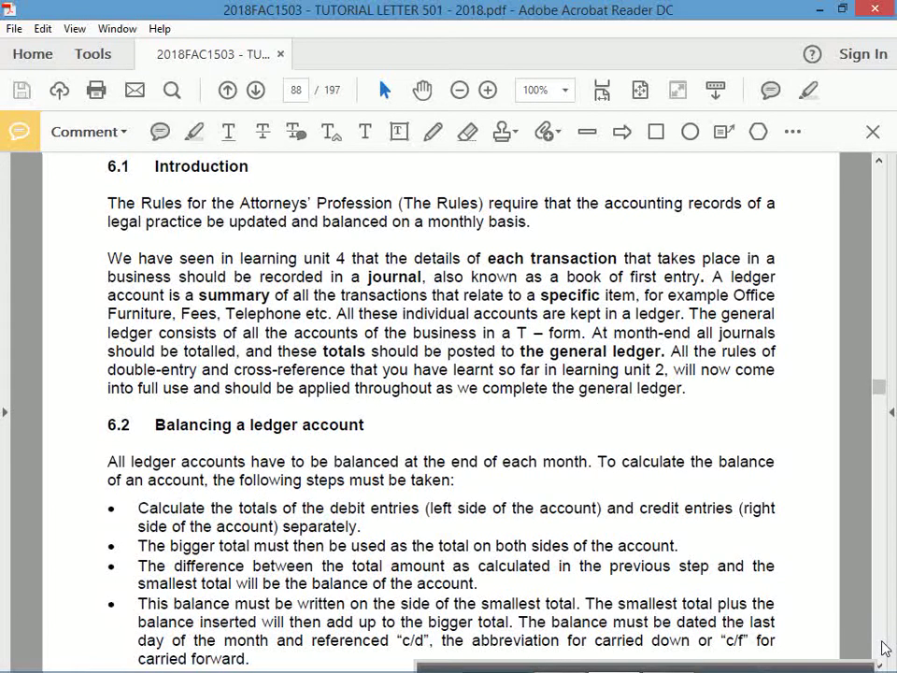
scroll(883, 644, "down", 2)
scroll(883, 664, "down", 5)
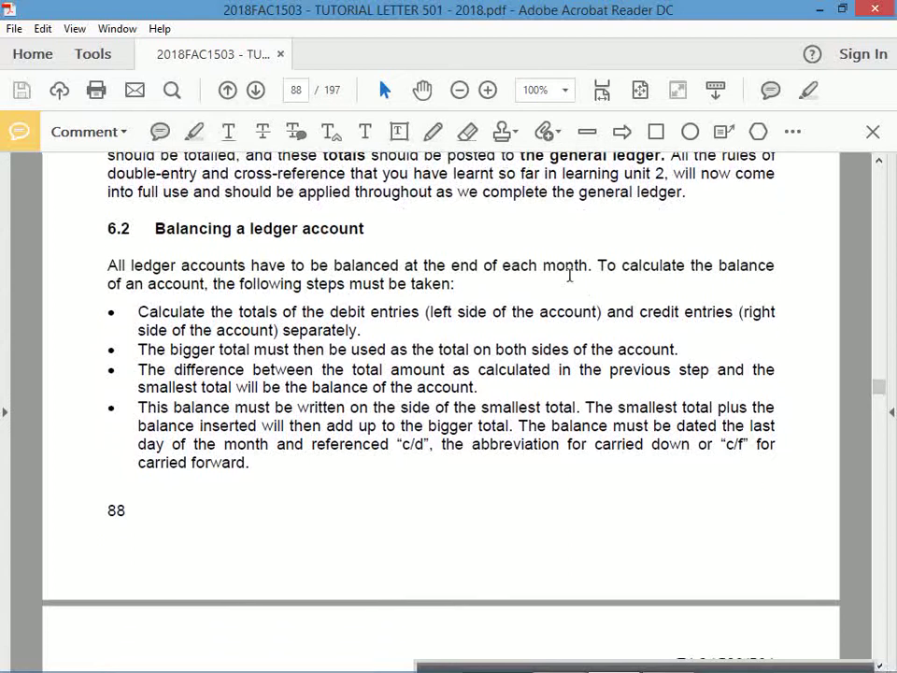
left_click(433, 132)
mouse_move(156, 244)
left_mouse_down()
mouse_move(355, 245)
mouse_move(374, 207)
mouse_move(182, 202)
mouse_move(146, 232)
mouse_move(157, 240)
left_mouse_up()
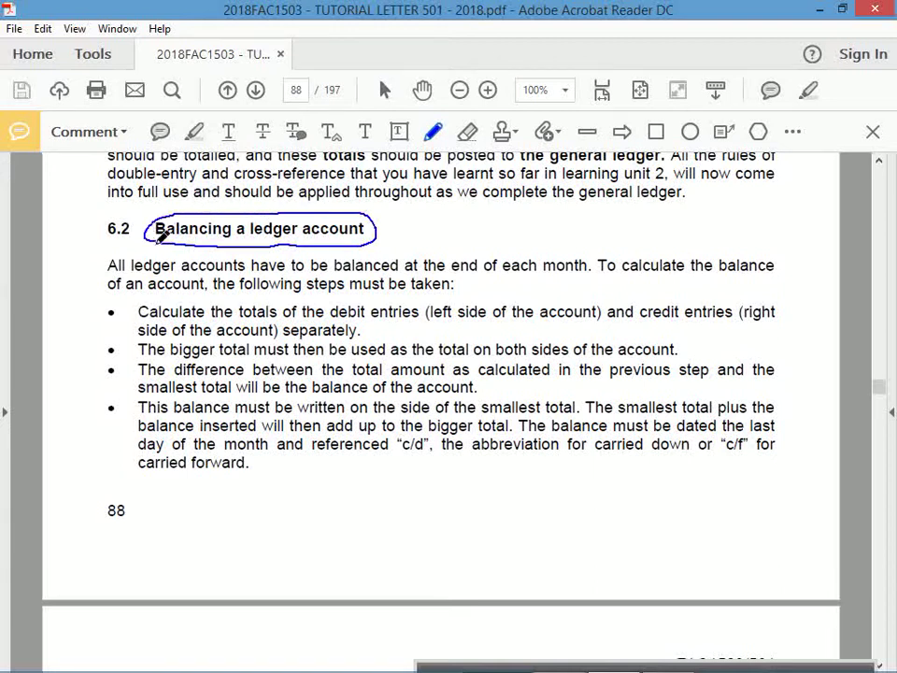
Step: Switch to the FAC1503 workings workbook in Excel and add a new worksheet named WEEK5
key("alt+Tab")
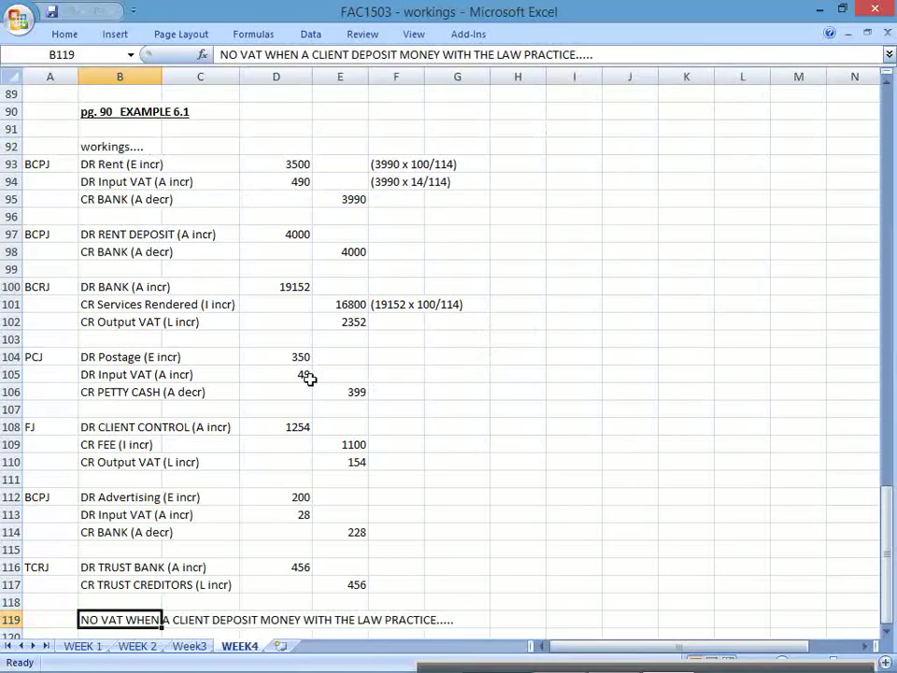
left_click(279, 645)
double_click(273, 646)
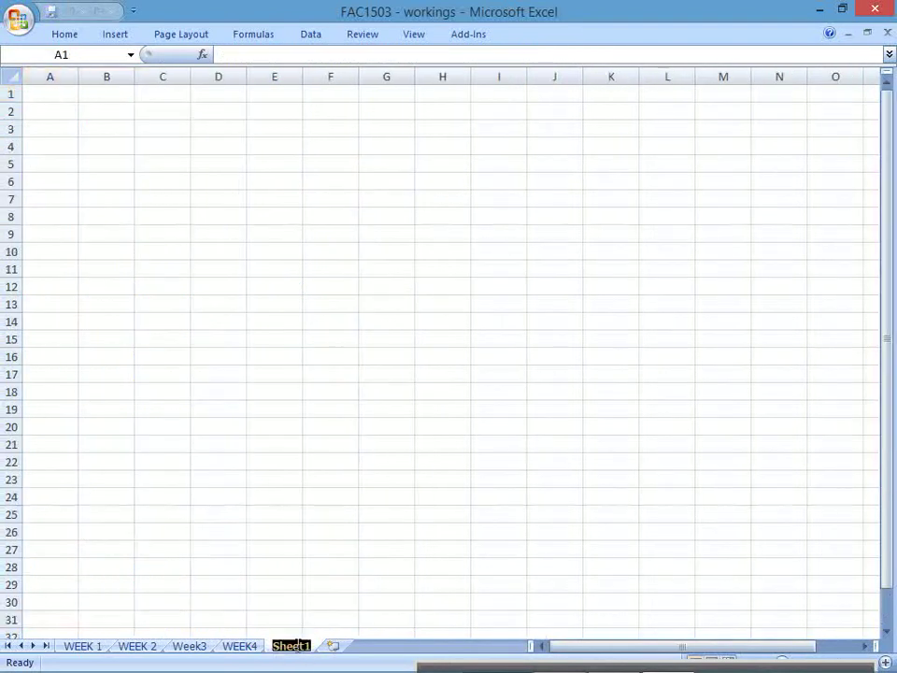
type("WEEK5")
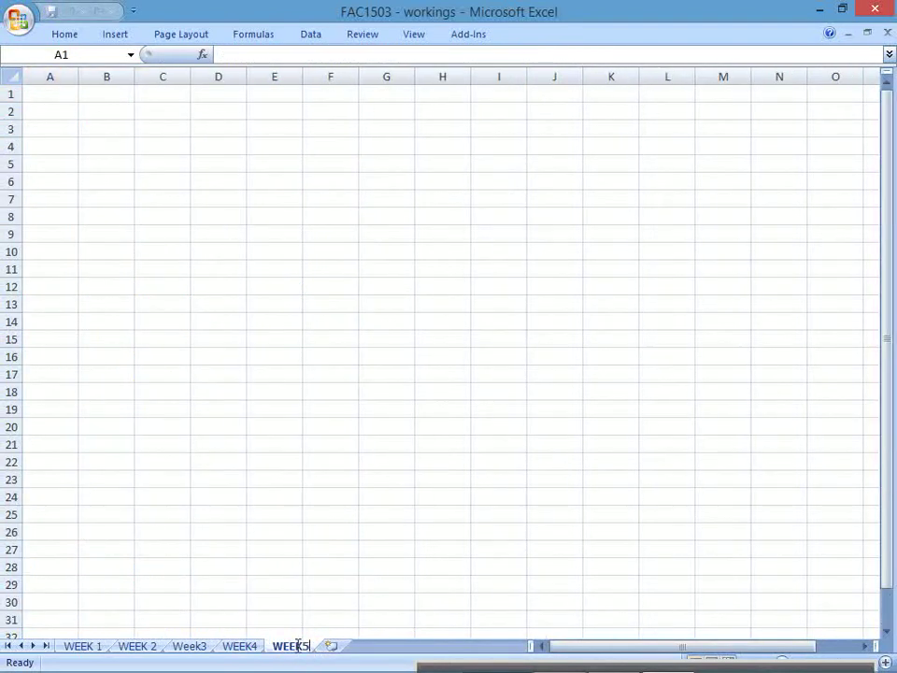
left_click(267, 458)
Step: Enter the title "BALANCING THE GENERAL LEDGER T-ACCOUNT" in cell B2
left_click(116, 101)
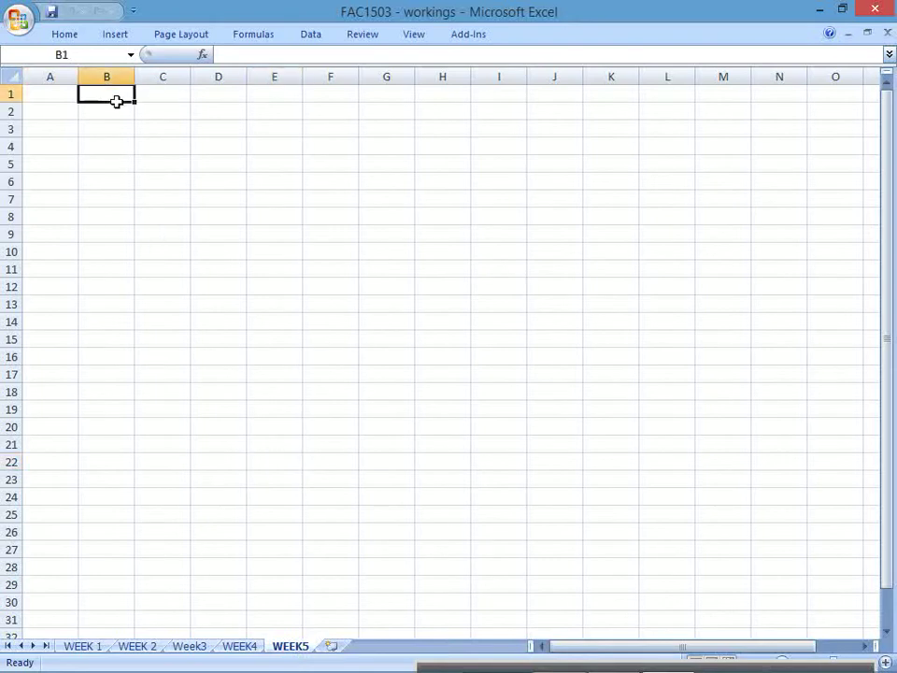
key("Down")
type("BAANC")
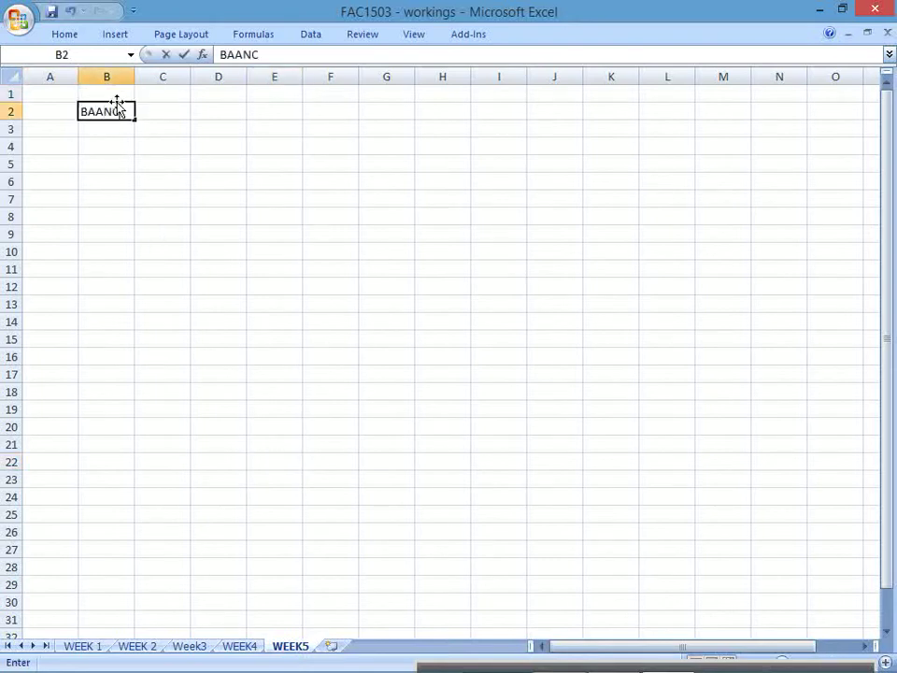
key("BackSpace")
key("BackSpace")
key("BackSpace")
type("LANCING THE GE")
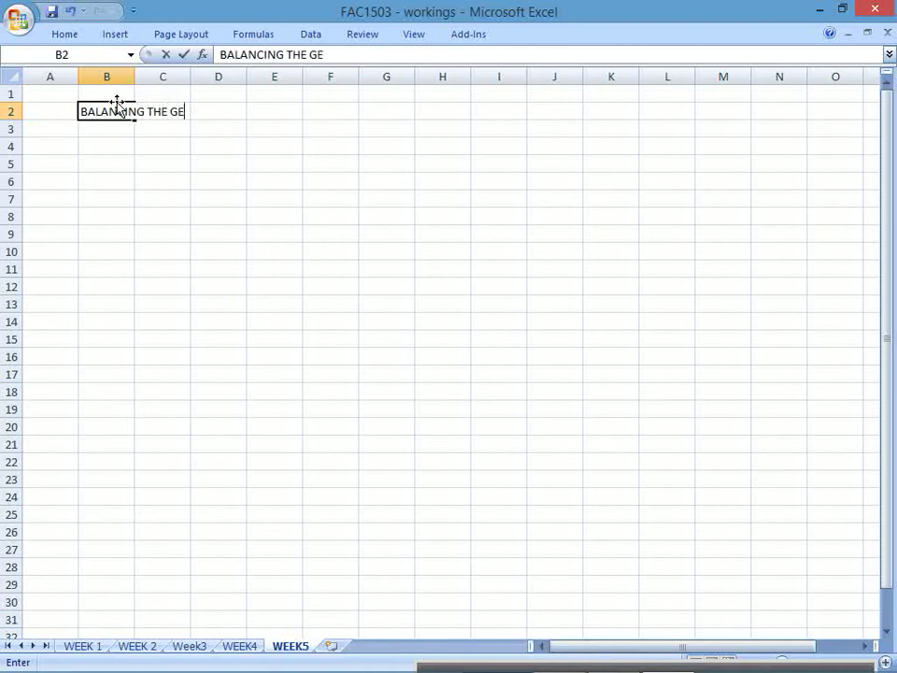
type("NERAL")
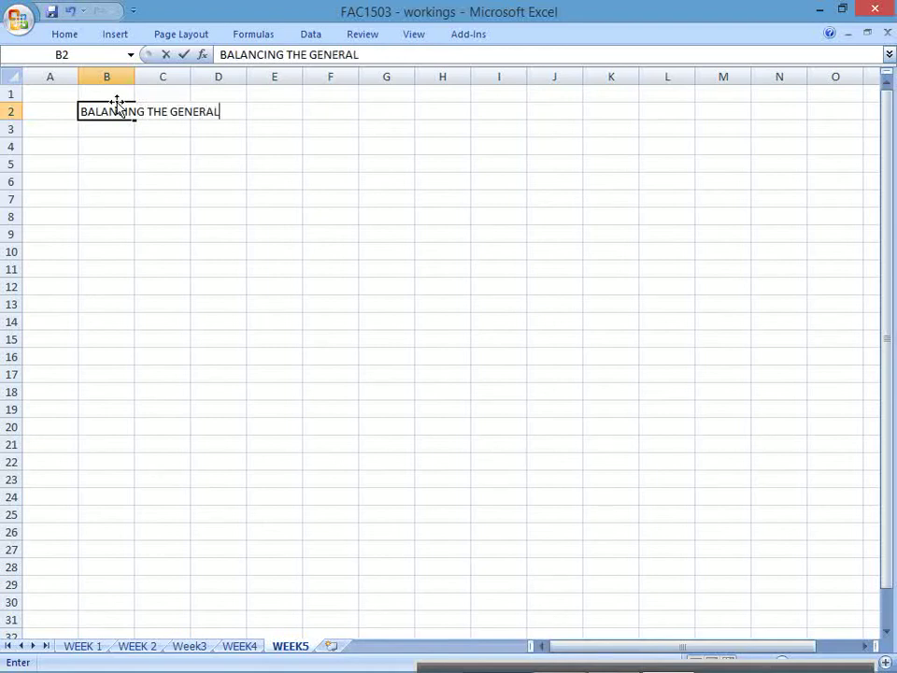
type(" LEDGER ")
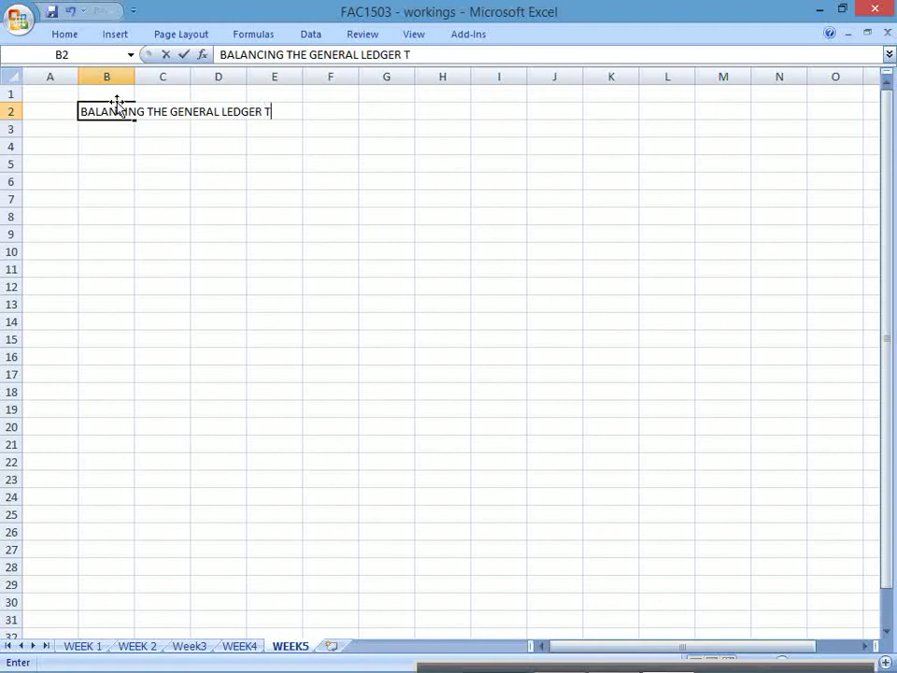
type("T-ACCOUNT")
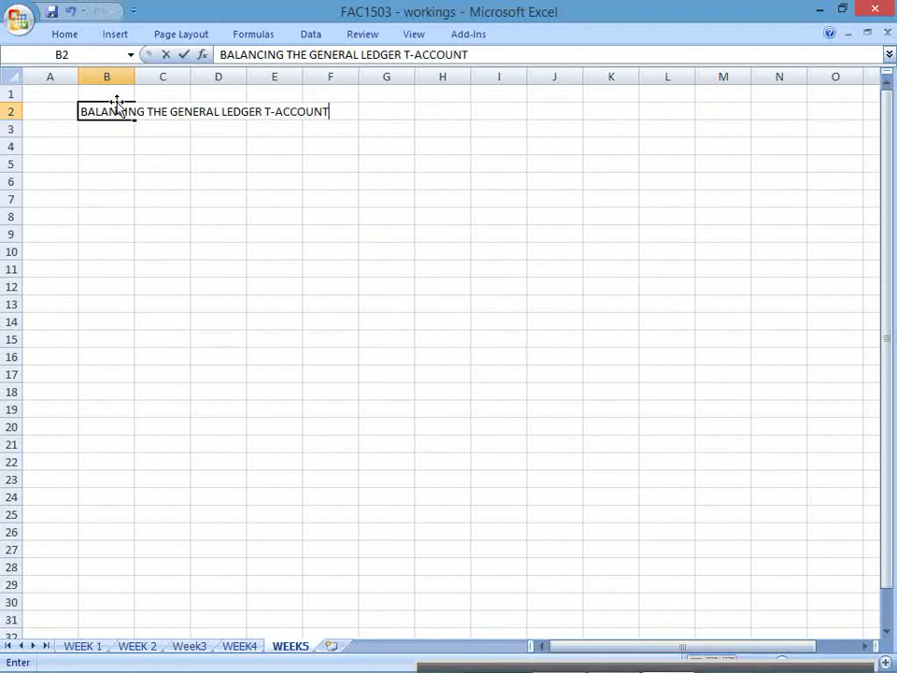
key("Return")
Step: Make the title in cell B2 bold and underlined
left_click(118, 109)
key("ctrl+b")
key("ctrl+u")
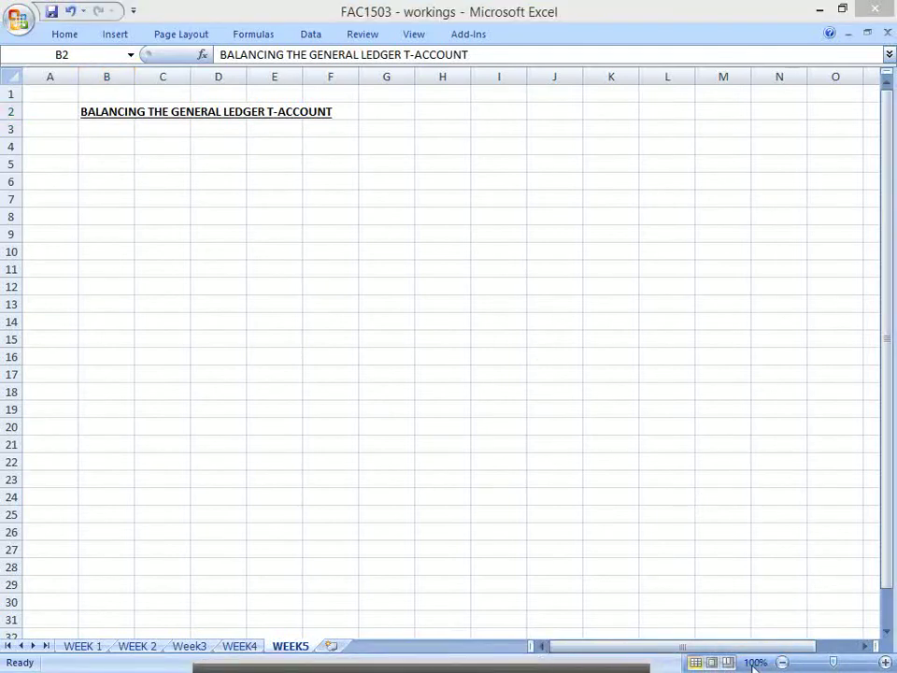
Step: Put a thick box border around cells B4:I10 as the outline of the T-account
left_click(885, 662)
left_click(885, 663)
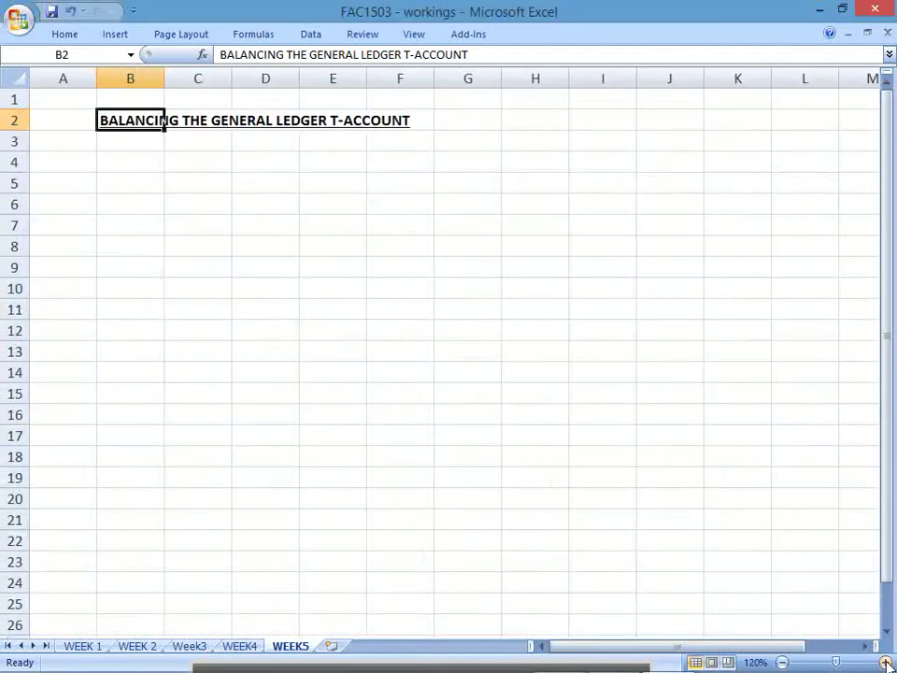
left_click(885, 662)
left_click(885, 662)
left_click_drag(165, 182, 677, 322)
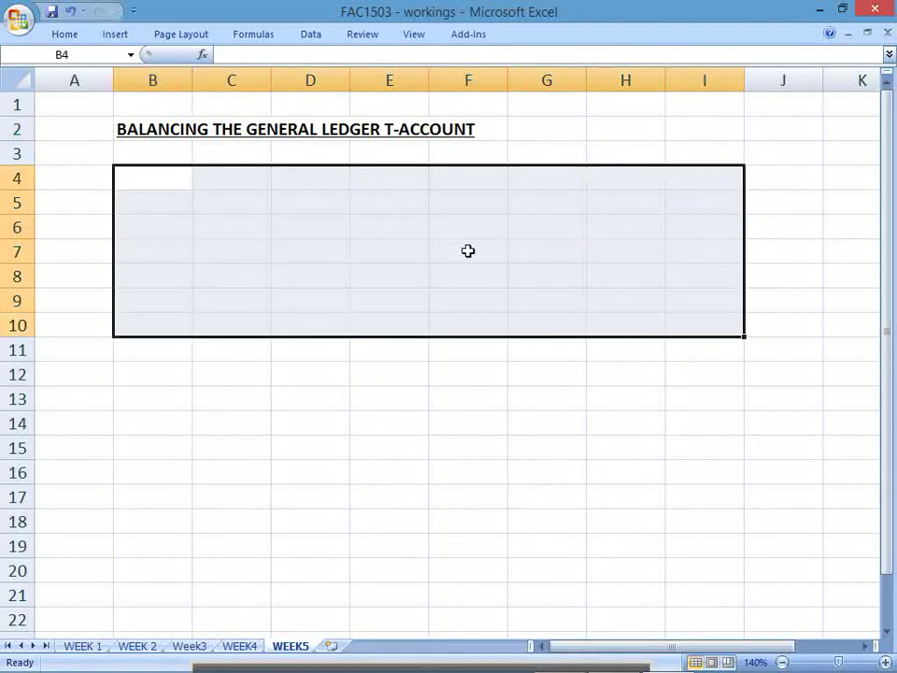
left_click(64, 34)
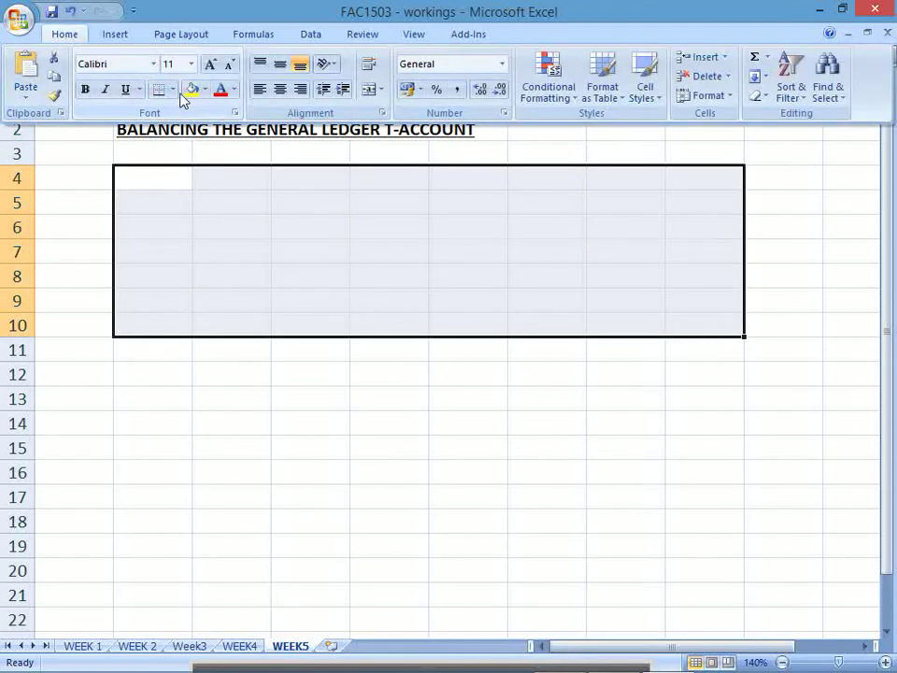
left_click(173, 89)
left_click(168, 266)
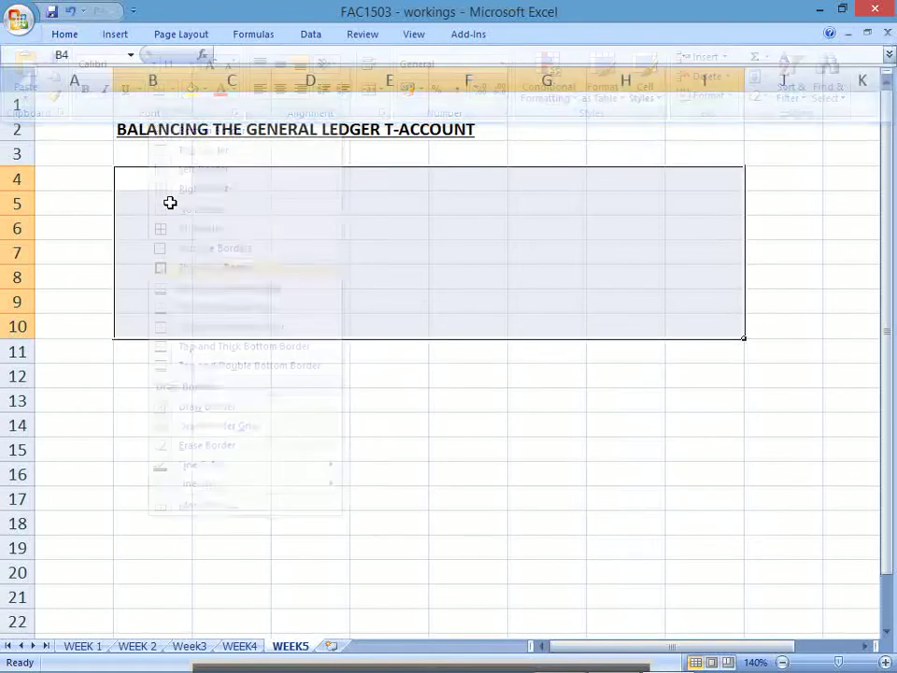
Step: Apply the thick box border to the heading row B4:I4 and to the credit side F5:I10
left_click_drag(164, 179, 710, 180)
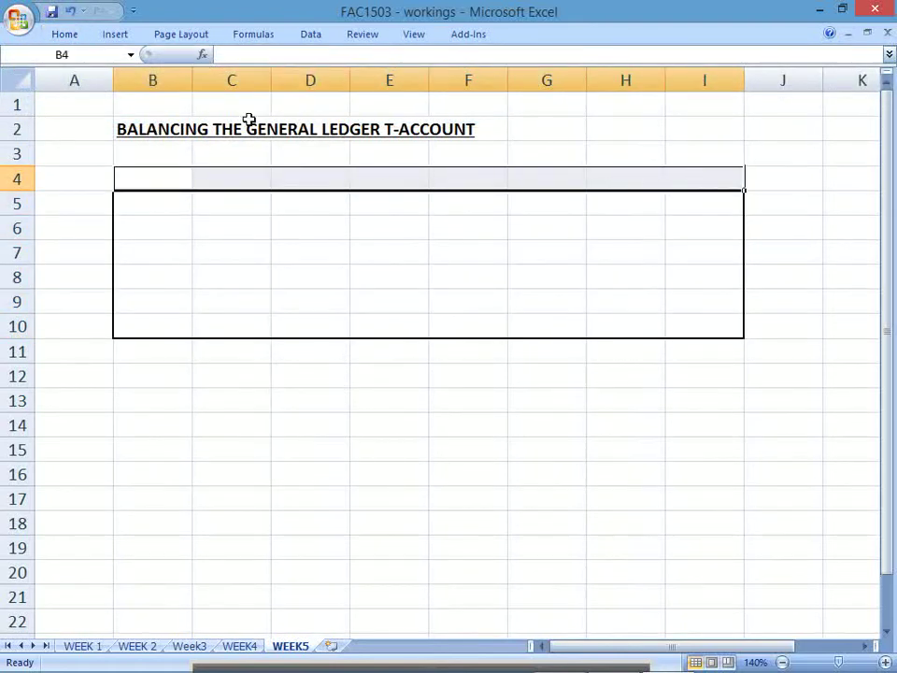
left_click(82, 37)
left_click(160, 89)
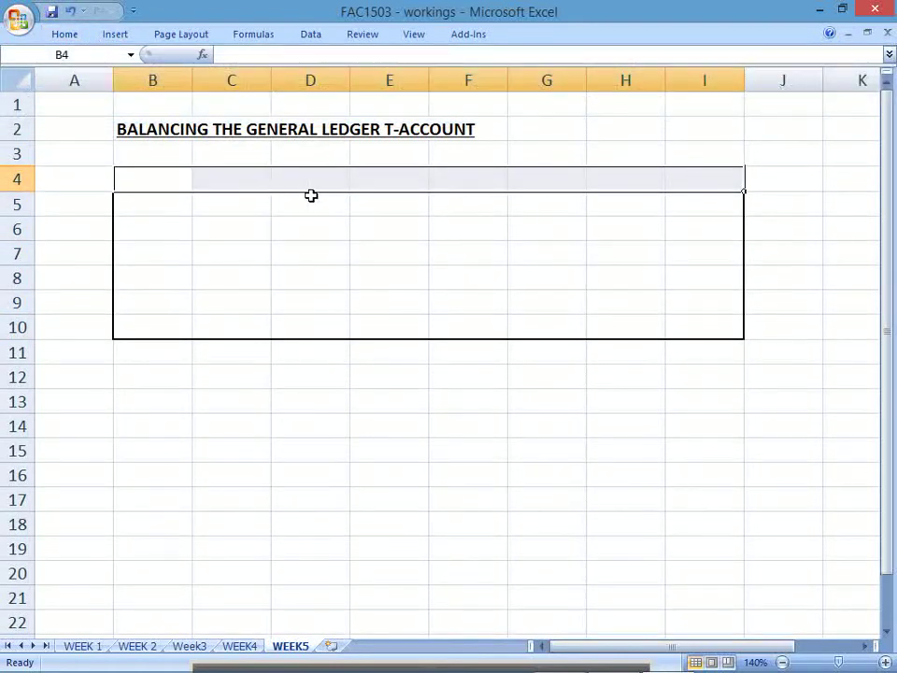
left_click_drag(452, 202, 703, 327)
left_click(61, 36)
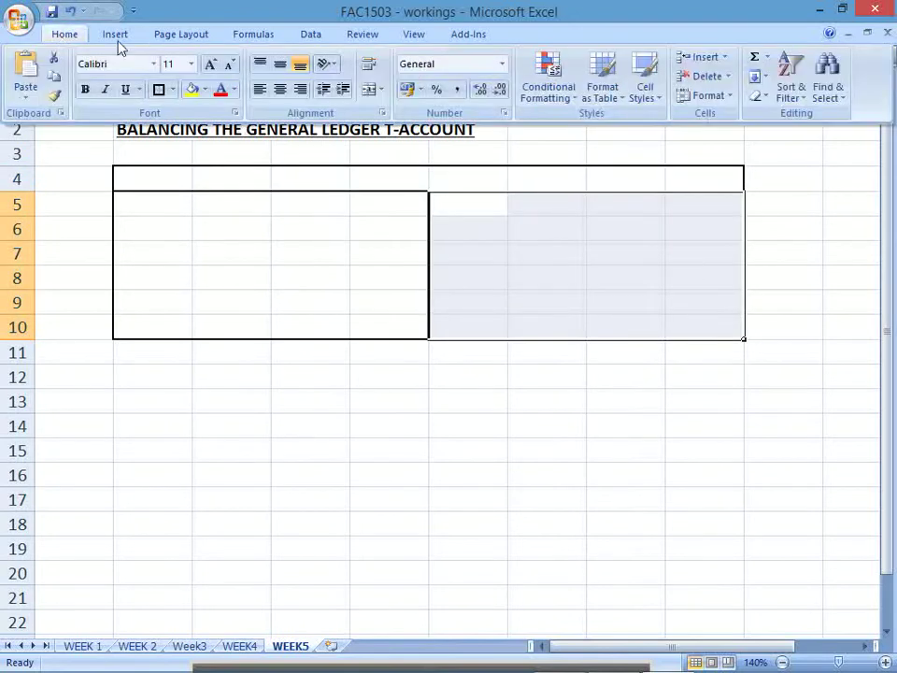
left_click(159, 89)
left_click(311, 352)
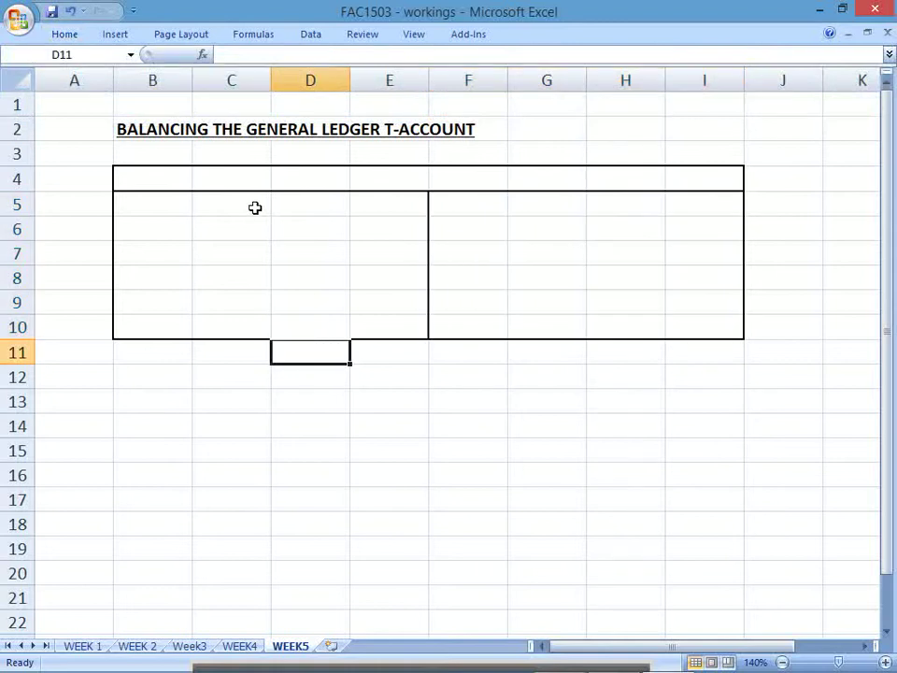
Step: Merge and center the T-account's heading cells B4:I4
left_click(167, 170)
left_click_drag(166, 170, 687, 180)
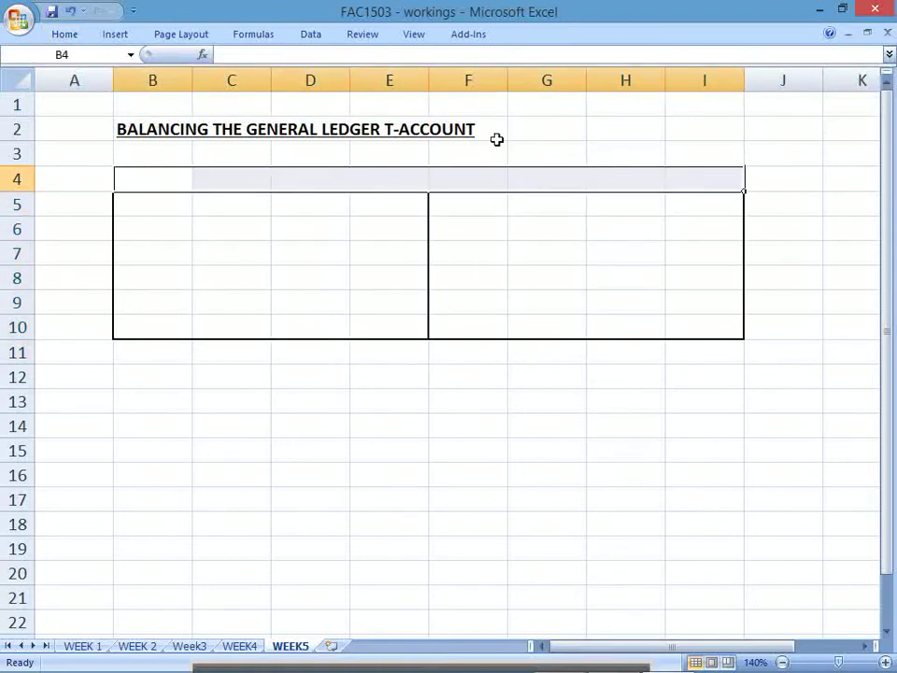
left_click(73, 34)
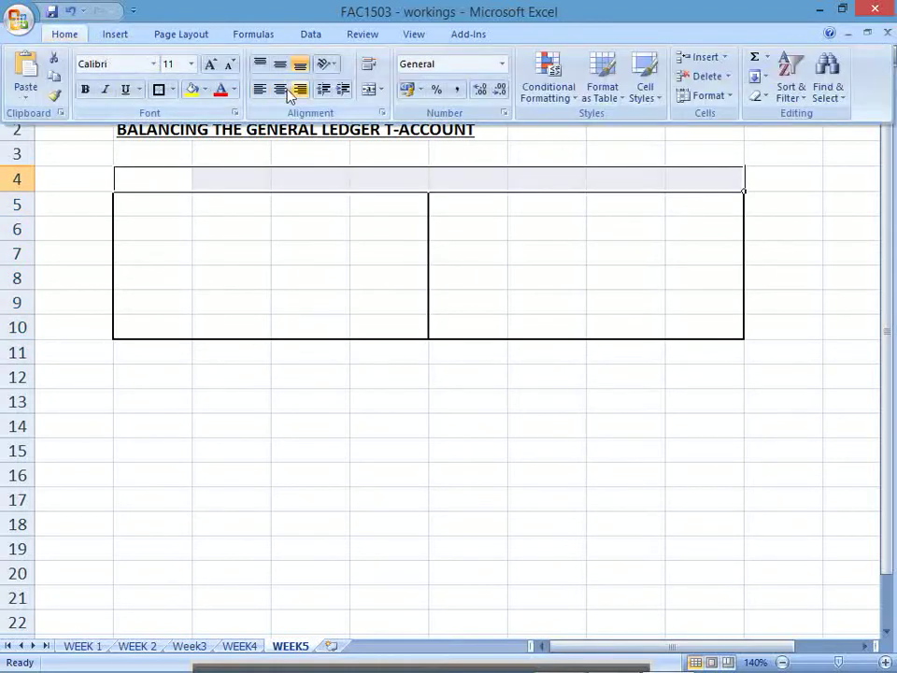
left_click(374, 91)
left_click(318, 224)
Step: Enter "BANK (business)" as the T-account's heading in the merged row 4 cell
left_click(369, 187)
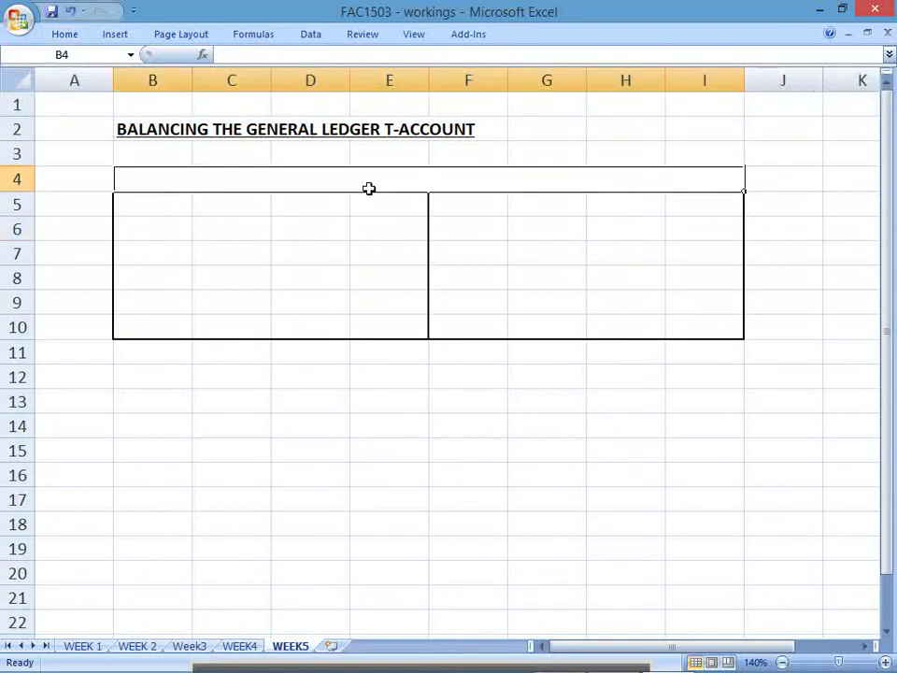
type("TR")
key("BackSpace")
key("BackSpace")
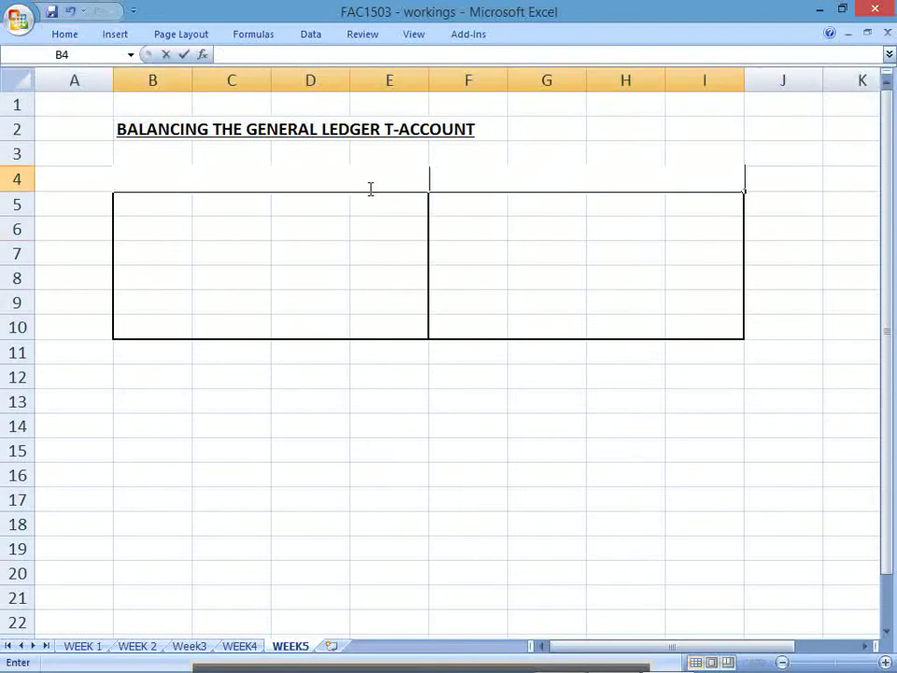
type("BANK (")
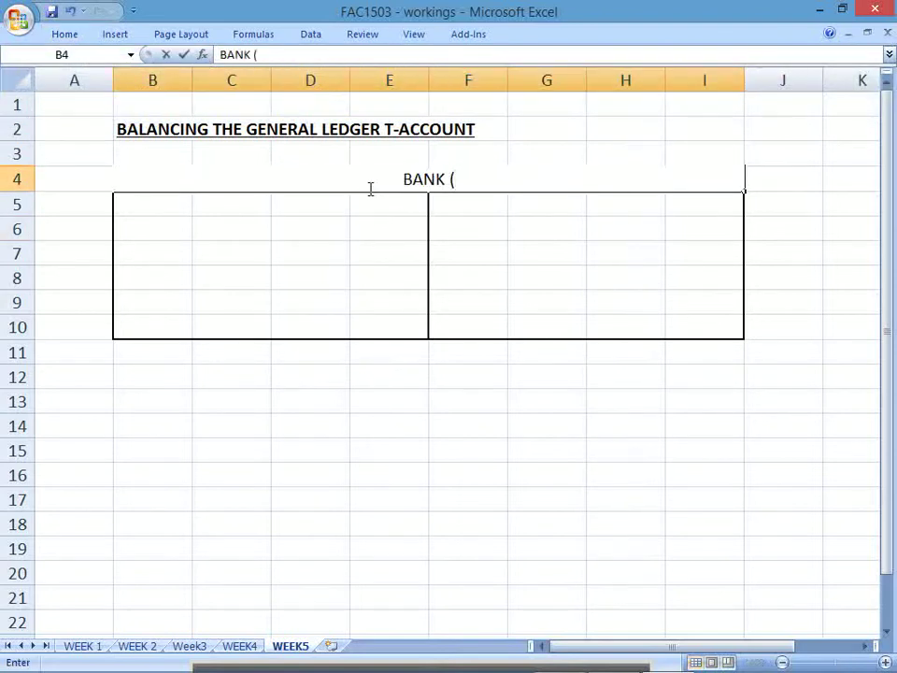
type("business)")
key("Return")
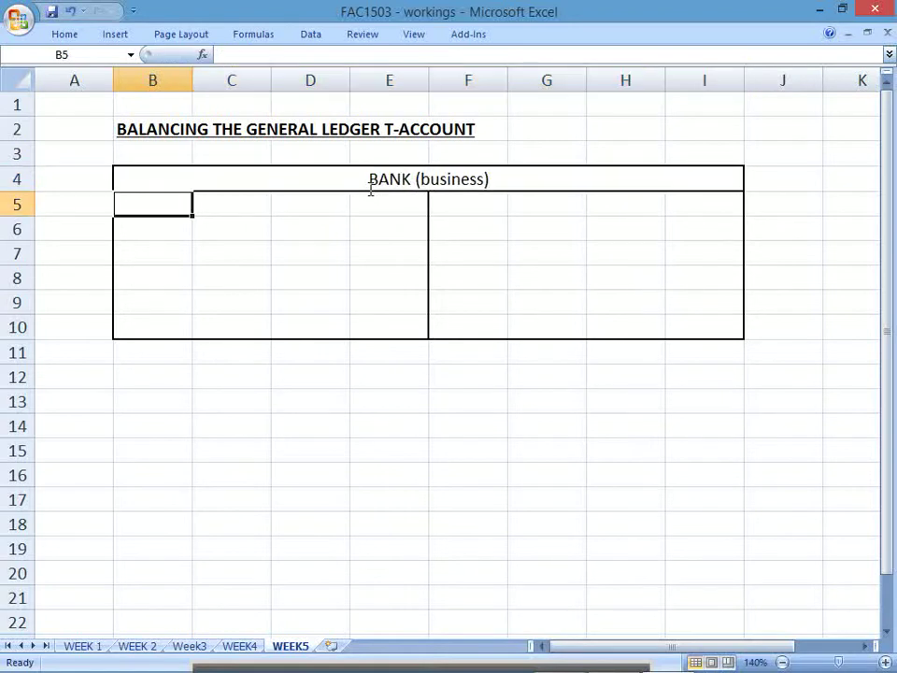
Step: Copy the complete bank T-account in B4:I10 and paste it below, starting at cell B12
left_click(370, 190)
key("shift+Down")
key("shift+Down")
key("shift+Down")
key("shift+Down")
key("shift+Down")
key("shift+Down")
key("ctrl+c")
key("Down")
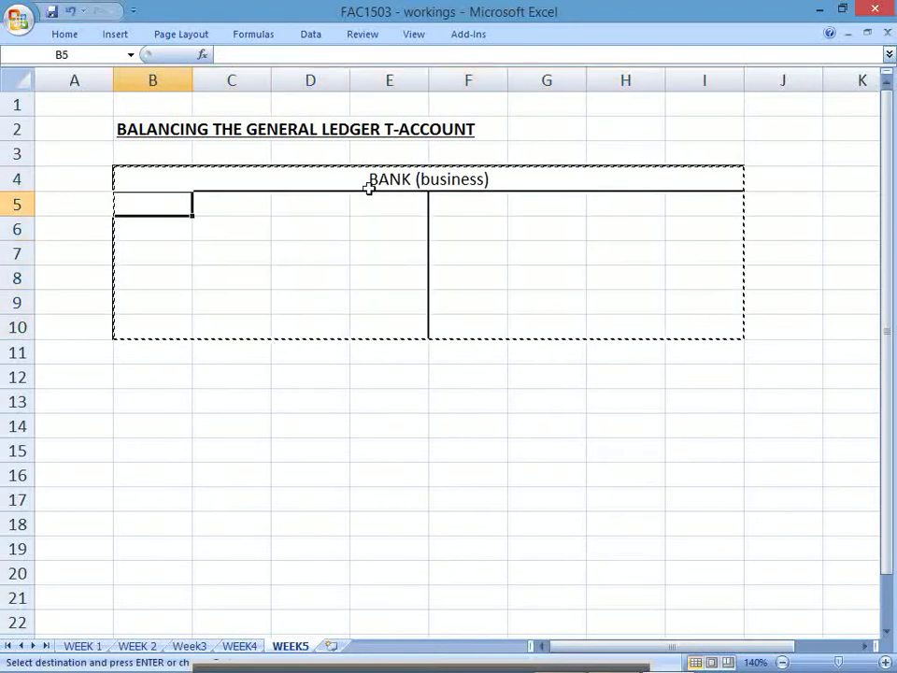
key("Down")
key("Down")
key("Down")
key("Down")
key("Down")
key("Down")
key("Down")
key("ctrl+v")
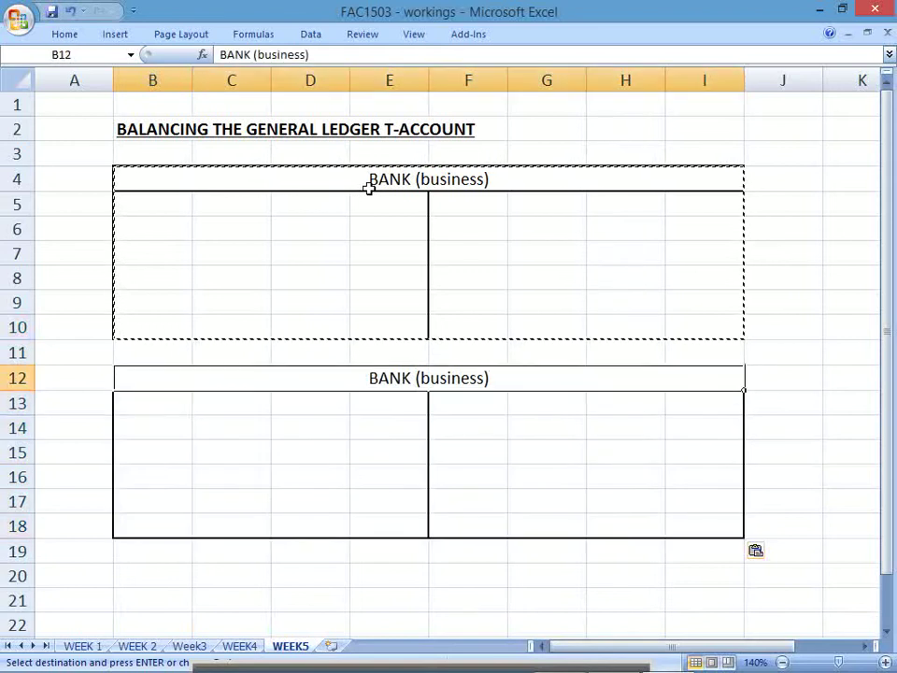
Step: Change the second T-account's heading in row 12 to "TRUST BANK" and make it bold
type("TRUST ")
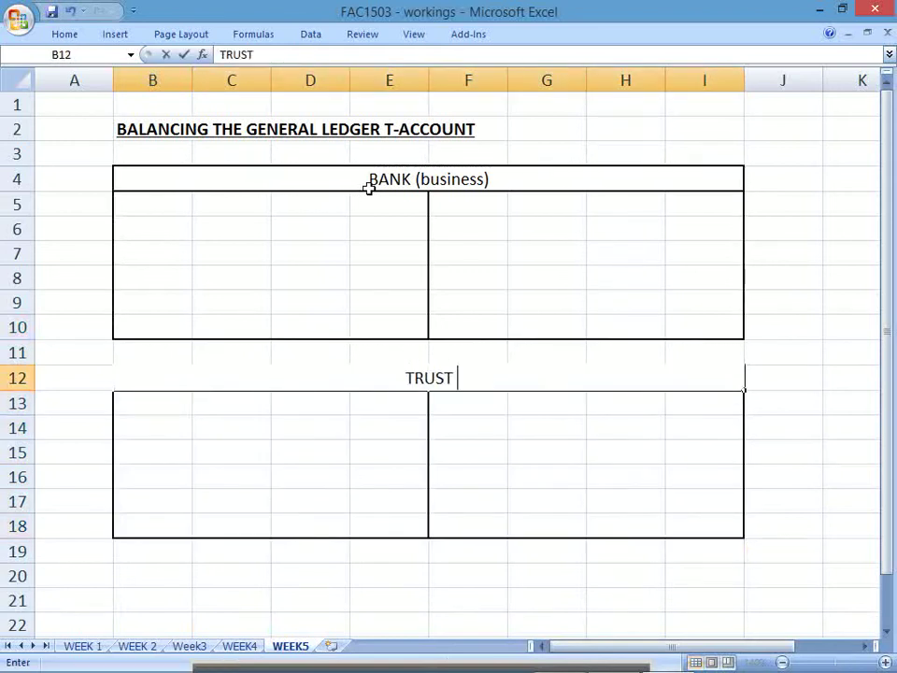
type("BANK")
key("Return")
key("Up")
key("ctrl+b")
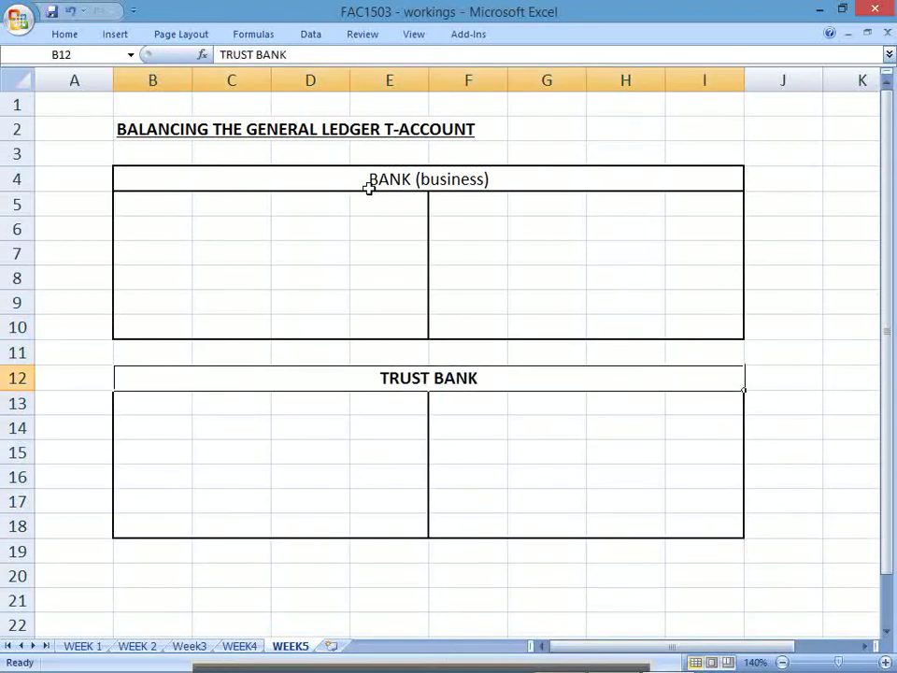
Step: Underline the TRUST BANK heading in row 12 and make the BANK (business) heading in row 4 bold and underlined
key("ctrl+u")
key("Up")
key("Up")
key("Up")
key("Up")
key("Up")
key("Up")
key("Up")
key("Up")
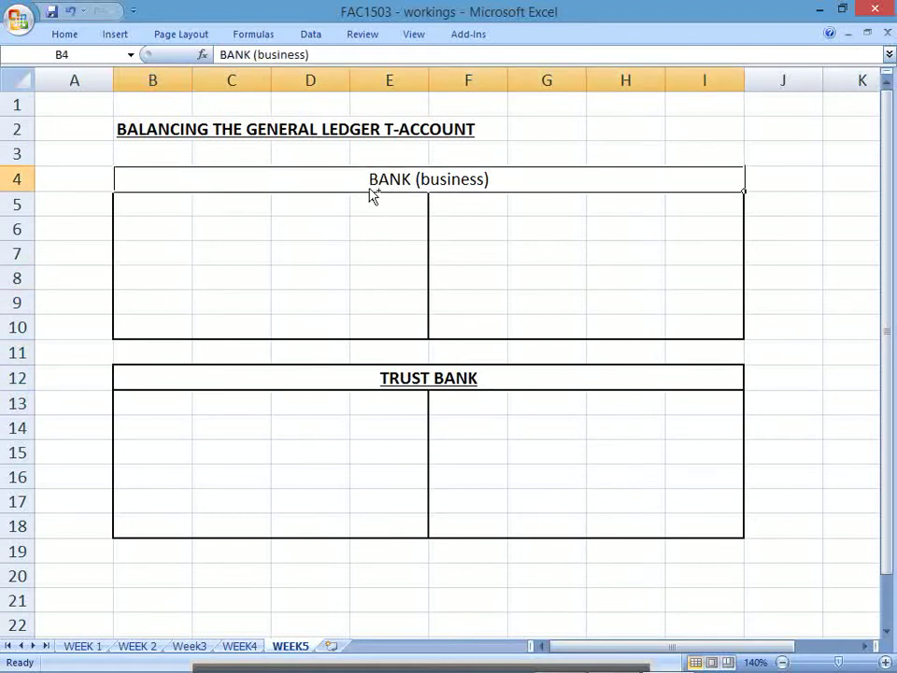
key("ctrl+b")
key("ctrl+u")
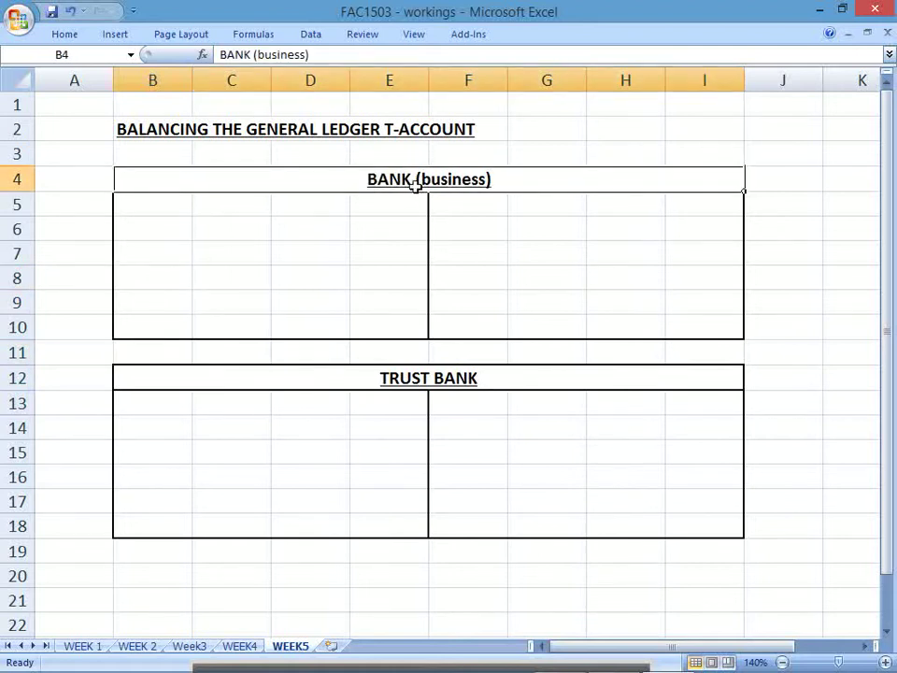
Step: Enter the label "(asset)" in cell E3 above the BANK (business) T-account
left_click(412, 375)
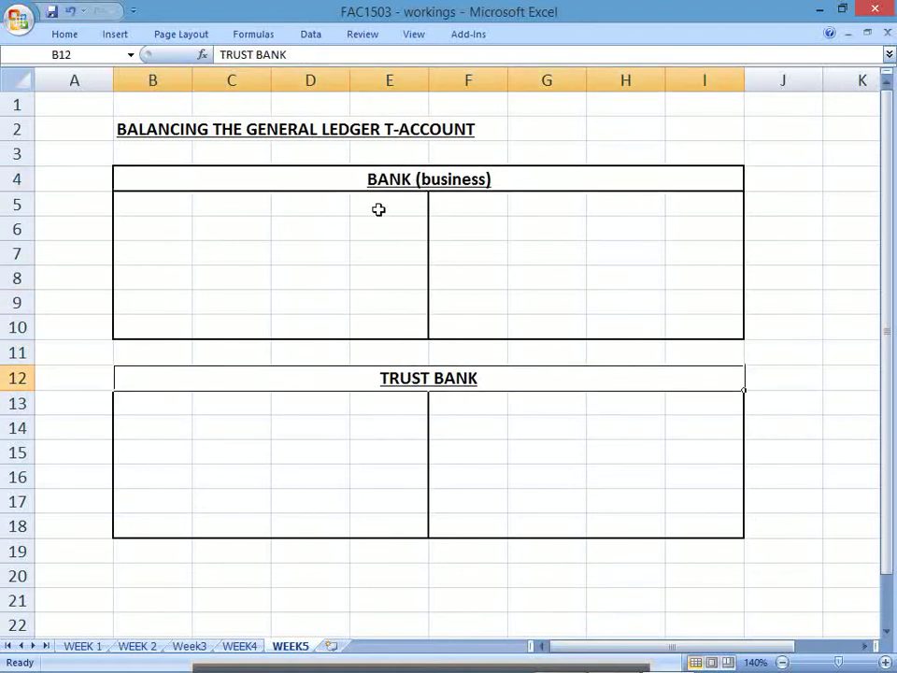
left_click(416, 178)
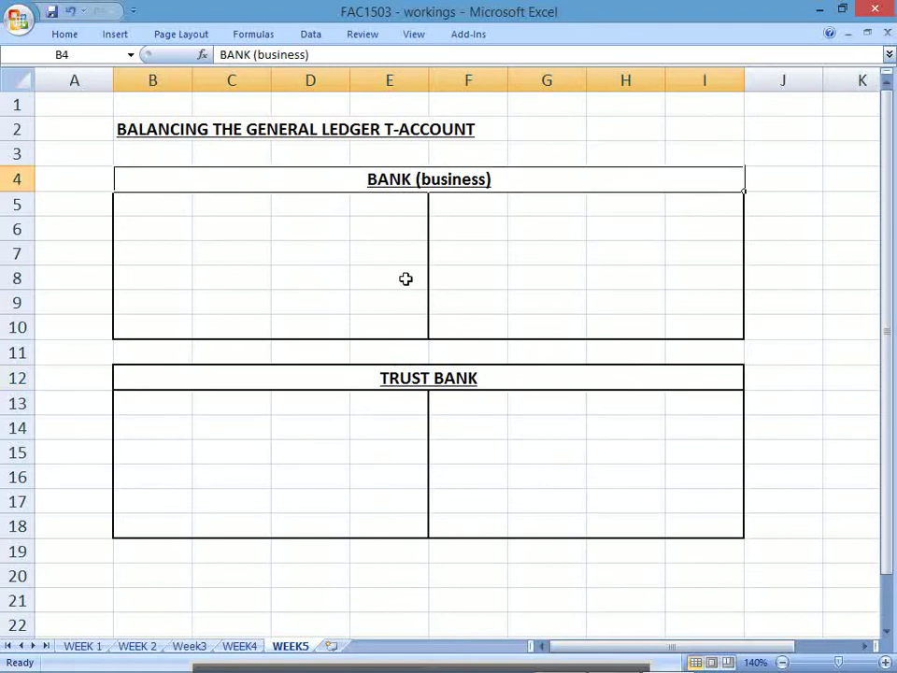
left_click(396, 157)
type("(")
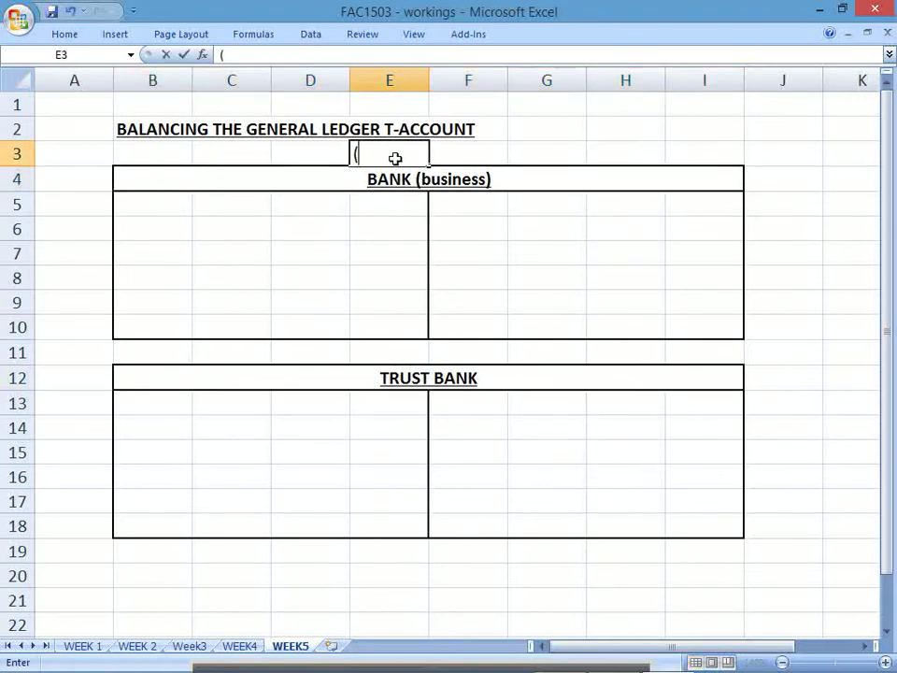
type("asset)")
key("Return")
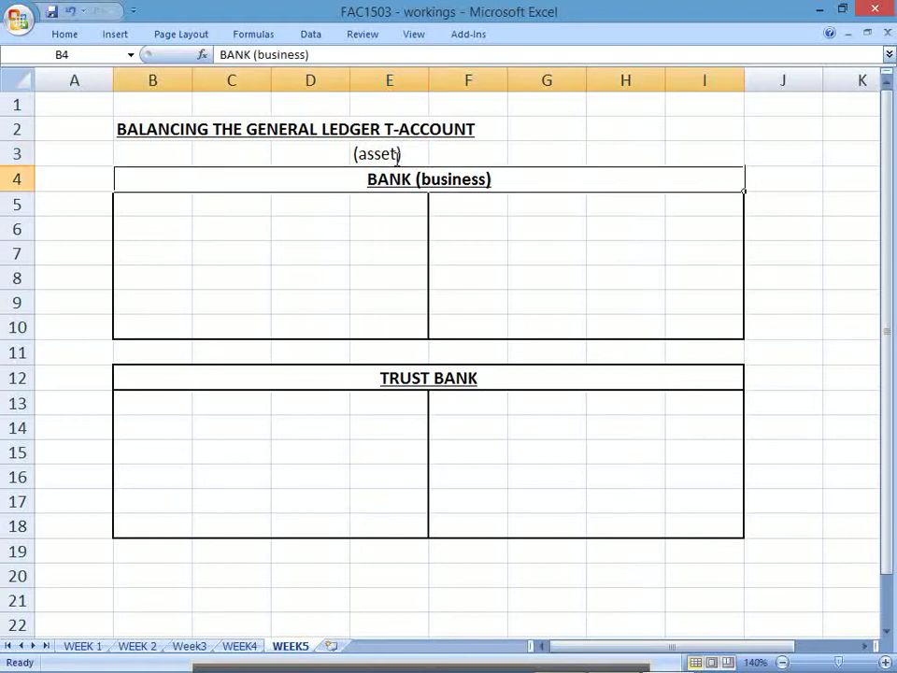
Step: Enter the label "(asset)" in cell E11 above the TRUST BANK T-account
key("Down")
key("Down")
key("Down")
key("Down")
key("Down")
key("Down")
key("Down")
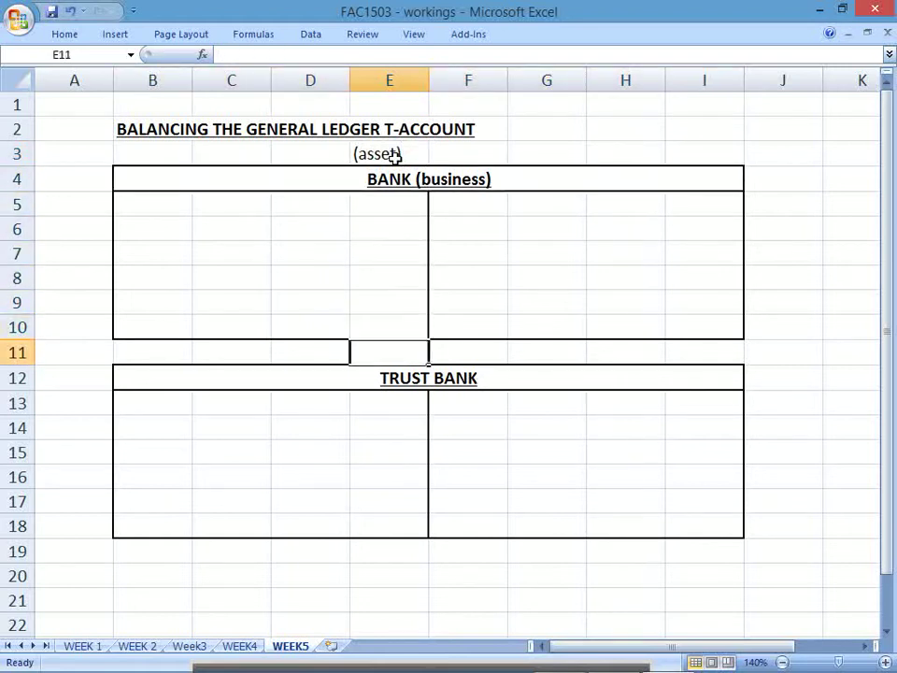
type("(asse")
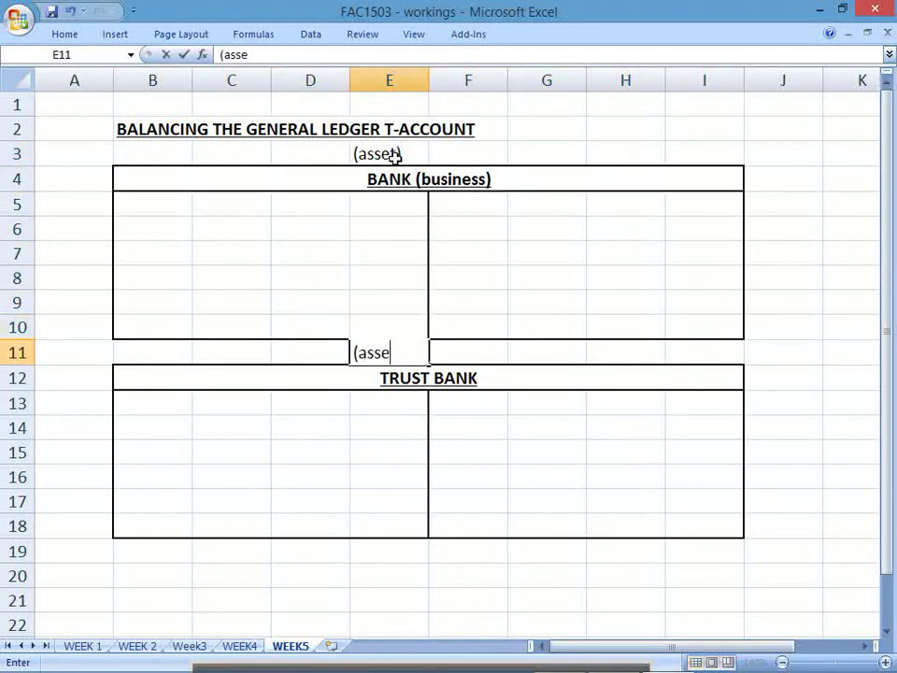
type("t)")
key("Return")
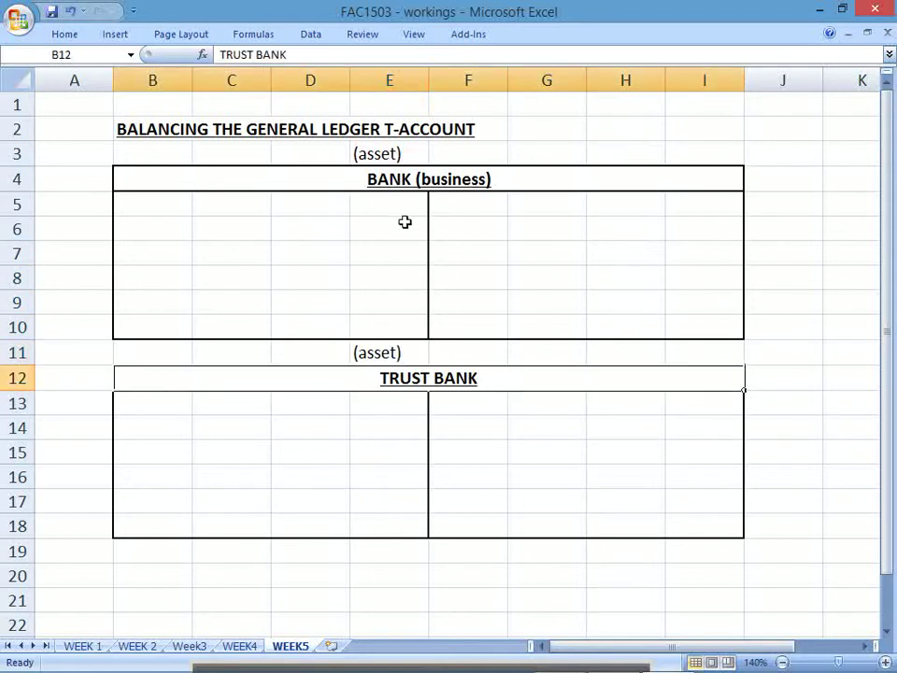
Step: Merge and center both "(asset)" labels, across E3:F3 and across E11:F11
left_click_drag(387, 159, 467, 155)
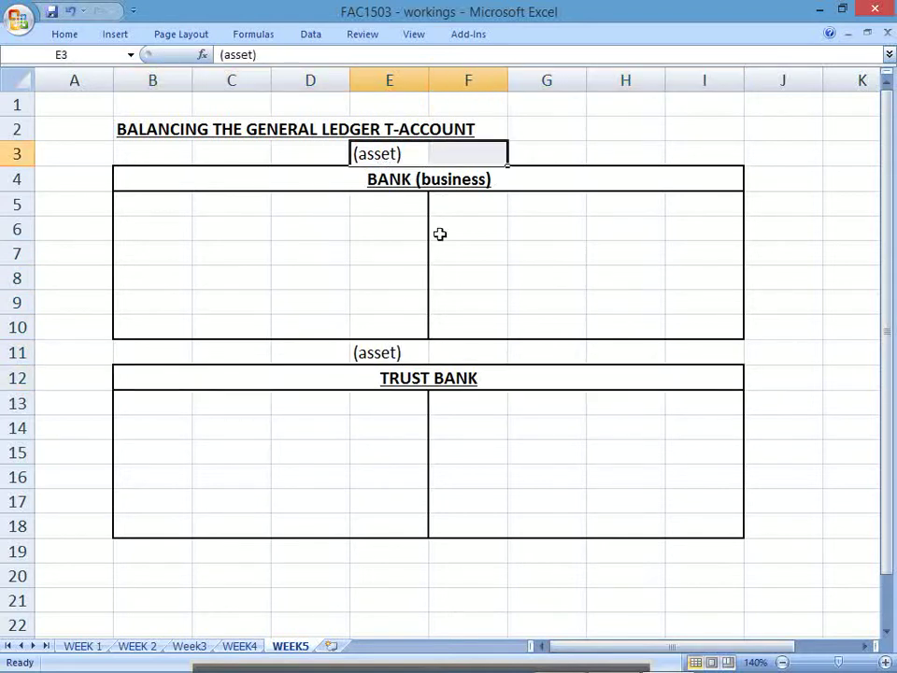
left_click(60, 33)
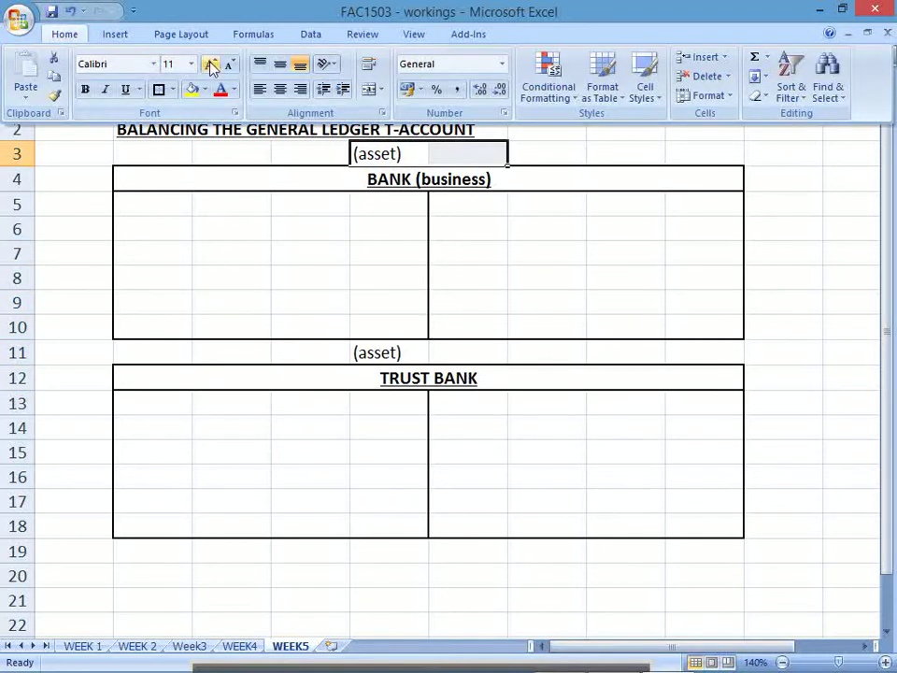
left_click(367, 88)
left_click_drag(393, 352, 468, 352)
left_click(67, 34)
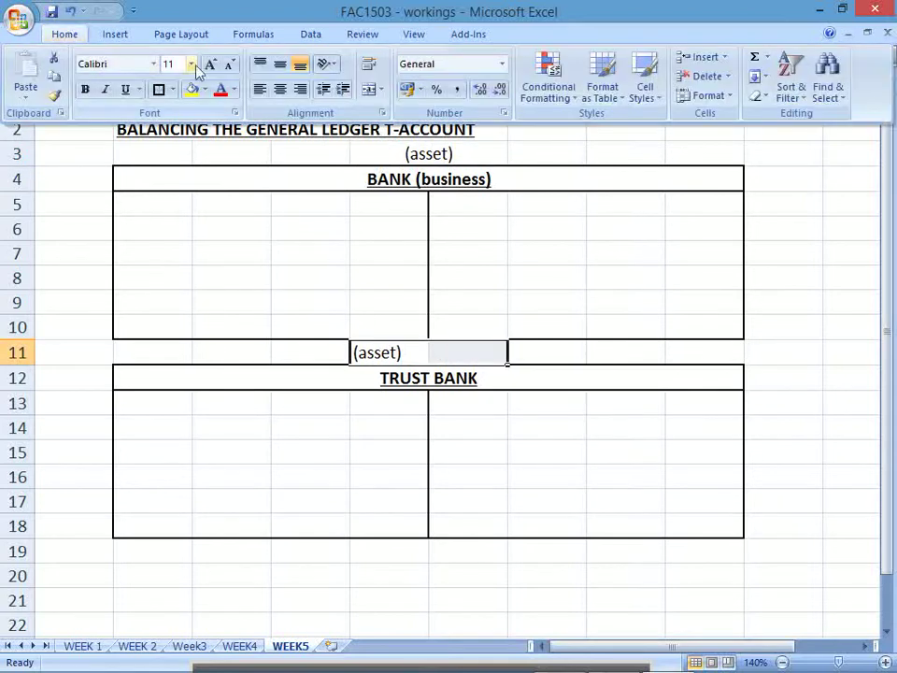
left_click(363, 93)
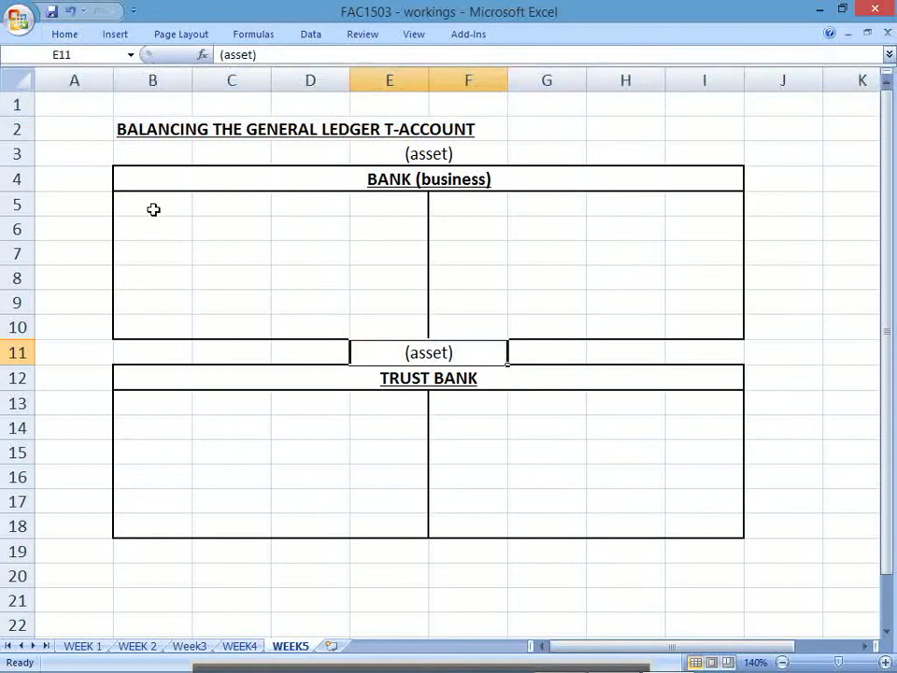
left_click(140, 208)
left_click(671, 205)
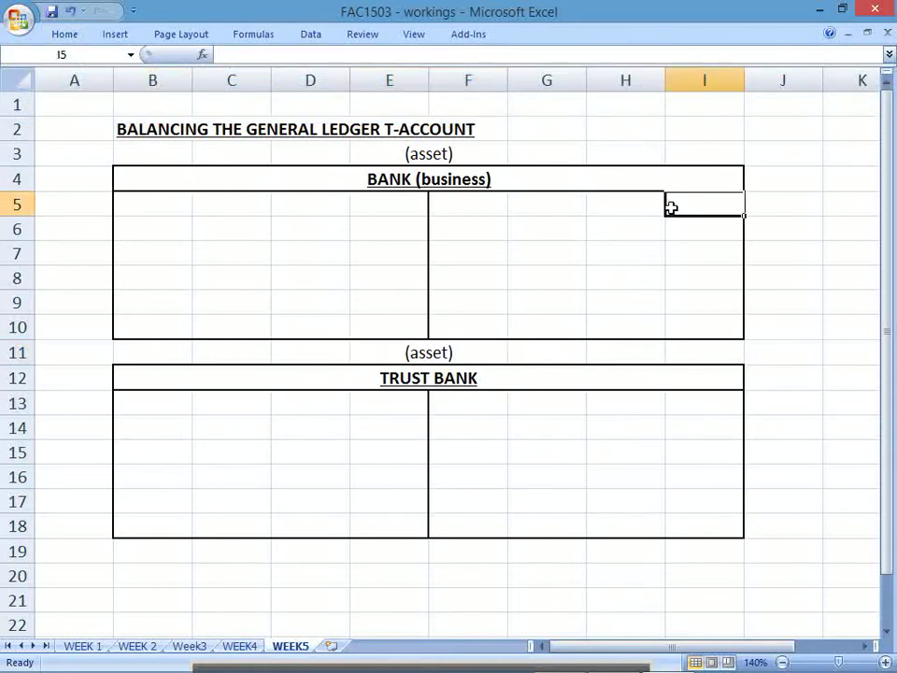
left_click(414, 153)
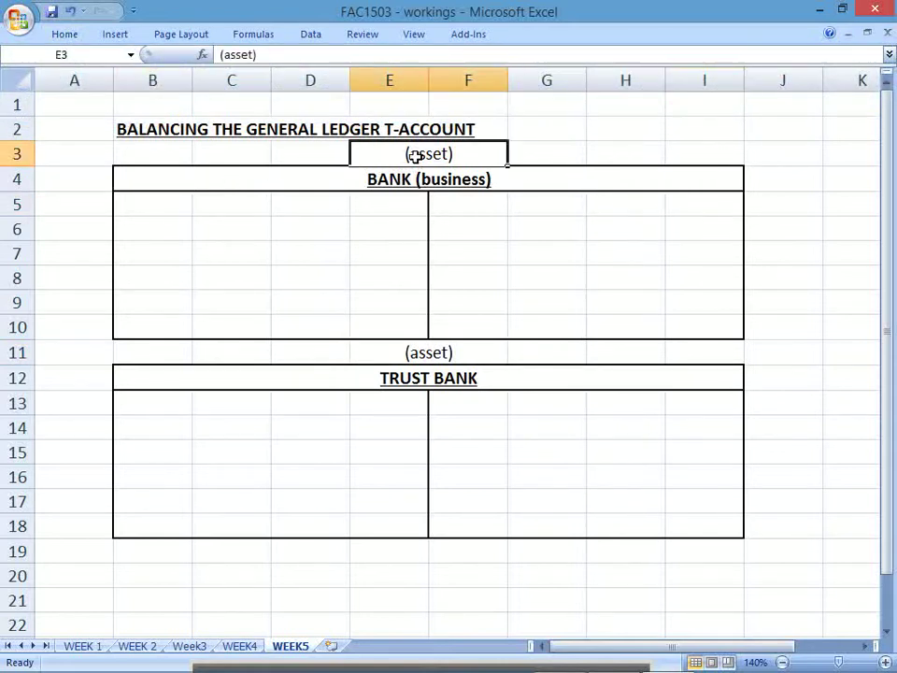
Step: Enter the opening balance description "1/8 BALANCE b/d" in cell B5 on the bank account's debit side
left_click(157, 205)
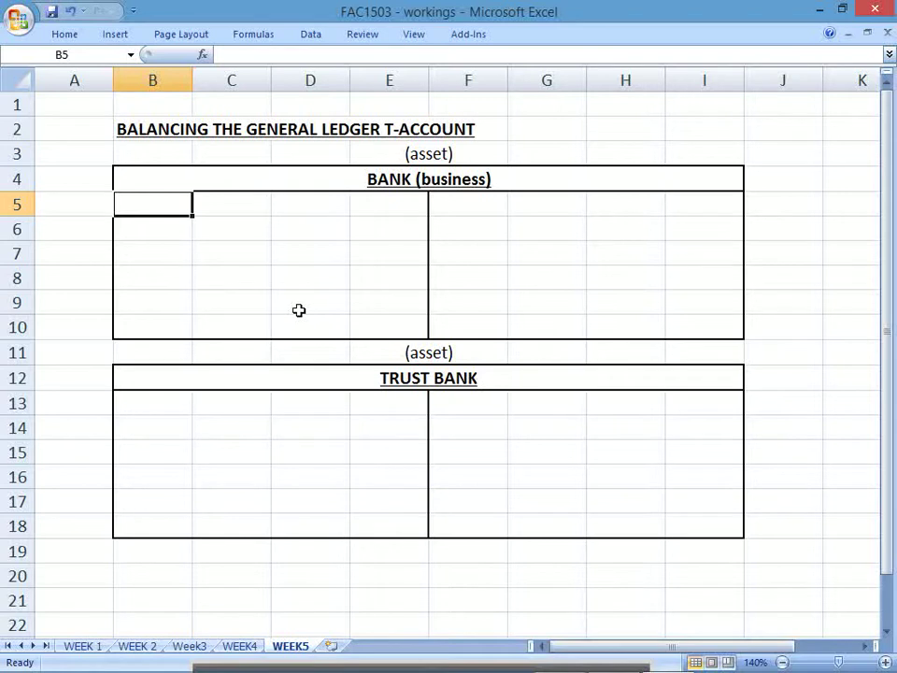
type("1/8")
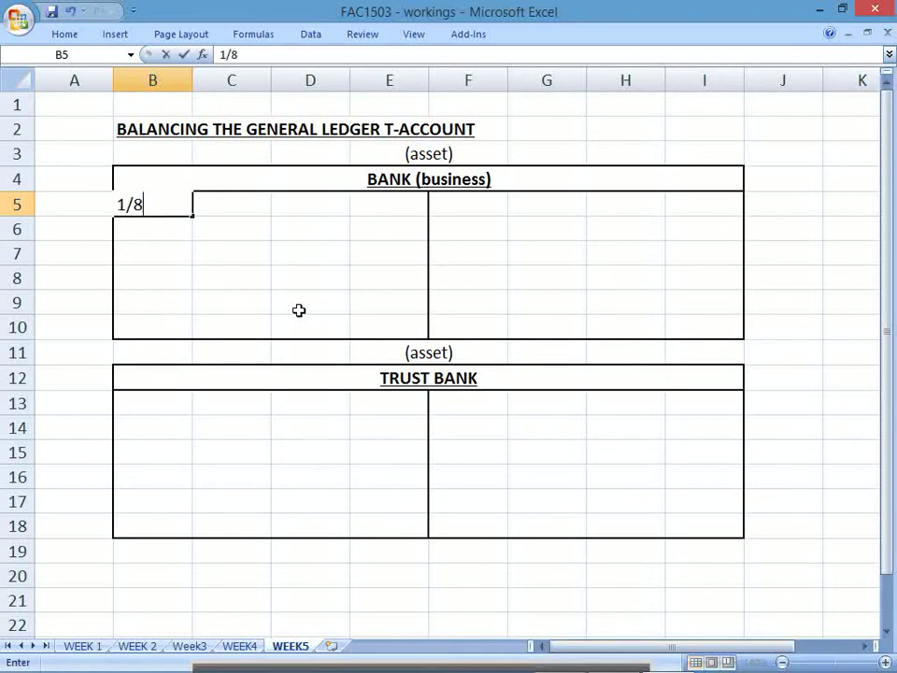
key("BackSpace")
type("8 BALANCE")
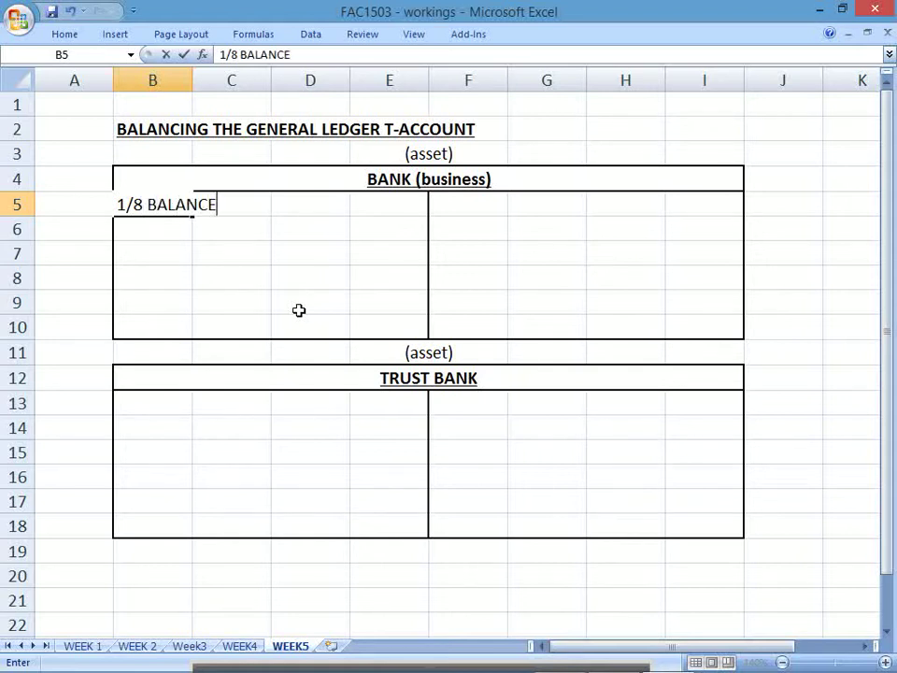
type("   b/d")
key("Return")
Step: Enter 50 as the opening balance amount in cell E5
key("Up")
key("Right")
key("Right")
key("Right")
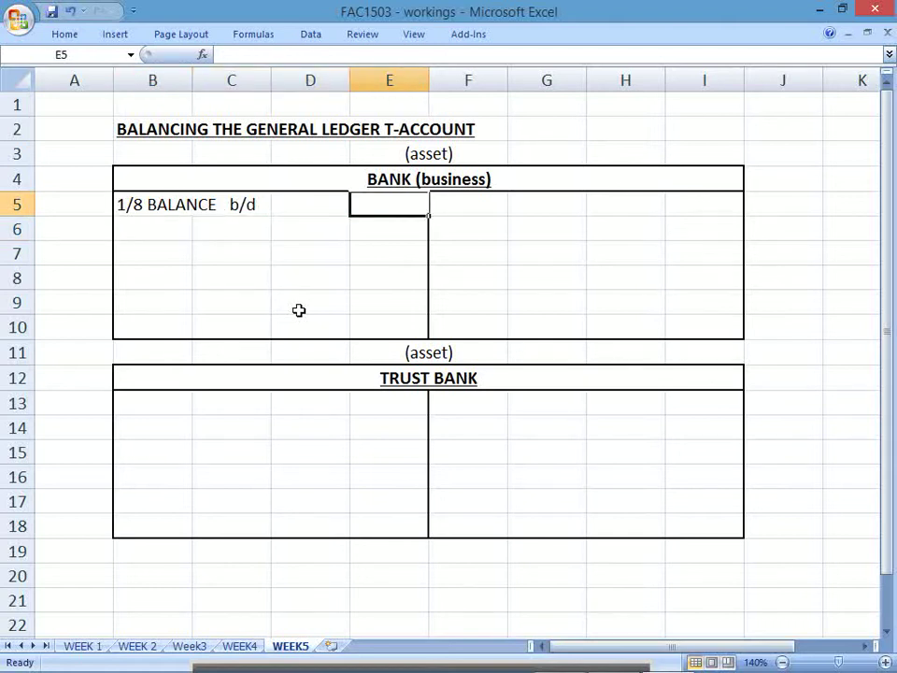
type("50")
key("Return")
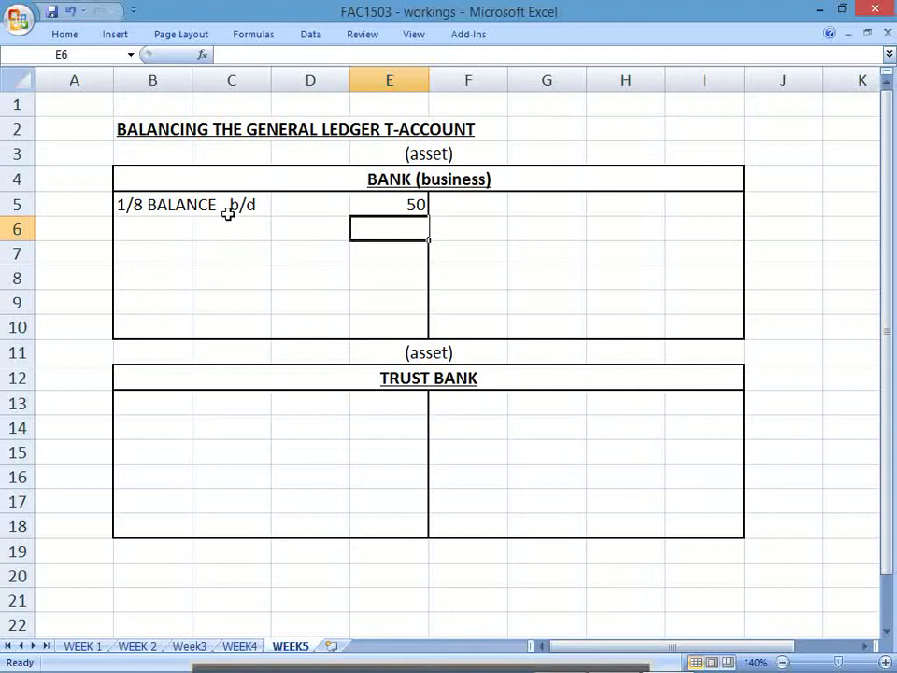
Step: Fill the bank account's debit-side cells B6:E6 with light green
left_click_drag(378, 179, 405, 319)
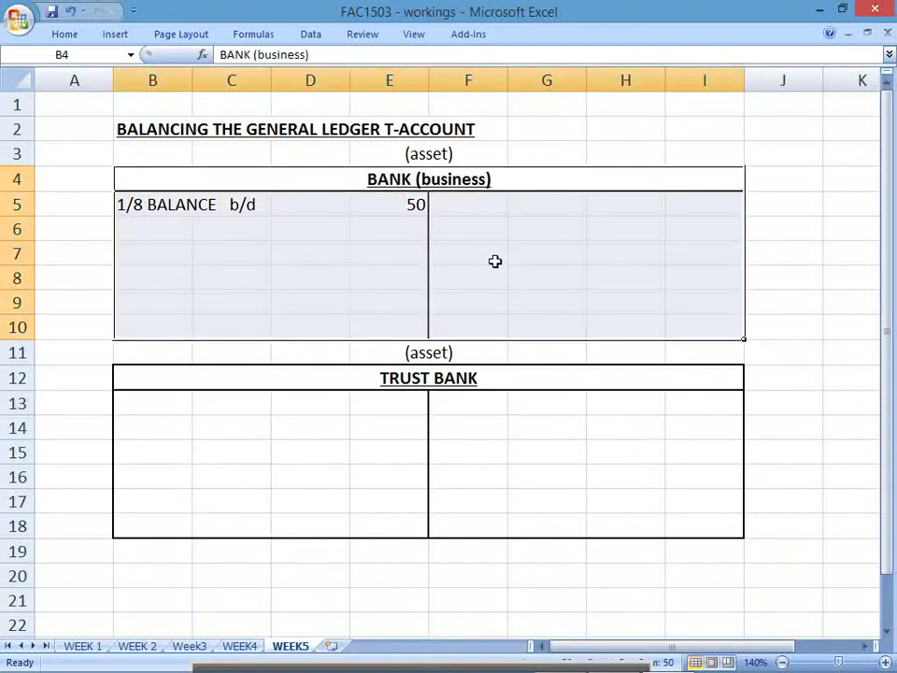
left_click_drag(176, 236, 389, 234)
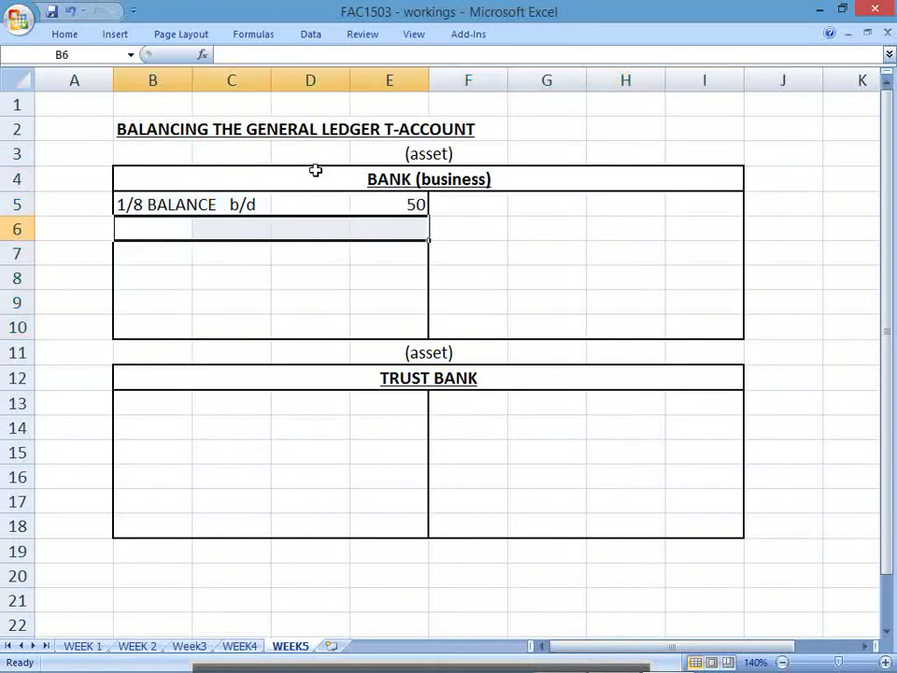
left_click(68, 35)
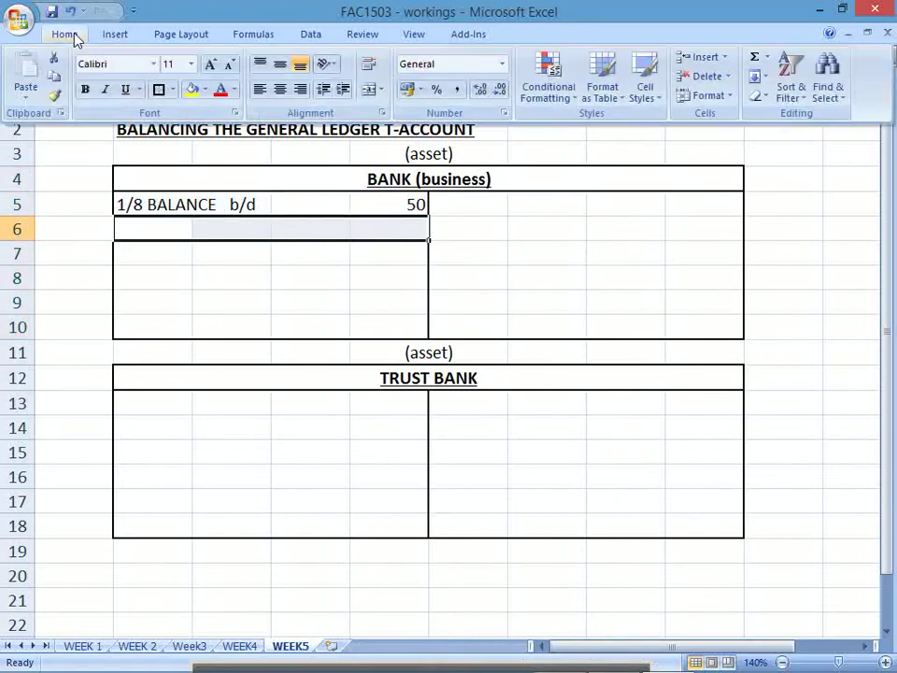
left_click(205, 90)
left_click(285, 168)
key("ctrl+F1")
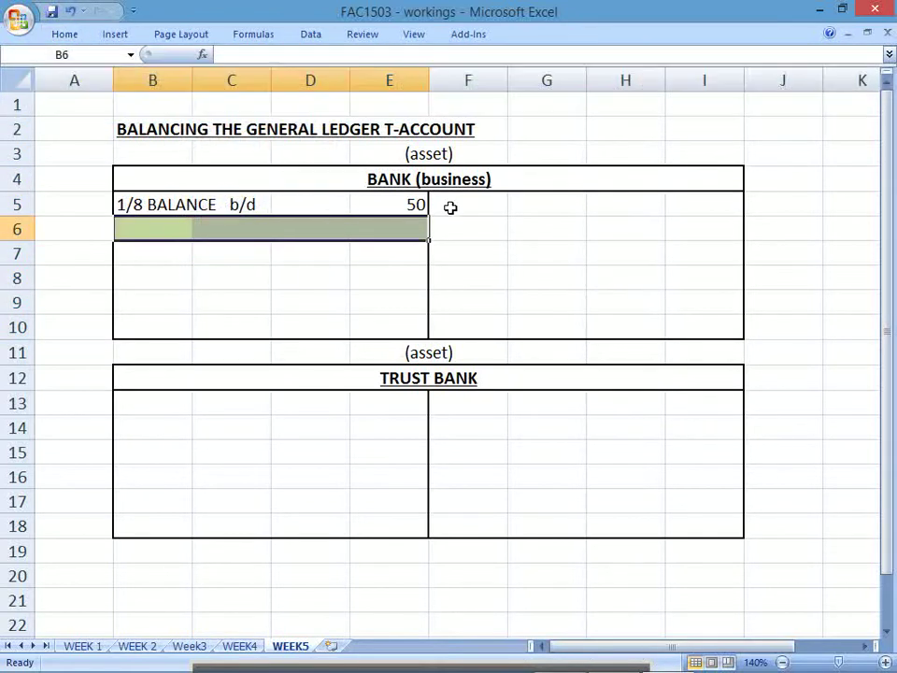
Step: Fill the bank account's credit-side cells F5:I5 with light red
left_click_drag(451, 206, 692, 194)
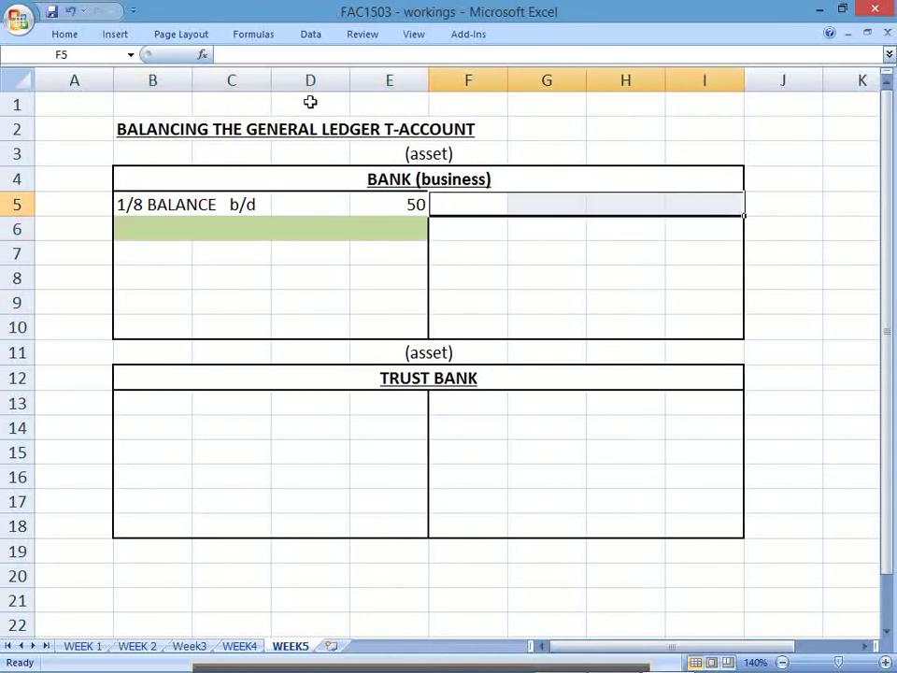
left_click(68, 35)
left_click(205, 90)
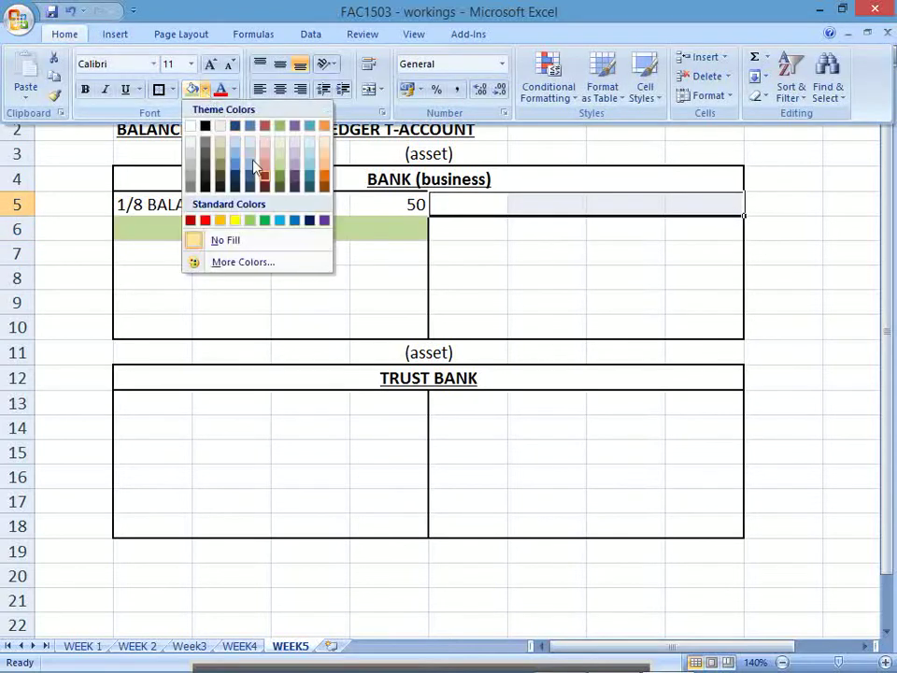
left_click(265, 105)
left_click(191, 266)
Step: Enter the receipts description "31/8 TOTAL RECEIPTS CRJ" in the green cell B6
left_click(156, 228)
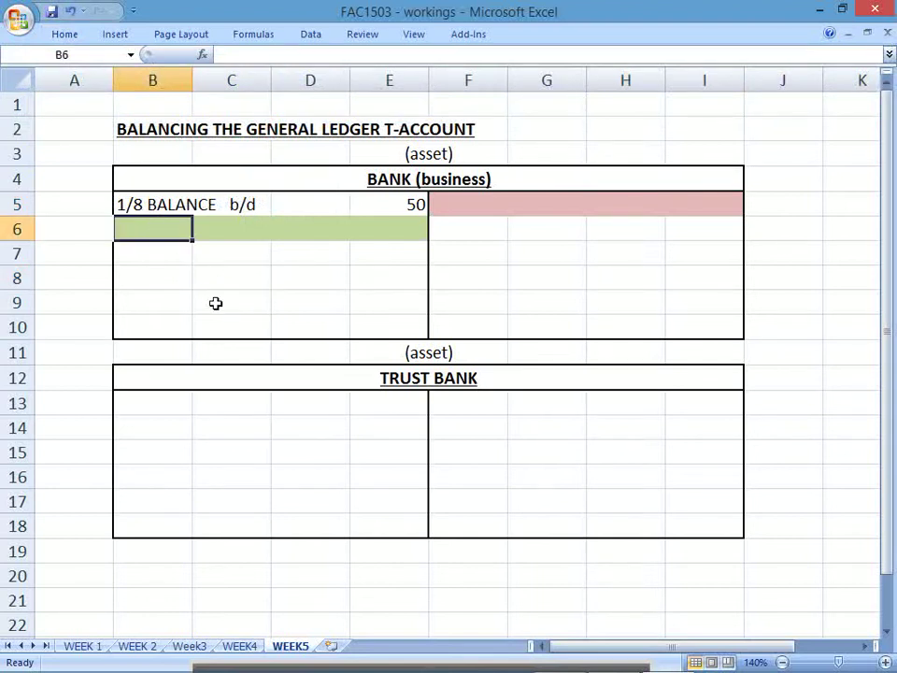
type("31/8")
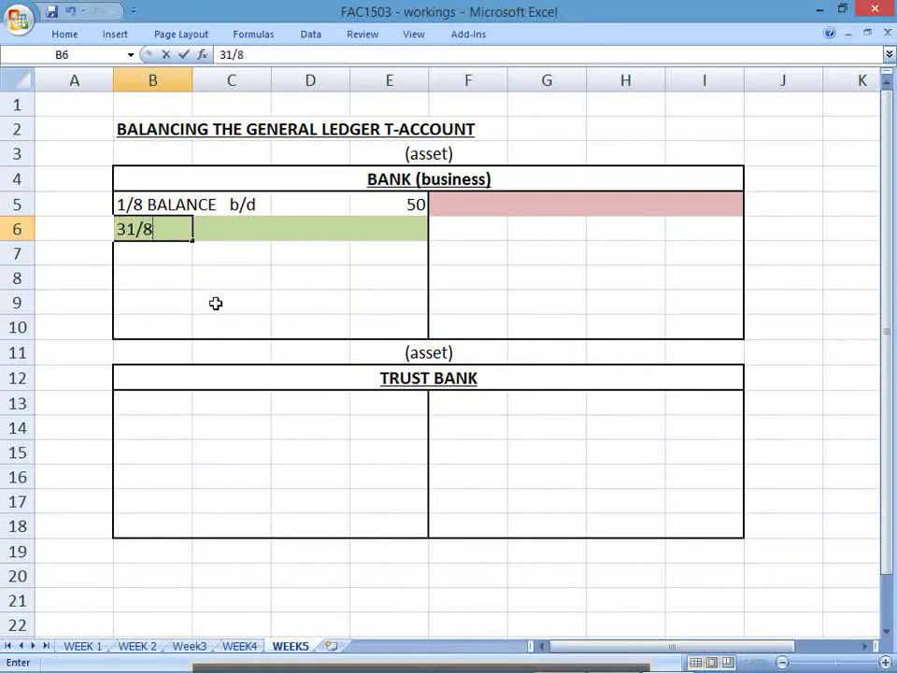
type(" TOTAL")
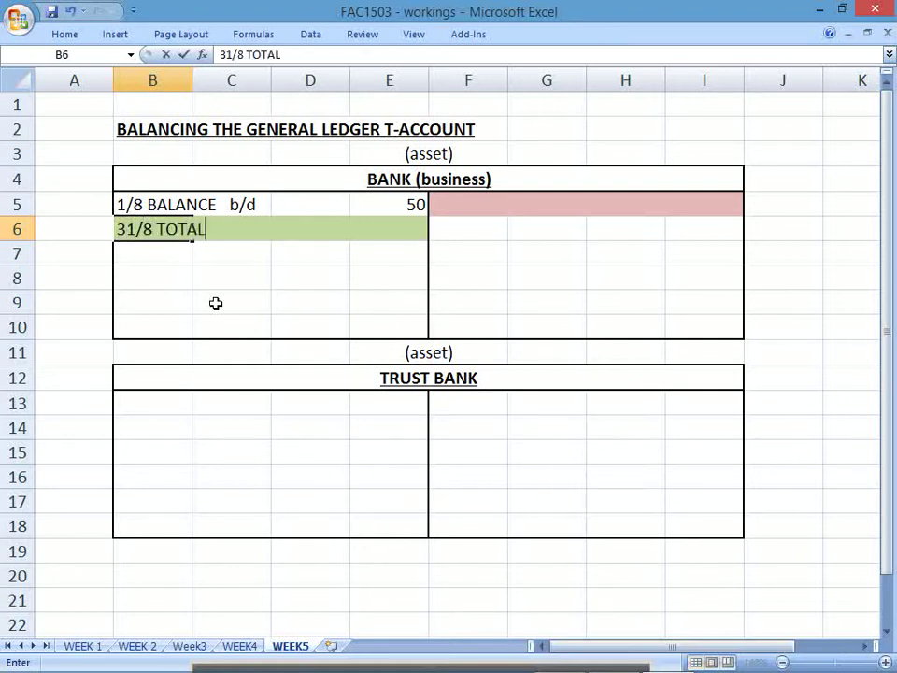
type(" RECEIPTS  ")
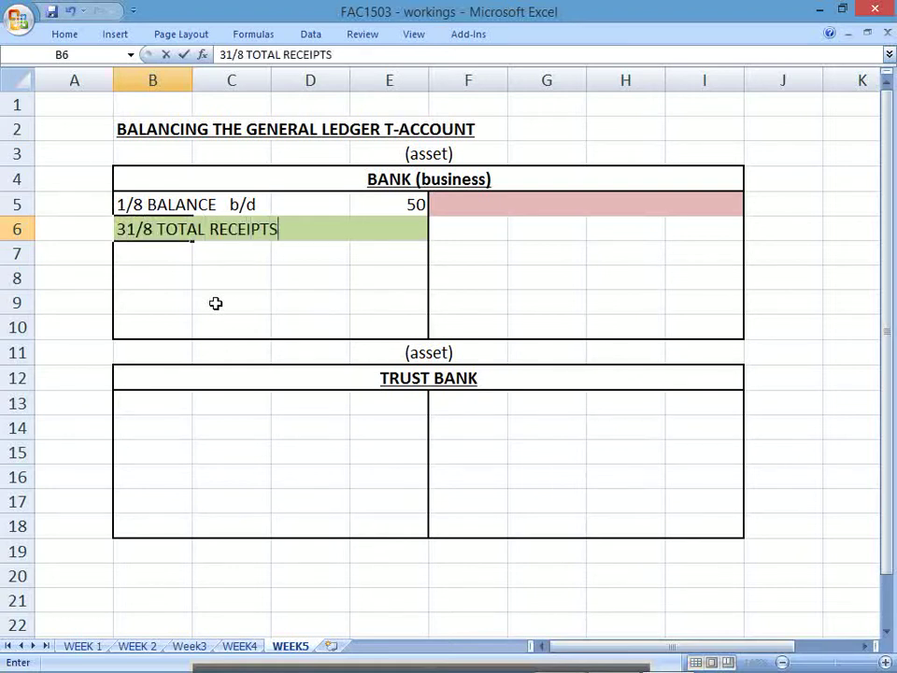
type("CRJ")
key("Return")
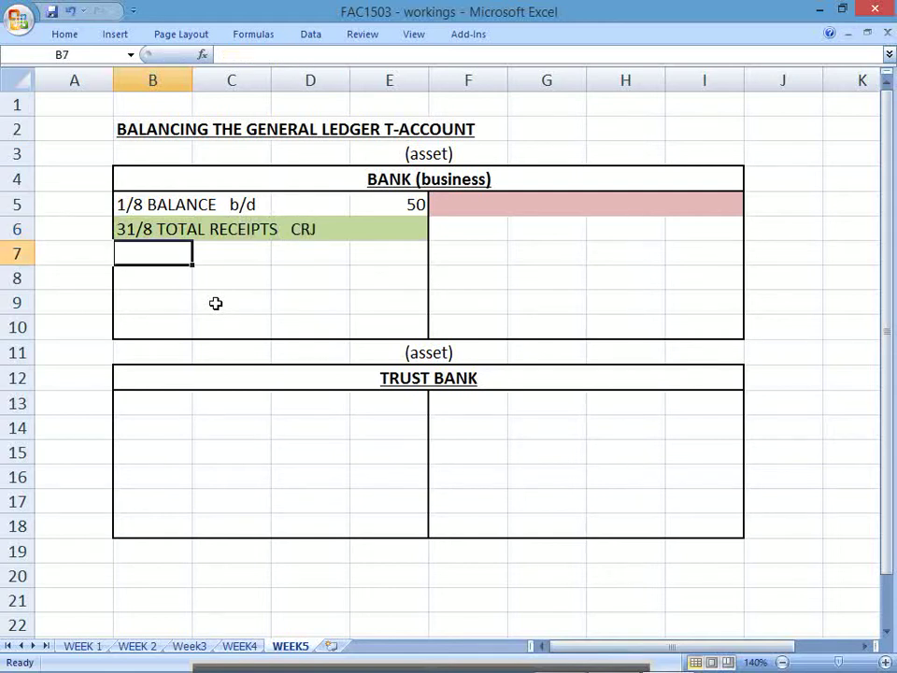
Step: Enter 280 as the total receipts amount in cell E6
key("Up")
key("Right")
key("Right")
key("Right")
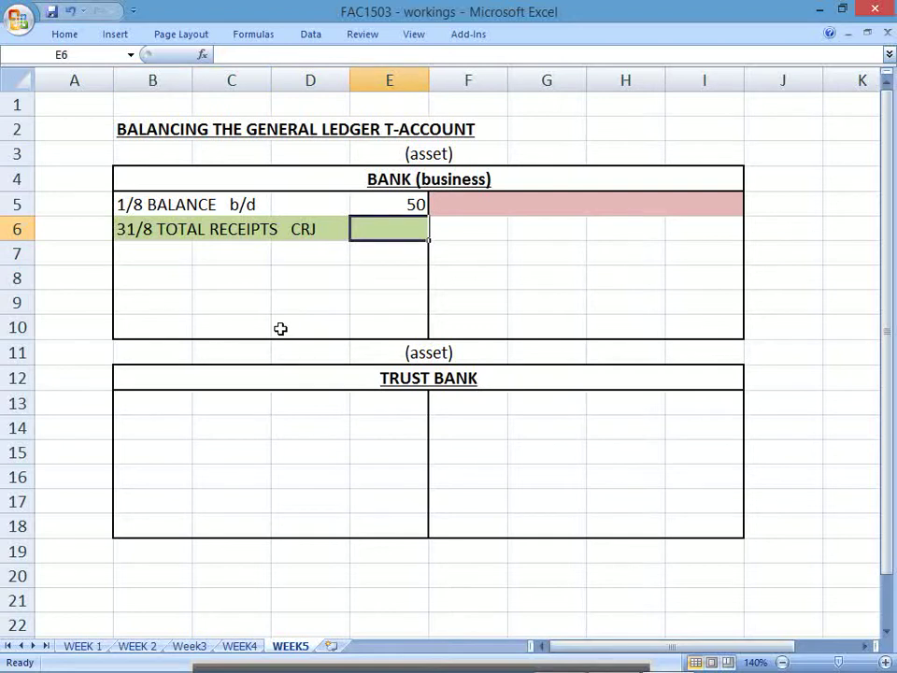
type("280")
key("Return")
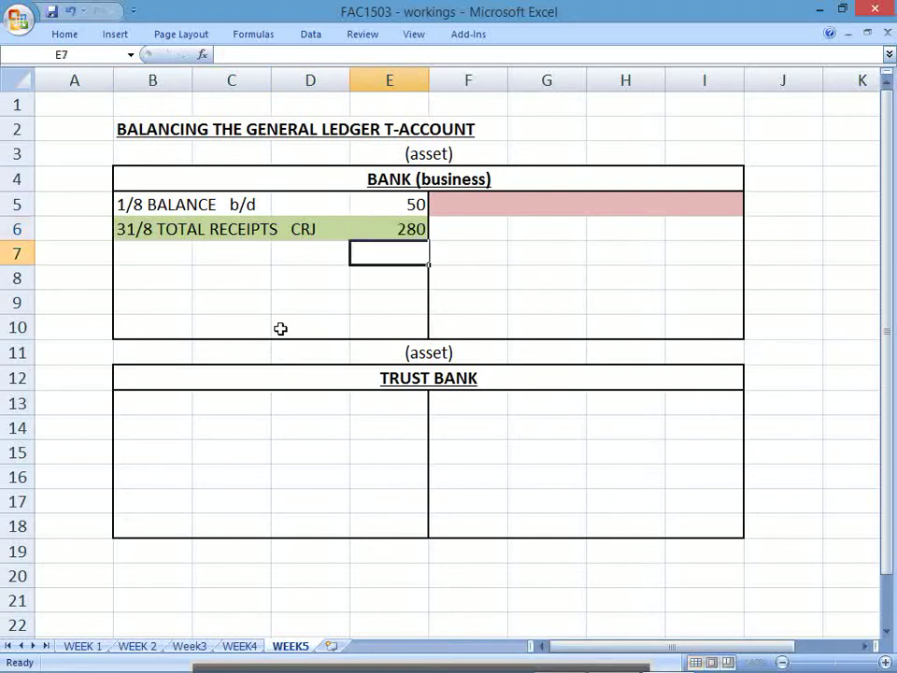
Step: Enter the payments description "31/8 TOTAL PAYMENTS CPJ" in the red cell F5 of the bank account's credit side
key("Up")
key("Up")
key("Right")
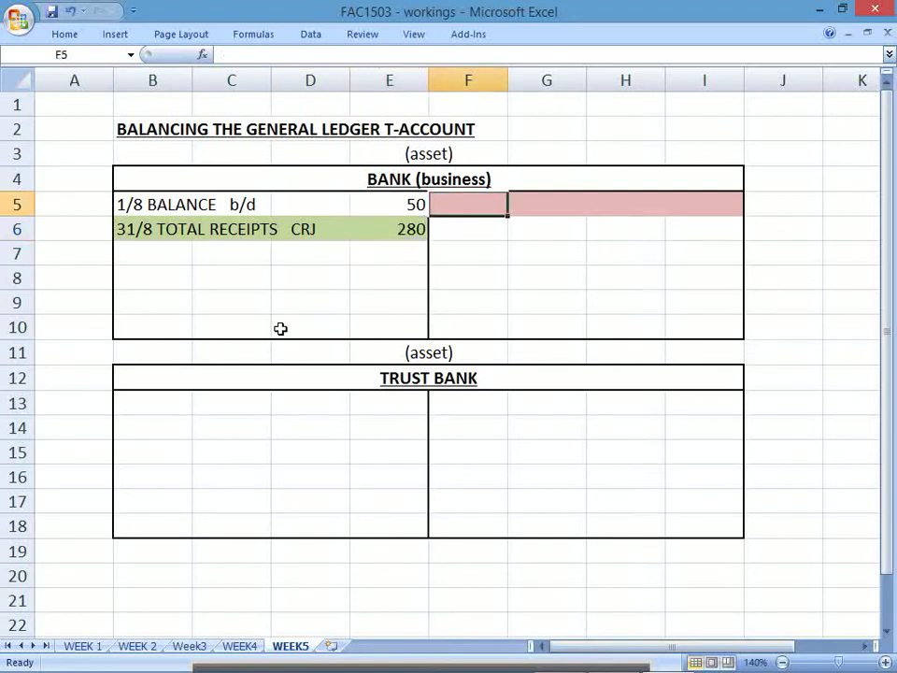
type("31/")
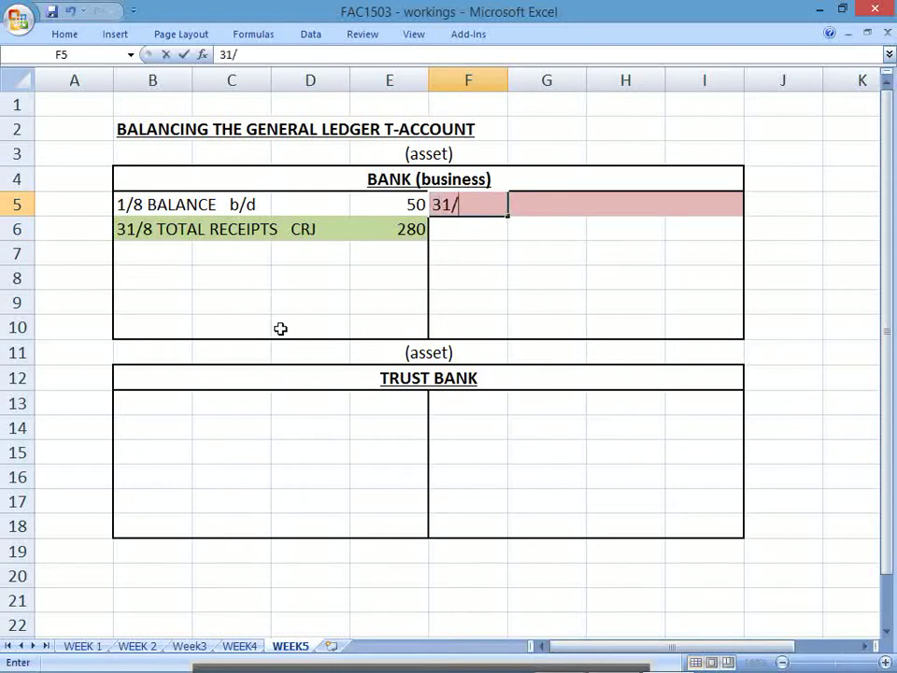
type("8  TOT")
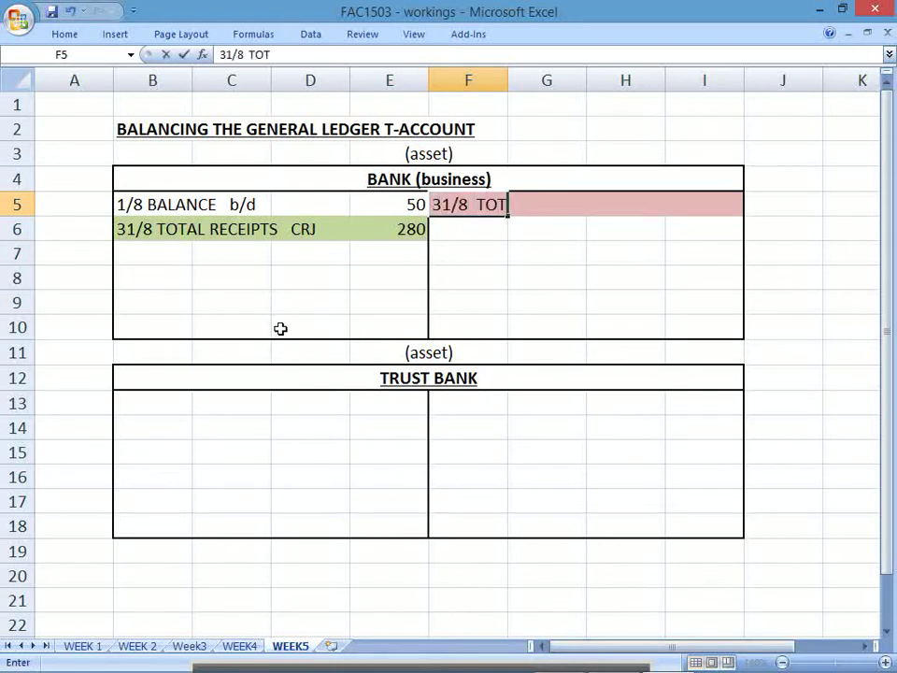
type("AL PAYMENTS")
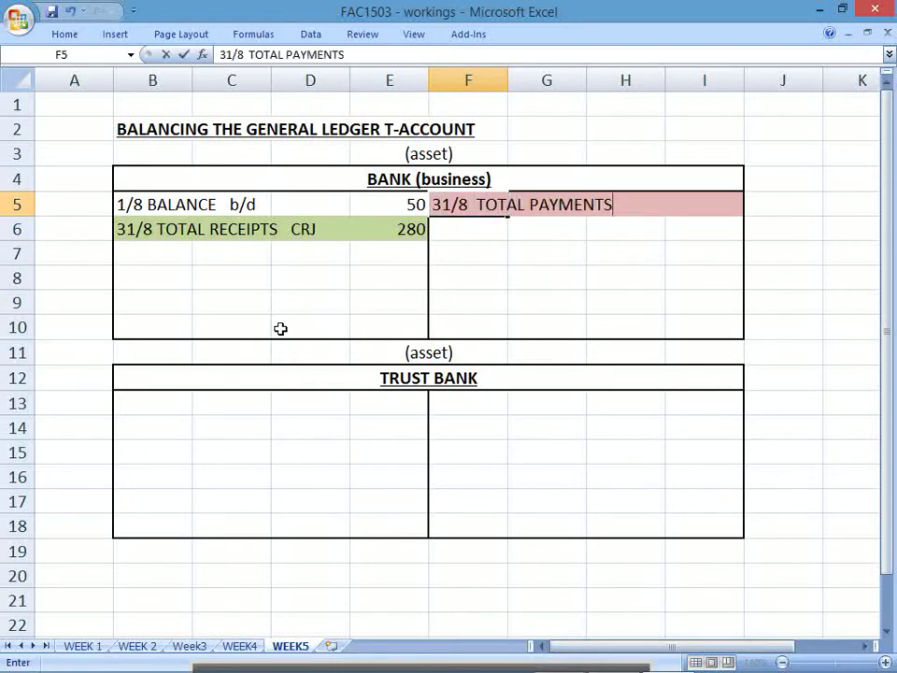
type("   CPJ")
key("Return")
Step: Enter 380 as the total payments amount in cell I5
key("Up")
key("Right")
key("Right")
key("Right")
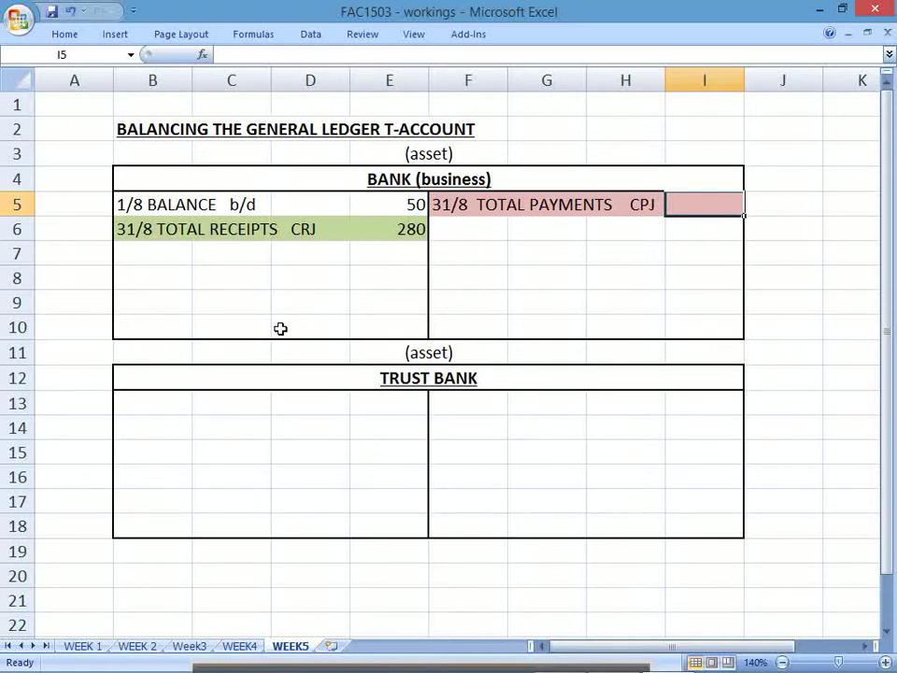
type("38")
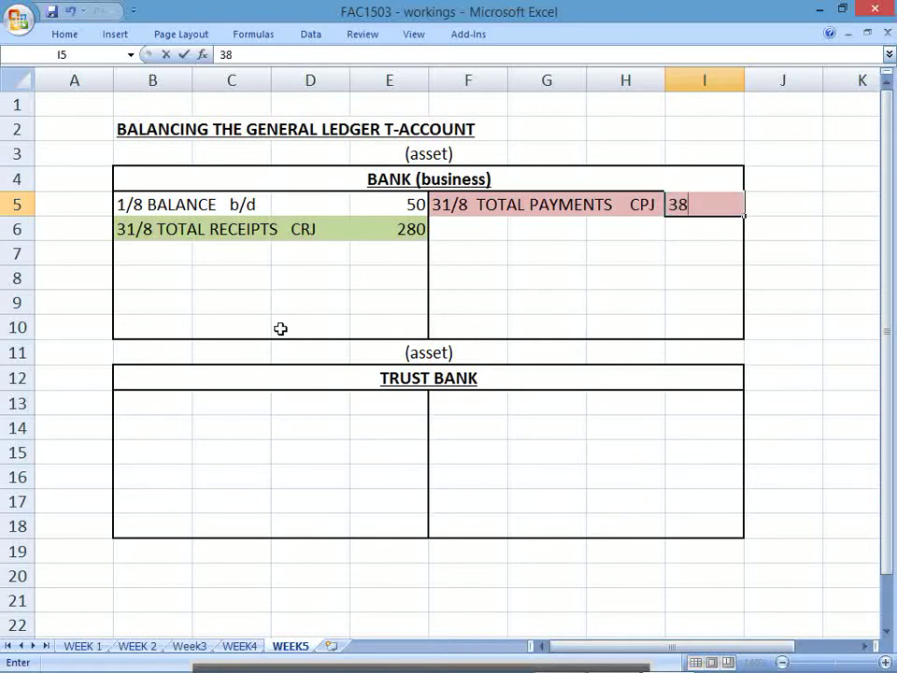
type("0")
key("Return")
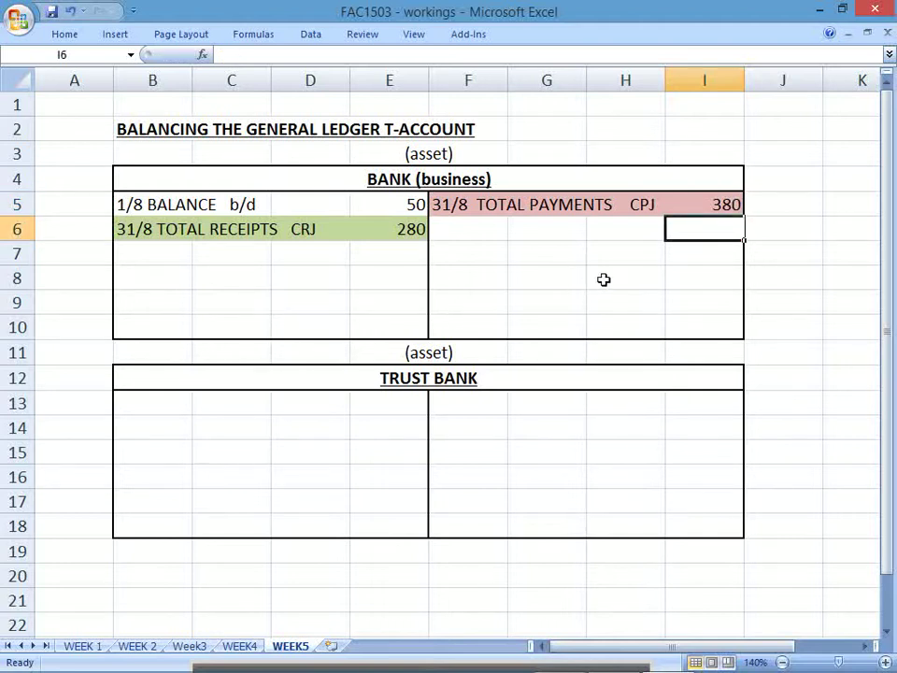
Step: Compare the bank account's debit amounts E5:E6 with the credit amount I5 and put a box border around the total cells I8 and E8
left_click_drag(395, 206, 396, 230)
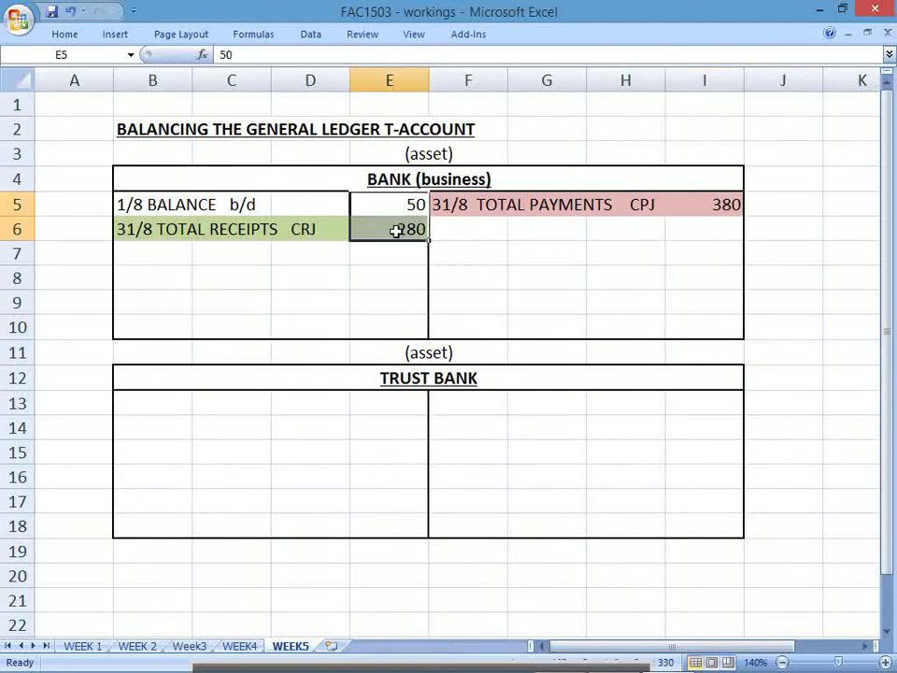
left_click(696, 206)
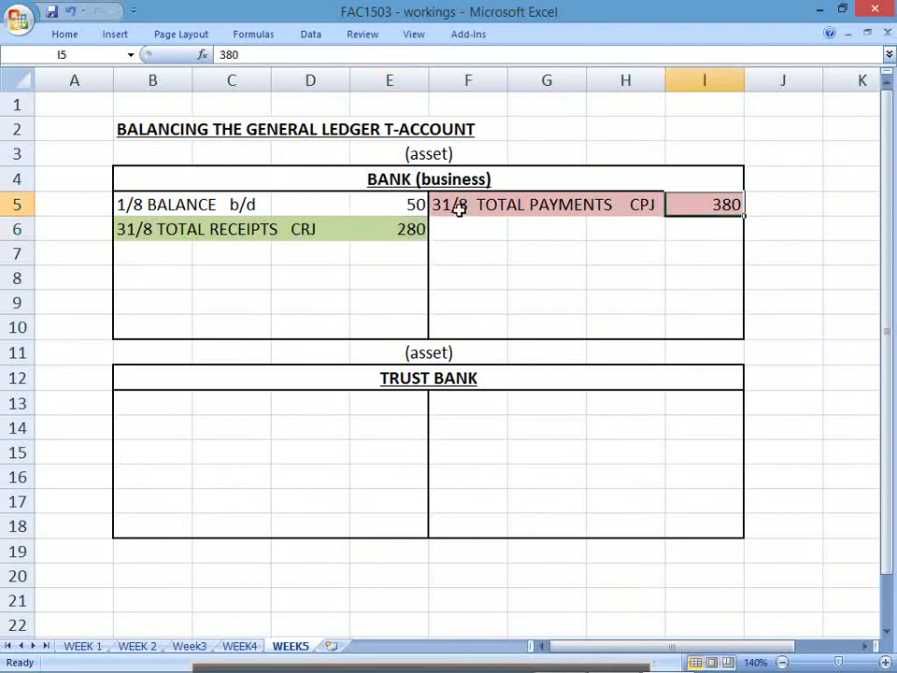
left_click_drag(356, 202, 412, 227)
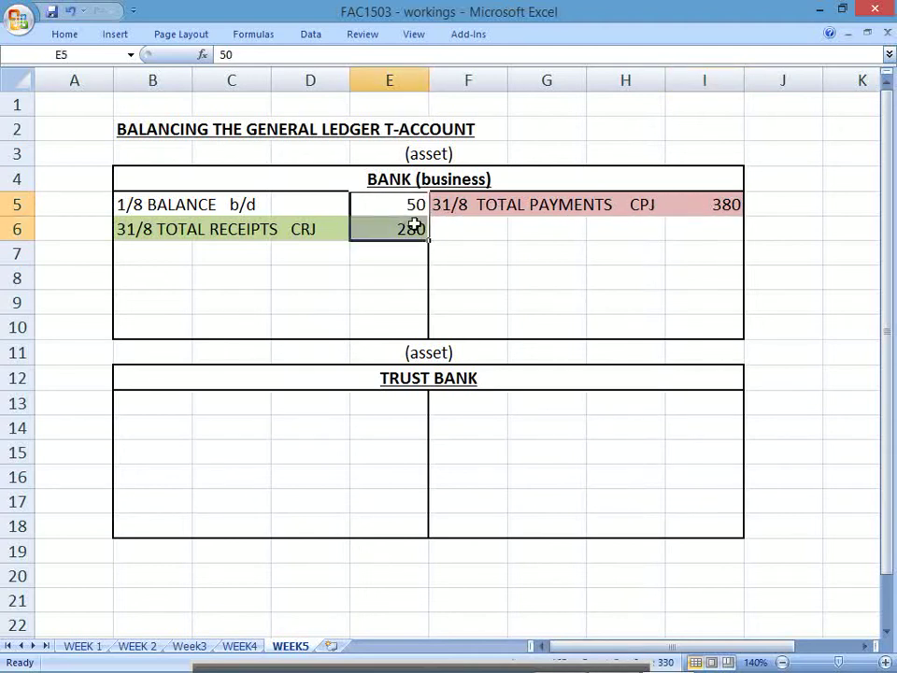
left_click(705, 206)
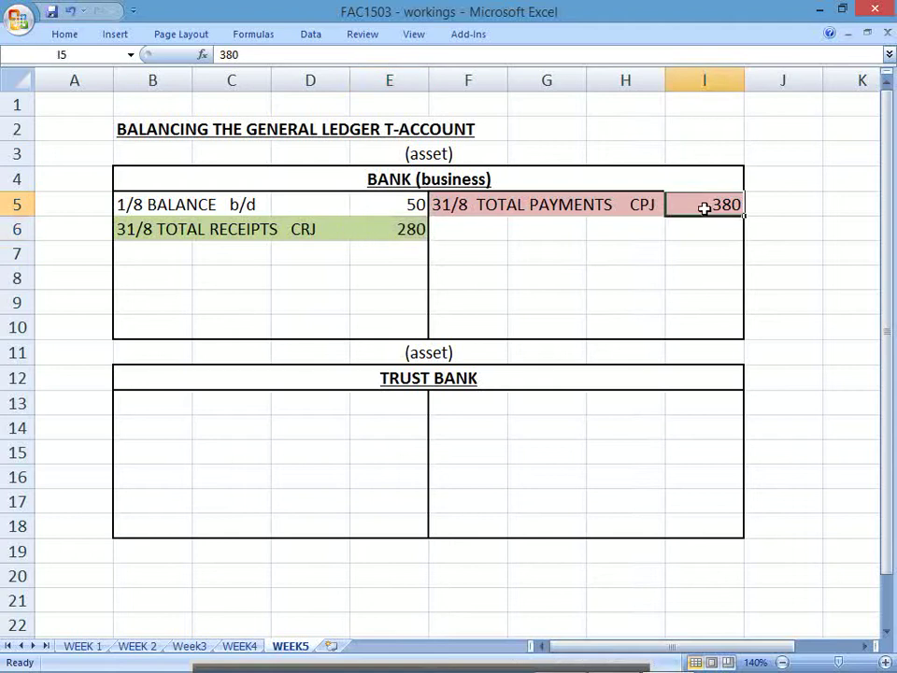
left_click(702, 276)
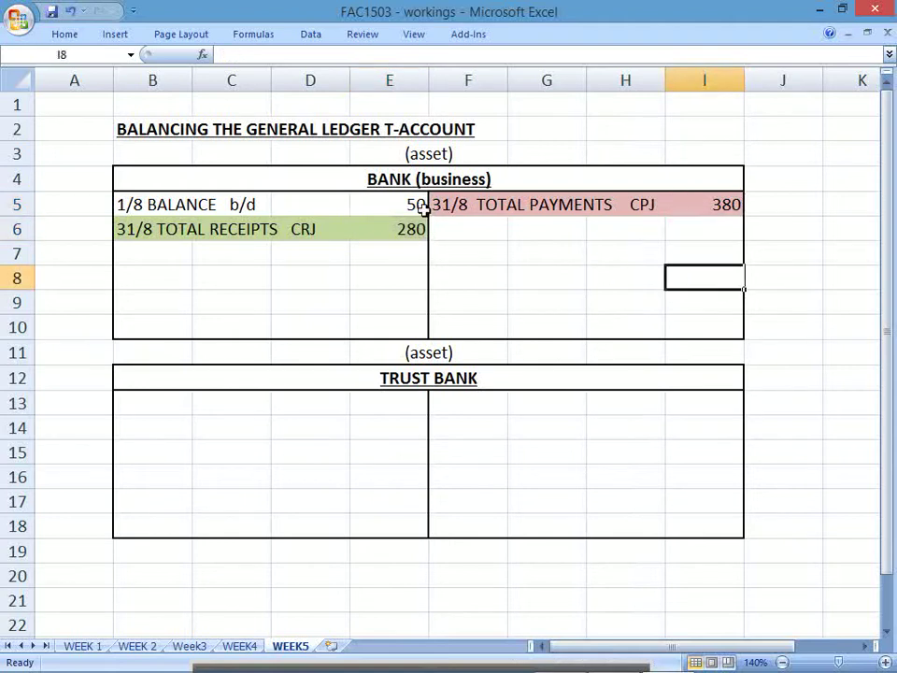
left_click(64, 33)
left_click(232, 152)
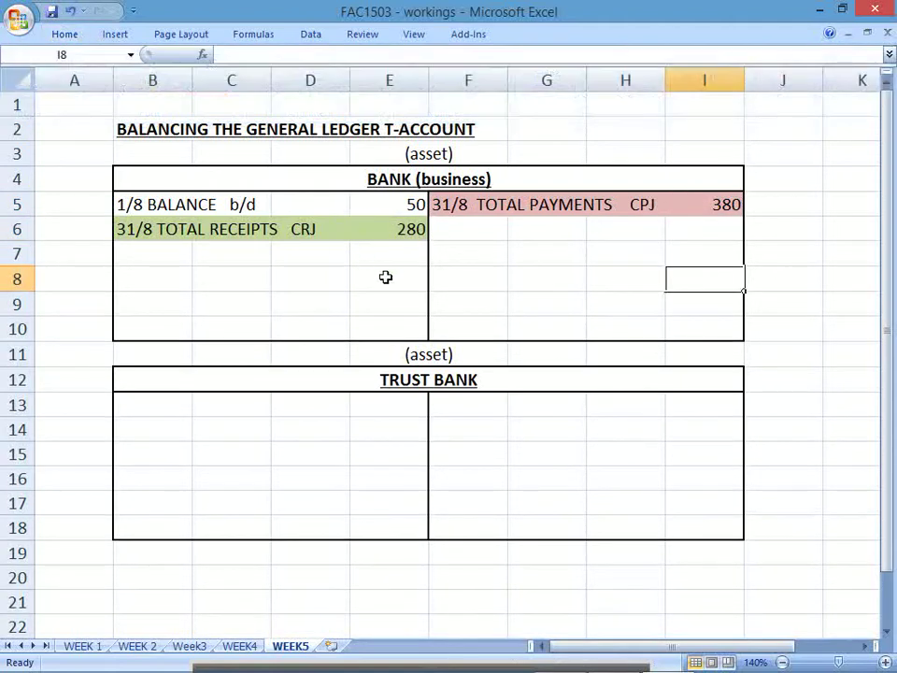
left_click(385, 277)
left_click(71, 37)
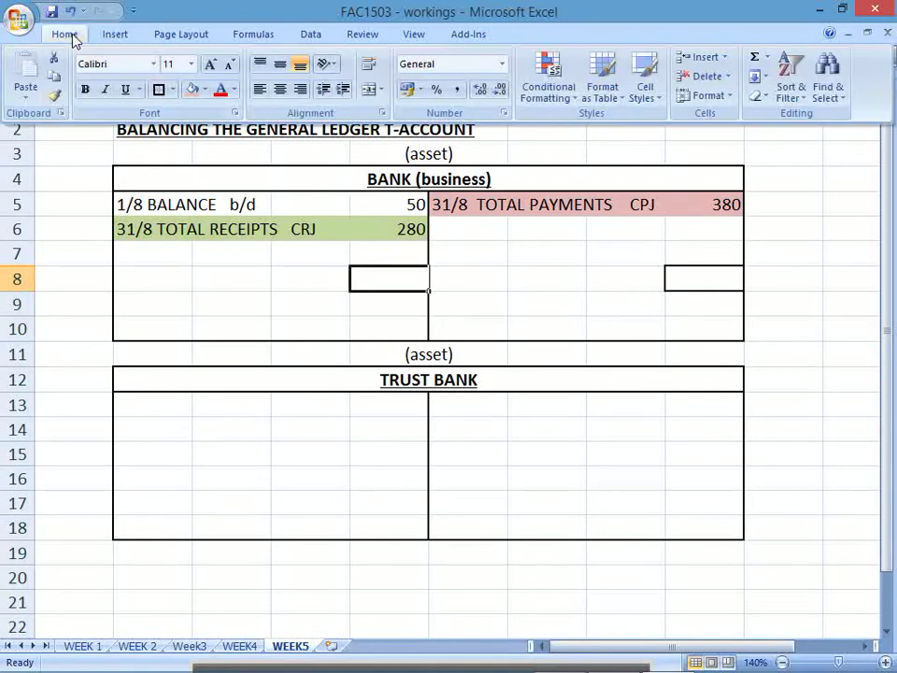
left_click(159, 90)
Step: Set the credit-side total in cell I8 with the formula =I5
left_click(736, 272)
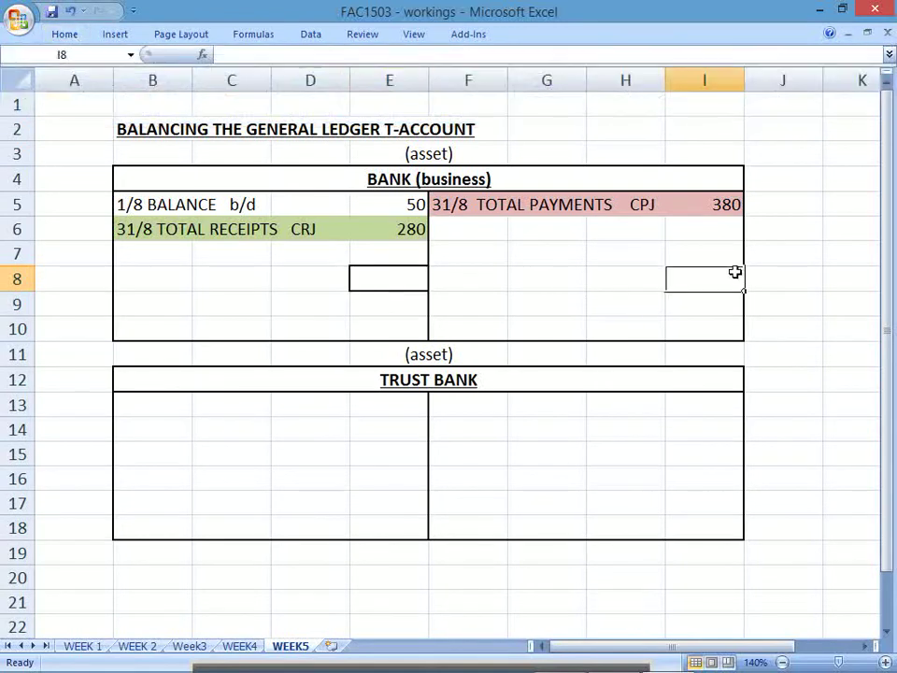
type("=")
left_click(729, 207)
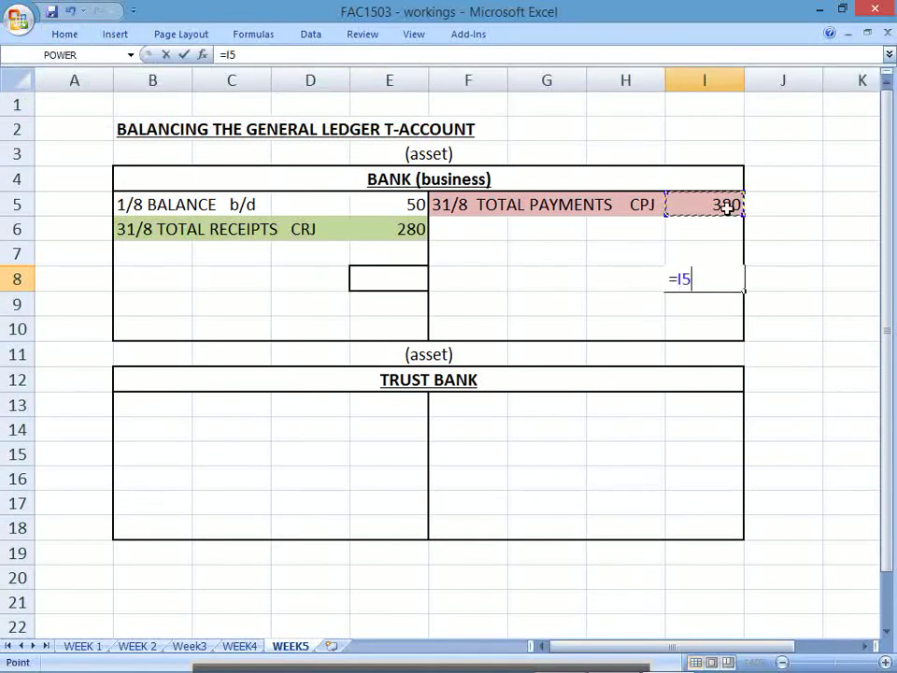
key("Return")
Step: Set the debit-side total in cell E8 with the formula =I8
key("Up")
key("Left")
key("Left")
key("Left")
key("Left")
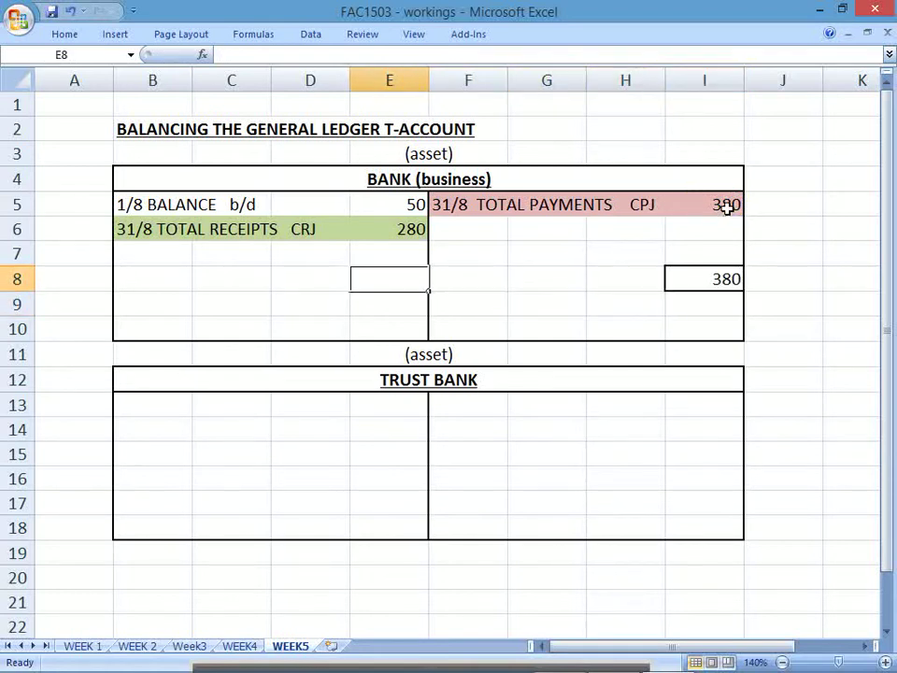
type("=")
key("Right")
key("Right")
key("Right")
key("Right")
key("Return")
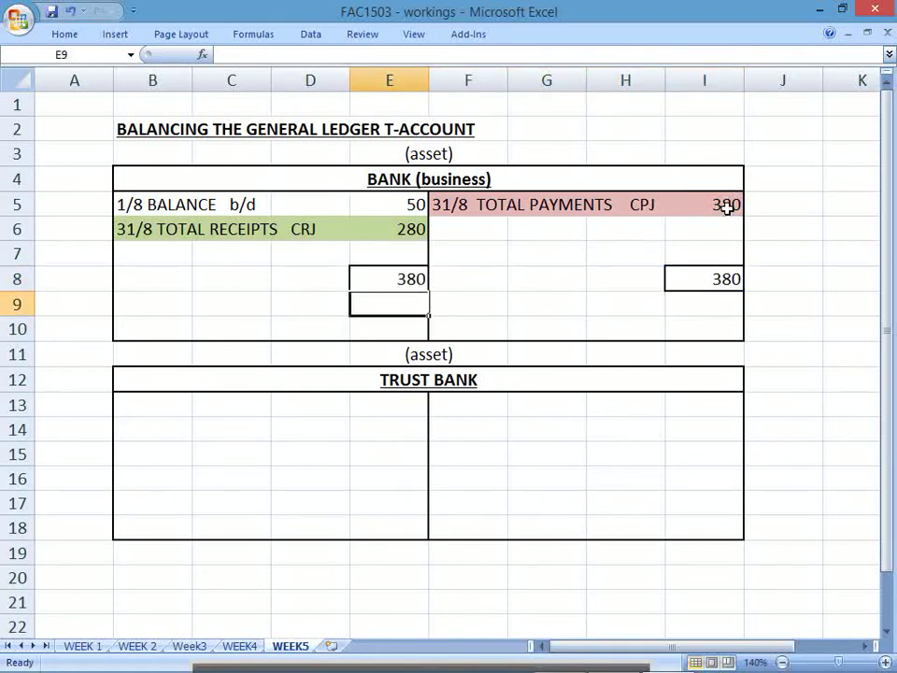
Step: Examine the totals in E8 and I8 against the credit and debit amounts above them, and the credit-side row F9:I9
left_click(704, 289)
left_click(408, 281)
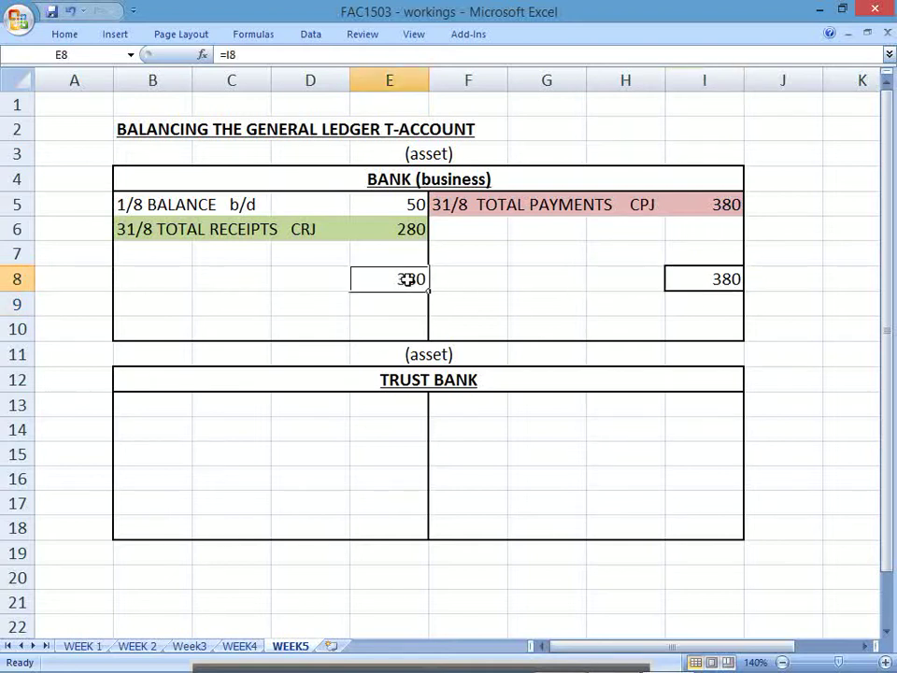
left_click(712, 282)
left_click(409, 280)
left_click(675, 279)
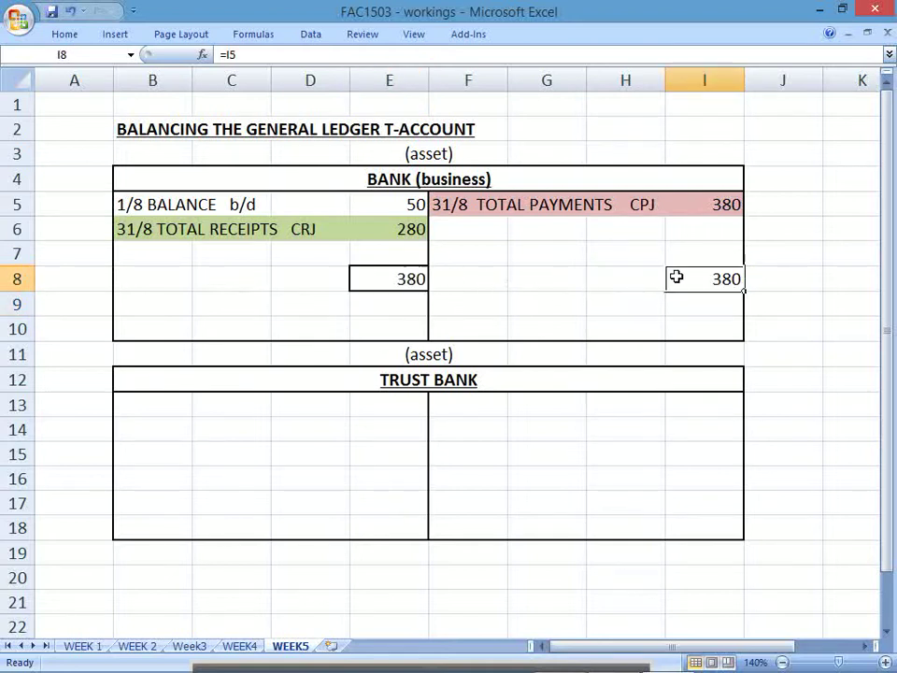
left_click(402, 281)
left_click_drag(703, 207, 703, 284)
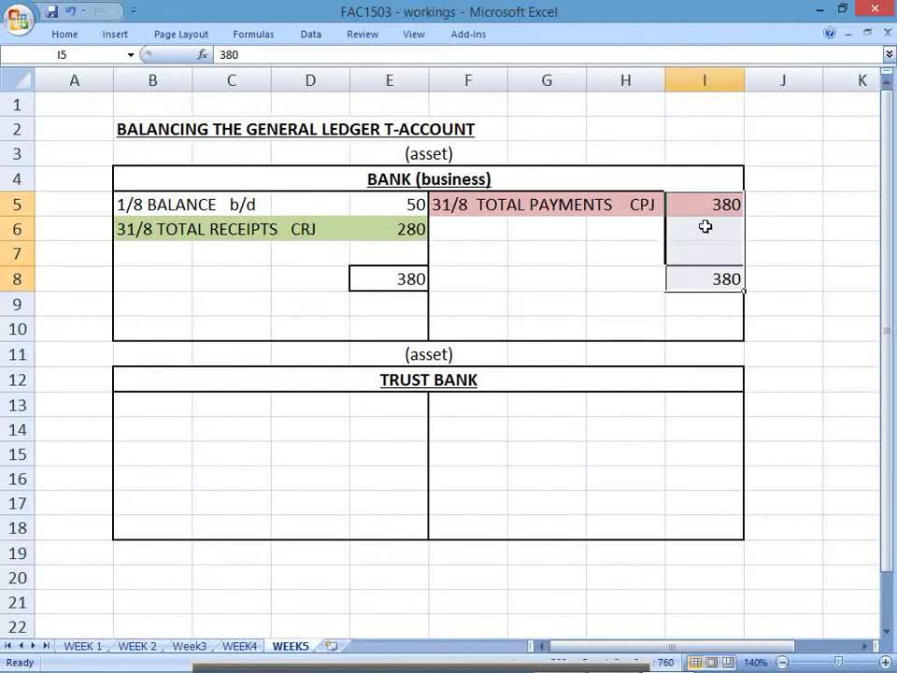
left_click_drag(695, 202, 704, 281)
left_click_drag(703, 201, 706, 273)
left_click_drag(476, 302, 721, 309)
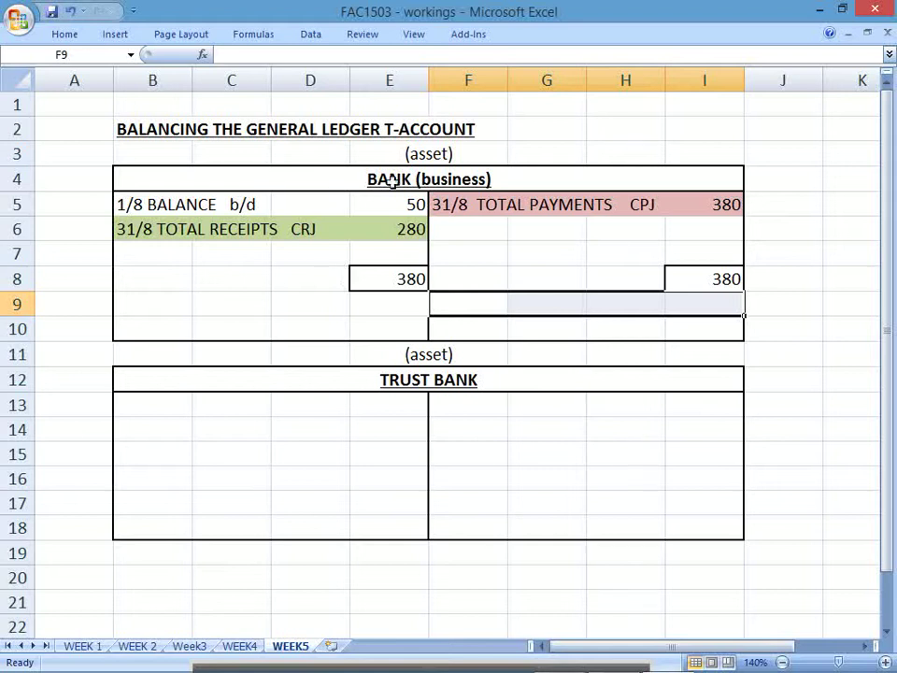
left_click(400, 222)
left_click_drag(400, 217, 396, 196)
Step: Calculate the bank account's balancing amount in cell E7 with the formula =E8-E6-E5
left_click(377, 256)
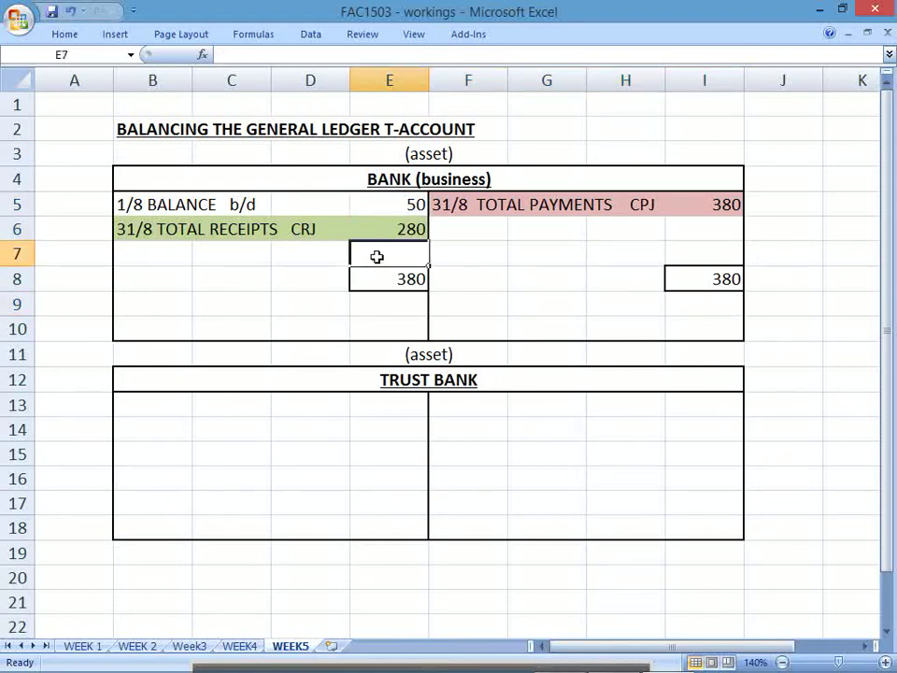
type("=")
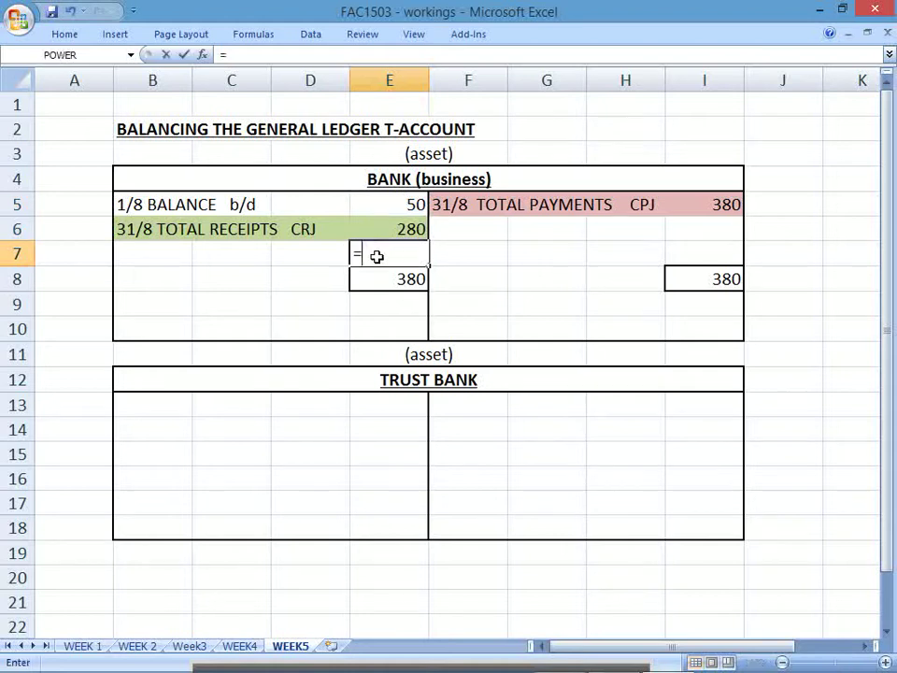
key("Down")
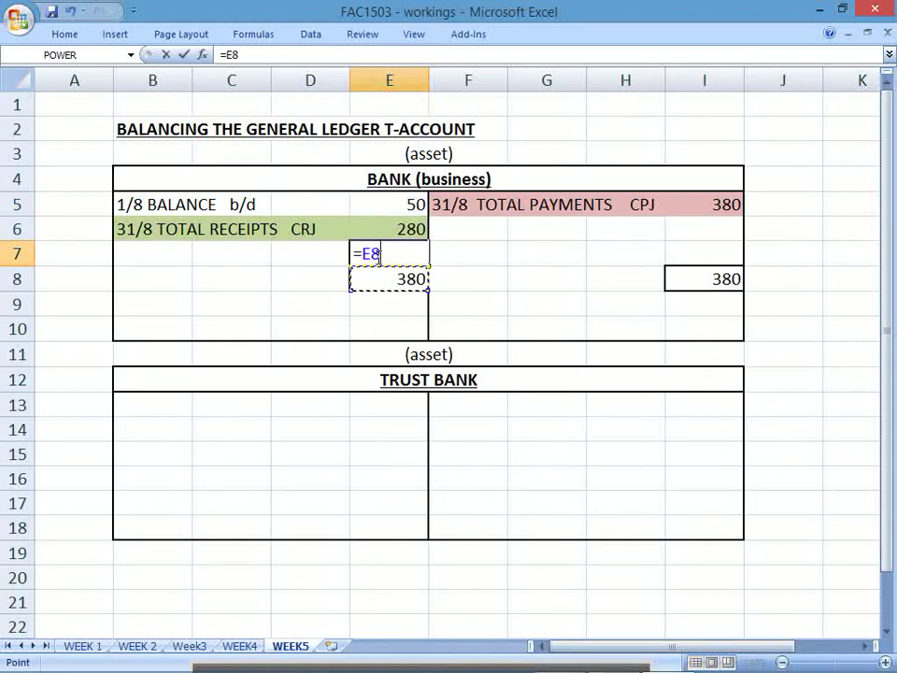
type("-")
key("Up")
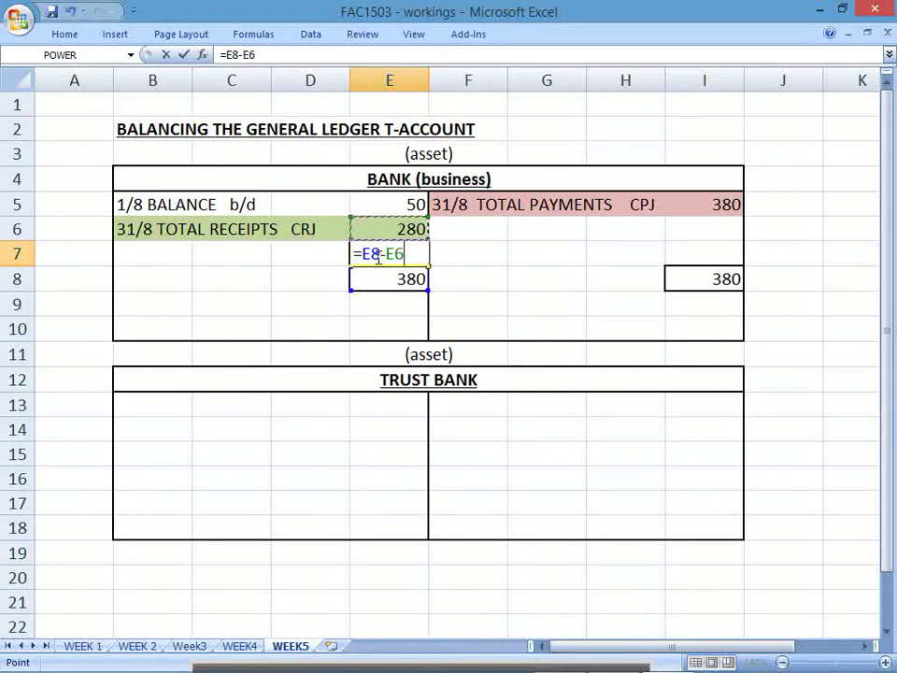
type("-")
key("Up")
key("Up")
key("Return")
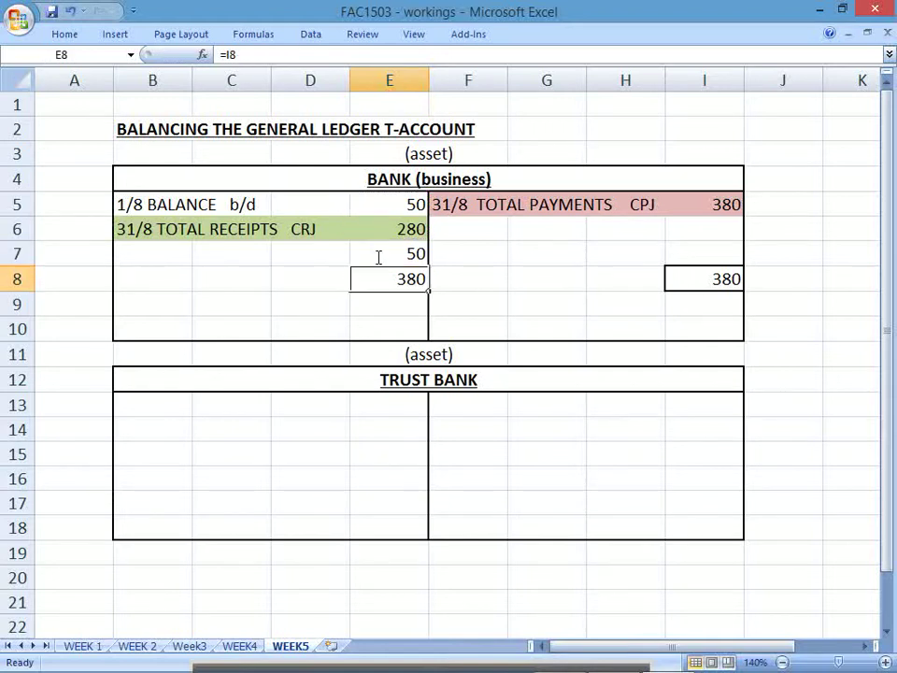
Step: Enter the closing balance description "31/8 BALANCE c/d" in cell B7
key("Up")
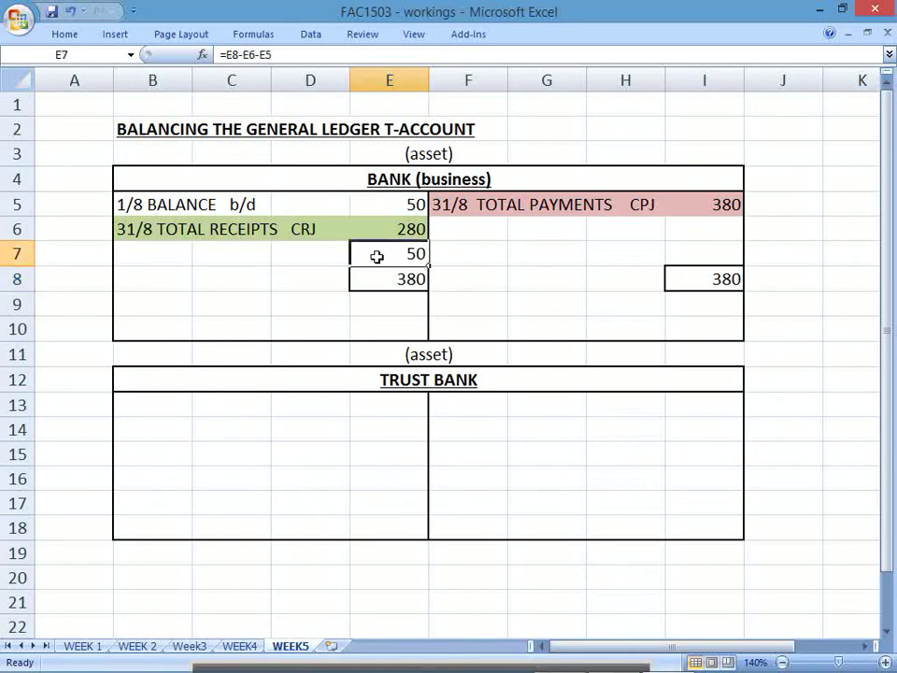
key("Left")
key("Left")
key("Left")
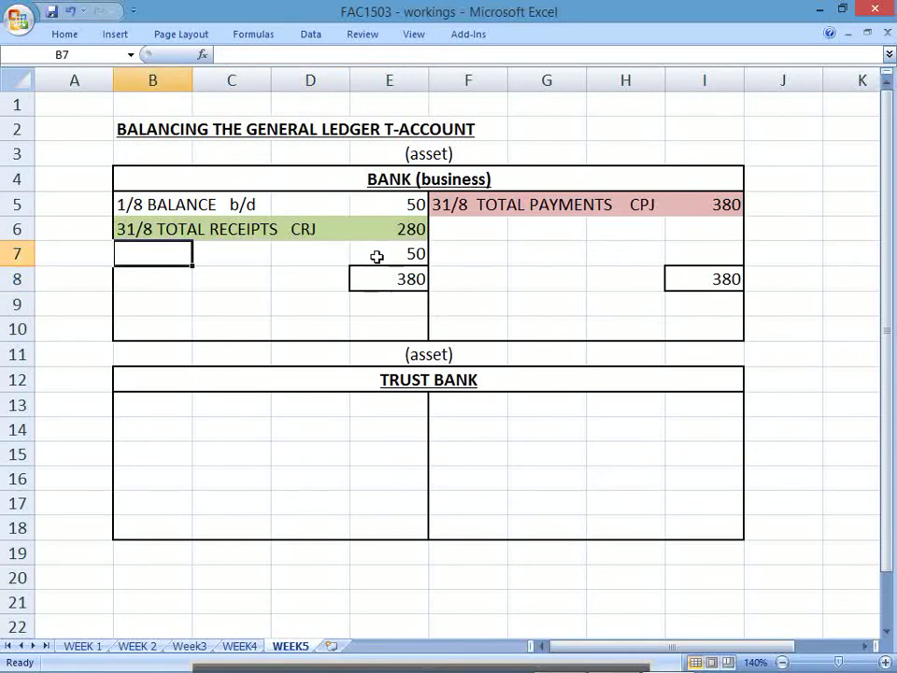
type("31/8  ")
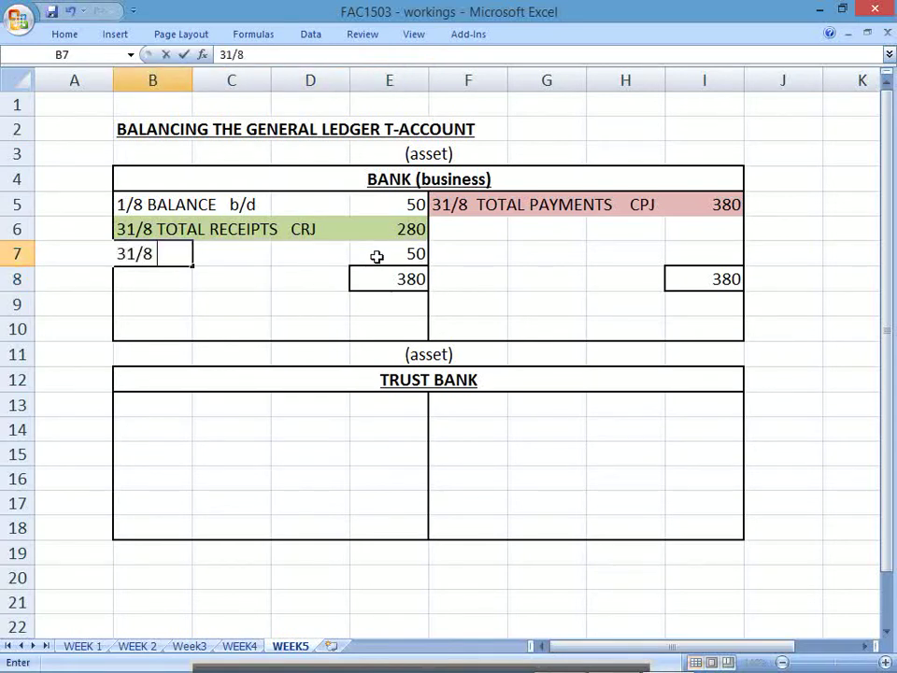
type("BALANCE  c")
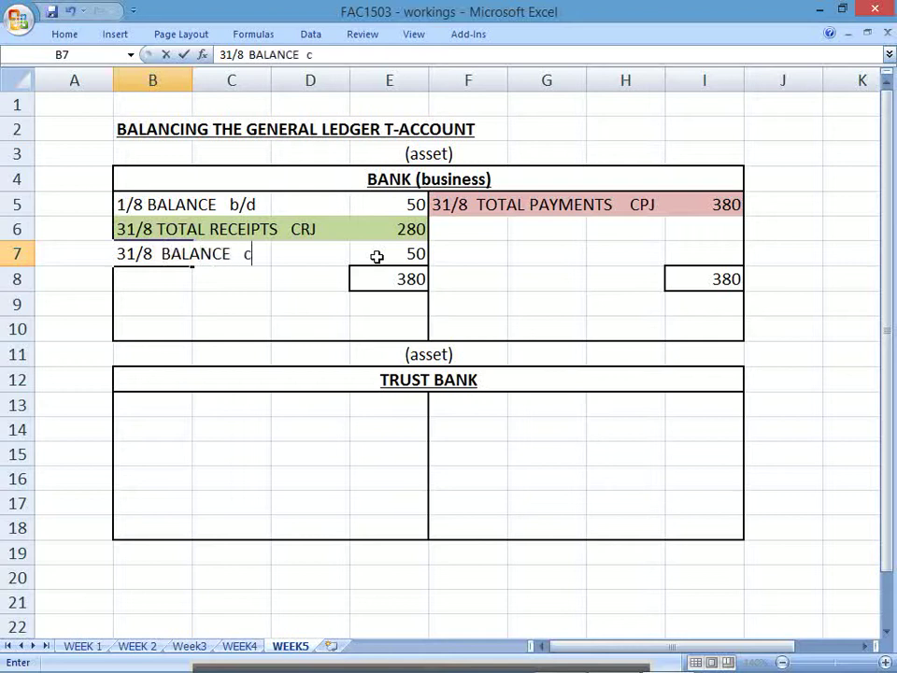
type("/d")
key("Return")
Step: Enter the opening balance description "1/9 BALANCE b/d" in cell F9 on the credit side, below the totals
key("Right")
key("Right")
key("Right")
key("Right")
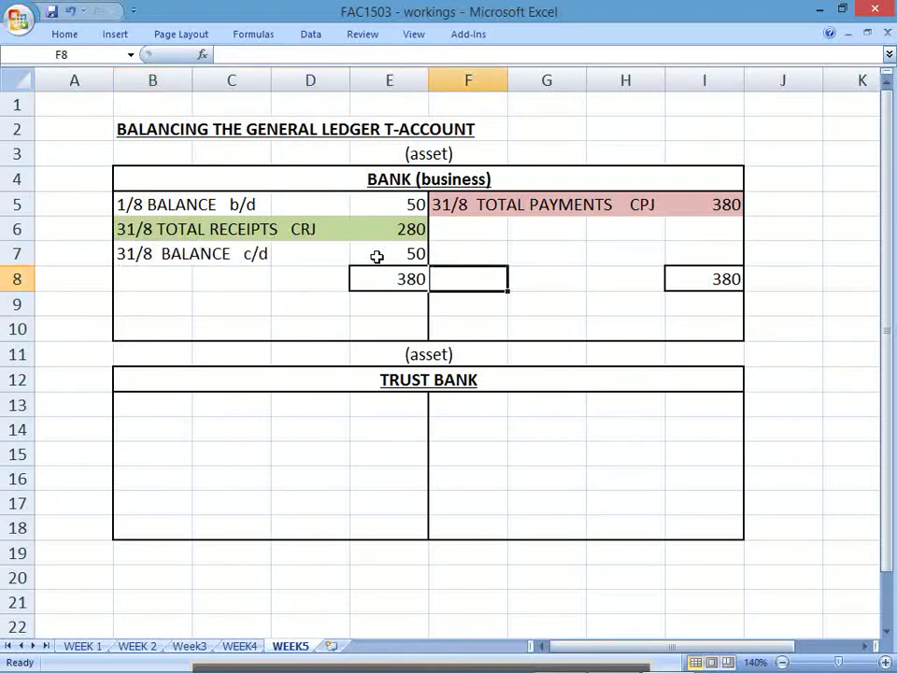
key("Down")
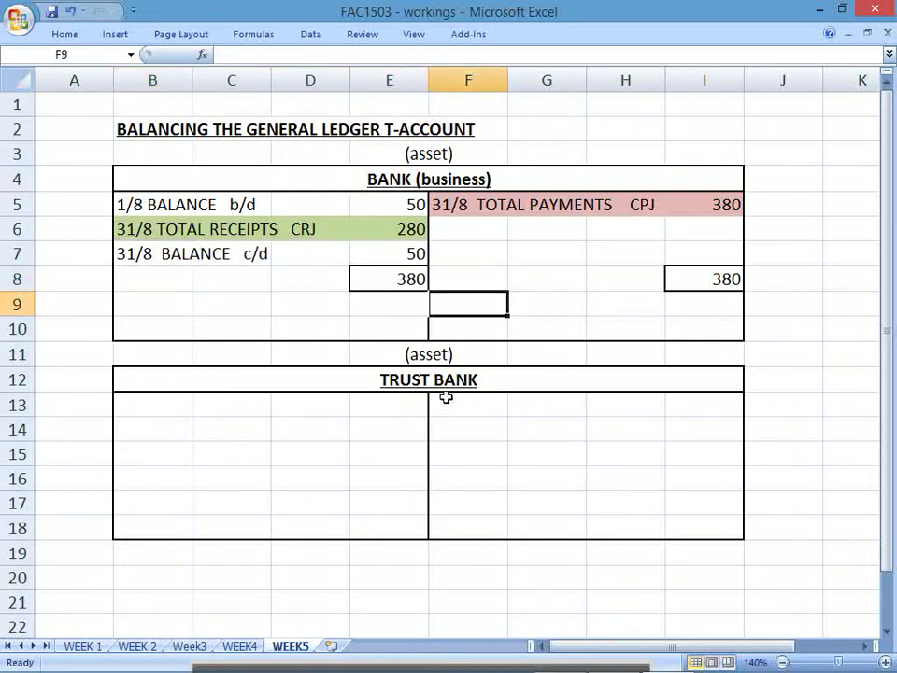
type("1/9 BA")
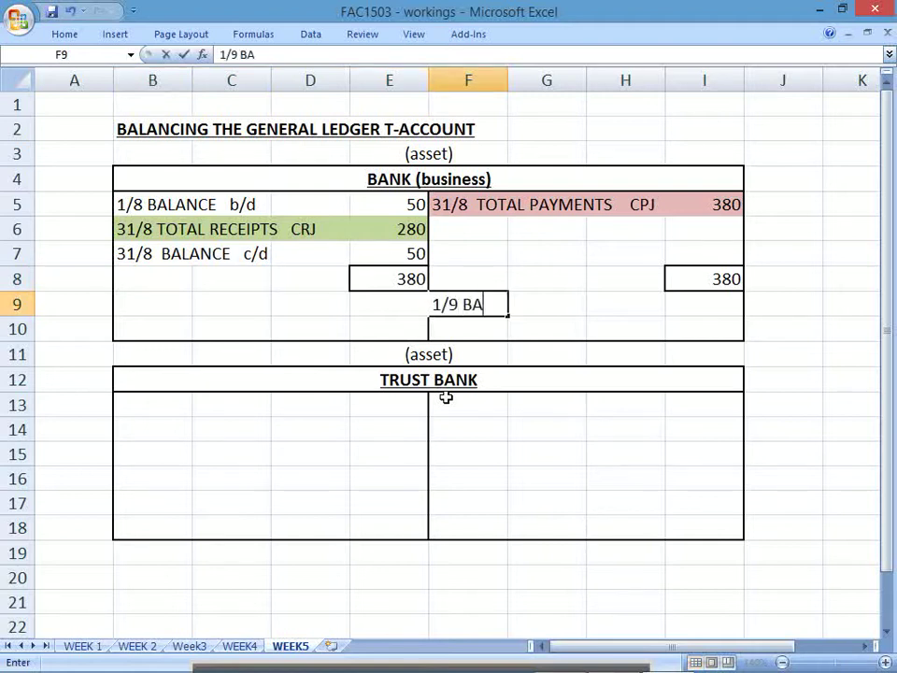
type("LANCE  b/d")
key("Return")
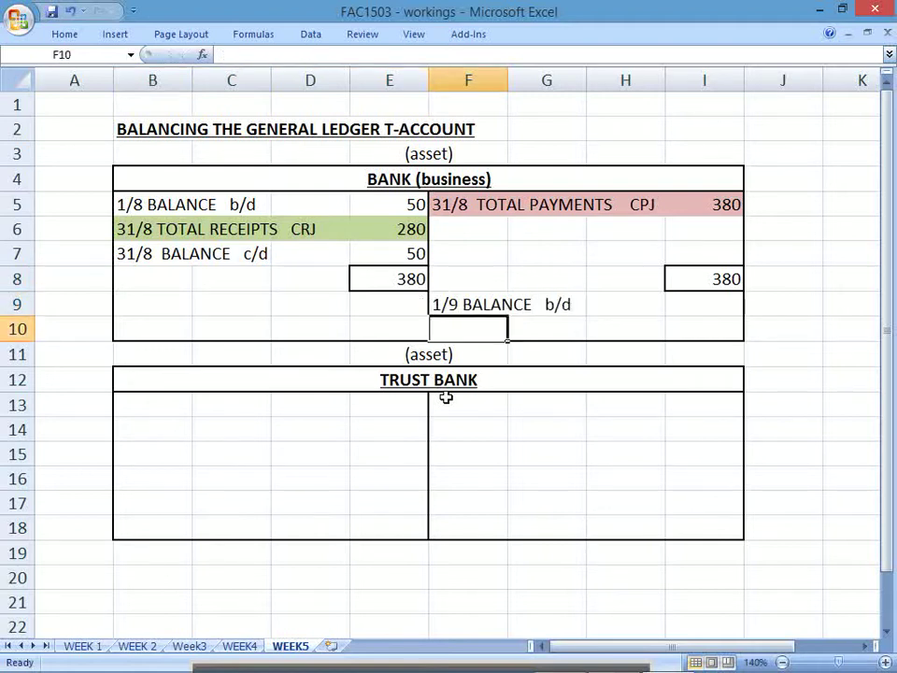
Step: Enter the opening balance amount in cell I9 as a formula referencing the closing balance in E7
key("Up")
key("Right")
key("Right")
key("Right")
type("=")
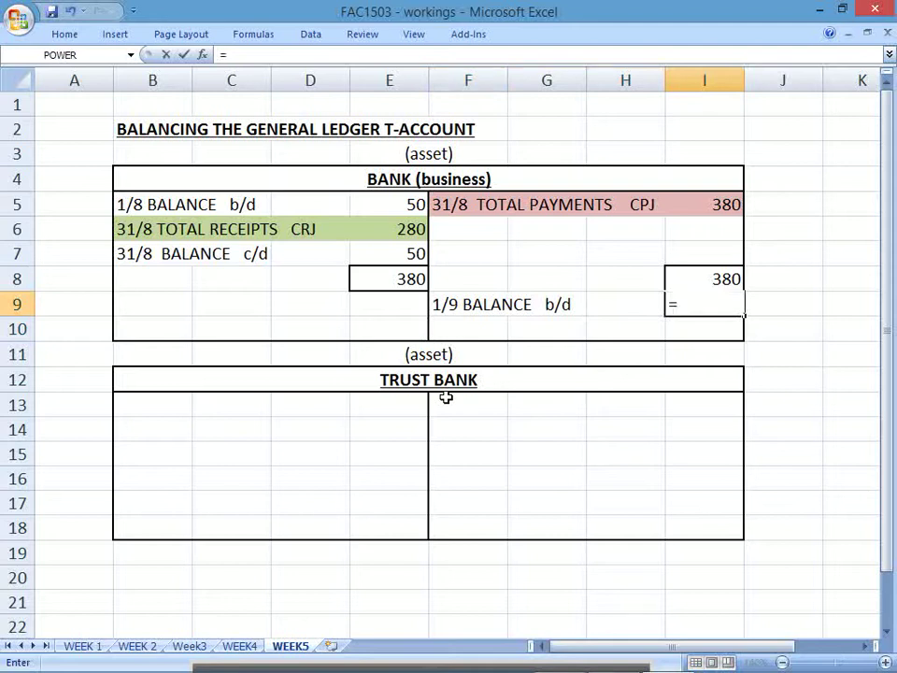
left_click(408, 262)
key("Return")
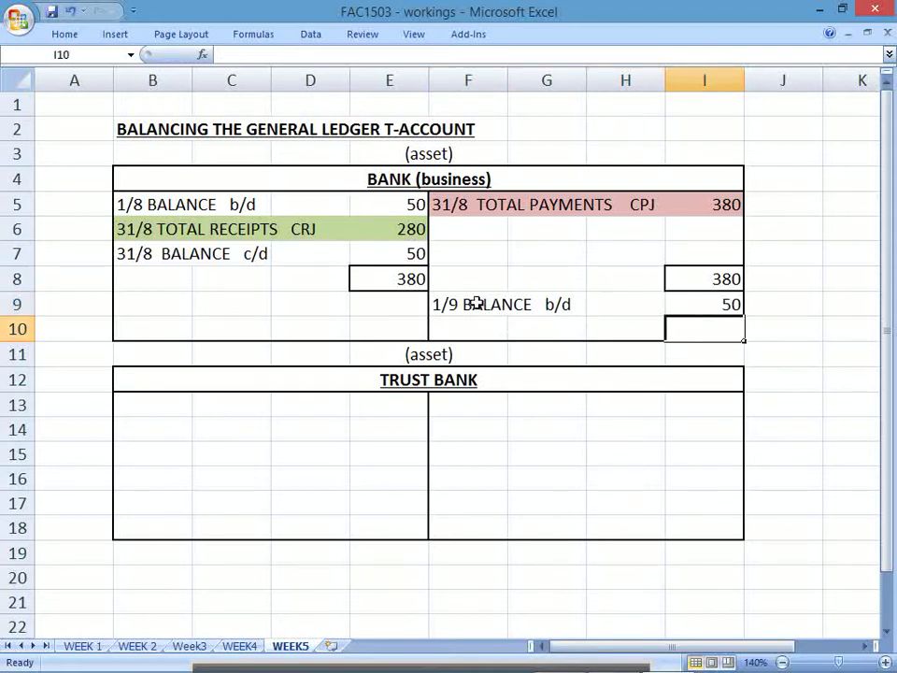
Step: Fill the opening balance row F9:I9 of the bank account with standard yellow
left_click_drag(477, 303, 707, 307)
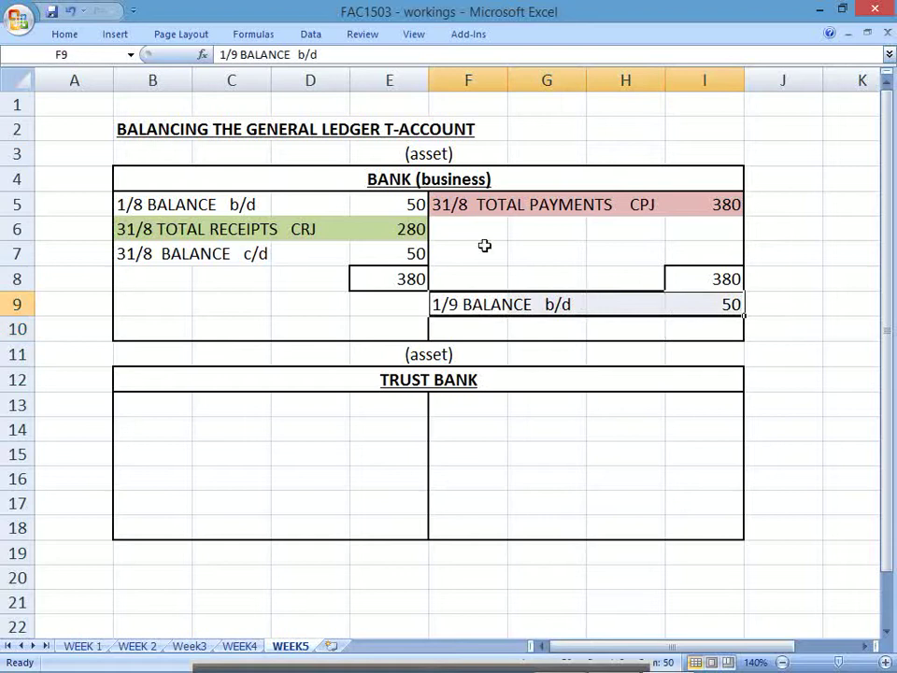
left_click(66, 35)
left_click(205, 88)
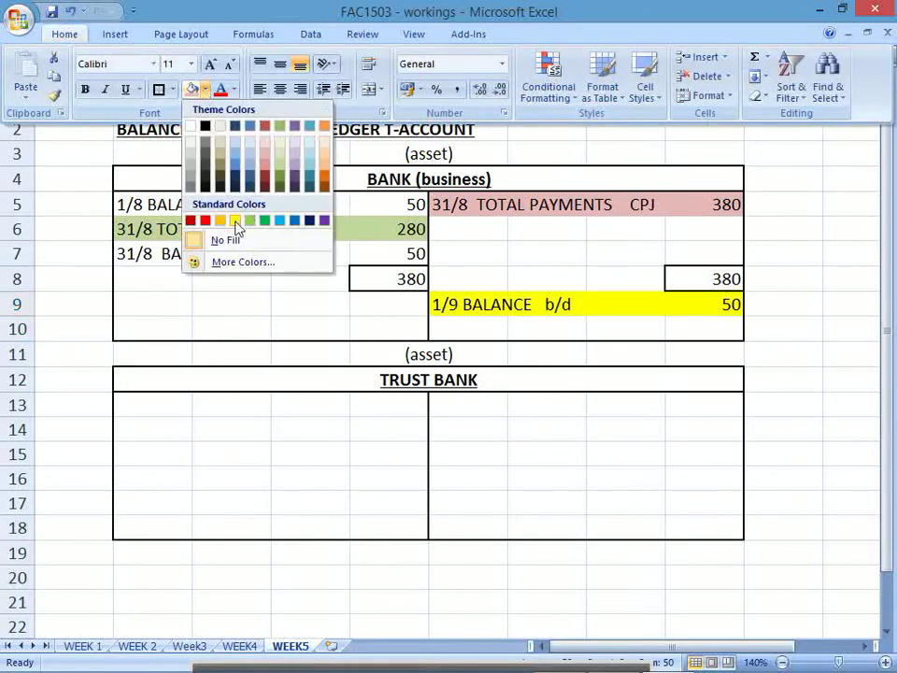
left_click(234, 222)
Step: Enter the note "....Bank Overdraft" in cell J9 and "(LIABILITY)" in J10 beside the opening balance
left_click(786, 303)
type("..")
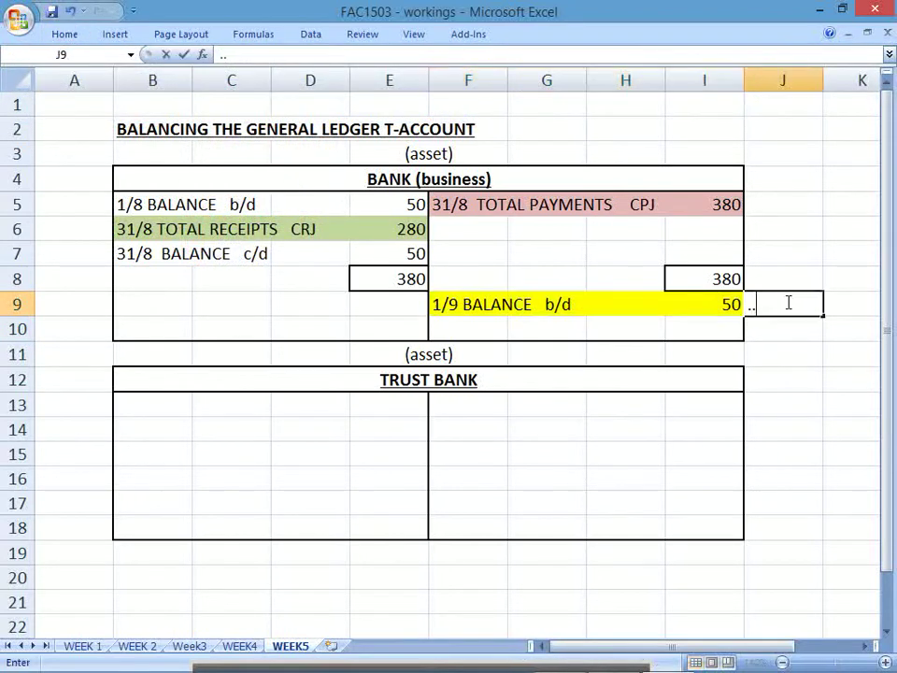
type("..Bank")
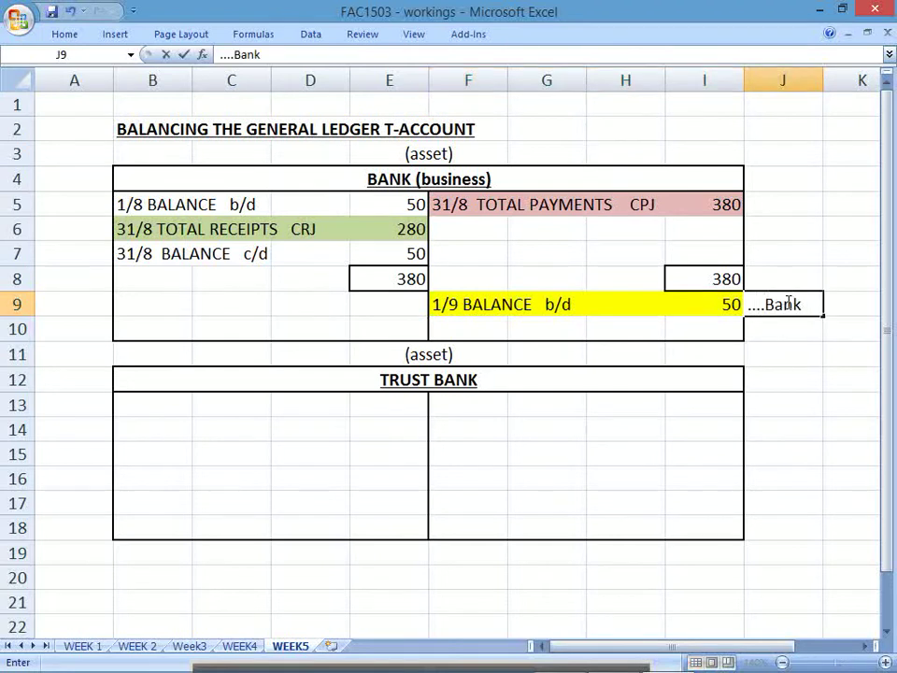
type(" Overdraft")
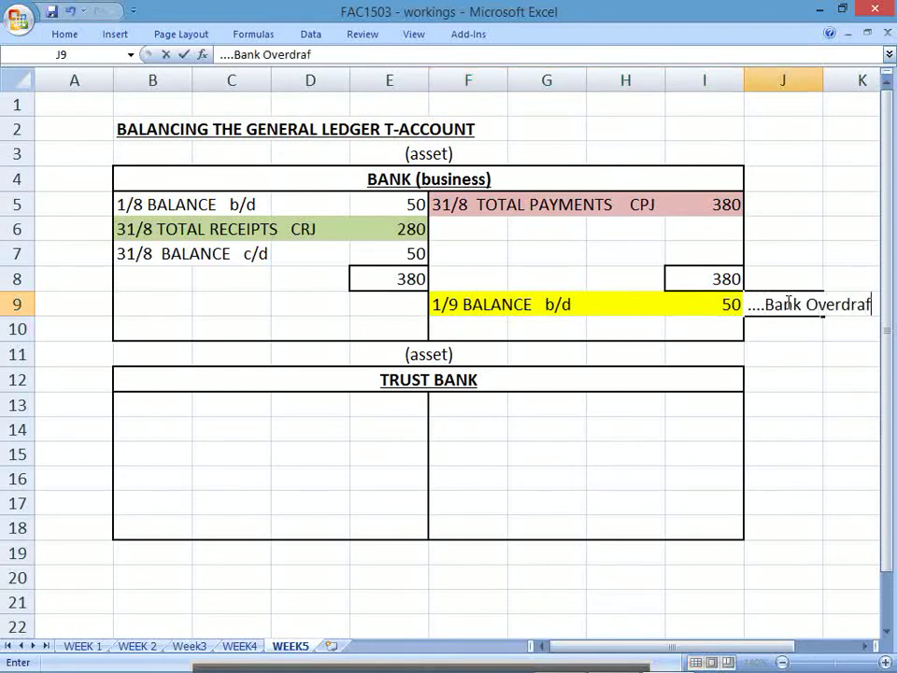
key("Return")
type("(")
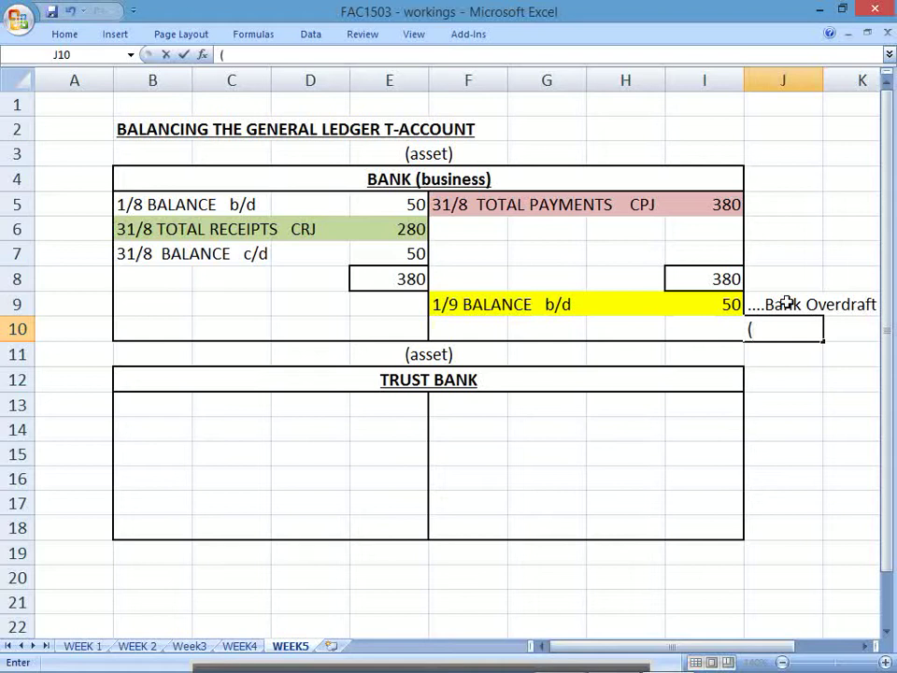
type("LIABILITY)")
key("Return")
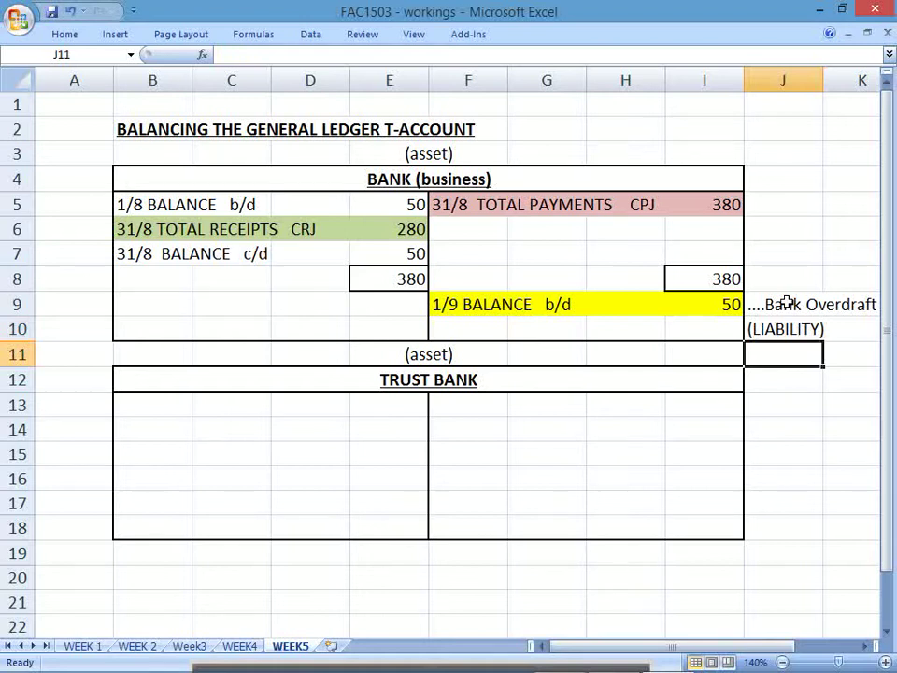
Step: Compare the completed business bank account in B4:I10 with the trust bank account layout in B12:I18
left_click(455, 380)
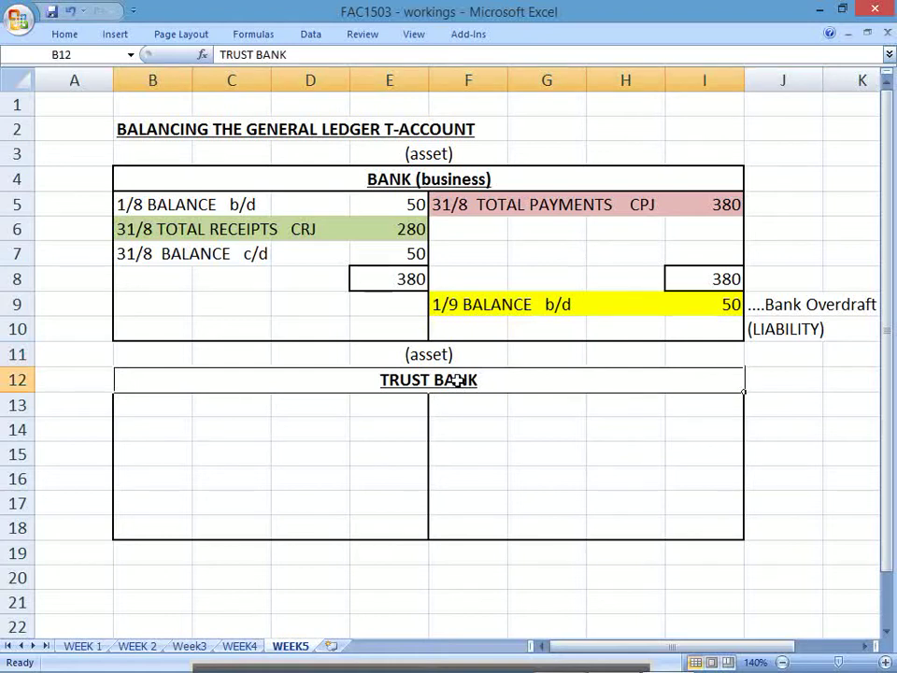
left_click_drag(338, 180, 354, 317)
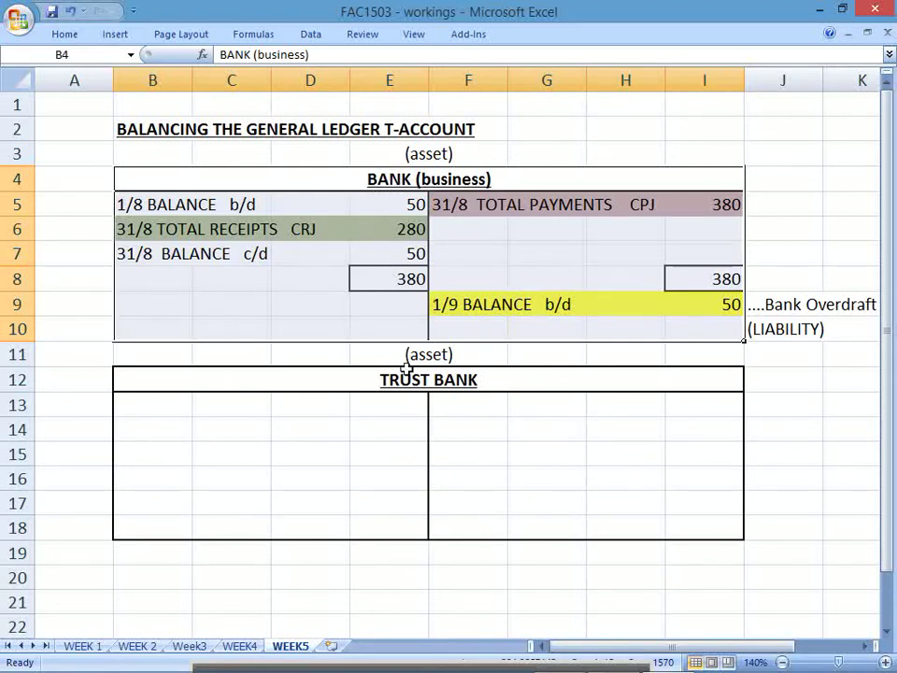
left_click(444, 406)
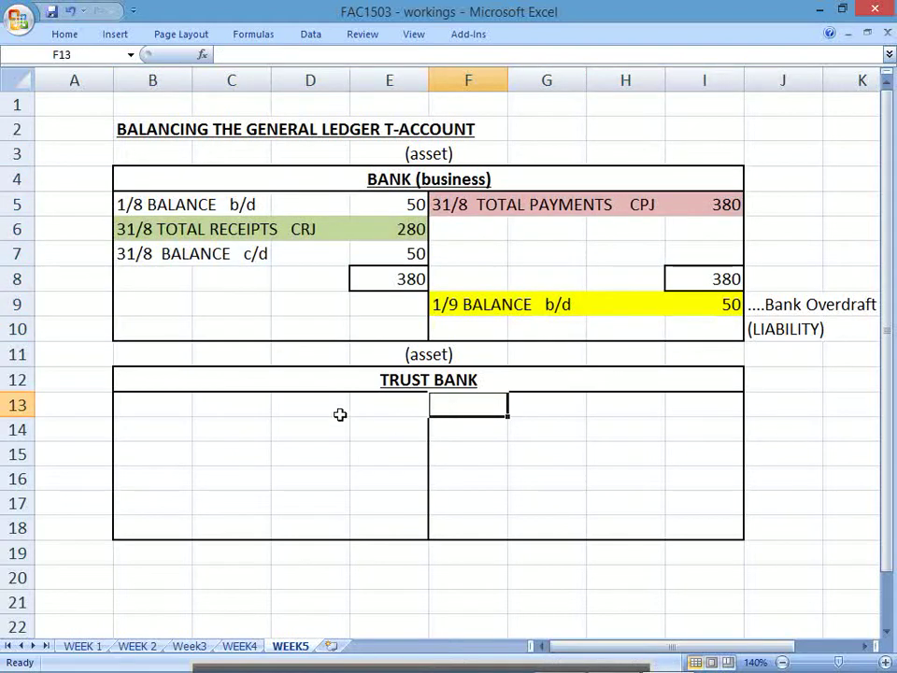
left_click(397, 386)
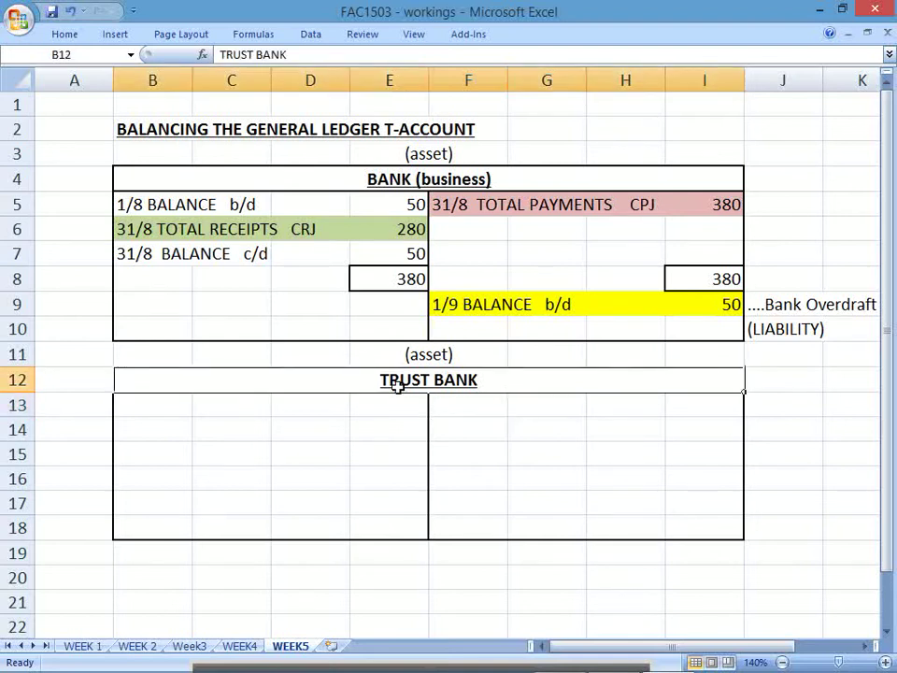
left_click(395, 398)
left_click_drag(387, 373, 409, 530)
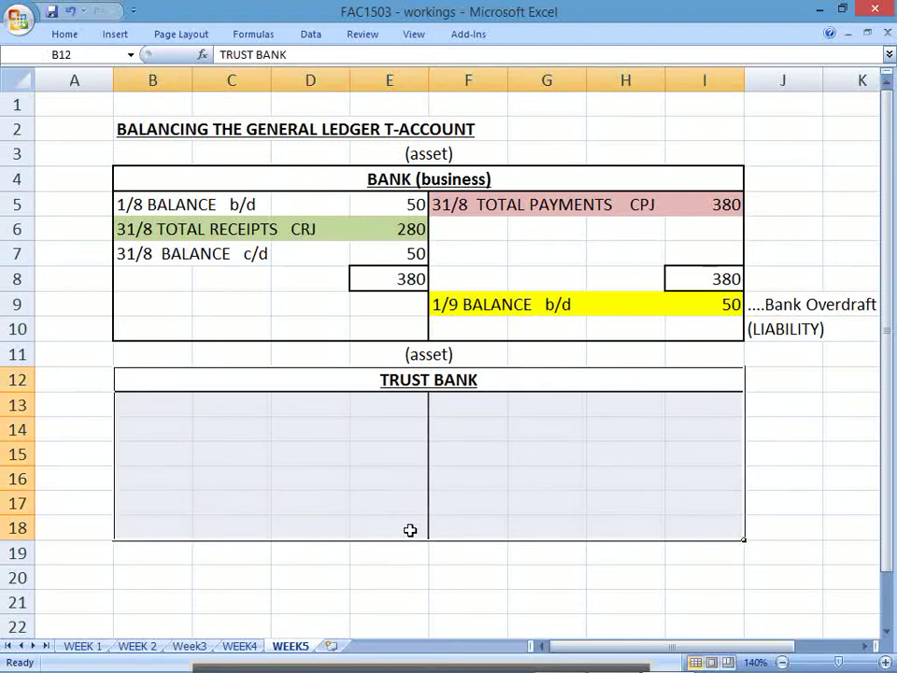
Step: Enter the journal entry lines "DR TRUST BANK" in cell B20 and "CR TRUST CREDTORS ("L incr")" in B21
left_click(180, 575)
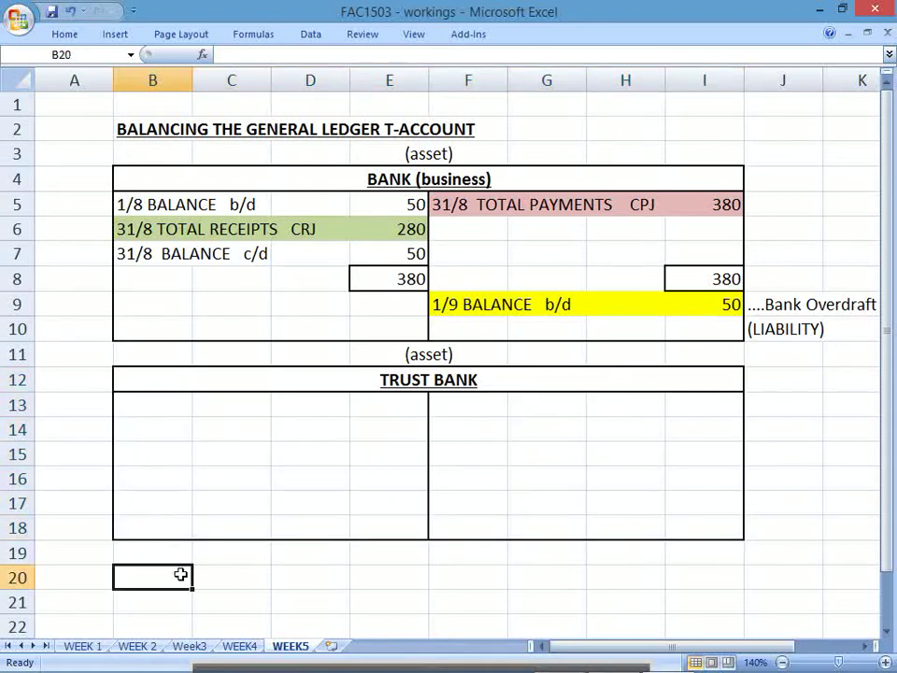
type("DR")
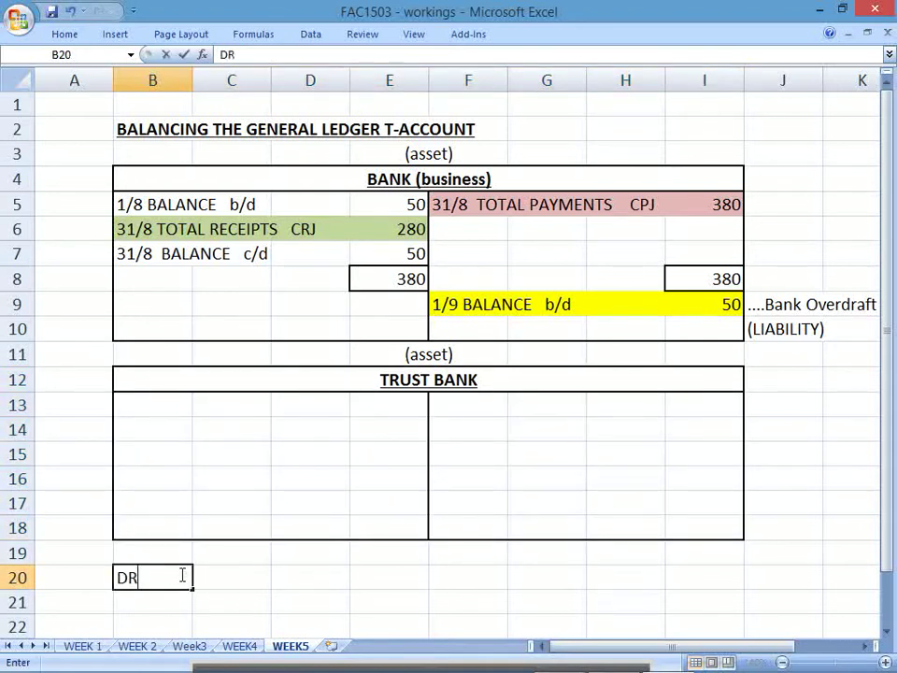
type(" TRUST BANK")
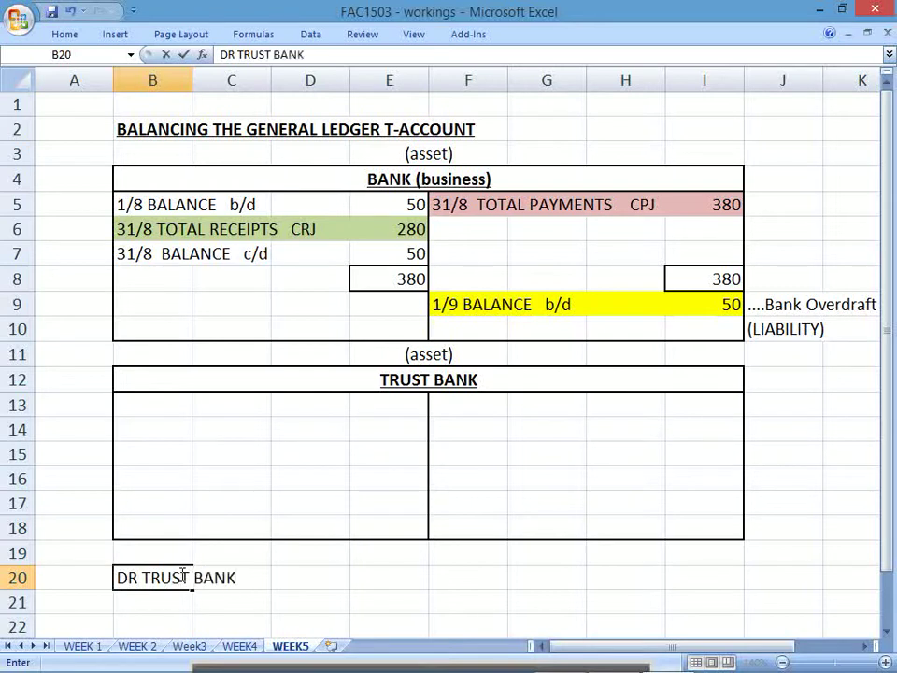
key("Return")
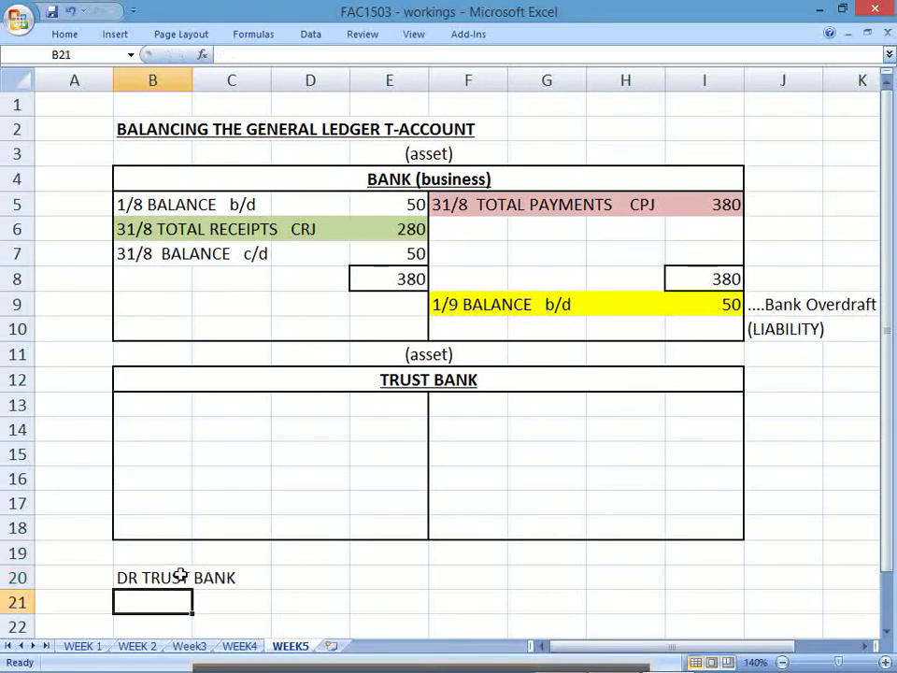
type("CR TRUST")
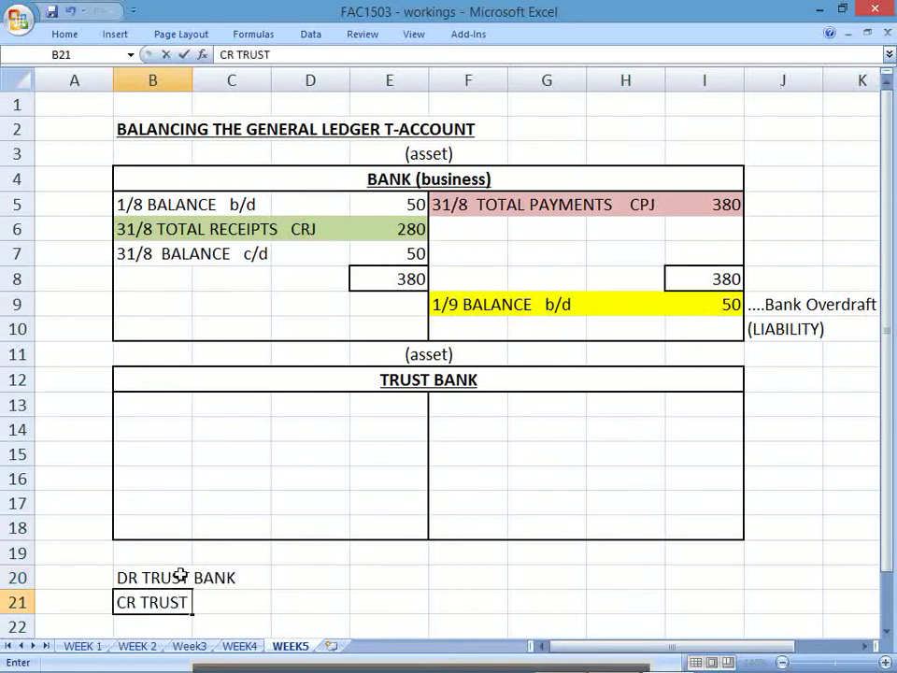
type(" CREDTORS  ")
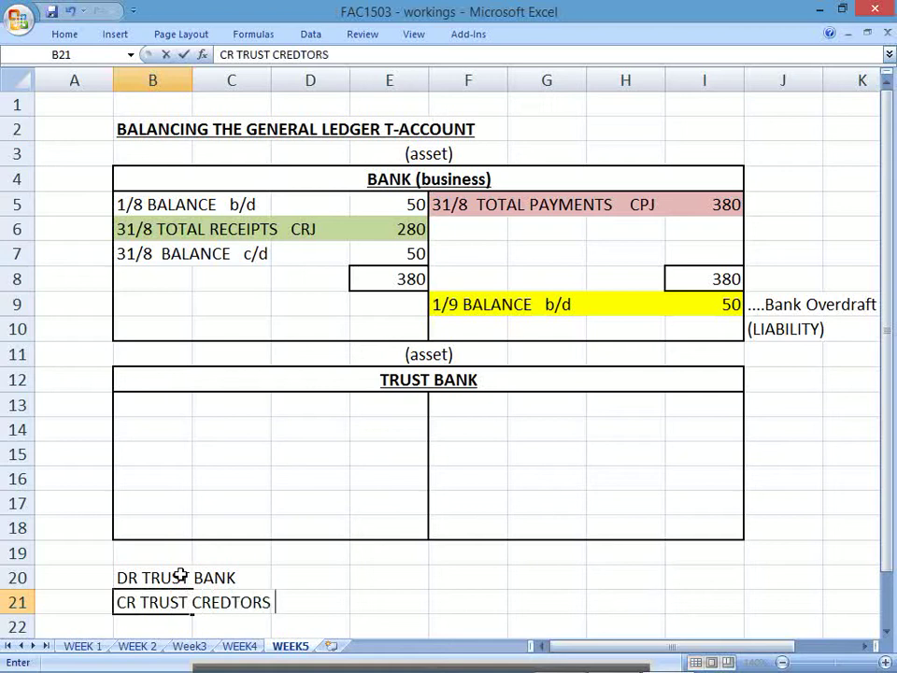
type("(\"L incr\")")
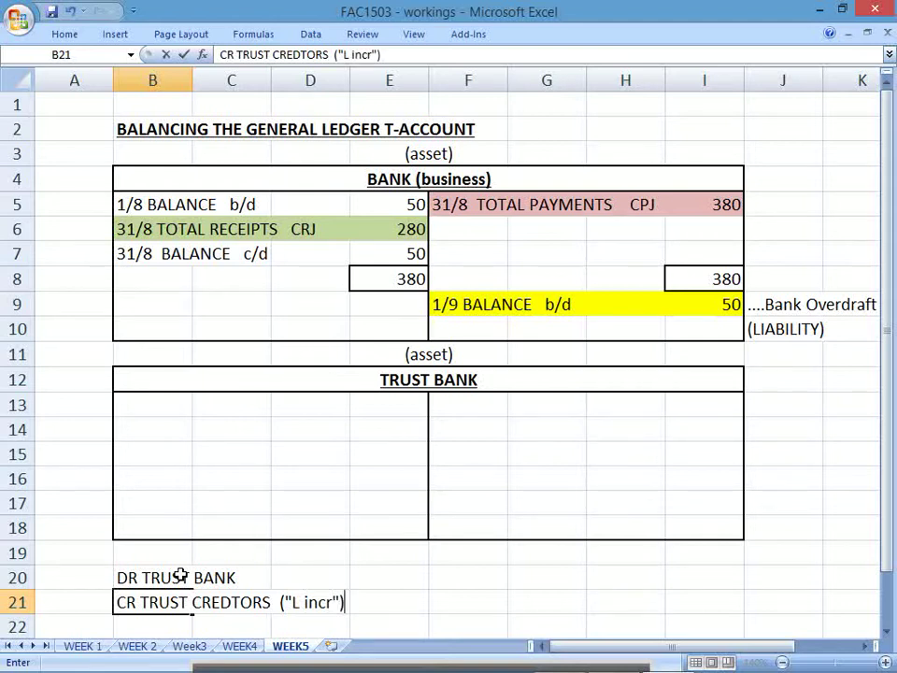
key("Return")
Step: Append the note ("A incr") to the DR TRUST BANK line in cell B20
left_click(181, 576)
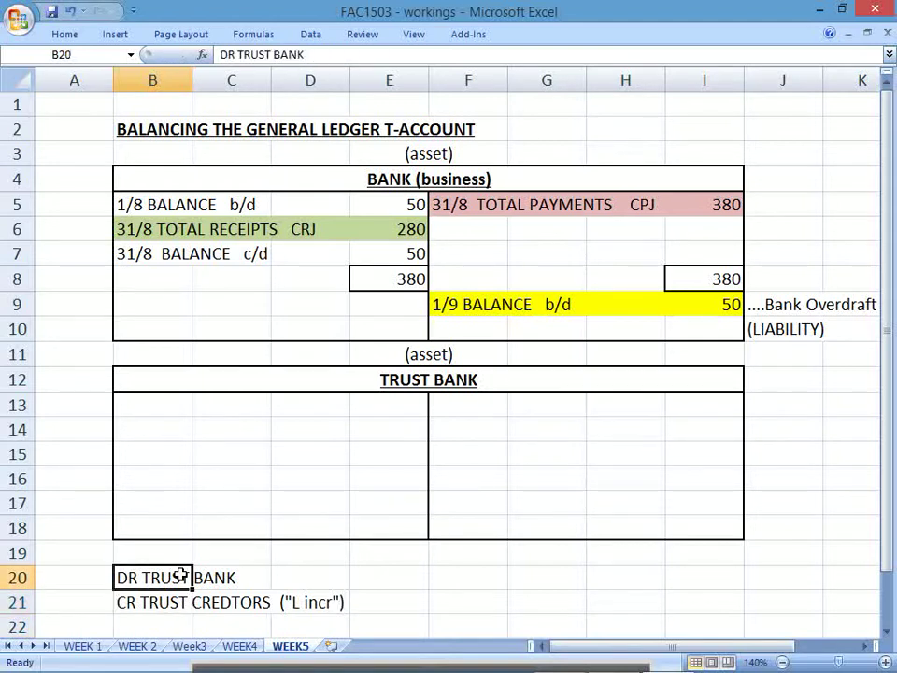
left_click(393, 49)
type("(")
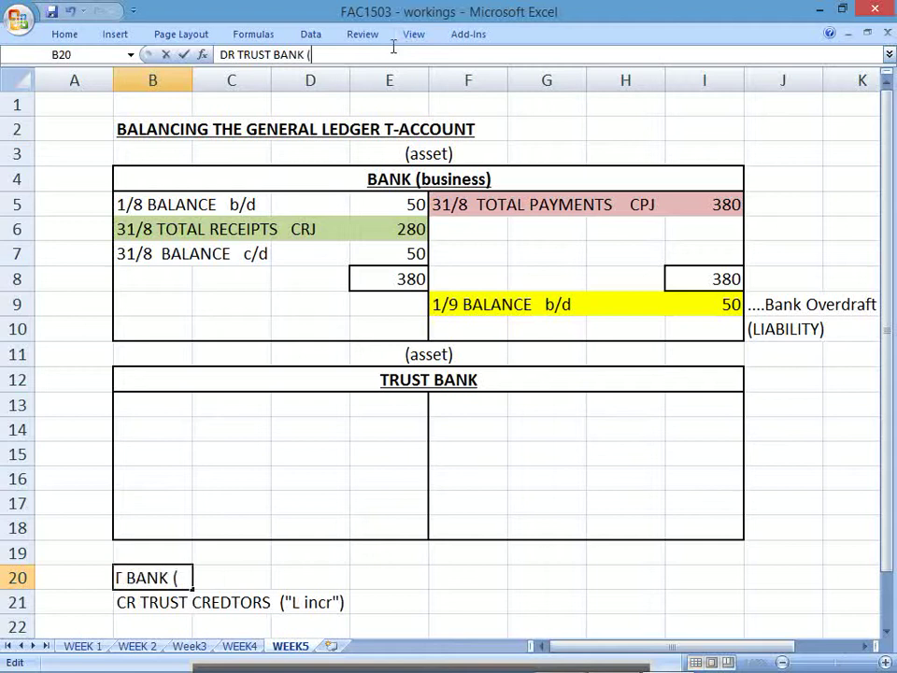
type("\"A incr")
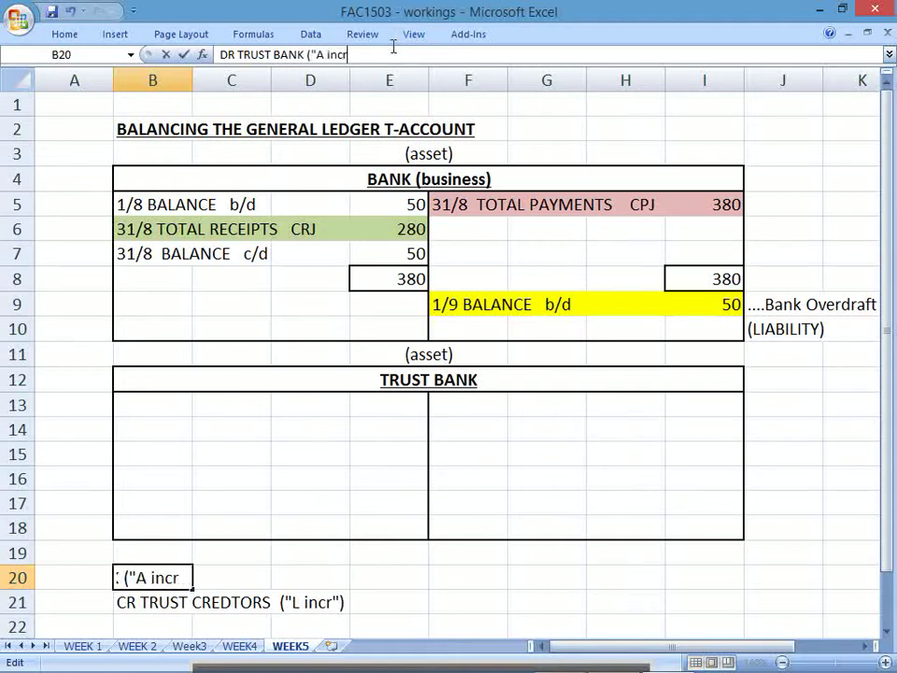
type("\")")
key("Return")
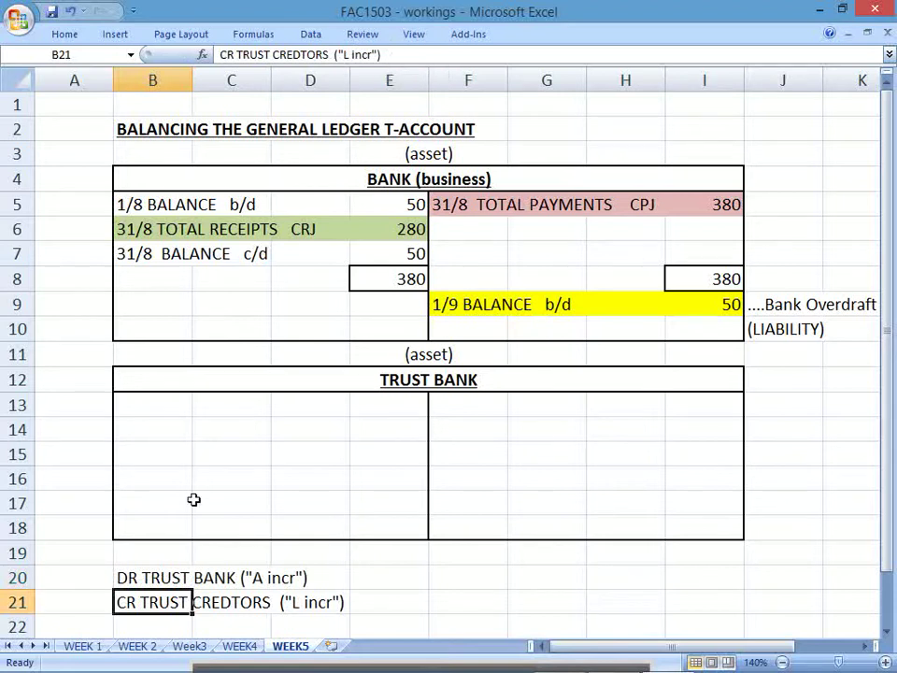
Step: Enter the note "you accounting for the client separate to the business...." in cell F20 beside the trust bank entry
left_click_drag(156, 570, 312, 576)
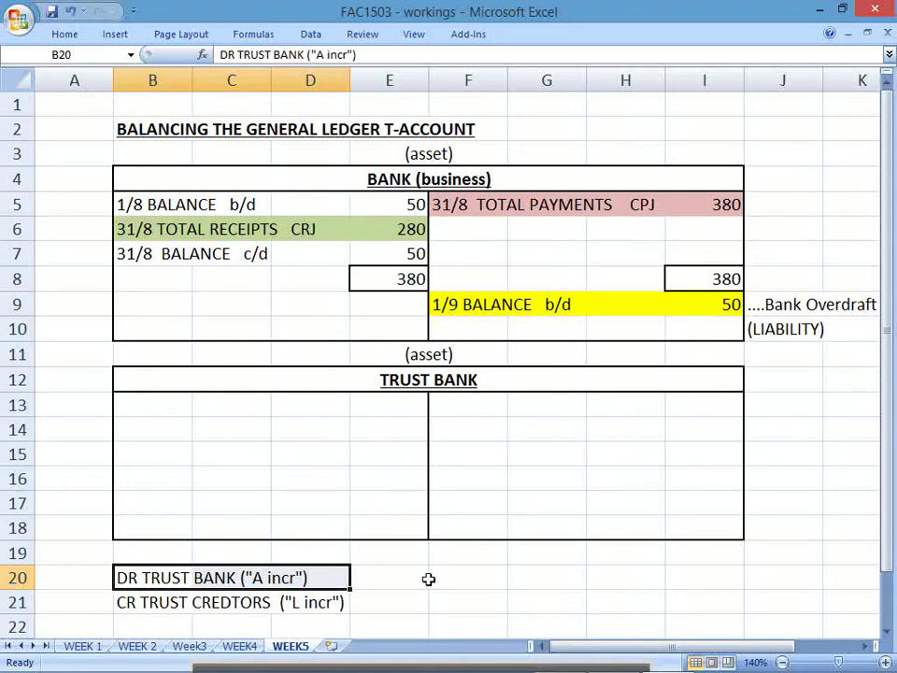
left_click(433, 577)
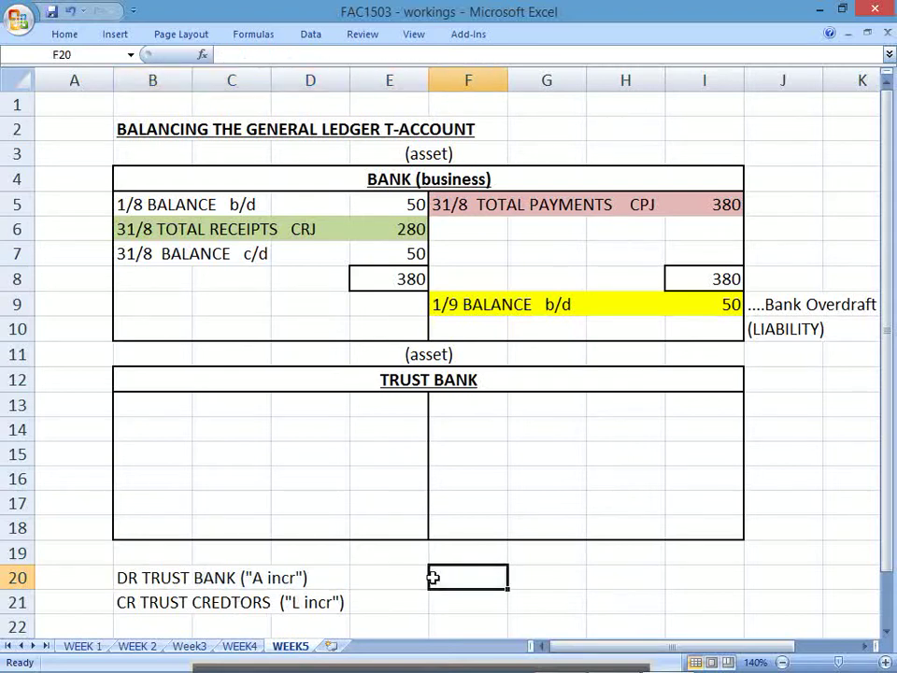
type("you accounting f")
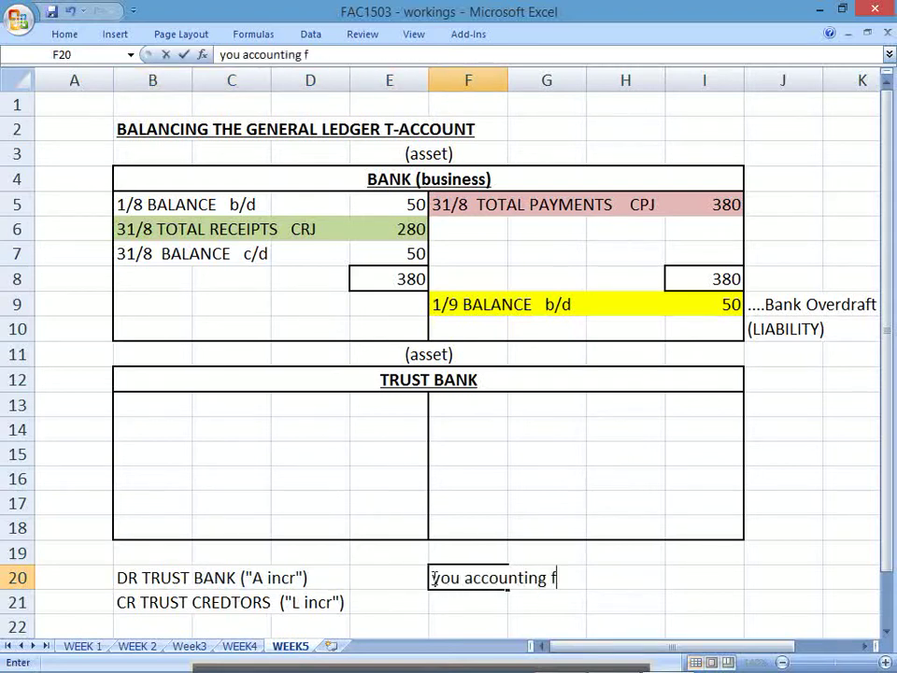
type("or the client ")
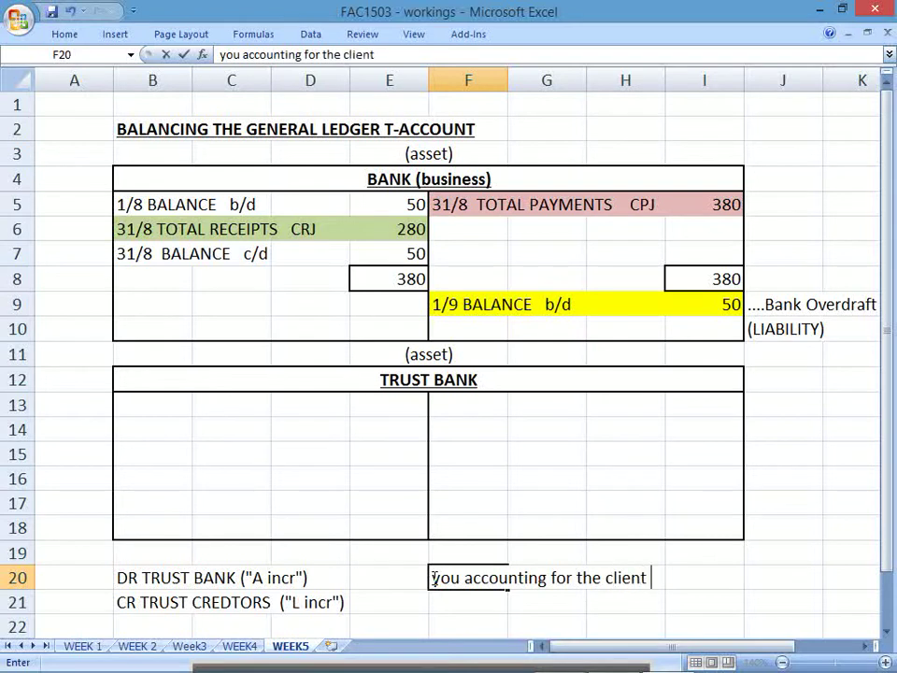
type("separate to ")
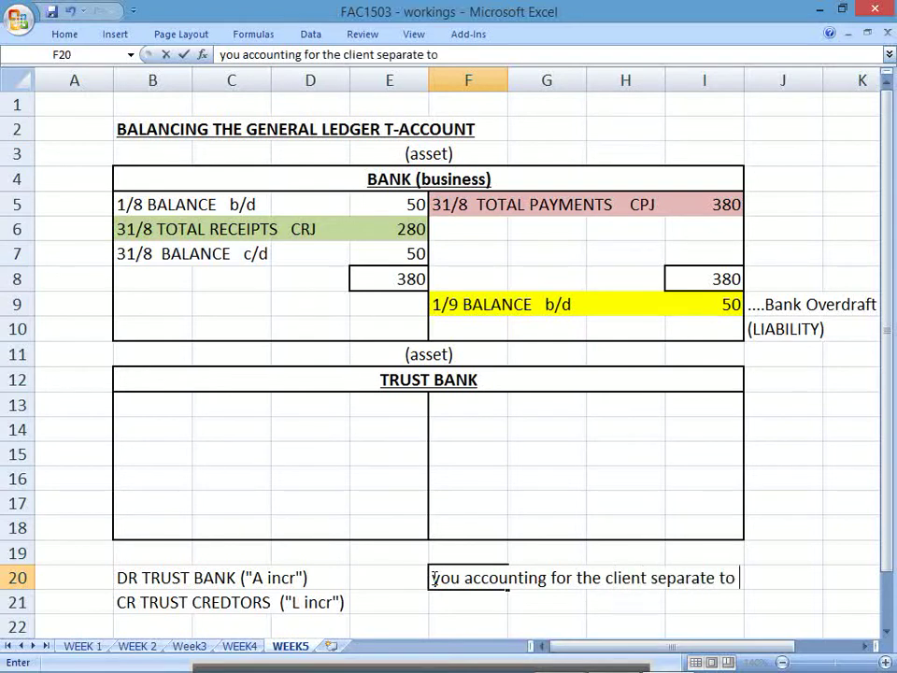
type("the business..")
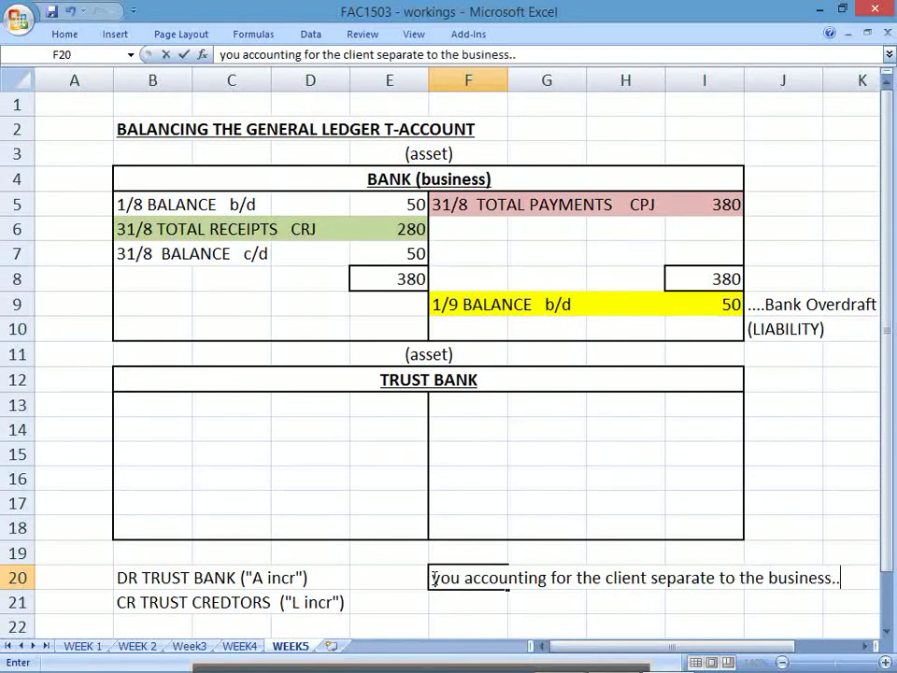
type("..")
key("Return")
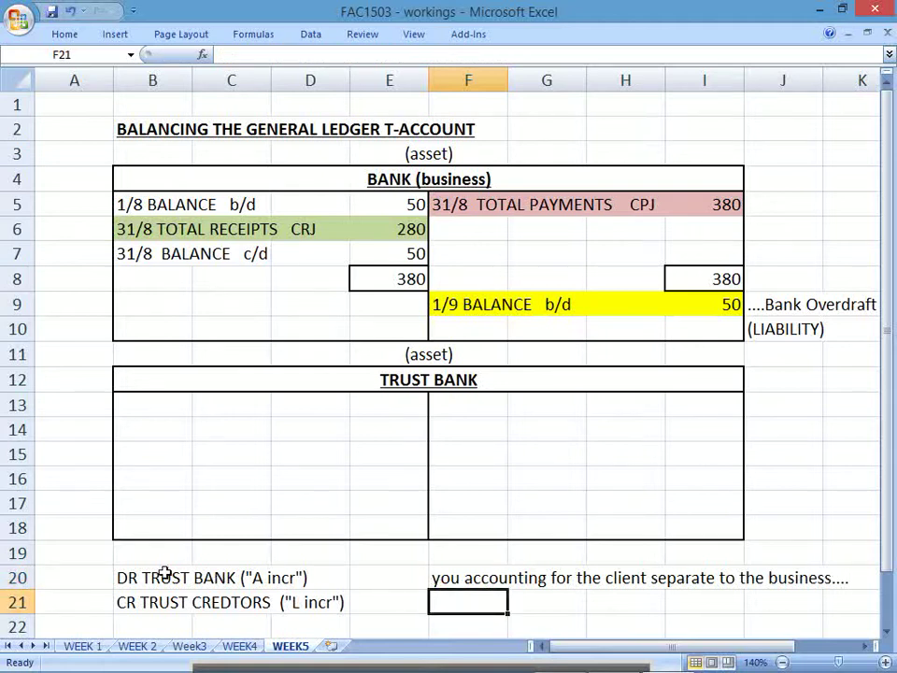
Step: Examine the trust bank debit and trust creditors credit lines in B20:E21
left_click_drag(165, 572, 363, 597)
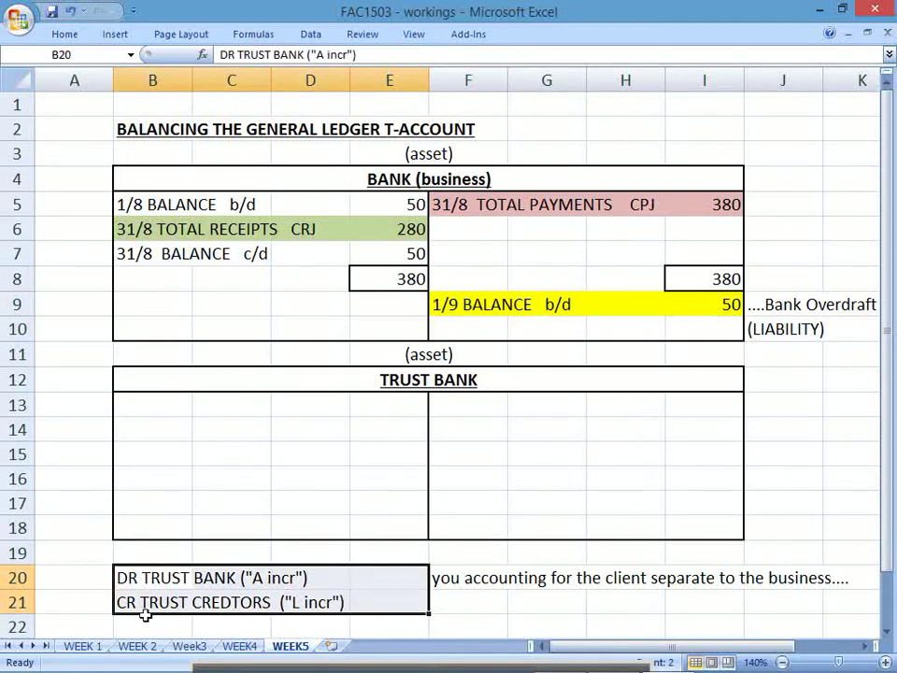
left_click_drag(154, 603, 366, 603)
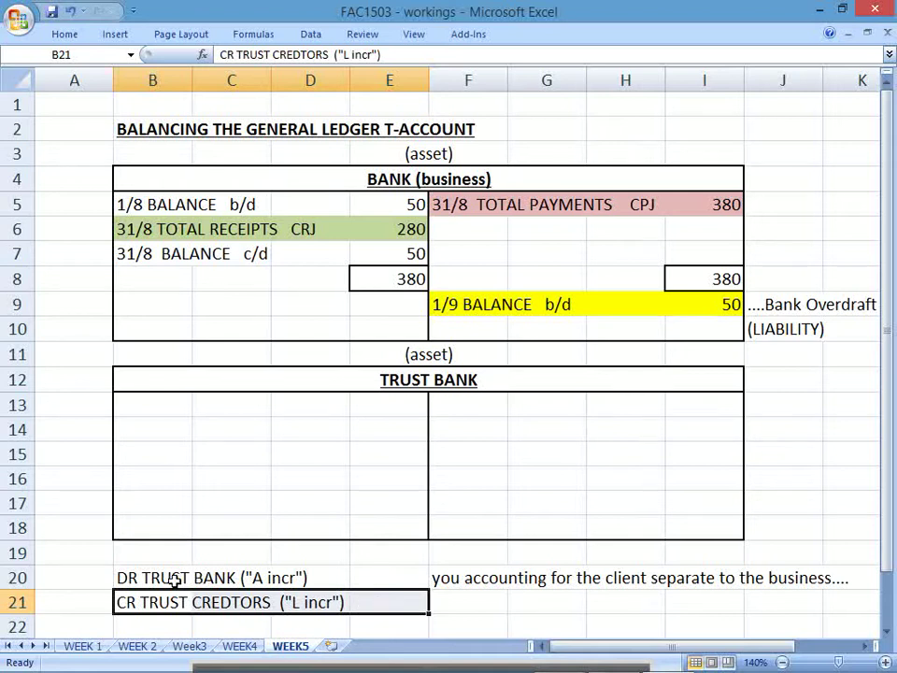
left_click_drag(181, 575, 377, 604)
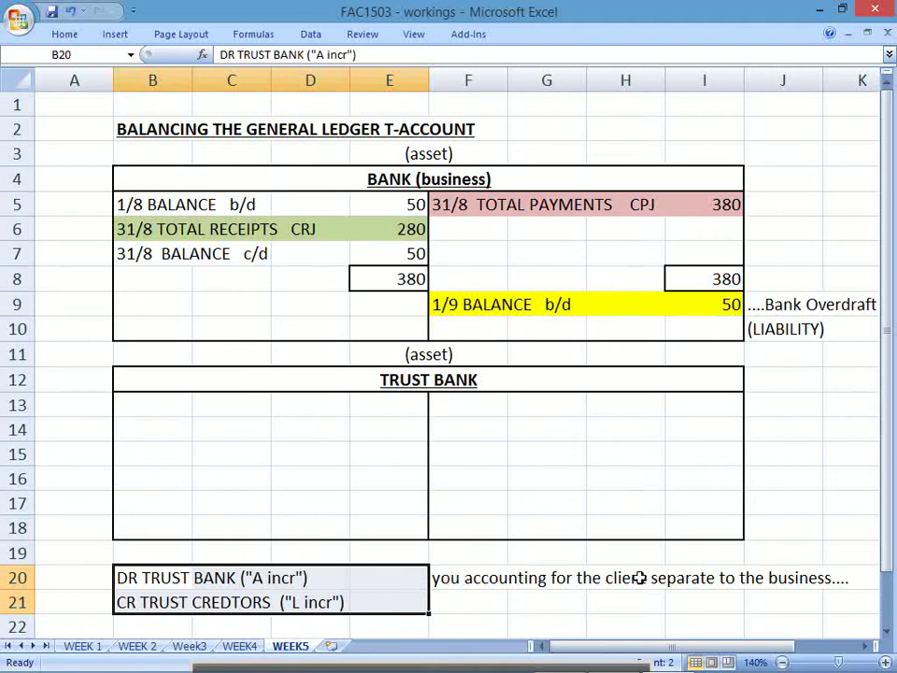
Step: Make the DR TRUST BANK line in cell B20 bold and underlined
left_click_drag(137, 569, 360, 603)
left_click_drag(428, 375, 431, 535)
left_click(152, 579)
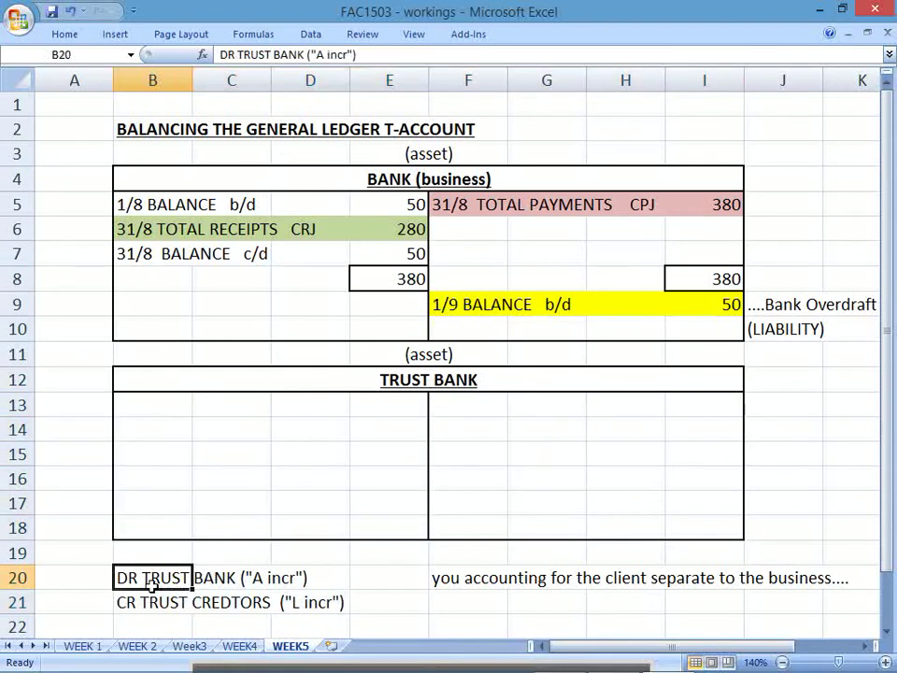
key("ctrl+b")
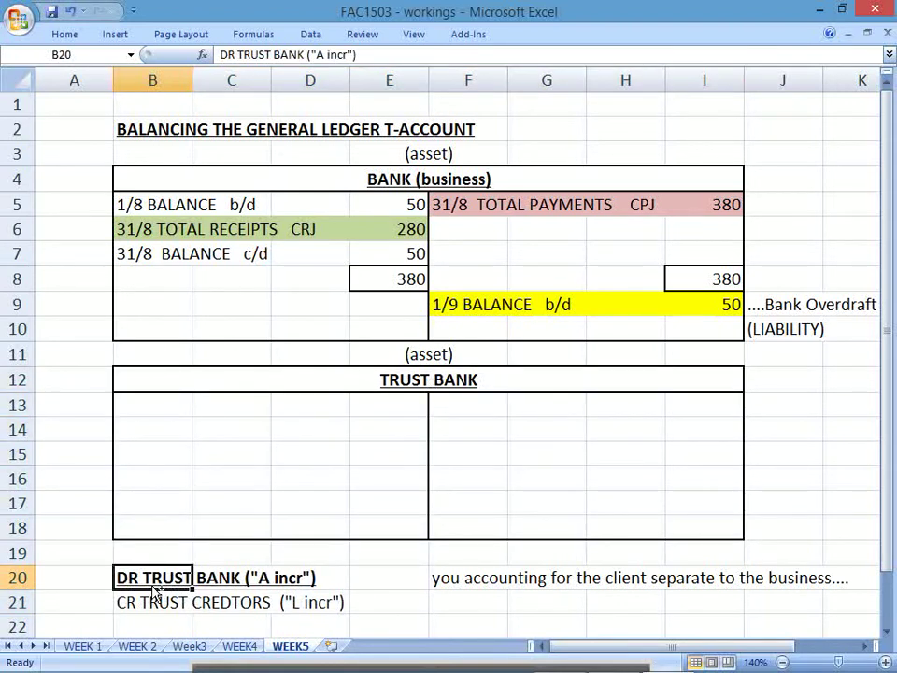
Step: Fill B13:E13, the first debit row of the TRUST BANK account, with light purple
left_click_drag(158, 581, 310, 577)
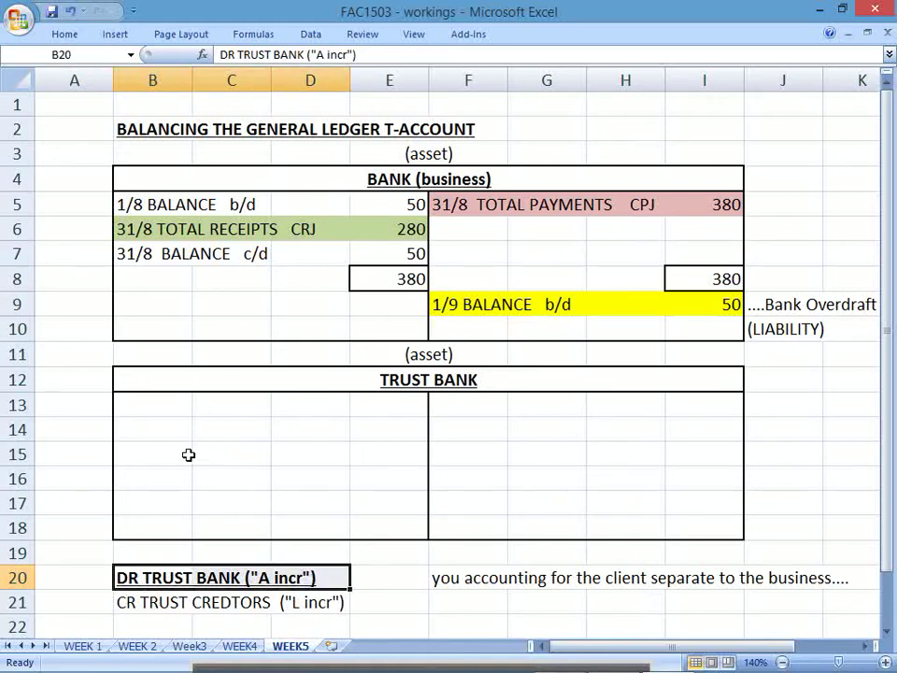
left_click_drag(148, 408, 362, 413)
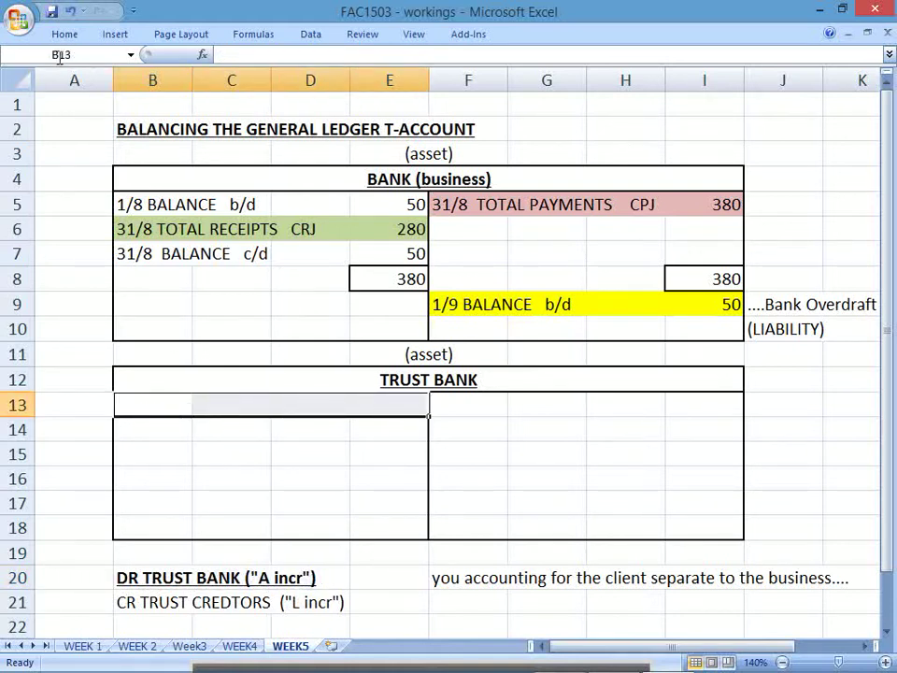
left_click(64, 33)
left_click(204, 90)
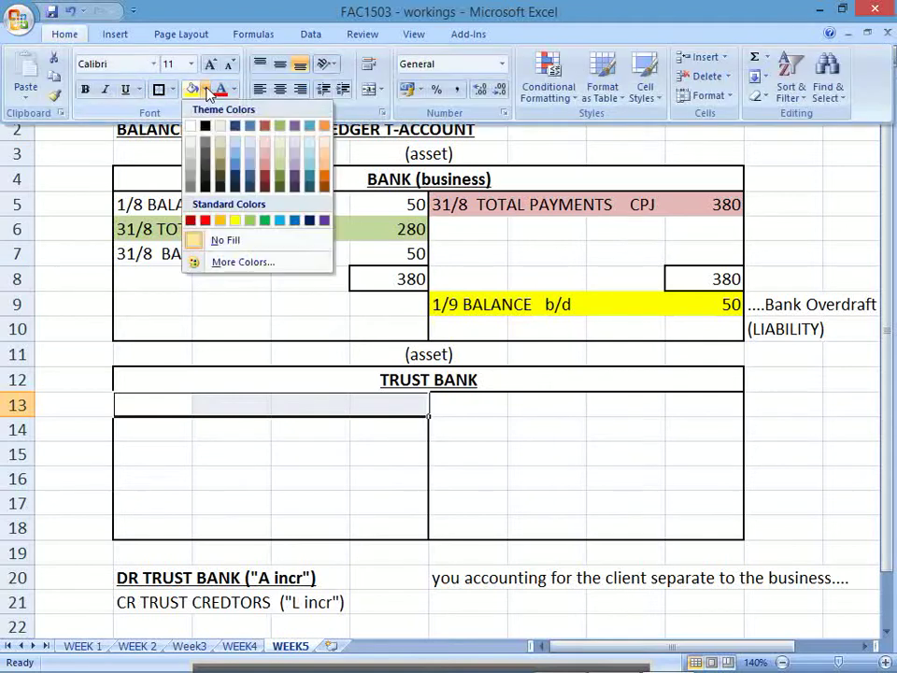
left_click(292, 164)
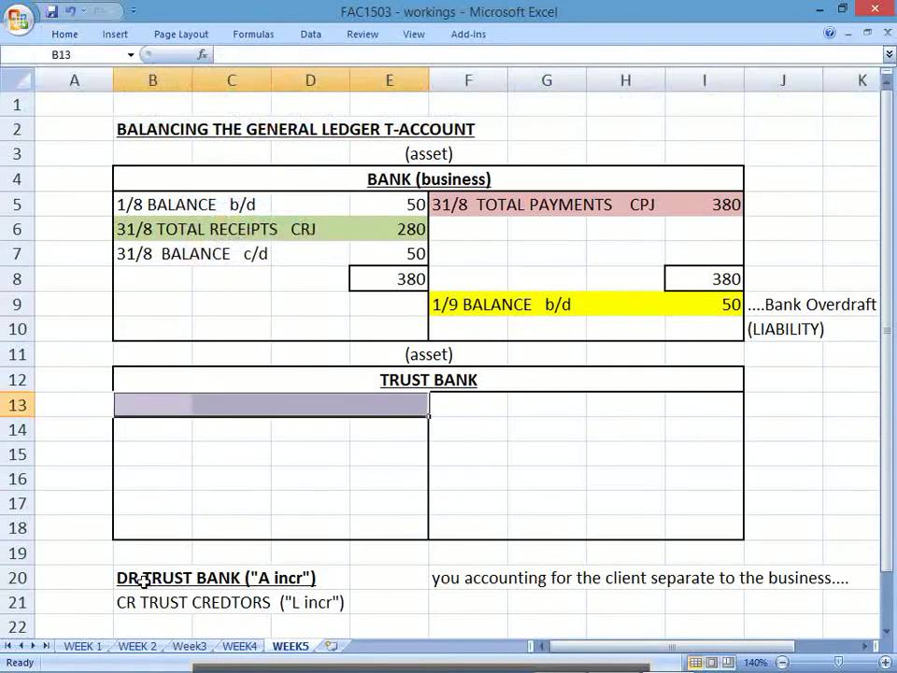
Step: Apply the same light purple fill to the DR TRUST BANK line in B20:D20
left_click_drag(144, 579, 306, 577)
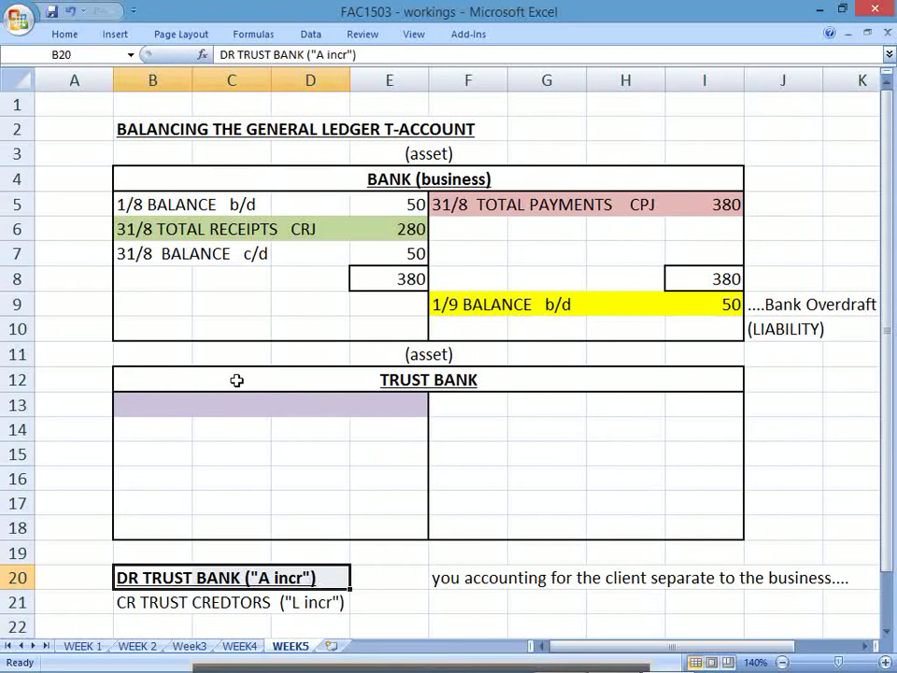
left_click(63, 33)
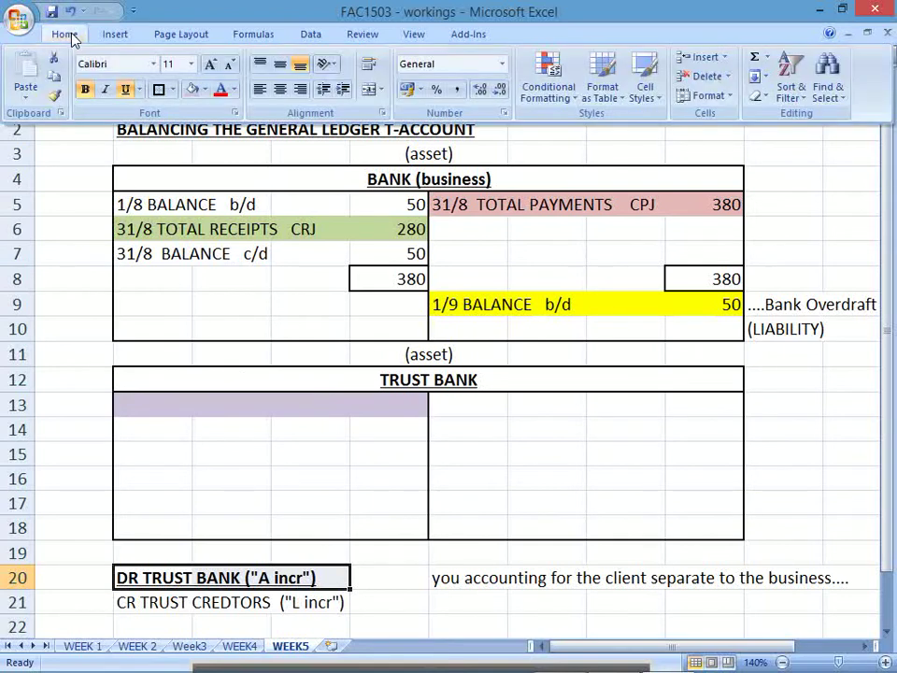
left_click(200, 120)
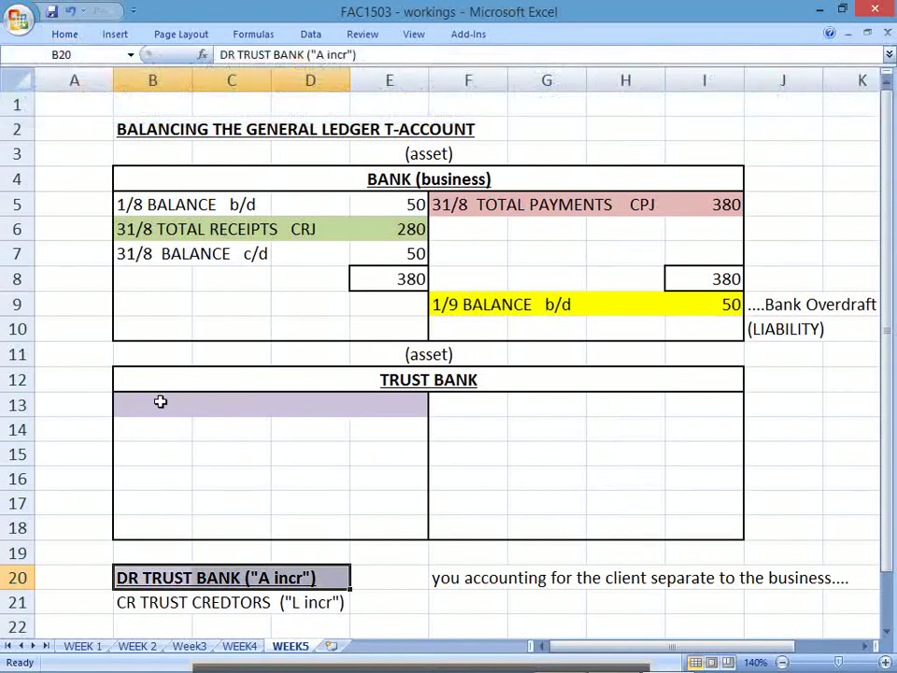
Step: Enter 50 as the debit amount in cell E13 of the TRUST BANK account
left_click(161, 406)
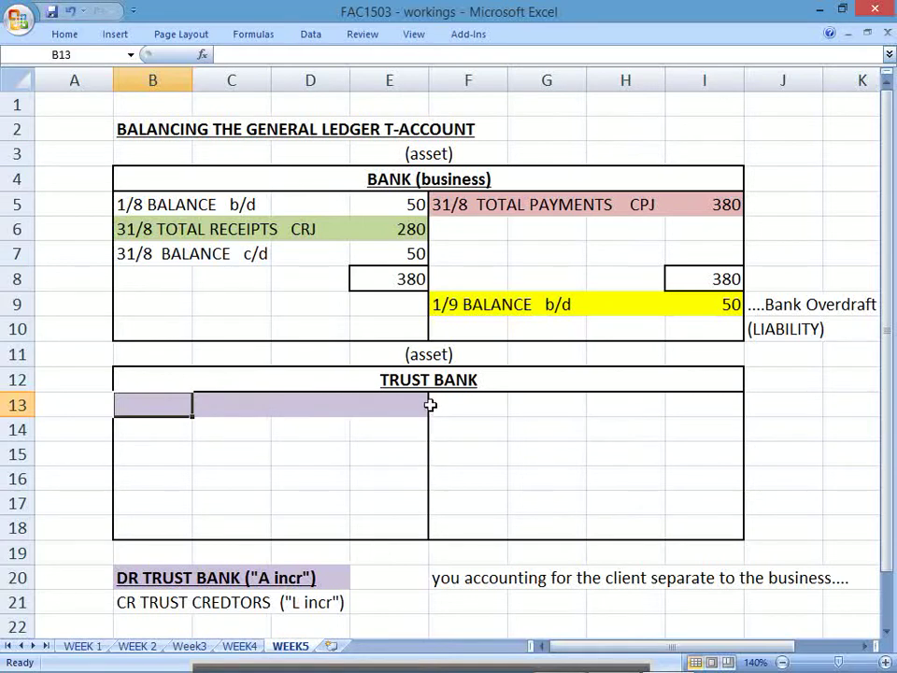
left_click_drag(408, 379, 414, 528)
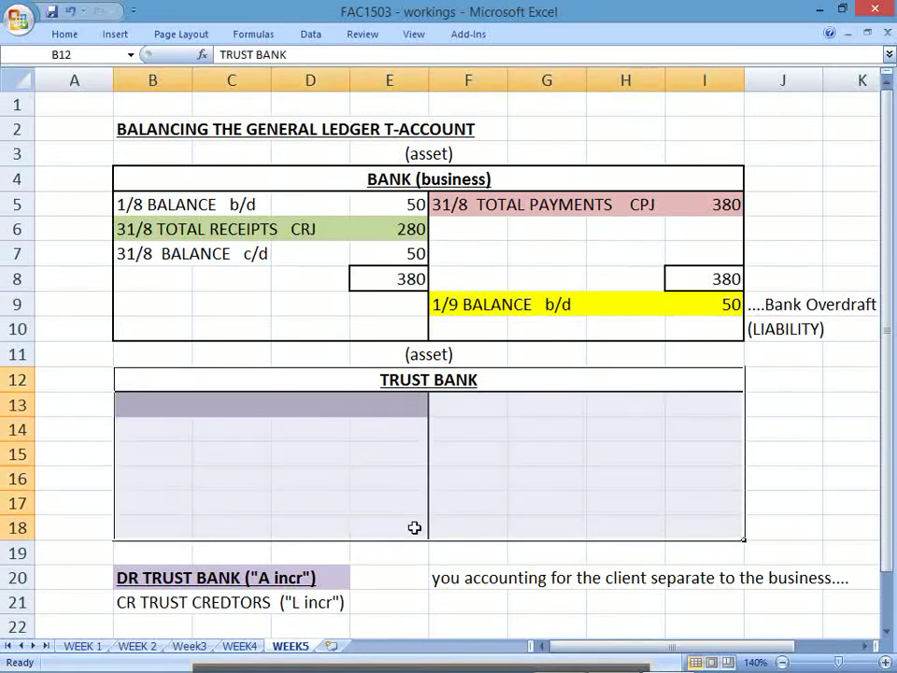
left_click_drag(300, 178, 403, 325)
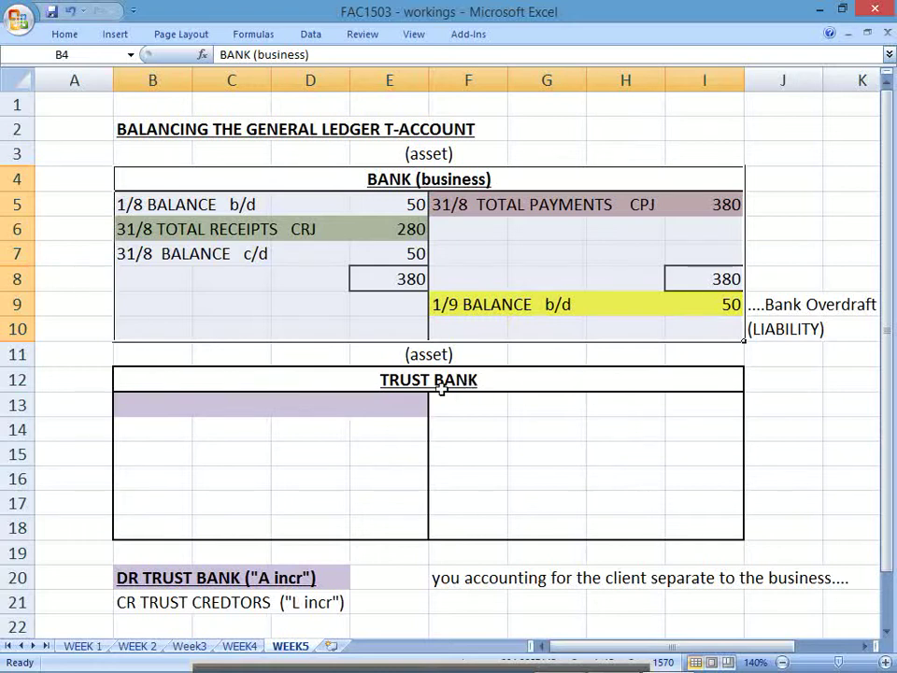
left_click_drag(408, 380, 403, 535)
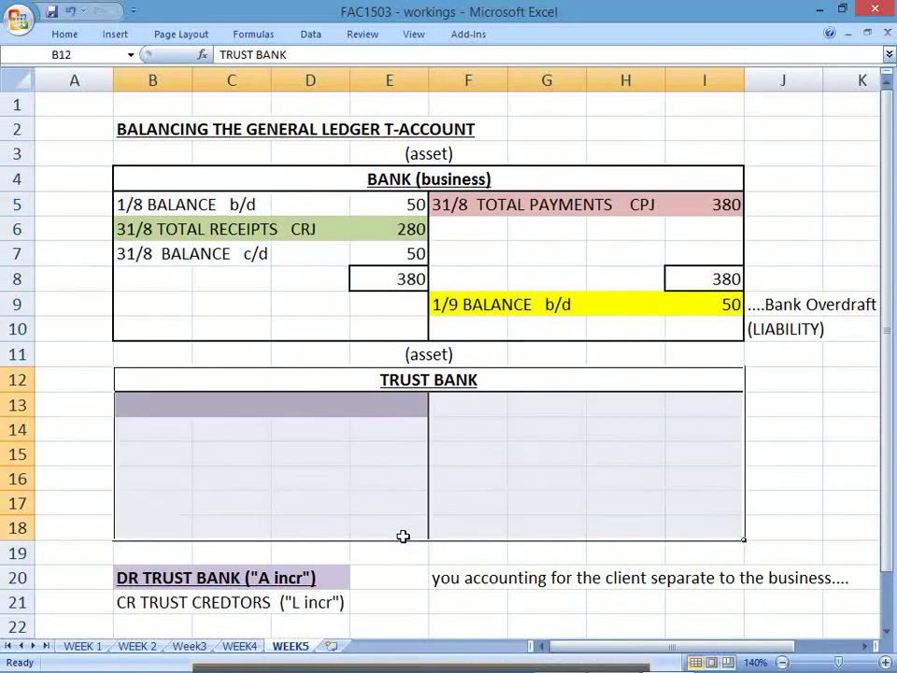
left_click(381, 405)
type("50")
key("Return")
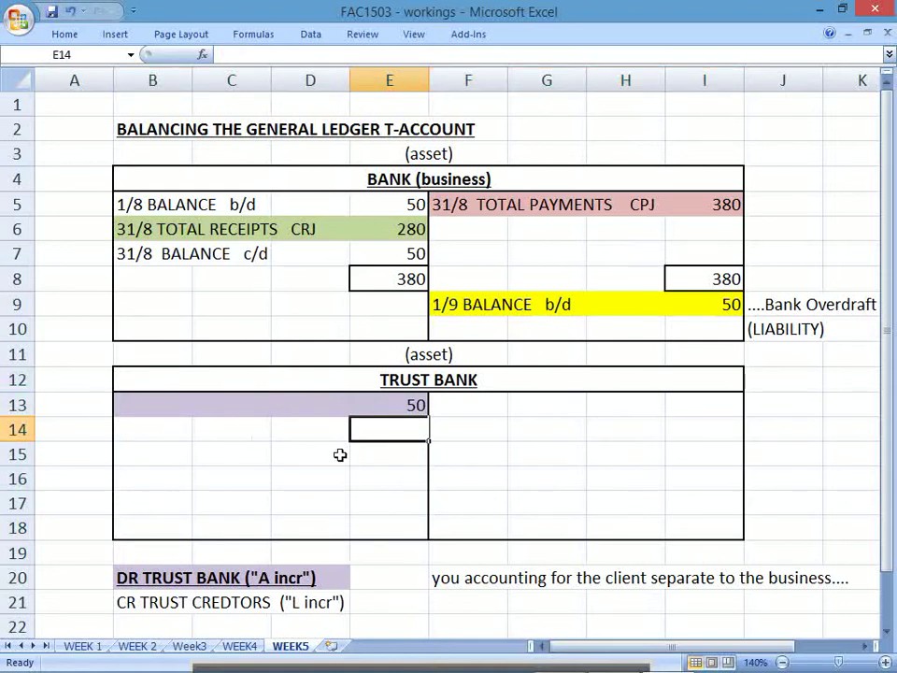
Step: Enter 70 as a second debit amount in cell E14 of the TRUST BANK account
type("70")
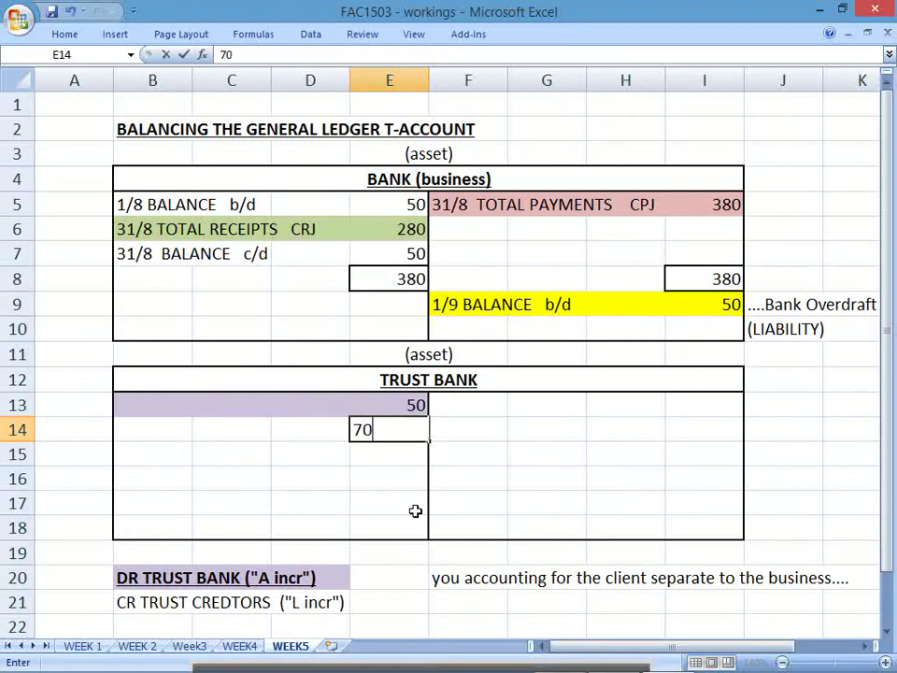
key("Return")
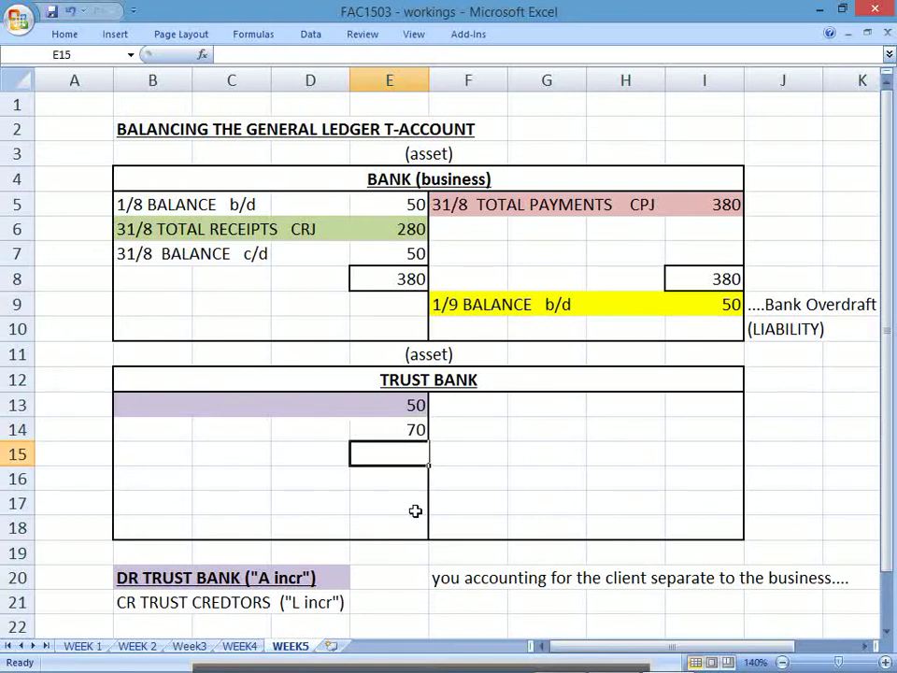
left_click(401, 429)
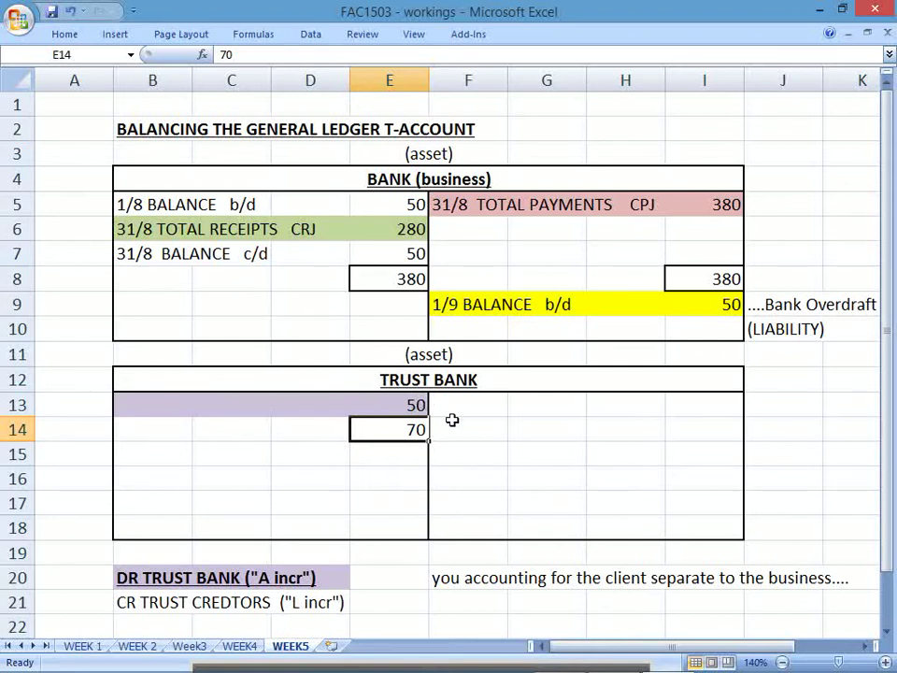
Step: Compare the BANK (business) account in B4:I10 with the debit amounts in the TRUST BANK account
double_click(376, 177)
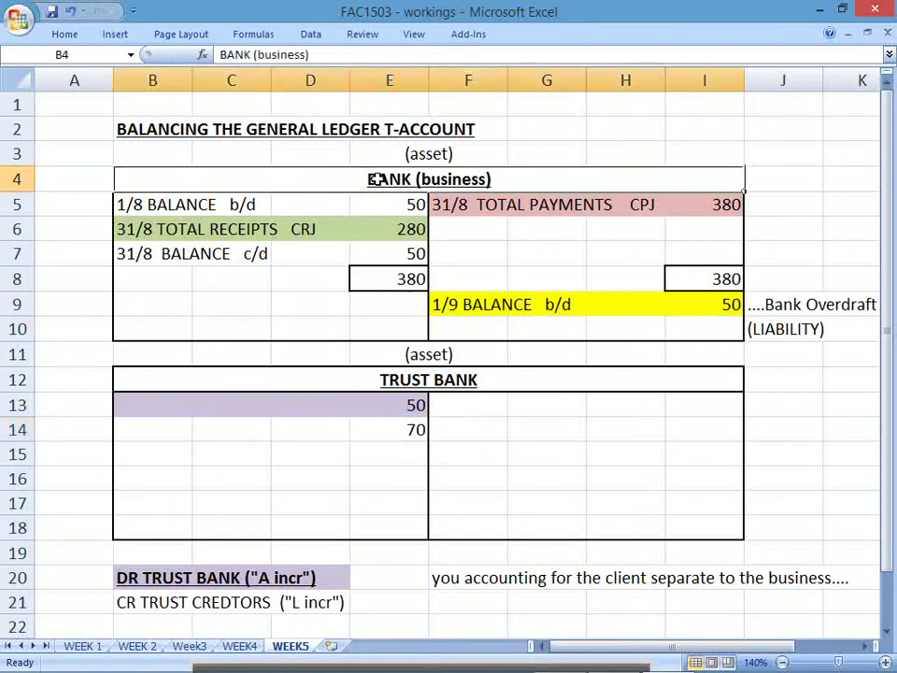
left_click_drag(379, 178, 383, 309)
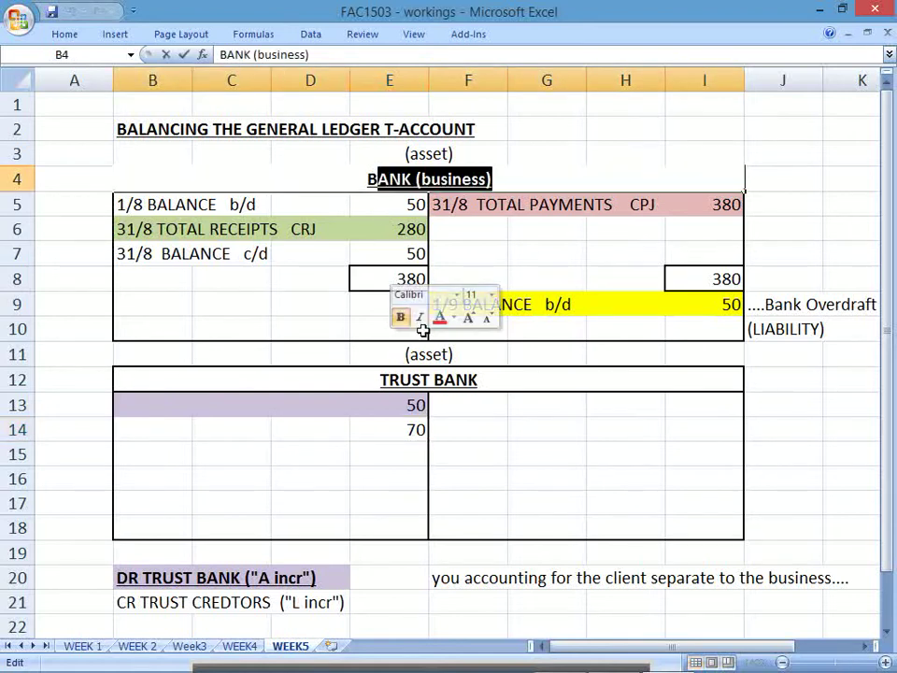
left_click(373, 332)
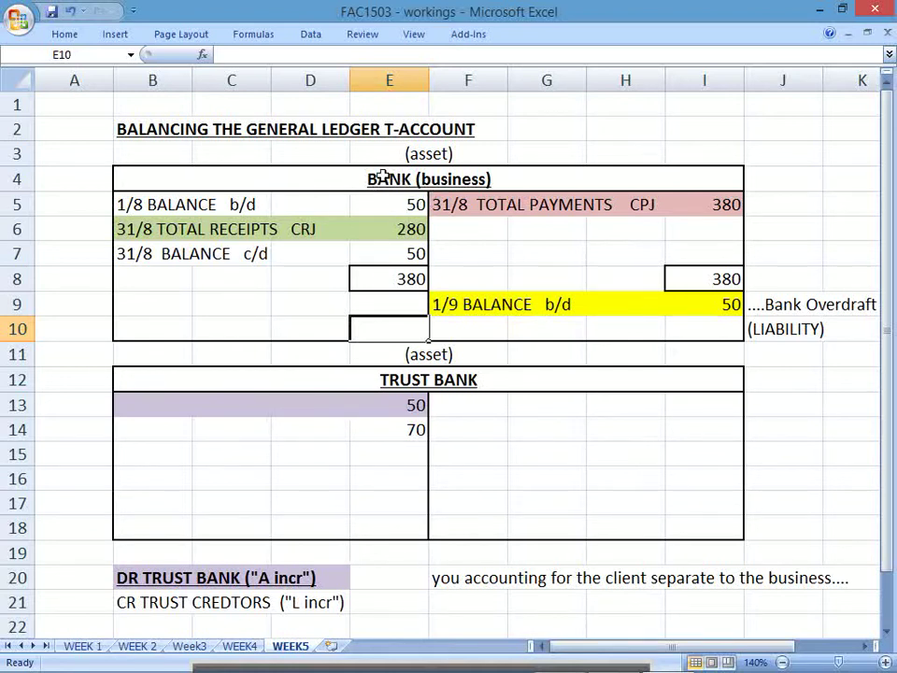
left_click_drag(400, 177, 426, 327)
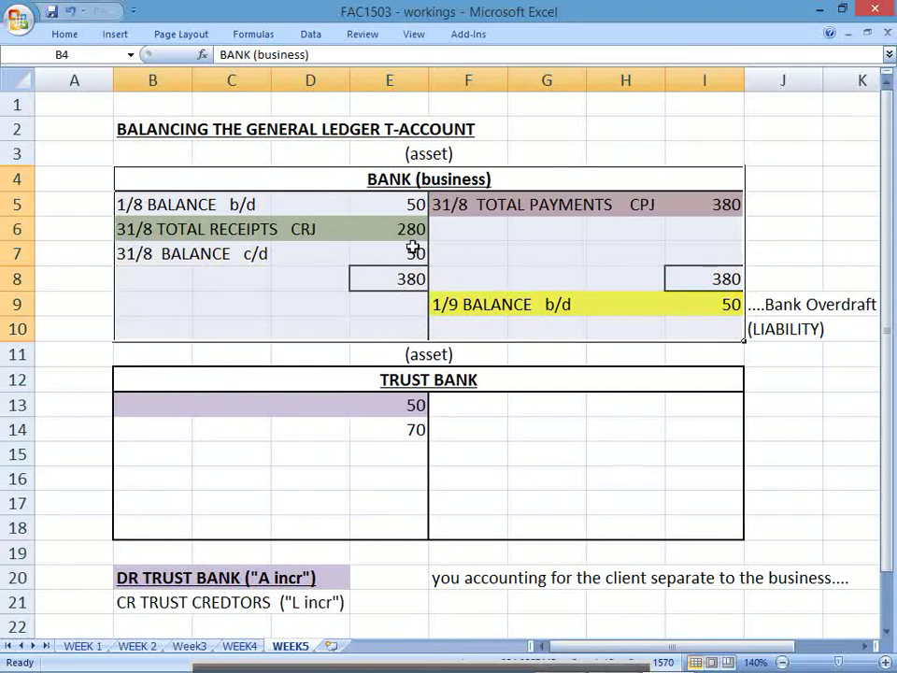
left_click_drag(165, 435, 367, 438)
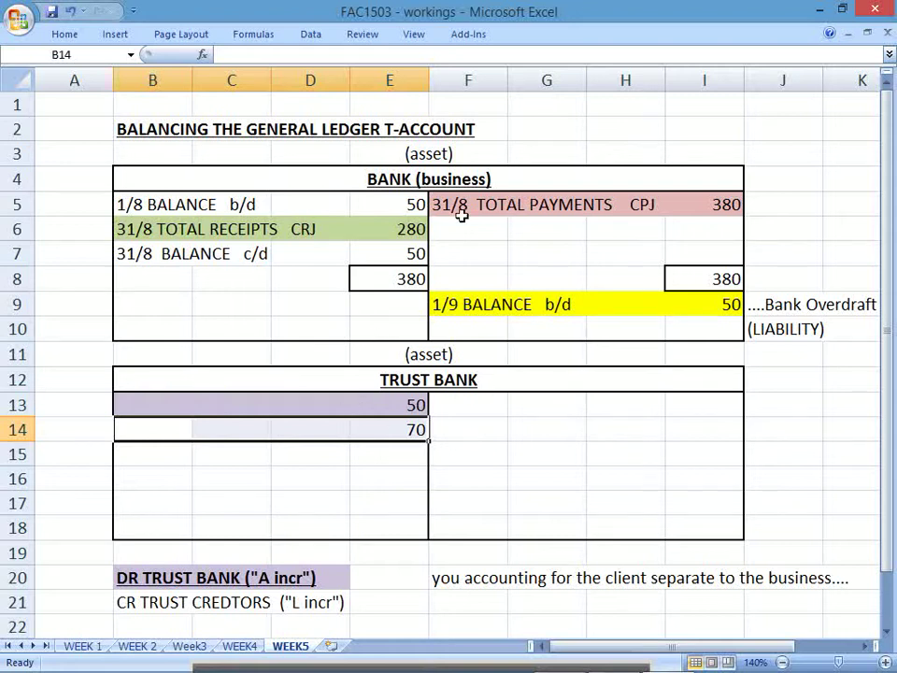
left_click_drag(359, 195, 383, 179)
left_click(383, 179)
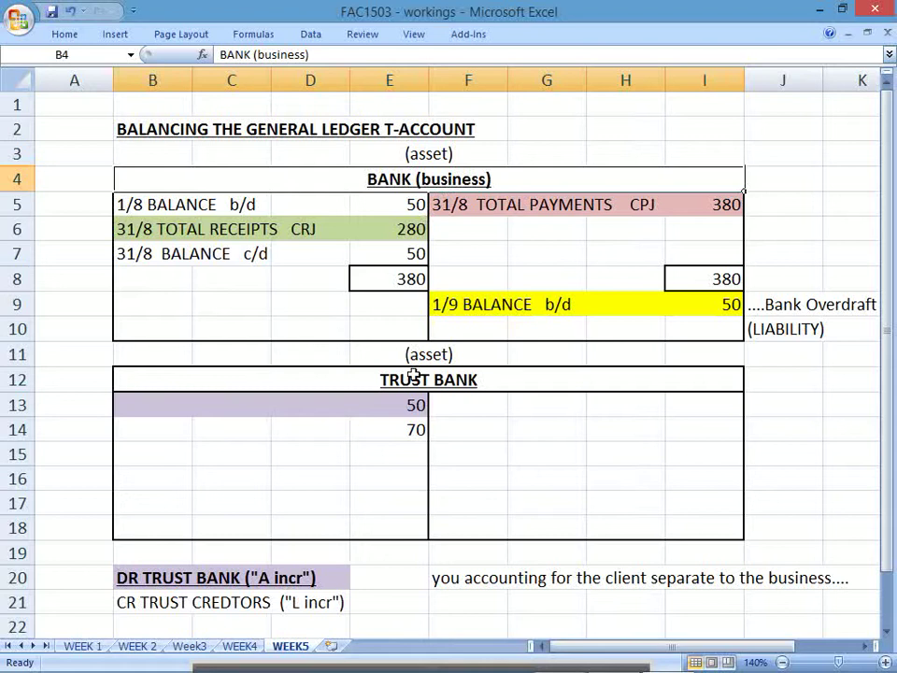
left_click_drag(407, 426, 403, 408)
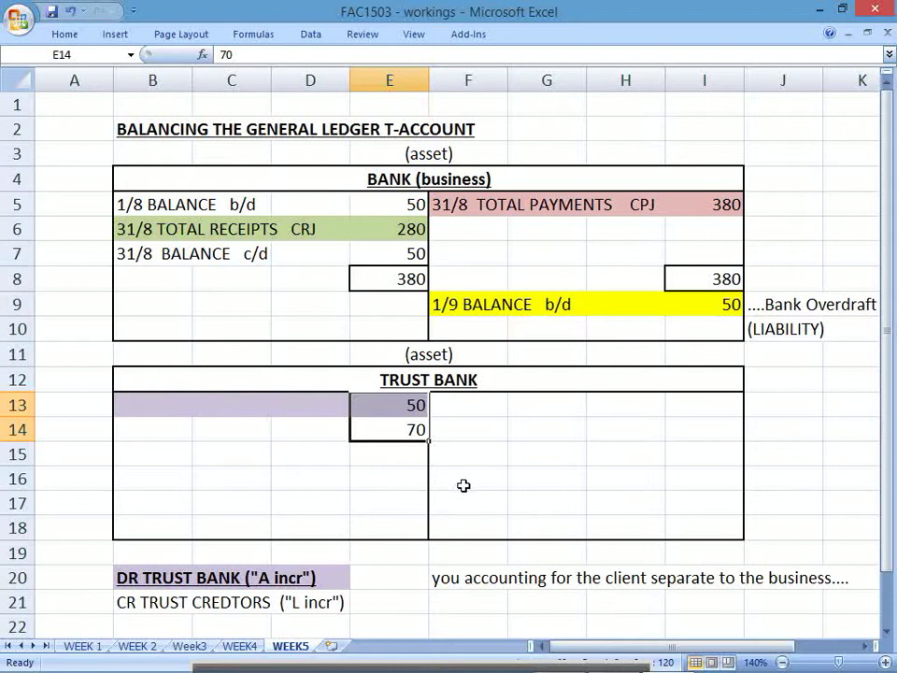
left_click_drag(443, 179, 405, 345)
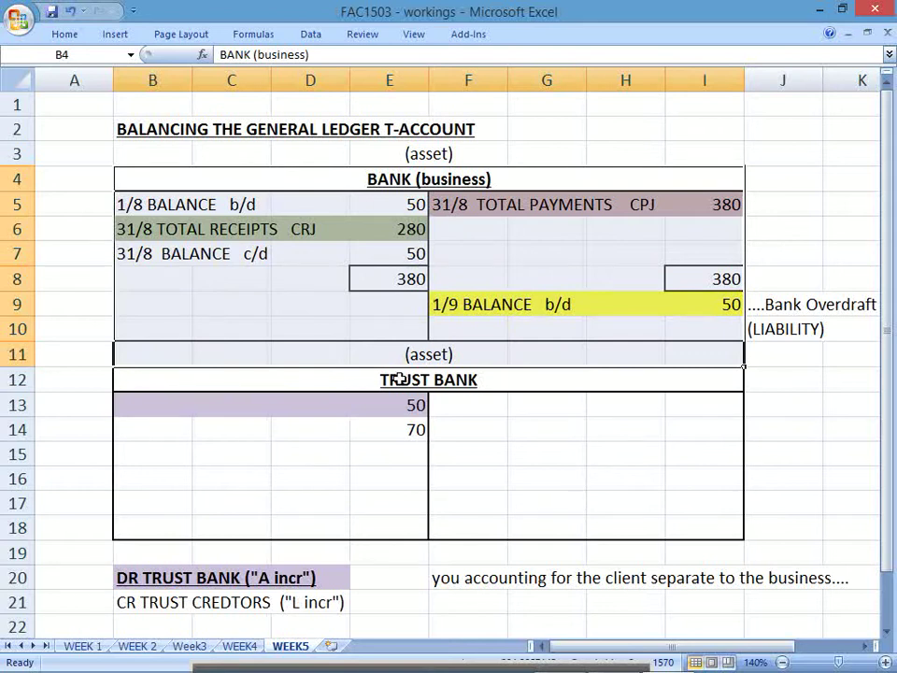
left_click_drag(401, 378, 426, 525)
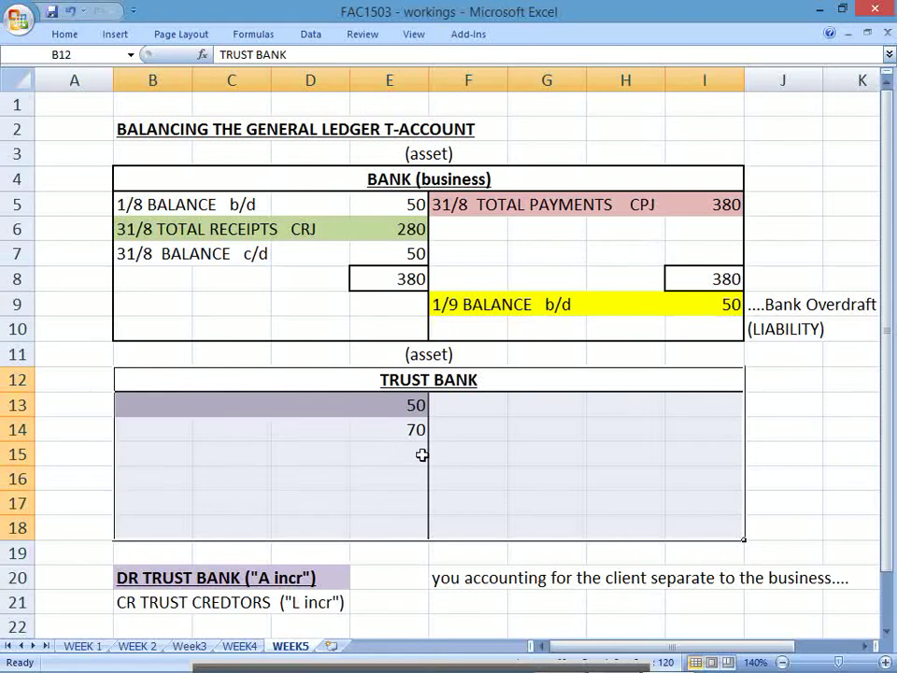
Step: Clear the second debit amount from cell E14 of the TRUST BANK account
left_click(404, 427)
key("Delete")
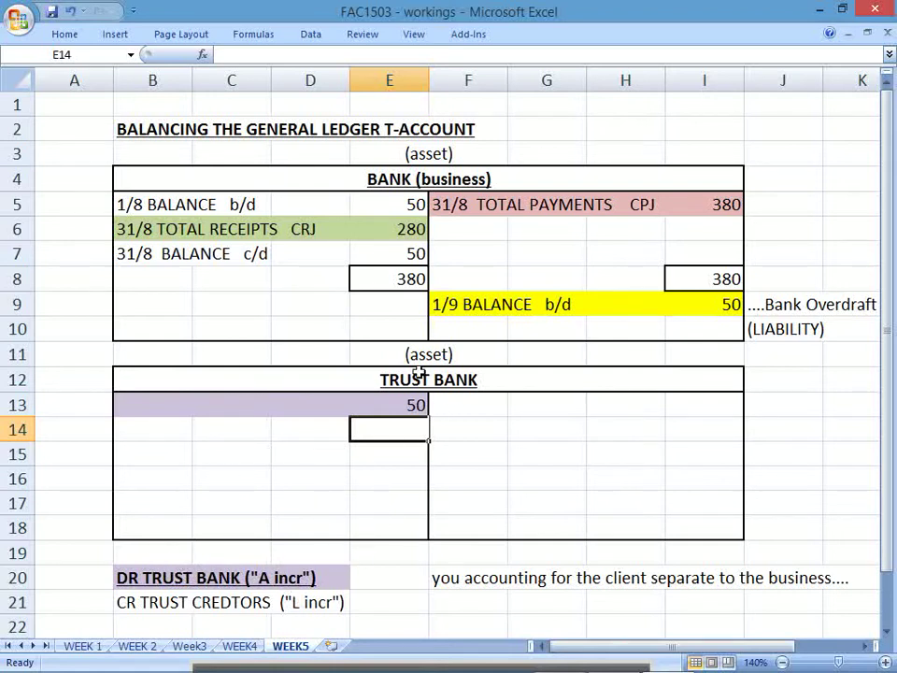
Step: Label the 50 debit in the TRUST BANK account by entering "1/8 TRUST CREDITORS TCRJ" in cell B13
left_click_drag(426, 378, 397, 528)
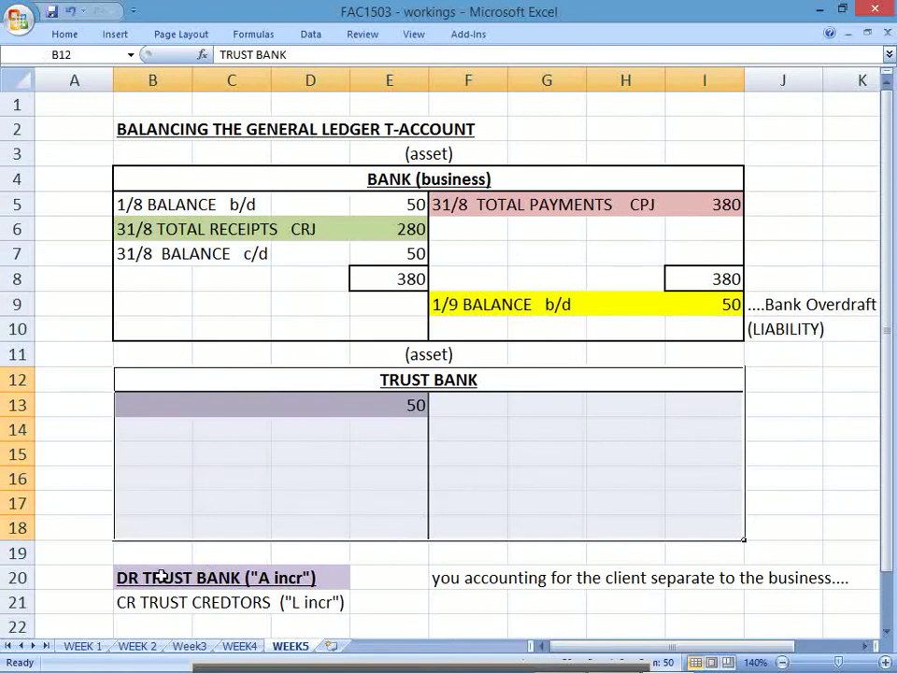
left_click_drag(150, 573, 296, 578)
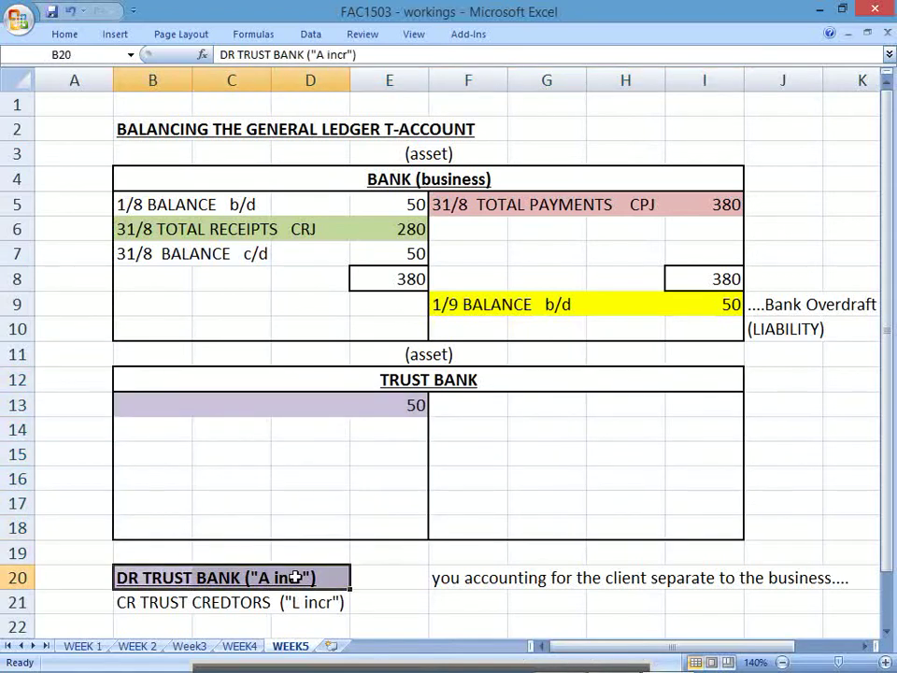
left_click(150, 404)
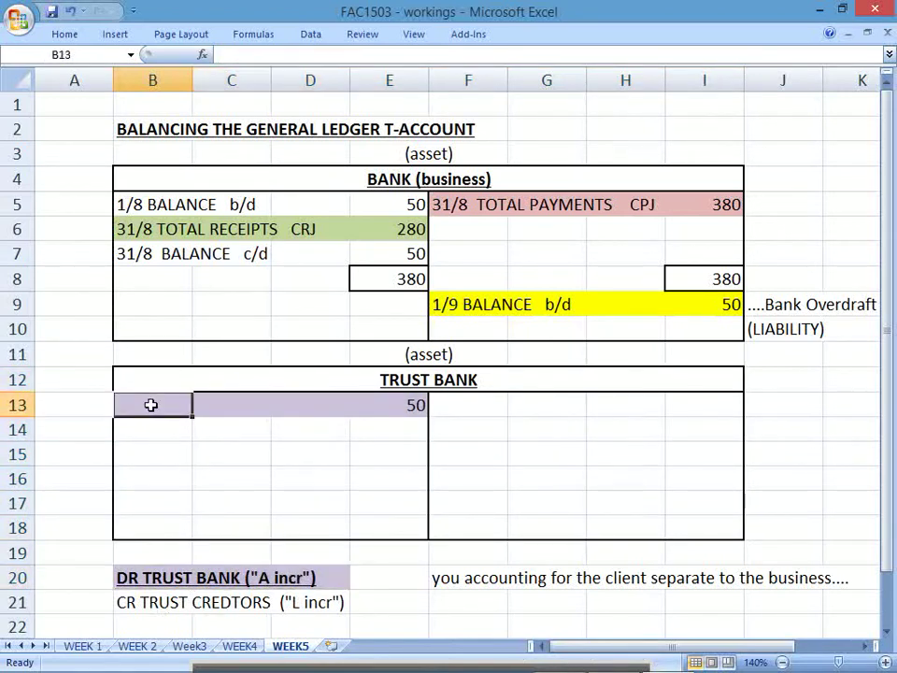
left_click_drag(132, 600, 323, 601)
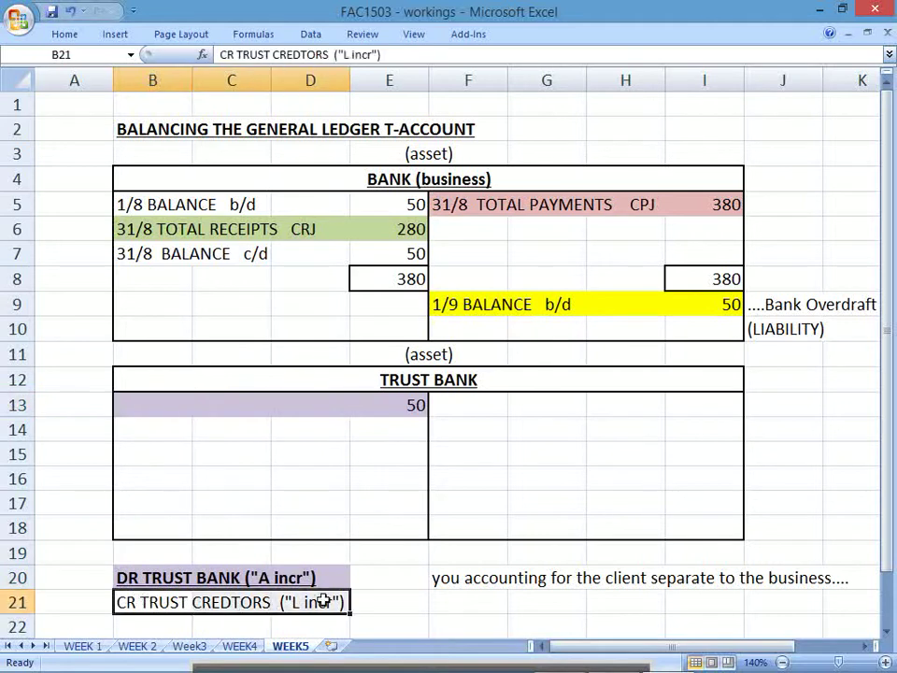
left_click(156, 388)
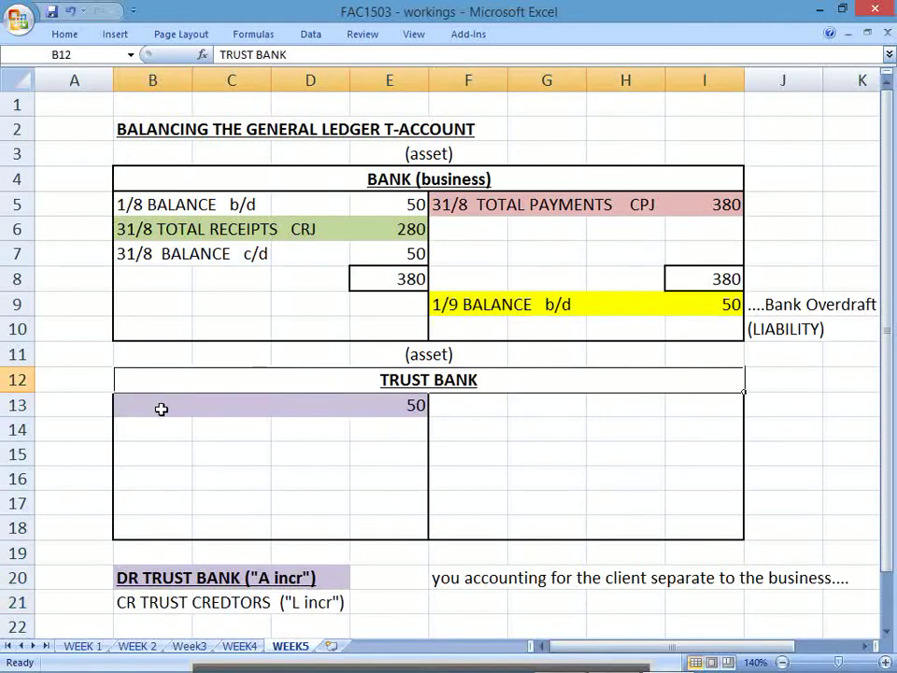
left_click(161, 408)
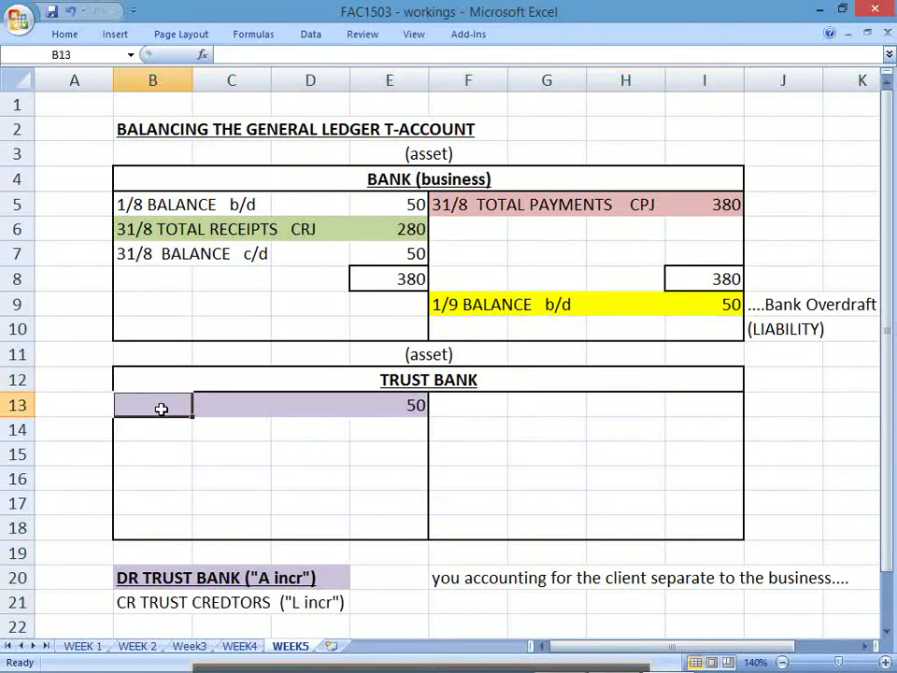
type("1/")
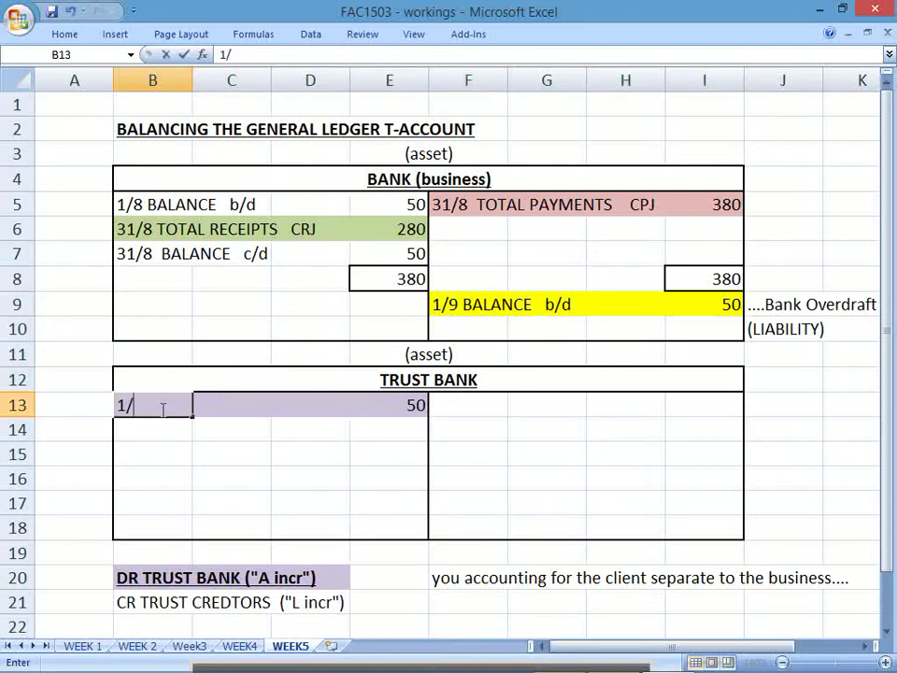
type("8 TRUS")
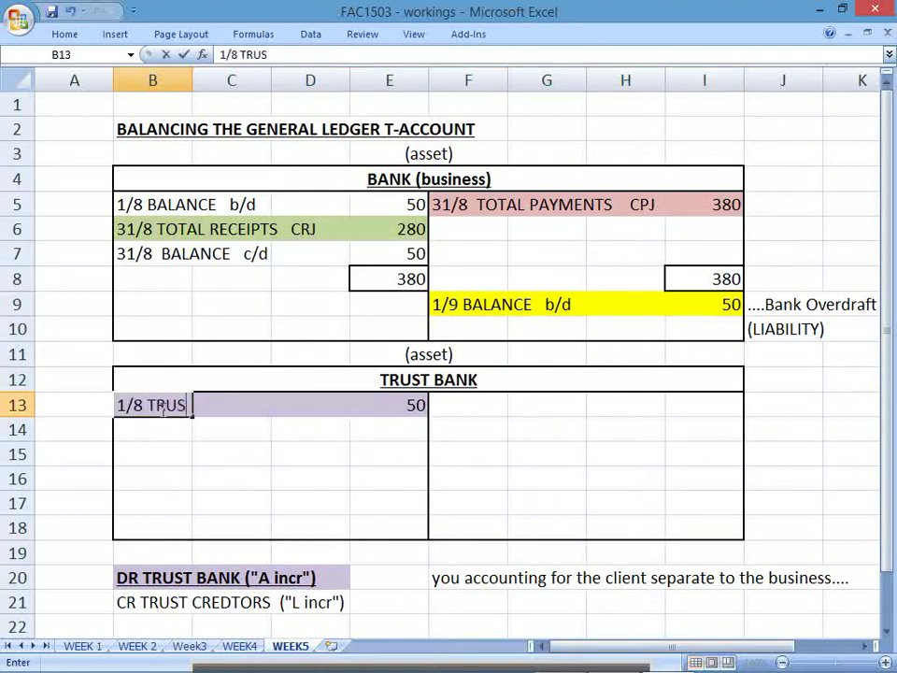
type("T CREDITORS")
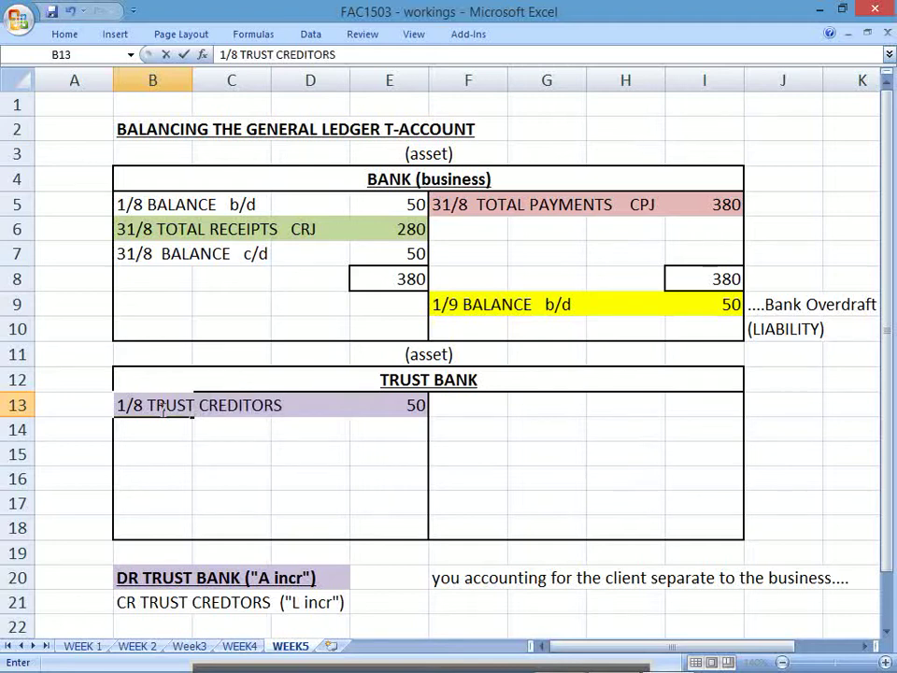
type("  TCRJ")
key("Return")
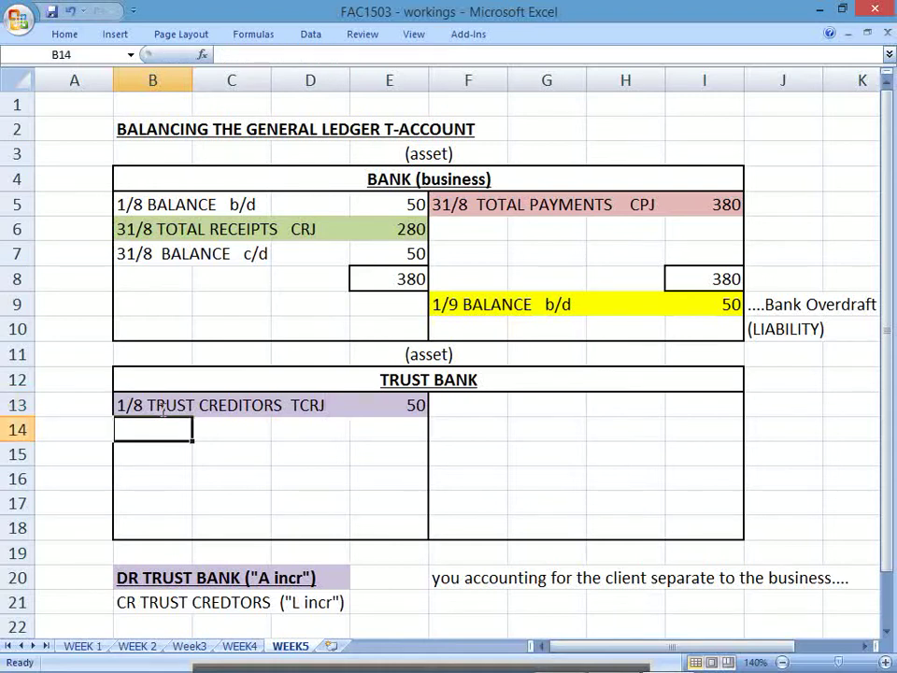
Step: Review the body of the TRUST BANK account in B13:I18
key("Right")
key("Right")
key("Right")
key("Up")
key("Left")
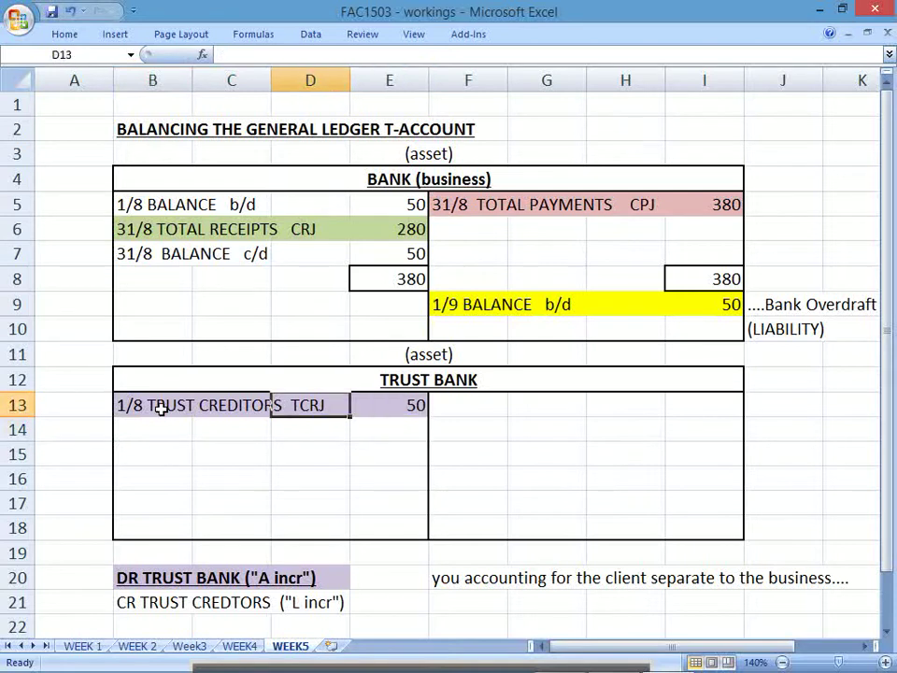
key("Left")
key("shift+Left")
key("shift+Right")
key("shift+Right")
key("shift+Right")
key("shift+Right")
key("shift+Right")
key("shift+Right")
key("shift+Down")
key("shift+Down")
key("shift+Down")
key("shift+Down")
key("shift+Down")
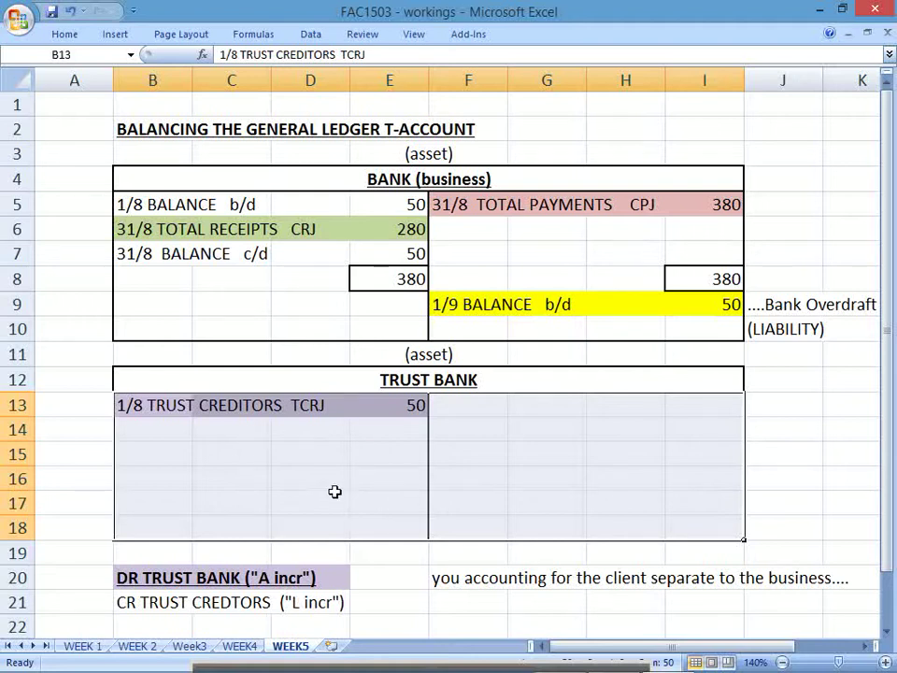
Step: Enter 31/8 in cell F13 on the TRUST BANK credit side and review the double entry in B20:B21
left_click(475, 410)
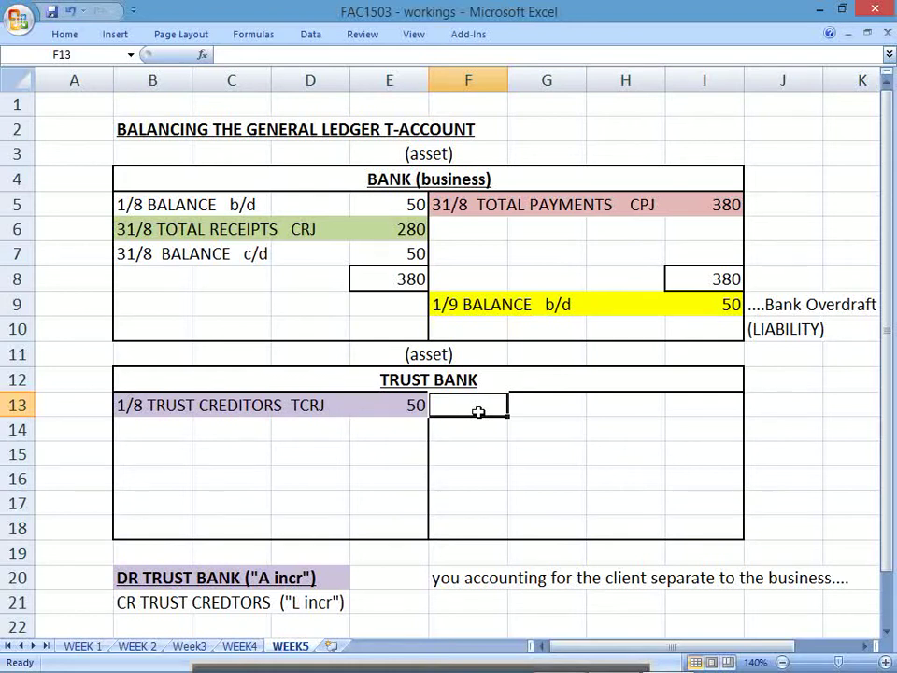
type("31/8")
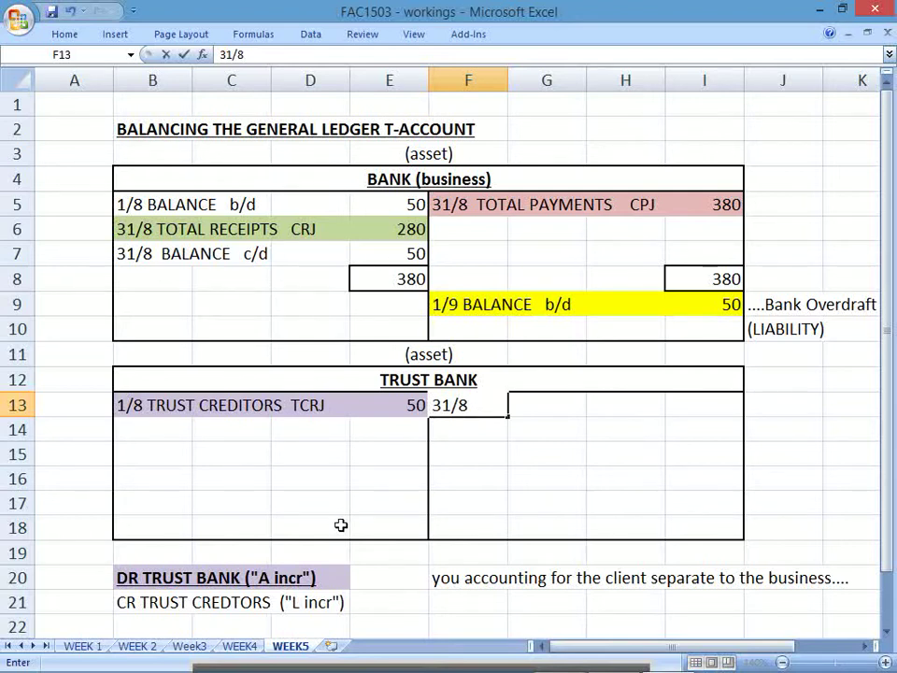
left_click_drag(156, 605, 323, 612)
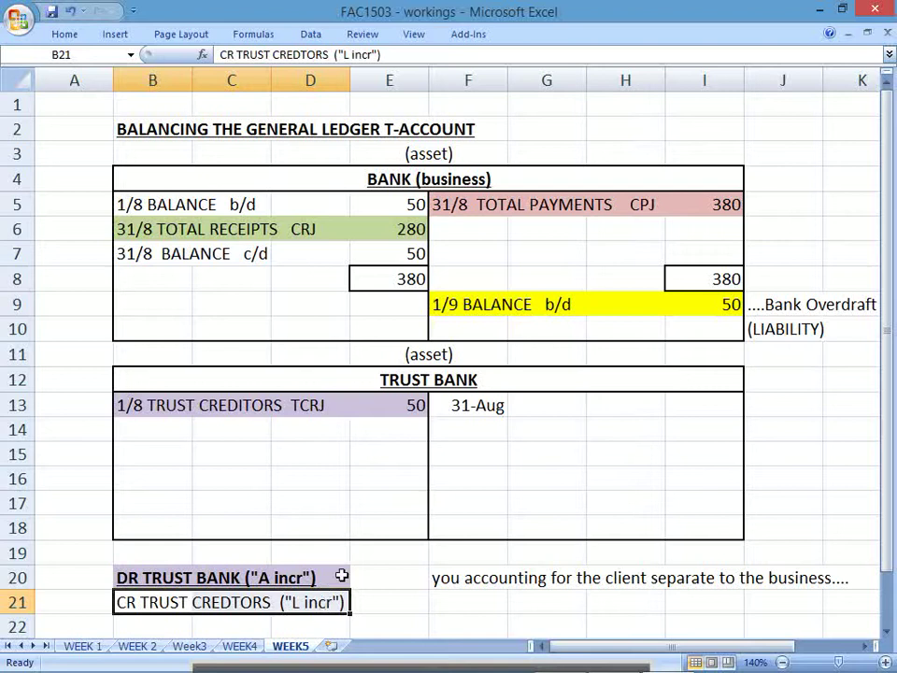
left_click_drag(392, 392, 396, 539)
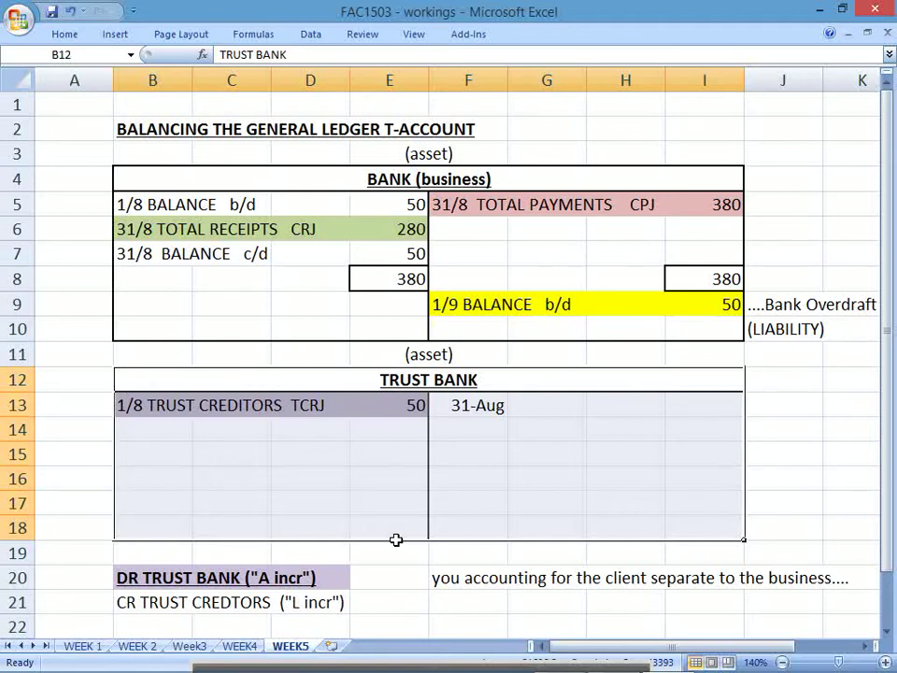
left_click_drag(151, 583, 308, 603)
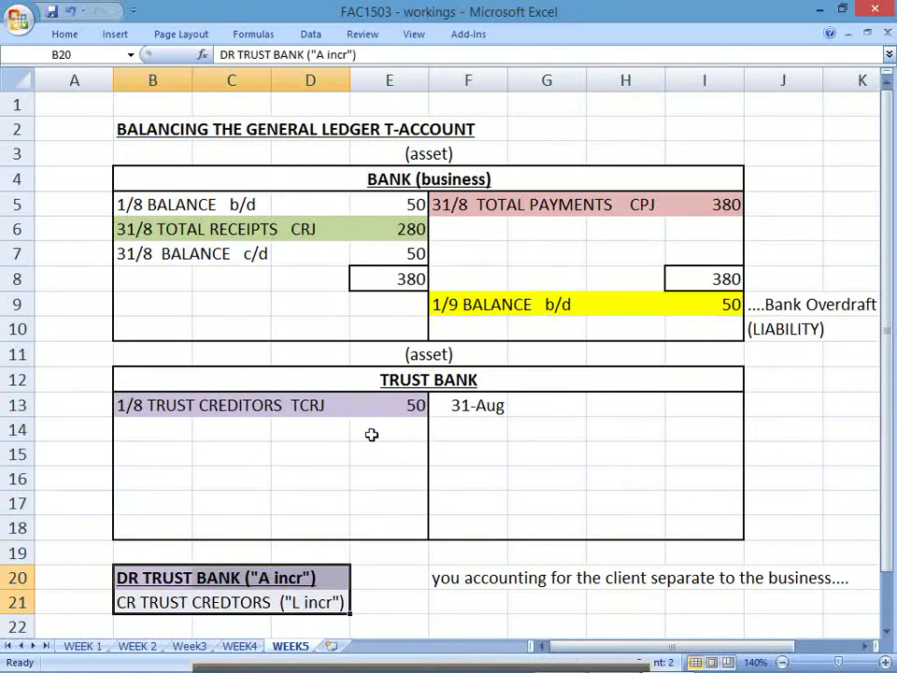
left_click(320, 380)
left_click_drag(319, 380, 450, 528)
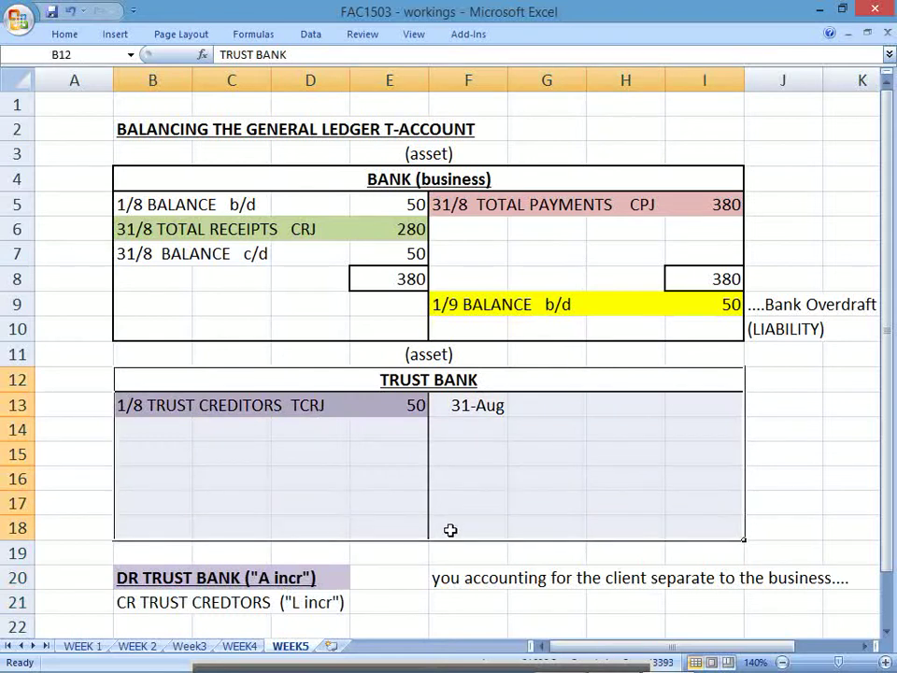
Step: Add a second double entry with "DR TRUST CREDITORS" in cell B23 and "CR TRUST BANK" in cell B24
scroll(535, 553, "down", 2)
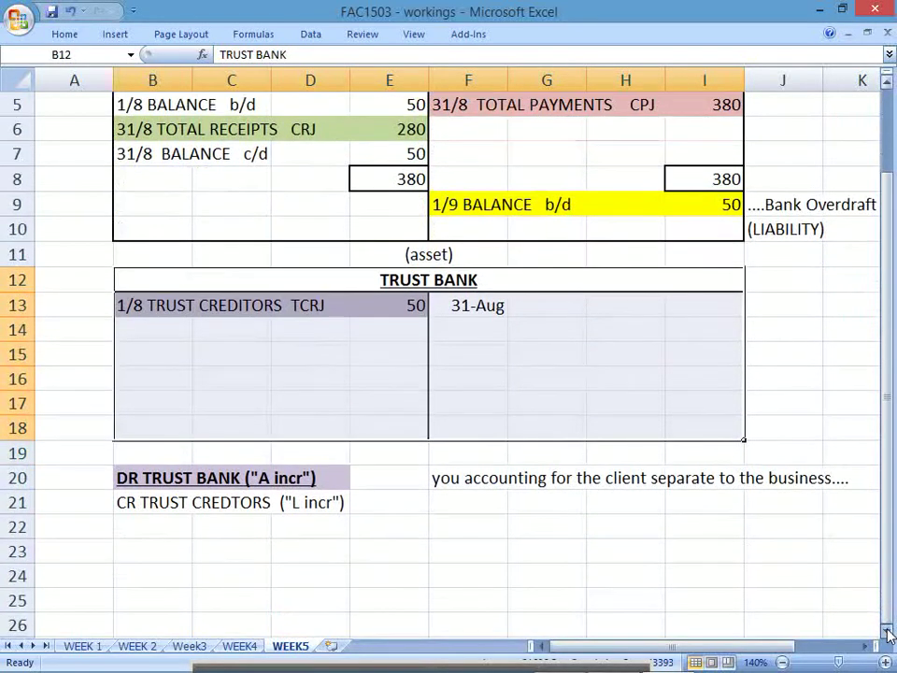
left_click(143, 526)
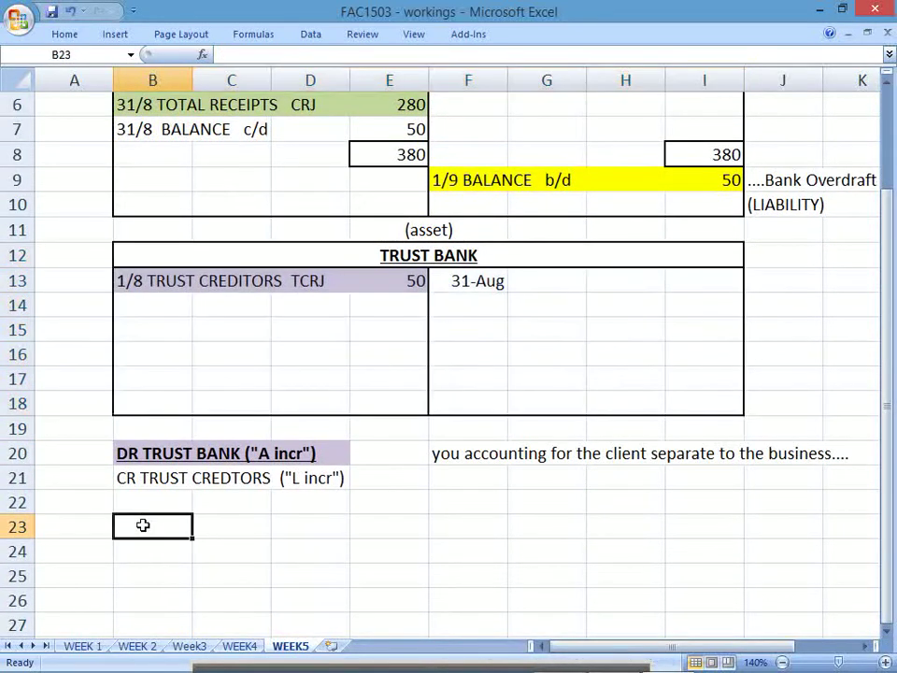
type("DR TRUST")
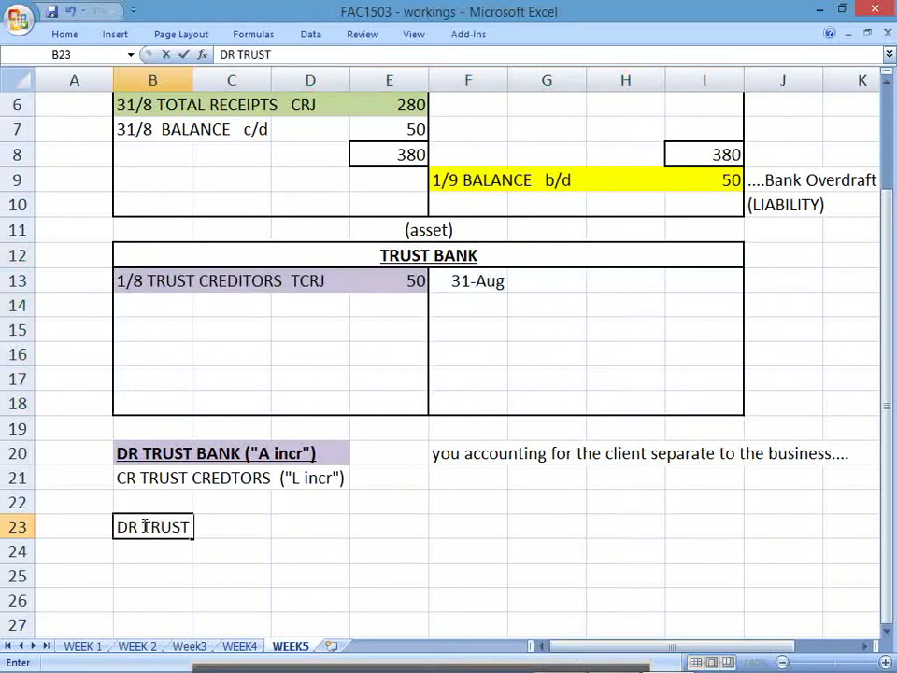
type(" CREDITORS")
key("Return")
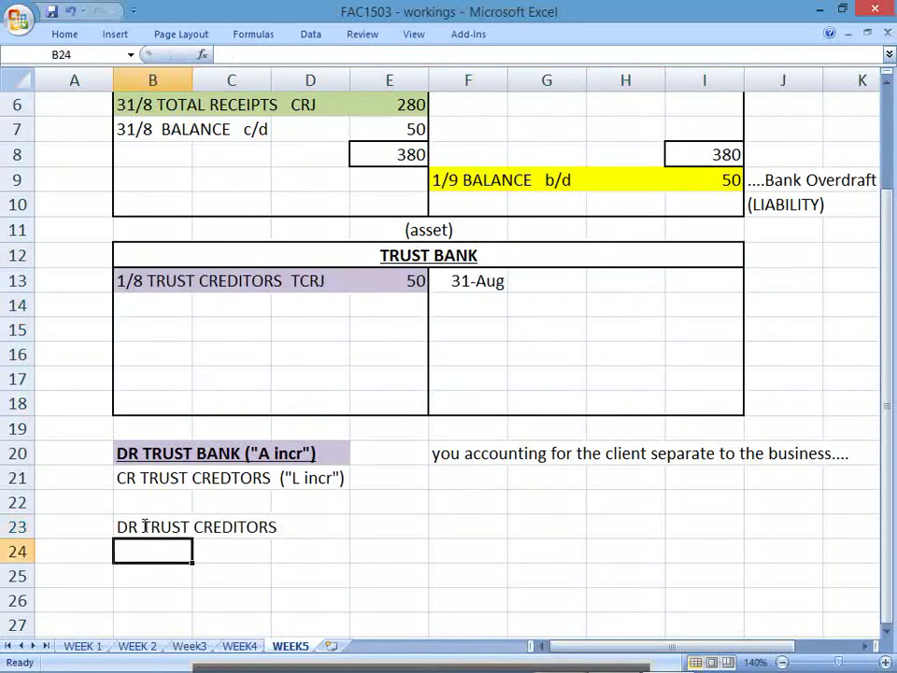
type("CR TRUST")
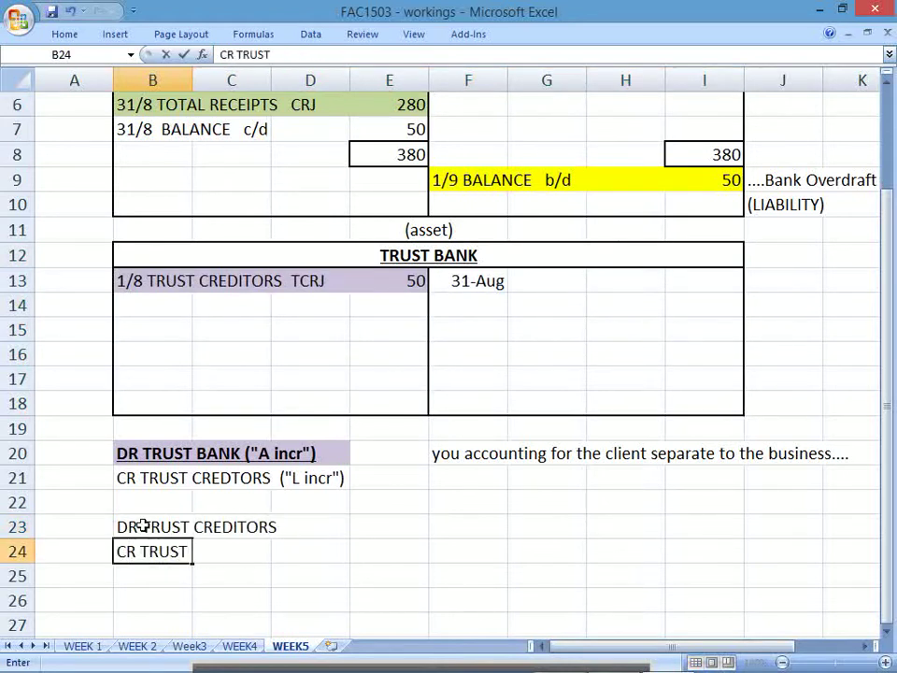
type(" BANK")
key("Return")
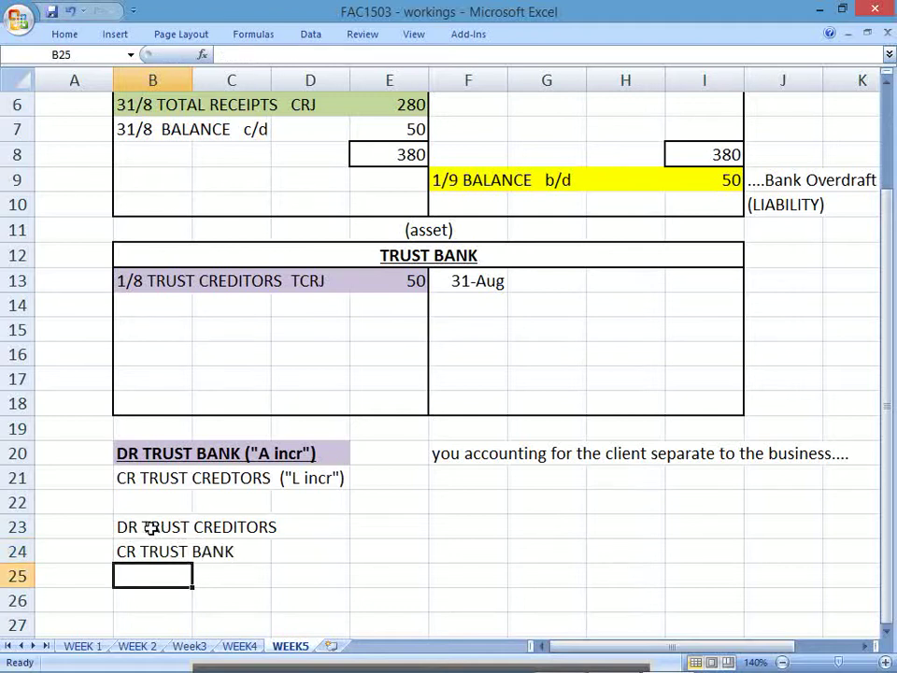
Step: Enter "31/8 TRUST CREDITORS TCPJ" in cell F13 as the credit entry of the TRUST BANK account
left_click_drag(150, 528, 295, 526)
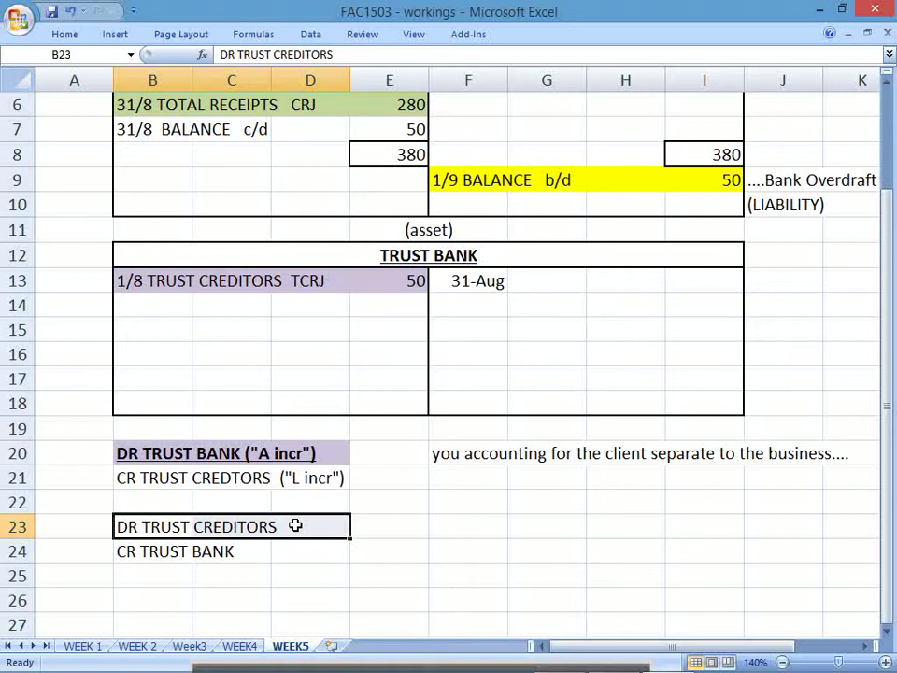
left_click(126, 526)
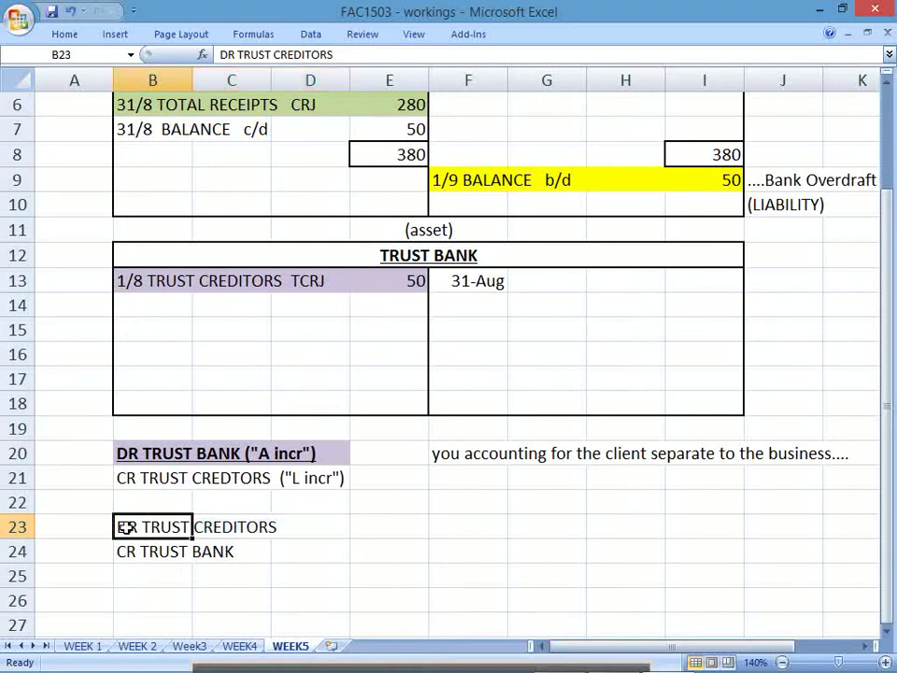
left_click_drag(126, 526, 305, 545)
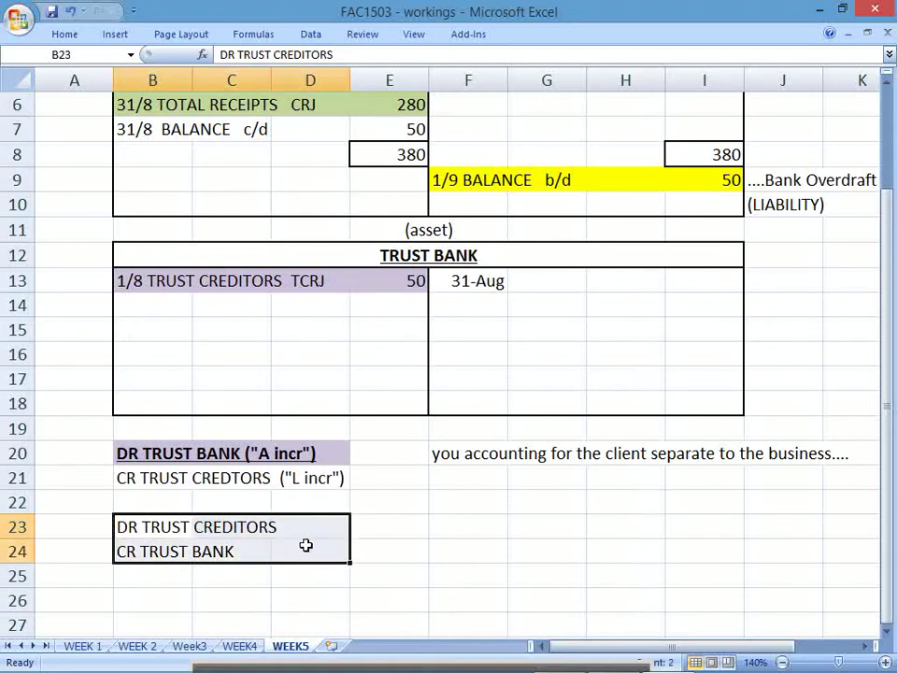
left_click_drag(173, 549, 257, 553)
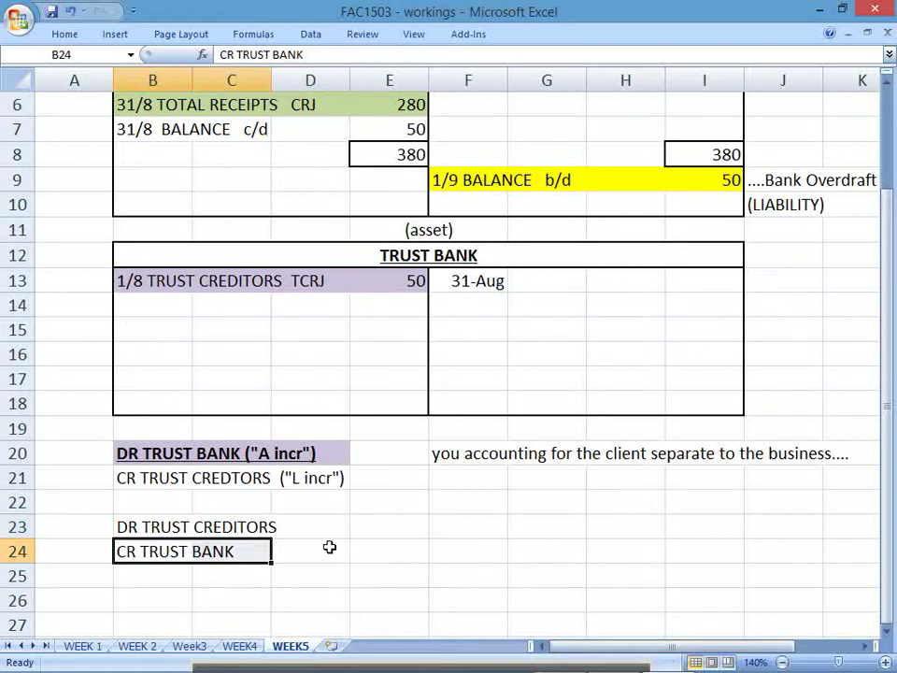
left_click(467, 281)
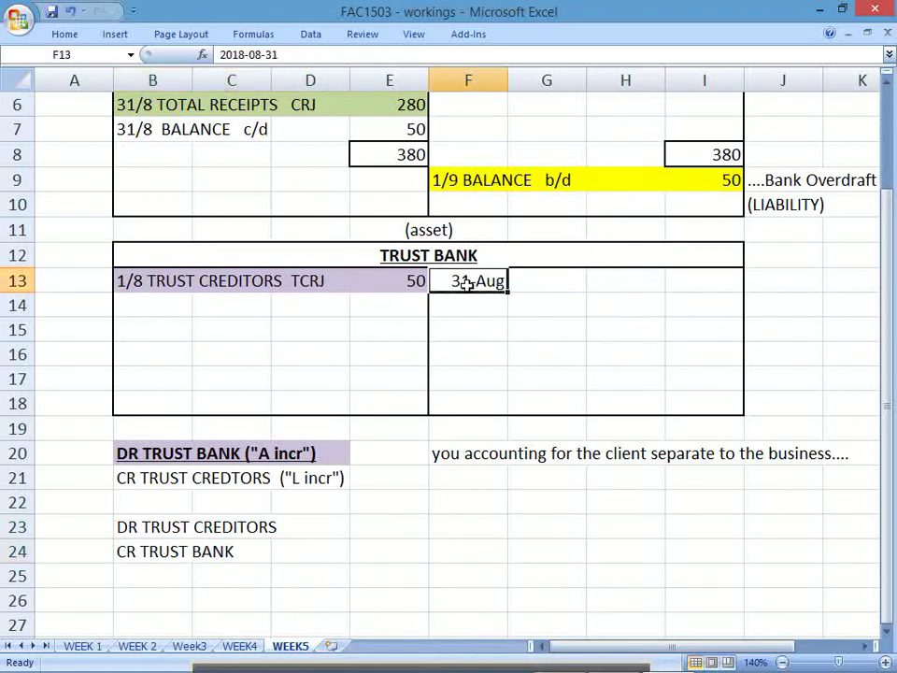
type("31/8")
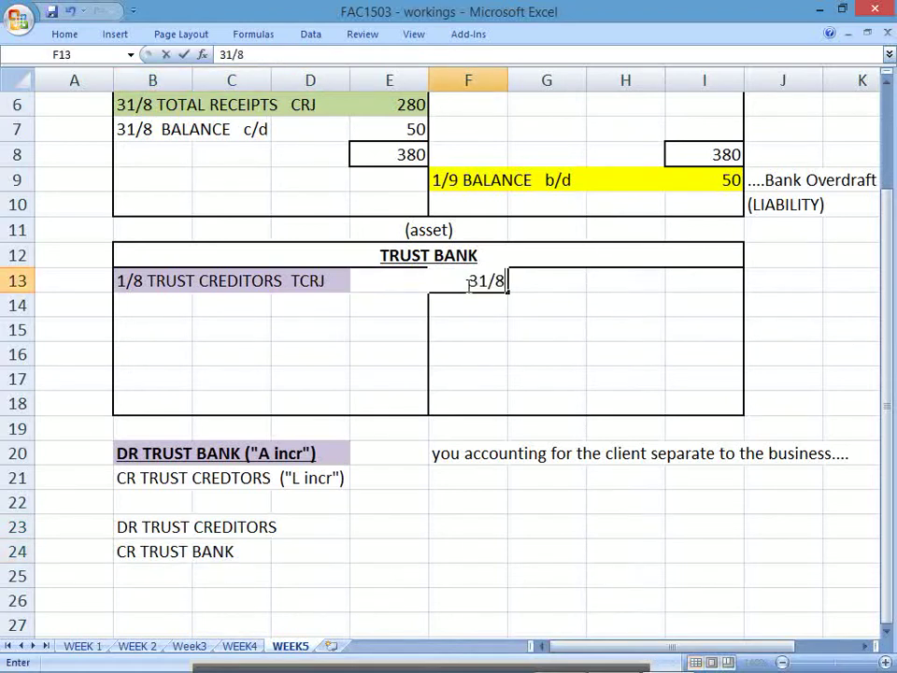
type("  TRUS")
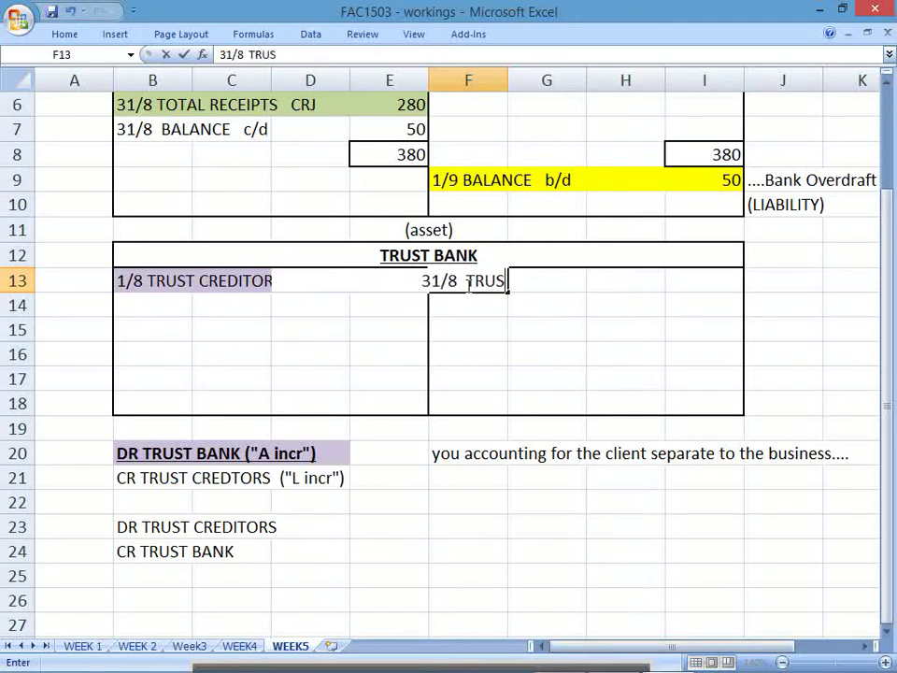
type("T CREDITORS")
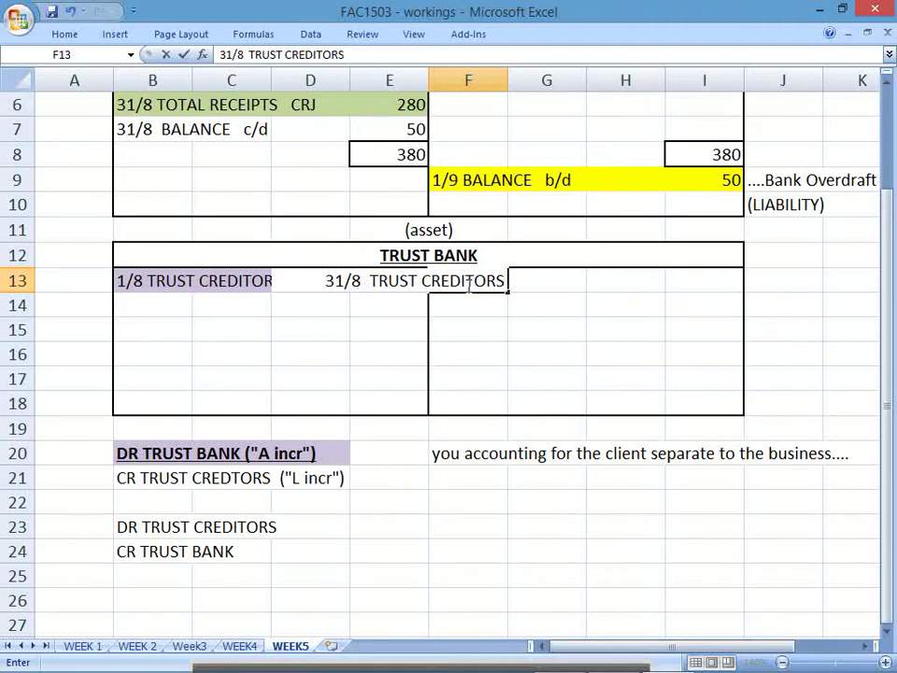
type("   T")
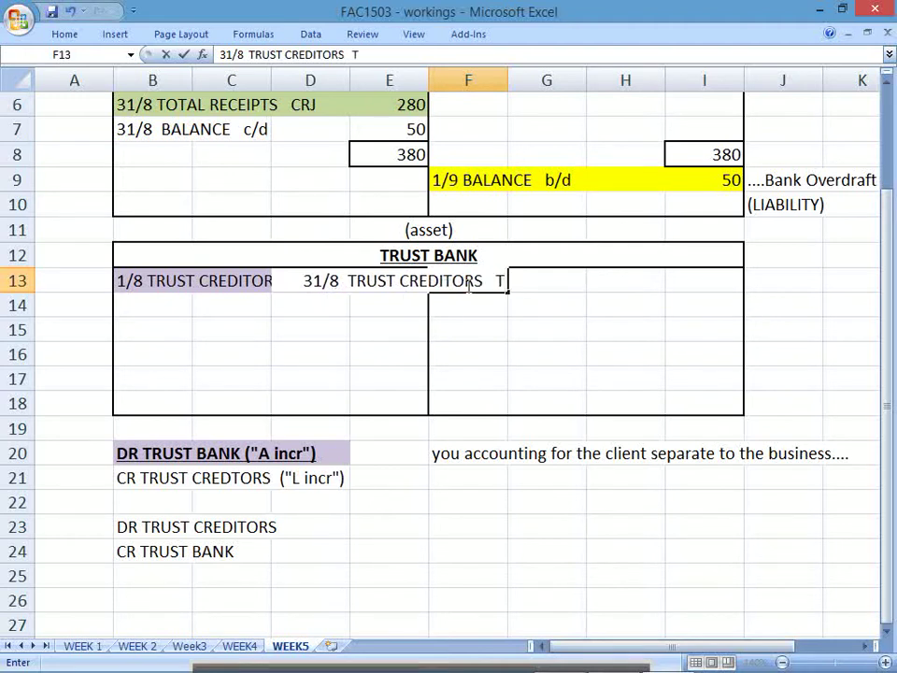
type("CPJ")
key("Return")
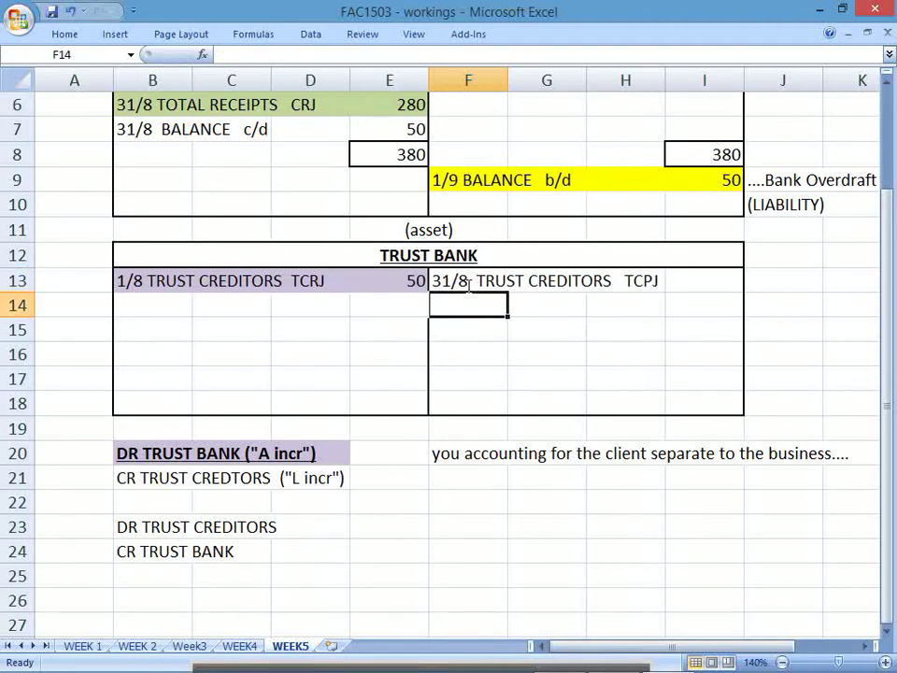
Step: Enter 32 in cell I13 as the amount of the TRUST CREDITORS TCPJ credit entry
key("Up")
key("Right")
key("Right")
key("Right")
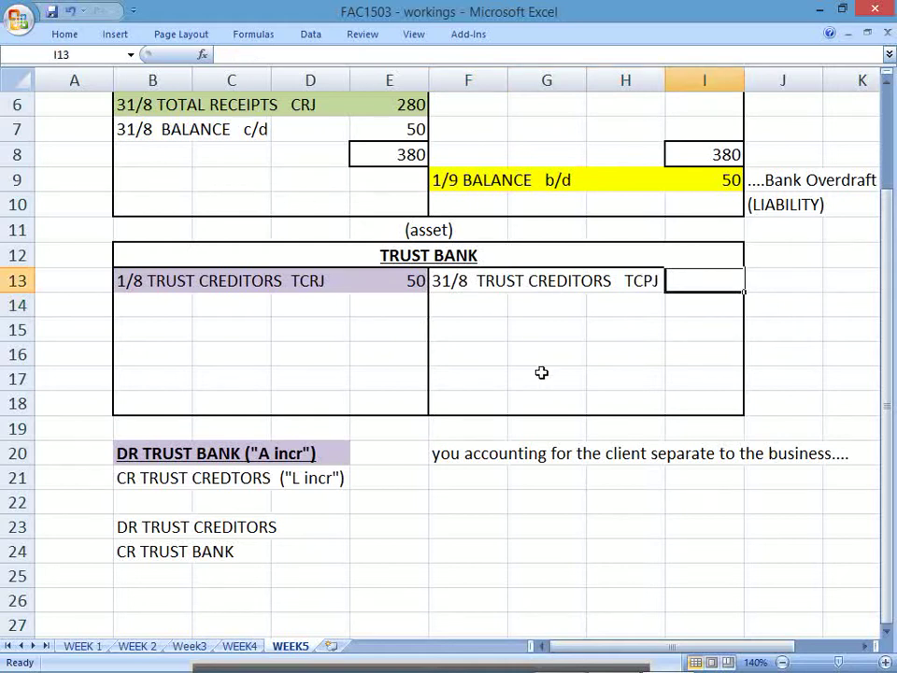
type("32")
key("Return")
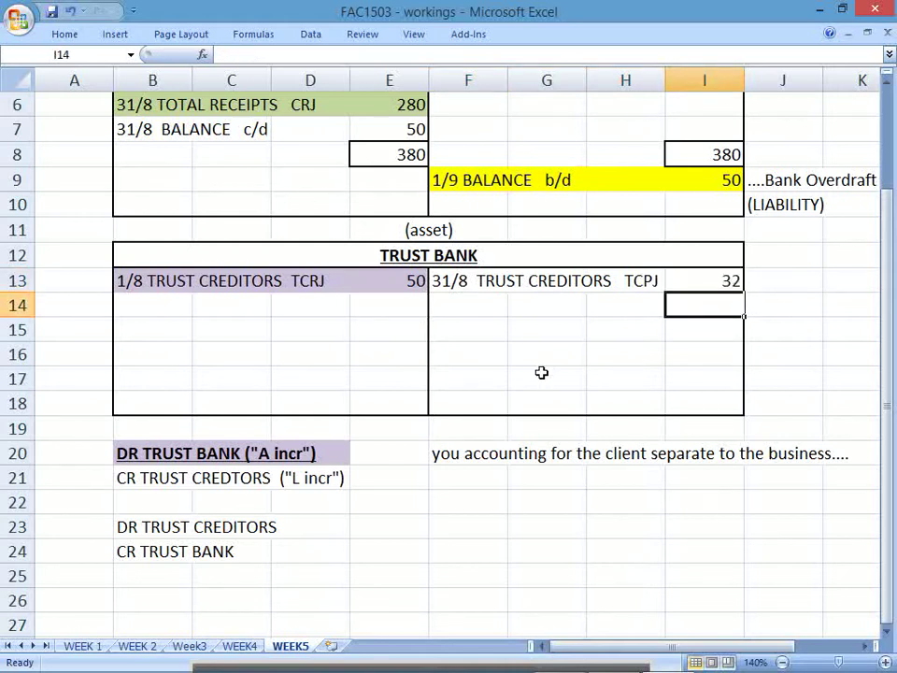
Step: Put a box border around the total cells E15 and I15 of the TRUST BANK account
left_click(384, 327)
left_click(58, 36)
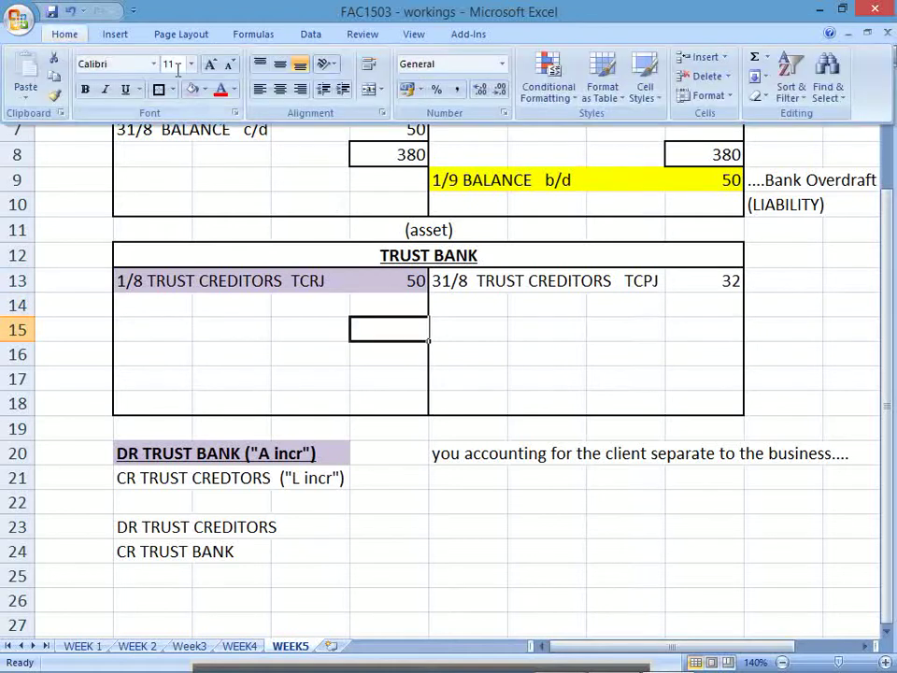
left_click(345, 184)
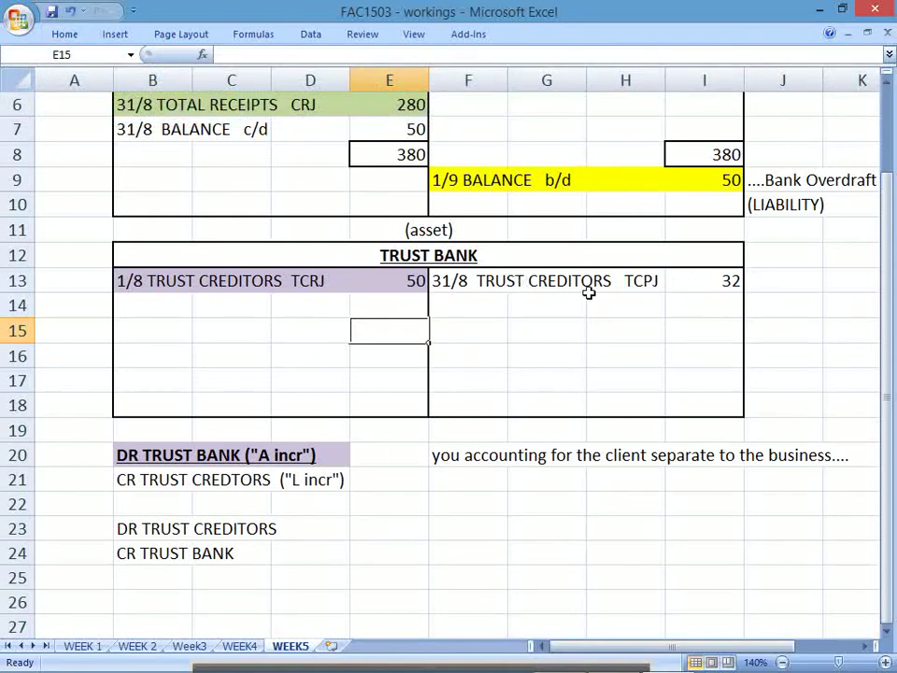
left_click(646, 337)
left_click(75, 38)
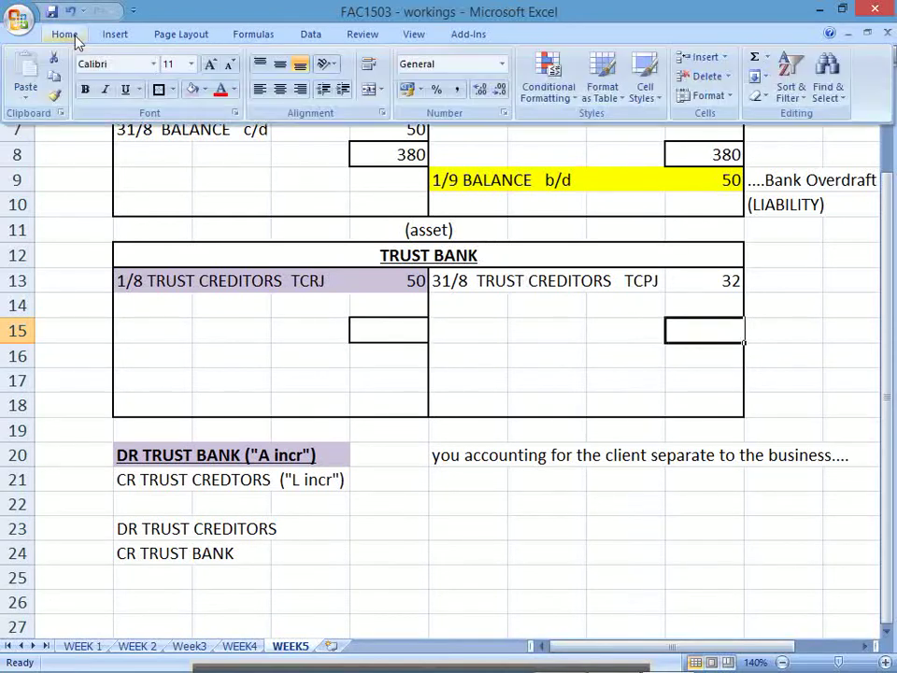
left_click(259, 175)
left_click(559, 361)
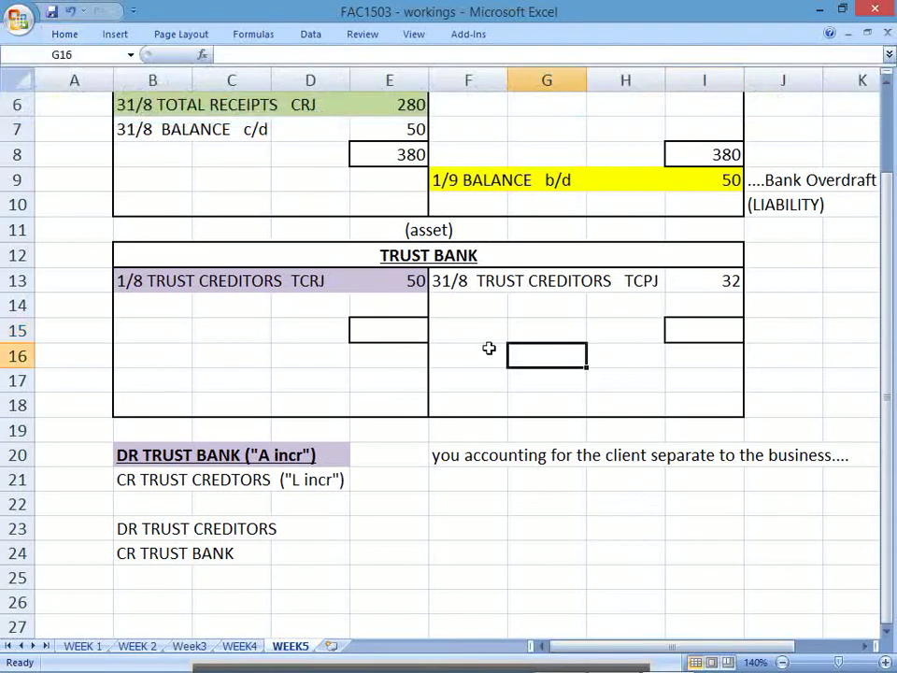
Step: Total the debit side of TRUST BANK in cell E15 with a formula referencing E13
left_click(412, 345)
type("=")
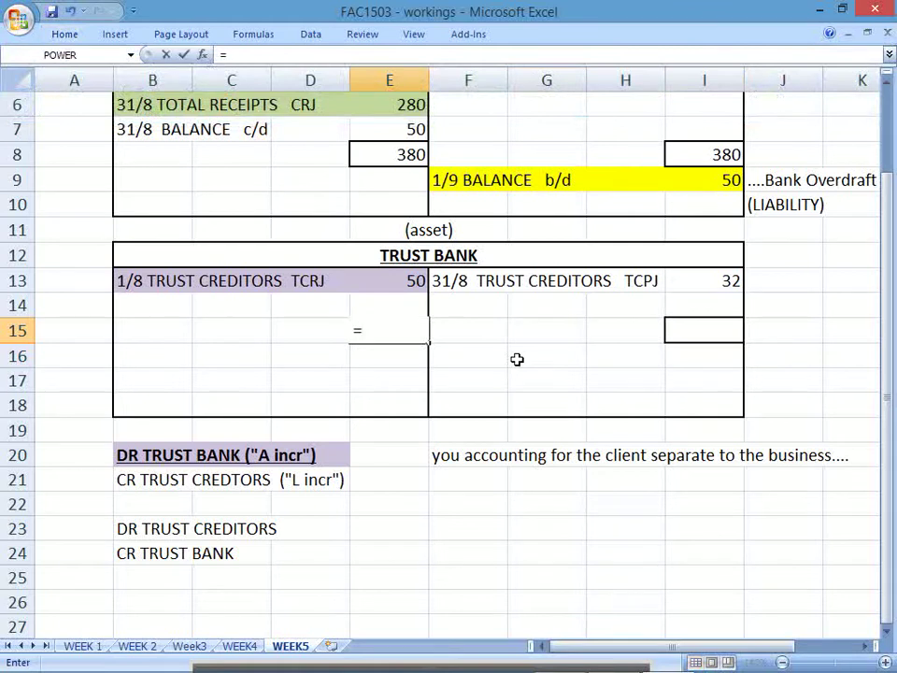
key("Up")
key("Up")
key("Return")
Step: Carry the debit total across to the credit side with the formula =E15 in cell I15
key("Up")
key("Right")
key("Right")
key("Right")
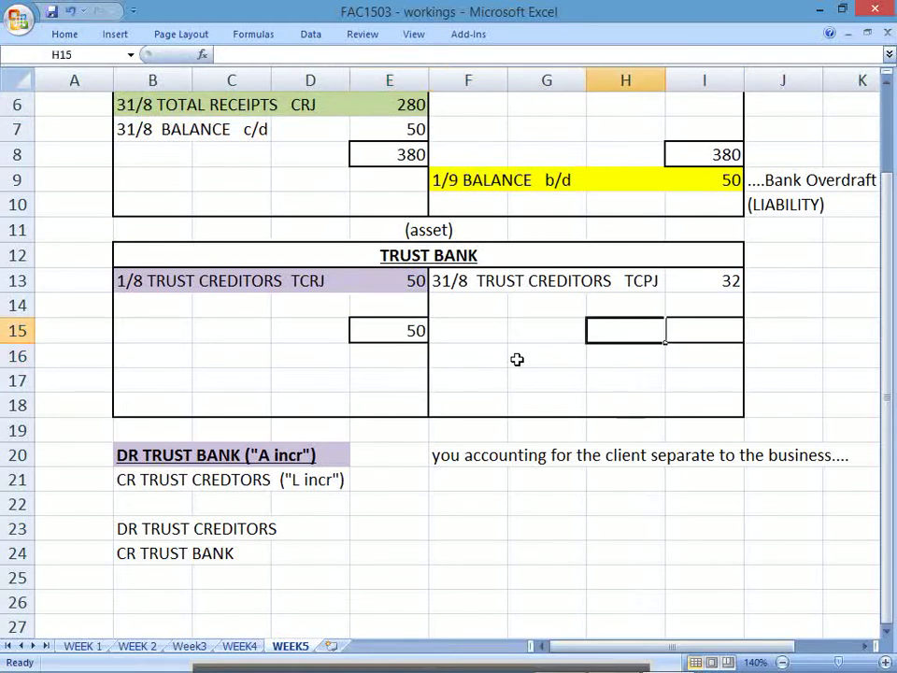
key("Right")
type("=")
left_click(410, 340)
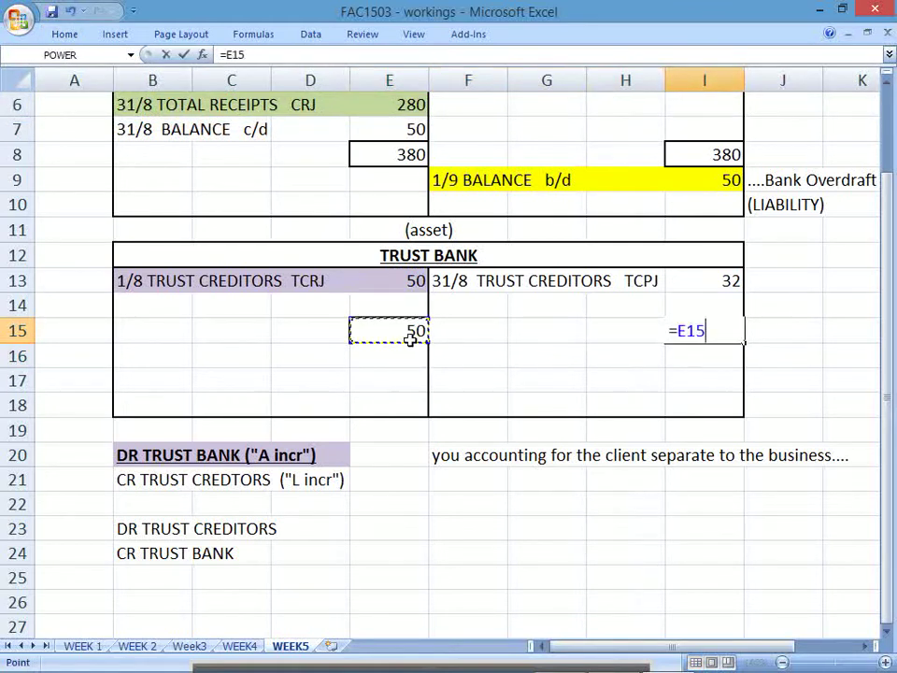
key("Return")
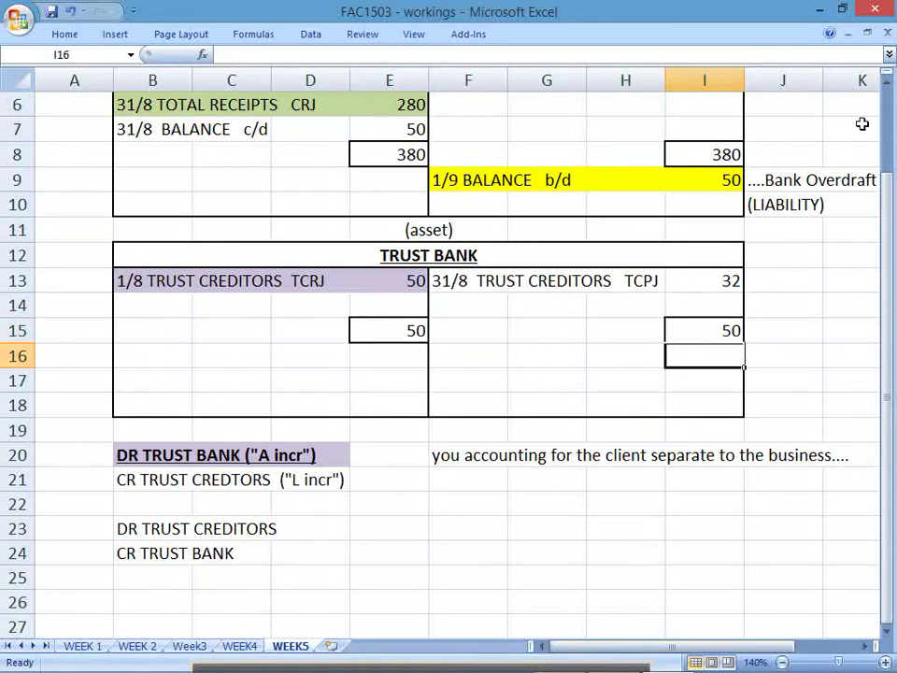
Step: Calculate the TRUST BANK balancing amount in cell I14 as the total I15 minus the payment in I13
scroll(736, 188, "up", 2)
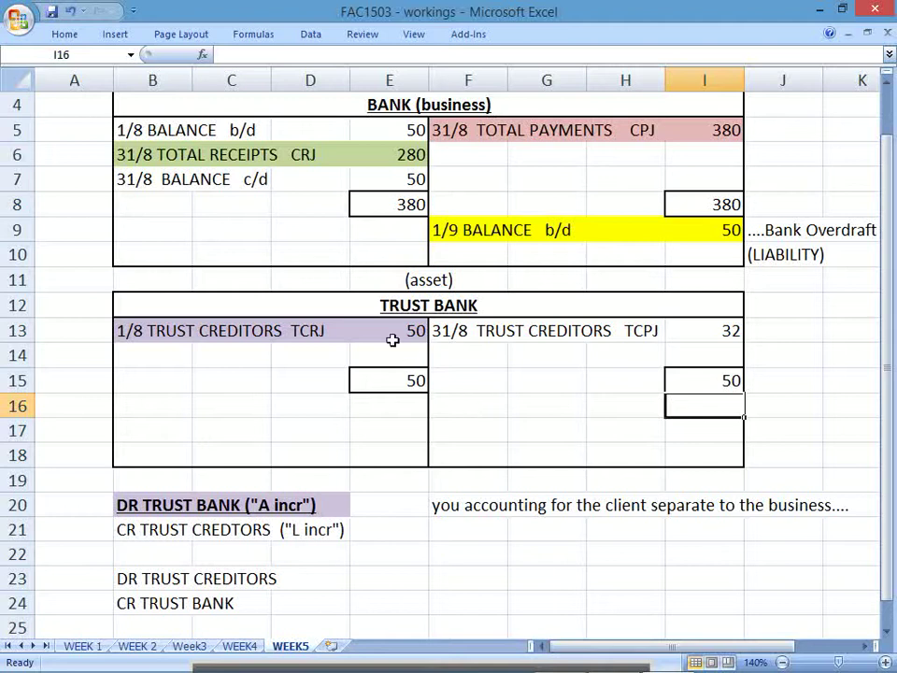
left_click_drag(392, 341, 400, 380)
left_click(715, 360)
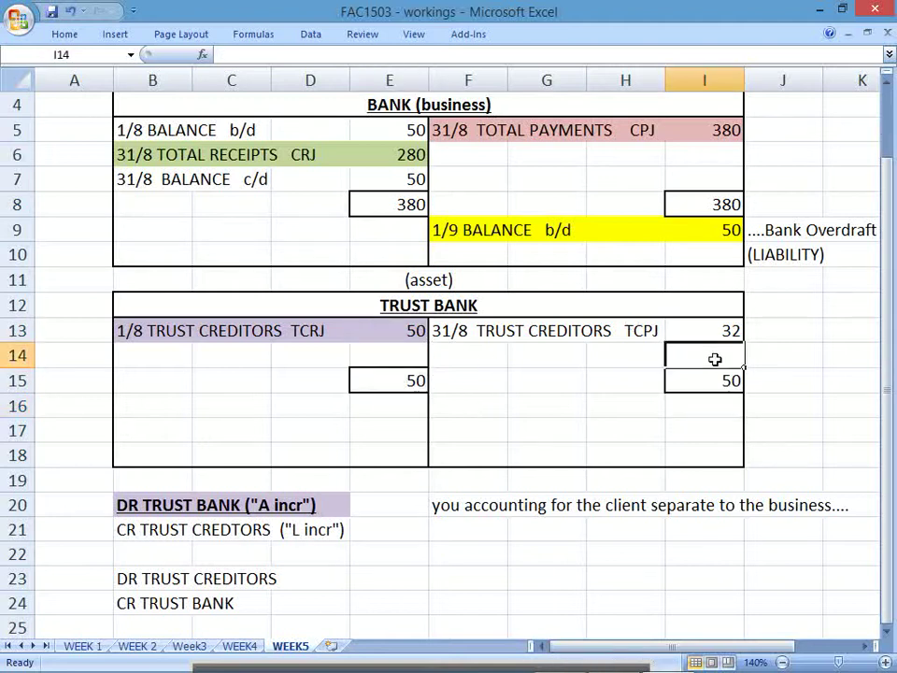
type("=")
left_click(725, 378)
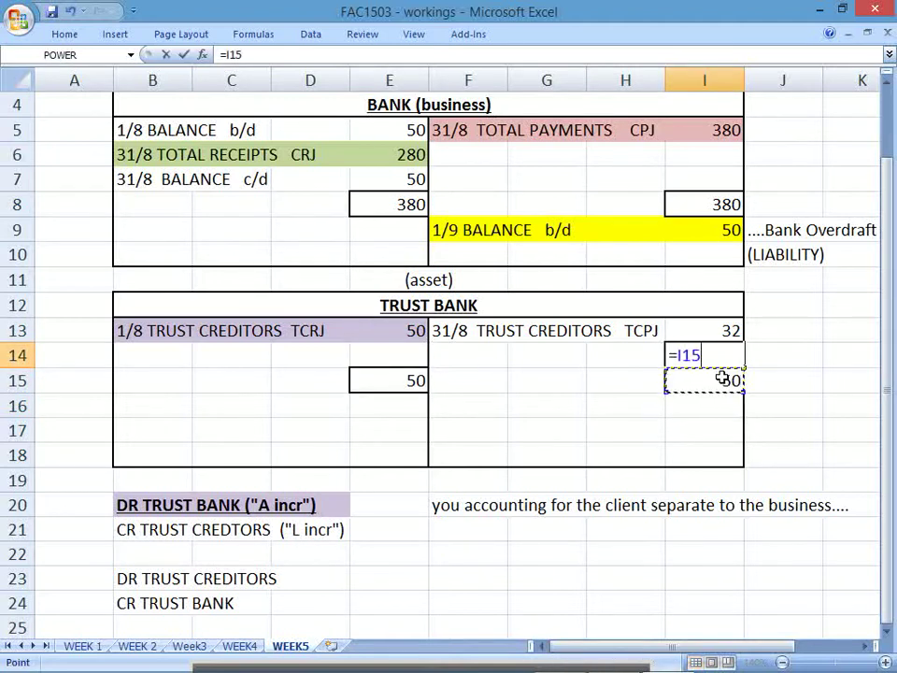
type("-")
left_click(715, 327)
key("Return")
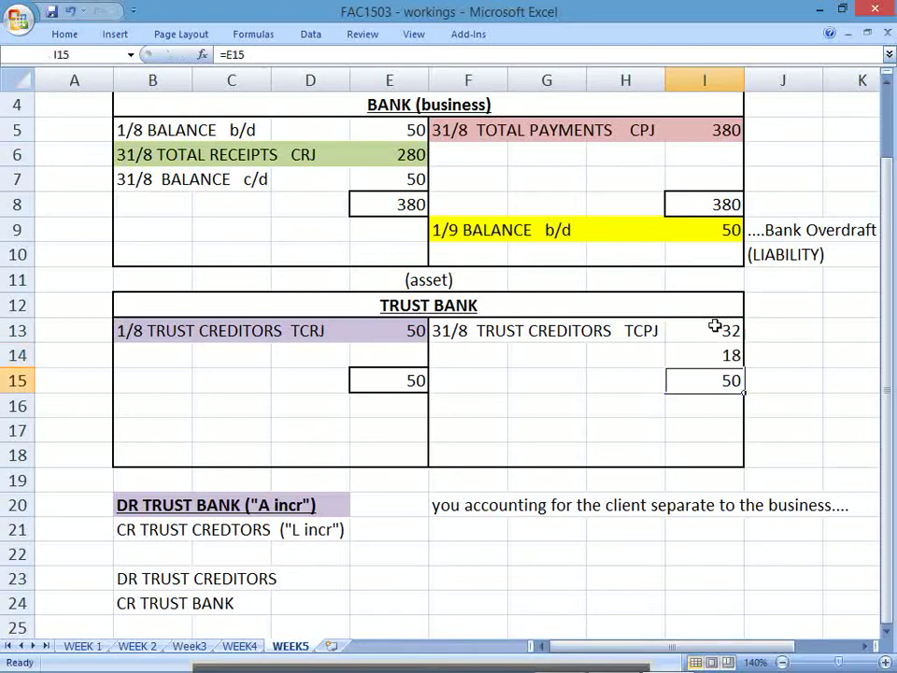
Step: Label the balancing amount by entering "31/8 balance c/d" in cell F14
left_click(477, 359)
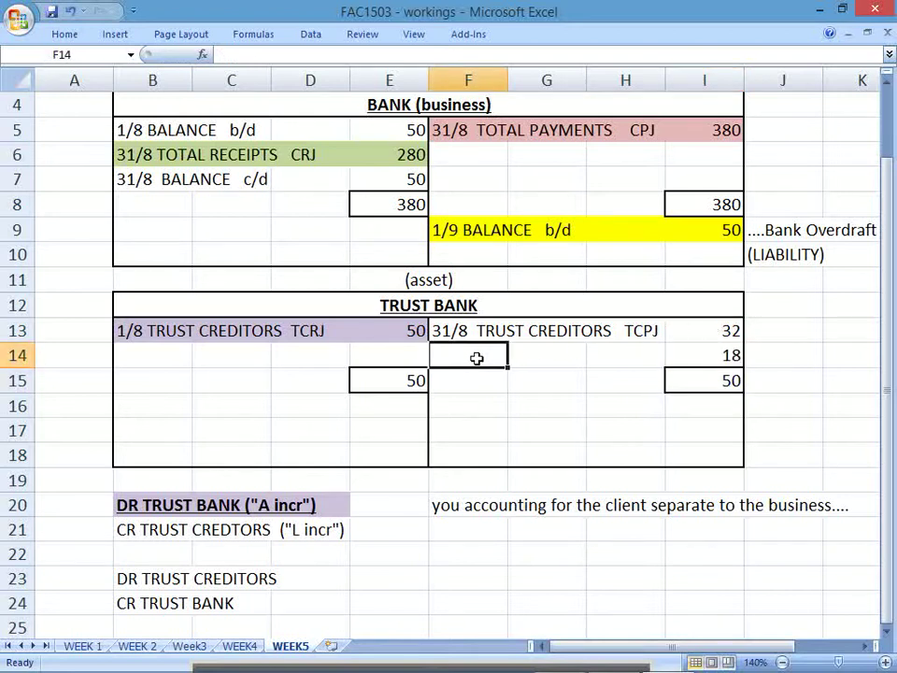
type("31/8")
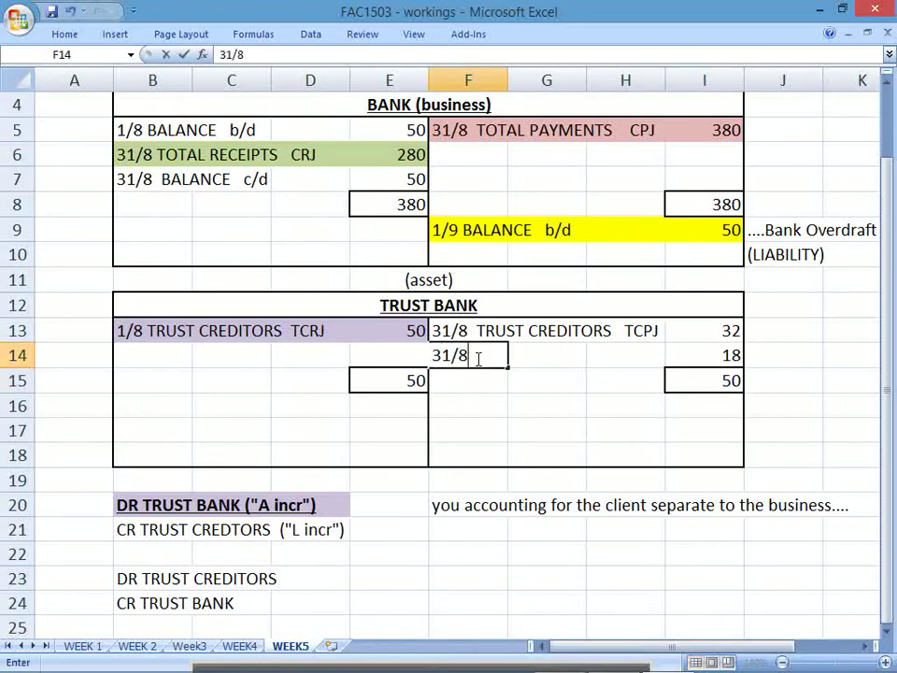
type("9 balance  c/")
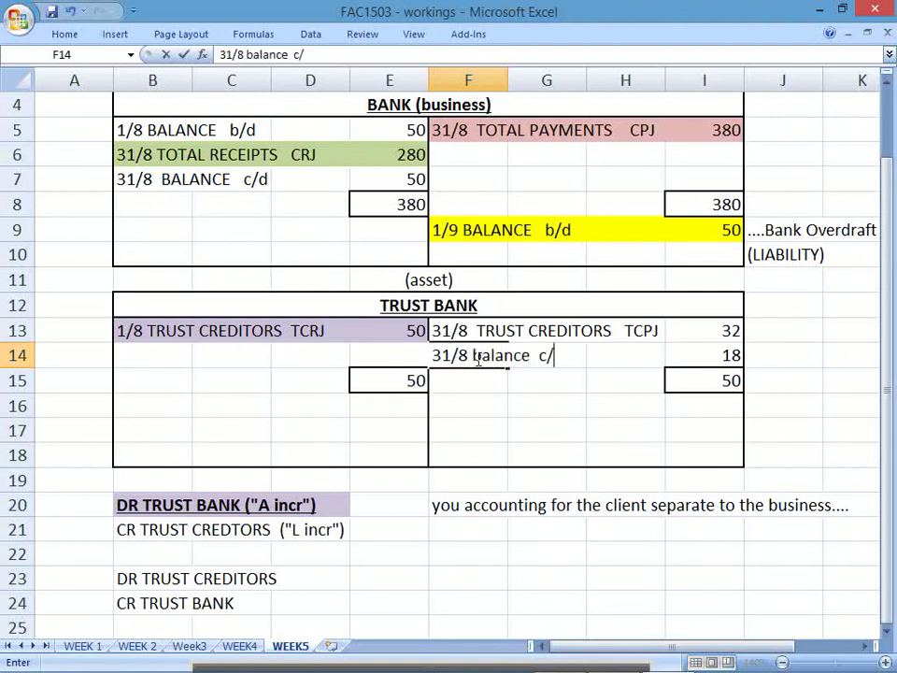
type("d")
key("Return")
Step: Enter "31/8 balance b/d" in cell B16 below the debit total of the TRUST BANK account
key("Down")
key("Left")
key("Left")
key("Left")
key("Left")
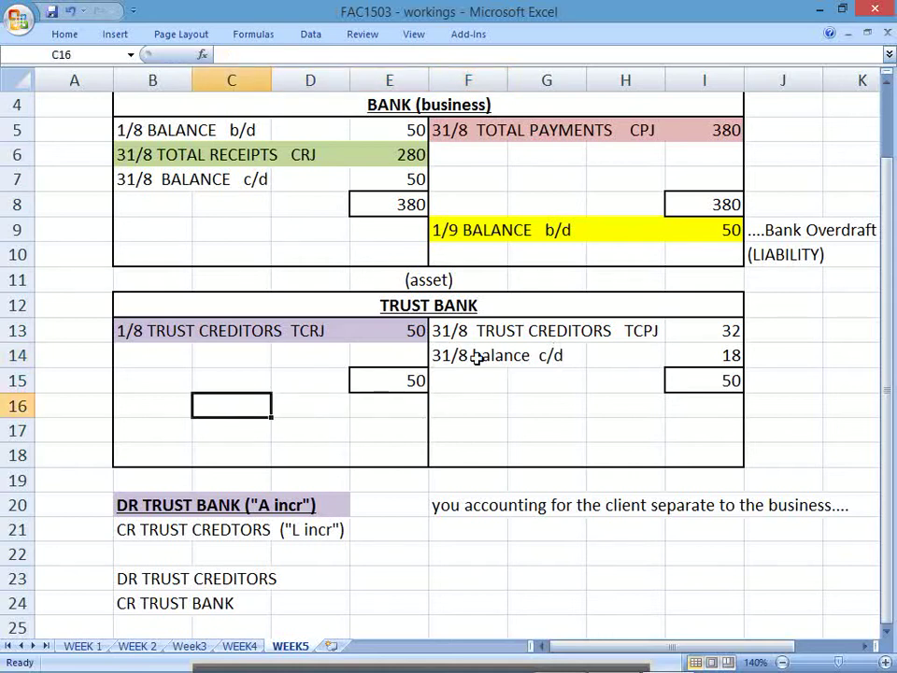
type("31/8")
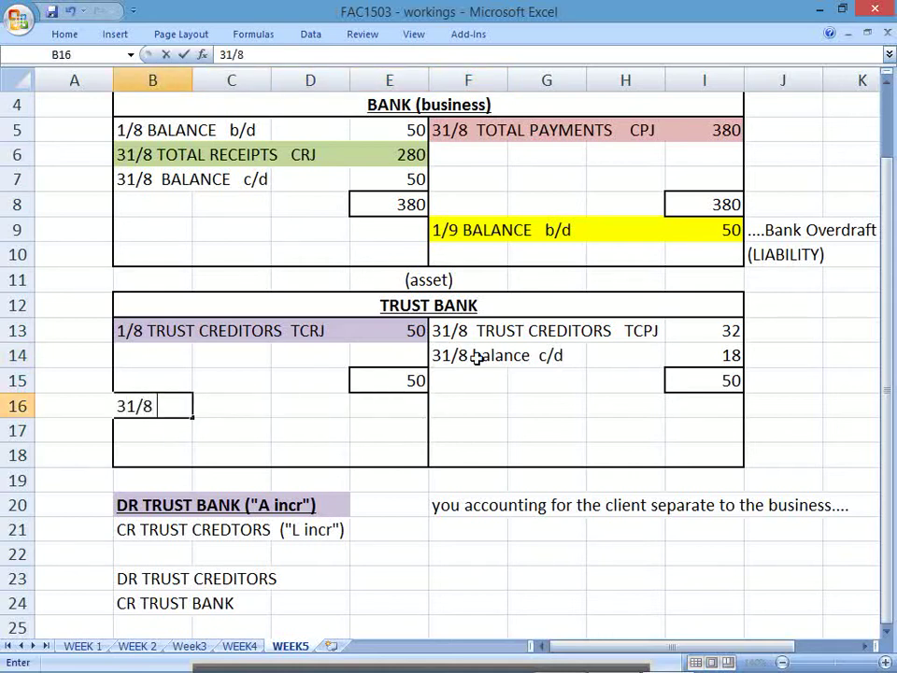
type(" balance")
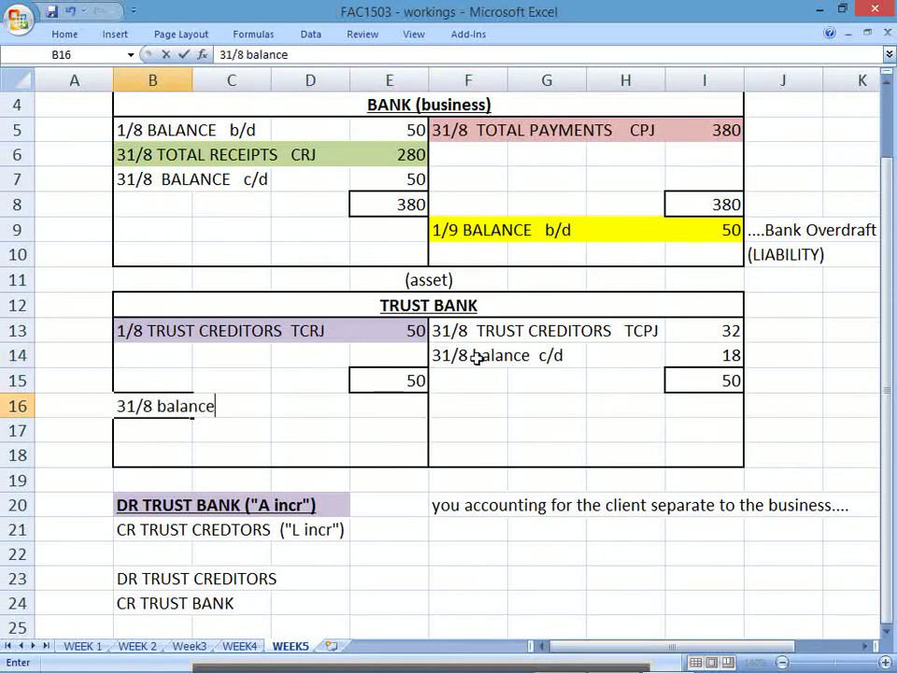
type("   b/d")
key("Return")
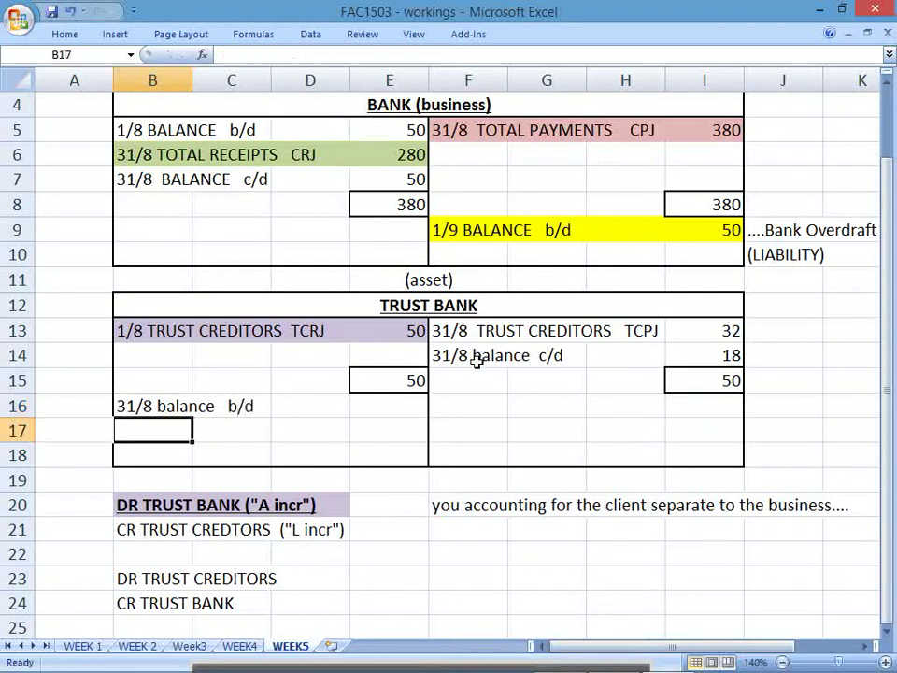
Step: Enter 18 in cell E16 as the brought-down balance and review the TRUST BANK account and its b/d row
left_click(400, 410)
type("18")
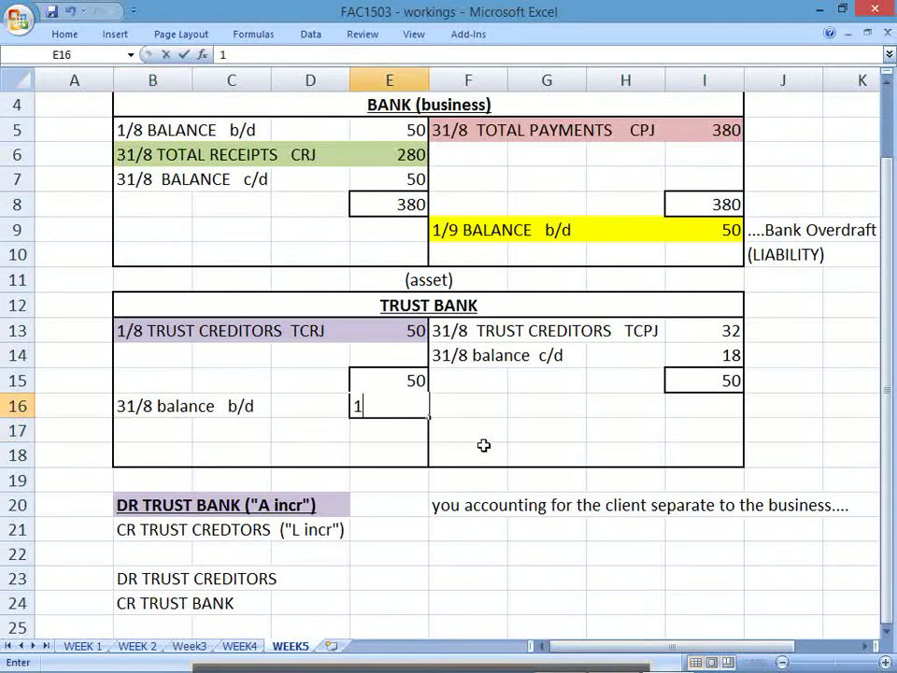
key("Return")
left_click_drag(387, 305, 384, 455)
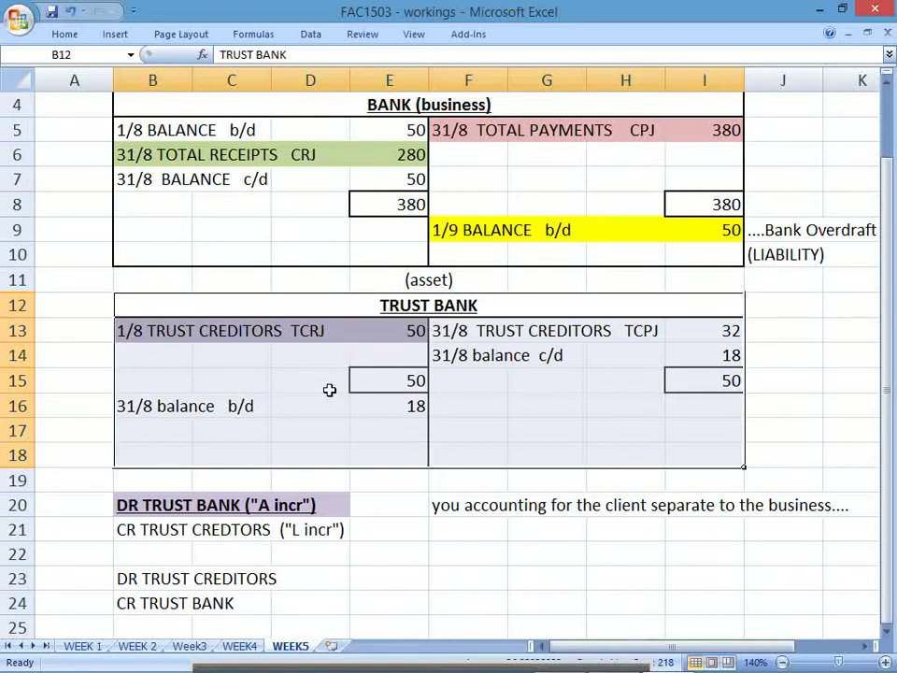
left_click_drag(155, 408, 381, 403)
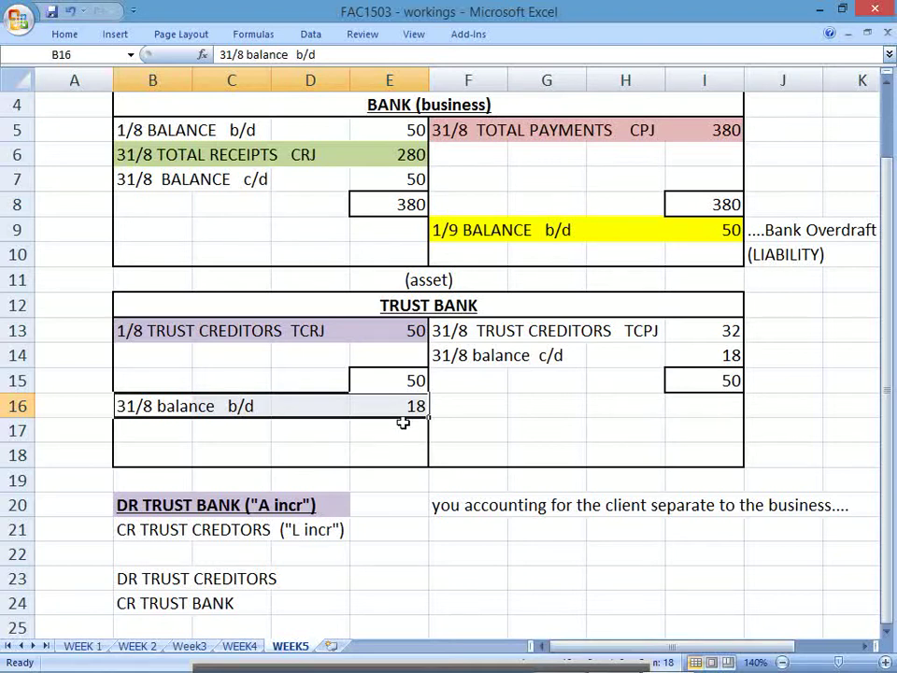
left_click(727, 491)
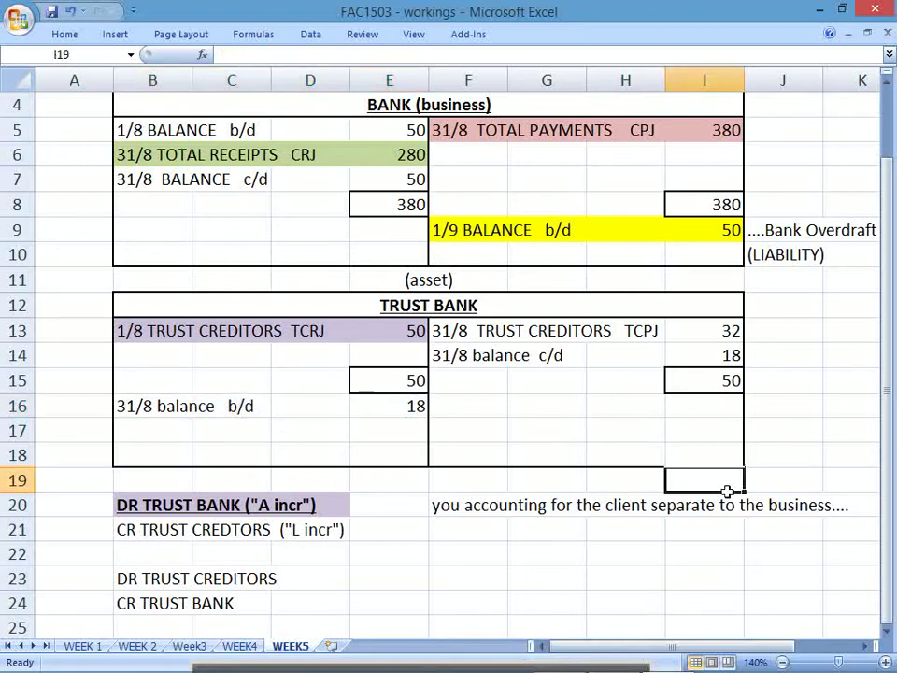
Step: Switch to the tutorial letter PDF in Acrobat Reader and draw brackets beside the debit and credit details of the Business bank account on page 89
key("alt+Tab")
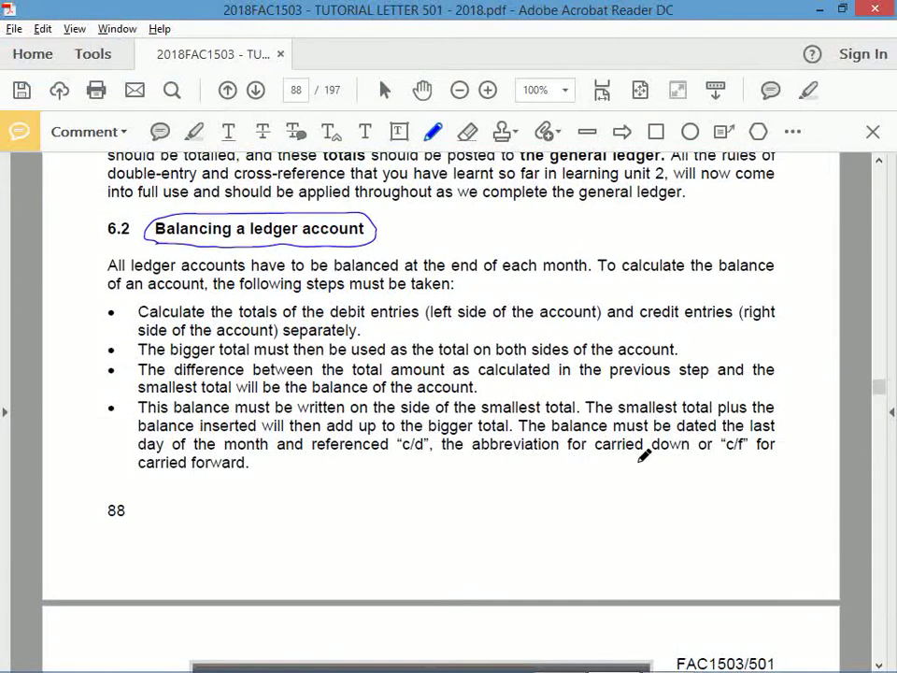
left_click(881, 622)
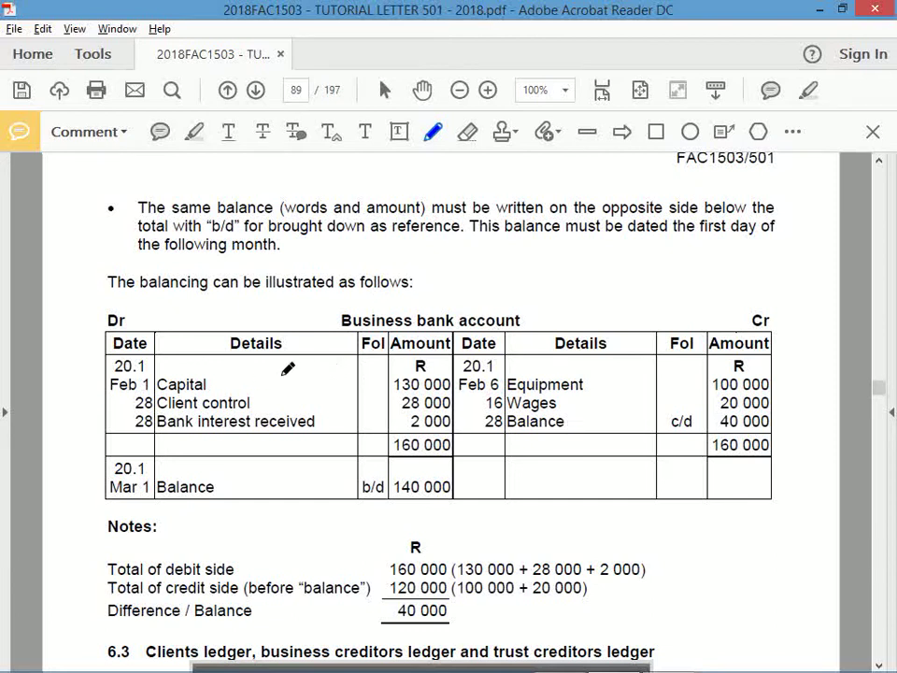
mouse_move(285, 366)
left_mouse_down()
mouse_move(300, 366)
mouse_move(333, 415)
mouse_move(324, 437)
left_mouse_up()
mouse_move(584, 367)
left_mouse_down()
mouse_move(609, 413)
mouse_move(604, 451)
left_mouse_up()
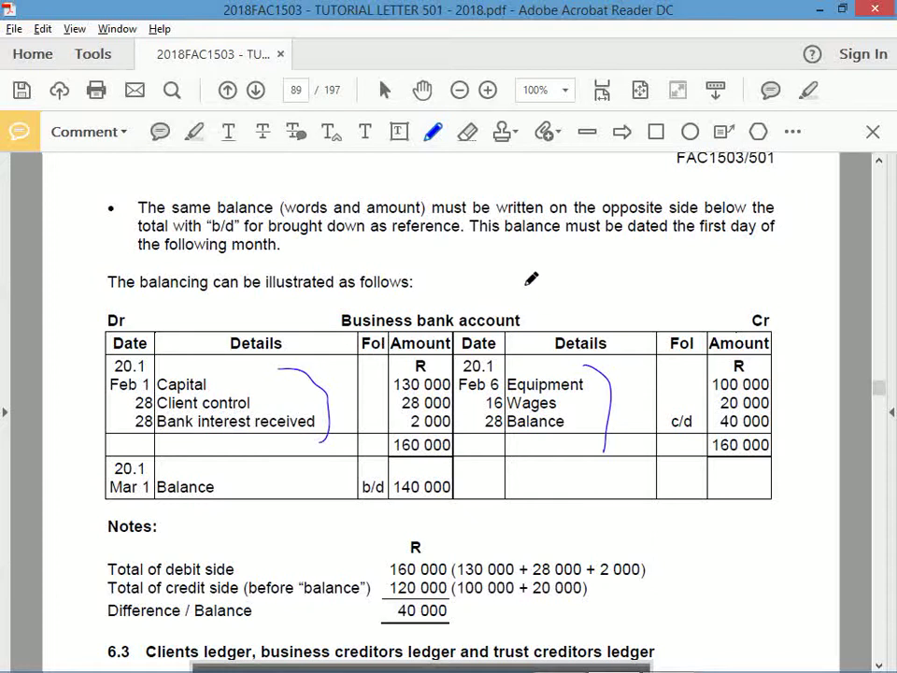
Step: Handwrite an underlined GJ above the Business bank account, TR and CRJ beside the debit bracket, and CPJ beside the credit bracket
mouse_move(537, 248)
left_mouse_down()
mouse_move(523, 273)
mouse_move(547, 282)
mouse_move(593, 248)
mouse_move(563, 282)
mouse_move(566, 297)
left_mouse_up()
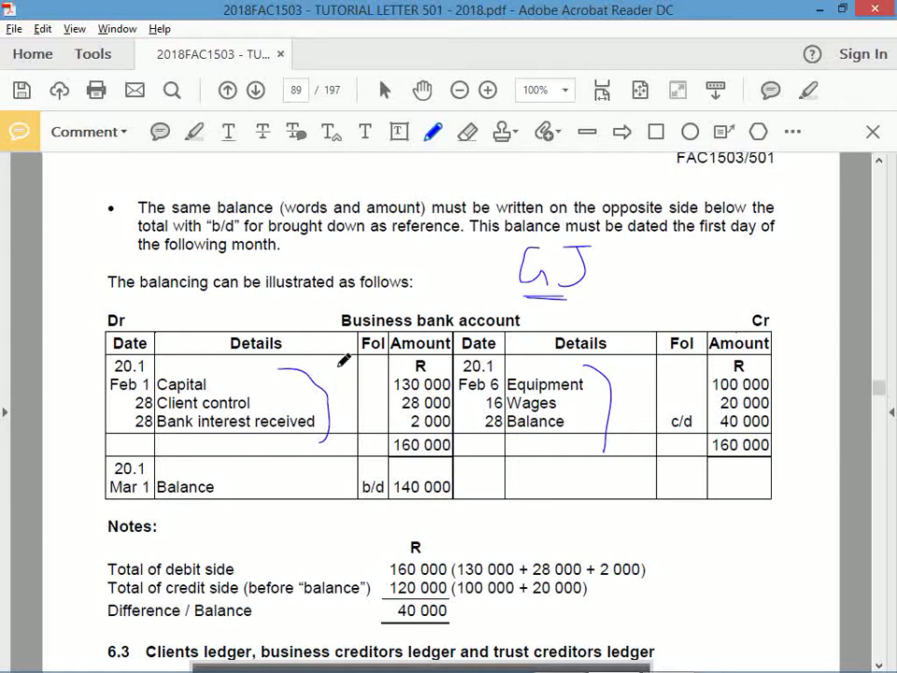
left_click_drag(324, 367, 342, 363)
mouse_move(337, 365)
left_mouse_down()
mouse_move(338, 387)
mouse_move(344, 365)
mouse_move(363, 385)
left_mouse_up()
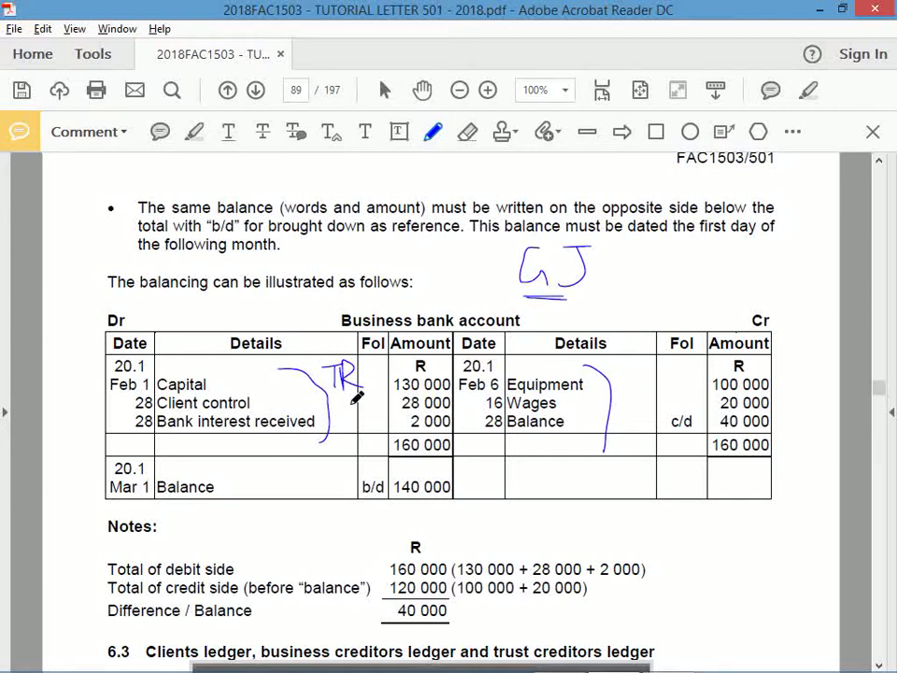
left_click_drag(350, 408, 364, 409)
mouse_move(629, 370)
left_mouse_down()
mouse_move(618, 377)
mouse_move(661, 377)
left_mouse_up()
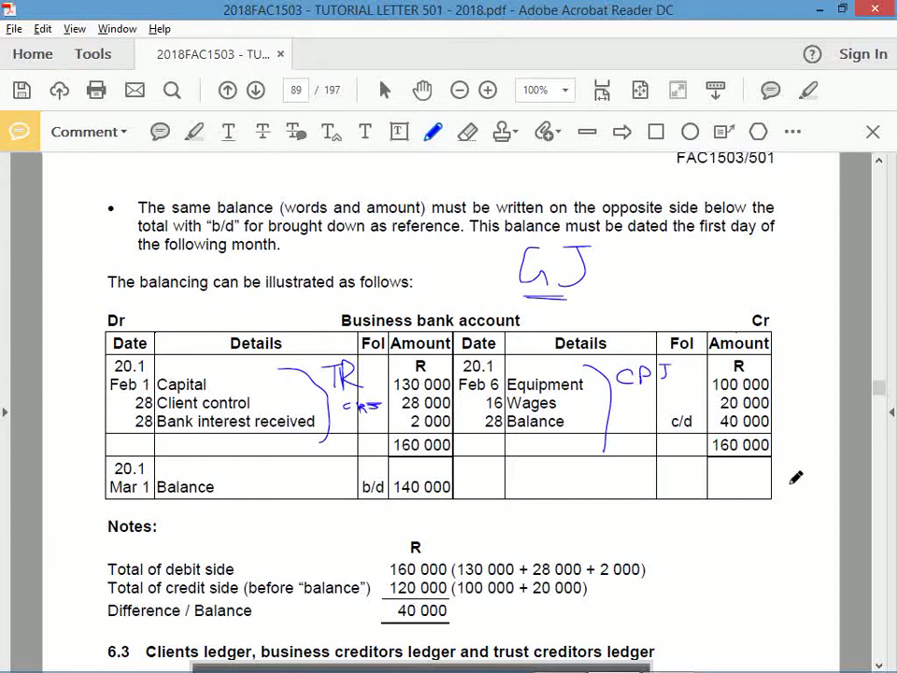
Step: Draw a freehand outline around "Clients ledger," in the section 6.3 heading
left_click(878, 666)
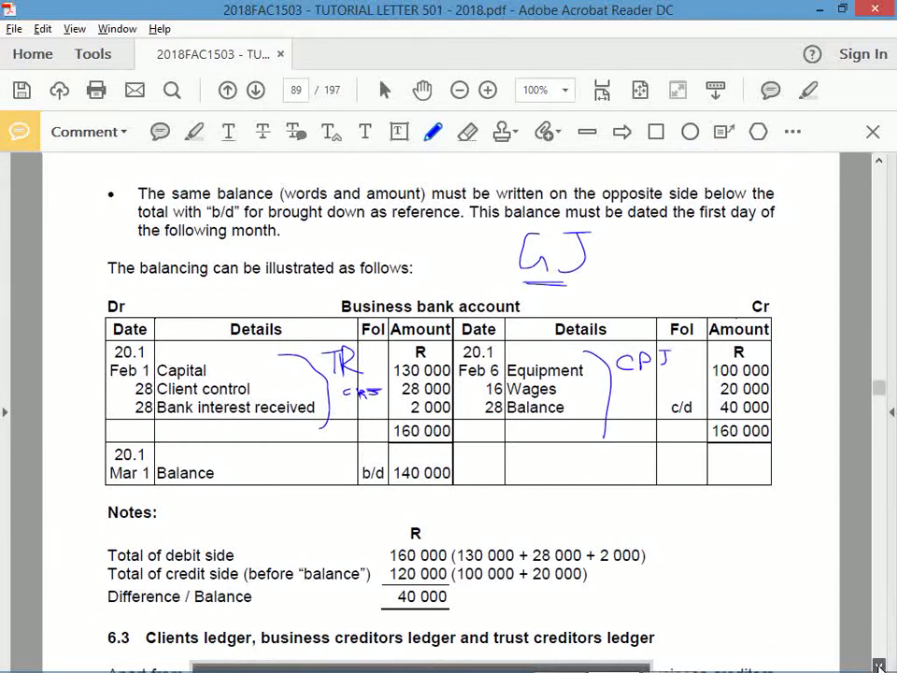
left_click_drag(878, 665, 879, 666)
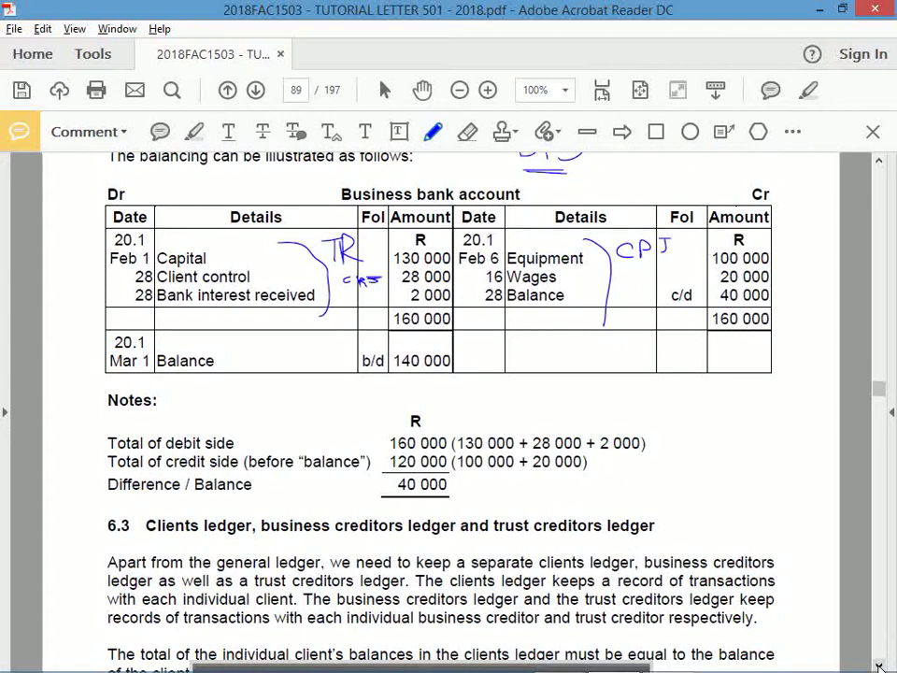
scroll(674, 503, "down", 8)
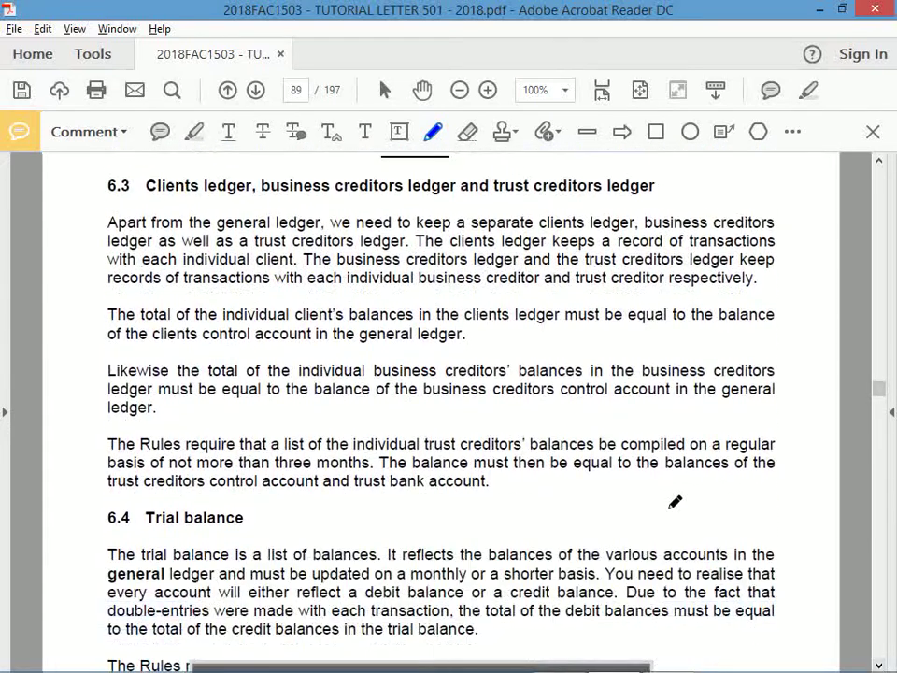
mouse_move(143, 202)
left_mouse_down()
mouse_move(266, 200)
mouse_move(216, 173)
mouse_move(145, 173)
mouse_move(140, 197)
left_mouse_up()
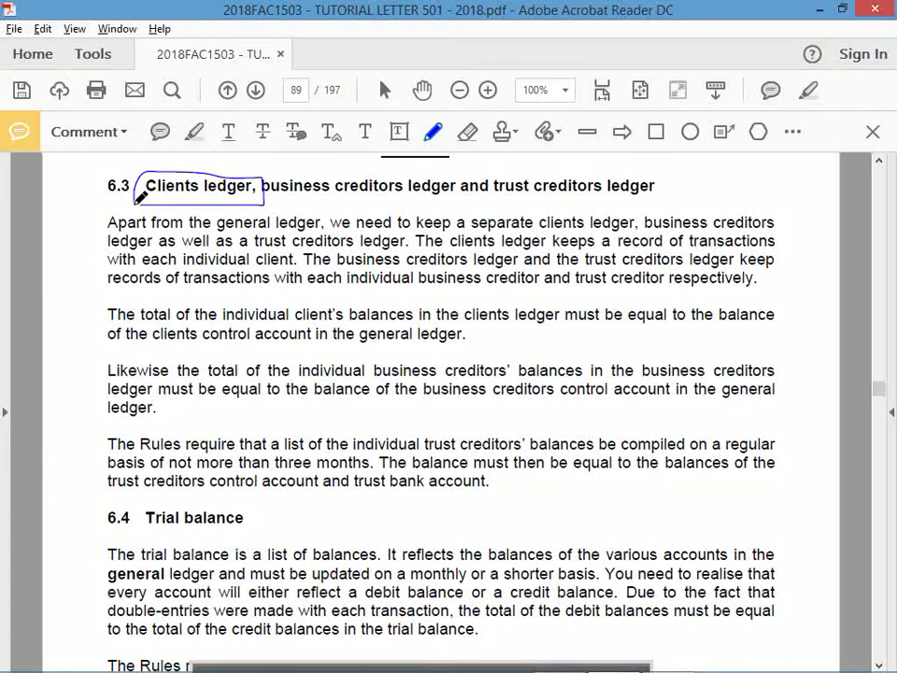
Step: Switch to the Excel workings and enter CLIENT LEDGER in cell B28 of the WEEK5 sheet as a bold, underlined heading
key("alt+Tab")
left_click(152, 623)
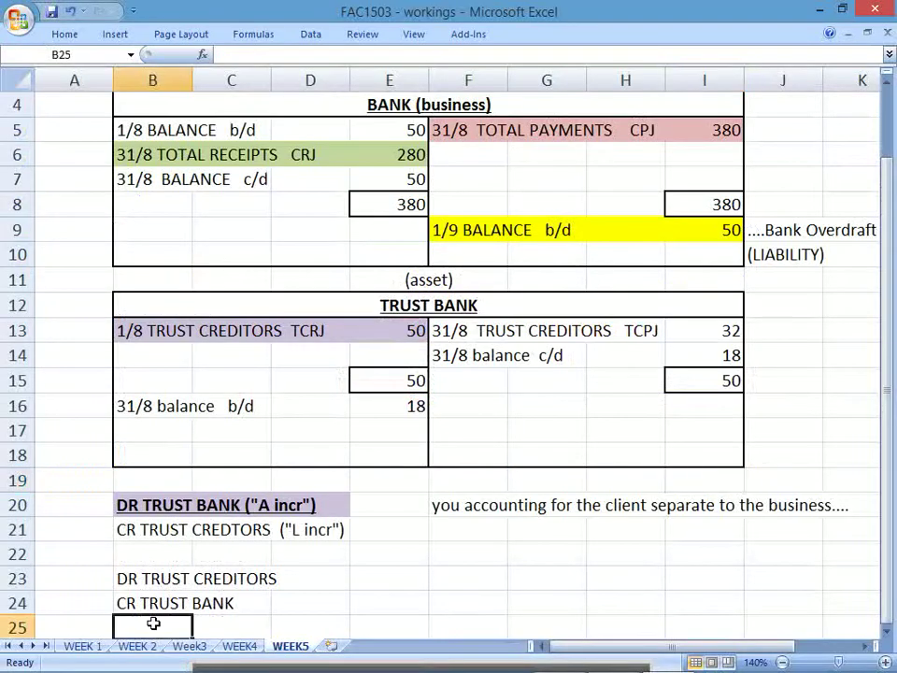
key("Down")
key("Down")
key("Down")
key("Down")
key("Down")
key("Down")
key("Down")
key("Down")
key("Down")
key("Down")
key("Down")
key("Down")
key("Down")
key("Down")
key("Up")
key("Up")
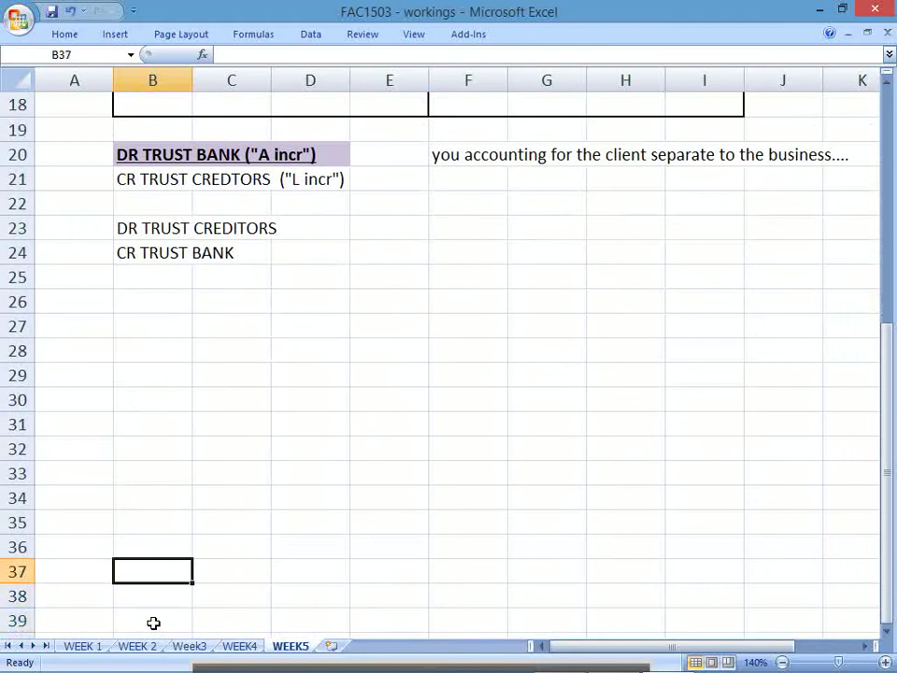
key("Up")
key("Up")
key("Up")
key("Up")
key("Up")
key("Up")
key("Up")
key("Up")
key("Up")
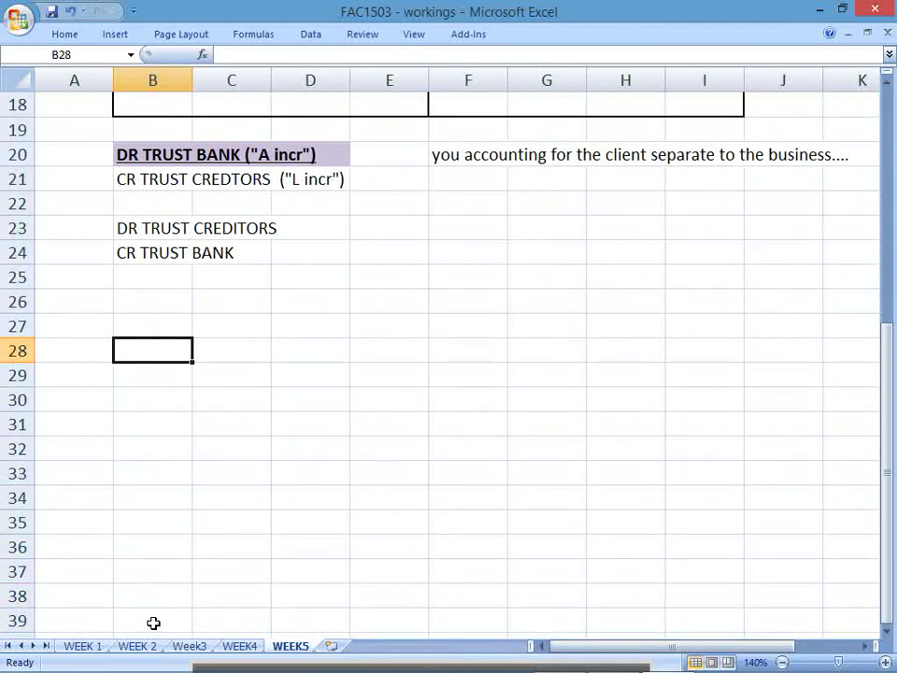
type("CLIENT LEF")
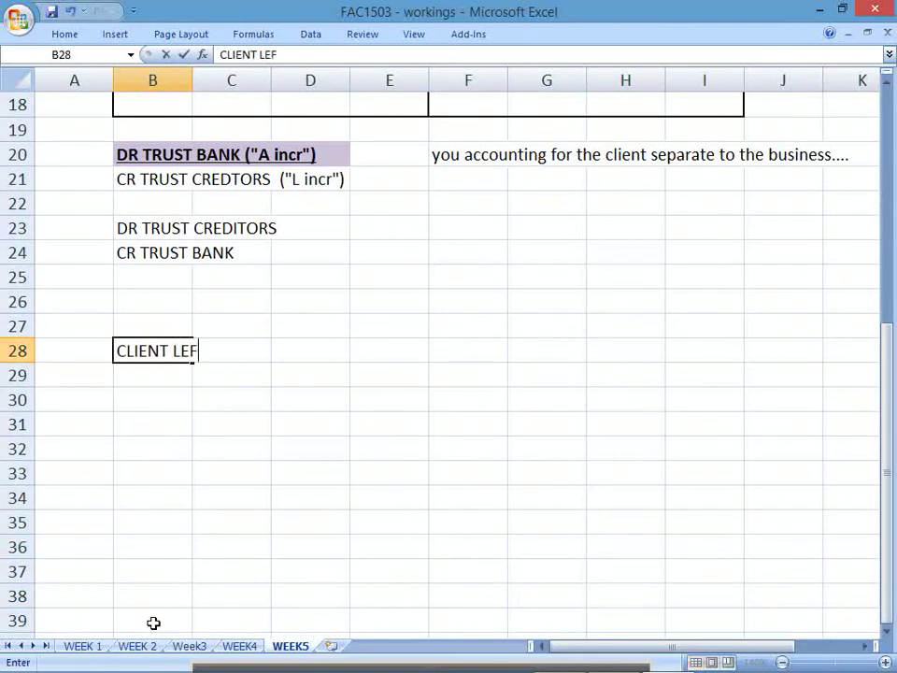
key("BackSpace")
type("DGER")
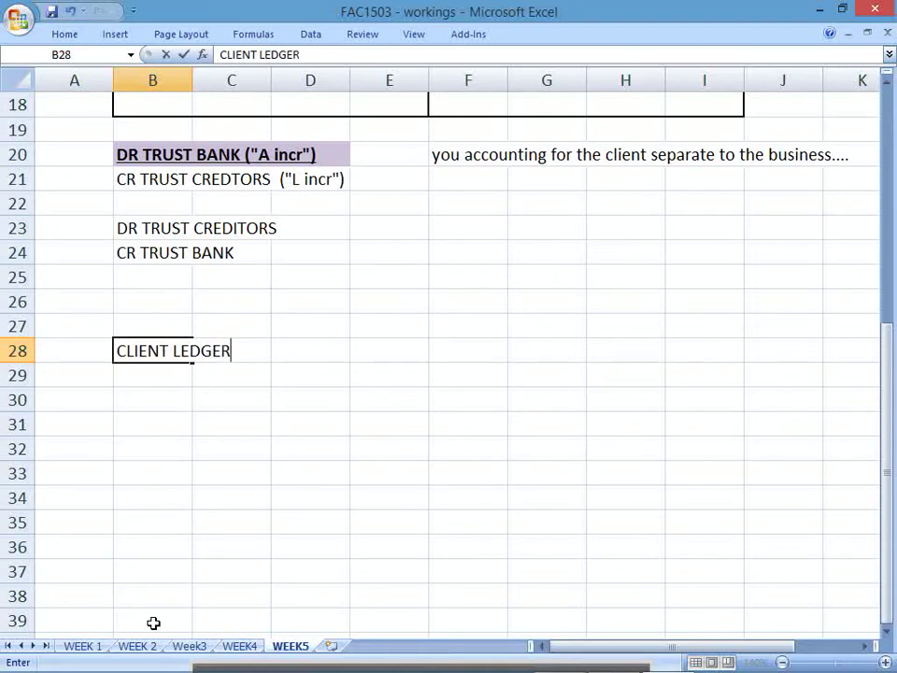
key("Return")
key("Up")
key("ctrl+u")
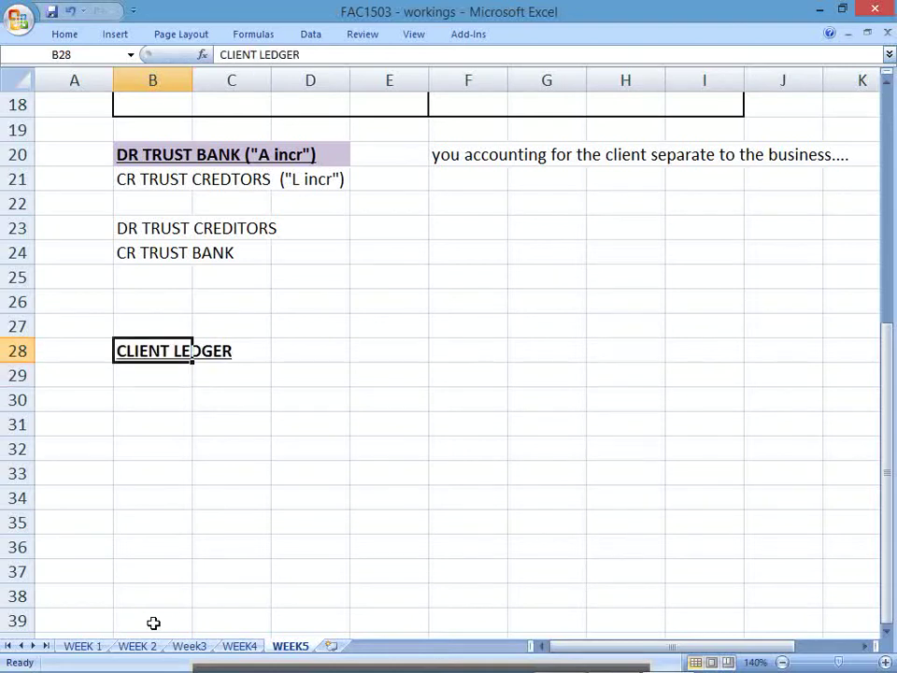
key("Return")
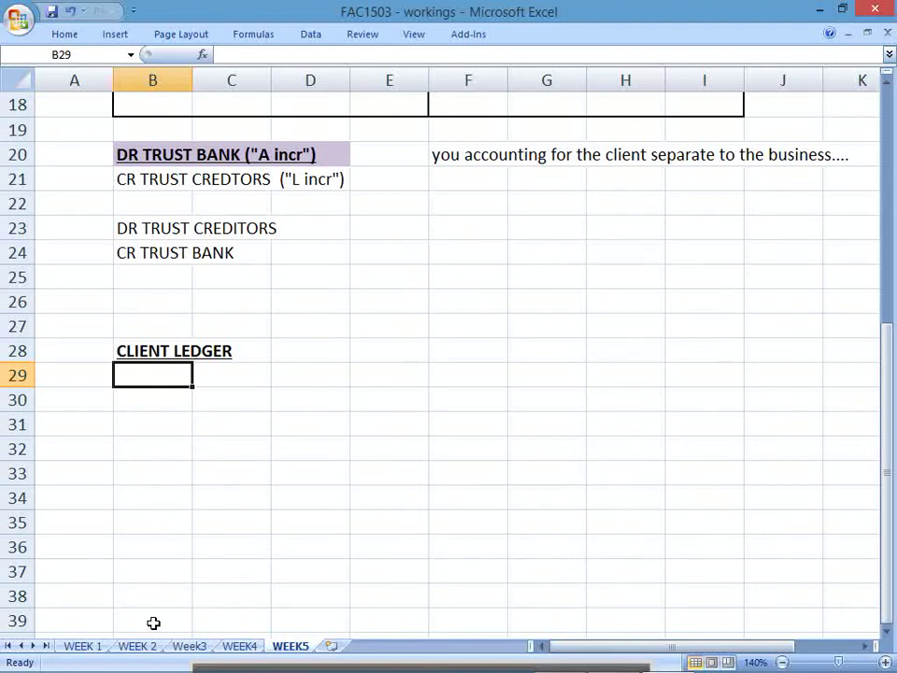
Step: Enter the note "T-account for all the separate clients....." in cell B29 and select the cells it spans
type("T-account")
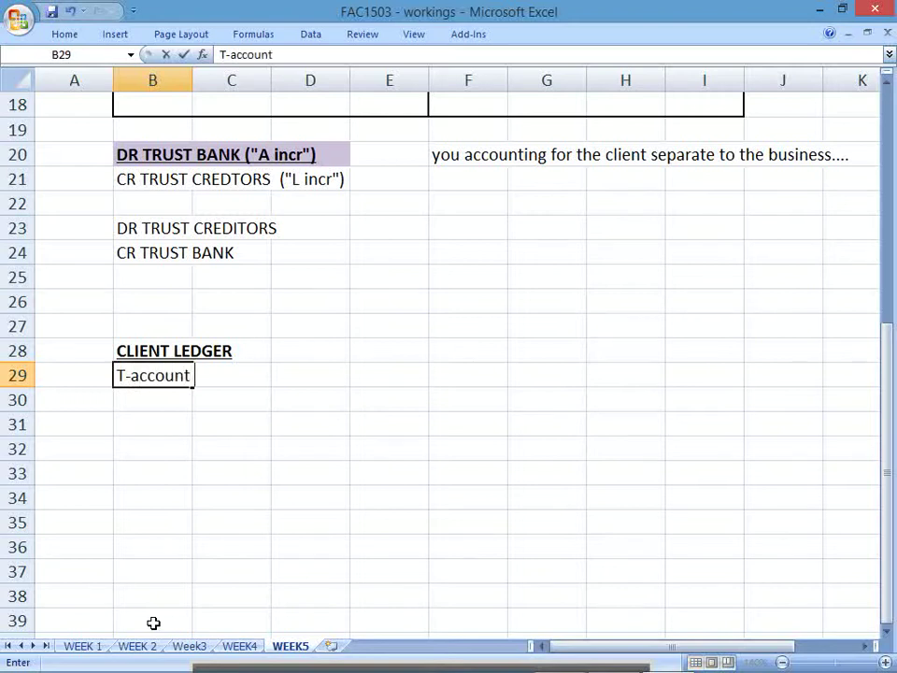
type(" for all the")
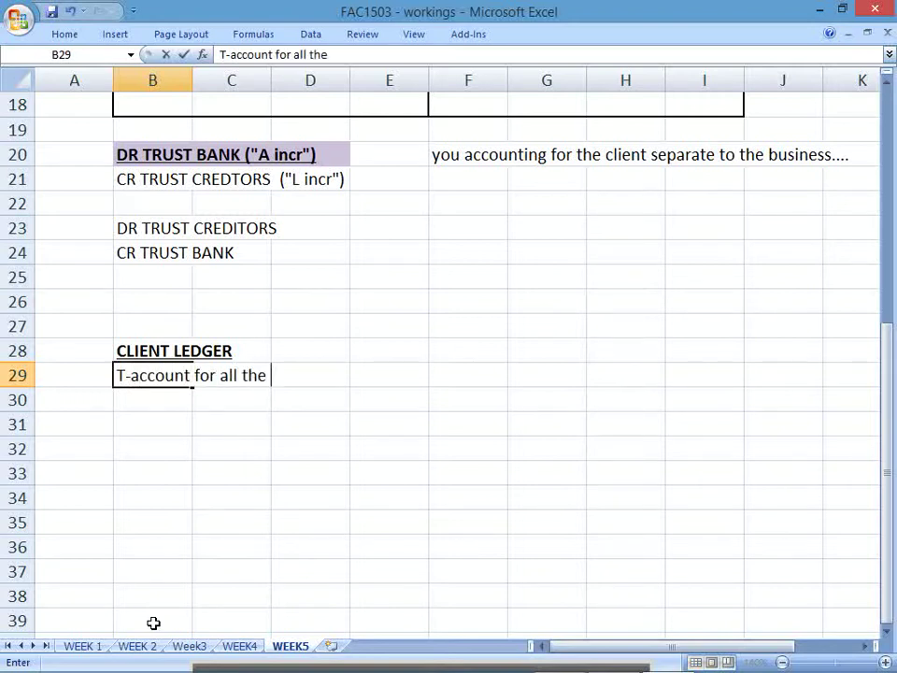
type(" separate c")
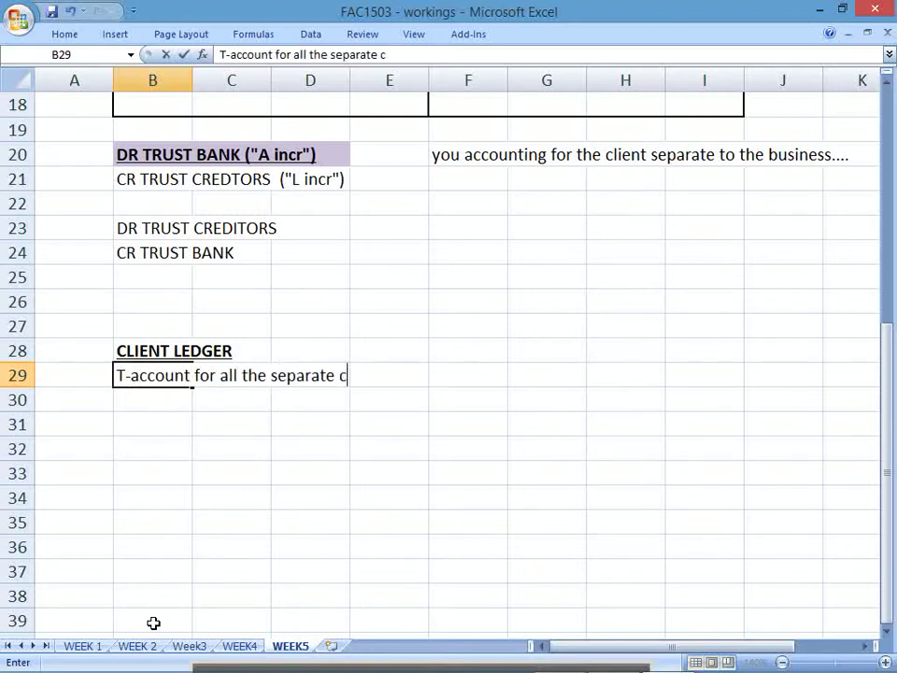
type("lients.....")
key("Return")
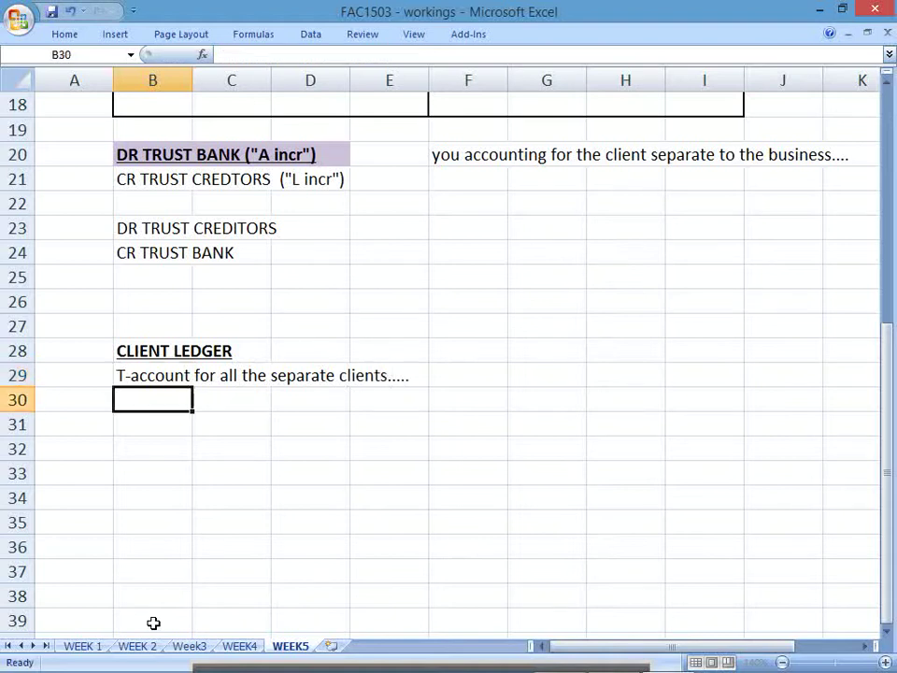
key("Up")
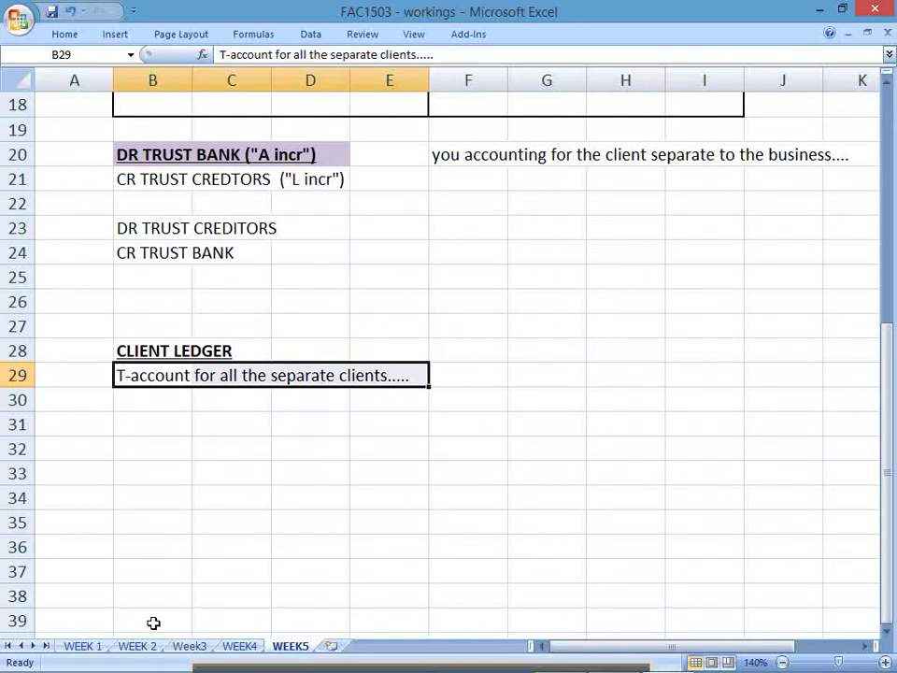
Step: Switch to the tutorial letter PDF and draw a freehand outline around the EXAMPLE 6.1 heading on page 90
key("alt+Tab")
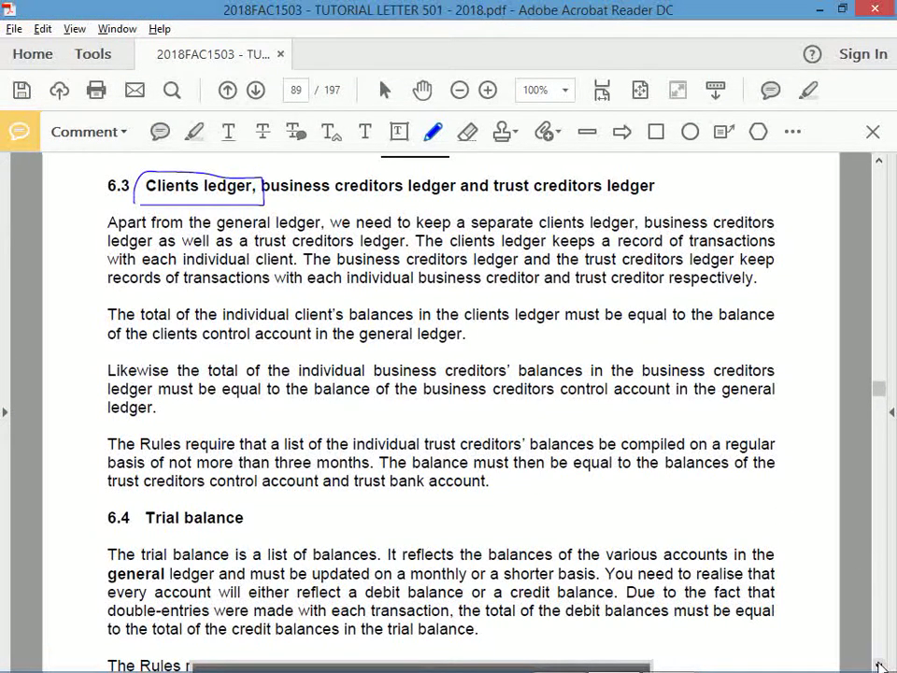
left_click(880, 665)
scroll(879, 665, "down", 10)
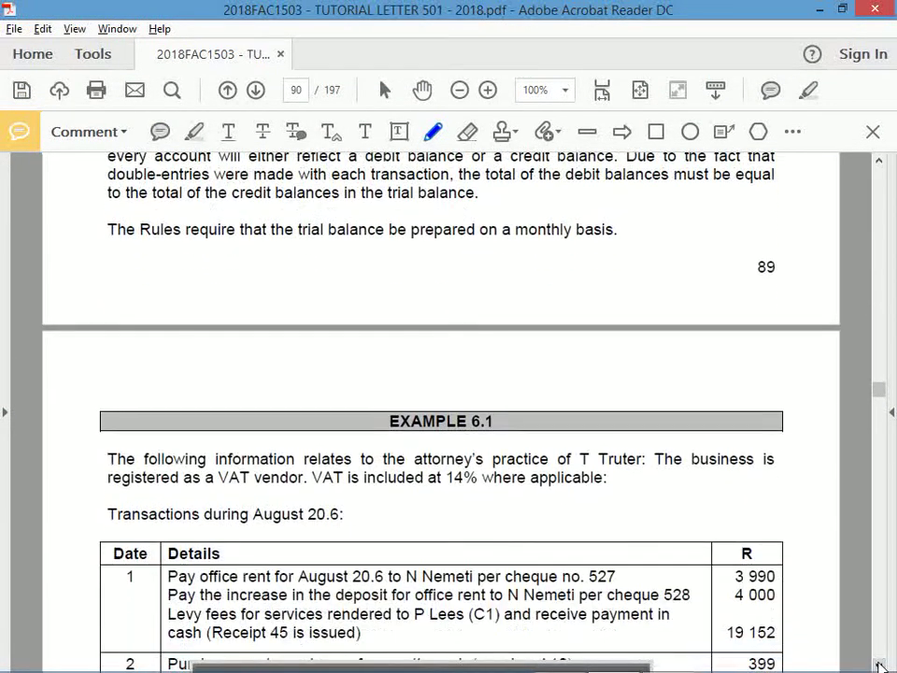
scroll(879, 666, "down", 4)
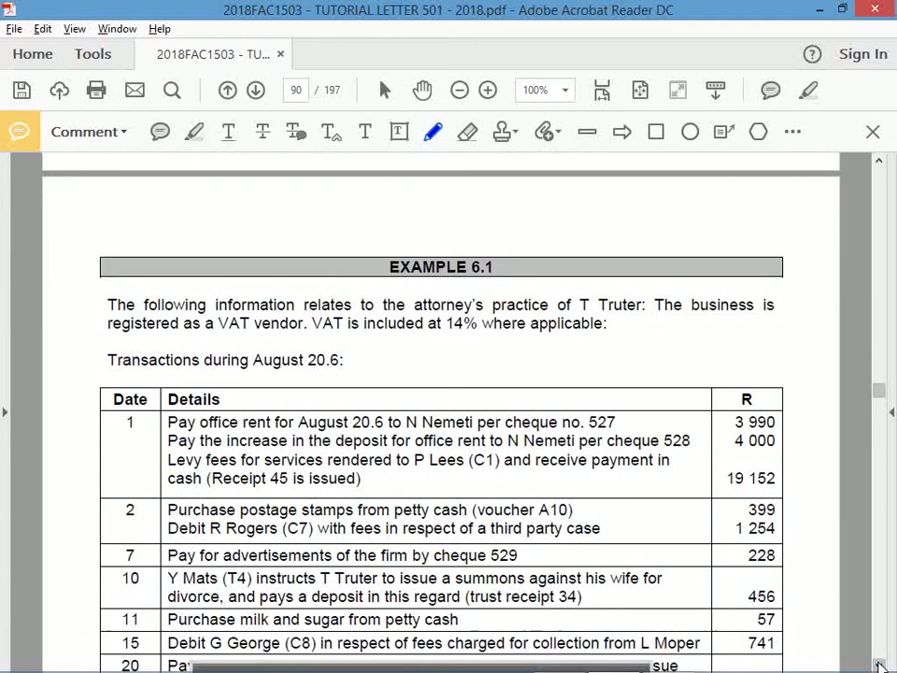
scroll(879, 665, "down", 2)
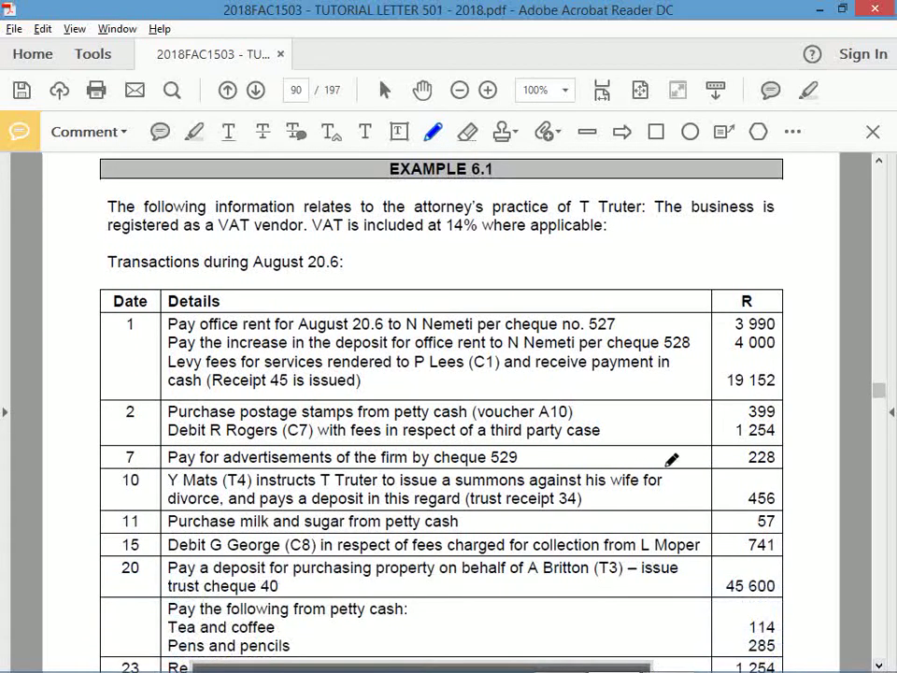
mouse_move(493, 160)
left_mouse_down()
mouse_move(420, 161)
mouse_move(381, 176)
mouse_move(496, 183)
mouse_move(497, 157)
left_mouse_up()
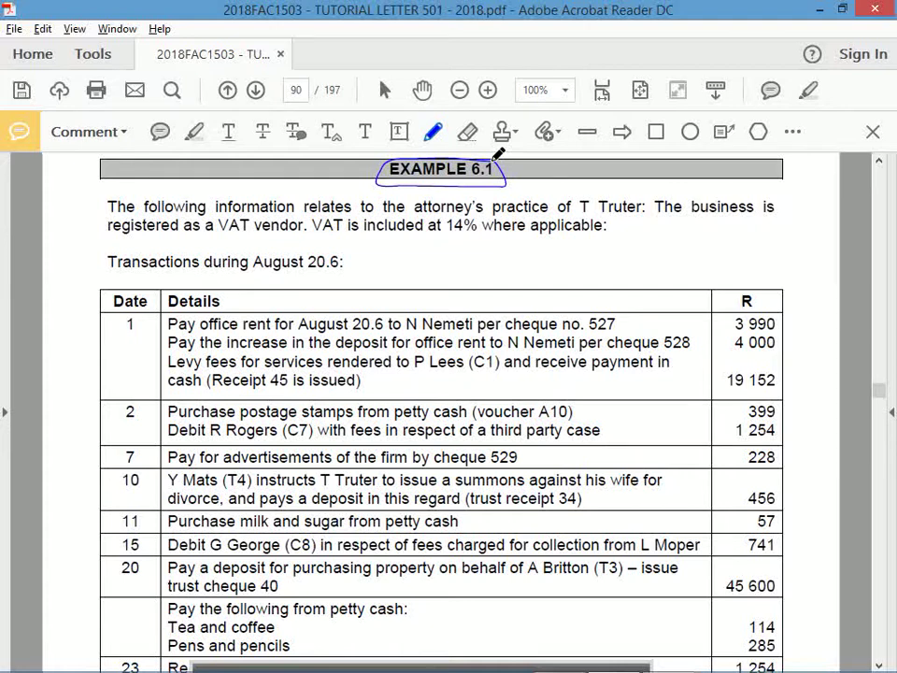
Step: Switch to the Excel workings and enter EXAMPLE 6,1 in cell B32 as a bold, underlined heading
key("alt+Tab")
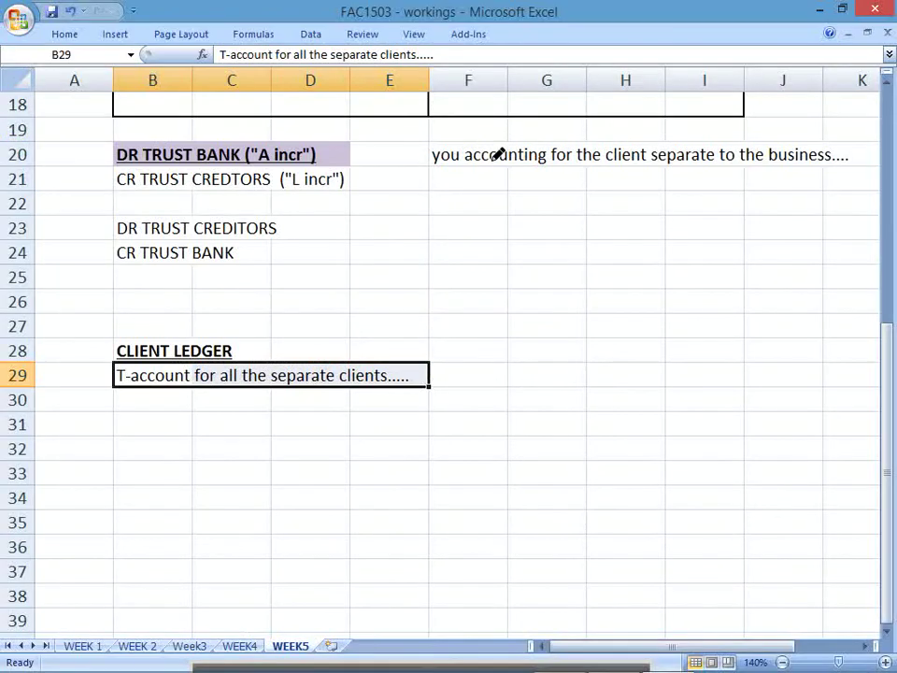
key("Down")
key("Down")
key("Down")
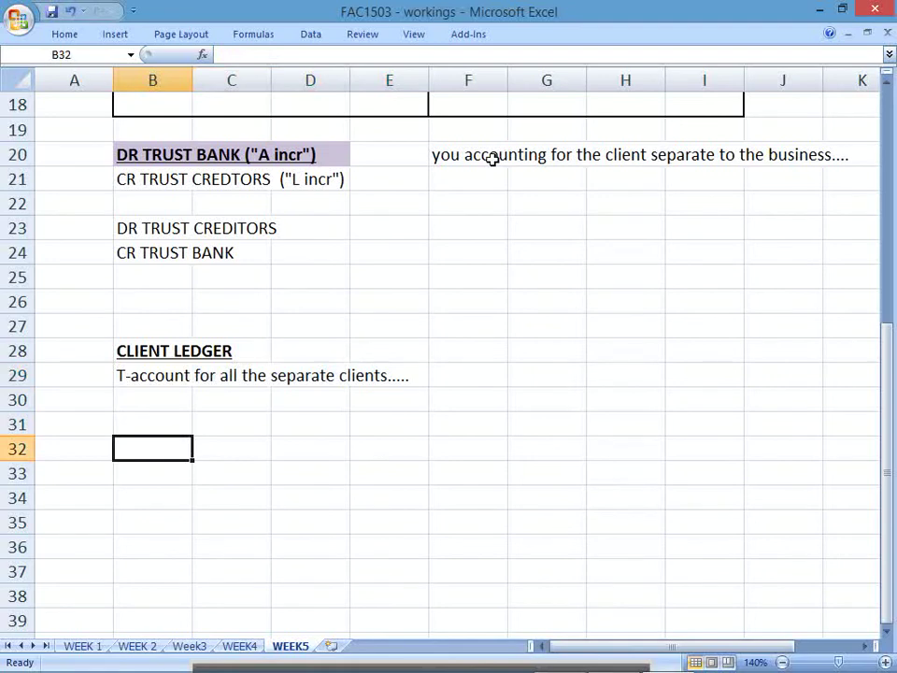
type("A")
key("alt+Tab")
key("alt+Tab")
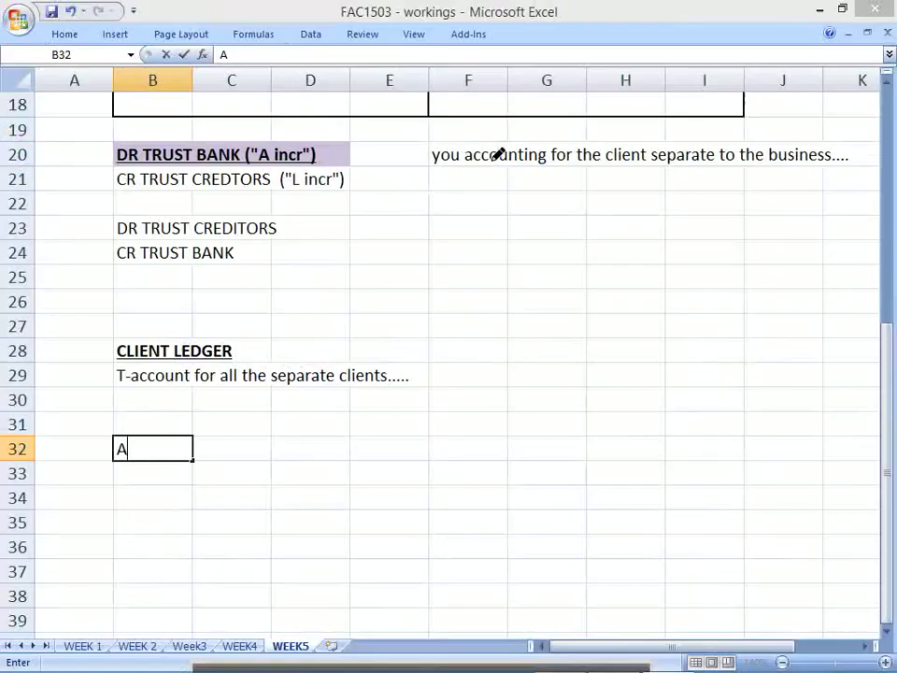
key("alt+Tab")
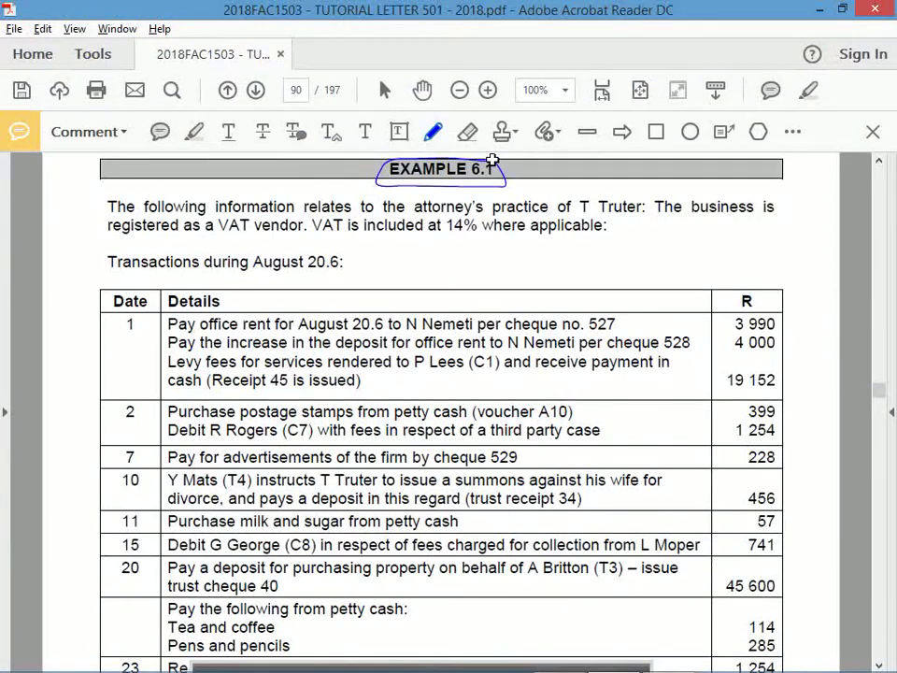
key("alt+Tab")
key("BackSpace")
type("EXAMPLE")
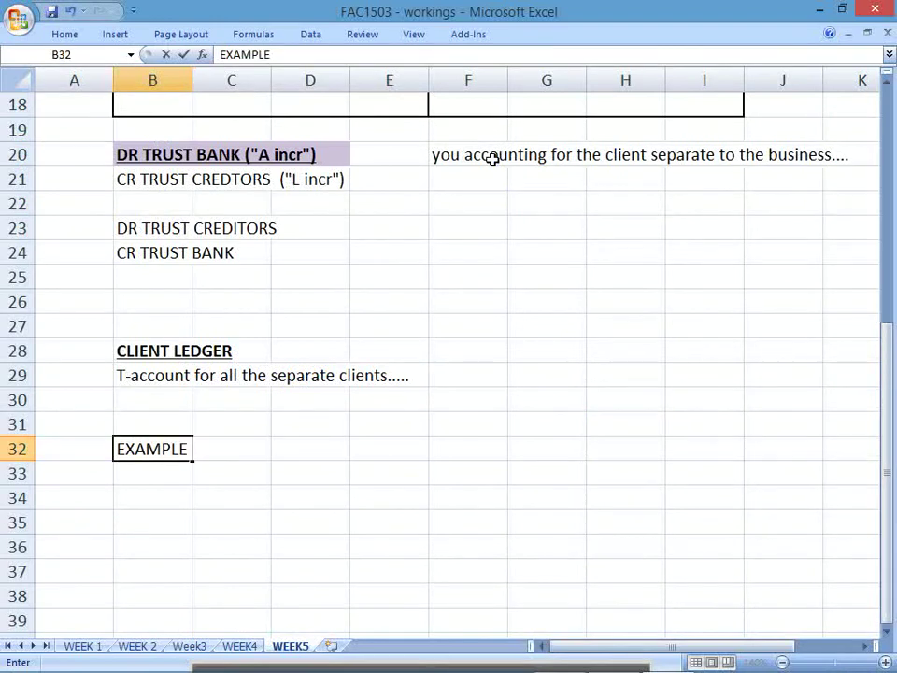
type(" 6,1")
key("Return")
key("Up")
key("ctrl+b")
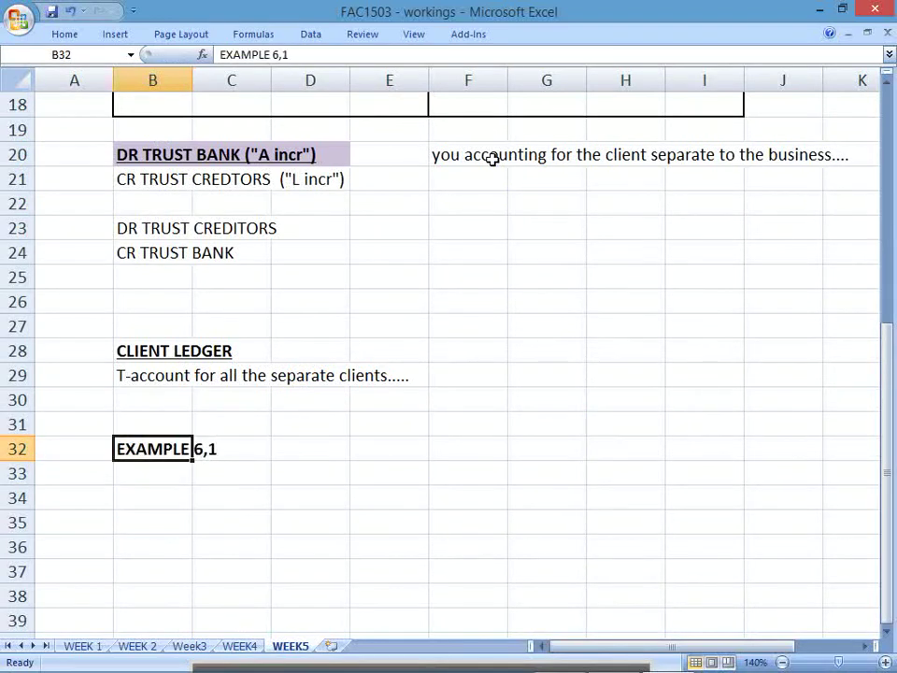
key("ctrl+u")
Step: Enter the label "Workings:" in cell B33, directly below the example heading
key("Down")
key("Down")
key("Left")
key("Right")
key("Up")
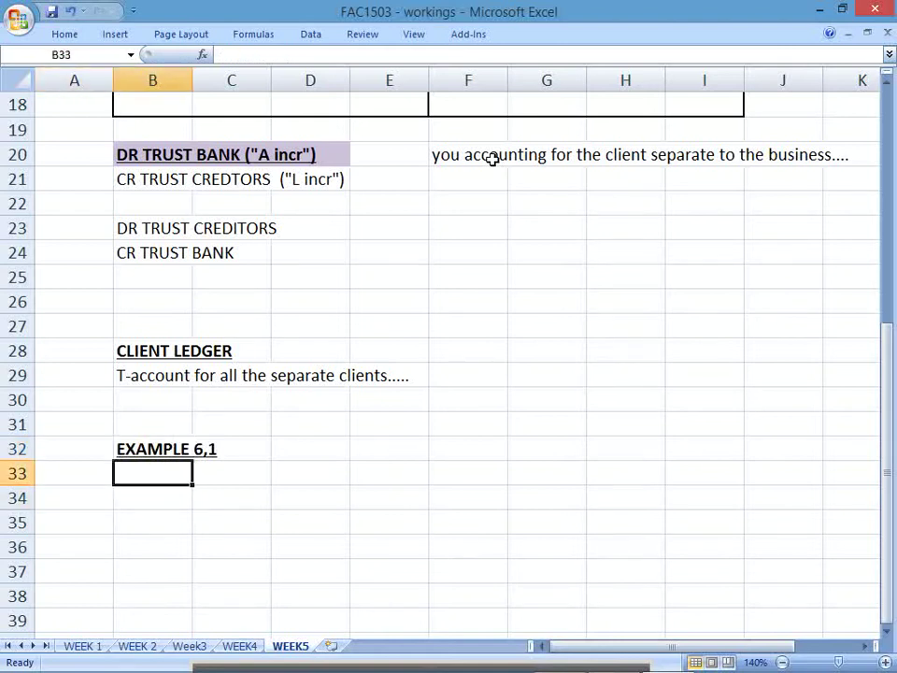
type("Workings:")
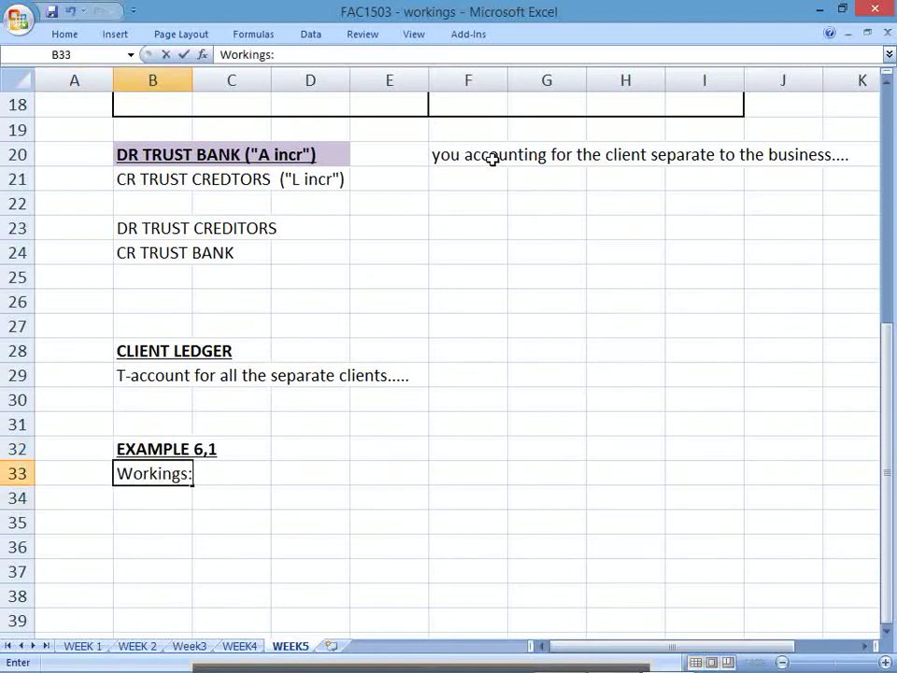
key("Return")
Step: Switch to the tutorial letter PDF and circle date 1, underline "VAT vendor" and circle 14% in Example 6.1
key("alt+Tab")
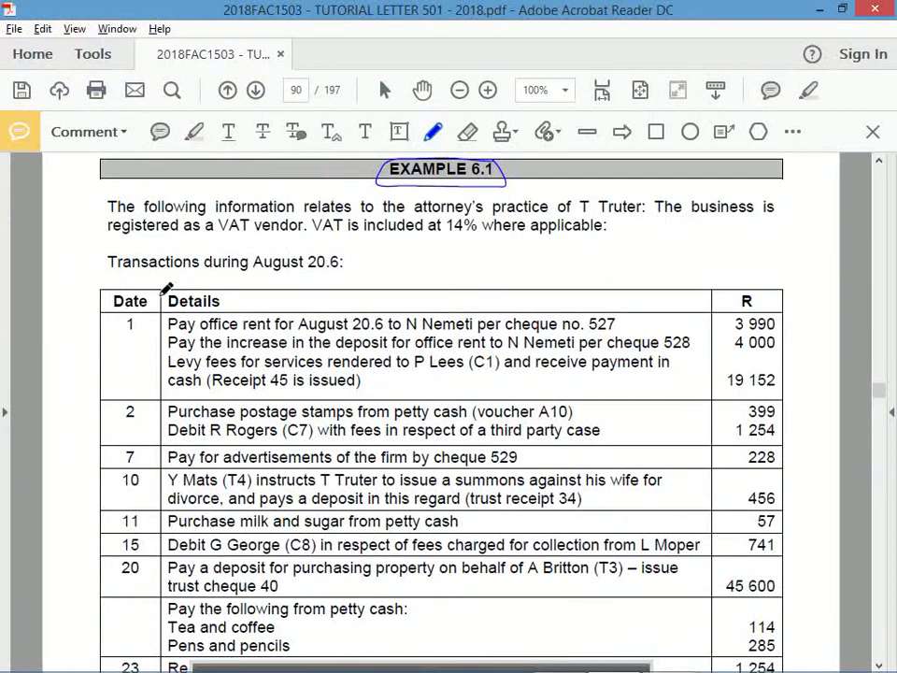
mouse_move(139, 315)
left_mouse_down()
mouse_move(116, 329)
mouse_move(143, 312)
left_mouse_up()
left_click_drag(223, 234, 300, 228)
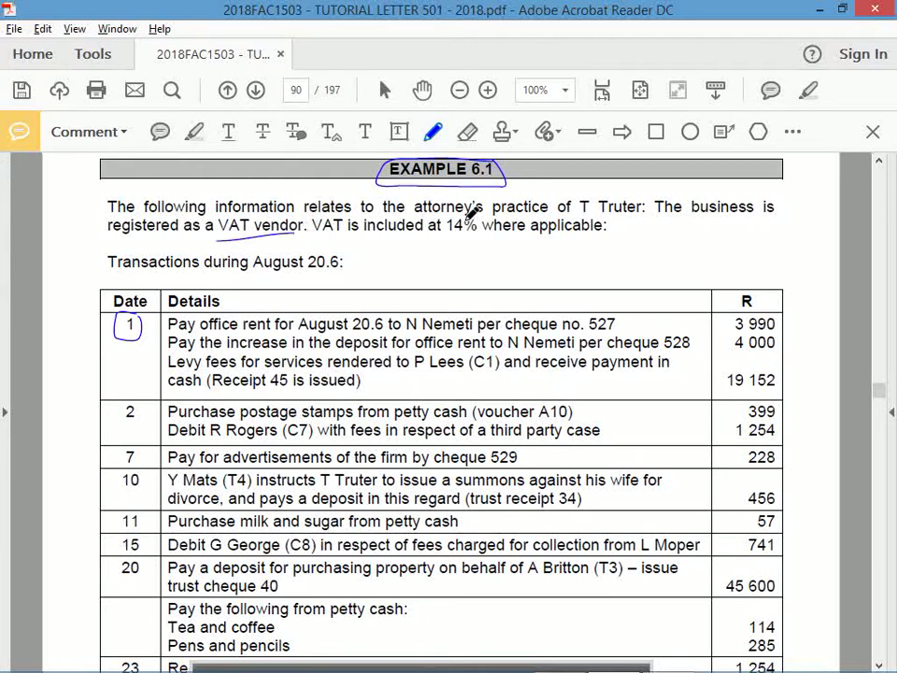
left_click_drag(471, 216, 477, 220)
Step: Switch to the Excel workings and enter the journal label BCPJ in cell B35
key("alt+Tab")
key("Return")
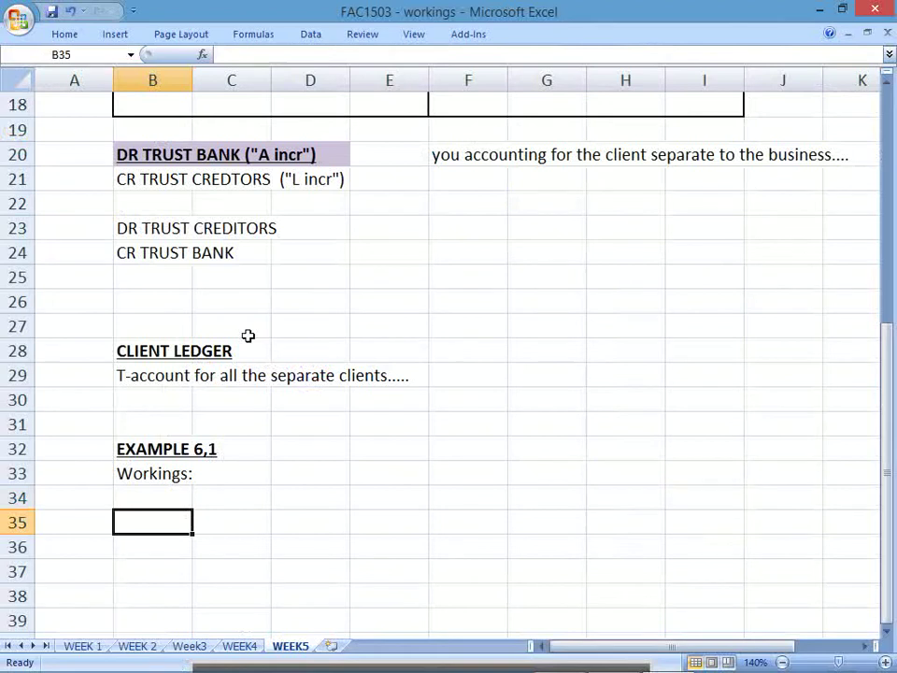
type("BCPJ")
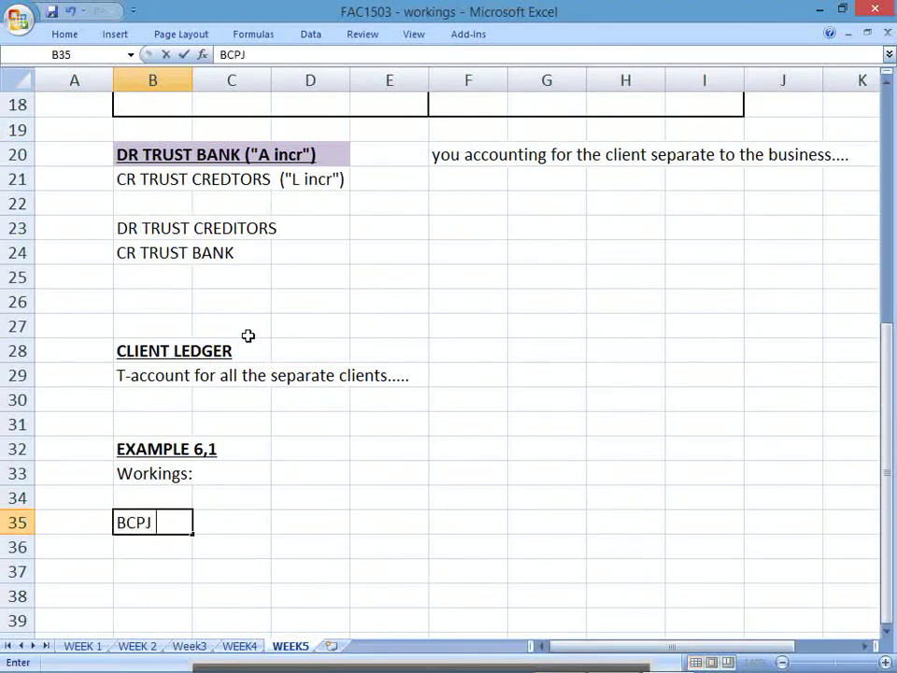
key("Return")
key("Up")
Step: Enter the debit entry "DR RENT EXP (E incr)" in cell C35 beside the BCPJ label
key("Right")
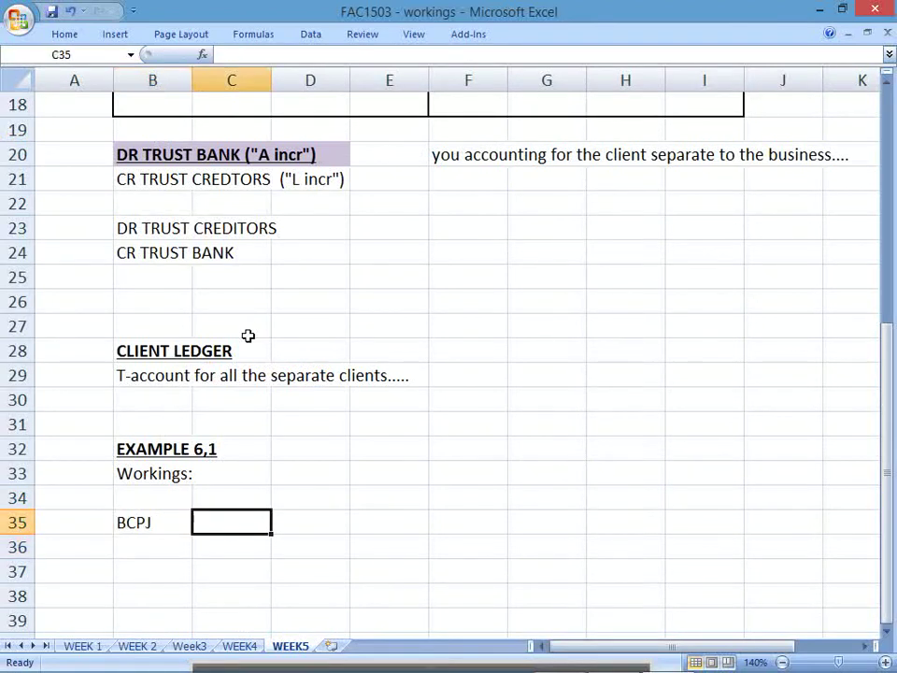
type("DR")
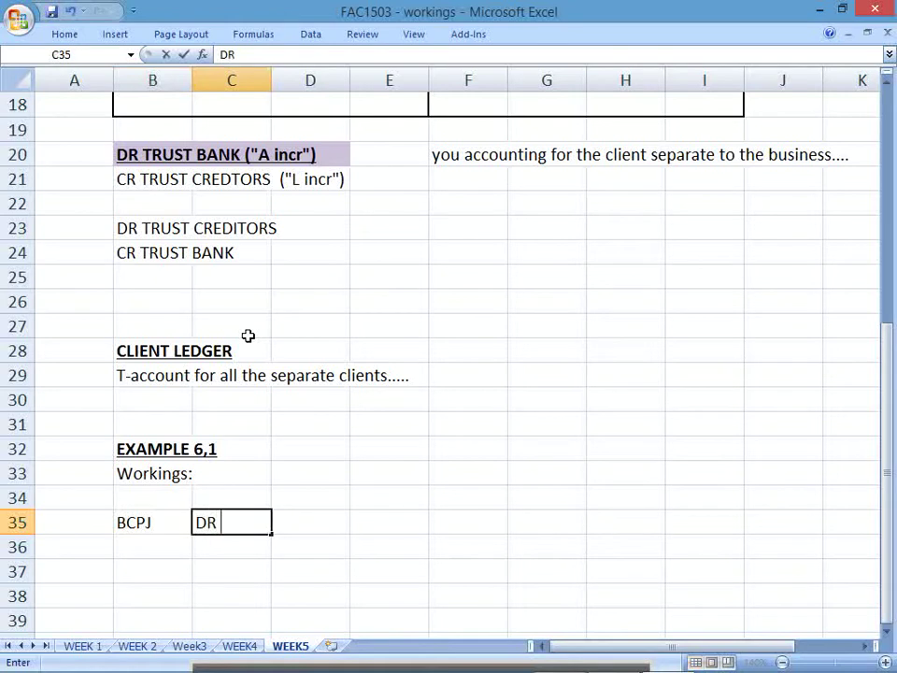
type(" RENT EXP")
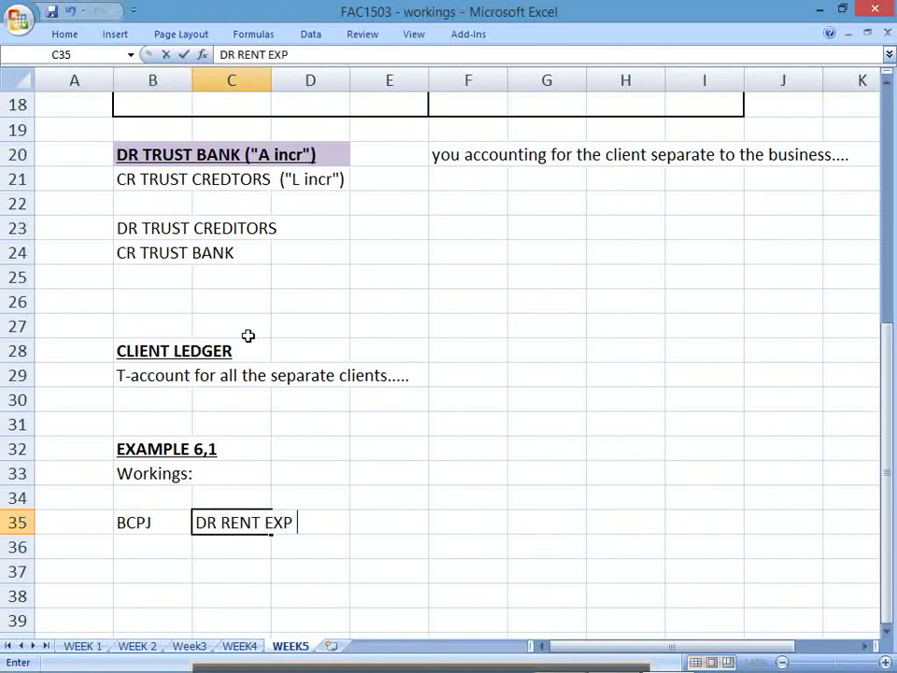
type(" (E incr)")
key("Return")
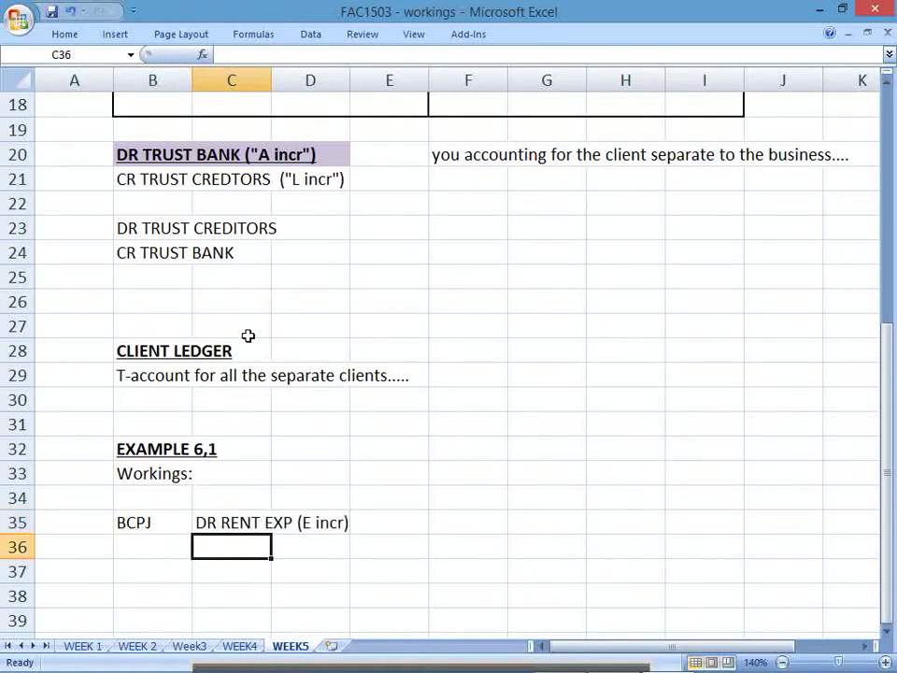
Step: Enter the credit entry "CR BANK (A decr)" in cell C36, below the rent expense debit
type("CR")
key("alt+Tab")
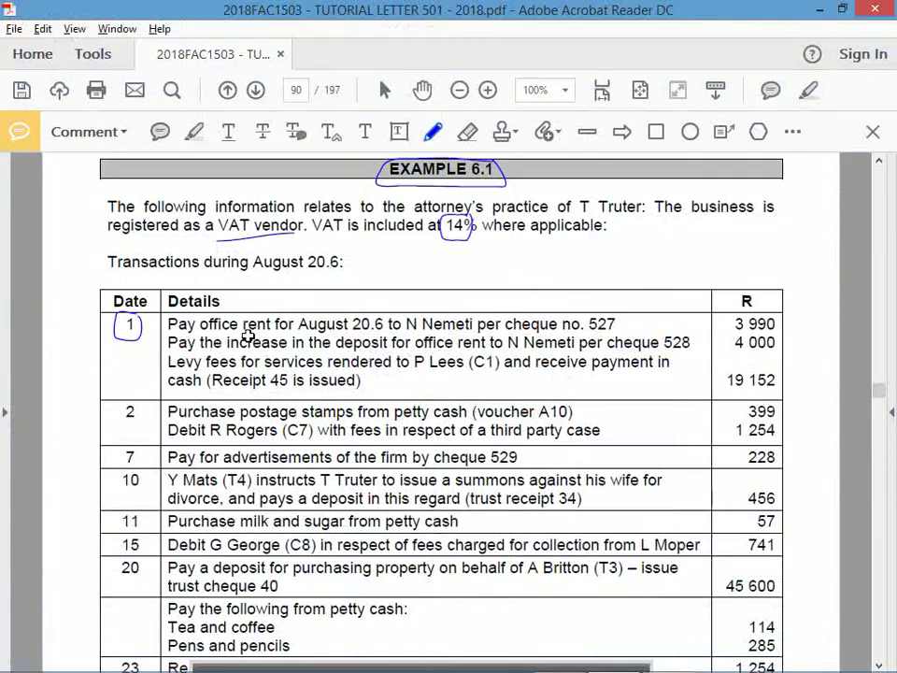
key("alt+Tab")
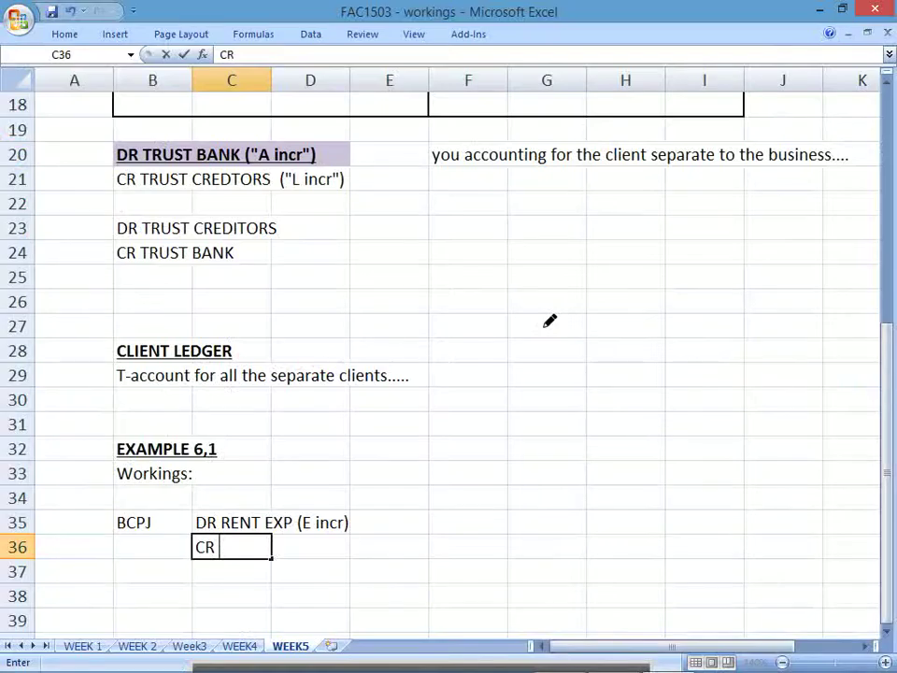
type("CHEQUE")
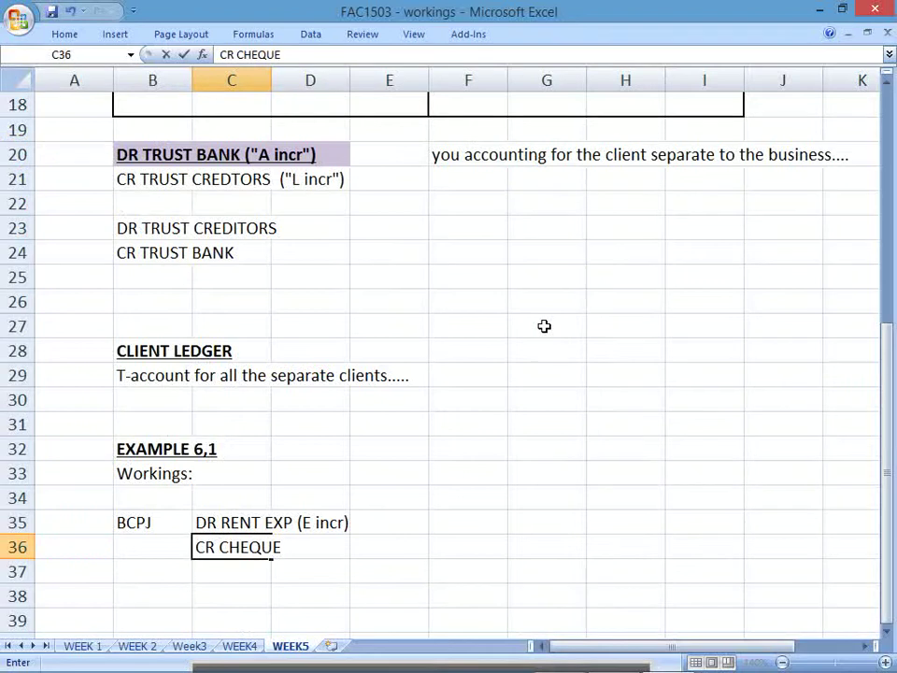
type(" (")
key("BackSpace")
key("BackSpace")
key("BackSpace")
key("BackSpace")
key("BackSpace")
key("BackSpace")
key("BackSpace")
type("BANK (A decr)")
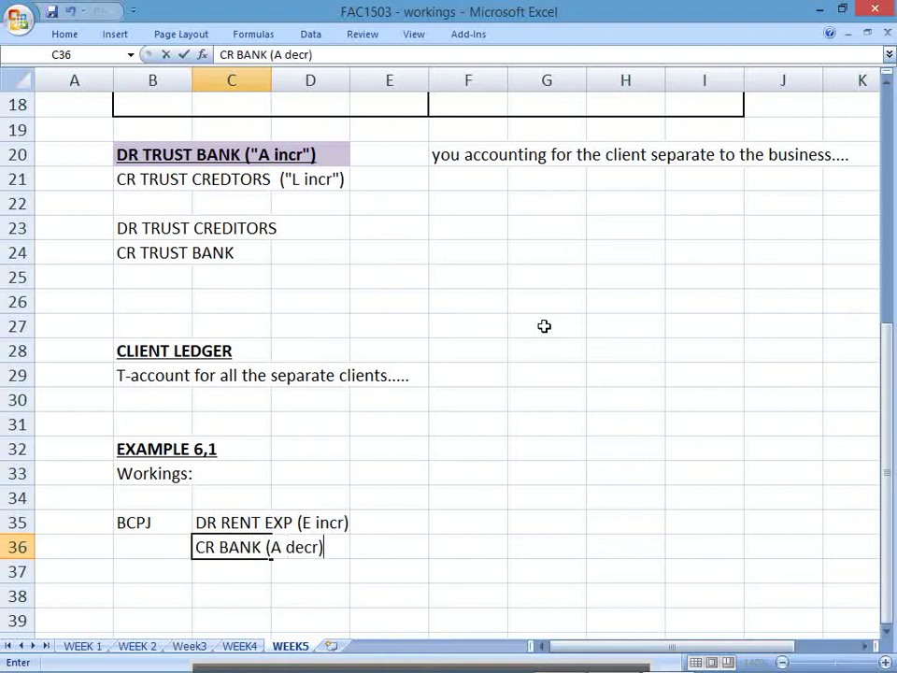
key("Return")
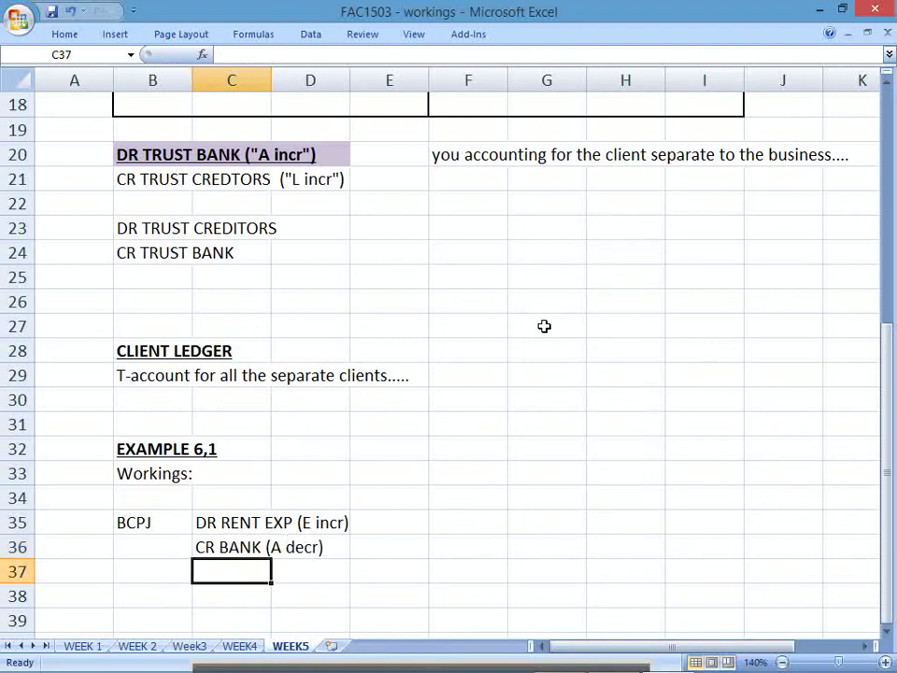
Step: Move the bank credit entry down to C37 and enter "DR INPUT VAT (A incr)" in cell C36
key("Up")
key("ctrl+c")
key("Down")
key("ctrl+v")
key("Up")
type("DR ")
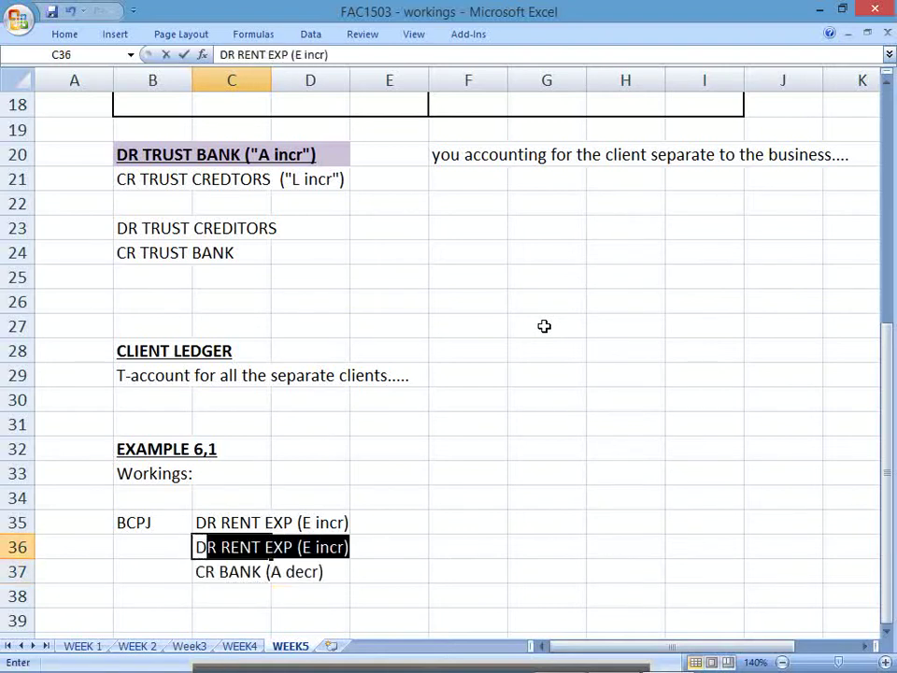
type("INVP")
key("BackSpace")
key("BackSpace")
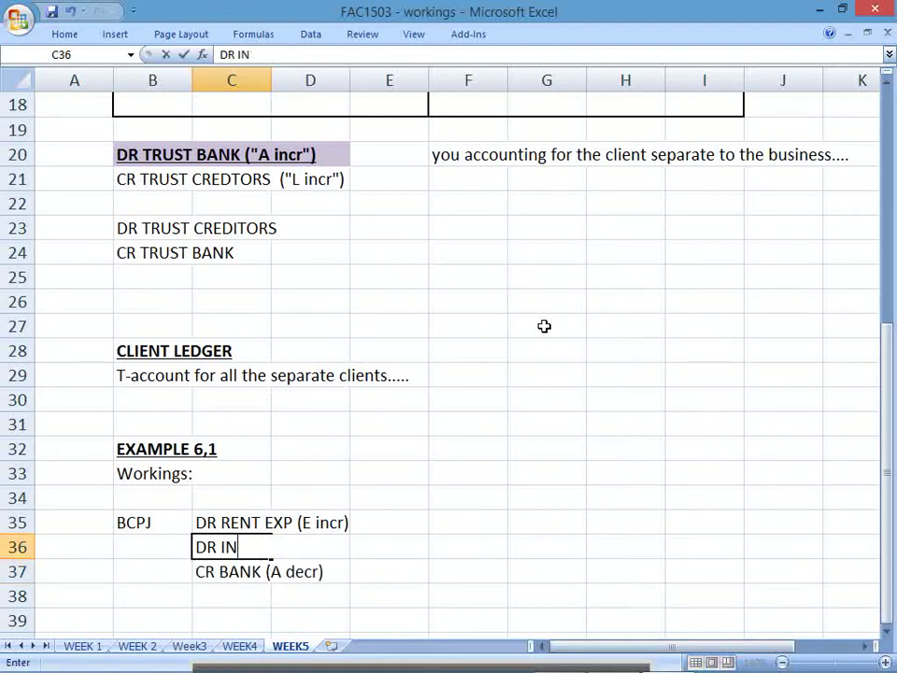
type("PUT VAT (")
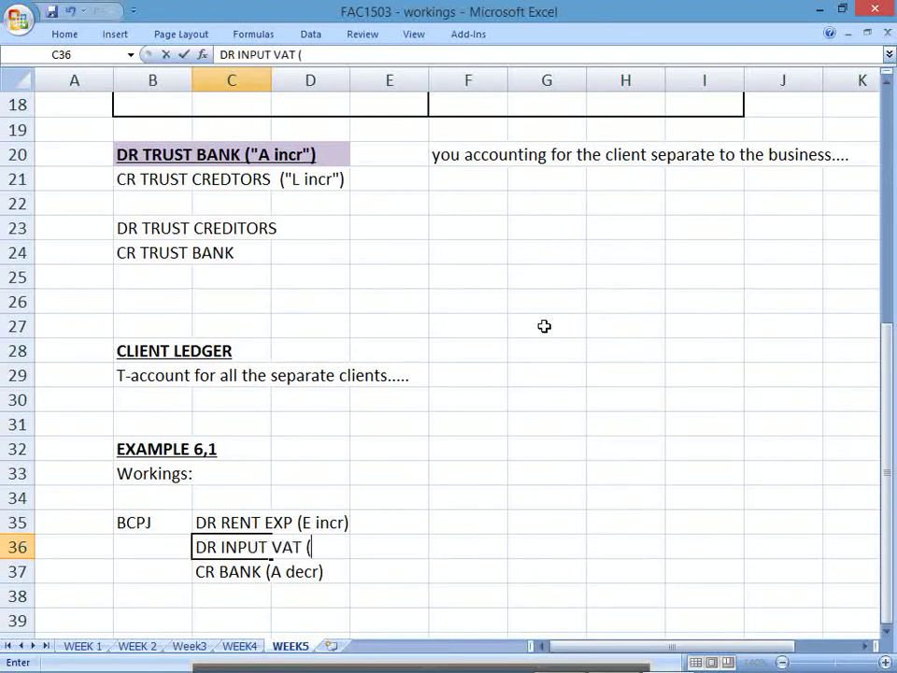
type("A incr)")
key("Return")
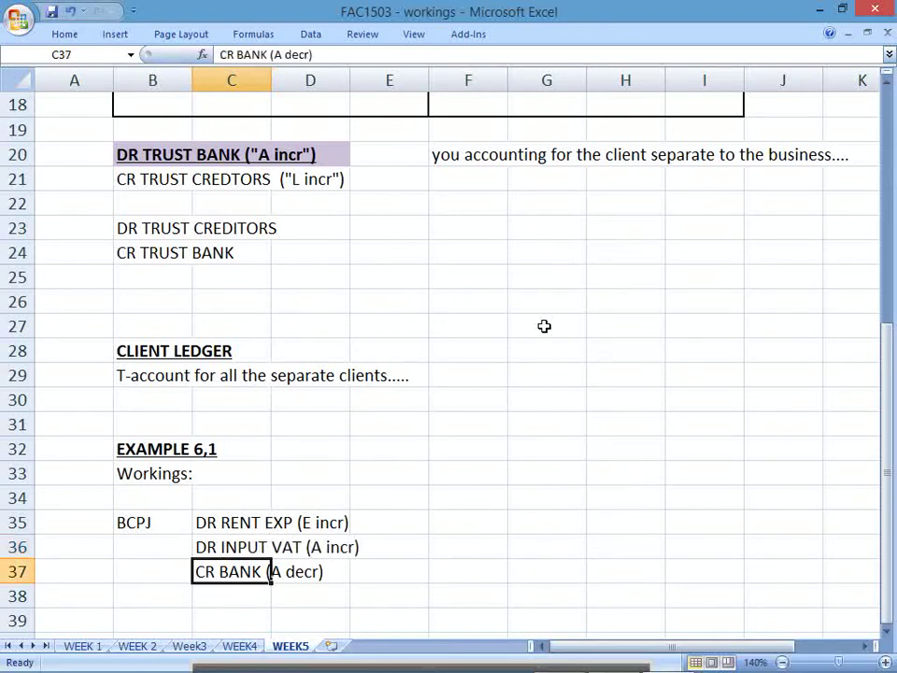
key("Return")
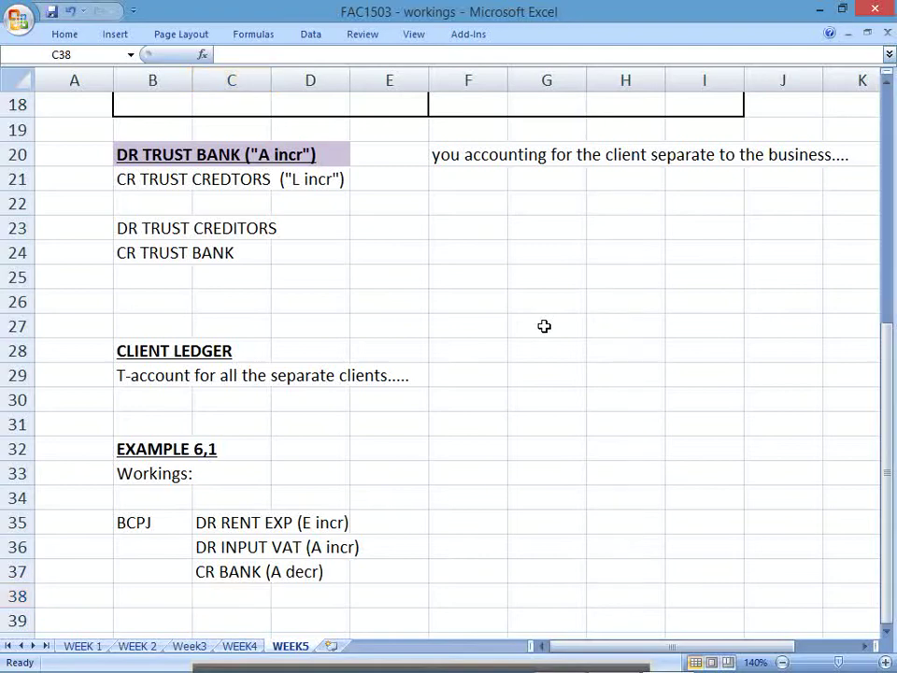
Step: Switch to the tutorial letter PDF, draw an arrow from date 1 to the office rent transaction, and return to the Excel workings
key("alt+Tab")
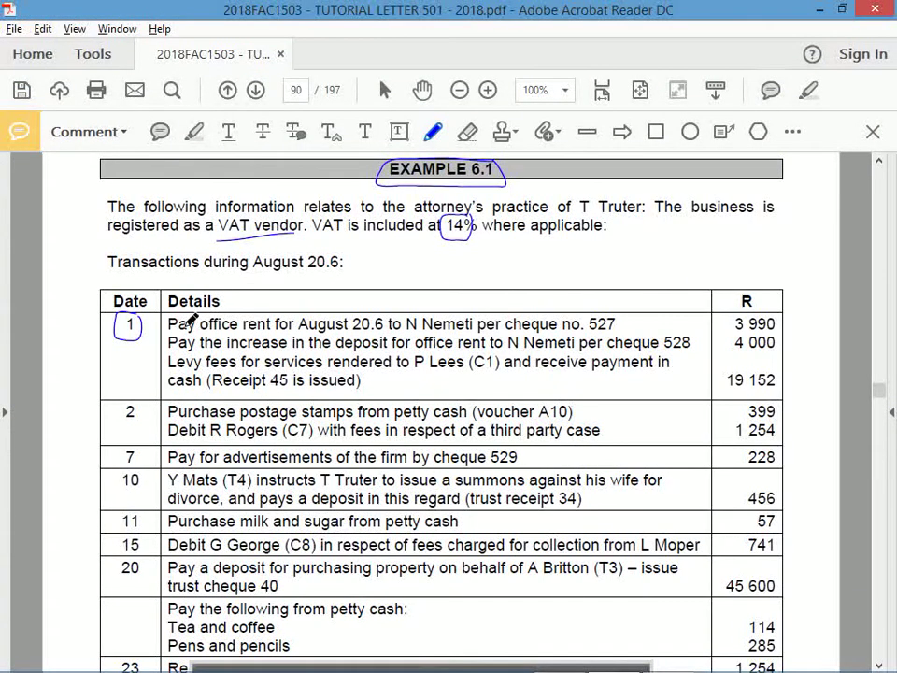
mouse_move(138, 324)
left_mouse_down()
mouse_move(155, 323)
mouse_move(153, 333)
left_mouse_up()
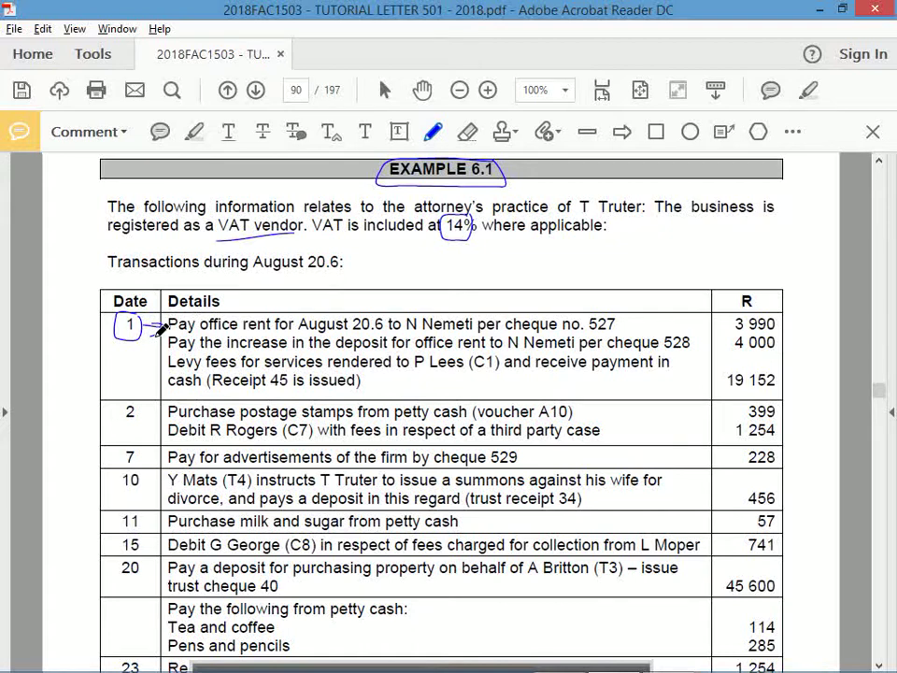
key("alt+Tab")
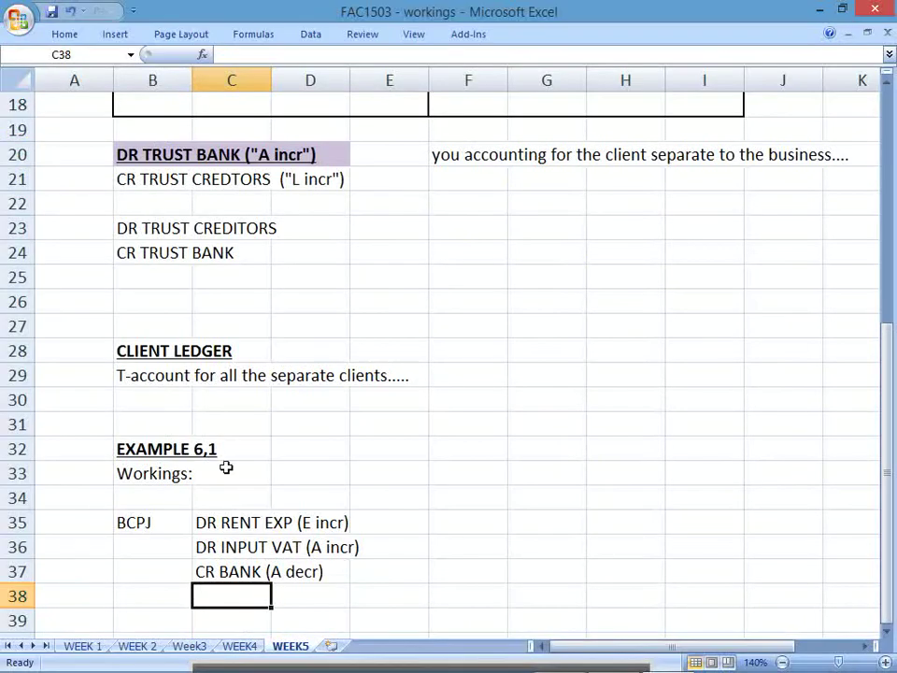
Step: Format the bank credit entry in C37:E37 as bold with a yellow fill
left_click_drag(214, 526, 337, 566)
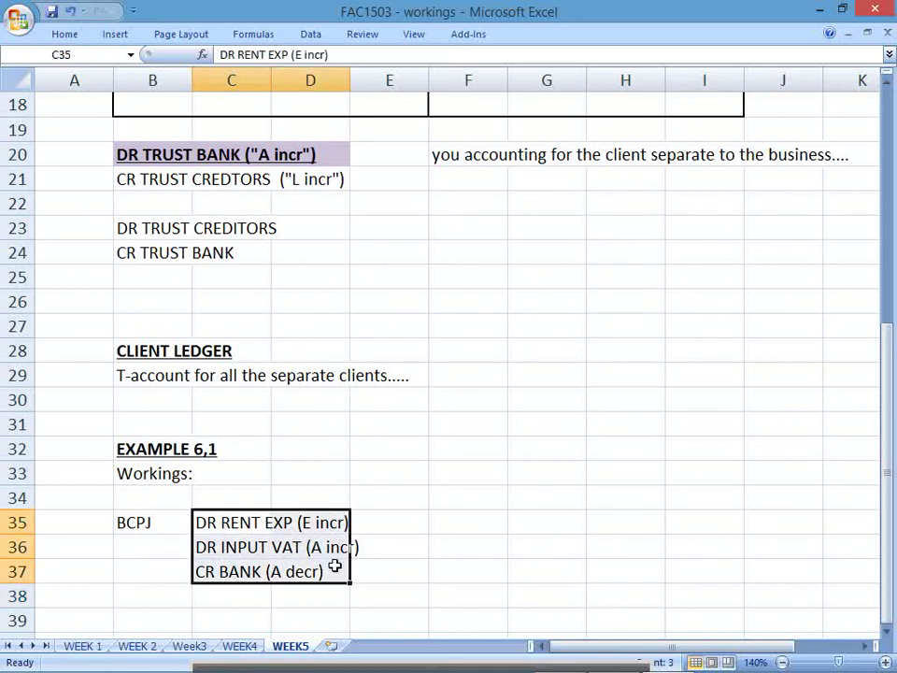
left_click_drag(224, 567, 401, 571)
key("ctrl+b")
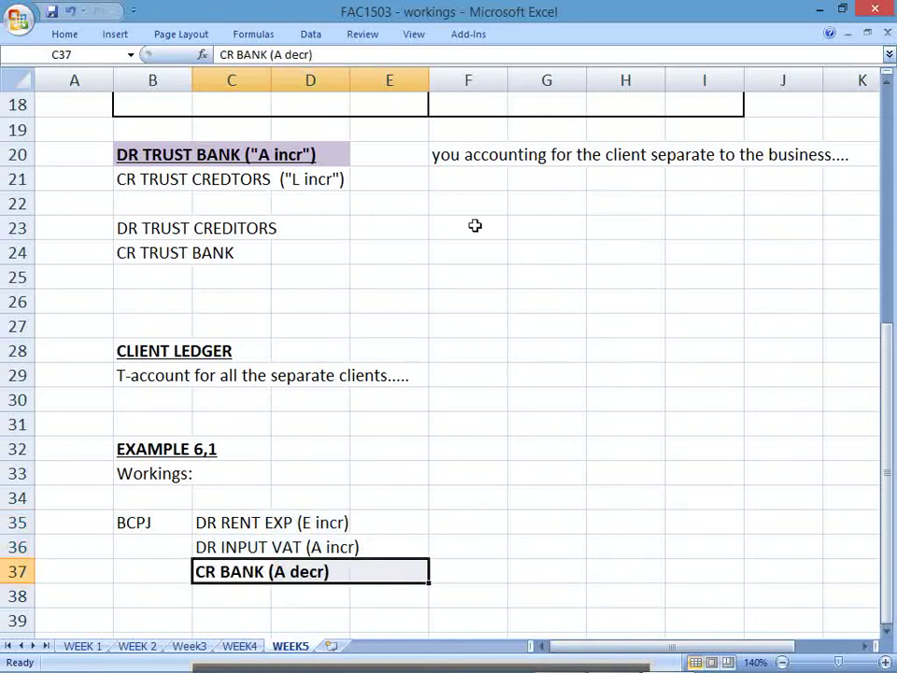
left_click(65, 33)
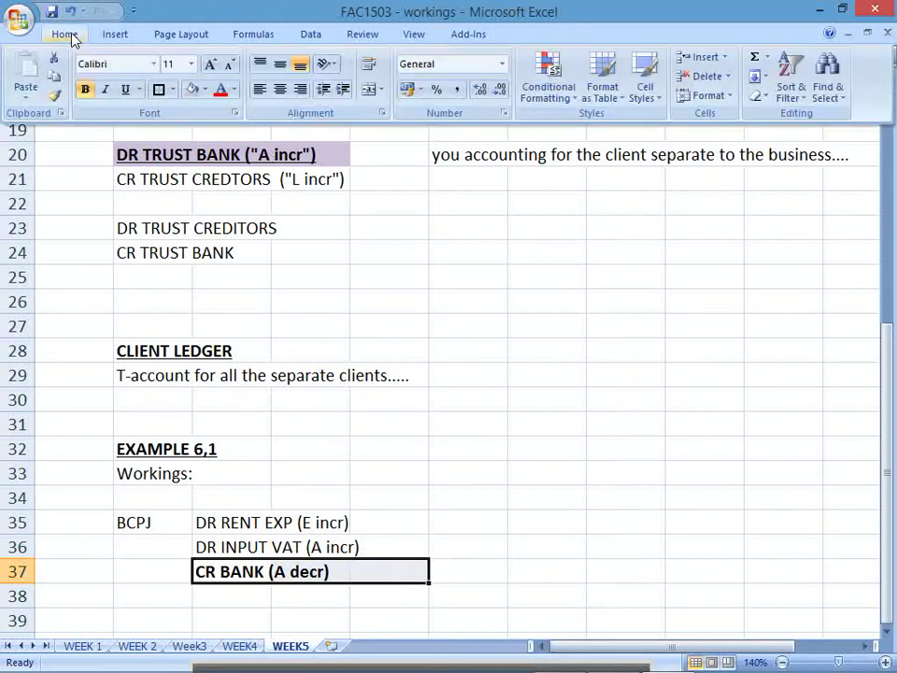
left_click(205, 88)
left_click(237, 220)
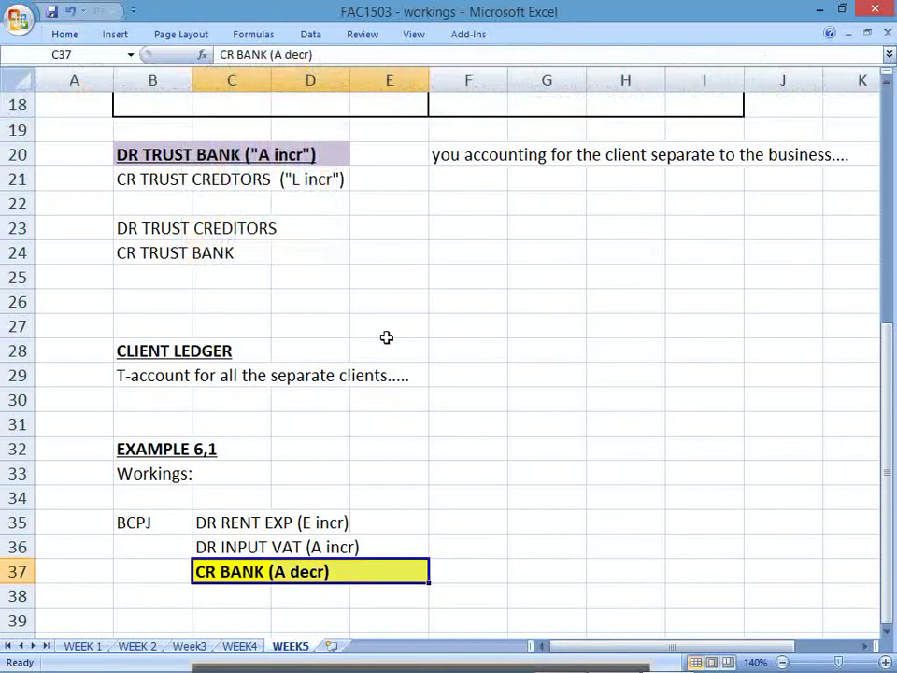
Step: Build a blank T-account in G34:J37 with box borders around the whole block, the heading row and the two sides below it
left_click(551, 536)
left_click_drag(534, 505, 774, 573)
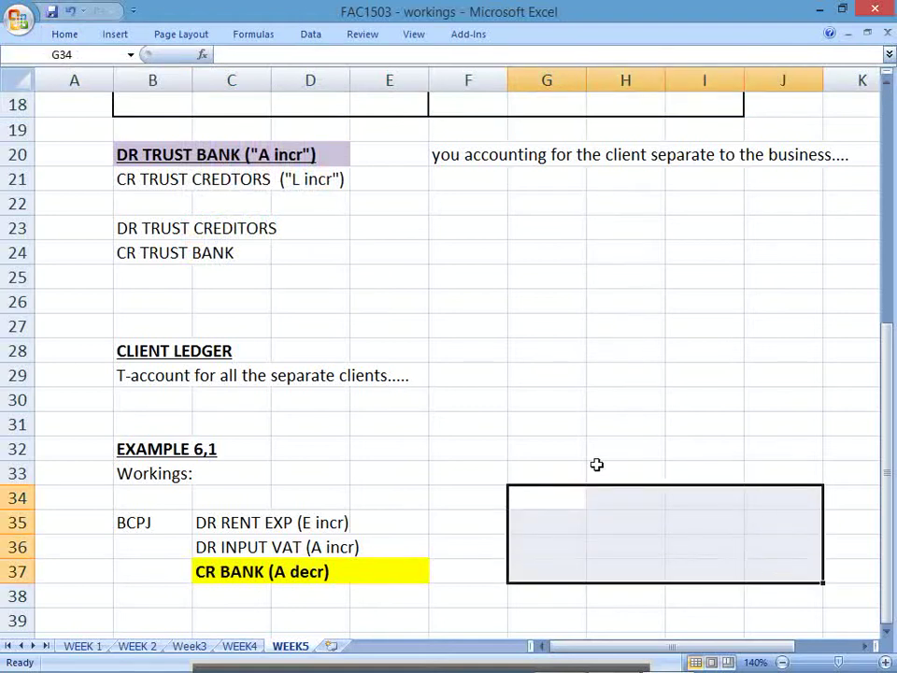
left_click(64, 35)
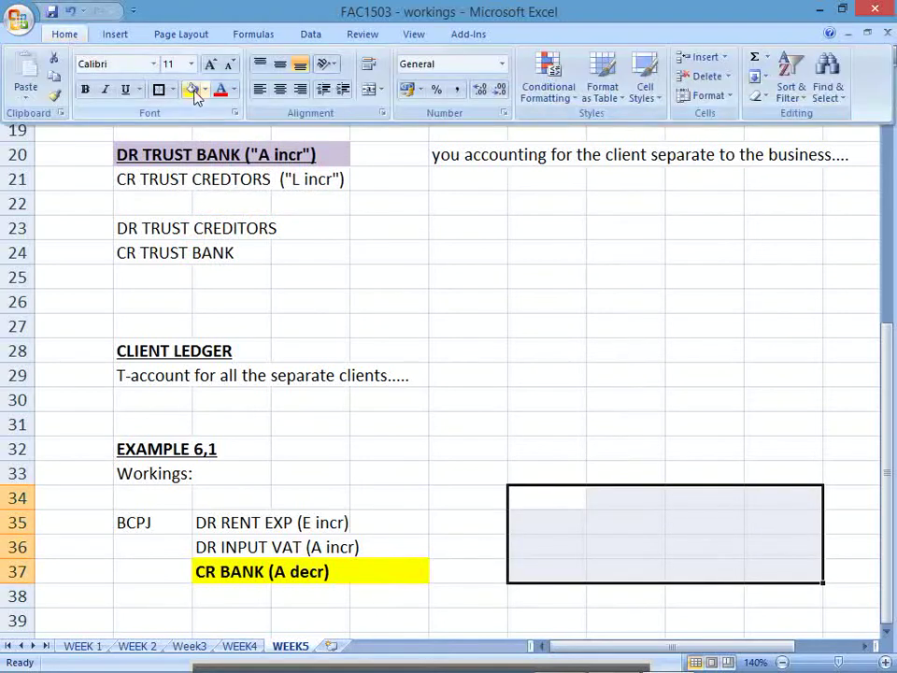
left_click(160, 91)
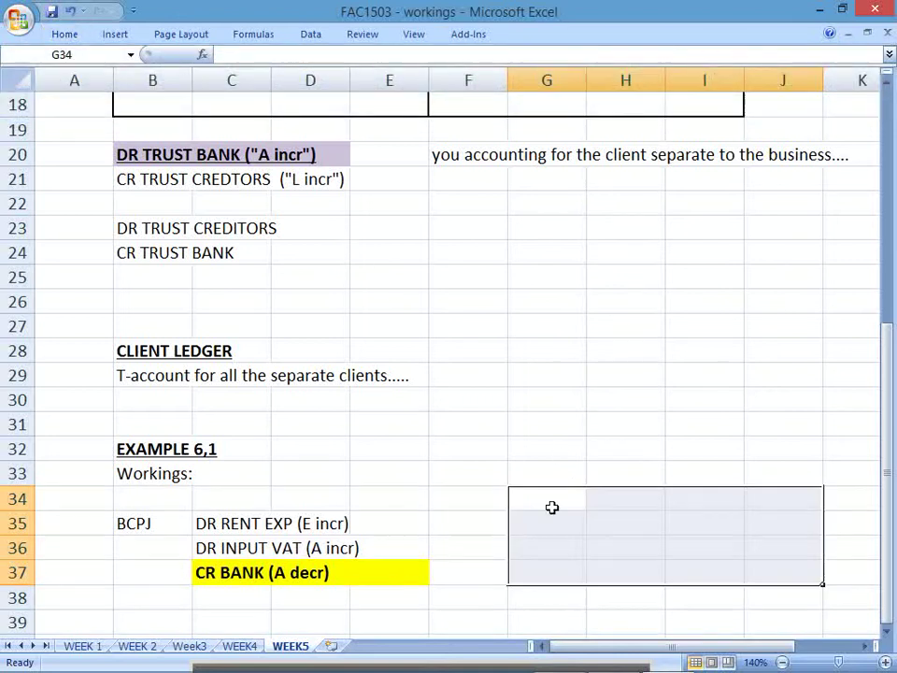
left_click_drag(550, 506, 727, 492)
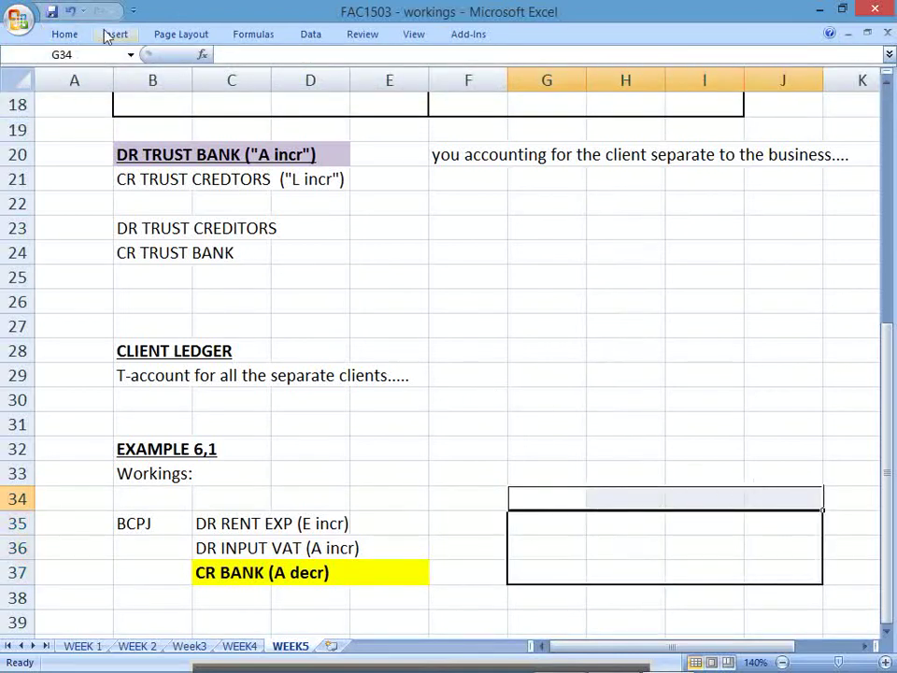
left_click(61, 34)
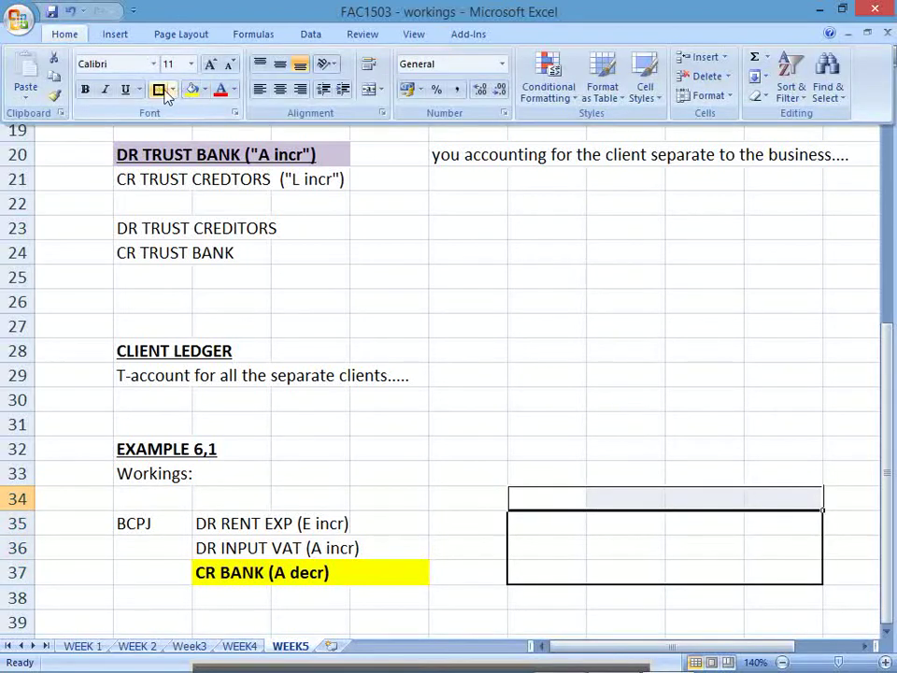
left_click(159, 89)
left_click_drag(685, 529, 769, 571)
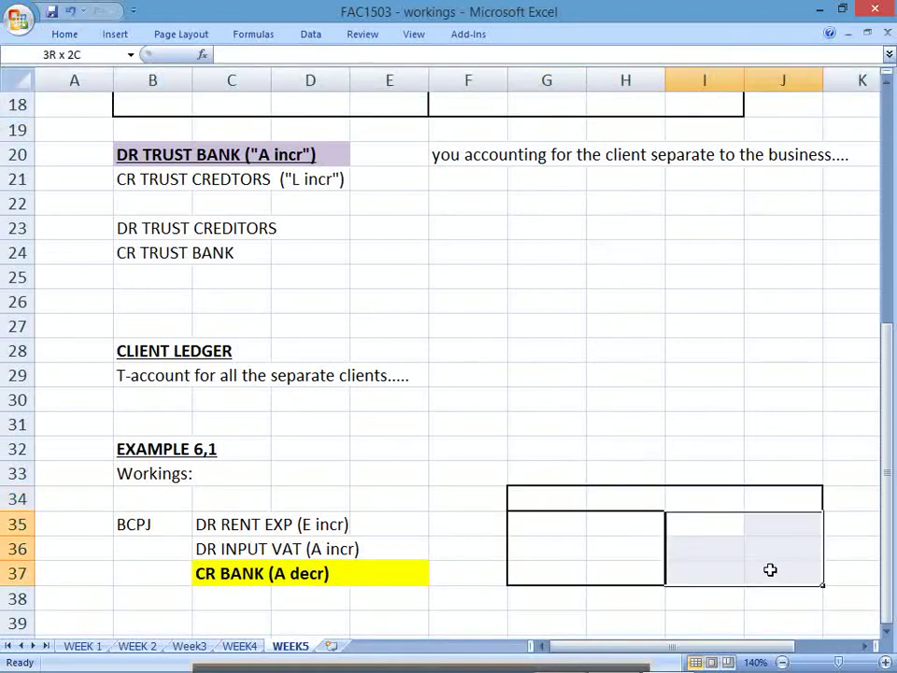
left_click(62, 33)
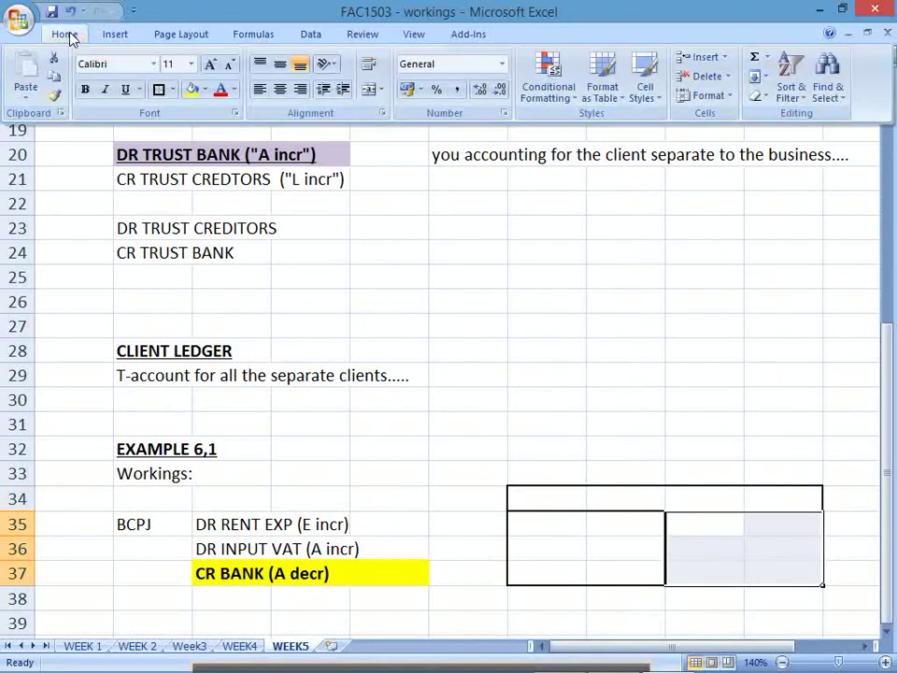
left_click(159, 90)
left_click(547, 549)
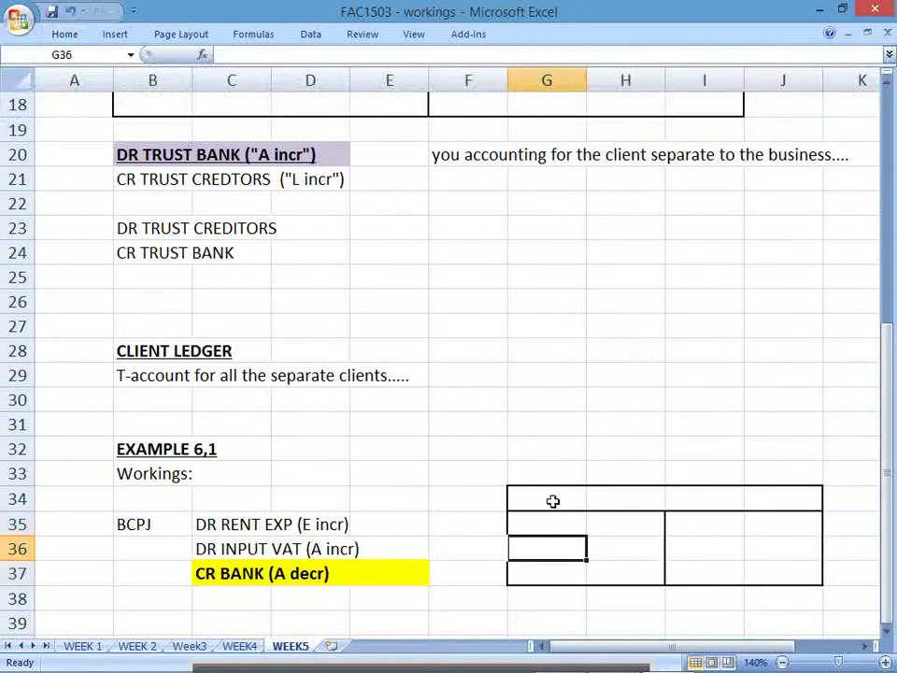
Step: Merge and centre the T-account heading cells G34:J34 and enter the title "BANK"
left_click_drag(552, 500, 783, 499)
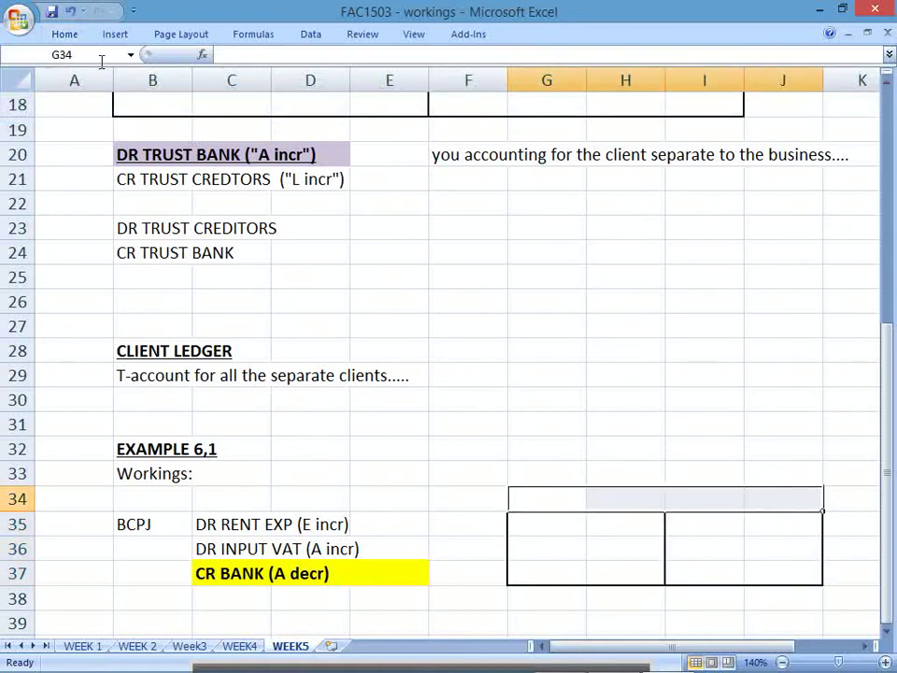
left_click(61, 33)
left_click(370, 90)
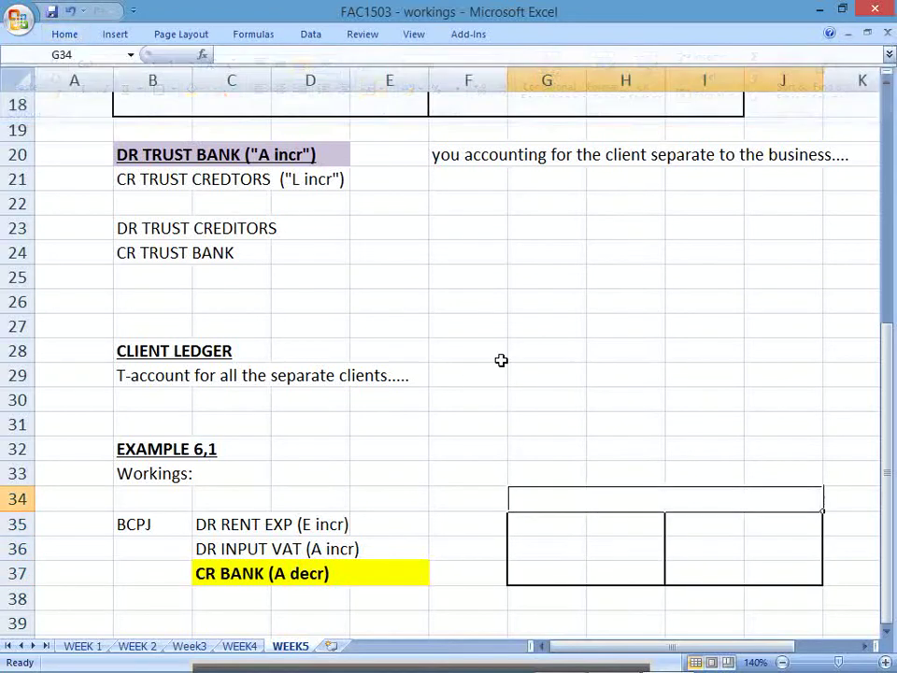
left_click(646, 552)
left_click(710, 516)
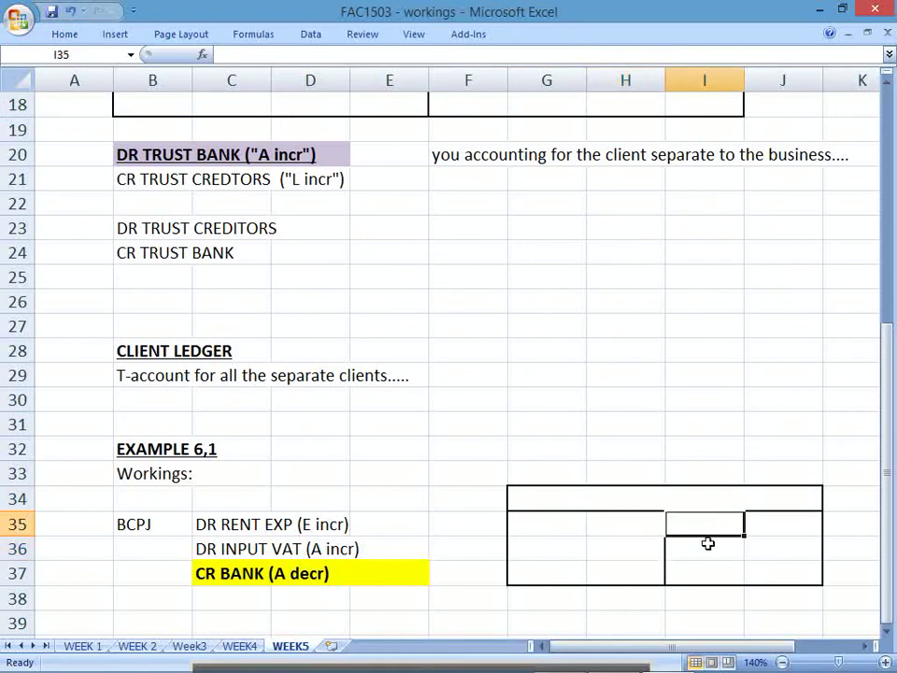
key("Up")
type("BANK")
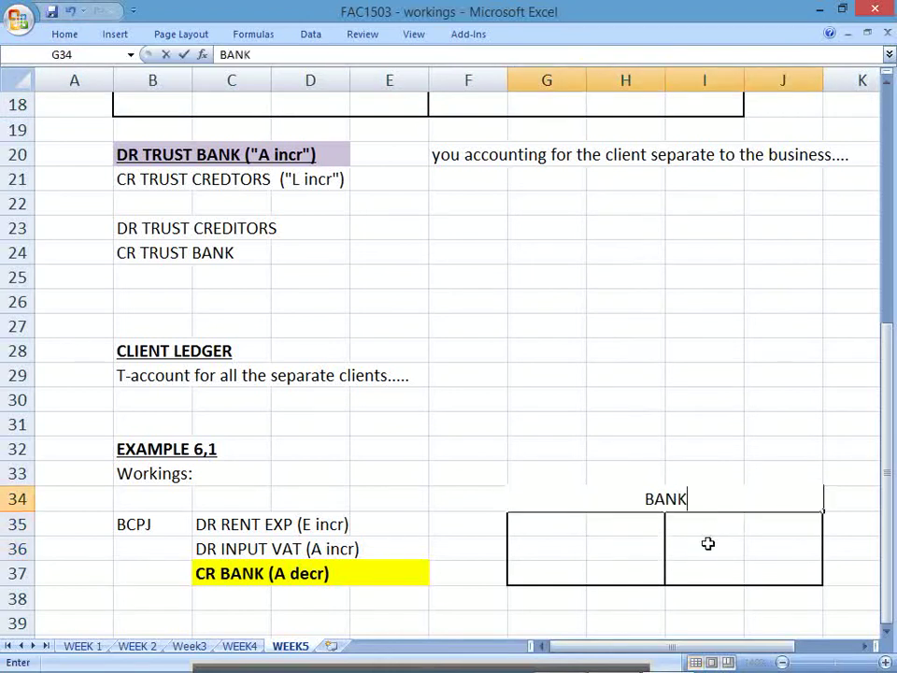
key("Return")
Step: Select the rent expense and input VAT debit entries across C35:E36 to review them
key("Left")
key("Left")
key("Left")
key("Left")
key("Left")
key("Left")
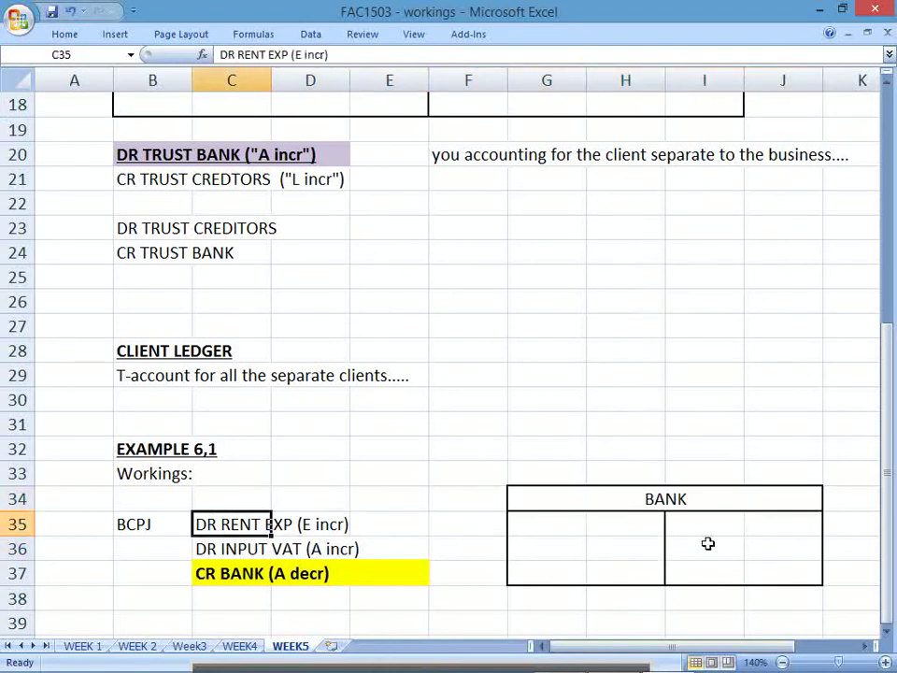
key("shift+Down")
key("shift+Right")
key("shift+Right")
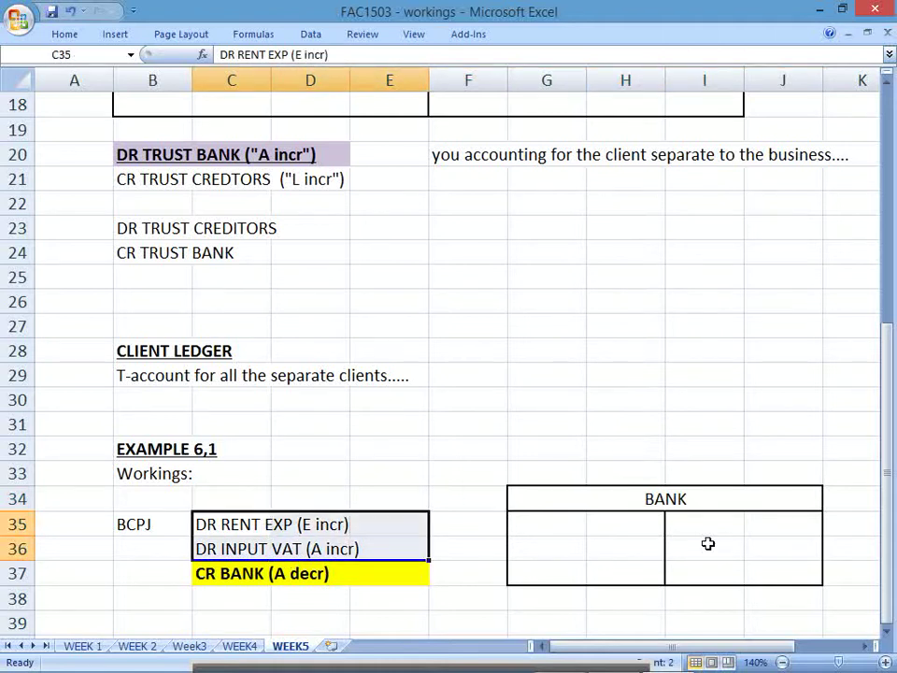
Step: Give the BANK heading of the T-account a yellow fill and make it bold and underlined
key("Right")
key("Right")
key("Right")
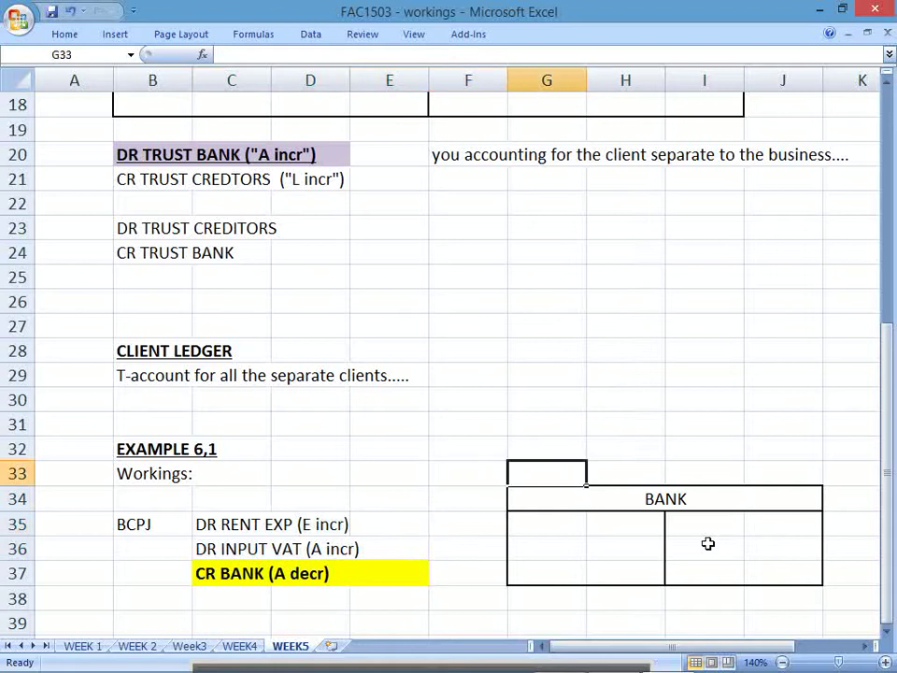
key("Down")
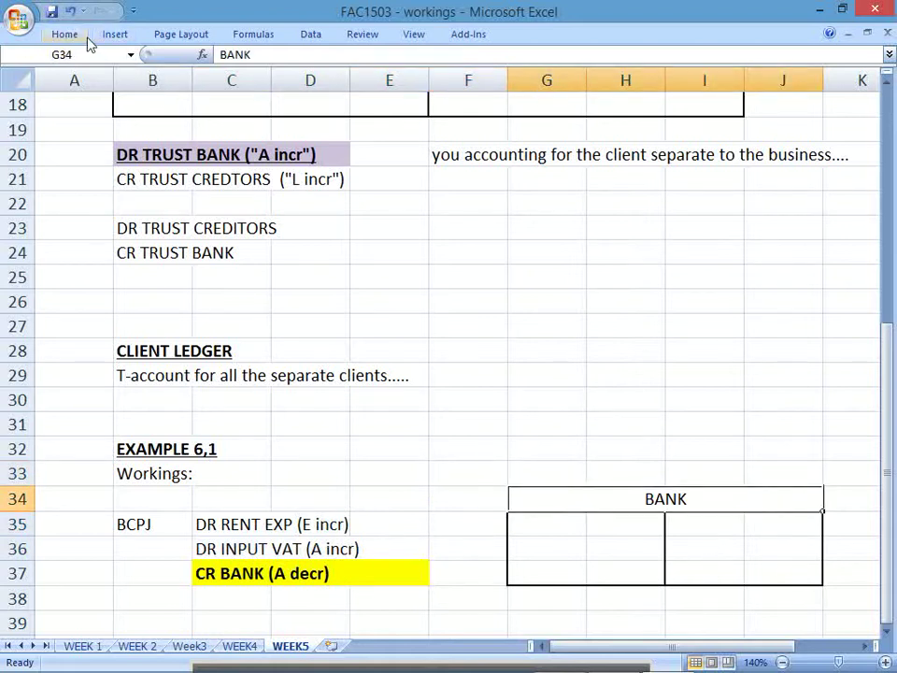
left_click(67, 34)
left_click(191, 90)
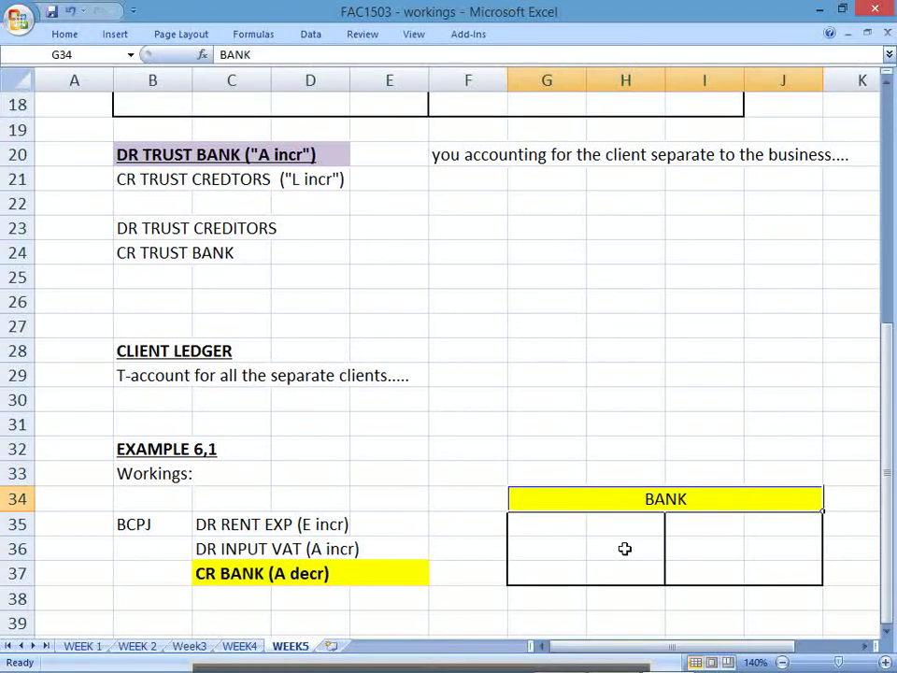
key("ctrl+b")
key("ctrl+u")
left_click(699, 528)
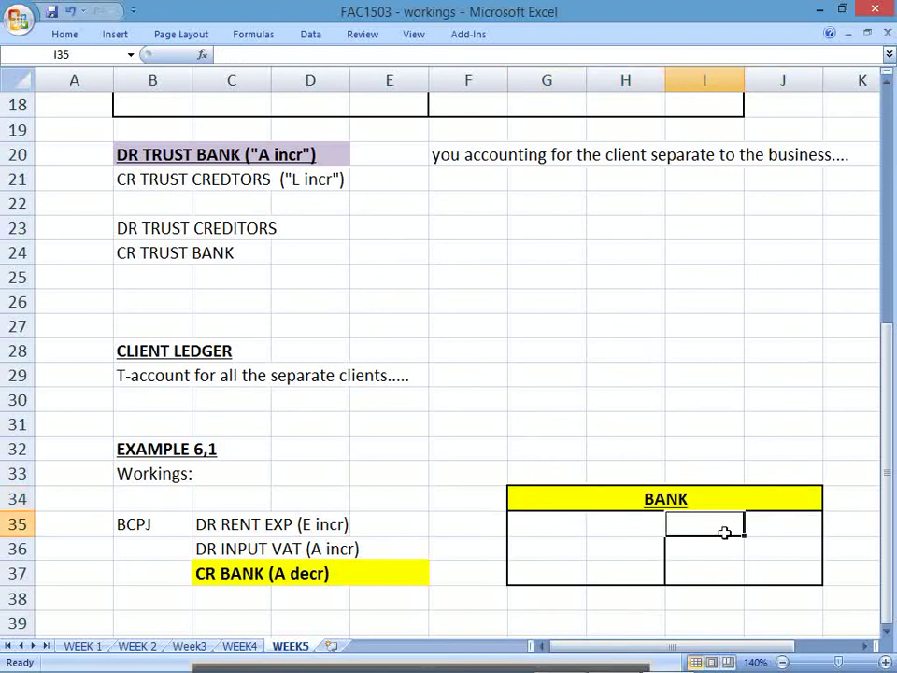
Step: Enter "Rent Exp" and "Input Vat" in I35 and I36 on the credit side of the BANK T-account
type("Rent")
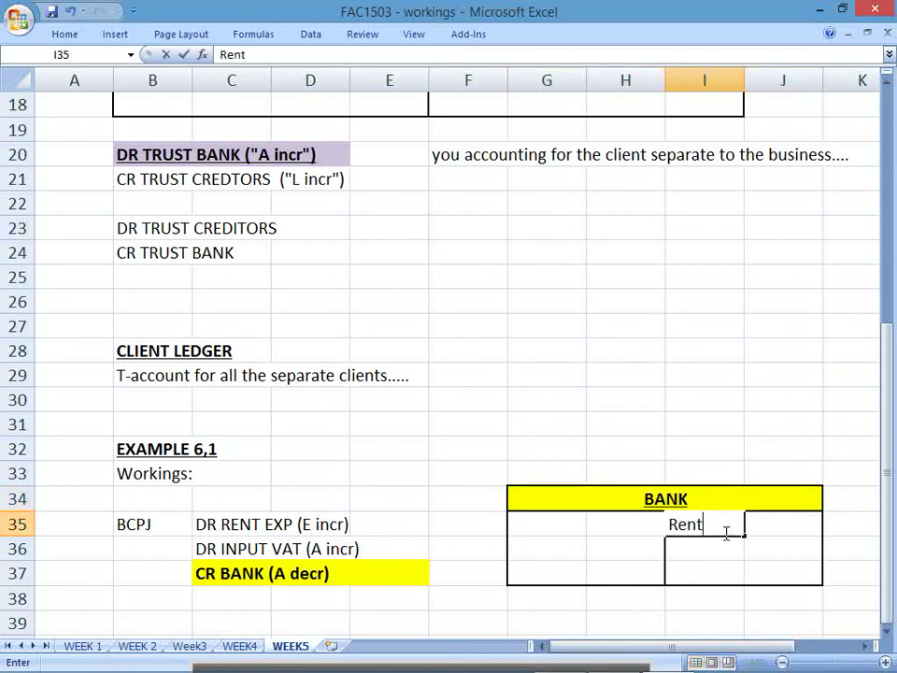
type(" Exp")
key("Return")
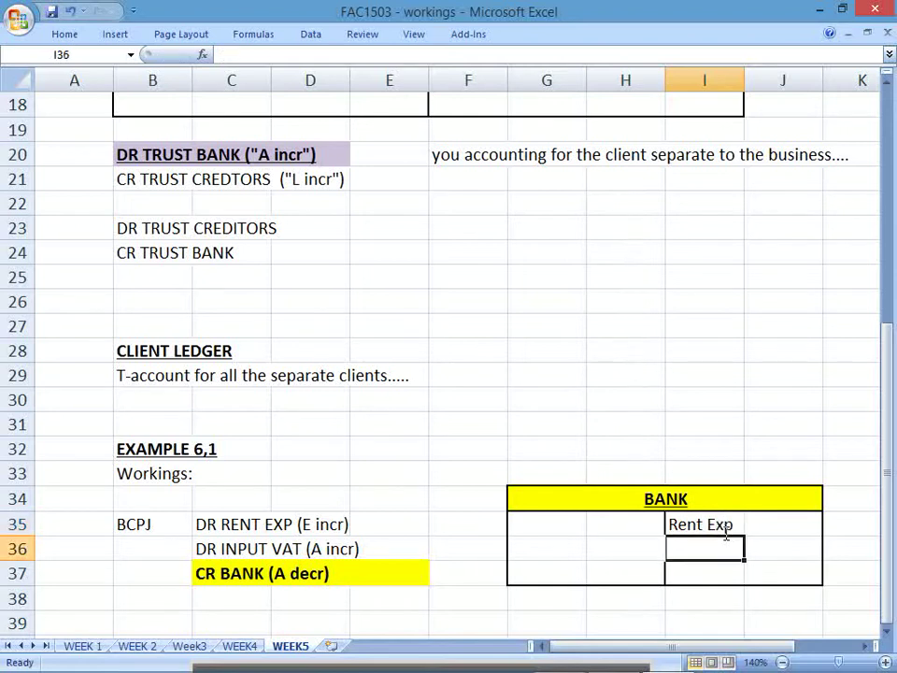
type("Input Vat")
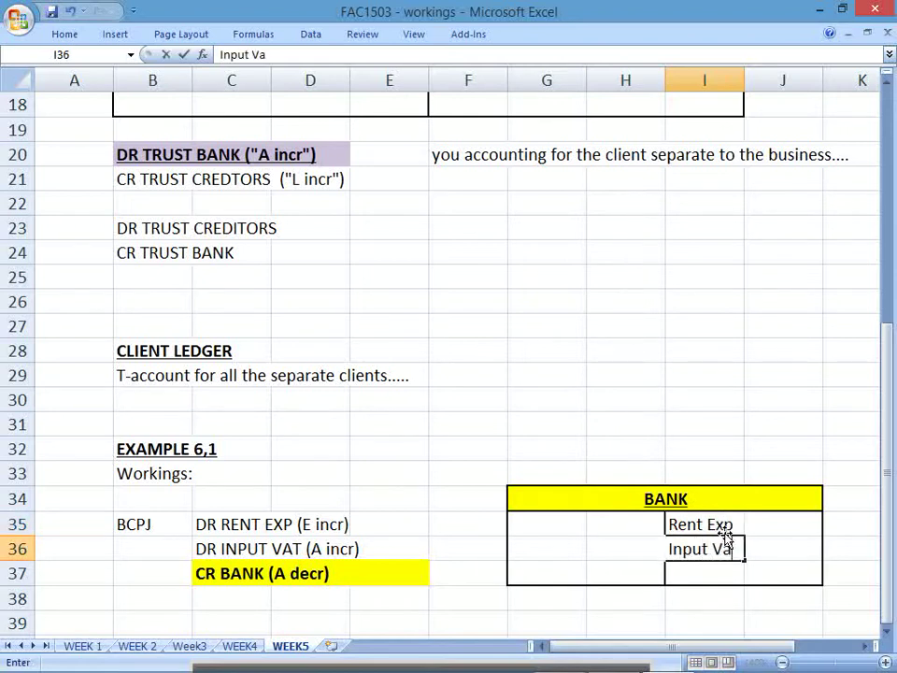
key("Return")
Step: Look up the office rent amount in the tutorial letter PDF and enter 3990 beside CR BANK in F37 of the workbook
left_click(771, 524)
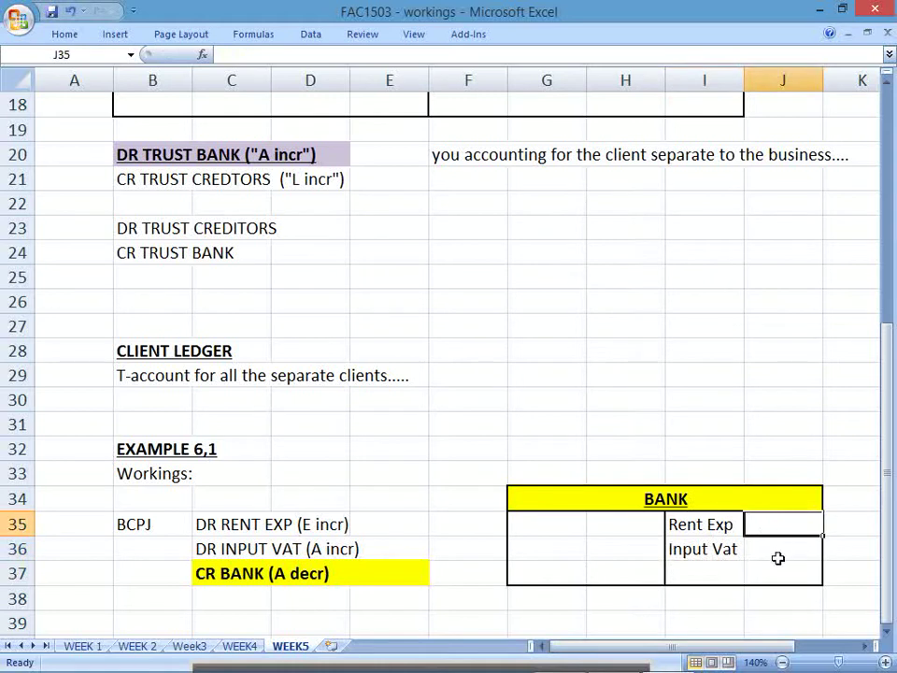
key("alt+Tab")
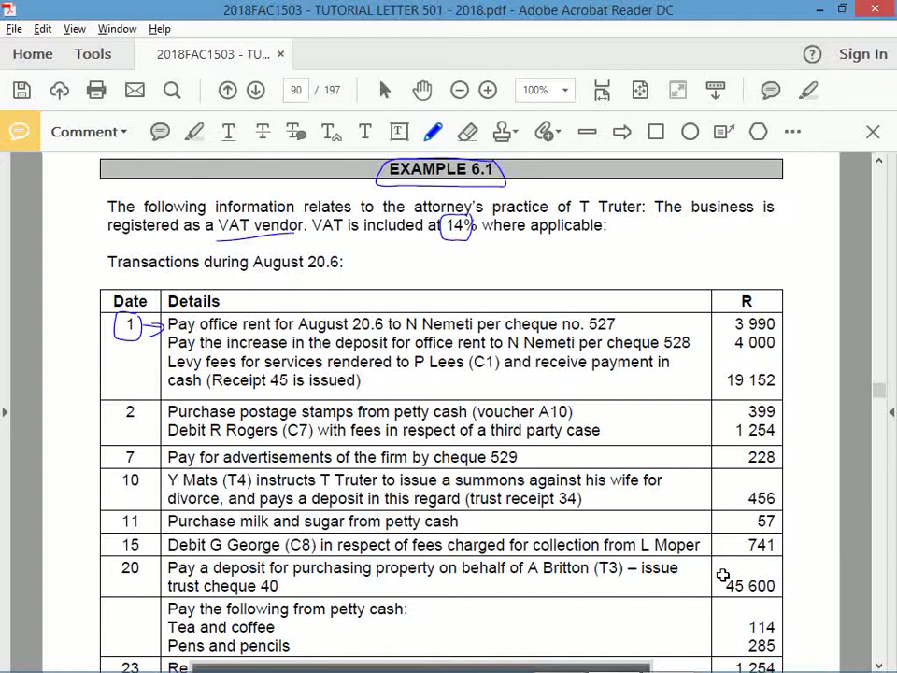
key("alt+Tab")
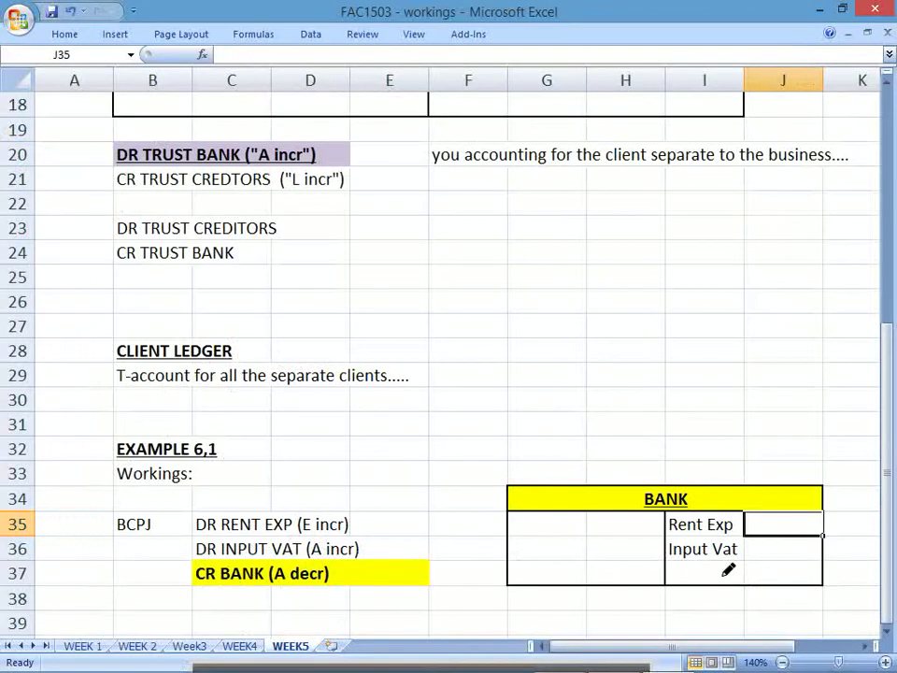
key("Left")
key("Left")
key("Left")
key("Left")
key("Down")
key("Down")
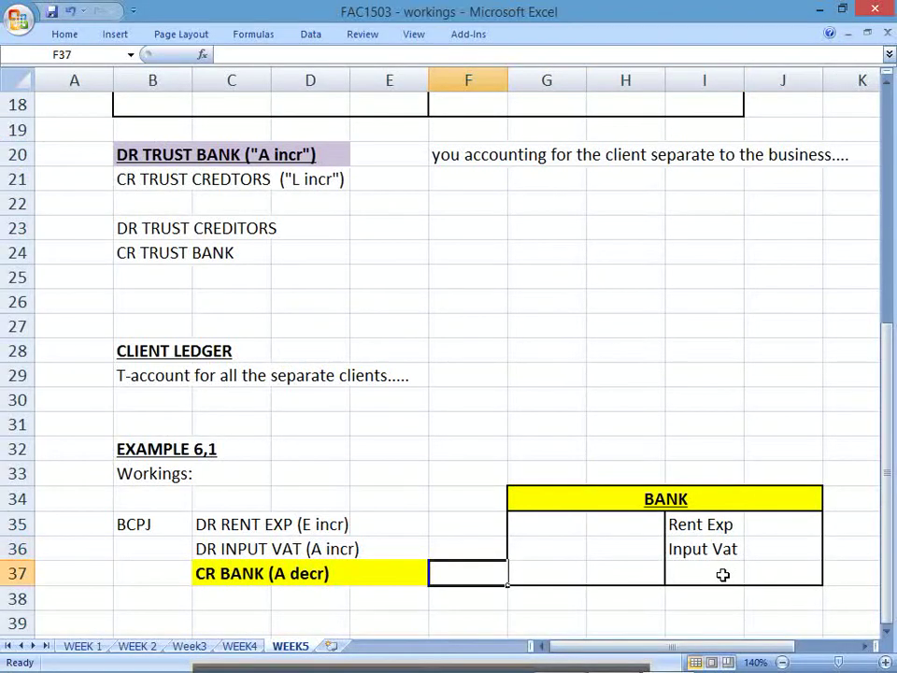
type("39900")
key("BackSpace")
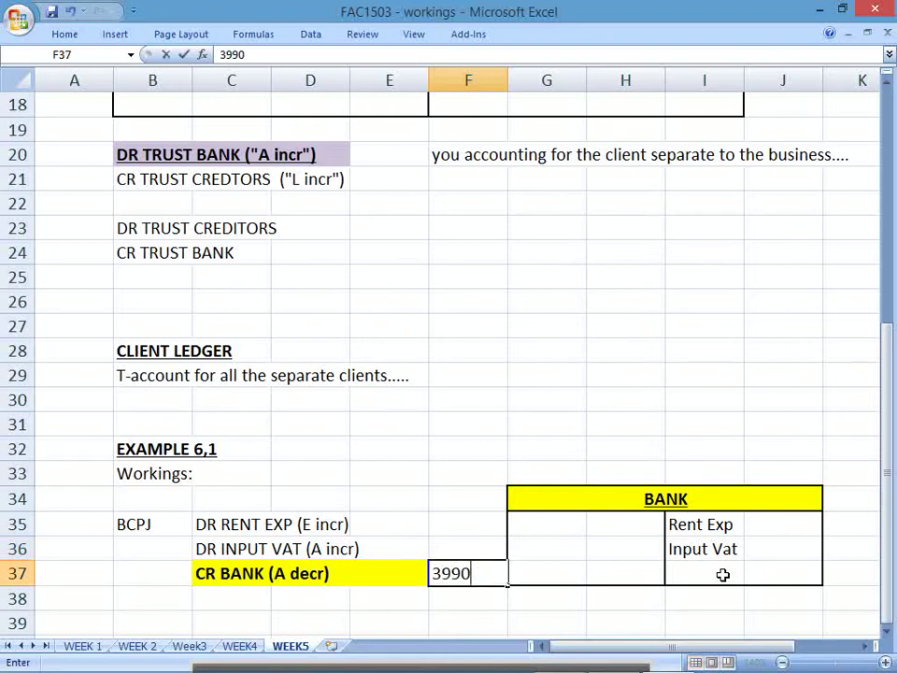
key("Return")
Step: Recheck Example 6.1 in the tutorial letter and enter the rent expense formula =3990*100/115 in F35
key("Up")
key("alt+Tab")
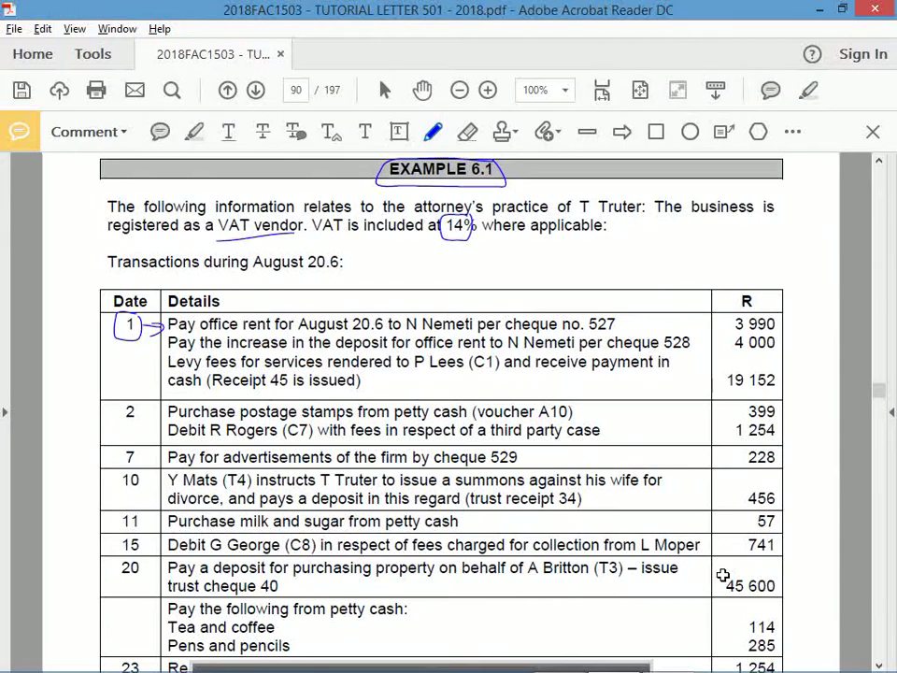
key("alt+Tab")
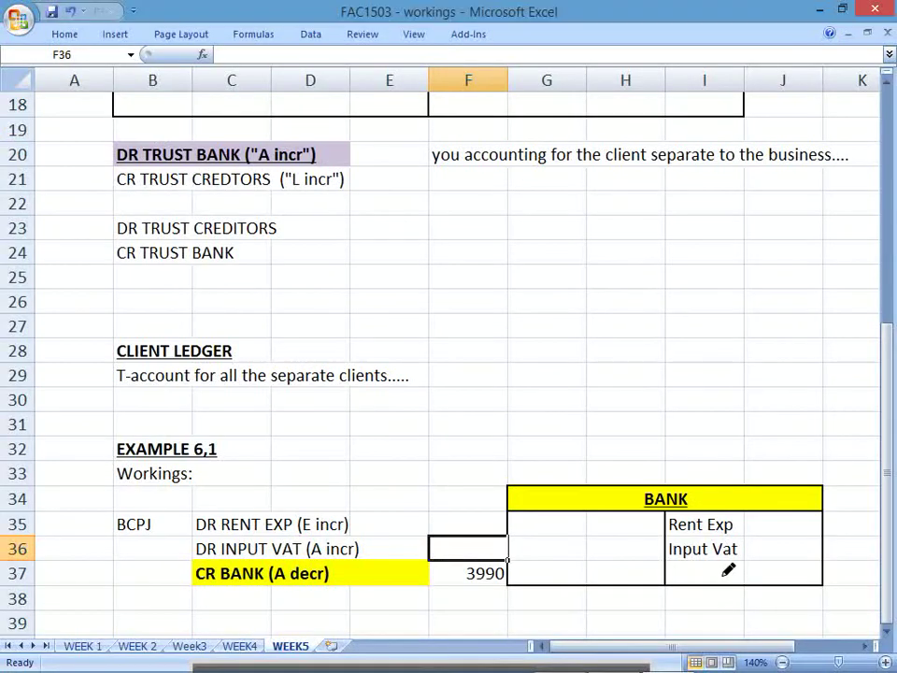
key("Up")
type("=")
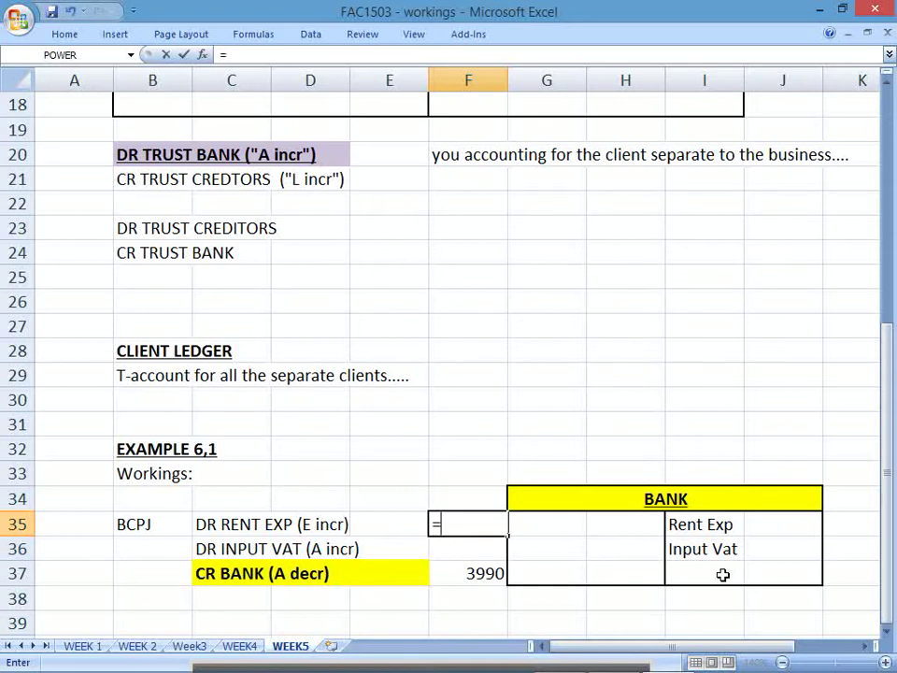
type("3990")
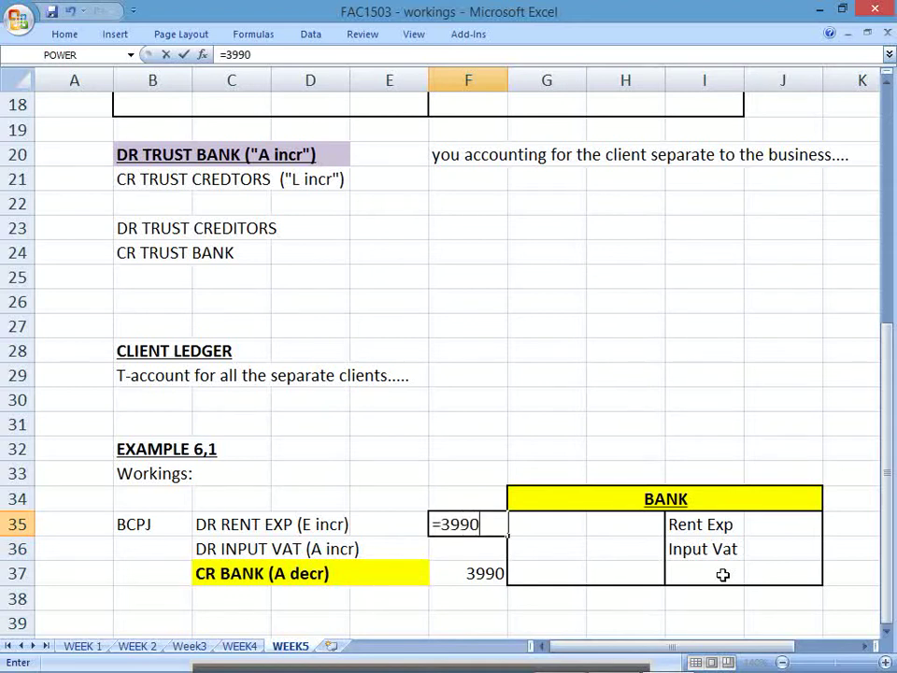
type("*100/")
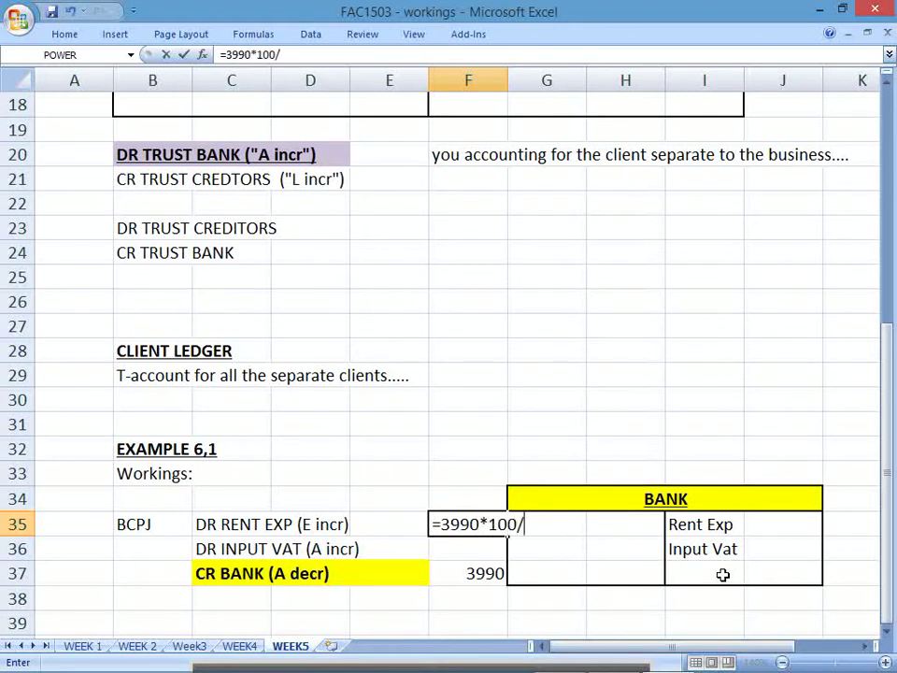
type("115")
key("Return")
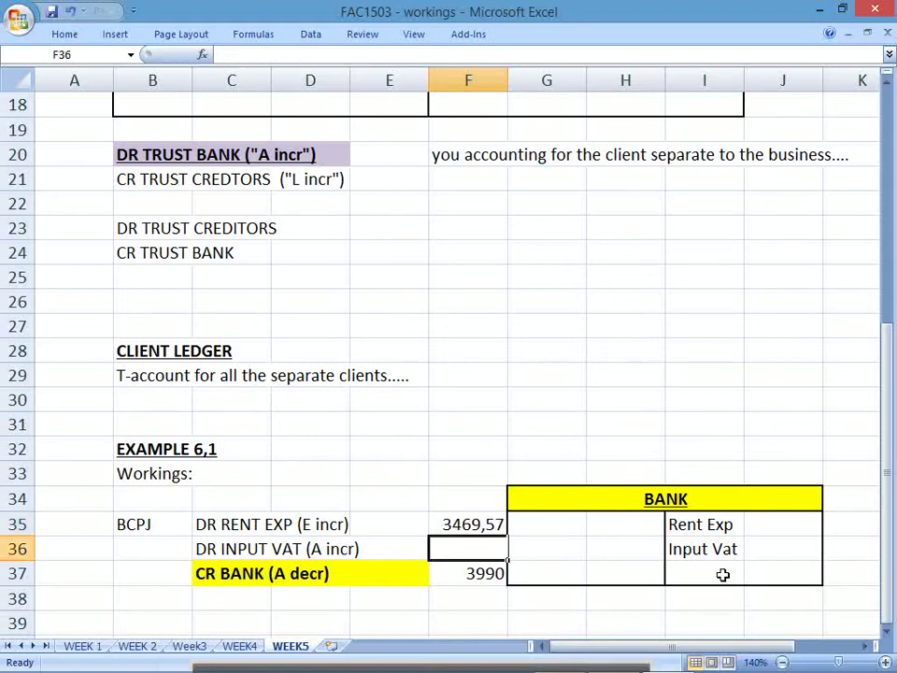
Step: Calculate the input VAT in F36 as the bank amount less the rent expense, using =F37-F35
type("=")
key("Down")
type("-")
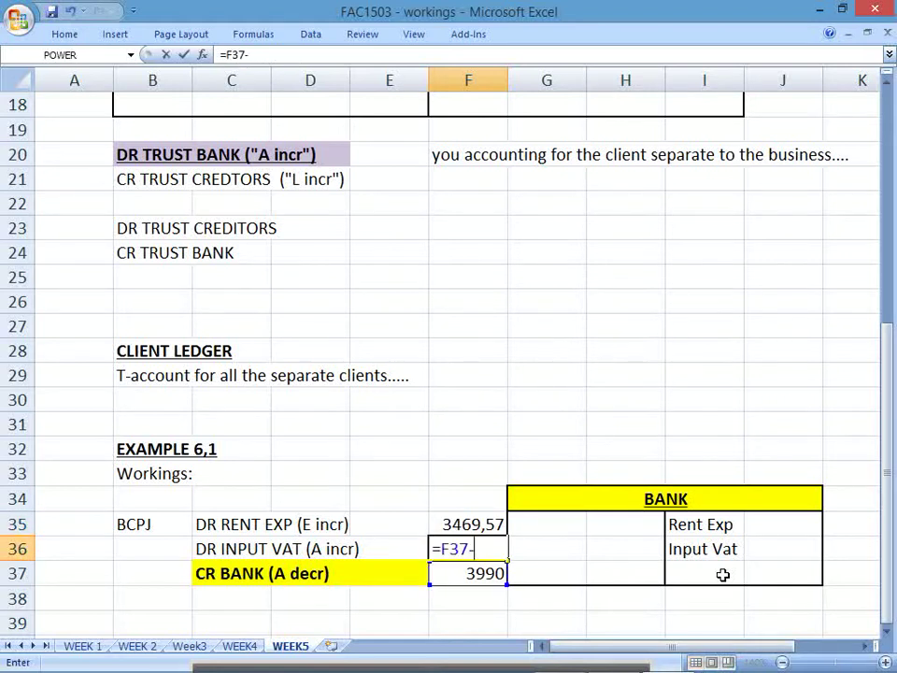
key("Up")
key("Return")
Step: Correct the divisor of the rent expense formula in F35 so that it reads =3990*100/114
key("Up")
key("Up")
key("shift+Down")
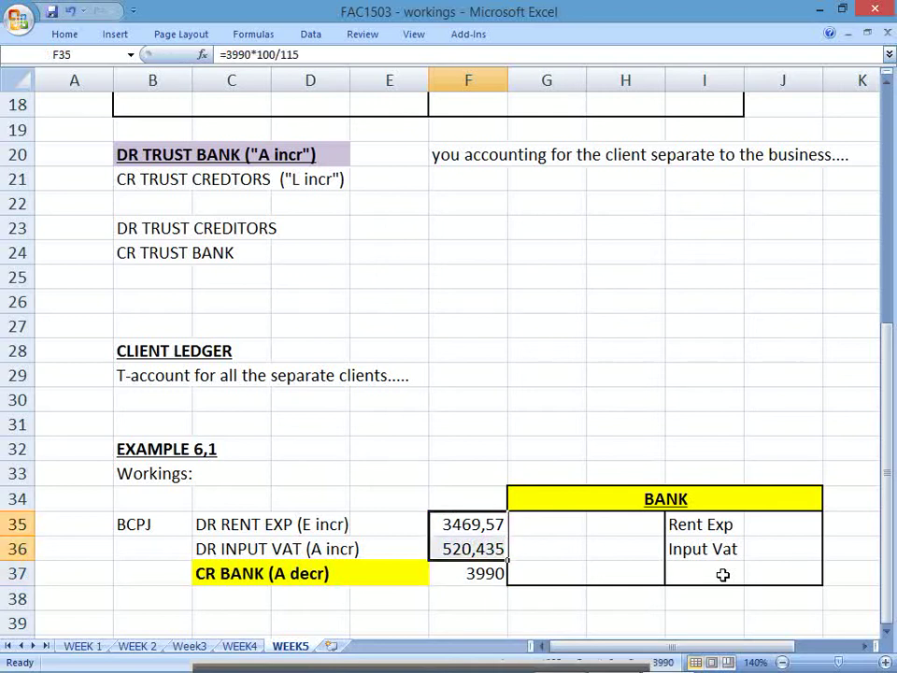
key("Up")
key("Down")
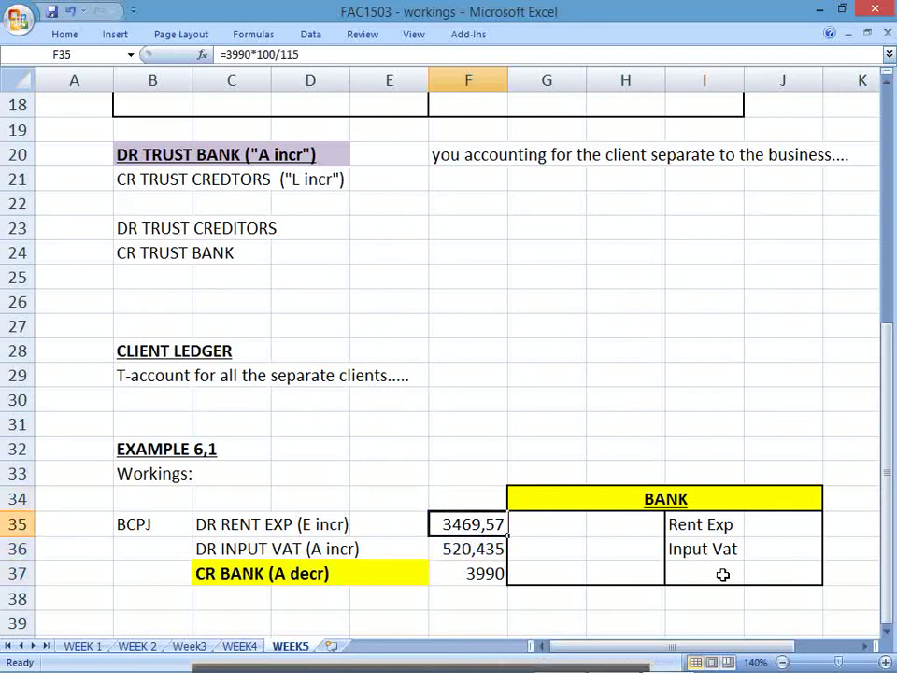
left_click(314, 58)
key("BackSpace")
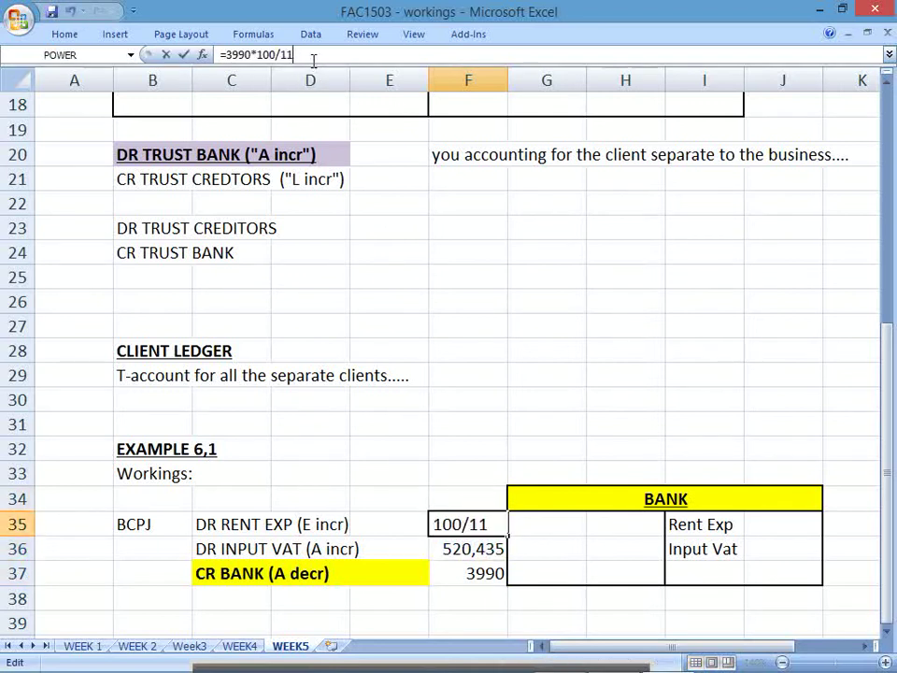
type("4")
key("Return")
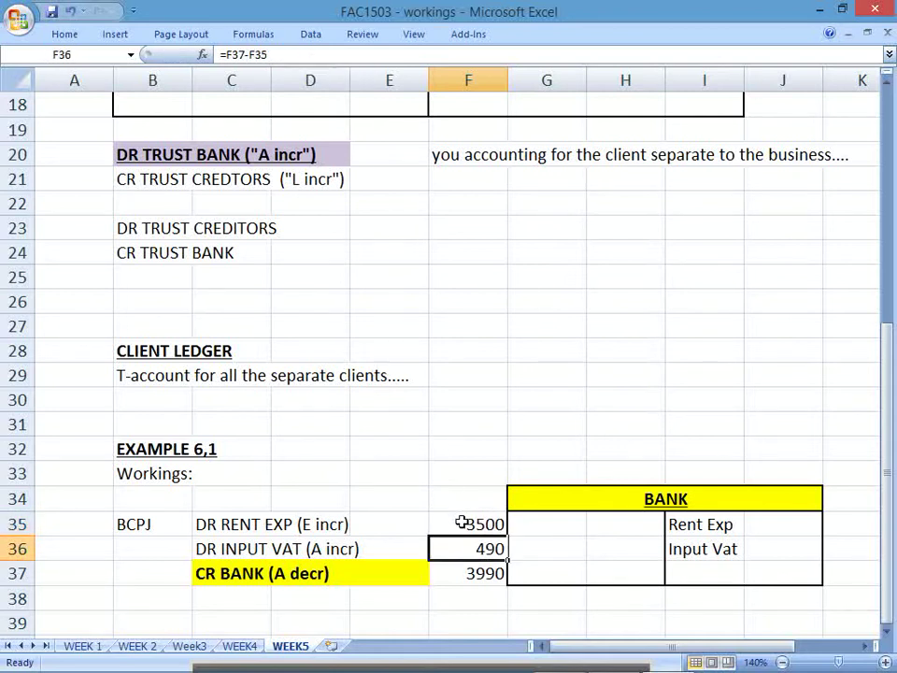
Step: Review the rent expense and input VAT debit amounts in F35:F36 against the BANK T-account
left_click_drag(463, 520, 472, 553)
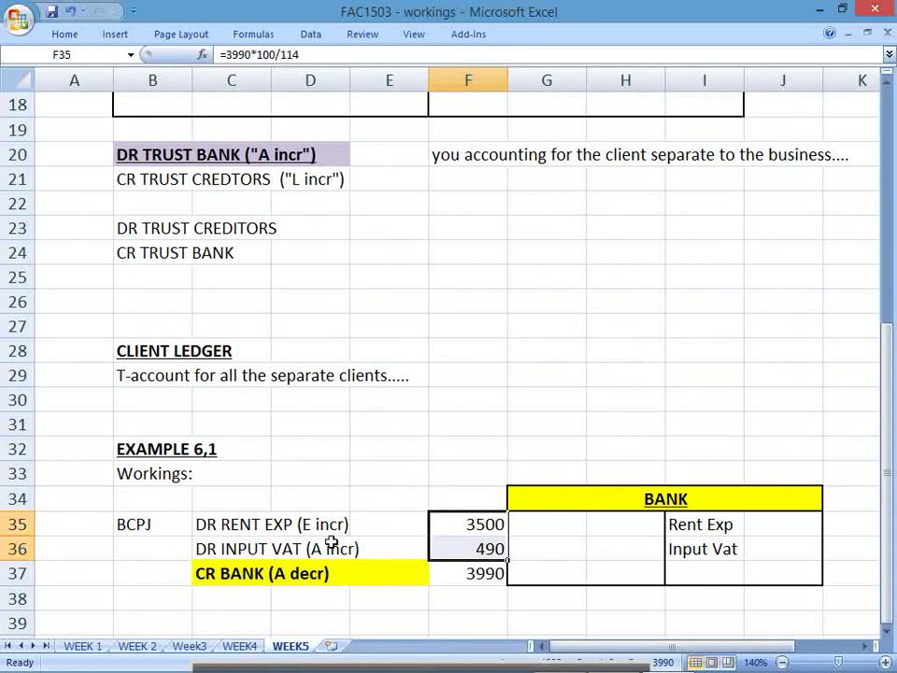
left_click_drag(234, 524, 450, 553)
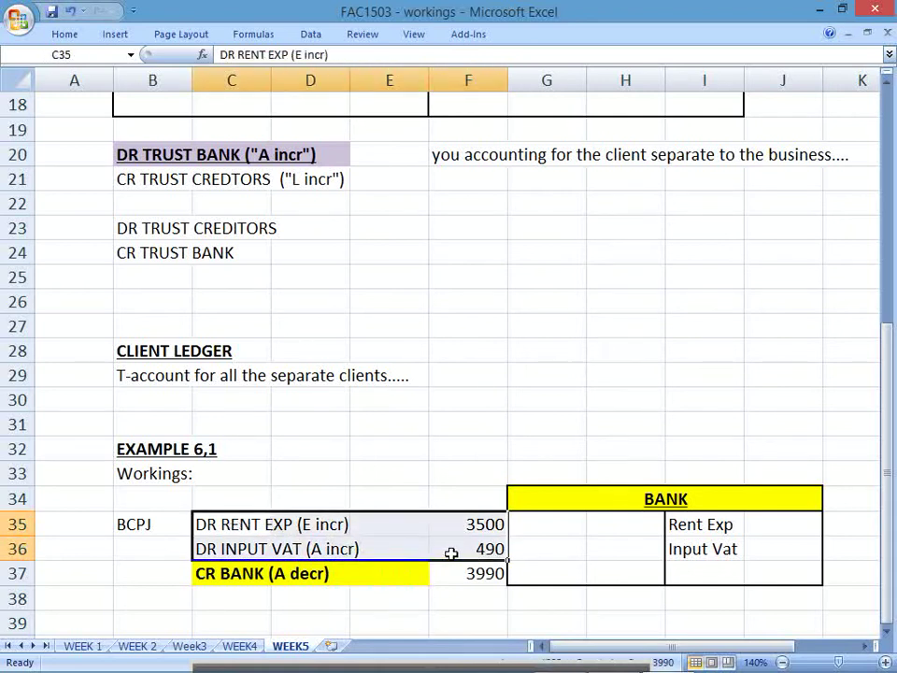
left_click(458, 525)
left_click(459, 546)
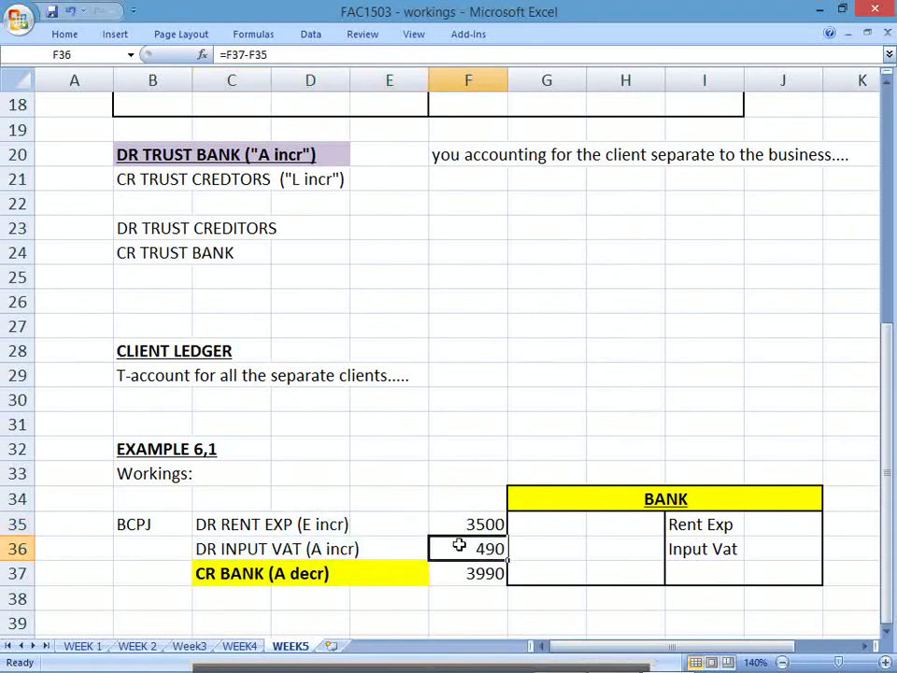
left_click(457, 523)
left_click(466, 546)
left_click(457, 526)
left_click(466, 548)
left_click_drag(559, 505, 578, 561)
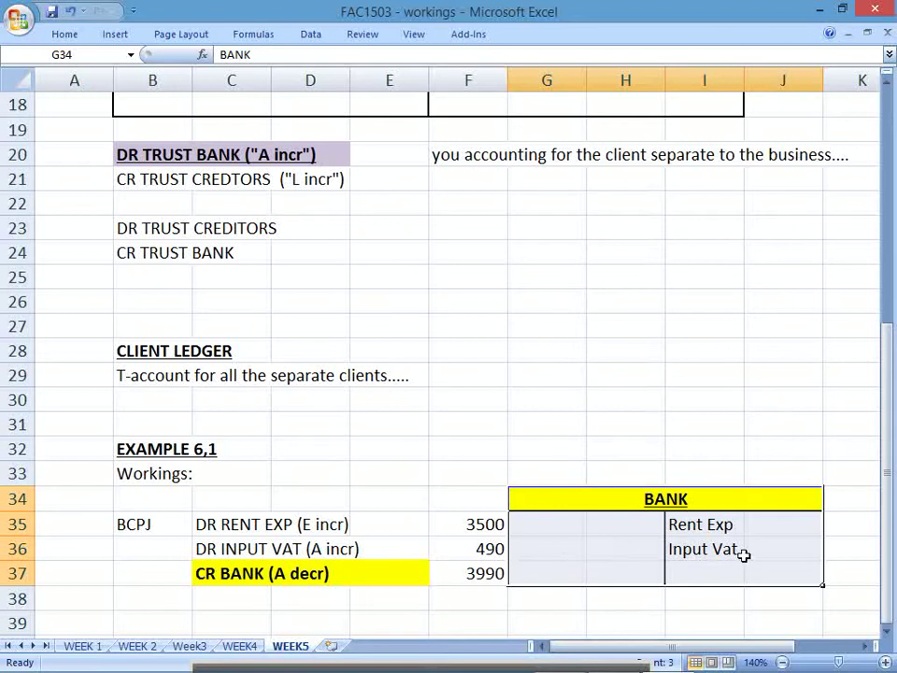
Step: Enter 3500 for Rent Exp in J35 and 490 for Input Vat in J36 of the BANK account
left_click(775, 529)
type("3500")
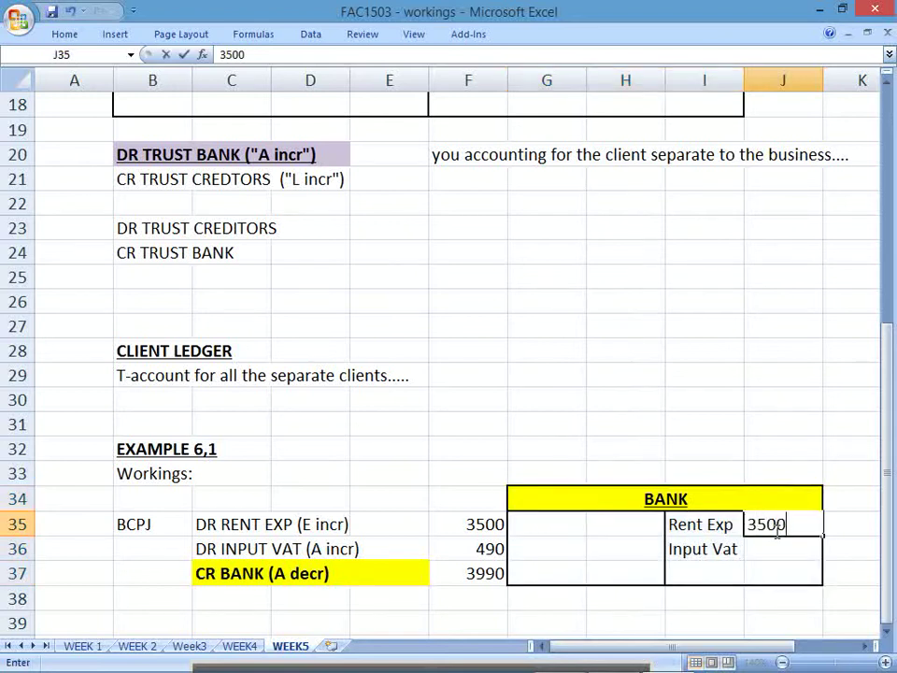
key("Return")
type("490")
key("Return")
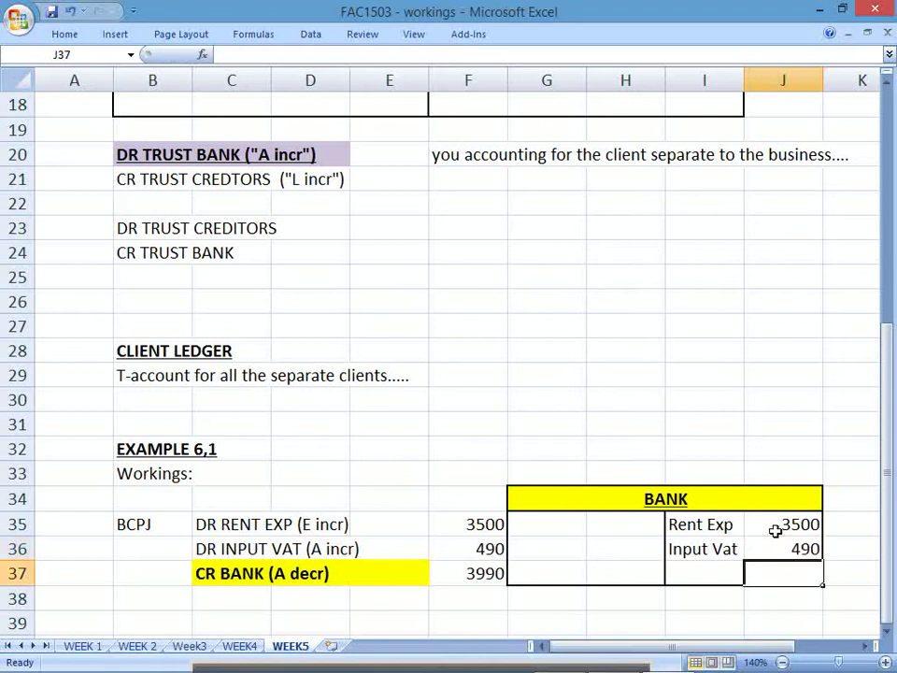
Step: Fill the Rent Exp and Input Vat lines I35:J36 of the BANK account yellow and review the journal entry in rows 35 to 37
left_click_drag(719, 529, 766, 549)
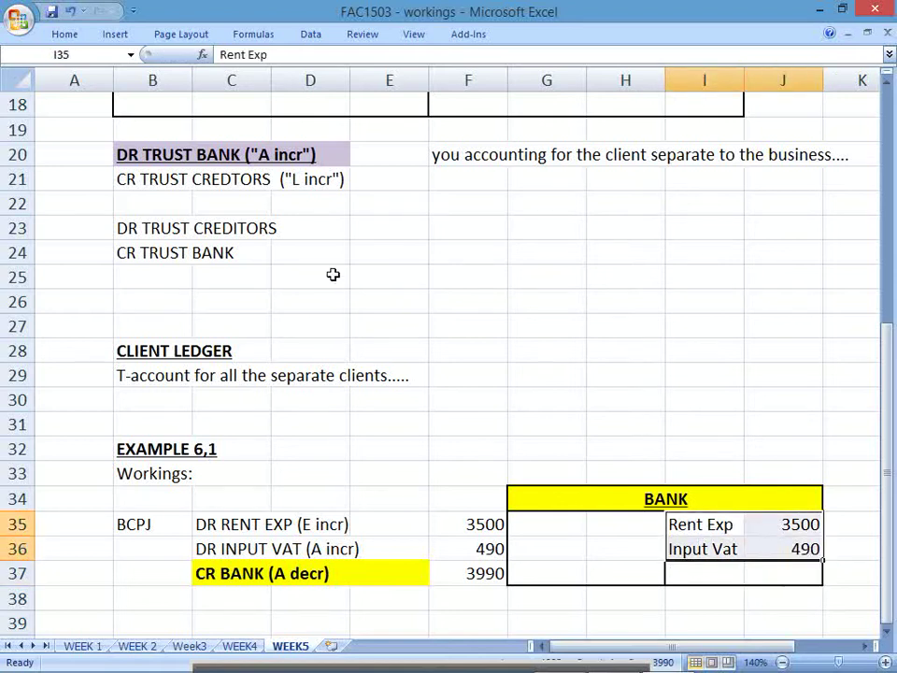
left_click(64, 33)
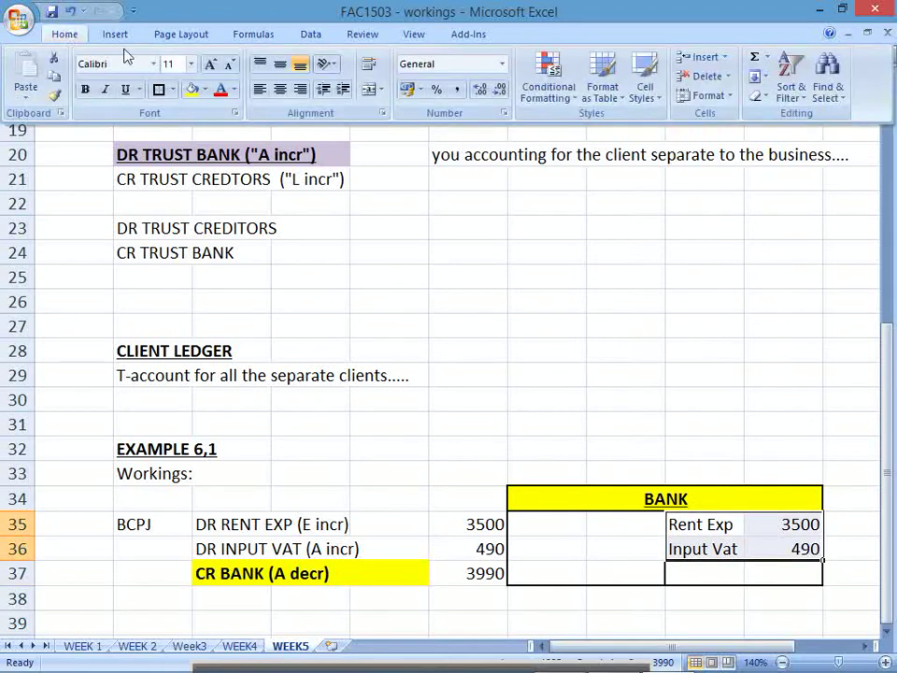
left_click(191, 89)
left_click_drag(208, 581, 452, 572)
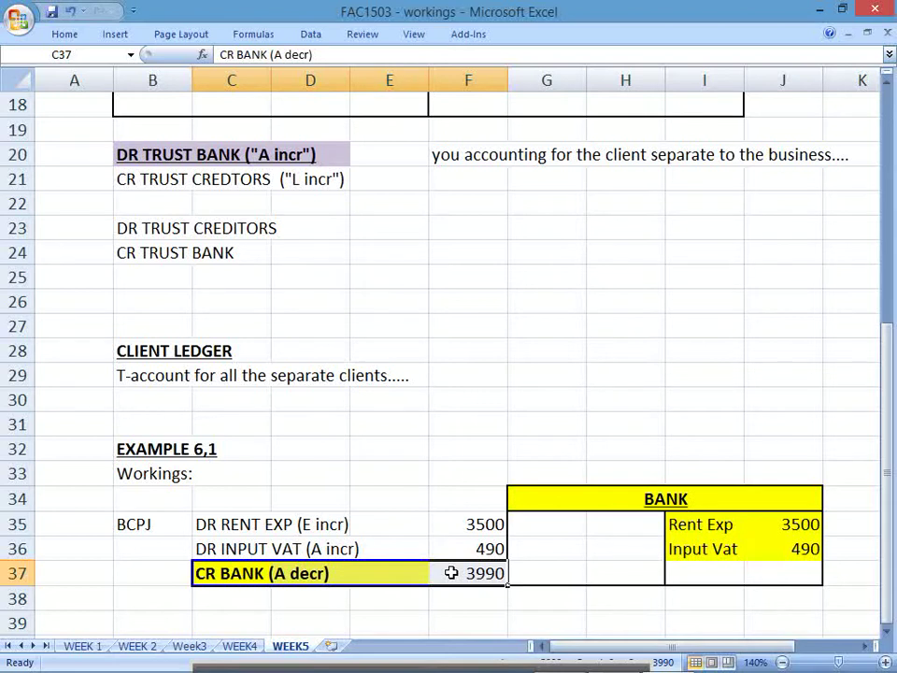
left_click_drag(244, 527, 398, 574)
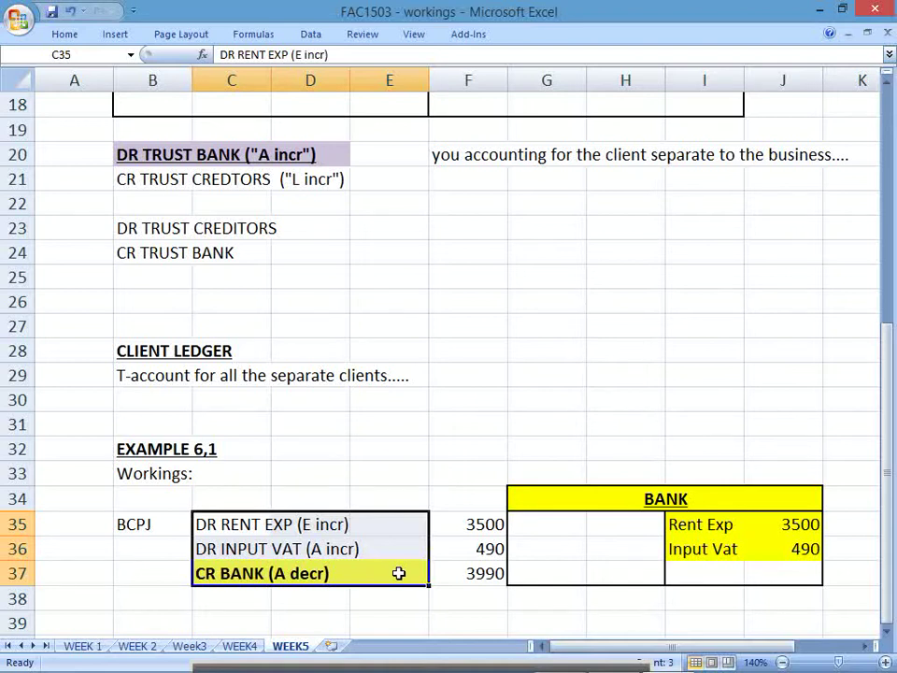
Step: Select B40 for the next working, highlight the word "deposit" in the cheque 528 transaction of the tutorial letter PDF, and return to the workbook
left_click(888, 633)
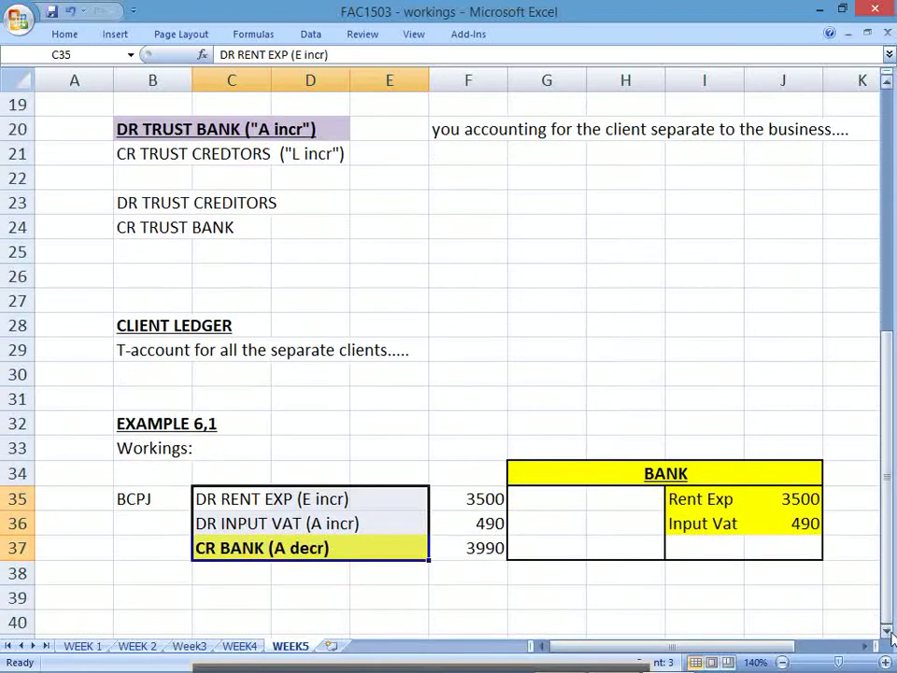
scroll(891, 635, "down", 10)
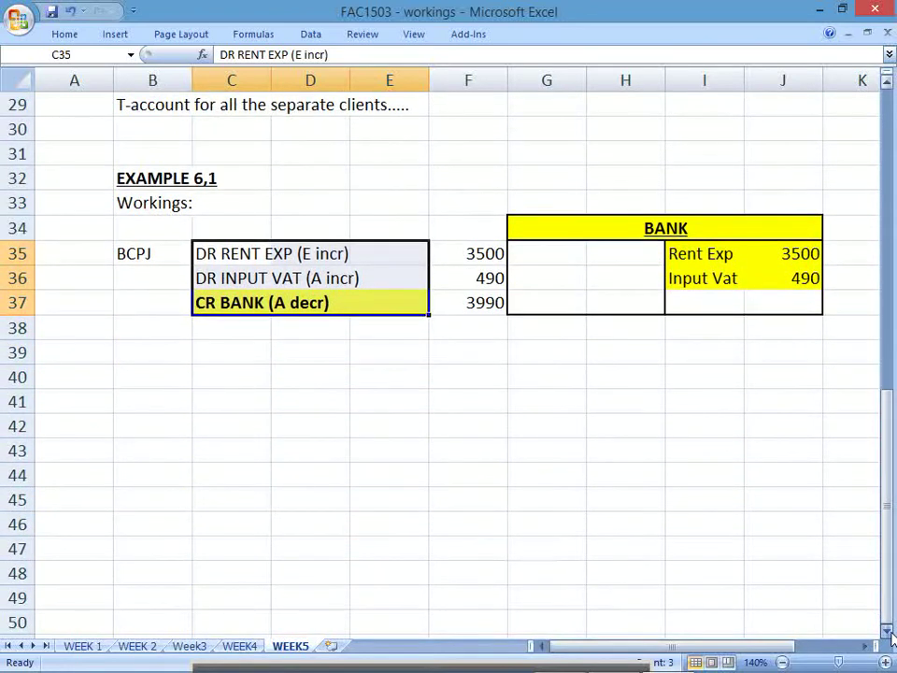
scroll(891, 635, "down", 3)
left_click(137, 302)
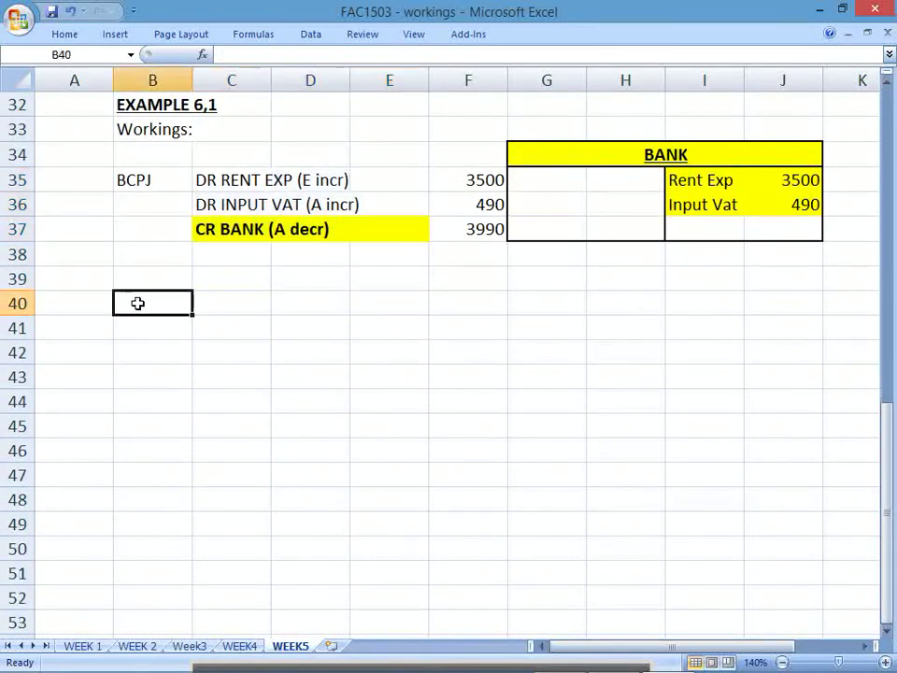
key("alt+Tab")
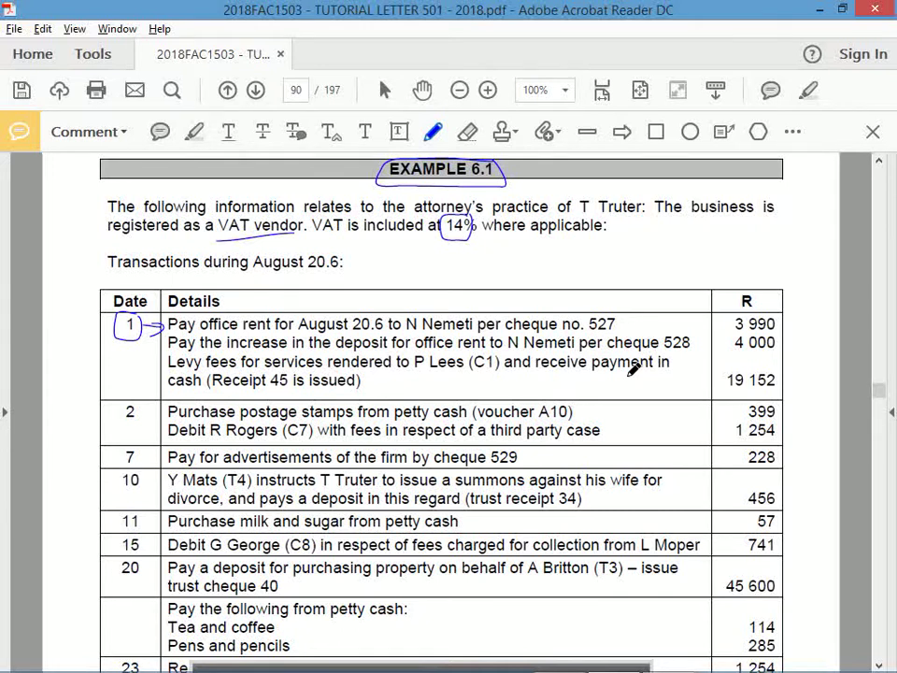
left_click(193, 131)
left_click_drag(337, 344, 393, 344)
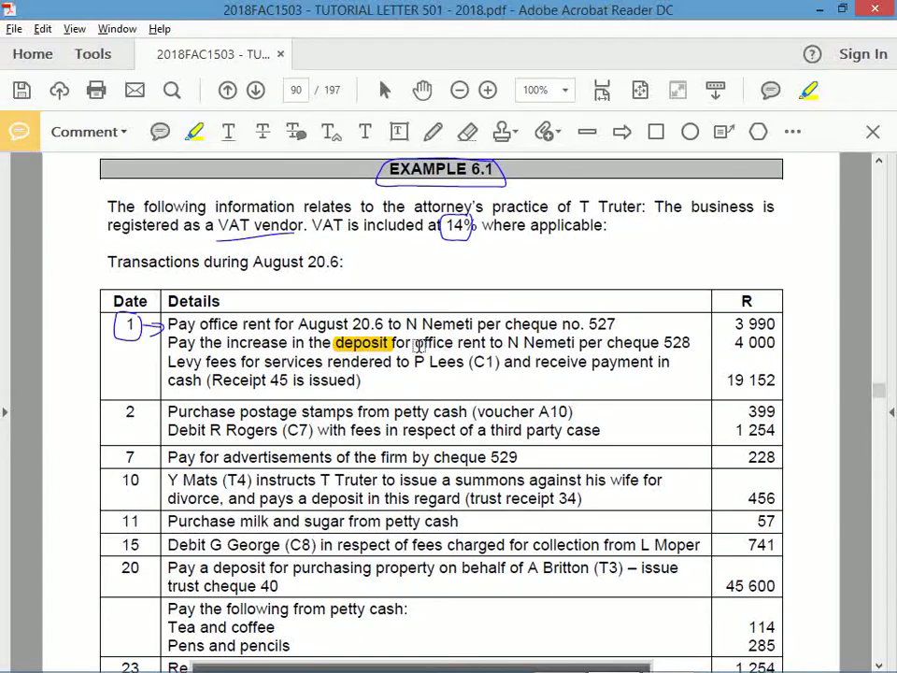
key("alt+Tab")
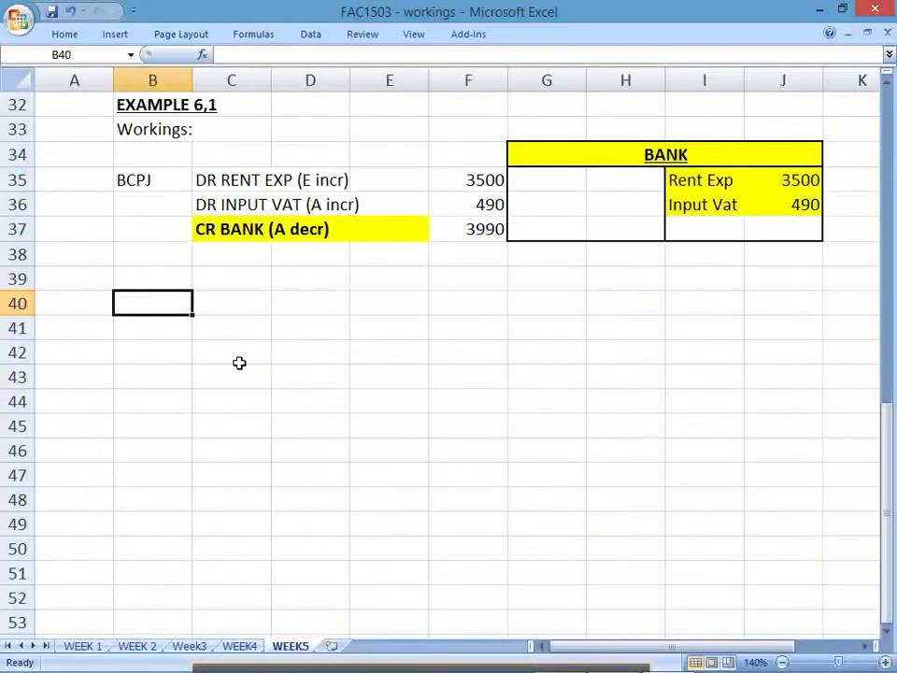
Step: Copy the BCPJ journal label from B35 to B40 for the next working
key("Up")
key("Up")
key("Up")
key("Up")
key("Up")
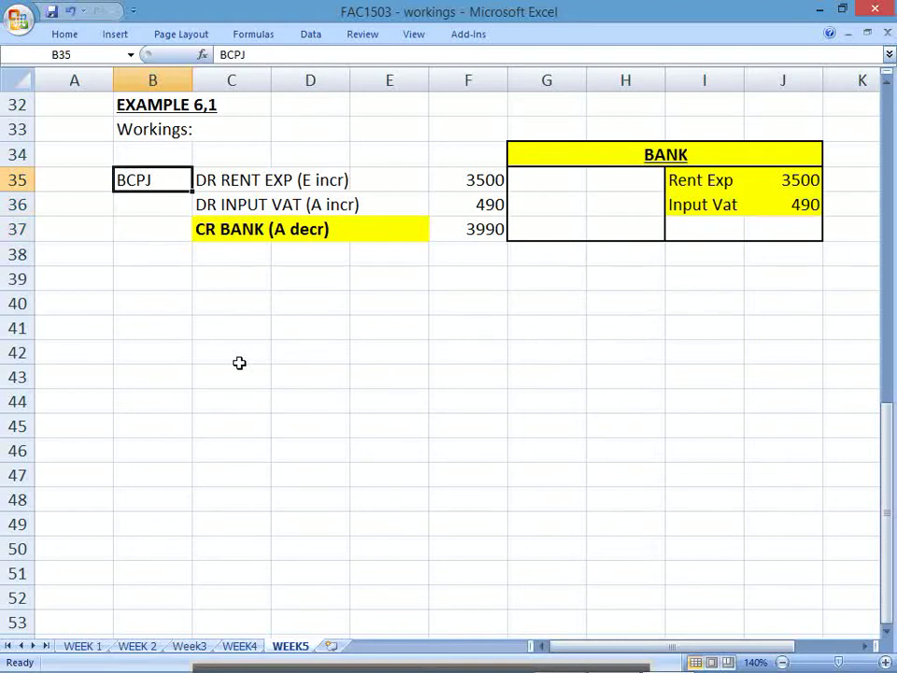
key("ctrl+c")
key("Down")
key("Down")
key("Down")
key("Down")
key("Down")
key("ctrl+v")
Step: Copy the yellow CR BANK (A decr) line from C37 to C41
key("Up")
key("Up")
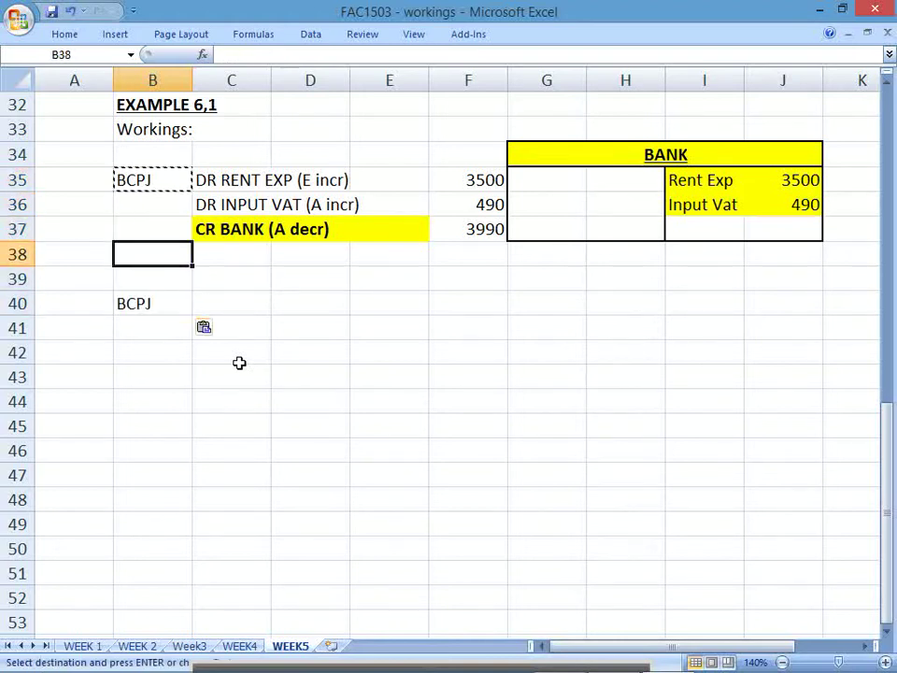
key("Up")
key("Right")
key("ctrl+c")
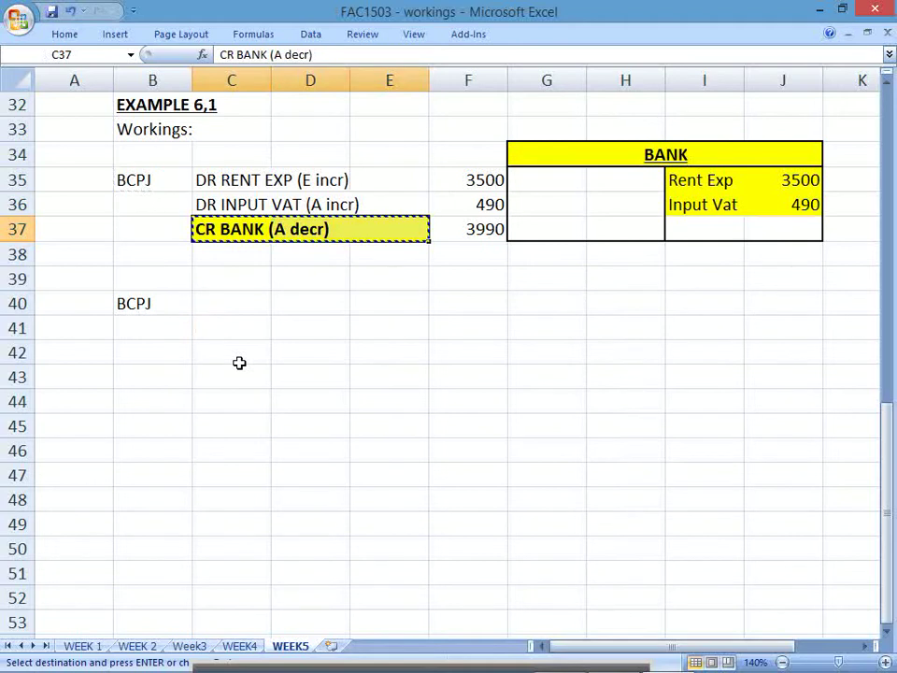
key("Down")
key("Down")
key("Down")
key("Down")
key("ctrl+v")
Step: Enter DR DEPOSIT FOR RENT in C40 and make it bold
key("Up")
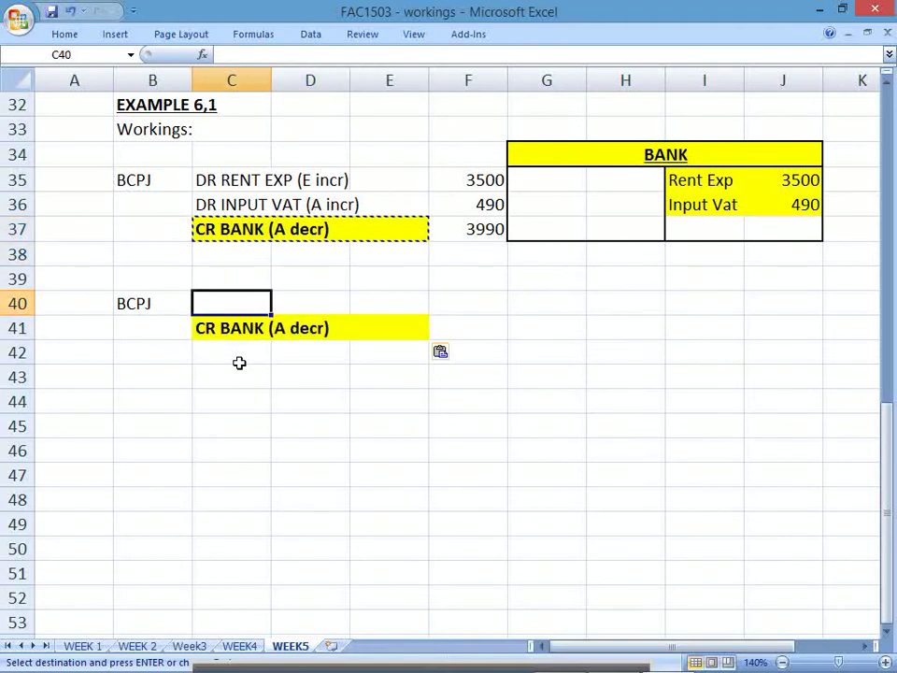
type("DR DEP")
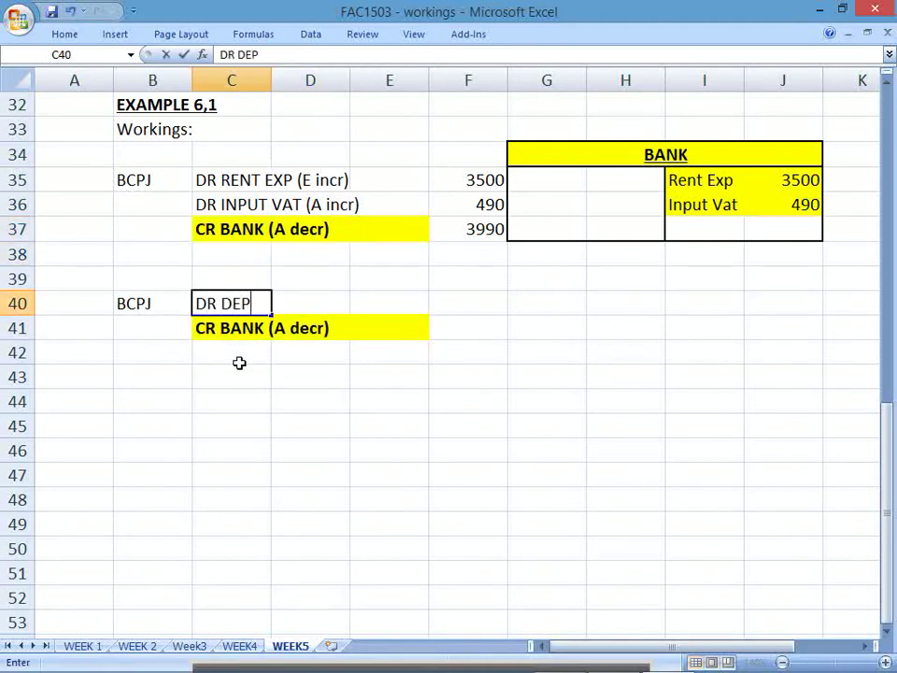
type("OSIT FOR RENT")
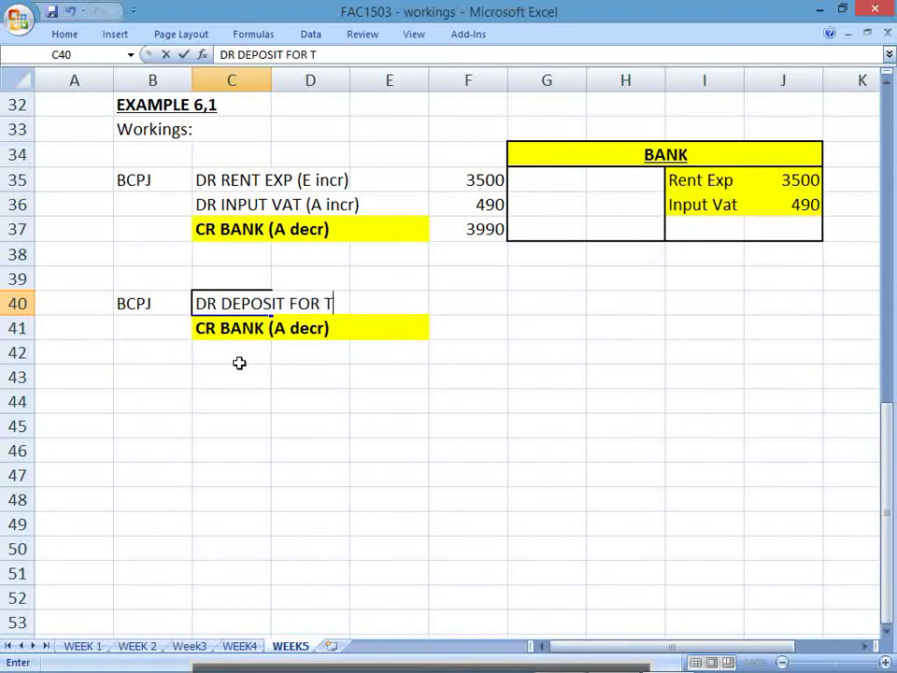
key("Return")
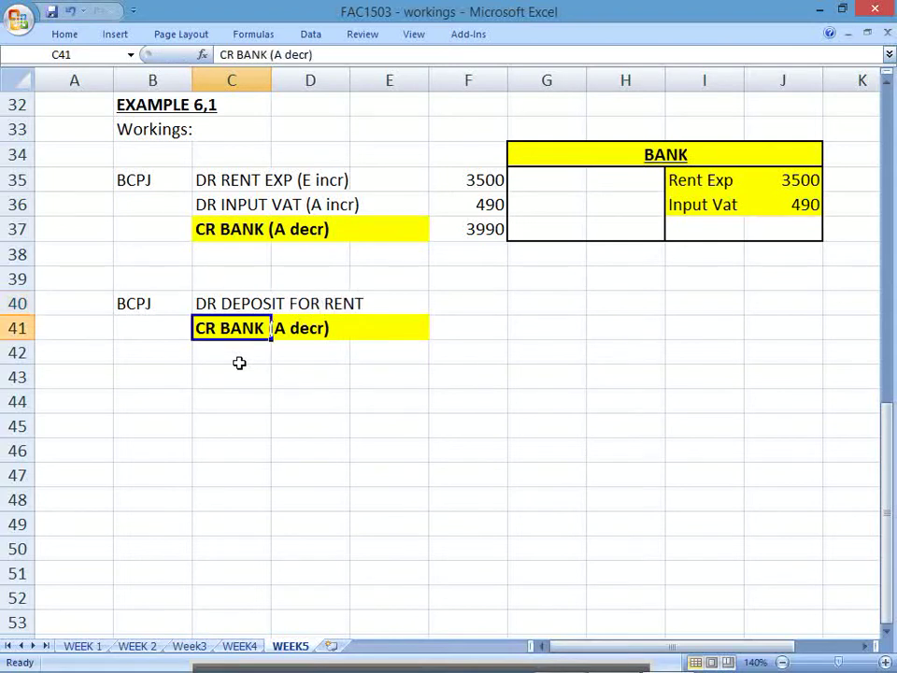
key("Up")
key("ctrl+b")
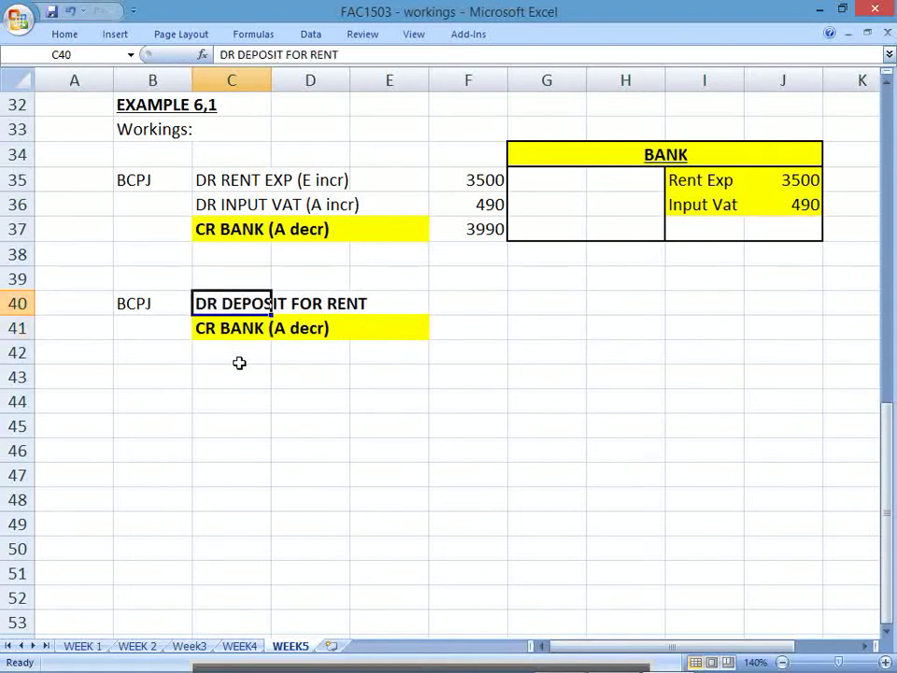
Step: Review the debit and credit lines of the rent deposit entry in C40:E41
key("shift+Down")
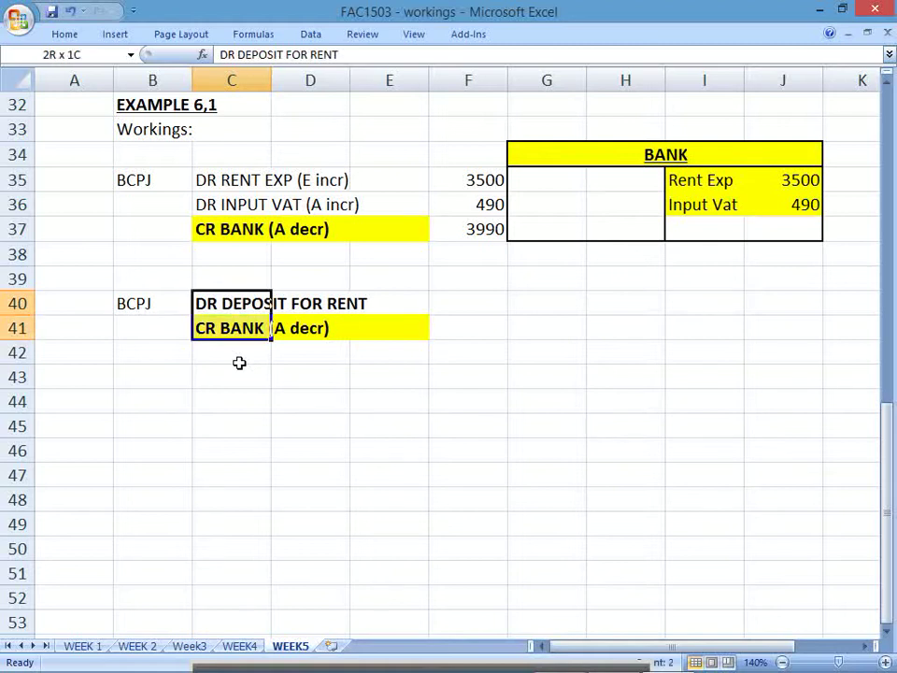
key("shift+Right")
key("shift+Right")
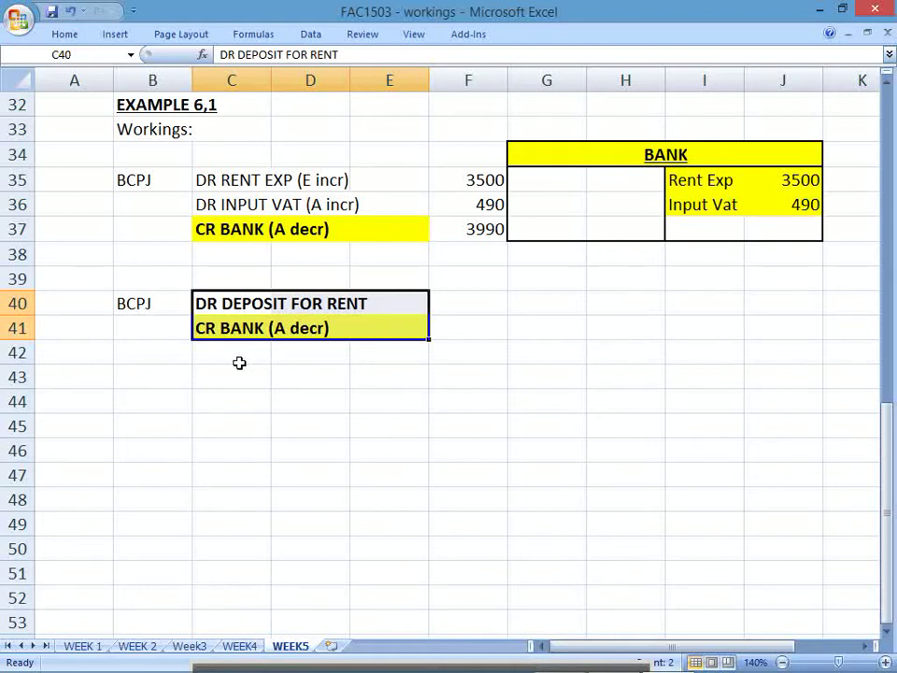
left_click_drag(270, 300, 375, 329)
left_click(533, 303)
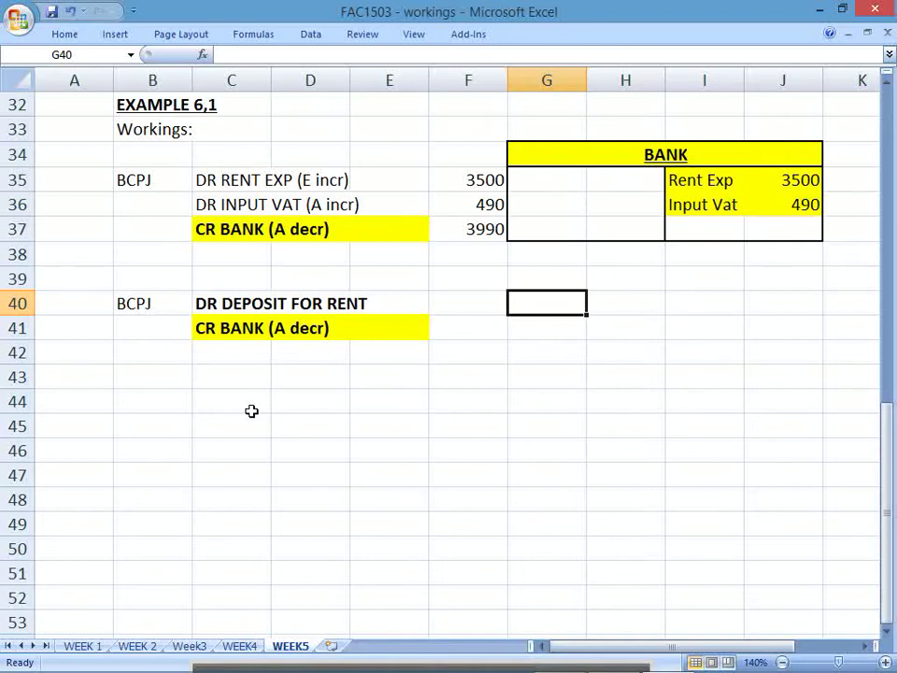
Step: Add (A incr) to the end of the DR DEPOSIT FOR RENT description in C40
left_click(234, 305)
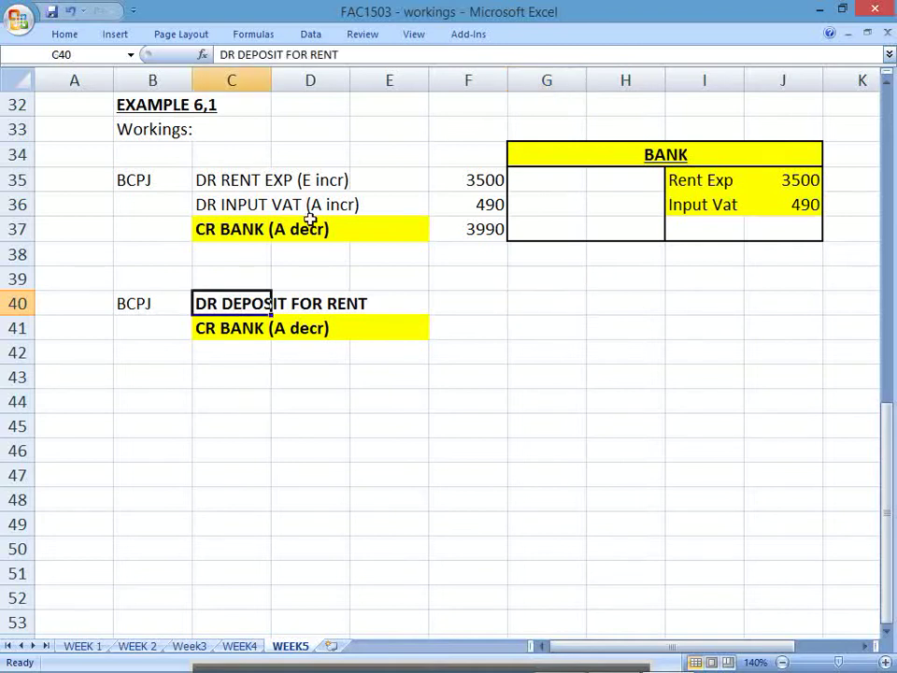
left_click(371, 57)
type("(")
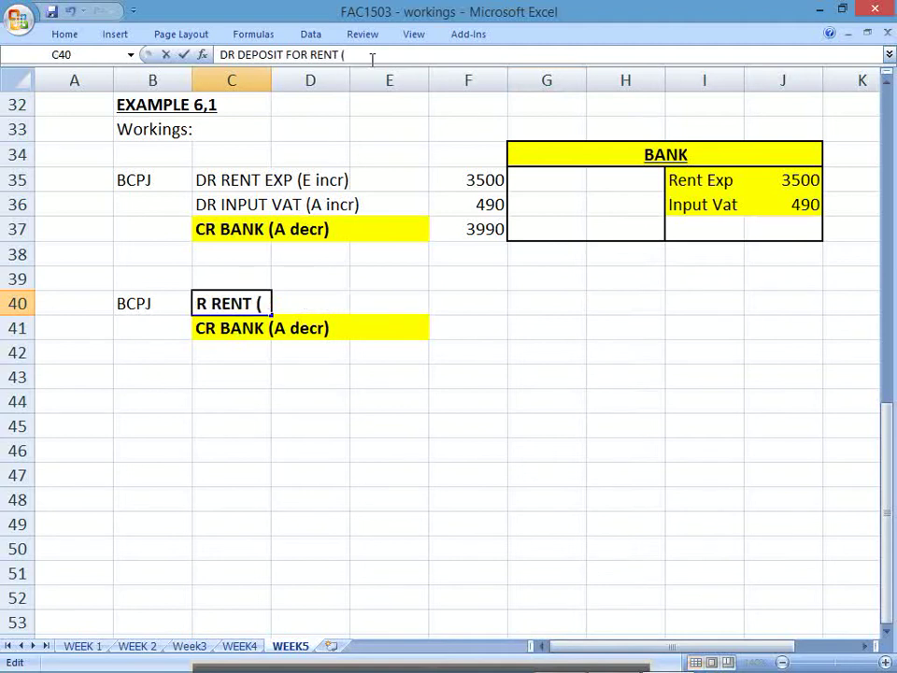
type("A incr")
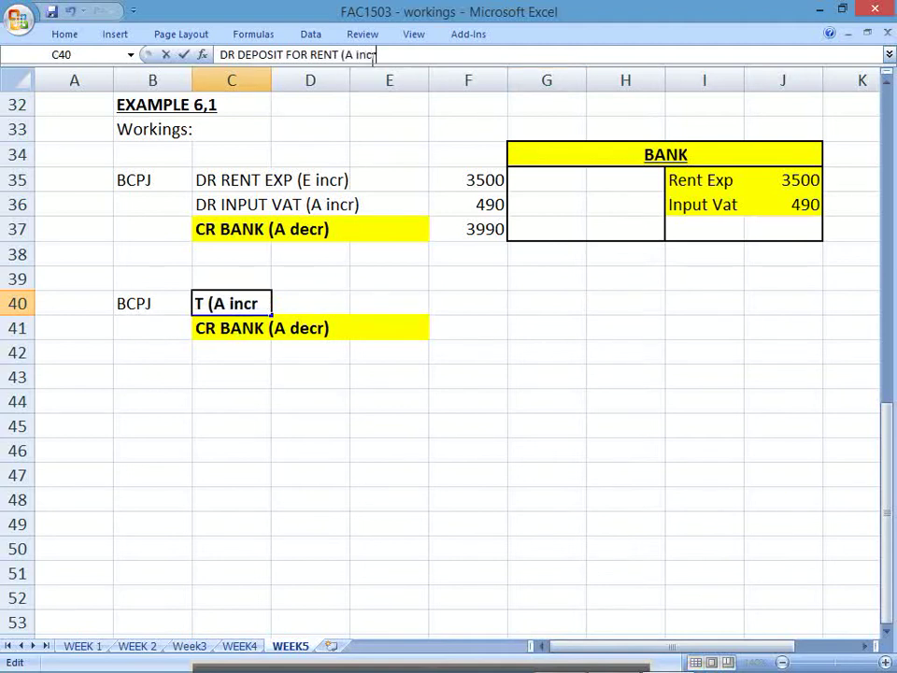
key("Return")
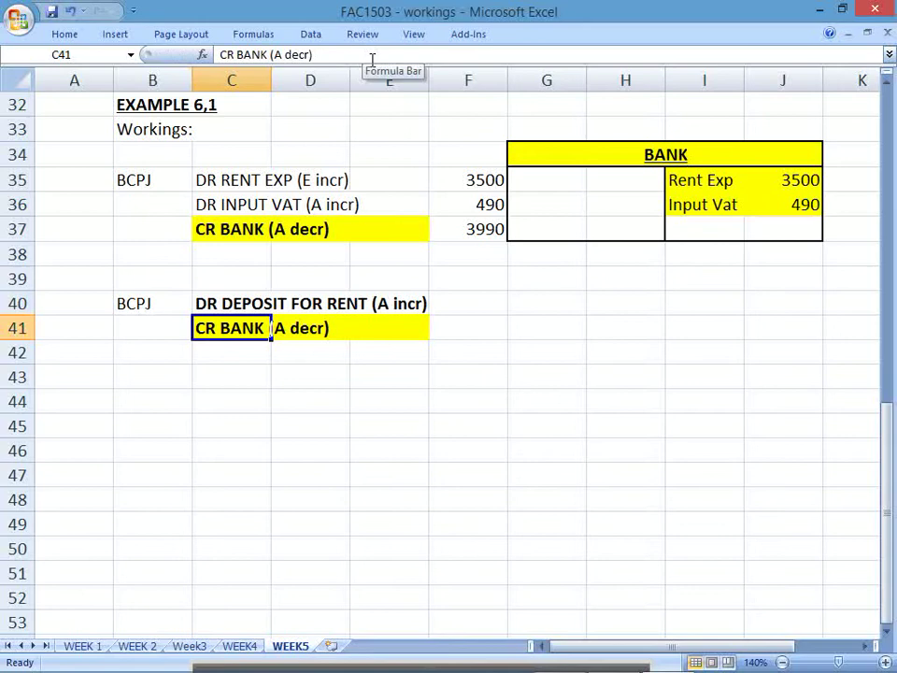
Step: Check the cheque 528 amount in the tutorial letter PDF and enter 4000 in both F40 and F41 of the workbook
key("Right")
key("Right")
key("Right")
key("alt+Tab")
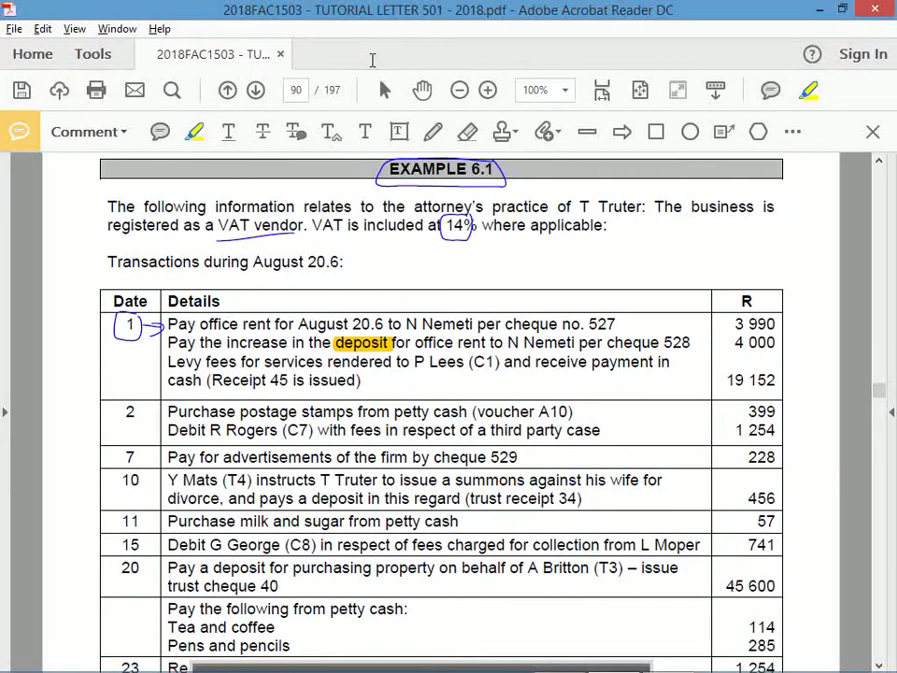
key("alt+Tab")
key("Up")
type("4000")
key("Return")
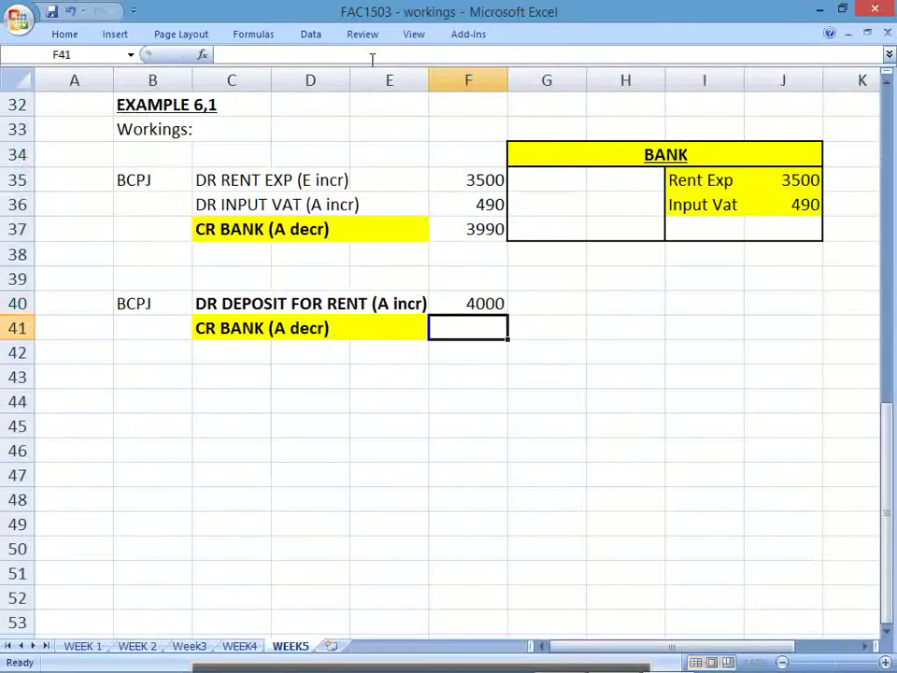
type("4000")
Step: Switch to the tutorial letter PDF, highlight the word "fees" in the receipt 45 transaction, and look over the August transactions
key("alt+Tab")
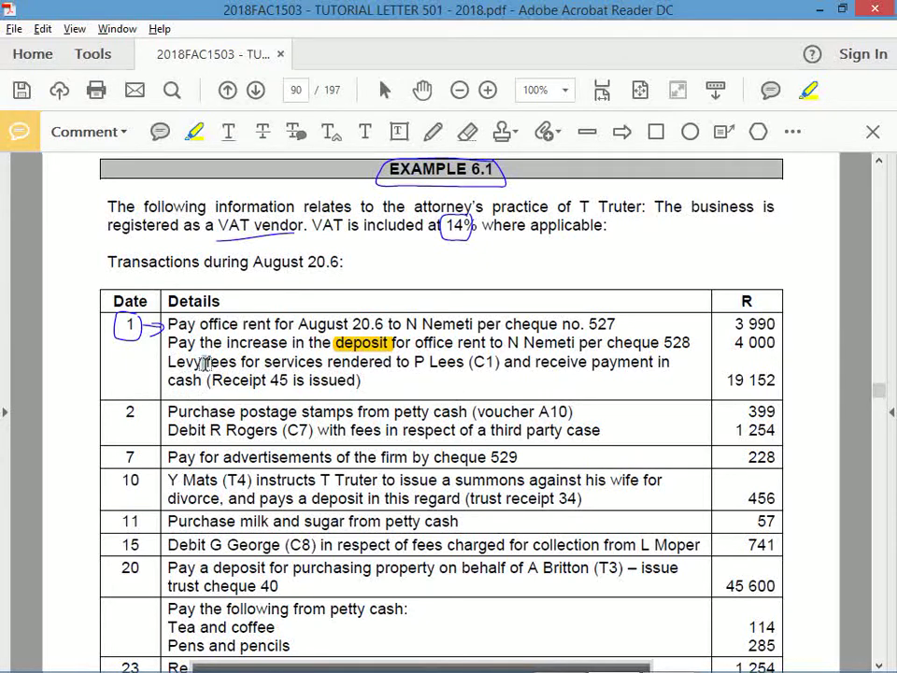
left_click_drag(203, 364, 238, 364)
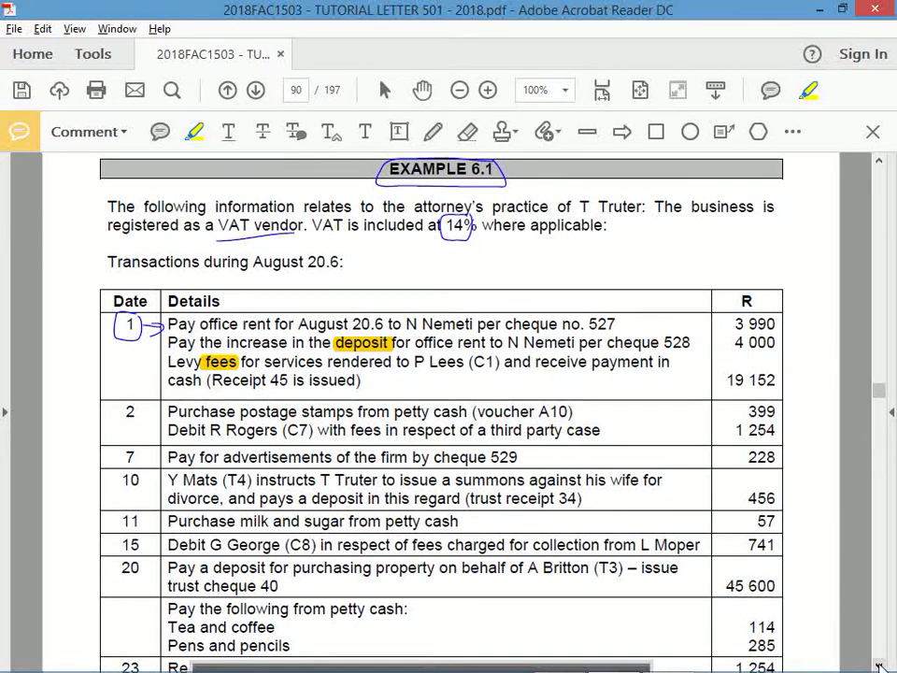
scroll(817, 589, "down", 3)
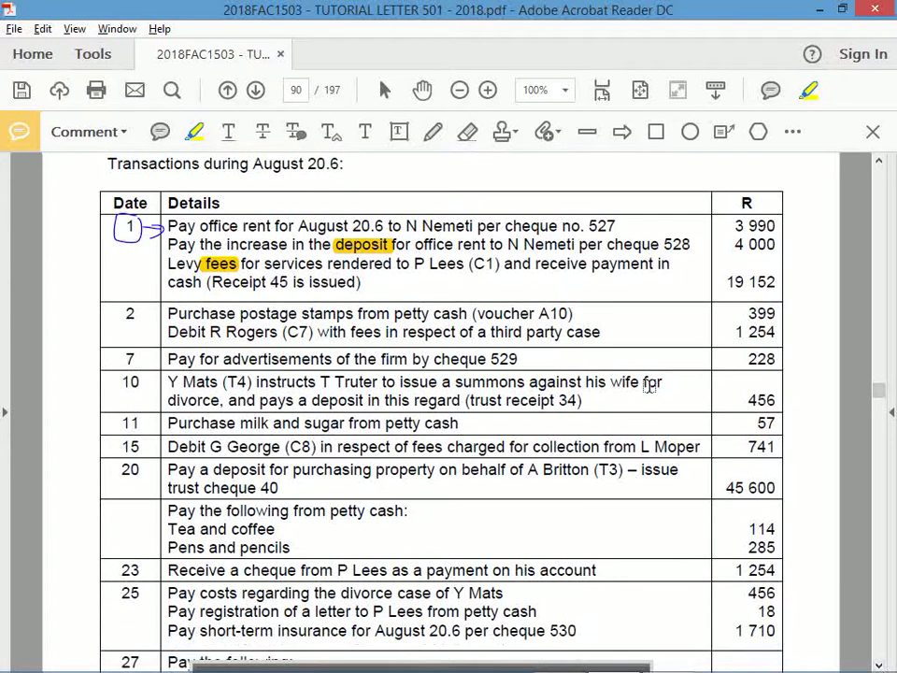
left_click(879, 163)
scroll(879, 166, "up", 3)
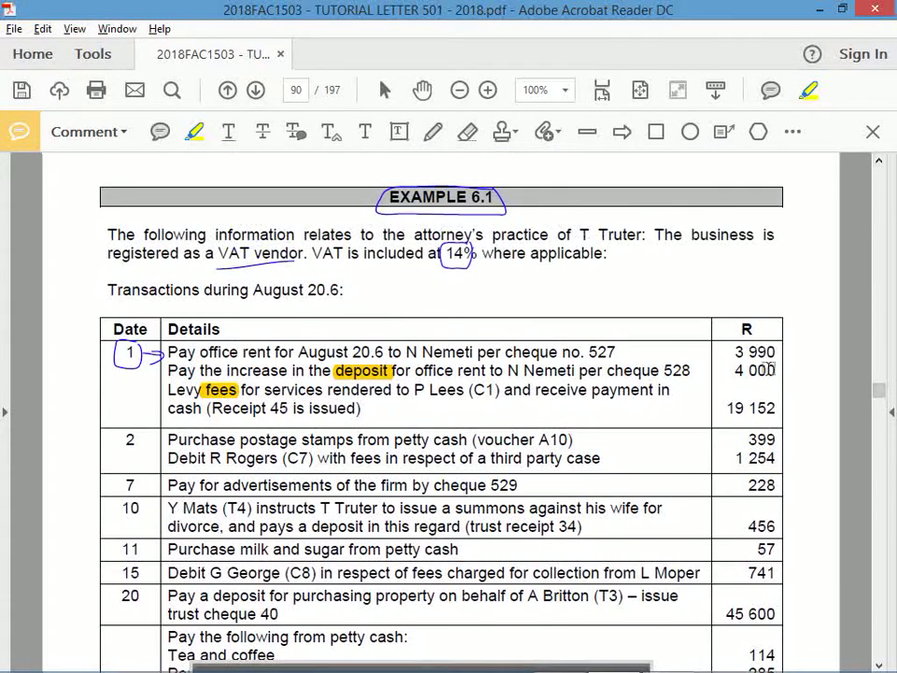
left_click(878, 665)
scroll(878, 665, "down", 3)
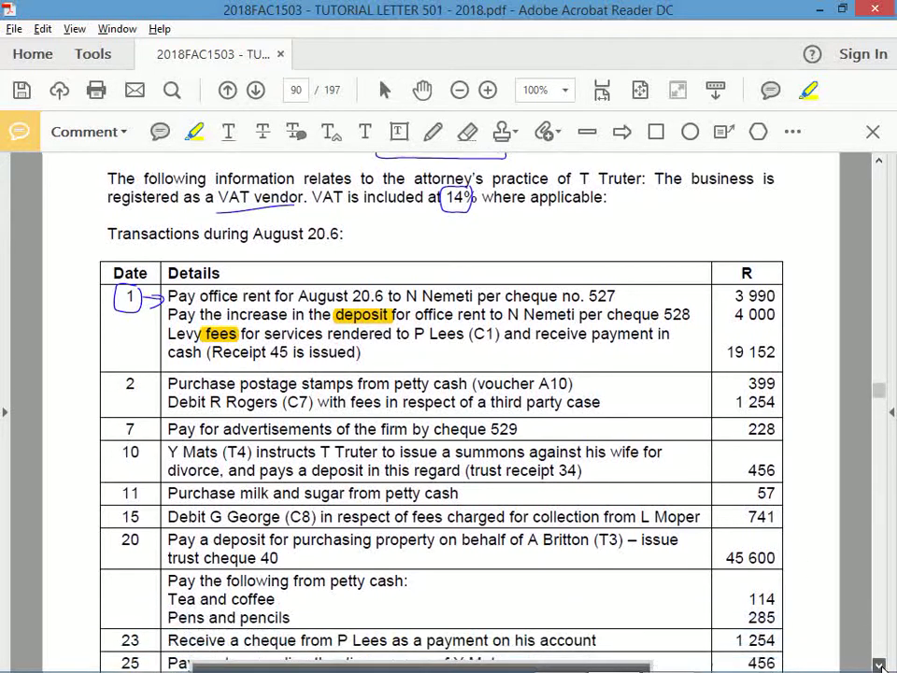
Step: Return to the workbook and copy the Example 6.1 workings A92:G117 from the WEEK4 sheet to A43 on the WEEK5 sheet
key("alt+Tab")
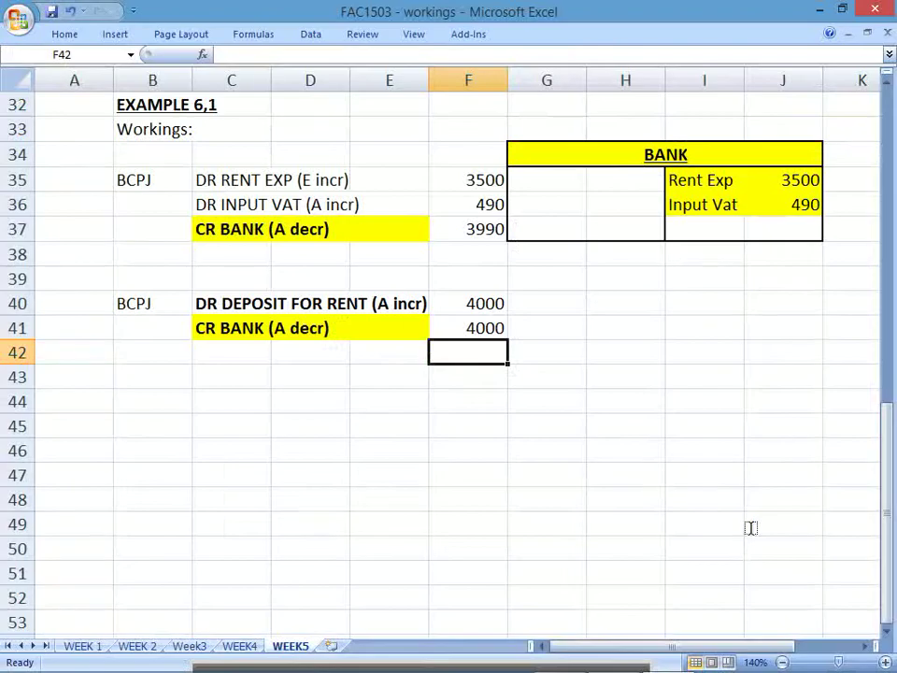
left_click_drag(218, 301, 436, 326)
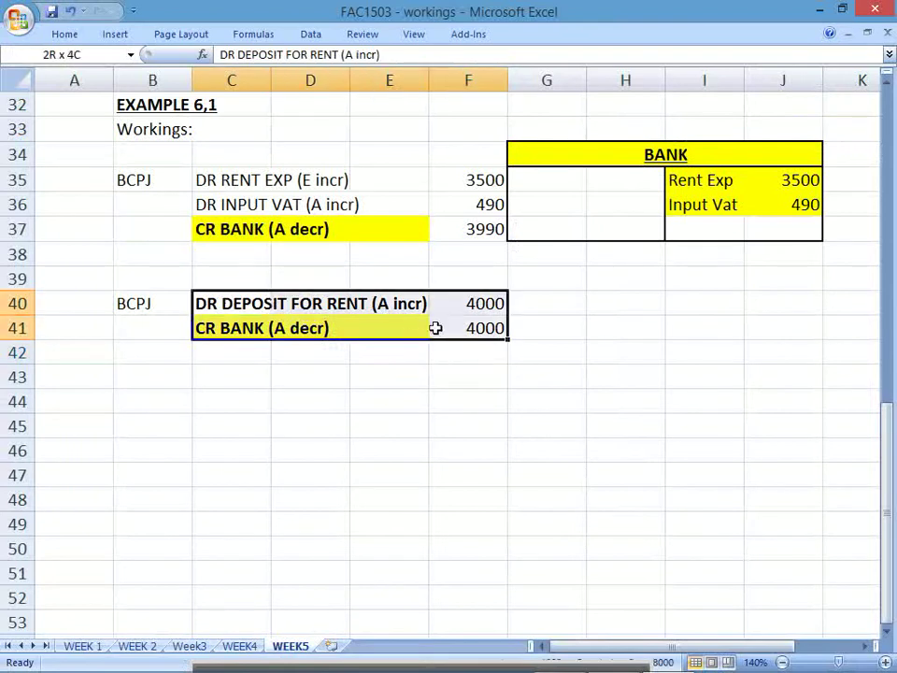
left_click(240, 646)
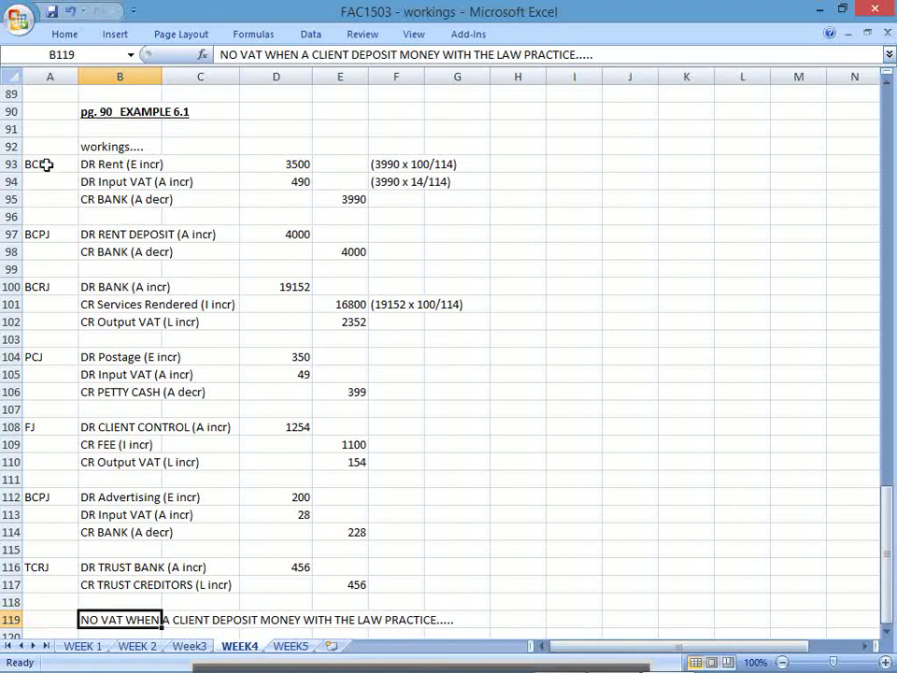
left_click_drag(32, 149, 445, 584)
key("ctrl+c")
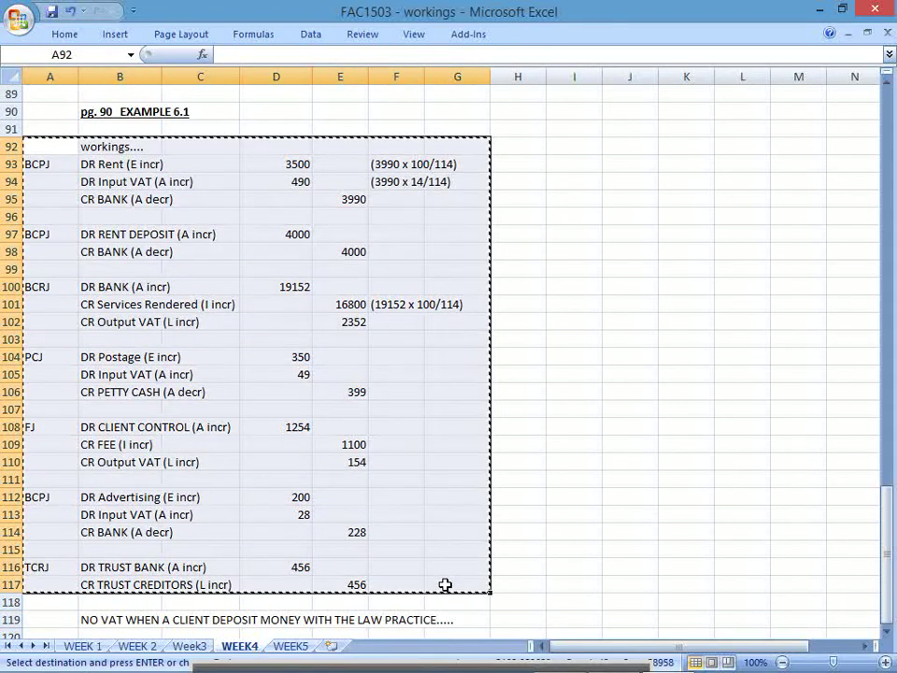
key("alt+Tab")
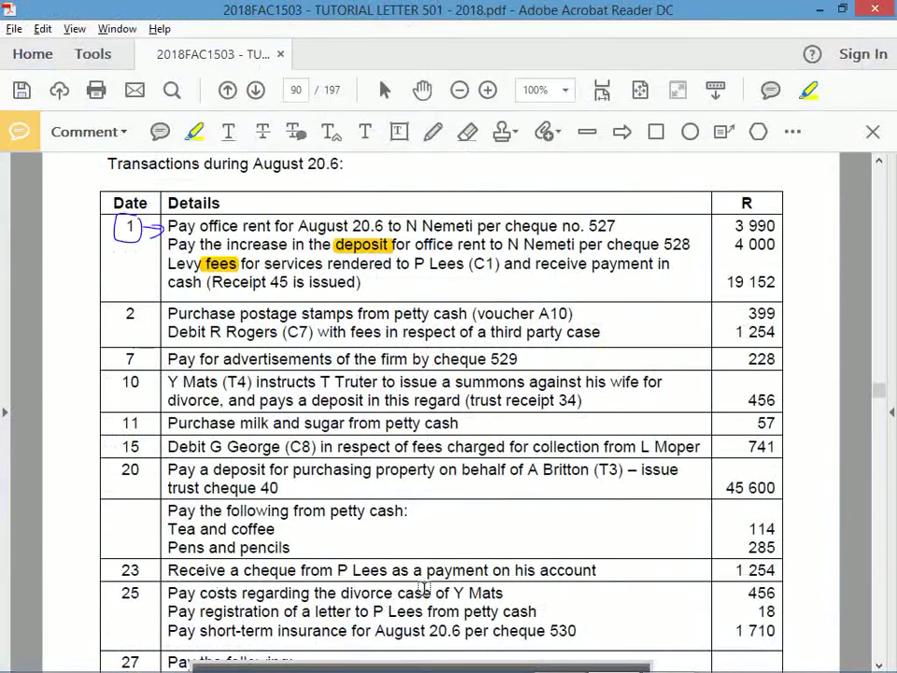
key("alt+Tab")
left_click(290, 646)
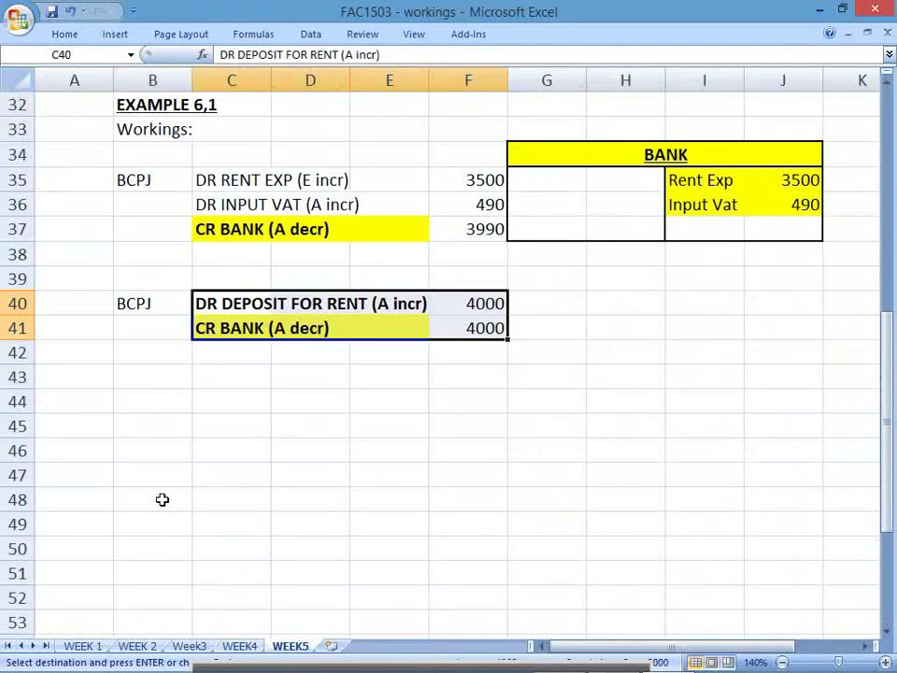
left_click(78, 383)
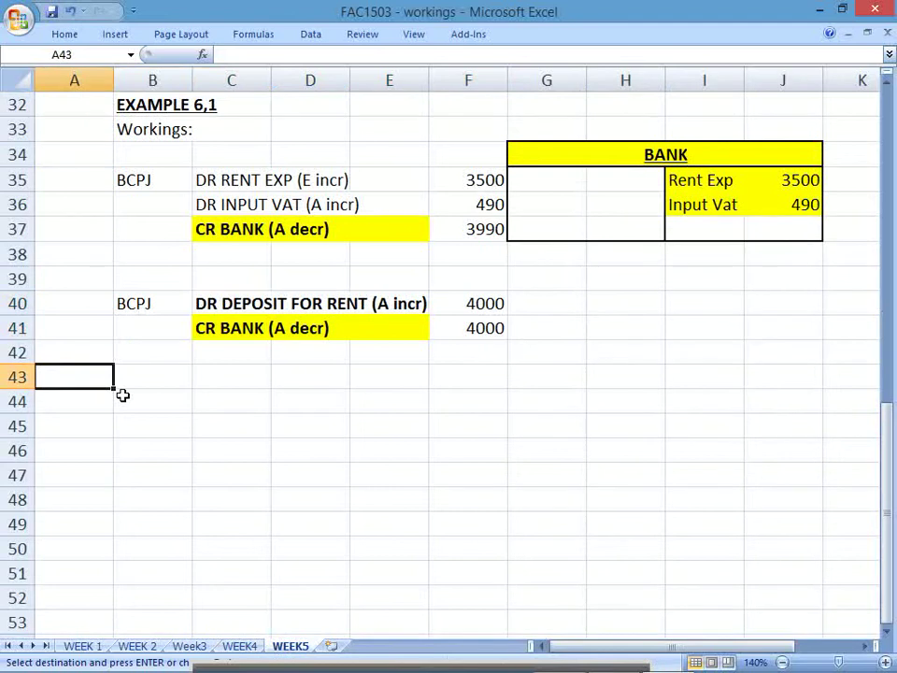
key("ctrl+v")
left_click(598, 402)
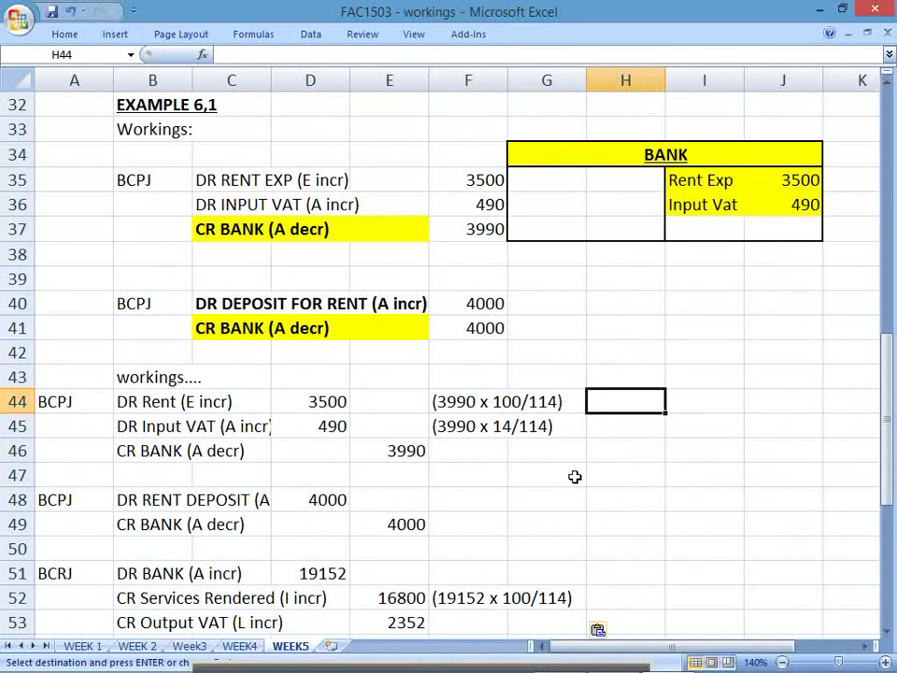
Step: Review the pasted workings down to row 68, select A70, and check the remaining transactions in the tutorial letter PDF
left_click(887, 632)
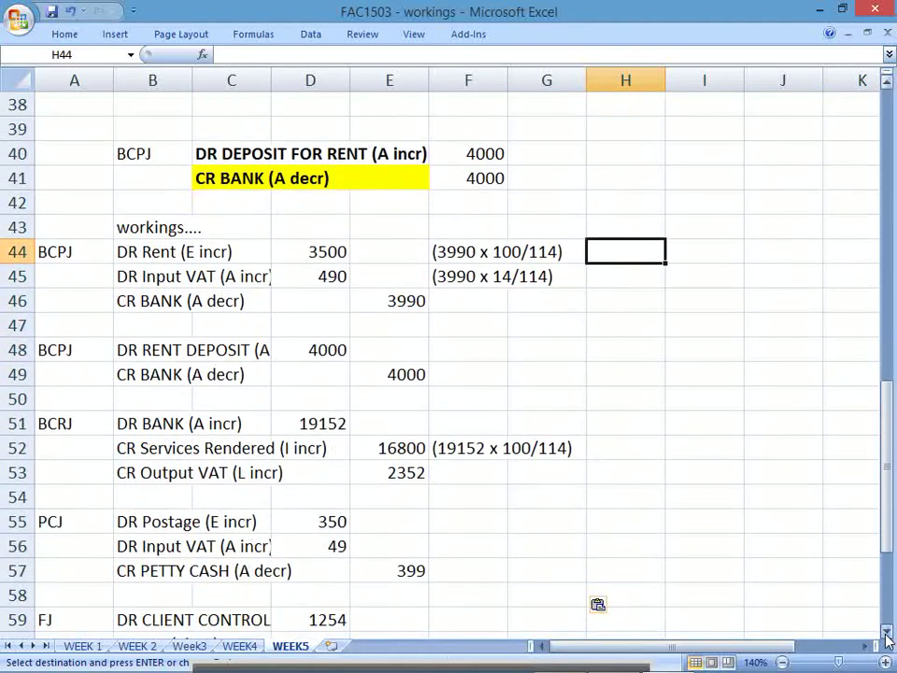
left_click(888, 633)
left_click(887, 633)
left_click(888, 632)
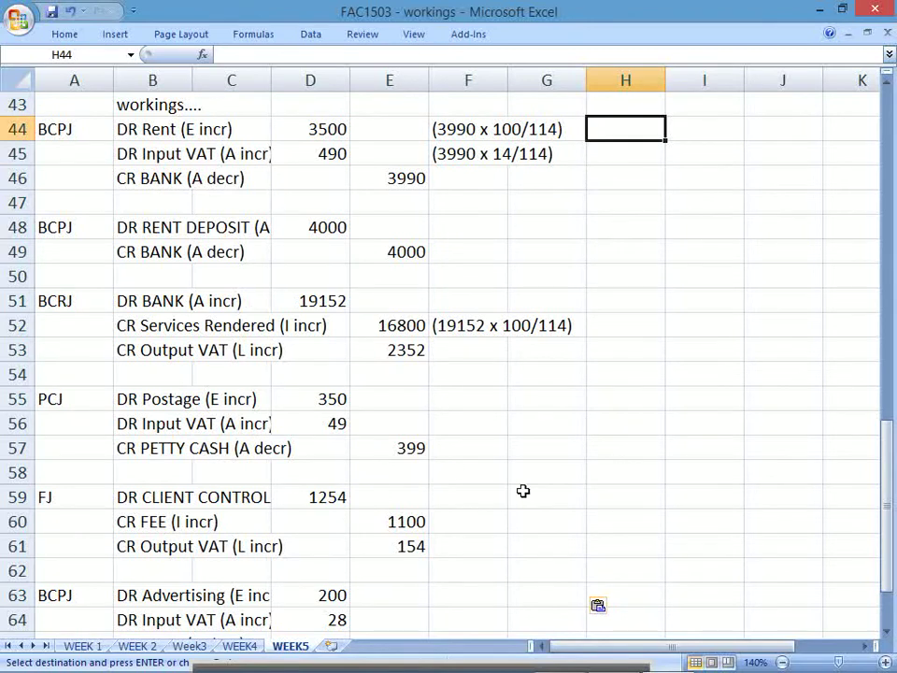
left_click_drag(888, 632, 887, 633)
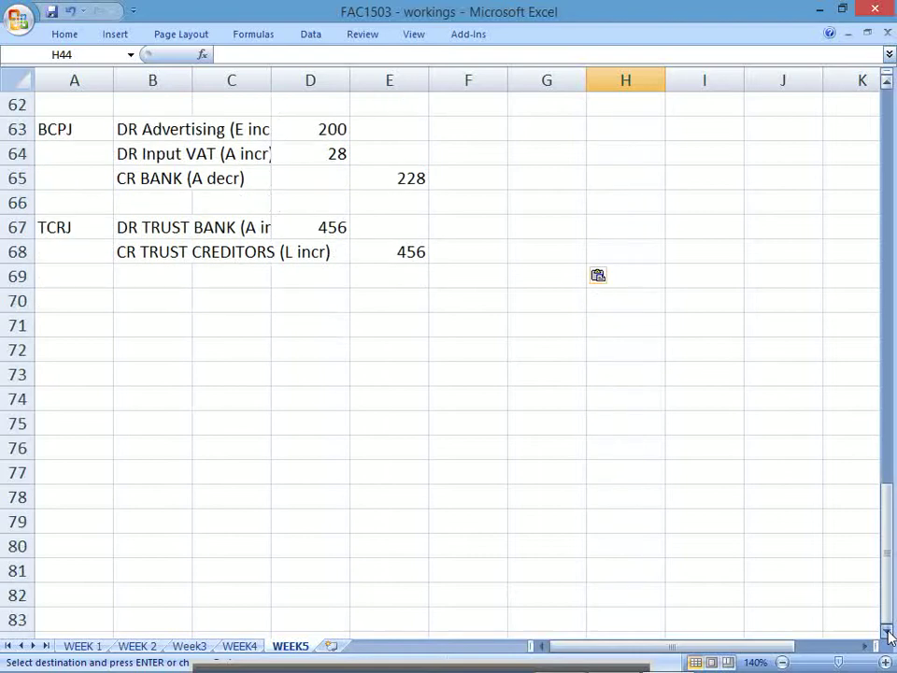
left_click(67, 298)
key("alt+Tab")
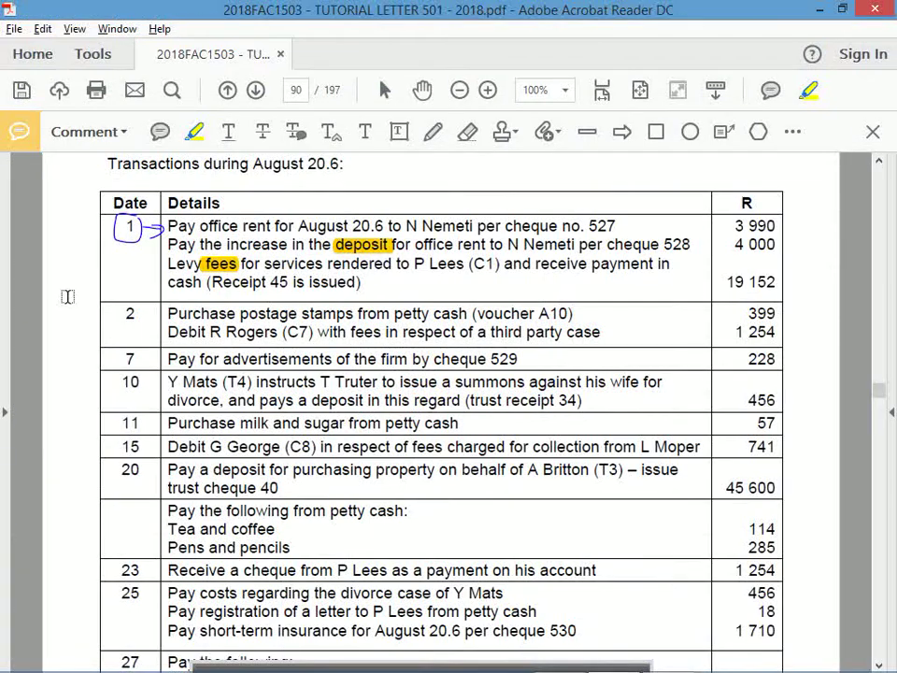
key("alt+Tab")
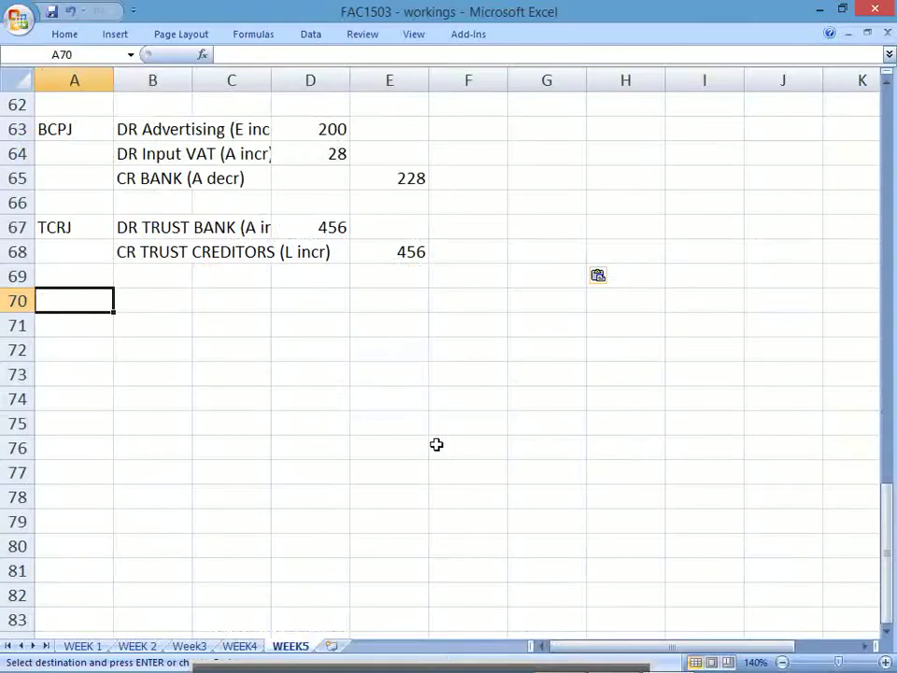
Step: Check the transaction dates in the tutorial letter PDF and enter 10 in A66 and 11 in A70 of the workbook
key("alt+Tab")
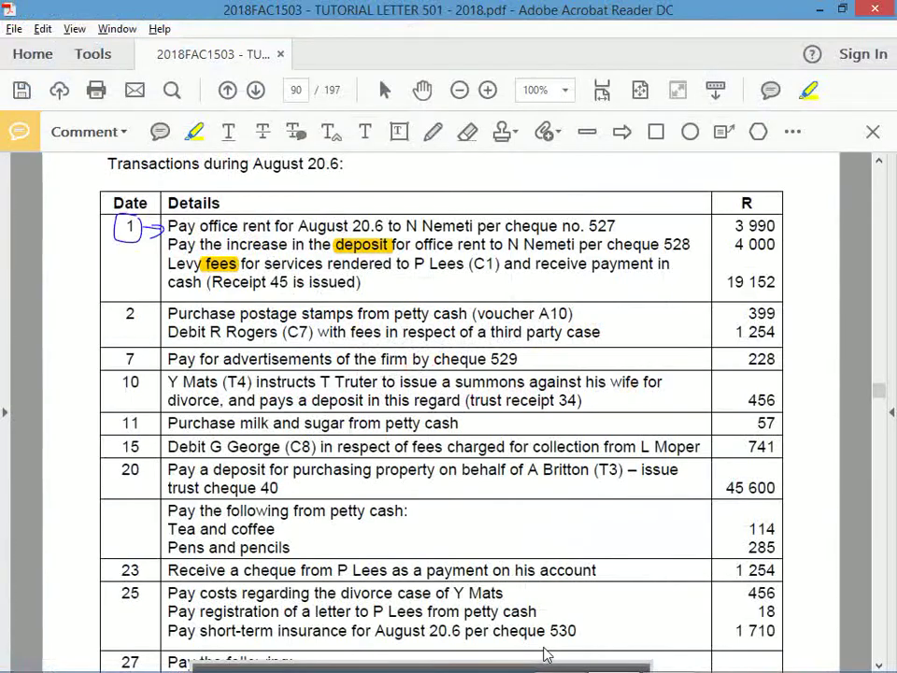
key("alt+Tab")
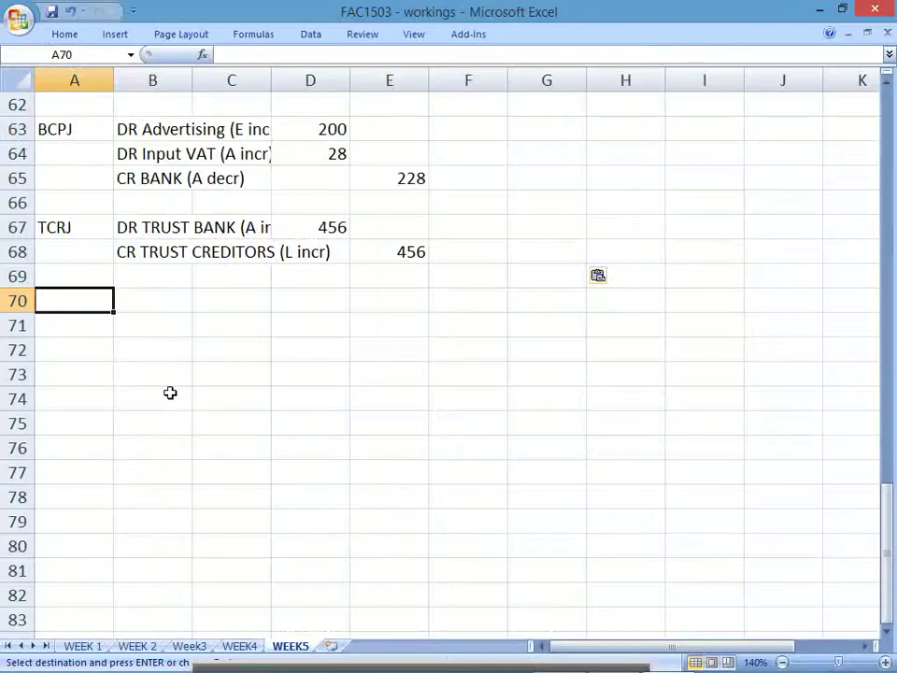
left_click(56, 207)
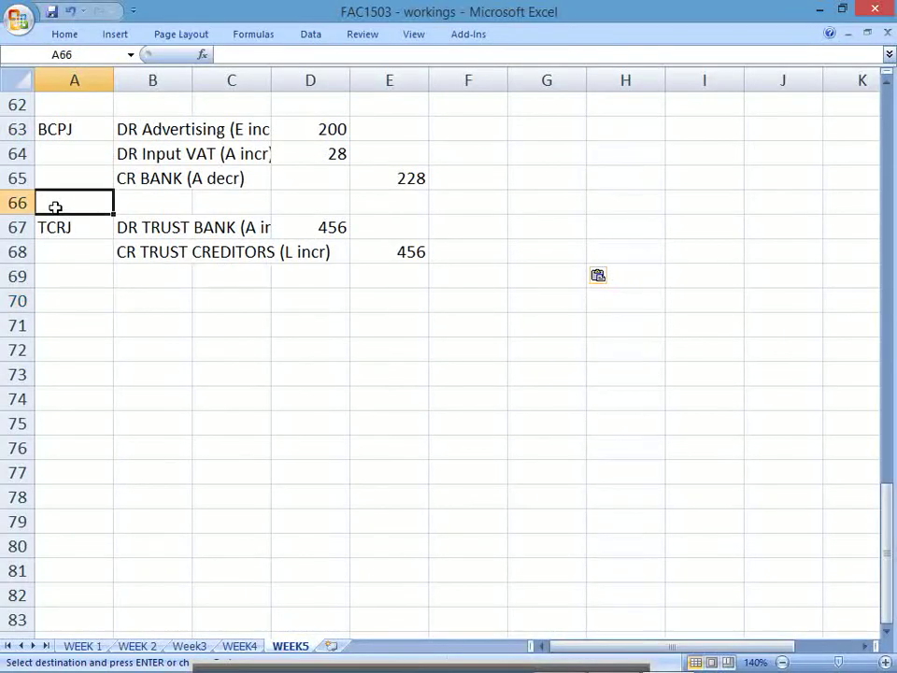
type("10")
key("Return")
key("Return")
key("Return")
key("Return")
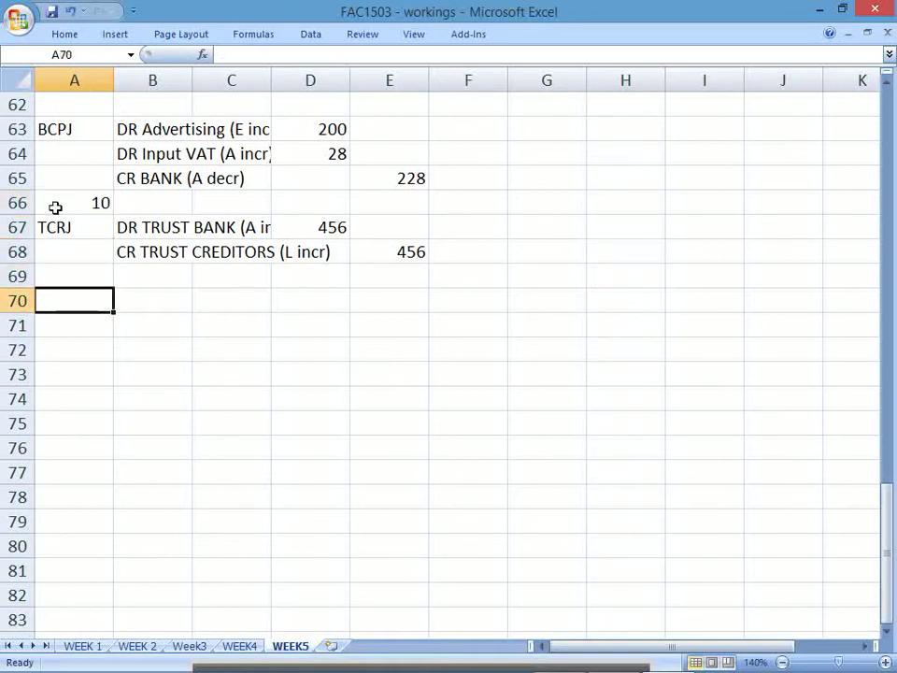
type("11")
key("Return")
Step: Check the 11 August petty cash purchase in the tutorial letter PDF and enter its debit description "DR MILK & SUGAR (ST" in B70 of the workbook
key("alt+Tab")
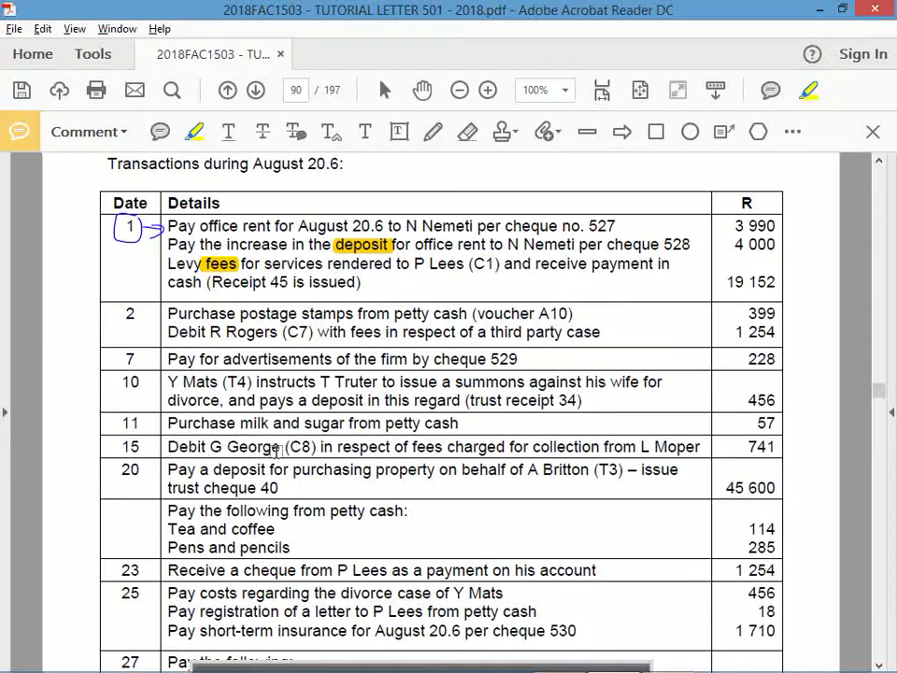
key("alt+Tab")
key("Up")
key("Right")
type("D")
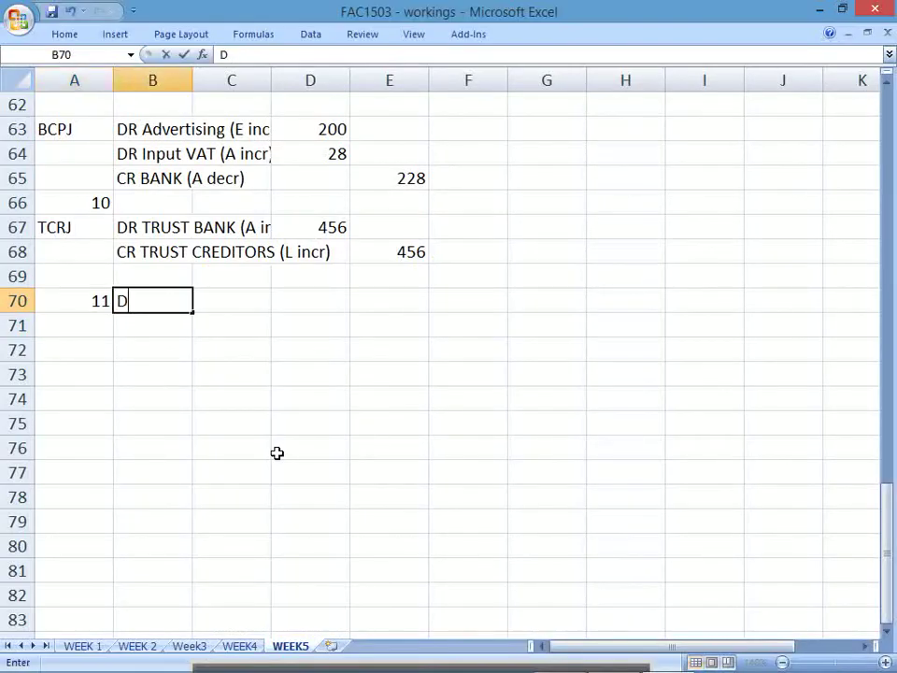
type("R MILK & SU")
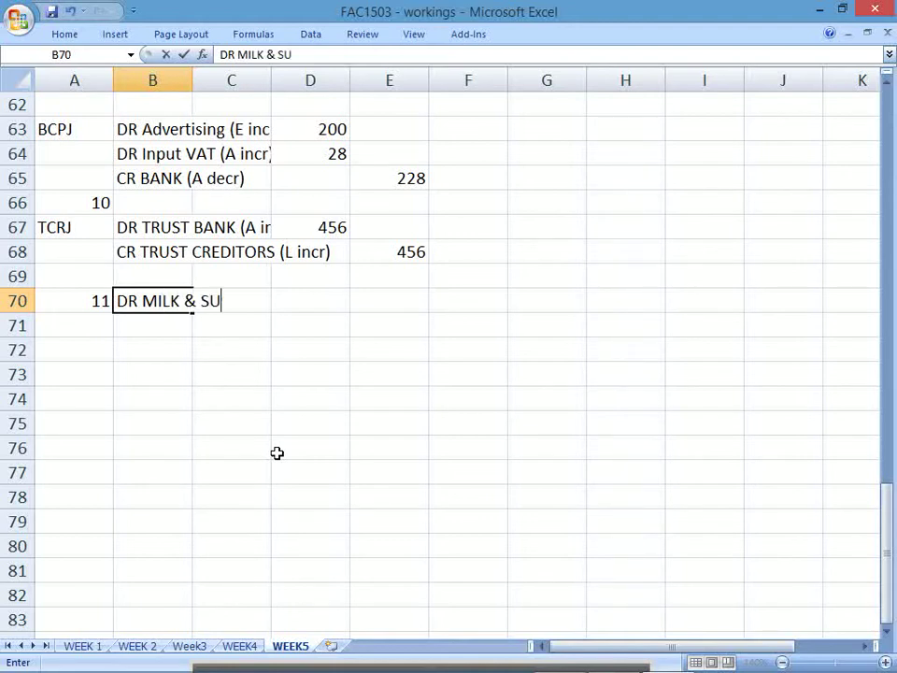
type("GAR (ST")
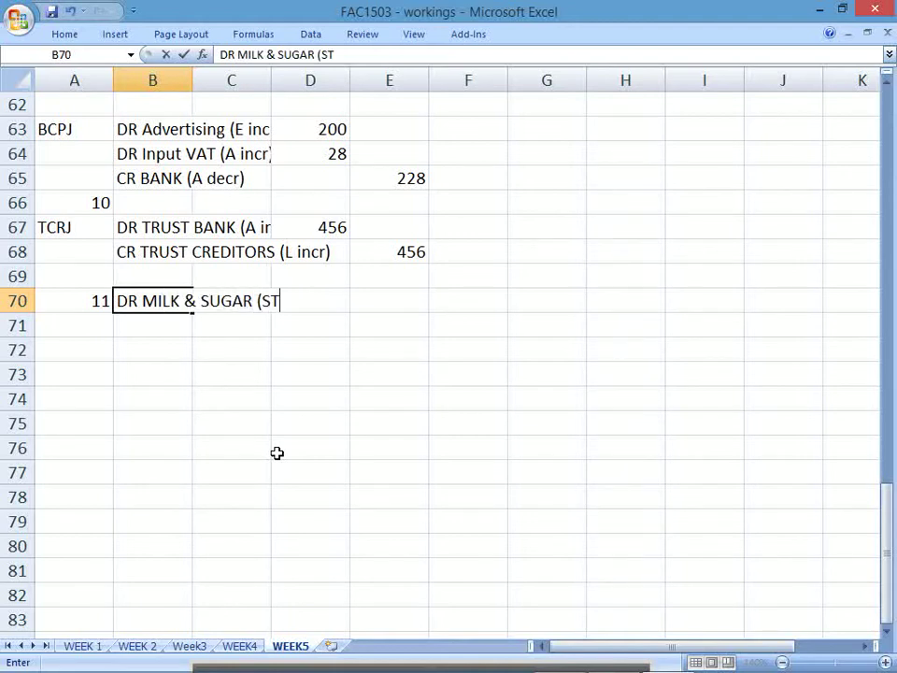
Step: Complete the day 11 debit entry in B70 as "DR MILK & SUGAR (STAFF REFRESHMENT) E INCR"
type("AFF RE")
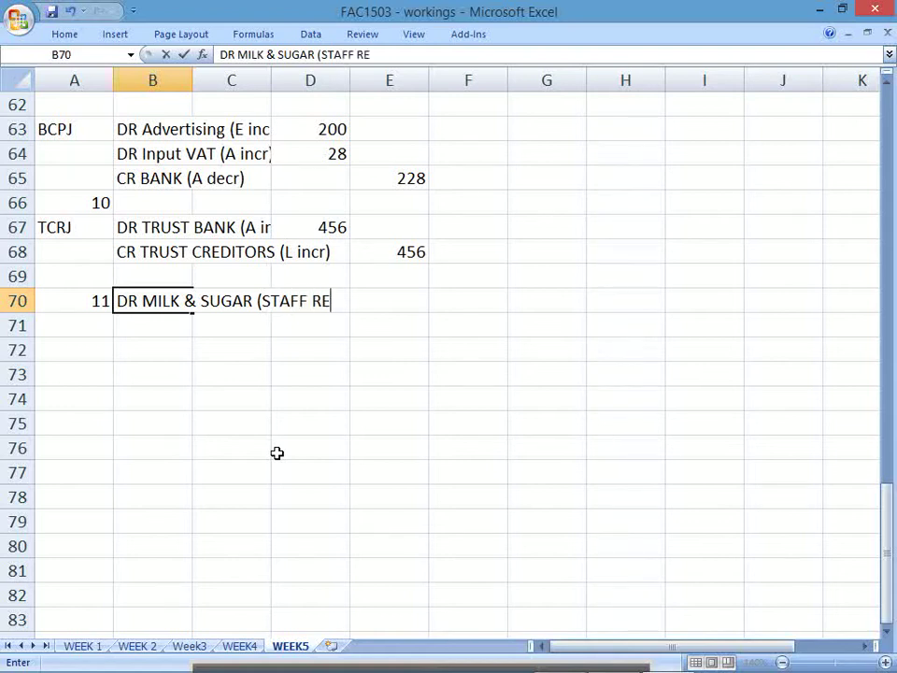
type("FRESHMENT")
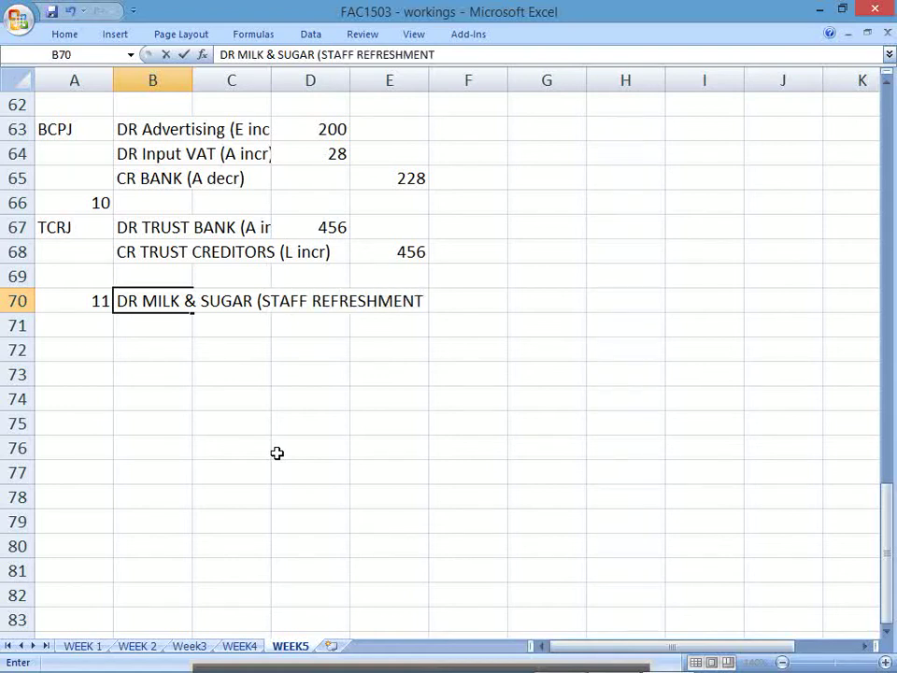
type(")  E")
type("INCR")
key("Return")
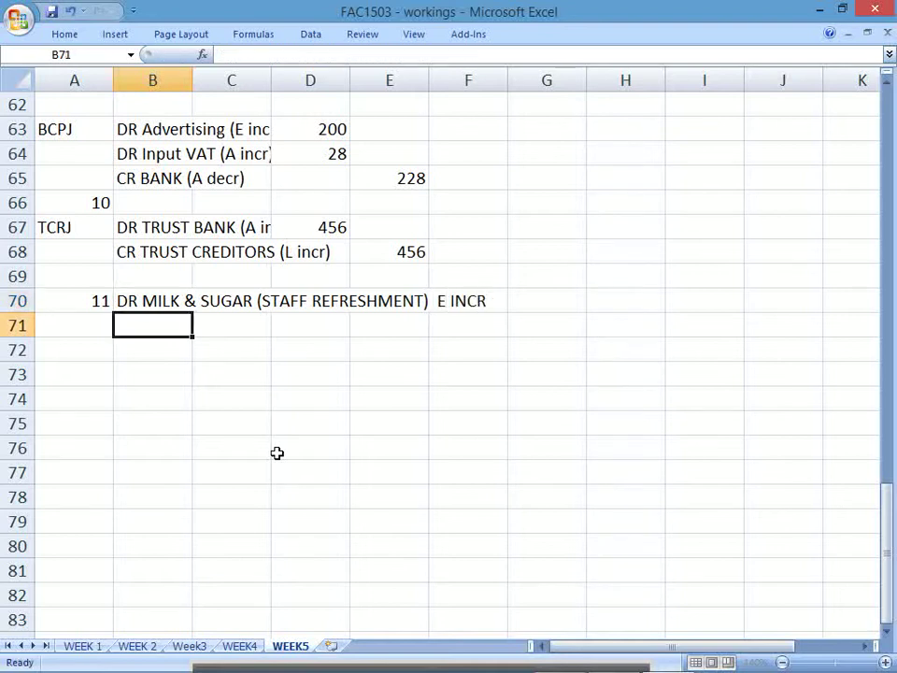
type("CR")
key("BackSpace")
key("Return")
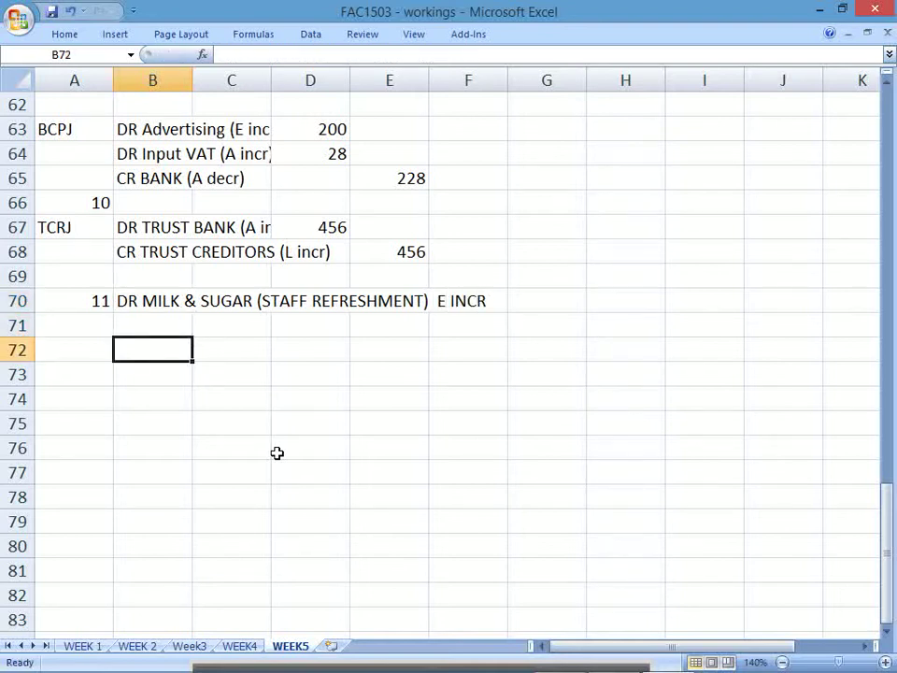
Step: Copy the "DR Input VAT (A incr)" line from B64 into B71
key("Up")
key("Up")
key("Up")
key("Up")
key("Up")
key("Up")
key("Up")
key("Up")
key("Up")
key("Up")
key("Up")
key("Up")
key("Down")
key("Down")
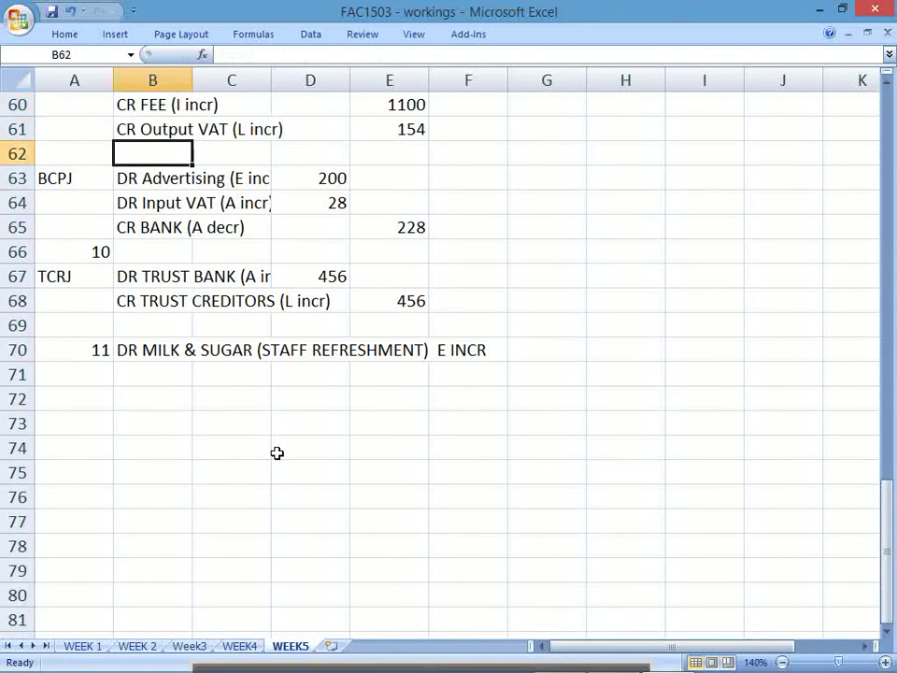
key("Down")
key("Down")
key("ctrl+c")
key("Down")
key("Down")
key("Down")
key("Down")
key("Down")
key("Down")
key("Down")
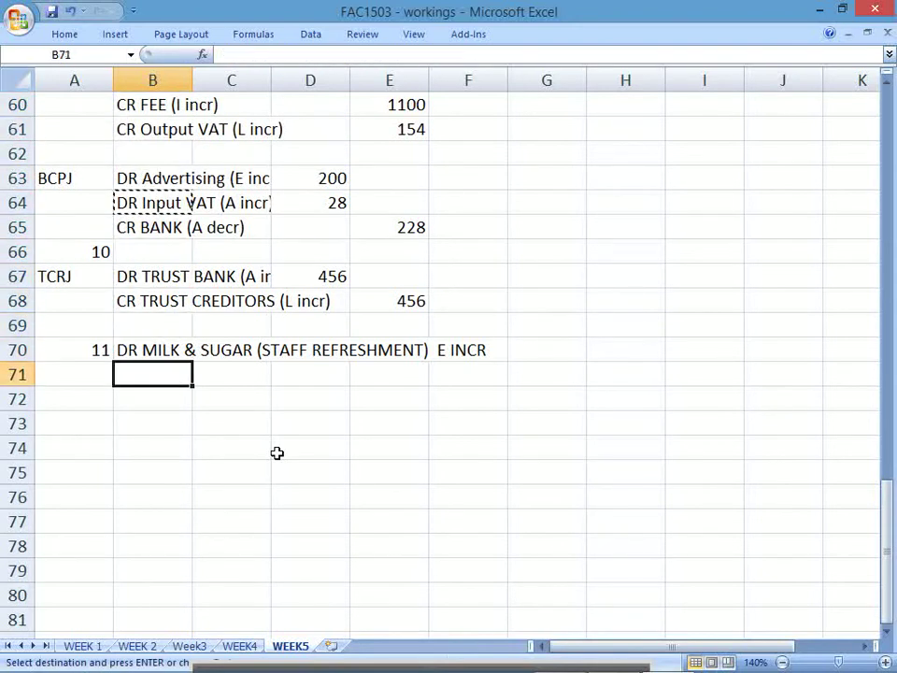
key("ctrl+v")
Step: Check the day 11 milk and sugar transaction in the Acrobat Reader tutorial letter, and clear B71 in Excel
key("alt+Tab")
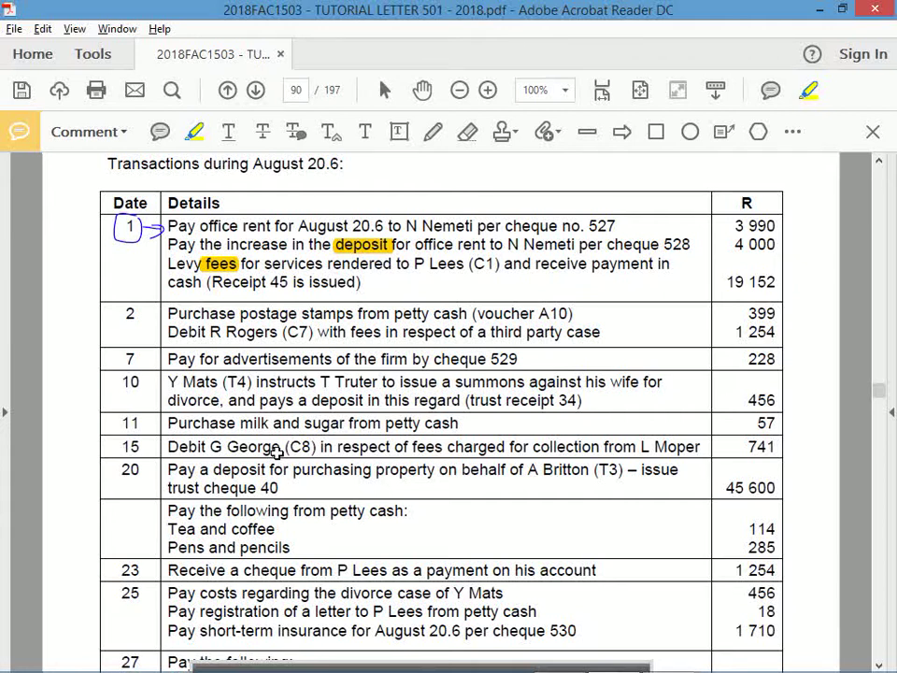
key("alt+Tab")
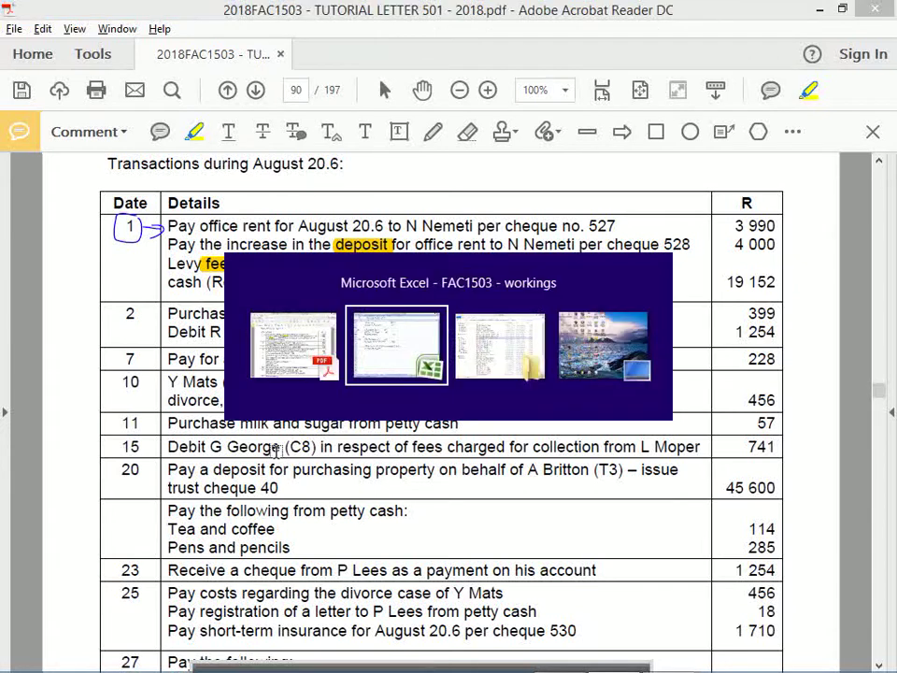
key("BackSpace")
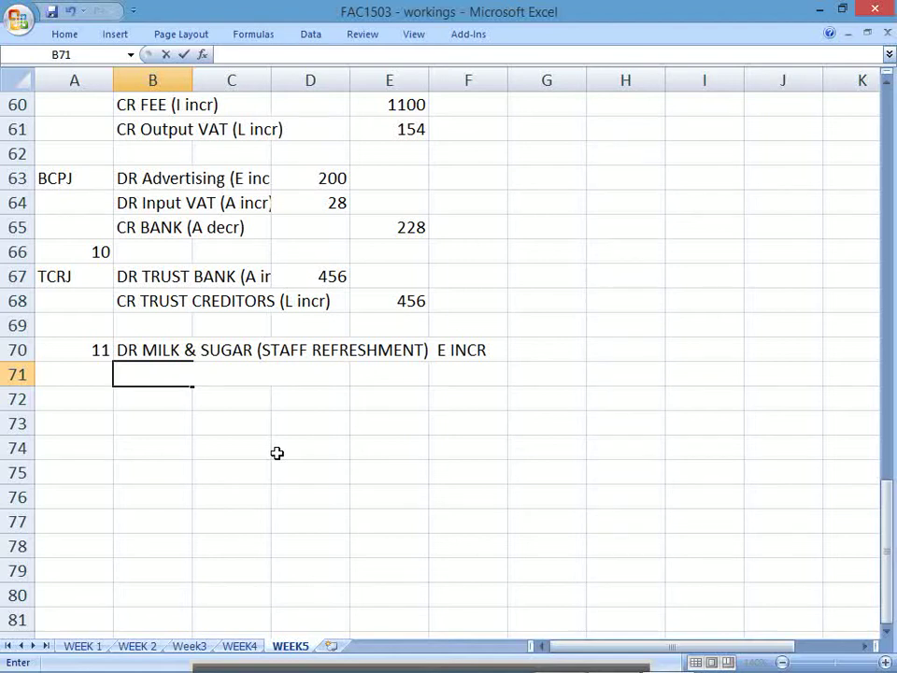
Step: Copy the "CR BANK (A decr)" line from B65 into B71
key("Up")
key("Up")
key("Up")
key("Up")
key("Up")
key("Up")
key("ctrl+c")
key("Down")
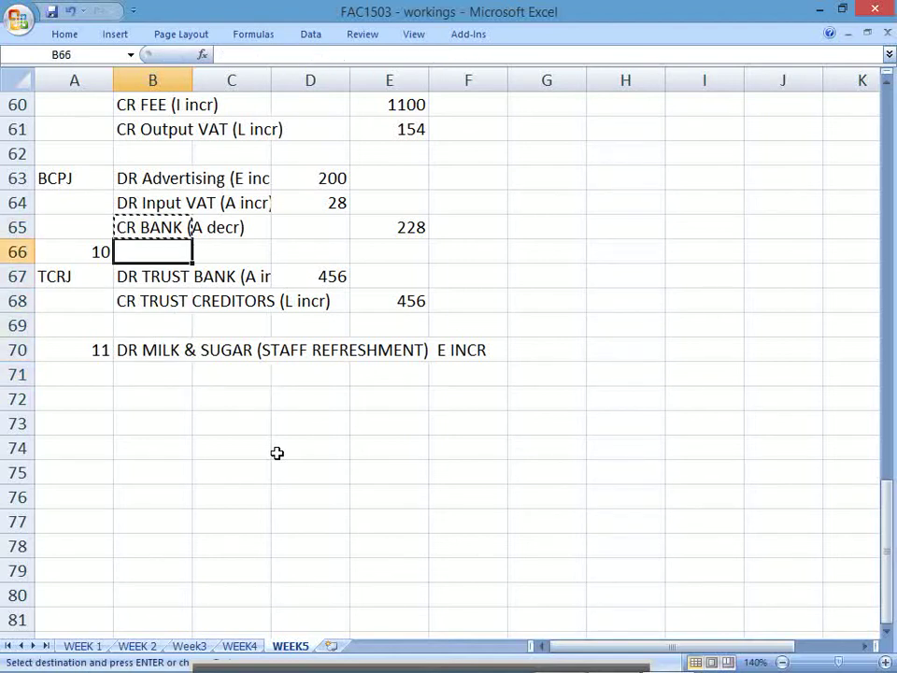
key("Down")
key("Down")
key("Down")
key("Down")
key("Down")
key("ctrl+v")
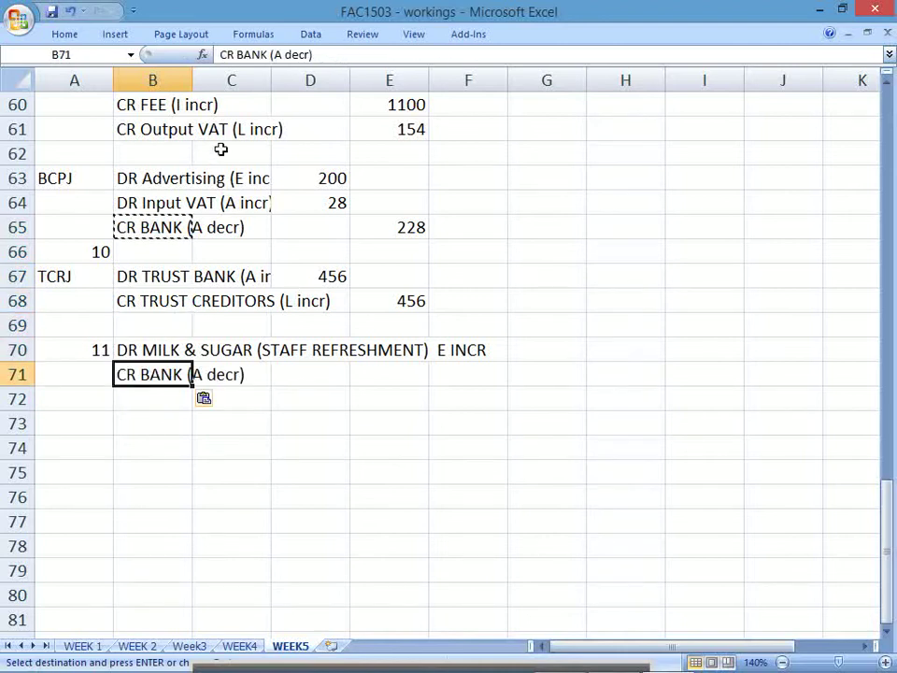
Step: Replace BANK with Petty Cash in B71 so the entry reads "CR Petty Cash(A decr)"
left_click_drag(235, 54, 270, 55)
type("P")
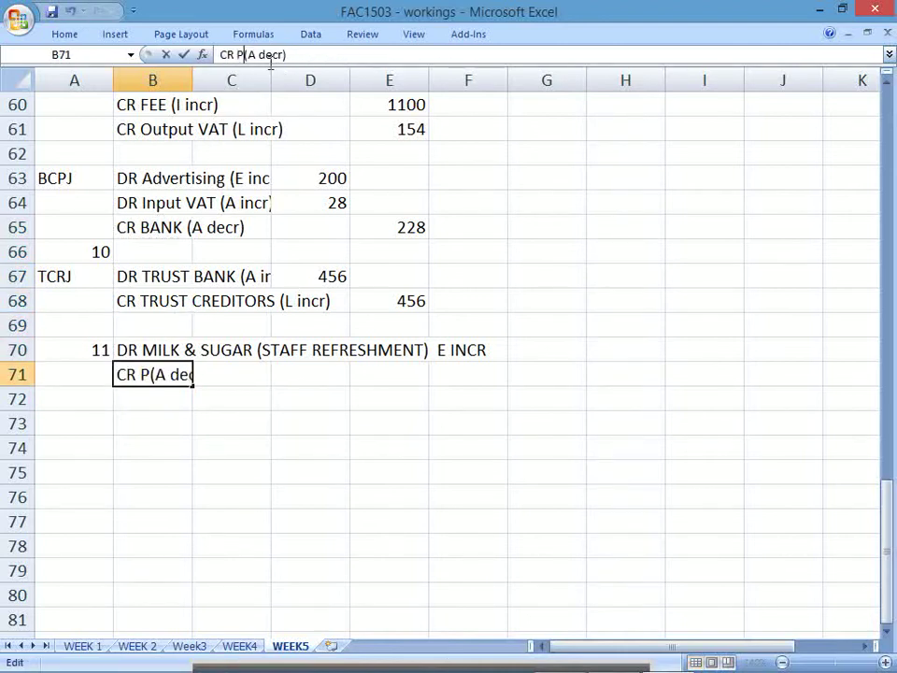
type("etty Cash")
key("Return")
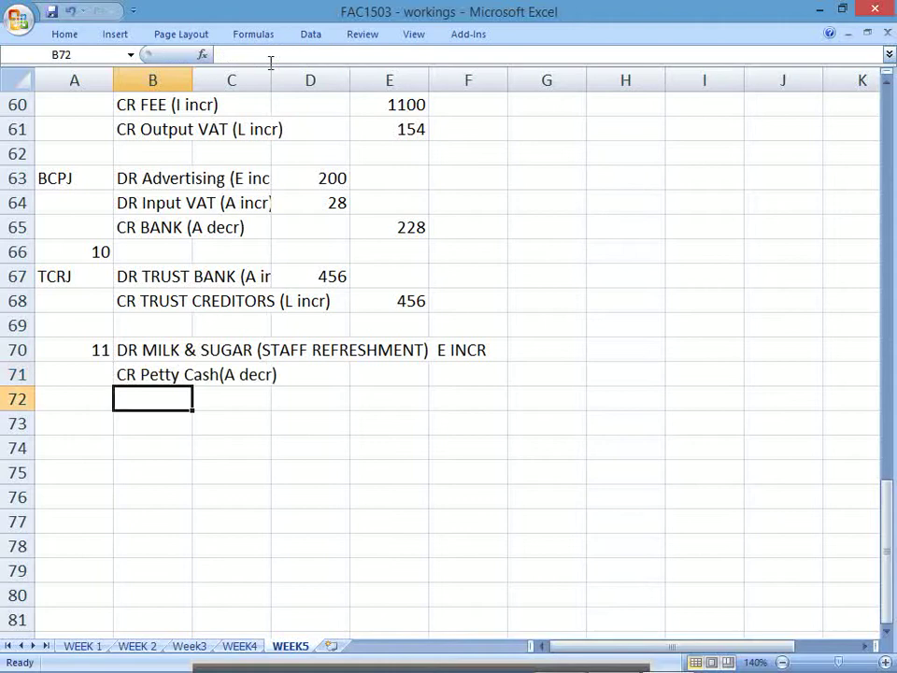
Step: Look up the next transaction date in the Acrobat Reader tutorial letter, and enter 15 in A73 of the Excel sheet
key("Down")
key("alt+Tab")
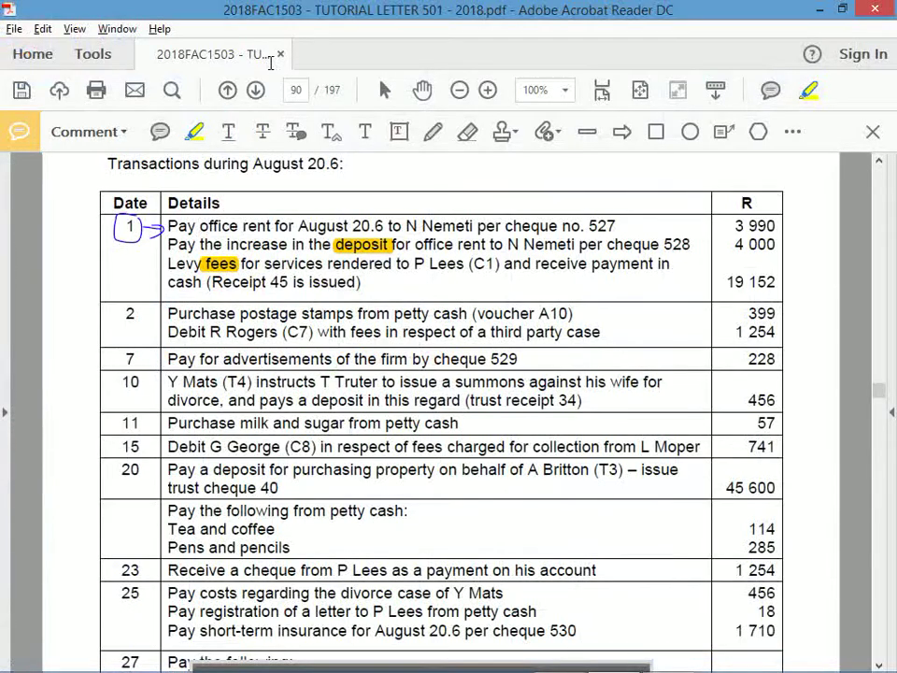
key("alt+Tab")
key("Left")
type("15")
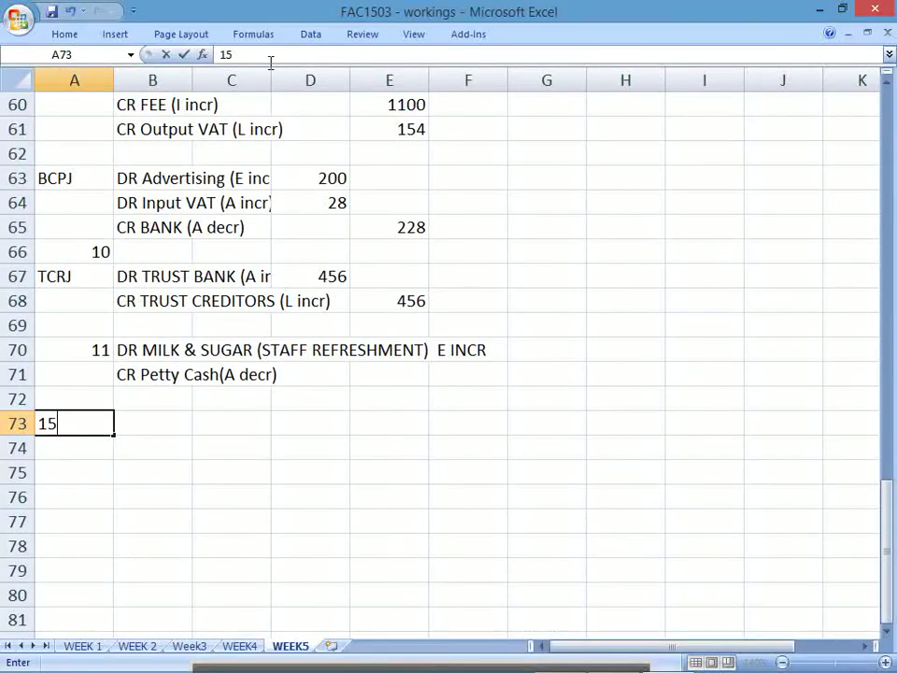
key("Return")
Step: Examine the day 15 fee transaction in the tutorial letter to determine its accounts, and return to B73 in Excel
key("alt+Tab")
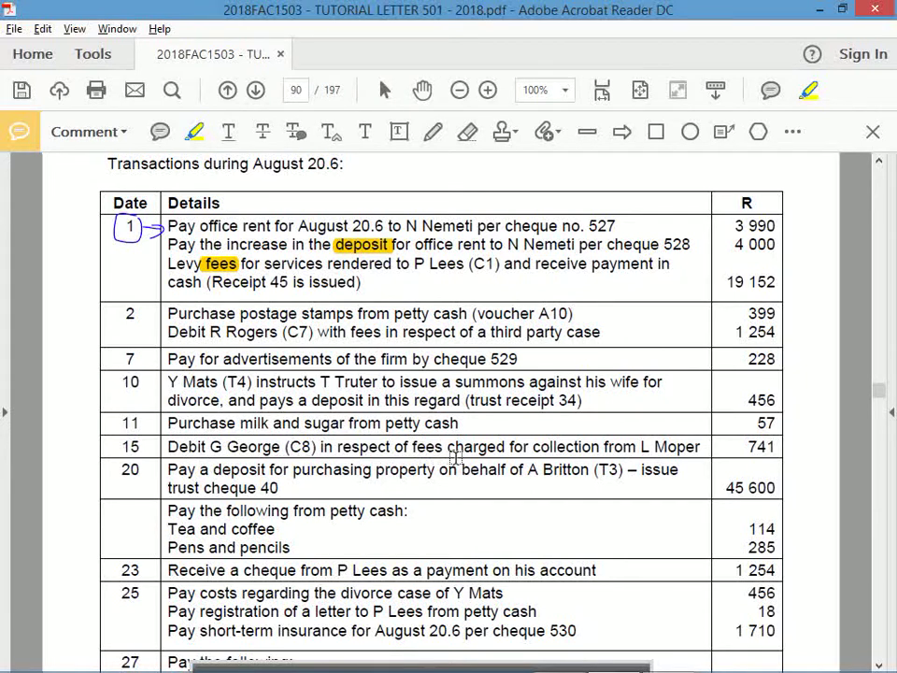
key("alt+Tab")
key("Up")
key("Right")
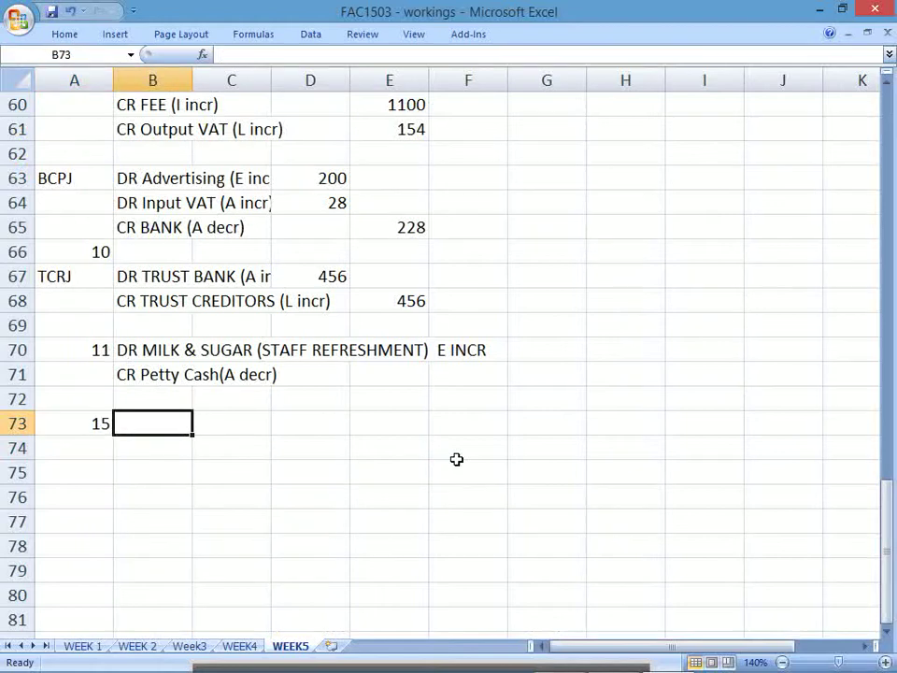
key("alt+Tab")
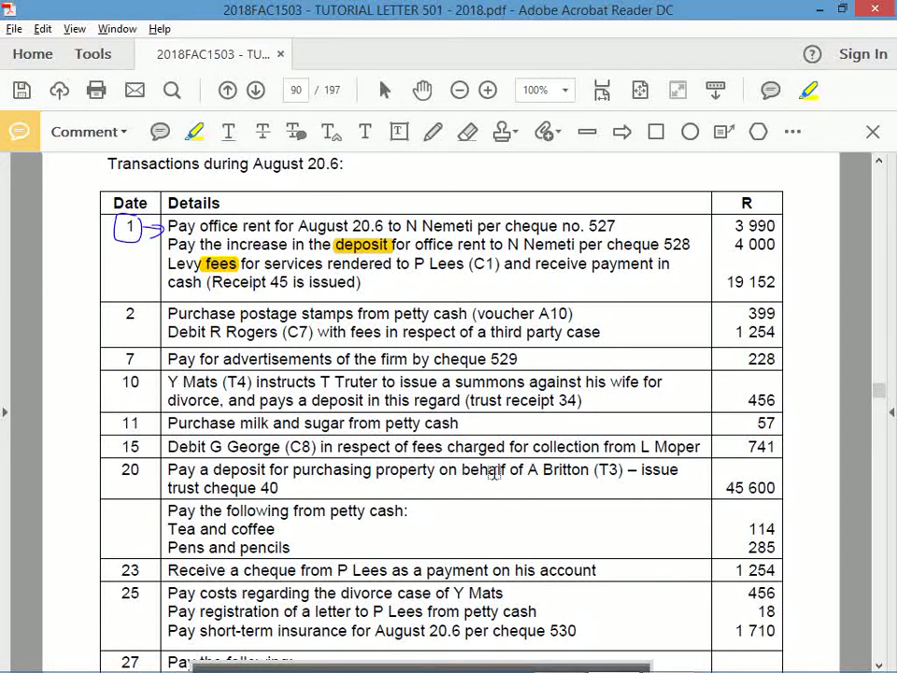
key("alt+Tab")
key("alt+Tab")
key("alt+Tab")
Step: Enter "DR CLIENT CONTROL" in B73 and "CR FEE INCOME" in B74 for the day 15 transaction
type("D")
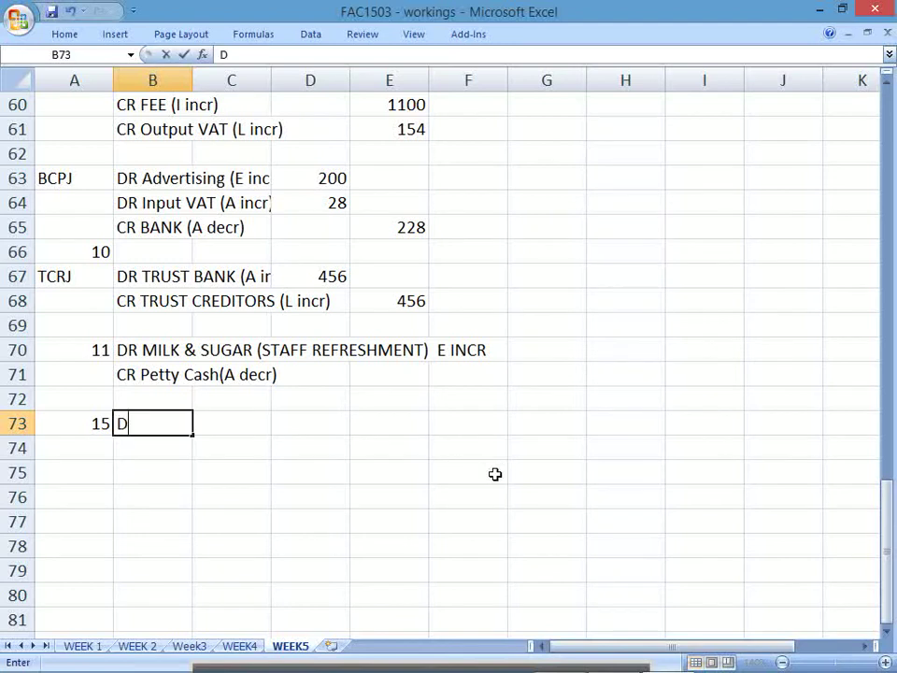
type("R CLIENT")
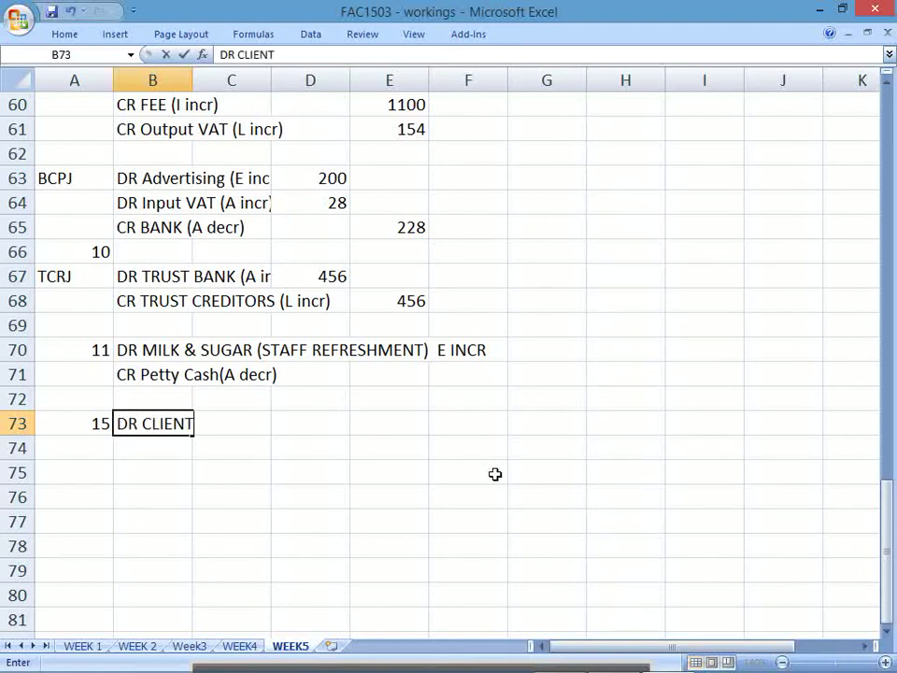
type(" CONTROL")
key("Return")
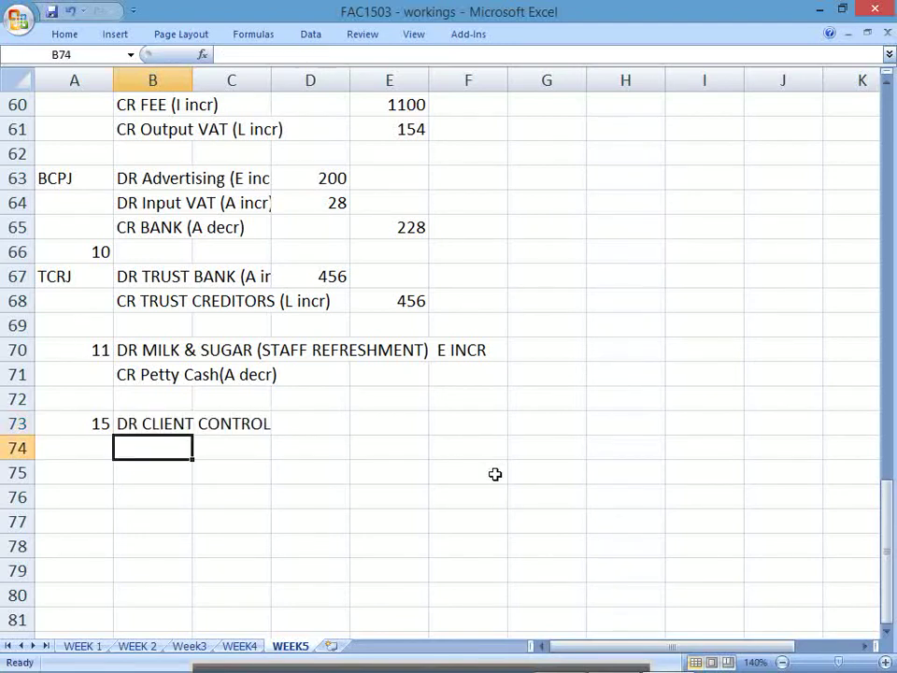
type("CR FEE INCOME")
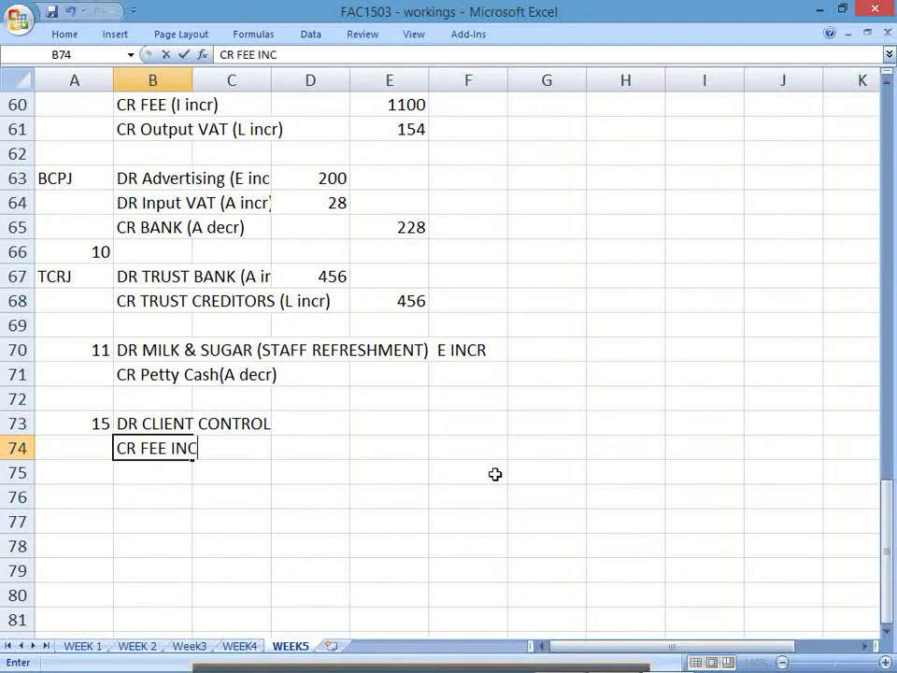
key("Return")
Step: Append "(A incr)" to the client control entry in B73 and "(I incr)" to the fee income entry in B74
key("Up")
key("Up")
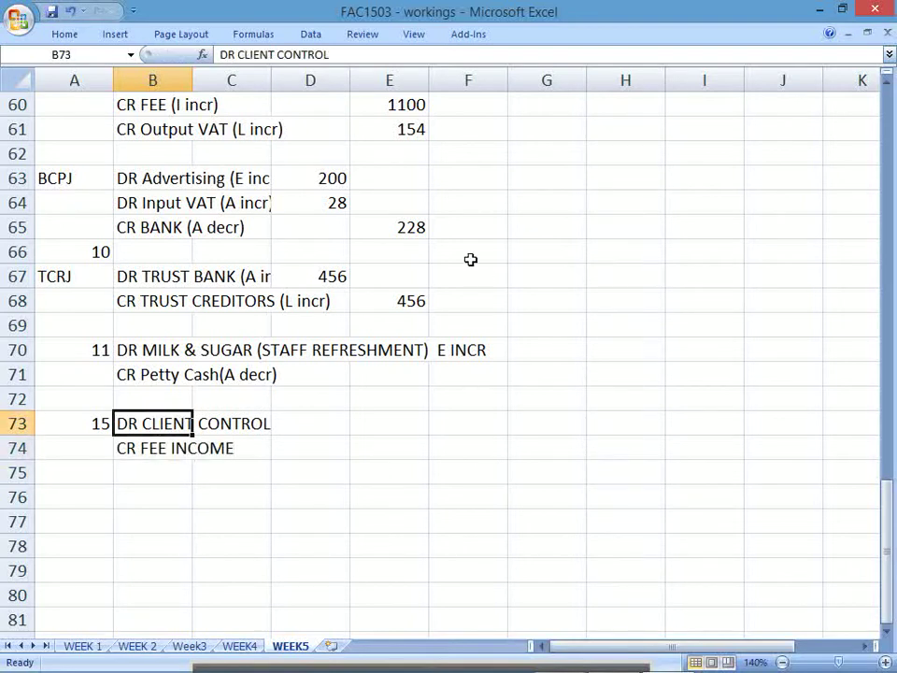
left_click(419, 54)
type("(A incr)")
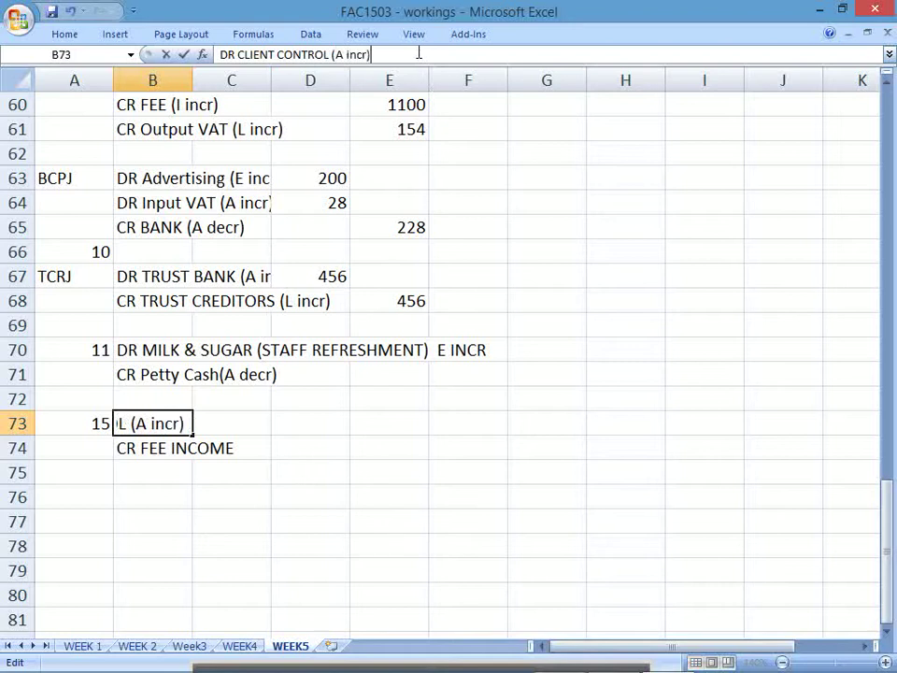
key("Return")
left_click(424, 60)
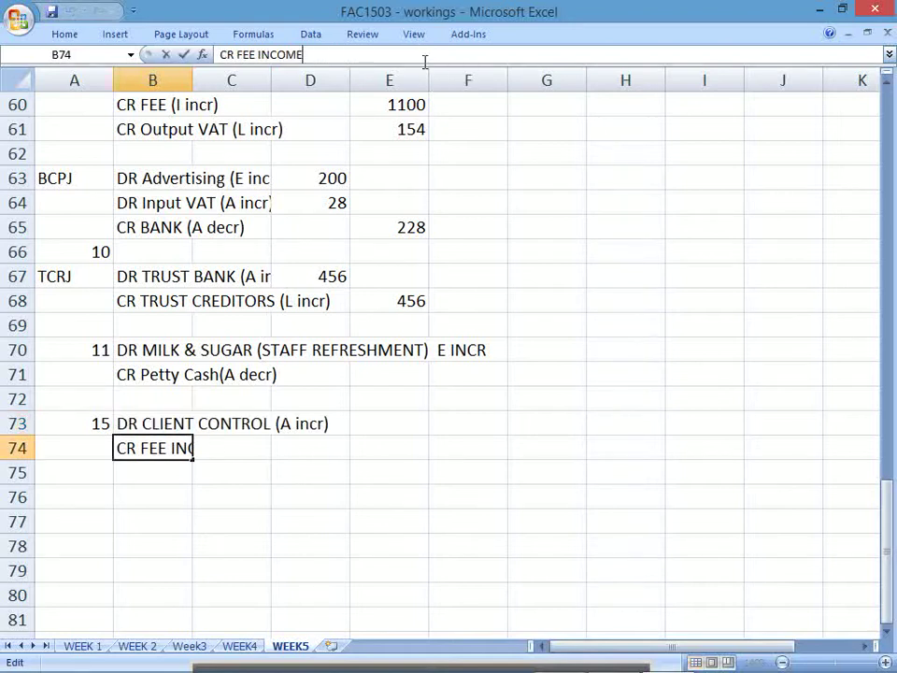
type("(I incr)")
key("Return")
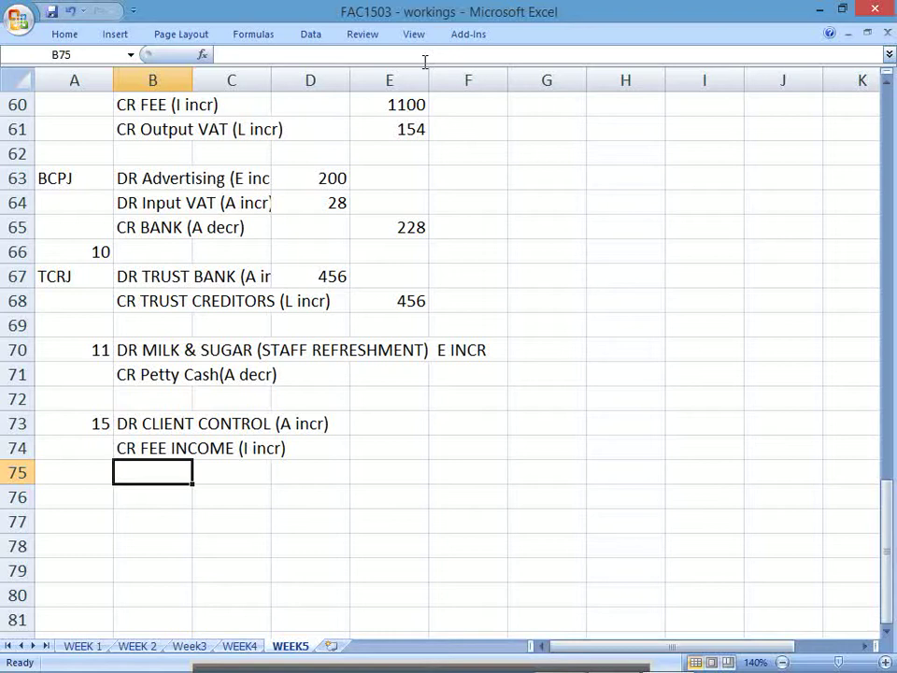
Step: Enter "CR output VAT (L incr)" in B75 as the third line of the day 15 entry
type("CR o")
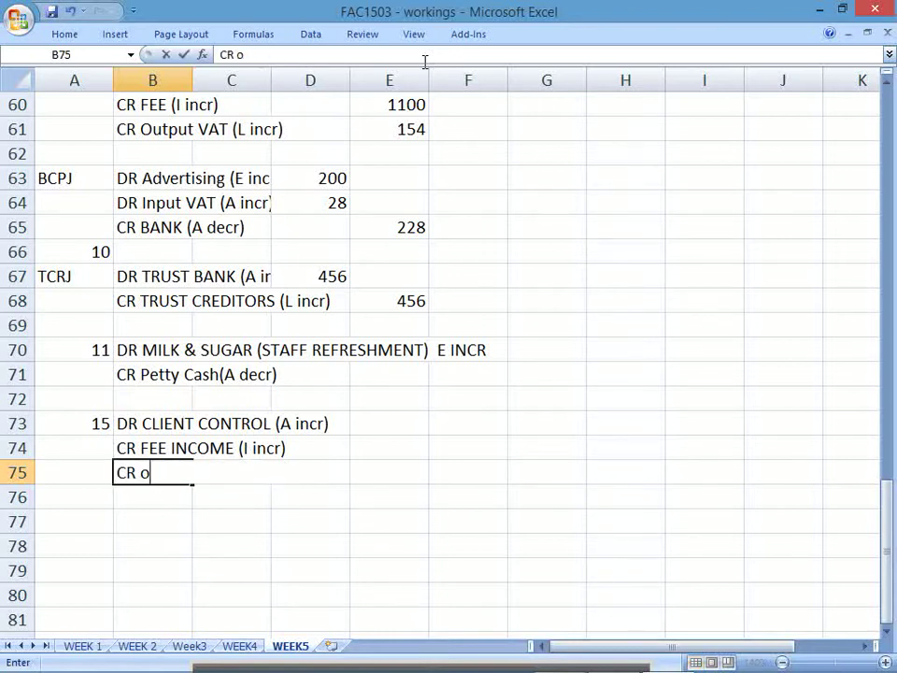
type("utput VAT")
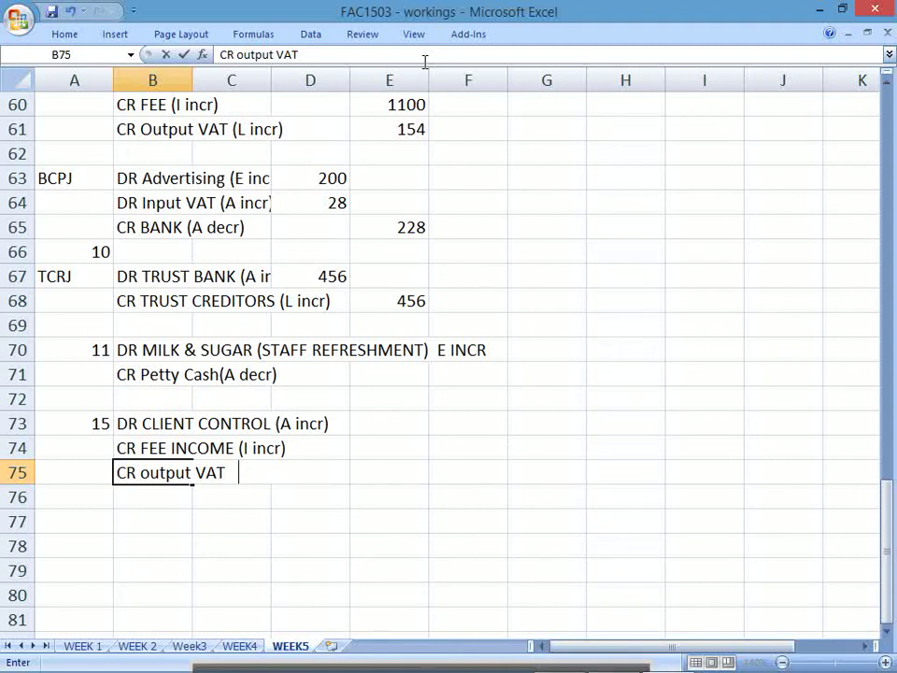
type("   (L incr)")
key("Return")
Step: Look up the day 15 fee amount in the tutorial letter, and enter 741 in E73 for client control
key("Up")
key("Up")
key("Up")
key("Right")
key("Right")
key("Right")
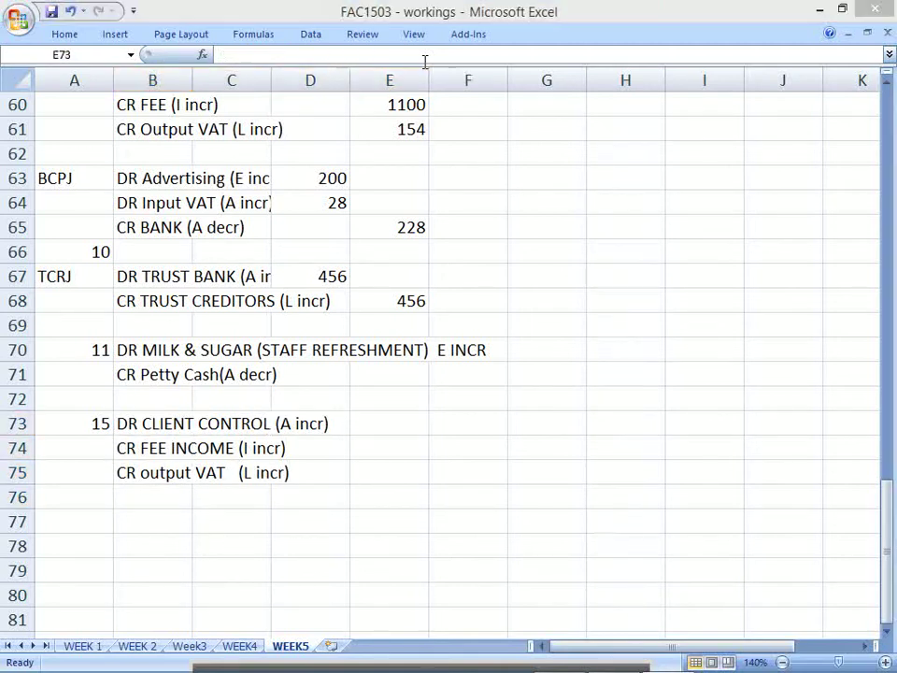
key("alt+Tab")
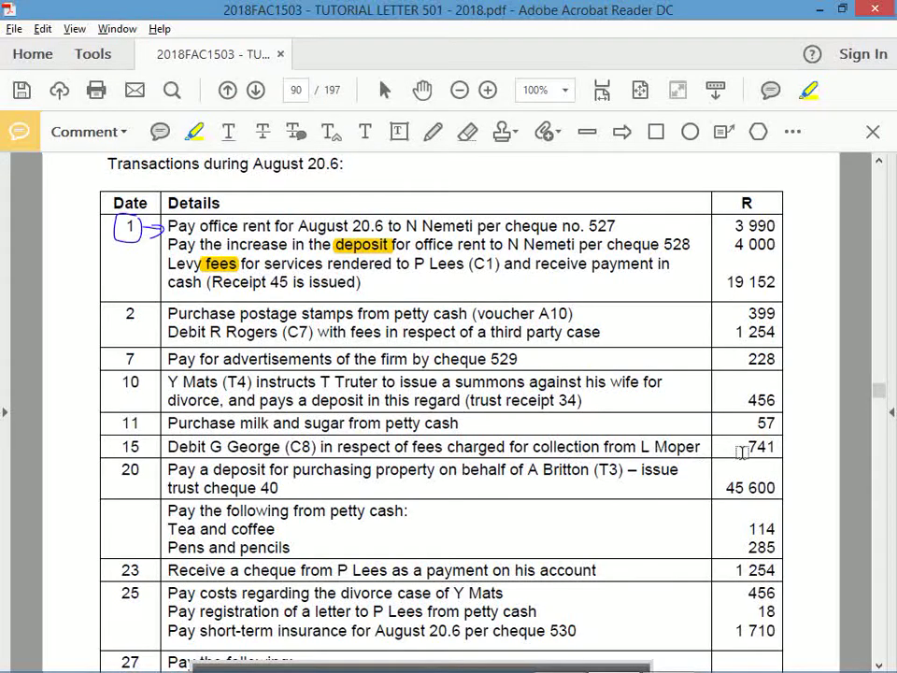
key("alt+Tab")
type("741")
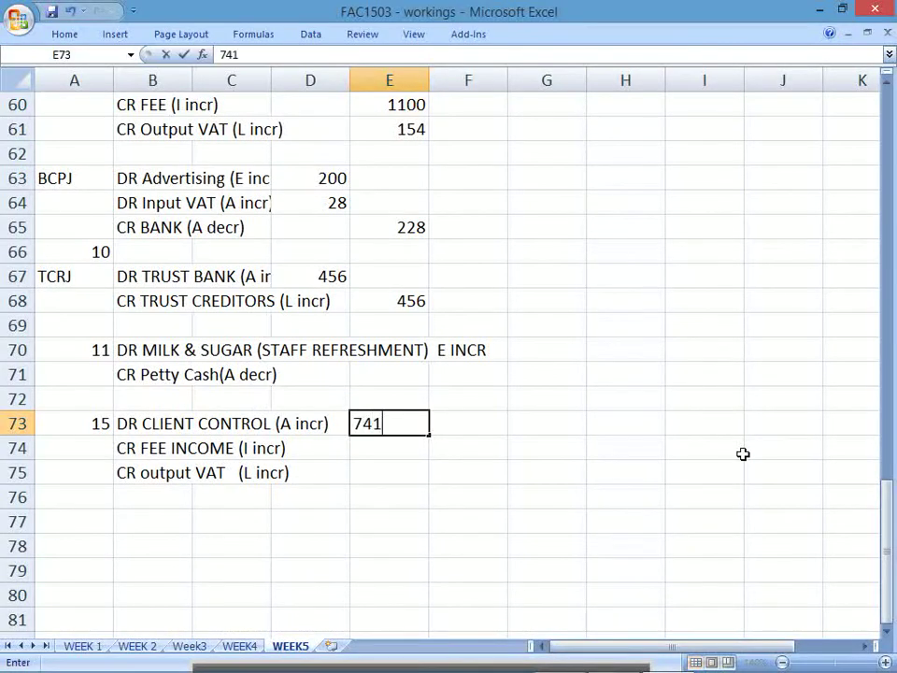
key("Return")
Step: Enter the formula =E73*100/114 in F75 on the output VAT row
key("Right")
key("Down")
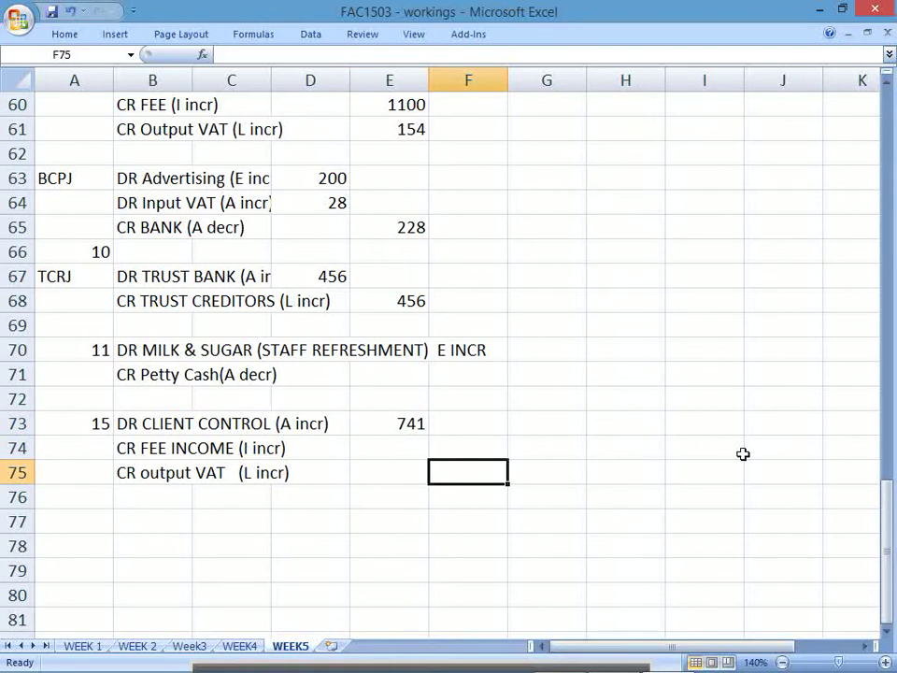
type("=")
key("Up")
key("Up")
key("Left")
type("*1")
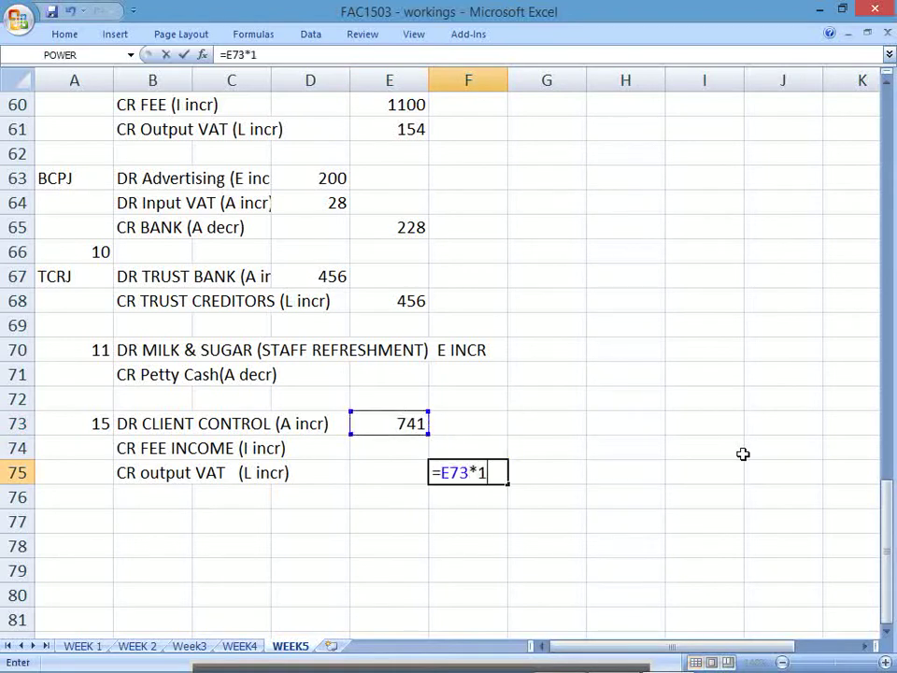
type("00/114")
key("Return")
Step: Enter the formula =E73-F75 in F74 on the fee income row of the day 15 entry
key("Up")
key("Up")
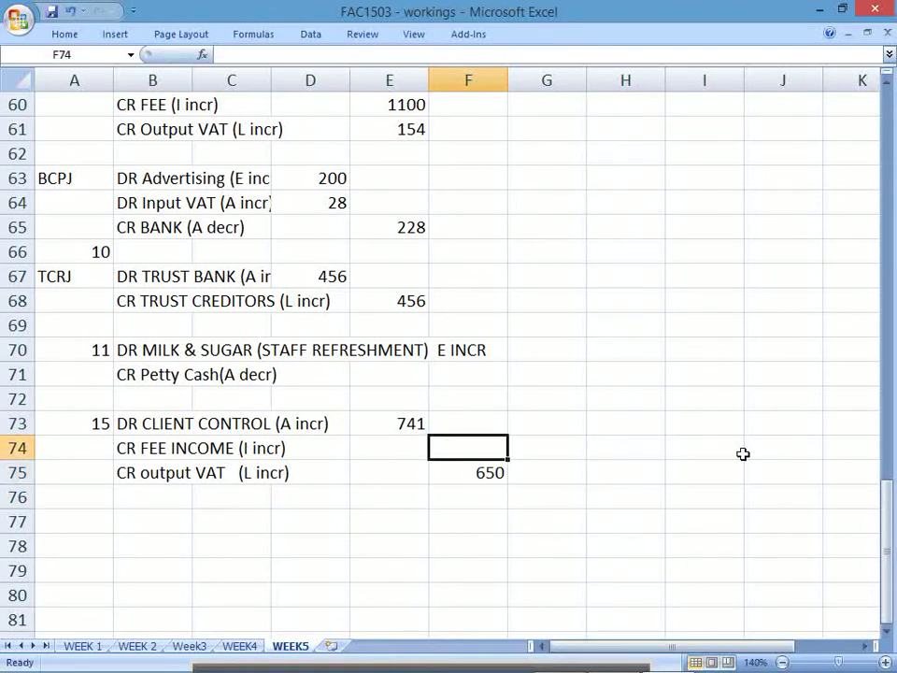
type("=")
key("Up")
key("Left")
type("-")
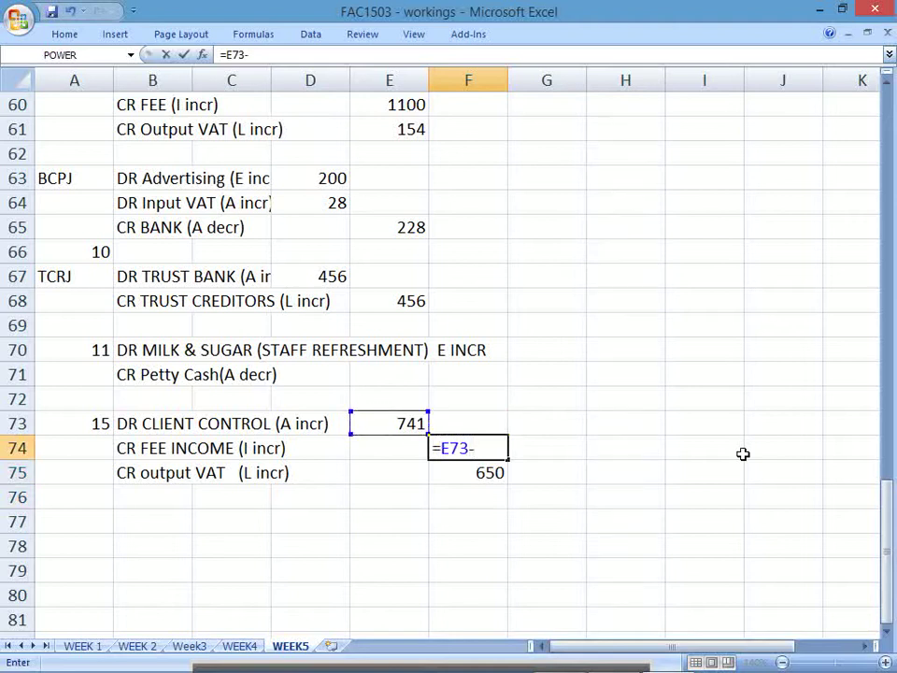
key("Down")
key("Return")
key("Down")
key("Down")
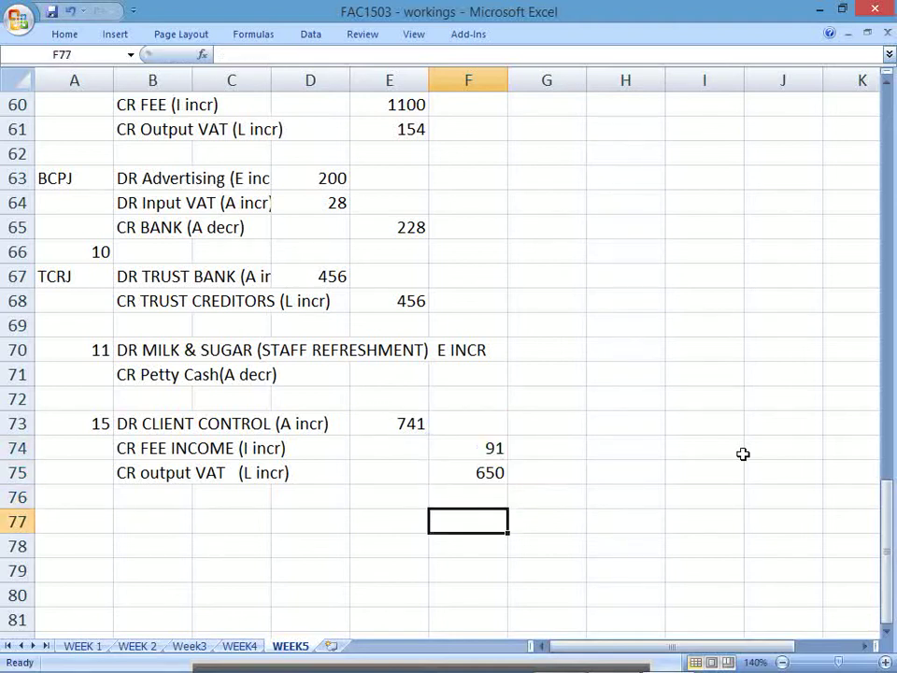
Step: Enter 20 in A77 as the date of the next transaction
key("Left")
key("Left")
key("Left")
key("Left")
key("Left")
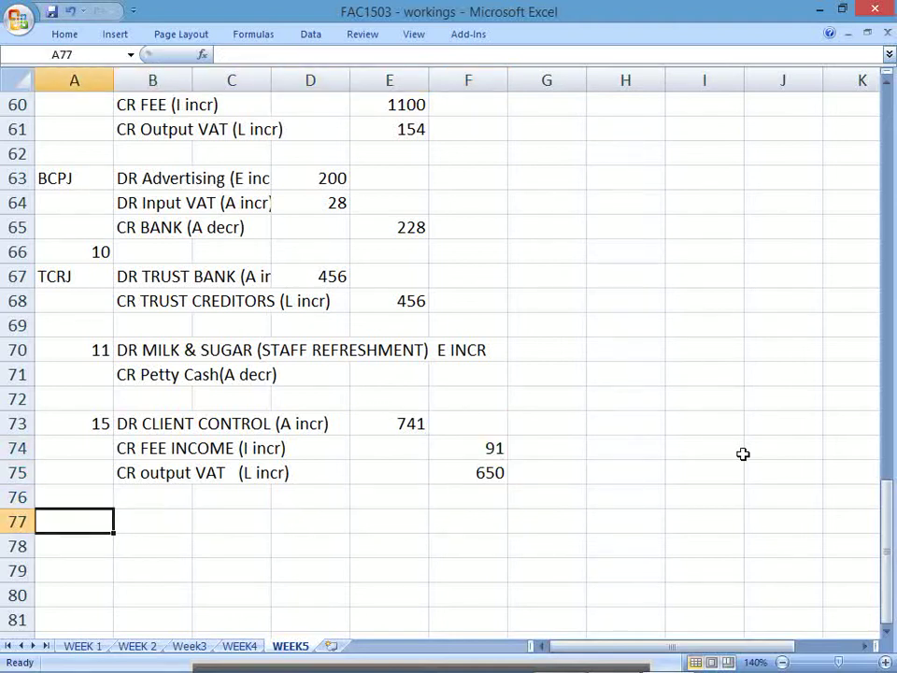
key("alt+Tab")
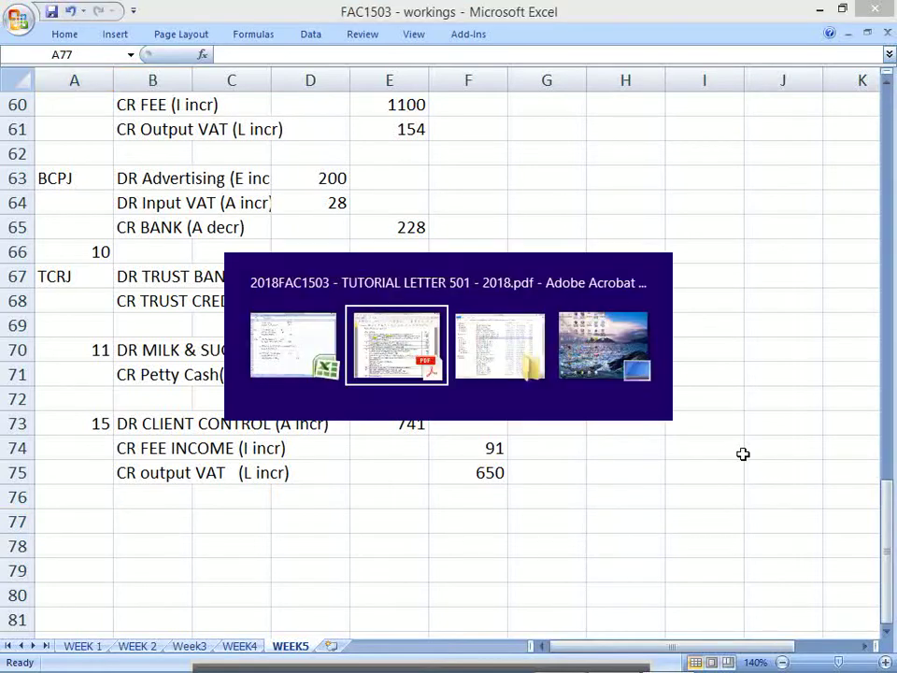
key("alt+Tab")
type("20")
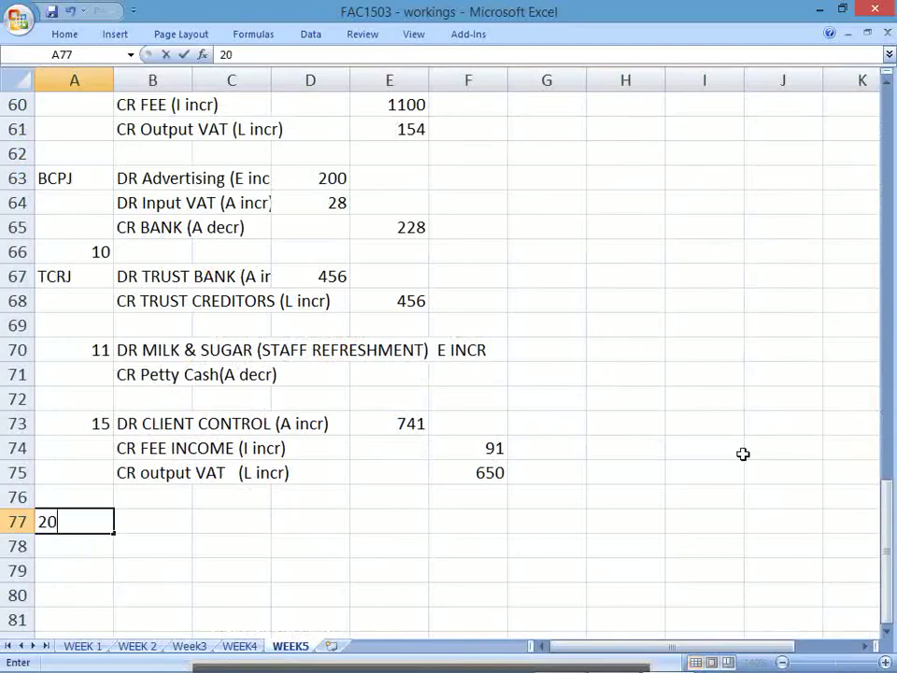
key("Return")
key("Up")
key("Right")
Step: Highlight the day 20 property deposit transaction paid by trust cheque 40 in the PDF tutorial letter, and return to the worksheet
key("alt+Tab")
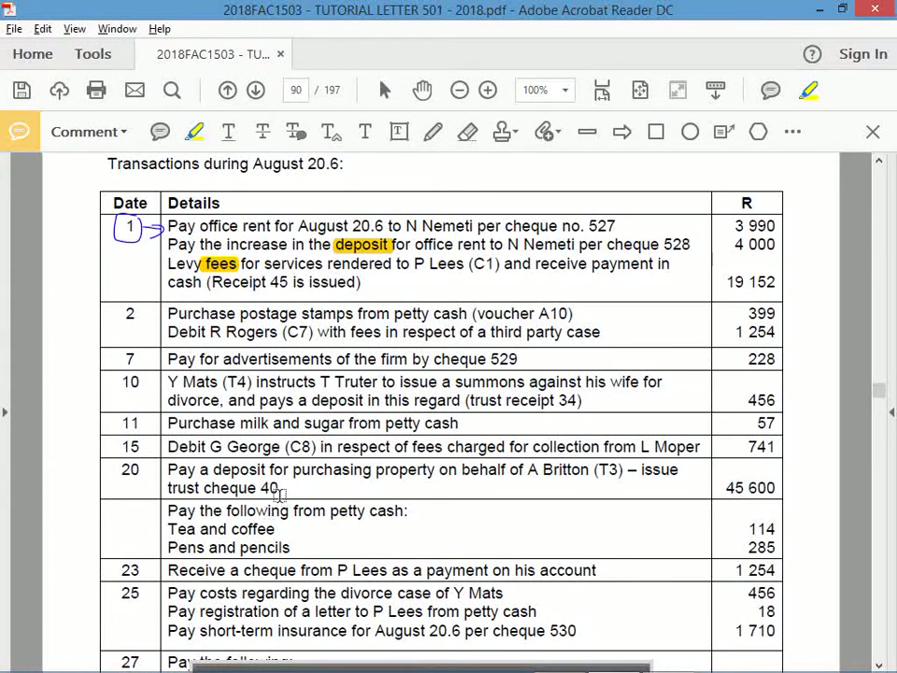
mouse_move(280, 488)
left_mouse_down()
mouse_move(199, 487)
mouse_move(168, 469)
left_mouse_up()
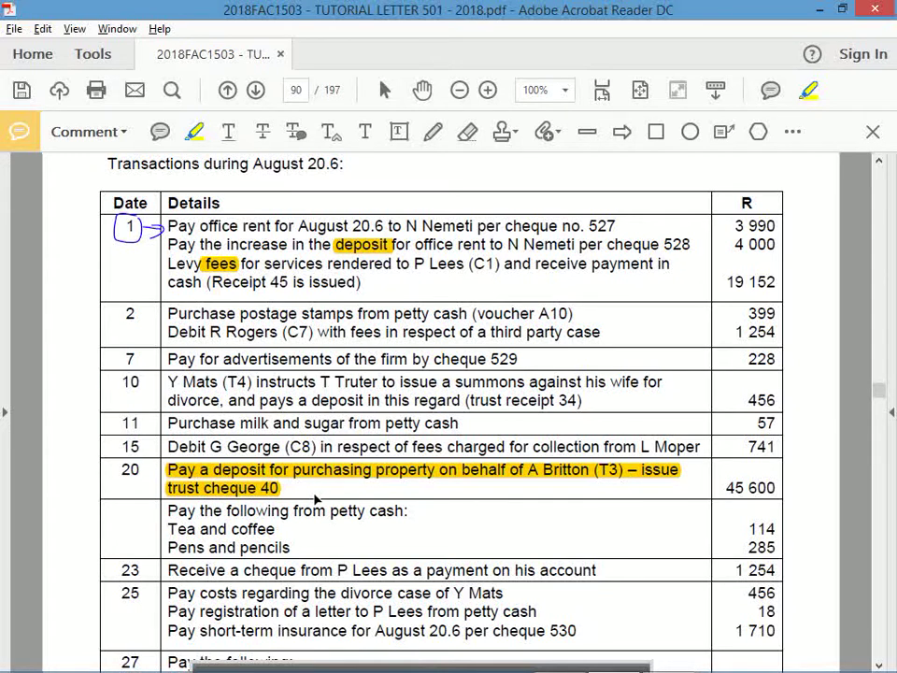
key("alt+Tab")
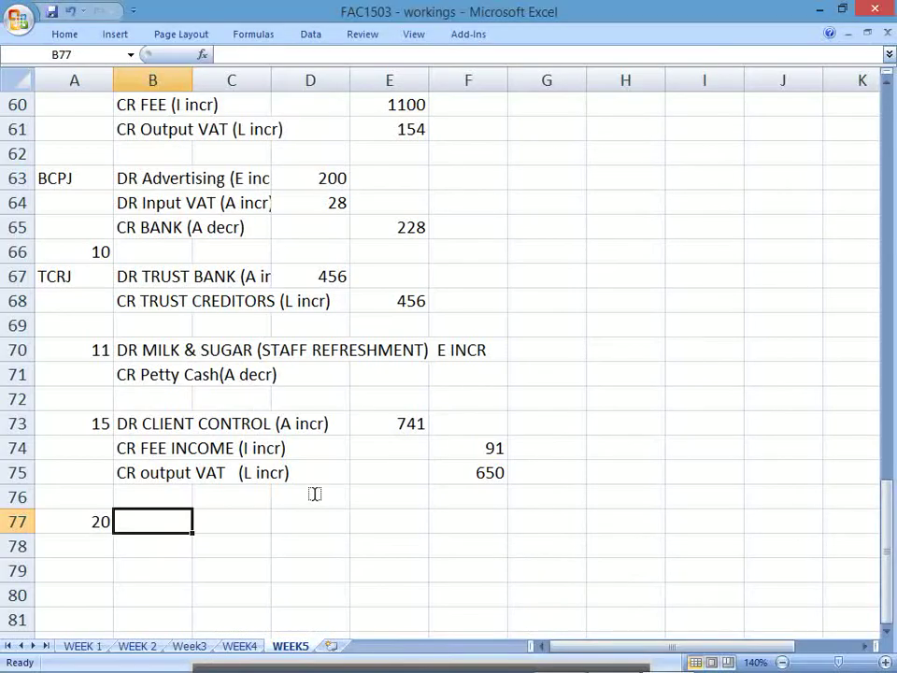
Step: Enter "DR TRUST CREDITORS (L decr)" in B77 as the debit line of the day 20 entry
type("D")
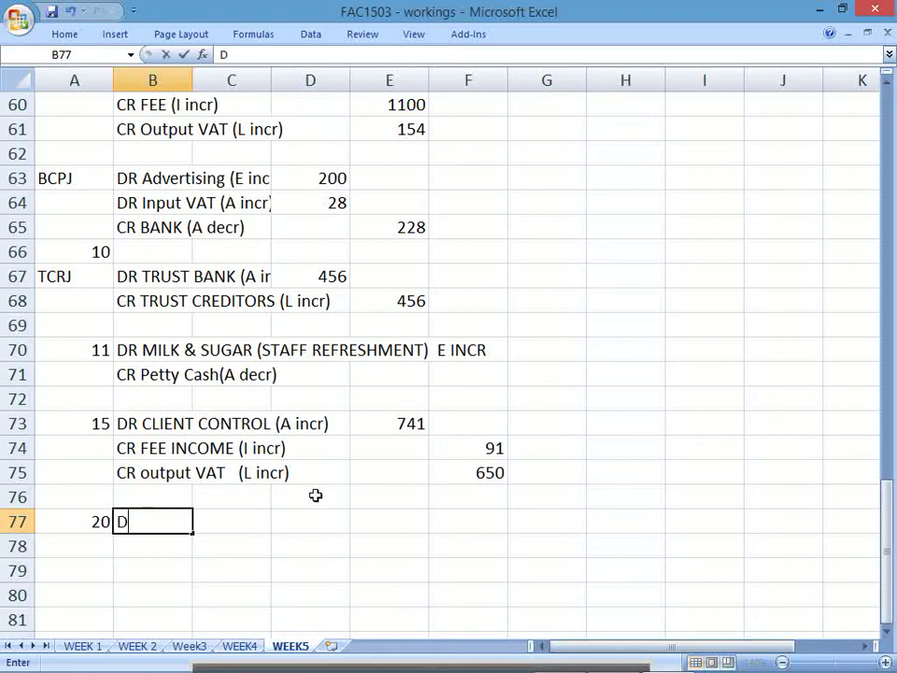
type("R TRUST CREDITO")
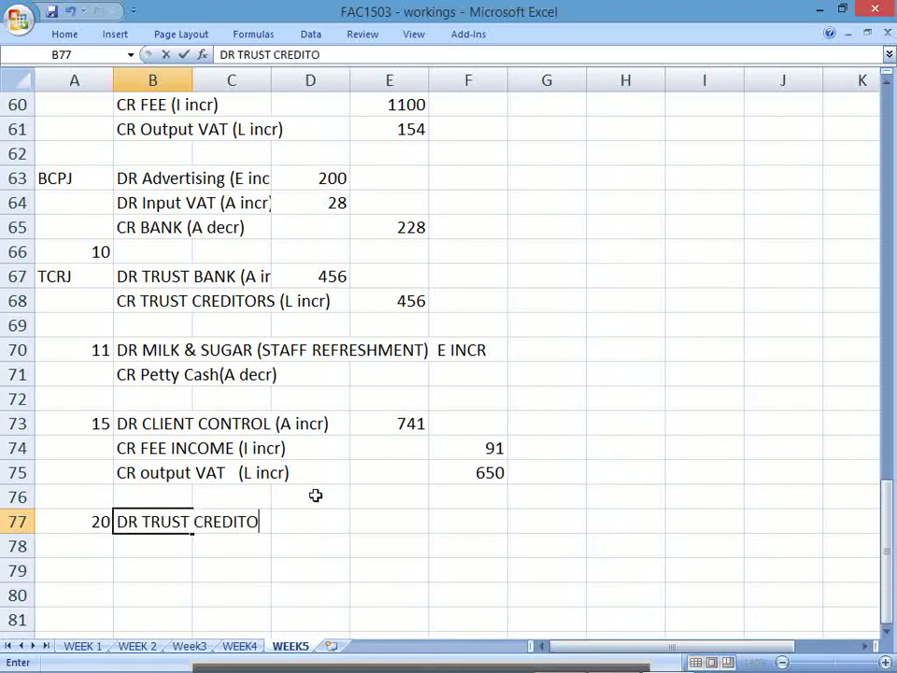
type("RS (L ")
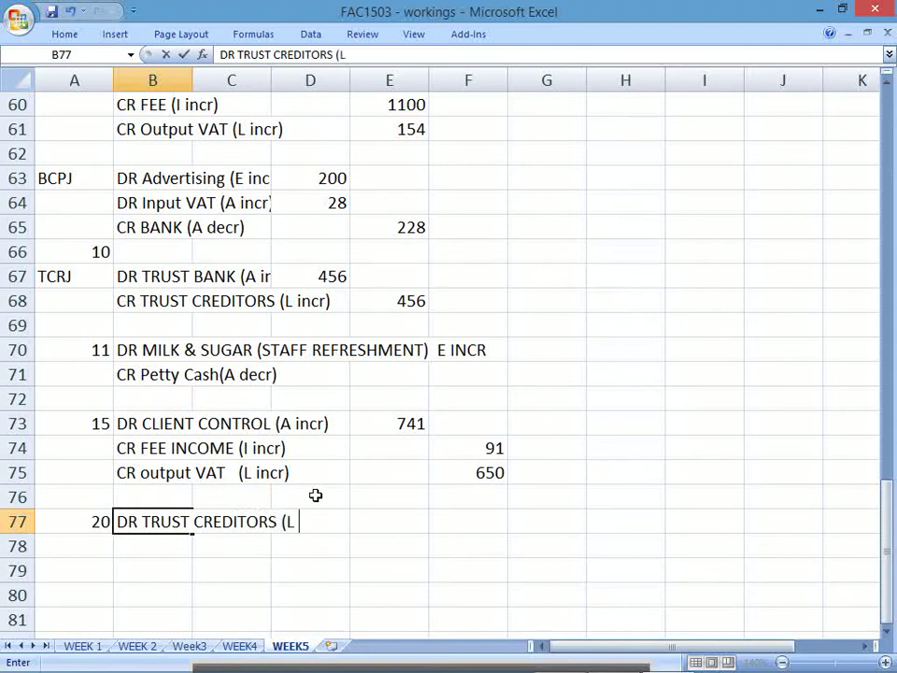
type("decr)")
key("Return")
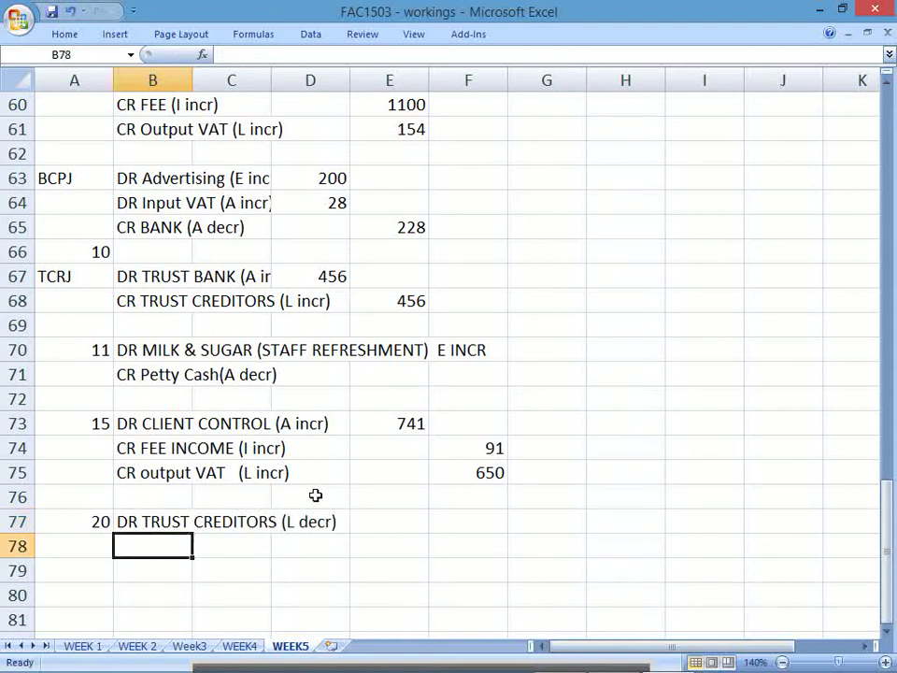
Step: Enter "CR TRUST BANK (A decr)" in B78 as the credit line of the day 20 entry
type("CR")
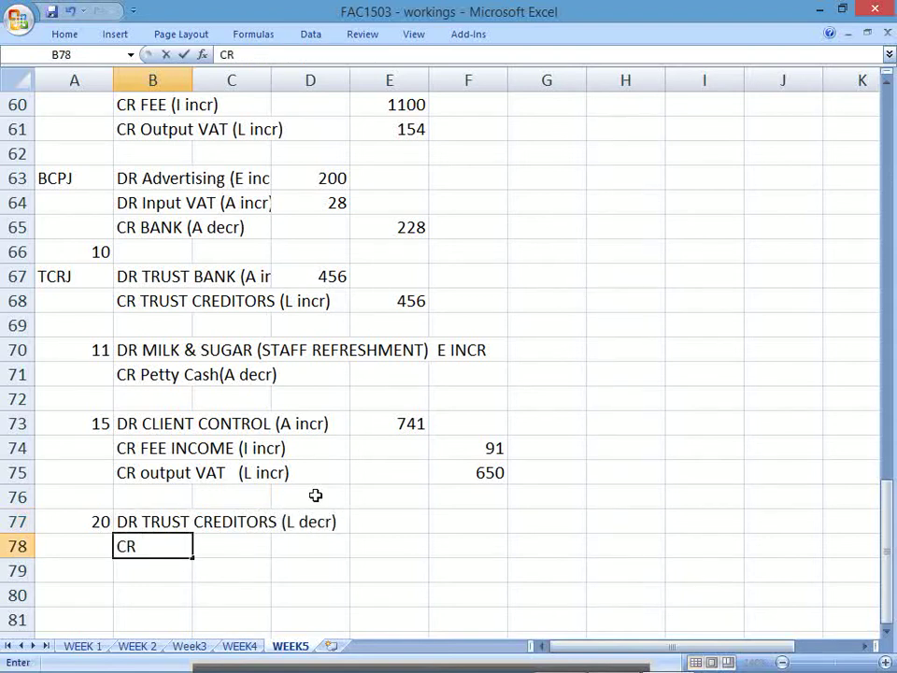
type(" TRUST BANK ACC")
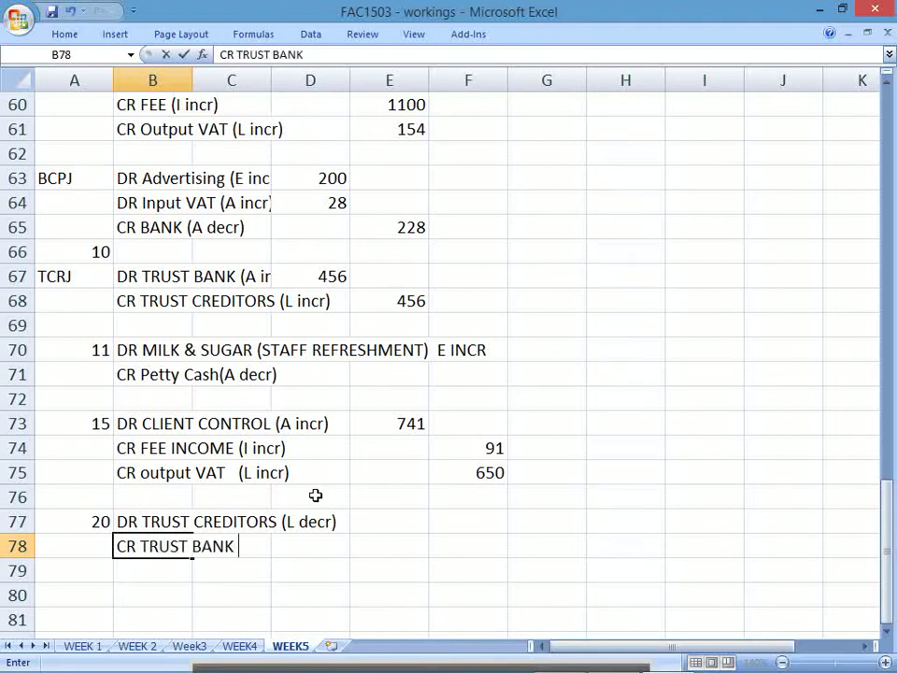
key("BackSpace")
key("BackSpace")
key("BackSpace")
type("(A decr)")
key("Return")
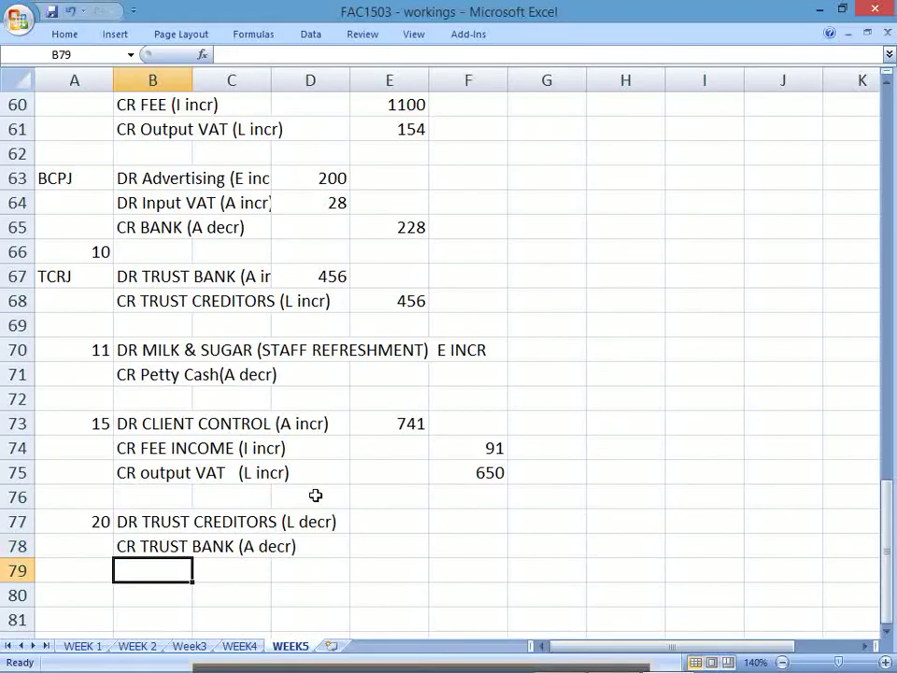
Step: Look up the day 20 deposit amount in the tutorial letter, and enter 45600 in both E77 and F78
key("alt+Tab")
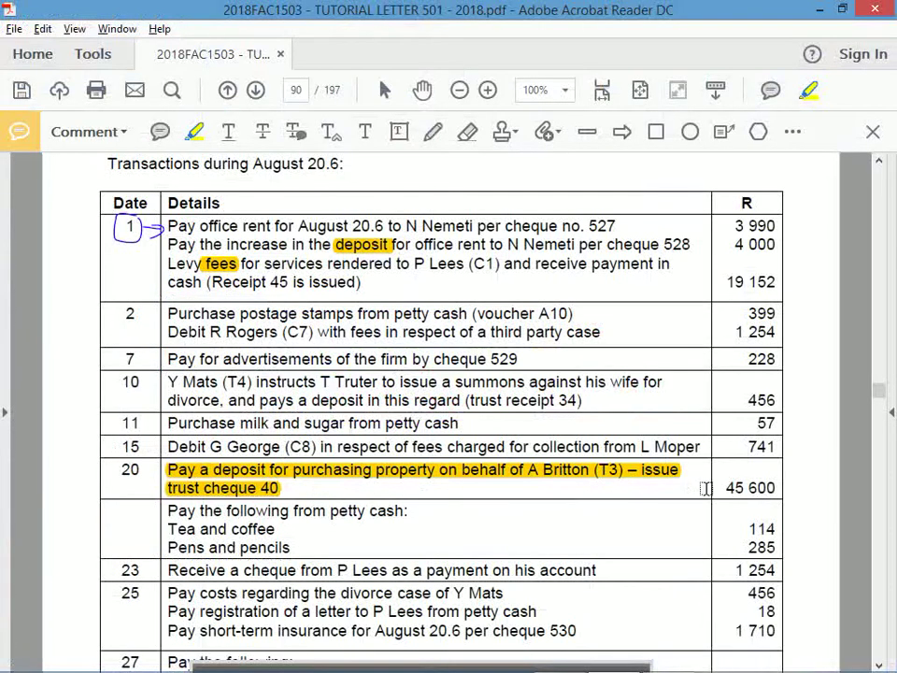
key("alt+Tab")
key("Right")
key("Right")
key("Right")
key("Up")
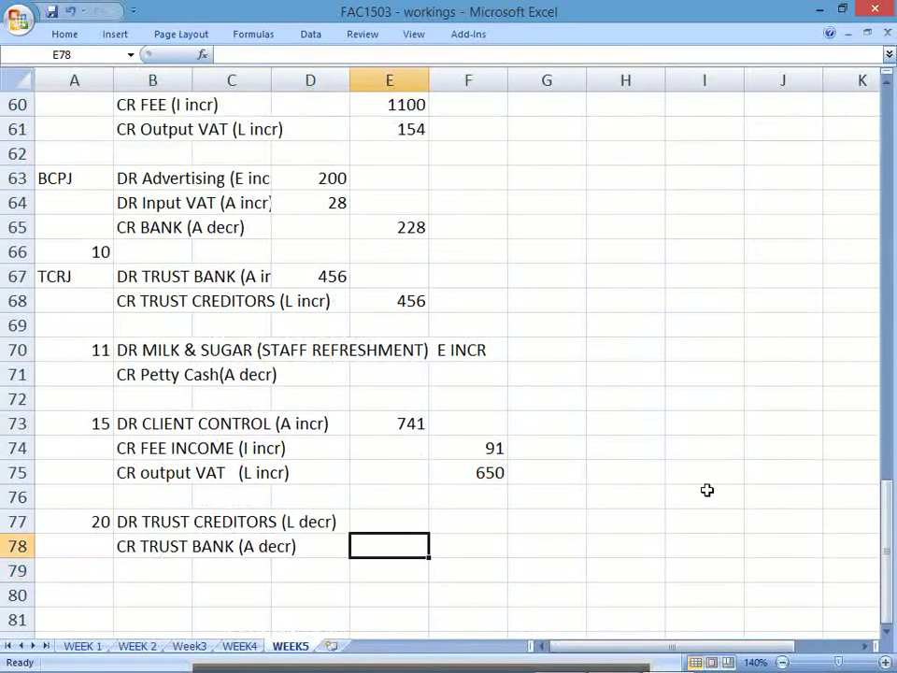
key("Up")
type("45600")
key("Return")
key("Right")
type("45600")
key("Return")
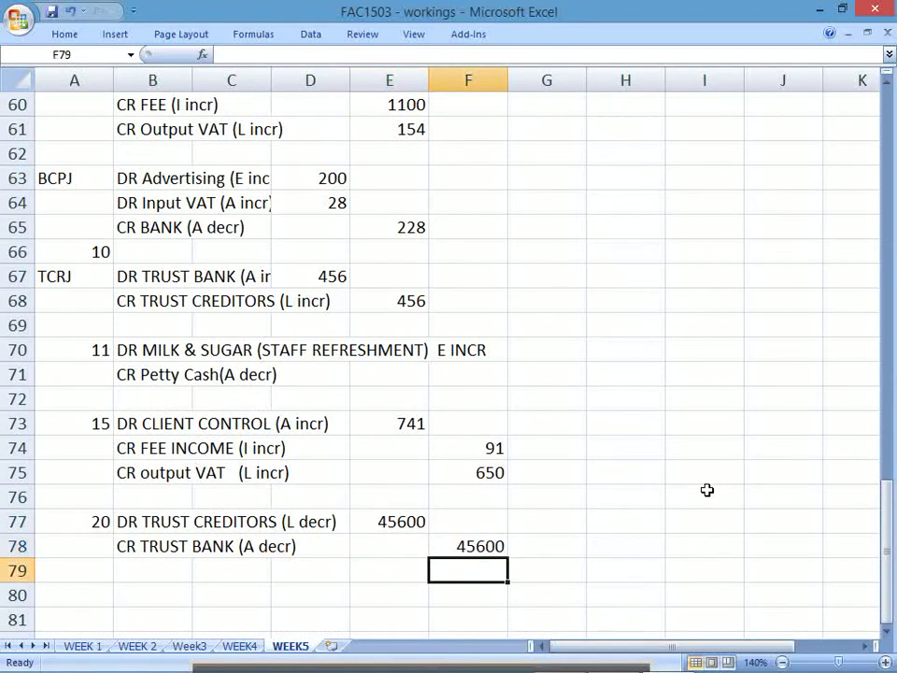
Step: Review the trust entry in B77:F78 and check the day 20 petty cash payments in the tutorial letter
left_click_drag(160, 523, 438, 544)
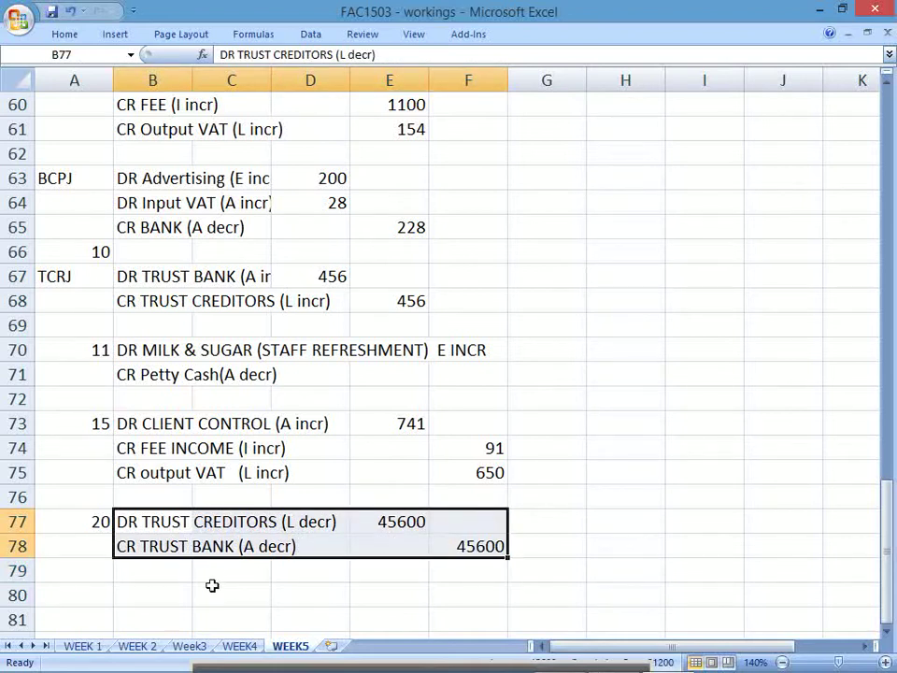
left_click(169, 591)
key("alt+Tab")
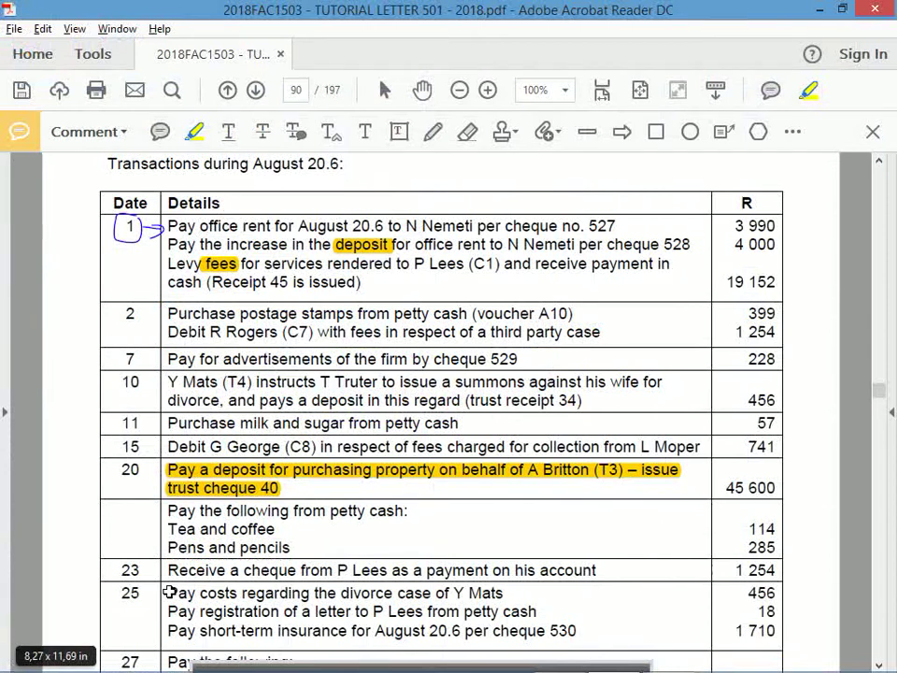
key("alt+Tab")
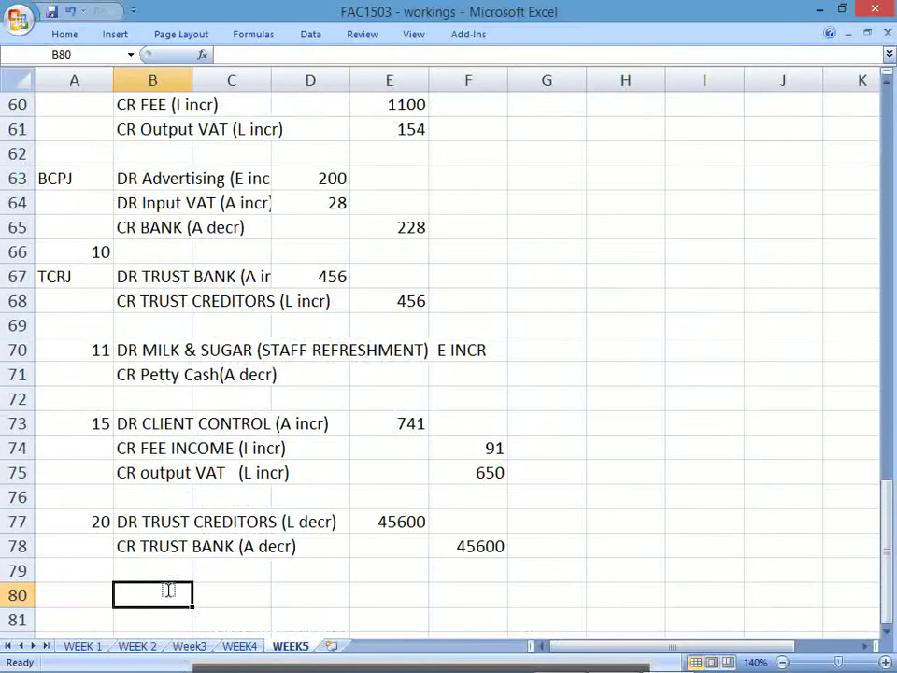
Step: Copy the day 11 milk and sugar petty cash entry from B70:F71 to B80
key("Up")
key("Up")
key("Up")
key("Up")
key("Up")
key("Up")
key("Up")
key("Up")
key("Up")
key("Up")
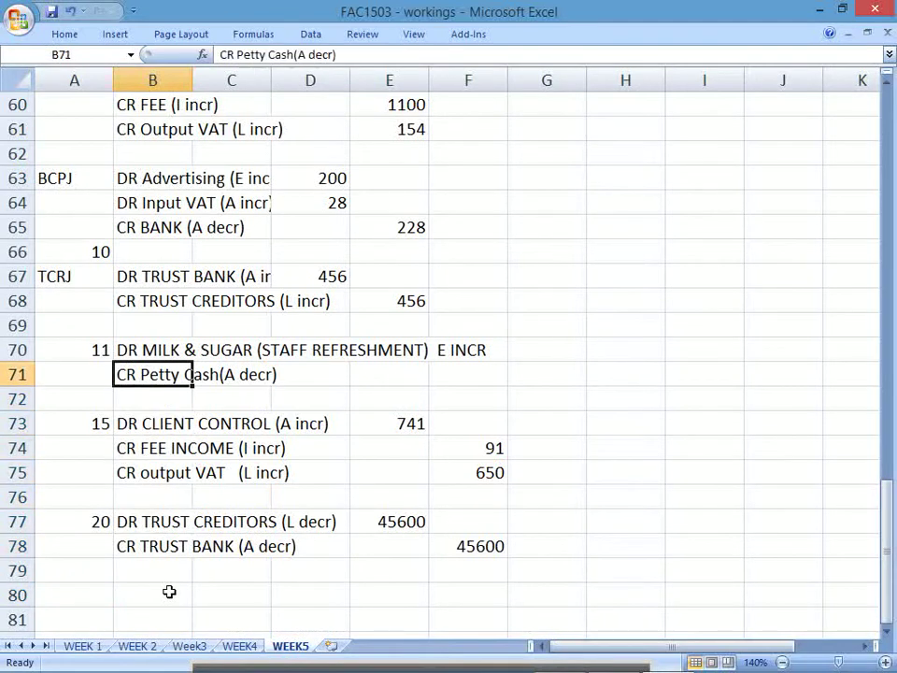
key("shift+Right")
key("shift+Right")
key("shift+Down")
key("shift+Right")
key("shift+Right")
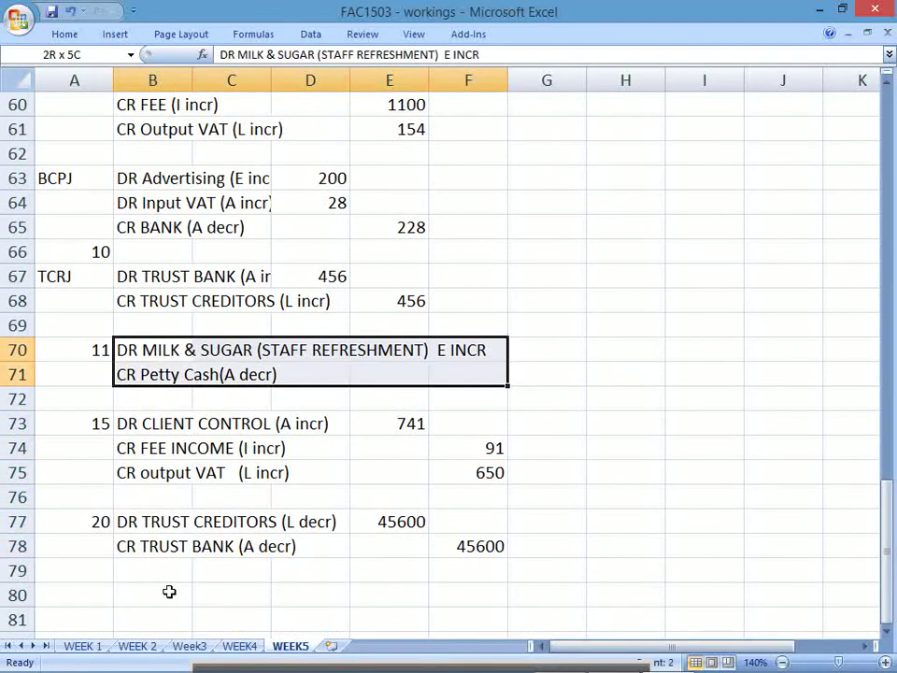
key("ctrl+c")
key("Down")
key("Down")
key("Down")
key("Down")
key("Down")
key("Down")
key("Down")
key("Down")
key("Down")
key("Down")
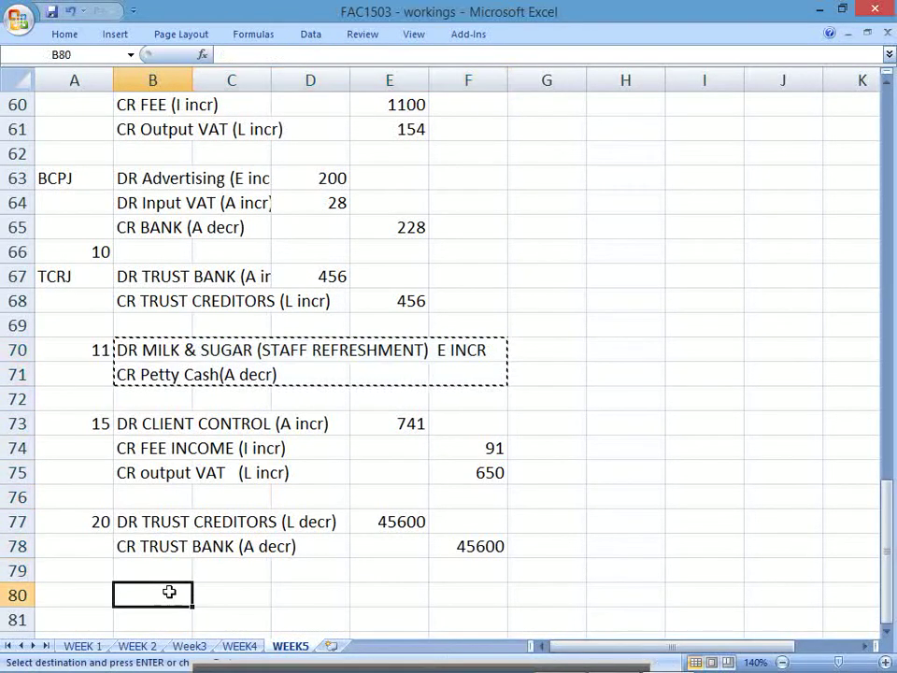
key("ctrl+v")
Step: Check the petty cash items in the tutorial letter, and paste a second copy of the milk and sugar entry at B84
key("alt+Tab")
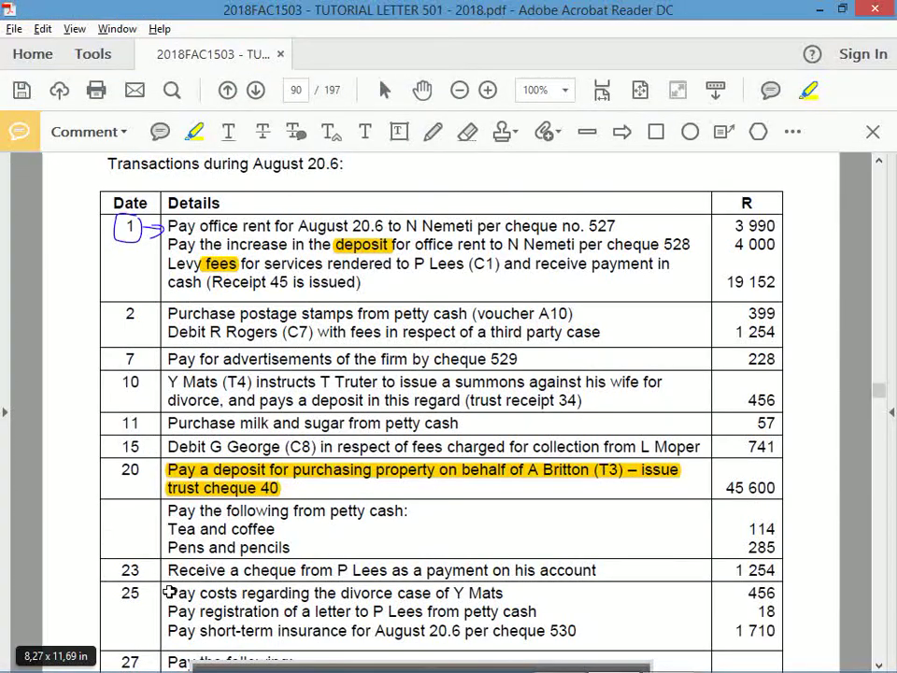
key("alt+Tab")
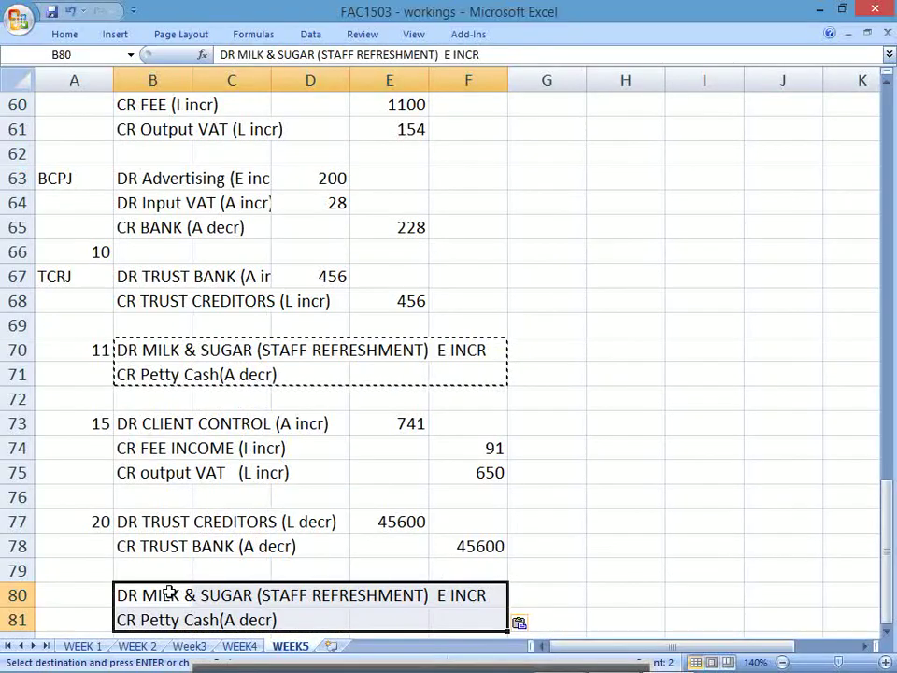
key("Left")
key("Down")
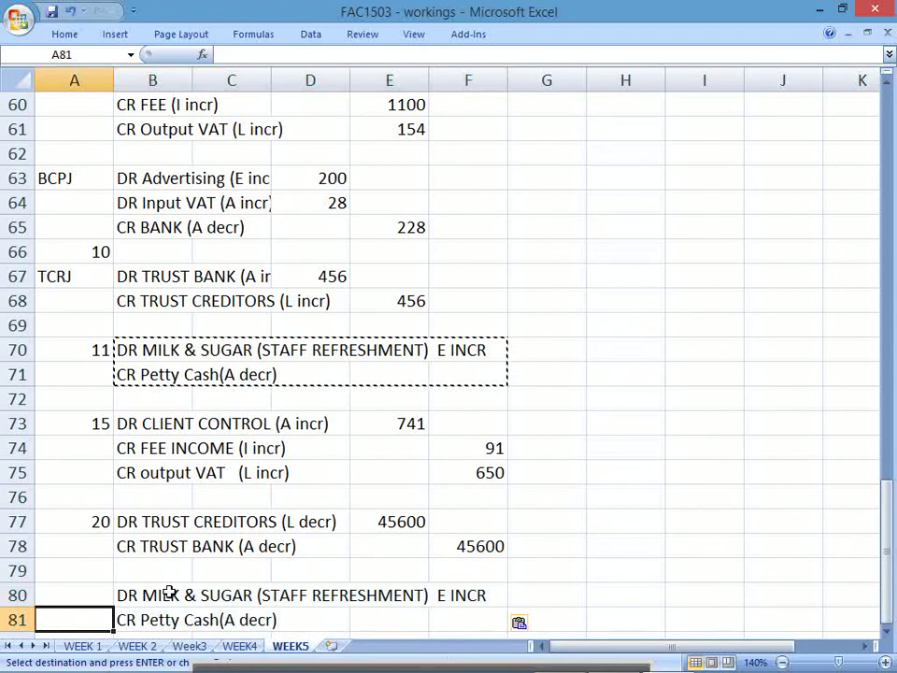
key("Down")
key("Down")
key("Down")
key("Right")
key("ctrl+v")
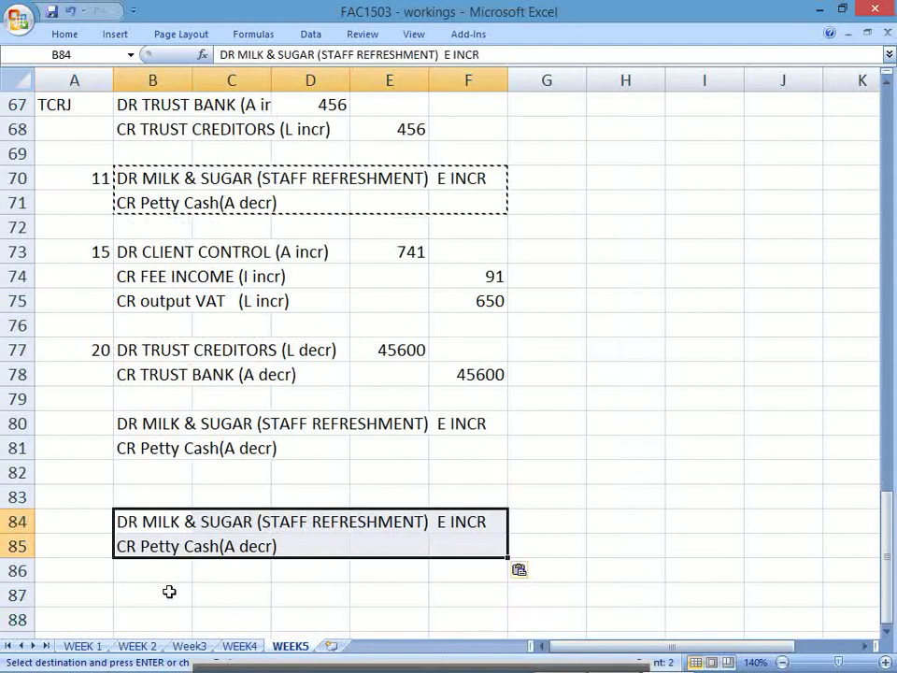
Step: Replace "MILK & SUGAR (STAFF REFRESHMENT)" with "Stationery" in the B84 debit line
key("Down")
key("Up")
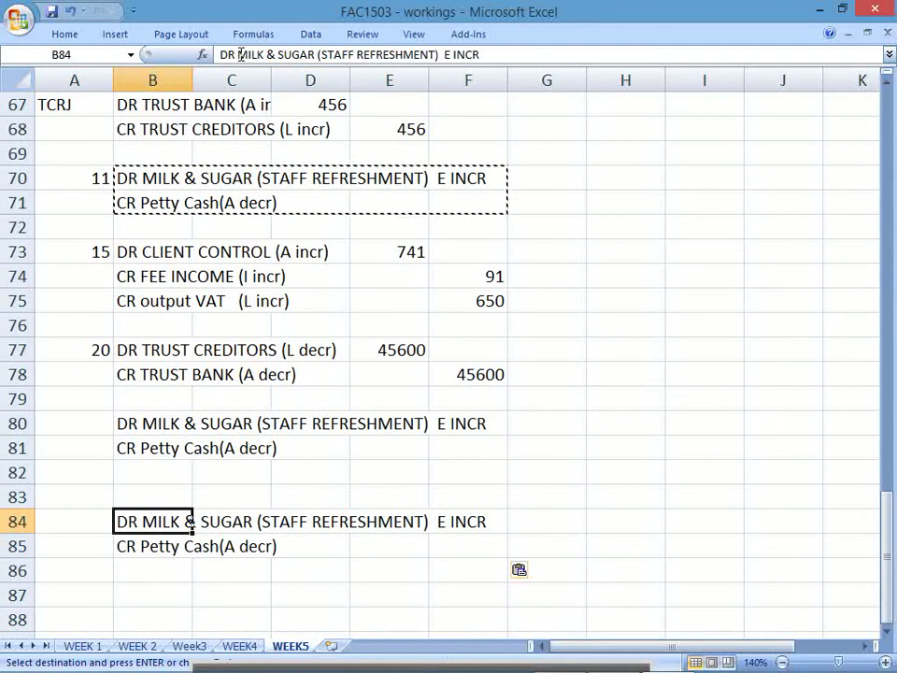
left_click_drag(239, 54, 435, 55)
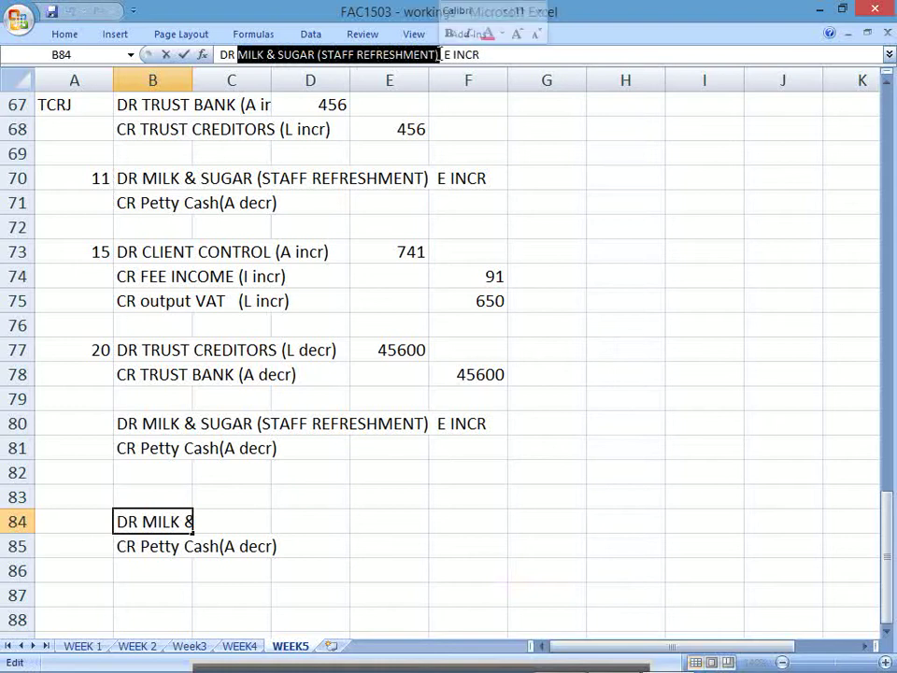
type("Stationery")
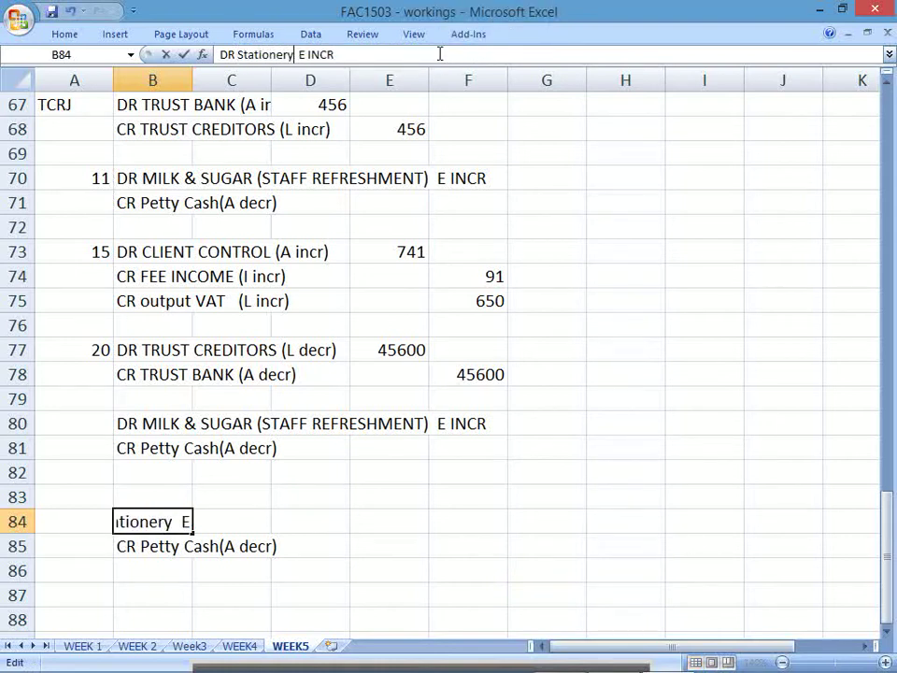
key("Return")
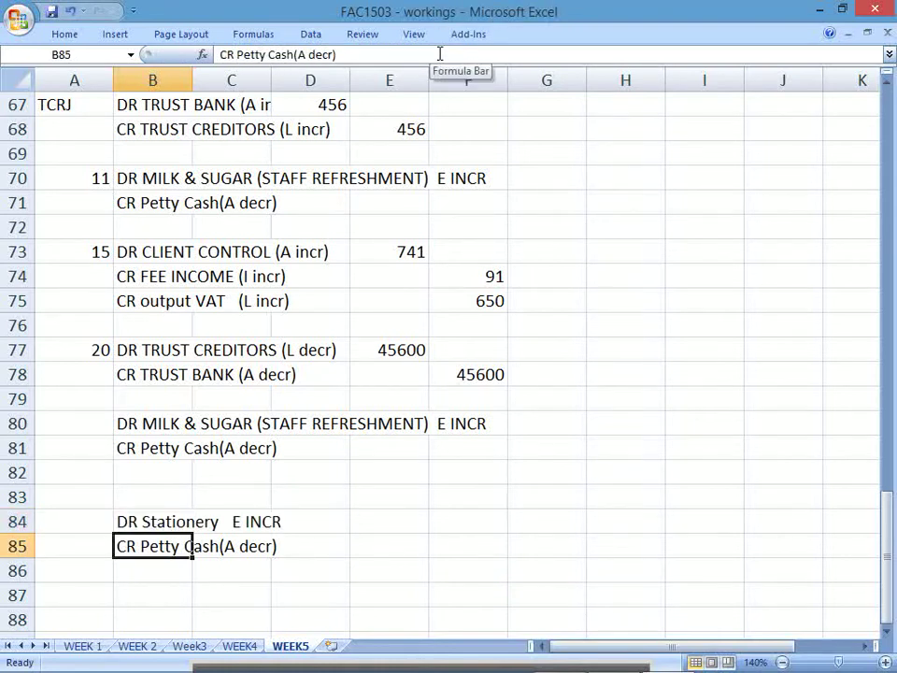
Step: Duplicate the petty cash credit line of the stationery entry from B85 into B86
key("ctrl+c")
key("Down")
key("ctrl+v")
key("Up")
key("Up")
key("Up")
key("Up")
key("Up")
key("Up")
key("Up")
key("Up")
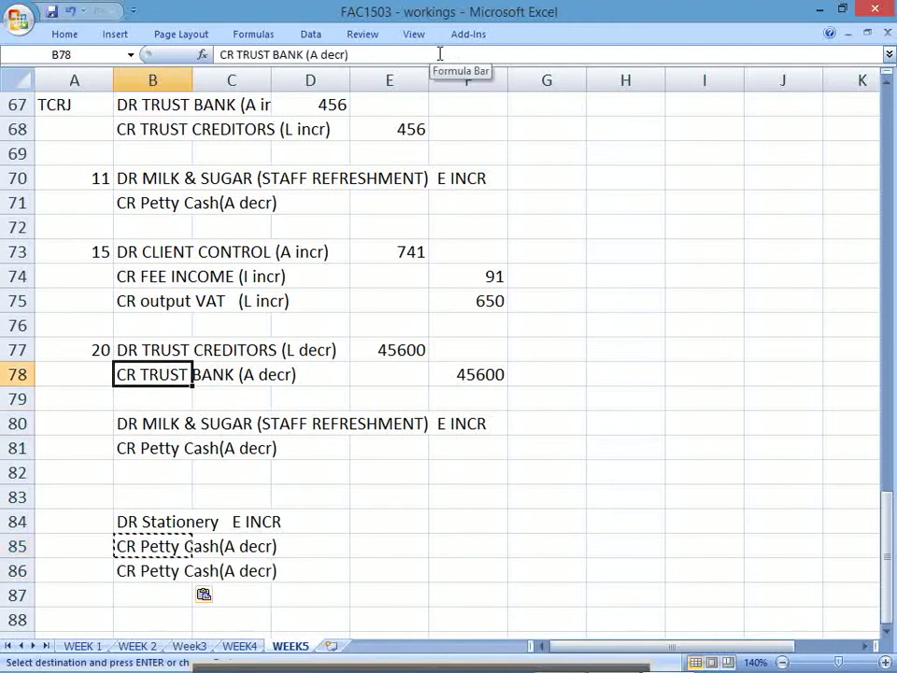
key("Up")
key("Up")
key("Up")
key("Up")
key("Up")
key("Up")
key("Down")
key("Down")
key("Down")
key("Down")
key("Down")
key("Down")
key("Down")
key("Down")
key("Down")
key("Down")
key("Down")
key("Down")
key("Down")
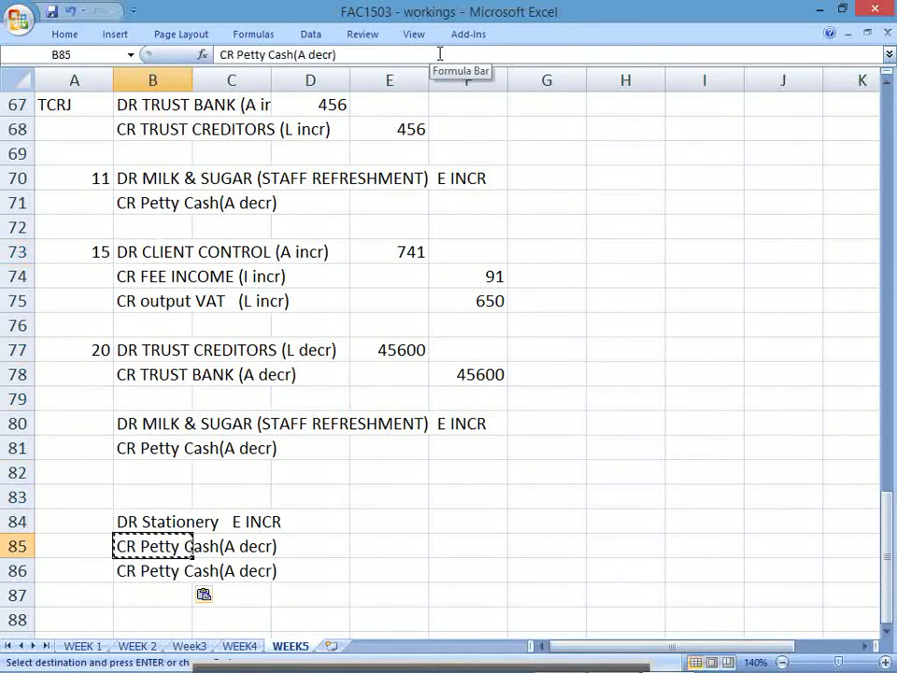
Step: Replace the petty cash text in B85 with "DR Input VAT (A incr)" for the stationery entry
type("DR S")
key("BackSpace")
key("BackSpace")
type("INput V")
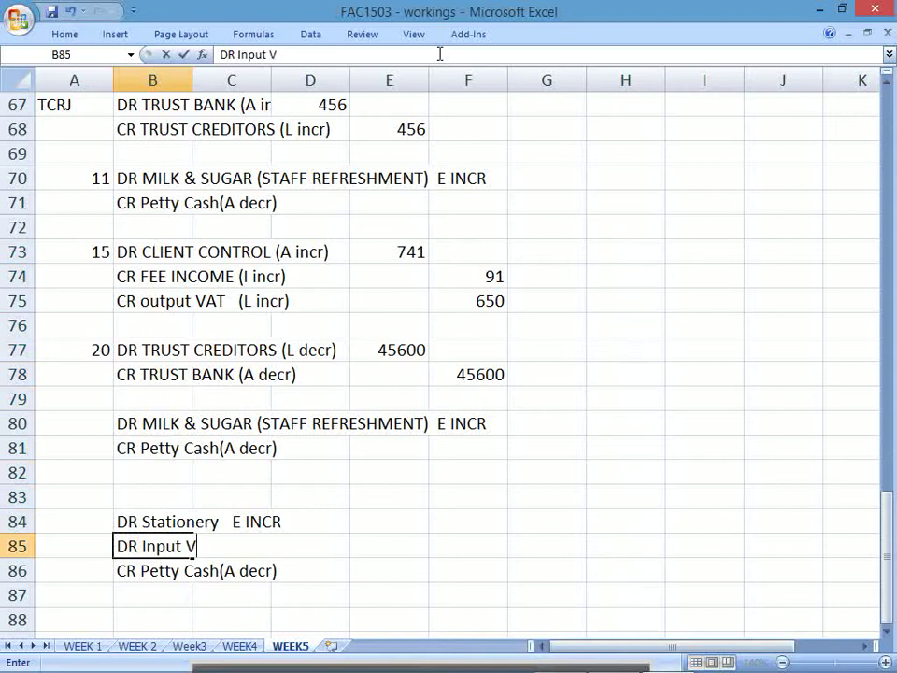
type("AT (A incr)")
key("Return")
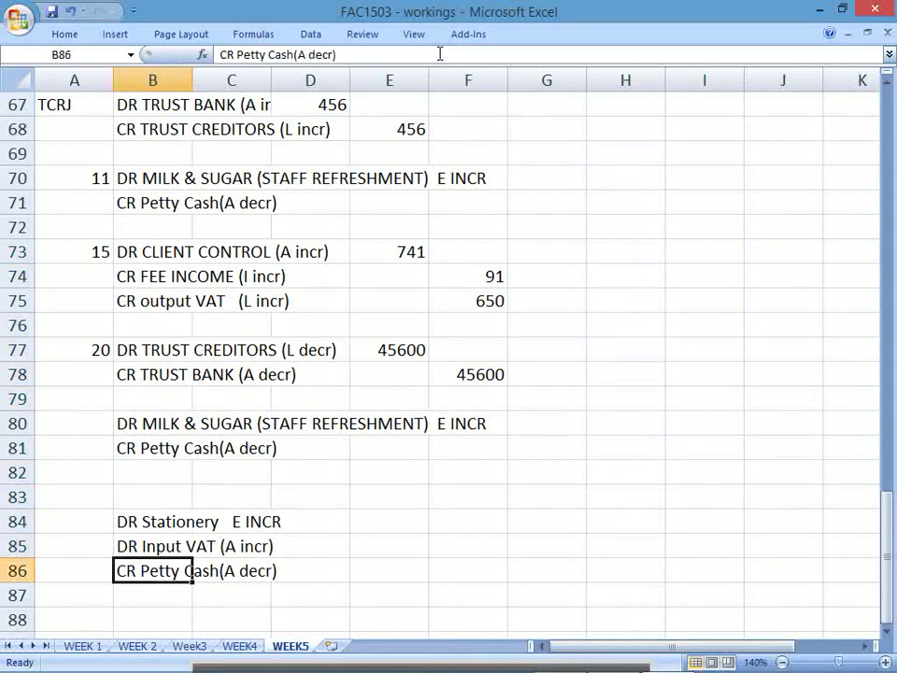
left_click_drag(145, 528, 245, 572)
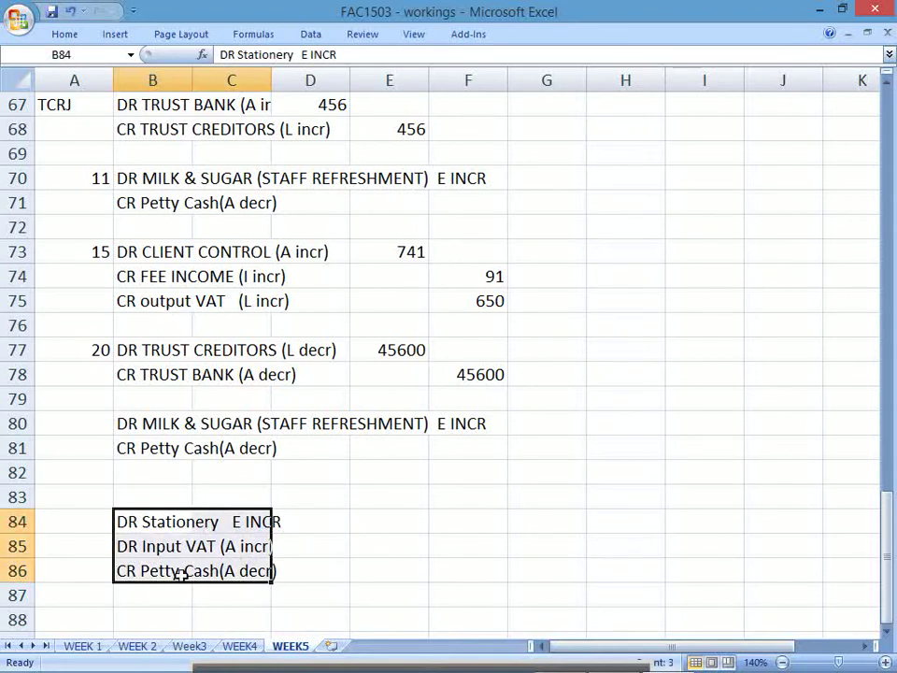
Step: Replace "MILK & SUGAR (STAFF REFRESHMENT)" in the B80 debit line with "Tea & Coffee", checking the item in the tutorial letter
left_click(131, 424)
left_click(240, 54)
left_click_drag(239, 55, 443, 54)
key("Delete")
key("alt+Tab")
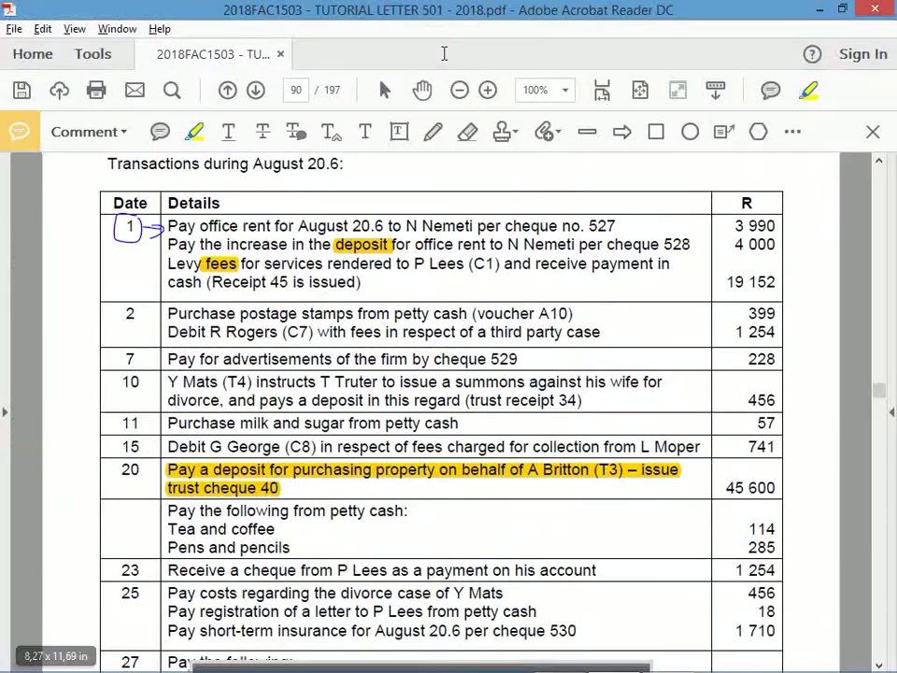
key("alt+Tab")
type("Tea &")
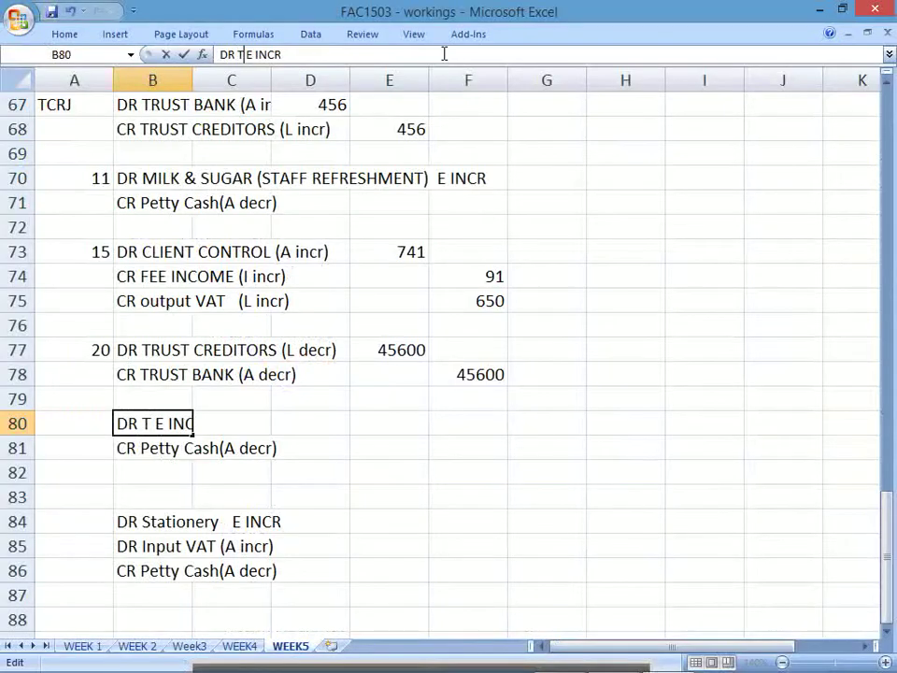
type(" Coffe")
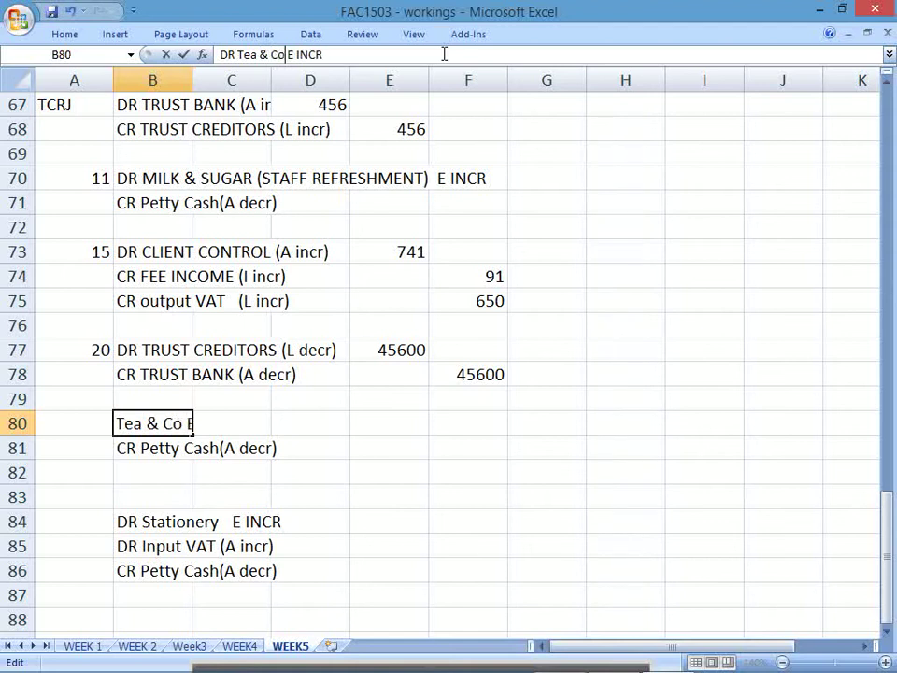
key("BackSpace")
type("ffee ")
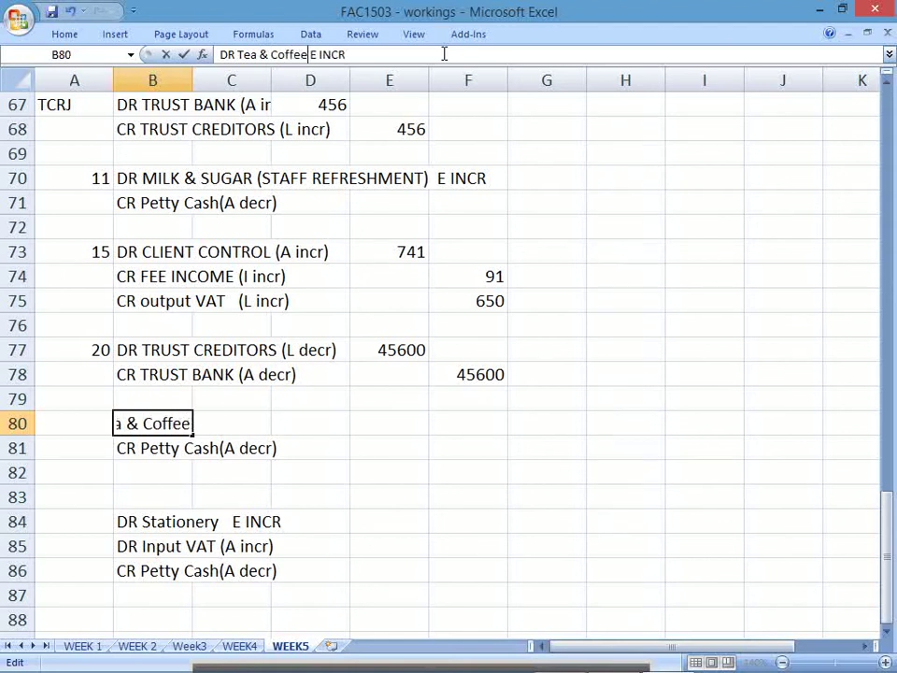
Step: Extend the B80 debit account name with "/ Staff Refreshments" before "E INCR"
type("/ ")
type("Off")
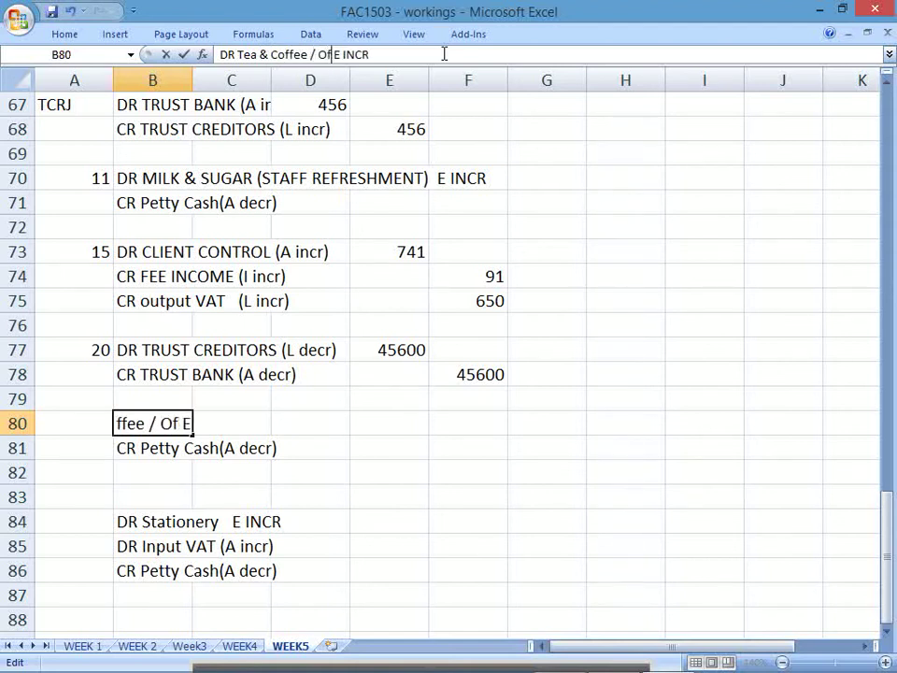
key("BackSpace")
key("BackSpace")
key("BackSpace")
type("Staff")
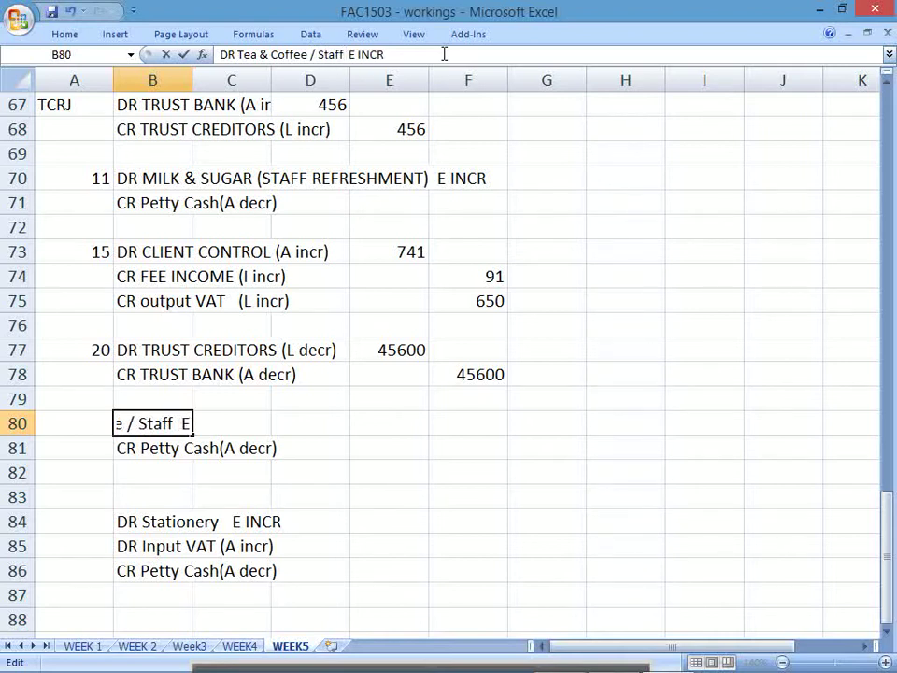
type(" Refreshme")
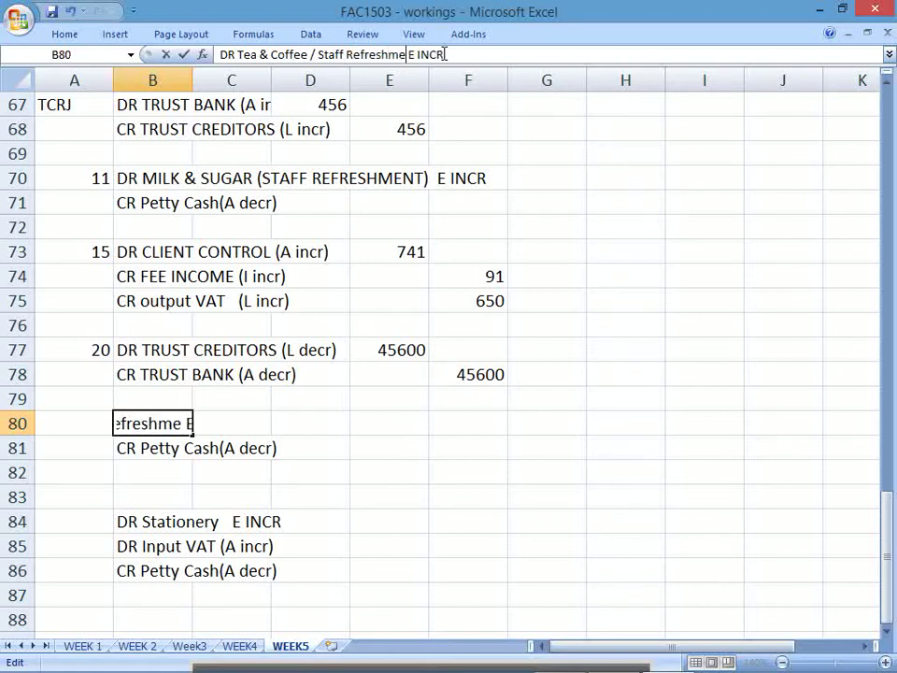
type("nt")
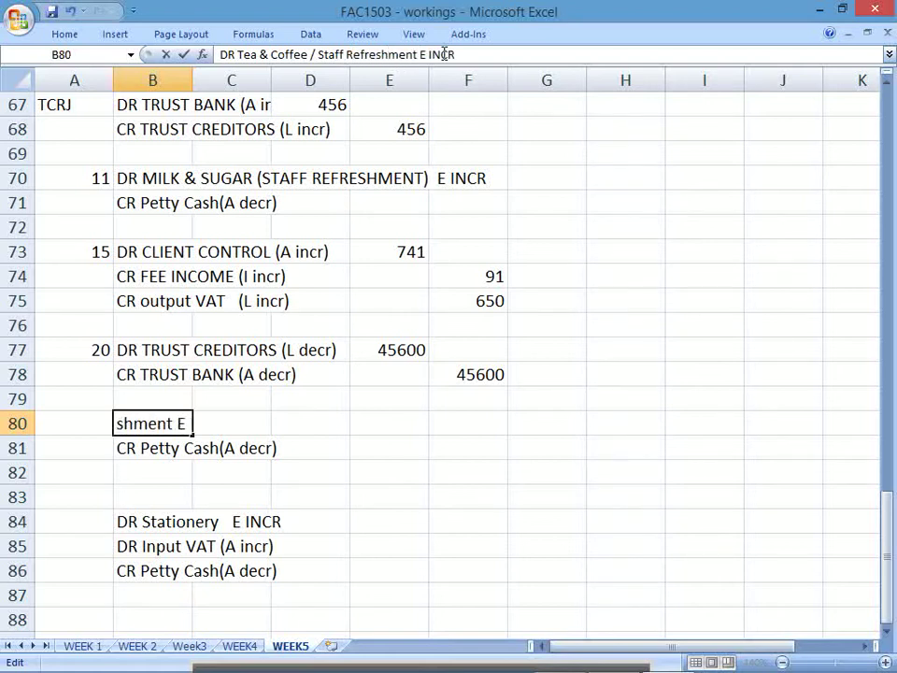
type("s")
key("Return")
key("Up")
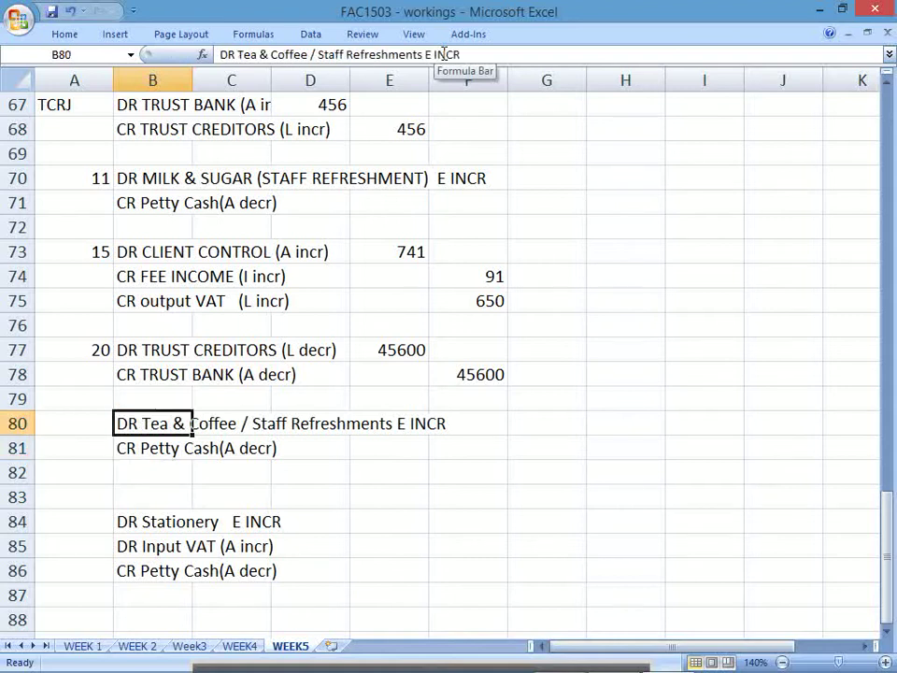
key("Down")
key("Down")
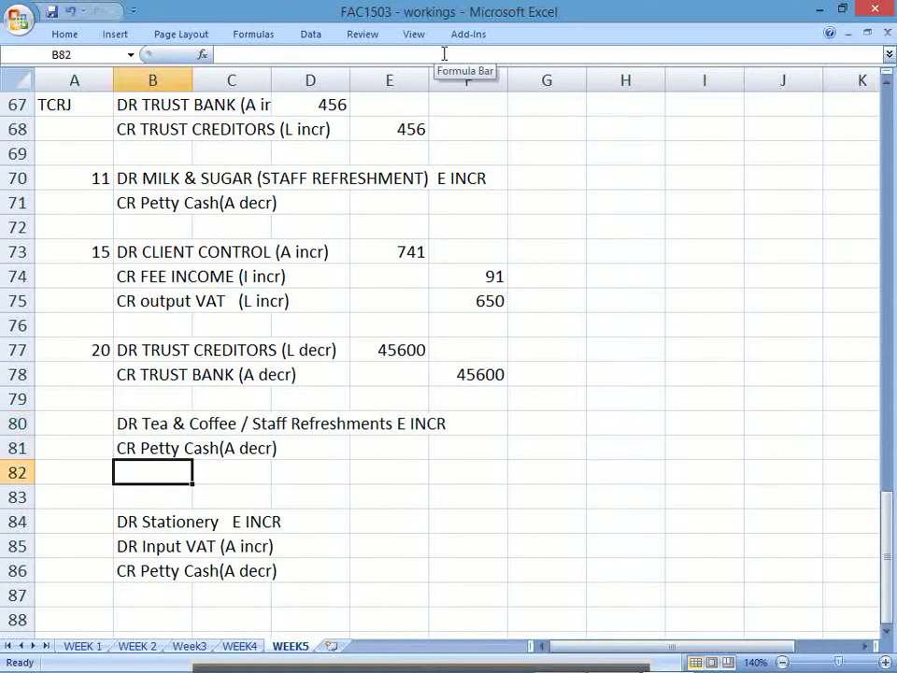
Step: Switch to the tutorial letter PDF and read the August transactions from day 23 to day 31
key("alt+Tab")
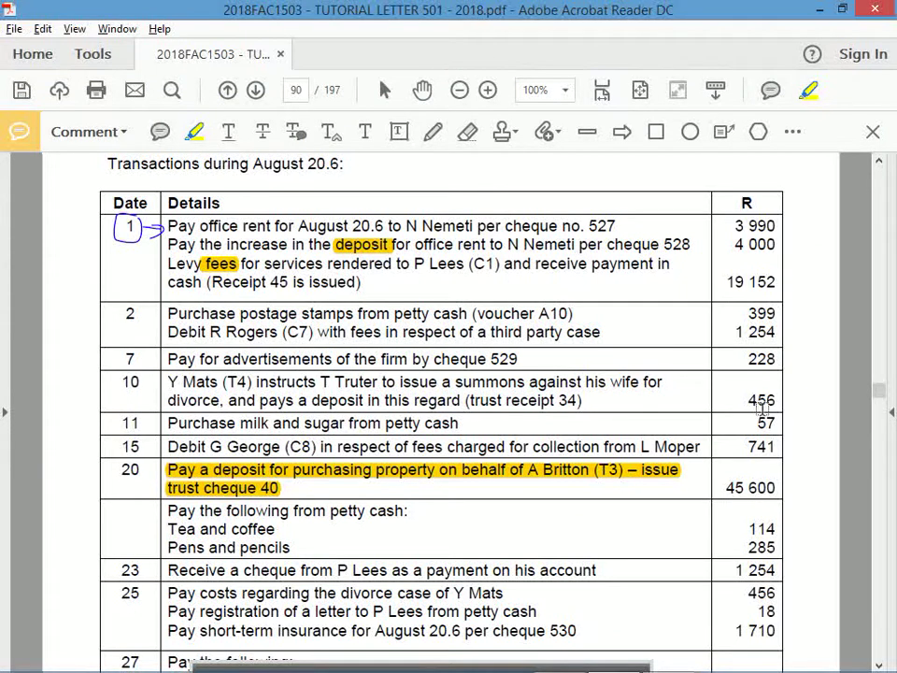
left_click(878, 666)
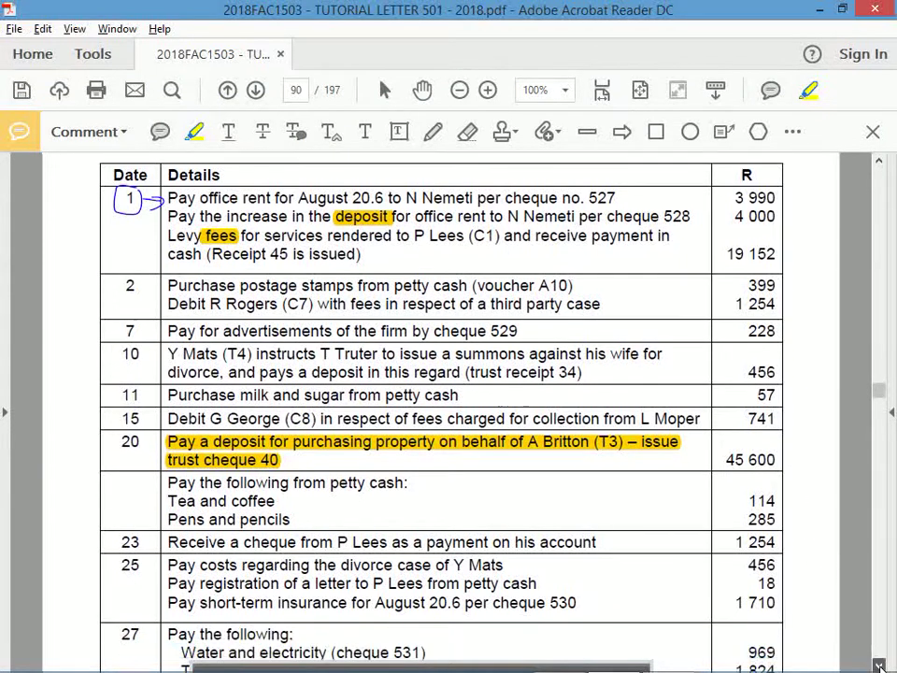
scroll(878, 665, "down", 5)
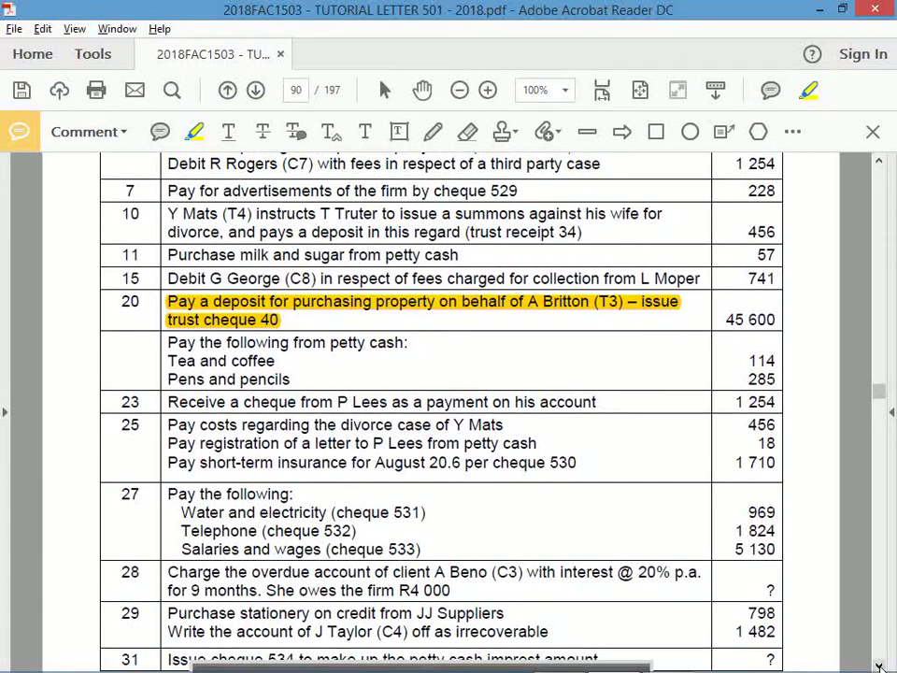
scroll(878, 665, "down", 3)
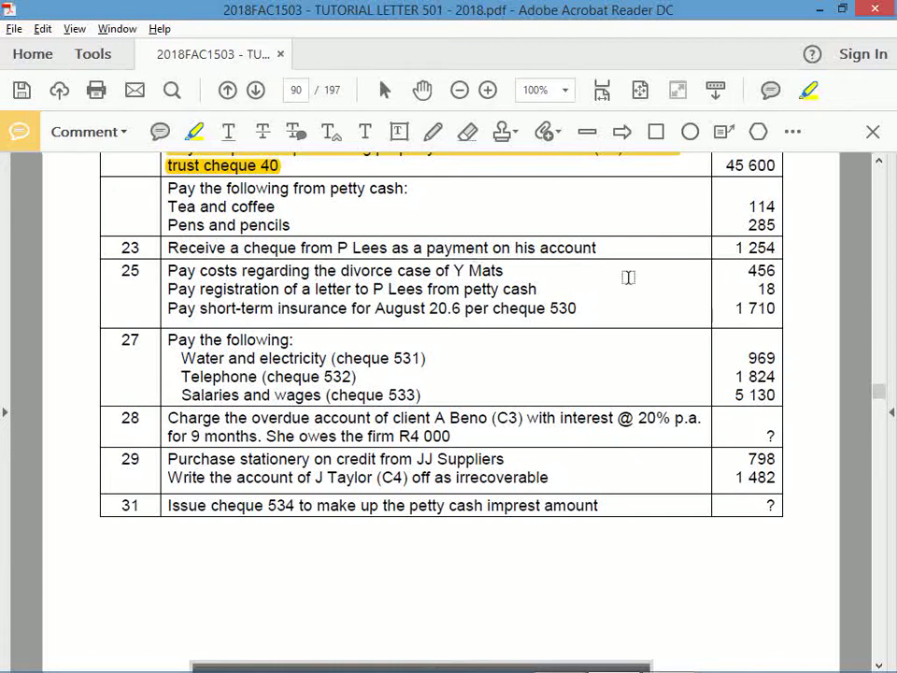
Step: Switch back to the workings workbook and make the day 15 "DR CLIENT CONTROL (A incr)" line in B73:D73 bold with yellow fill
key("alt+Tab")
key("Up")
key("Up")
key("Up")
key("Up")
key("Up")
key("Up")
key("Up")
key("Up")
key("Up")
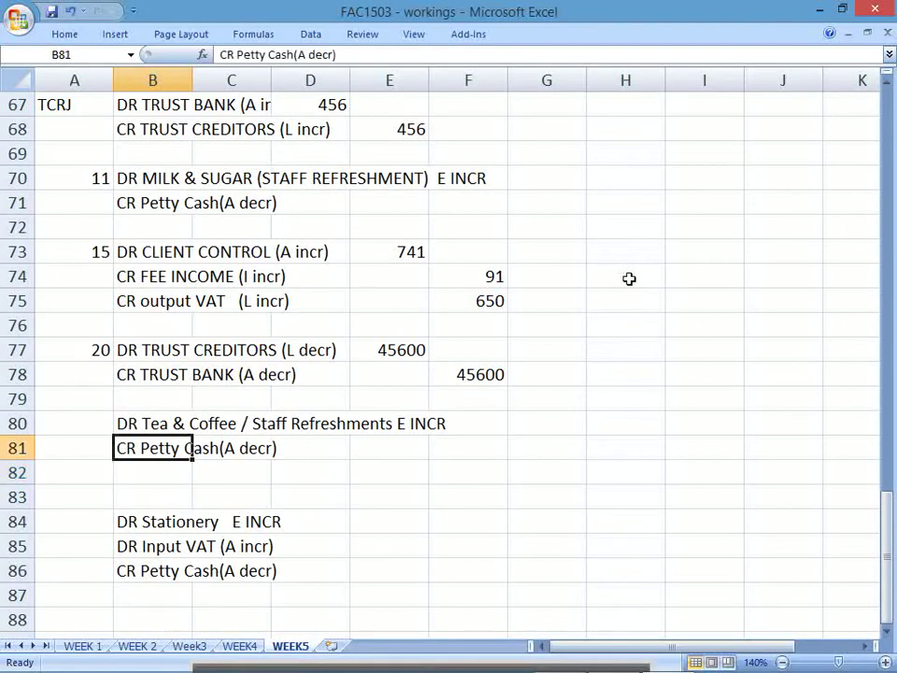
key("shift+Right")
key("shift+Right")
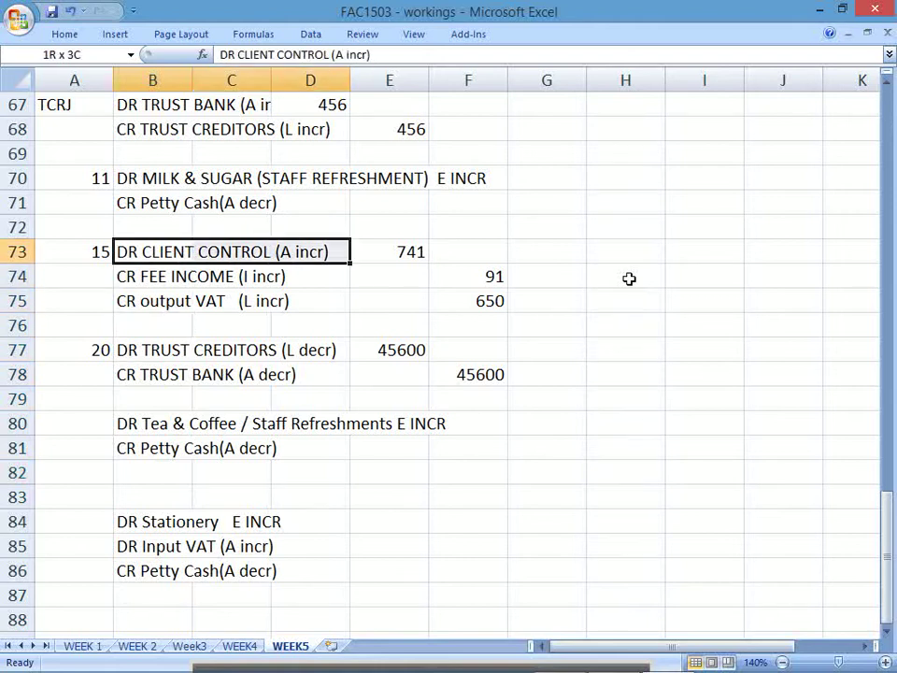
key("ctrl+b")
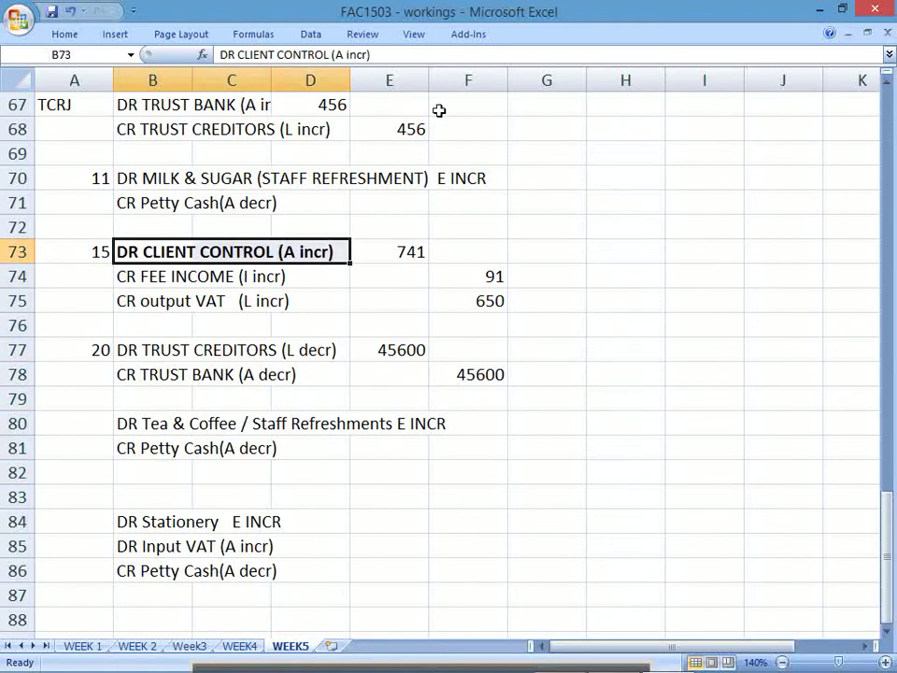
left_click(64, 34)
left_click(191, 88)
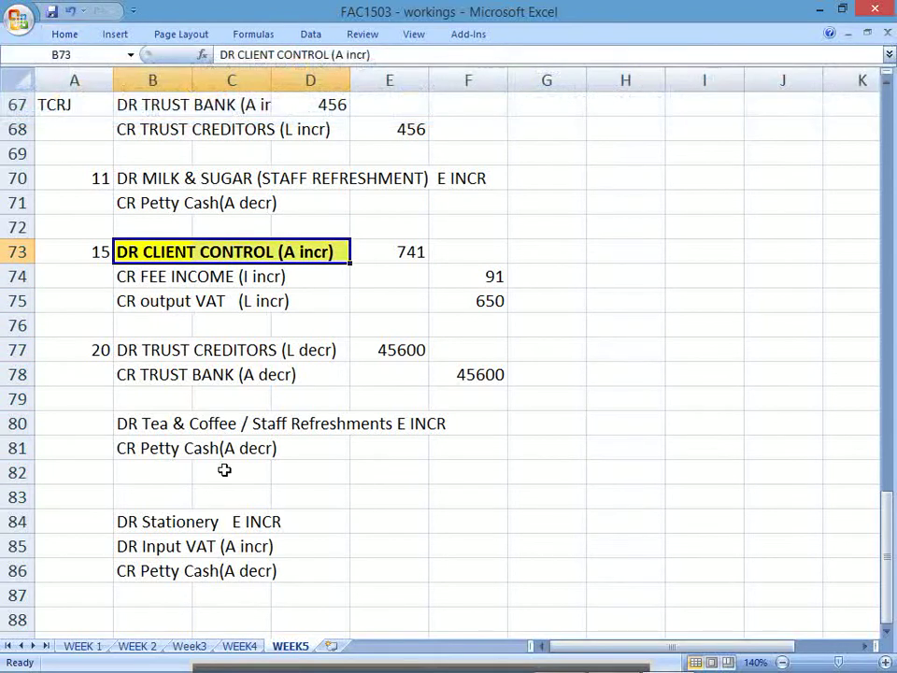
Step: Check the day 23 transaction in the tutorial letter, and enter 23 in A88 with the debit line "DR BANK (A incr)" in B88
left_click(86, 614)
key("alt+Tab")
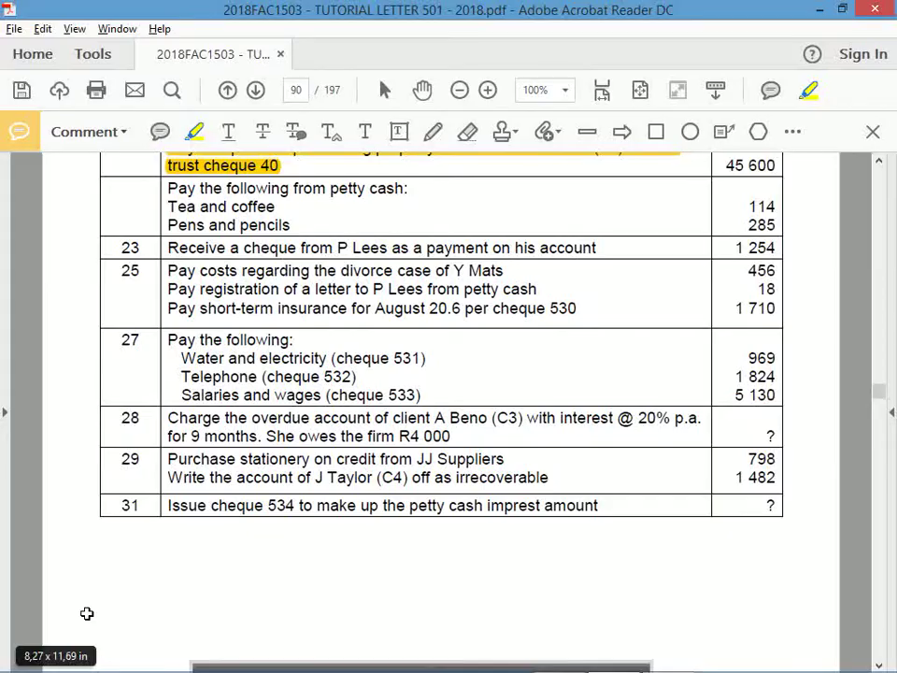
key("alt+Tab")
key("alt+Tab")
key("alt+Tab")
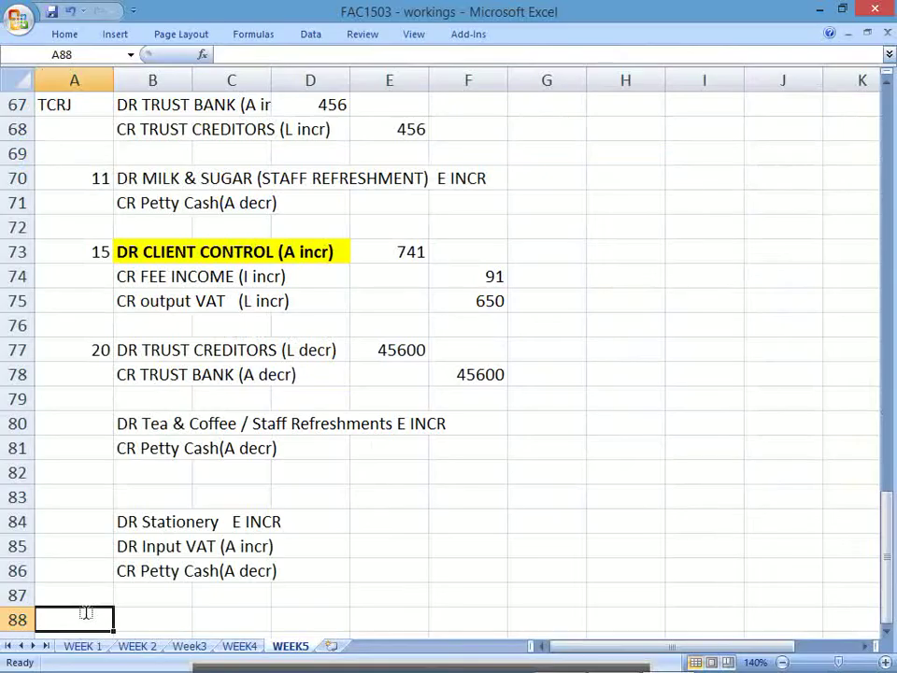
type("23")
key("Tab")
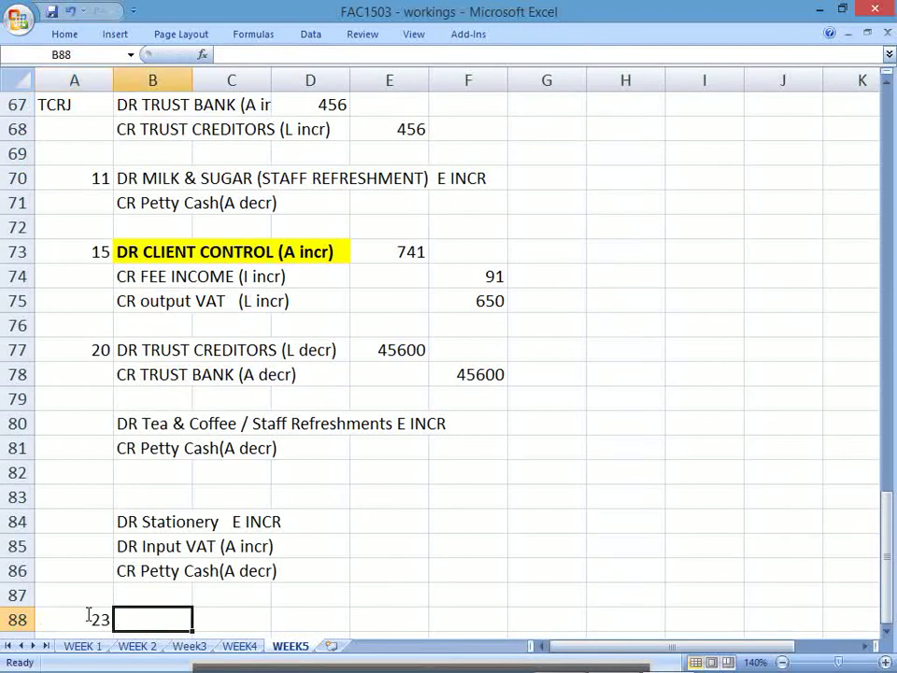
type("DR BANK")
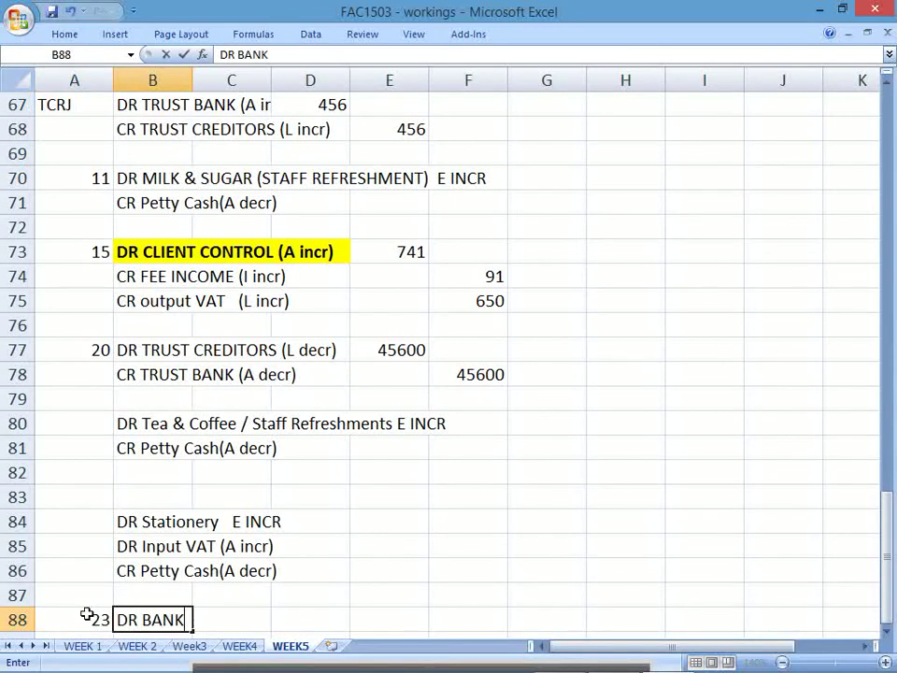
type(" (A incr)")
key("Return")
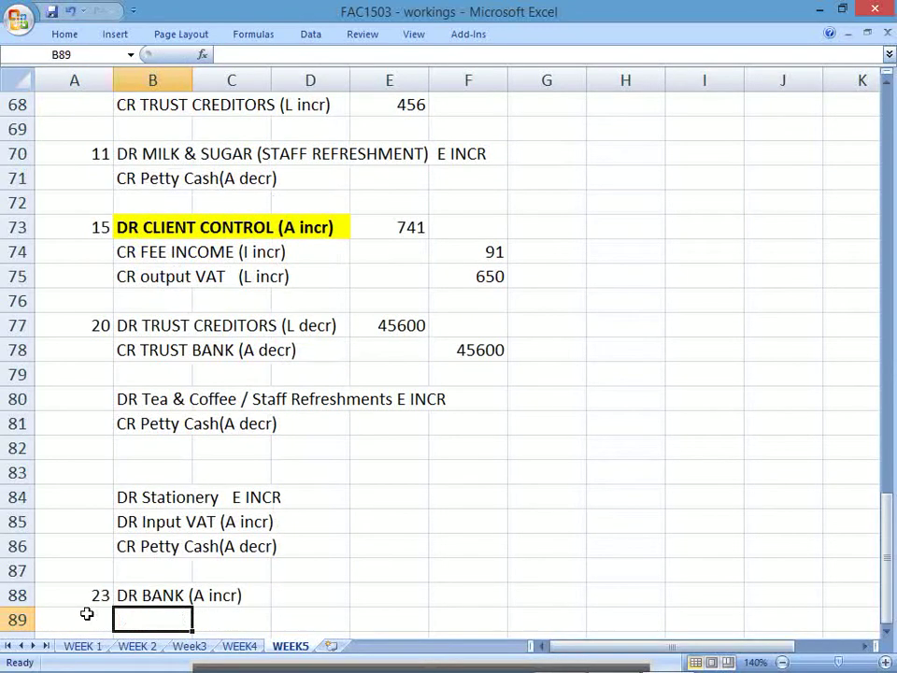
Step: Enter the day 23 credit line "CR CLIENT CONTROL ACCOUNT (A decr)" in B89
type("CR ")
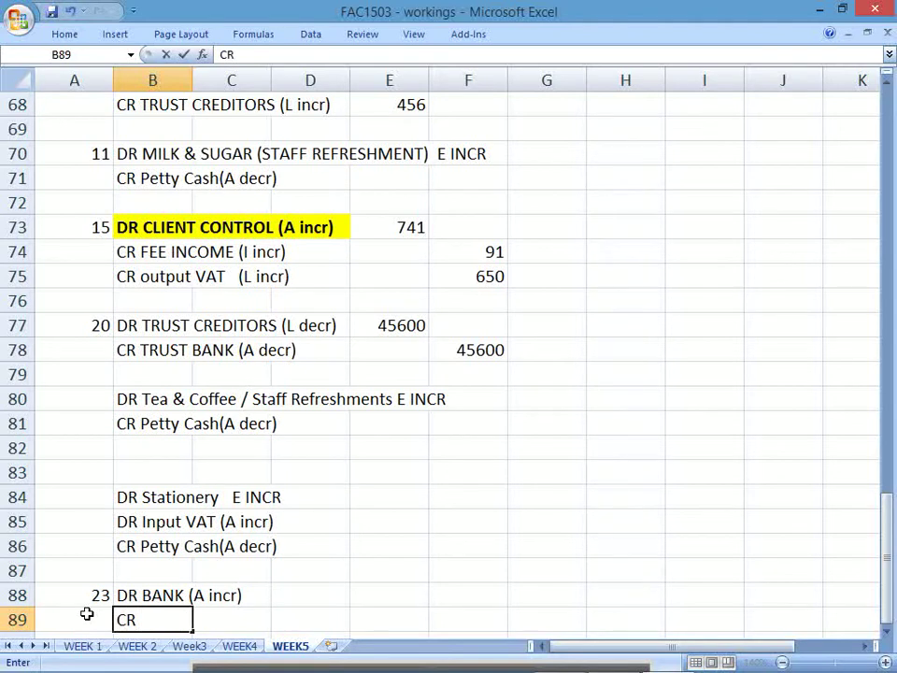
type("CLIENT CO")
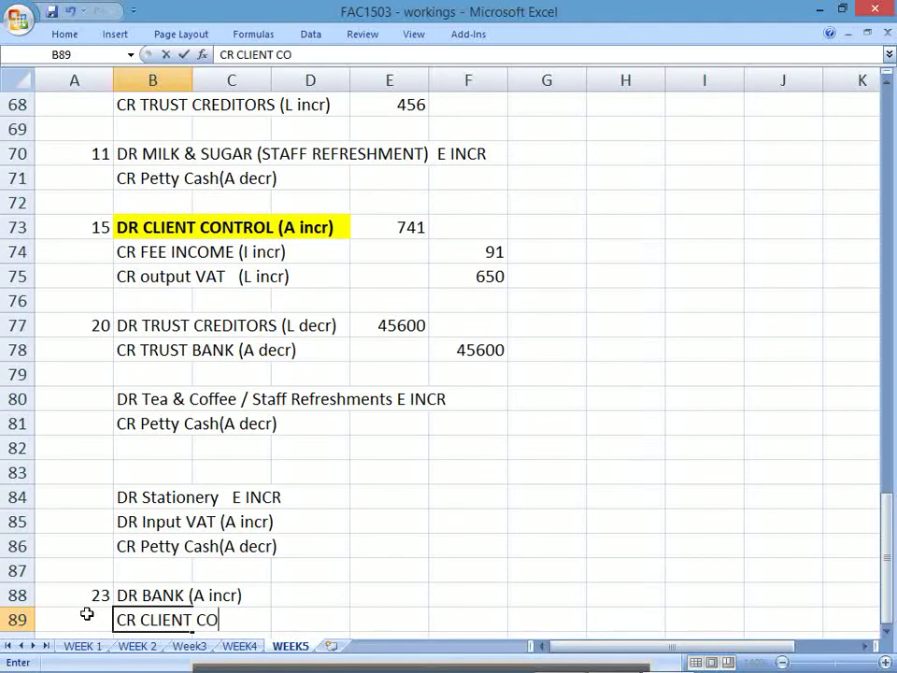
type("NTROL ACCOUNT")
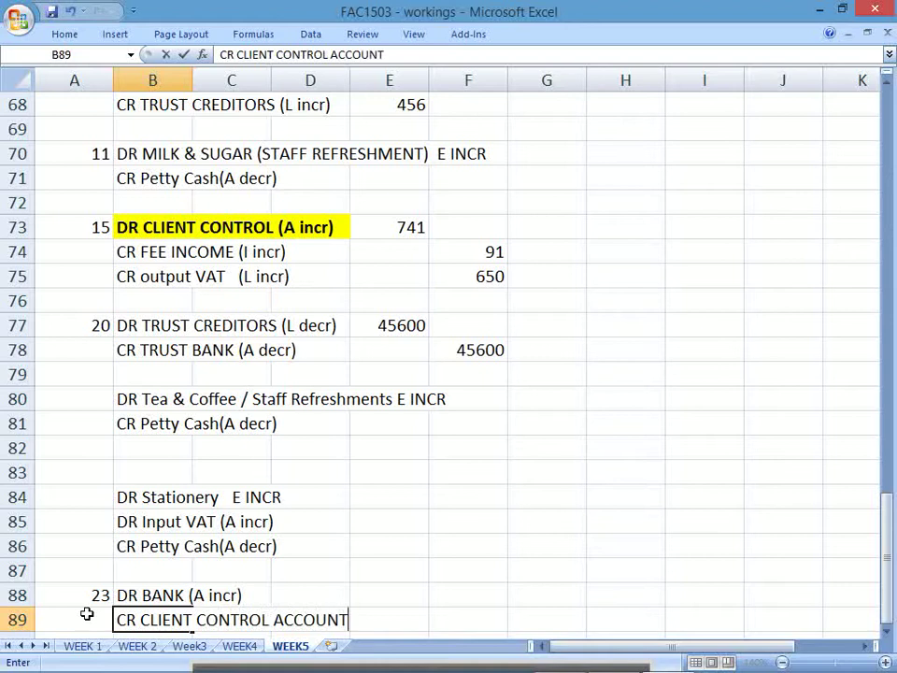
type("  (A decr)")
key("Return")
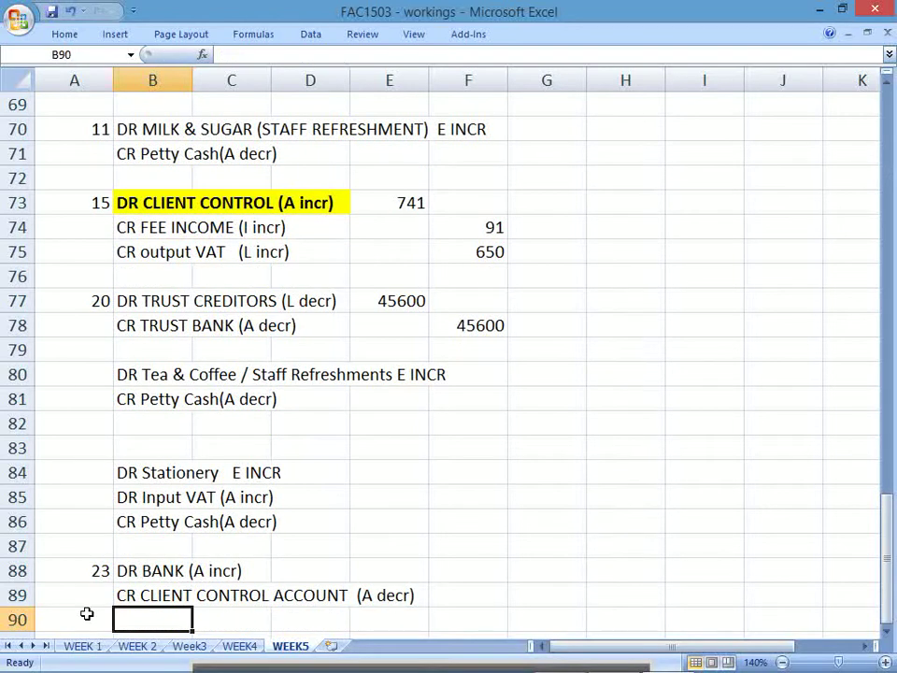
Step: Switch to the tutorial letter PDF and highlight the day 25 line about paying the divorce case costs
key("Down")
key("Down")
key("Down")
key("Down")
key("Down")
key("Up")
key("Up")
key("Up")
key("Up")
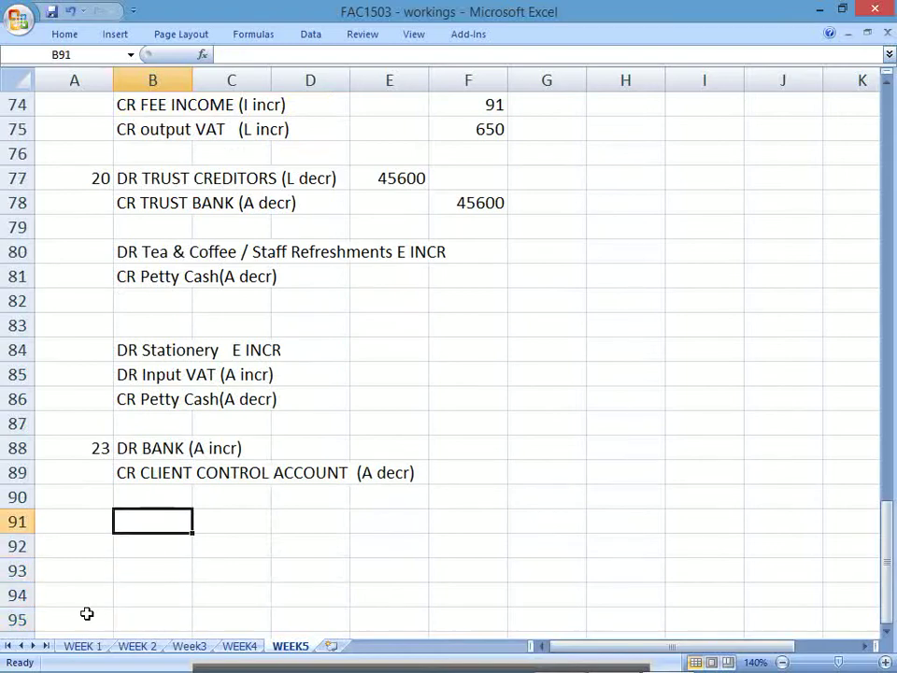
key("alt+Tab")
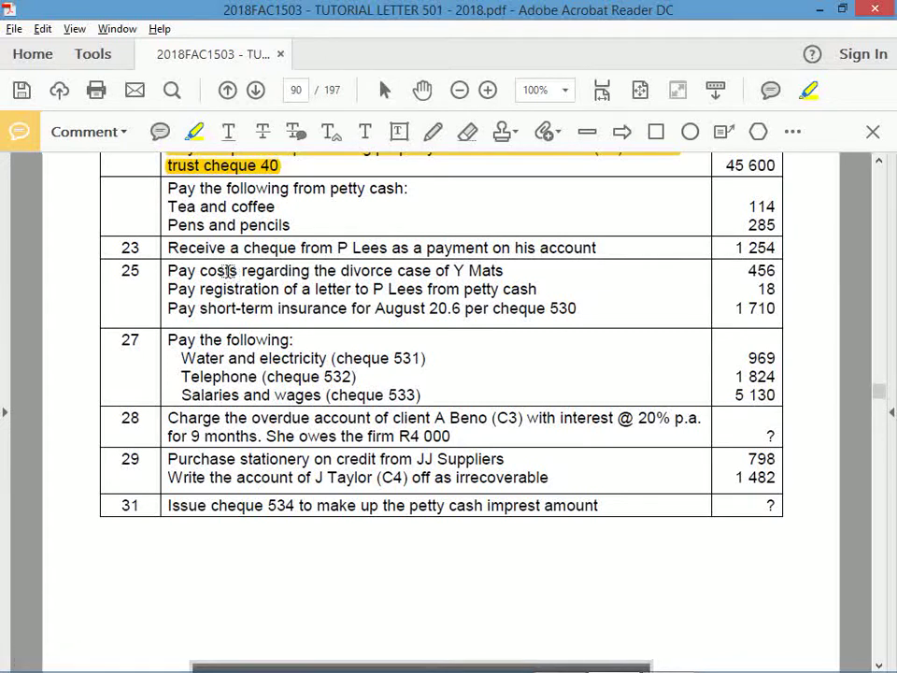
left_click_drag(169, 271, 508, 272)
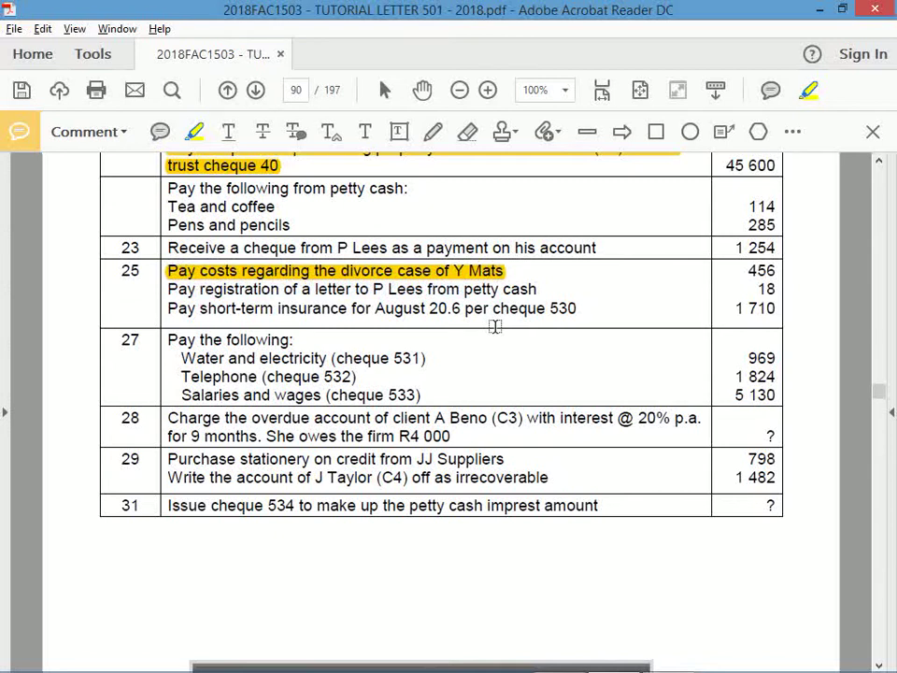
Step: Enter 25 as the date in A91 of the WEEK5 sheet, and recheck the day 25 transactions in the tutorial letter
key("alt+Tab")
key("Left")
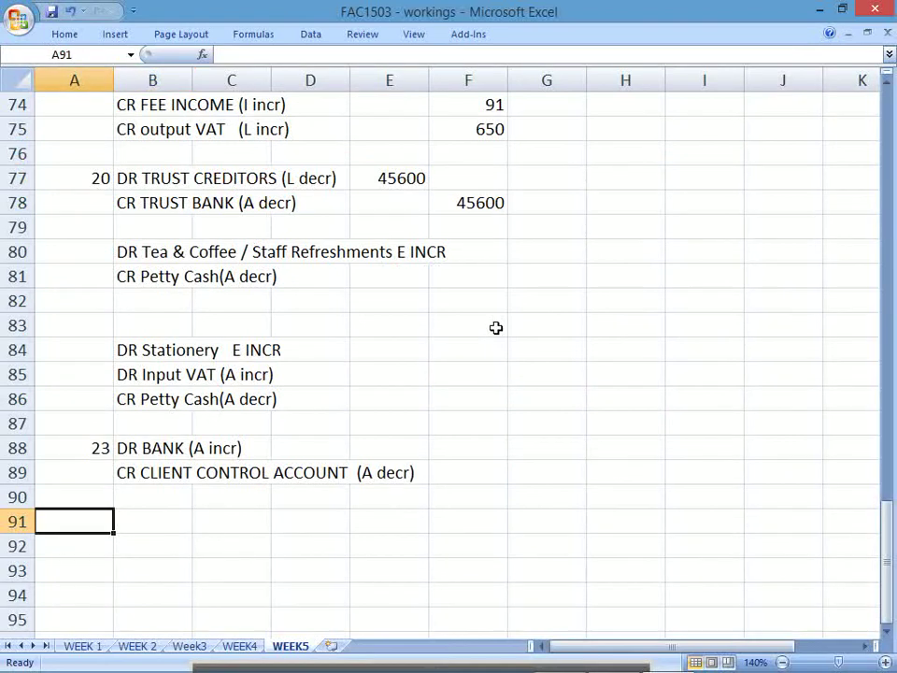
key("Down")
key("Up")
key("alt+Tab")
key("alt+Tab")
type("25")
key("Return")
key("Up")
key("Right")
key("alt+Tab")
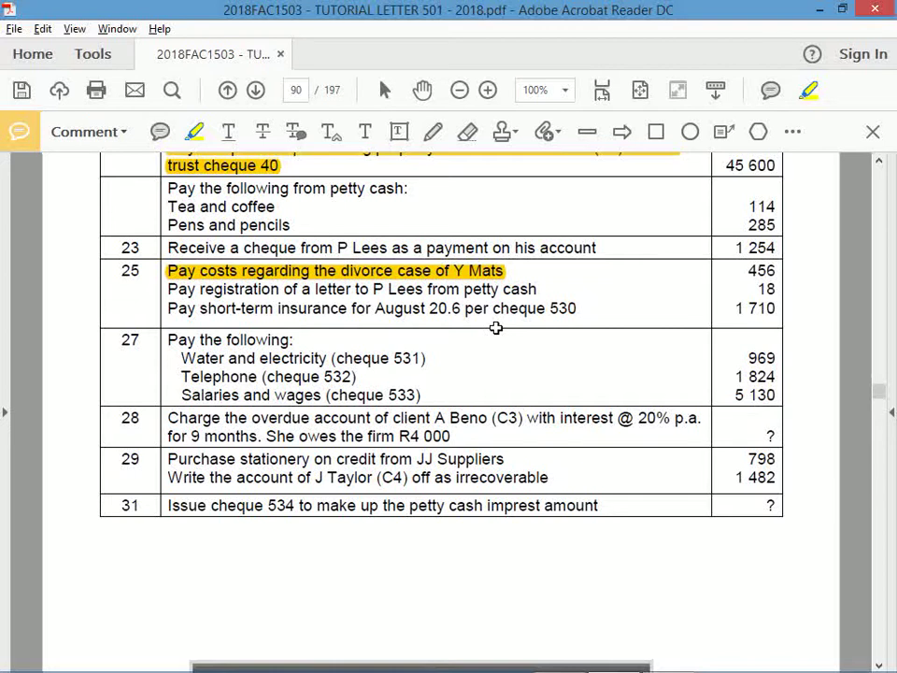
Step: Copy the trust creditors debit and trust bank credit lines from B77:B78 to B91:B92 of the WEEK5 sheet for day 25
key("alt+Tab")
type("D")
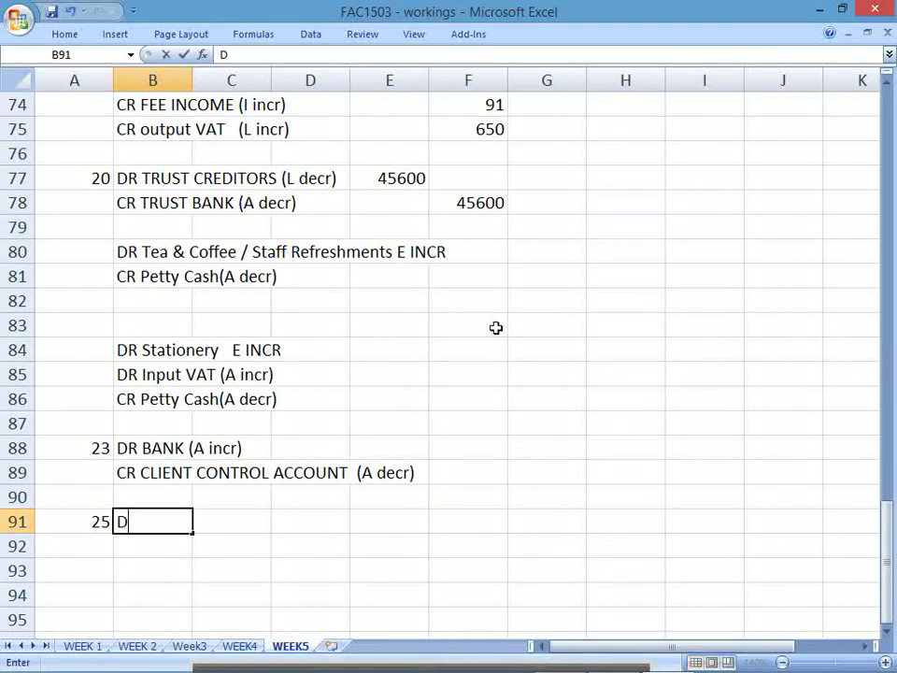
key("BackSpace")
left_click(161, 184)
left_click_drag(161, 184, 178, 199)
key("ctrl+c")
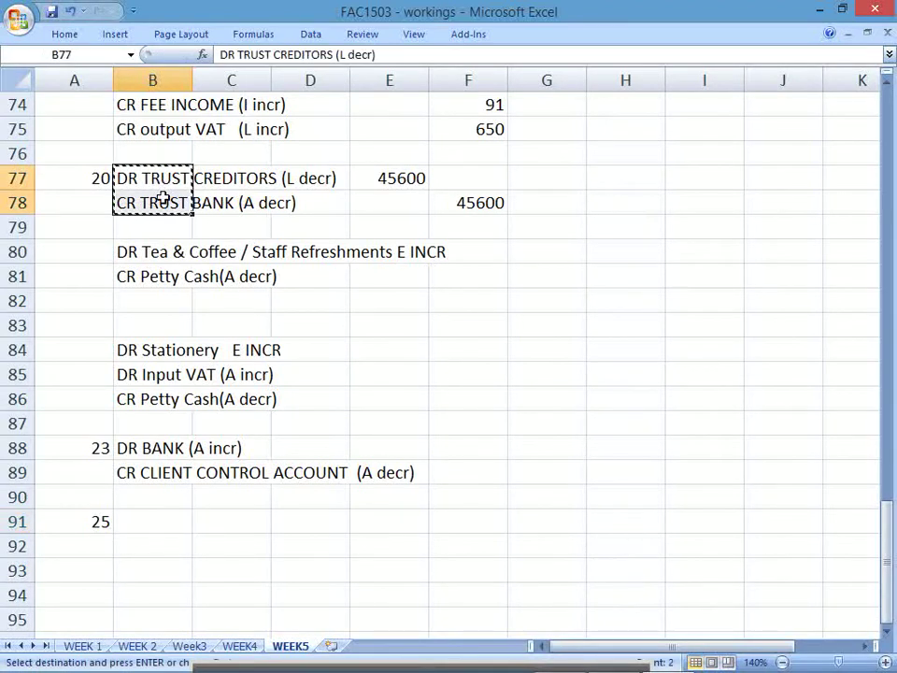
left_click(158, 525)
key("ctrl+v")
left_click(187, 592)
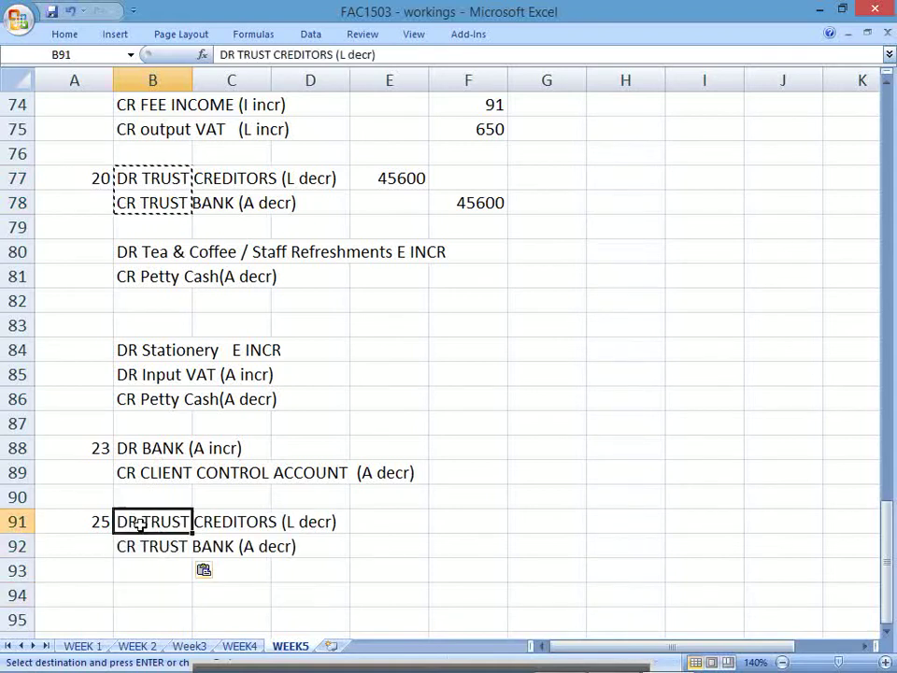
left_click_drag(124, 524, 321, 525)
left_click_drag(151, 552, 291, 540)
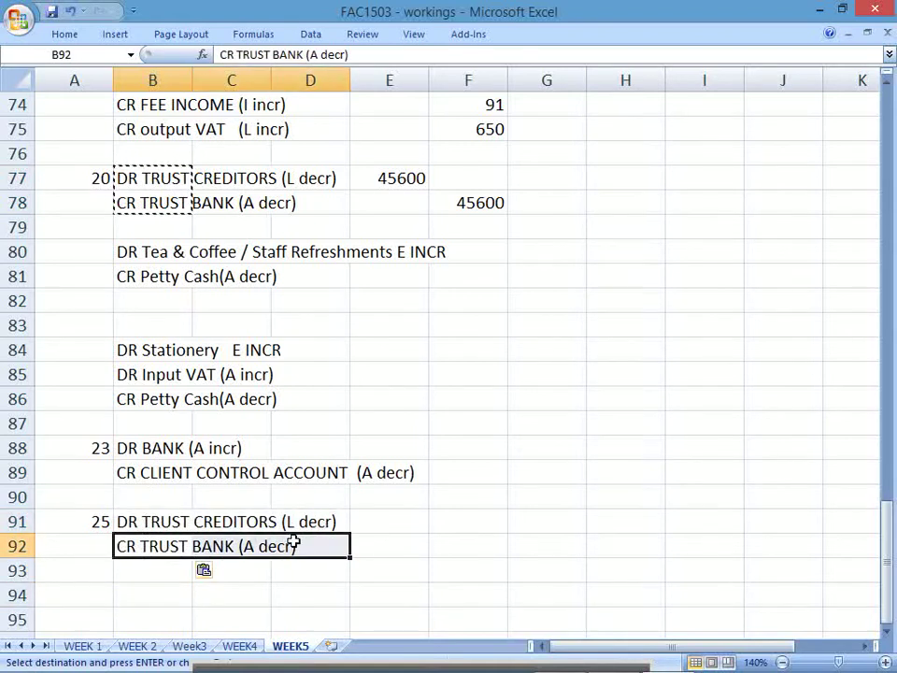
Step: Check the letter registration payment in the tutorial letter PDF, and copy the day 15 client control entry lines from B73:B75 to B95:B97 in WEEK5
key("alt+Tab")
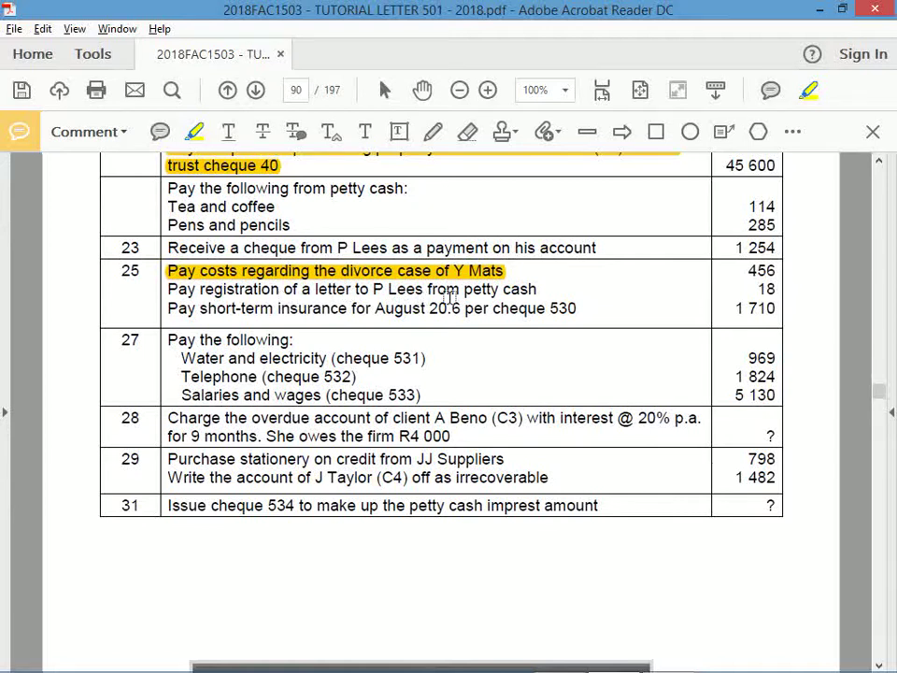
key("alt+Tab")
key("Up")
key("Up")
key("Up")
key("Up")
key("Up")
key("Up")
key("Up")
key("Up")
key("Up")
key("Up")
key("Up")
key("Up")
key("Up")
key("Up")
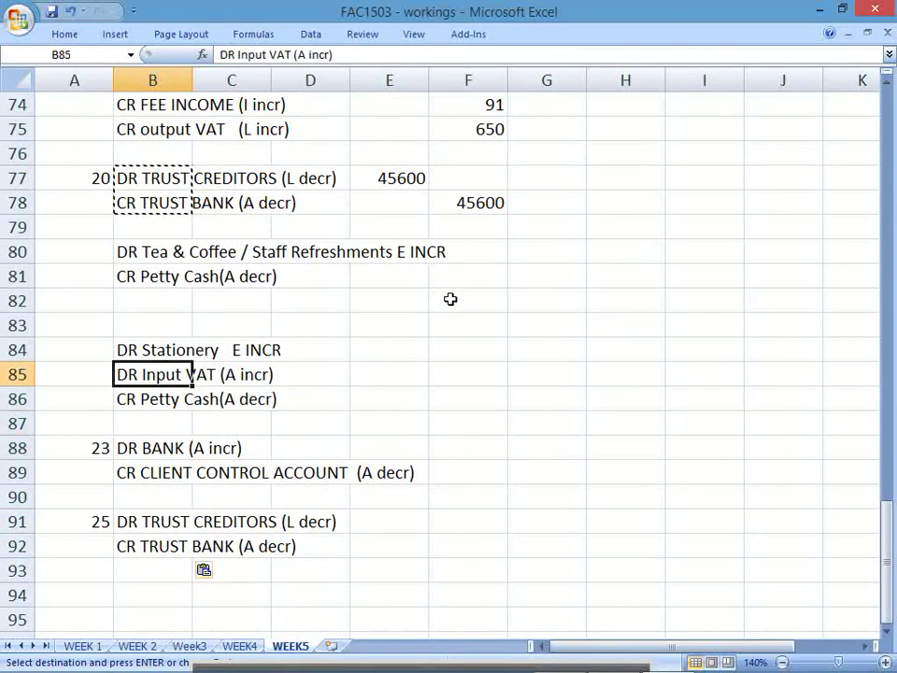
key("Up")
key("Up")
key("Up")
key("Up")
key("Up")
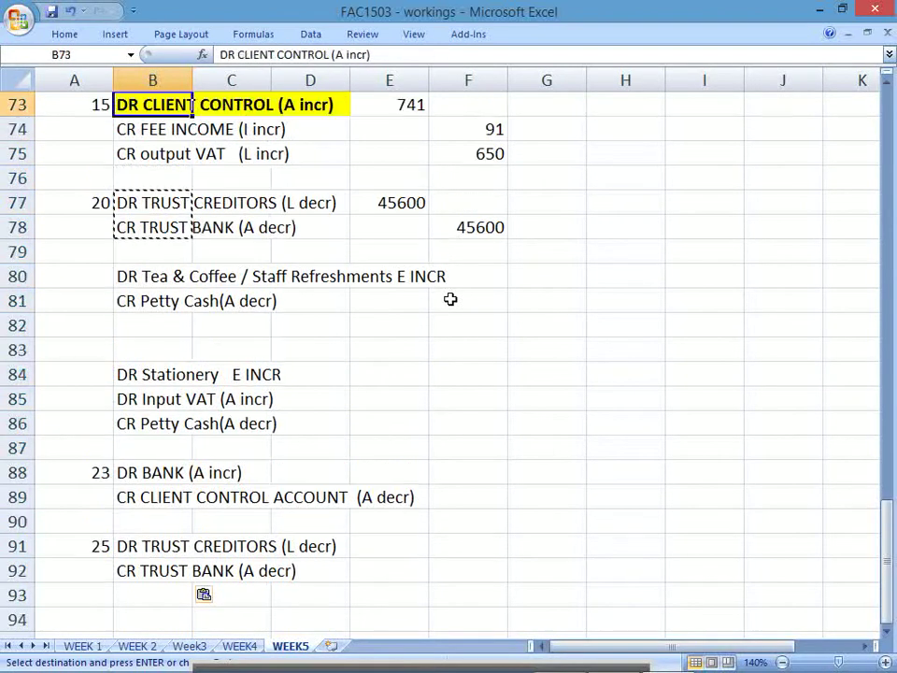
key("shift+Down")
key("shift+Down")
key("ctrl+c")
key("Down")
key("Down")
key("Down")
key("Down")
key("Down")
key("Down")
key("Down")
key("Down")
key("Down")
key("Down")
key("Down")
key("Down")
key("Down")
key("Down")
key("Down")
key("Down")
key("Down")
key("Down")
key("Down")
key("Down")
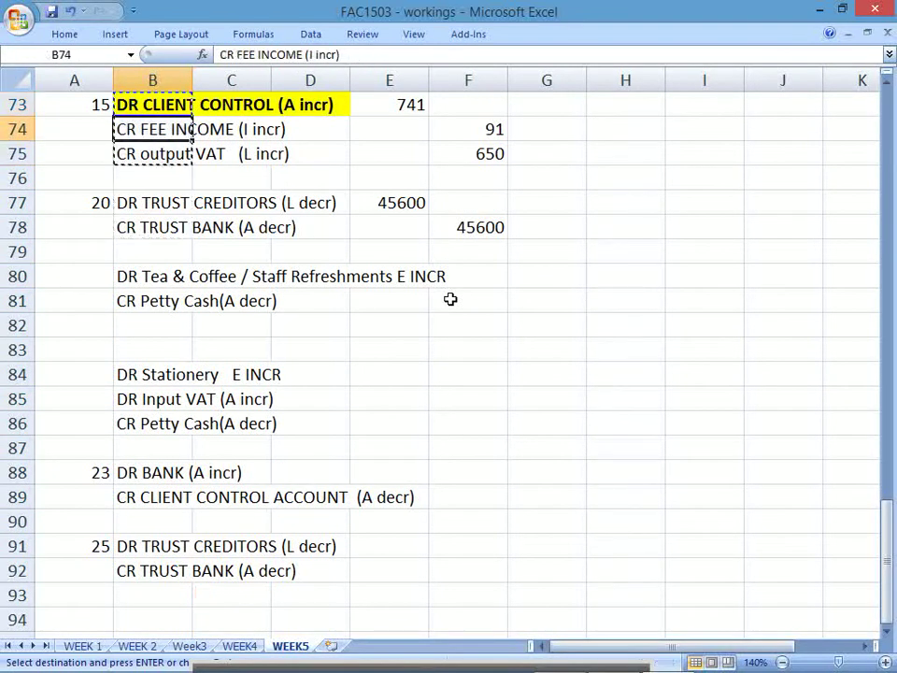
key("Down")
key("Down")
key("Down")
key("Down")
key("Down")
key("Down")
key("Down")
key("Down")
key("Down")
key("Up")
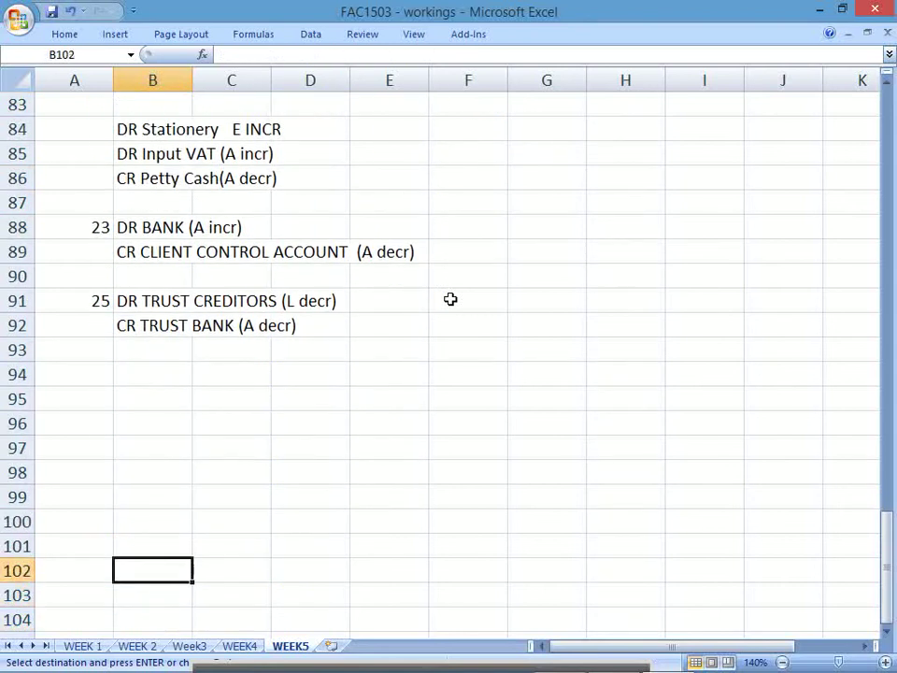
key("Up")
key("Up")
key("Up")
key("Up")
key("Up")
key("Up")
key("Up")
key("ctrl+v")
key("Down")
key("Down")
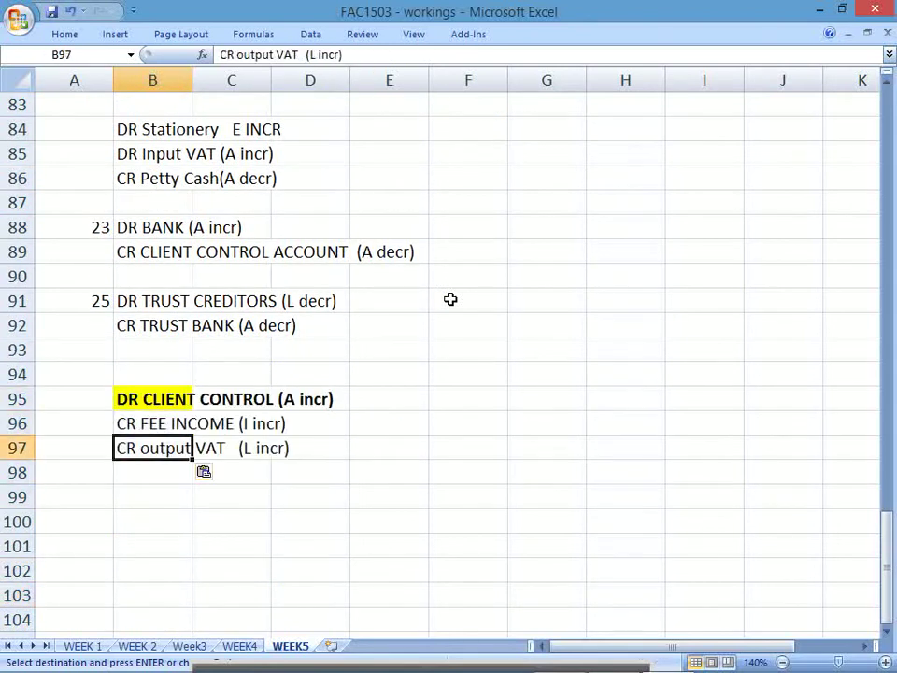
Step: Replace the output VAT line in B97 with "CR PETTY CASH (A decr)"
type("CR PE")
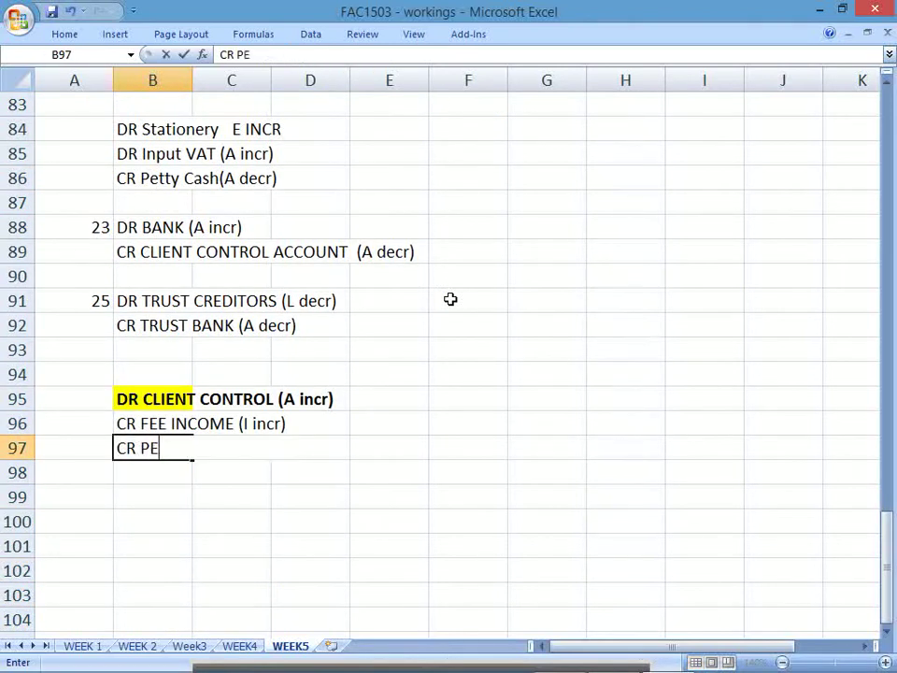
type("TTY CASH (A")
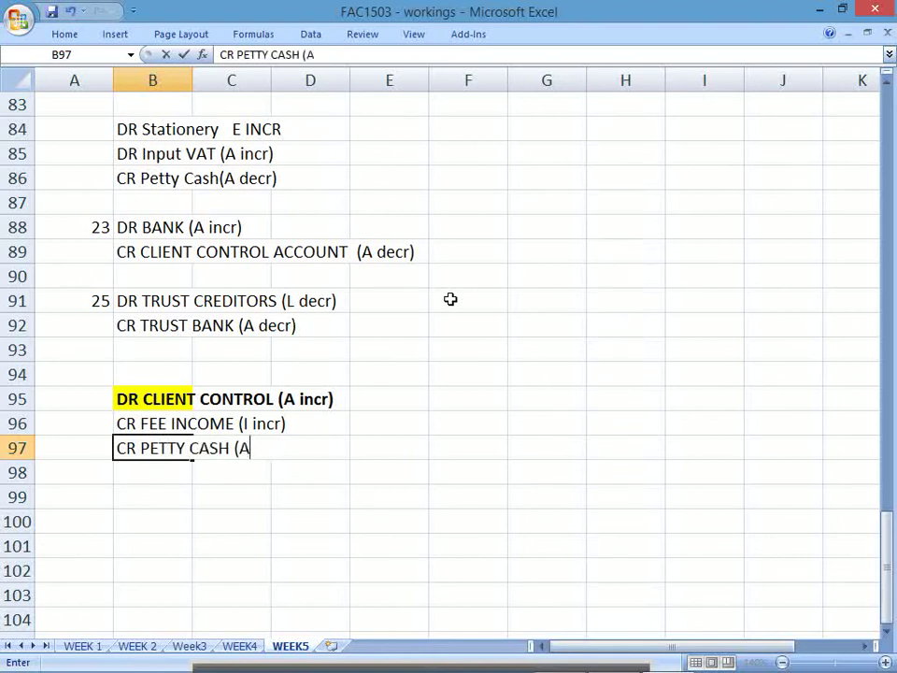
type(" decr)")
key("Return")
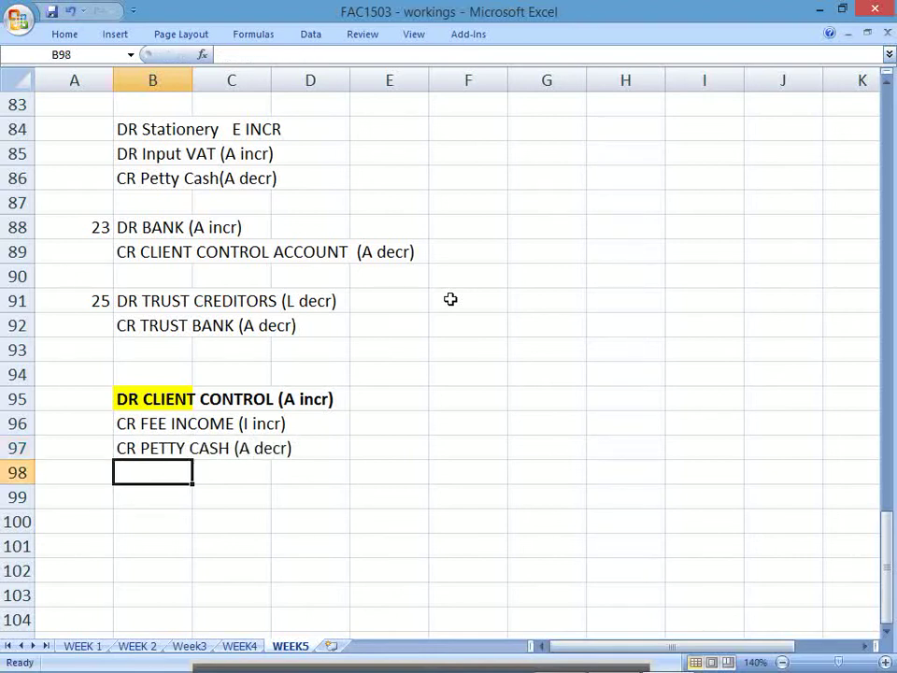
Step: Recheck the tutorial letter, remove the fee income line from B96, and move the petty cash credit line up from B97 to B96
key("Up")
key("Up")
key("alt+Tab")
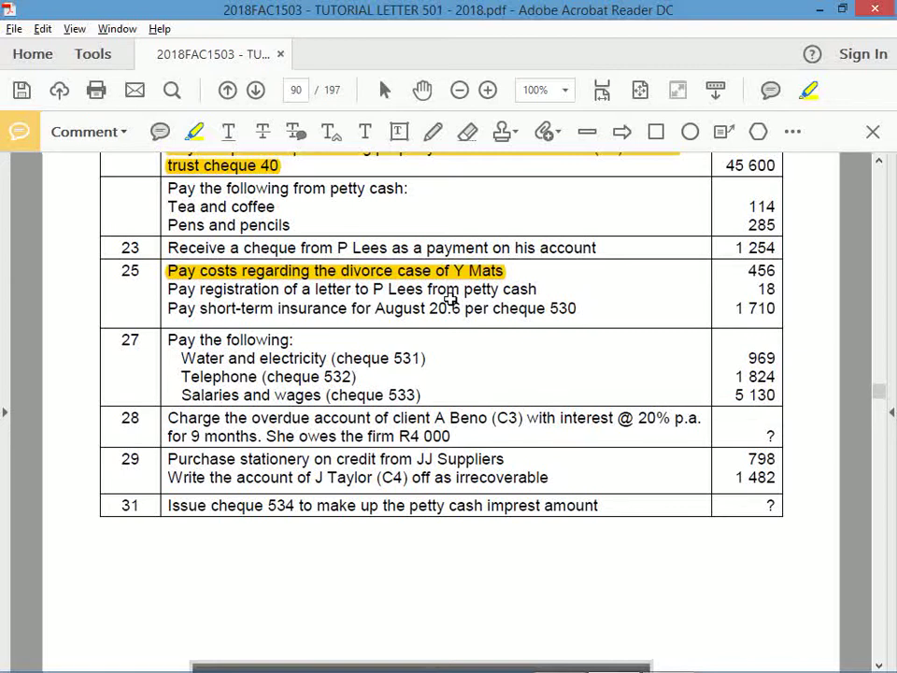
key("alt+Tab")
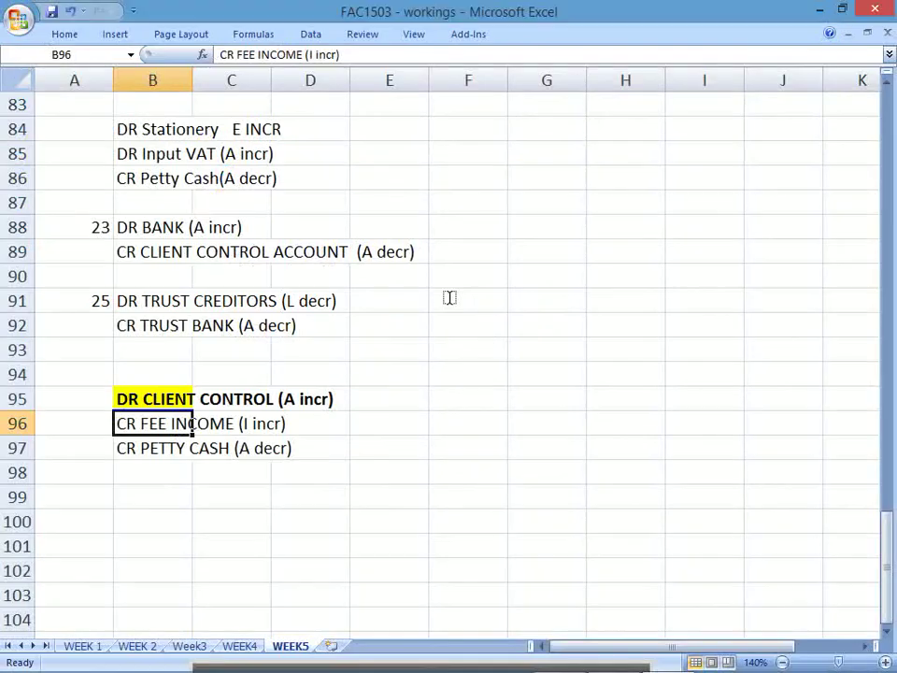
key("Delete")
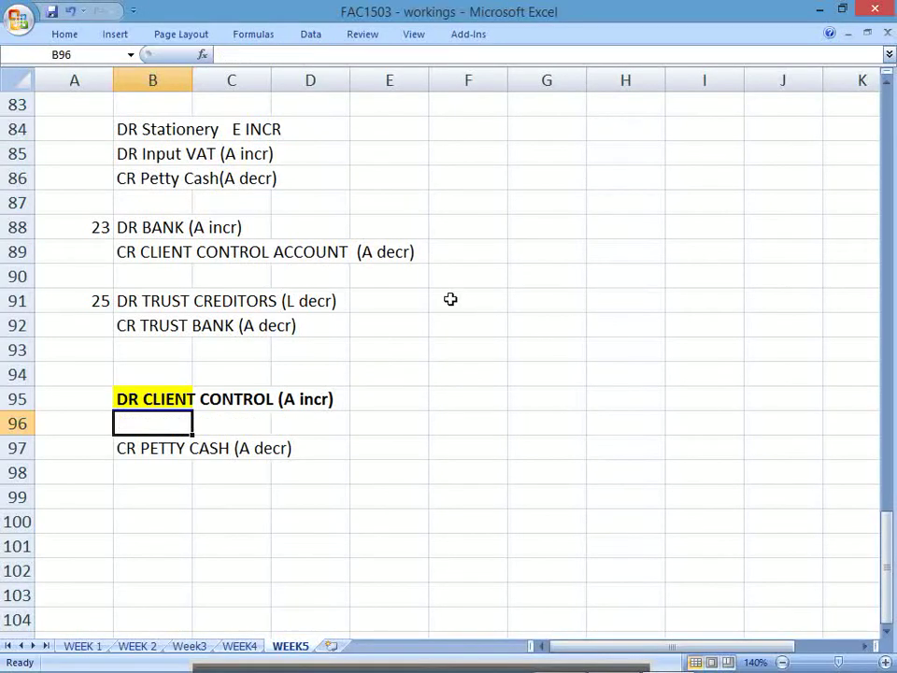
key("Down")
key("ctrl+c")
key("Up")
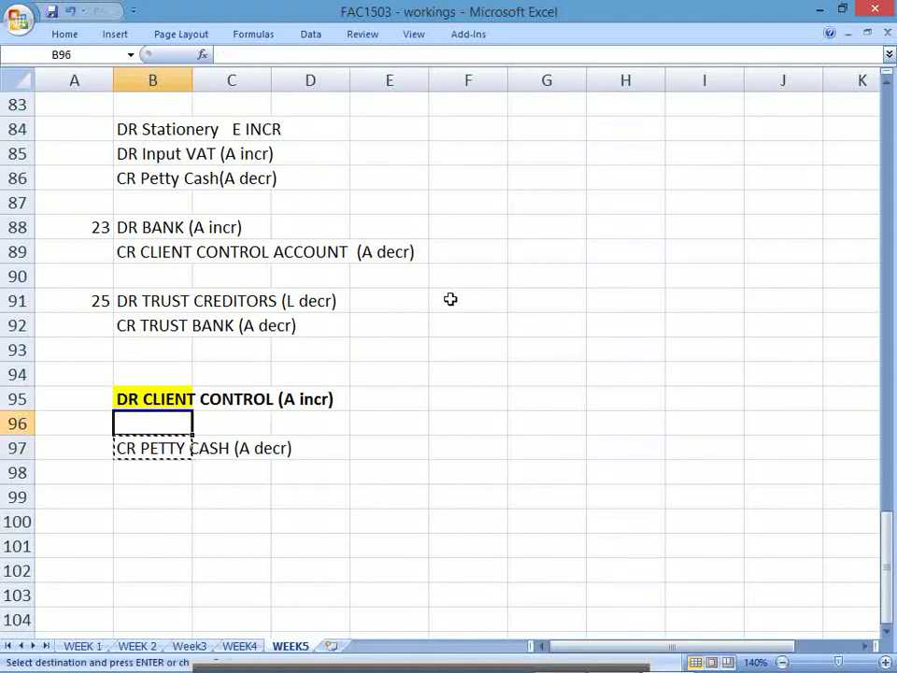
key("ctrl+v")
key("Down")
key("Delete")
key("Up")
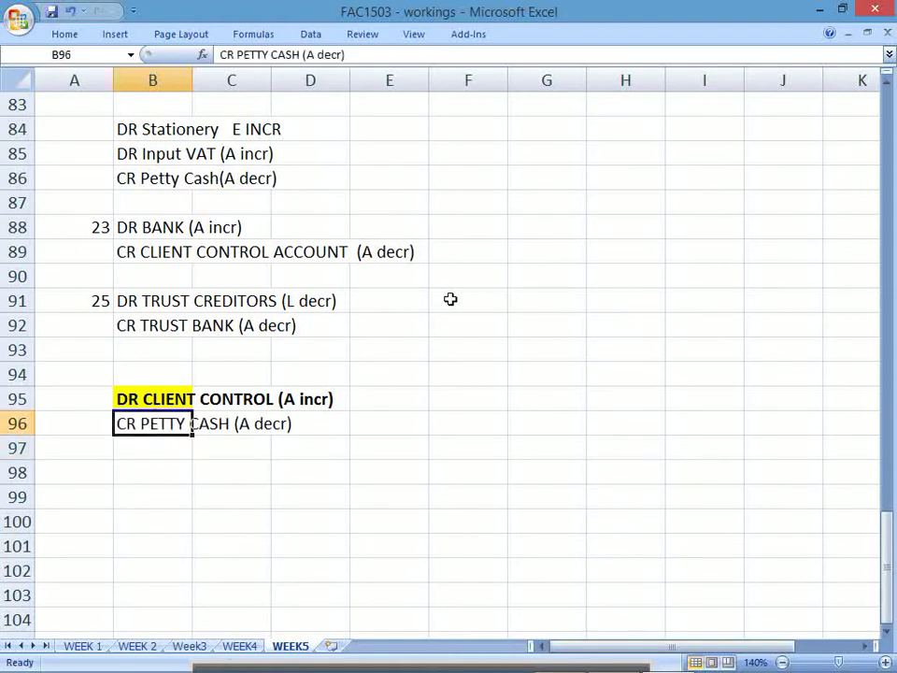
Step: Enter 25 as the date in A95 beside the client control debit line
key("Up")
key("Left")
key("alt+Tab")
key("alt+Tab")
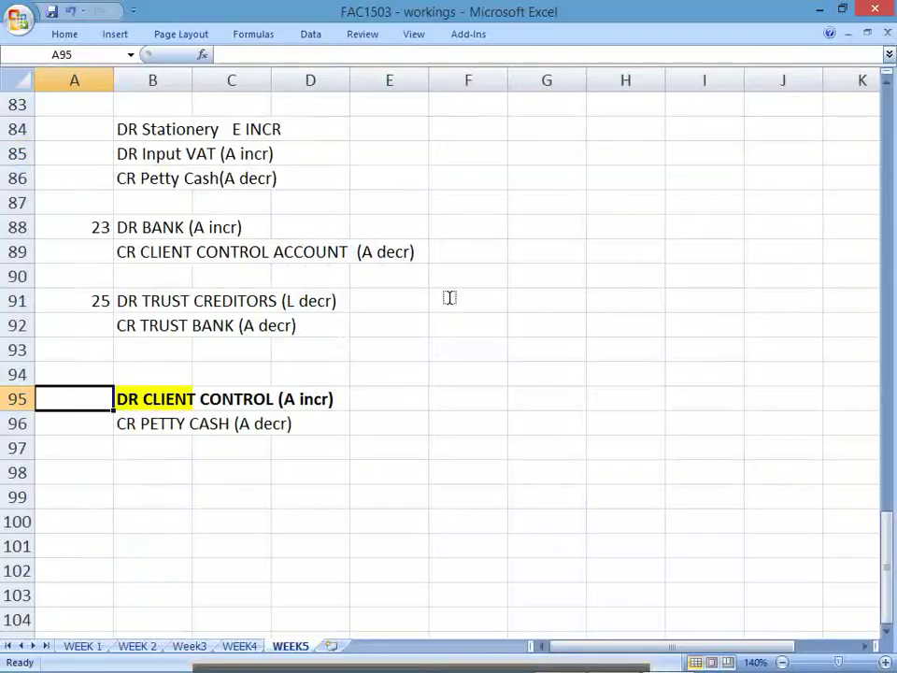
type("25")
key("Return")
key("Down")
key("Right")
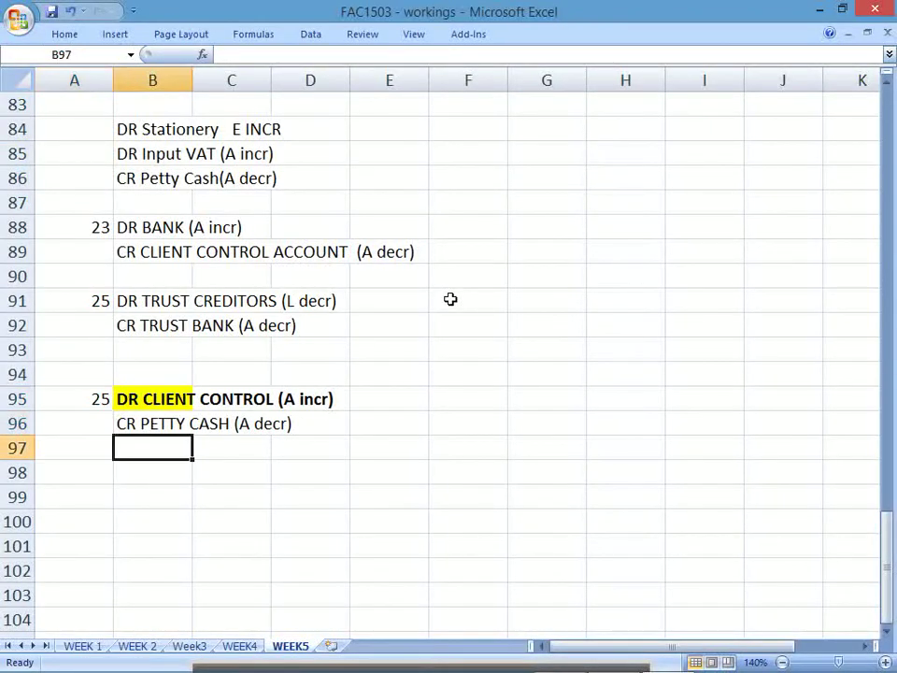
Step: Check the short-term insurance payment in the tutorial letter PDF, and copy the advertising entry lines from B63:B65 to B99:B101 in WEEK5
key("Down")
key("alt+Tab")
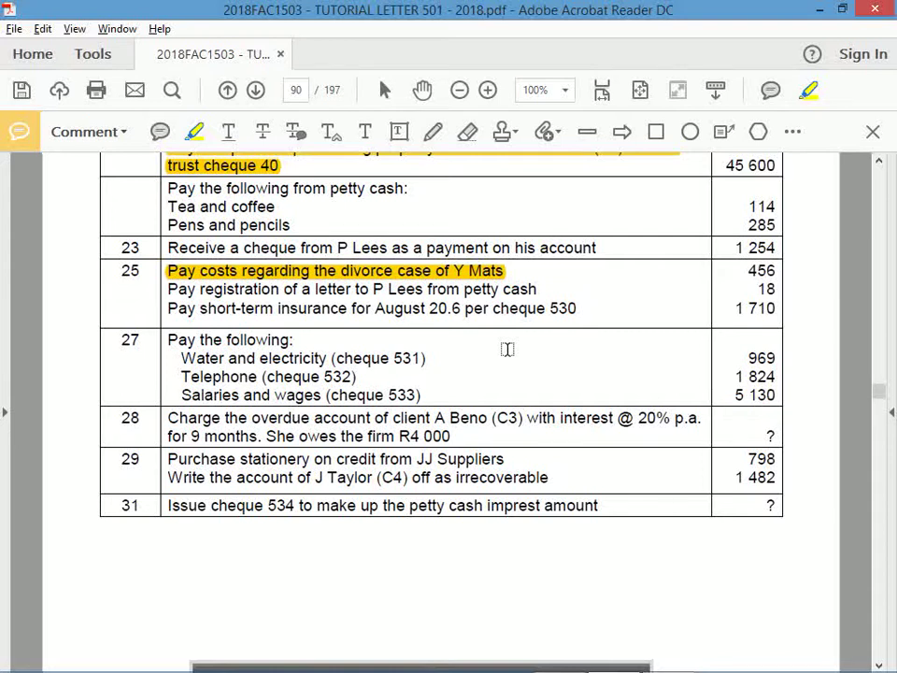
key("alt+Tab")
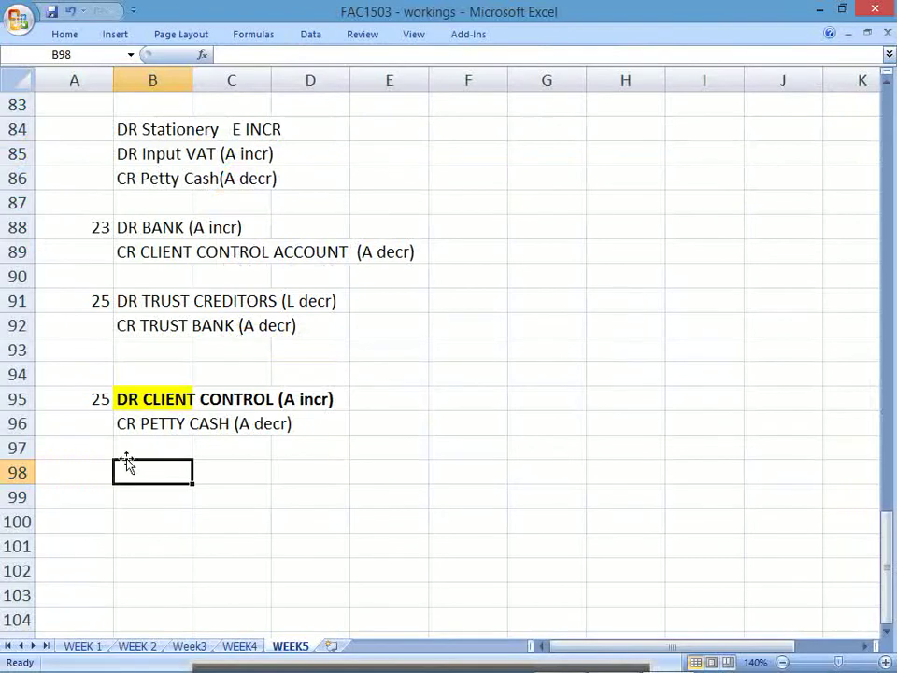
left_click(100, 475)
key("alt+Tab")
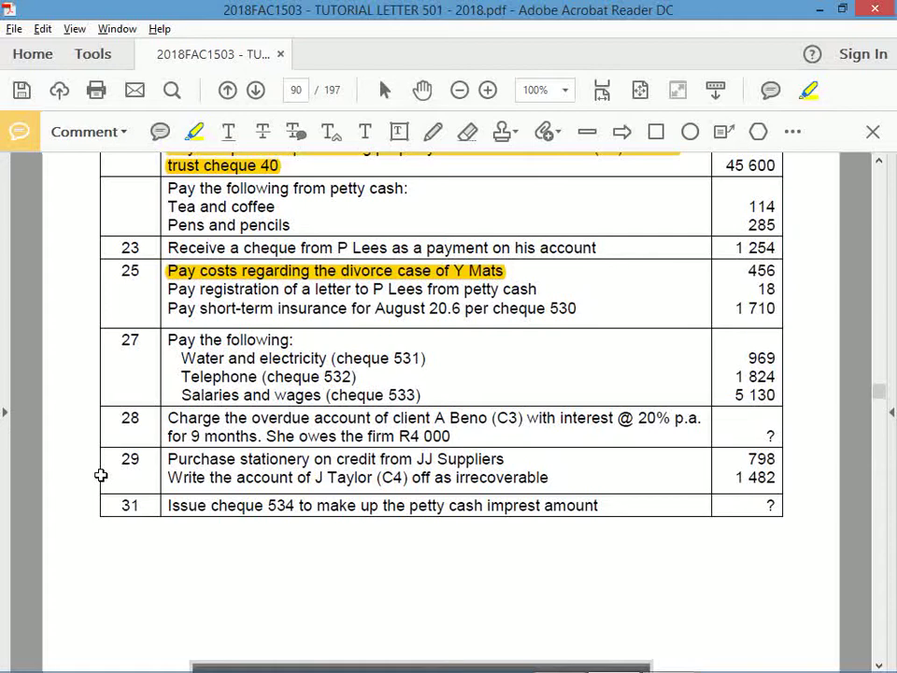
key("alt+Tab")
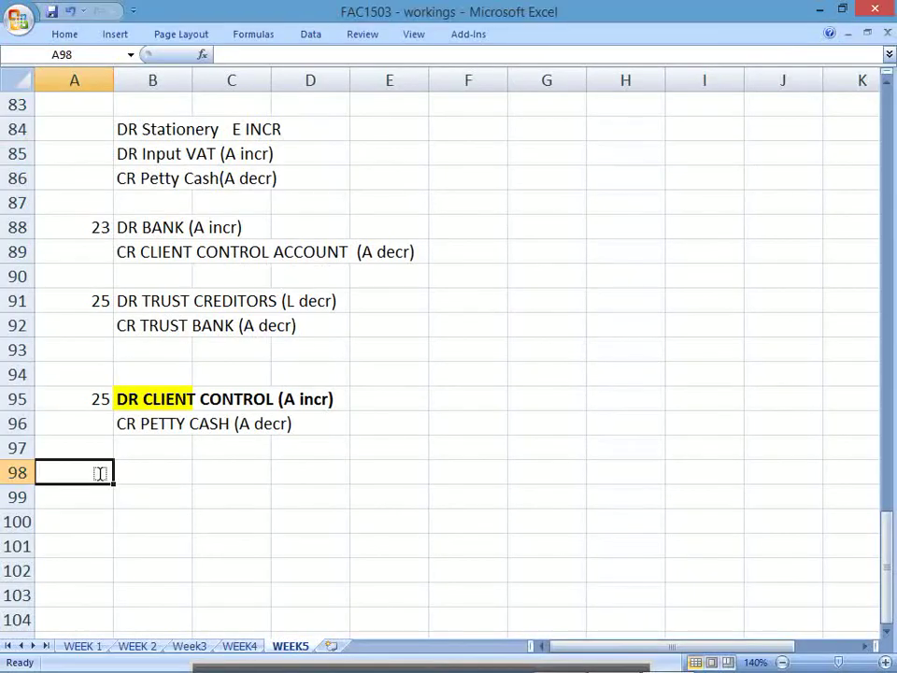
key("Up")
key("Up")
key("Up")
key("Up")
key("Up")
key("Up")
key("Up")
key("Up")
key("Up")
key("Up")
key("Up")
key("Up")
key("Up")
key("Up")
key("Up")
key("Up")
key("Up")
key("Up")
key("Up")
key("Up")
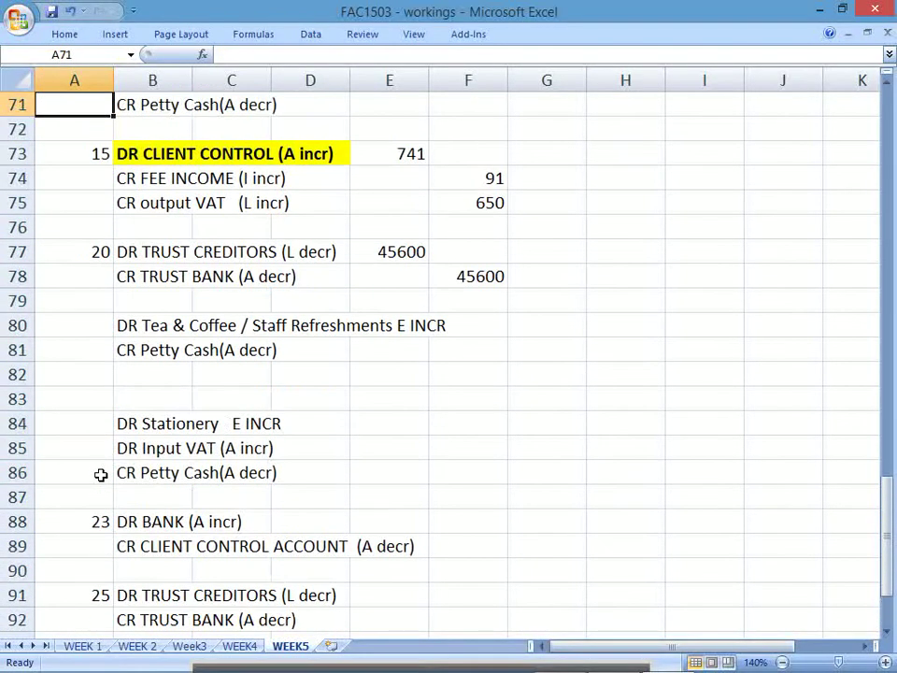
key("Up")
key("Up")
key("Up")
key("Up")
key("Up")
key("Up")
key("Up")
key("Up")
key("Up")
key("Up")
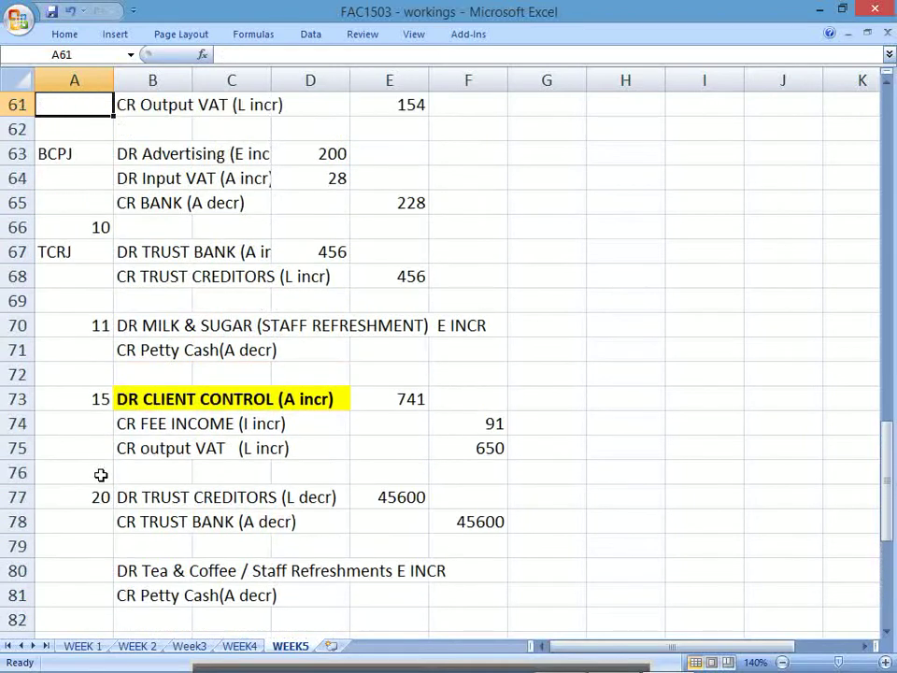
key("Down")
key("Down")
key("Right")
key("shift+Down")
key("shift+Down")
key("ctrl+c")
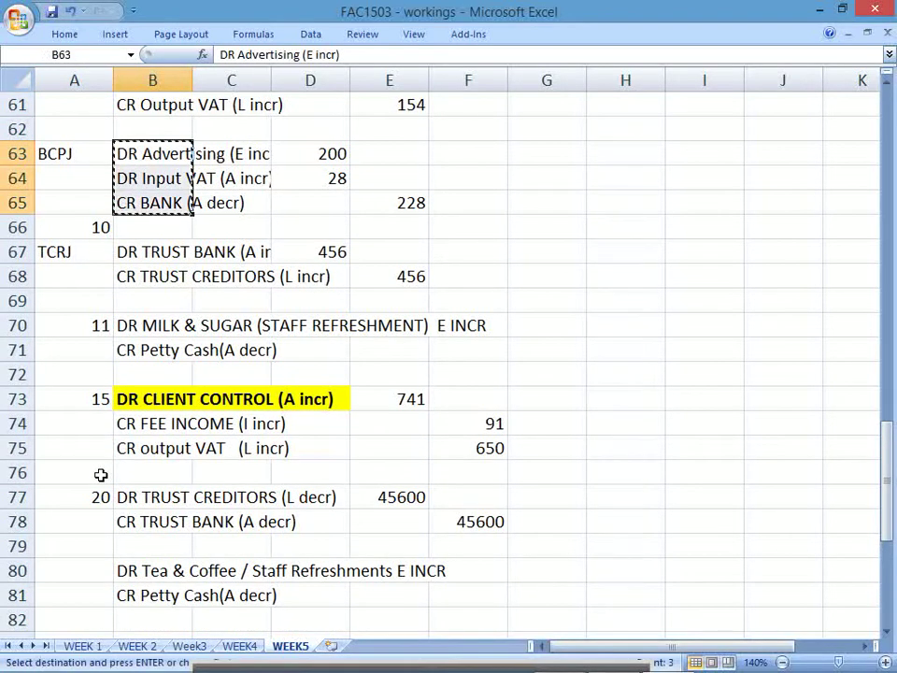
key("Down")
key("Down")
key("Down")
key("Down")
key("Down")
key("Down")
key("Down")
key("Down")
key("Down")
key("Down")
key("Down")
key("Down")
key("Down")
key("Down")
key("Down")
key("Down")
key("Down")
key("Down")
key("Down")
key("Down")
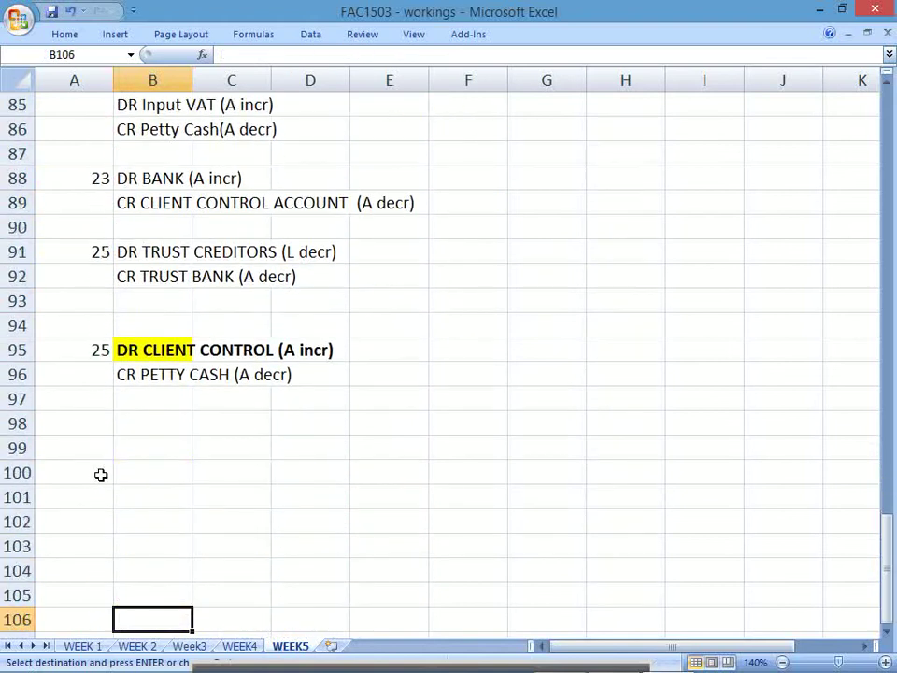
key("Down")
key("Up")
key("Up")
key("Up")
key("Up")
key("Up")
key("Up")
key("Up")
key("Up")
key("ctrl+v")
key("Down")
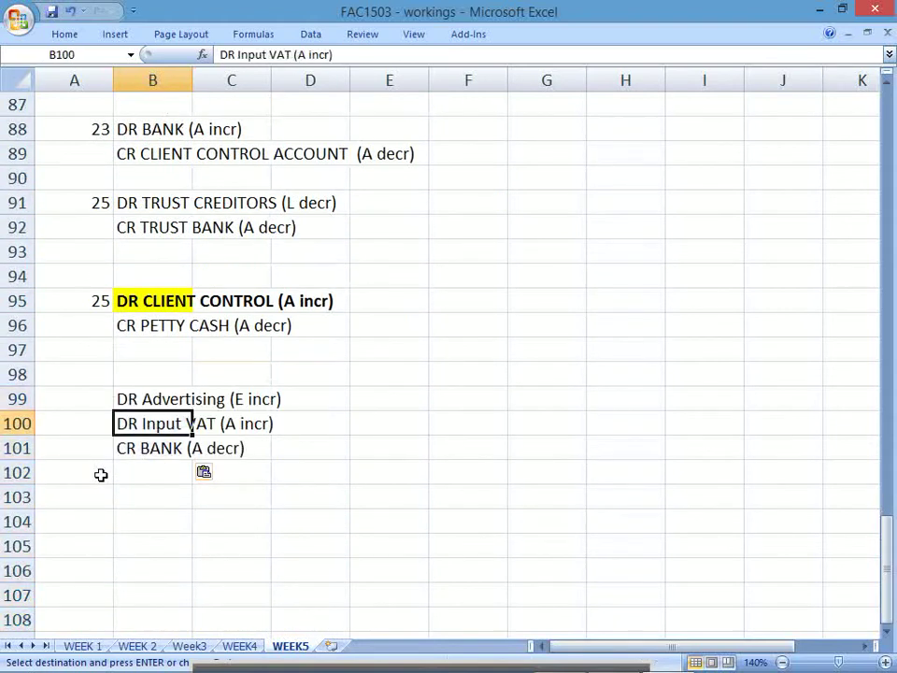
Step: Change the account name in B99 from advertising to Insurance, so the line reads "DR Insurance (E incr)"
key("Up")
left_click(241, 54)
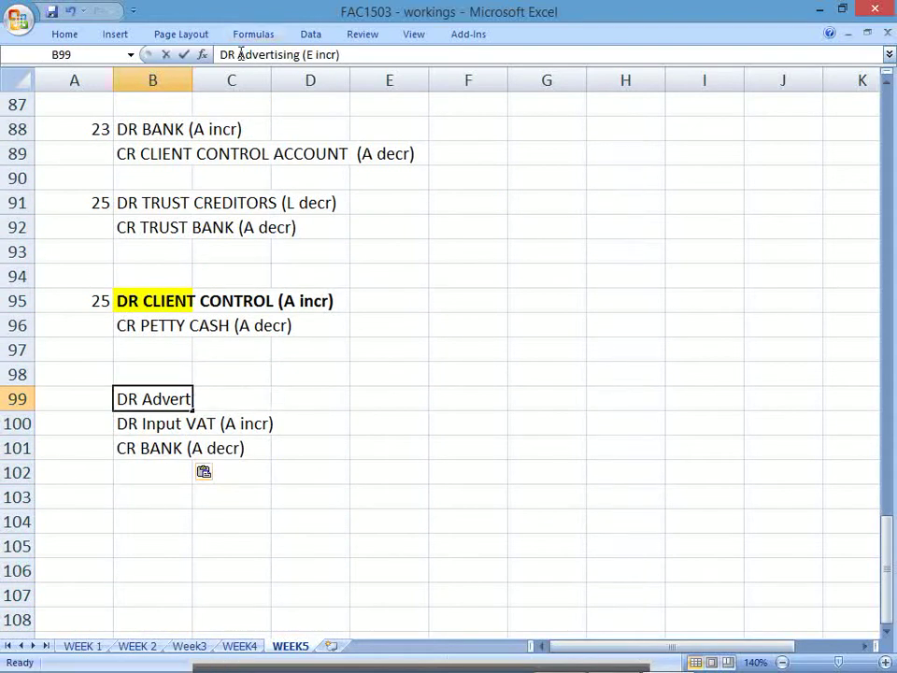
left_click_drag(241, 54, 283, 54)
type("Ins")
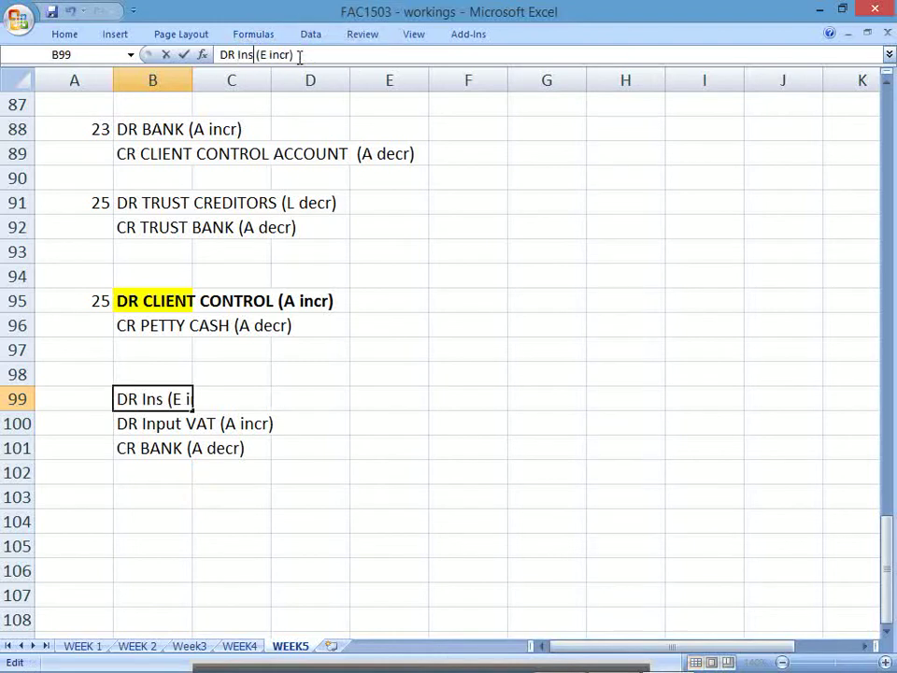
type("urance")
key("Return")
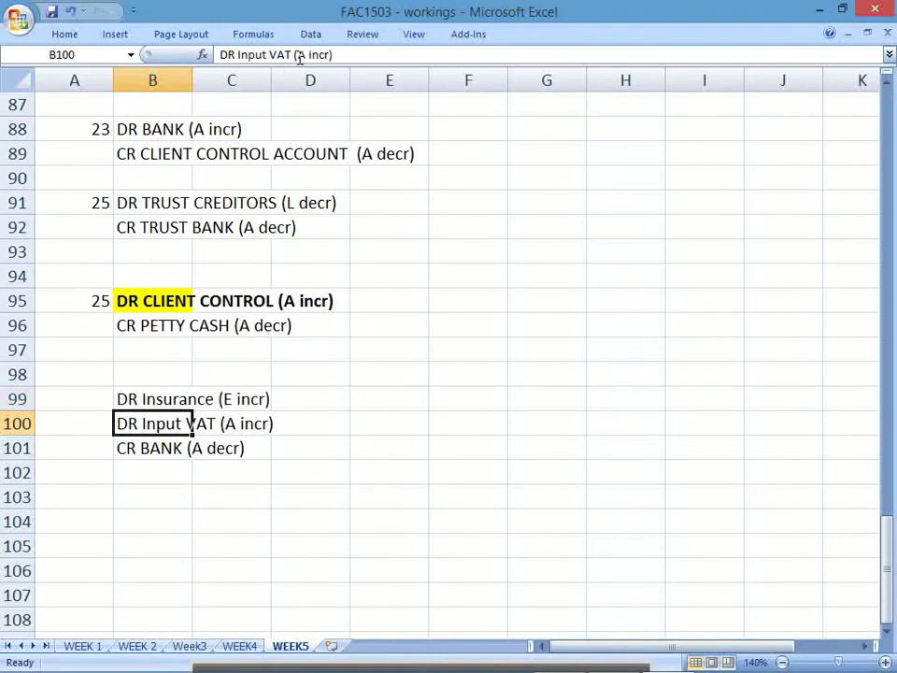
Step: Check the payment date in the tutorial letter and enter 25 in A99 beside the insurance debit line
left_click(107, 399)
key("alt+Tab")
key("alt+Tab")
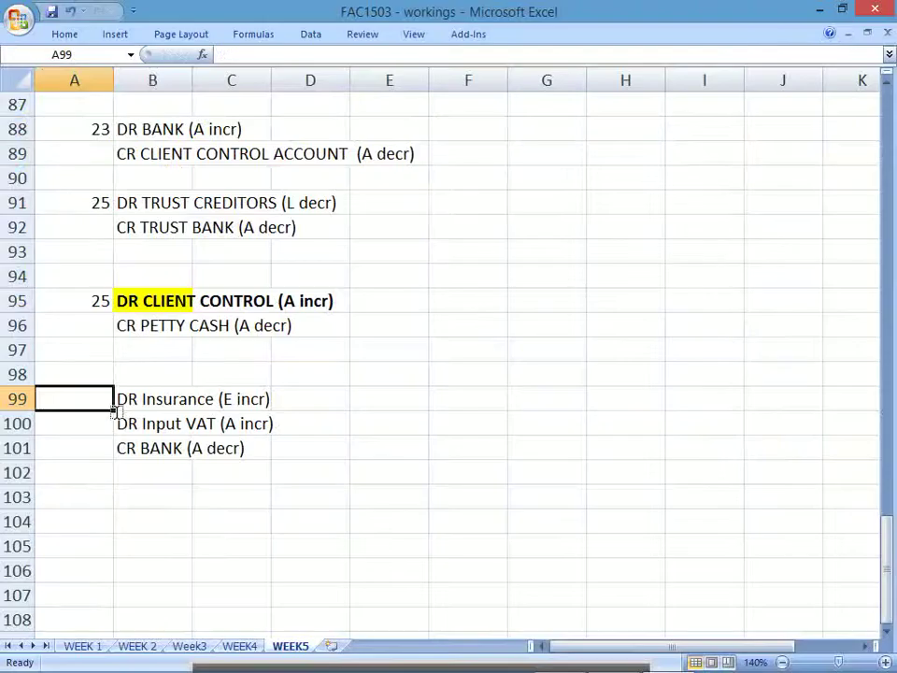
type("25")
key("Return")
key("Return")
key("Return")
key("Return")
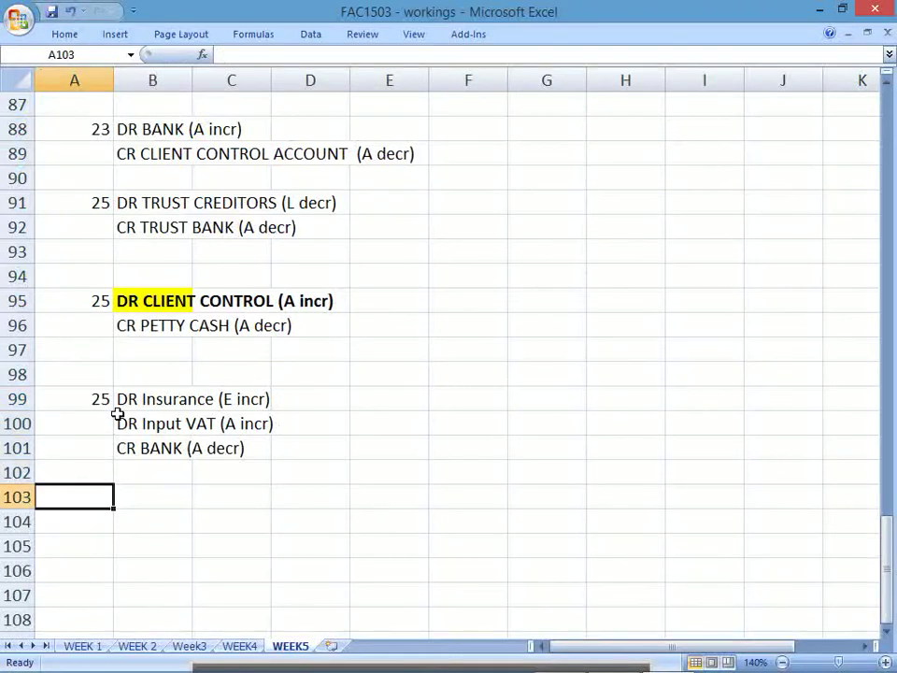
Step: Look up the next transaction date in the tutorial letter and enter 27 in A103
key("alt+Tab")
key("alt+Tab")
type("27")
key("alt+Tab")
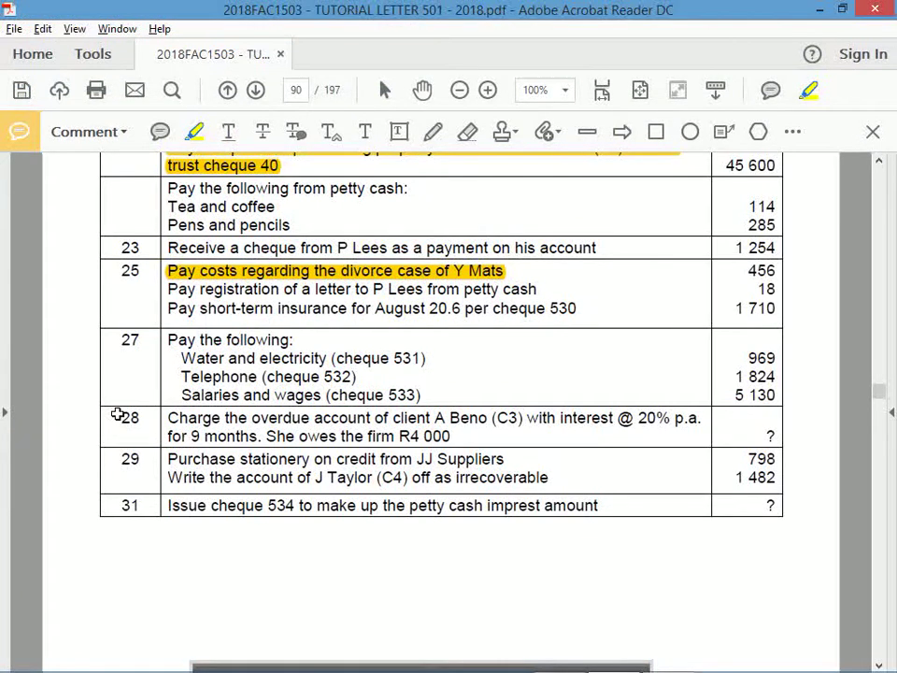
key("alt+Tab")
Step: Copy the three insurance entry lines in B99:C101 to B103, beside the date 27
key("Up")
key("Up")
key("Up")
key("Up")
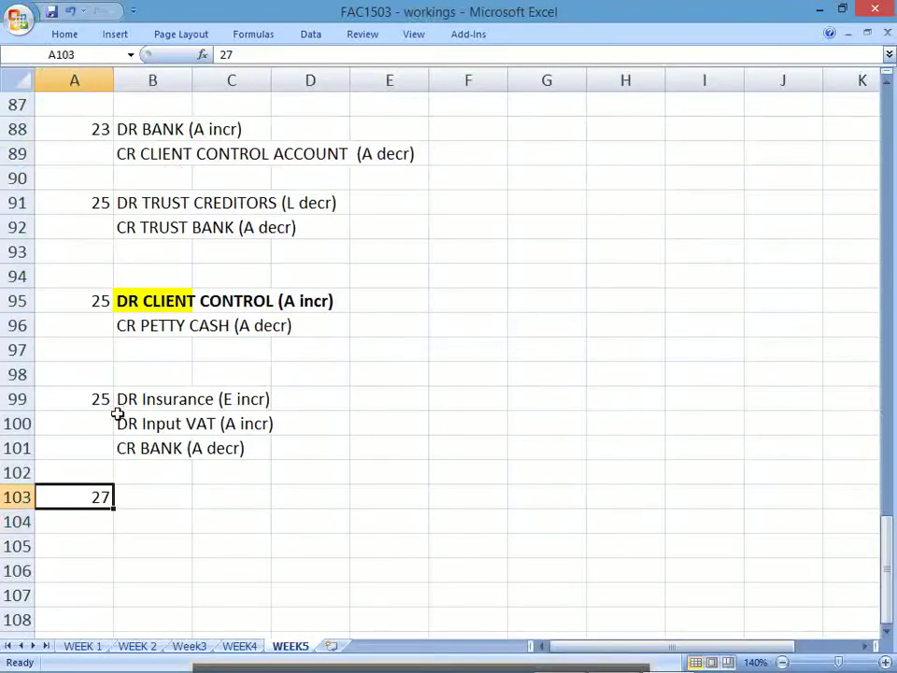
key("Up")
key("Right")
key("shift+Right")
key("shift+Down")
key("shift+Down")
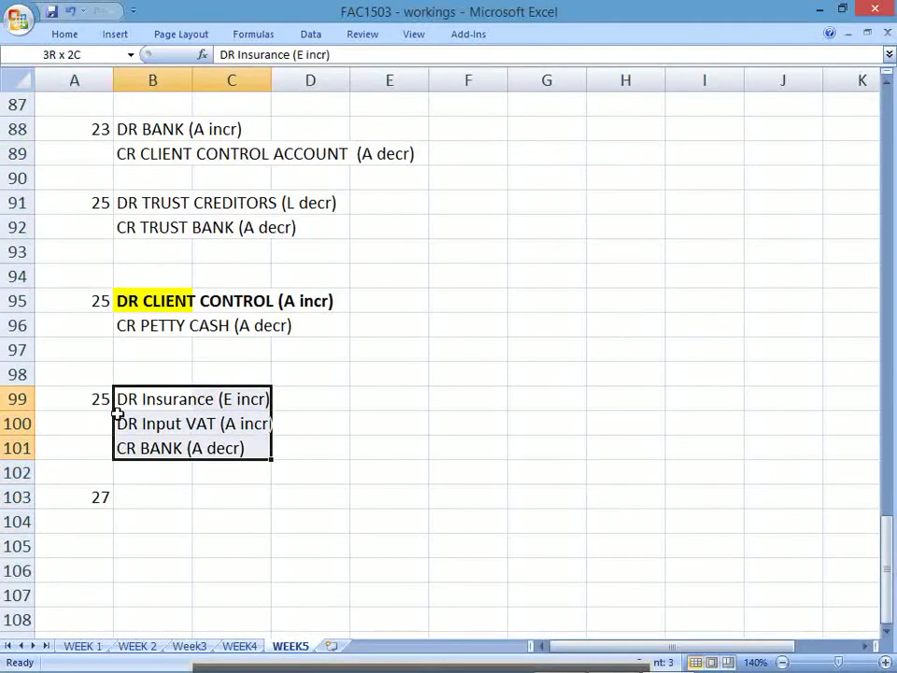
key("ctrl+c")
key("Down")
key("Down")
key("Down")
key("Down")
key("ctrl+v")
Step: Paste two more copies of the insurance entry lines, starting at B107 and B111
key("Down")
key("Down")
key("Down")
key("Down")
key("Down")
key("Down")
key("Down")
key("Down")
key("Down")
key("Down")
key("Down")
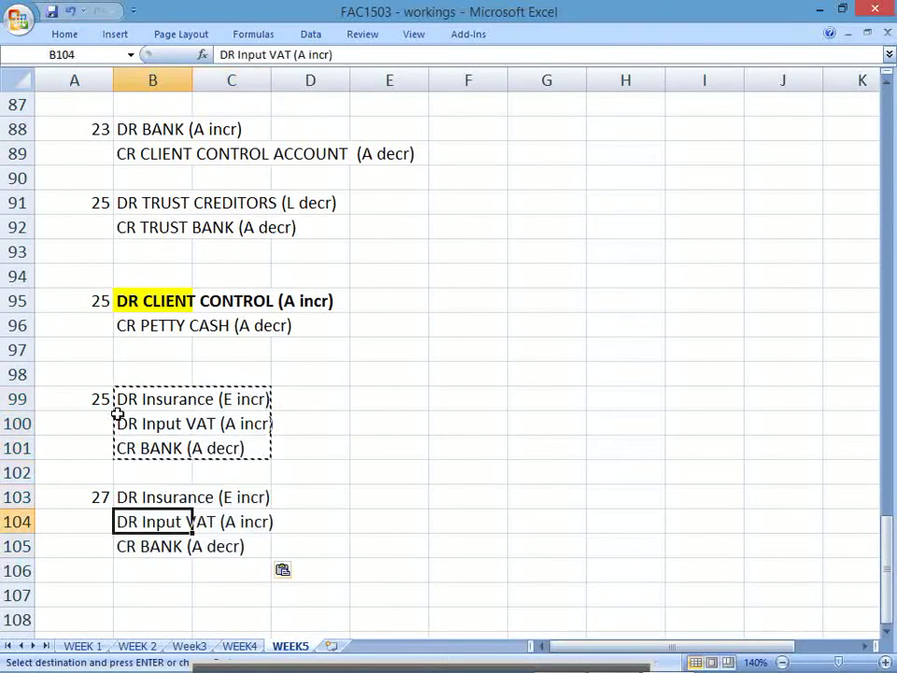
key("Down")
key("Up")
key("Up")
key("Up")
key("Up")
key("Up")
key("Up")
key("Up")
key("Up")
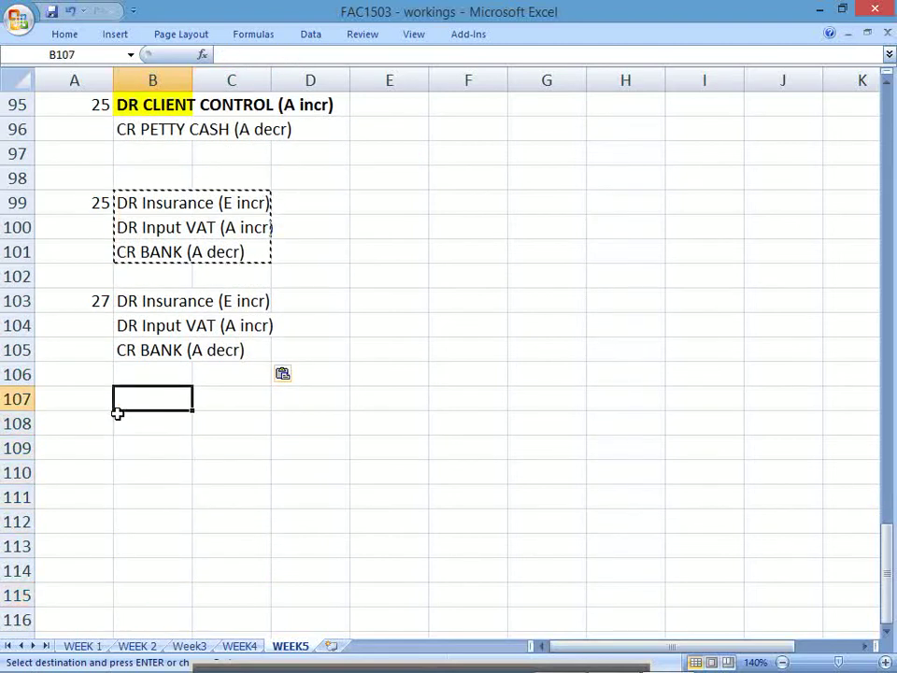
key("ctrl+v")
key("Down")
key("Down")
key("Down")
key("Down")
key("ctrl+v")
Step: Check the day 27 payments in the tutorial letter and change the account in B103 to "Water and Electricity"
key("Up")
key("Up")
key("Up")
key("Up")
key("Up")
key("Up")
key("Up")
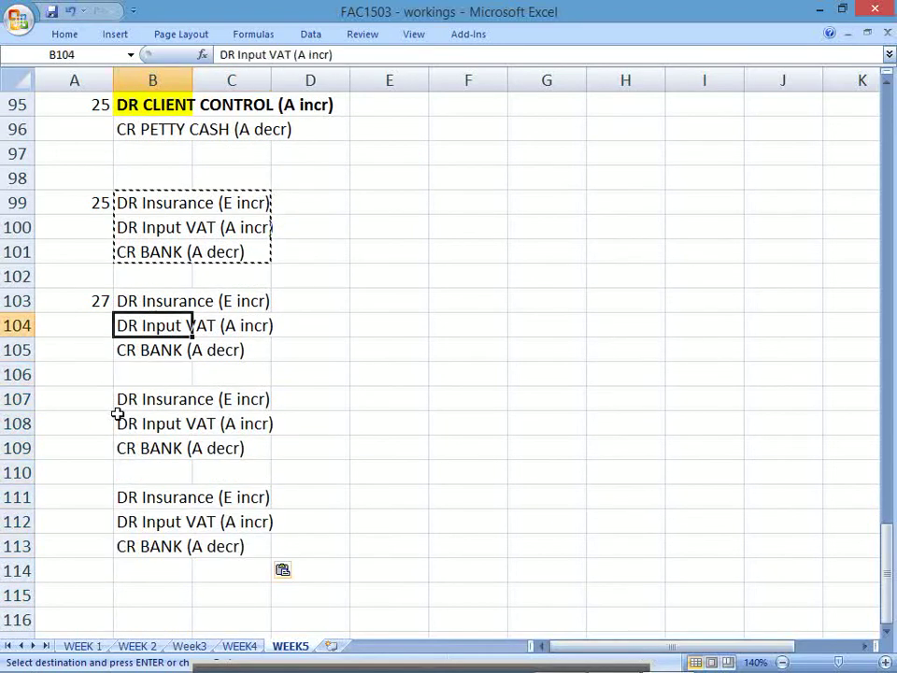
key("alt+Tab")
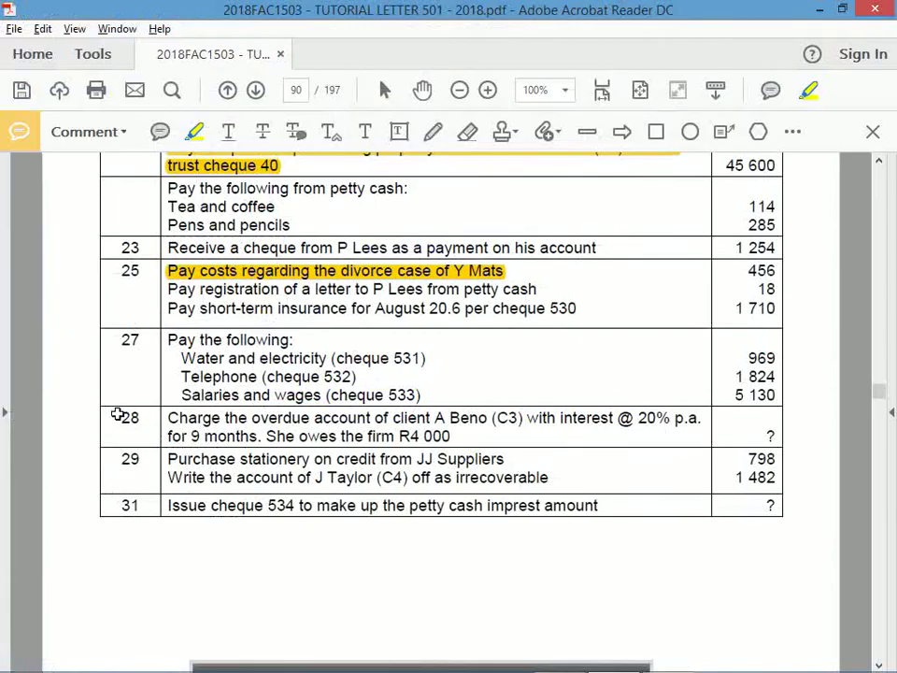
key("alt+Tab")
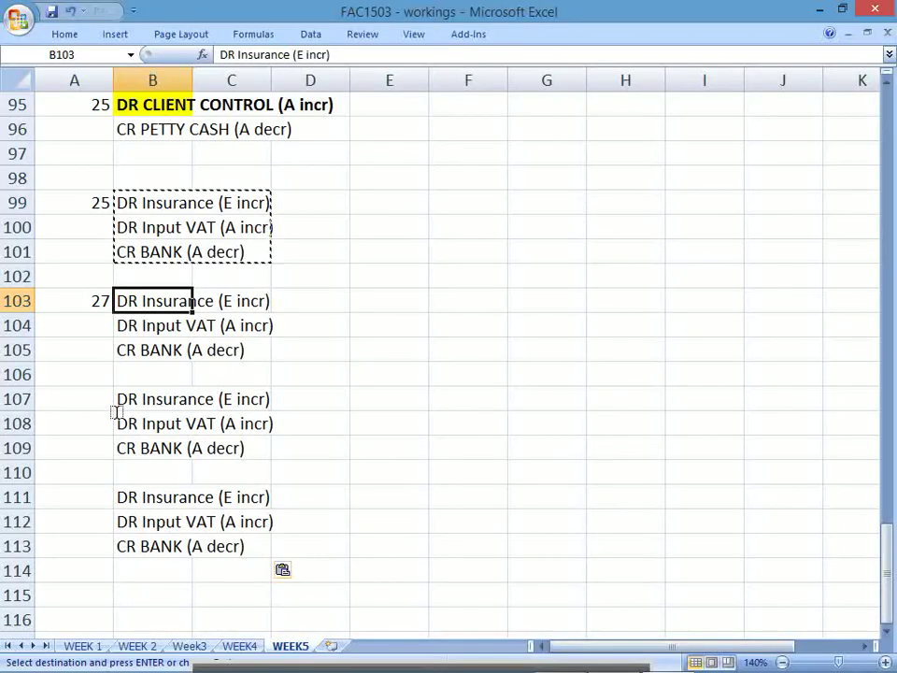
double_click(152, 297)
left_click_drag(143, 299, 213, 301)
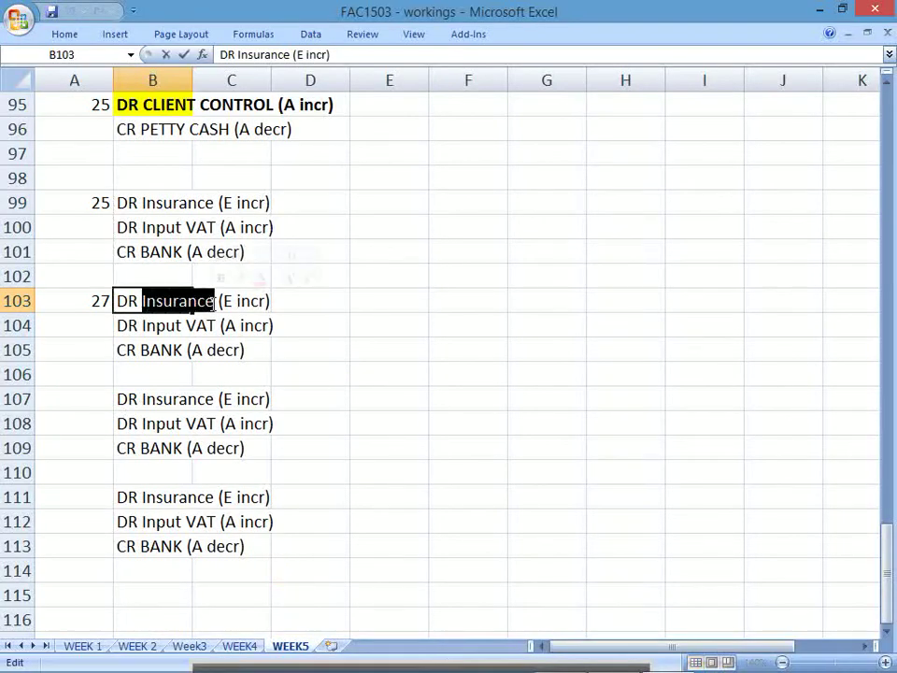
type("Water and Electri")
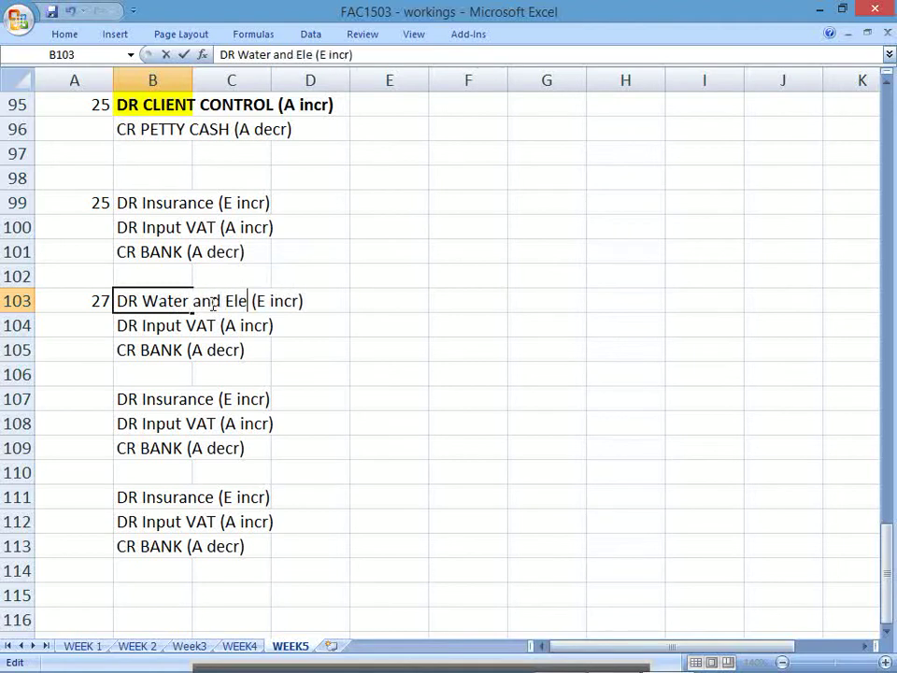
type("city")
key("Return")
Step: Change the account name in B107 to Telephone, so the line reads "DR Telephone (E incr)"
key("Down")
key("Down")
key("Down")
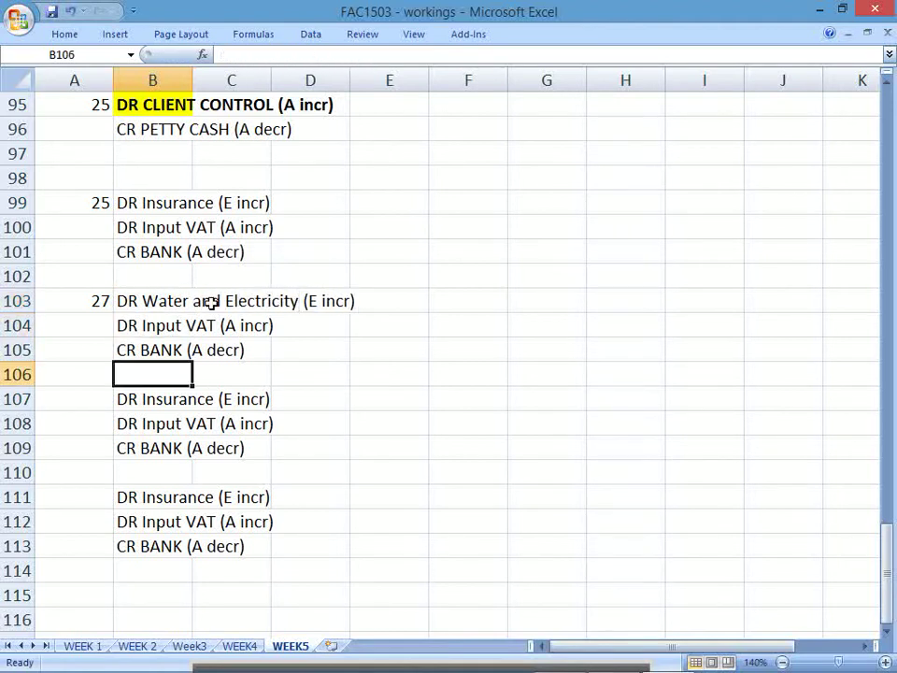
left_click_drag(237, 54, 286, 54)
type("Telepho")
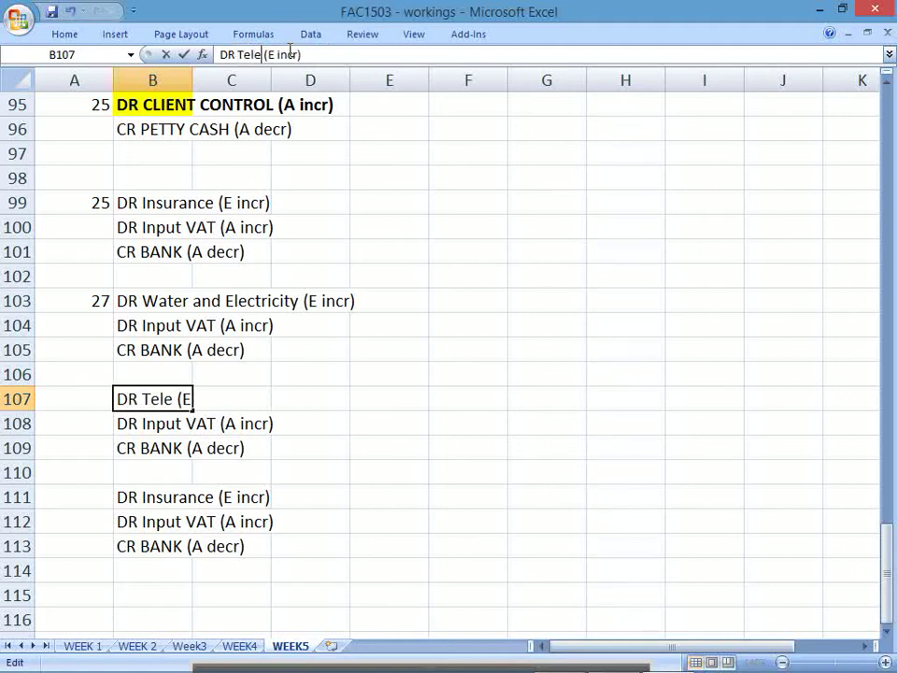
type("ne")
key("Return")
key("Down")
key("Down")
key("Down")
key("Down")
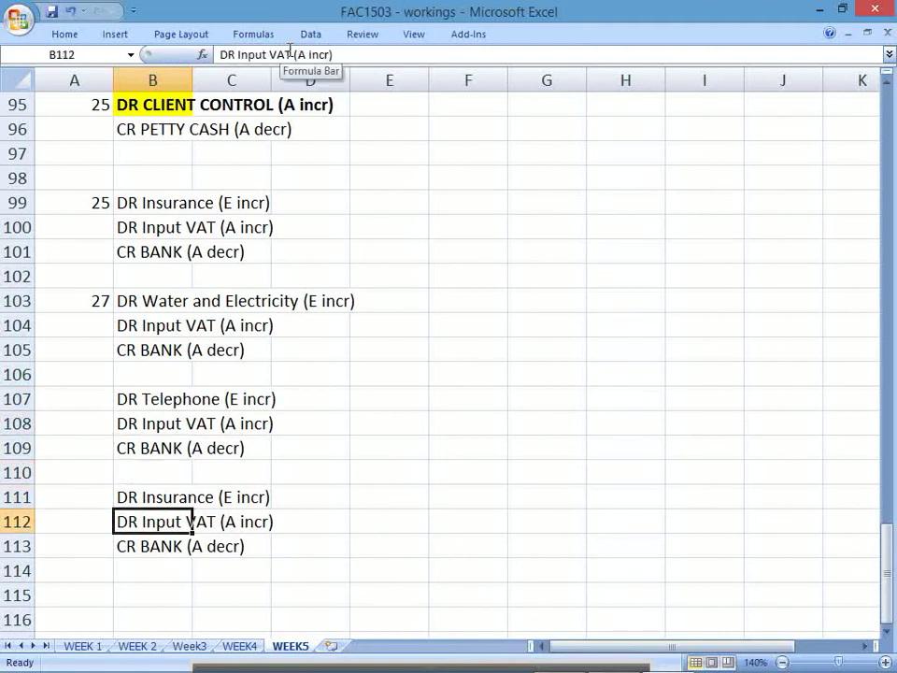
Step: Remove the Input VAT line from the entry starting at B111, moving "CR BANK (A decr)" up to B112 and clearing B113
key("Delete")
key("Down")
key("ctrl+c")
key("Up")
key("ctrl+v")
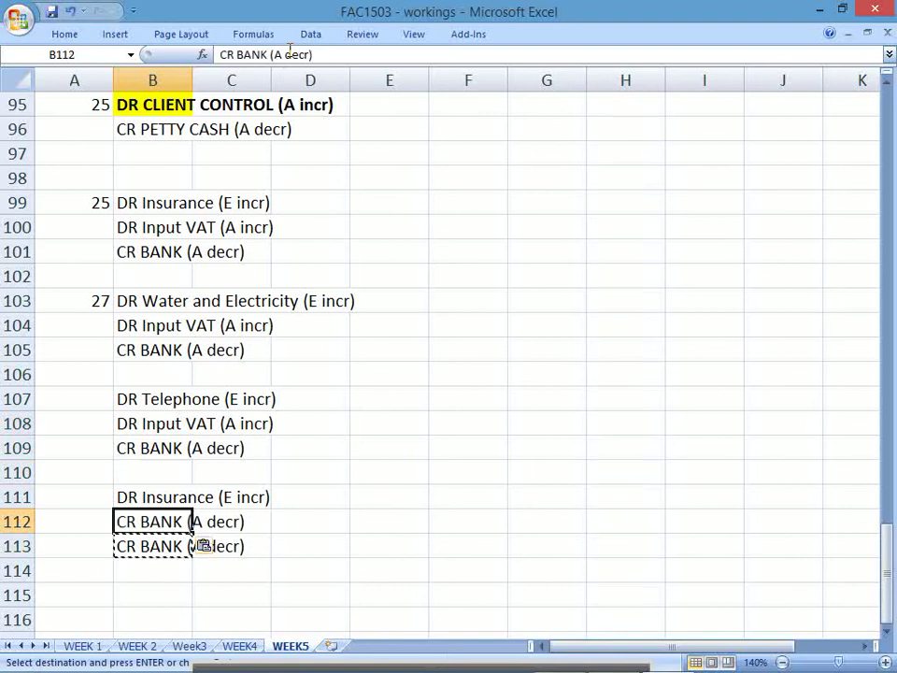
key("Down")
key("Delete")
key("Up")
Step: Change the account name in B111 to Salaries and Wages, so the line reads "DR Salaries and Wages (E incr)"
key("Up")
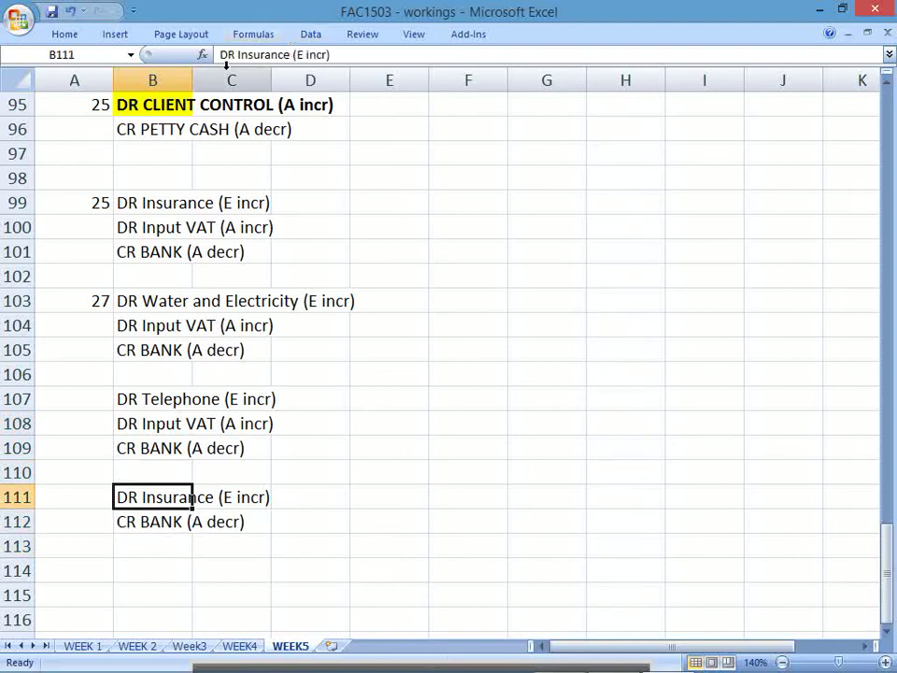
left_click_drag(239, 56, 288, 56)
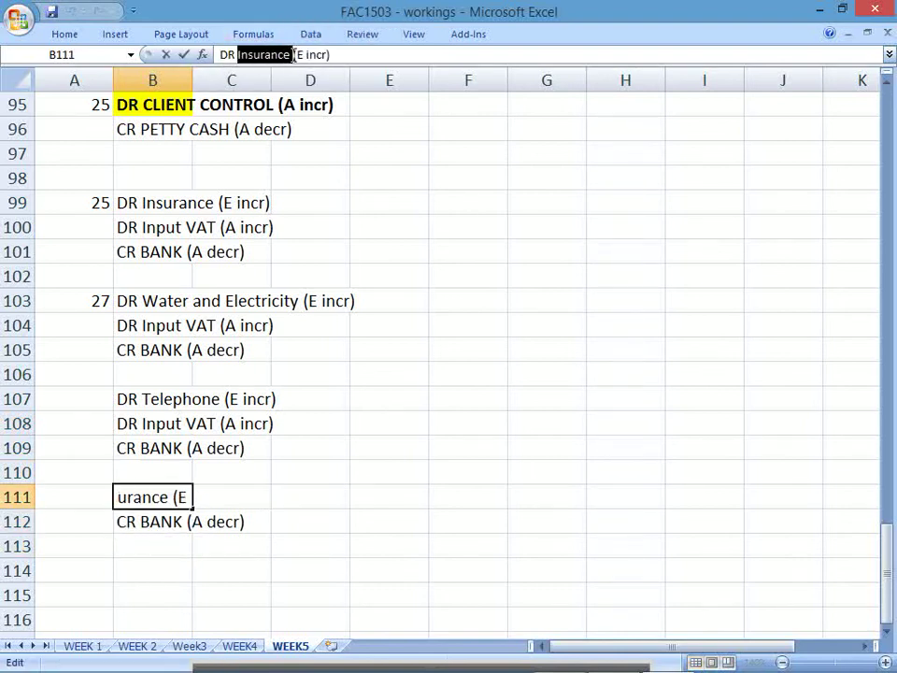
type("Salaries and Wages")
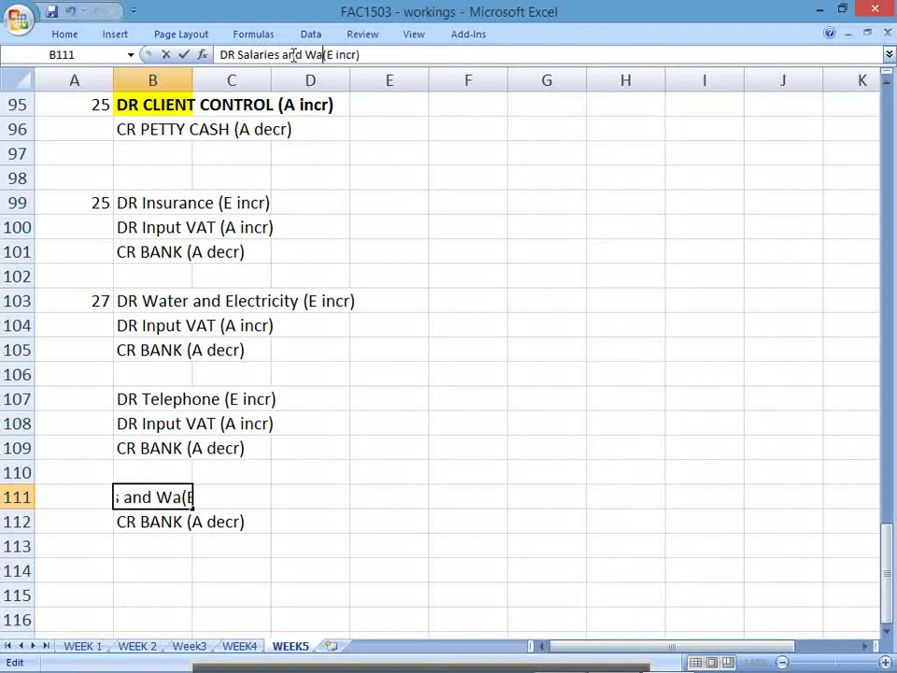
key("Return")
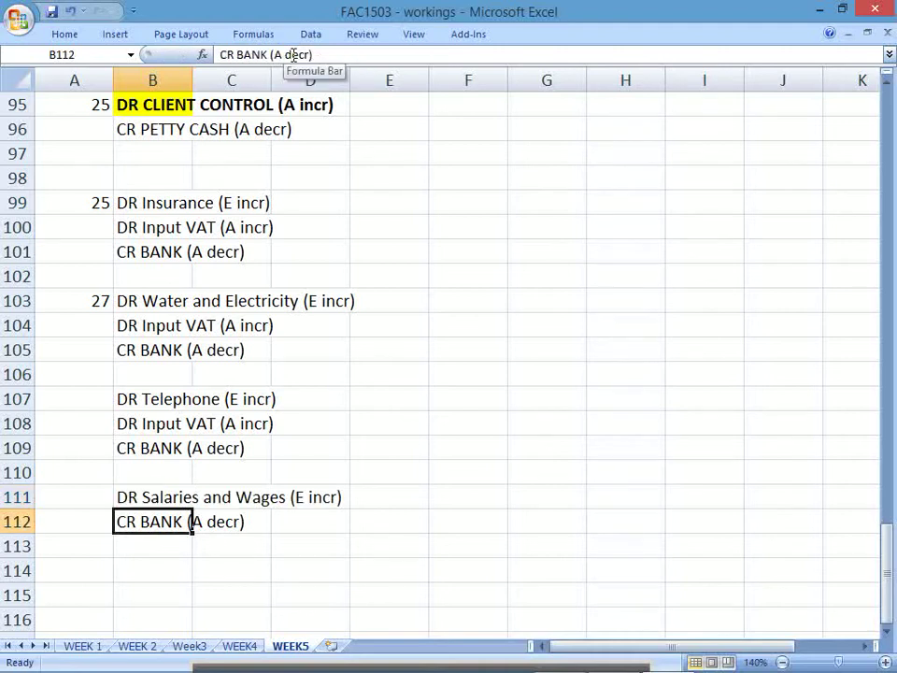
Step: Look up the next transaction date in the tutorial letter and enter 28 in A114 of the worksheet
left_click(124, 598)
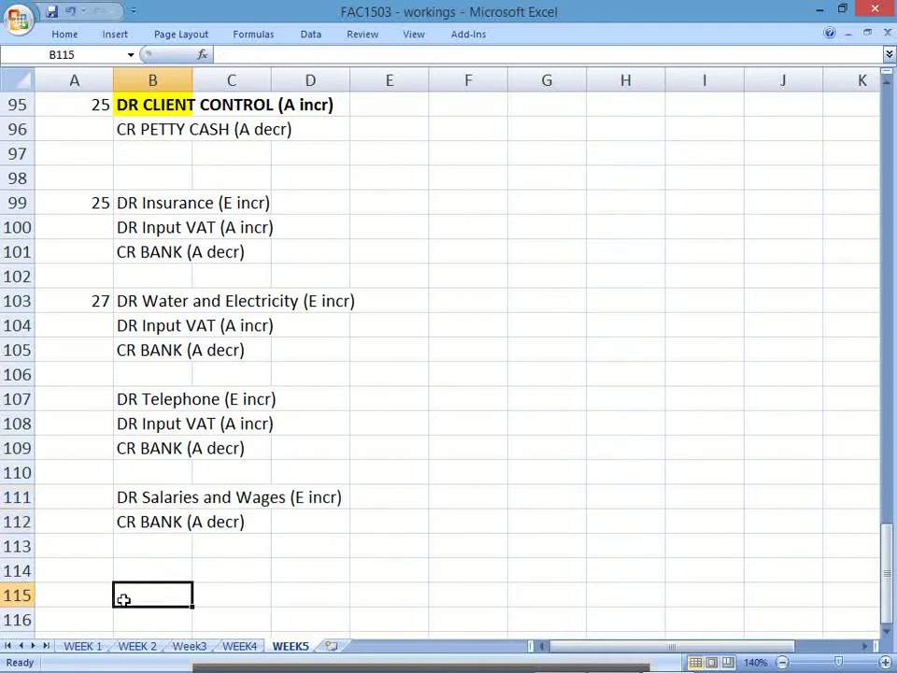
left_click(115, 576)
left_click(67, 571)
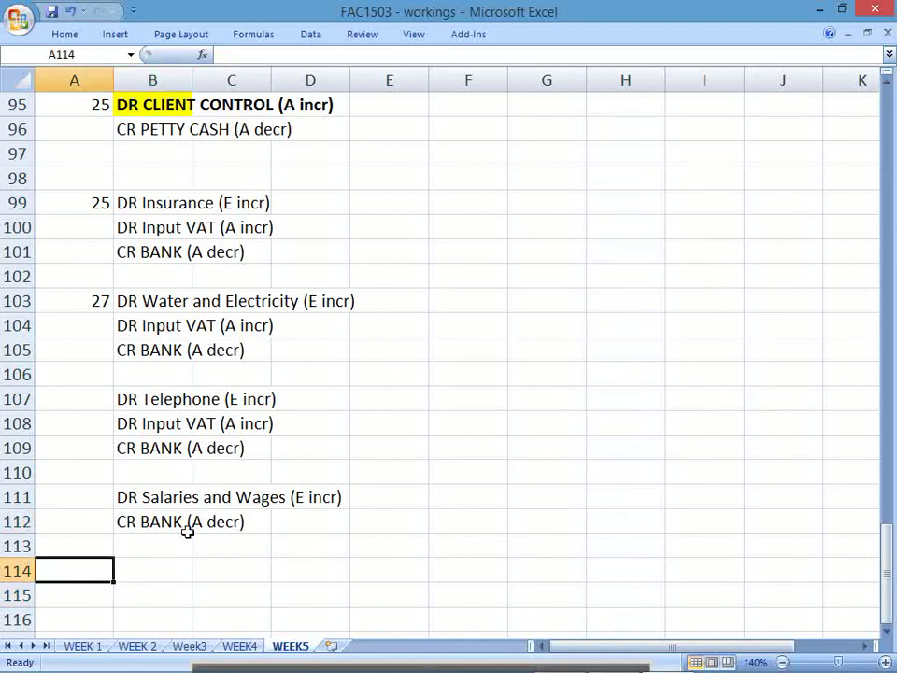
key("alt+Tab")
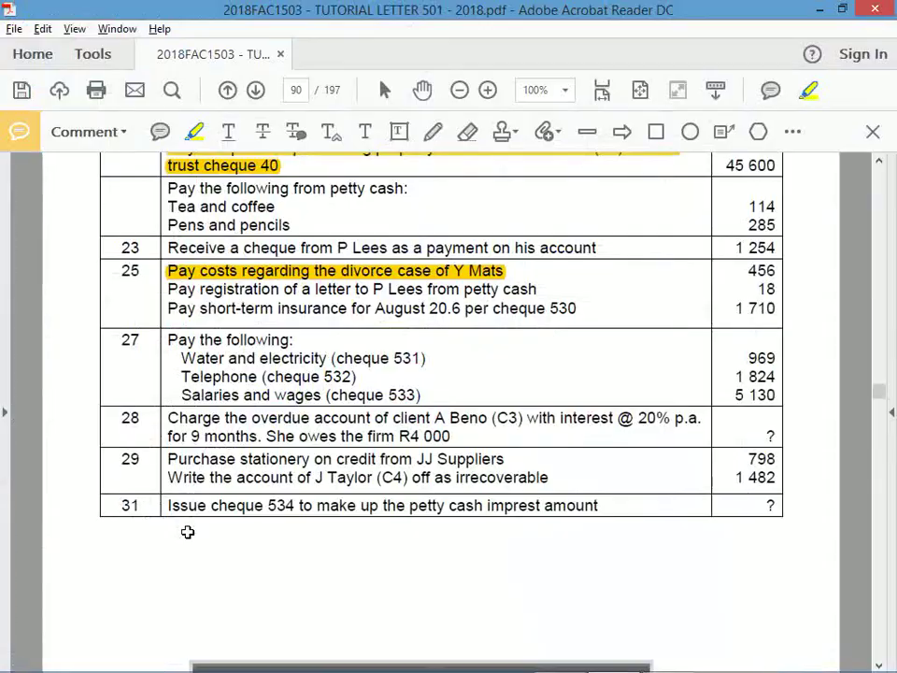
key("alt+Tab")
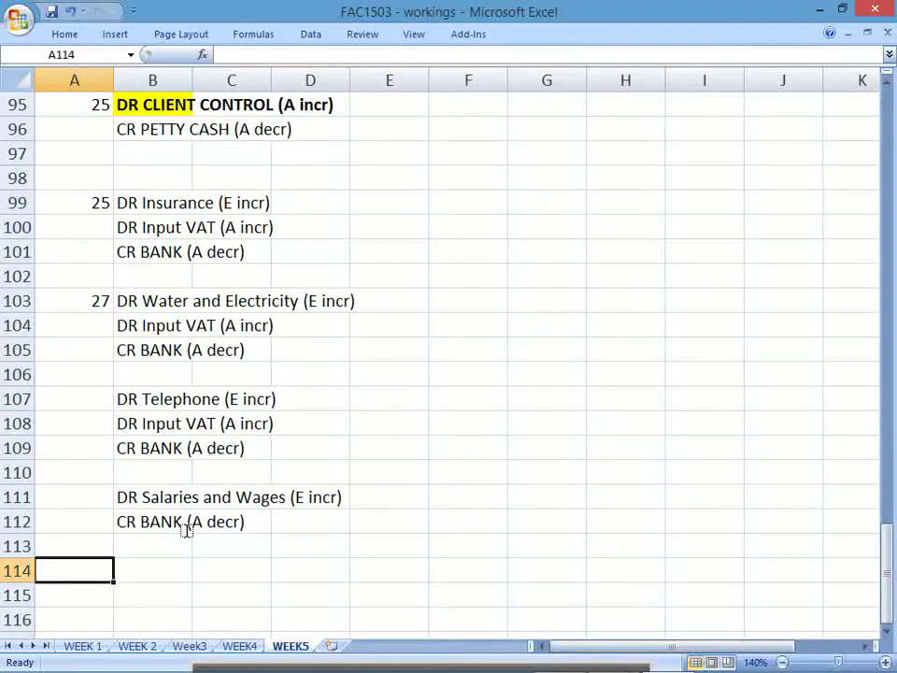
type("28")
key("Return")
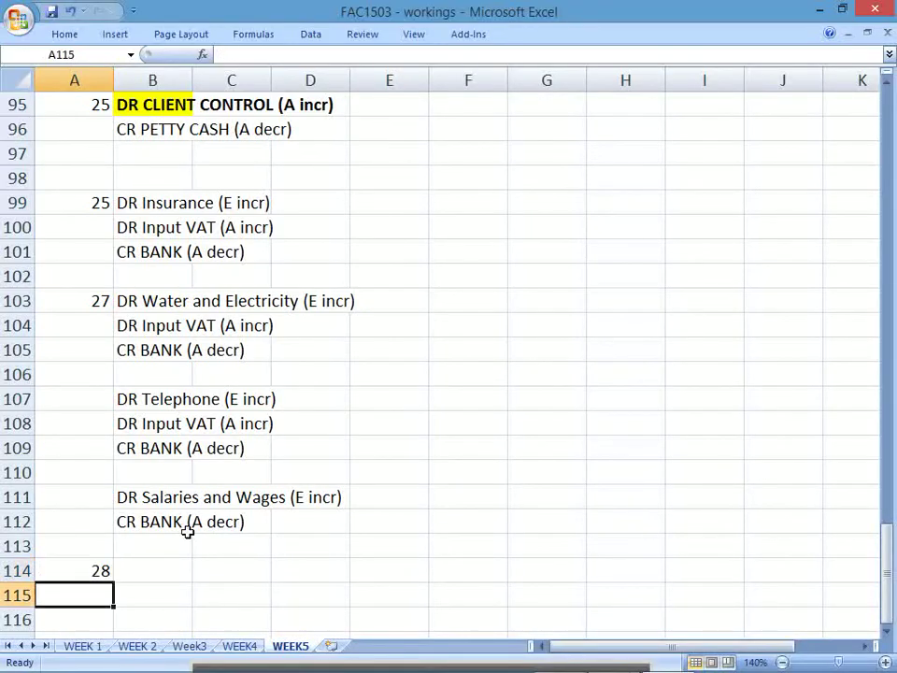
Step: Read the day 28 interest transaction in the tutorial letter and enter "INTEREST = PRINCIPAL x RATE x TIME" in F114
key("Up")
key("Right")
key("alt+Tab")
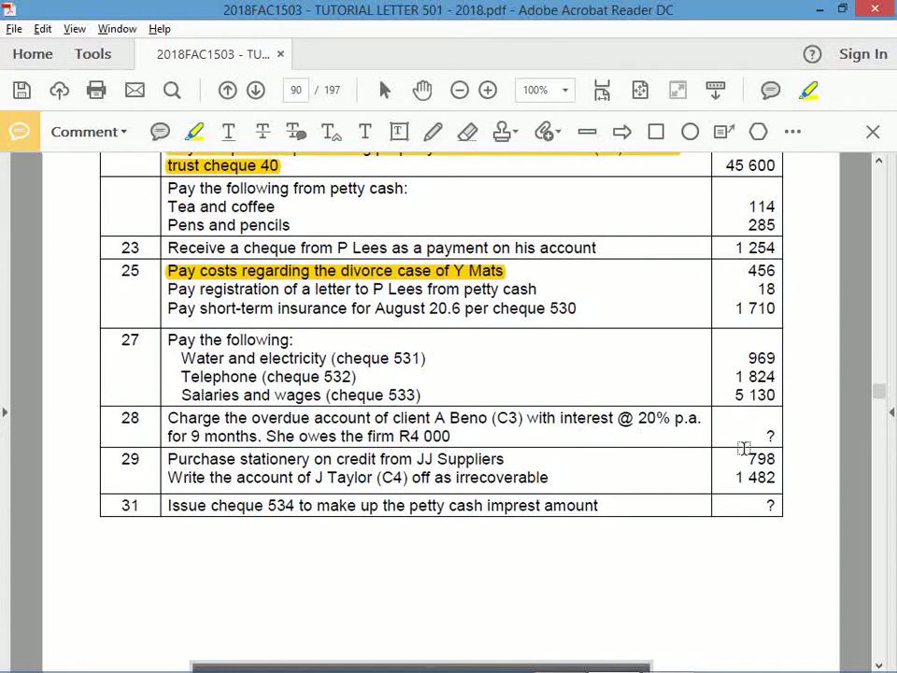
key("alt+Tab")
key("Up")
key("Right")
key("Right")
key("Right")
key("Right")
key("Down")
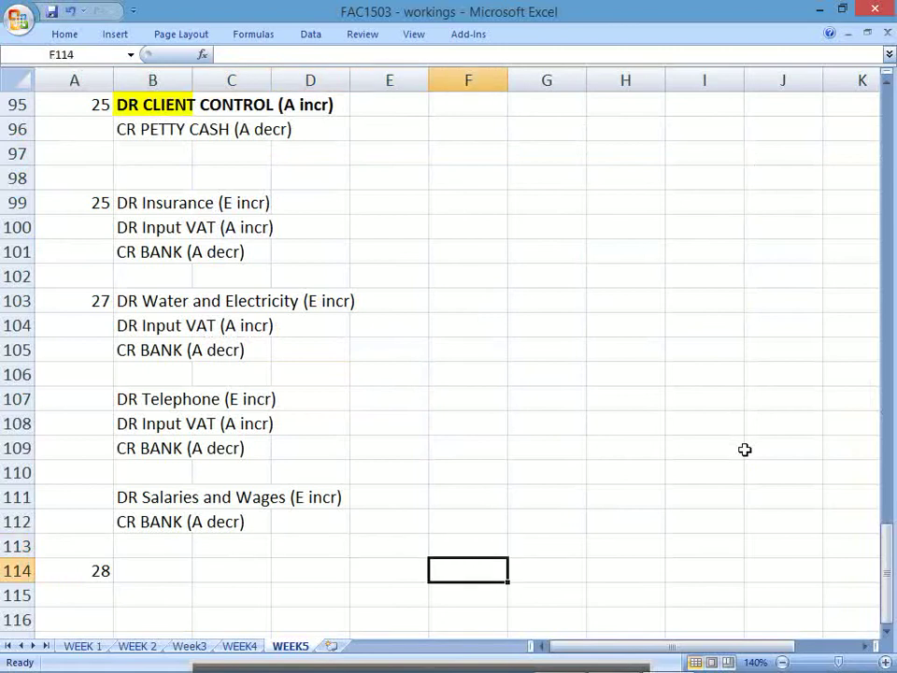
type("INTEREST =")
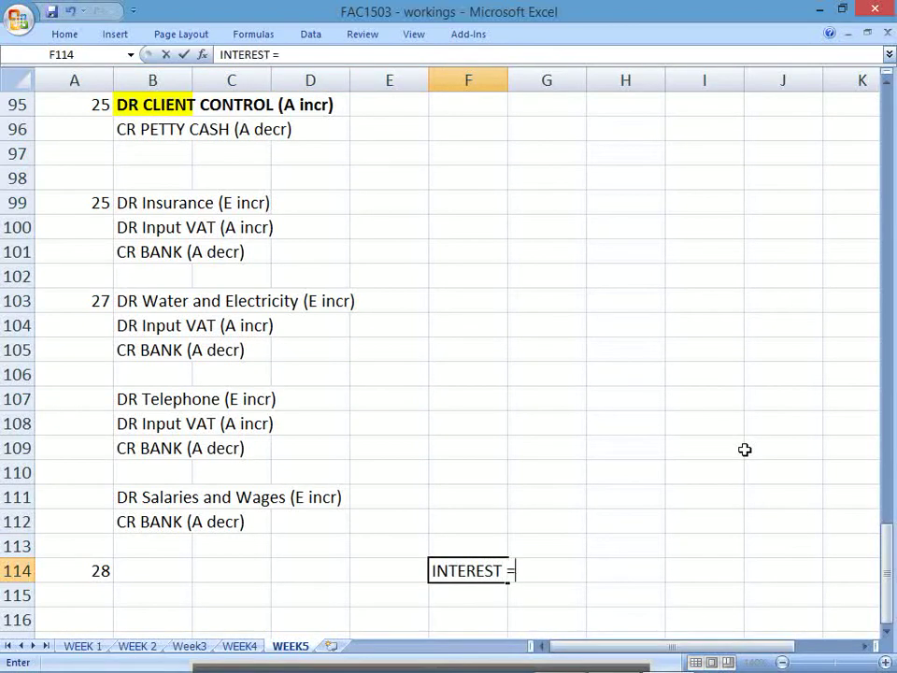
type(" PRINCIPL")
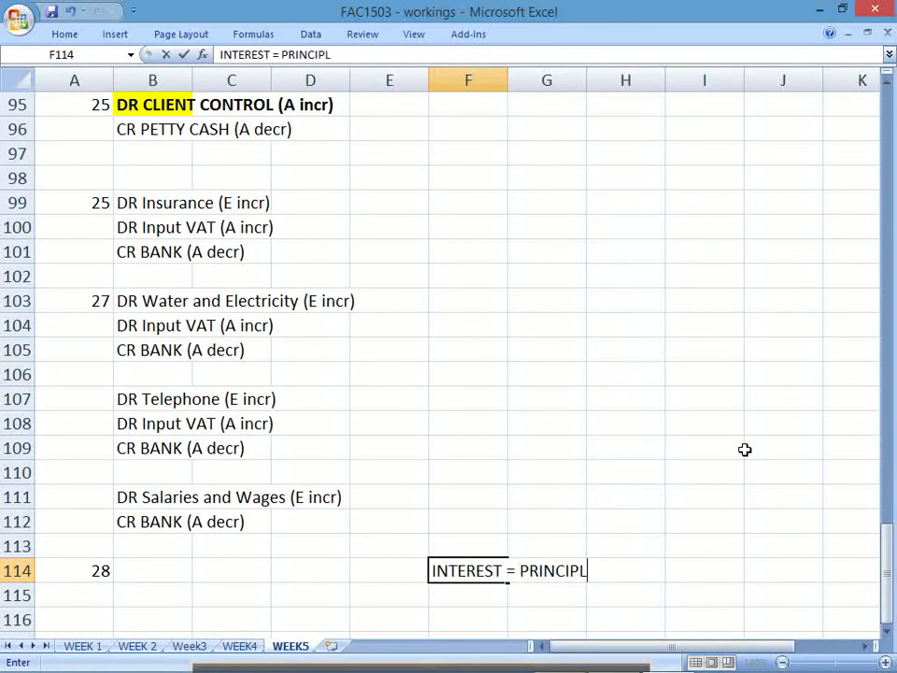
type("AL c RATE")
key("BackSpace")
key("BackSpace")
key("BackSpace")
key("BackSpace")
key("BackSpace")
key("BackSpace")
key("BackSpace")
type("x RATE")
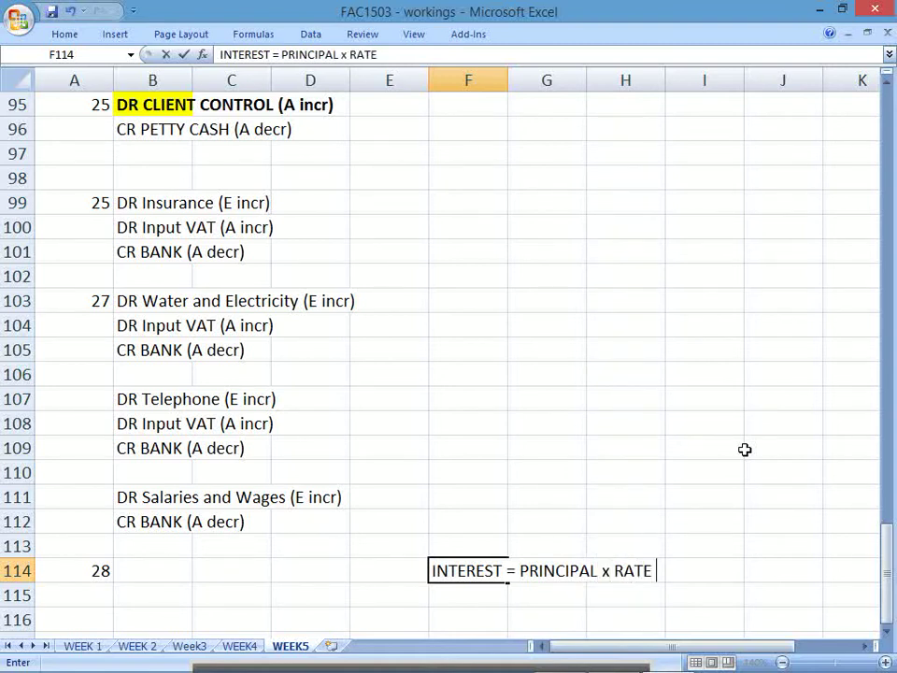
type(" x TIME")
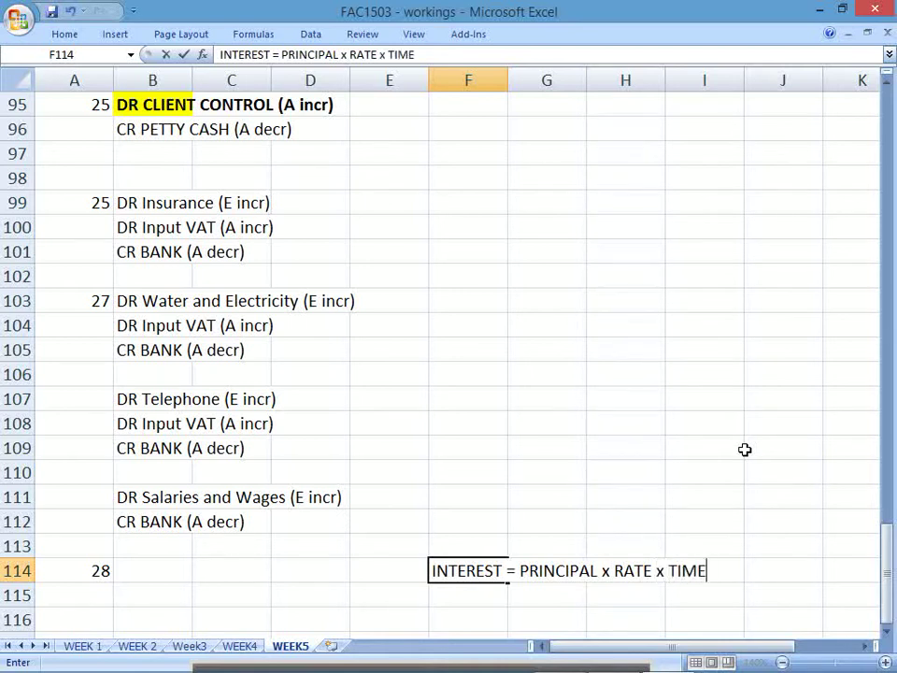
key("Return")
Step: Copy the interest formula text to F115 and replace its terms with the tutorial letter's figures, giving "INTEREST = 4000 x 20% x 9/12"
key("Up")
key("ctrl+c")
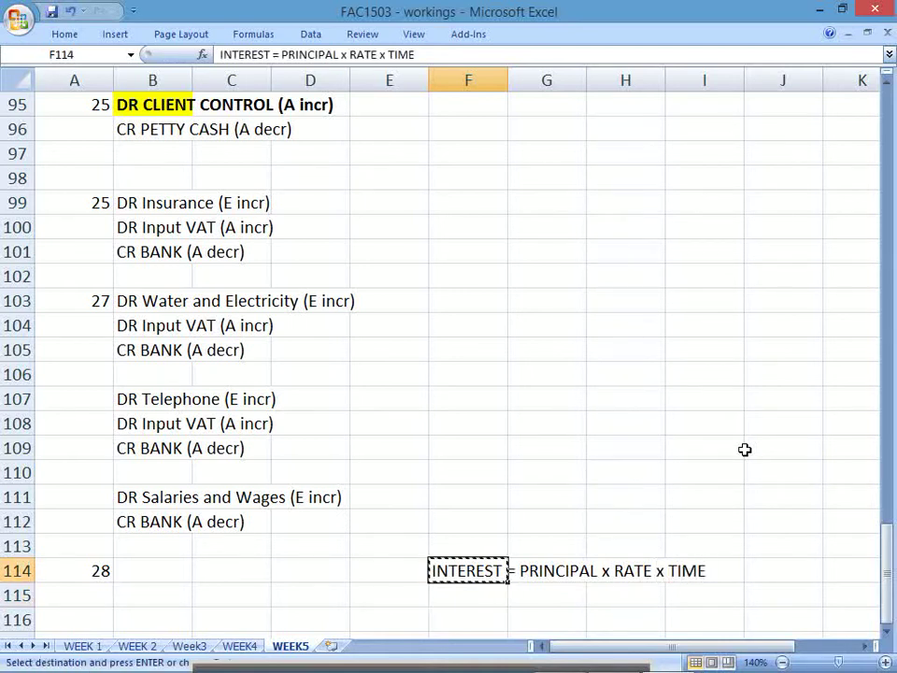
key("Down")
key("ctrl+v")
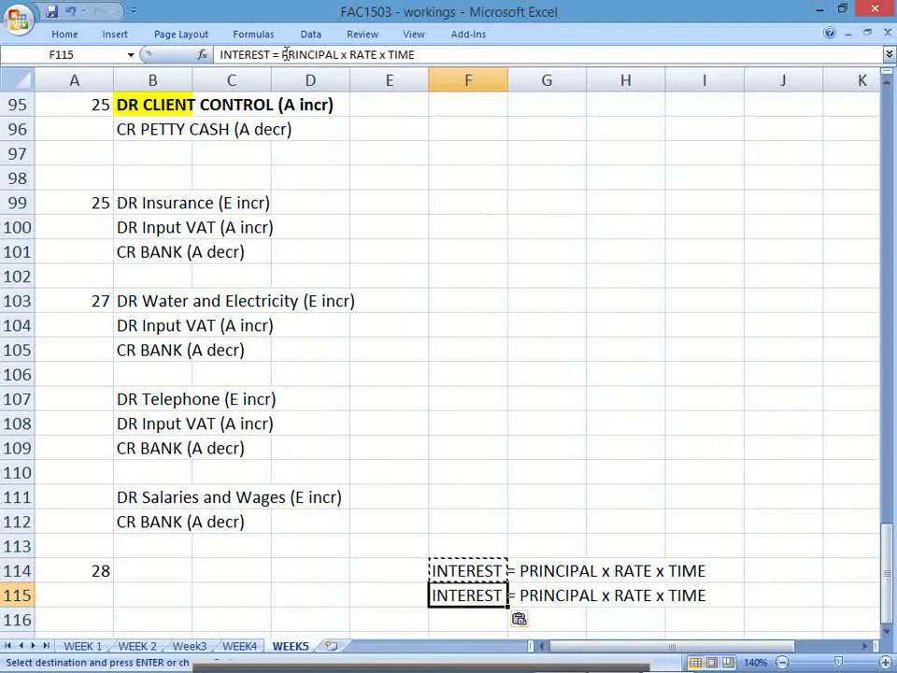
left_click_drag(283, 54, 466, 55)
key("BackSpace")
key("alt+Tab")
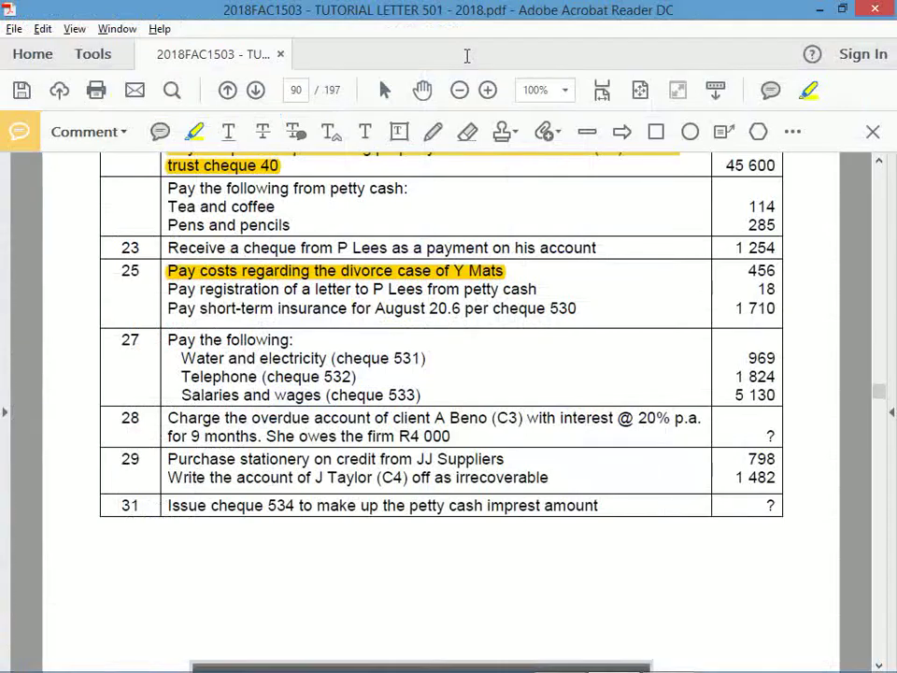
key("alt+Tab")
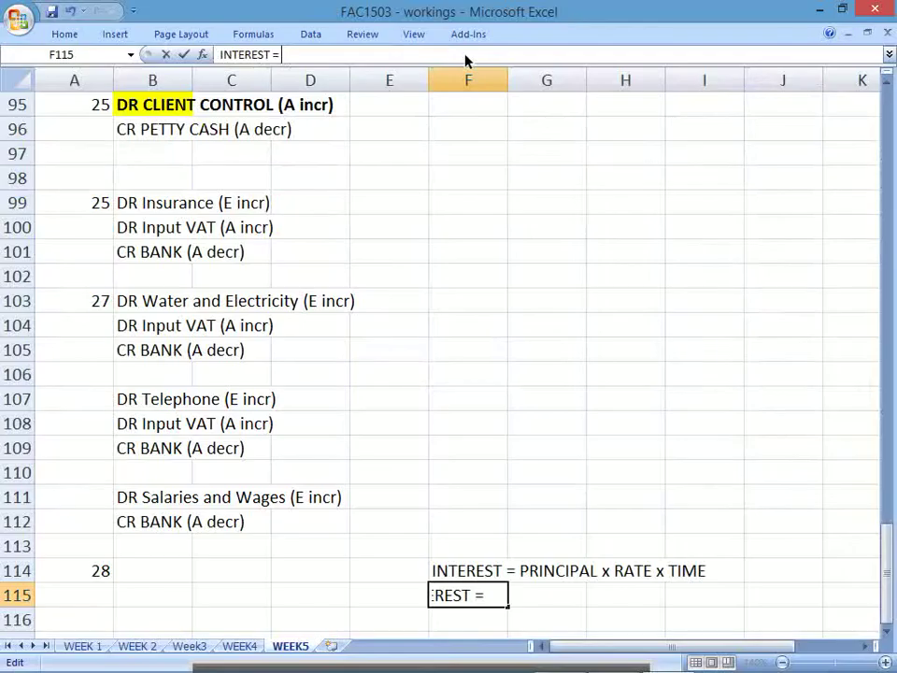
type("4000 x")
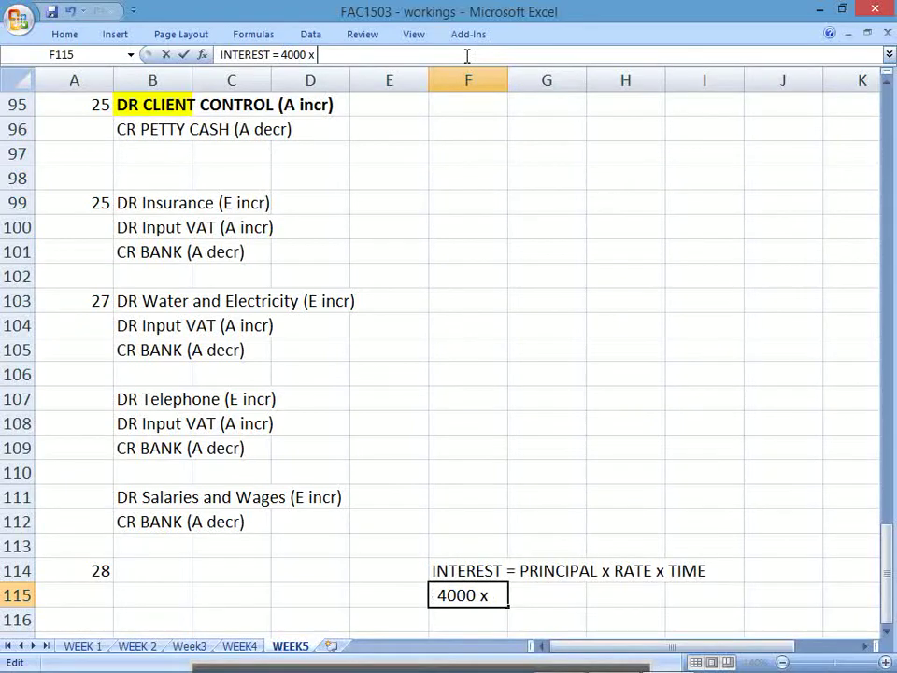
key("alt+Tab")
key("alt+Tab")
type("20% x")
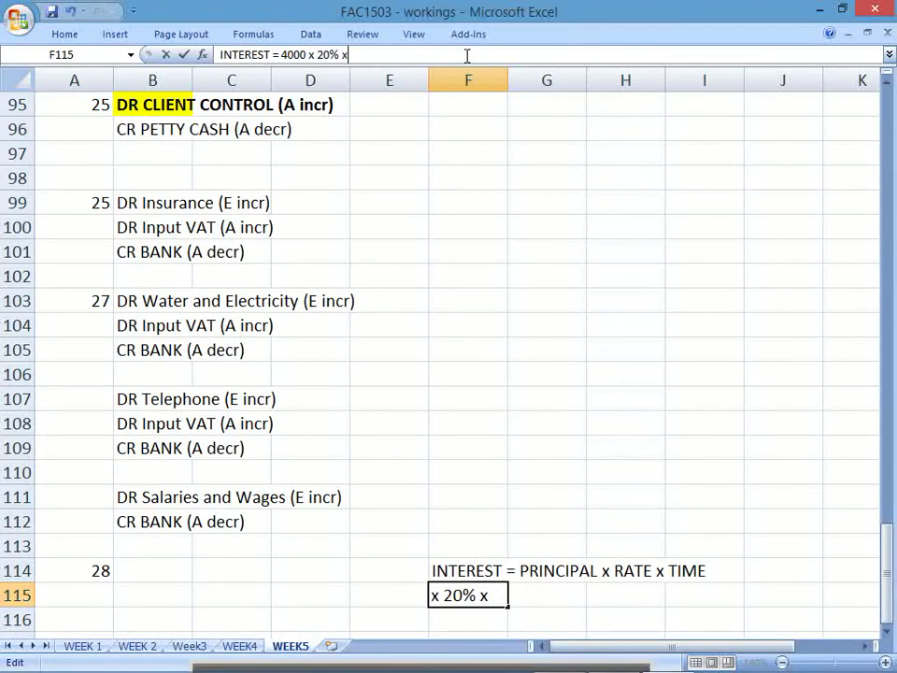
type(" 9/12")
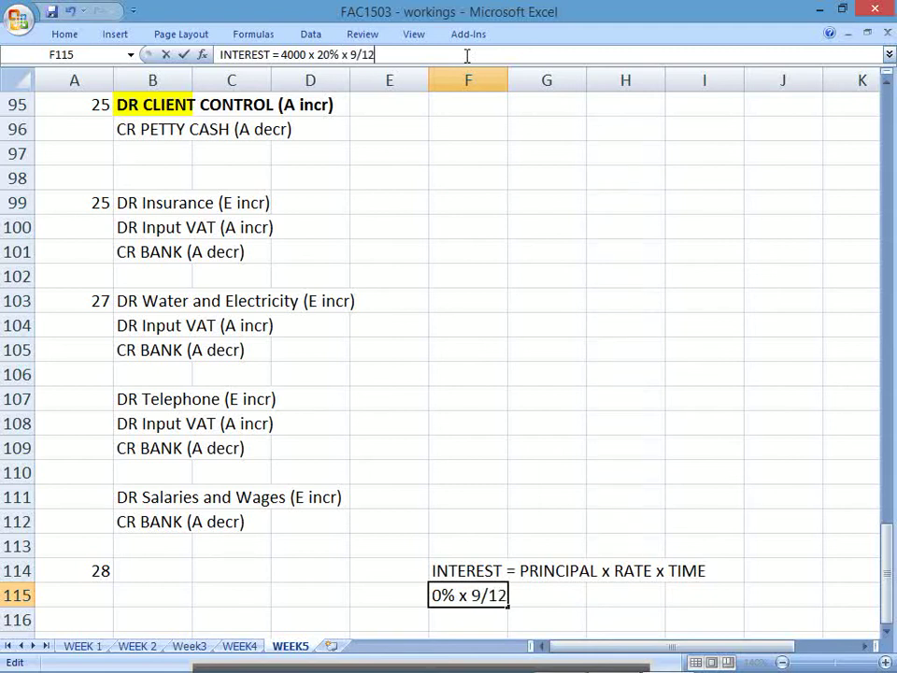
key("Return")
Step: Copy the F115 interest line to F116 and strip its figures, leaving only "INTEREST ="
key("Up")
key("ctrl+c")
key("Down")
key("ctrl+v")
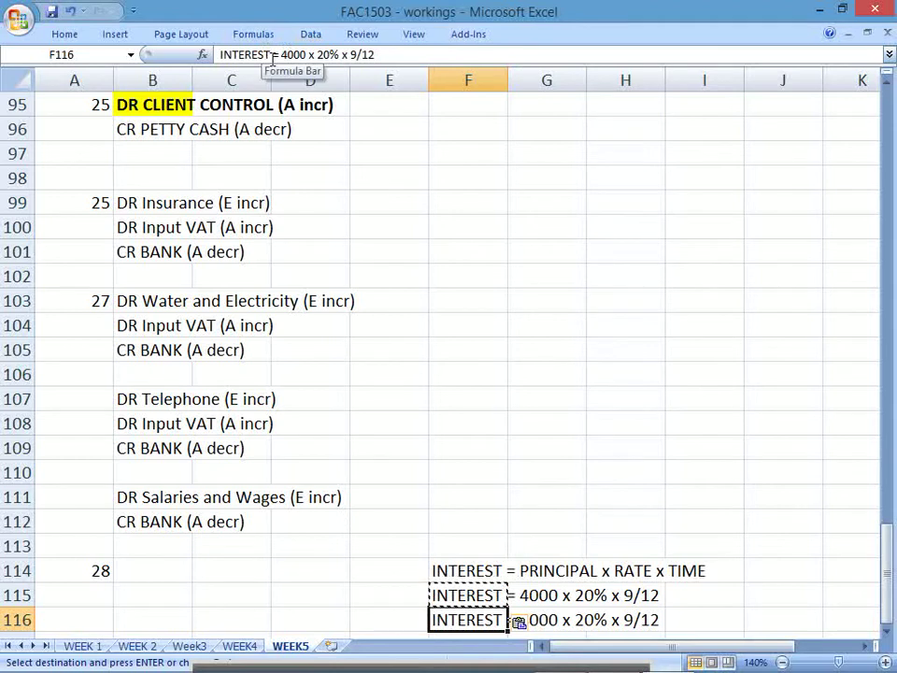
left_click_drag(270, 55, 403, 63)
key("Return")
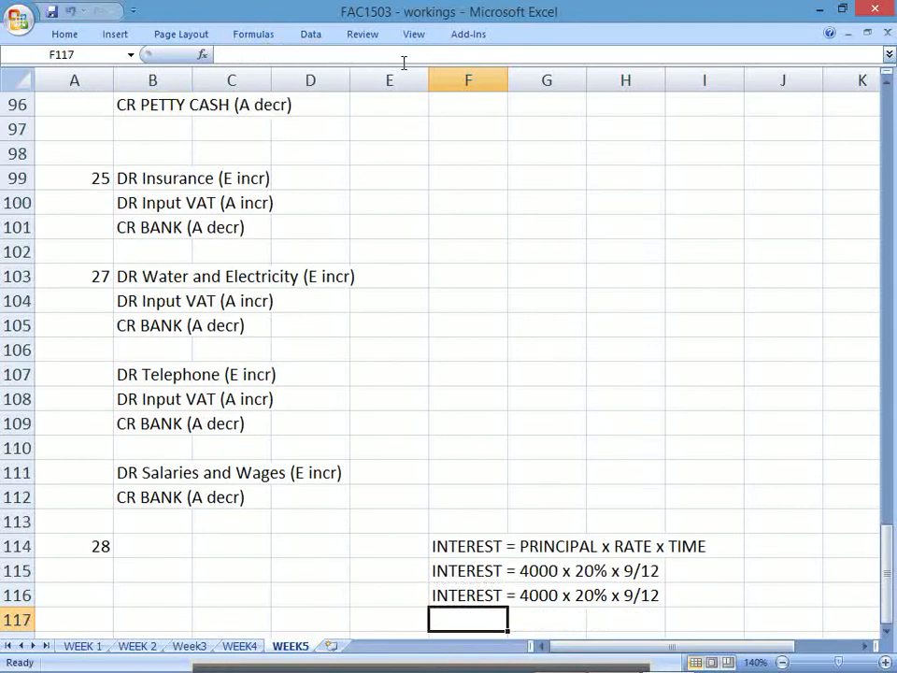
key("Up")
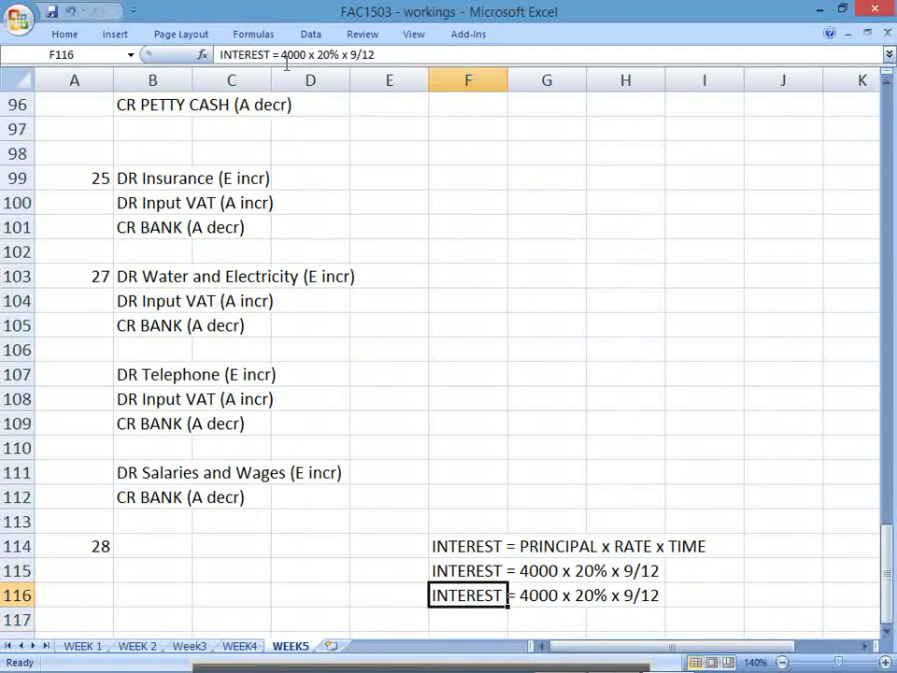
left_click_drag(281, 55, 355, 54)
key("Delete")
key("Return")
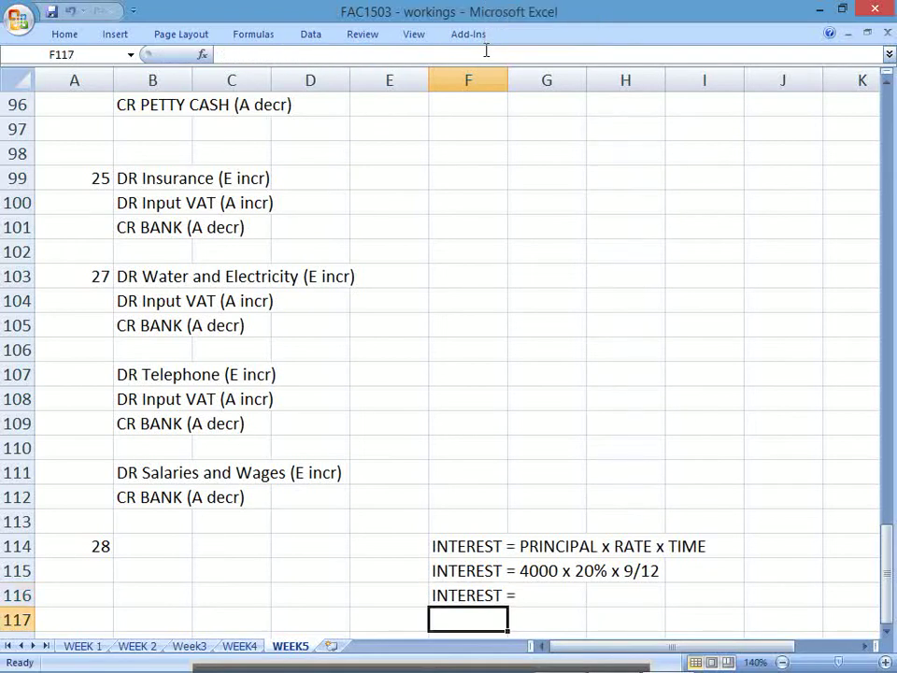
Step: Calculate the interest in H116 with the formula =4000*20%*9/12
key("Up")
key("Right")
key("Right")
type("=4000*20%*9/12")
key("Return")
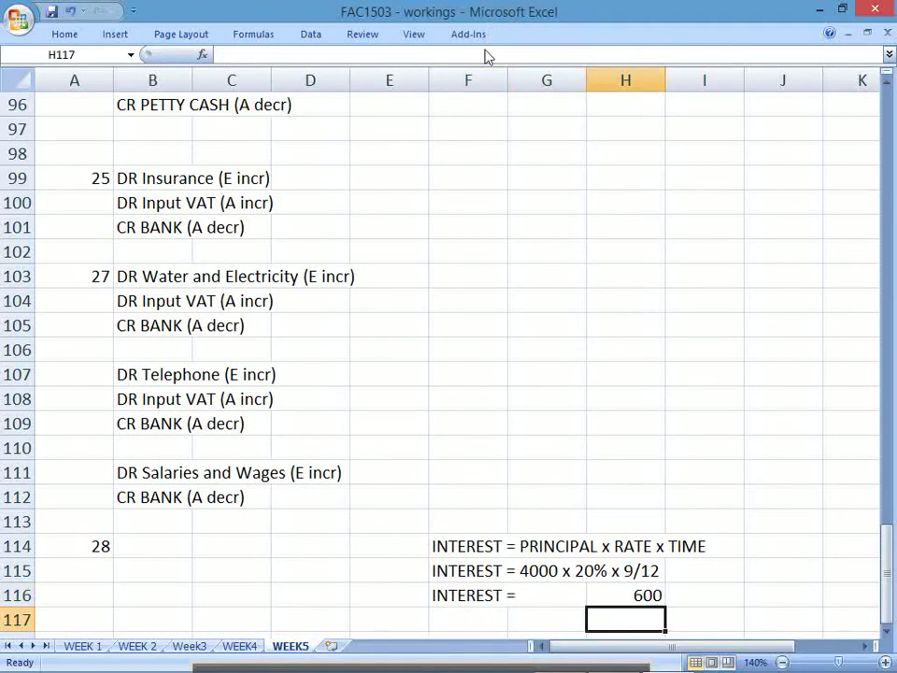
Step: Recheck the day 28 transaction in the tutorial letter and copy the "DR CLIENT CONTROL (A incr)" line from B95 to B114
key("Left")
key("Left")
key("Left")
key("Left")
key("Left")
key("Up")
key("Up")
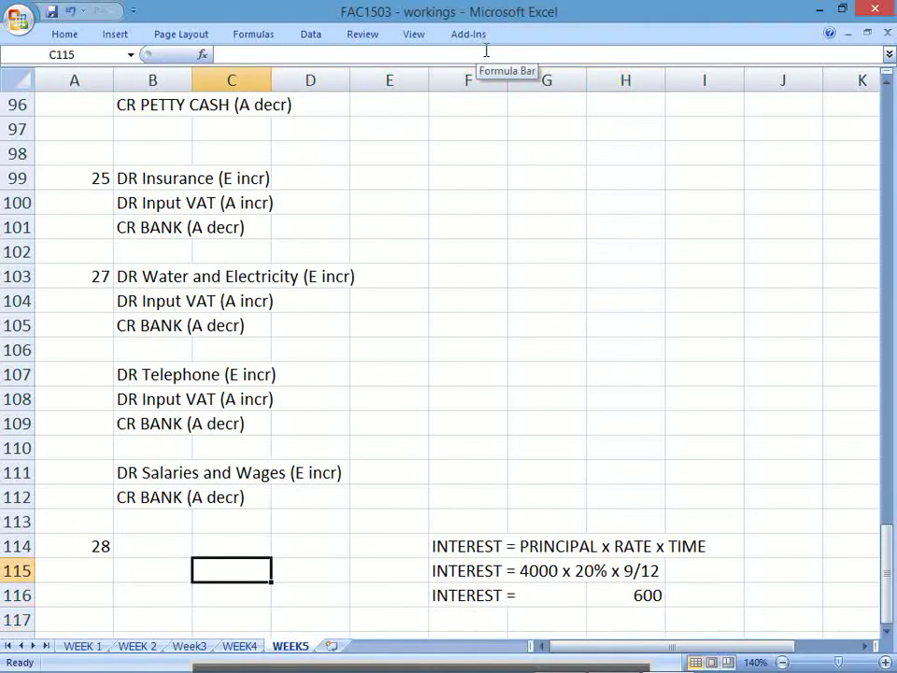
key("Up")
key("Left")
key("alt+Tab")
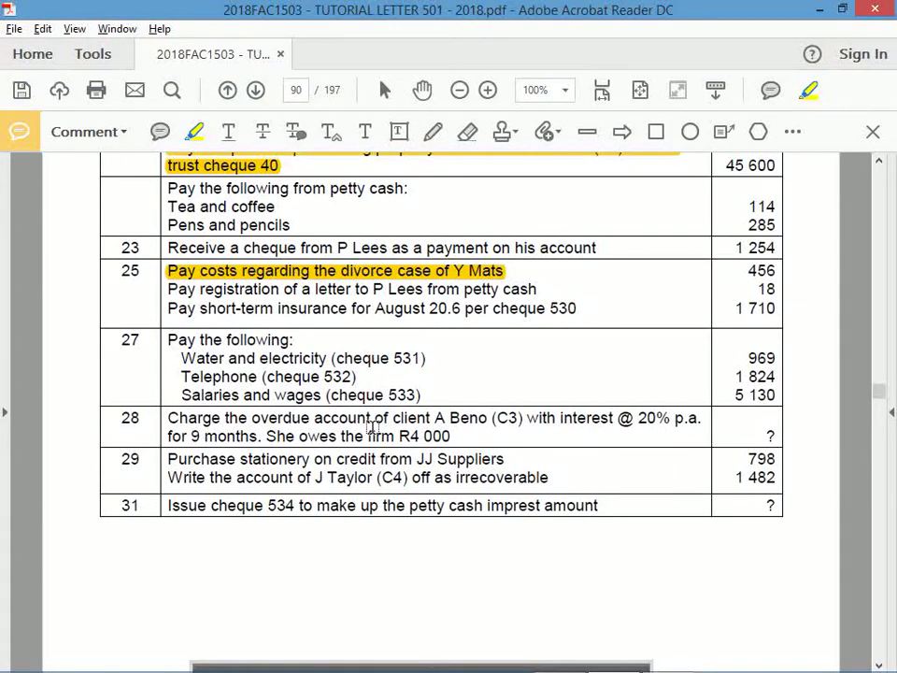
key("alt+Tab")
key("Up")
key("Up")
key("Up")
key("Up")
key("Up")
key("Up")
key("Up")
key("Up")
key("Up")
key("Up")
key("Up")
key("Up")
key("Up")
key("Up")
key("Up")
key("Up")
key("Up")
key("Up")
key("Up")
key("Up")
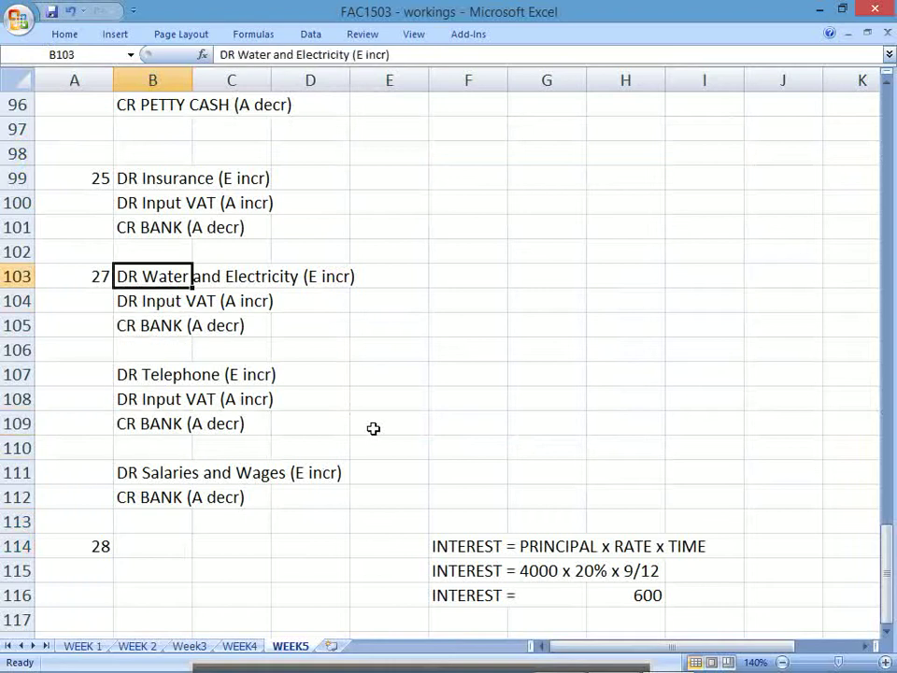
key("Down")
key("ctrl+c")
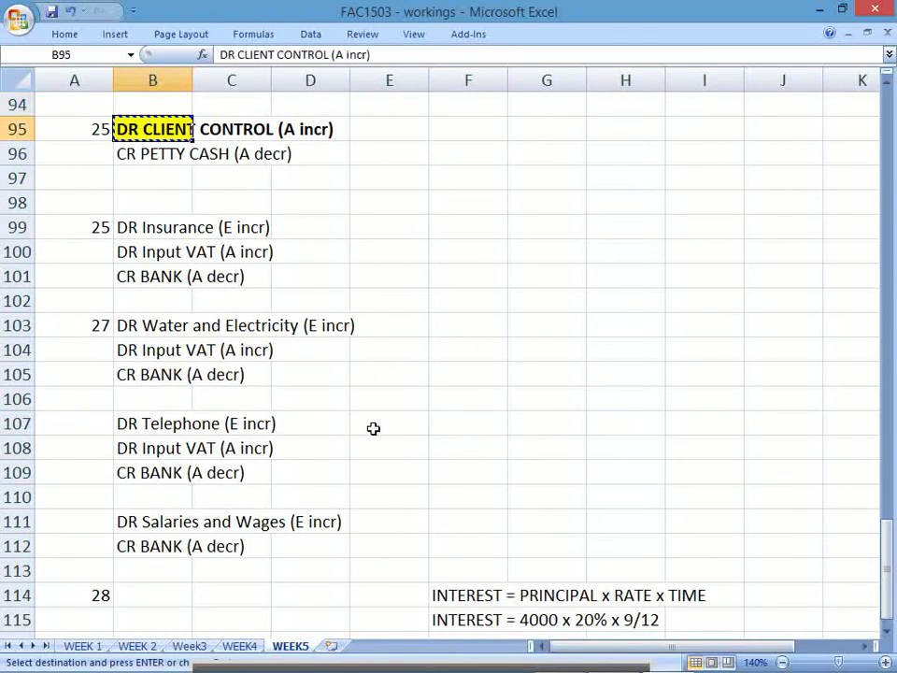
key("Down")
key("Down")
key("Down")
key("Down")
key("Down")
key("Down")
key("Down")
key("Down")
key("Down")
key("Down")
key("Down")
key("Down")
key("Down")
key("Down")
key("Down")
key("Down")
key("Down")
key("Down")
key("ctrl+v")
Step: Enter "Interest income (I incr)" in B115 as the second line of the day 28 entry
key("Down")
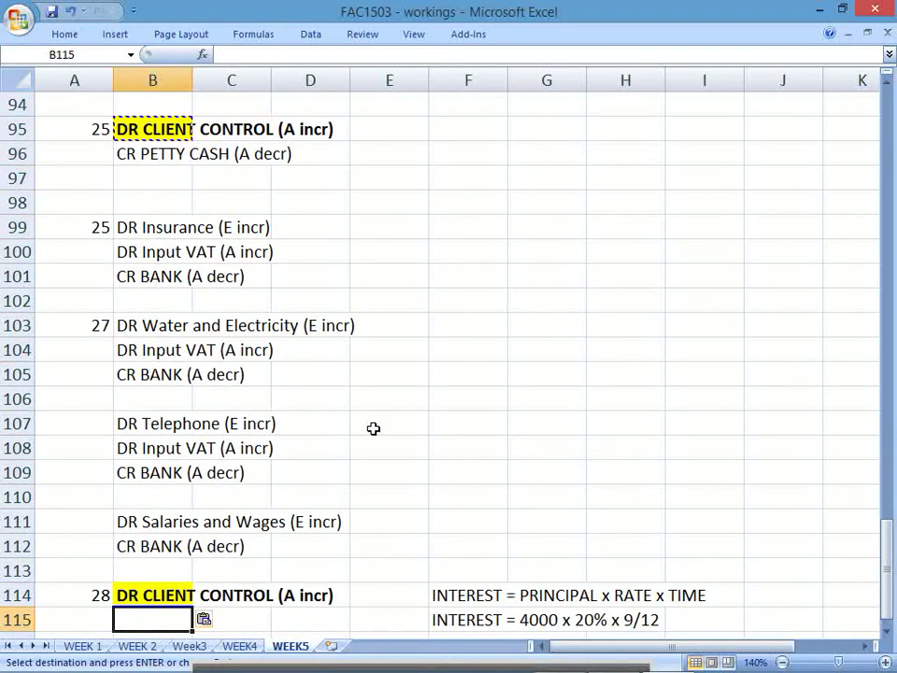
key("Down")
key("Down")
key("Down")
key("Down")
key("Down")
key("Down")
key("Up")
key("Up")
key("Up")
key("Up")
key("Up")
key("Up")
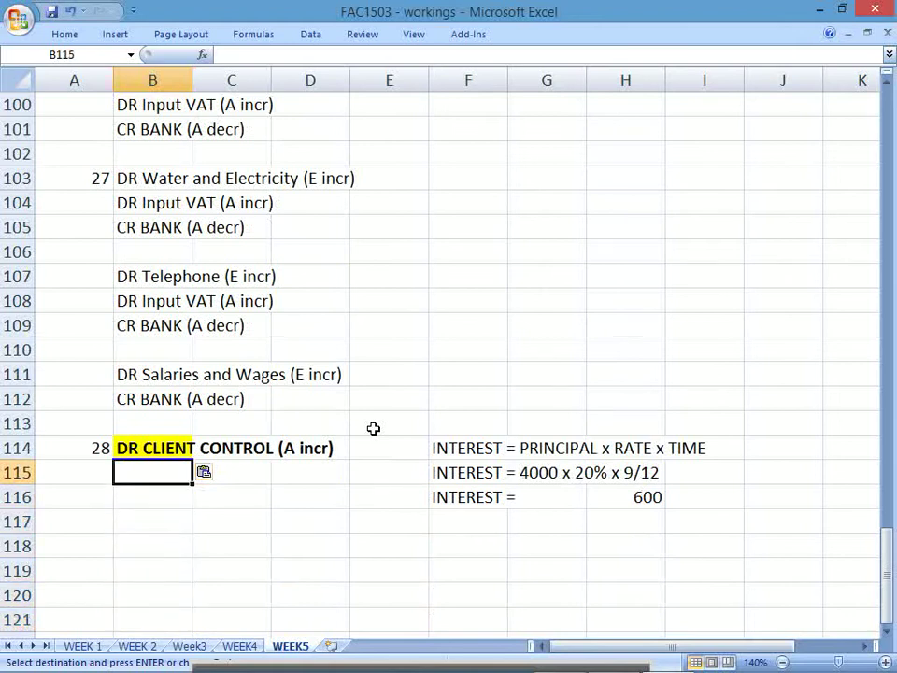
type("Interest")
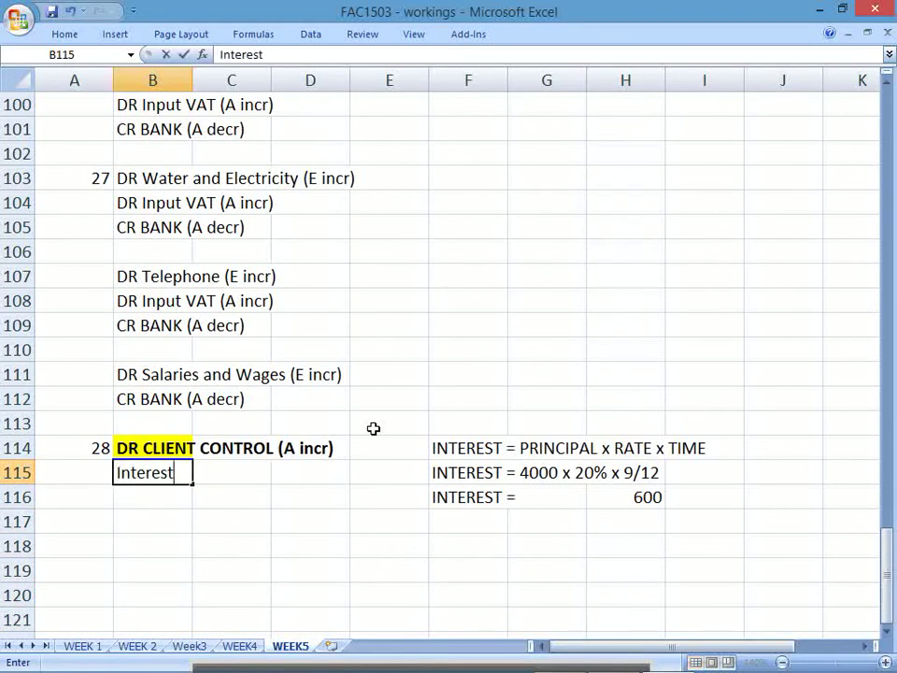
type(" income")
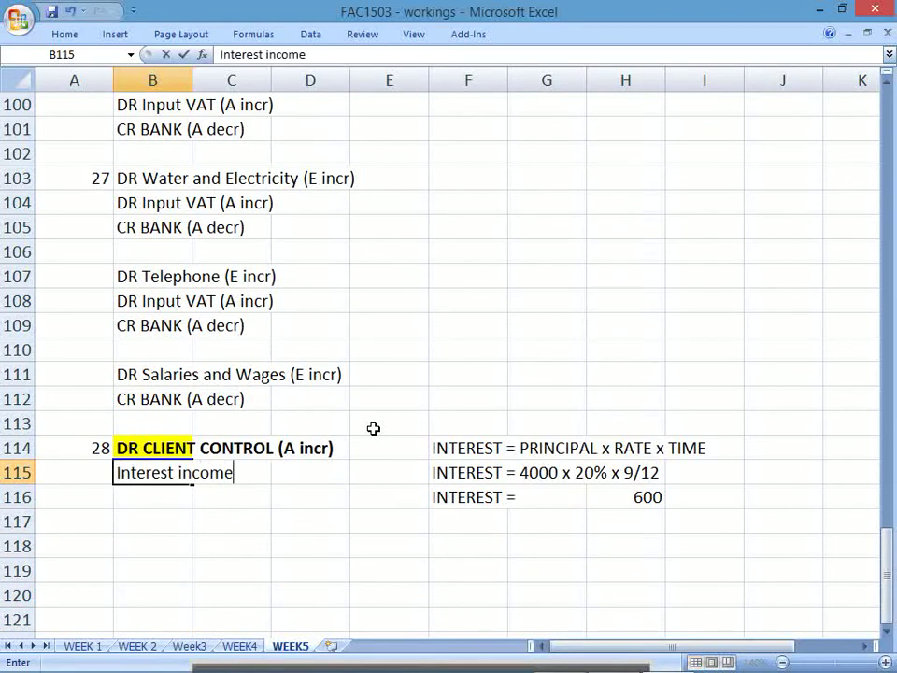
type(" (I incr)")
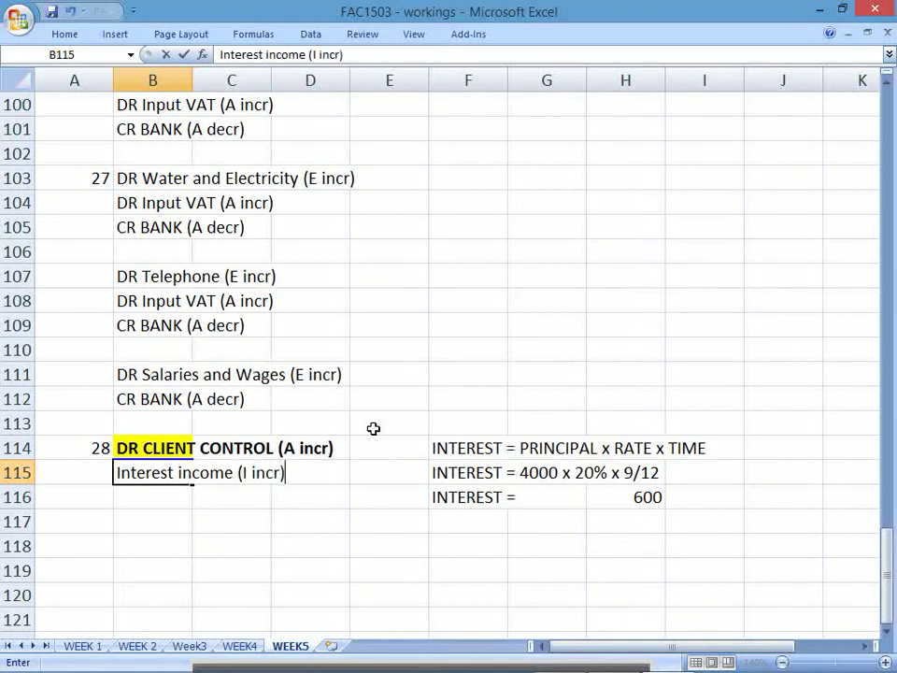
key("Return")
Step: Check the next transaction date in the tutorial letter and enter 29 in A118
key("alt+Tab")
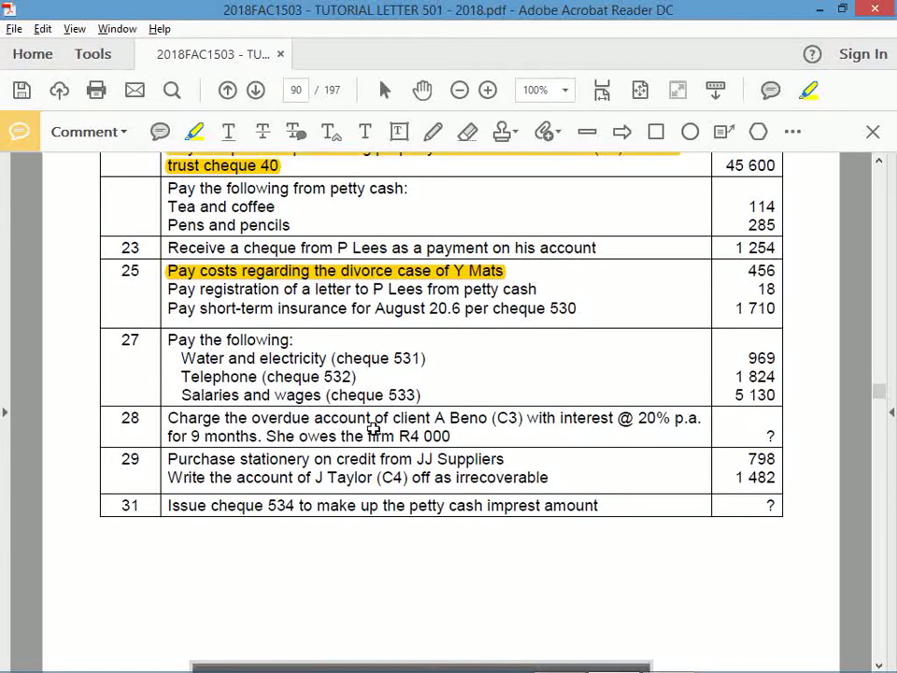
key("alt+Tab")
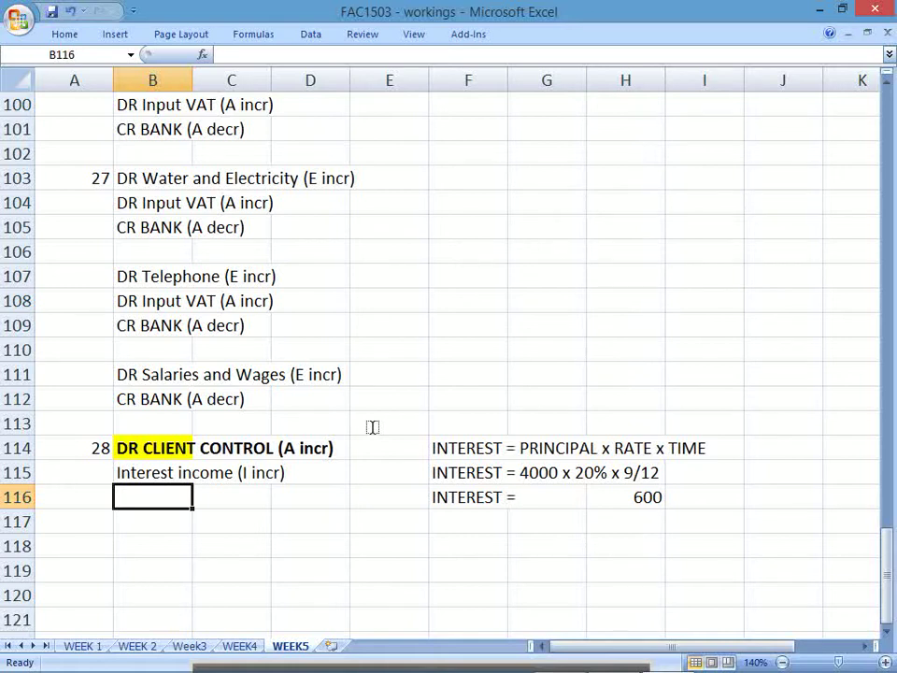
key("Down")
key("Down")
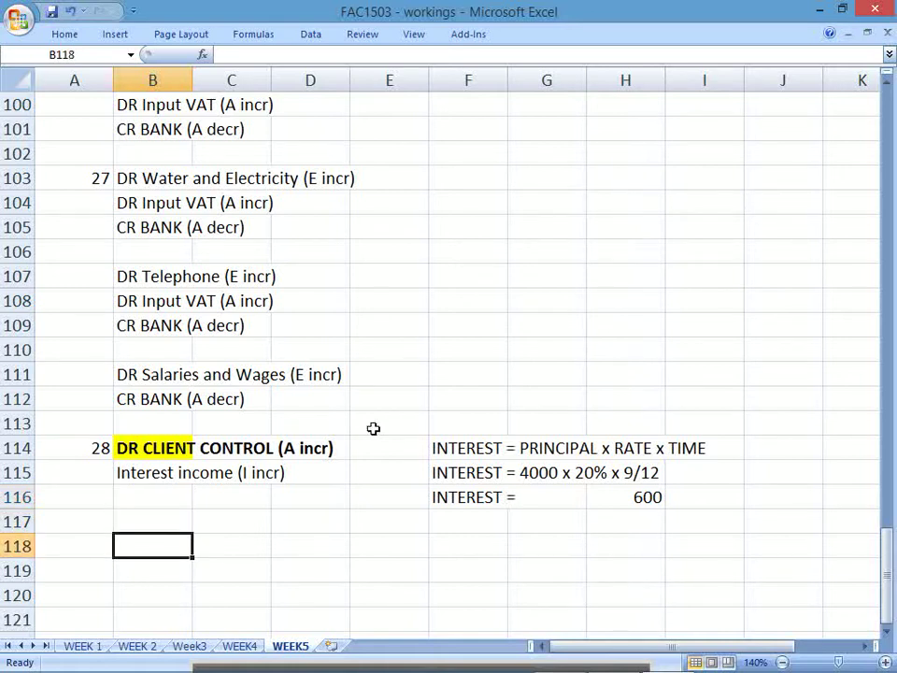
key("alt+Tab")
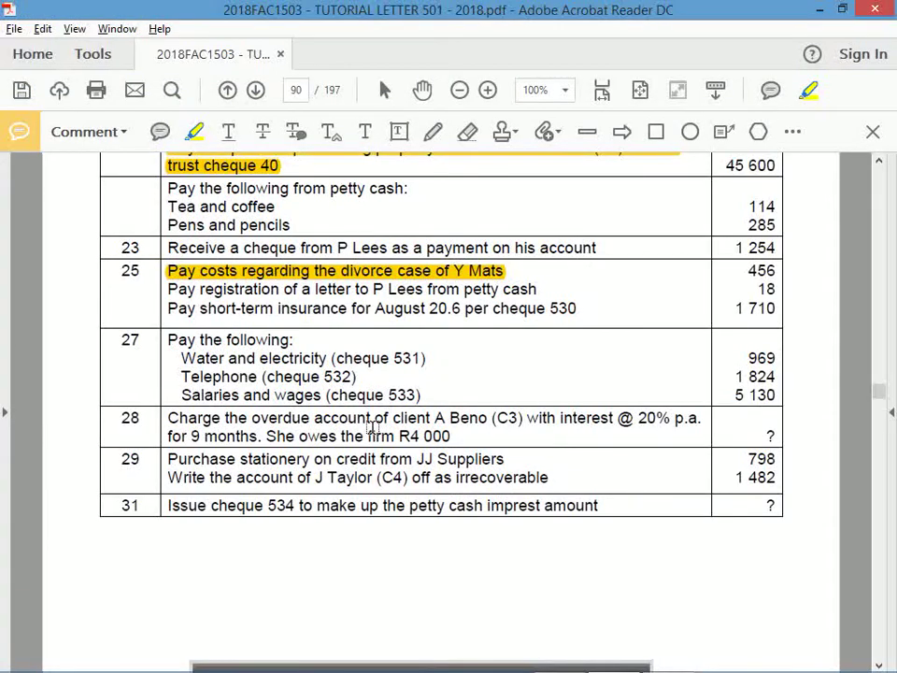
key("alt+Tab")
key("Left")
key("Tab")
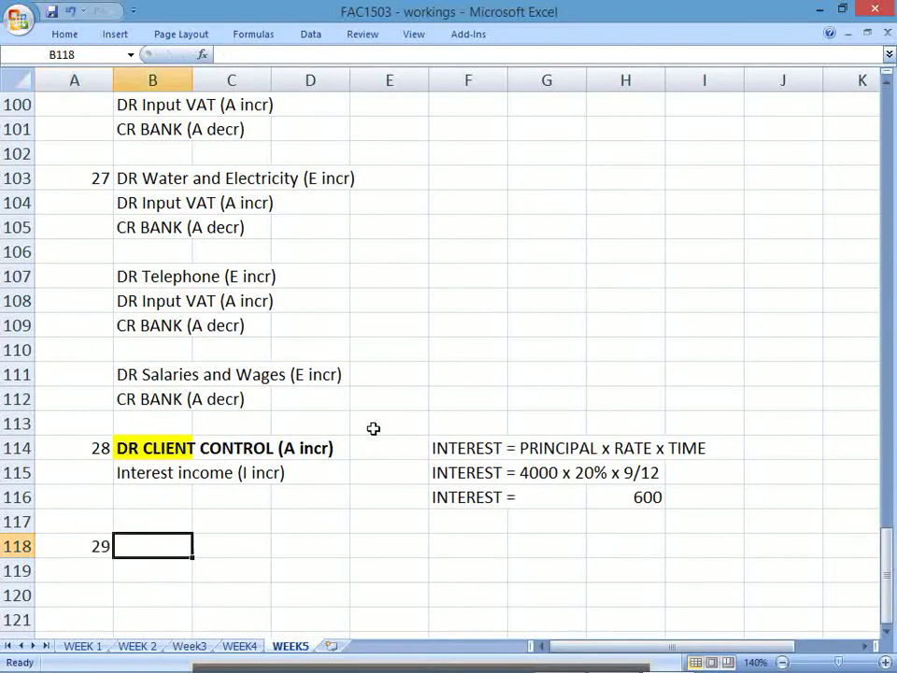
Step: Check the day 29 stationery purchase in the tutorial letter and enter "DR STATIONERY" in B118 and "DR INPUT VAT" in B119
key("alt+Tab")
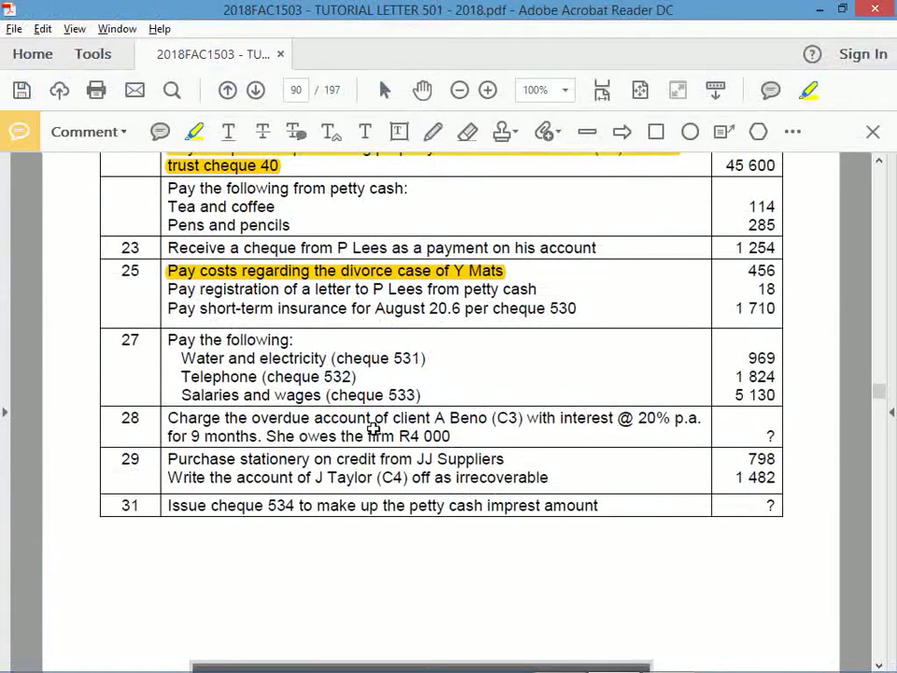
key("alt+Tab")
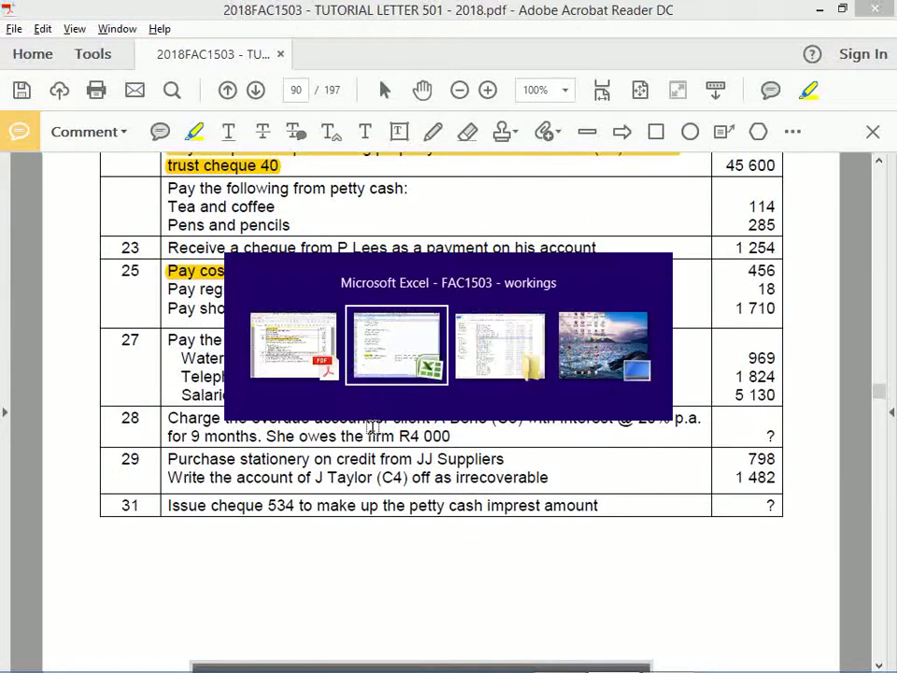
type("DR STATIONERU")
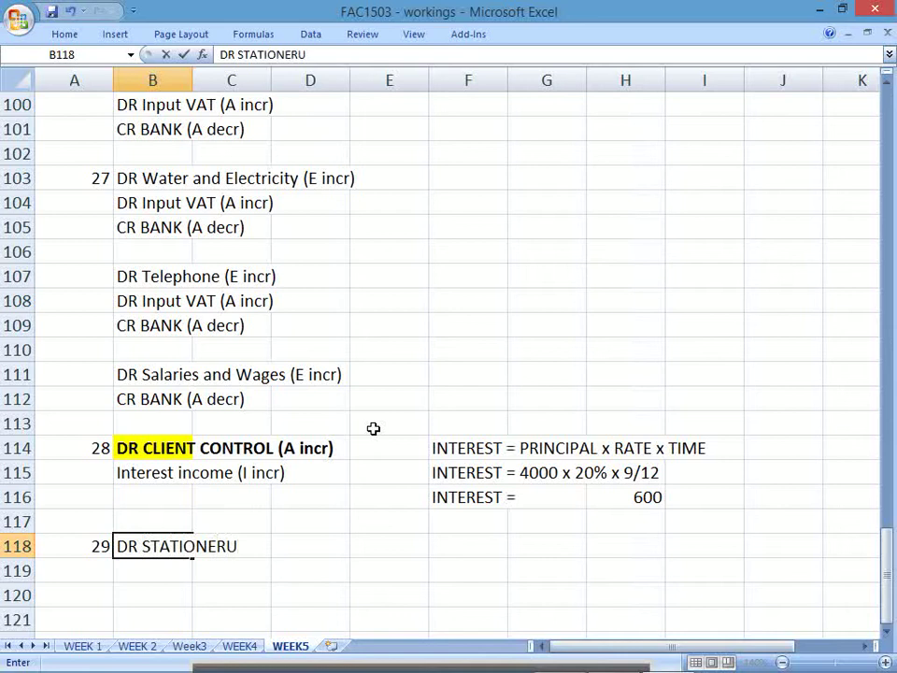
key("BackSpace")
type("Y")
key("Return")
type("DR ")
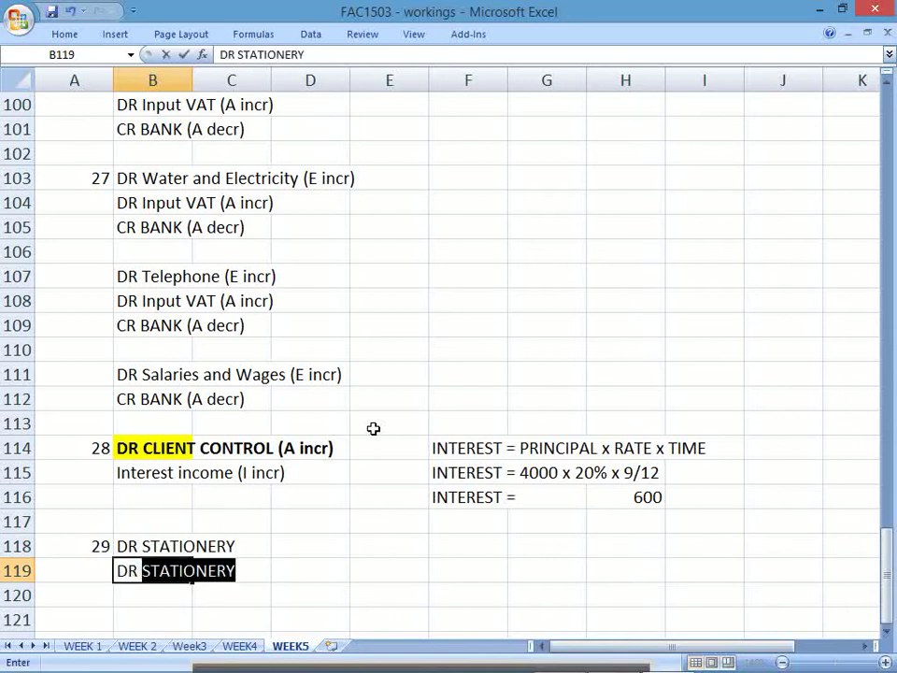
type("INPUT VAT")
key("Return")
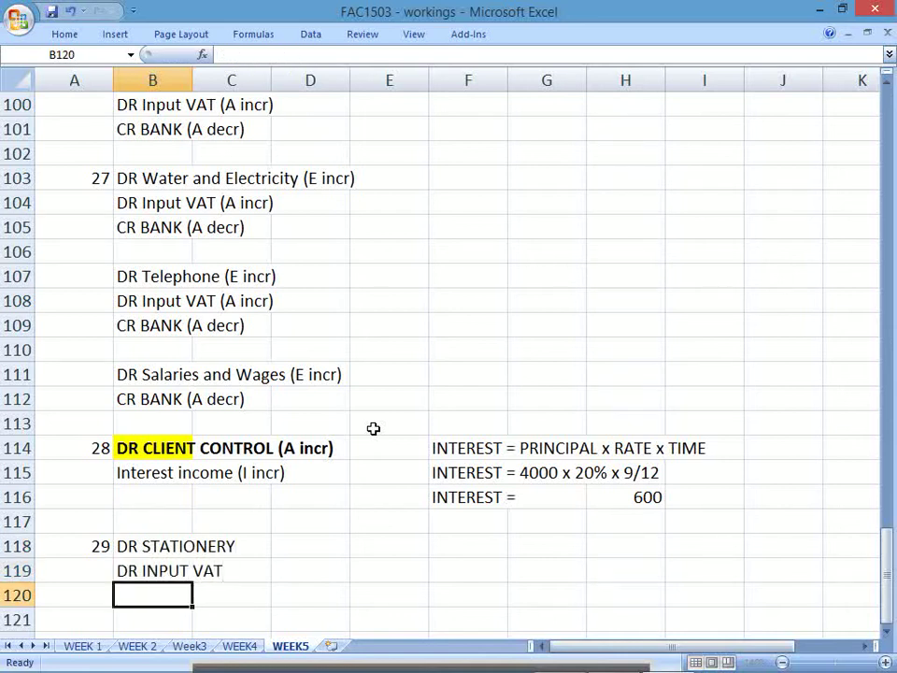
Step: Complete the stationery purchase entry with the credit line "CR CREDITORS" in B120
type("CR CREDIOT")
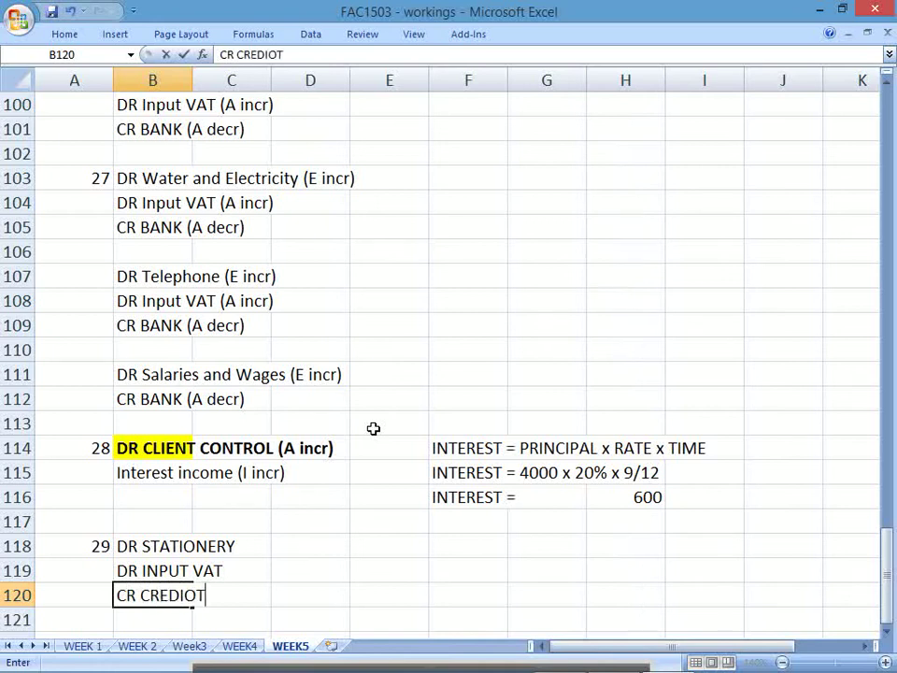
key("BackSpace")
key("BackSpace")
type("TORS")
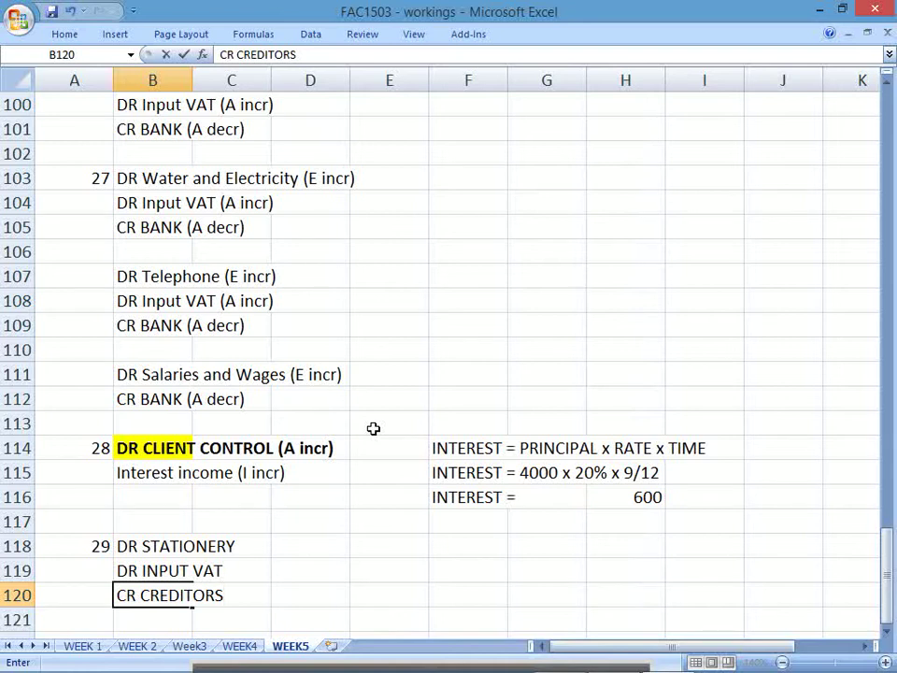
key("Return")
key("Return")
Step: Select the stationery entry in B118:D120 and review the remaining day 29 and 31 transactions in the tutorial letter
key("Up")
key("Up")
key("Up")
key("Up")
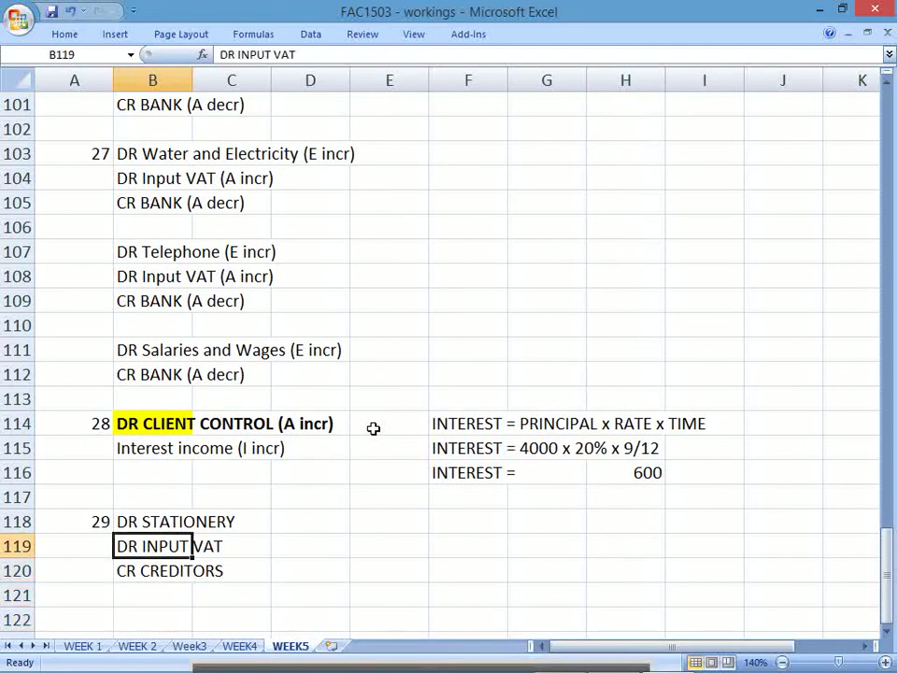
key("shift+Down")
key("shift+Down")
key("shift+Right")
key("shift+Right")
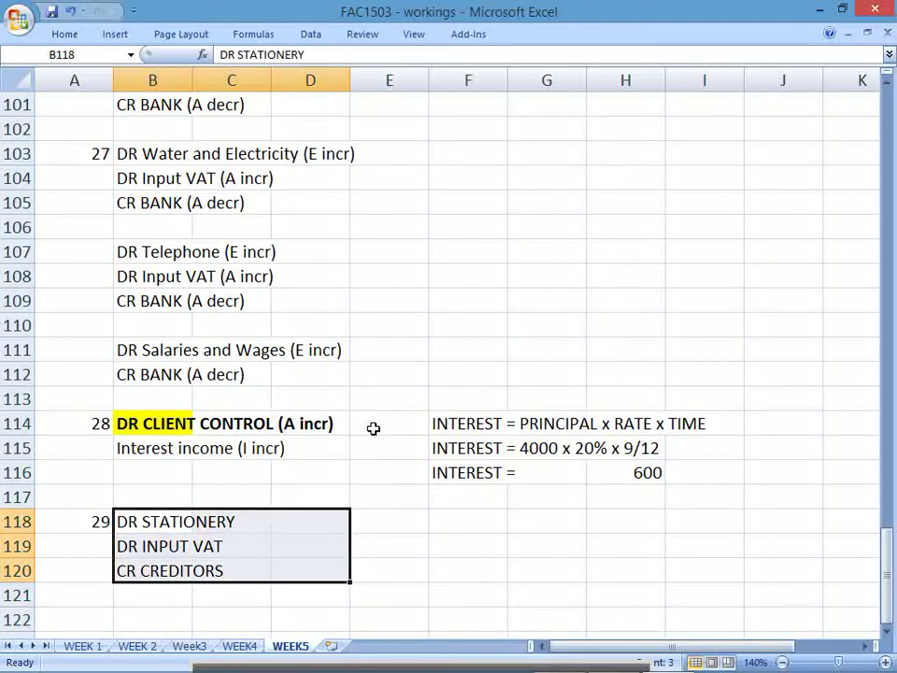
key("alt+Tab")
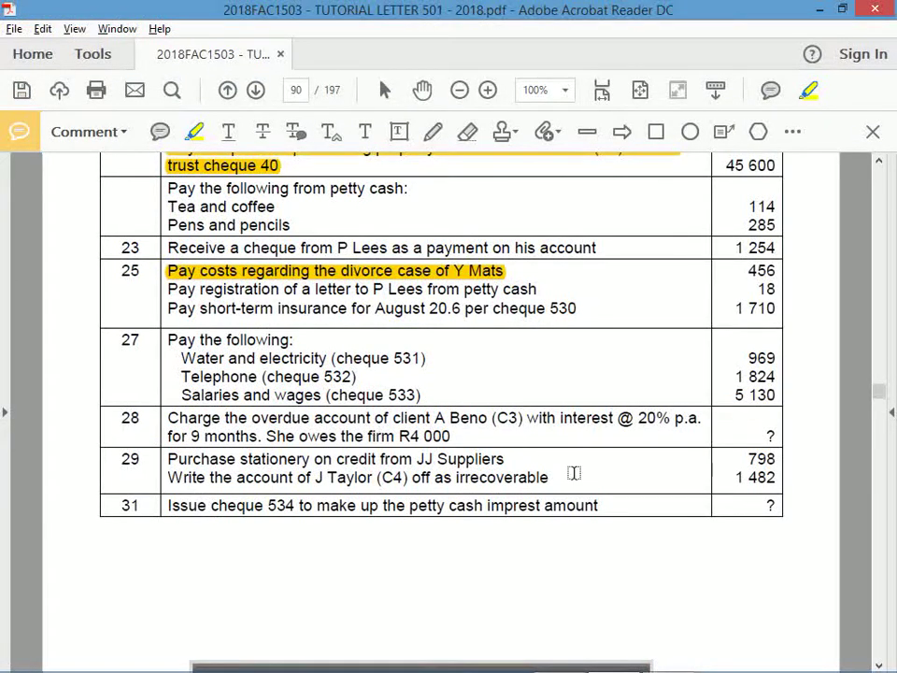
left_click(879, 666)
scroll(813, 289, "down", 10)
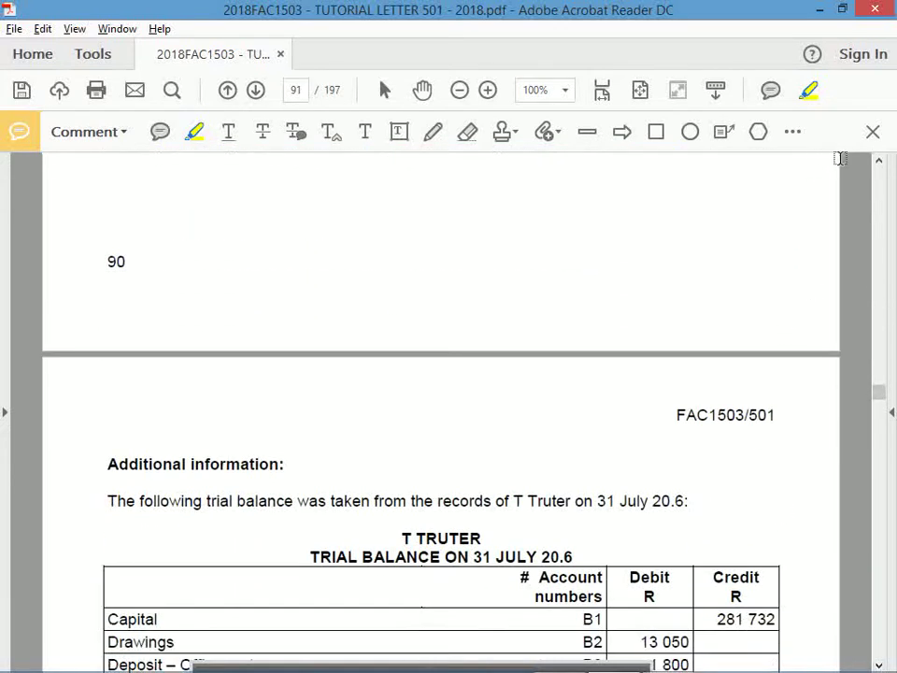
left_click(878, 164)
left_click(878, 164)
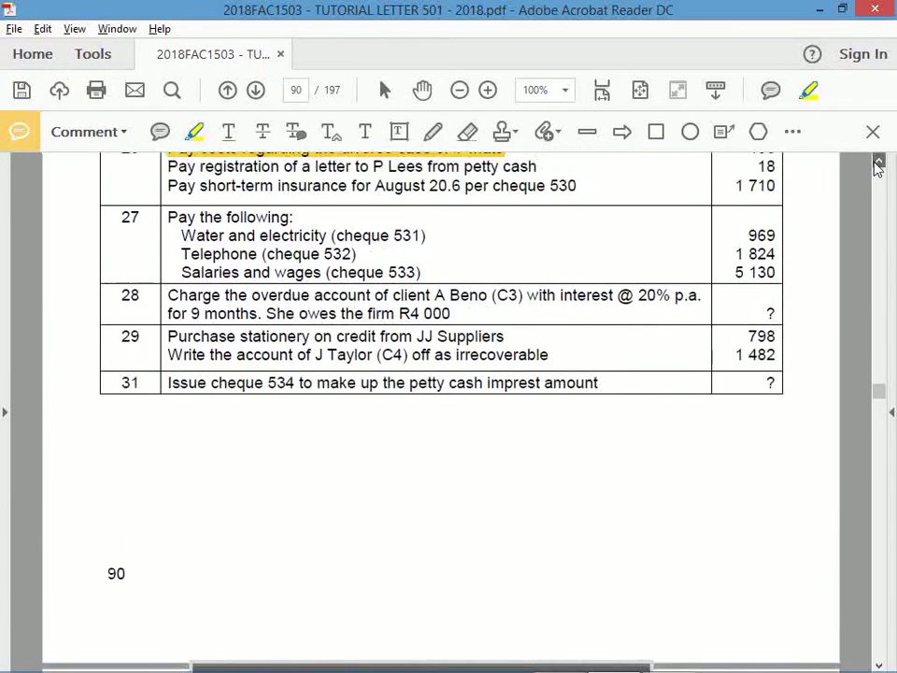
left_click(878, 165)
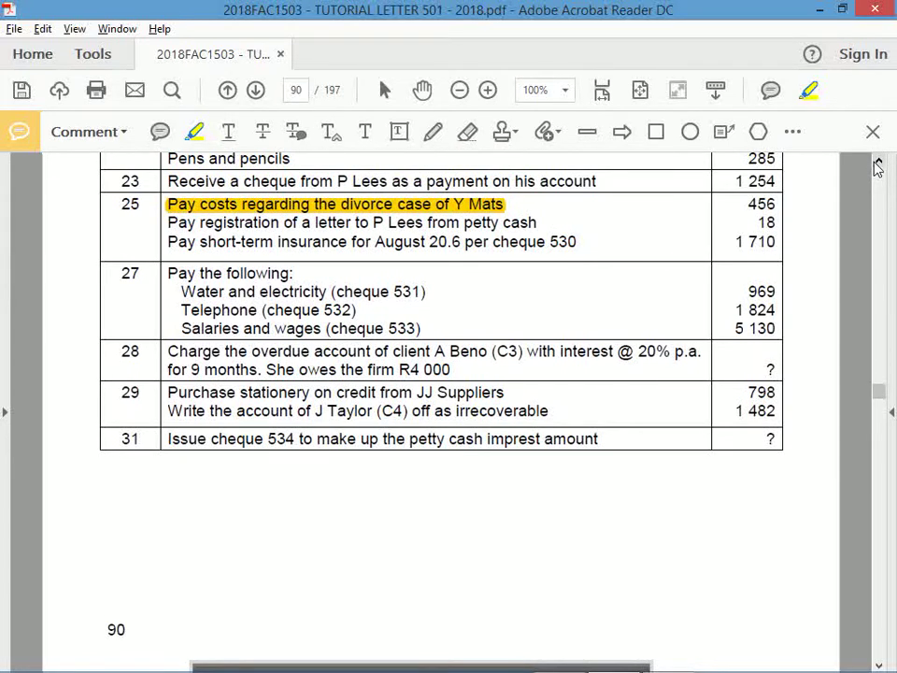
left_click(879, 165)
left_click(878, 165)
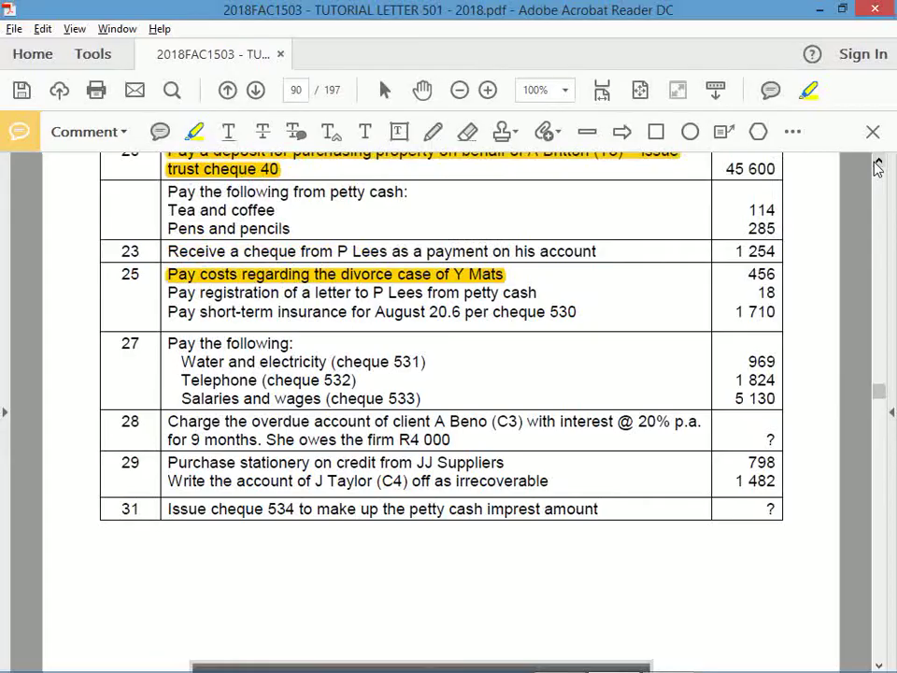
key("alt+Tab")
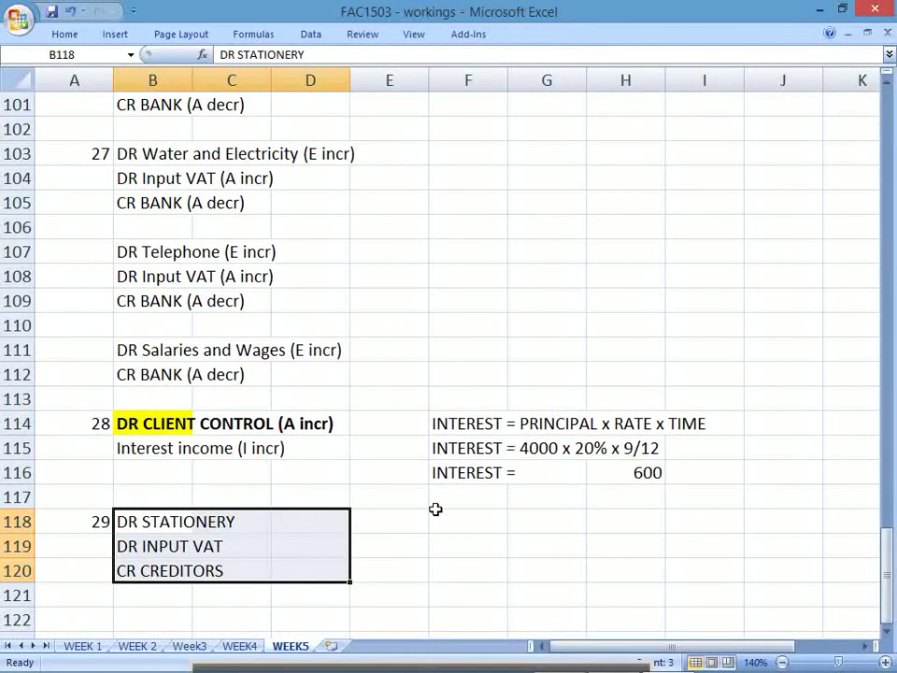
Step: Enter 30 in A123 as the date of the next transaction below the day 29 entry
key("Down")
key("Down")
key("Down")
key("Down")
key("Down")
key("Down")
key("Down")
key("Down")
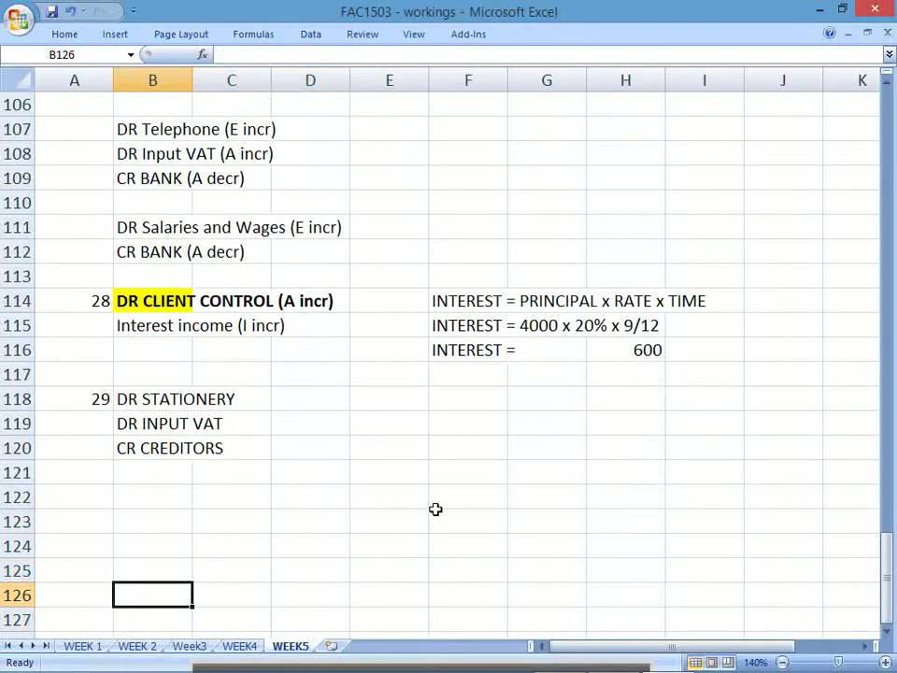
key("Up")
key("Up")
key("Up")
key("Left")
key("Up")
key("Down")
type("30")
key("Return")
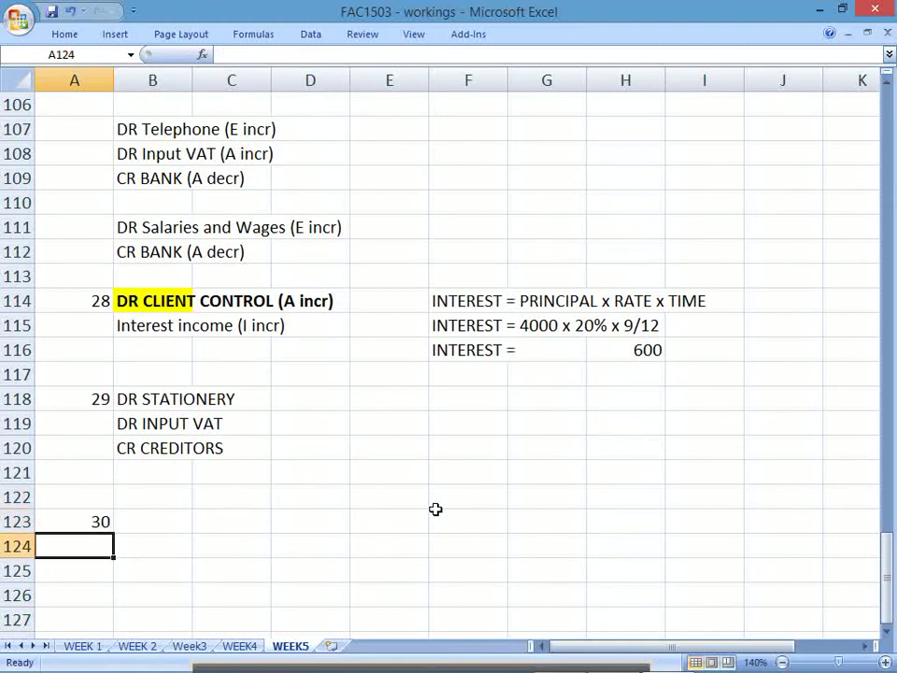
Step: Write the note "Topping up the petty cash at end of every month...." in F123 and return to B123
key("Up")
key("Right")
key("Right")
key("Right")
key("Right")
key("Right")
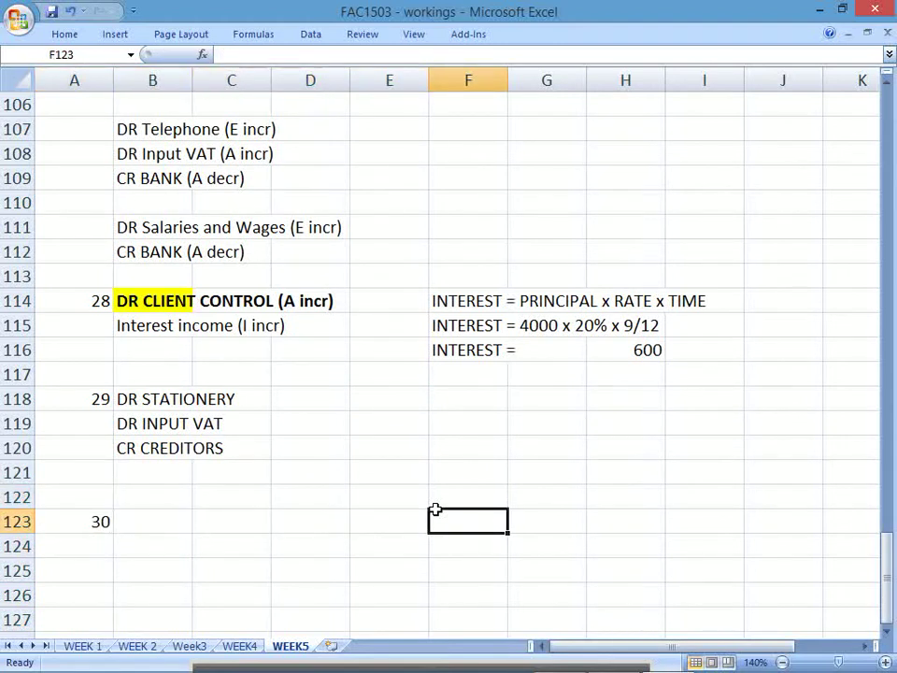
type("Top")
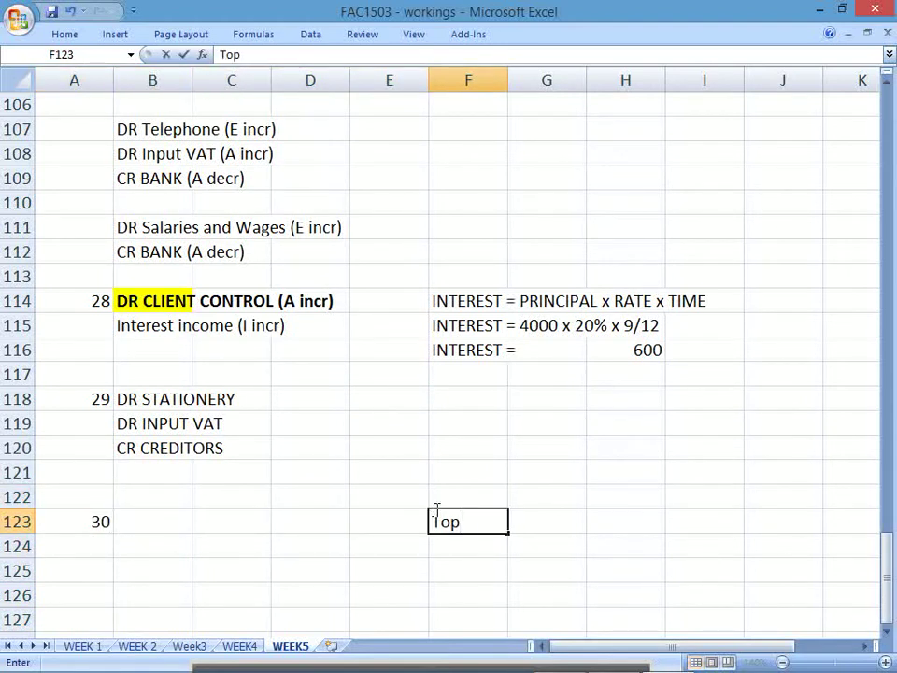
type("ping up the p")
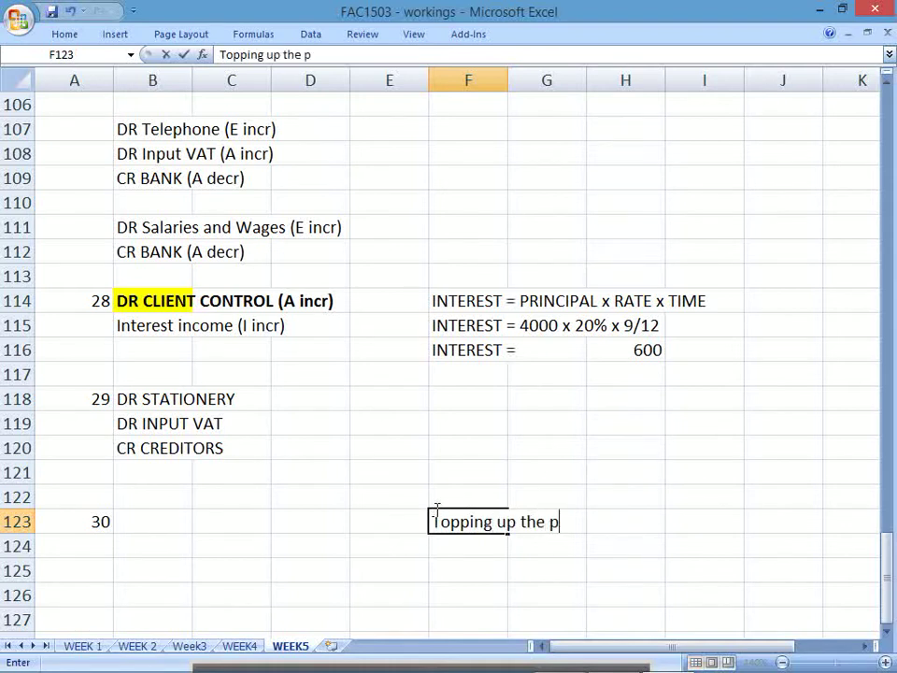
type("ettu")
key("BackSpace")
type("y cash at ")
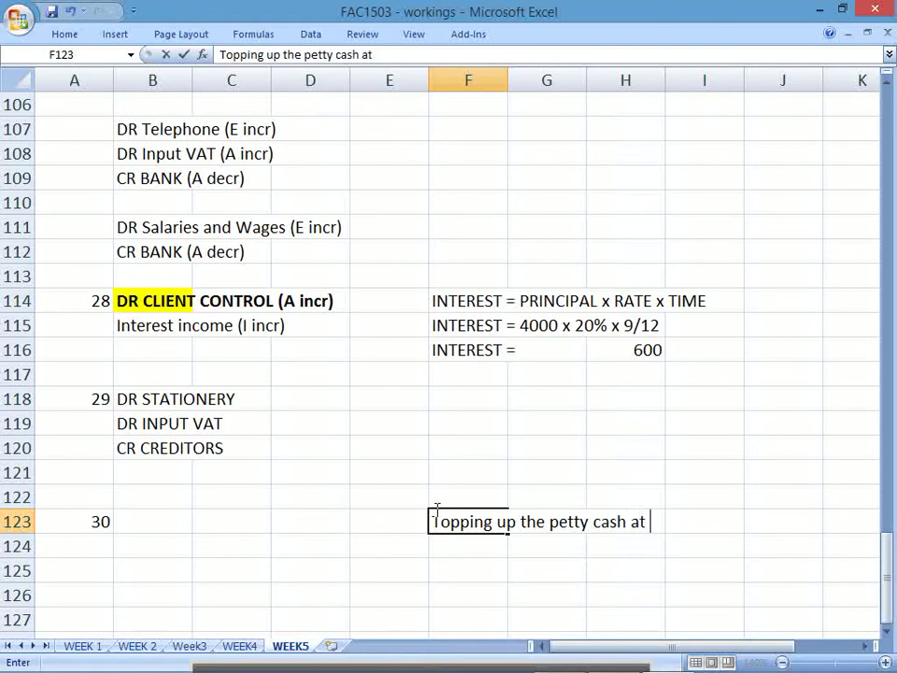
type("end of e")
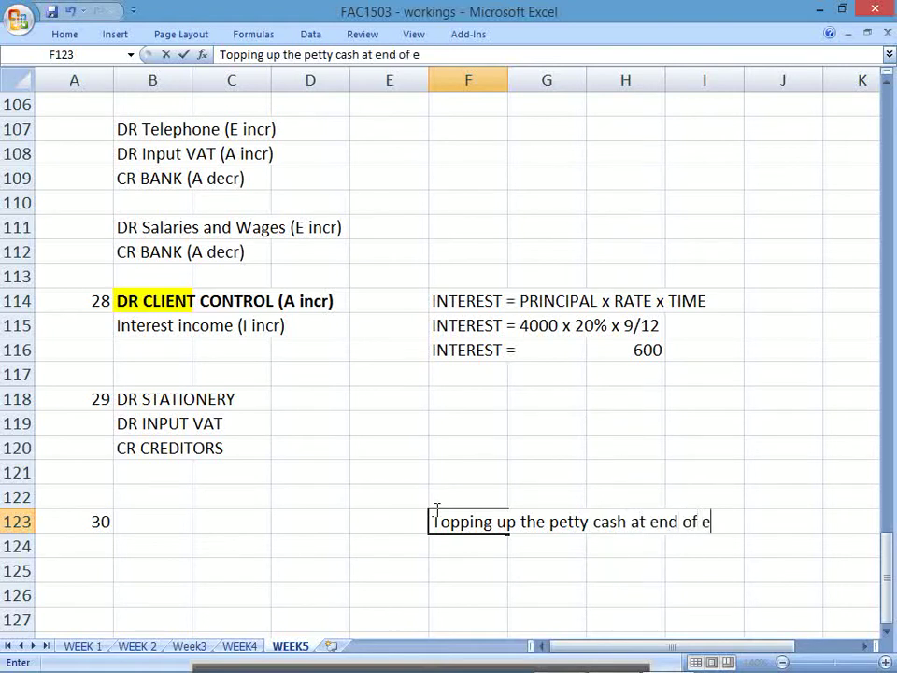
type("very months")
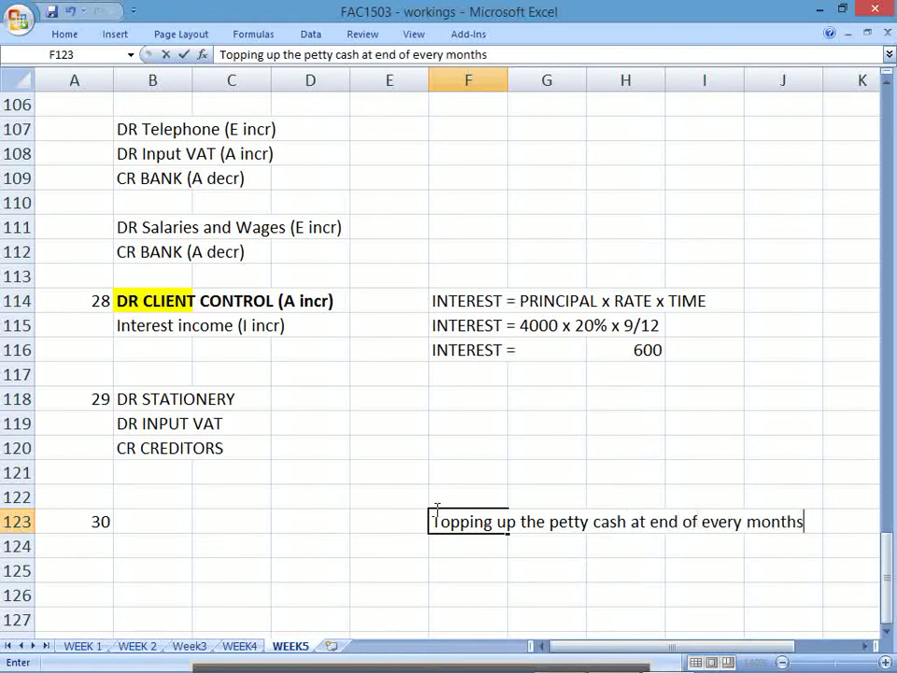
key("BackSpace")
type("....")
key("Return")
key("Up")
key("Left")
key("Left")
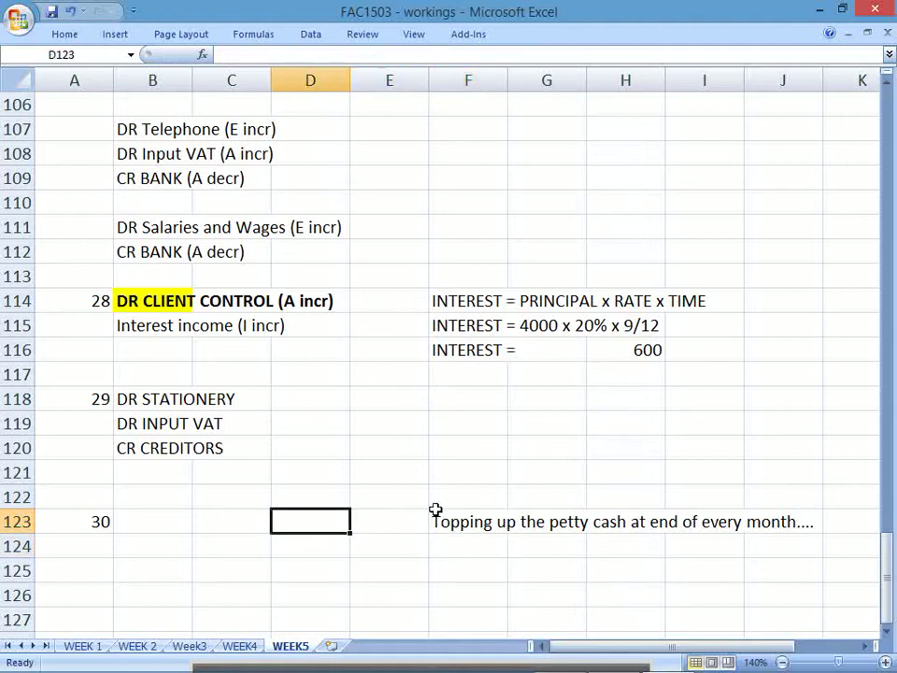
key("Left")
key("Left")
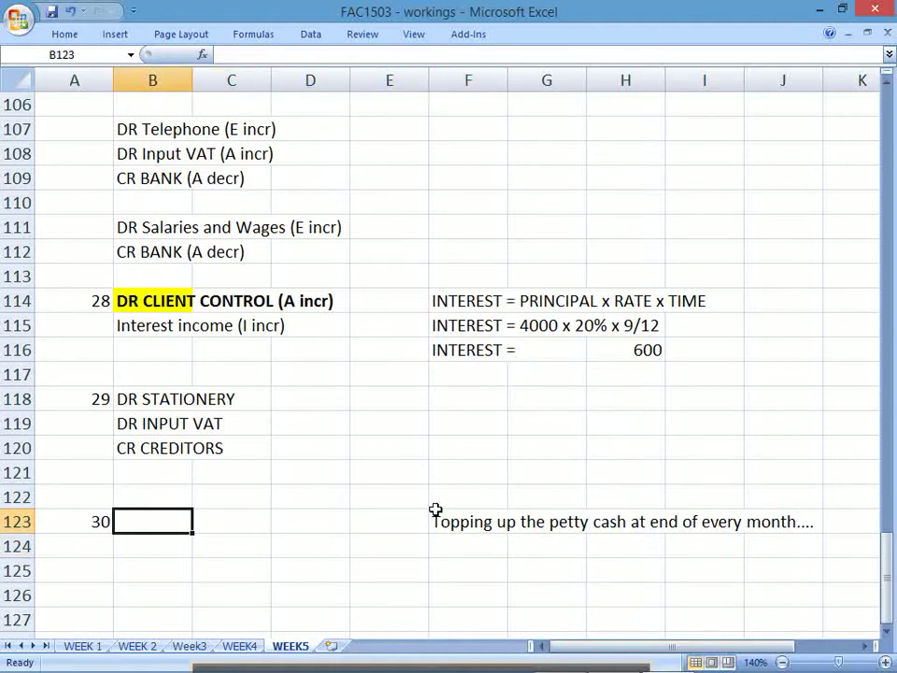
Step: In the tutorial letter's 31 July 20.6 trial balance, highlight the Petty cash account name and its 1 000 debit balance
key("alt+Tab")
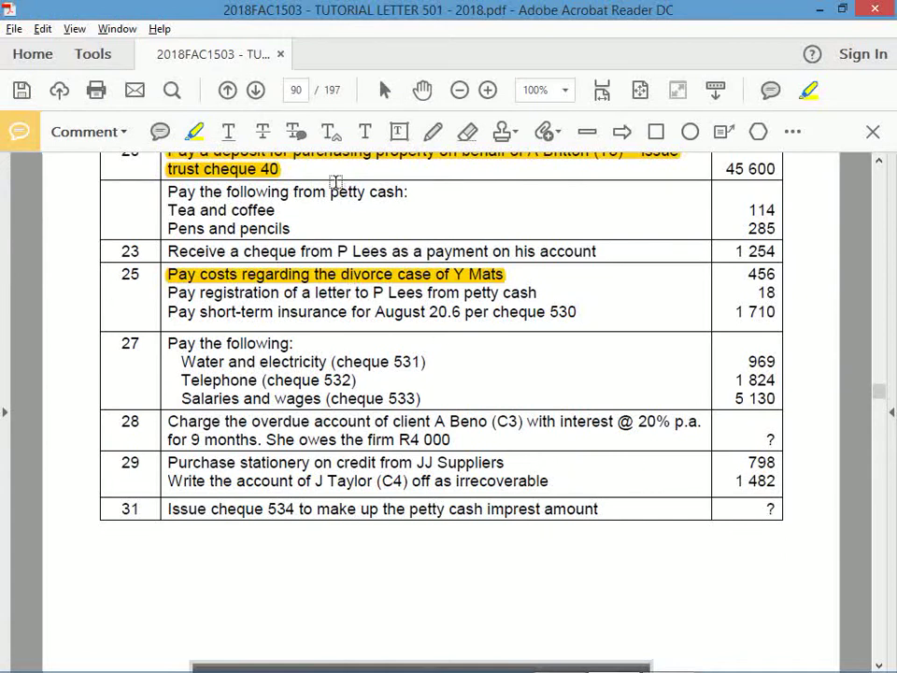
key("alt+Tab")
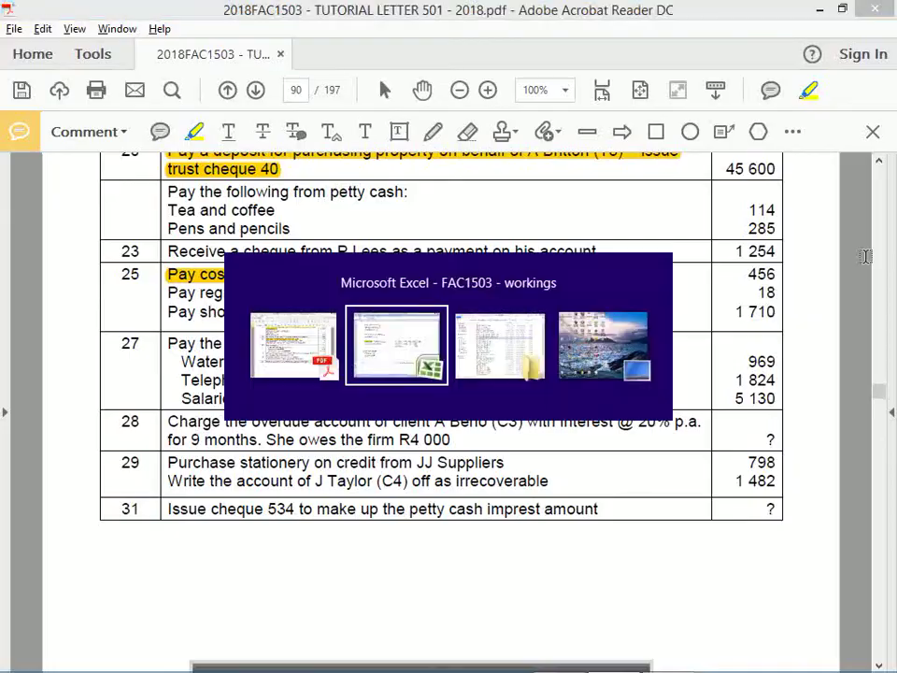
left_click_drag(889, 540, 831, 566)
key("alt+Tab")
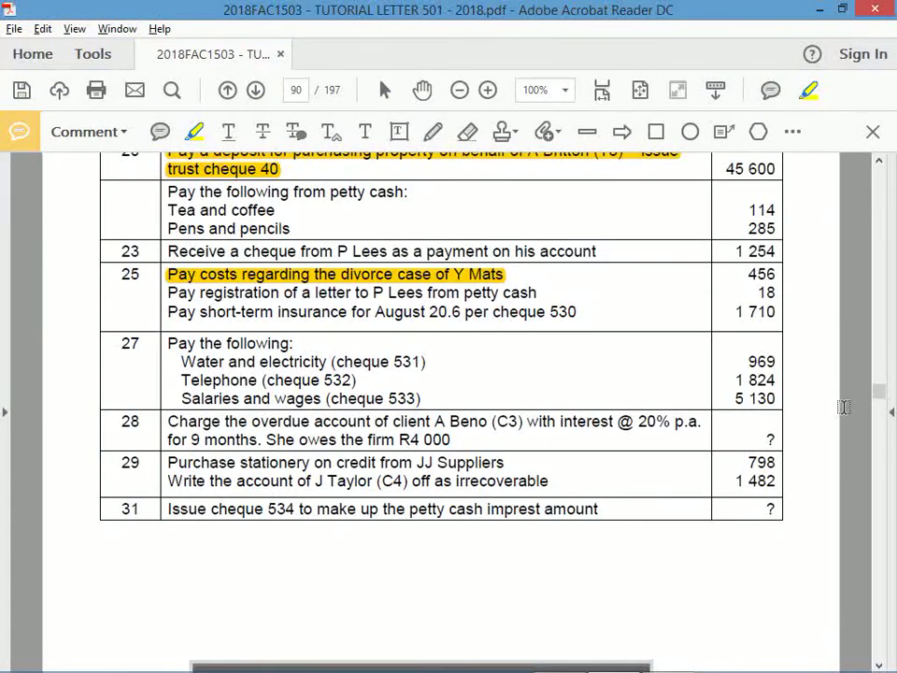
left_click(879, 165)
scroll(879, 165, "up", 7)
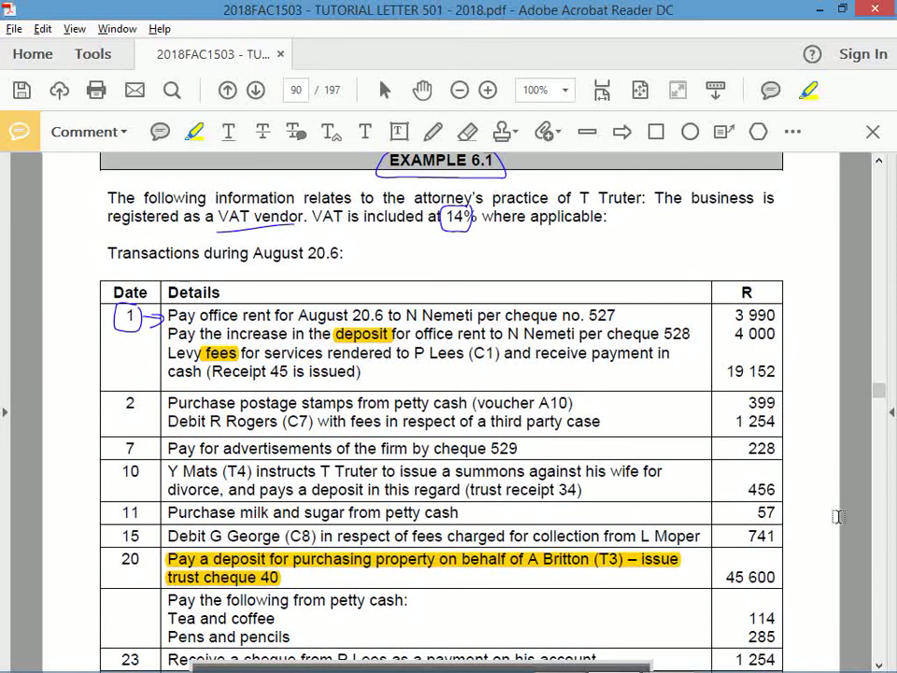
left_click_drag(879, 665, 879, 666)
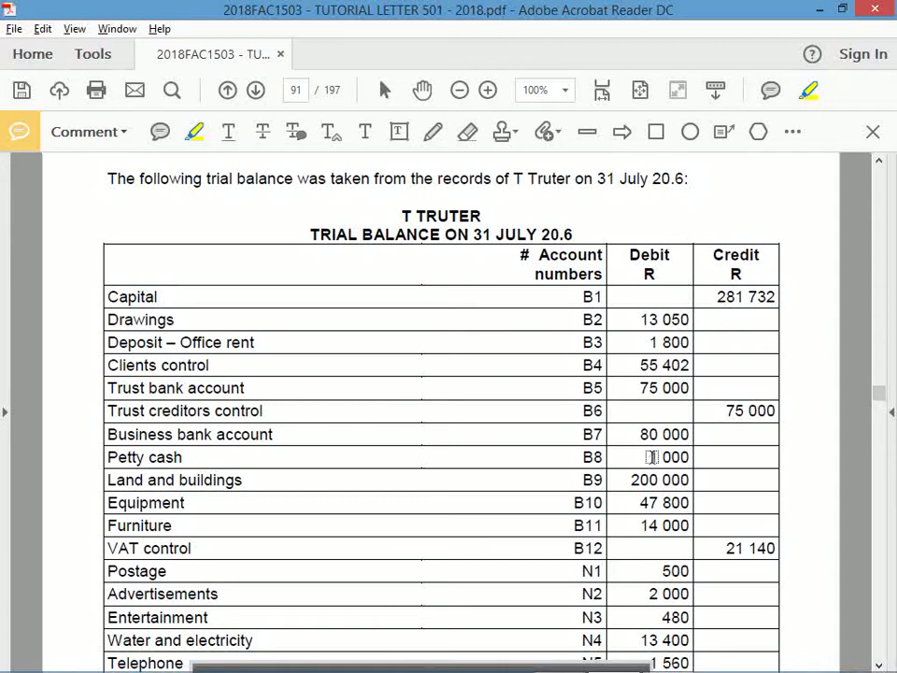
left_click_drag(649, 456, 691, 457)
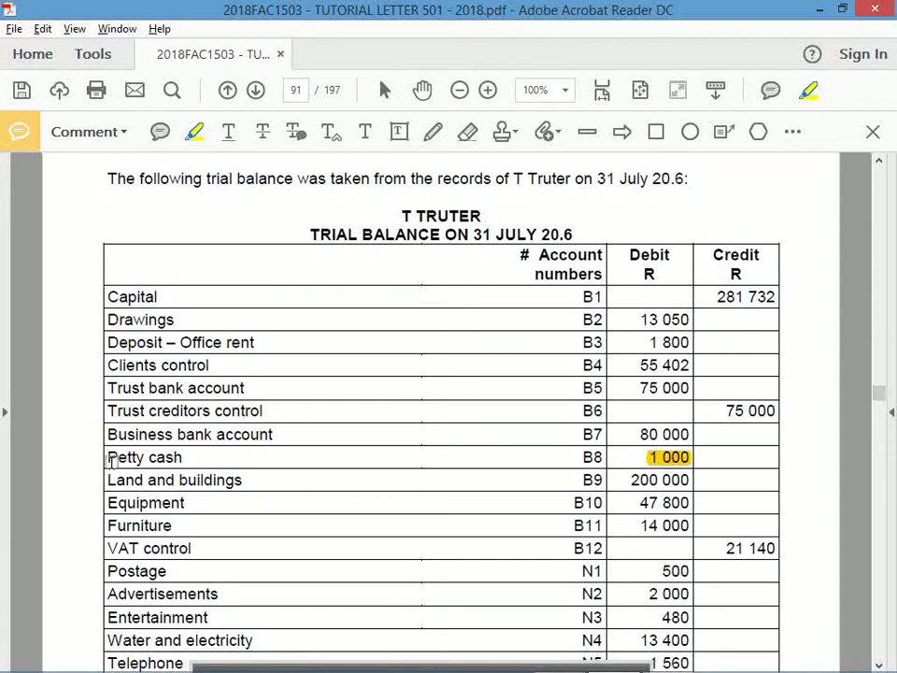
left_click_drag(107, 456, 183, 457)
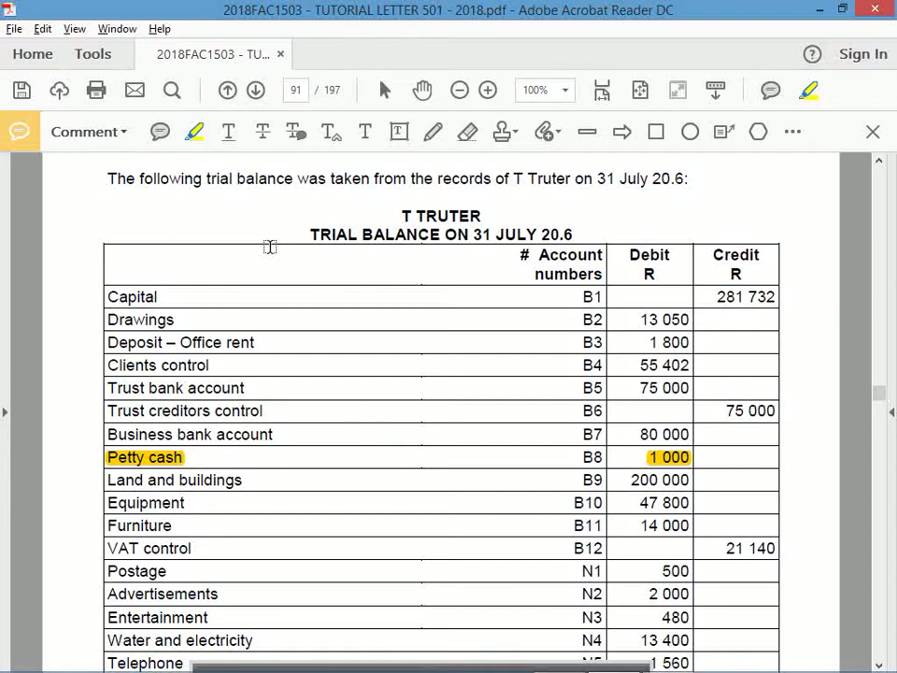
Step: Bring up the August transactions in the tutorial letter and begin a petty cash balance formula in F125 of the worksheet with =1000 -
key("alt+Tab")
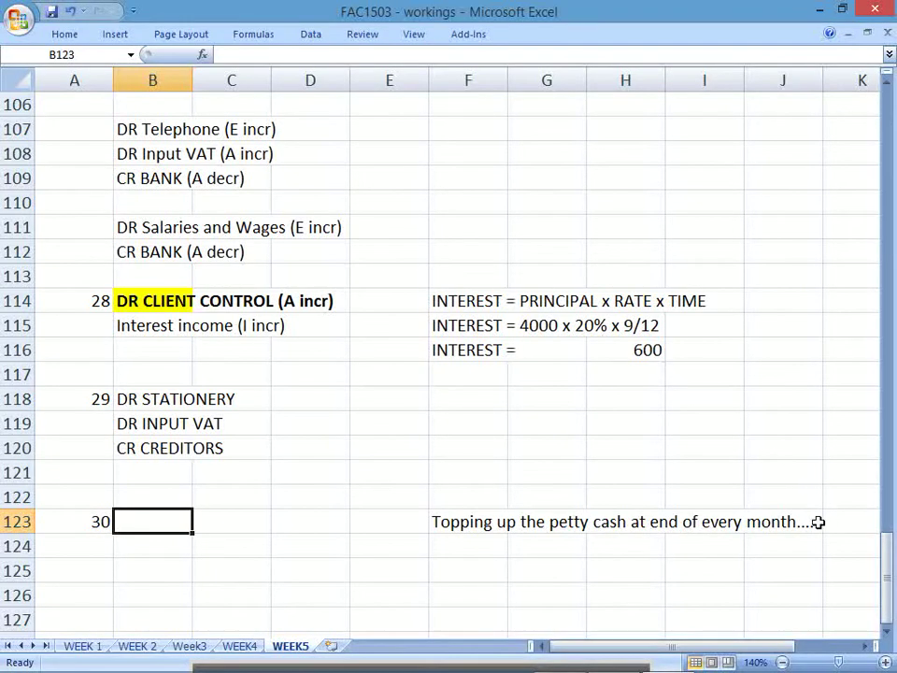
key("alt+Tab")
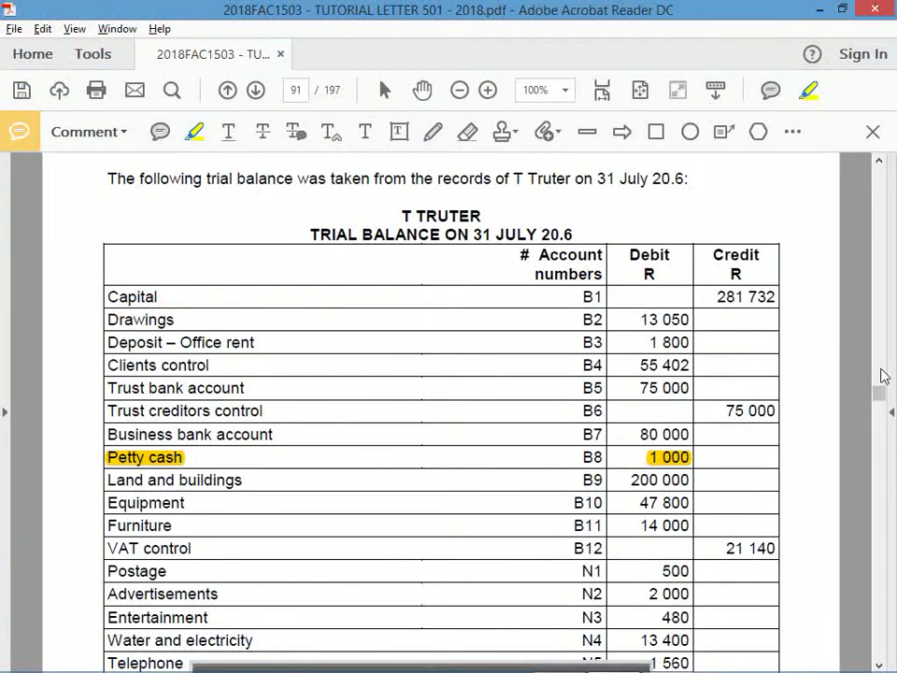
left_click(878, 160)
left_click(878, 161)
scroll(878, 164, "up", 15)
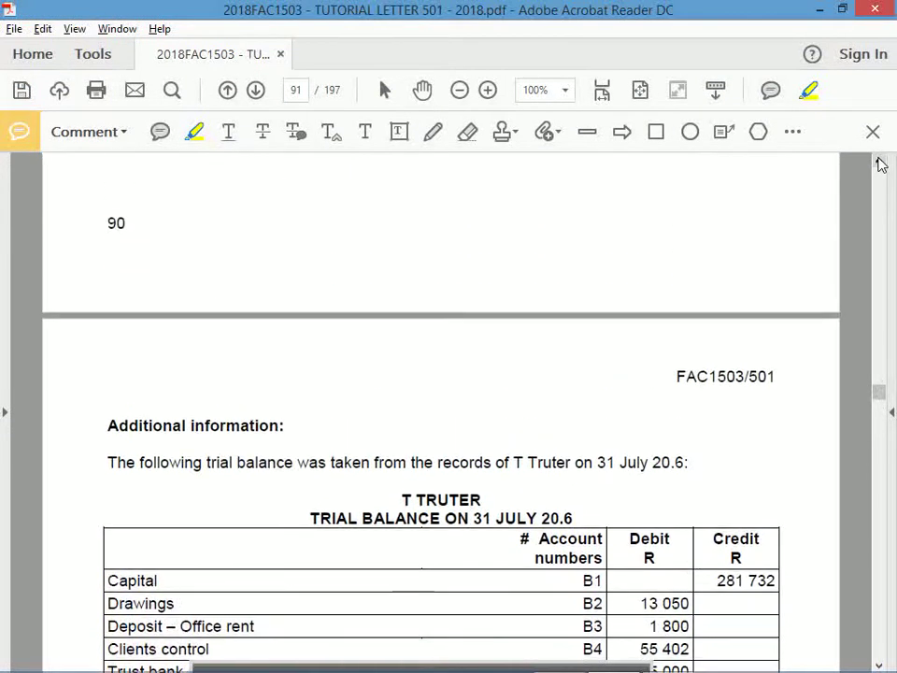
scroll(878, 164, "up", 4)
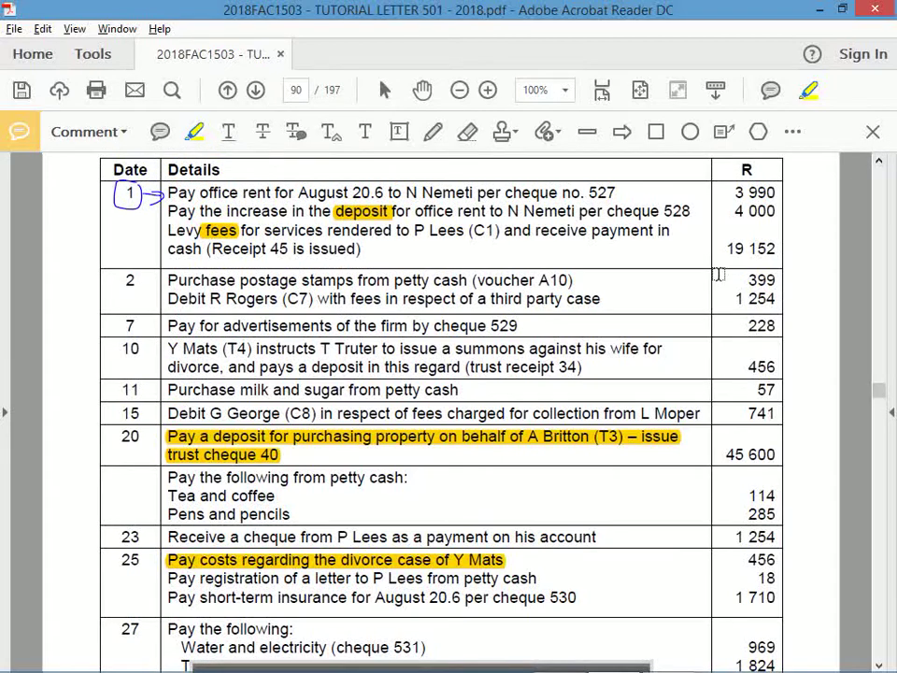
key("alt+Tab")
key("Right")
key("Right")
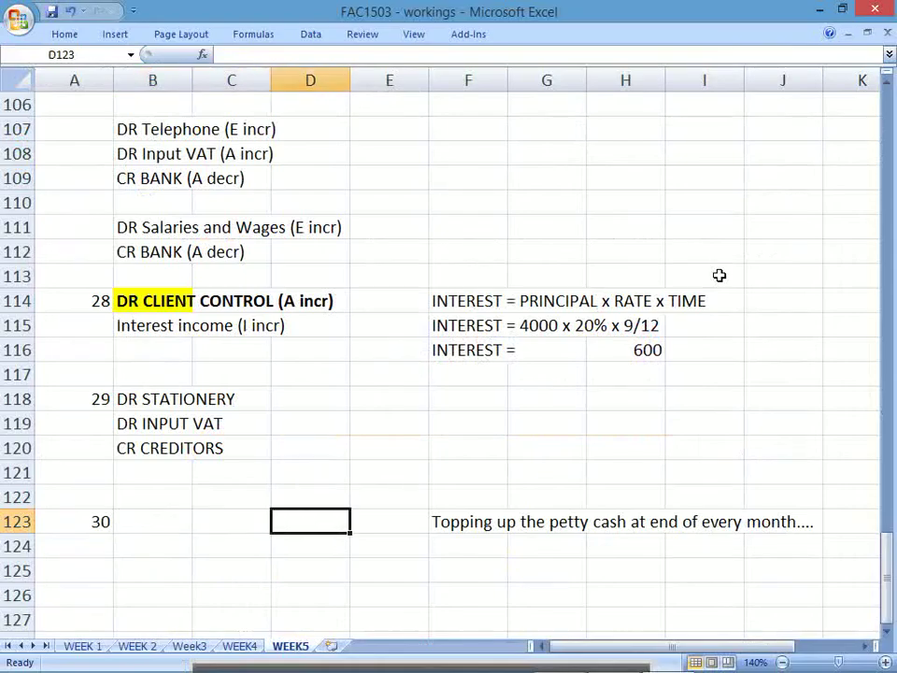
key("Right")
key("Right")
key("Down")
key("Down")
type("=")
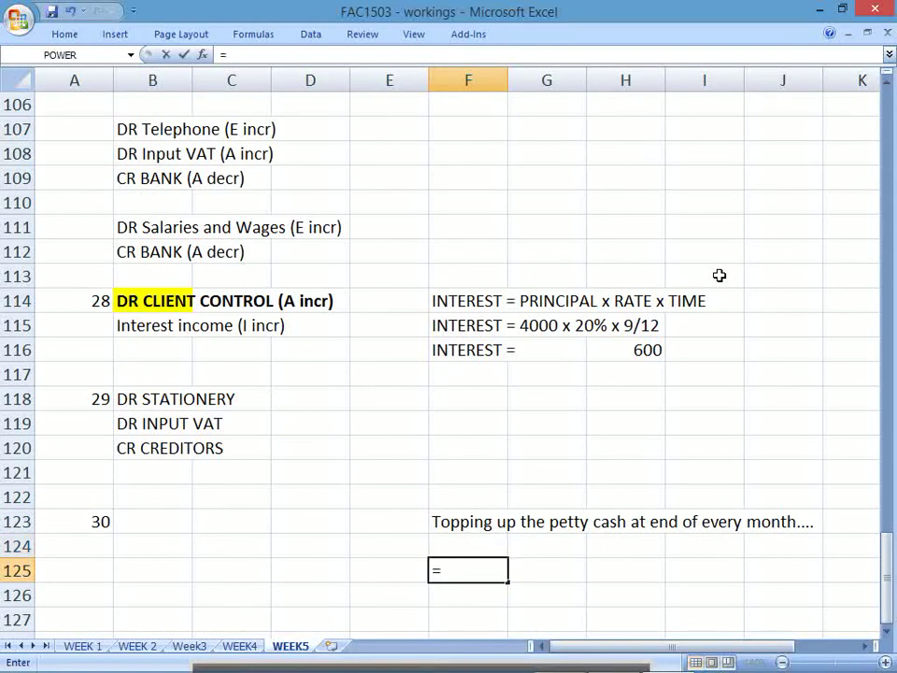
type("1000 -")
Step: Complete the F125 formula by subtracting the petty cash payments 399, 57, 114, 285 and 18 from 1000
key("alt+Tab")
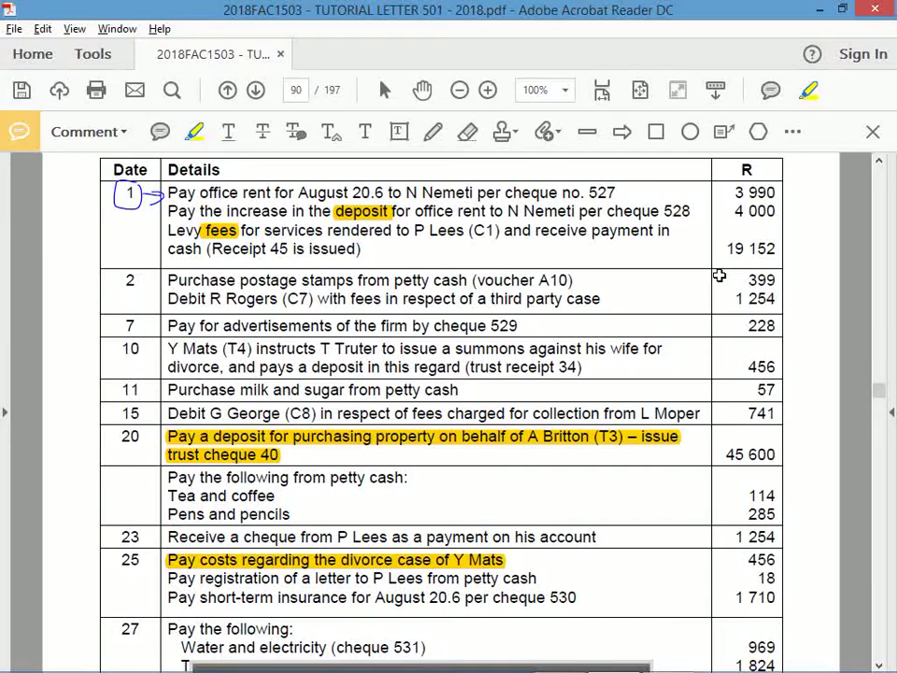
key("alt+Tab")
type("399")
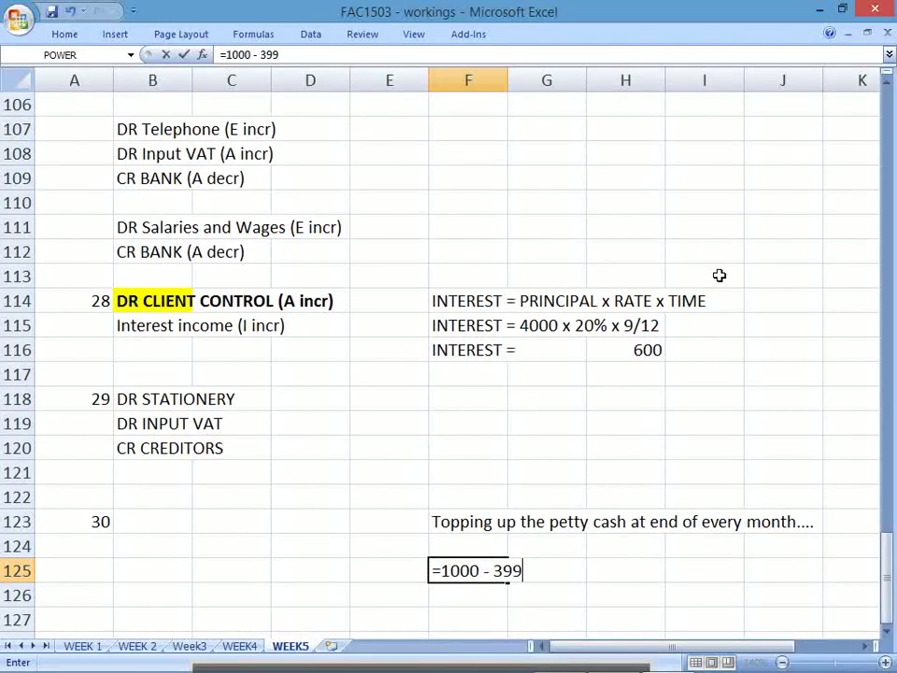
type(" - 57")
type("- 114")
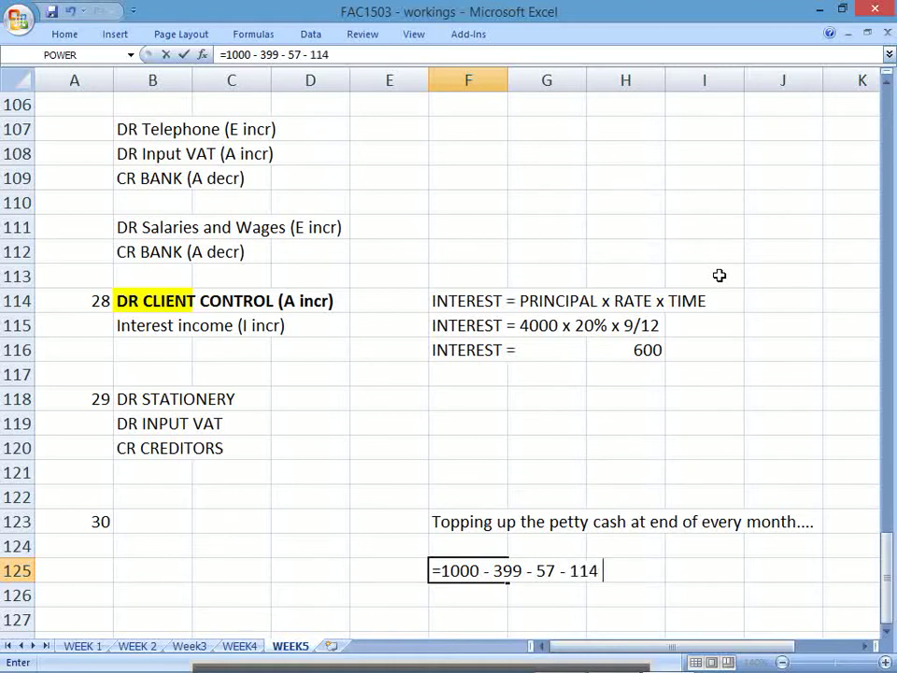
type(" - 285")
type("- 18")
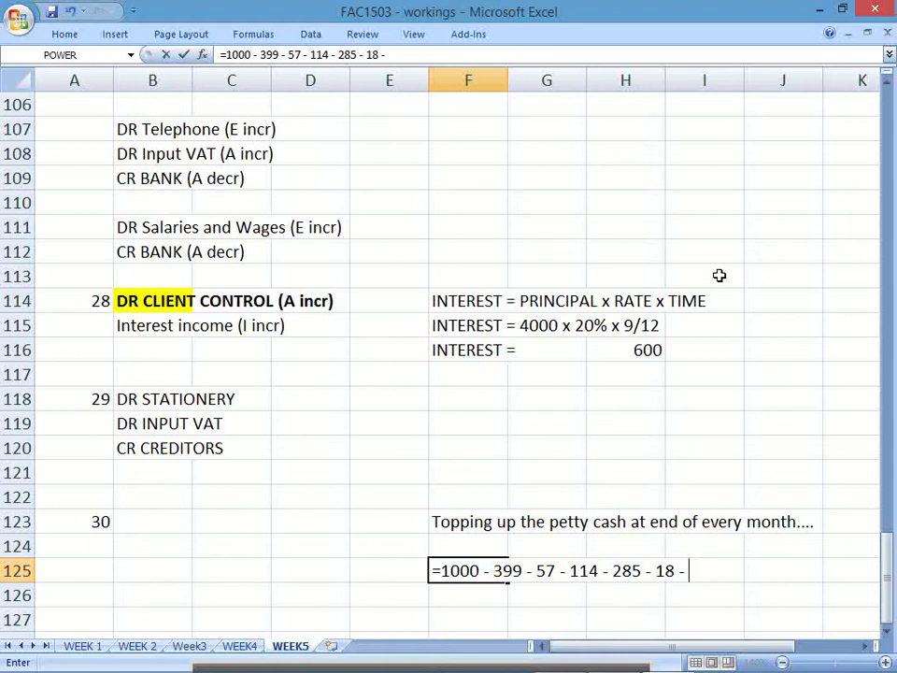
key("Return")
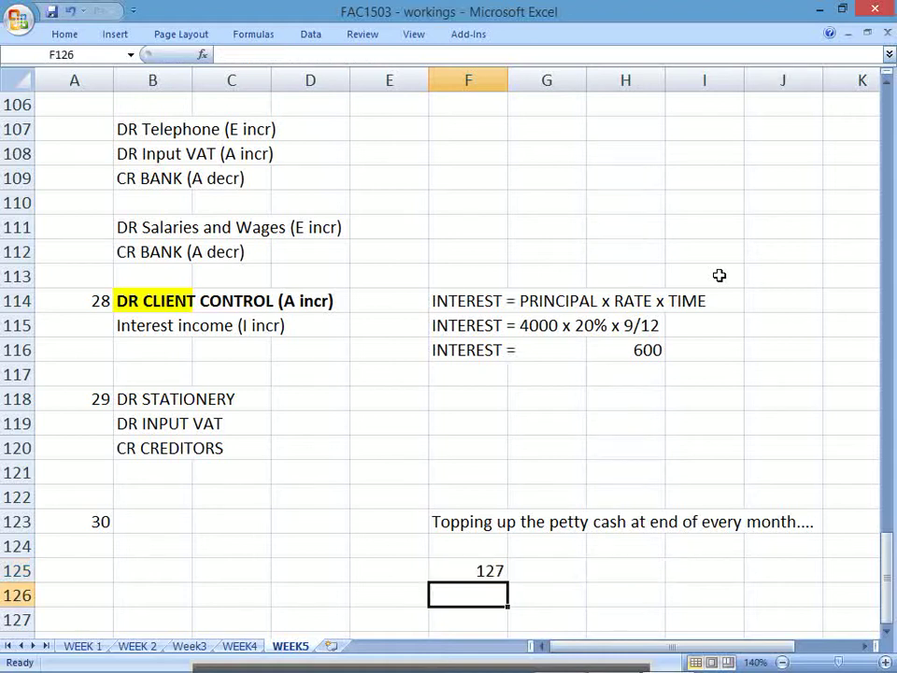
Step: Recheck the petty cash payments in the tutorial letter and write "Petty balance prior to the month end is 127..." in G125
key("alt+Tab")
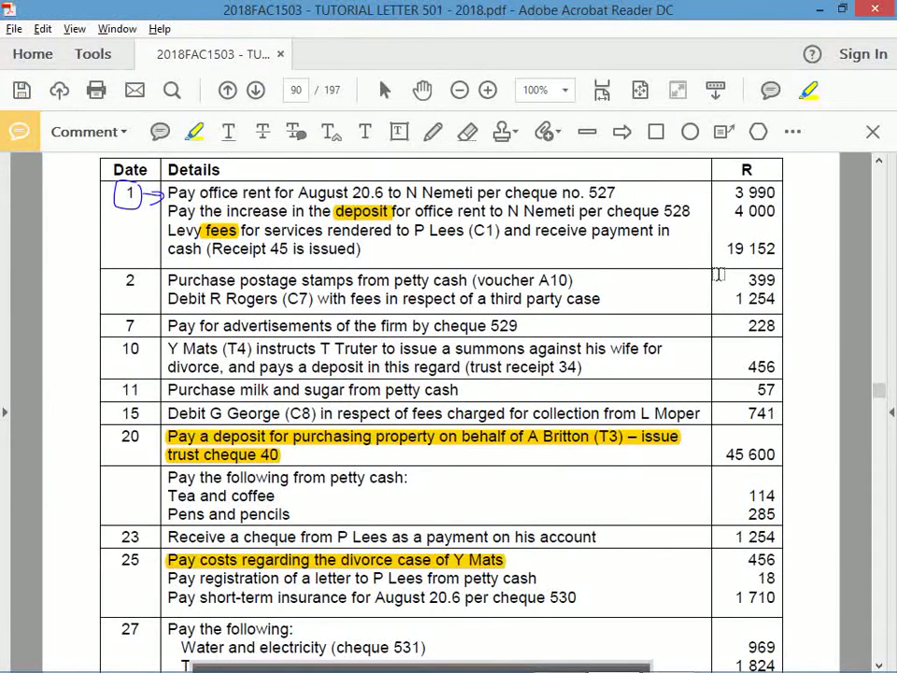
key("alt+Tab")
key("Left")
key("Up")
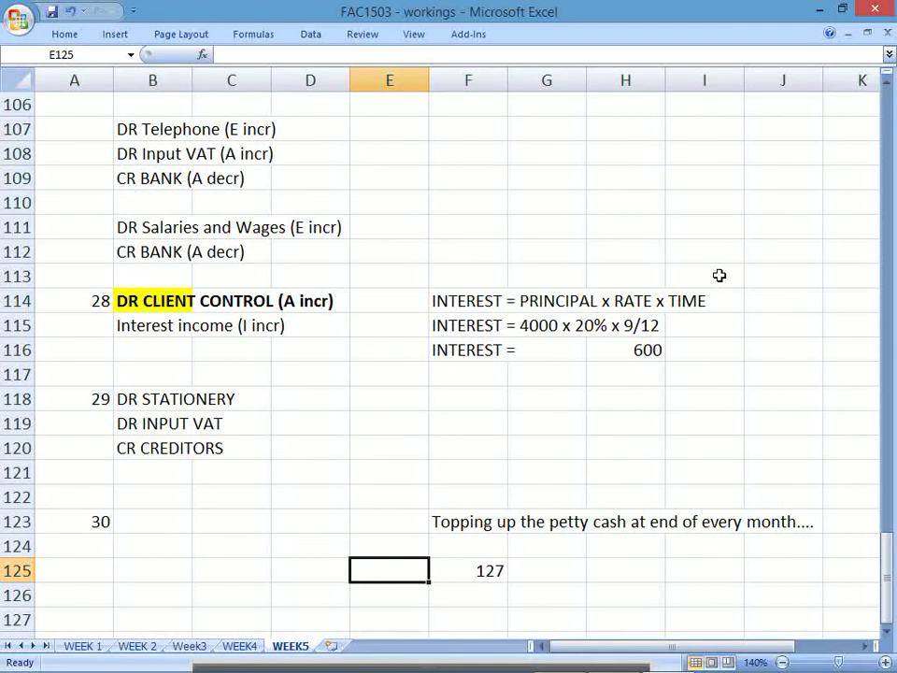
key("Right")
key("Right")
type("Petty")
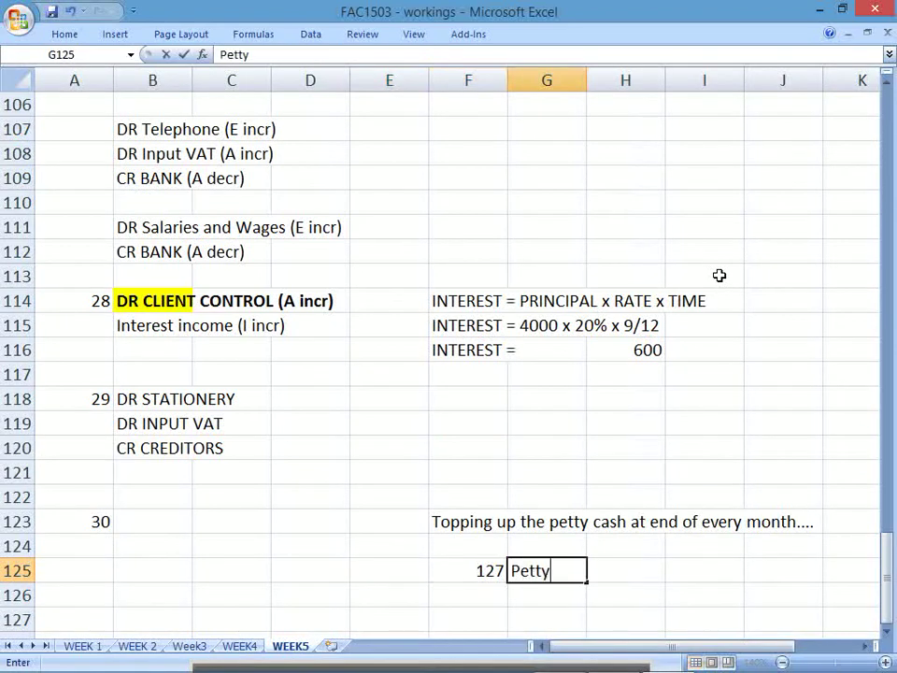
type(" balanc")
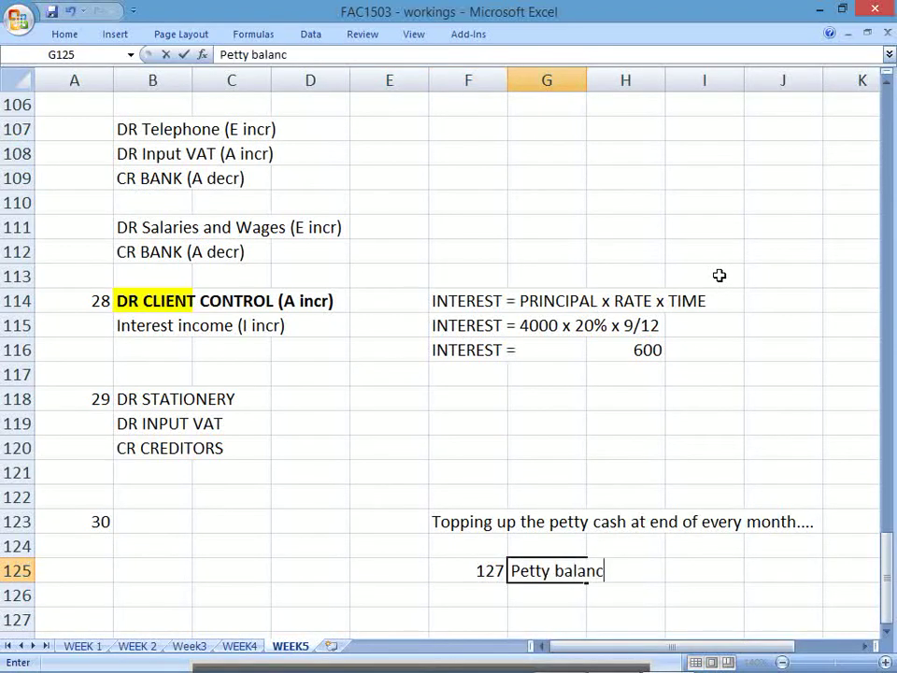
type("e prior to ")
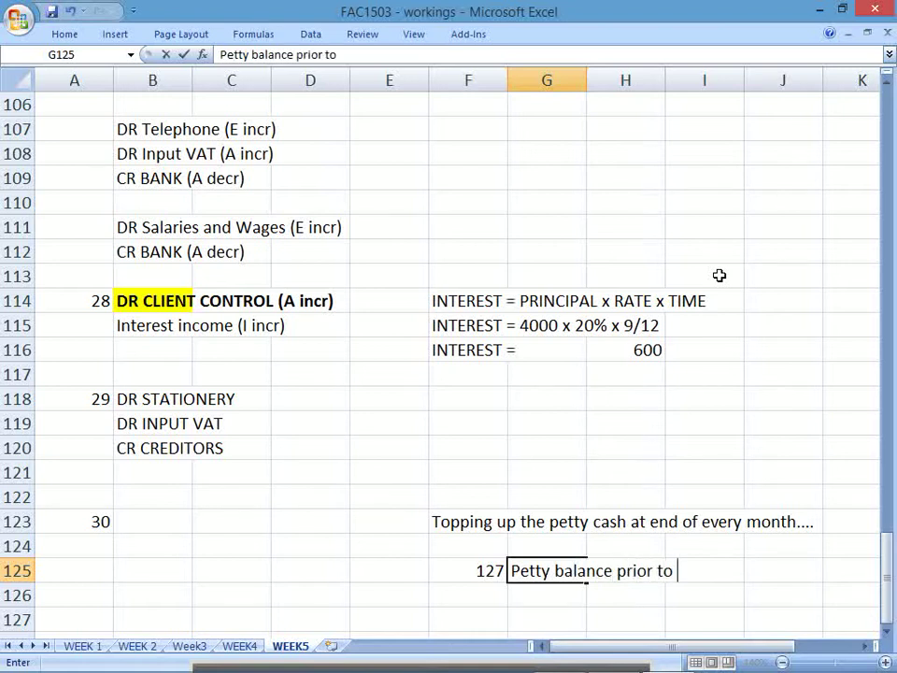
type("the months")
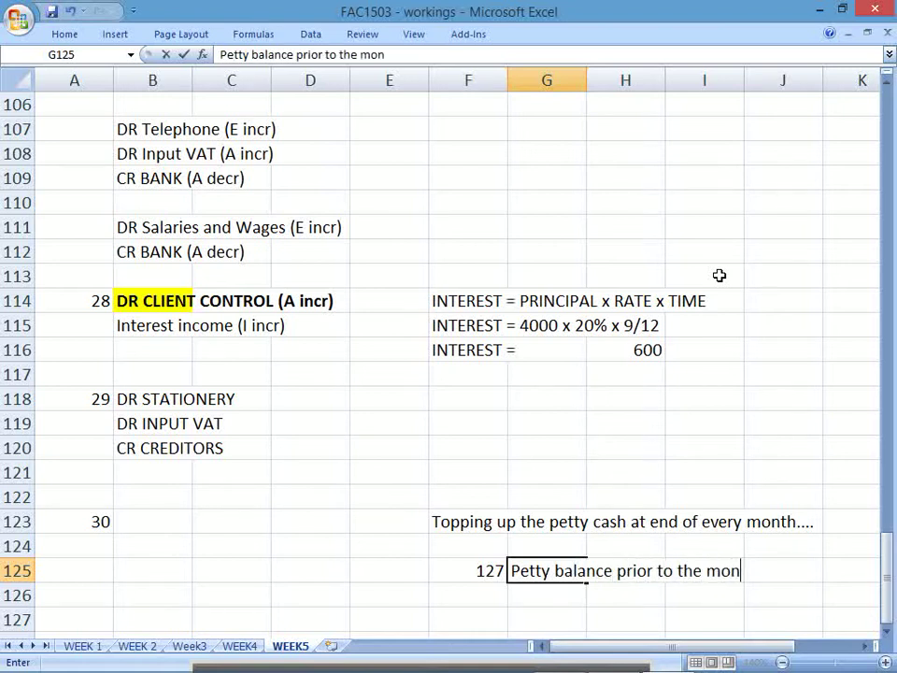
key("BackSpace")
type("ne")
key("BackSpace")
key("BackSpace")
type("end is")
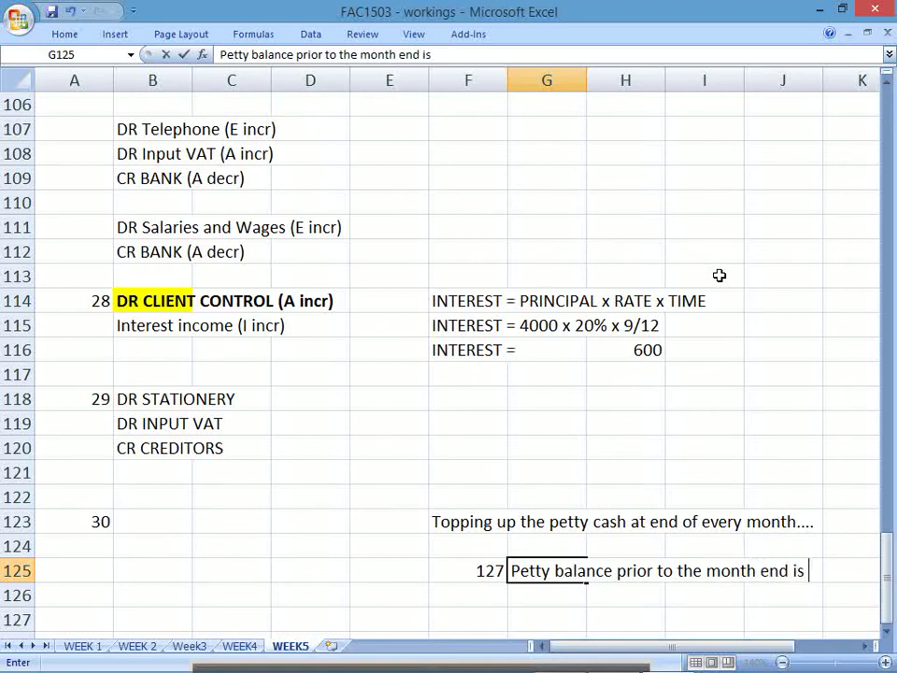
type(" 127...")
key("Return")
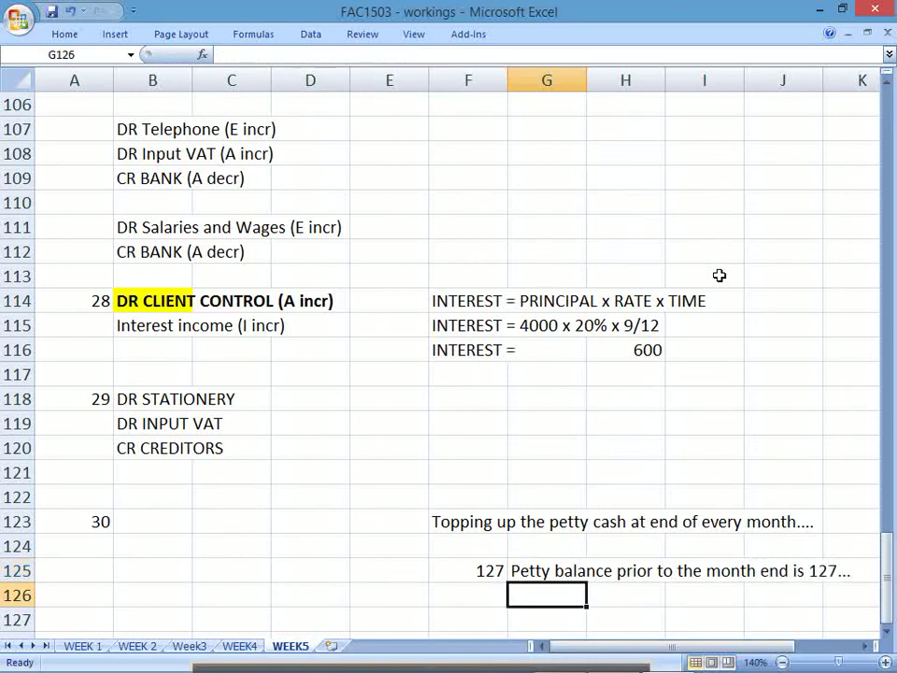
Step: Add the note "you have to top up back to 1000" in G126, below the petty balance note
type("you have t")
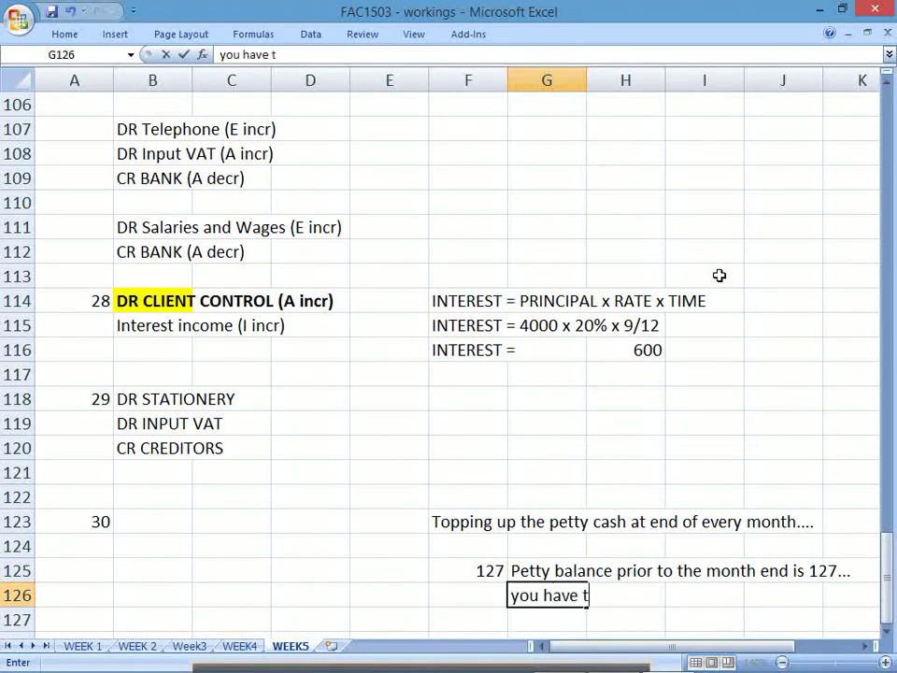
type("o top up ")
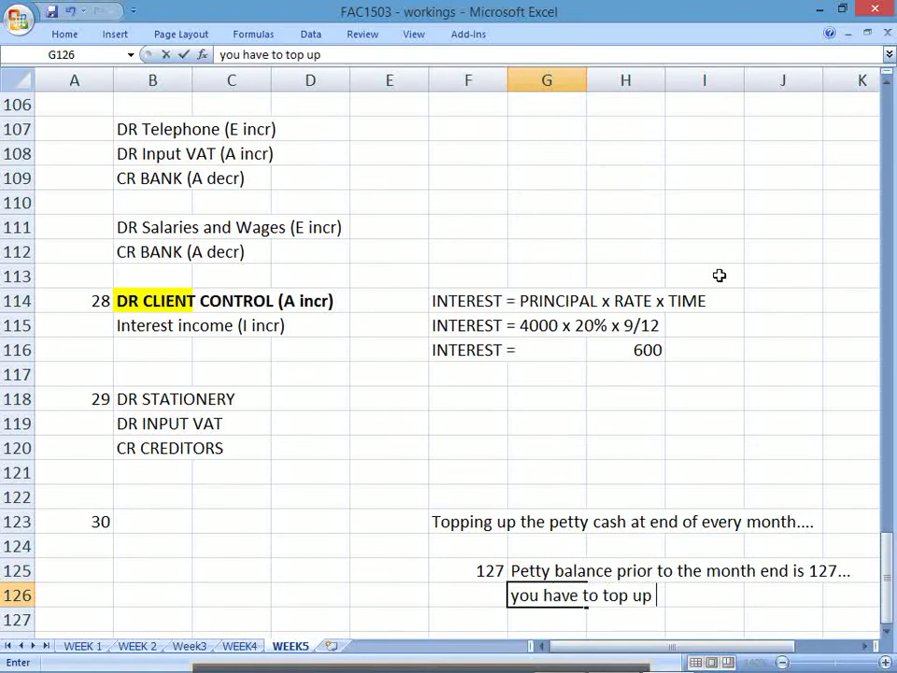
type("back to 1000")
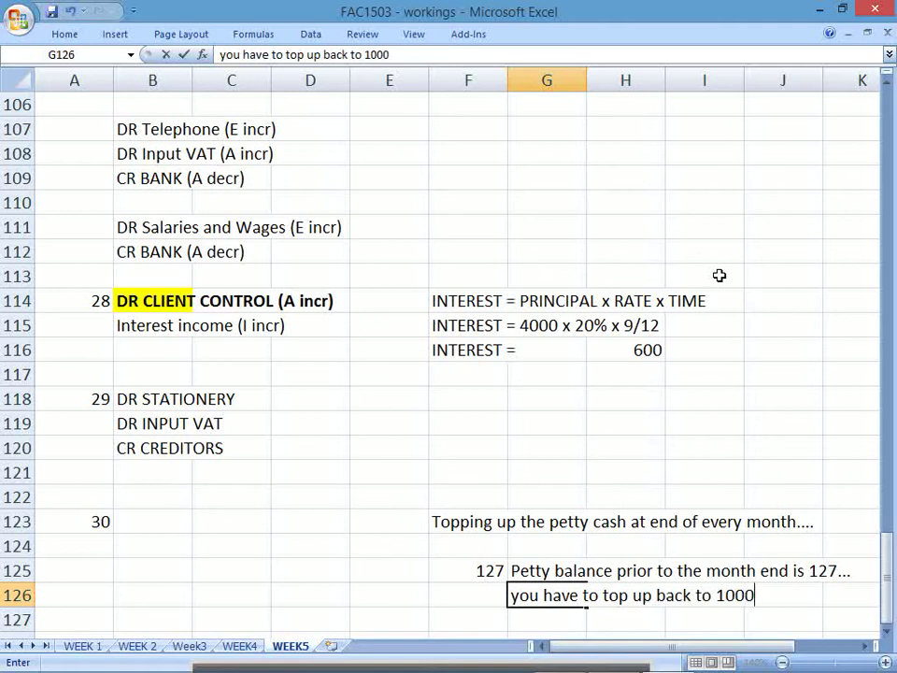
key("Return")
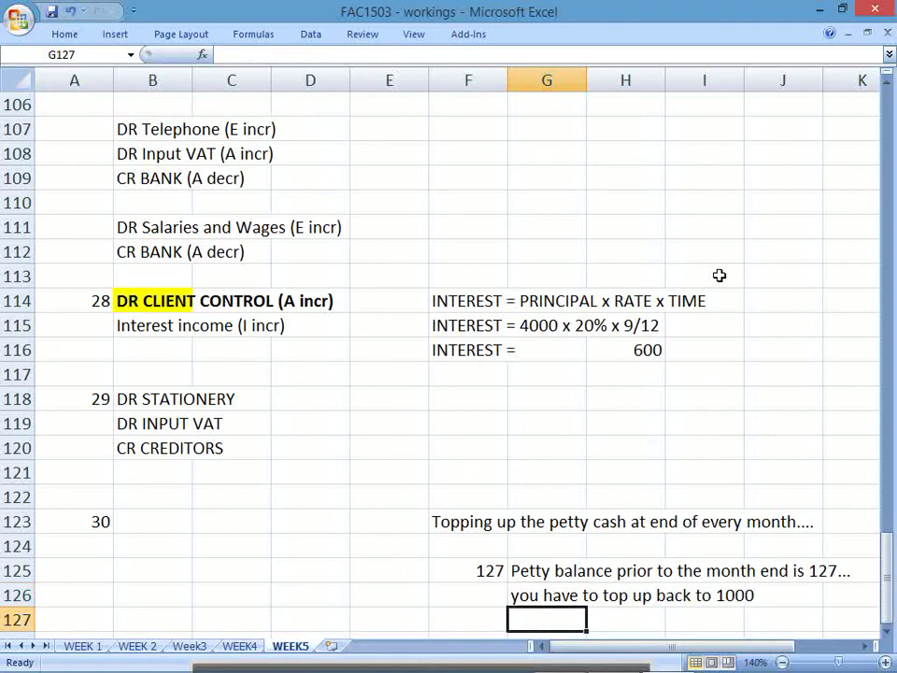
Step: Examine the trial balance and the feedback cash receipts and payments journals in the tutorial letter, and return to the worksheet
key("alt+Tab")
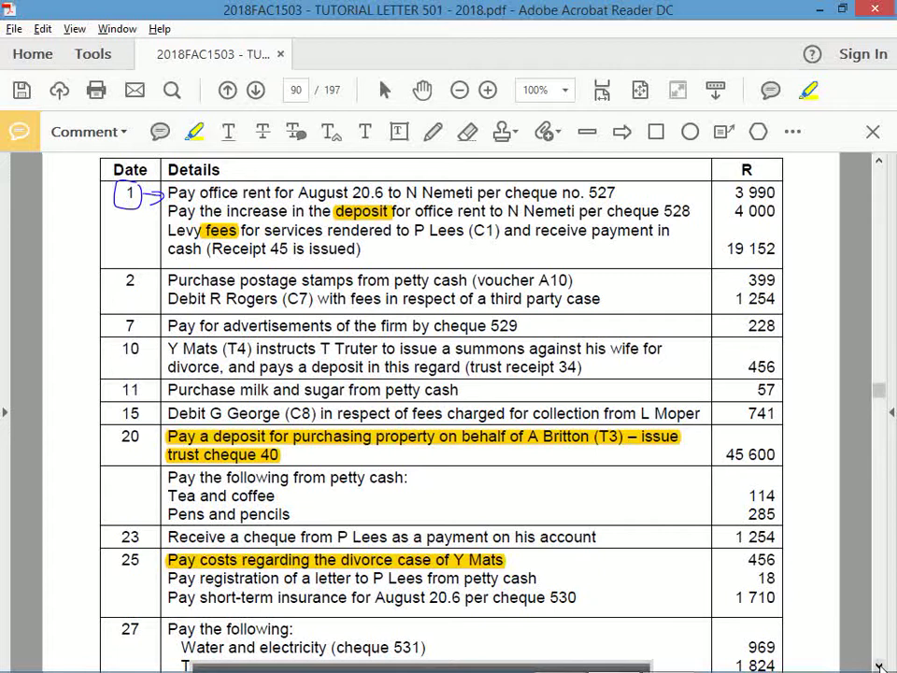
scroll(878, 659, "down", 10)
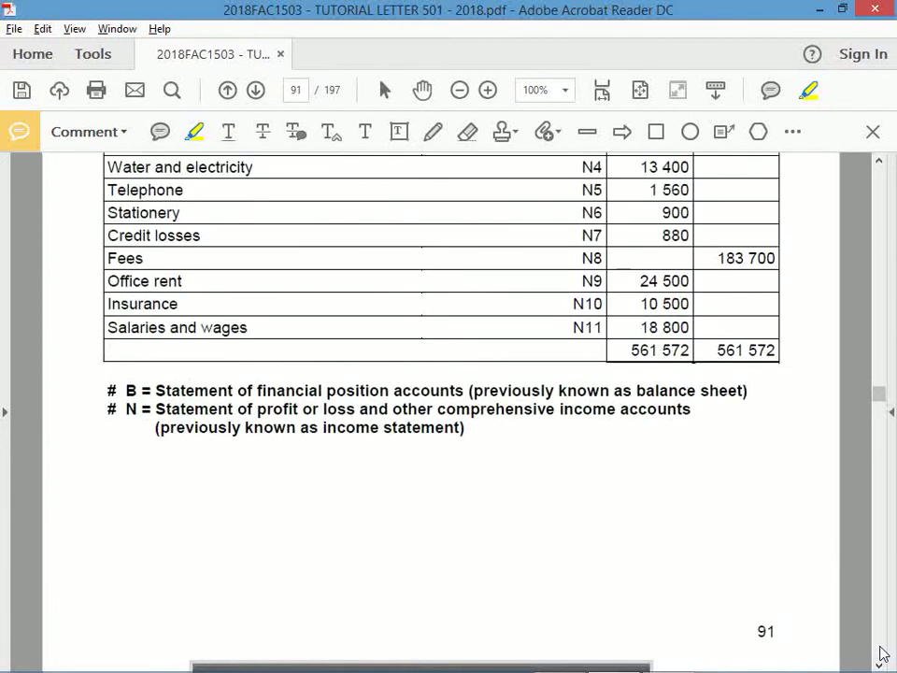
scroll(883, 654, "down", 10)
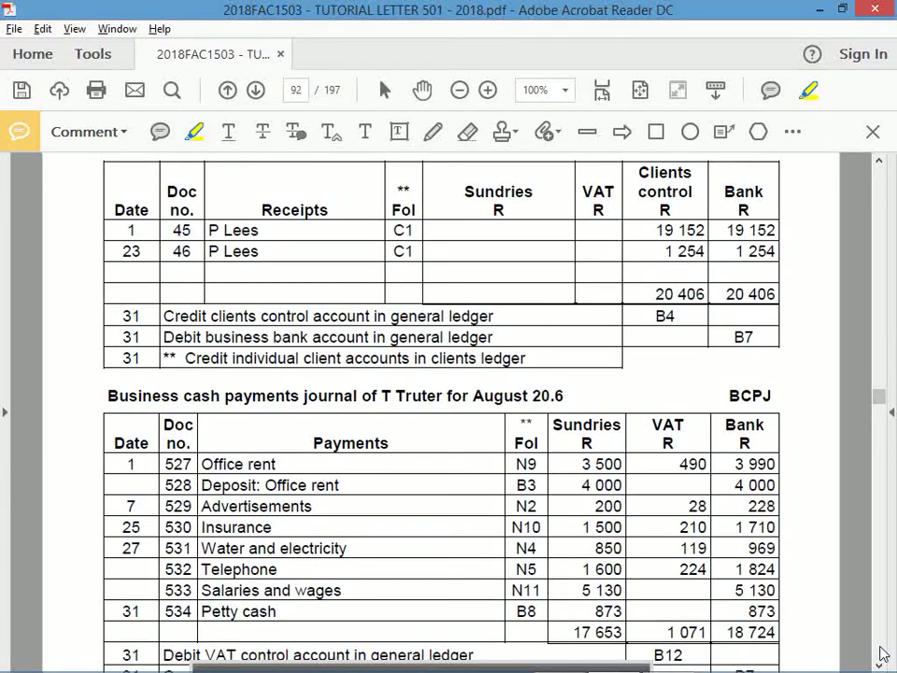
left_click(879, 162)
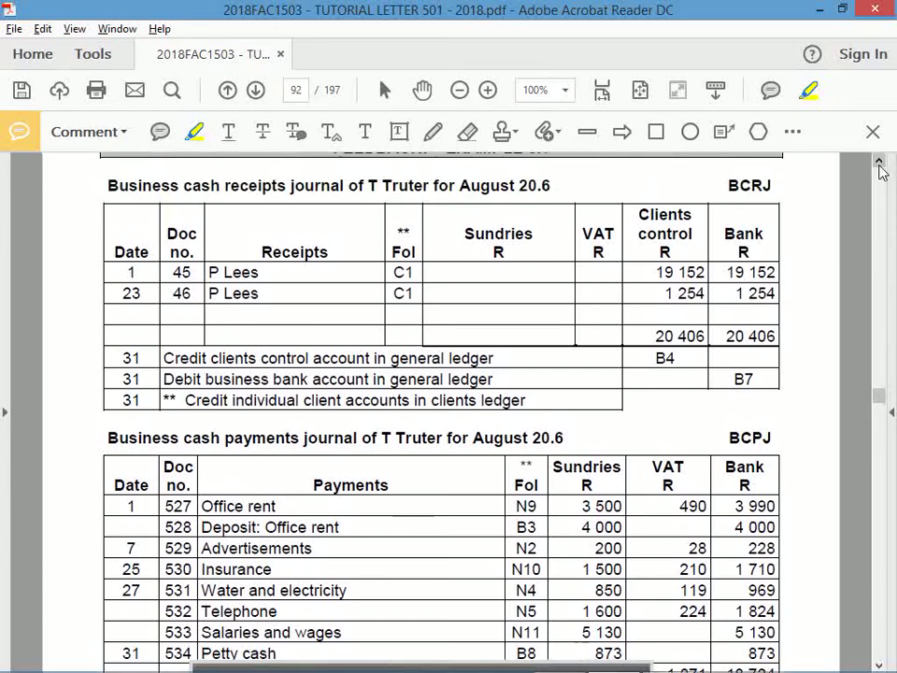
key("alt+Tab")
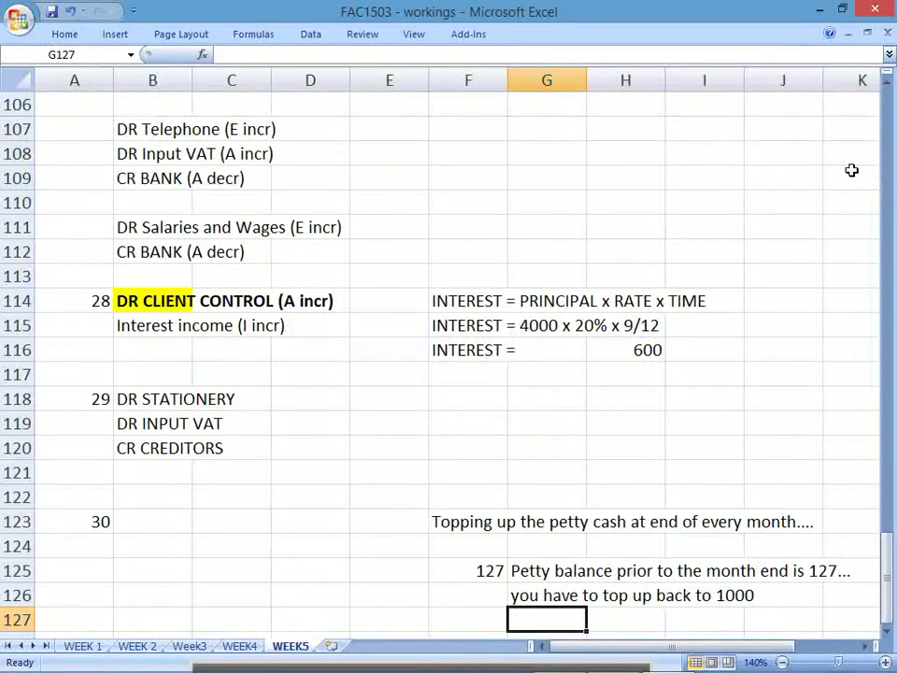
Step: Compare the day 23 bank and client control entry in rows 88 and 89 with the business cash receipts journal in the tutorial letter
left_click_drag(886, 507, 893, 432)
key("alt+Tab")
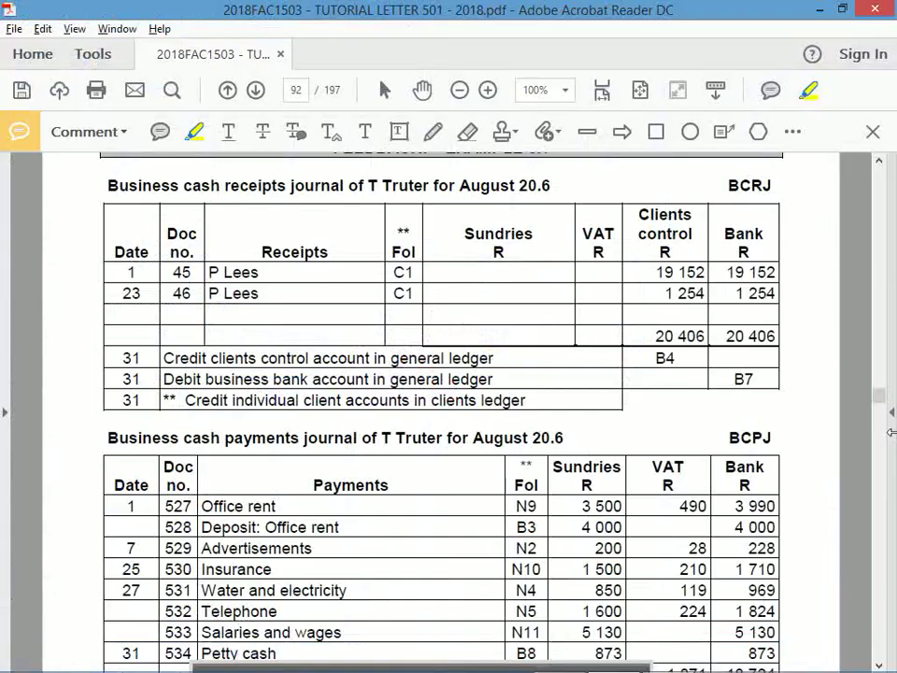
key("alt+Tab")
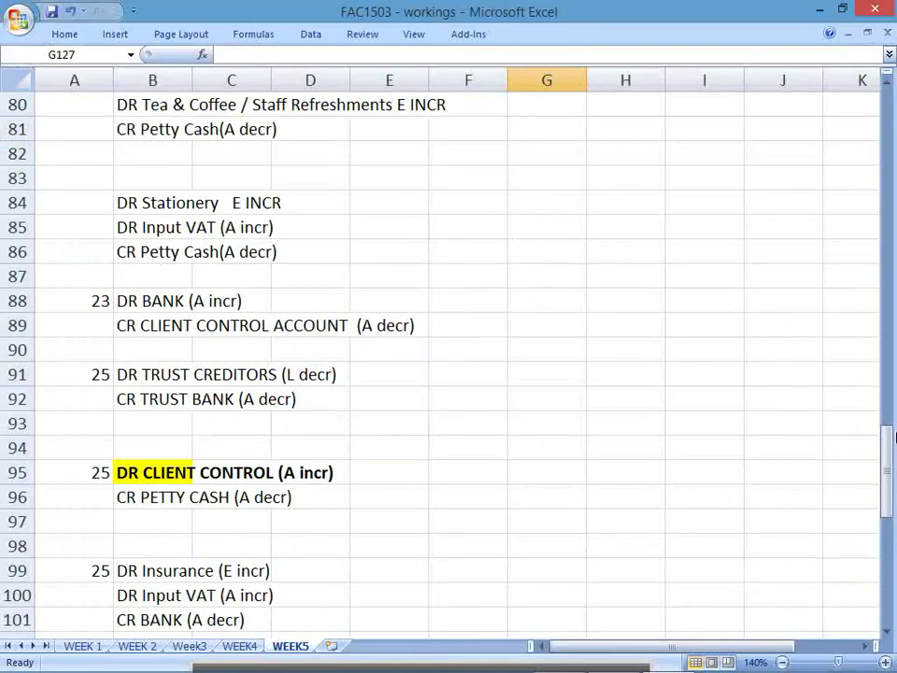
left_click_drag(105, 302, 535, 328)
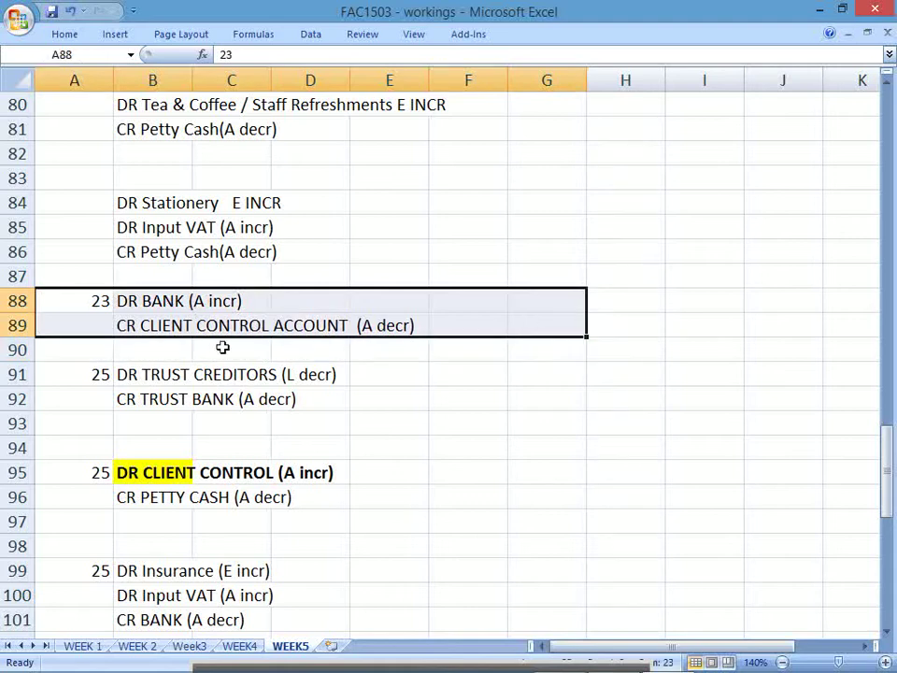
key("alt+Tab")
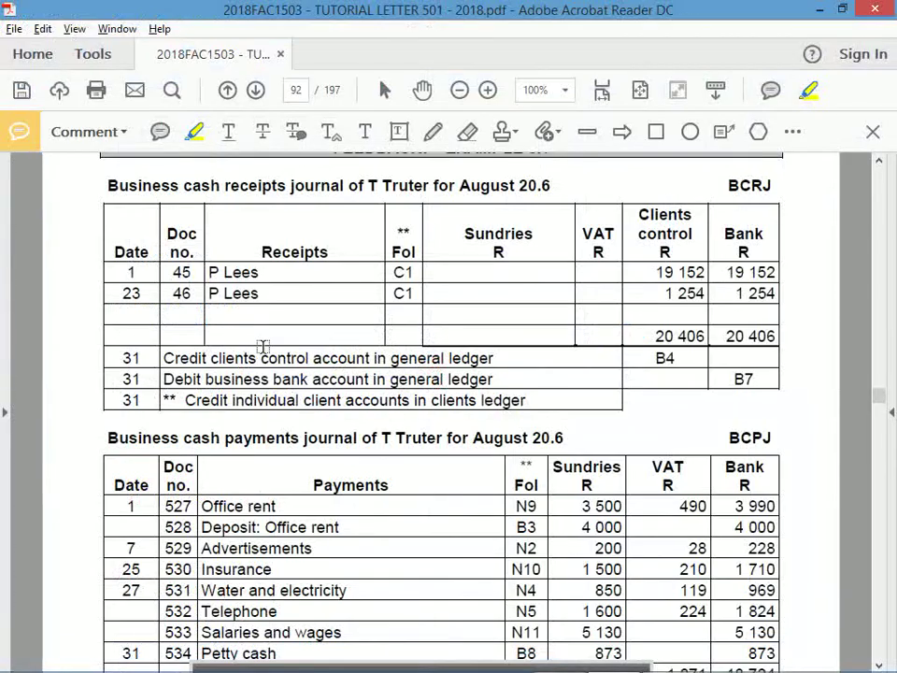
key("alt+Tab")
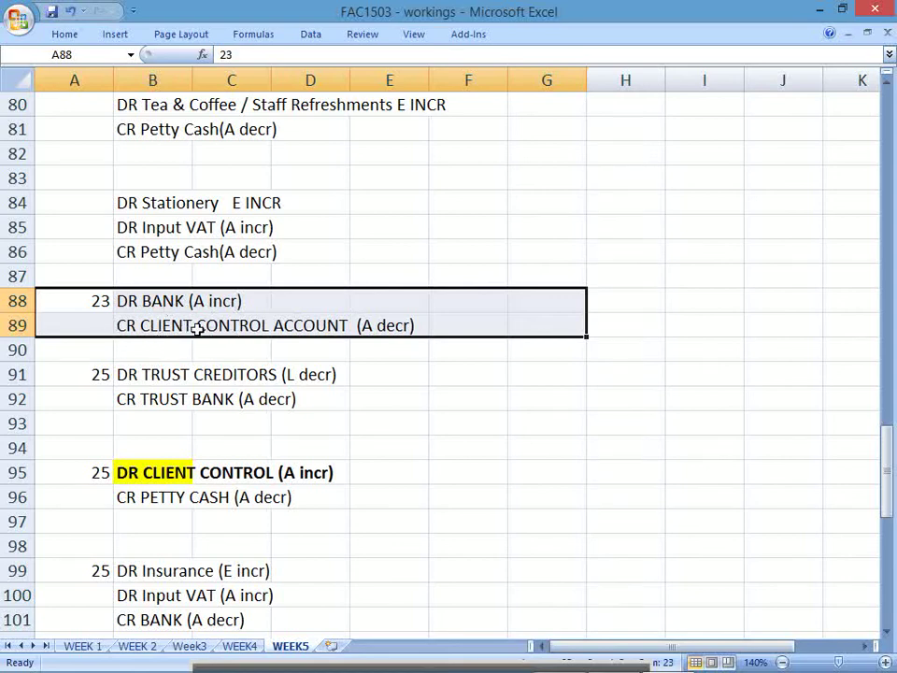
key("alt+Tab")
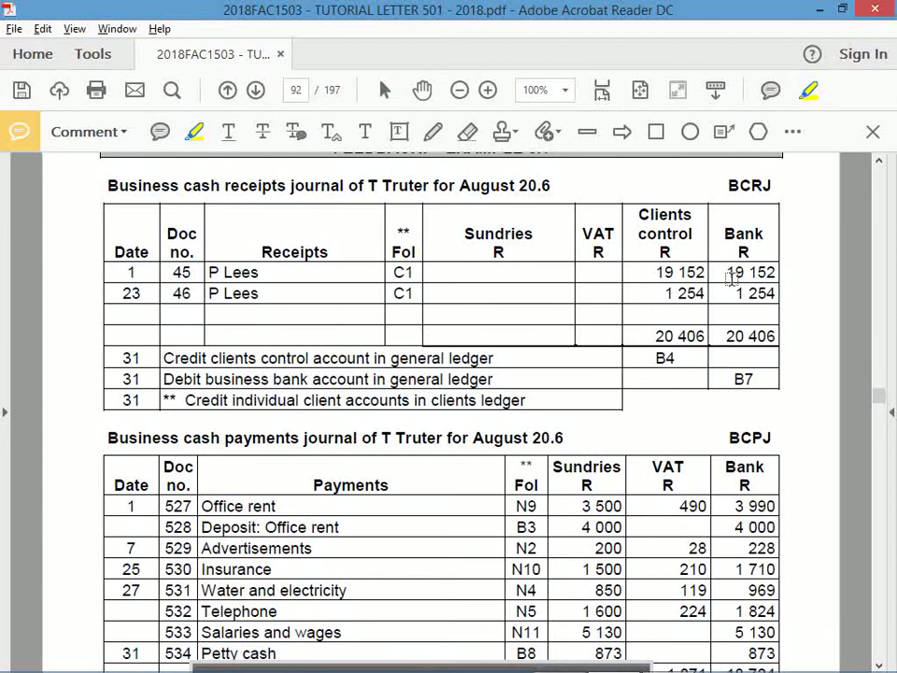
Step: Handwrite DR above the Bank column and CR above the Clients control column of the receipts journal, and tick both receipt rows
key("n")
mouse_move(750, 198)
left_mouse_down()
mouse_move(743, 213)
mouse_move(767, 196)
mouse_move(786, 209)
left_mouse_up()
mouse_move(657, 172)
left_mouse_down()
mouse_move(655, 199)
mouse_move(662, 179)
mouse_move(669, 196)
left_mouse_up()
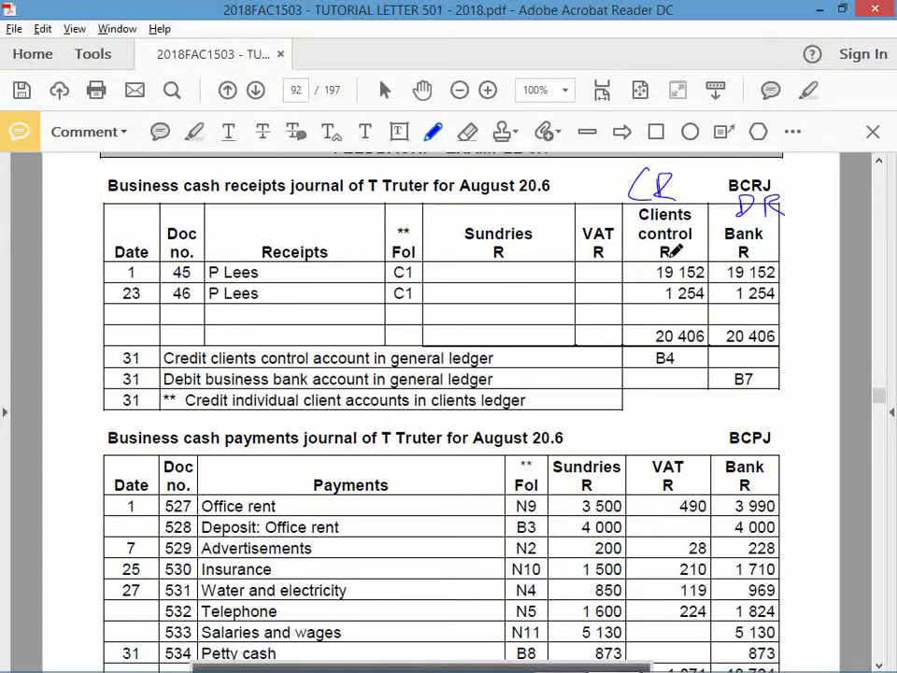
left_click_drag(794, 269, 822, 245)
left_click_drag(796, 292, 822, 271)
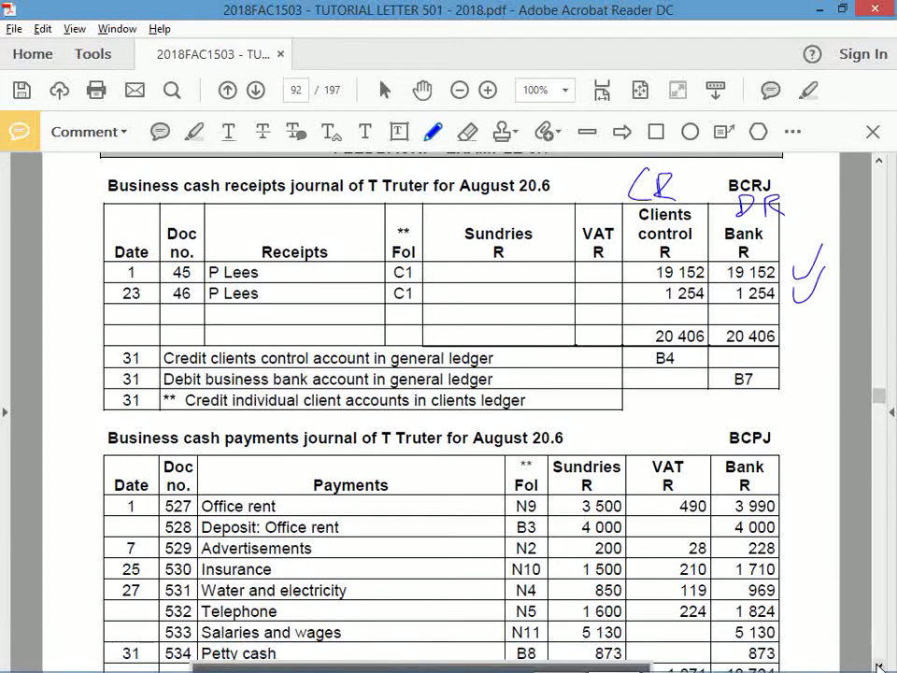
Step: Compare the business cash payments journal in the tutorial letter with the worksheet's entries, including the rent deposit in rows 48 and 49
scroll(878, 661, "down", 3)
scroll(878, 665, "down", 3)
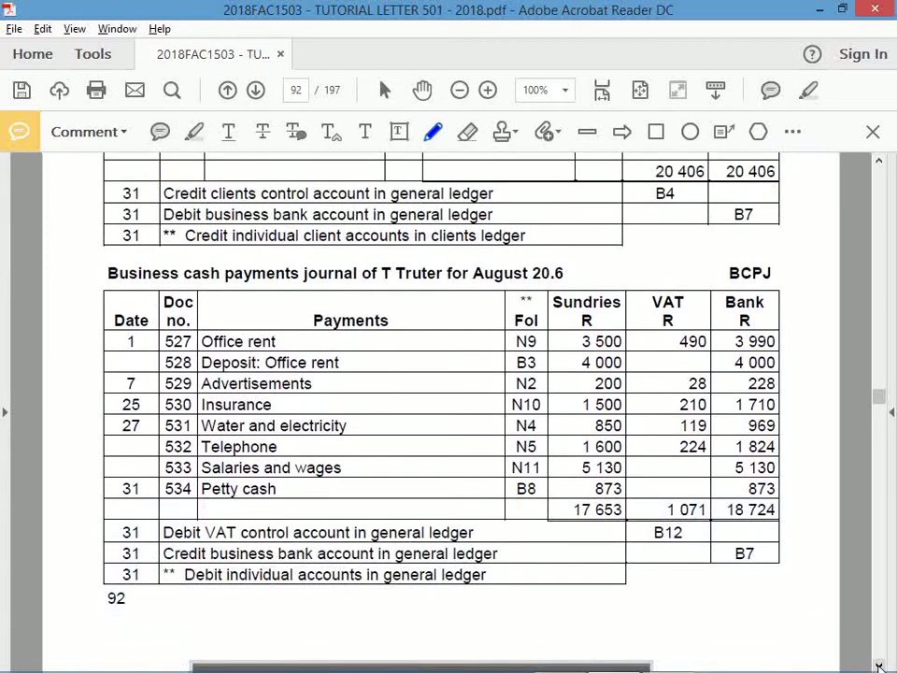
key("alt+Tab")
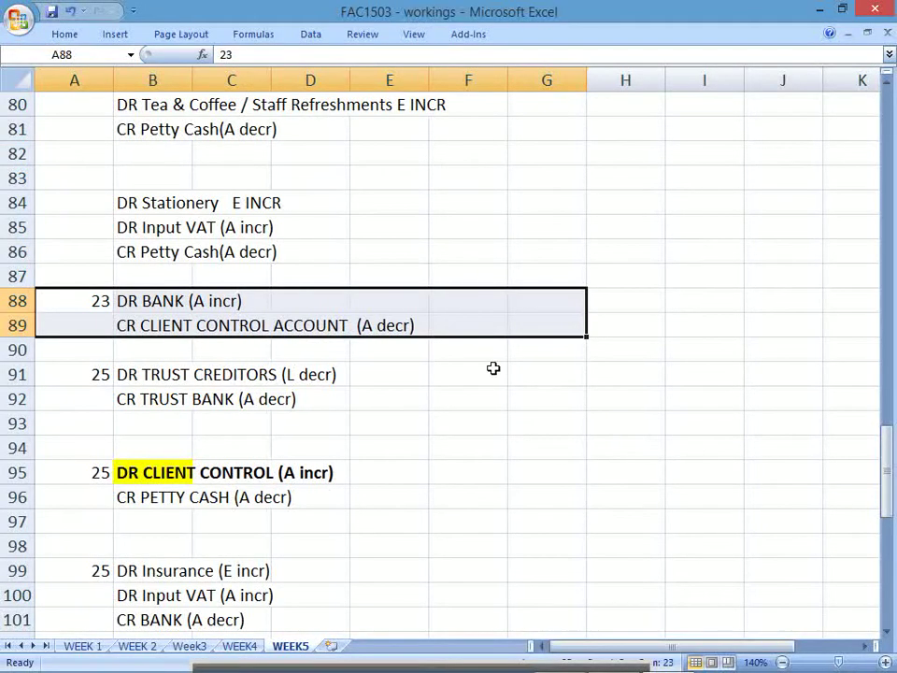
left_click(283, 327)
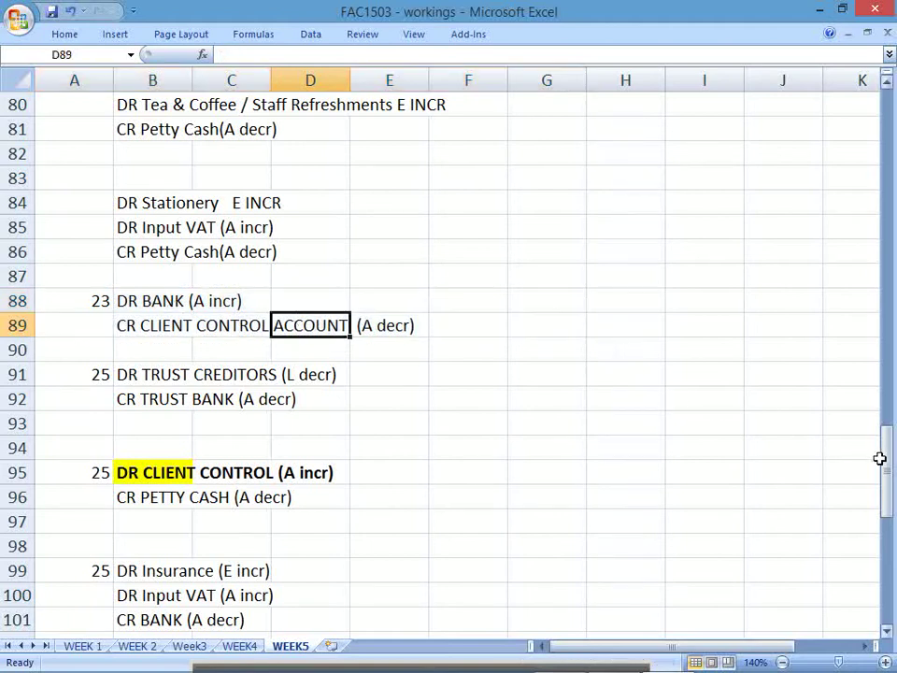
left_click_drag(886, 467, 850, 322)
key("alt+Tab")
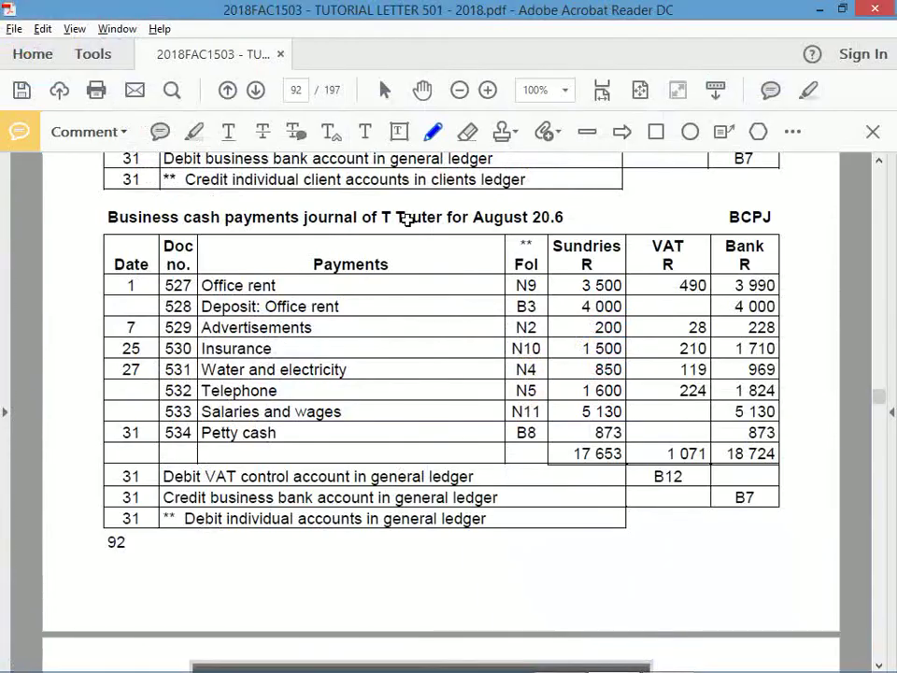
key("alt+Tab")
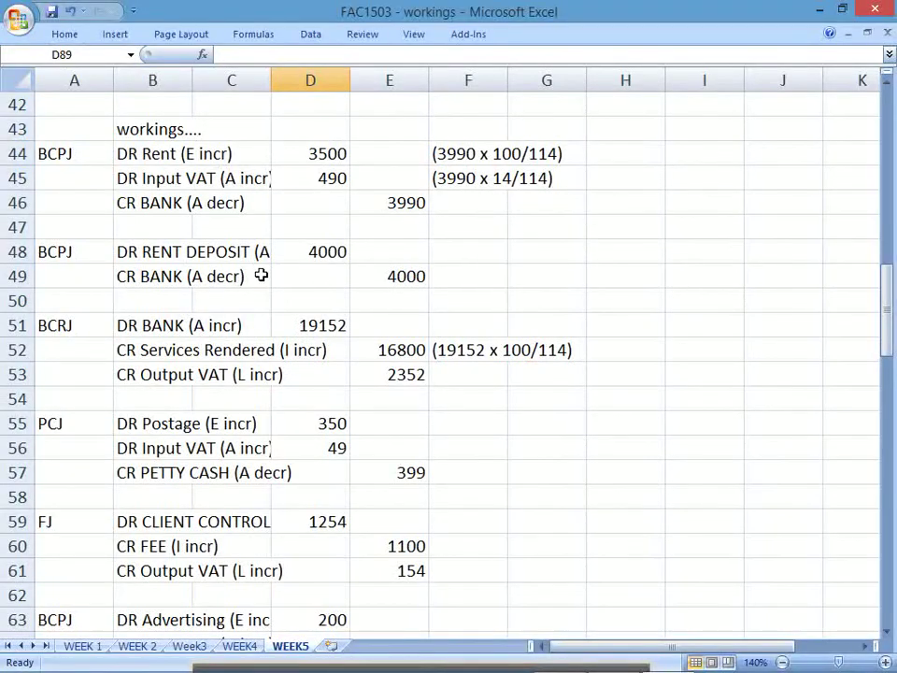
left_click_drag(70, 249, 392, 280)
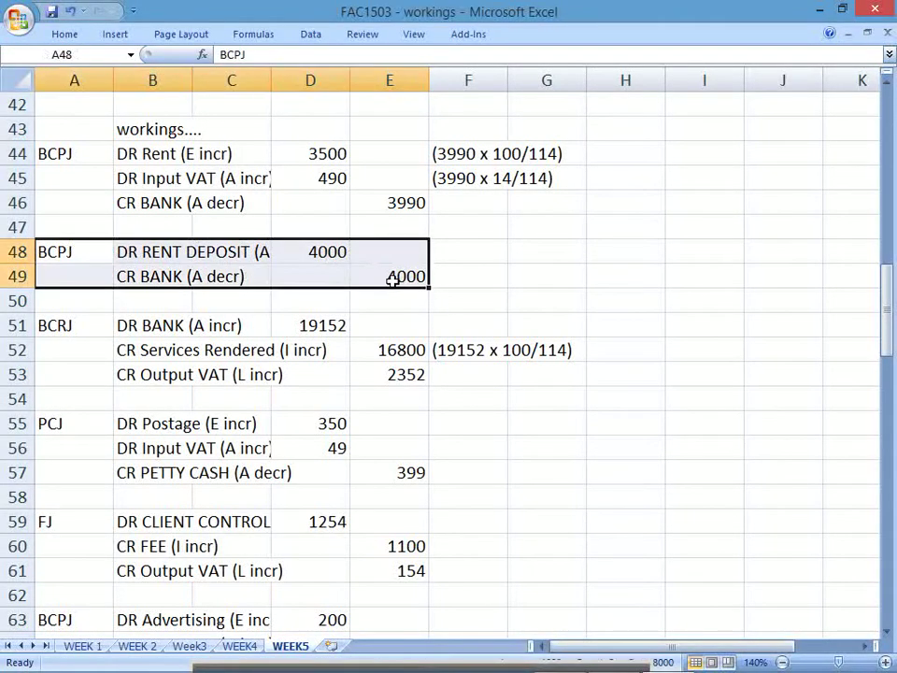
key("Down")
key("Down")
key("Down")
key("Down")
key("Down")
key("Down")
key("Down")
key("Down")
key("Down")
key("Down")
key("Down")
key("Down")
key("Down")
key("Down")
key("Down")
key("Down")
key("Down")
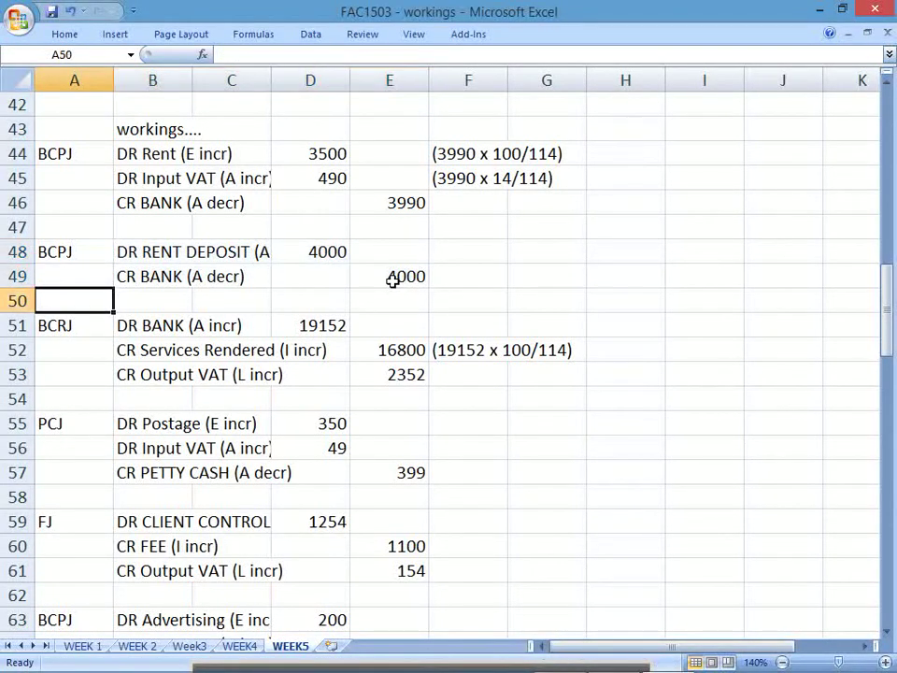
key("Up")
key("Up")
key("alt+Tab")
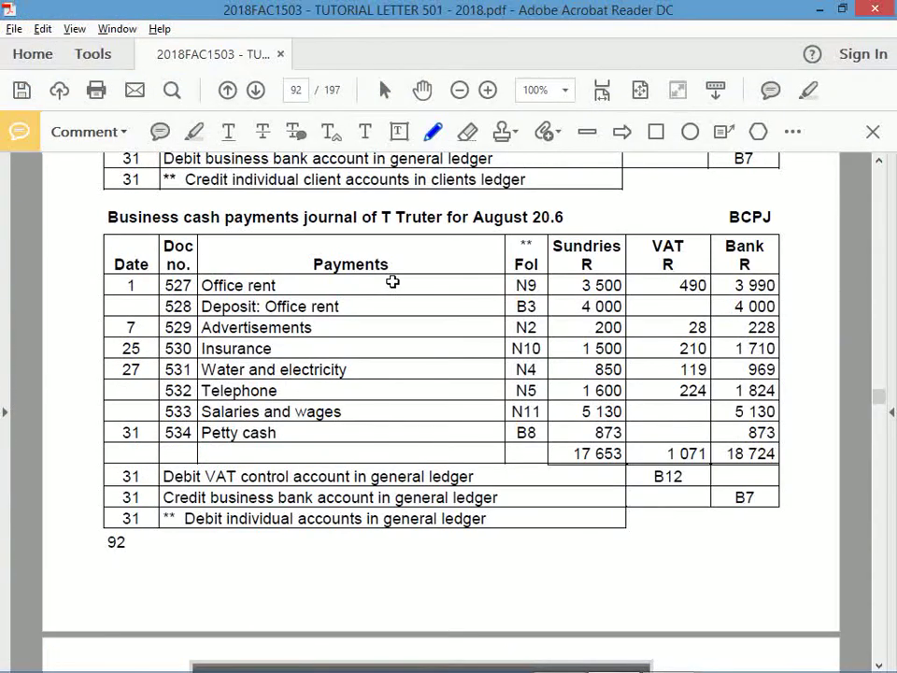
Step: In the worksheet, label the day 11 milk and sugar entry with its journal, pcj, in A71
key("alt+Tab")
key("Down")
key("Down")
key("Down")
key("Down")
key("Down")
key("Down")
key("Down")
key("Down")
key("Down")
key("Down")
key("Down")
key("Down")
key("Down")
key("Down")
key("Down")
key("Down")
key("Down")
key("Down")
key("Down")
key("Down")
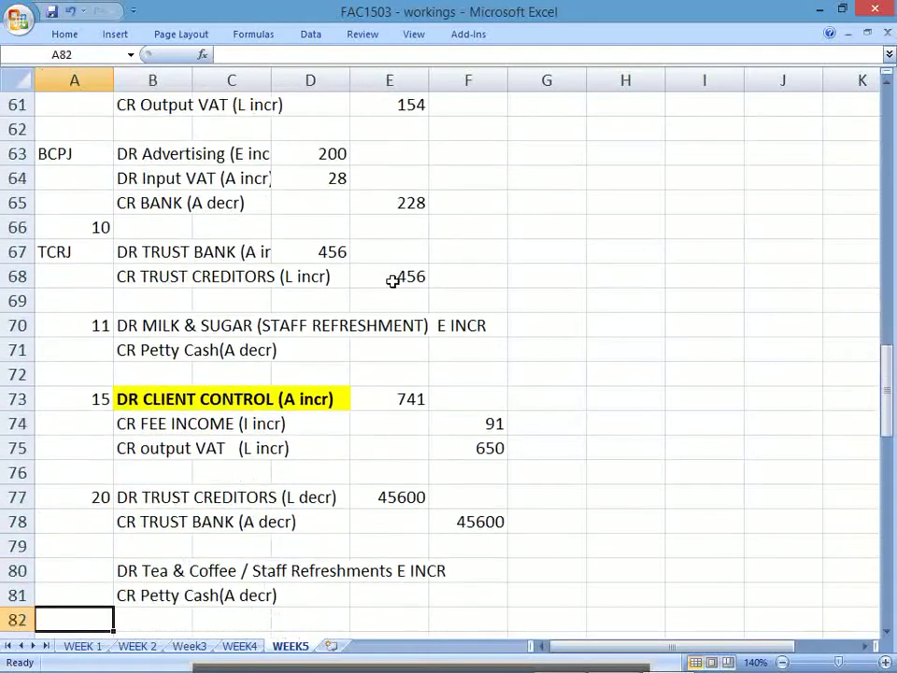
key("Up")
key("Up")
key("Up")
key("Up")
key("Up")
key("Up")
key("Up")
key("Up")
key("Up")
key("Up")
key("Up")
key("Up")
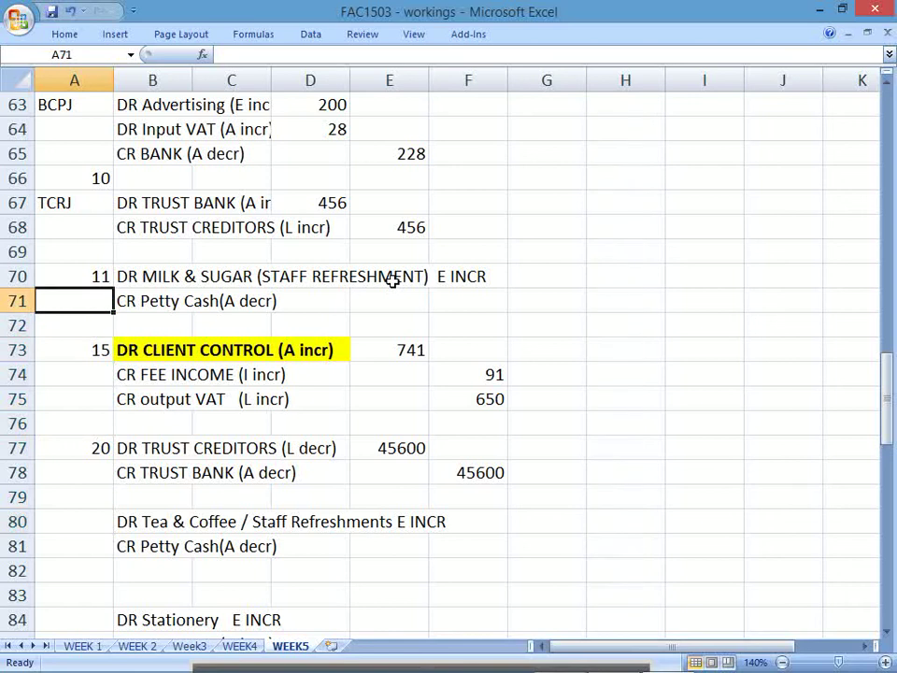
type("pcj")
key("Return")
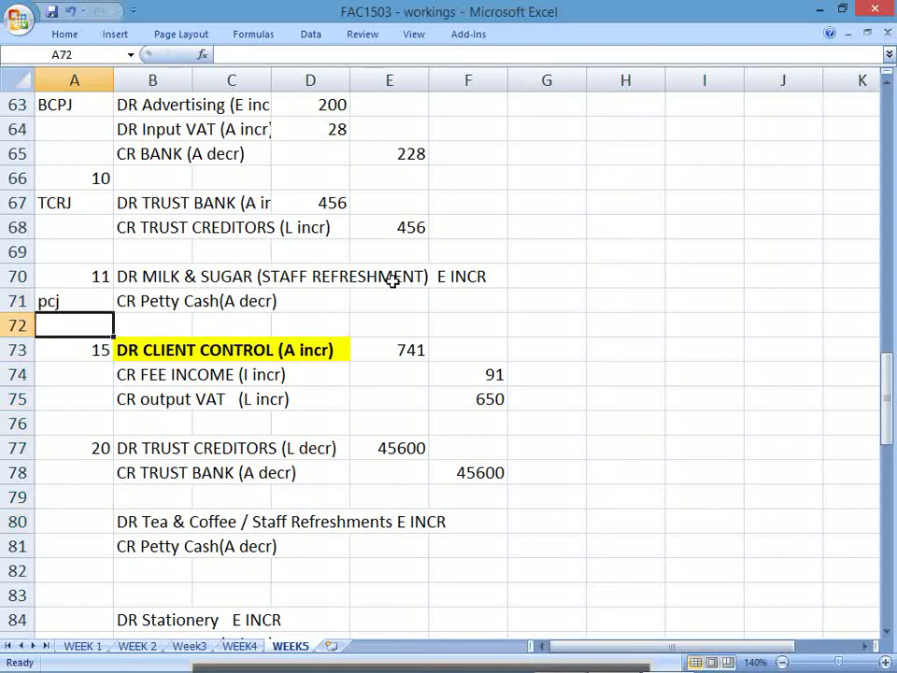
Step: Label the day 15 client control and fee income entry as fj in A74
key("Down")
key("Down")
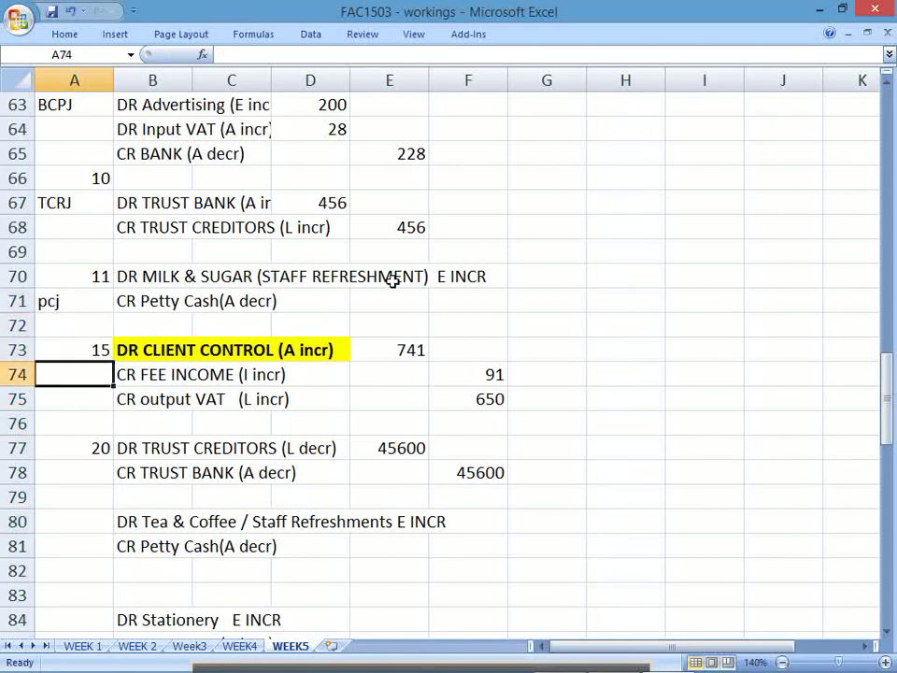
type("fee")
key("BackSpace")
key("BackSpace")
key("BackSpace")
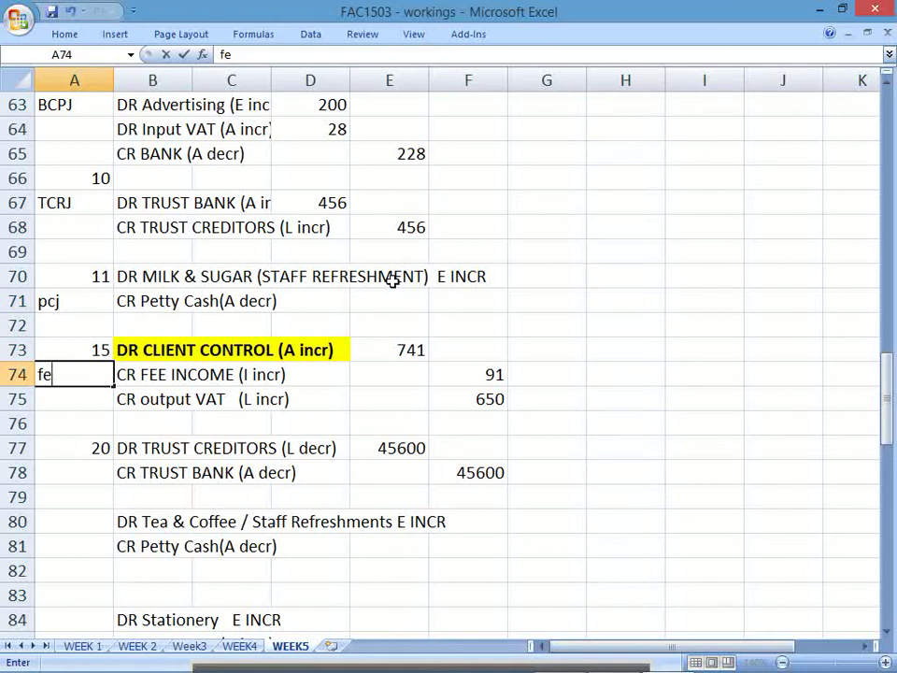
type("fj")
key("Return")
Step: Label the day 20 trust creditors and trust bank entry as TCPJ in A78
key("Down")
key("Down")
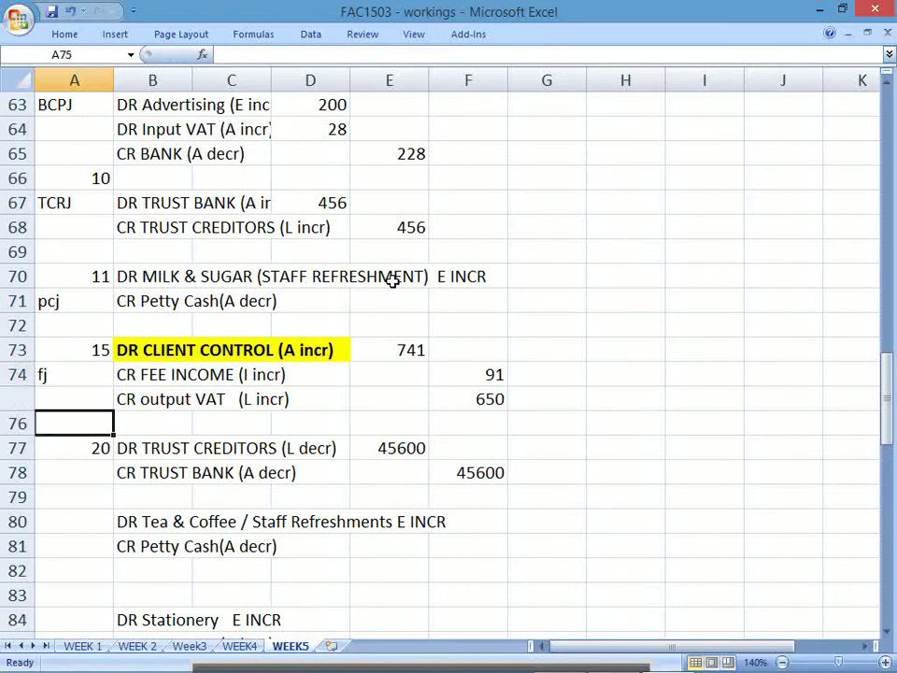
key("Down")
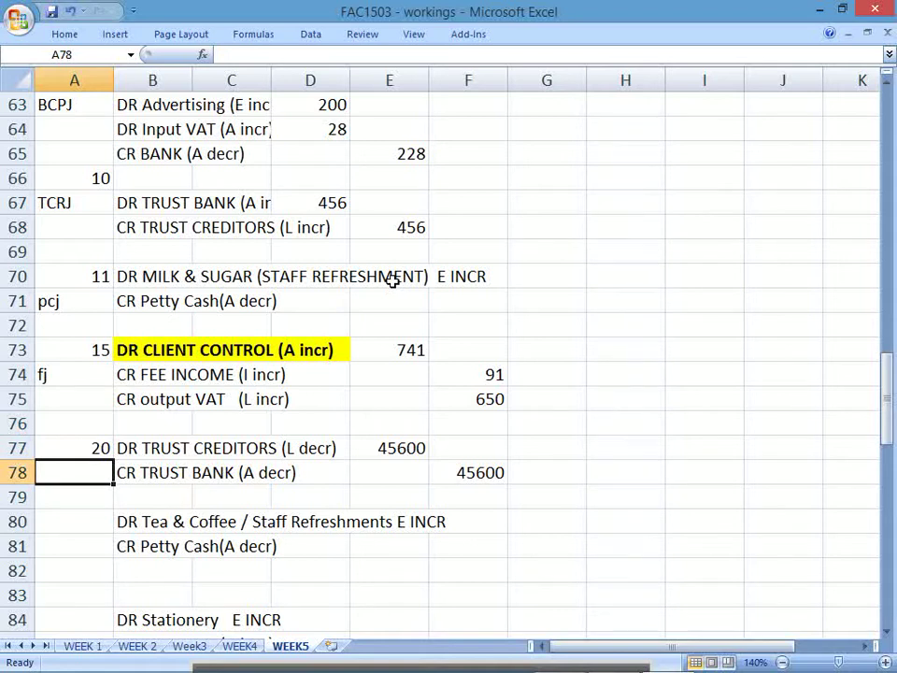
type("TCPJ")
key("Return")
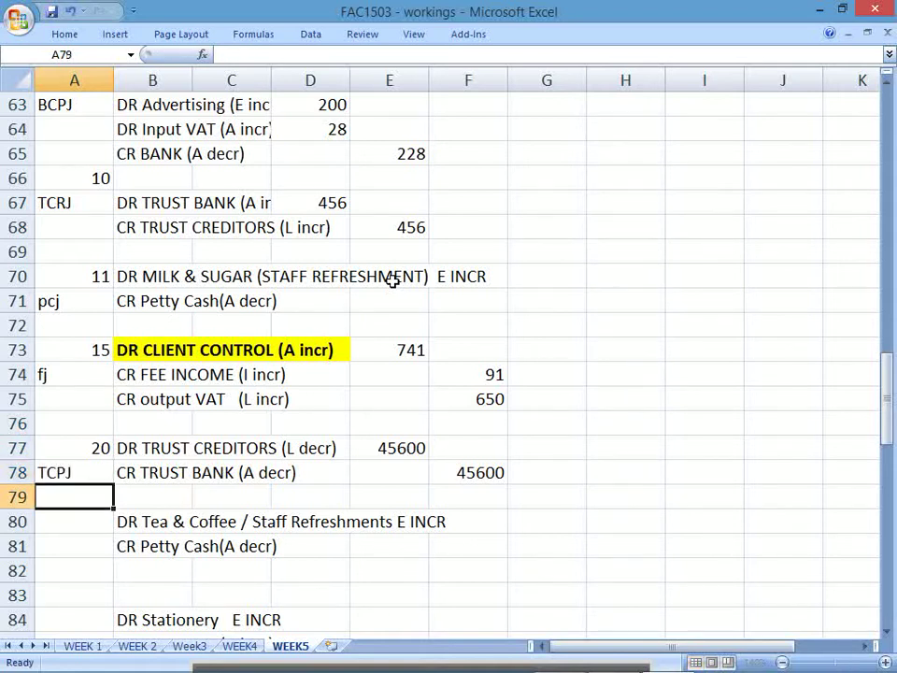
Step: Label the tea and coffee entry and the stationery entry as pcj in A80 and A84
key("Down")
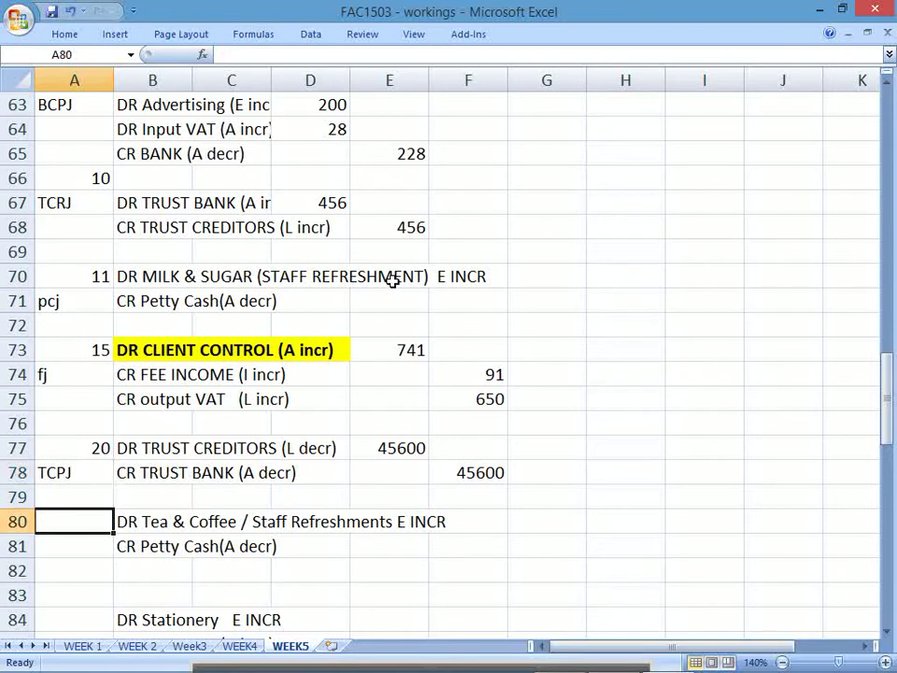
type("pcj")
key("Return")
key("Down")
key("Down")
key("Down")
key("Down")
key("Down")
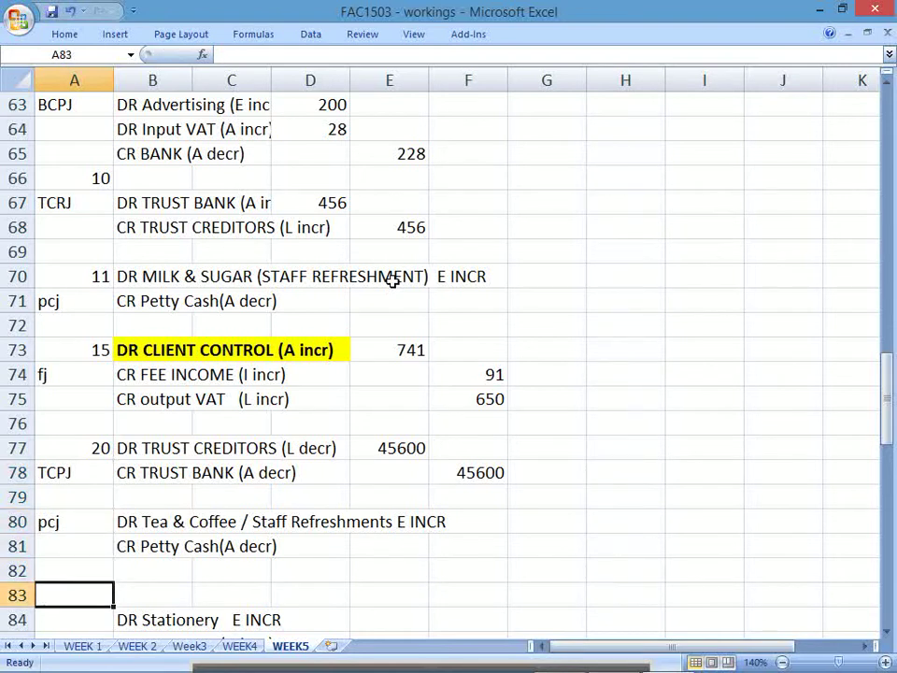
key("Down")
key("Down")
key("Down")
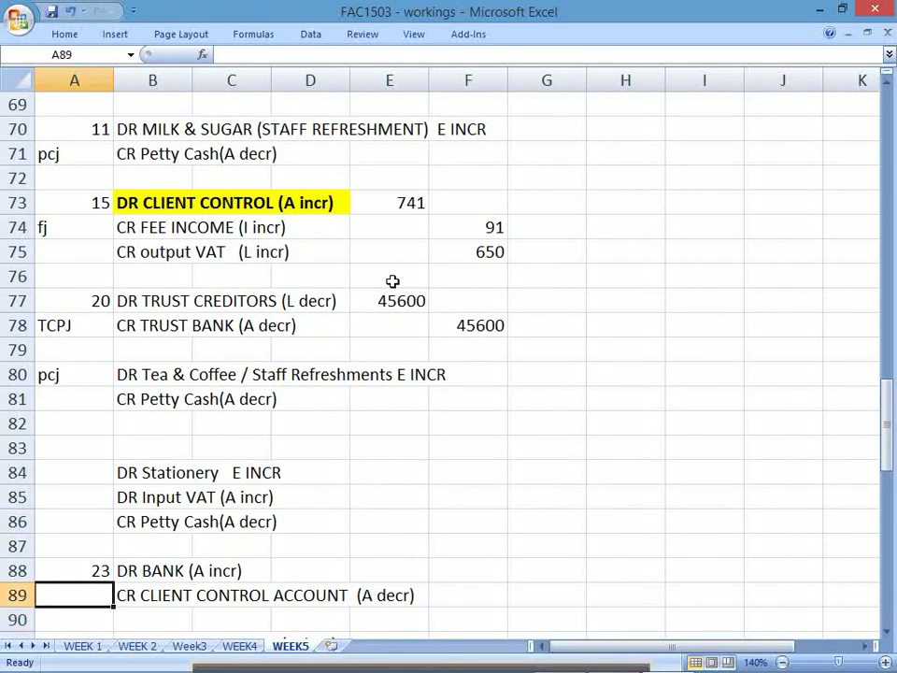
key("Up")
key("Up")
key("Up")
key("Up")
key("Up")
type("pcj")
key("Return")
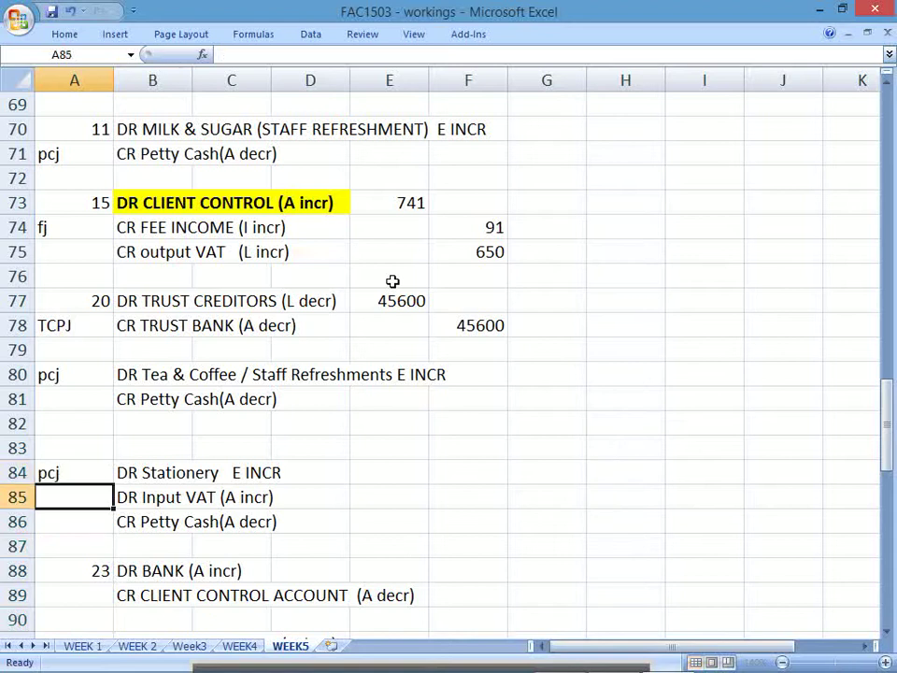
Step: Label the day 23 bank and client control entry as crj in A89
key("Down")
key("Down")
key("Down")
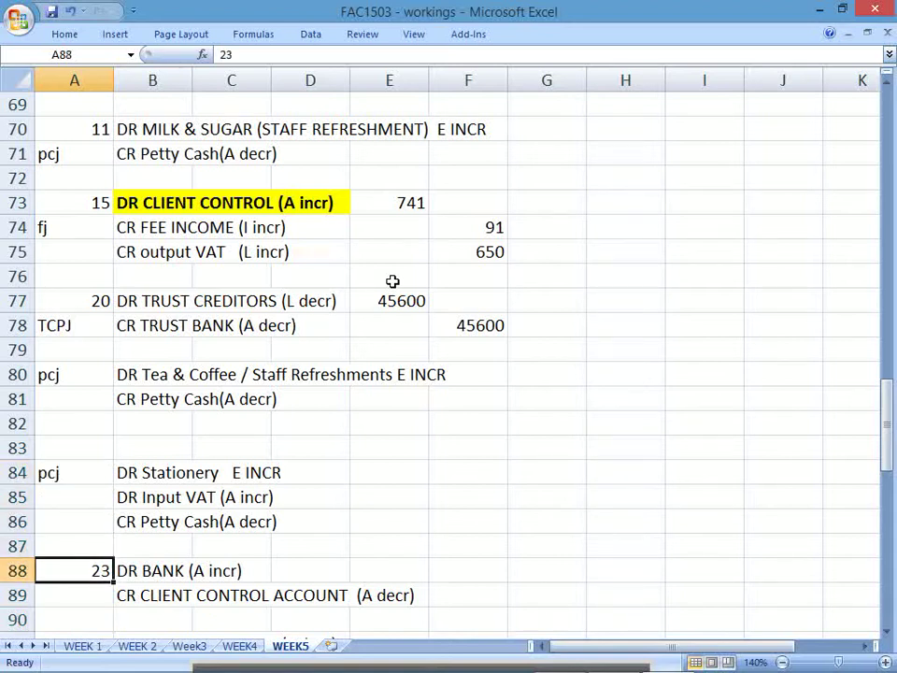
key("Down")
type("crj")
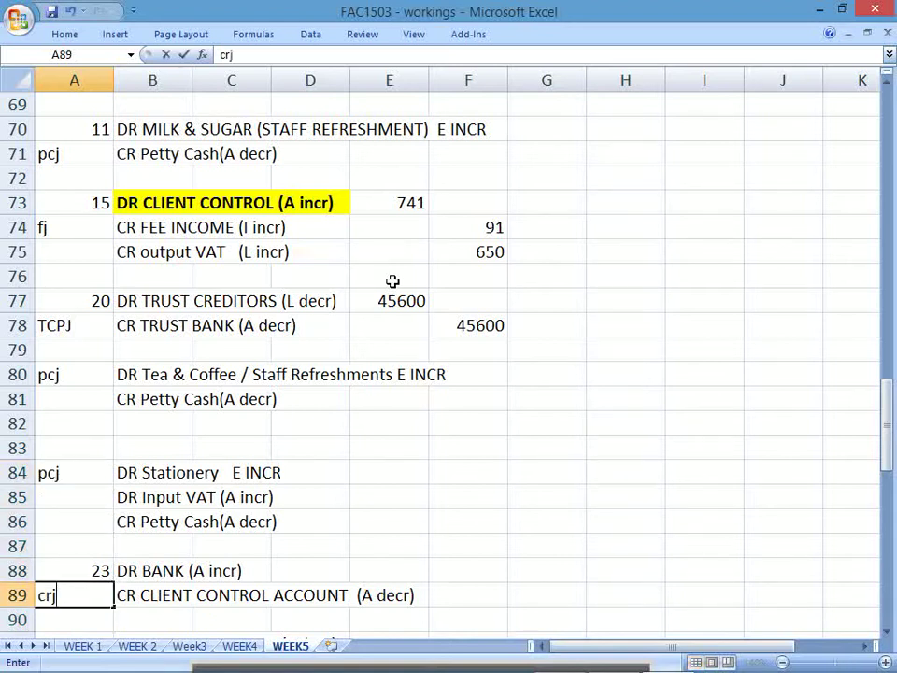
key("Return")
Step: Label the day 25 trust creditors and trust bank entry as tcpj in A92
key("Down")
key("Down")
key("Down")
key("Down")
key("Down")
key("Down")
key("Down")
key("Up")
key("Up")
key("Up")
key("Up")
key("Up")
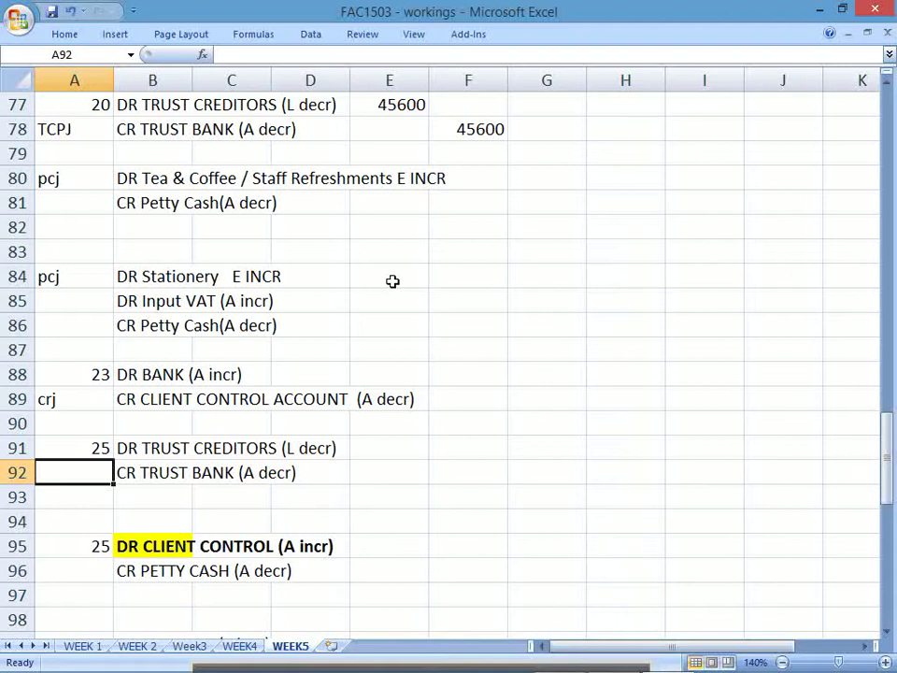
type("tcpj")
key("Return")
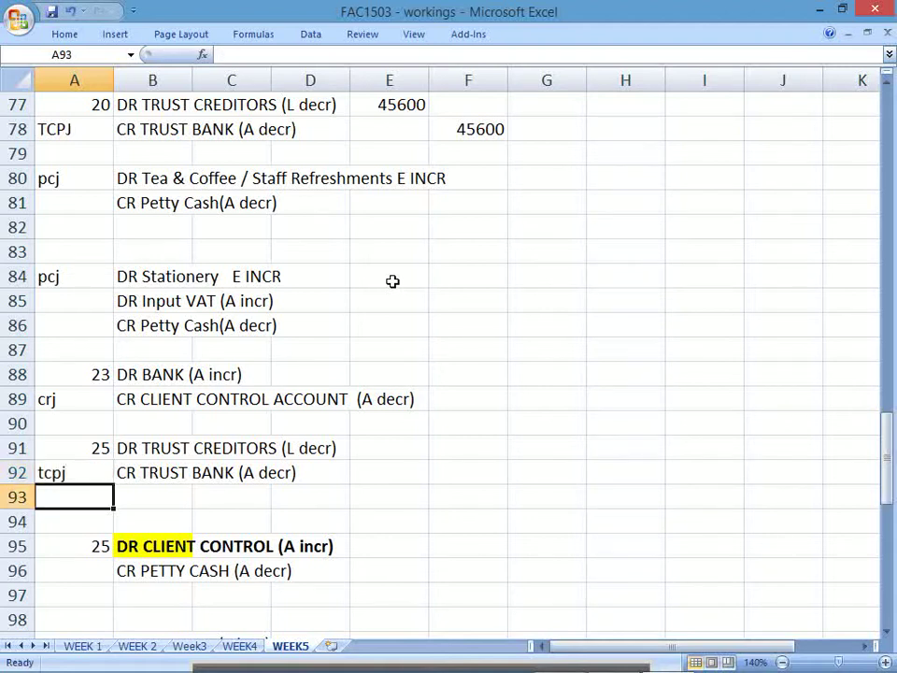
Step: Label the day 25 client control and petty cash entry as pcj in A96
key("Down")
key("Down")
key("Down")
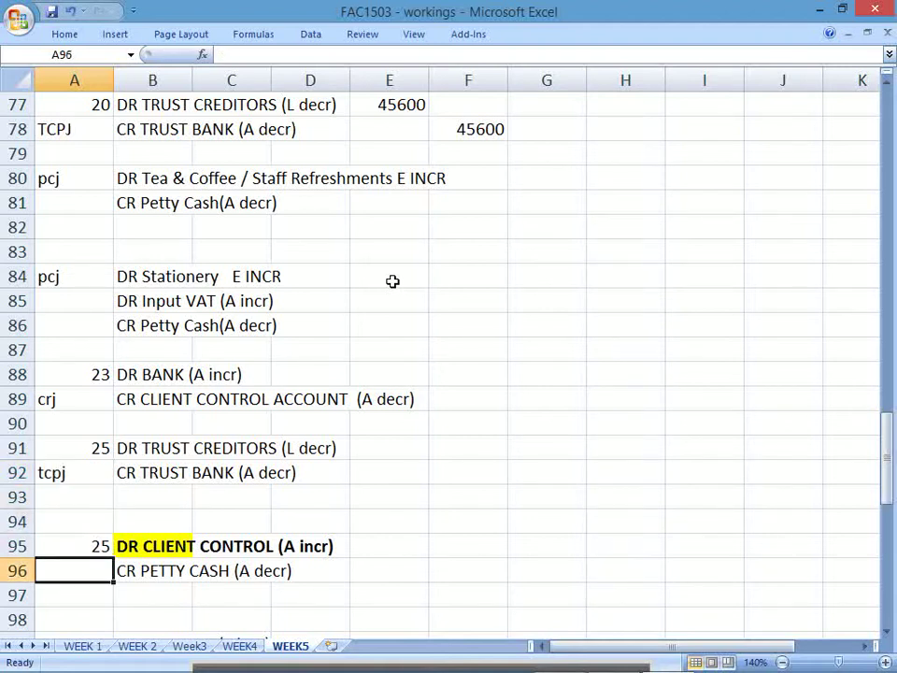
type("pcj")
key("Return")
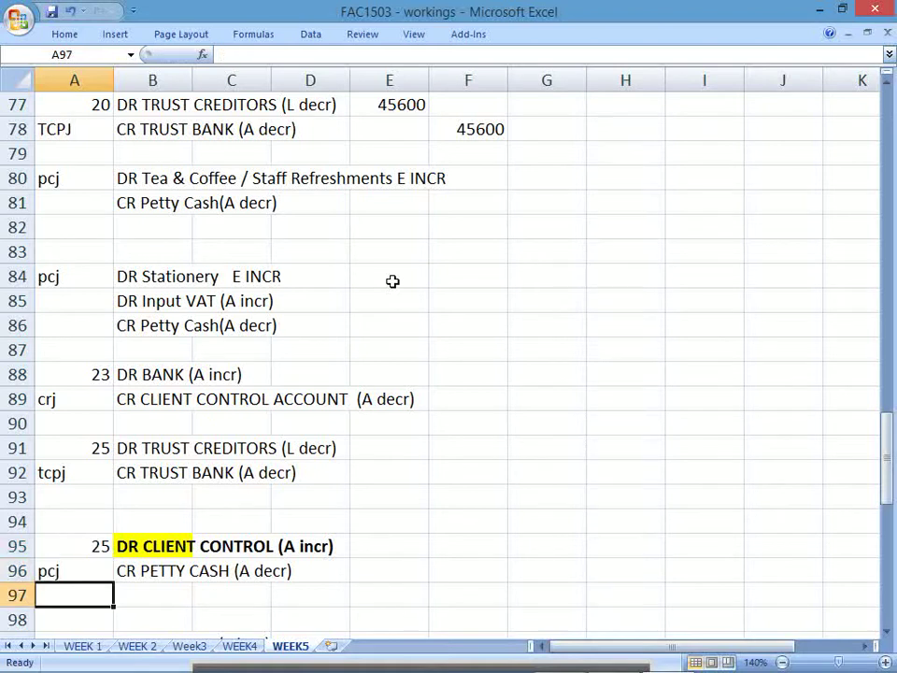
Step: Switch to the tutorial letter in Acrobat Reader and tick off the day 25 insurance payment in the business cash payments journal
key("Down")
key("Down")
key("Down")
key("Down")
key("Down")
key("Down")
key("Down")
key("Down")
key("Down")
key("Down")
key("Down")
key("Down")
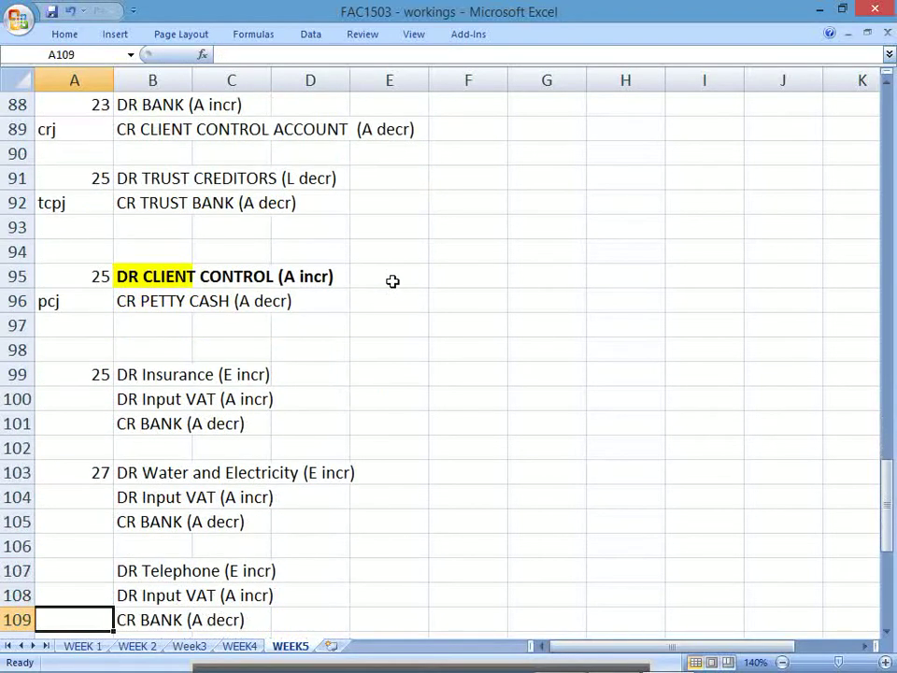
key("Up")
key("Up")
key("Up")
key("Up")
key("Up")
key("Up")
key("Up")
key("alt+Tab")
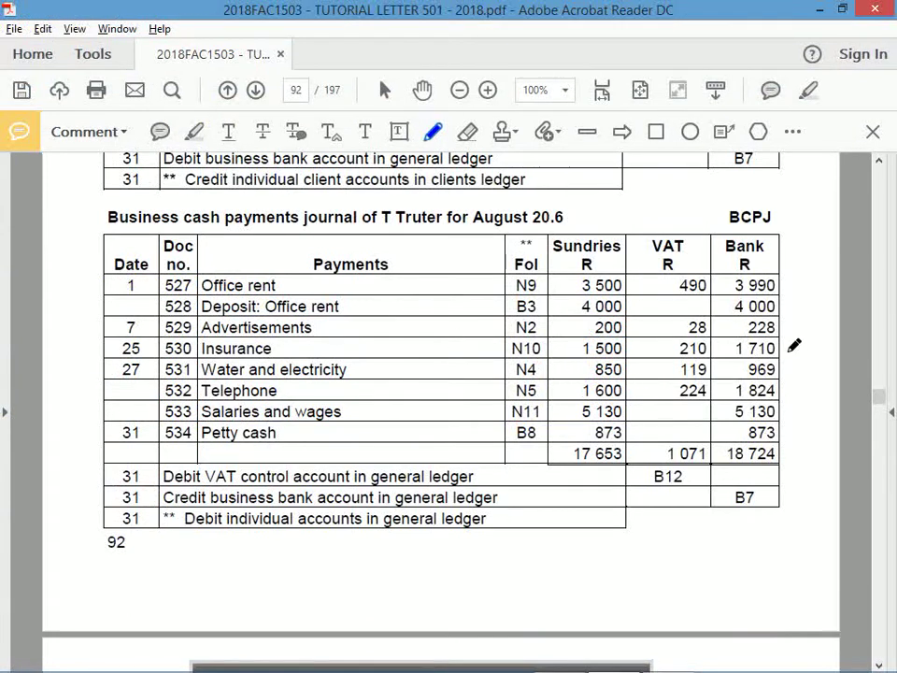
mouse_move(789, 338)
left_mouse_down()
mouse_move(818, 315)
mouse_move(808, 291)
mouse_move(822, 271)
left_mouse_up()
Step: Switch back to the Excel workings and label the day 25 insurance entry as bcpj in A100
key("alt+Tab")
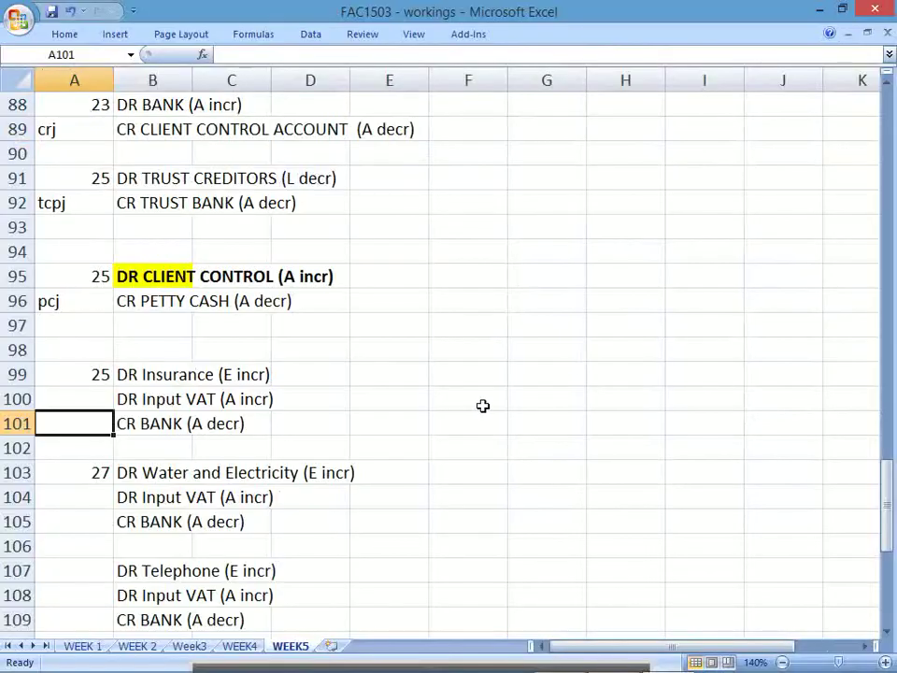
key("Up")
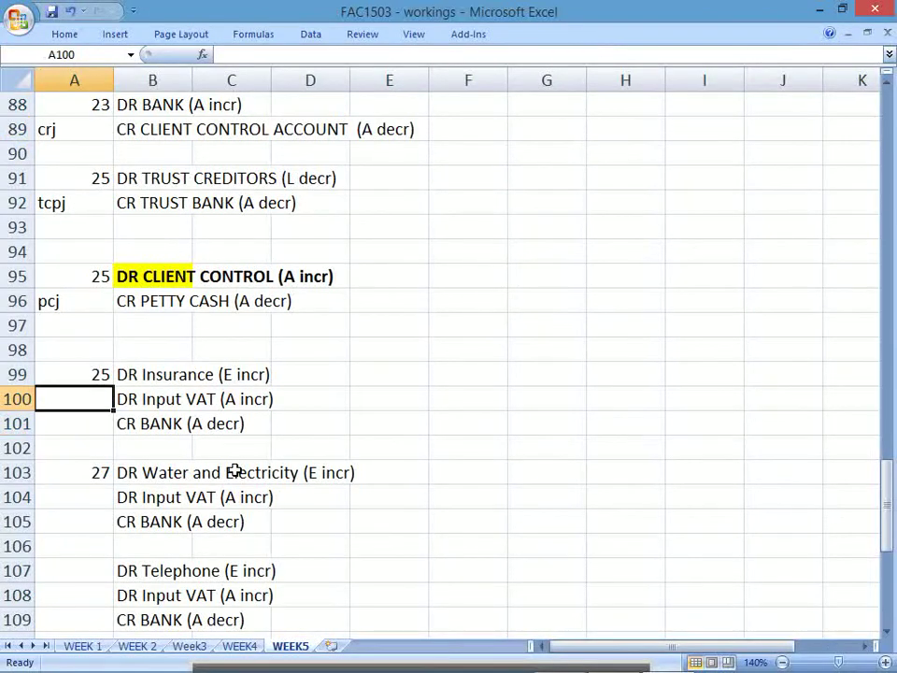
type("bcpj")
key("Return")
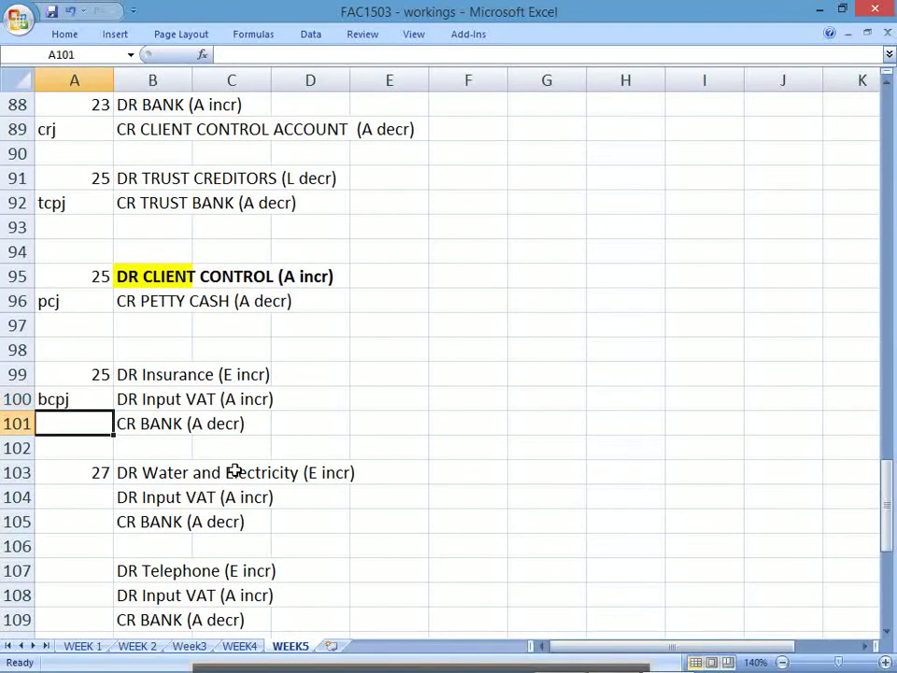
Step: Label the day 27 water and electricity entry as bcpj in A104
key("Down")
key("Down")
key("Down")
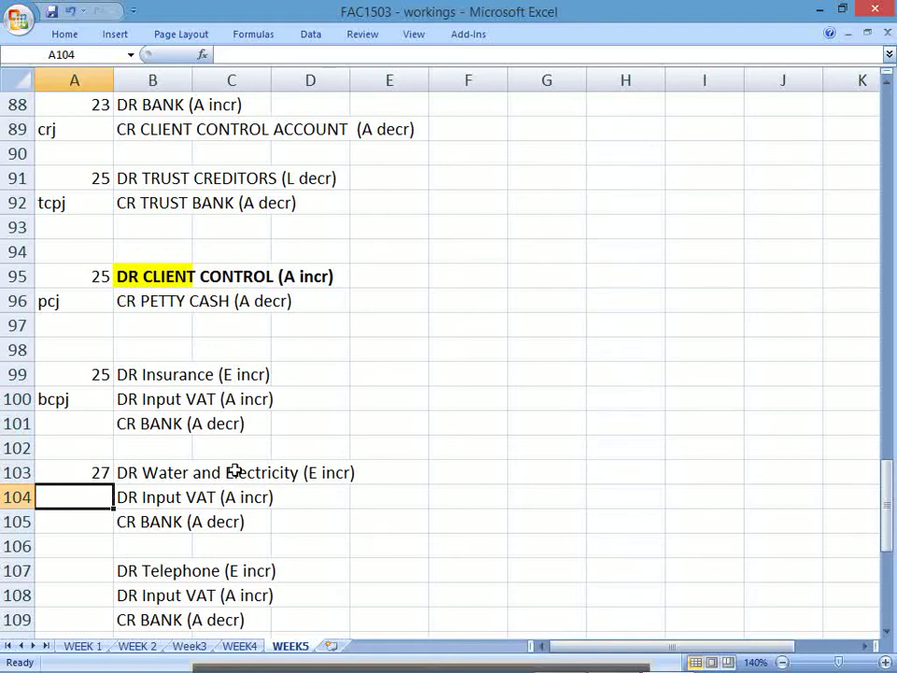
type("bcpj")
key("Return")
key("Down")
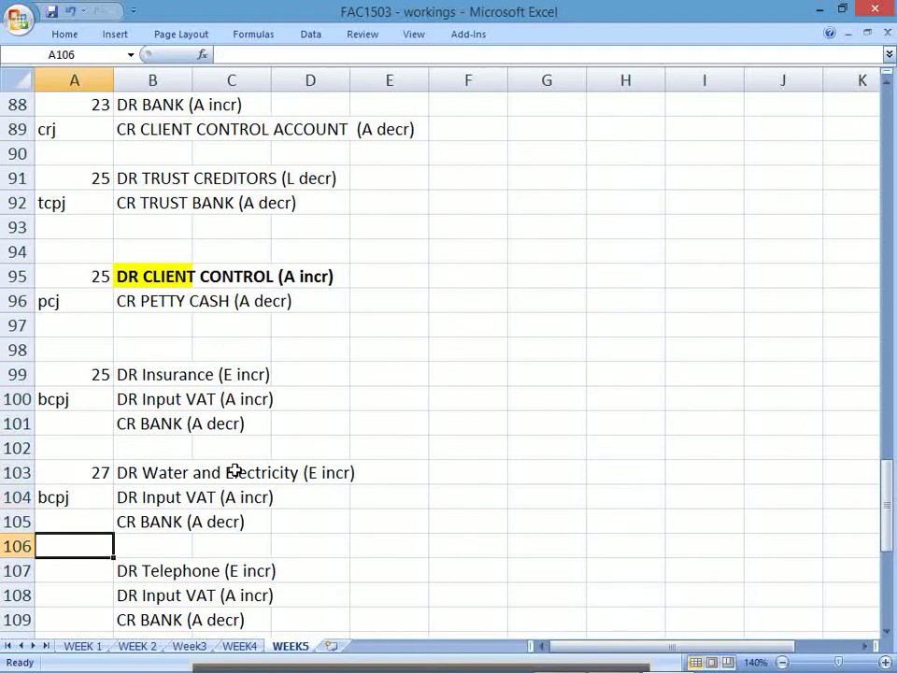
key("Down")
key("Up")
key("Up")
key("Up")
key("ctrl+c")
key("Down")
key("Down")
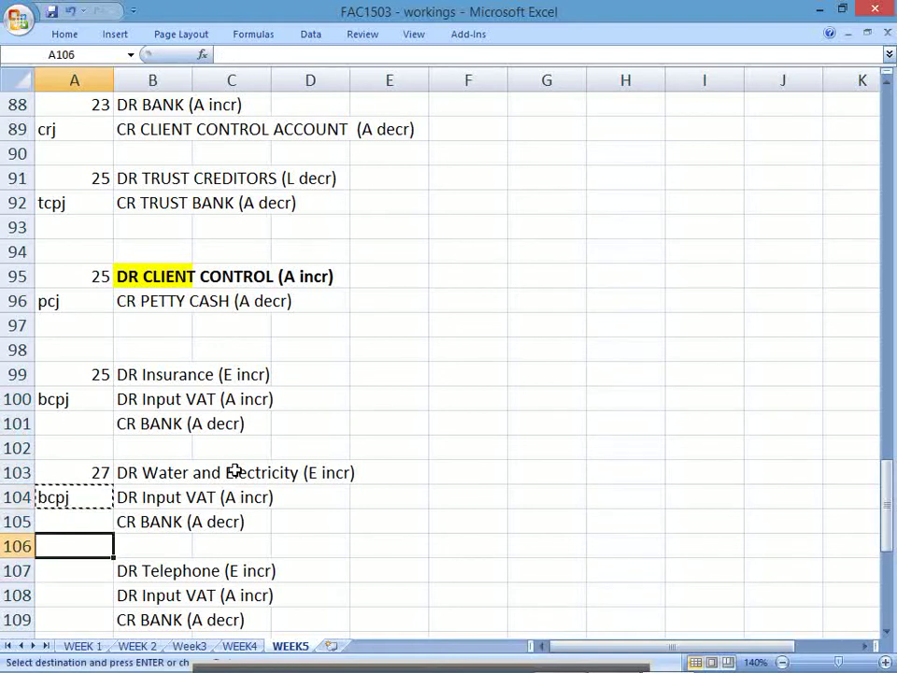
key("Down")
type("v")
key("alt+Tab")
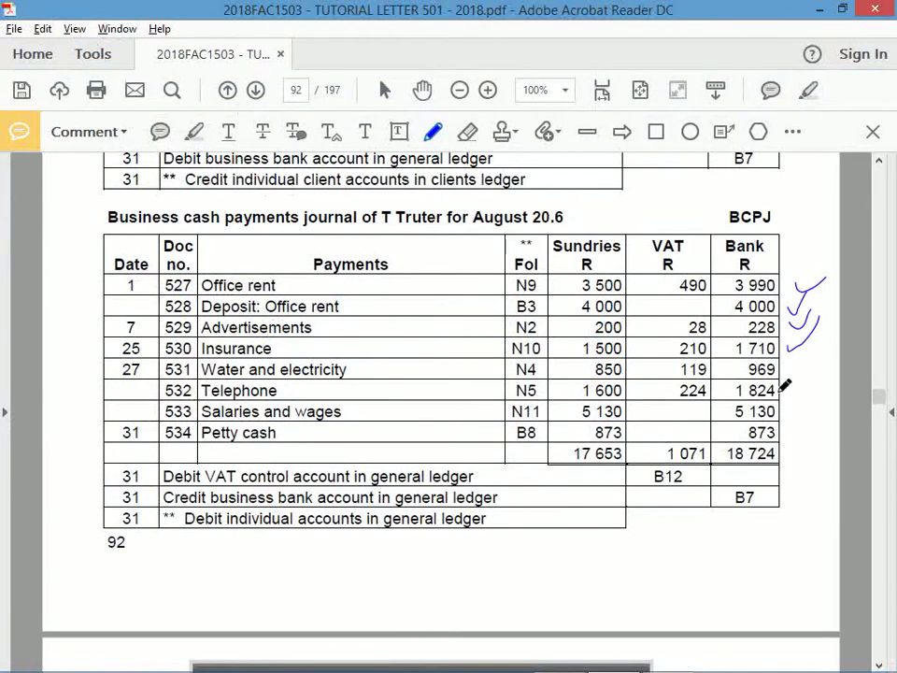
key("alt+Tab")
key("Return")
key("Down")
key("Down")
key("Down")
key("Down")
key("Down")
key("Down")
key("Down")
key("Down")
key("Down")
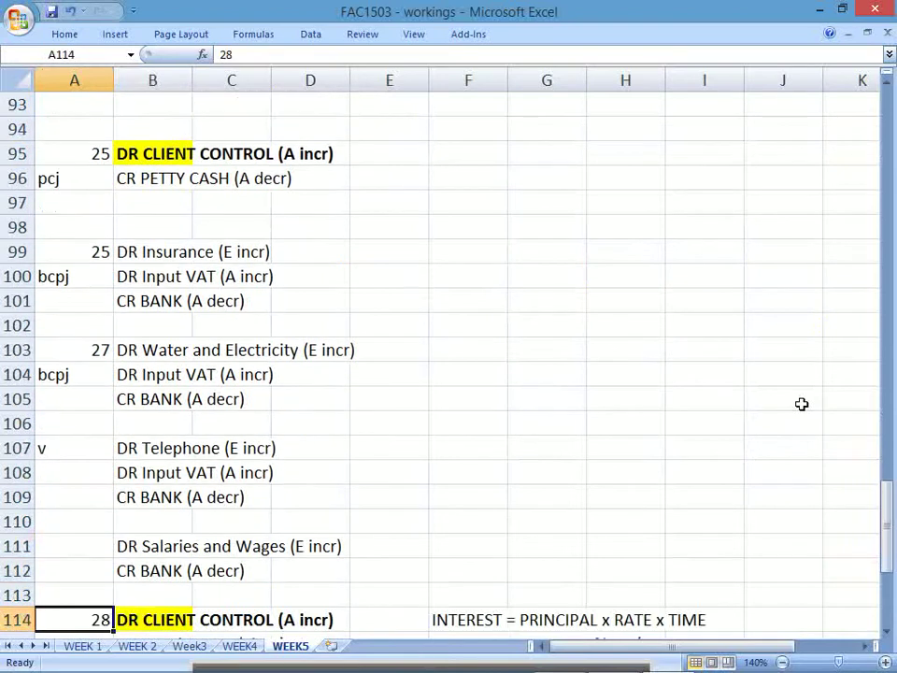
Step: Copy the bcpj label from A104 to the telephone entry in A107 and the salaries and wages entry in A111
key("Up")
key("Up")
key("Up")
key("Up")
key("Up")
key("Up")
key("Up")
key("Up")
key("Up")
key("Up")
key("Up")
key("Up")
key("Up")
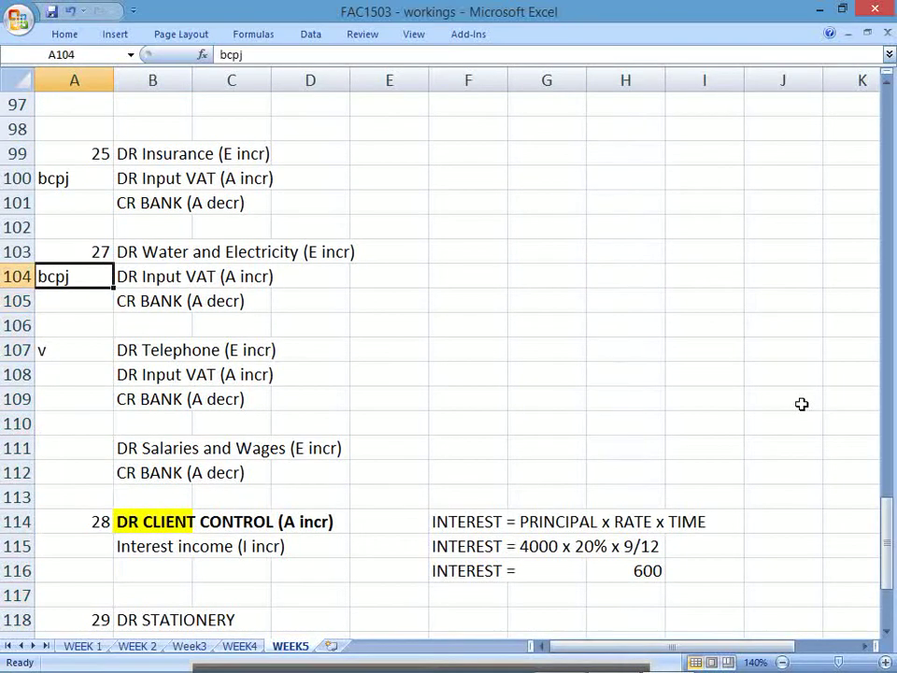
key("ctrl+c")
key("Down")
key("Down")
key("Down")
key("ctrl+v")
key("Down")
key("Down")
key("Down")
key("Down")
key("ctrl+v")
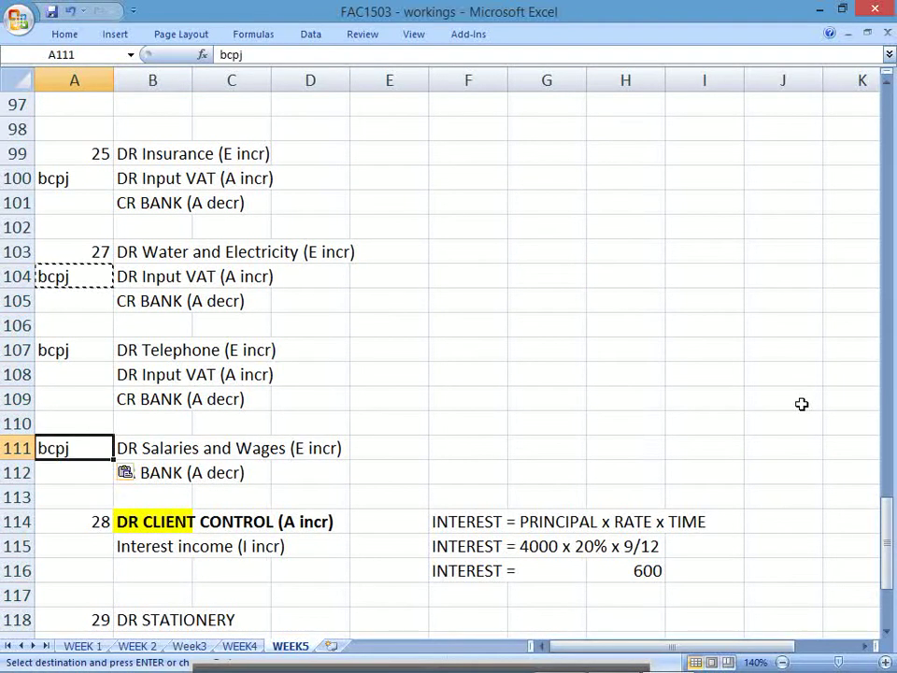
Step: In the Acrobat Reader payments journal, tick off water and electricity, telephone, and salaries and wages, and circle the petty cash sundries amount
key("Down")
key("Down")
key("Down")
key("Down")
key("alt+Tab")
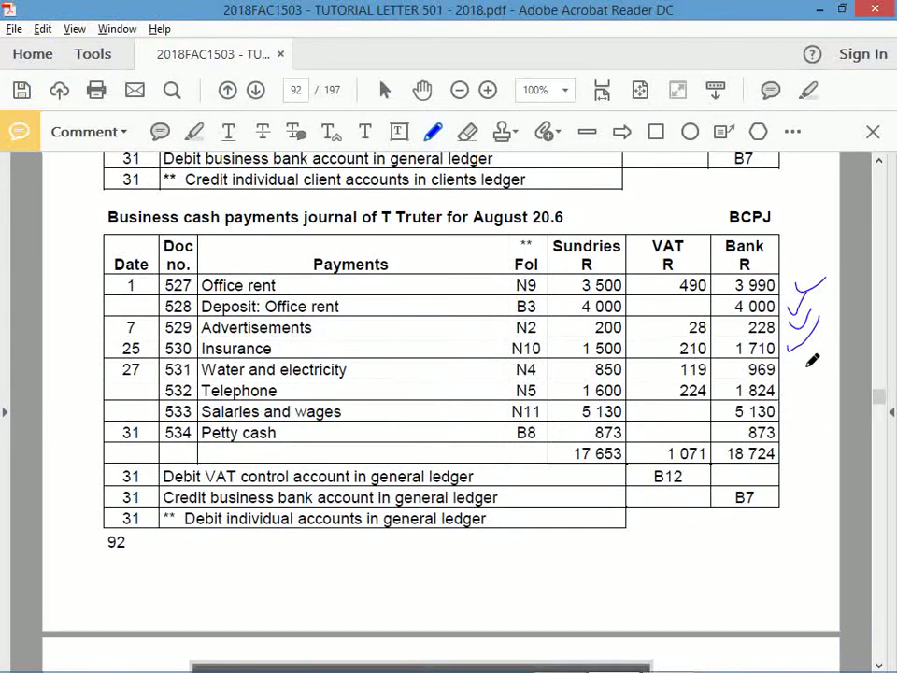
mouse_move(804, 364)
left_mouse_down()
mouse_move(847, 351)
mouse_move(802, 417)
mouse_move(813, 408)
left_mouse_up()
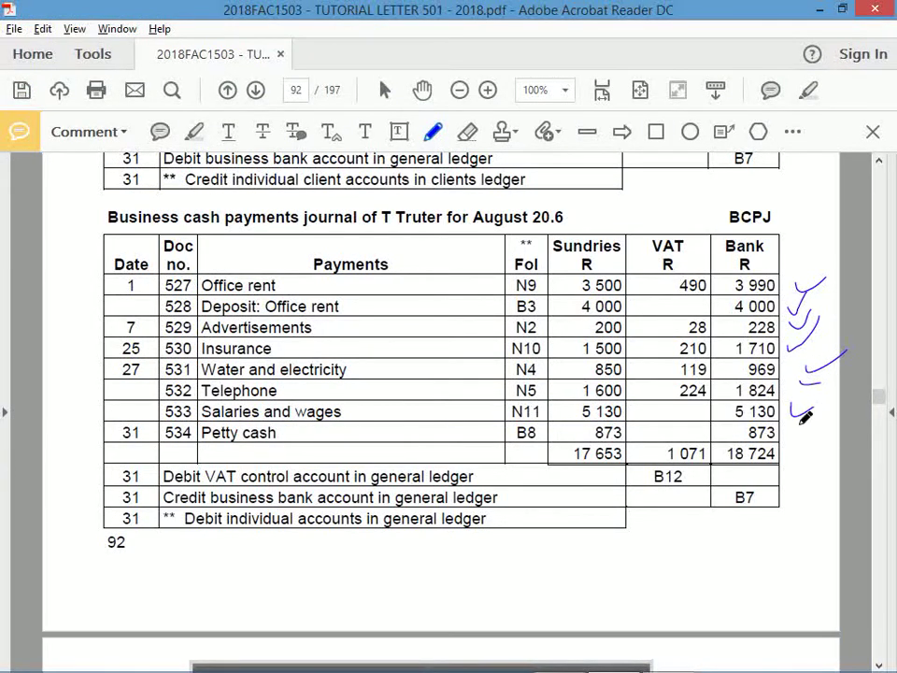
mouse_move(625, 421)
left_mouse_down()
mouse_move(598, 425)
mouse_move(631, 425)
left_mouse_up()
Step: Back in Excel, calculate the petty cash top-up in F128 as 1000-127 and compare it with the petty cash payment in the PDF journal
key("alt+Tab")
key("Down")
key("Down")
key("Down")
key("Down")
key("Down")
key("Down")
key("Down")
key("Down")
key("Down")
key("Down")
key("Down")
key("Down")
key("Down")
key("Down")
key("Down")
key("Down")
key("Down")
key("Down")
key("Down")
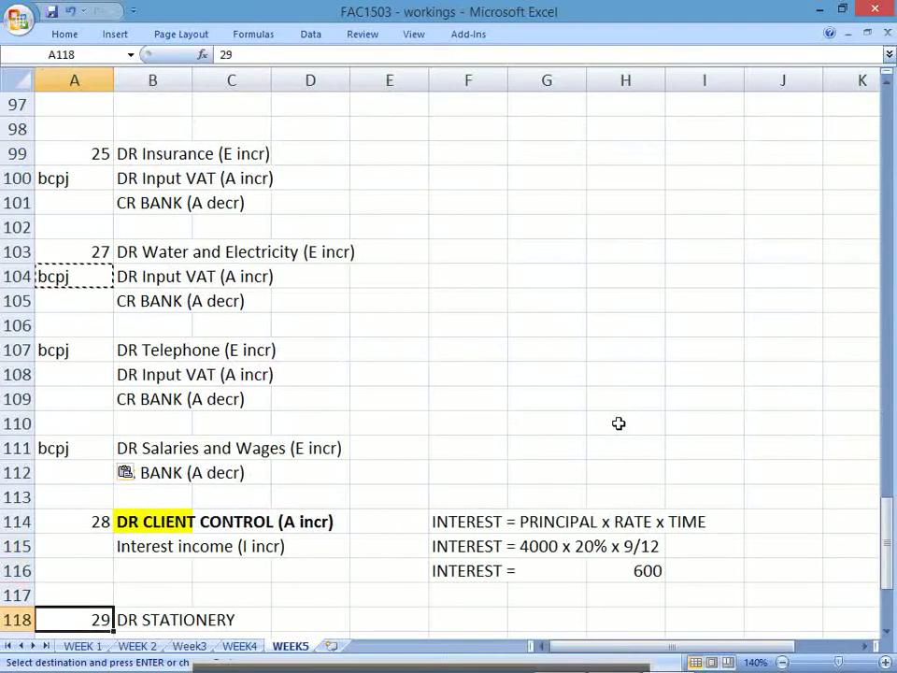
key("Down")
key("Down")
key("Up")
key("Up")
key("Up")
key("Up")
key("Up")
key("Up")
key("Up")
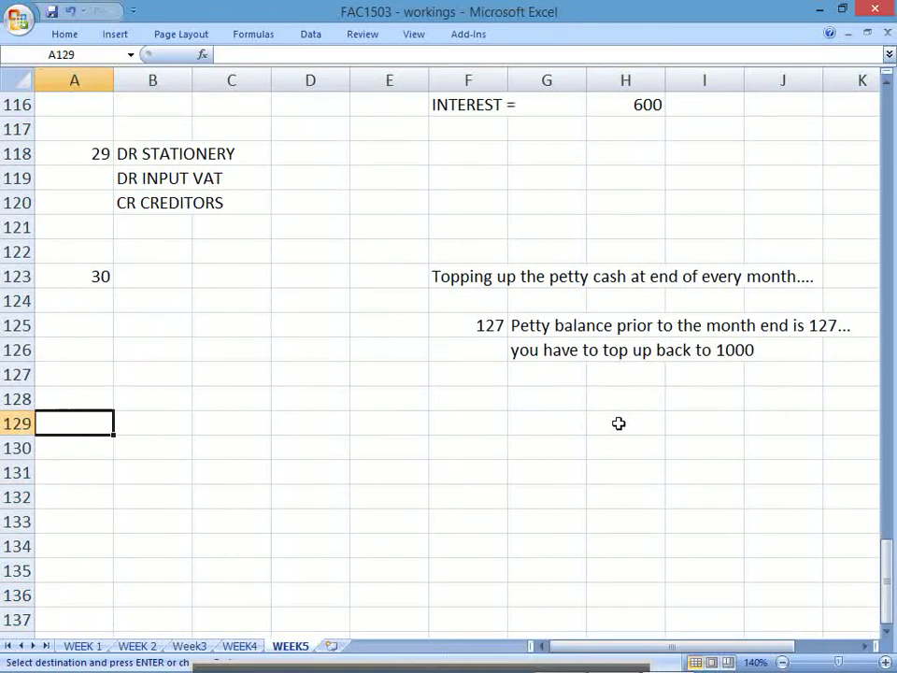
key("Right")
key("Right")
key("Right")
key("Right")
key("Right")
key("Up")
type("=1")
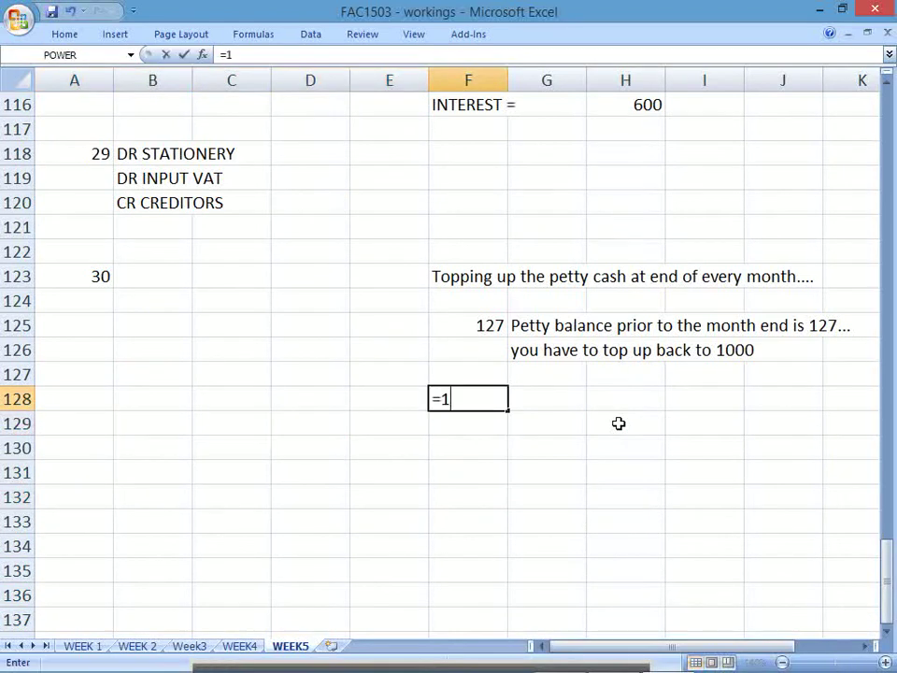
type("000 - 127")
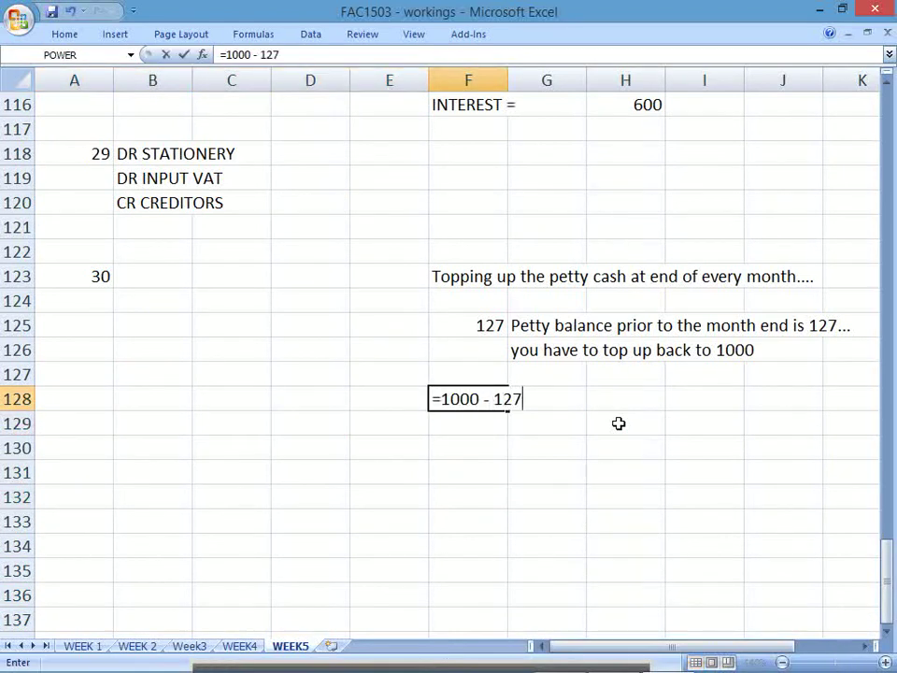
type(" =")
key("Return")
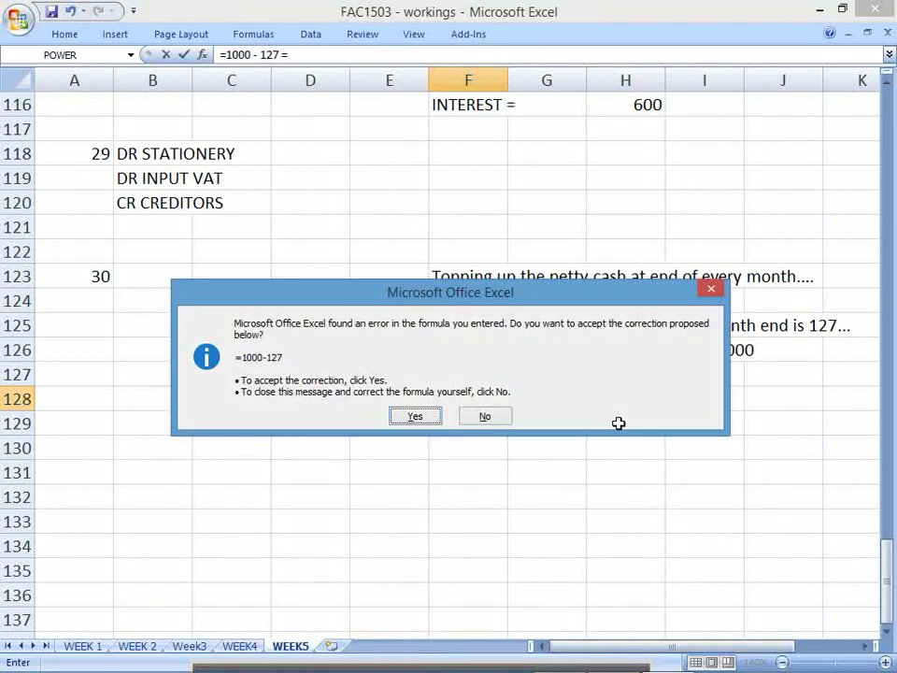
key("Return")
key("Up")
key("alt+Tab")
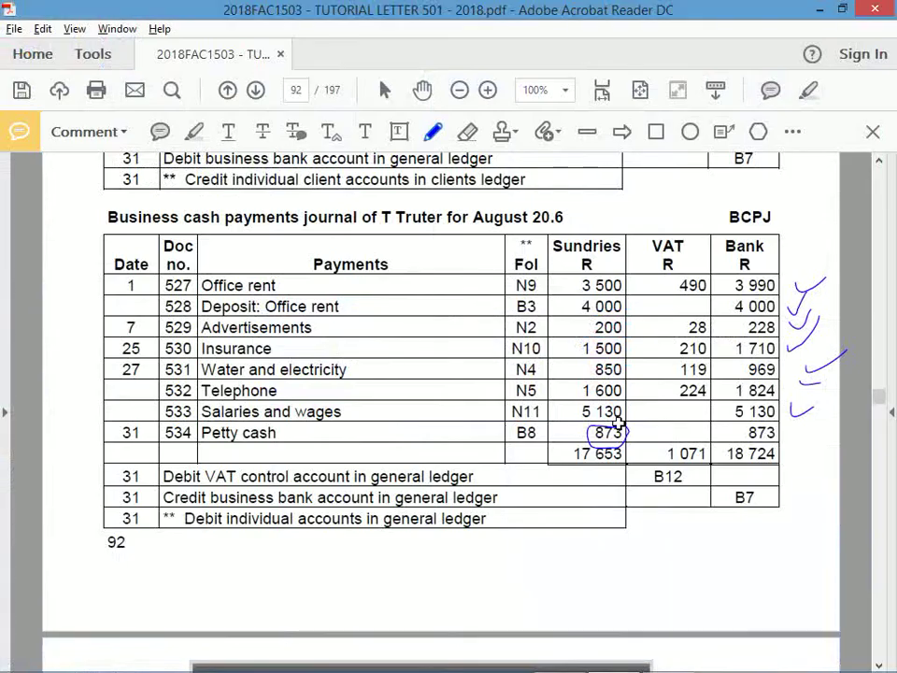
key("alt+Tab")
Step: Add the note "(this is the TOP UP)" in G128 beside the calculated top-up amount
key("Right")
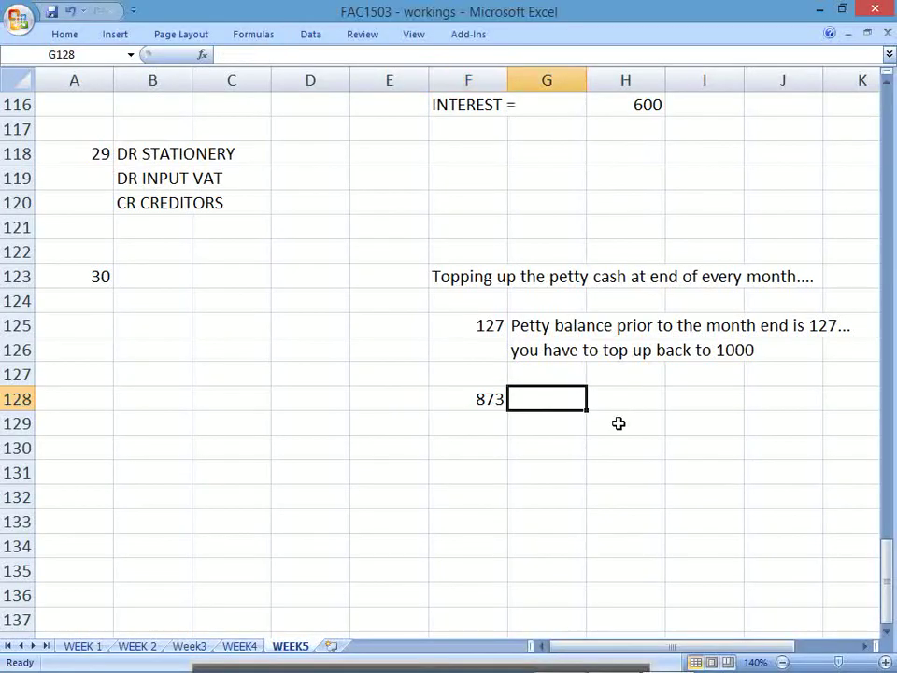
type("(this is")
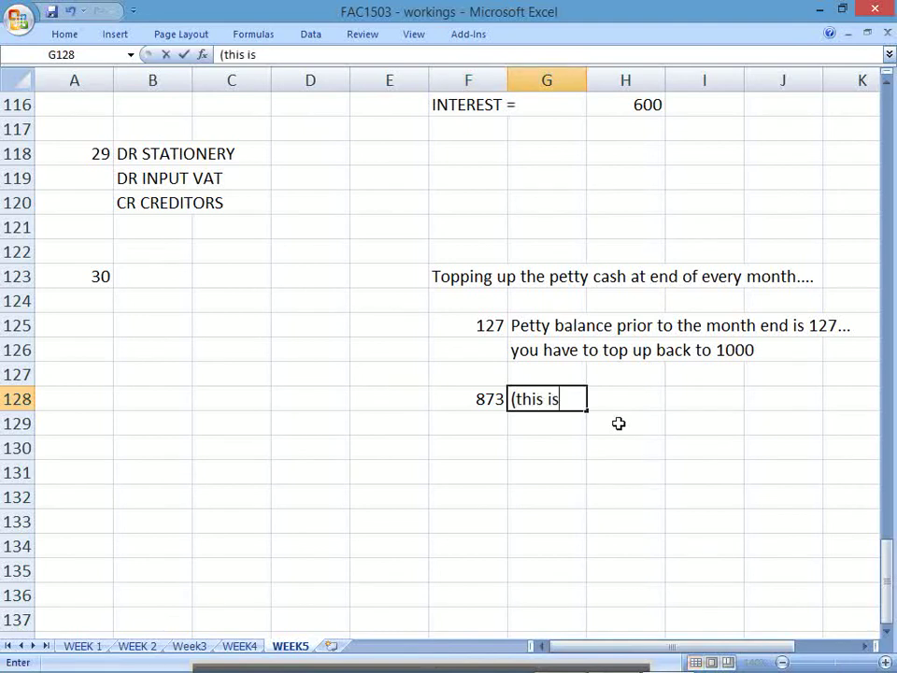
type(" the T")
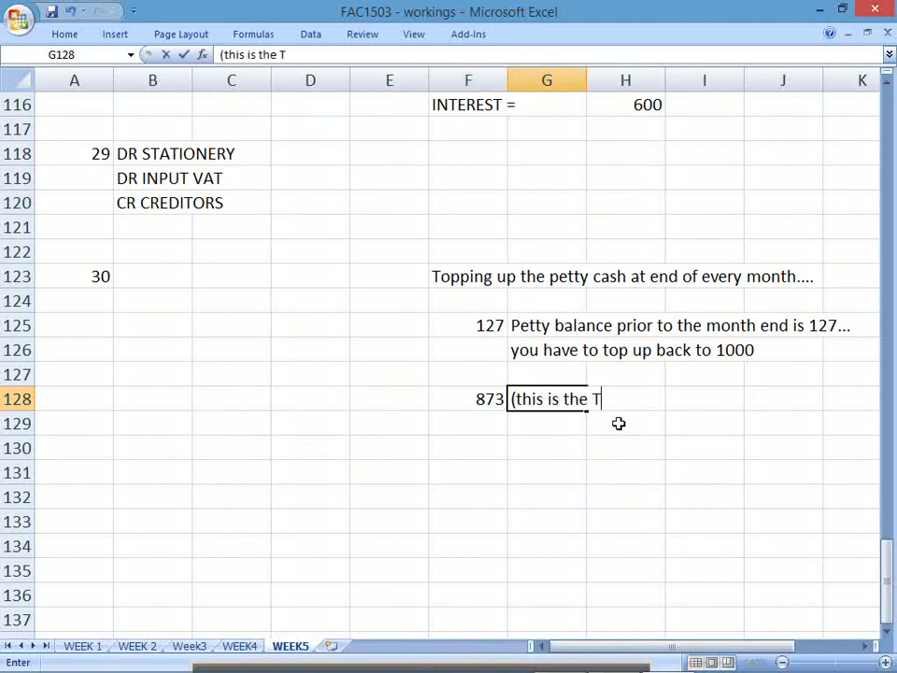
type("OP UP")
key("Return")
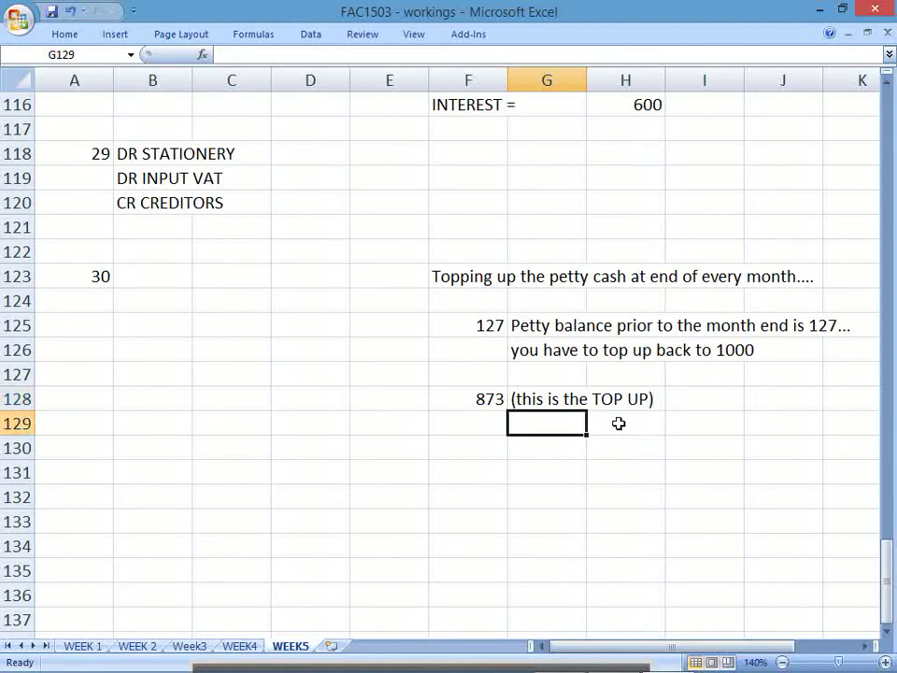
Step: Record the day 30 top-up entry with DR PETTY CASH in B123 and CR BANK in B124
left_click(148, 278)
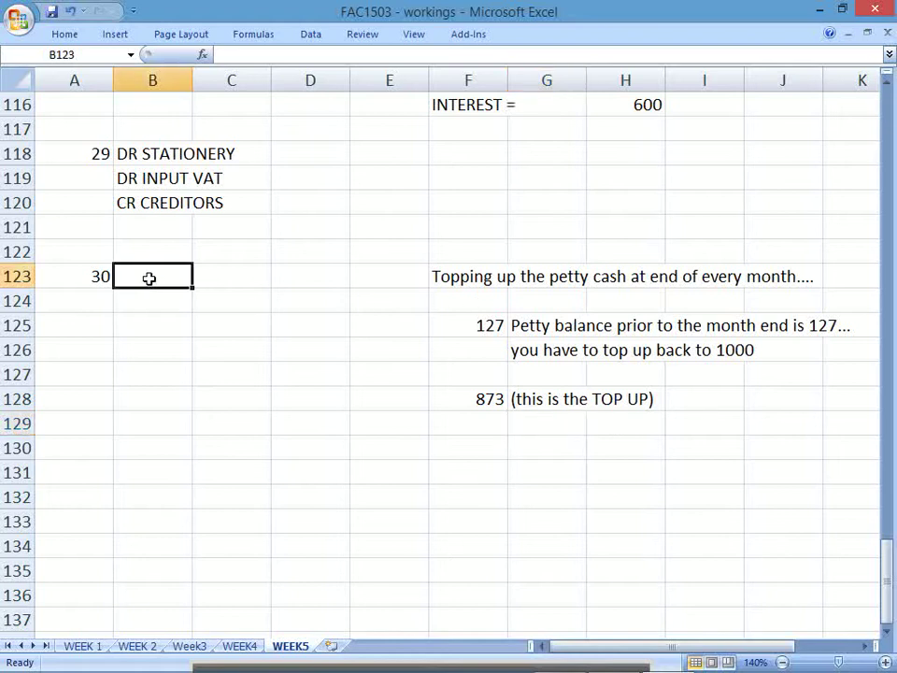
type("DR PETT")
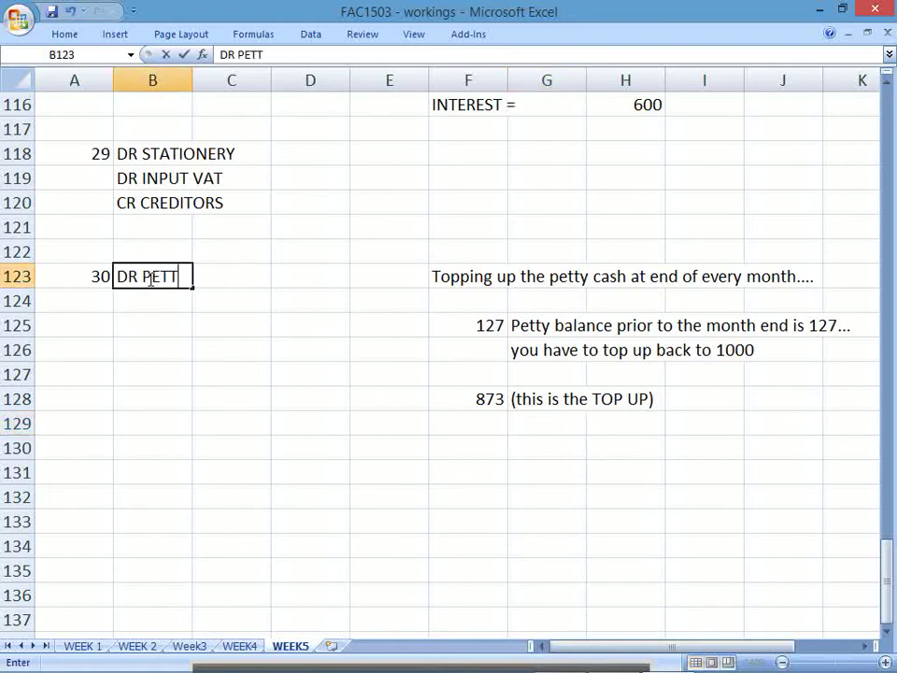
type("Y CASH")
key("Return")
type("CR ")
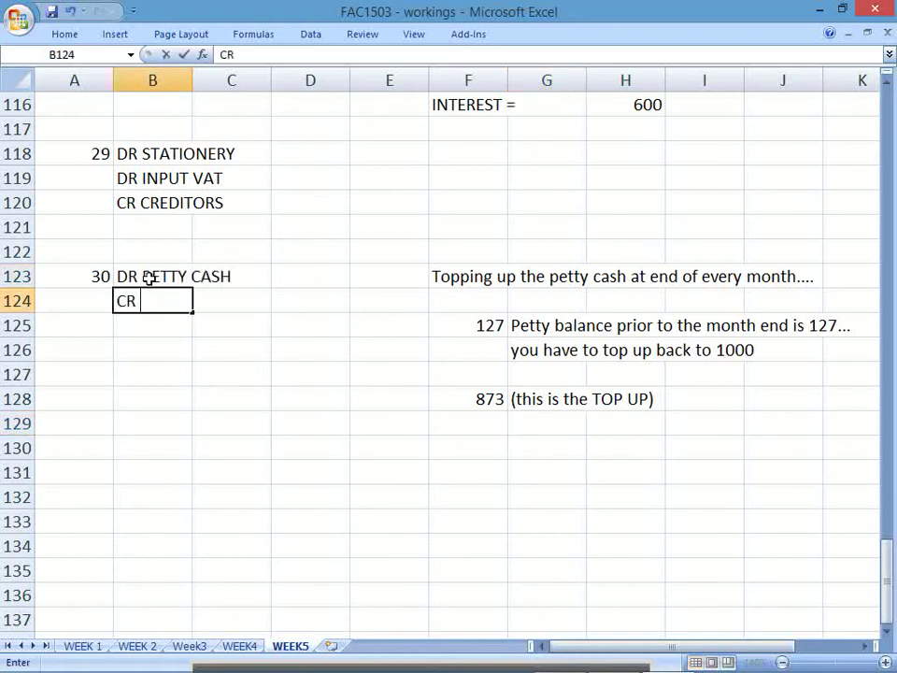
type("BANK")
key("Return")
Step: Link the petty cash amount in D123 to F128 and the bank amount in D124 to D123
key("Up")
key("Up")
key("Right")
key("Right")
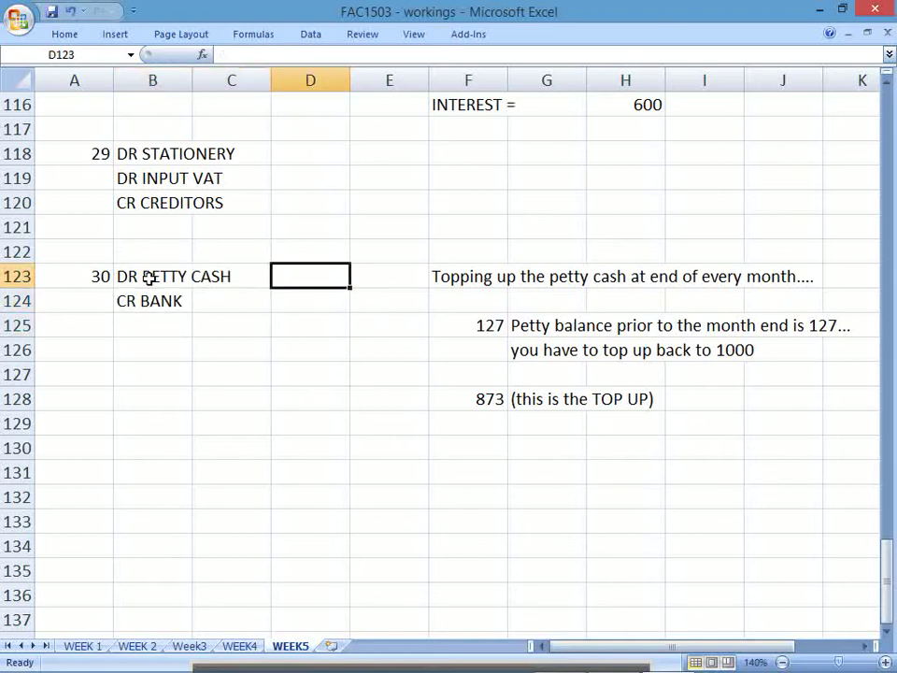
type("=")
left_click(483, 399)
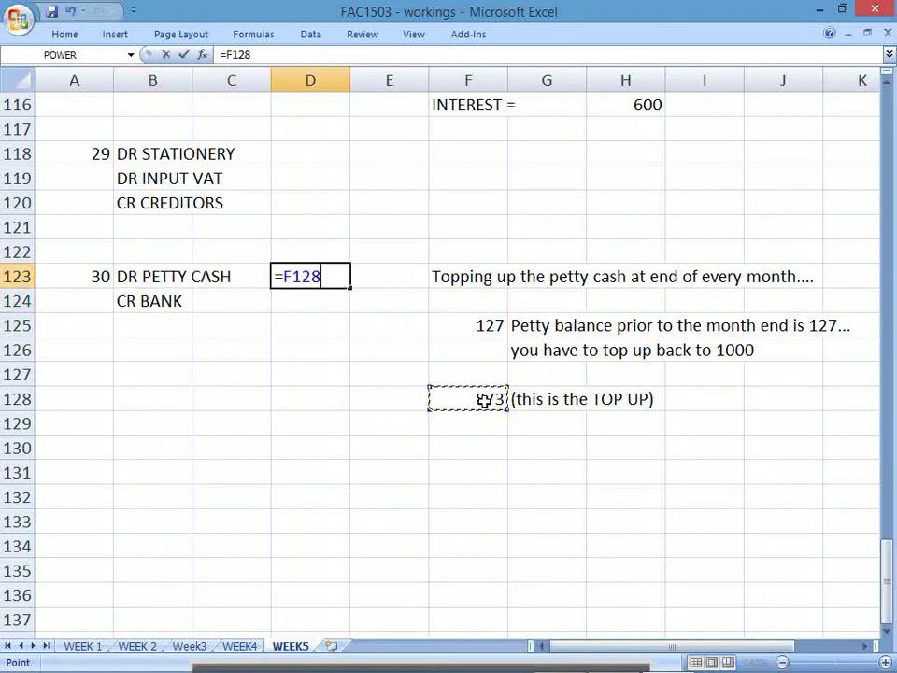
key("Return")
type("=")
key("Up")
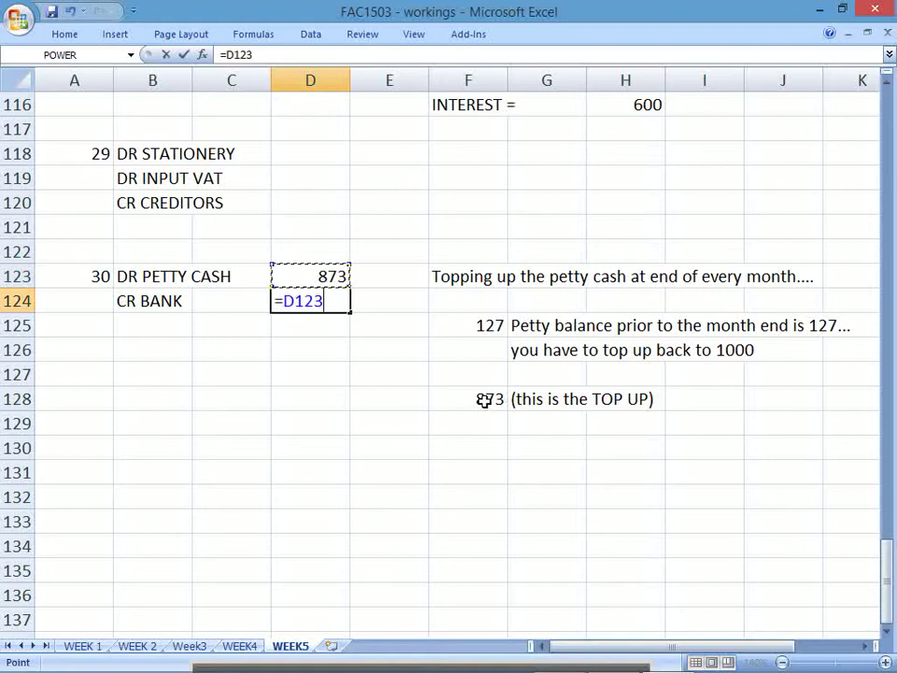
key("Return")
Step: Select the top-up entry in A123:D124, tick off the petty cash payment in the Acrobat Reader journal, and return to Excel
key("Up")
key("Up")
key("Left")
key("Left")
key("Left")
key("shift+Right")
key("shift+Right")
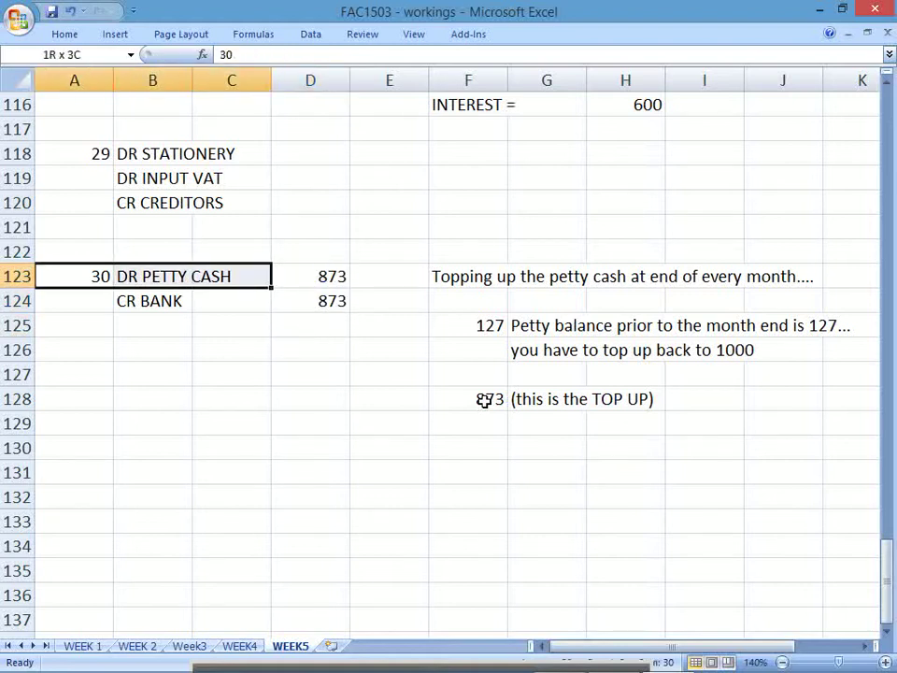
key("shift+Right")
key("shift+Down")
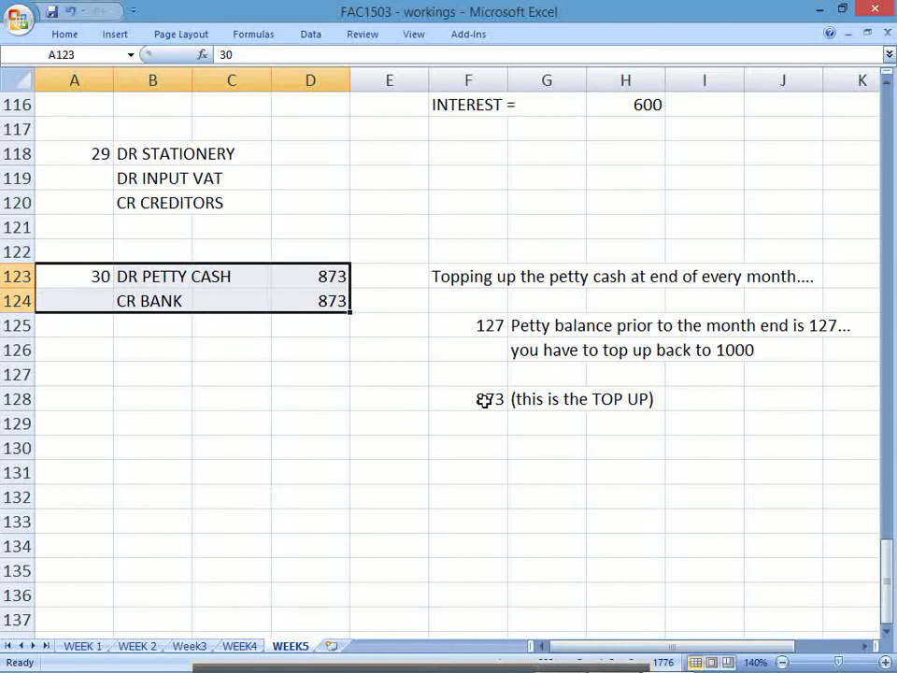
key("alt+Tab")
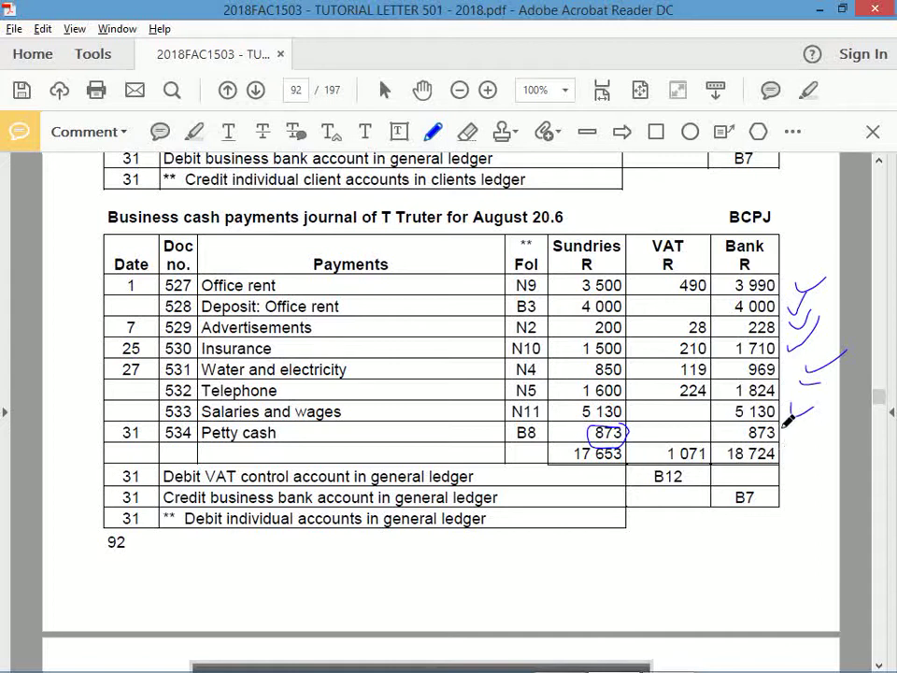
left_click_drag(785, 427, 812, 425)
key("alt+Tab")
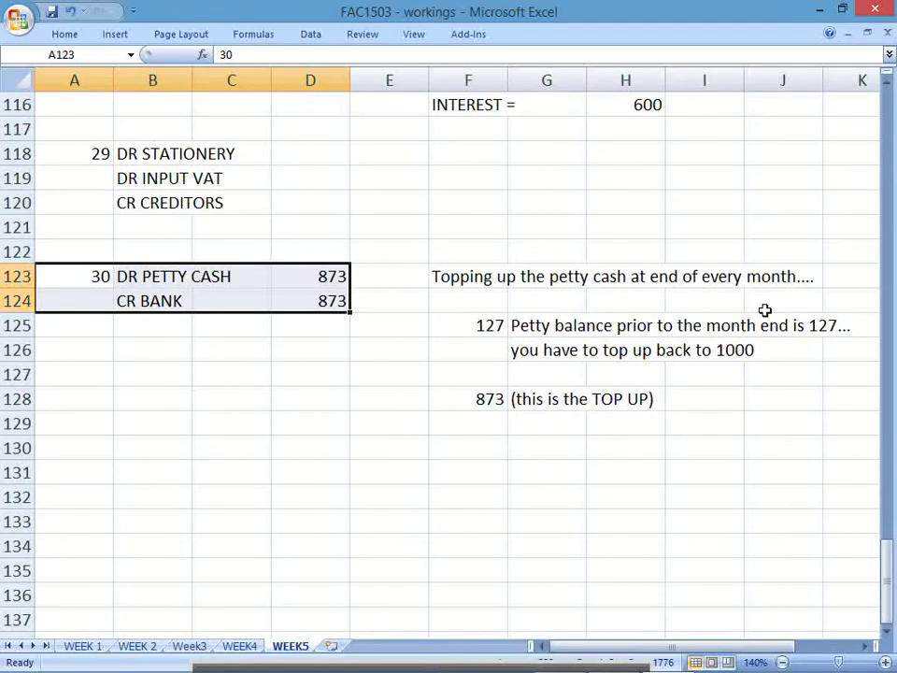
Step: Switch to Acrobat Reader and draw a pencil arrow from the day 29 stationery purchase to its amount
key("alt+Tab")
scroll(879, 191, "up", 5)
scroll(879, 191, "up", 10)
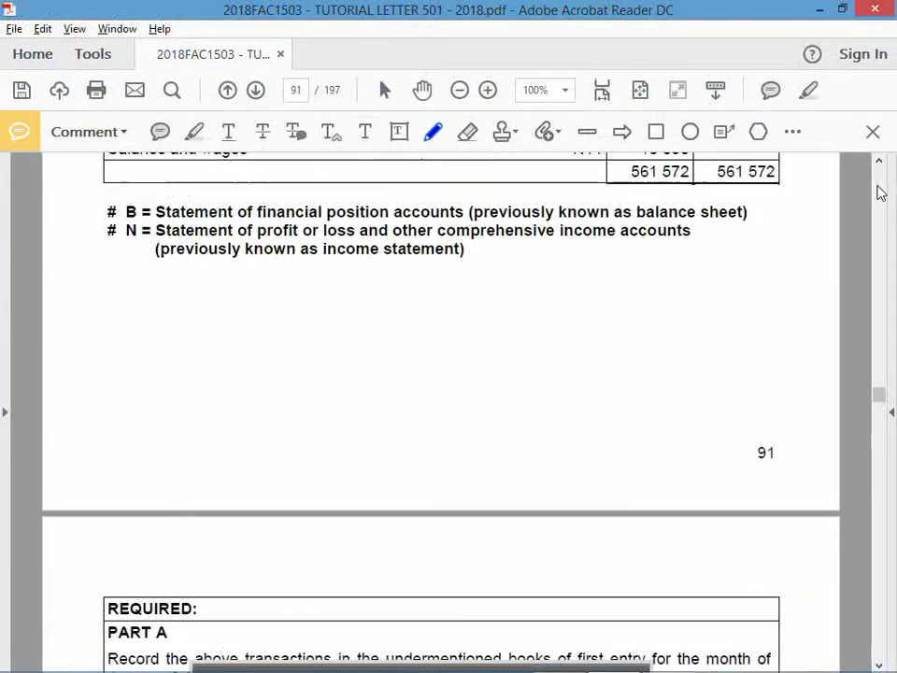
key("shift+F4")
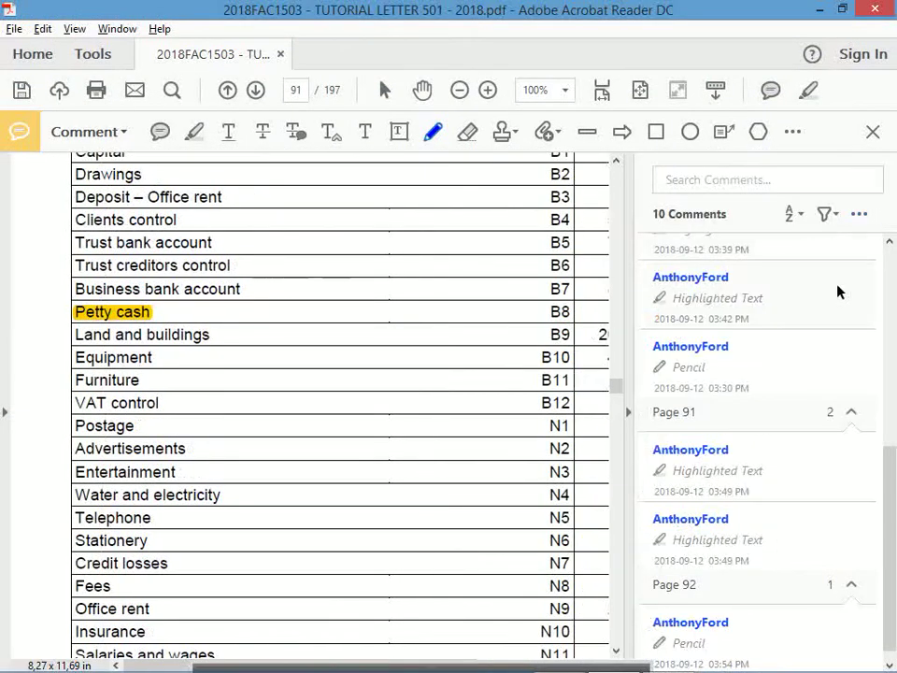
key("shift+F4")
scroll(884, 241, "up", 5)
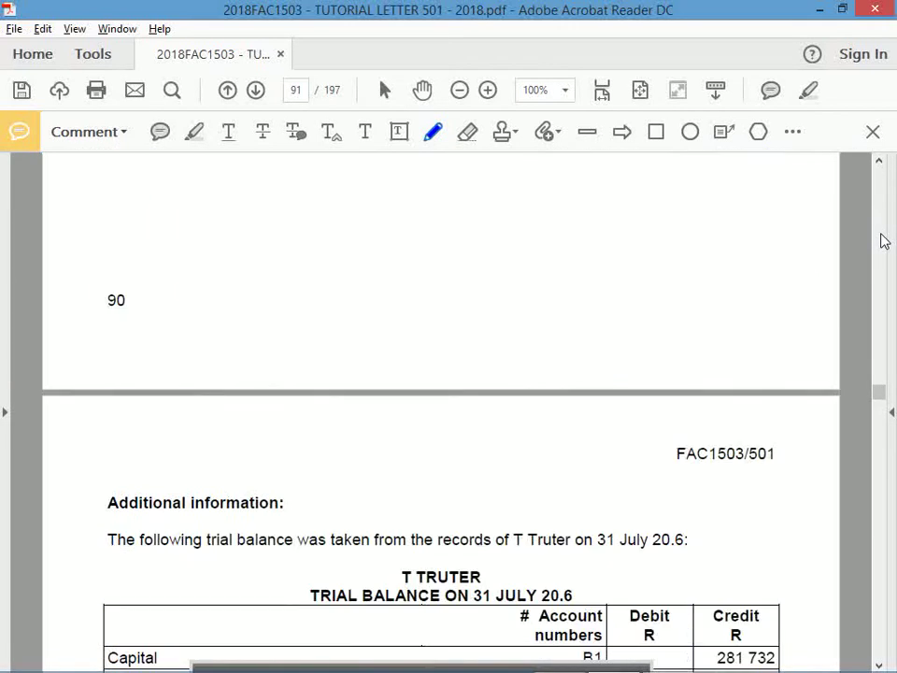
scroll(884, 240, "up", 4)
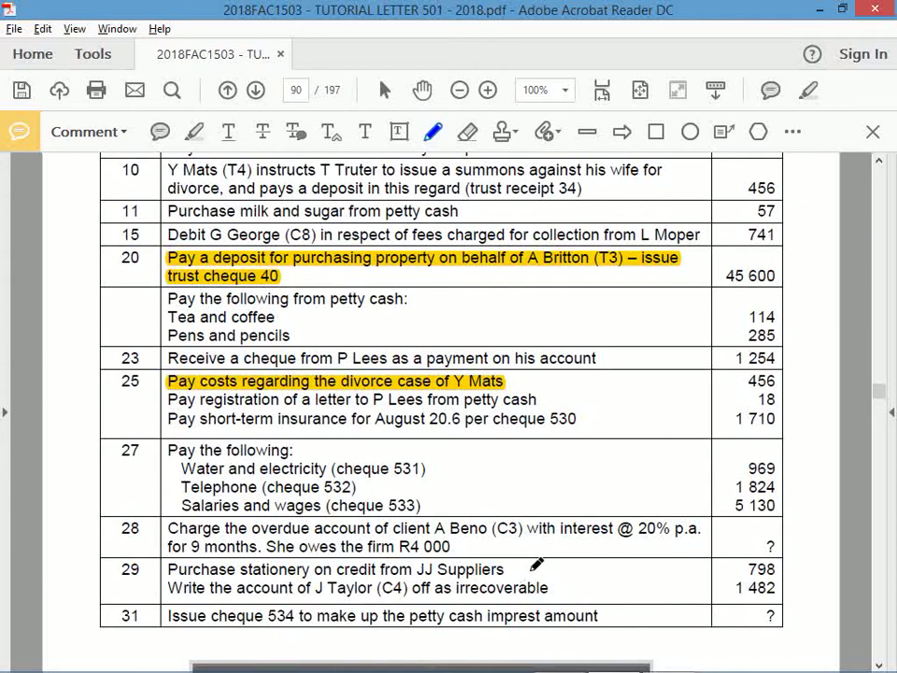
mouse_move(508, 567)
left_mouse_down()
mouse_move(741, 568)
mouse_move(706, 585)
left_mouse_up()
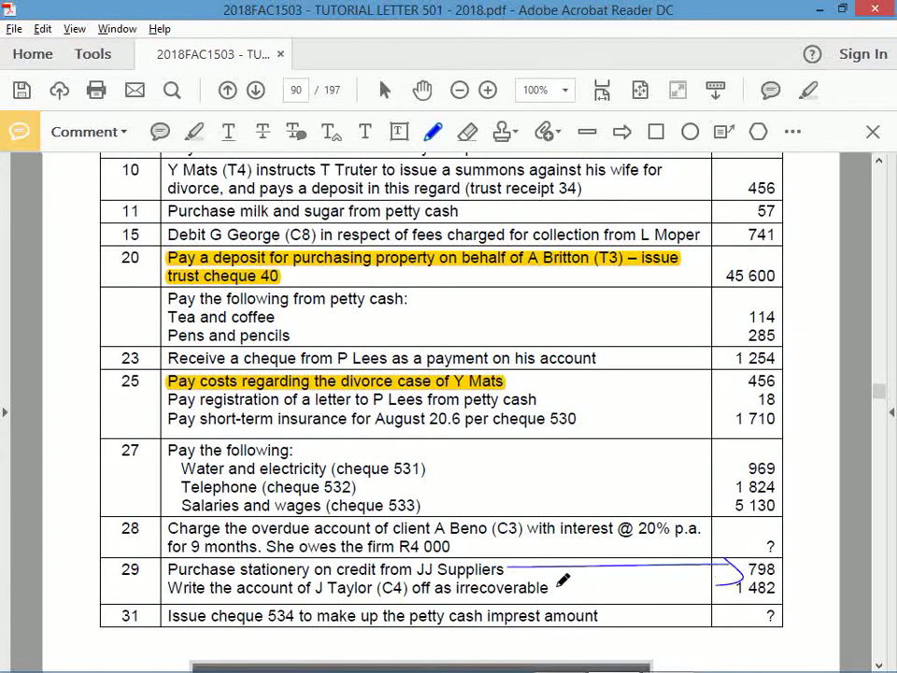
Step: Highlight the day 29 transaction about writing an account off as irrecoverable
left_click(194, 132)
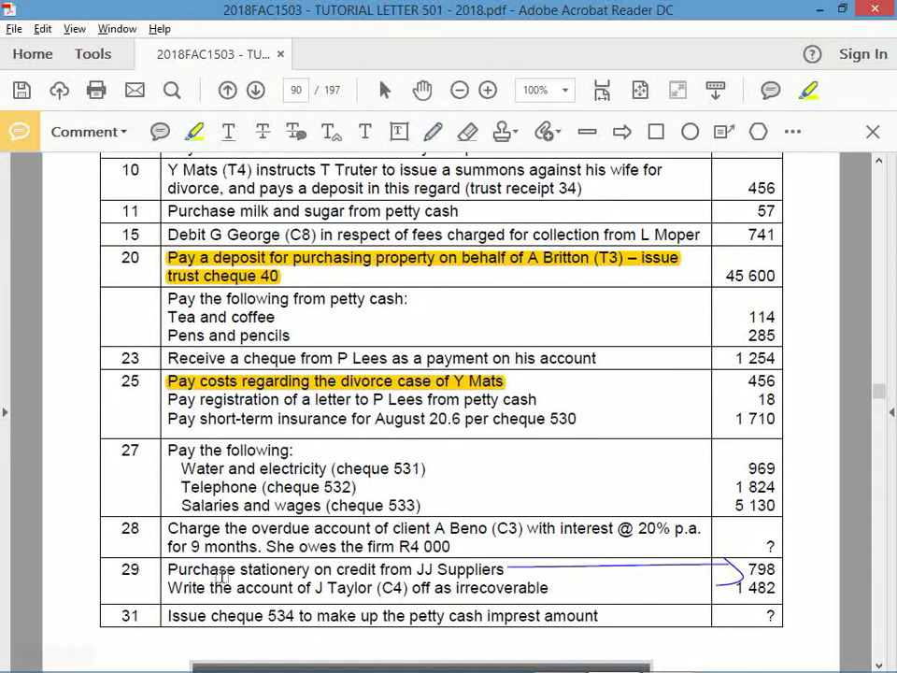
mouse_move(167, 588)
left_mouse_down()
mouse_move(481, 620)
mouse_move(484, 603)
mouse_move(550, 586)
left_mouse_up()
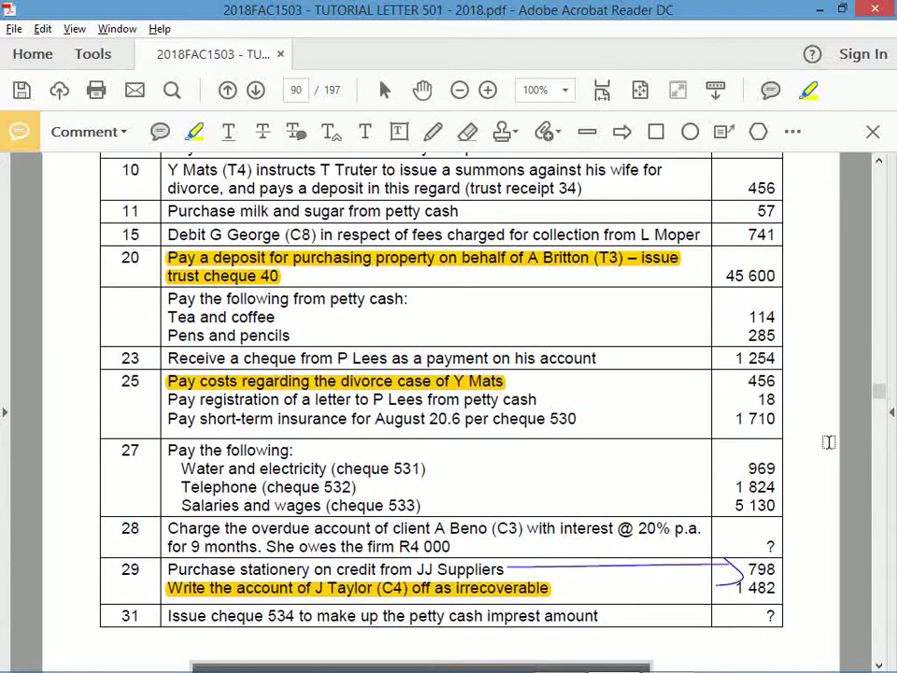
Step: Return to Excel and insert four blank rows at row 121, above the petty cash top-up entry
key("alt+Tab")
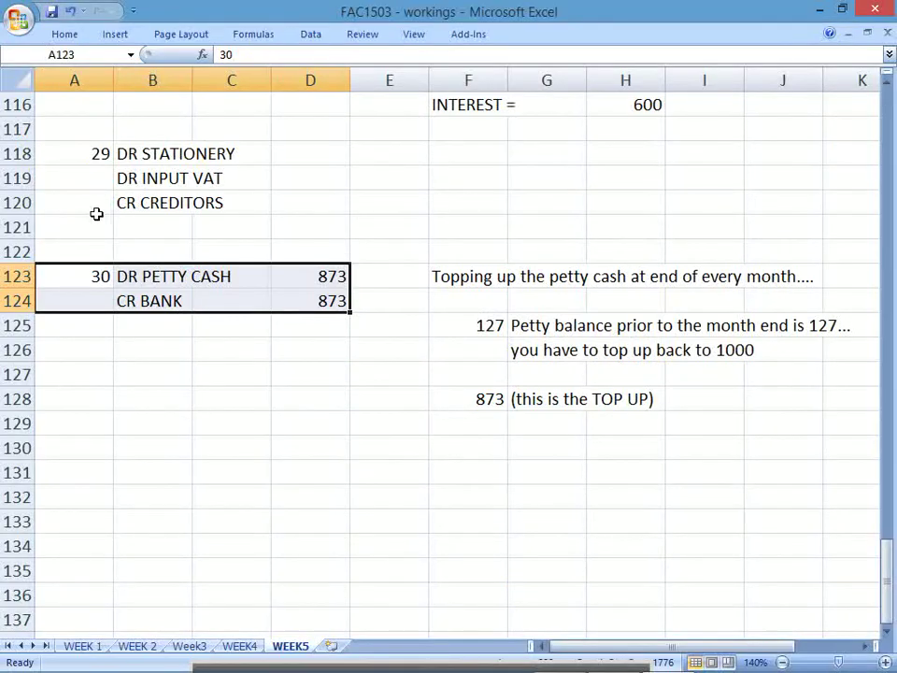
left_click_drag(16, 227, 20, 249)
right_click(26, 243)
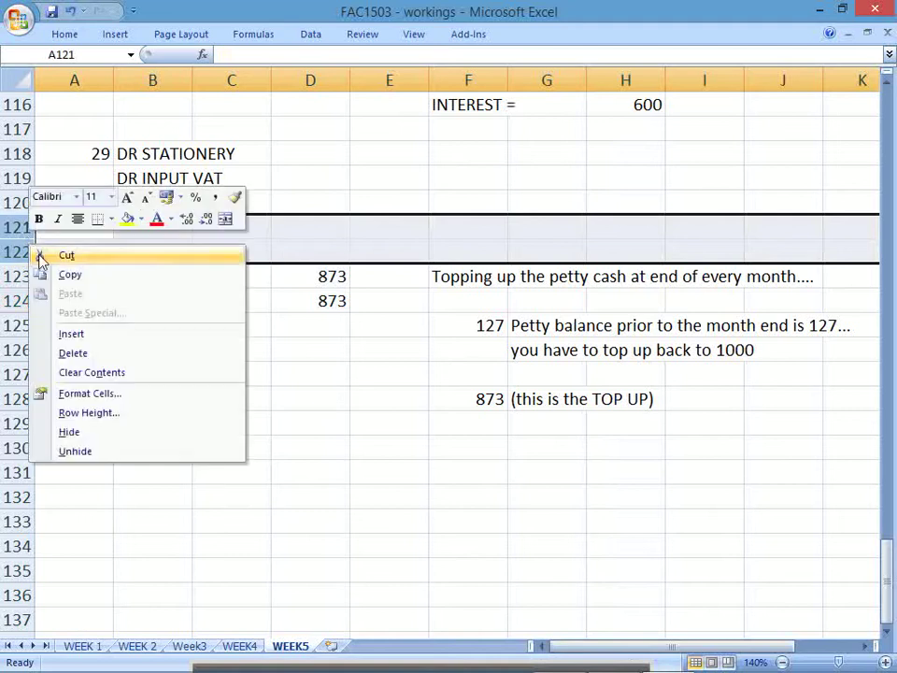
left_click(74, 331)
right_click(33, 244)
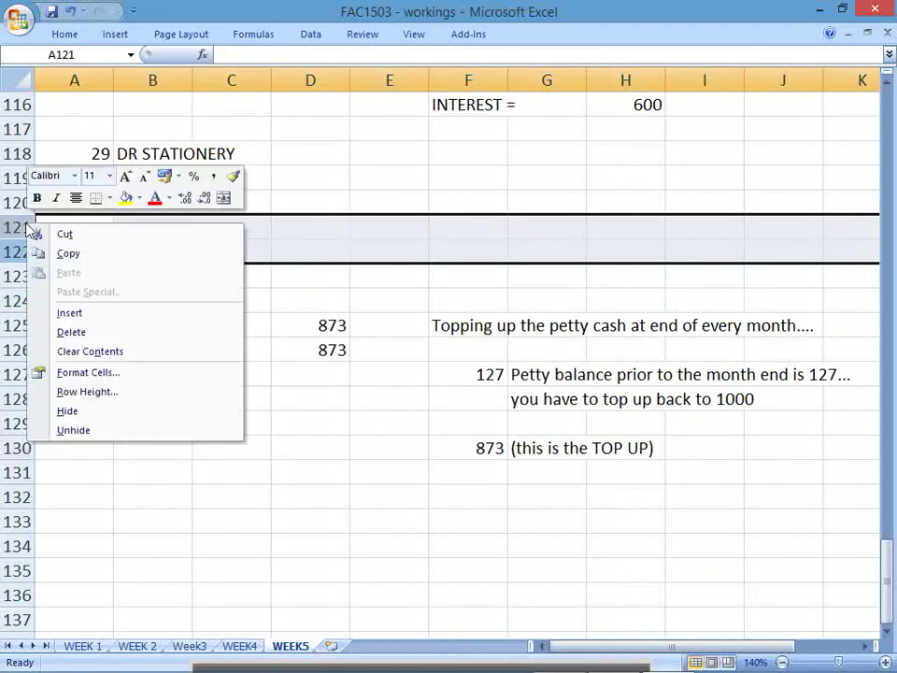
left_click(73, 314)
Step: Enter day 29 in A122 and DR BAD DEBTS / CREDIT LOSSES in B122
left_click(90, 254)
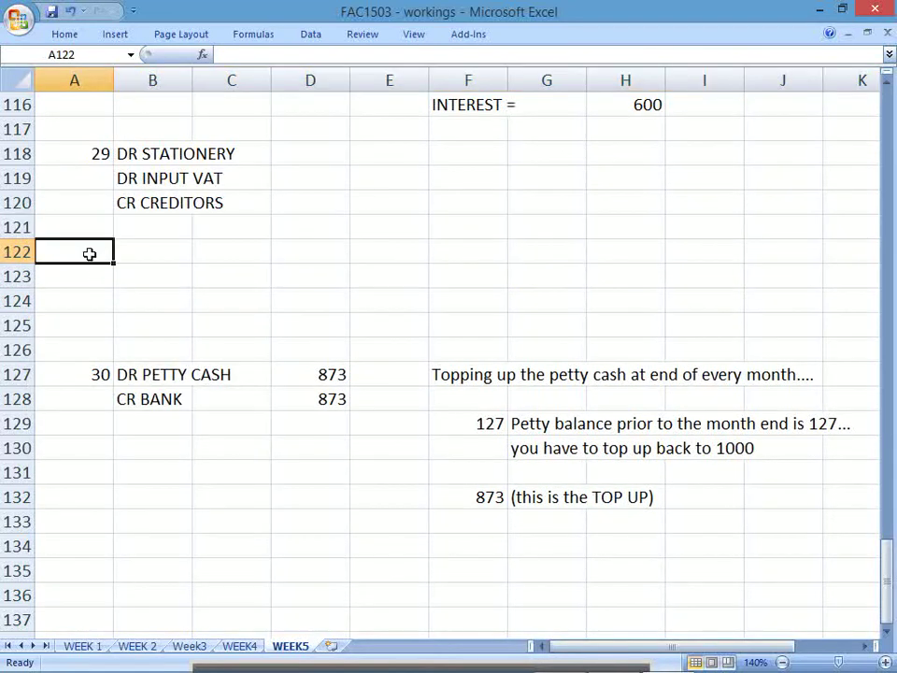
type("29")
key("Return")
left_click(97, 252)
key("Tab")
type("DR")
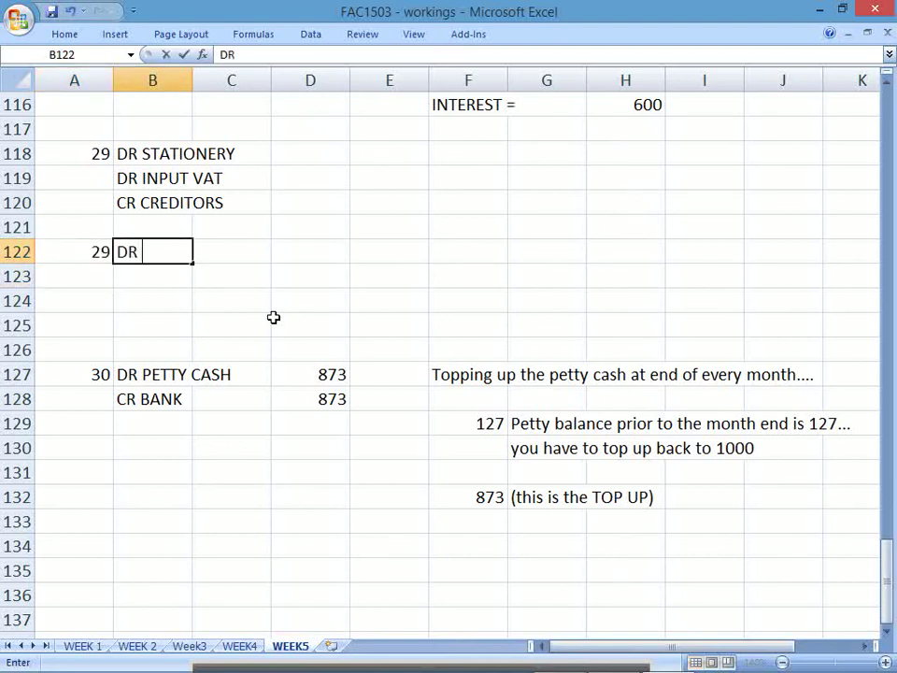
type(" BAD DETORS")
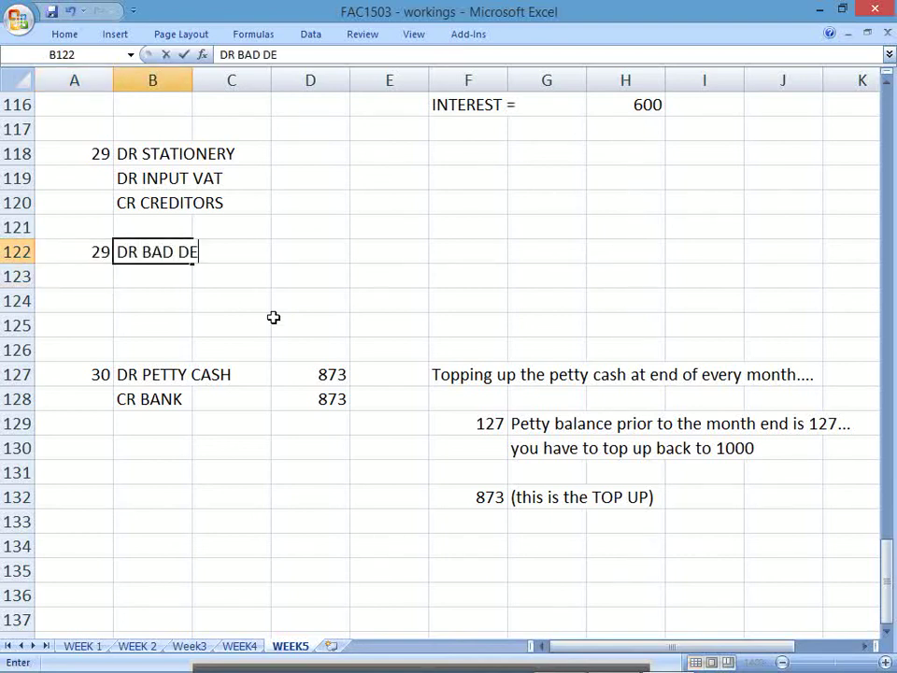
key("BackSpace")
key("BackSpace")
key("BackSpace")
key("BackSpace")
type("BTS / CRED")
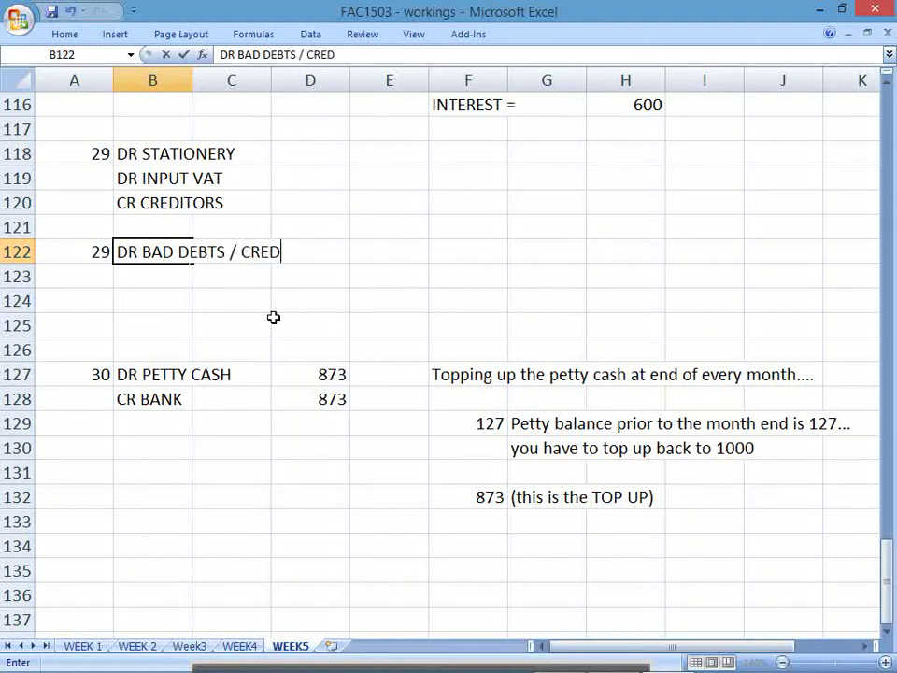
type("ITT")
type("LOS")
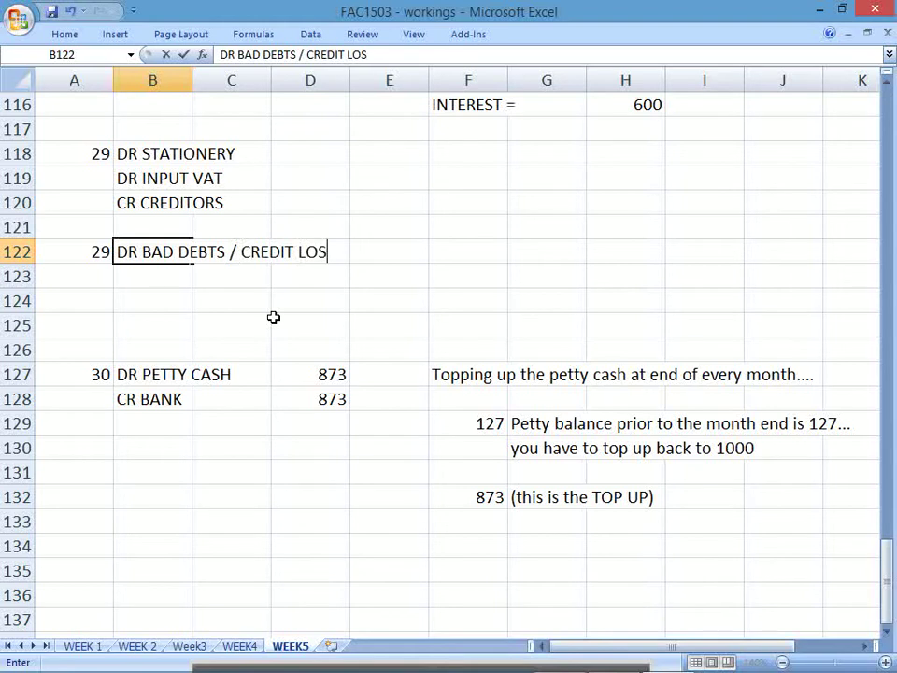
type("SES")
key("Return")
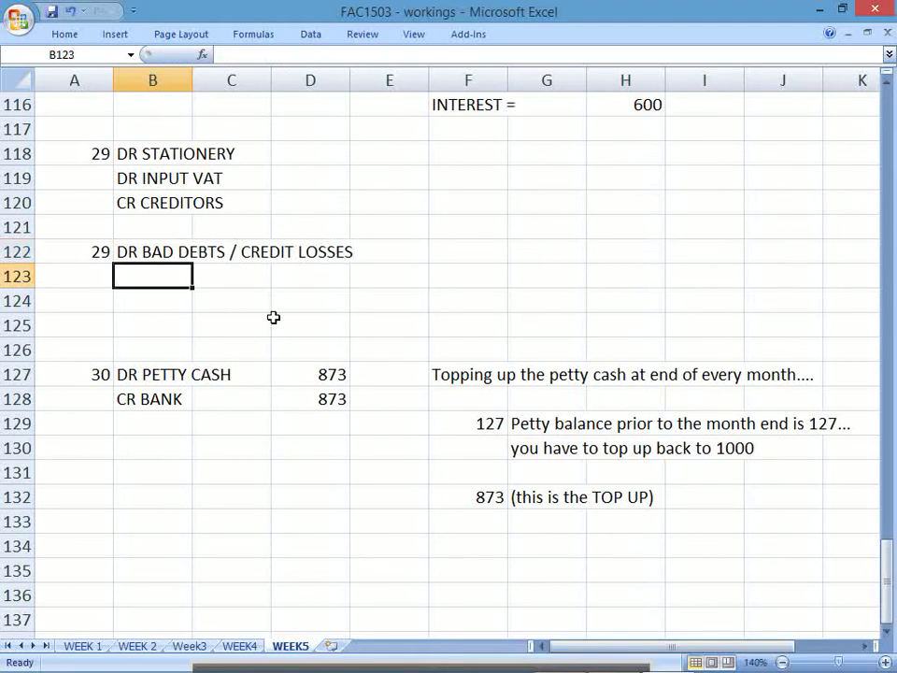
Step: Enter CR DEBTORS in B123, check the highlighted write-off transaction in Acrobat Reader, and return to Excel
type("CR DEBTORS")
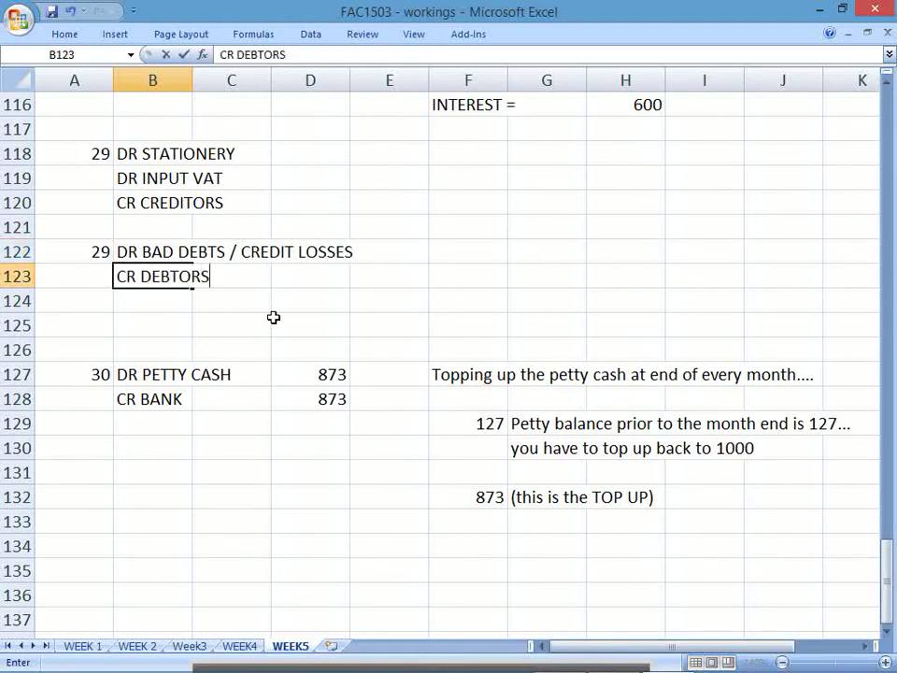
key("Return")
key("alt+Tab")
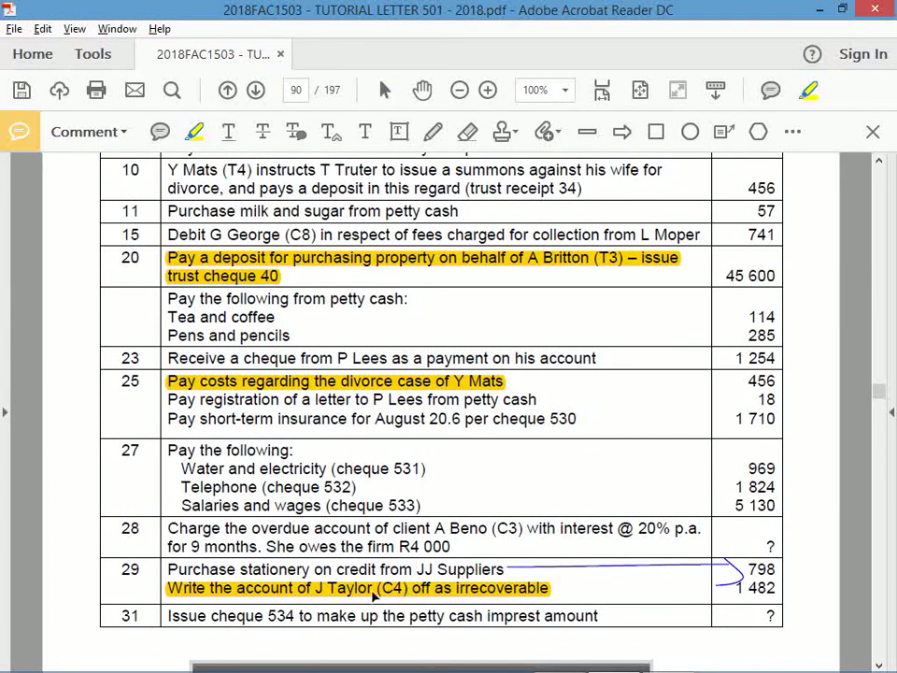
key("alt+Tab")
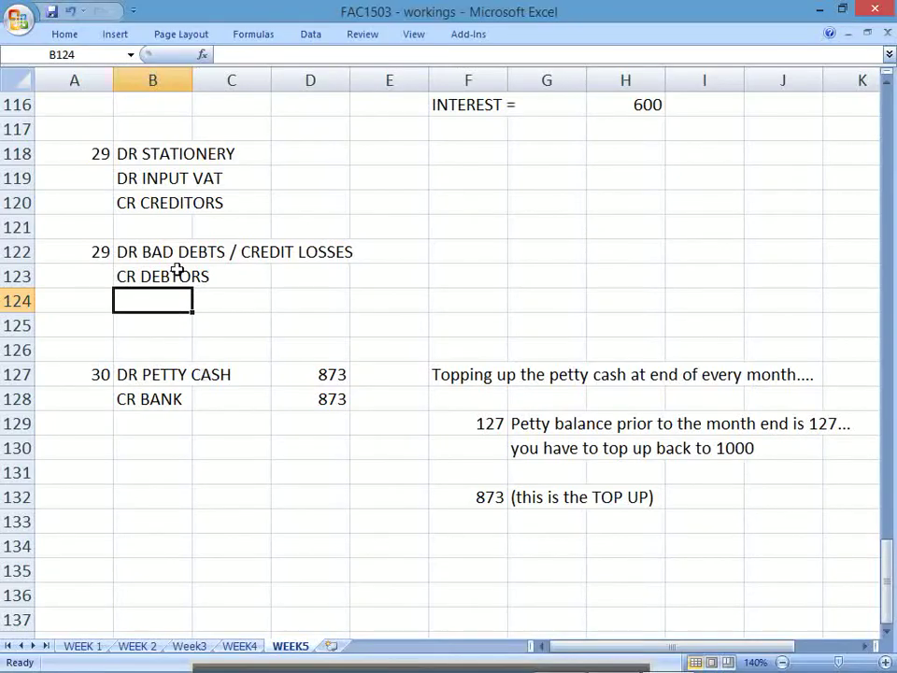
Step: Change the credit line in B123 to CR CLIENT CONTROL ACCOUNT ....DEBTORS
left_click(176, 270)
left_click(238, 57)
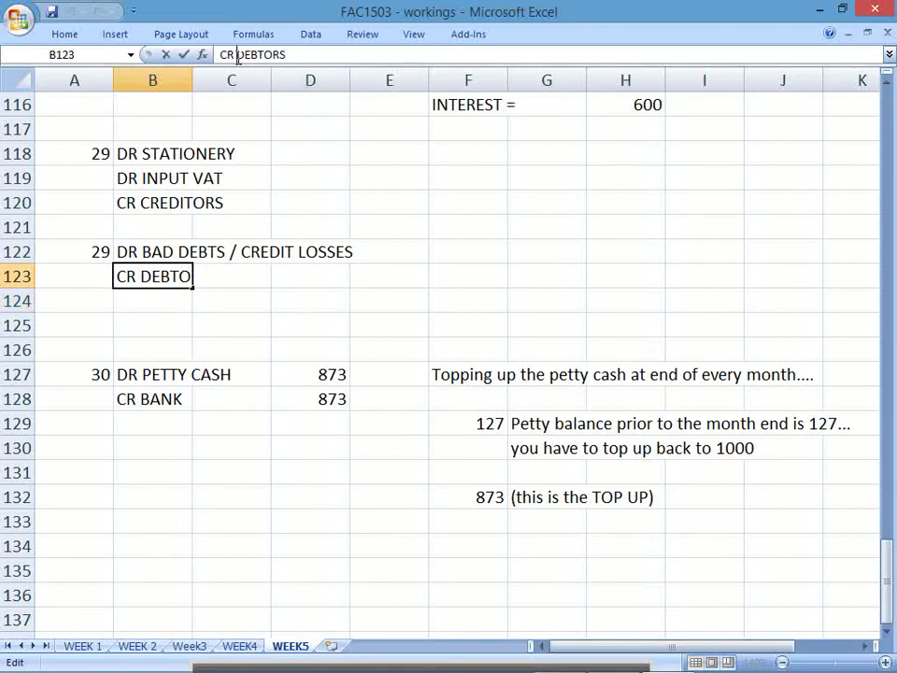
type("CLIENT ")
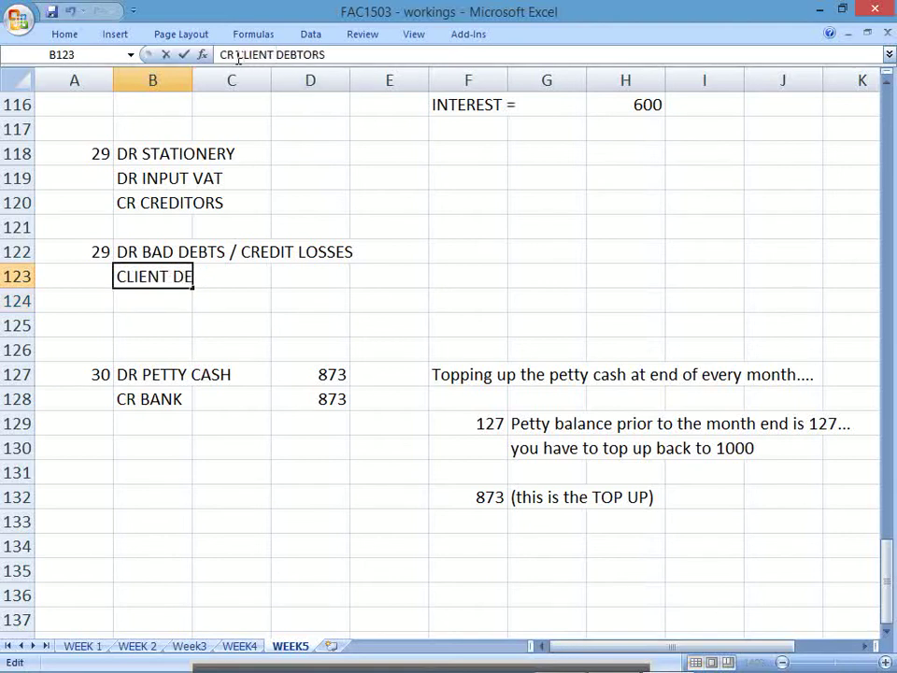
type("CONTROL ACCOUN")
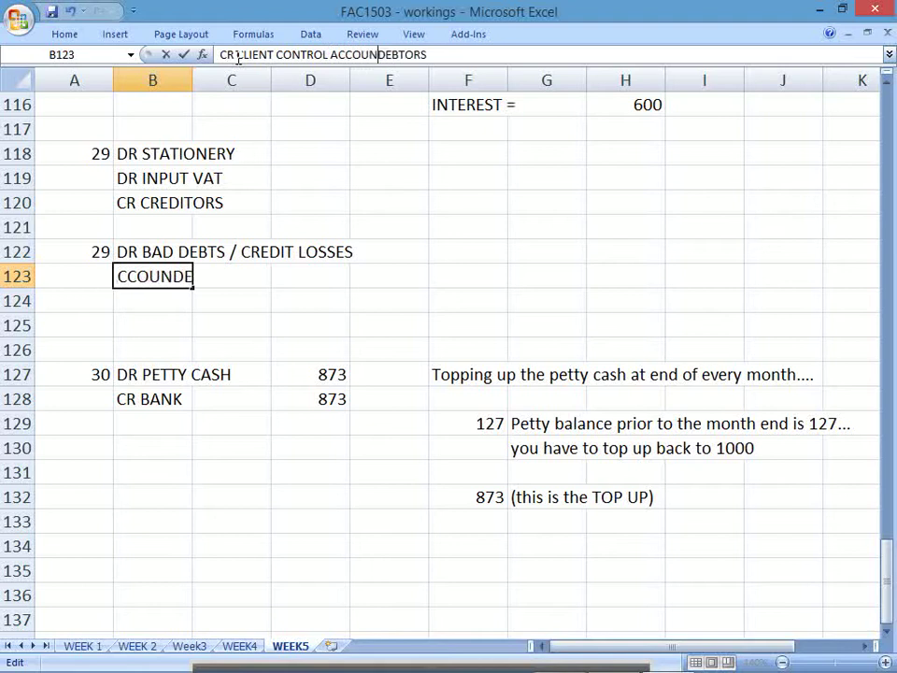
type("T ....")
key("Return")
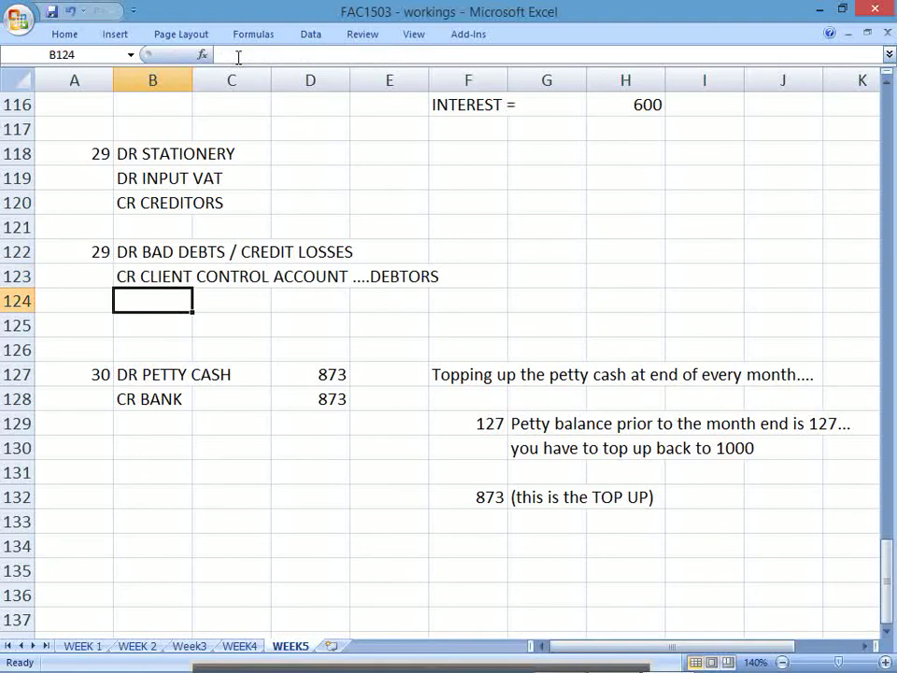
Step: Select the credit loss entry in B122:F123, review it against the write-off transaction in Acrobat Reader, and return to Excel
key("Up")
key("Right")
key("Down")
key("Left")
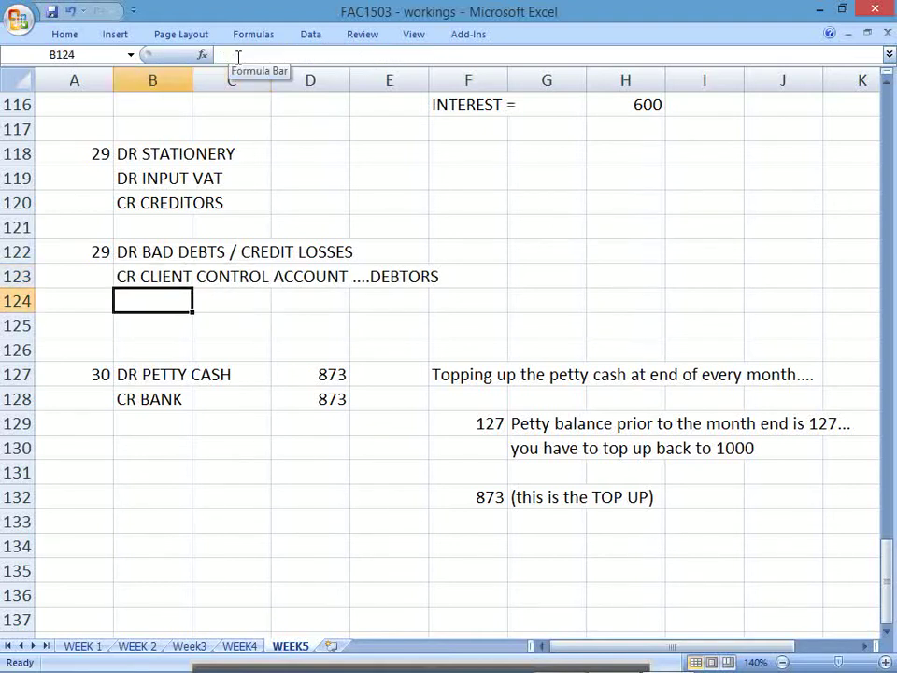
key("Up")
key("Up")
key("shift+Down")
key("shift+Right")
key("shift+Right")
key("shift+Right")
key("shift+Right")
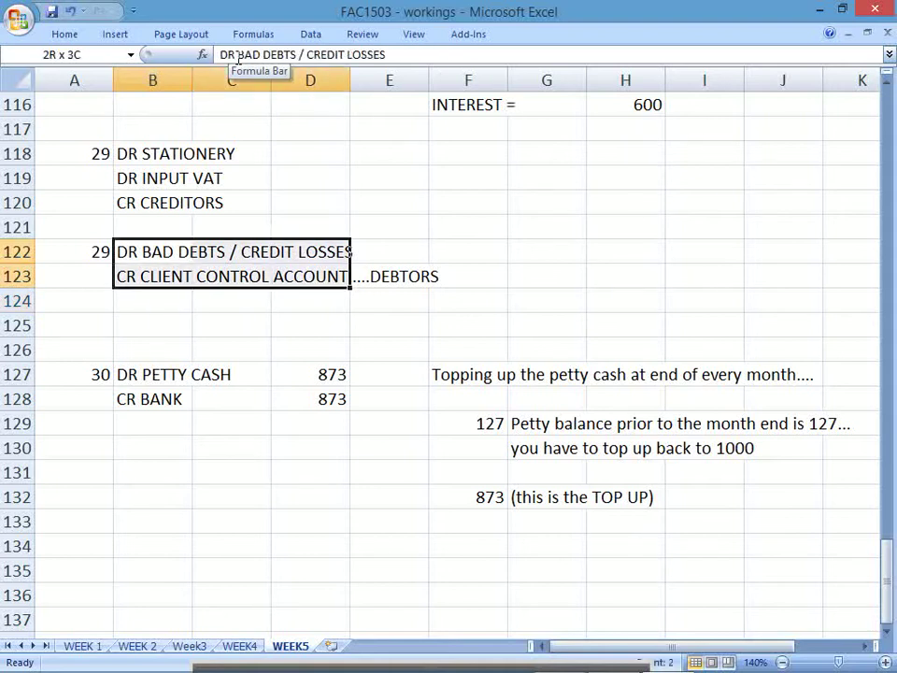
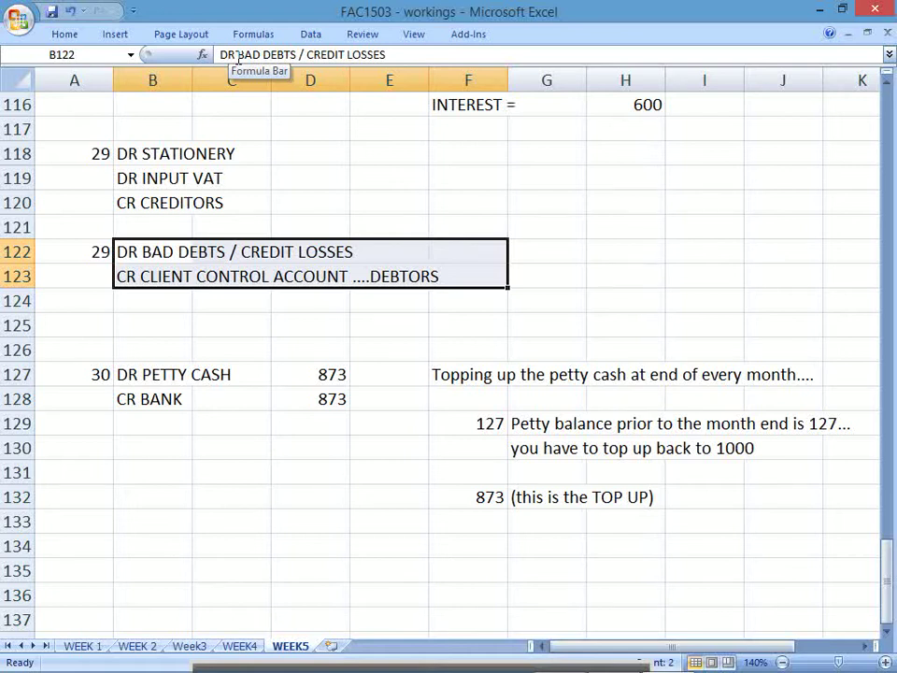
key("alt+Tab")
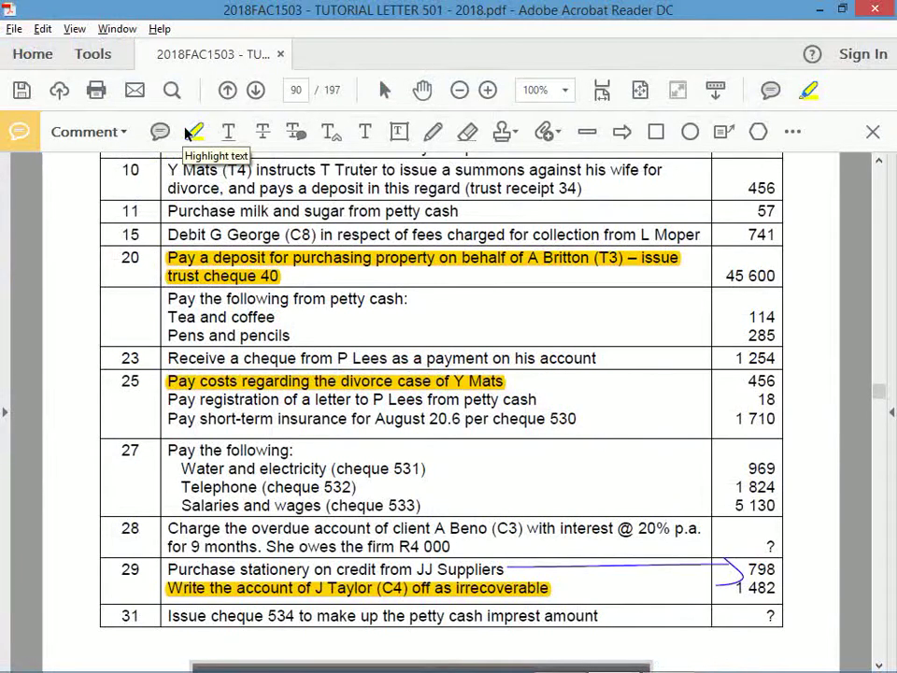
key("alt+Tab")
Step: Label the day 29 credit loss entry with journal code GJ in A123
key("Down")
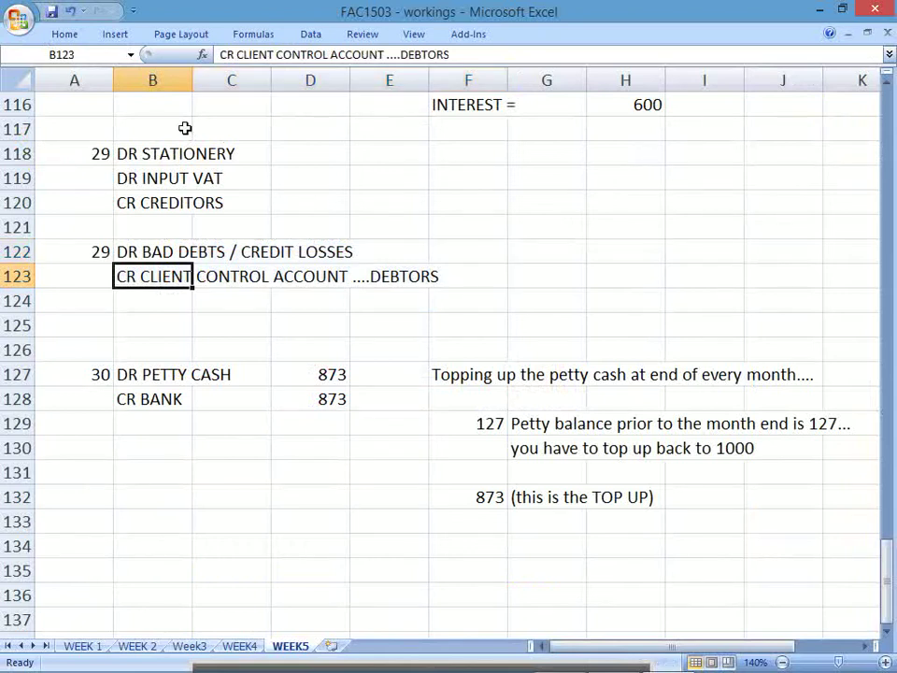
key("Left")
type("GJ")
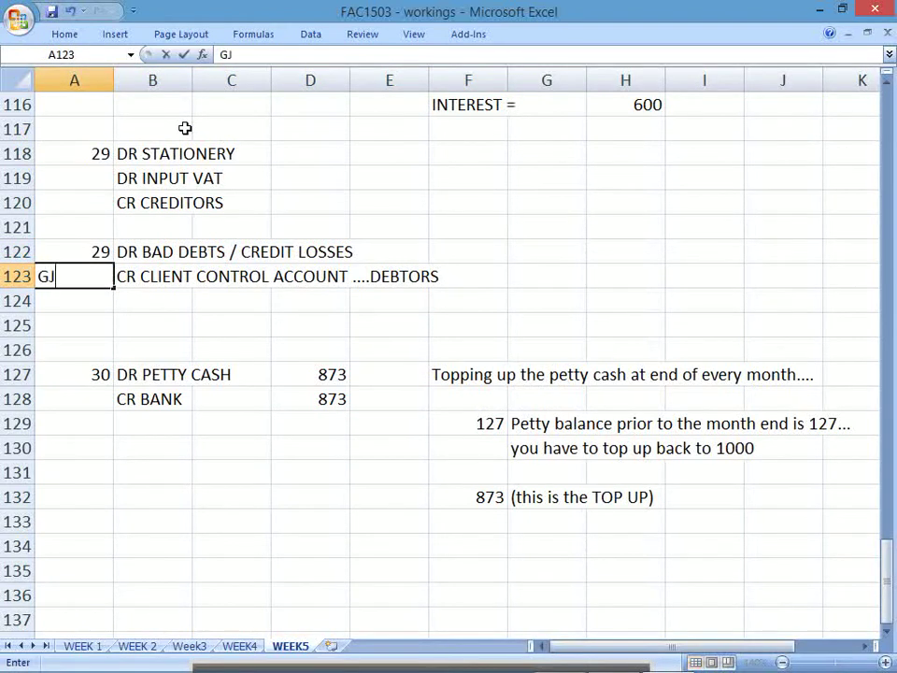
key("Return")
key("Up")
Step: Switch to Acrobat Reader and go past the business cash journals to the trust cash receipts journal on page 93
key("alt+Tab")
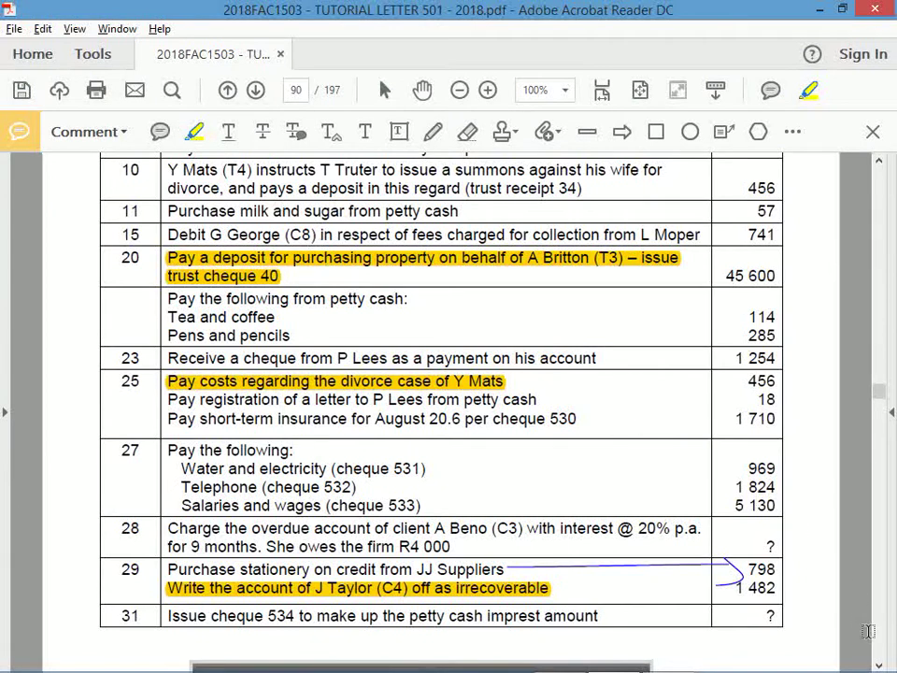
scroll(867, 632, "down", 20)
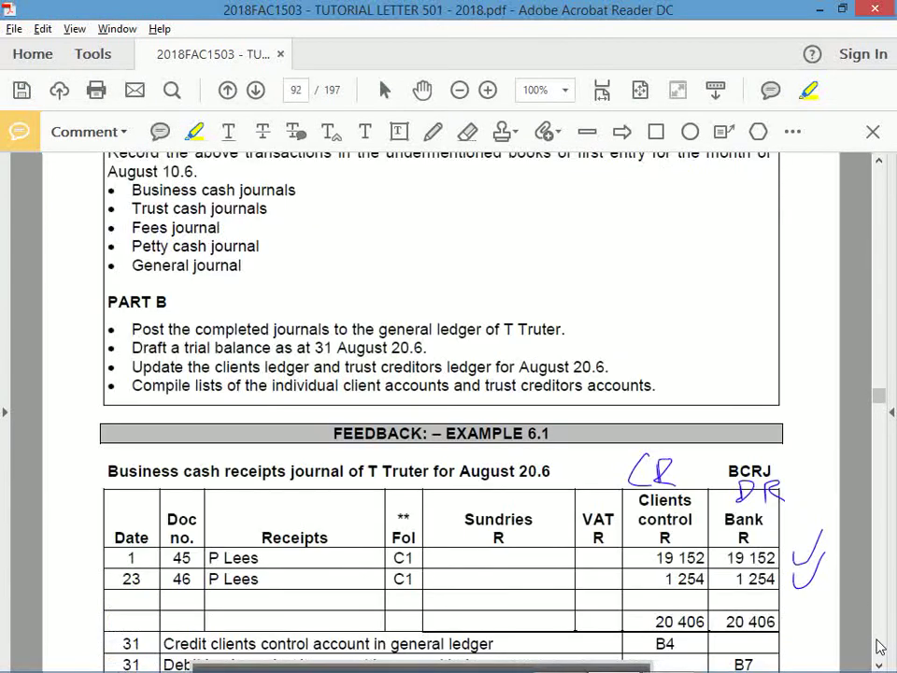
scroll(879, 644, "down", 10)
scroll(879, 645, "down", 7)
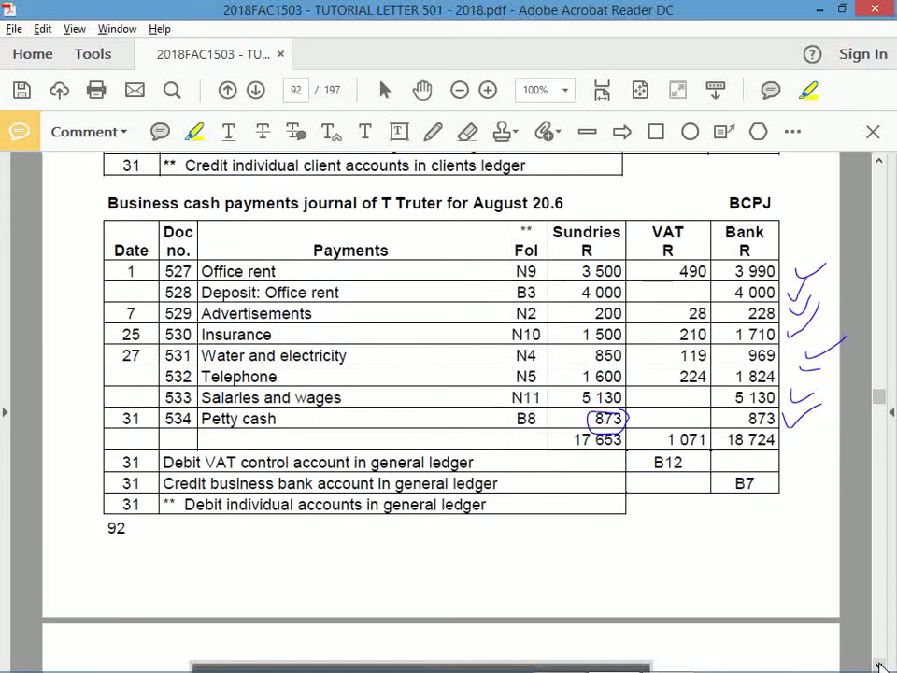
scroll(879, 666, "down", 6)
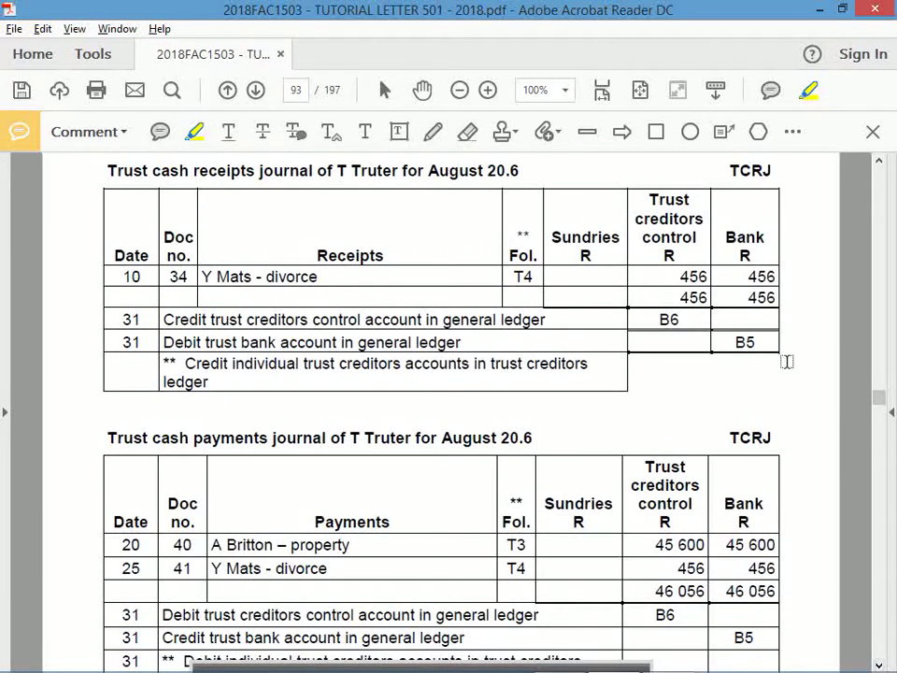
Step: Return to Excel, select the day 10 trust bank entry in A67:E68, and compare it with the trust cash receipts journal in Acrobat Reader
key("alt+Tab")
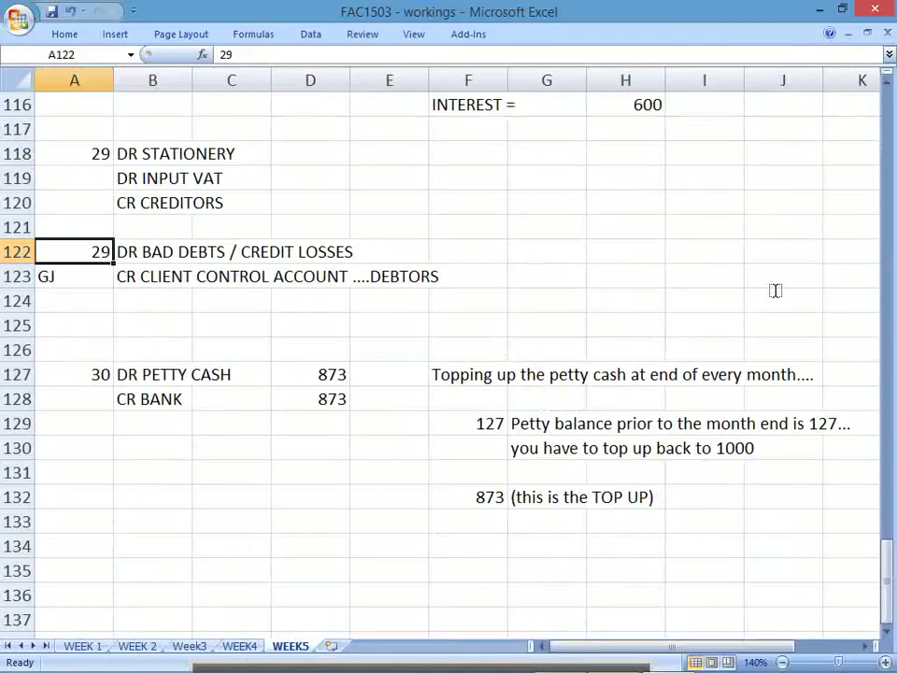
left_click_drag(890, 565, 877, 326)
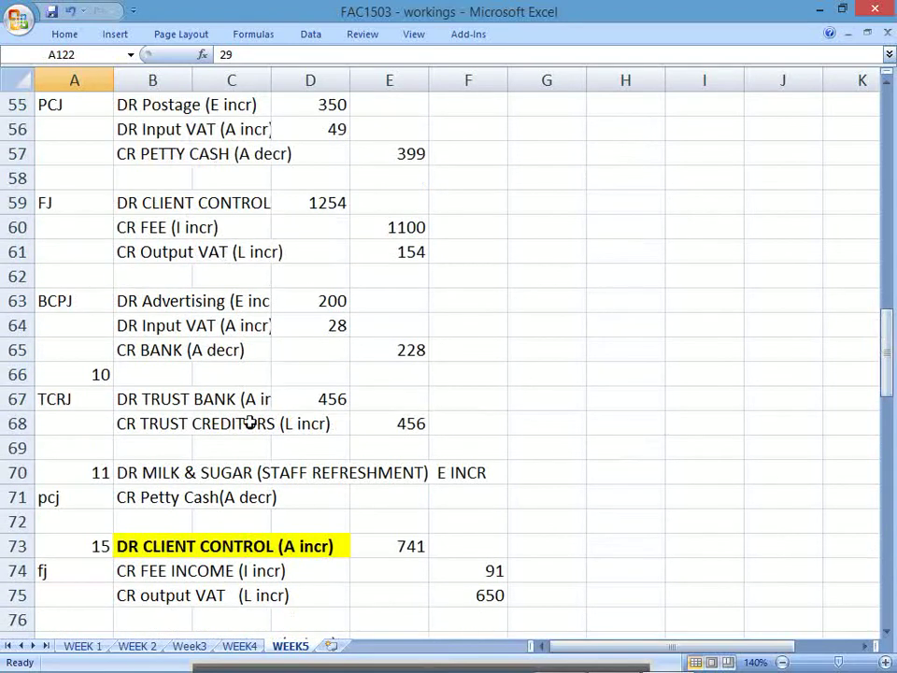
mouse_move(84, 408)
left_mouse_down()
mouse_move(296, 398)
mouse_move(372, 423)
left_mouse_up()
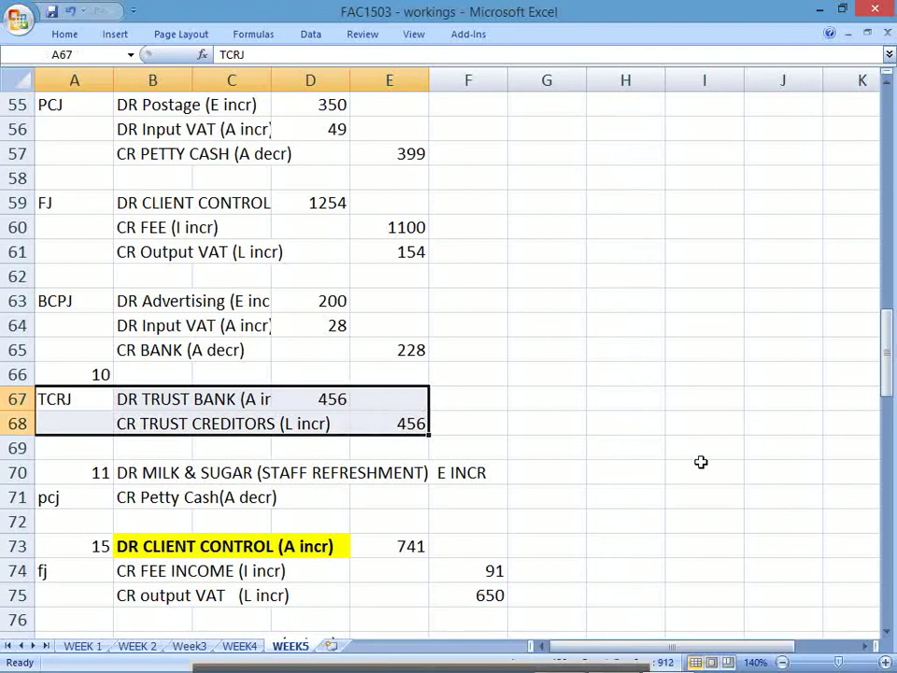
key("alt+Tab")
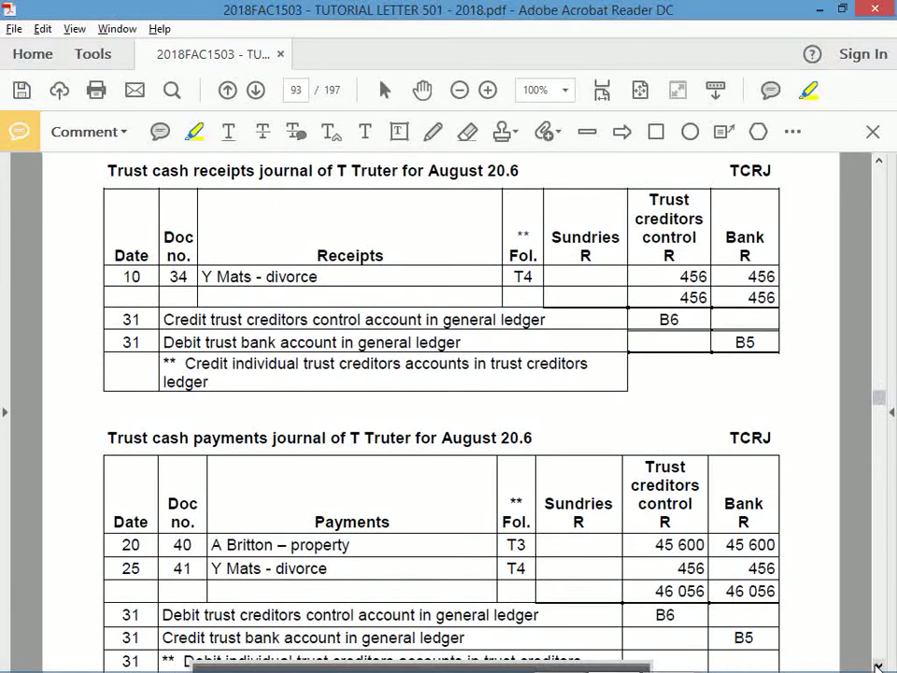
Step: Review the trust cash payments journal on page 93, and return to the WEEK5 sheet in Excel
left_click(879, 665)
left_click(878, 665)
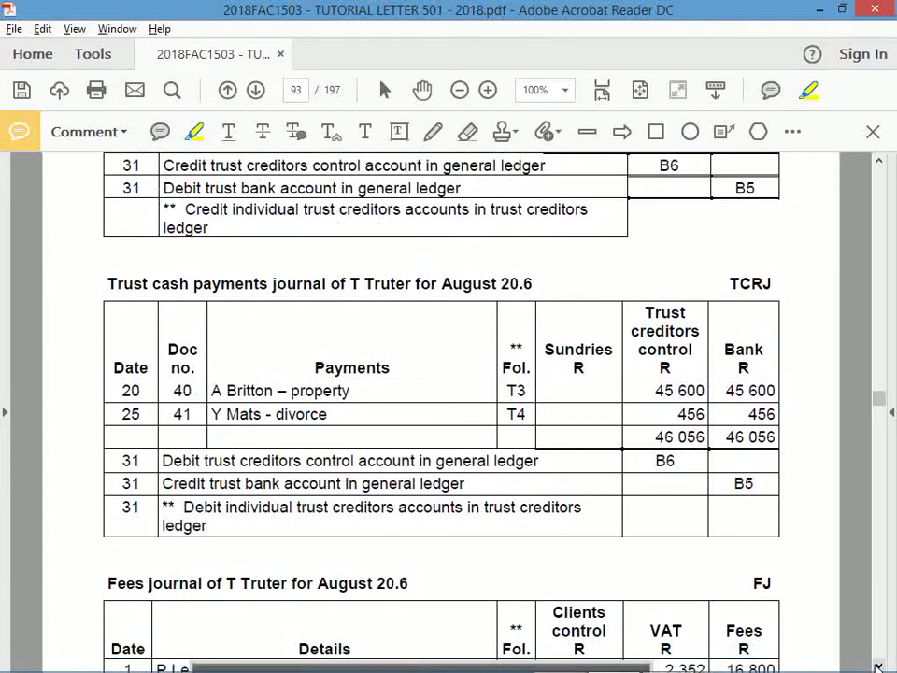
left_click(879, 665)
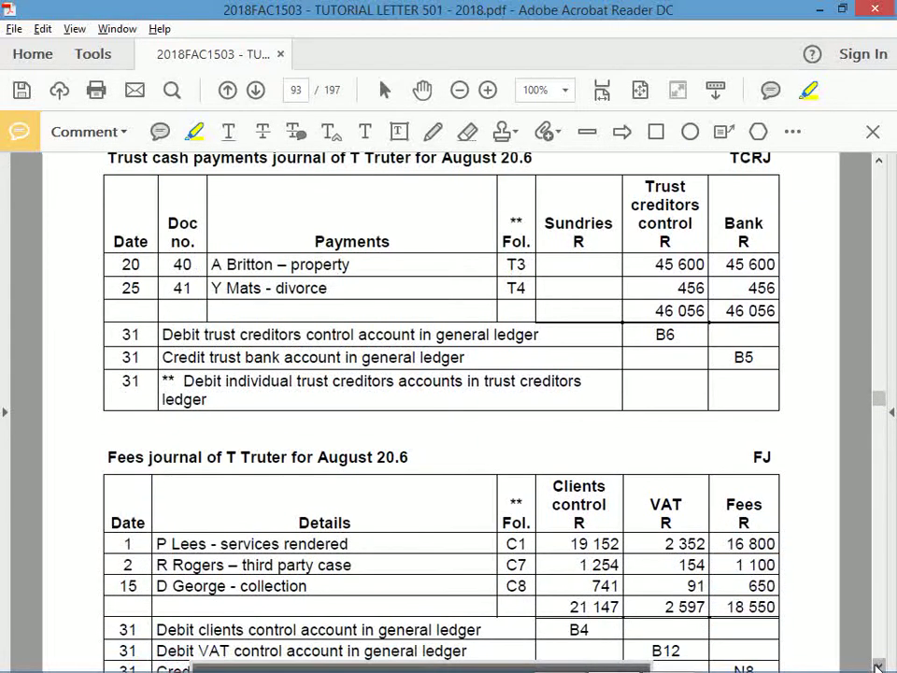
key("alt+Tab")
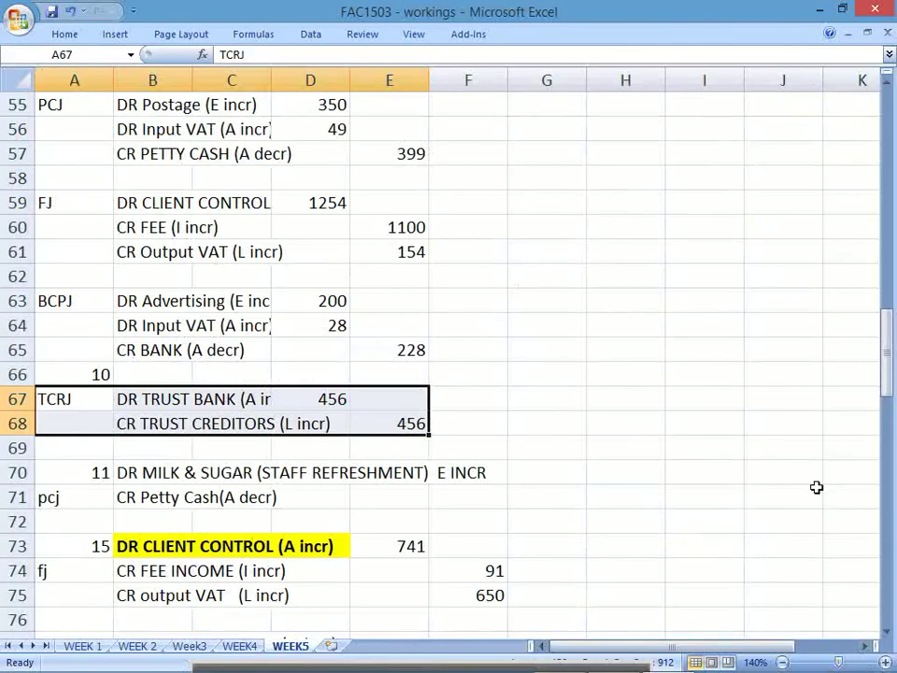
Step: Compare the day 20 trust creditors entry with the trust cash payments journal in Acrobat Reader, and select A77:F77 in Excel
left_click_drag(883, 338, 886, 391)
key("alt+Tab")
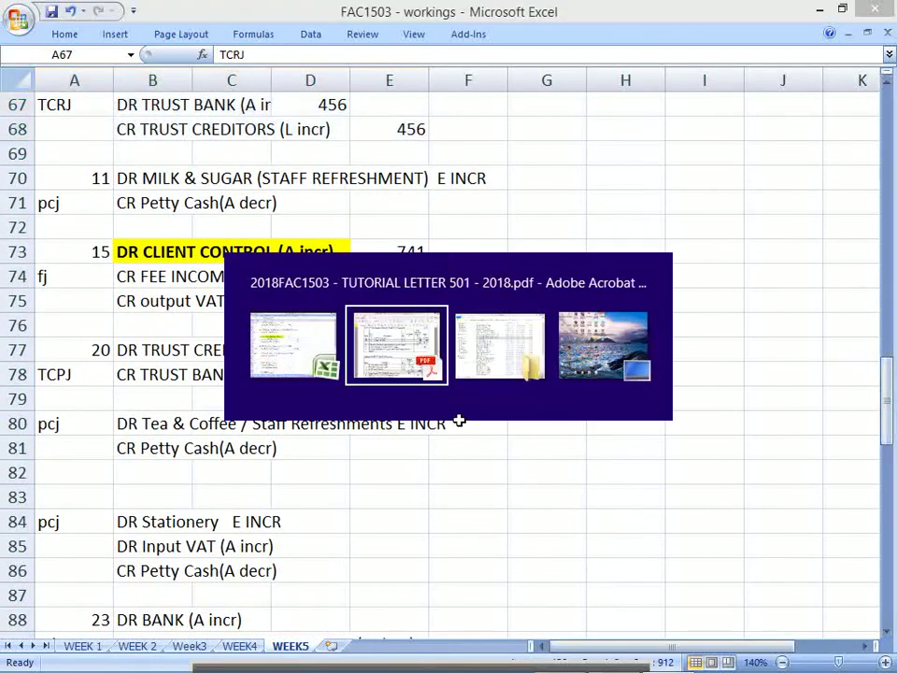
key("alt+Tab")
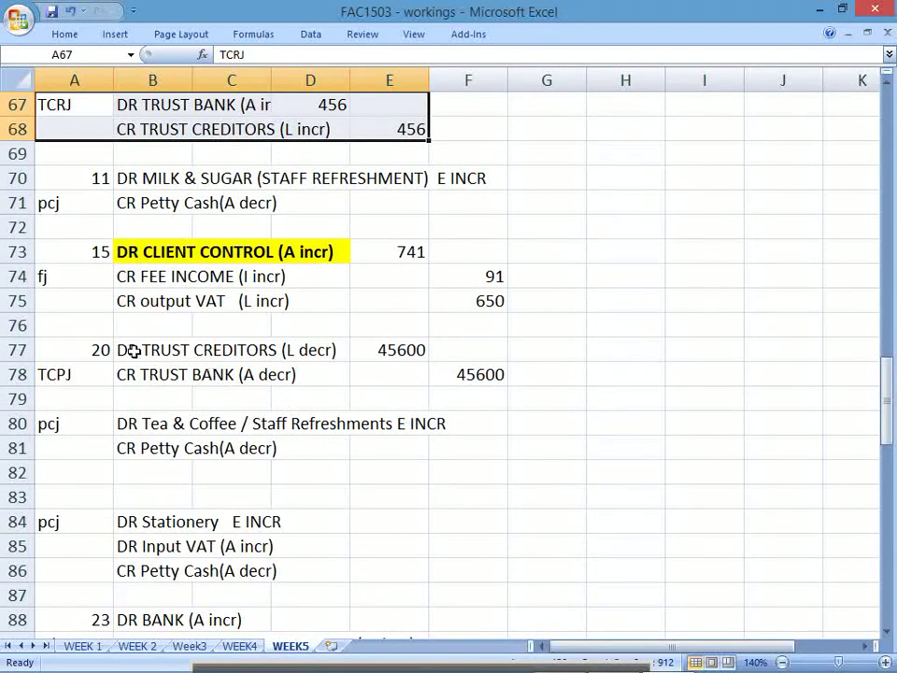
key("alt+Tab")
key("alt+Tab")
key("alt+Tab")
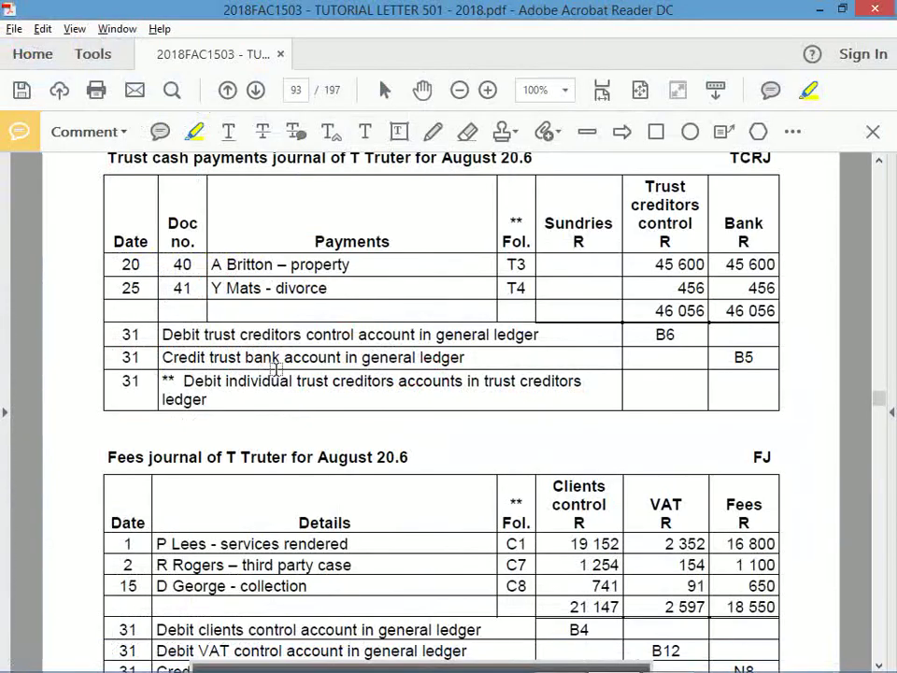
key("alt+Tab")
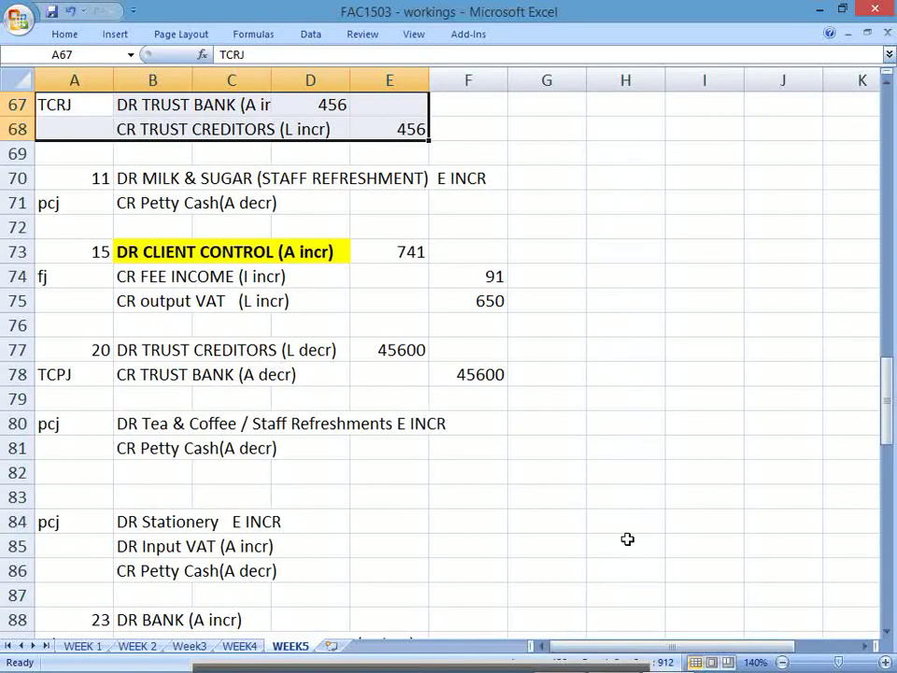
left_click_drag(71, 341, 432, 354)
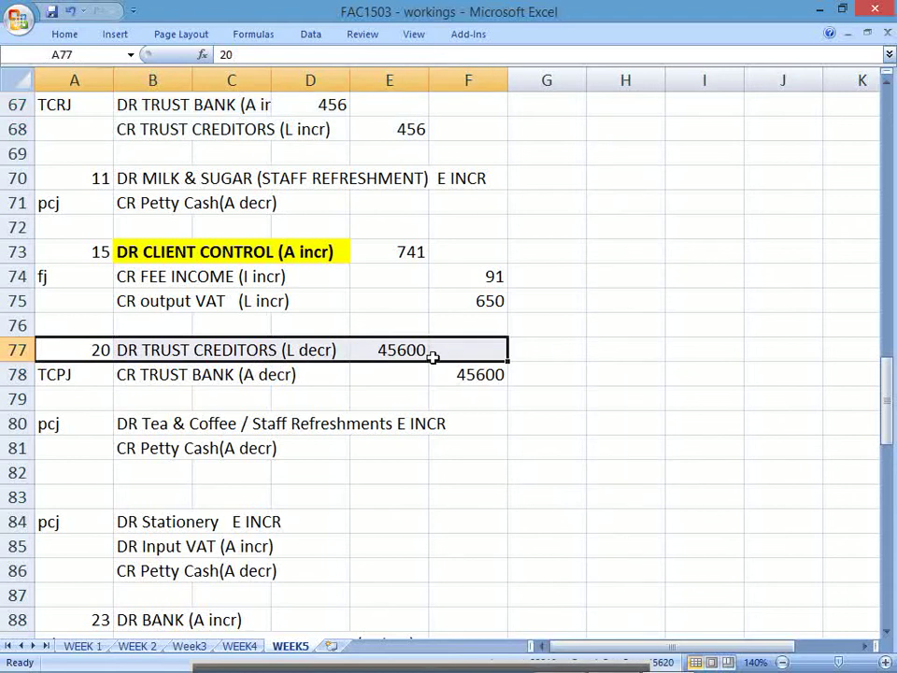
Step: Find the day 25 trust creditors entry in WEEK5 and check it against the trust cash payments journal in Acrobat Reader
left_click(888, 631)
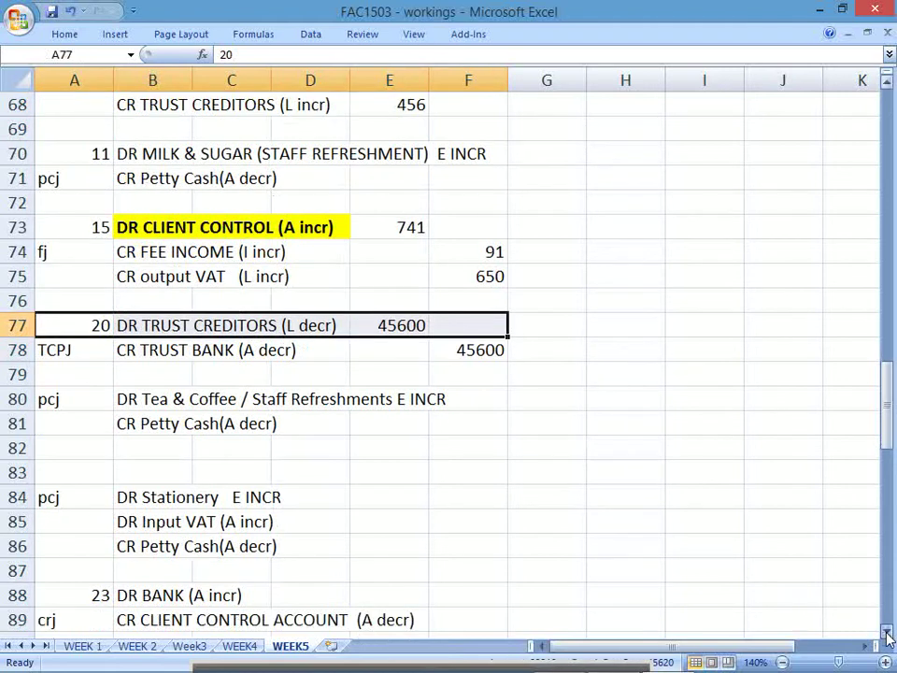
left_click(888, 631)
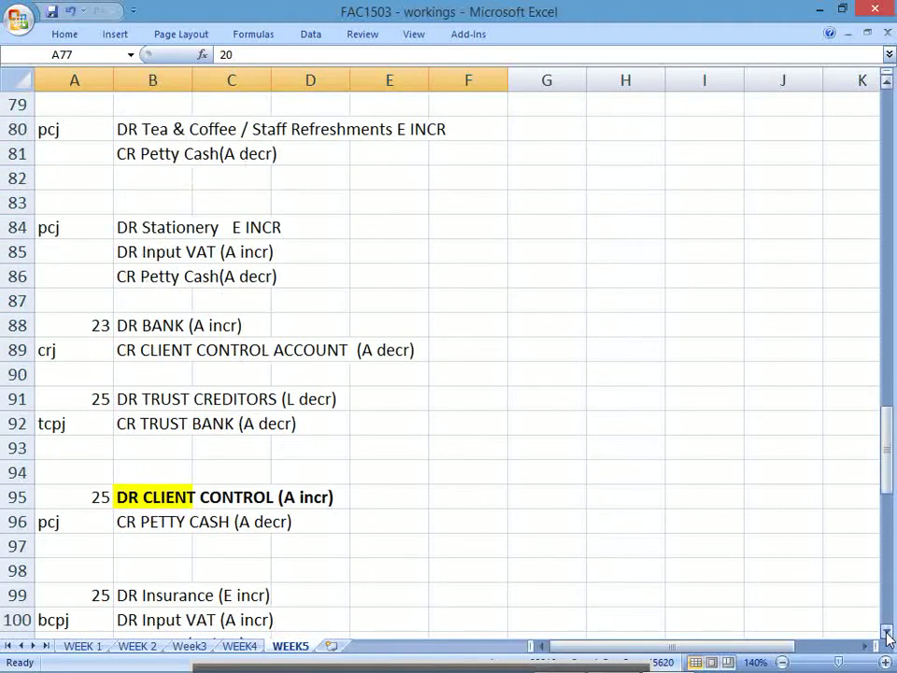
key("alt+Tab")
key("alt+Tab")
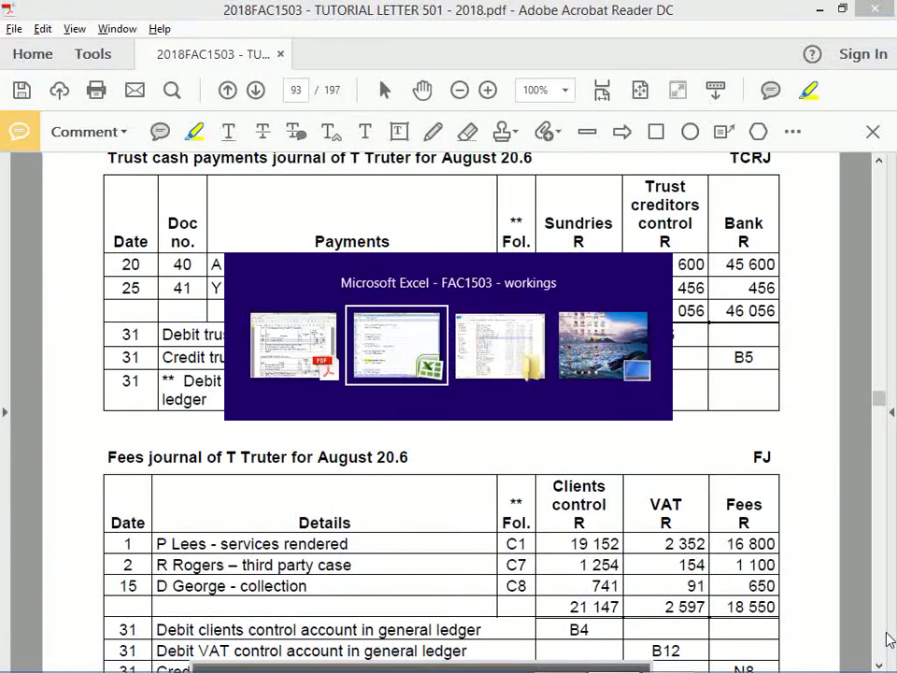
left_click(888, 632)
left_click(887, 632)
left_click(887, 632)
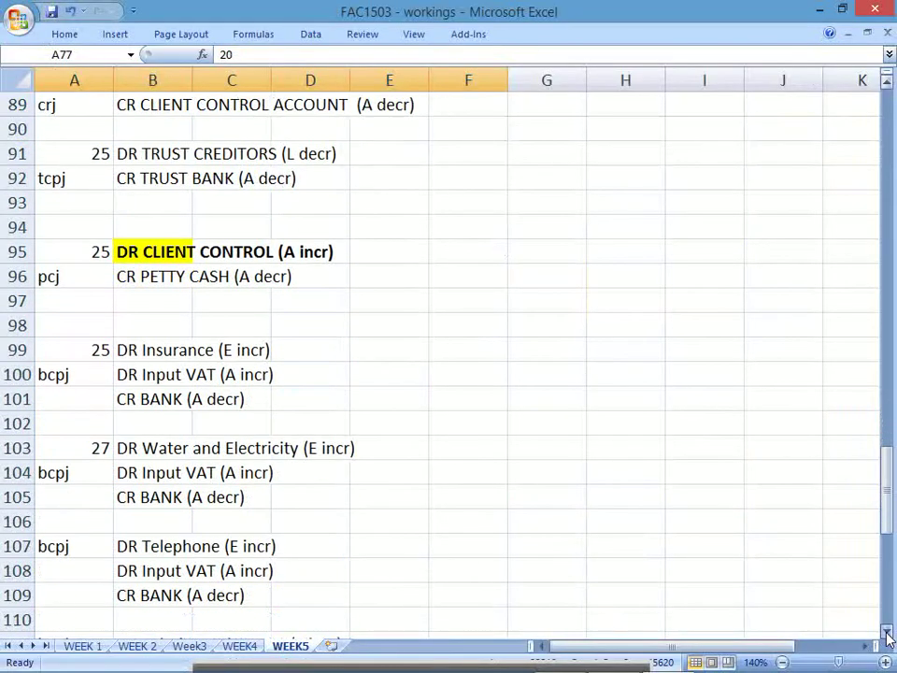
Step: Switch to Acrobat Reader and draw a freehand tick beside the day 20 and 25 payments in the trust cash payments journal
key("alt+Tab")
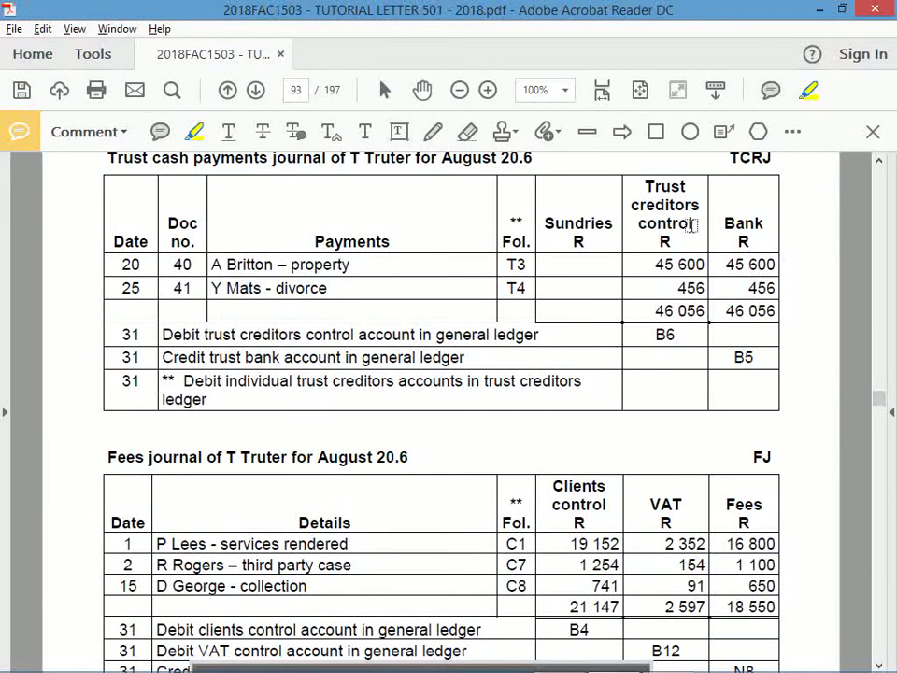
left_click(433, 131)
mouse_move(785, 262)
left_mouse_down()
mouse_move(806, 255)
mouse_move(813, 268)
left_mouse_up()
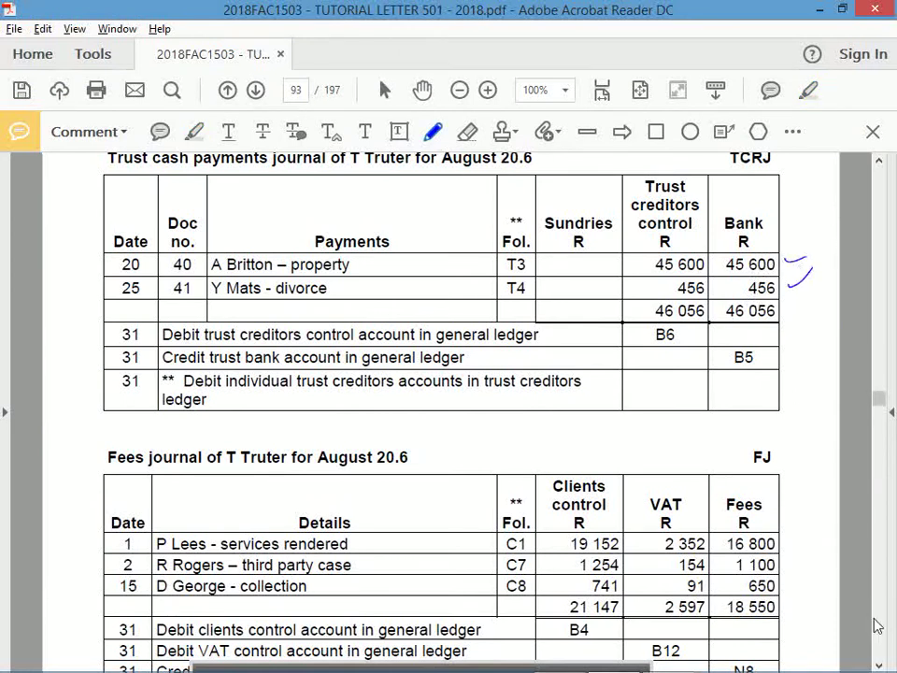
Step: Compare the fees journal on page 93 in Acrobat Reader with the day 1, 2 and 15 fee entries in WEEK5 in Excel
left_click(879, 666)
scroll(878, 665, "down", 4)
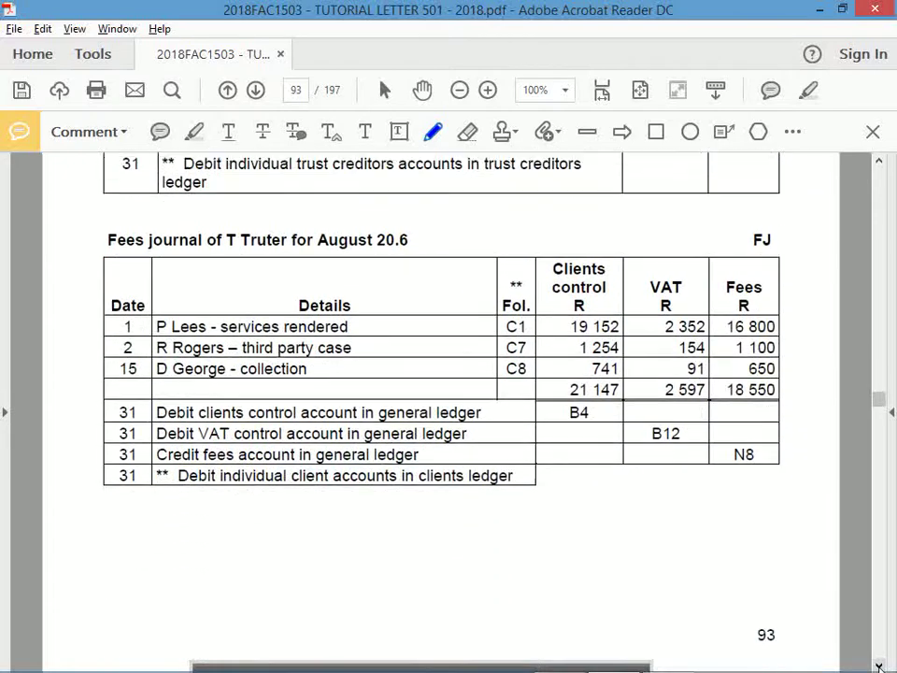
key("alt+Tab")
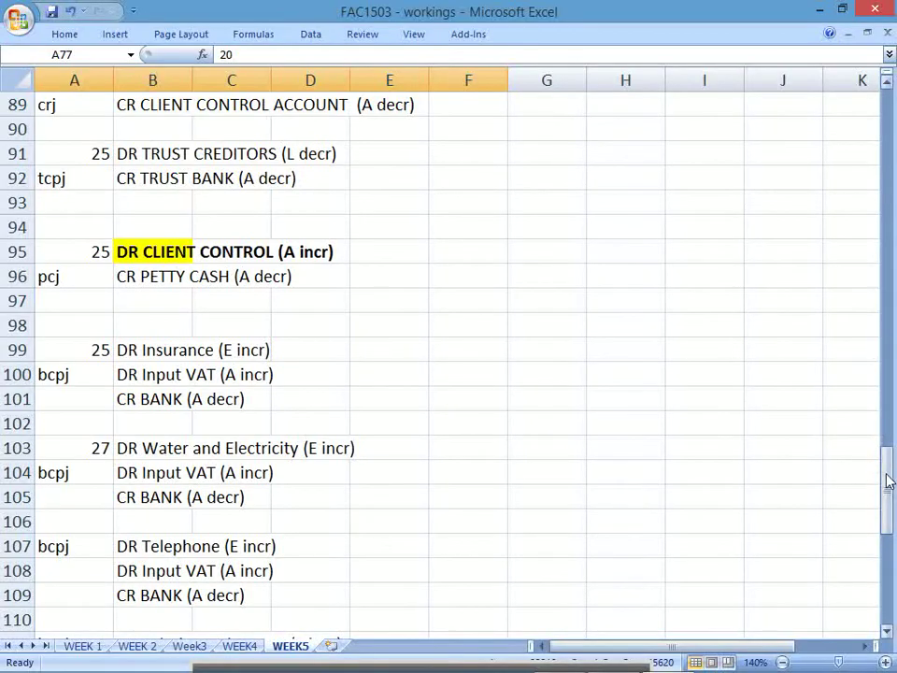
left_click_drag(885, 476, 874, 304)
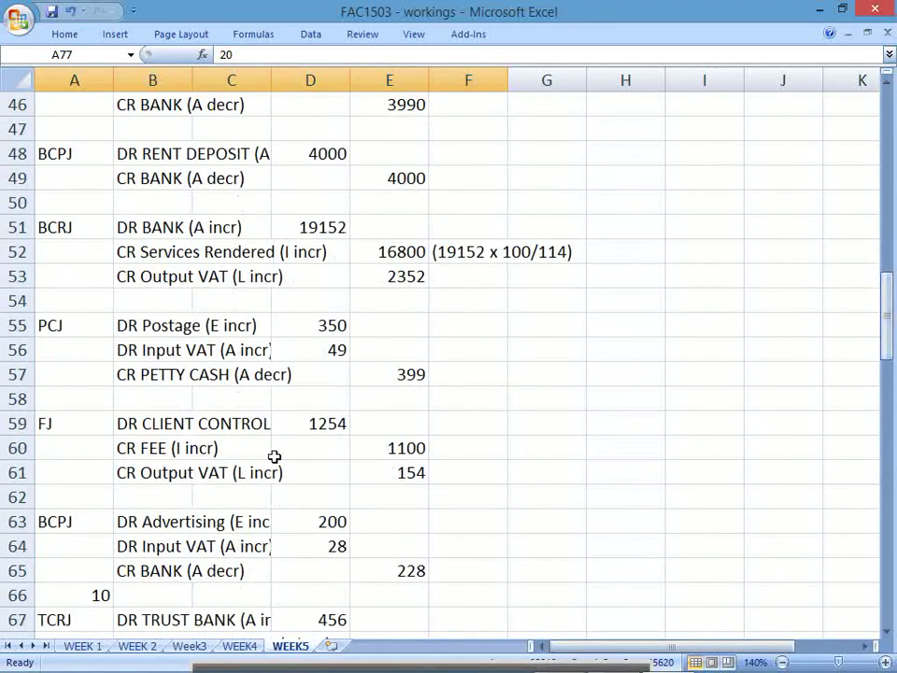
key("alt+Tab")
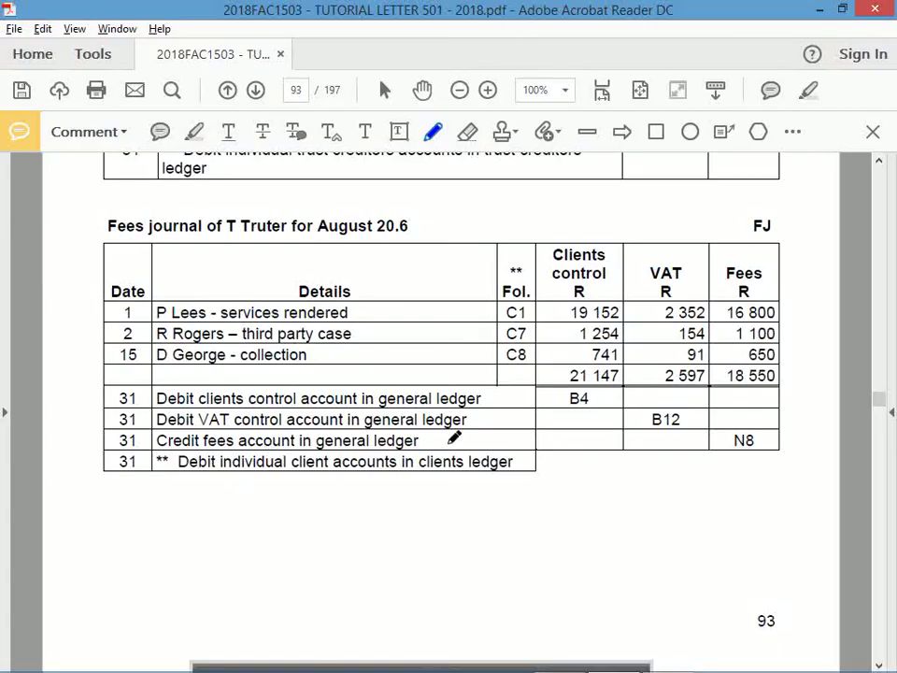
key("alt+Tab")
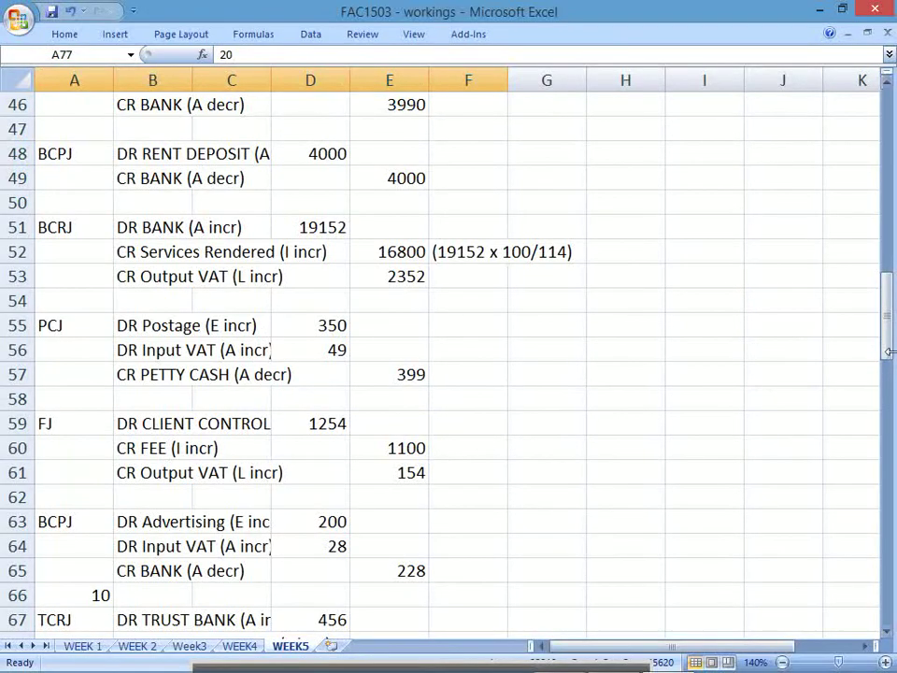
left_click_drag(891, 353, 892, 381)
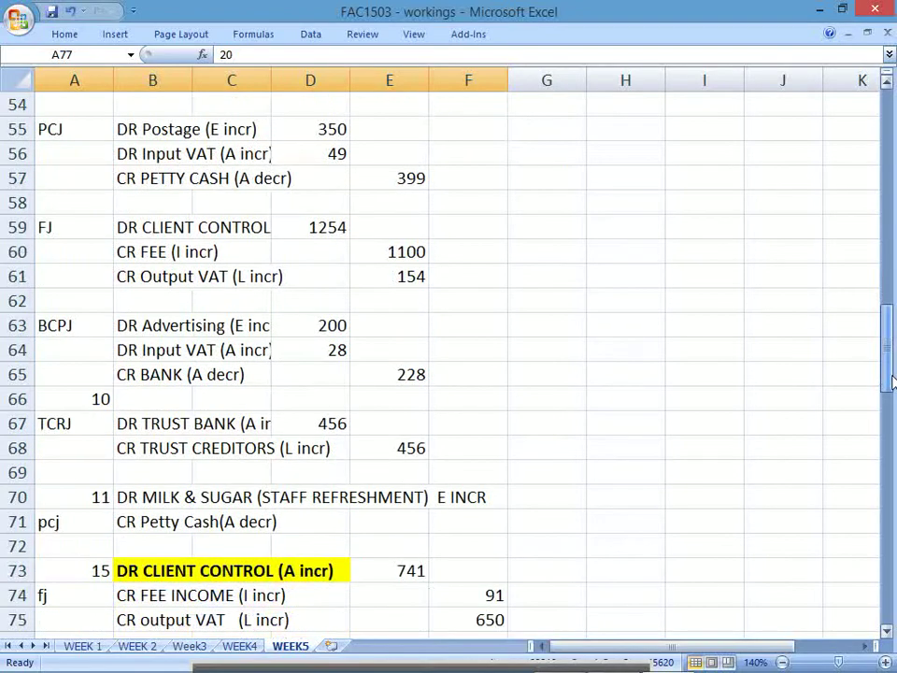
key("alt+Tab")
key("alt+Tab")
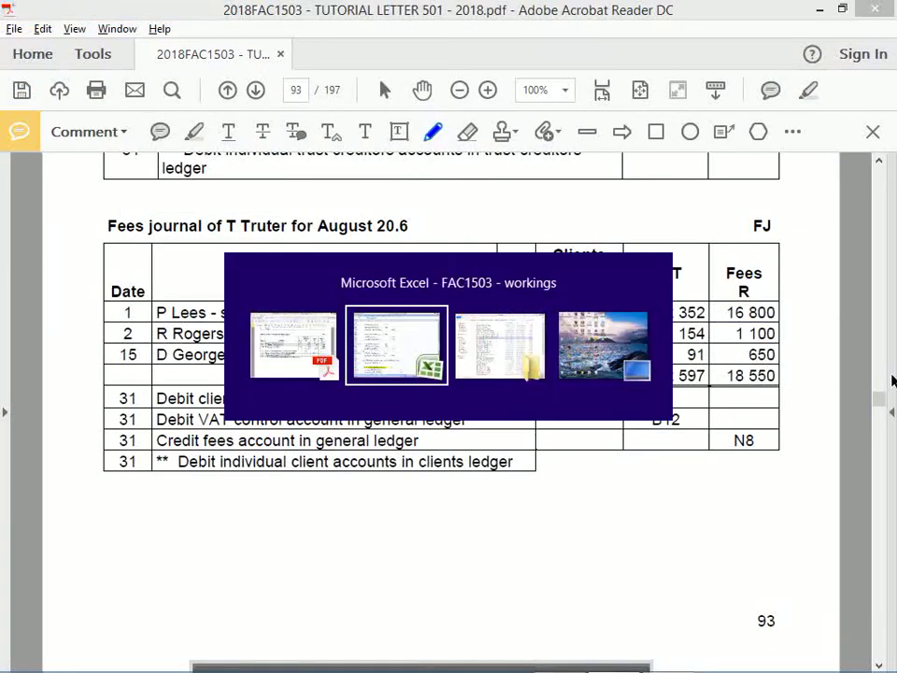
left_click_drag(893, 381, 889, 339)
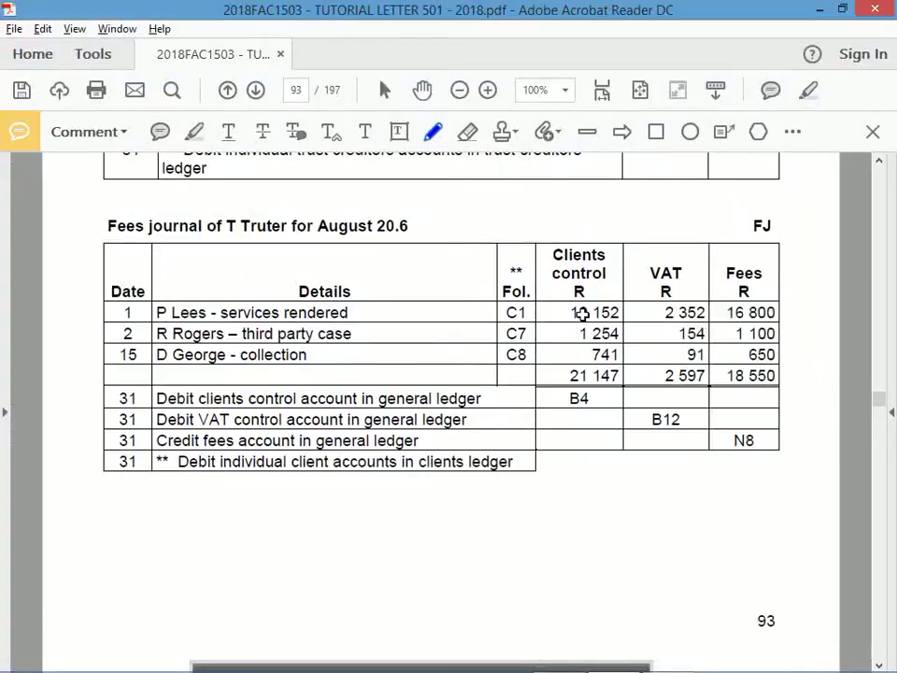
Step: Switch to the Excel workings and fill the BCRJ bank receipt entry in A51:H53 with yellow
key("alt+Tab")
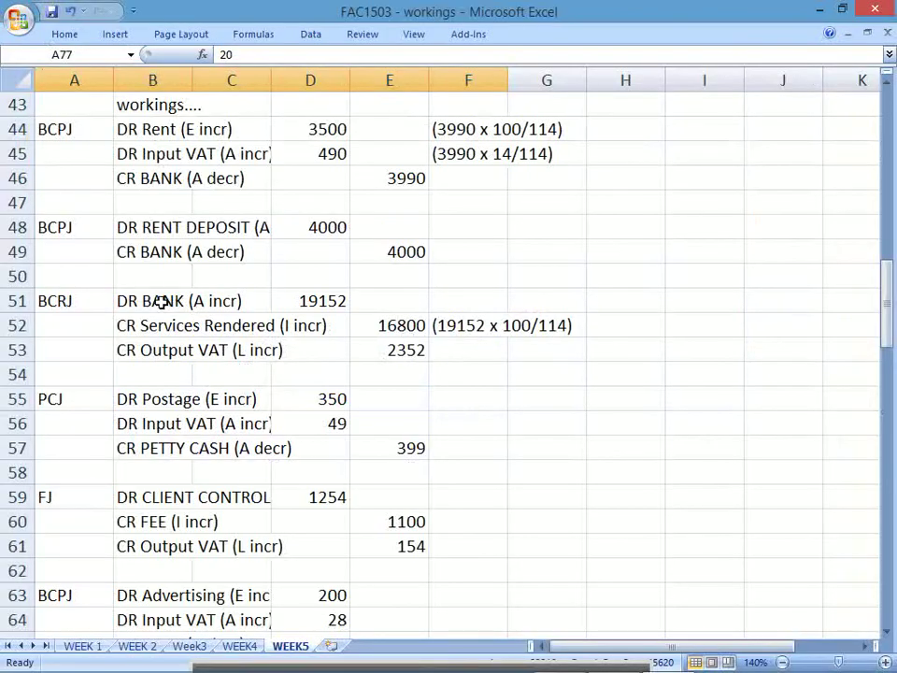
left_click_drag(42, 301, 499, 363)
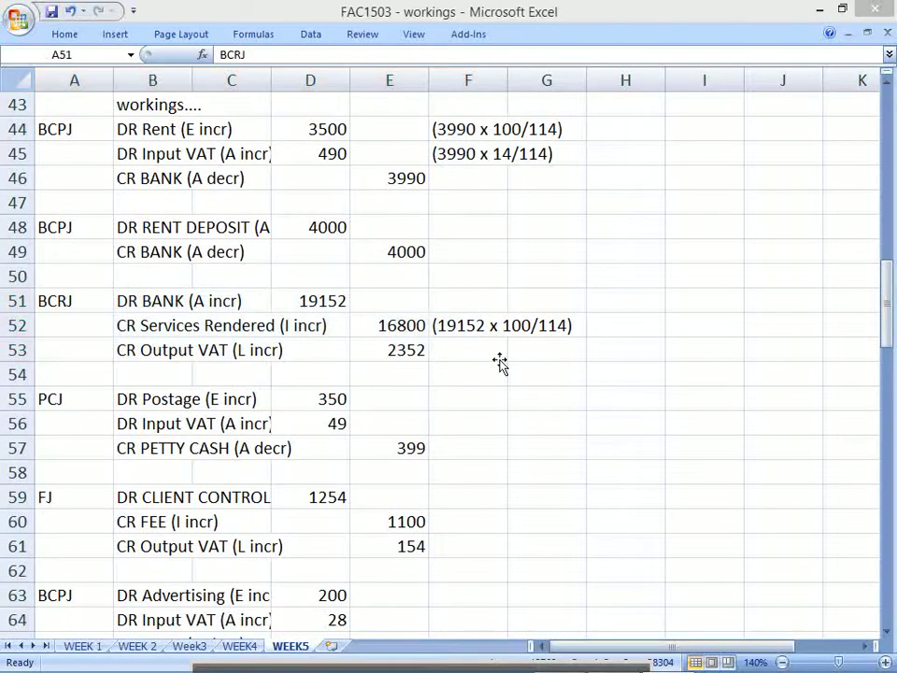
key("alt+Tab")
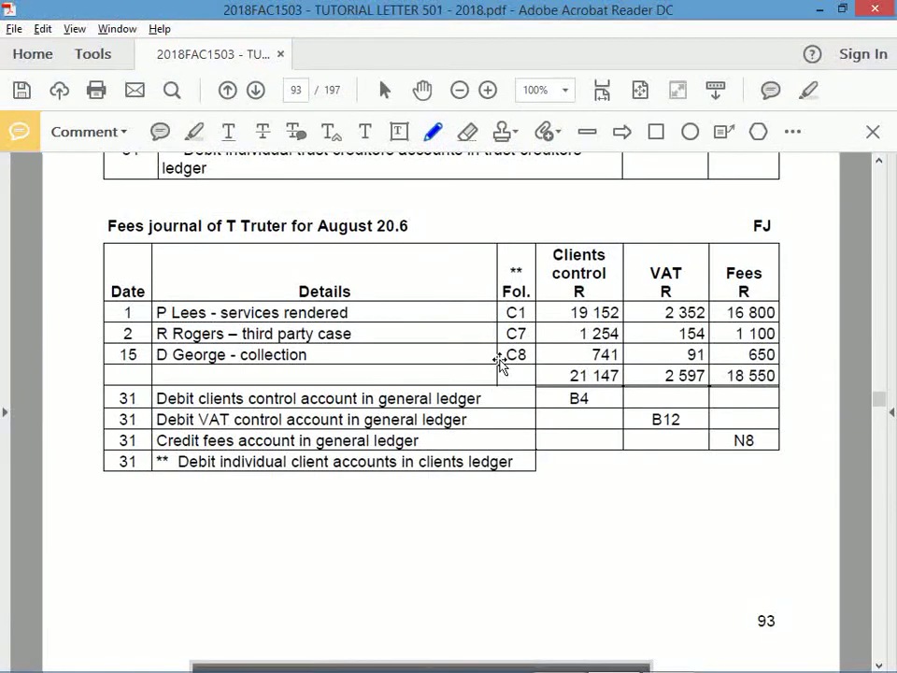
key("alt+Tab")
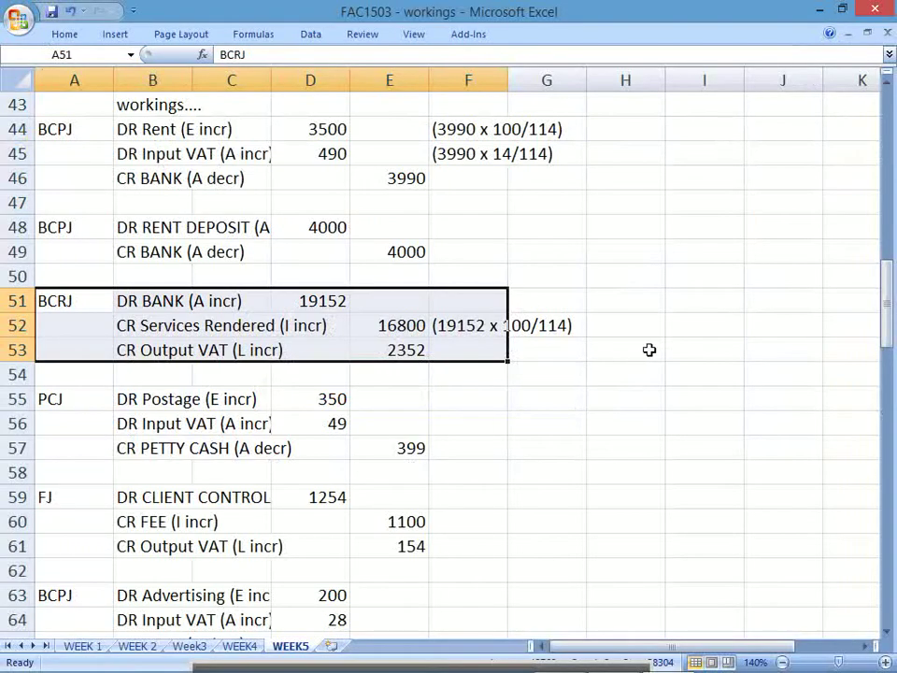
left_click_drag(650, 349, 56, 301)
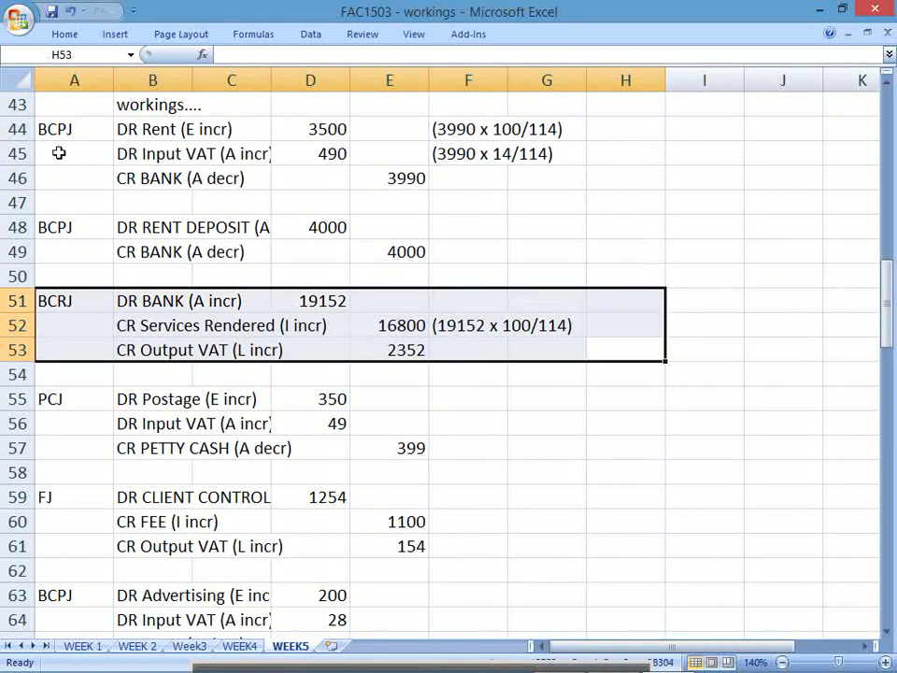
left_click(58, 42)
left_click(194, 91)
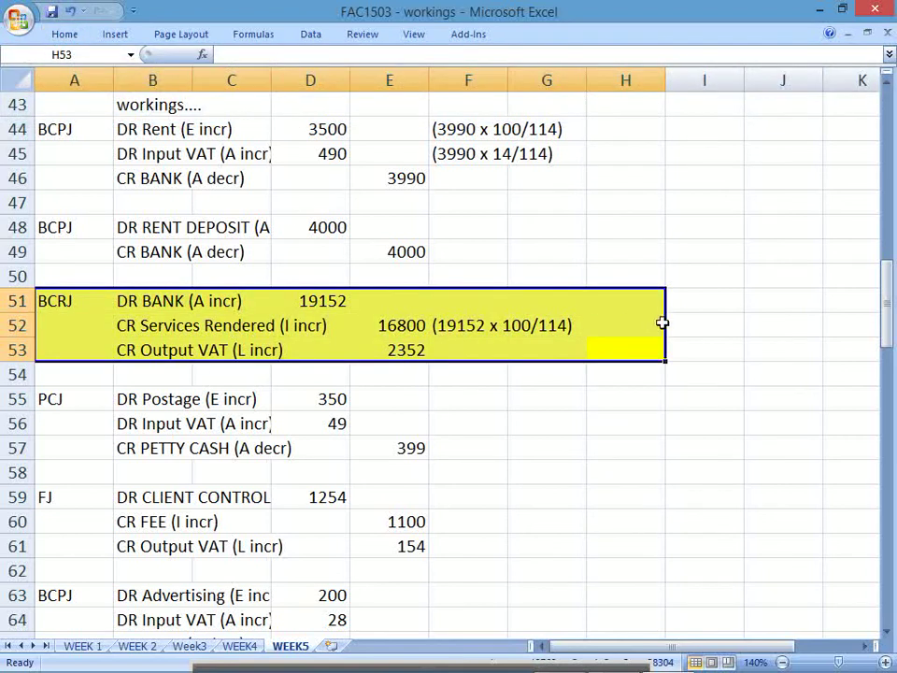
Step: Add the note "..... Showed the amount owing" in I51 and "then they paid...." in I52 beside the highlighted entry
left_click(697, 309)
type(".....")
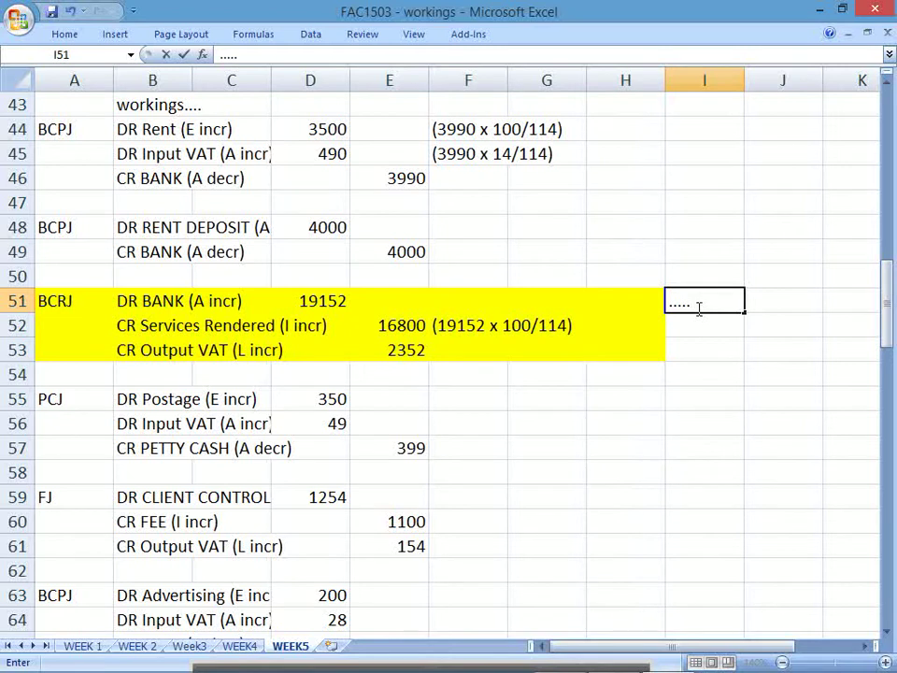
type(" Showed the am")
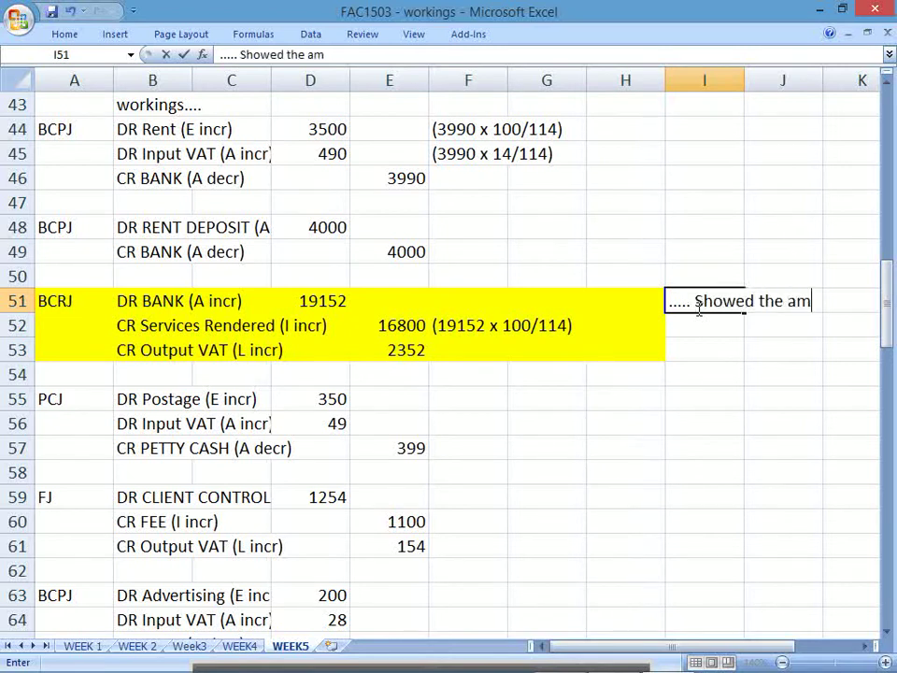
type("ount ou")
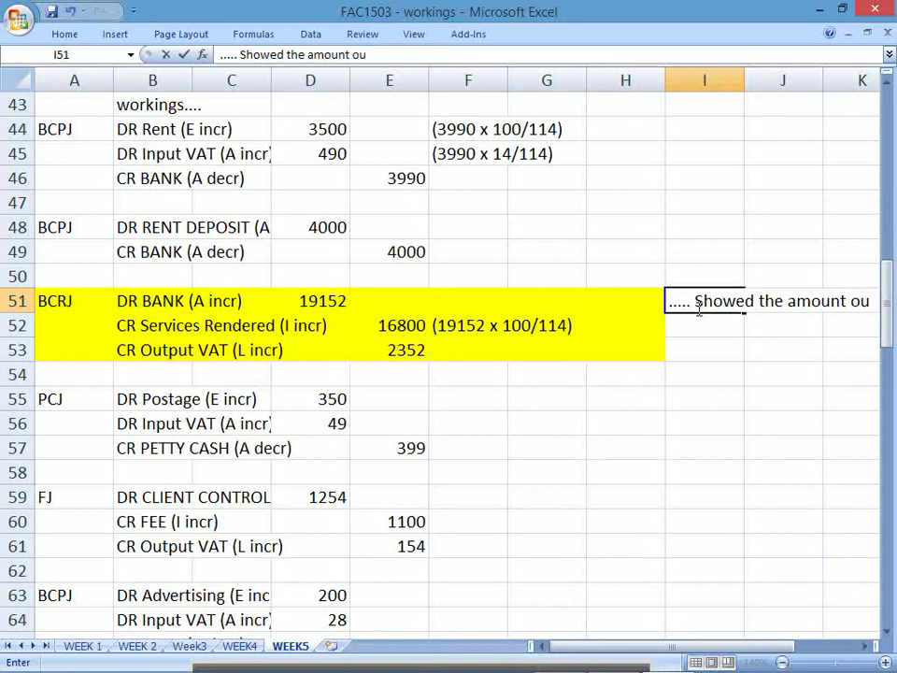
key("BackSpace")
type("wing")
key("Return")
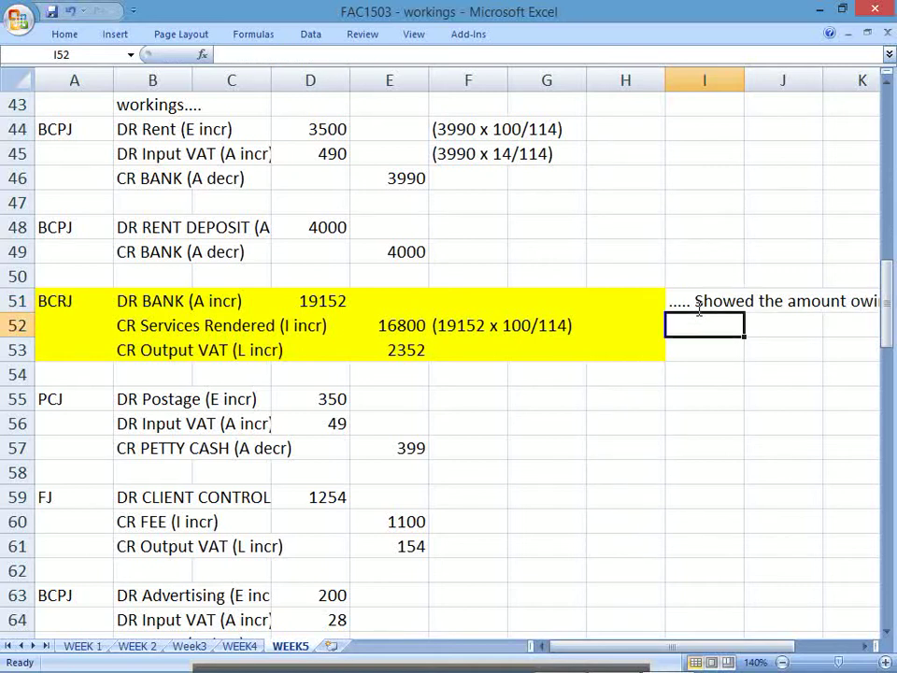
type("then they pa")
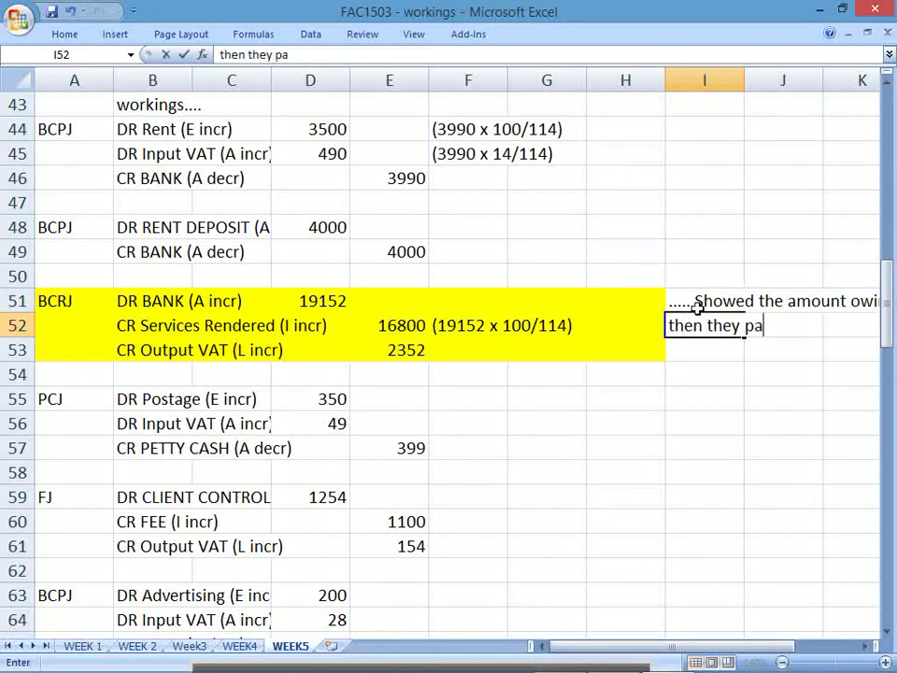
type("id....")
key("Return")
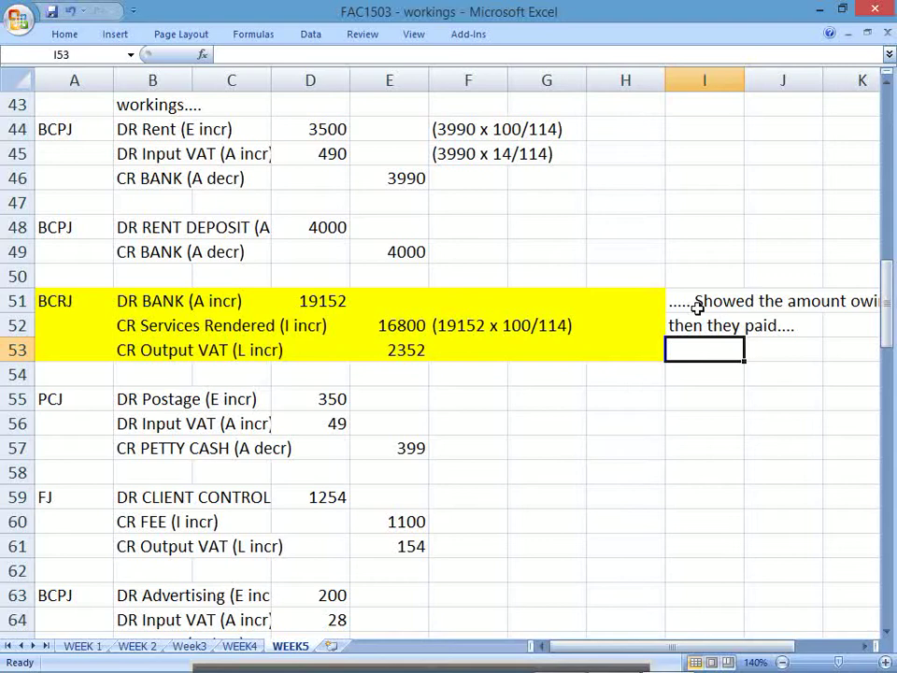
Step: Label the highlighted bank receipt entry as also belonging to the fees journal by entering "also" in A52 and "FJ" in A53
key("alt+Tab")
key("alt+Tab")
left_click_drag(108, 501, 411, 550)
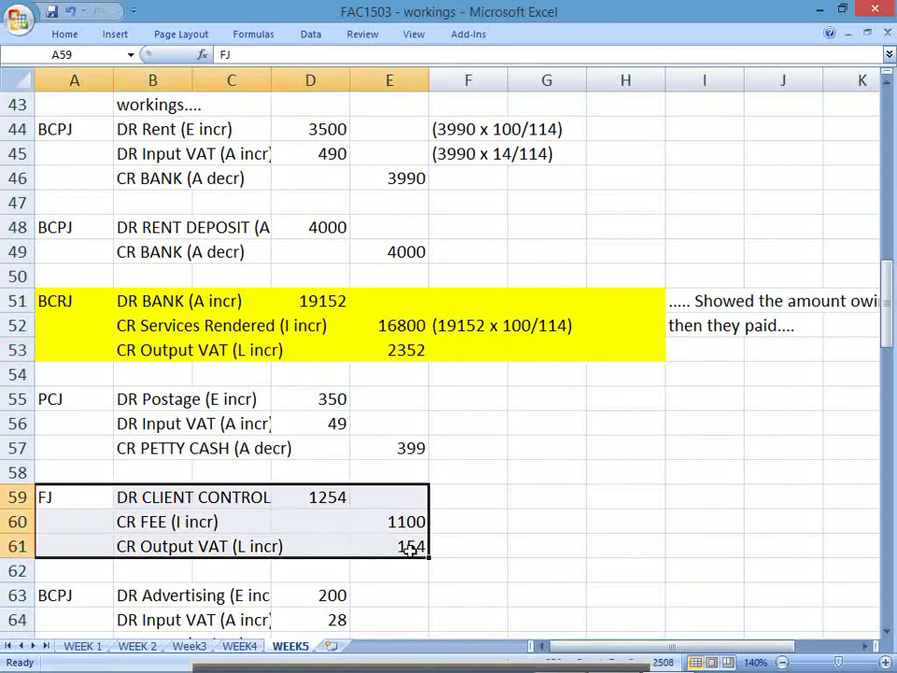
left_click(57, 504)
left_click_drag(48, 298, 60, 350)
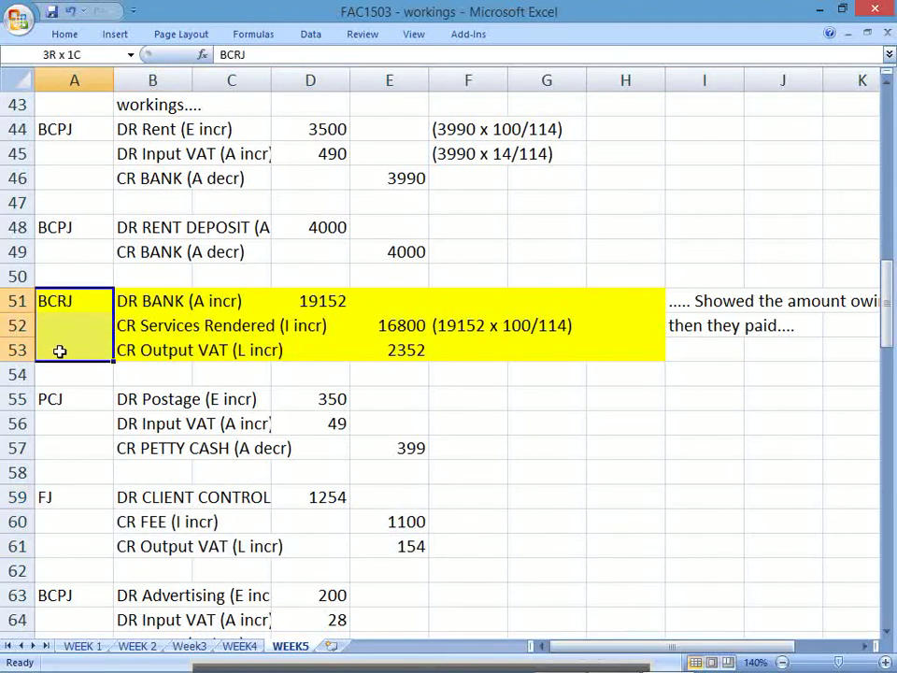
left_click(60, 322)
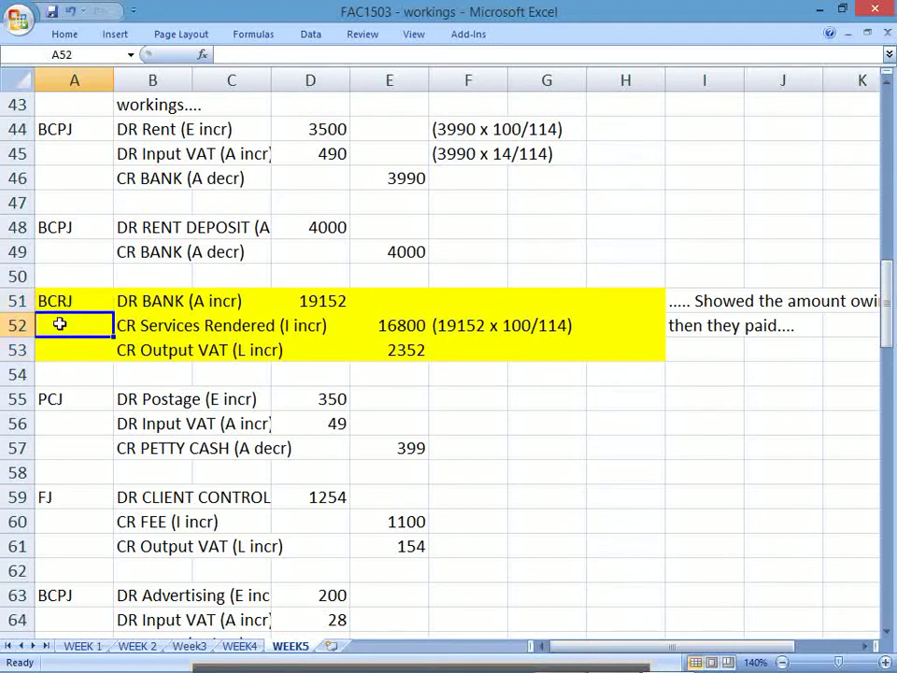
type("also")
key("Return")
type("FJ")
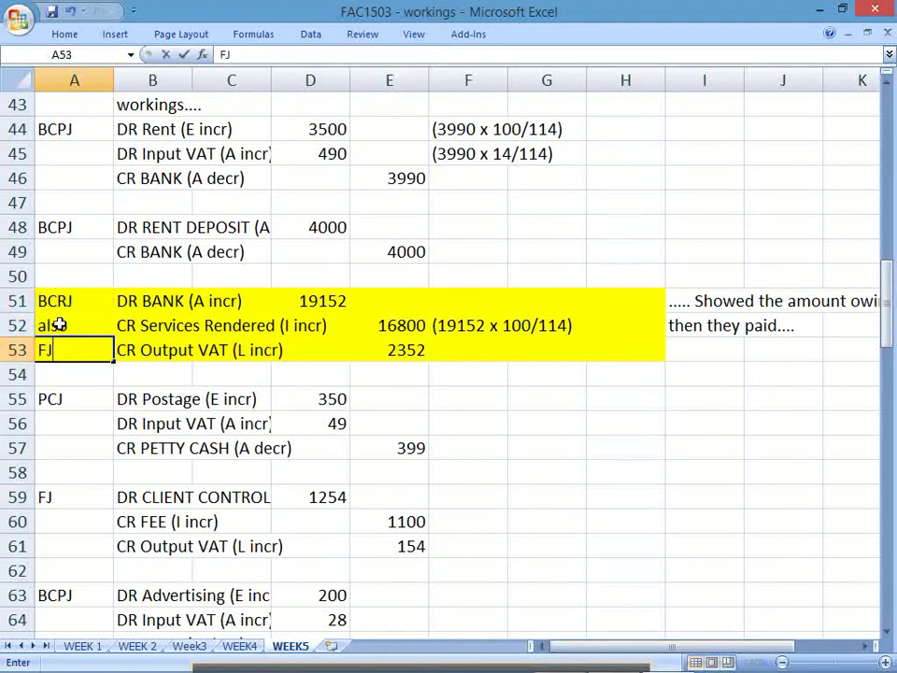
key("Return")
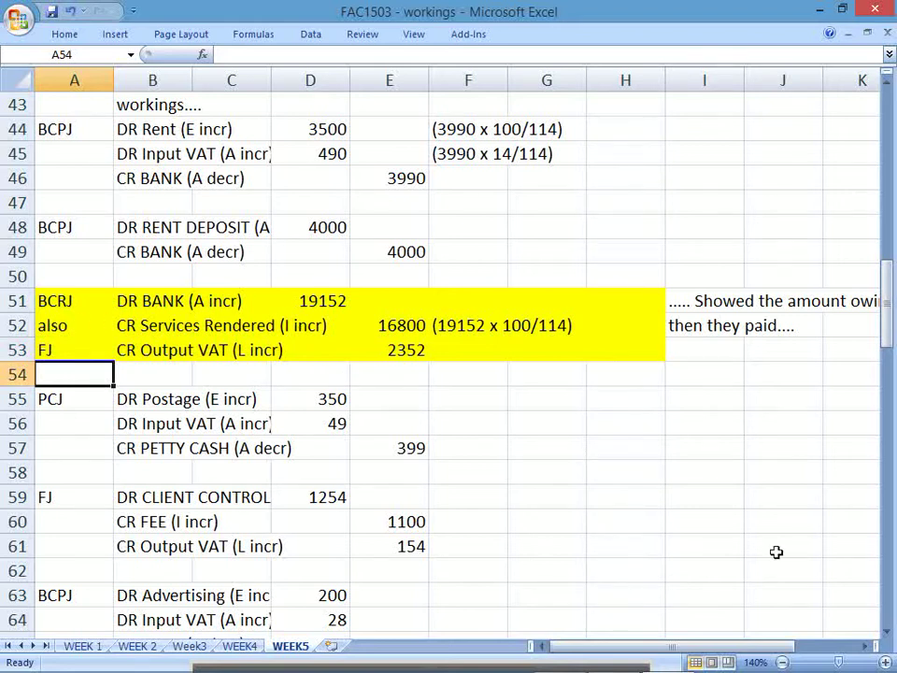
Step: Compare the day 15 client control entry in A73:F75 with the fees journal in the Acrobat tutorial letter
left_click_drag(881, 323, 883, 404)
left_click_drag(82, 398, 466, 439)
key("alt+Tab")
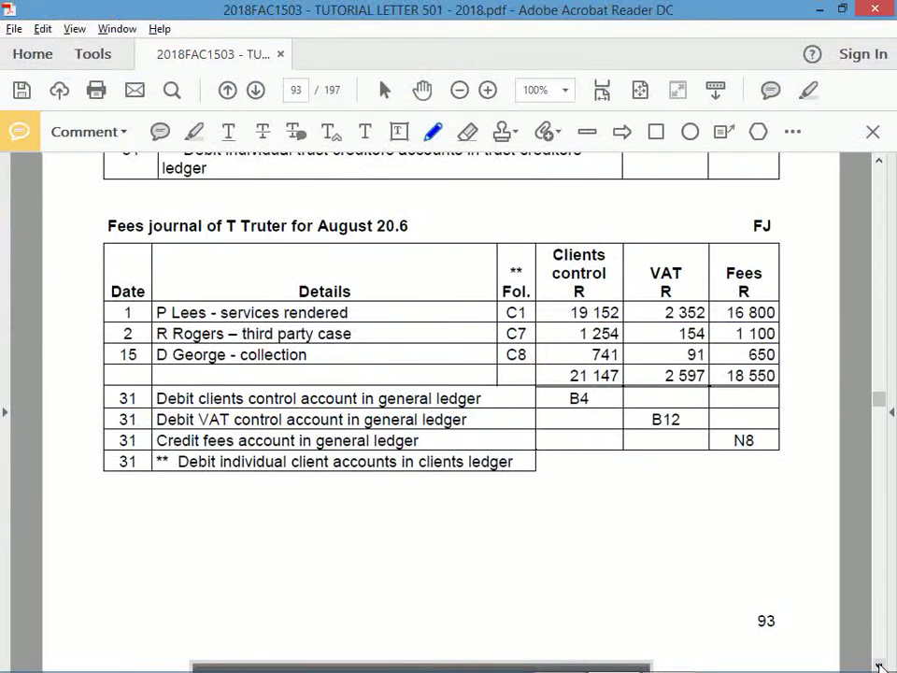
Step: Compare the petty cash journal on page 94 of the PDF with the petty cash entries in the WEEK5 sheet
scroll(879, 665, "down", 10)
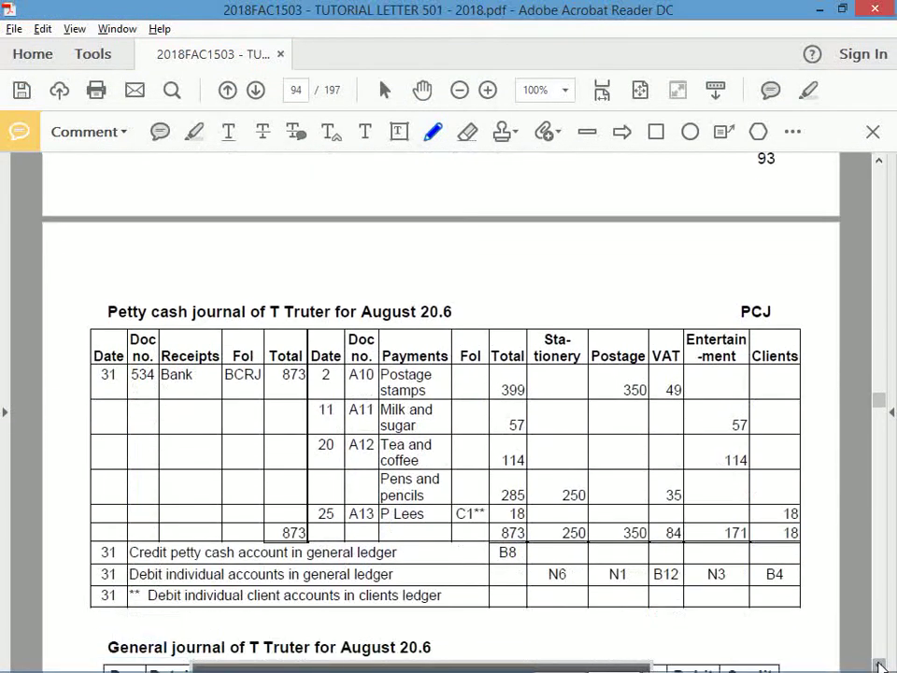
scroll(879, 665, "down", 3)
key("alt+Tab")
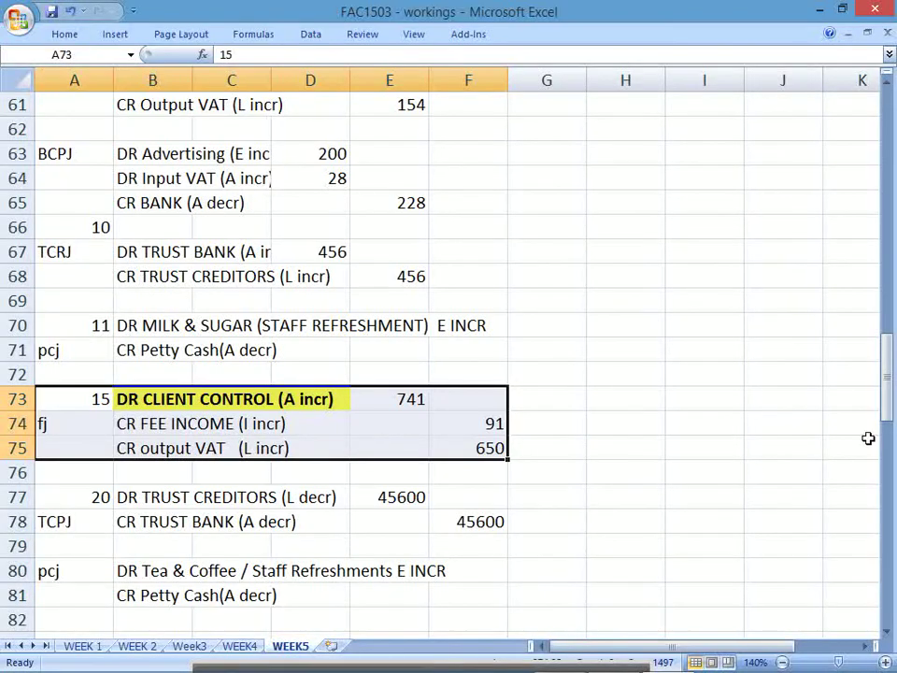
left_click_drag(885, 366, 876, 327)
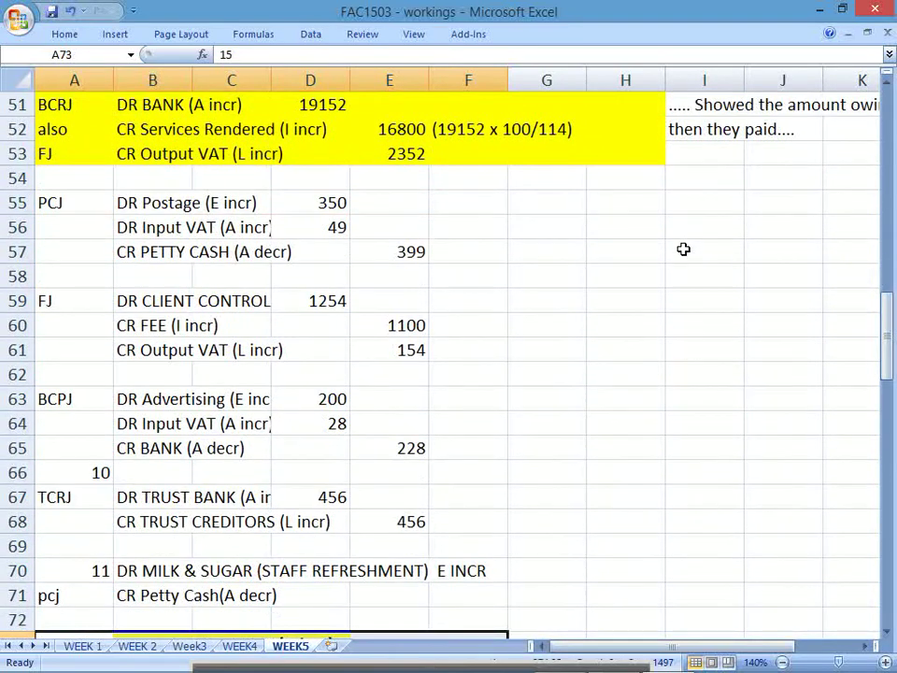
key("alt+Tab")
key("alt+Tab")
key("alt+Tab")
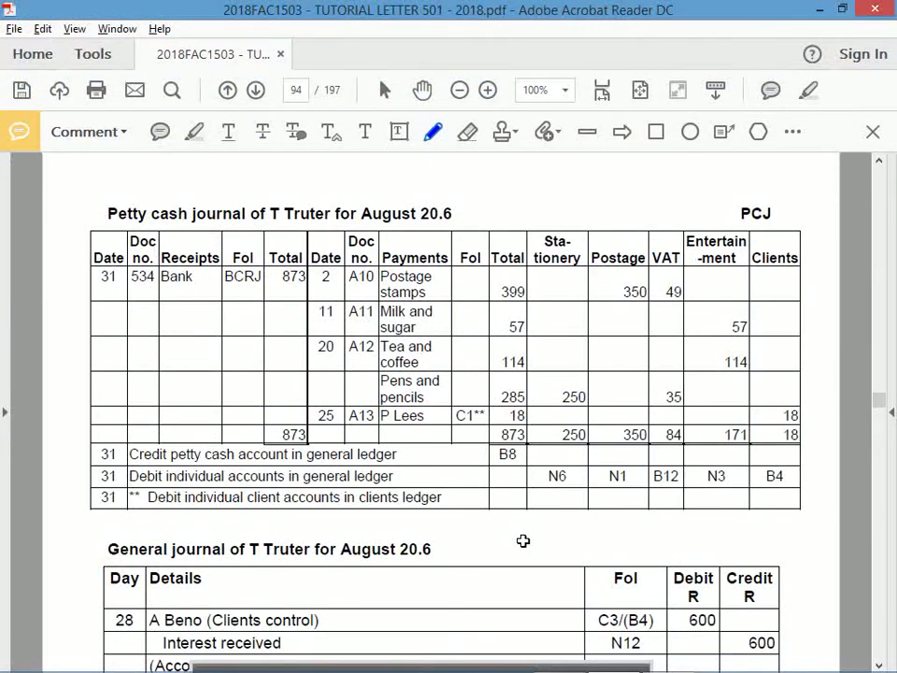
key("alt+Tab")
left_click_drag(883, 335, 874, 408)
key("alt+Tab")
key("alt+Tab")
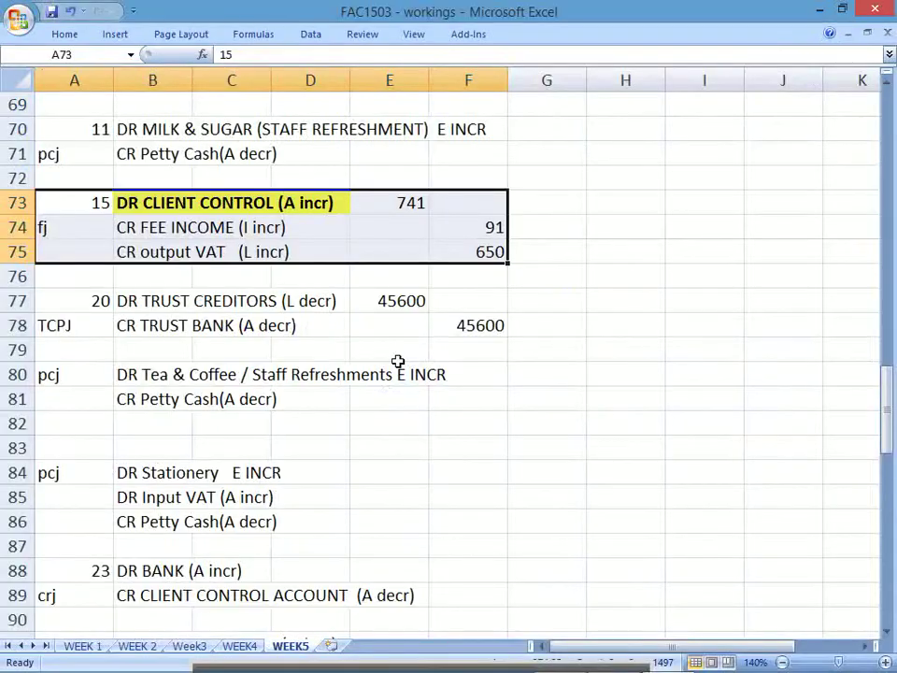
key("alt+Tab")
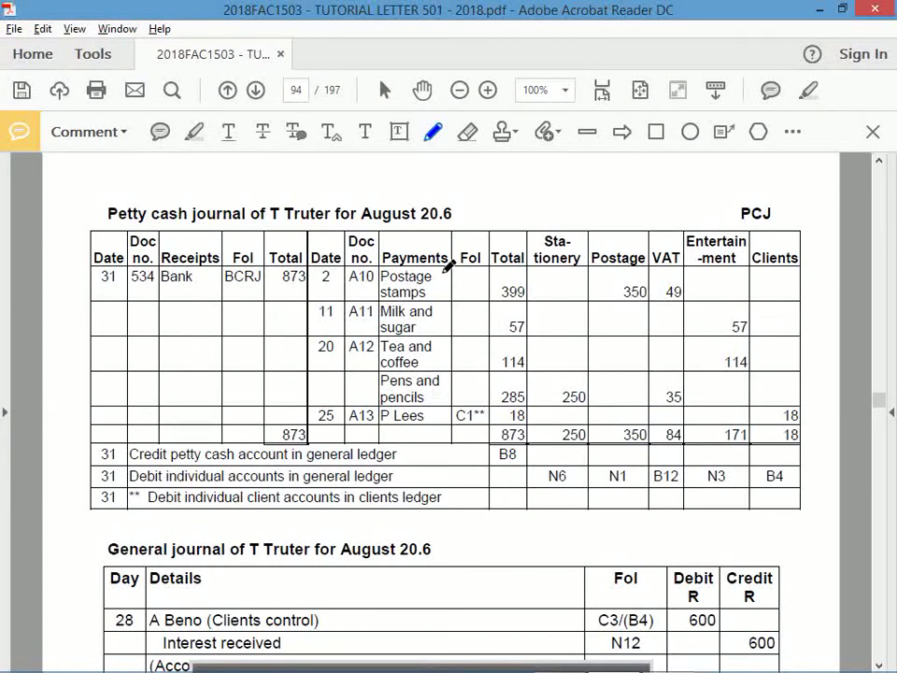
Step: Circle the payments from postage stamps to pens and pencils and the Entertainment heading, drawing an arrow from that heading towards the Total column
mouse_move(449, 266)
left_mouse_down()
mouse_move(385, 273)
mouse_move(370, 370)
mouse_move(411, 402)
mouse_move(460, 297)
mouse_move(450, 271)
left_mouse_up()
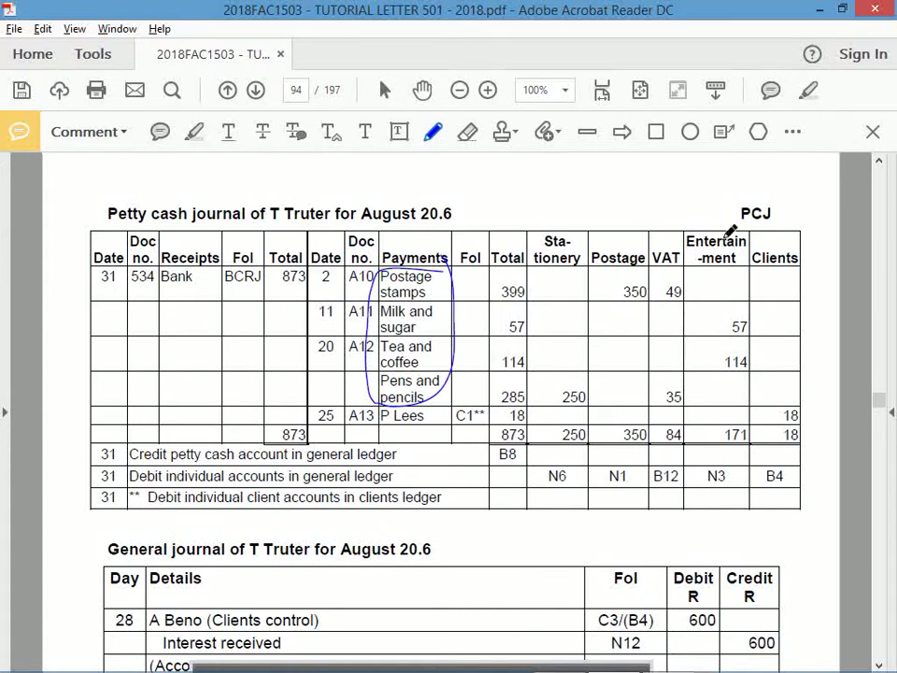
mouse_move(745, 224)
left_mouse_down()
mouse_move(691, 228)
mouse_move(721, 266)
mouse_move(748, 226)
left_mouse_up()
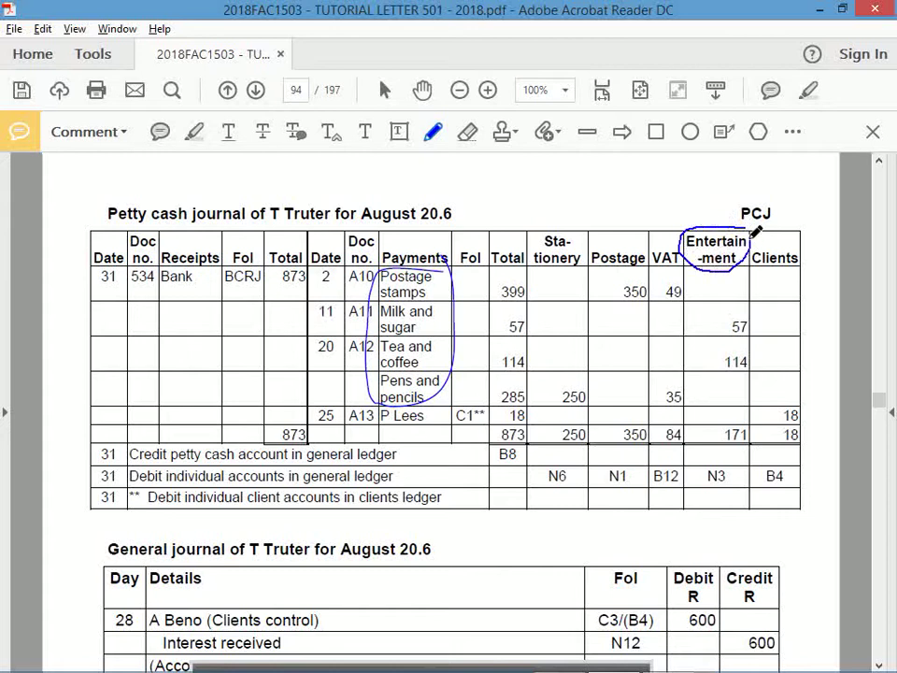
mouse_move(699, 278)
left_mouse_down()
mouse_move(700, 312)
mouse_move(538, 337)
mouse_move(564, 323)
left_mouse_up()
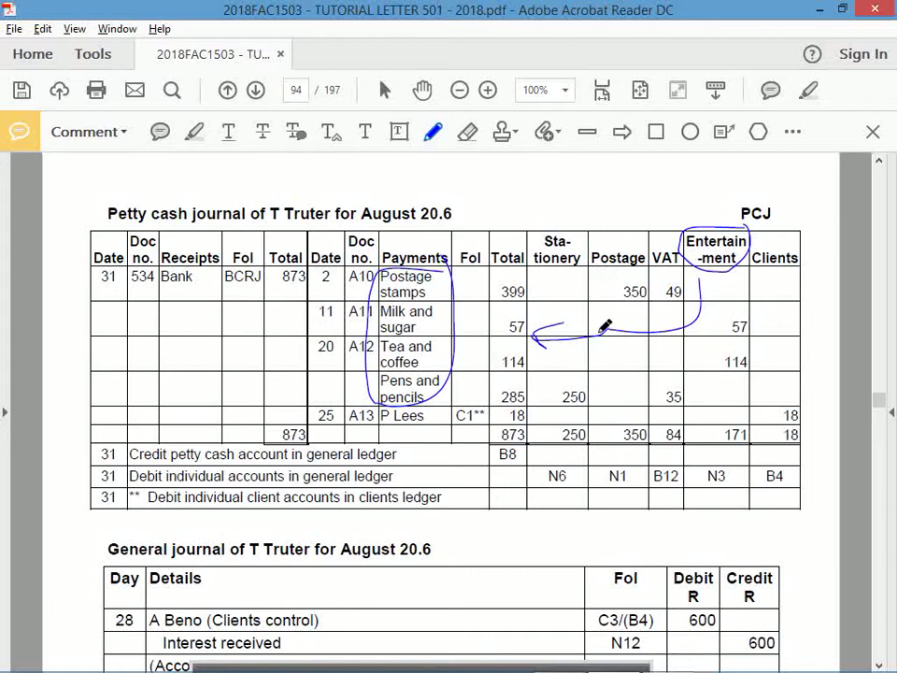
left_click_drag(564, 324, 539, 333)
Step: Draw a curly brace above the Total to Clients columns of the petty cash journal and handwrite "given" over it
mouse_move(515, 211)
left_mouse_down()
mouse_move(771, 177)
mouse_move(802, 236)
left_mouse_up()
mouse_move(628, 149)
left_mouse_down()
mouse_move(636, 170)
mouse_move(729, 168)
left_mouse_up()
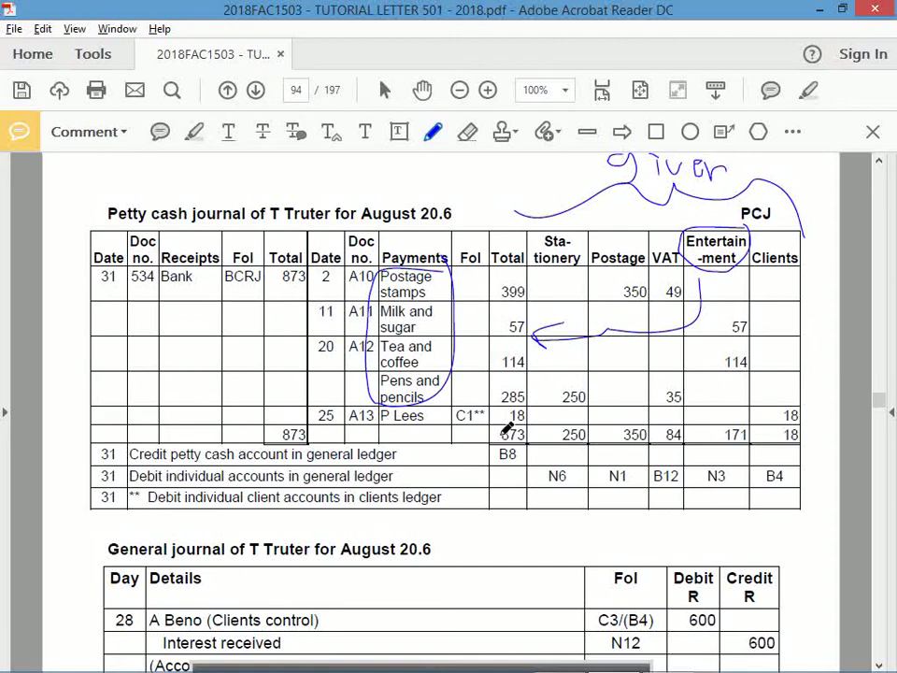
Step: Compare the day 25 client control and petty cash entry in A95:E96 with the petty cash journal in the PDF
key("alt+Tab")
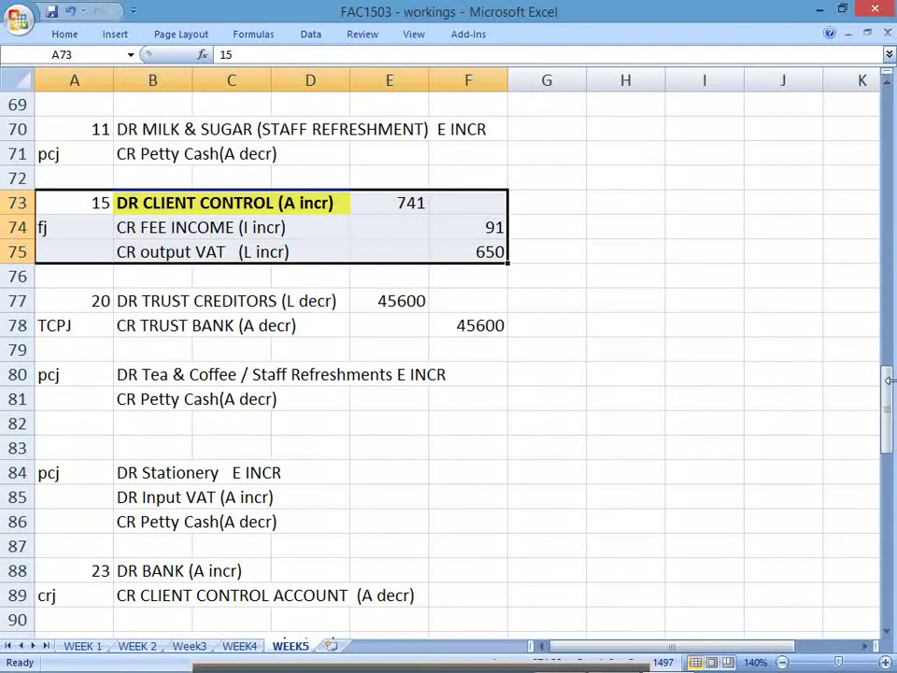
left_click_drag(890, 391, 890, 462)
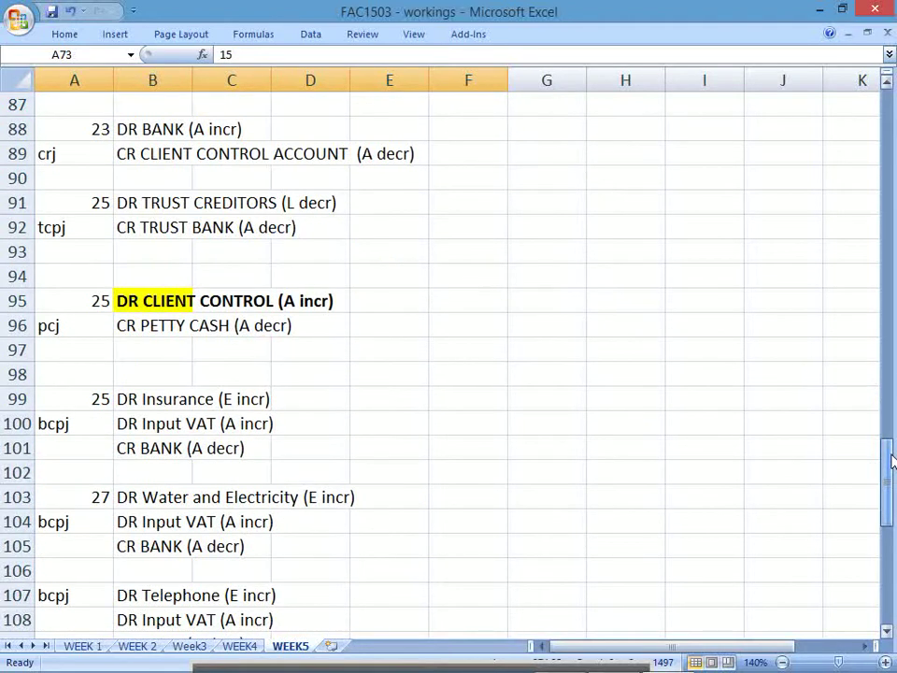
left_click(66, 306)
left_click_drag(66, 307, 369, 324)
key("alt+Tab")
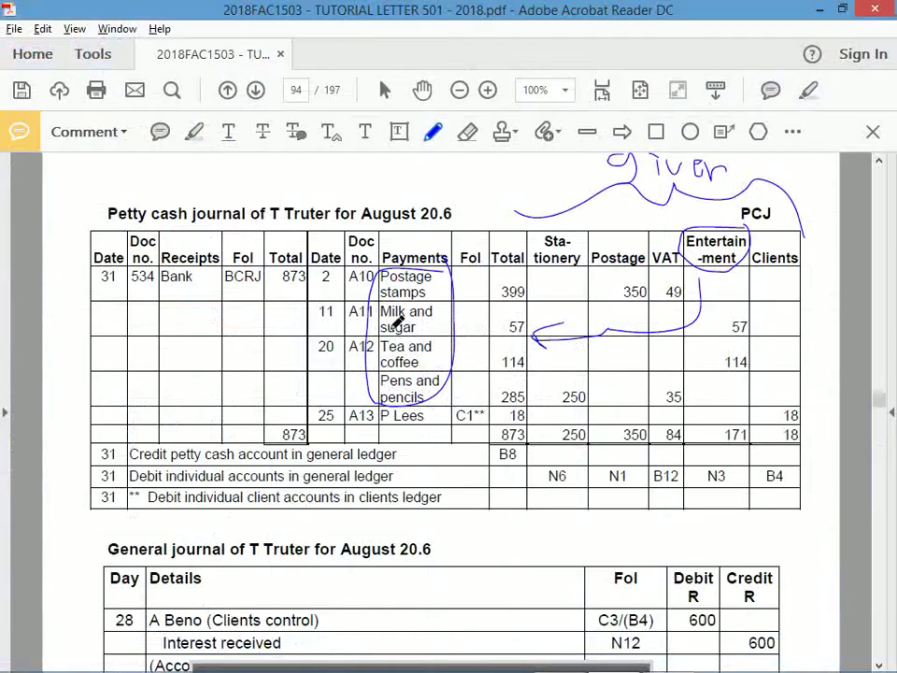
Step: Check the general journal on page 94 of the PDF and label the day 29 stationery entry CJ in A119 of WEEK5
left_click(878, 665)
scroll(879, 666, "down", 8)
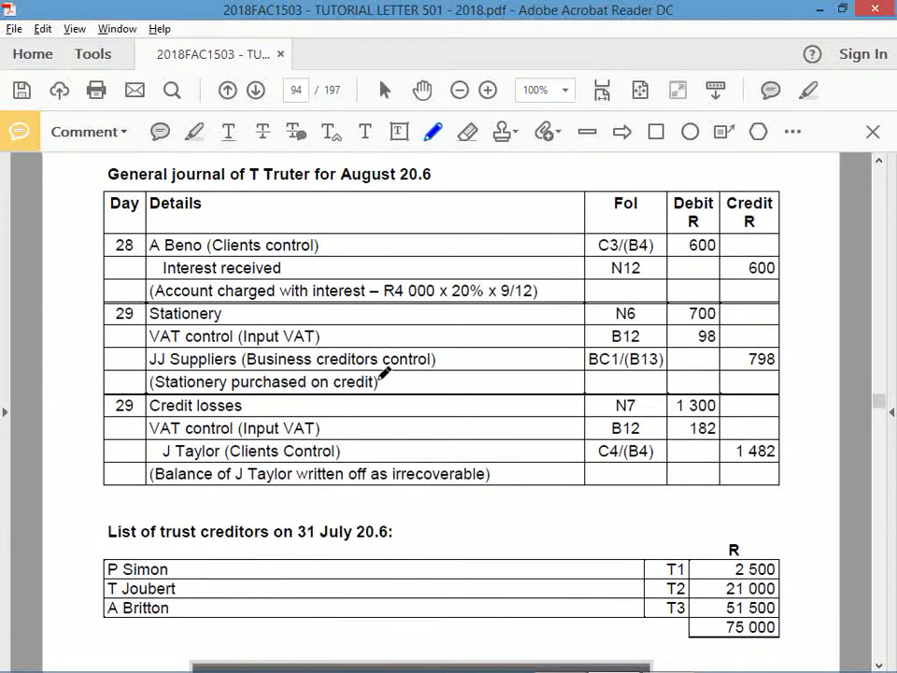
key("alt+Tab")
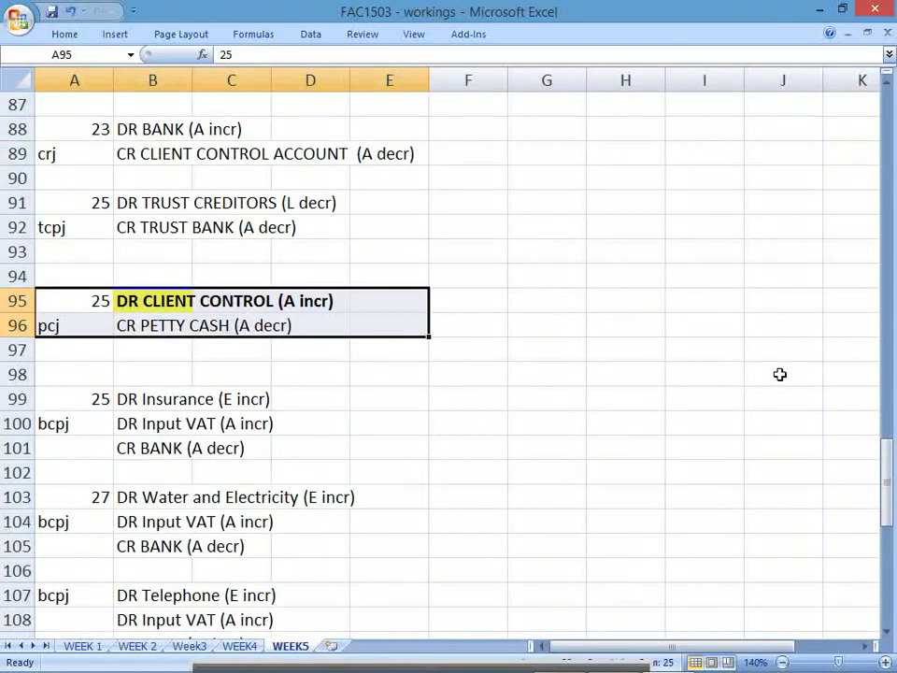
left_click_drag(891, 452, 867, 534)
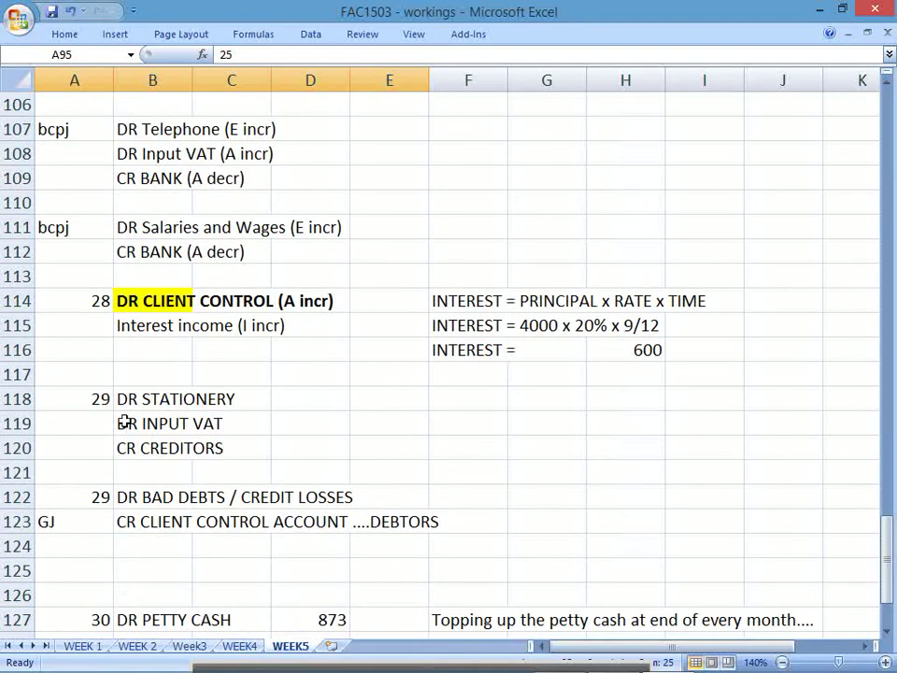
left_click_drag(84, 399, 229, 446)
left_click(71, 417)
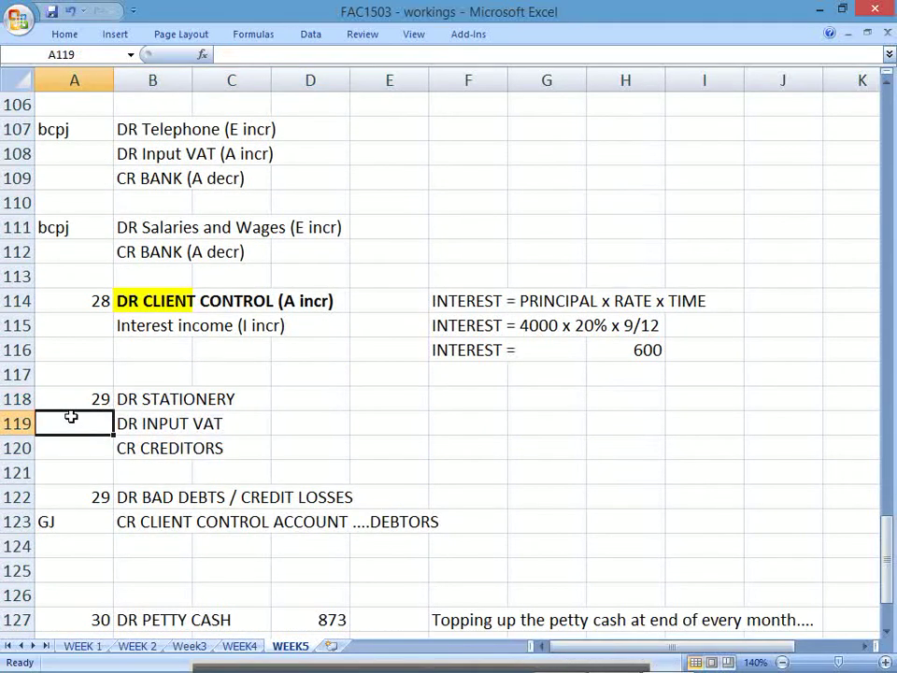
left_click_drag(129, 400, 244, 465)
left_click(85, 431)
type("CJ")
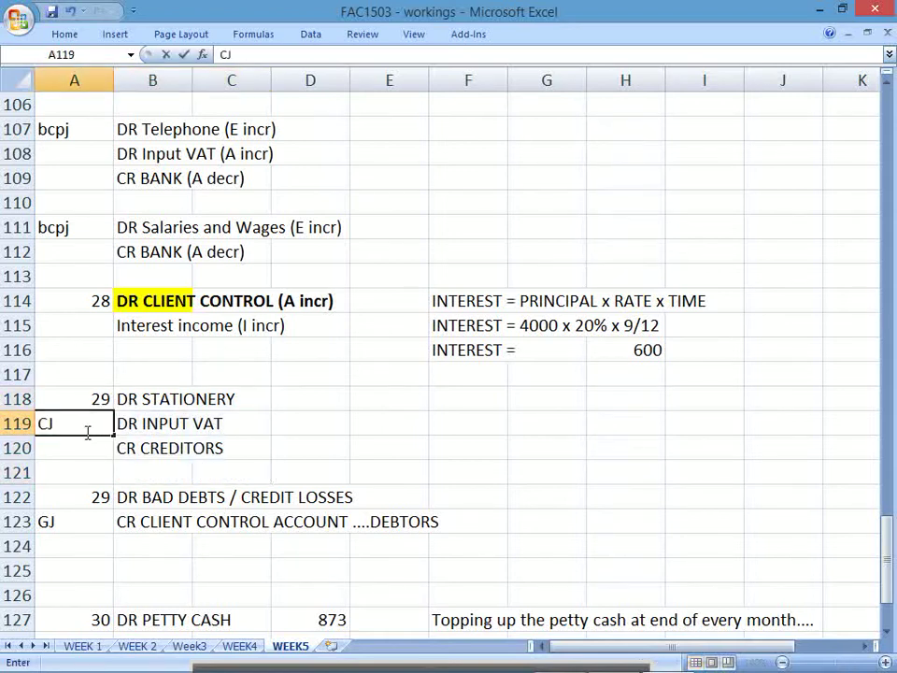
key("Return")
Step: Compare the day 29 bad debts entry with the PDF's general journal and highlight "VAT control (Input VAT)" under Credit losses
key("alt+Tab")
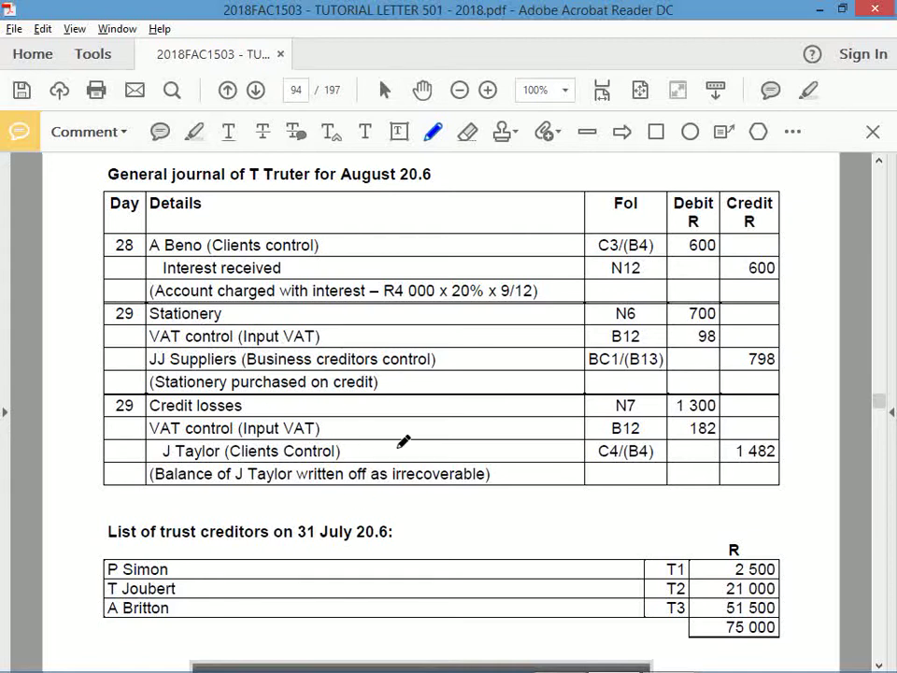
key("alt+Tab")
left_click_drag(149, 499, 341, 526)
key("alt+Tab")
left_click(195, 130)
left_click_drag(148, 428, 319, 437)
Step: In the Excel workings, copy the client control credit line from B123 to B124 and enter "DR input VAT (A incr)" in B123
key("alt+Tab")
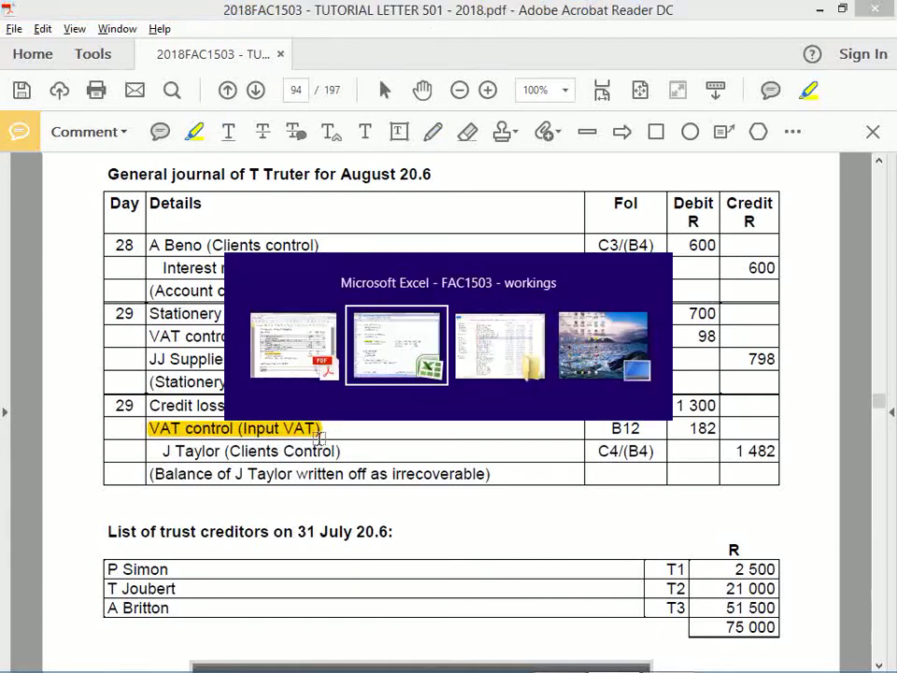
key("Down")
key("Down")
key("Up")
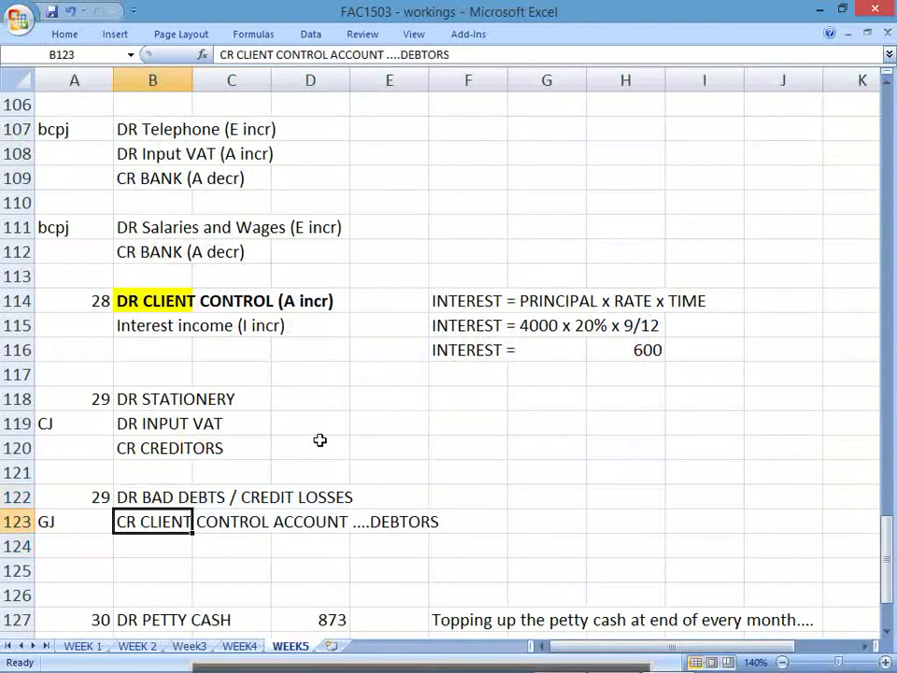
key("ctrl+c")
key("Down")
key("ctrl+v")
key("Up")
type("DR input VA")
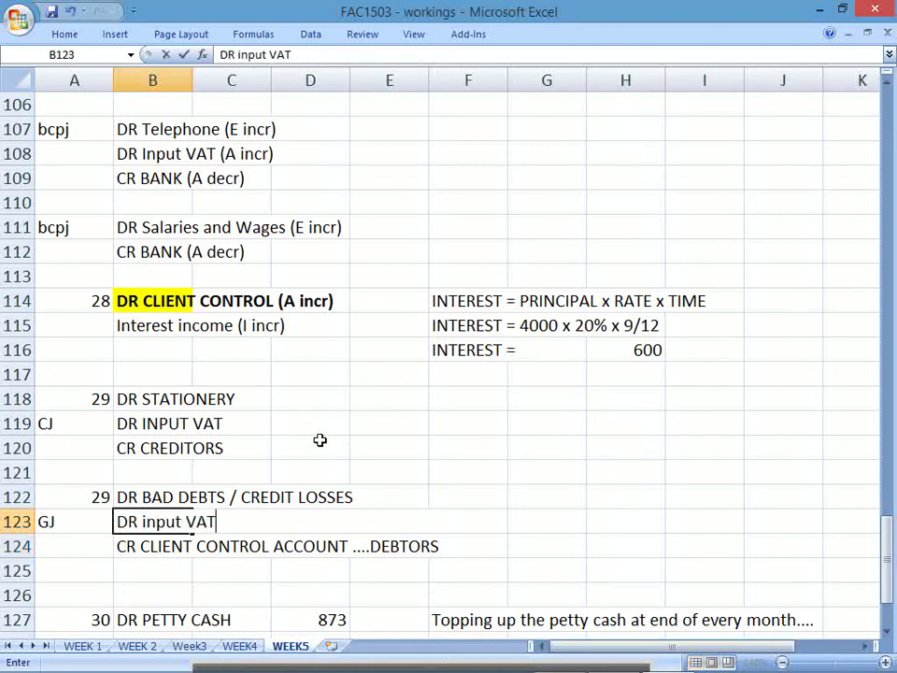
type("T (A incr")
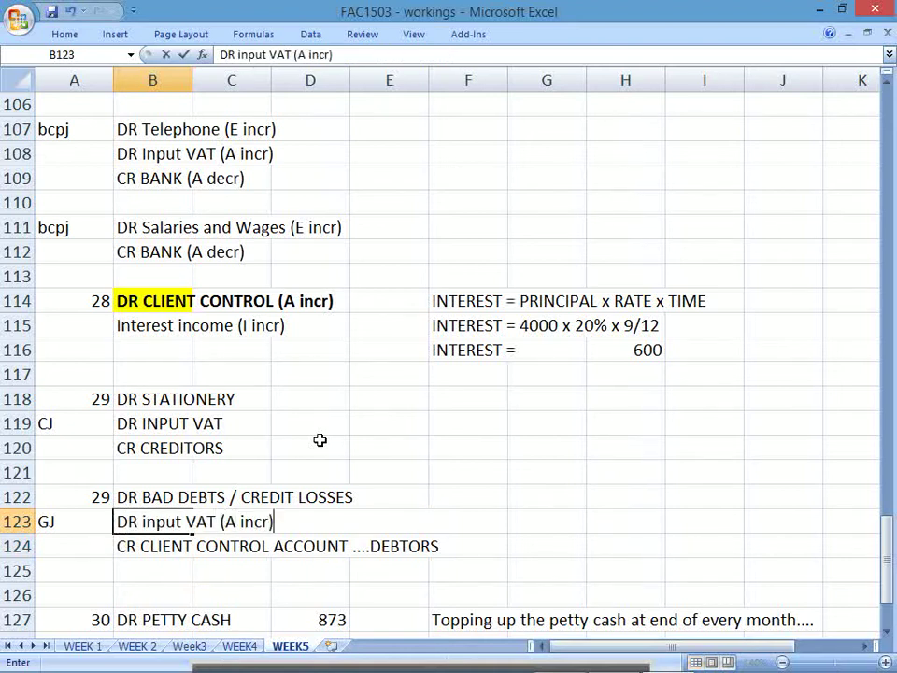
key("Return")
Step: Add the note "*SARS will allow a input VAT claim on Bad Debt" in G122 beside the bad debts entry
key("Up")
key("Right")
key("Right")
key("Right")
key("Right")
key("Right")
key("Up")
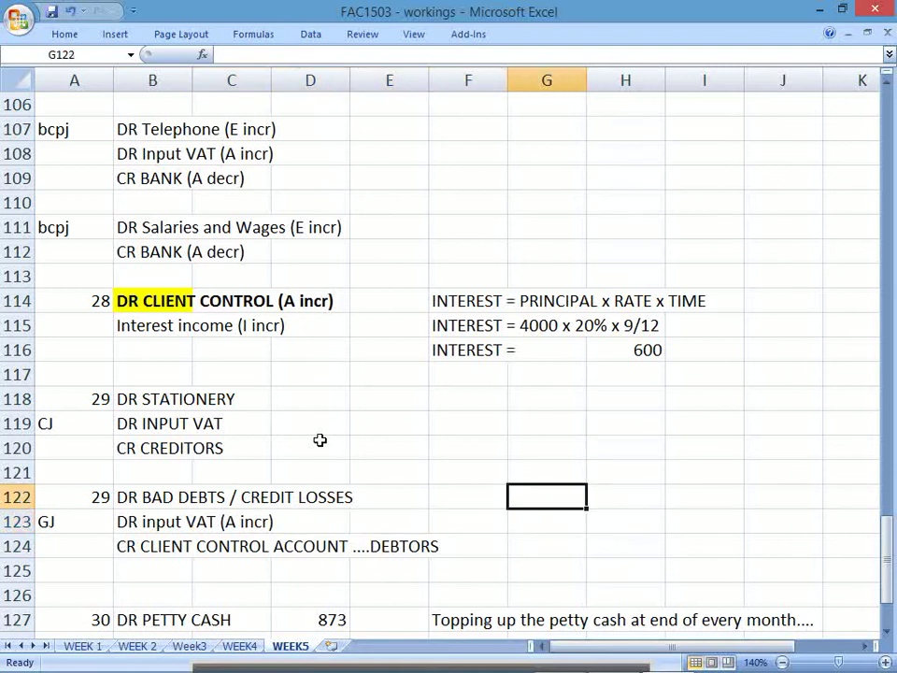
type("*SATRS")
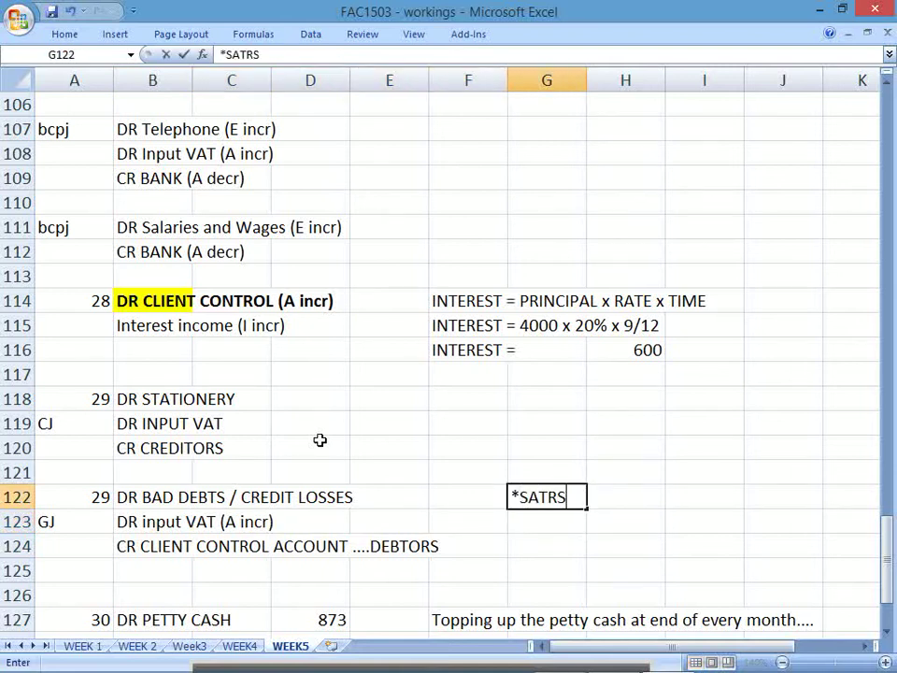
key("BackSpace")
key("BackSpace")
key("BackSpace")
type("RS will")
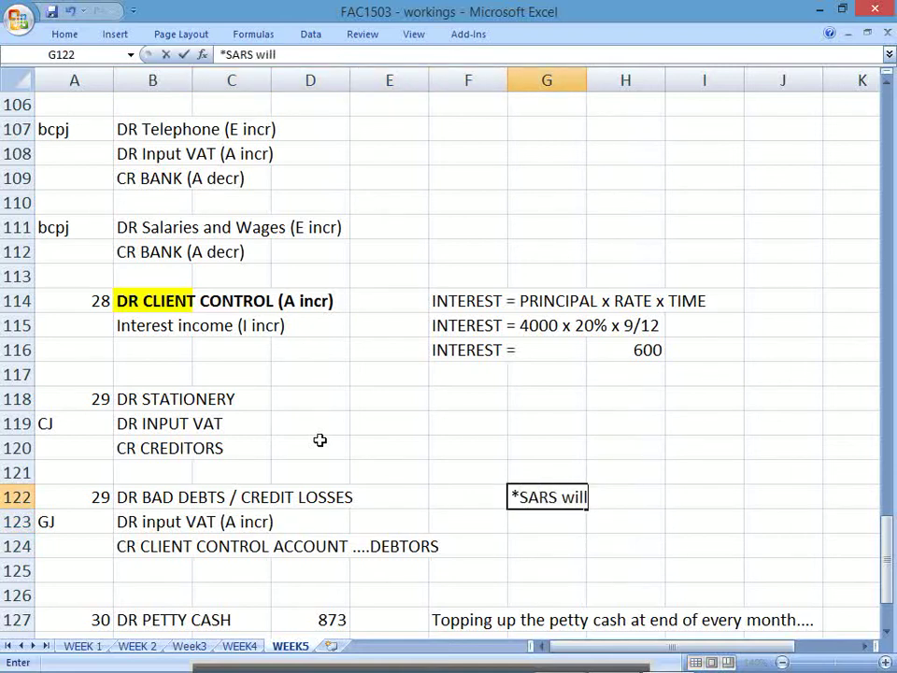
type(" allow a")
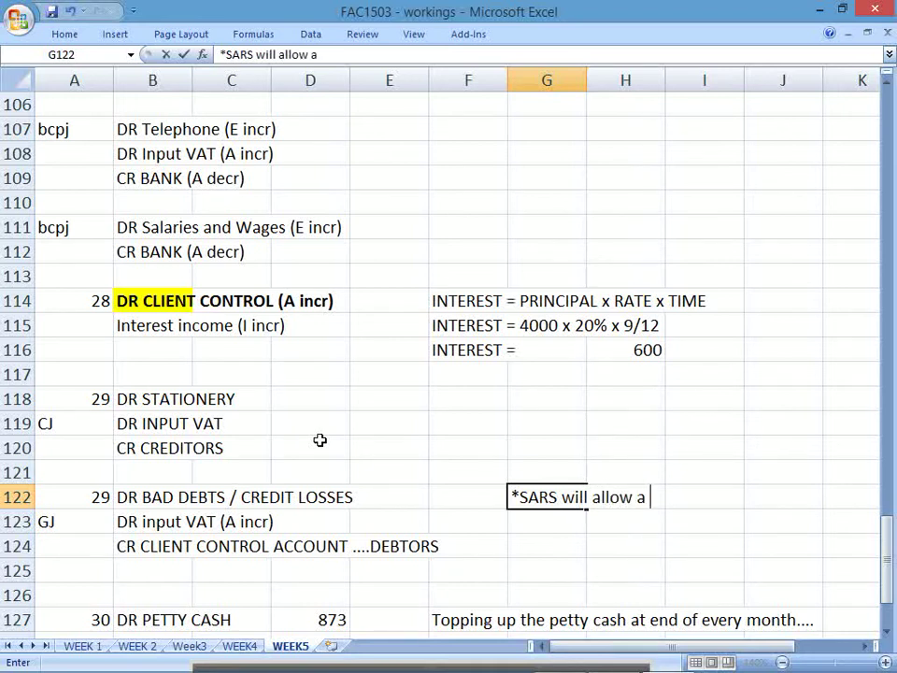
type(" input VAT cali")
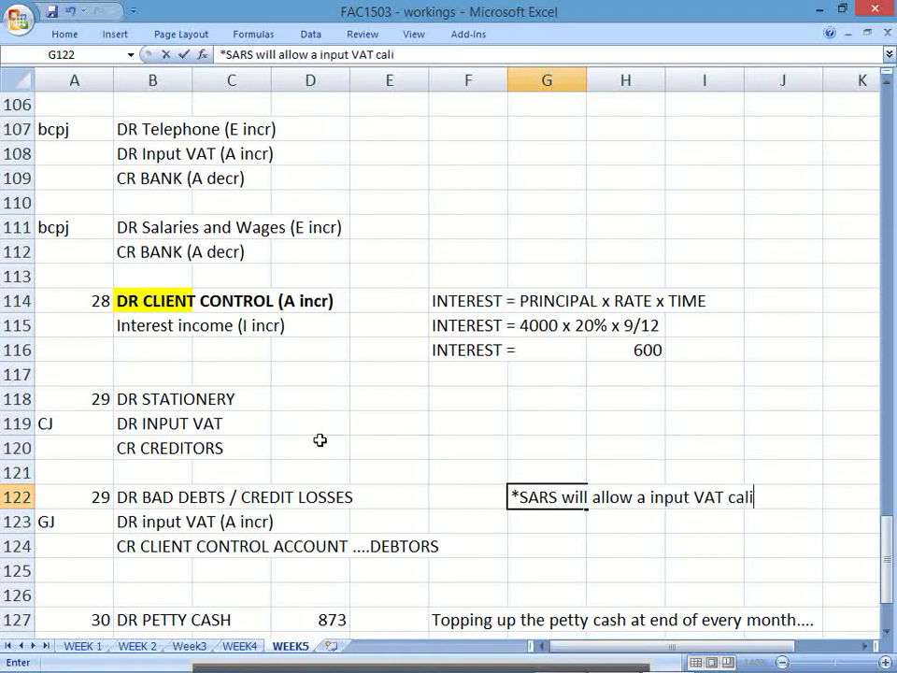
type("am")
key("BackSpace")
key("BackSpace")
key("BackSpace")
key("BackSpace")
type("laim on D")
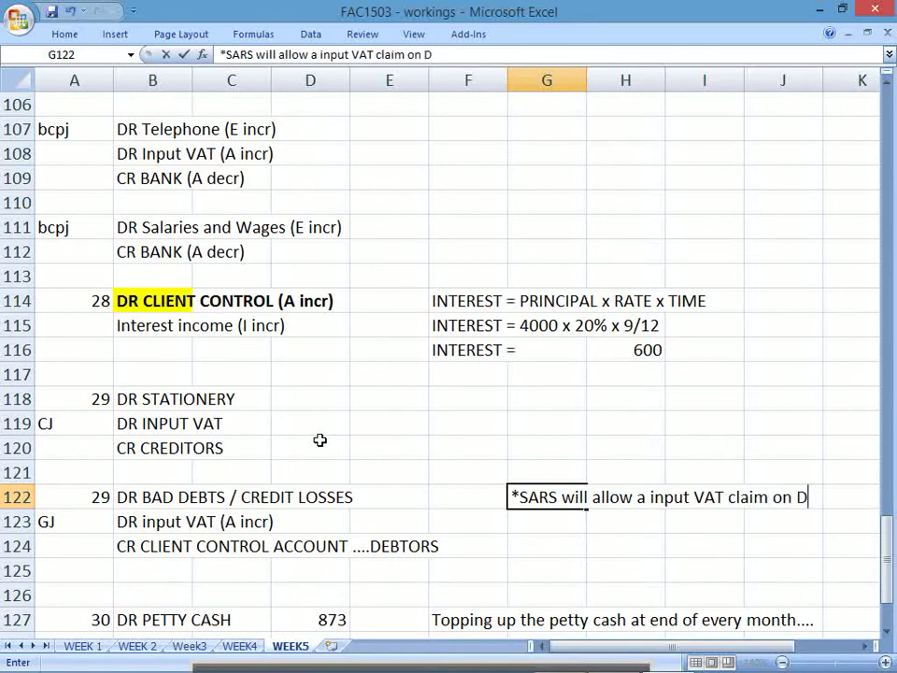
type("n Dadb")
key("BackSpace")
key("BackSpace")
key("BackSpace")
key("BackSpace")
type("Bad Debt")
key("Return")
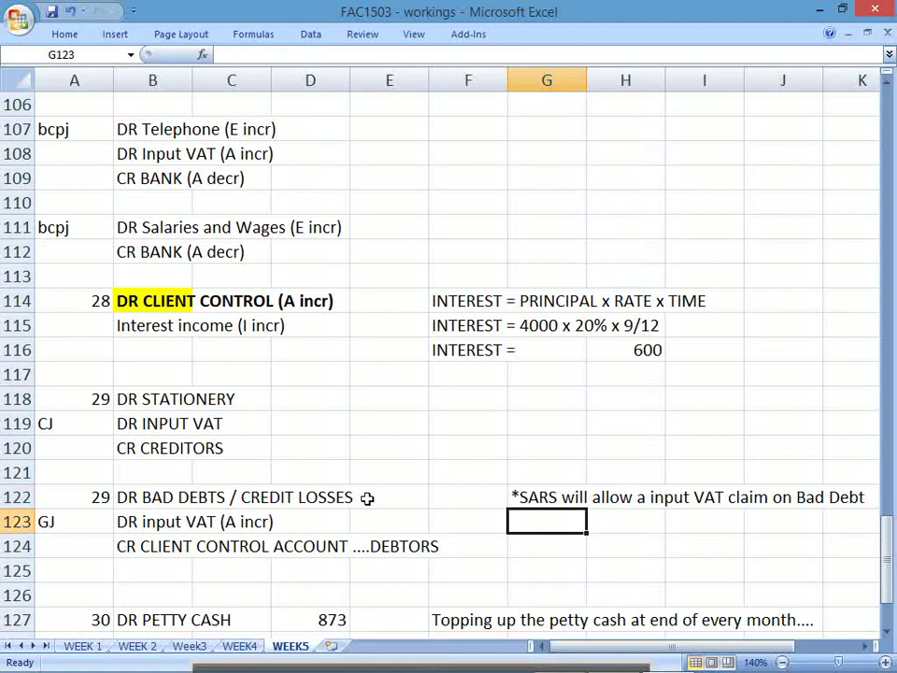
Step: Review the solution journals and ledger accounts on pages 92 to 95 of the PDF, returning to the Required section of Example 6.1
key("alt+Tab")
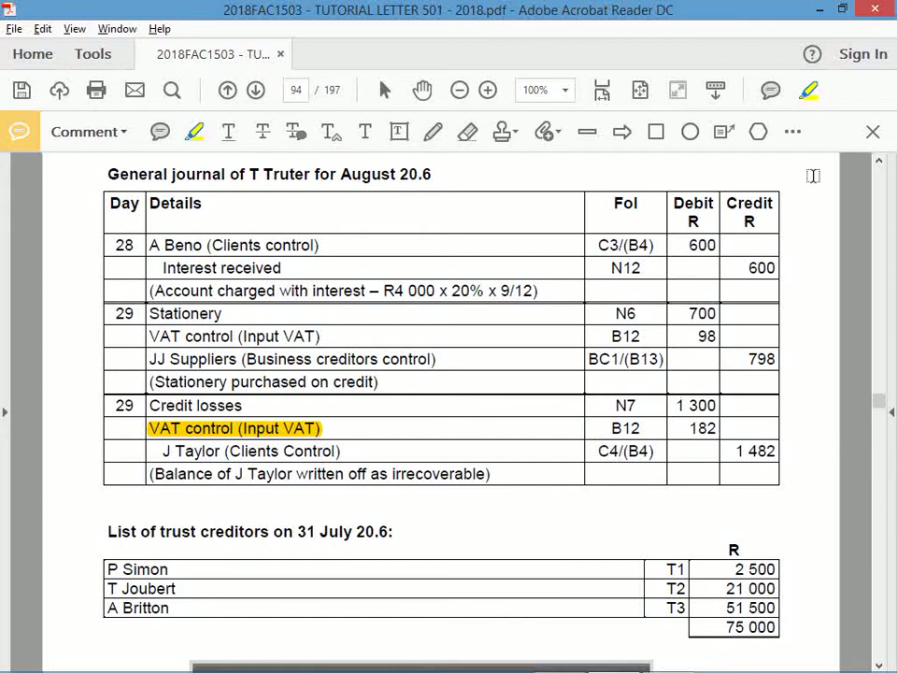
left_click(883, 170)
left_click(883, 170)
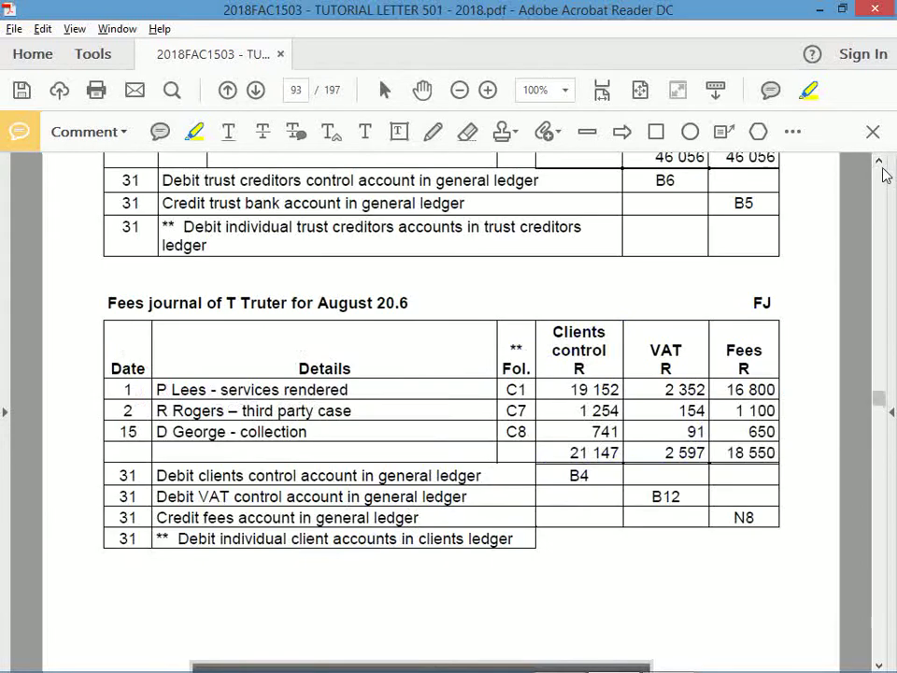
left_click(875, 584)
left_click(874, 587)
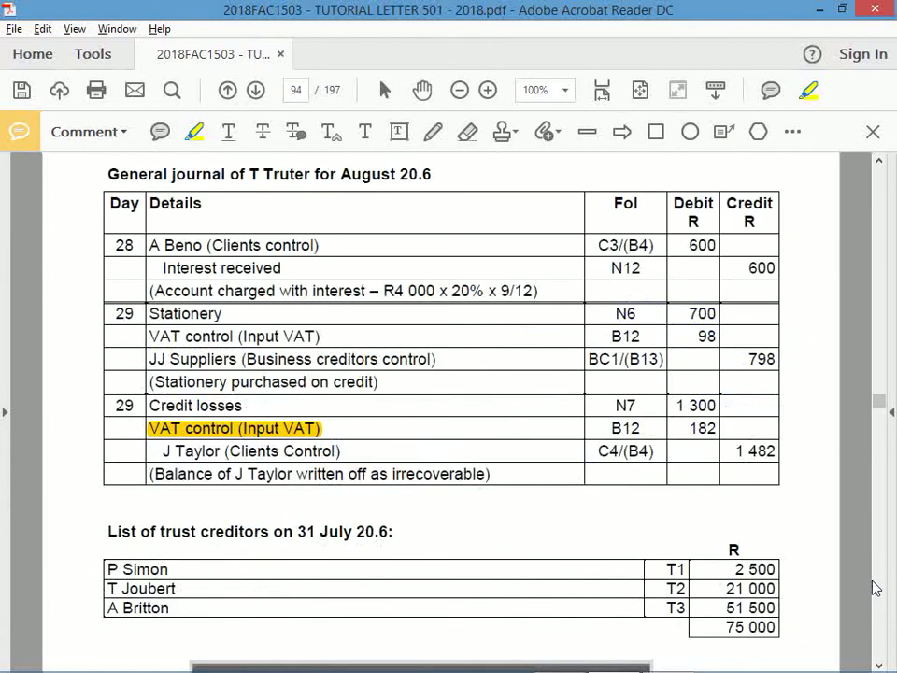
left_click(874, 587)
left_click(874, 587)
left_click(875, 587)
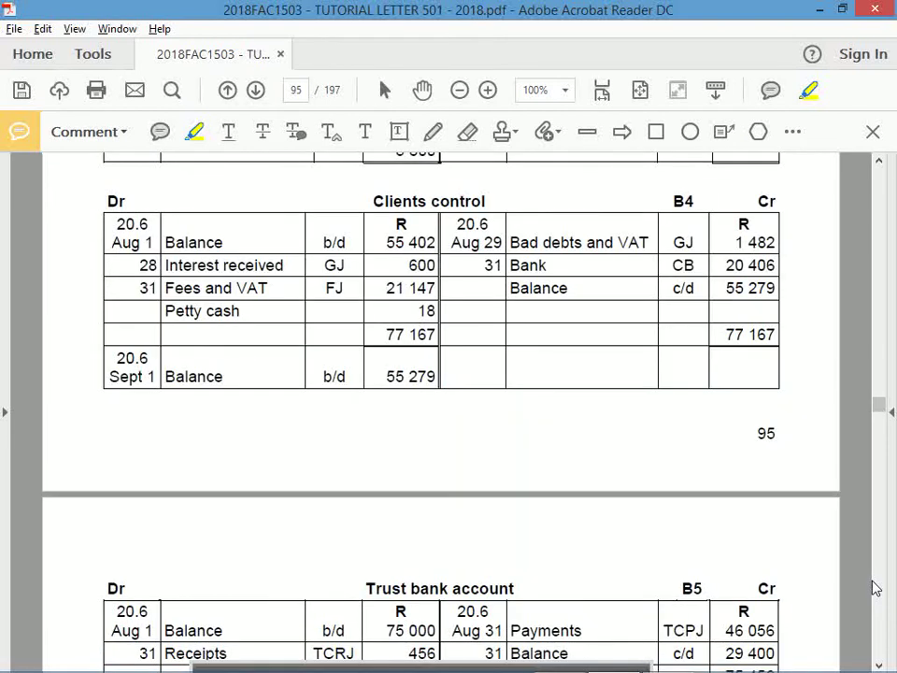
left_click(883, 231)
left_click(883, 232)
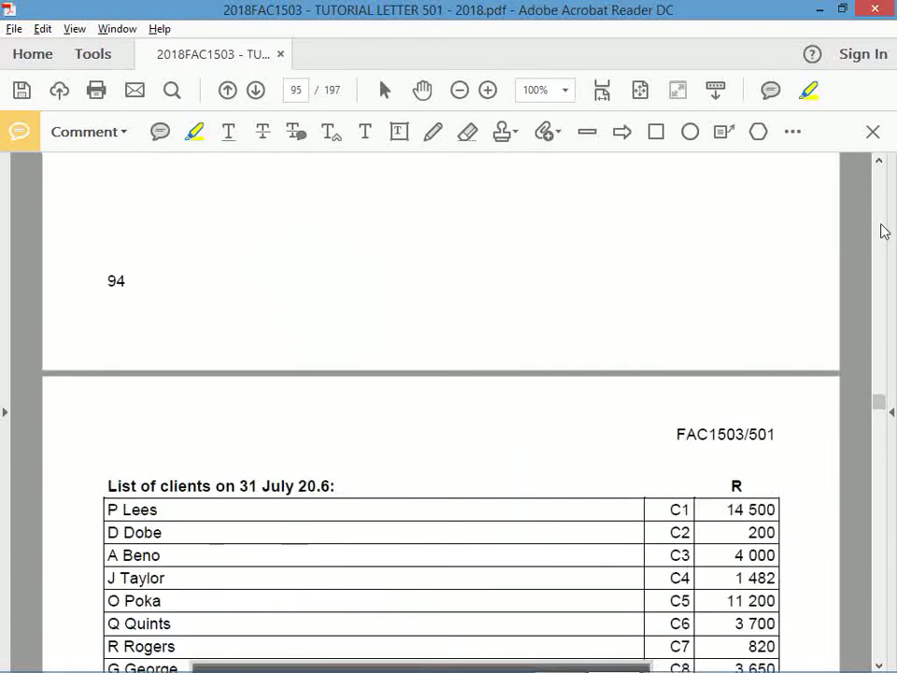
left_click(883, 232)
left_click(883, 232)
left_click(883, 232)
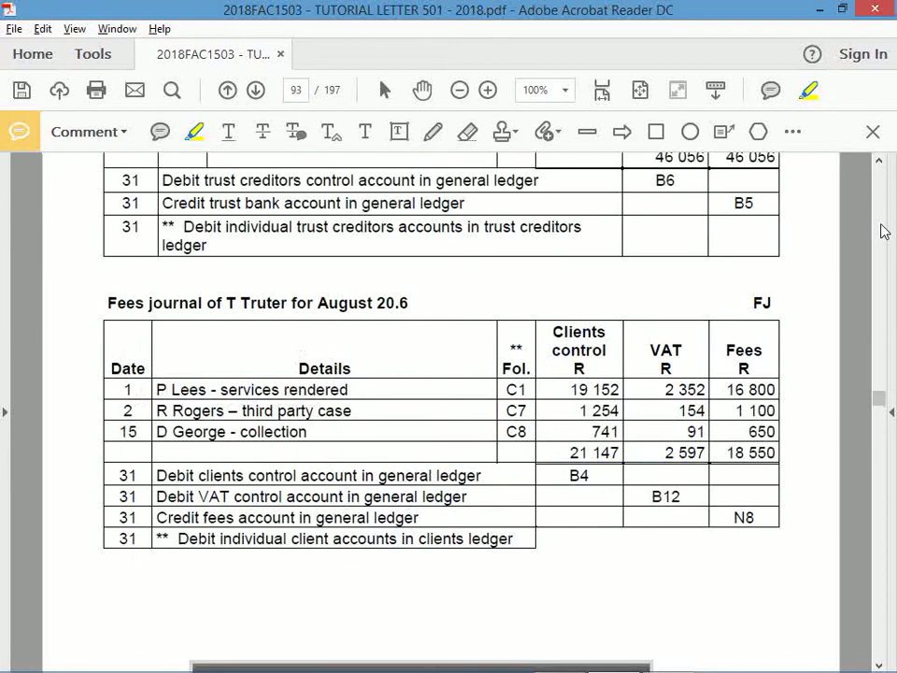
left_click(883, 232)
left_click(883, 232)
left_click(883, 232)
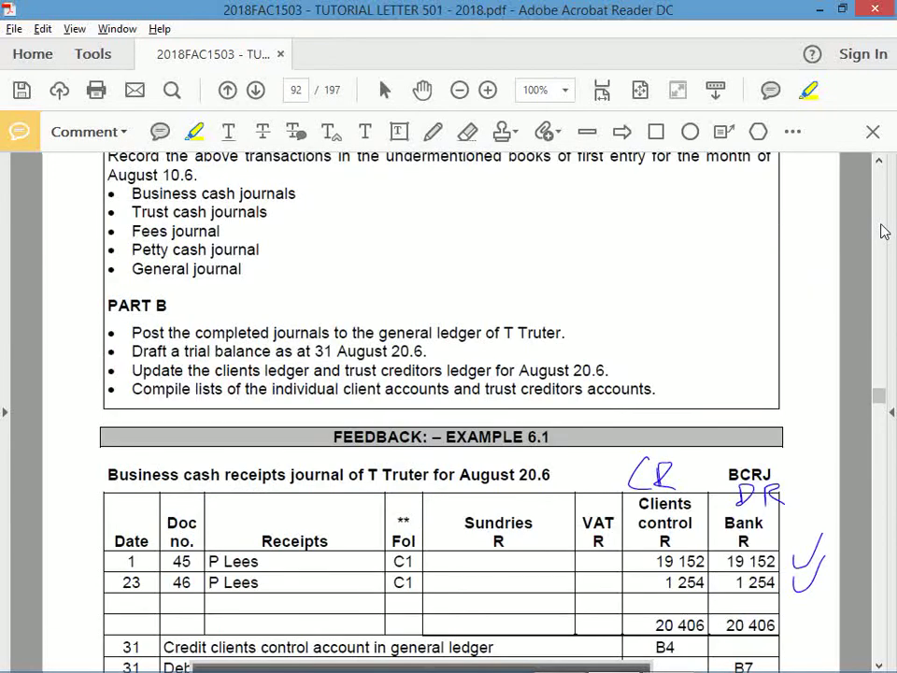
left_click(879, 168)
left_click(879, 169)
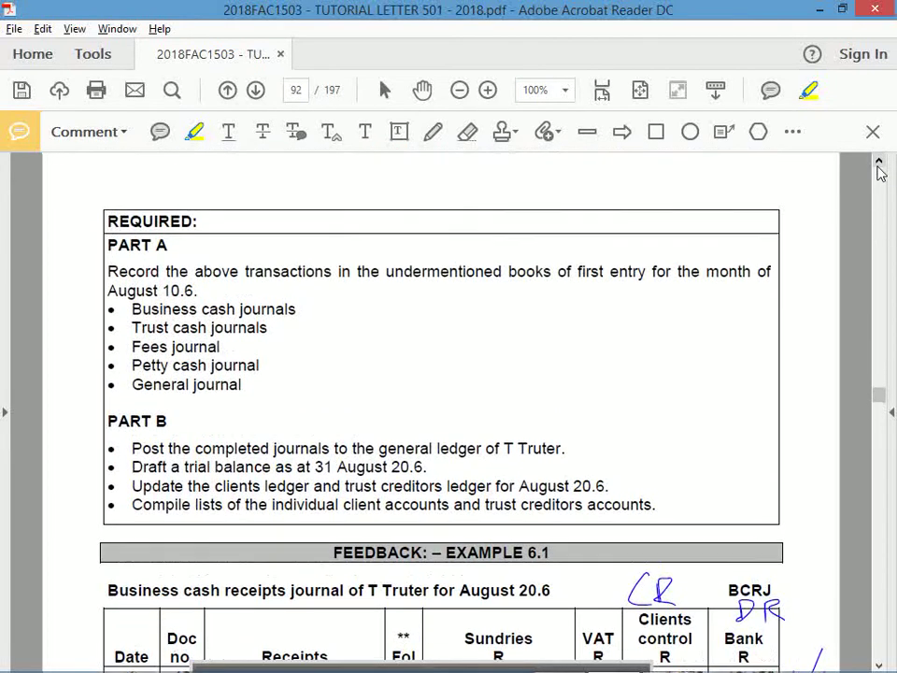
left_click(879, 168)
left_click(879, 168)
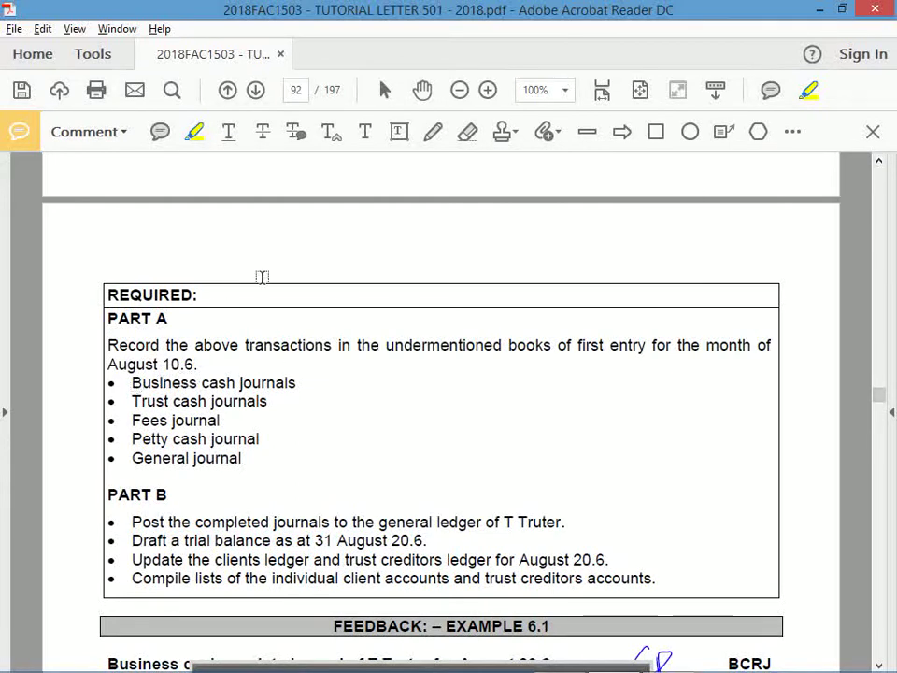
Step: Draw a bracket beside the Part A list of journals and put a large tick next to it
left_click(433, 132)
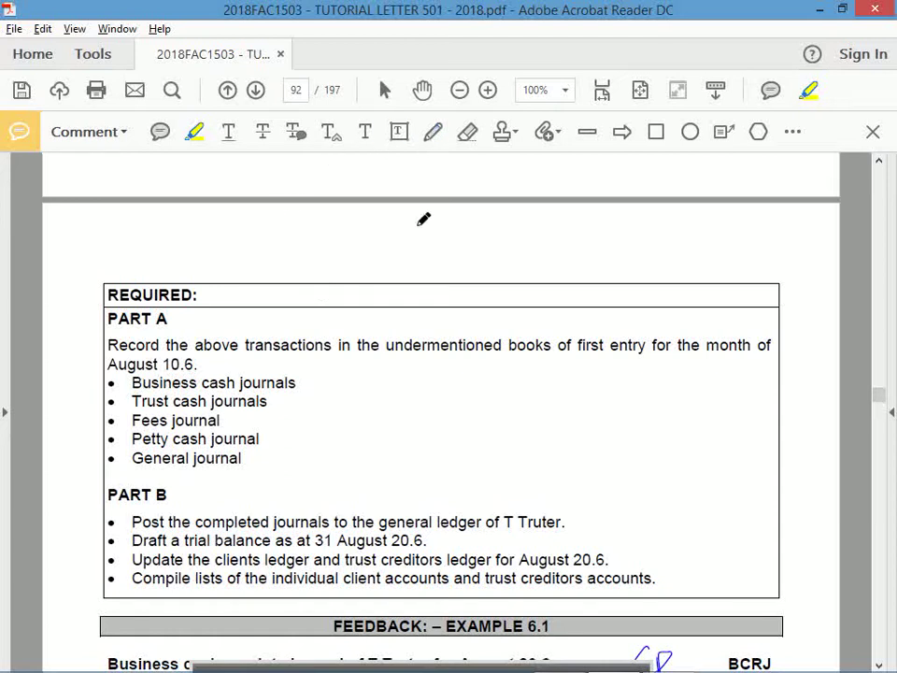
mouse_move(313, 359)
left_mouse_down()
mouse_move(345, 386)
mouse_move(300, 493)
left_mouse_up()
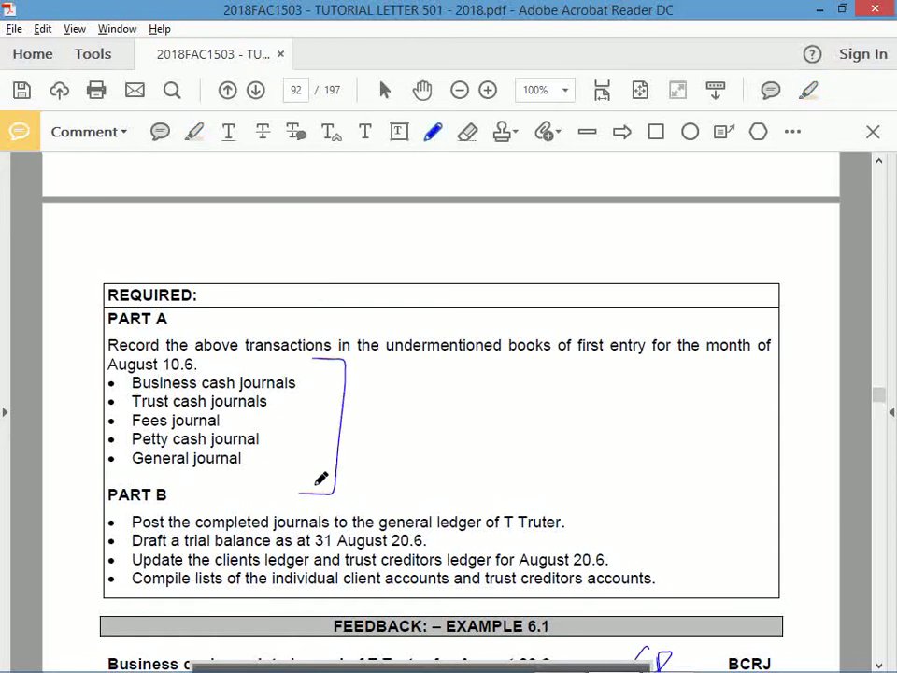
left_click_drag(375, 420, 466, 372)
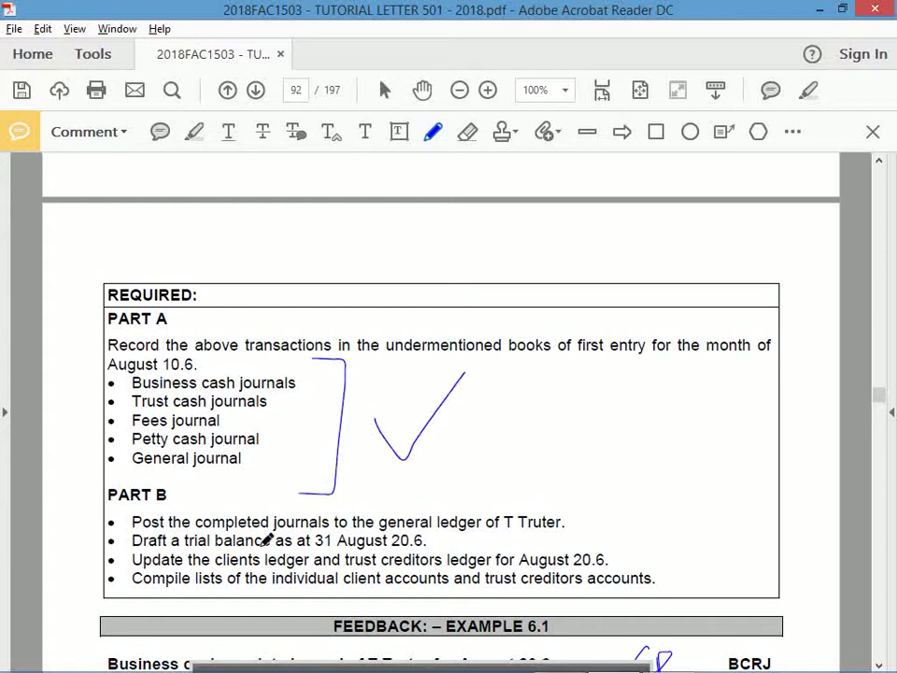
Step: Circle "general ledger" in Part B and underline "trust creditors ledger" and "client accounts" with the pencil
mouse_move(473, 504)
left_mouse_down()
mouse_move(404, 495)
mouse_move(376, 521)
mouse_move(476, 537)
mouse_move(487, 510)
left_mouse_up()
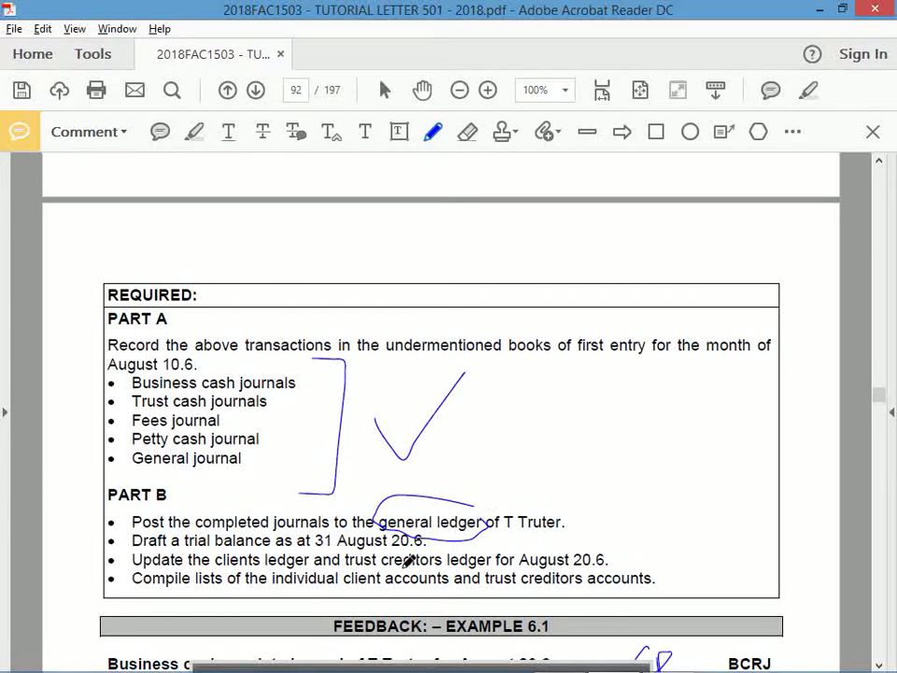
left_click_drag(348, 564, 477, 566)
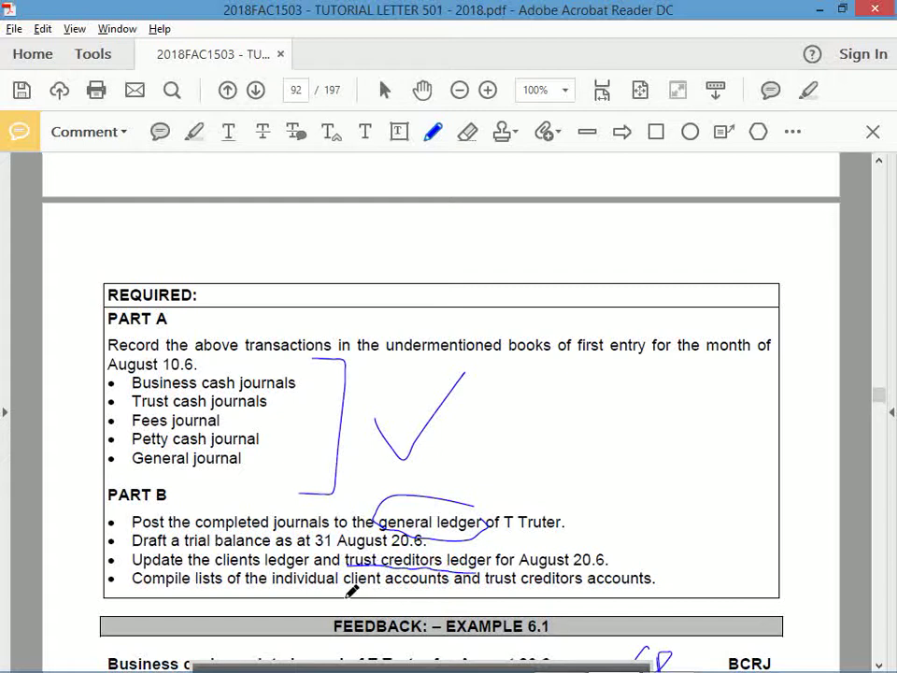
left_click_drag(351, 588, 469, 580)
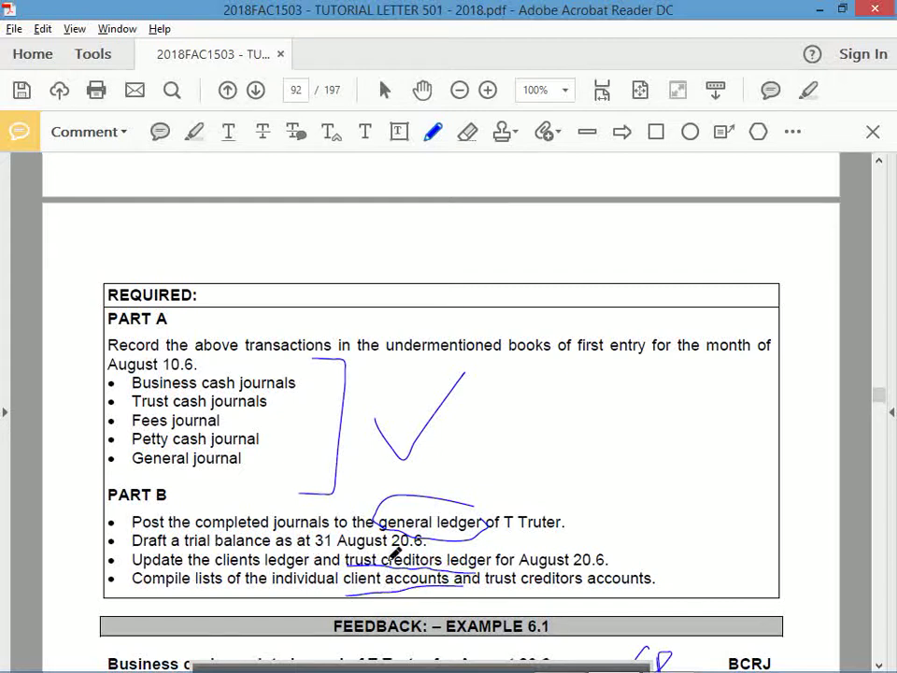
Step: Glance at the WEEK5 workings and examine the business cash receipts and payments journals on page 92 of the PDF
key("alt+Tab")
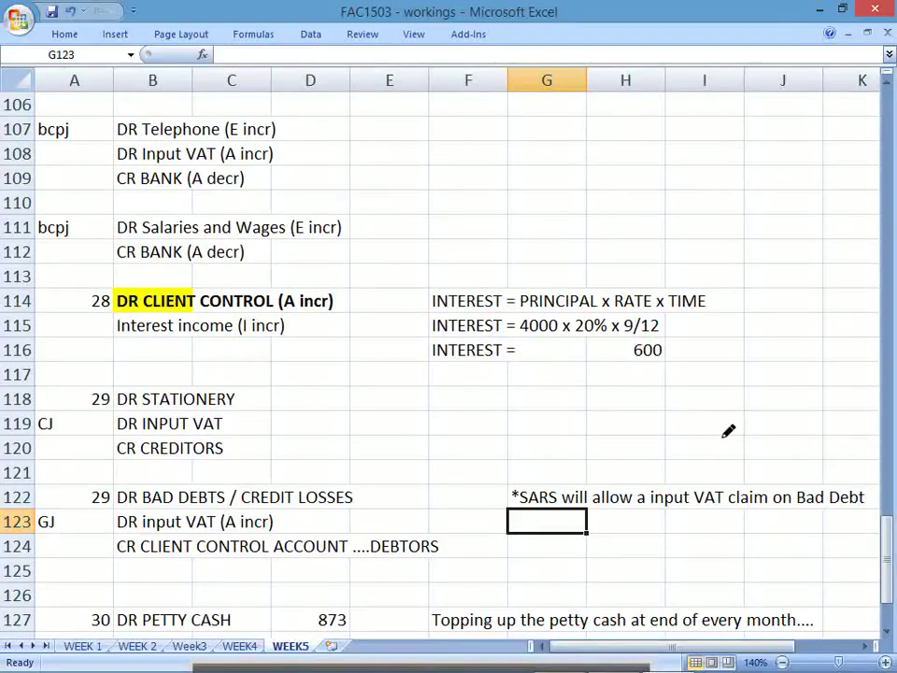
key("alt+Tab")
left_click(884, 643)
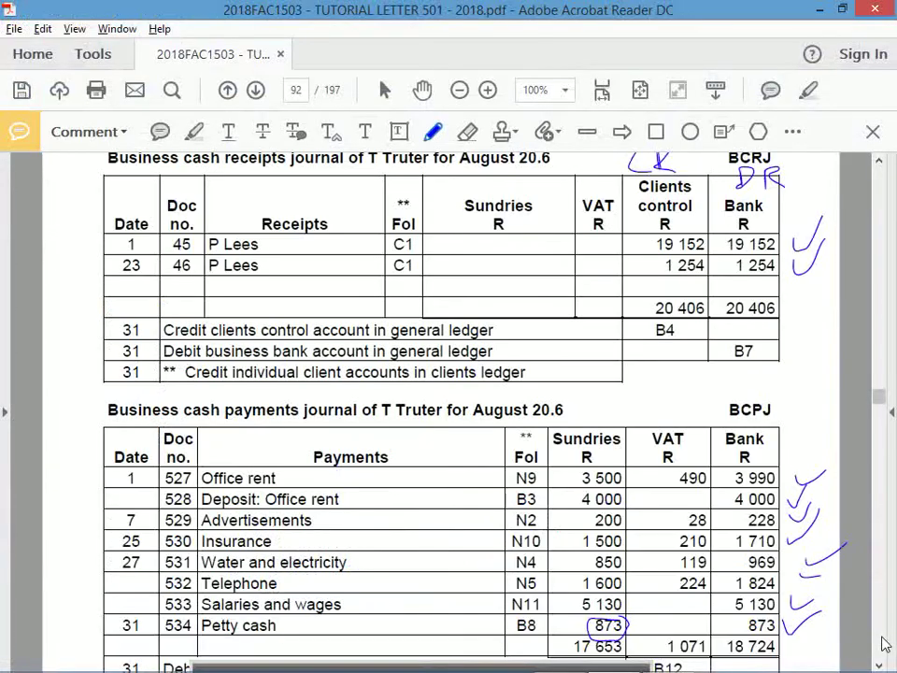
left_click(881, 162)
left_click(882, 163)
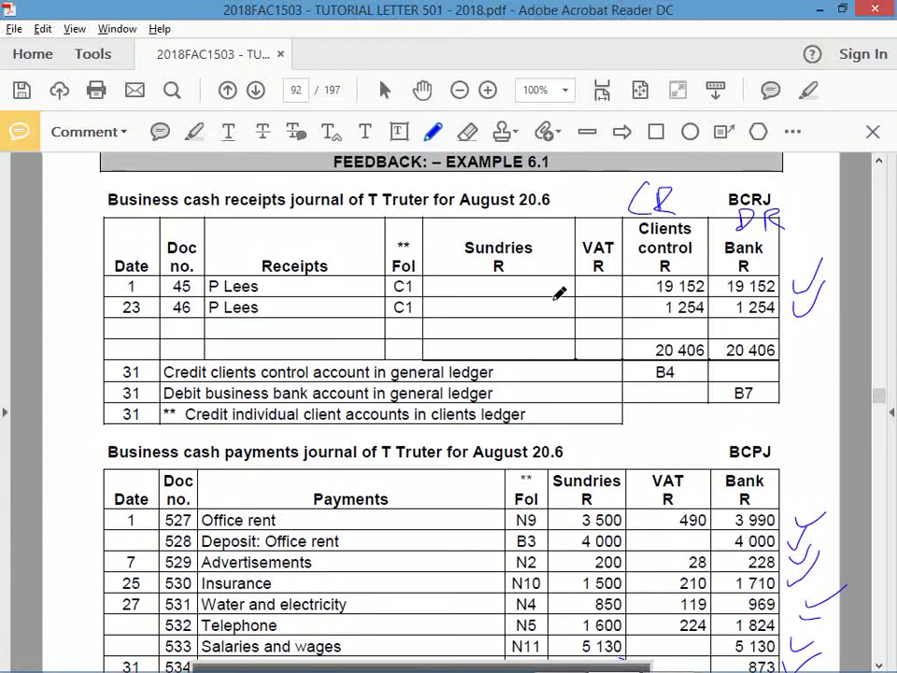
Step: Switch to the WEEK5 workings and copy the BANK (business) and TRUST BANK T-accounts from rows 4 to 18 to cell B135
key("alt+Tab")
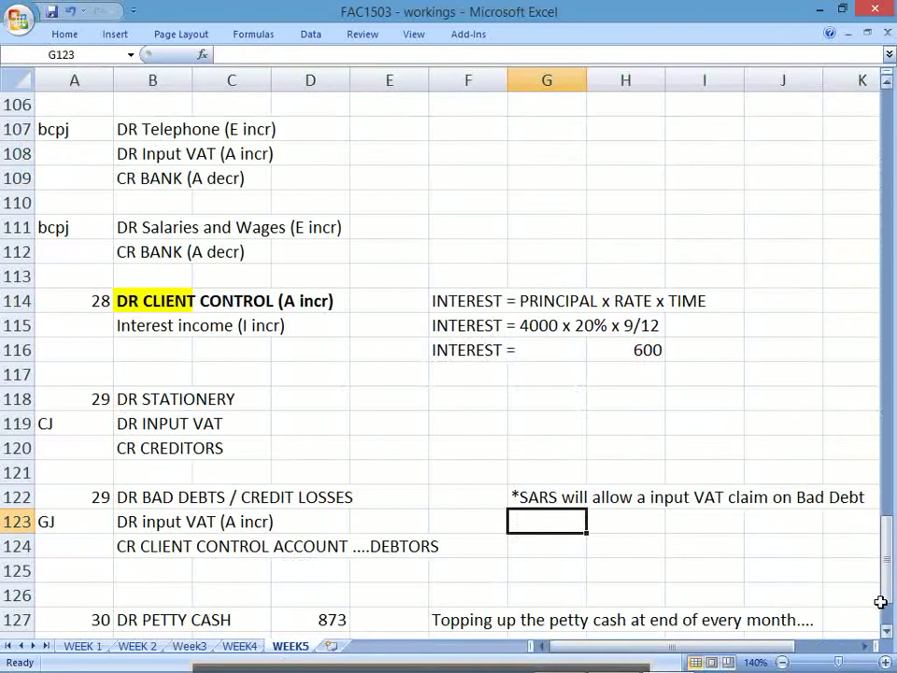
left_click_drag(880, 602, 880, 149)
left_click(156, 184)
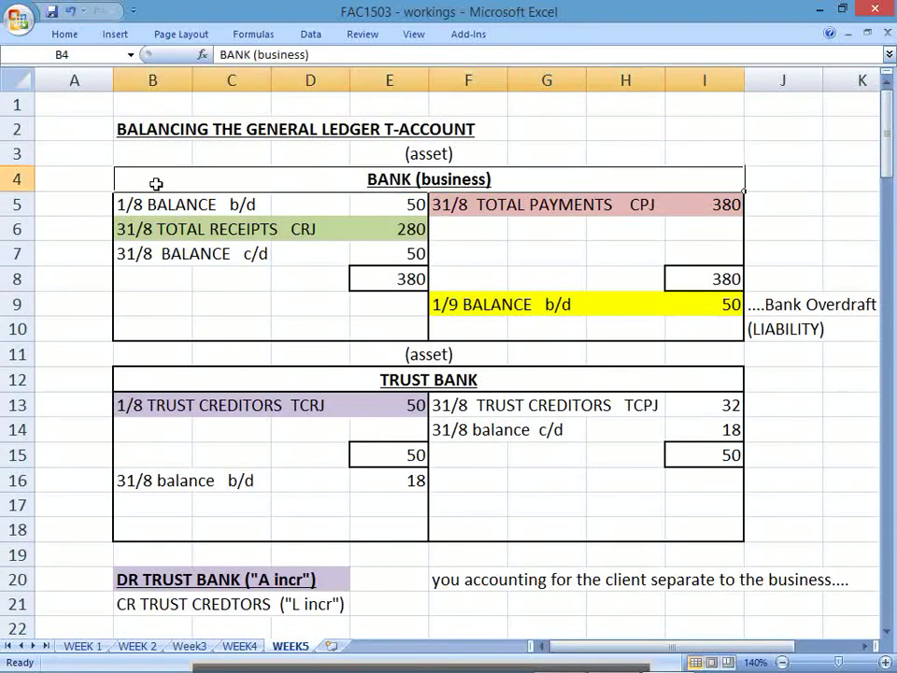
left_click_drag(156, 184, 220, 520)
key("ctrl+c")
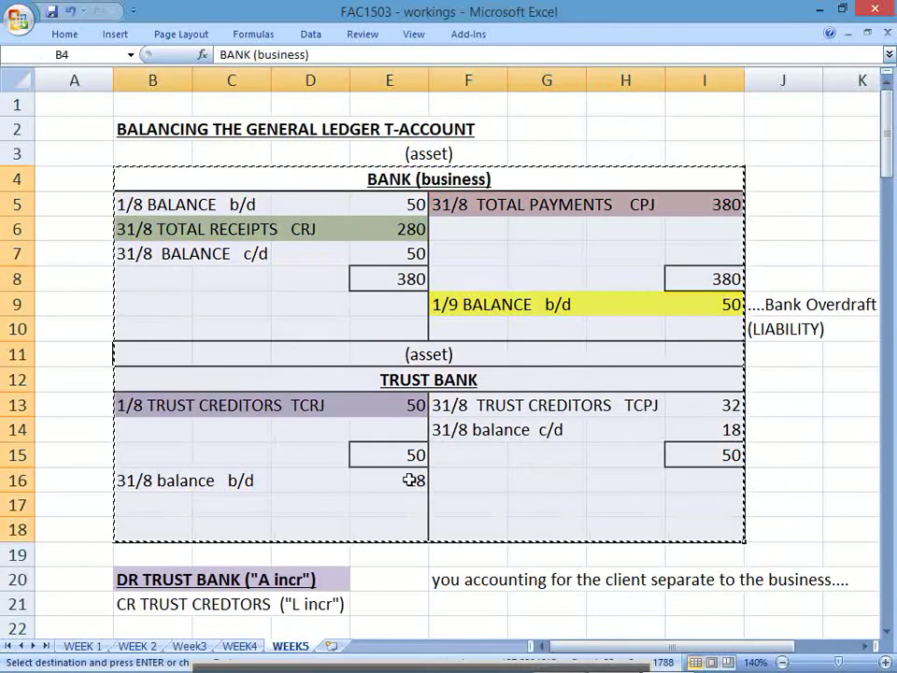
left_click_drag(882, 153, 890, 639)
left_click(124, 295)
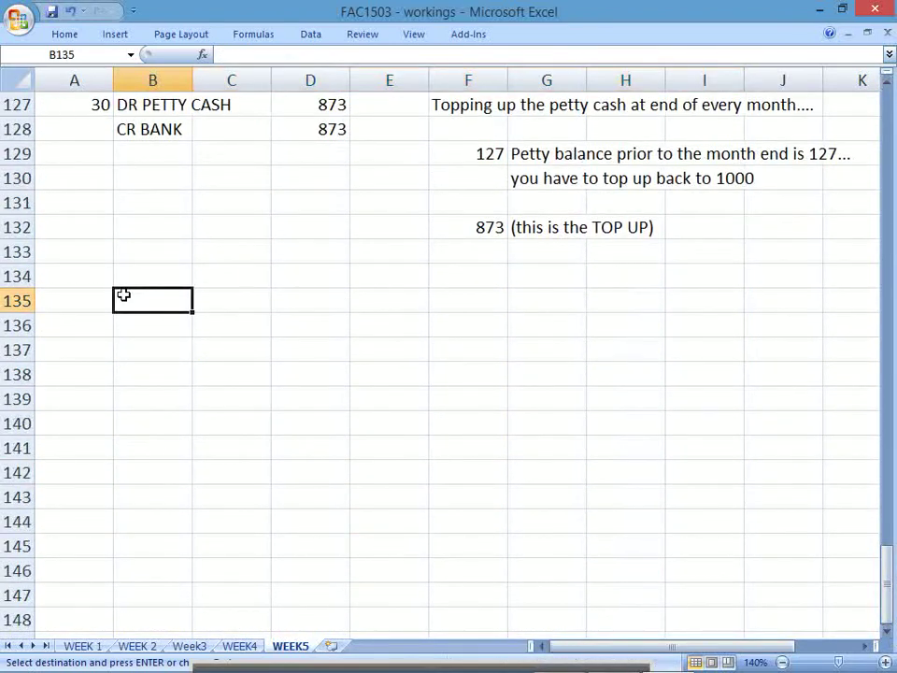
key("ctrl+v")
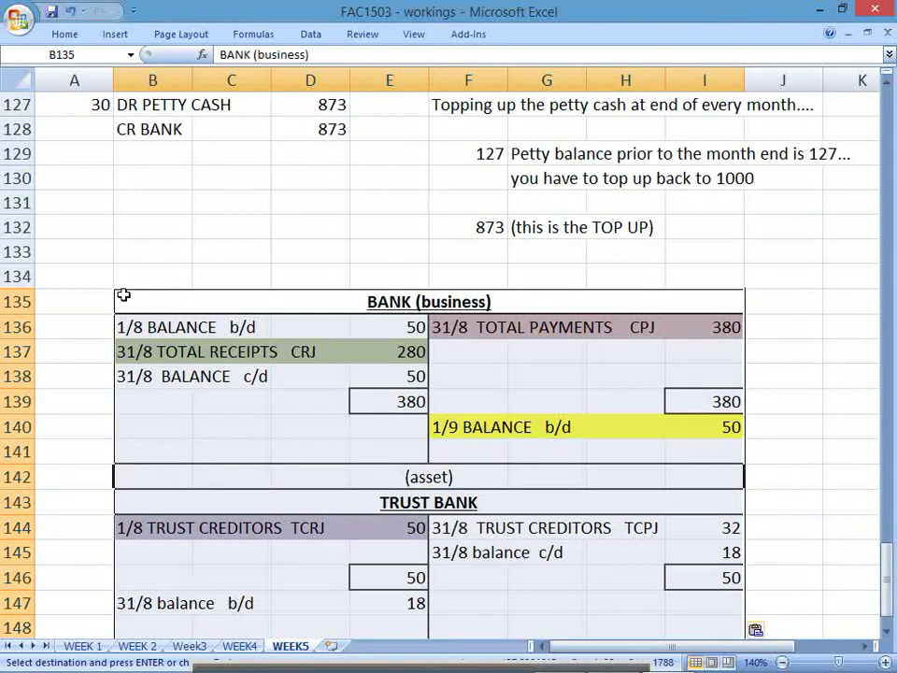
Step: Remove the fill colours from the copied BANK (business) and TRUST BANK T-accounts
left_click(68, 35)
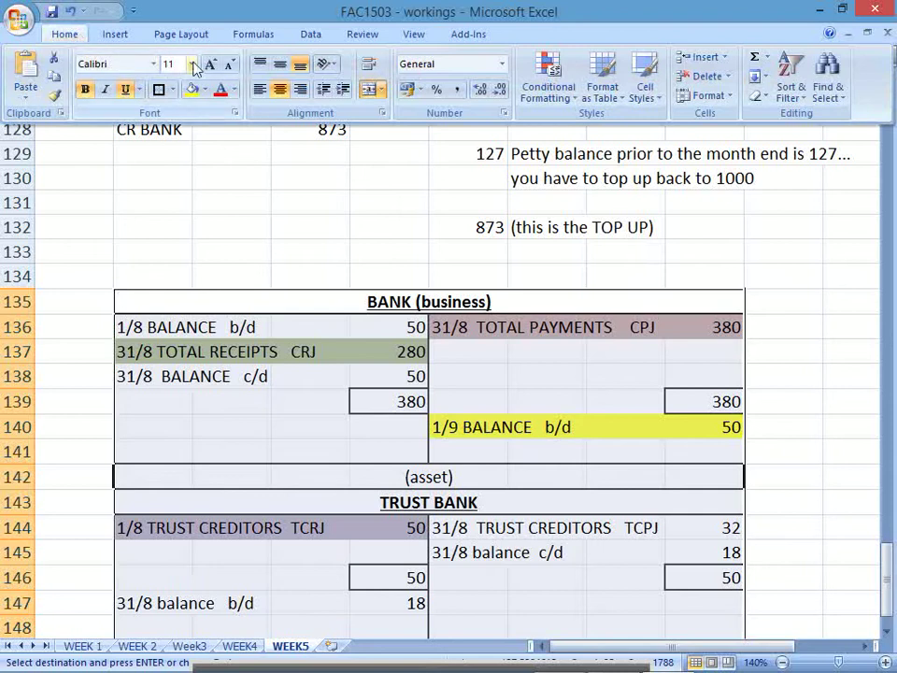
left_click(166, 345)
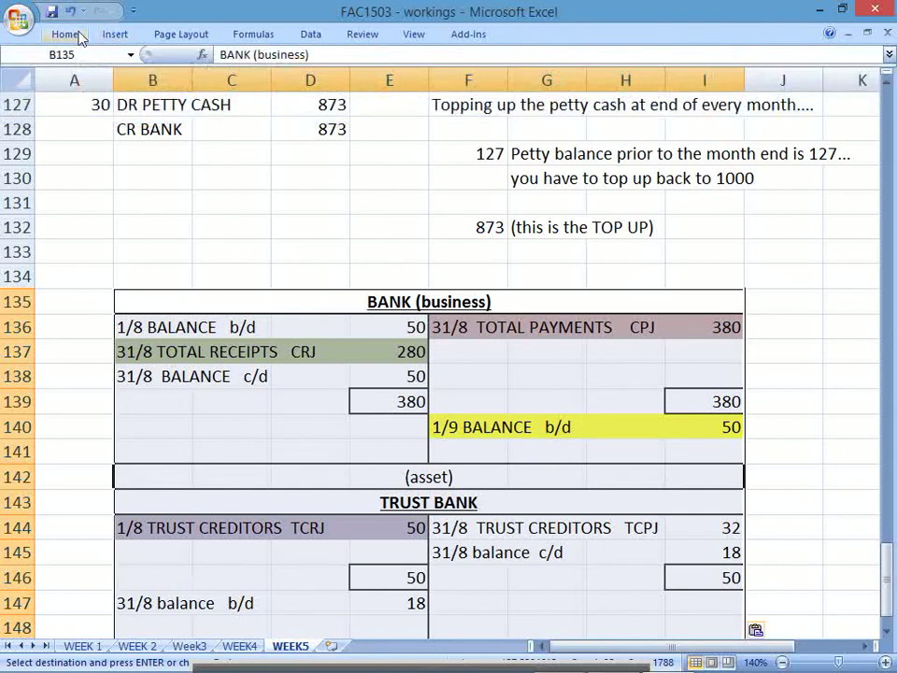
left_click(78, 35)
left_click(206, 91)
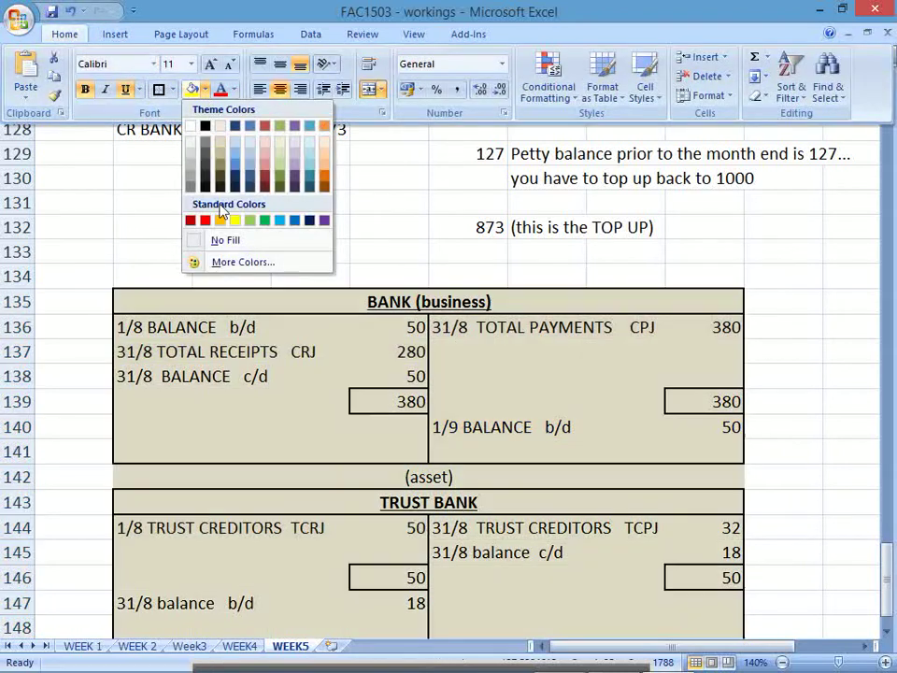
left_click(332, 333)
left_click(178, 329)
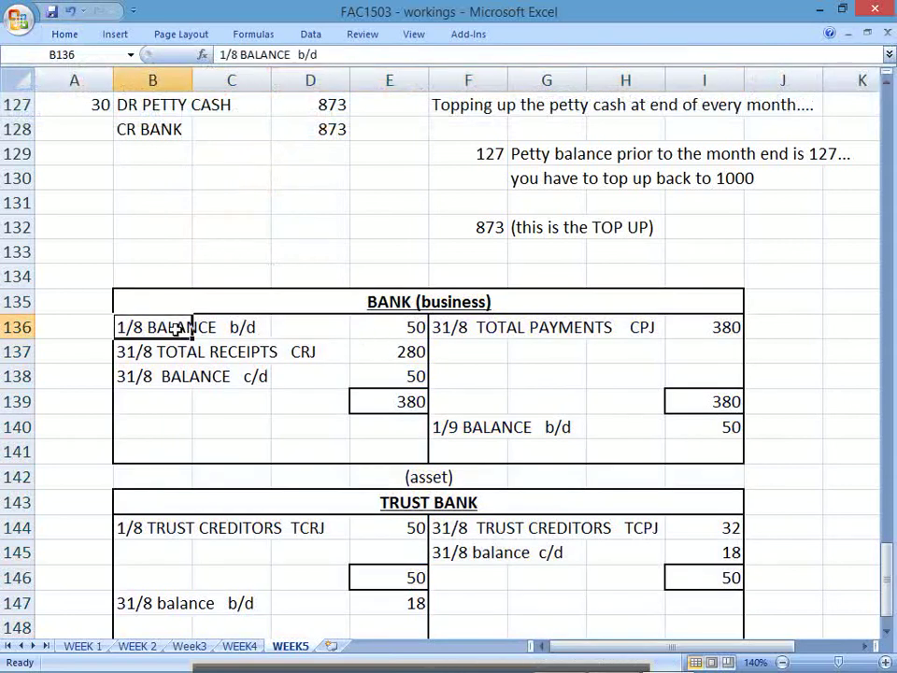
Step: Clear all entries from the two copied T-accounts and the "(asset)" label between them, keeping their headings and borders
left_click_drag(178, 329, 680, 432)
key("Delete")
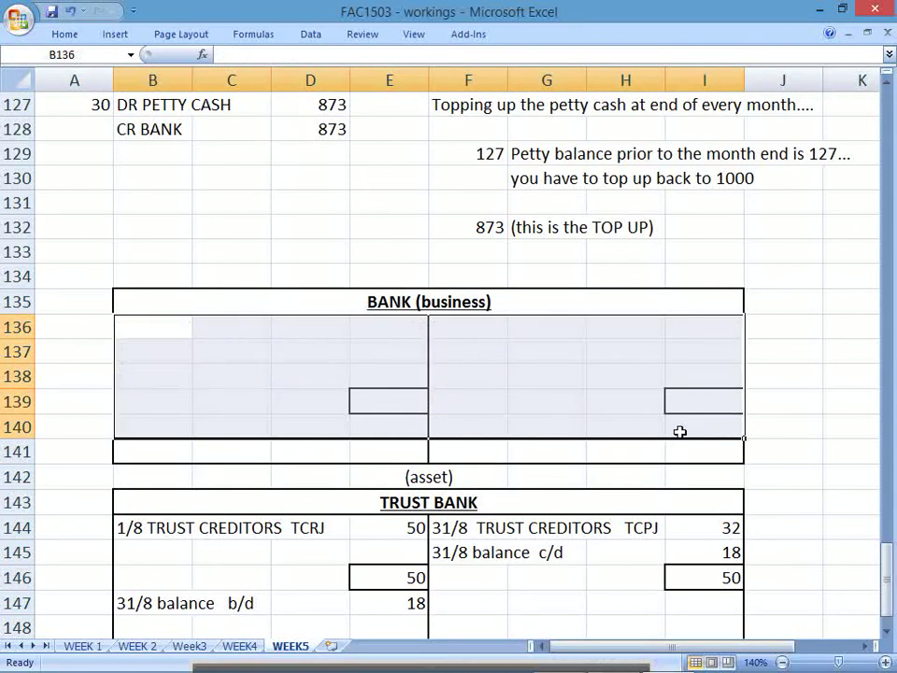
left_click_drag(156, 522, 682, 630)
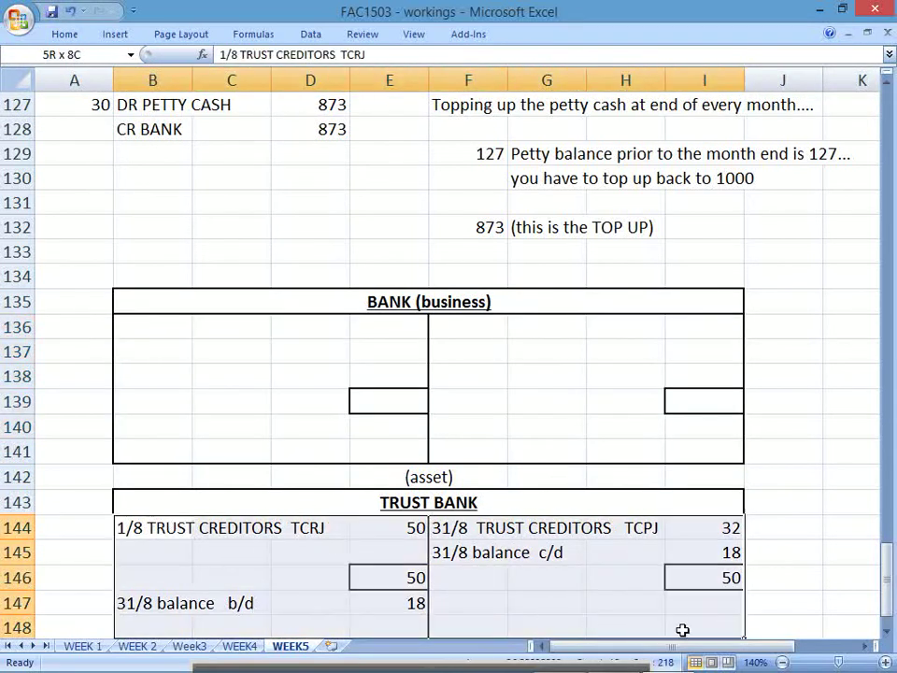
key("Delete")
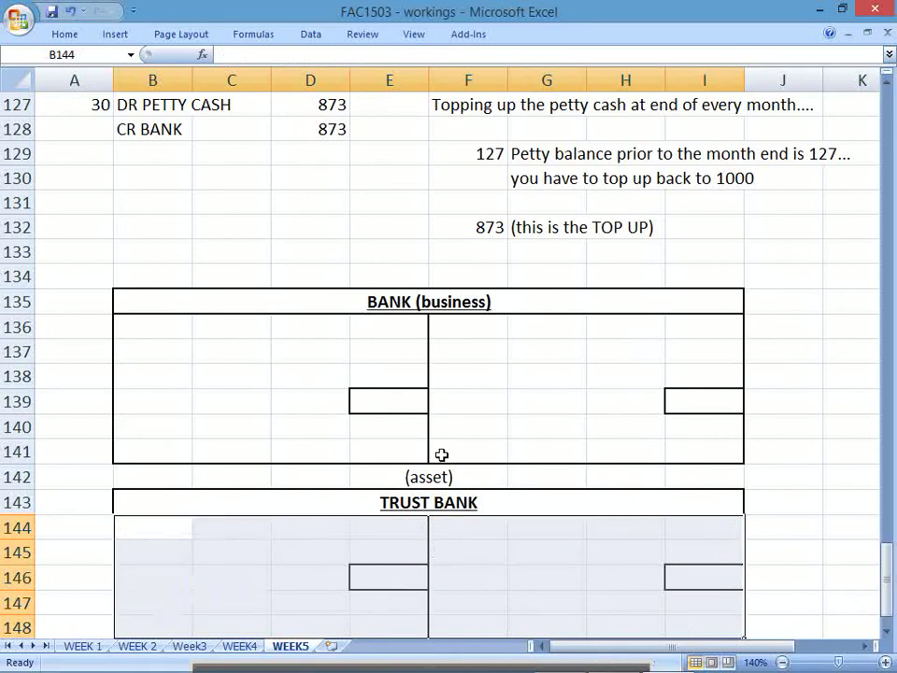
left_click(418, 479)
key("Delete")
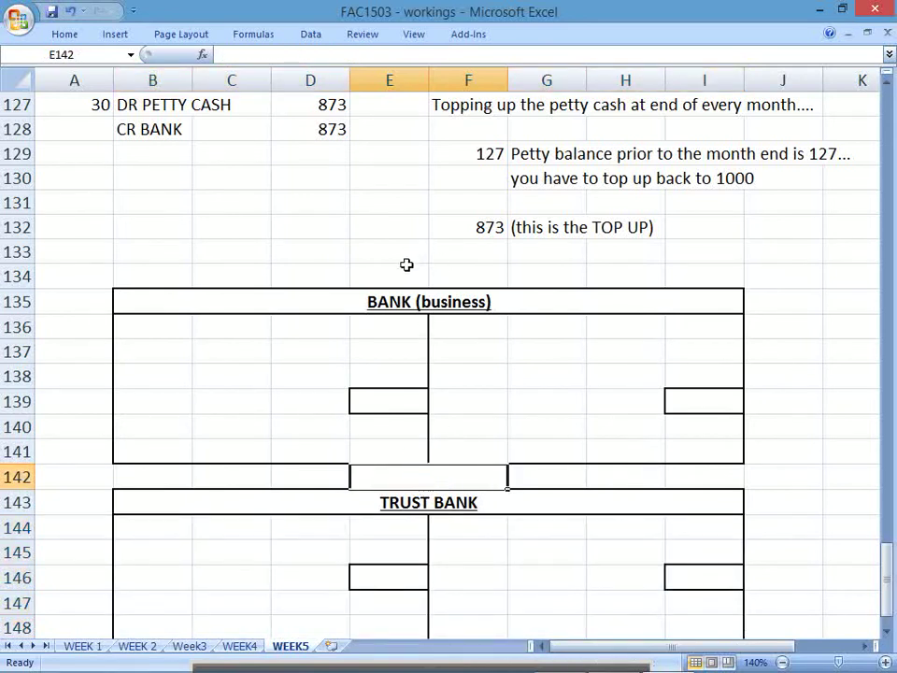
double_click(496, 508)
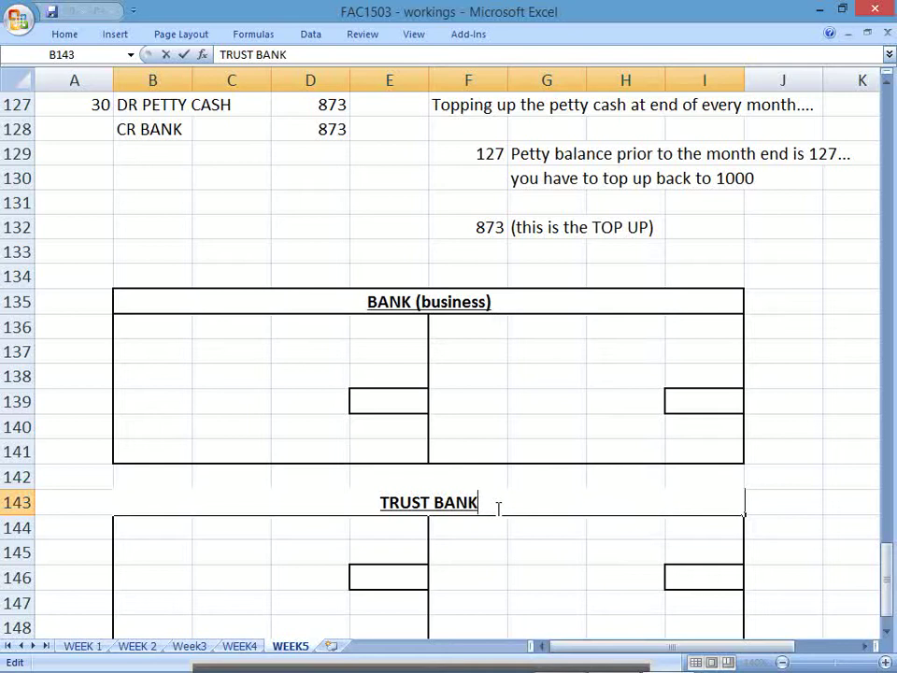
Step: Switch to the tutorial letter PDF and circle the trial balance date "31 July 20.6" on page 91
key("alt+Tab")
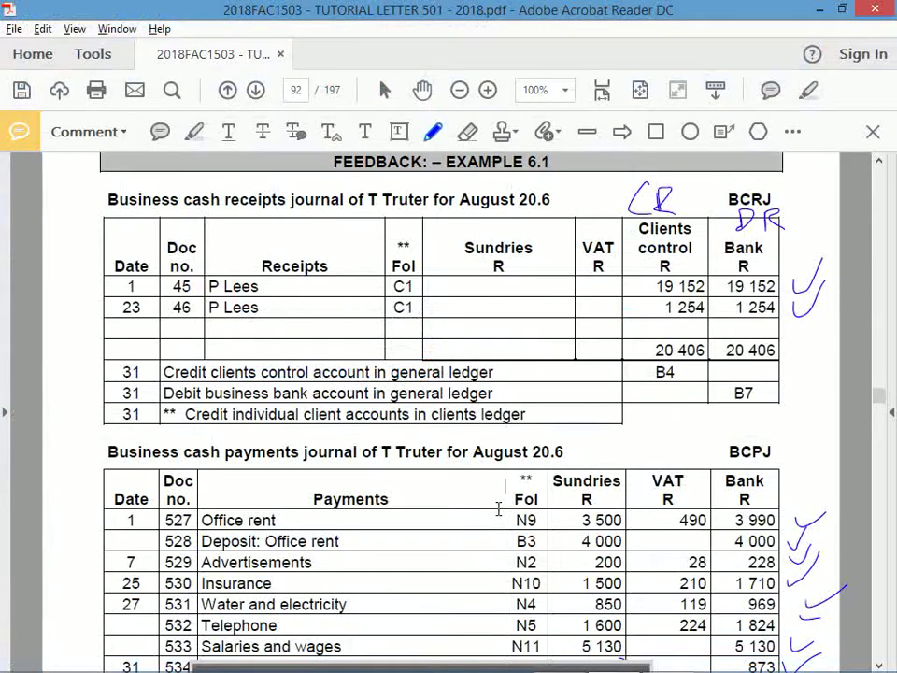
scroll(879, 182, "up", 15)
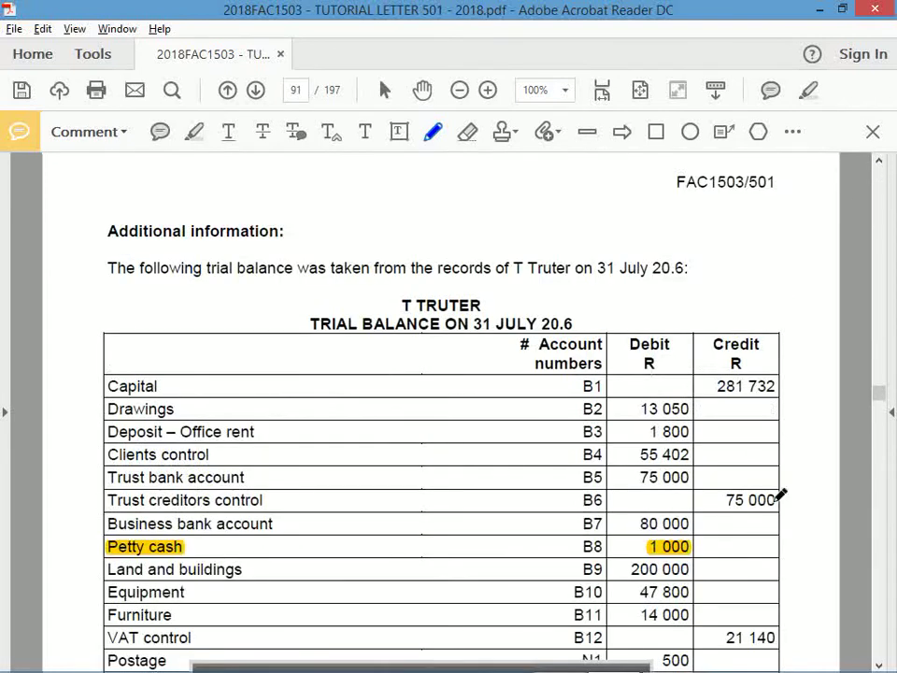
left_click(883, 665)
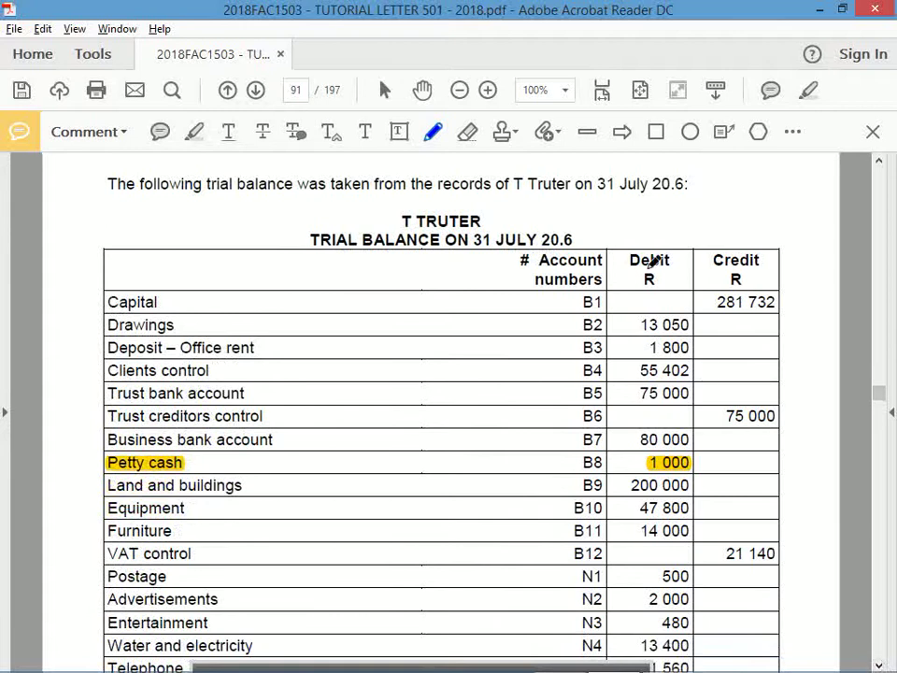
mouse_move(581, 187)
left_mouse_down()
mouse_move(701, 193)
mouse_move(581, 189)
mouse_move(652, 204)
left_mouse_up()
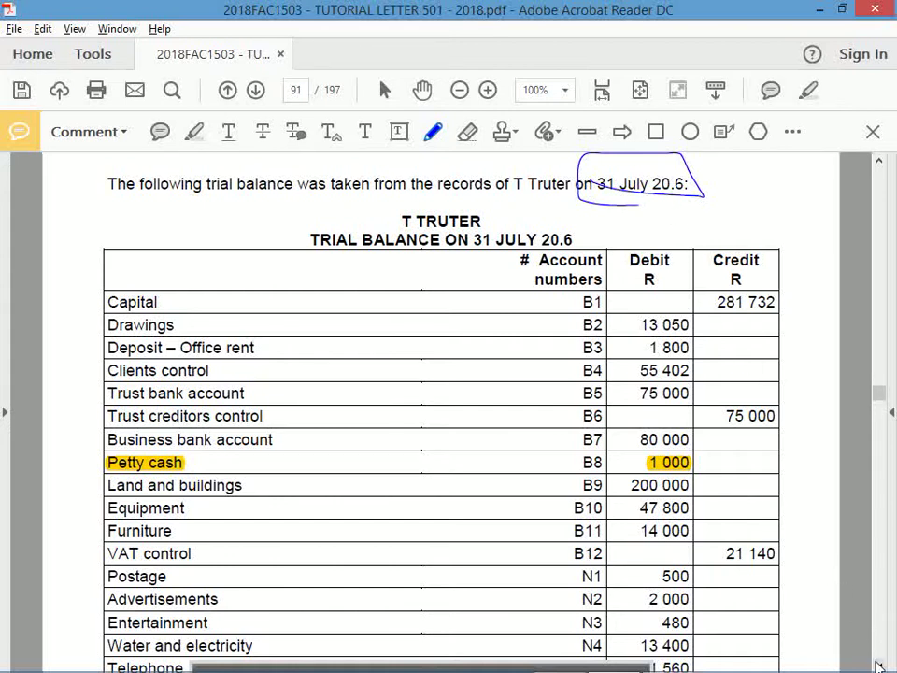
Step: Mark stars beside Clients control, Trust bank account, Trust creditors control and Business bank account in the trial balance, and return to the WEEK5 workings
scroll(879, 666, "down", 3)
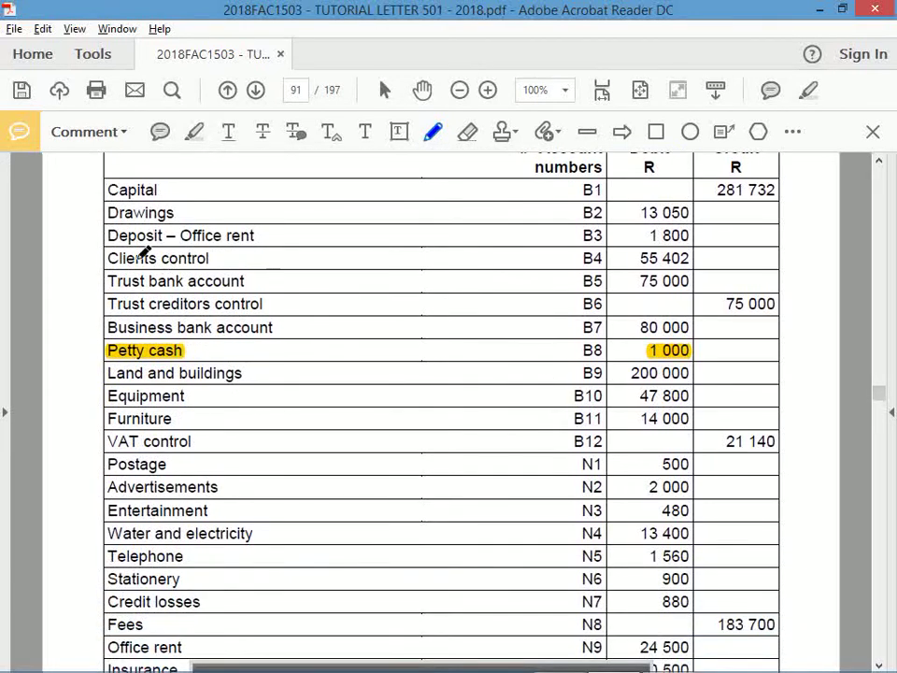
mouse_move(89, 253)
left_mouse_down()
mouse_move(82, 258)
mouse_move(89, 247)
left_mouse_up()
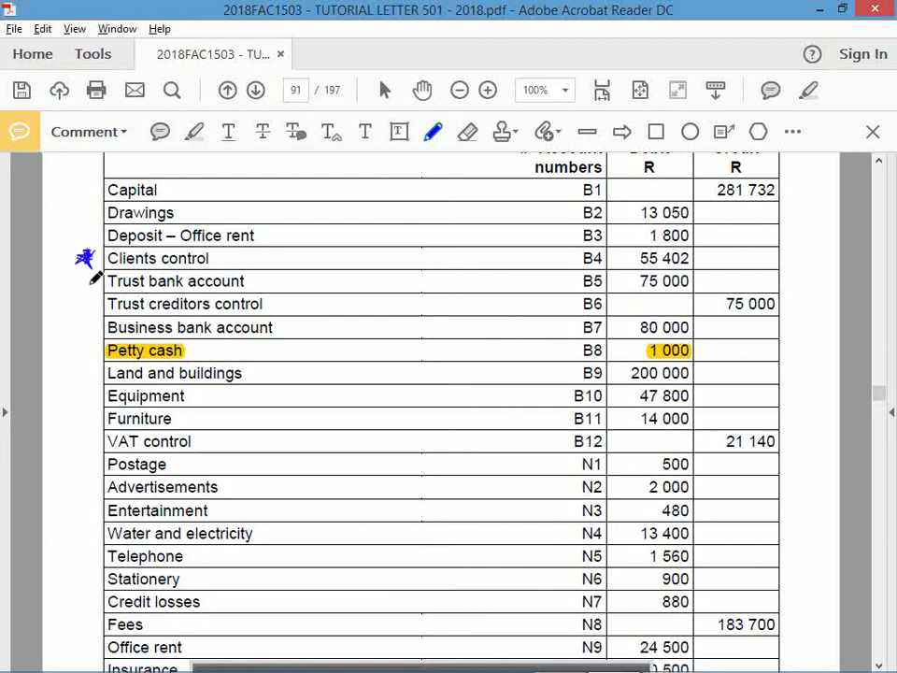
mouse_move(93, 283)
left_mouse_down()
mouse_move(86, 305)
mouse_move(80, 293)
mouse_move(96, 307)
mouse_move(90, 324)
left_mouse_up()
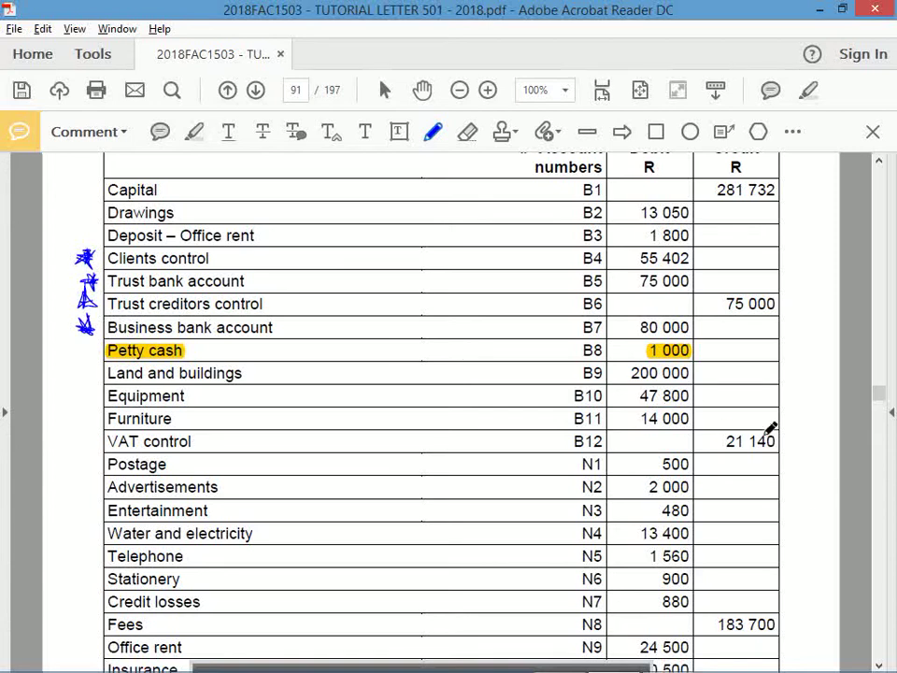
left_click(880, 664)
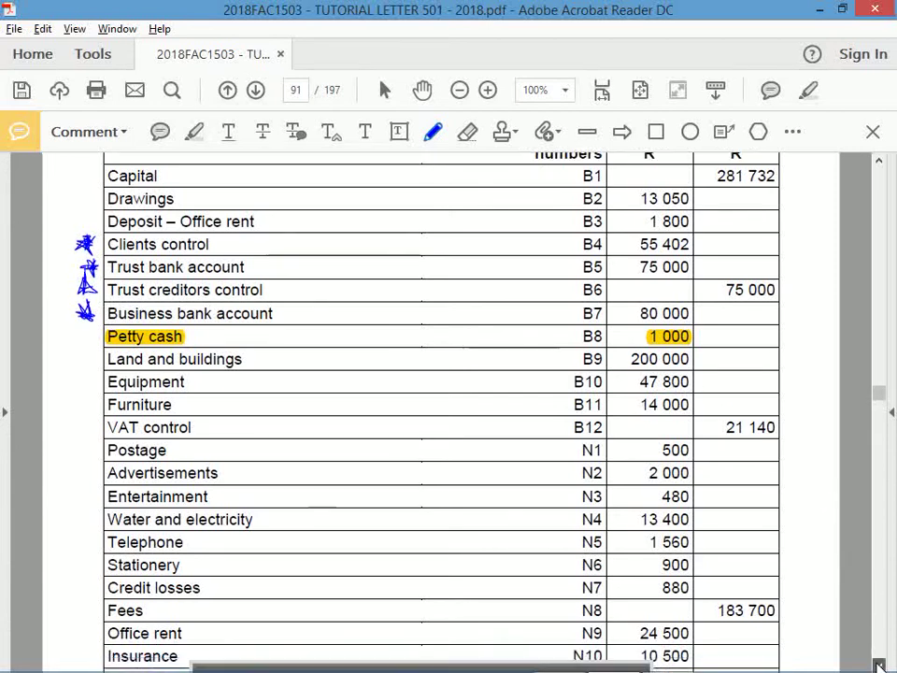
left_click_drag(880, 665, 880, 664)
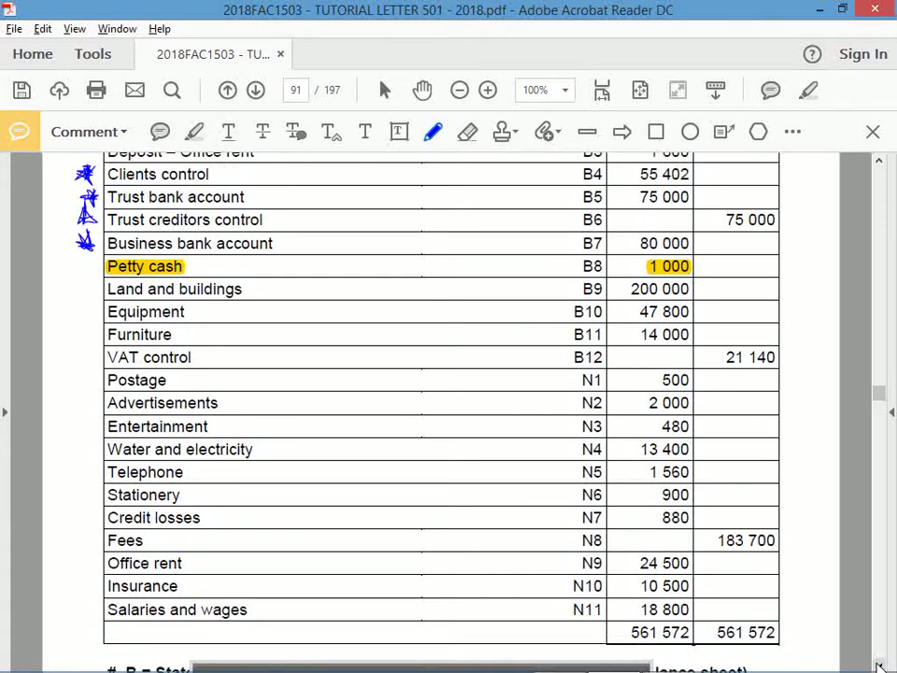
key("alt+Tab")
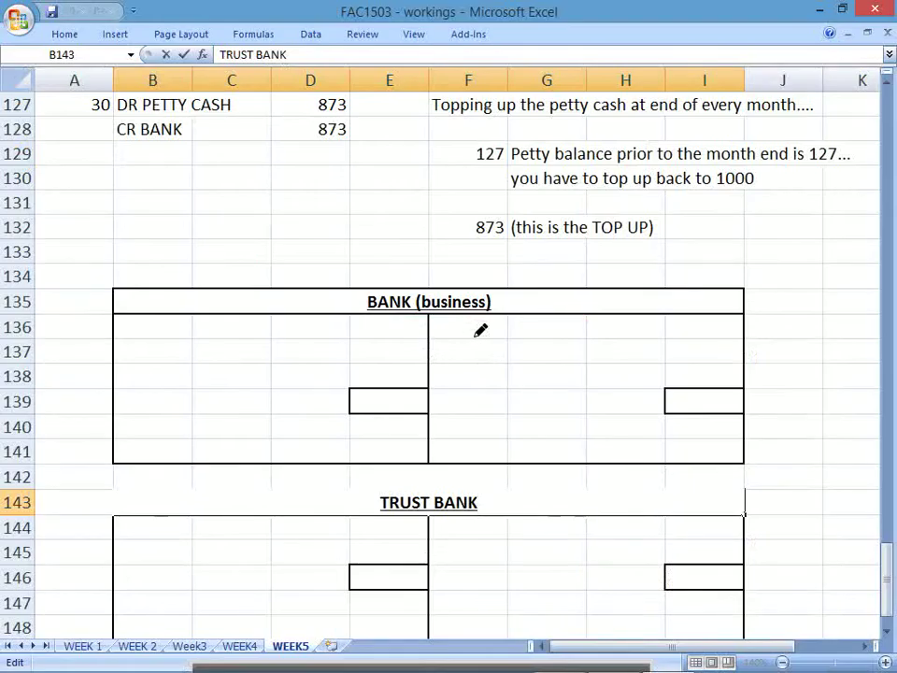
key("alt+Tab")
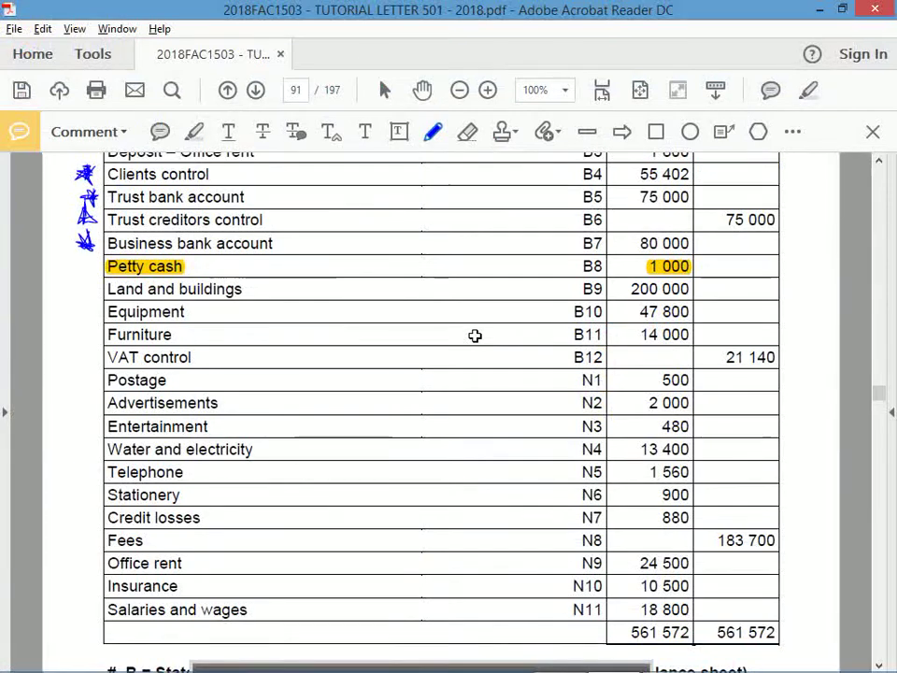
key("alt+Tab")
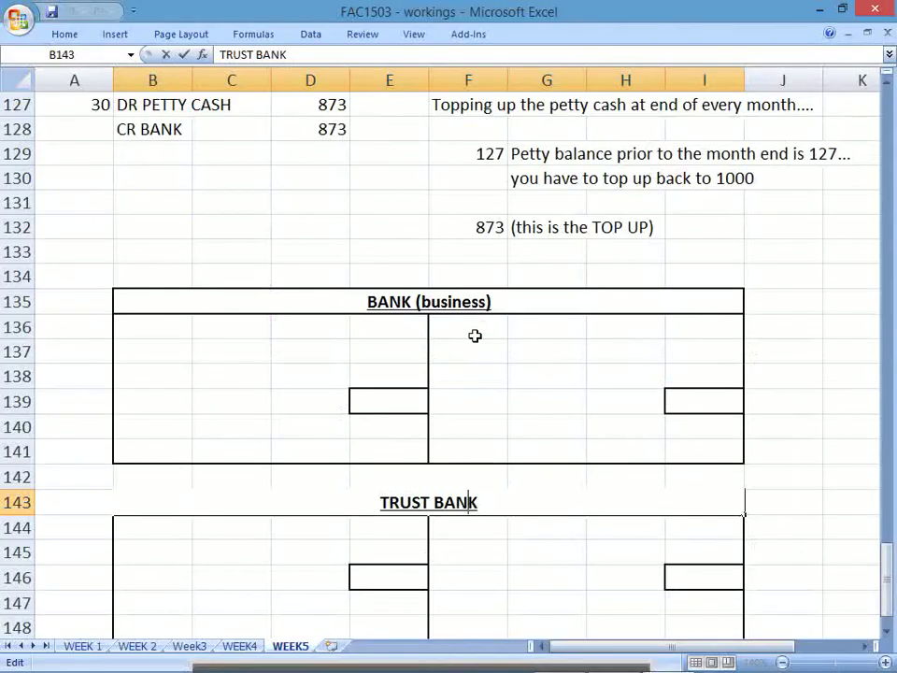
left_click(273, 283)
left_click_drag(154, 309, 183, 585)
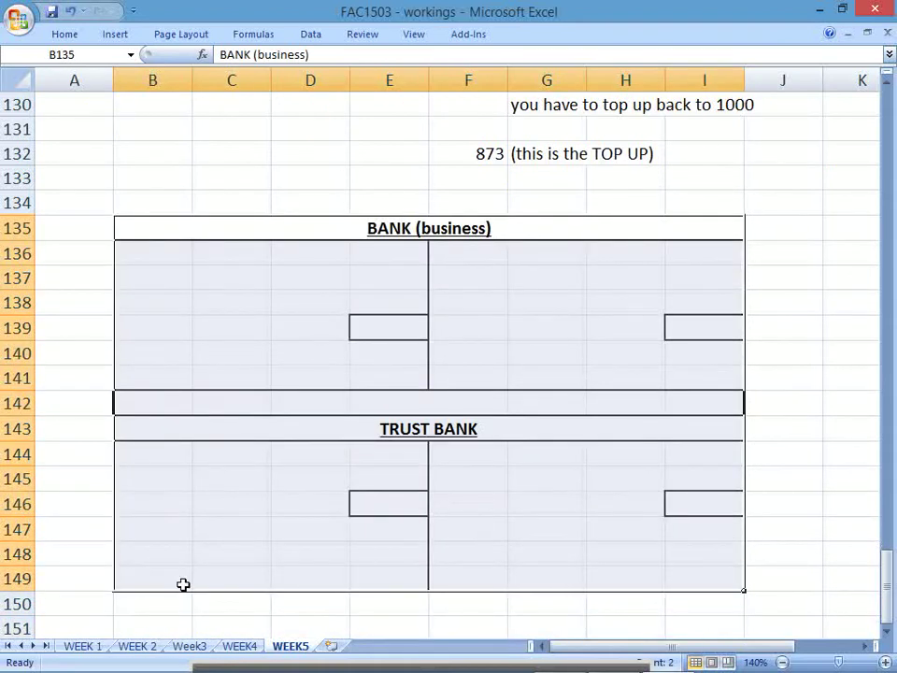
key("ctrl+c")
key("Down")
key("Down")
key("Down")
key("Down")
key("Down")
key("Down")
key("Down")
key("Down")
key("Down")
key("Down")
key("Down")
key("Down")
key("Down")
key("Down")
key("Down")
key("Down")
key("Down")
key("Down")
key("Down")
key("Up")
key("Up")
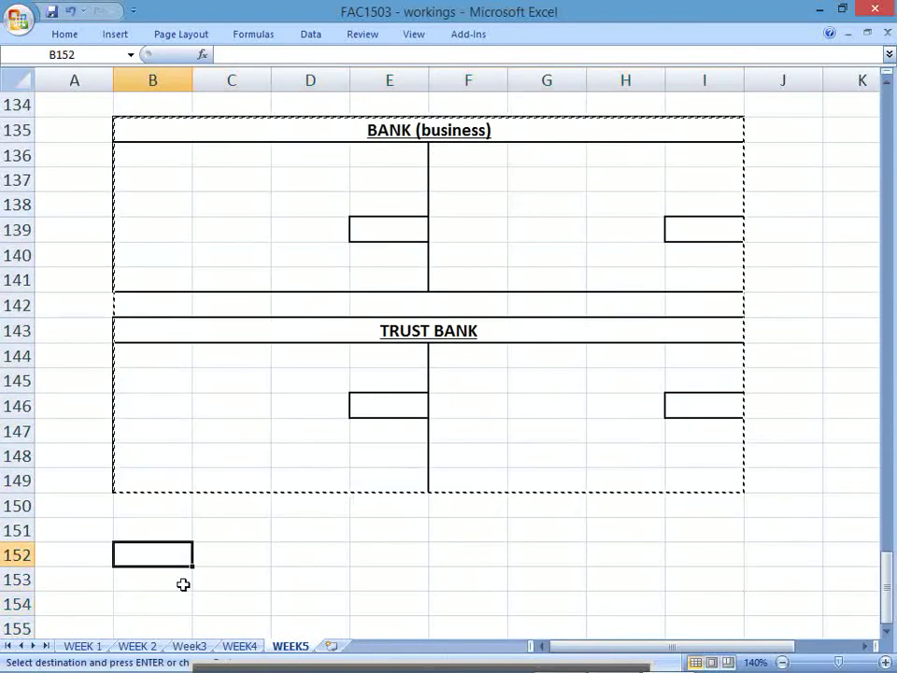
key("Up")
type("v")
key("Return")
Step: Copy the two blank T-accounts in rows 135 to 149 and paste them below, starting at cell B151
key("Up")
key("Up")
key("Up")
key("Up")
key("Up")
key("Up")
key("Up")
key("Up")
key("Up")
key("Up")
key("Up")
key("Up")
key("Up")
key("Up")
key("Up")
key("Up")
key("Up")
key("Up")
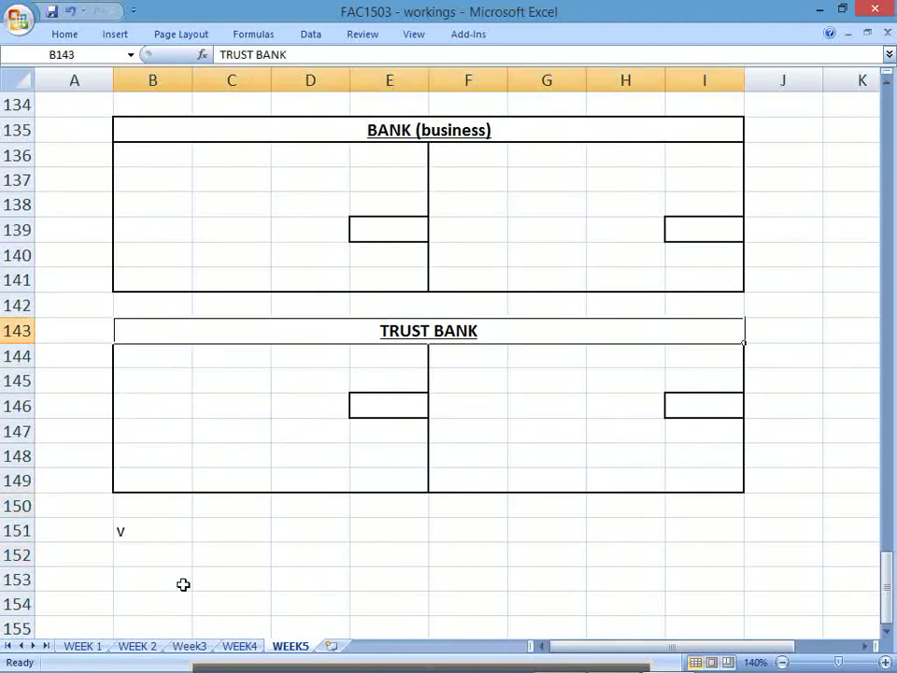
key("Down")
key("shift+Down")
key("shift+Down")
key("shift+Down")
key("shift+Down")
key("shift+Down")
key("shift+Down")
key("shift+Down")
key("shift+Down")
key("shift+Down")
key("shift+Down")
key("shift+Down")
key("shift+Down")
key("shift+Down")
key("shift+Down")
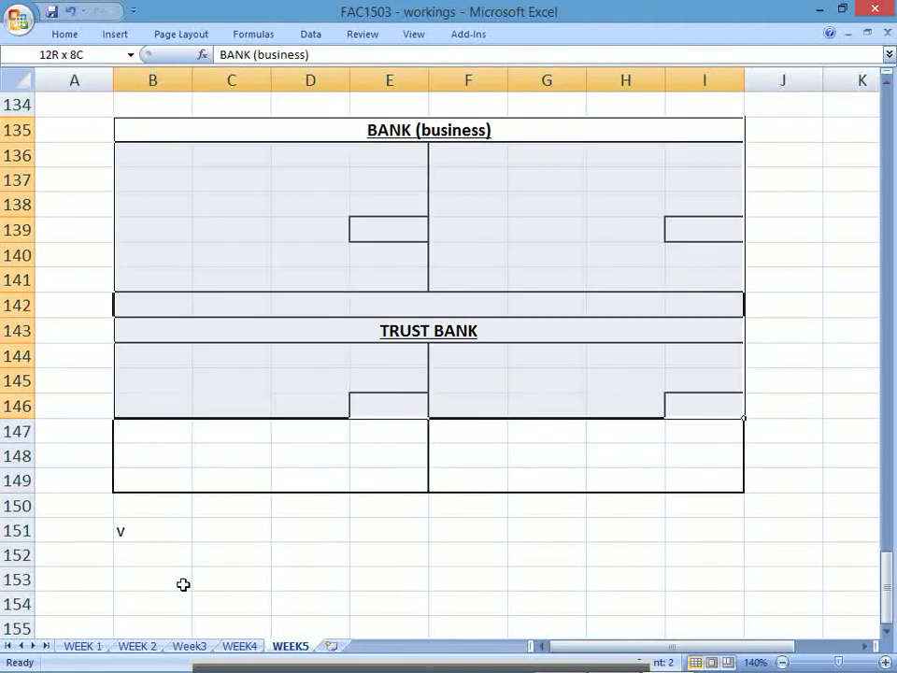
key("ctrl+c")
key("Down")
key("Down")
key("Down")
key("Down")
key("Down")
key("Down")
key("Down")
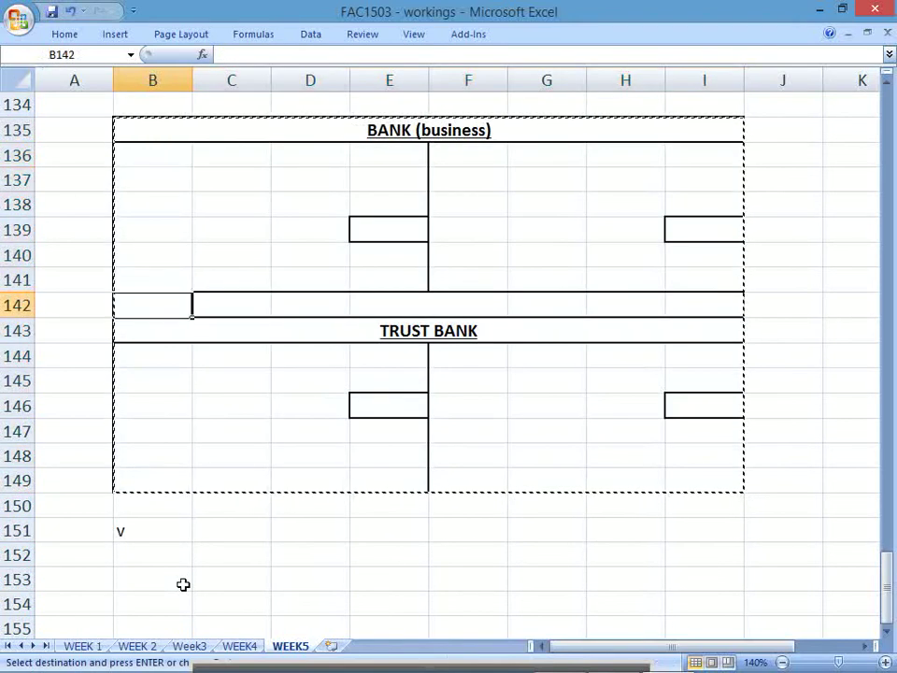
key("Down")
key("Down")
key("Down")
key("Down")
key("Down")
key("Down")
key("Down")
key("Down")
key("Down")
key("Down")
key("Up")
key("ctrl+v")
Step: Retitle the pasted T-account in row 151 as CLIENT CONTROL "debtors"
key("Down")
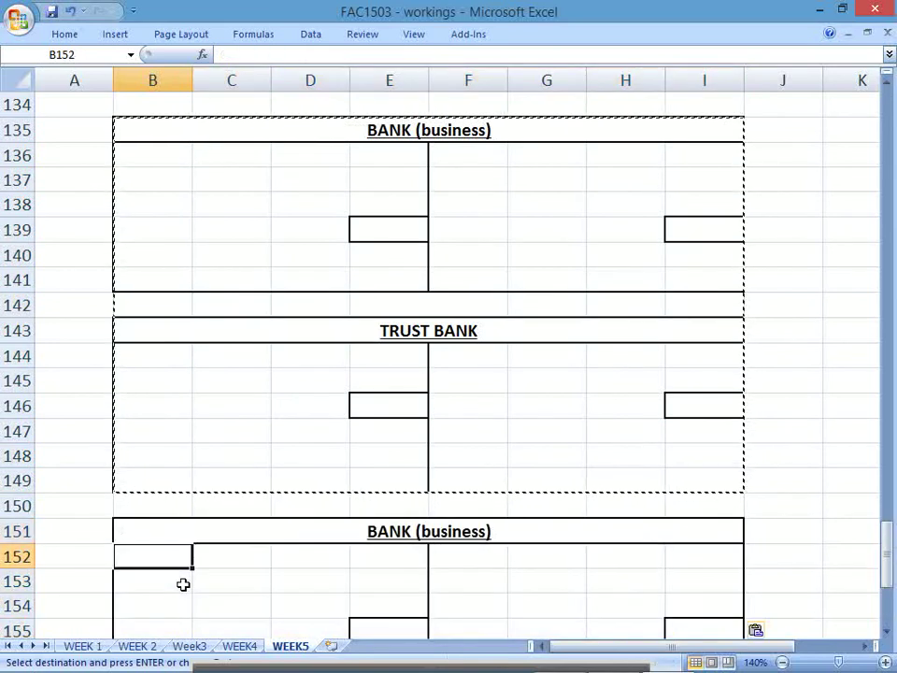
key("Up")
type("CLIENT CONTROL")
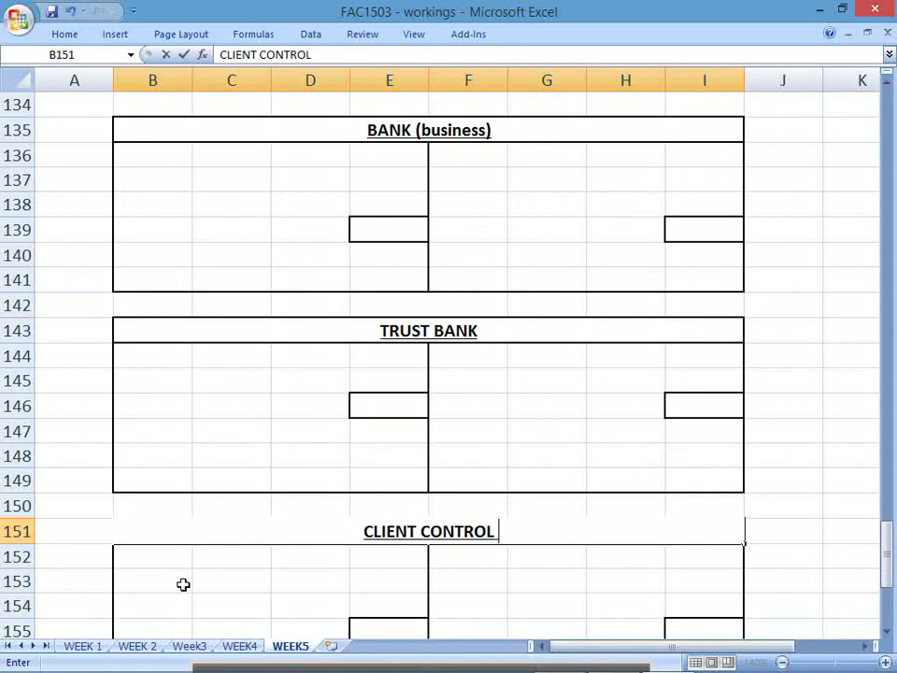
type(" \"debtors\"")
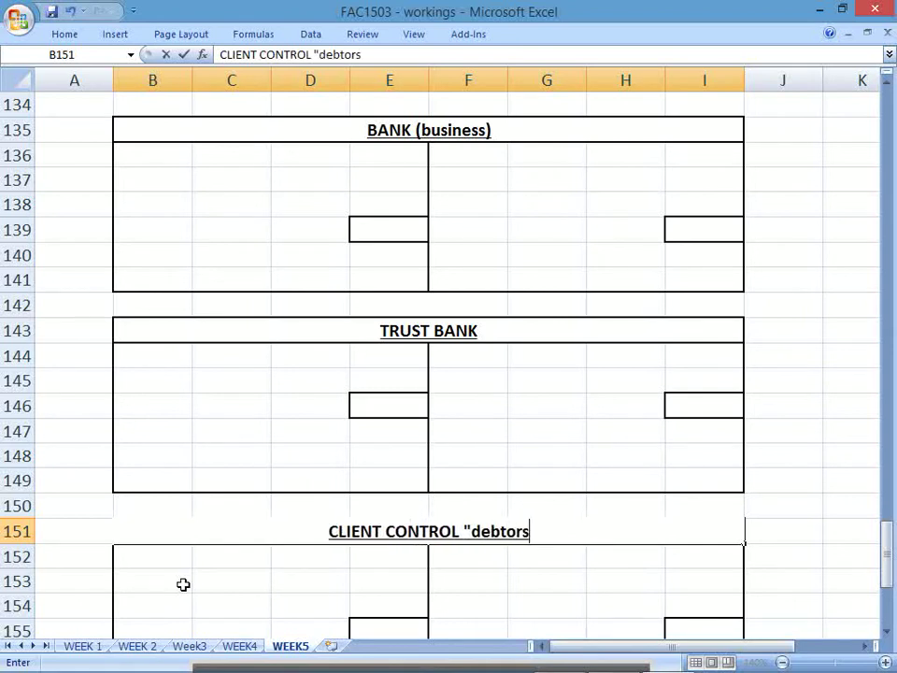
key("Return")
key("Return")
key("Return")
key("Return")
key("Return")
key("Return")
key("Return")
key("Return")
key("Return")
key("Return")
key("Return")
key("Return")
key("Return")
key("Return")
key("Return")
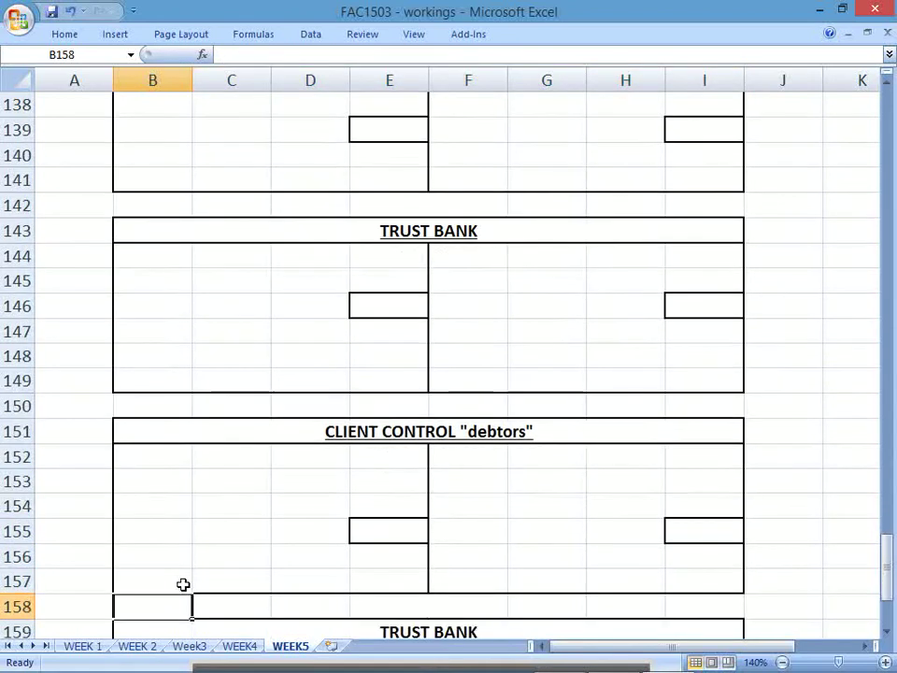
Step: Retitle the pasted T-account in row 159 as TRUST CREDITORS CONTROL
key("Up")
key("Up")
key("Up")
key("Up")
key("Up")
key("Up")
key("Up")
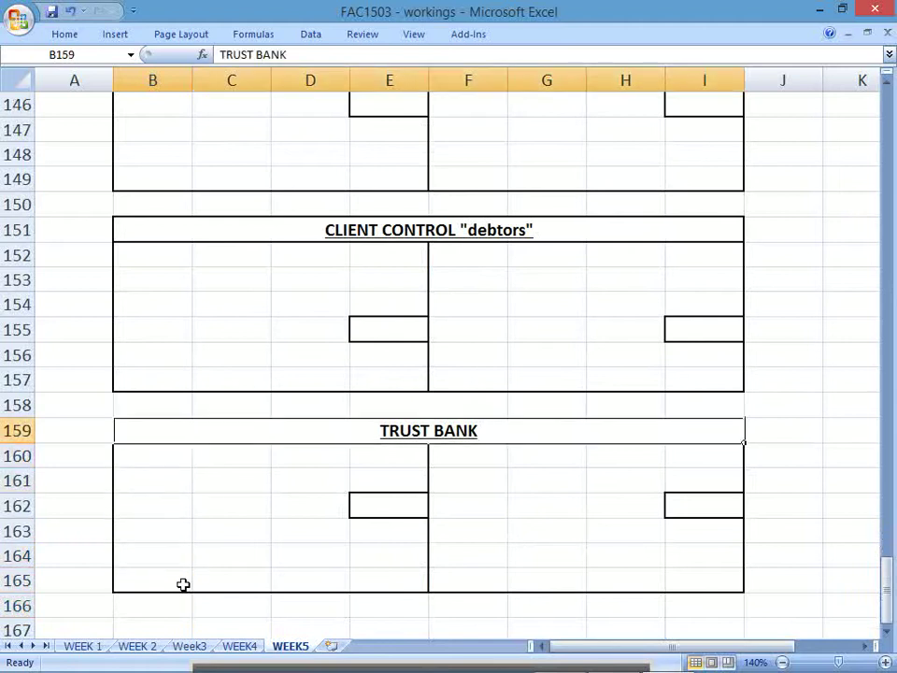
type("TRUST ")
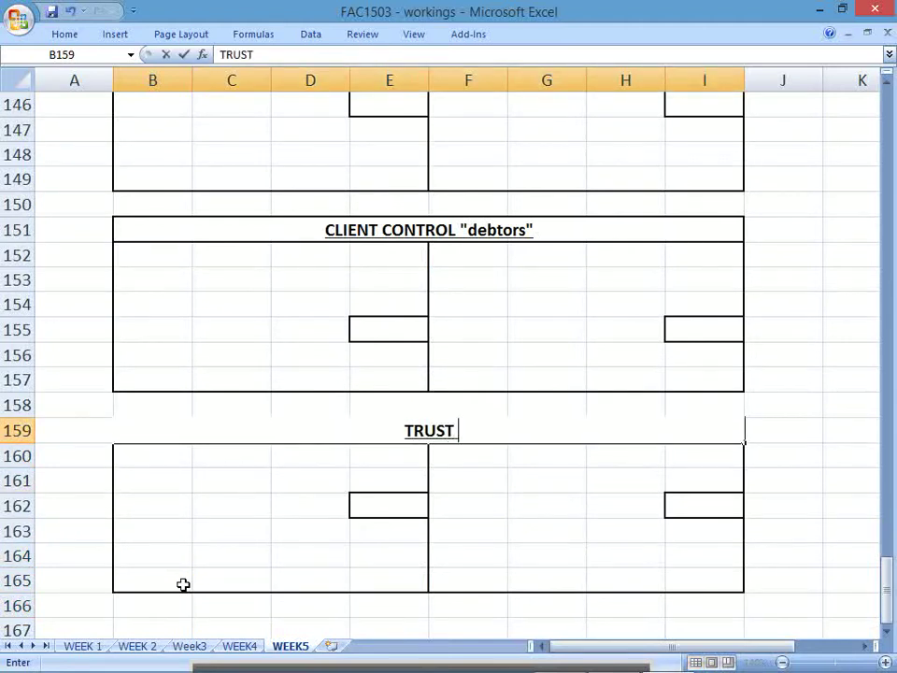
type("REDITORS")
key("BackSpace")
key("BackSpace")
key("BackSpace")
key("BackSpace")
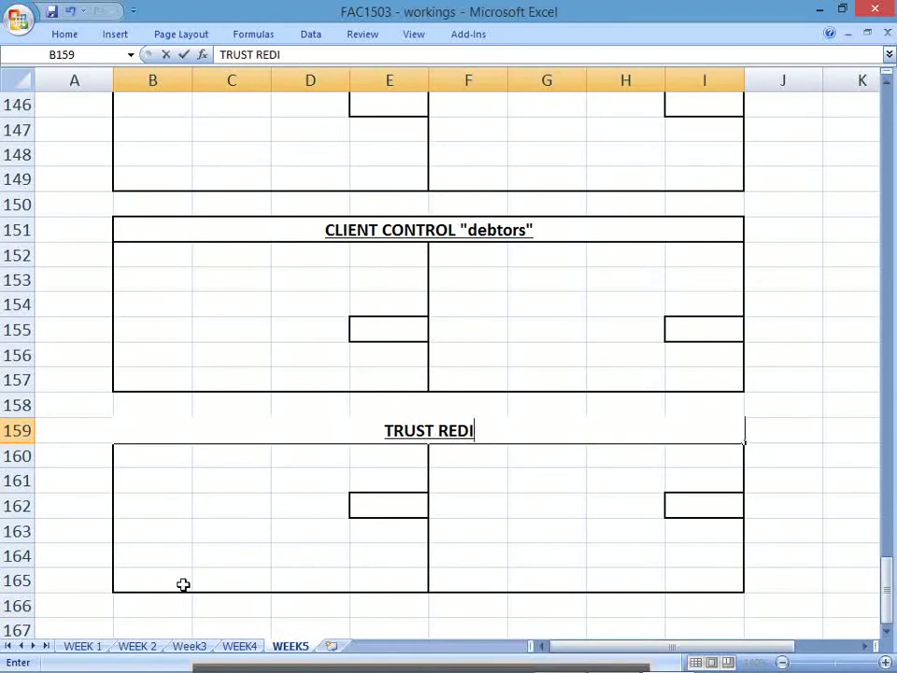
key("BackSpace")
key("BackSpace")
key("BackSpace")
key("BackSpace")
type("CREDITORS")
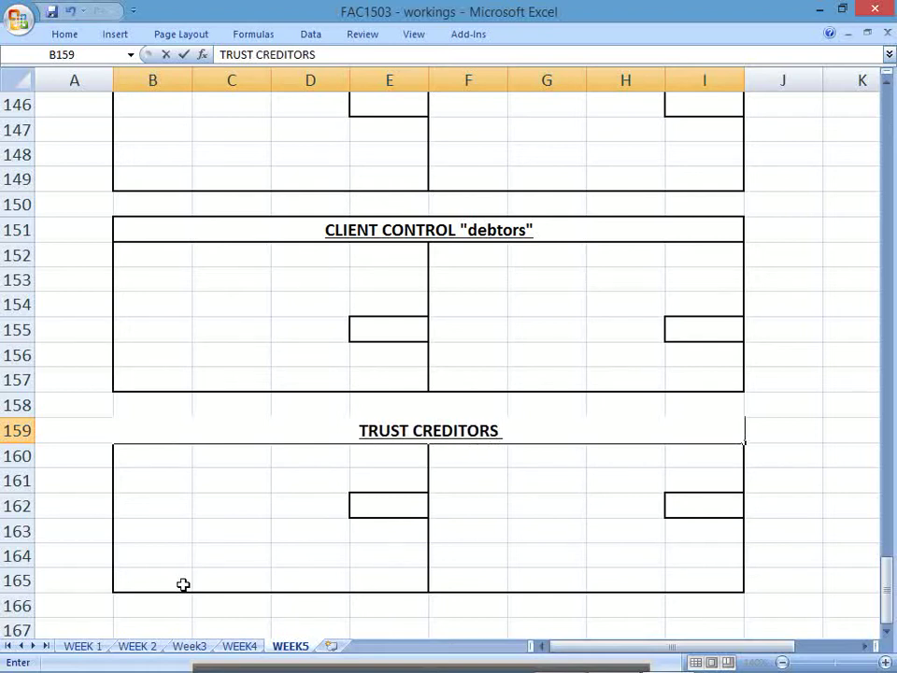
type(" CONTROL")
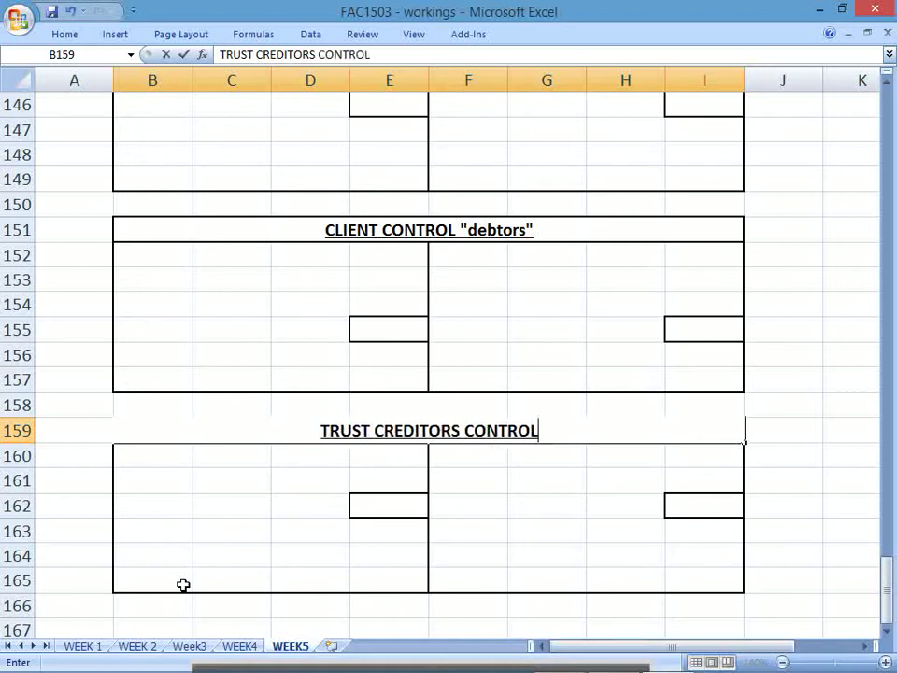
key("Return")
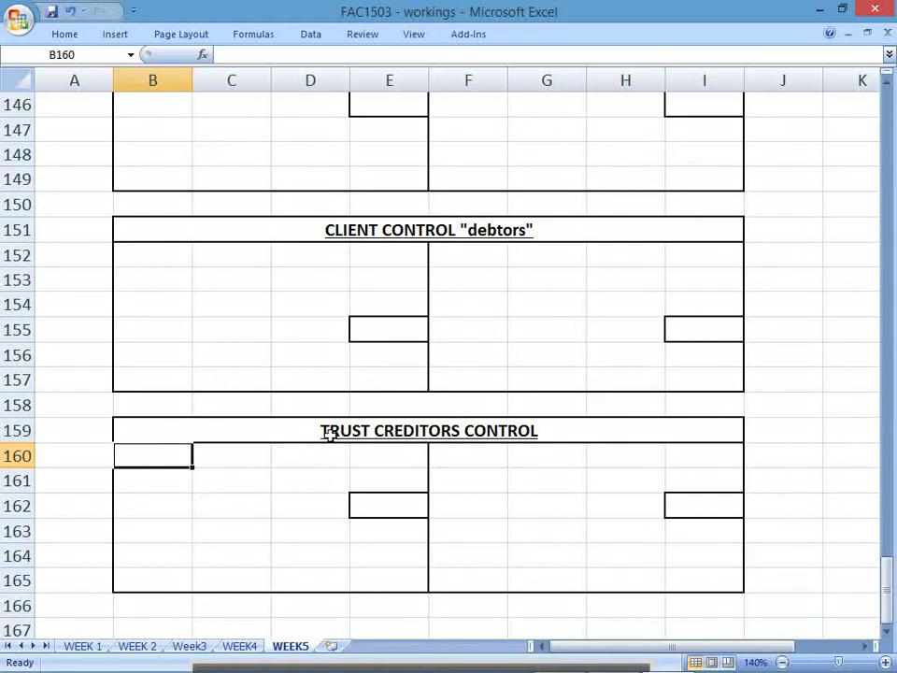
Step: Review the blank T-accounts, then examine the Part B requirements, August business cash journals and July trial balance in the tutorial letter PDF
left_click(887, 86)
left_click(887, 86)
left_click_drag(887, 86, 888, 86)
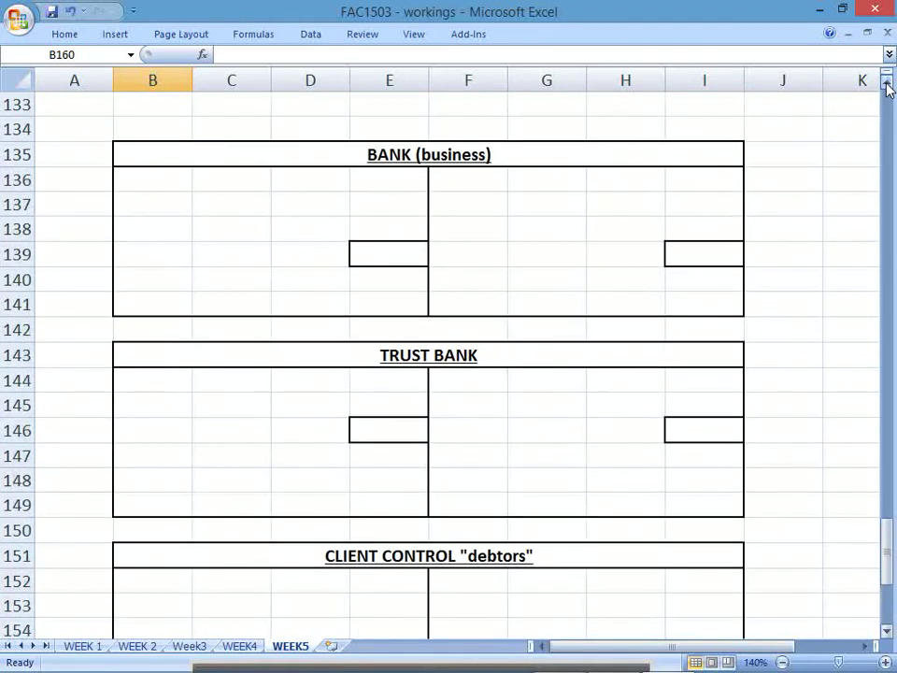
key("alt+Tab")
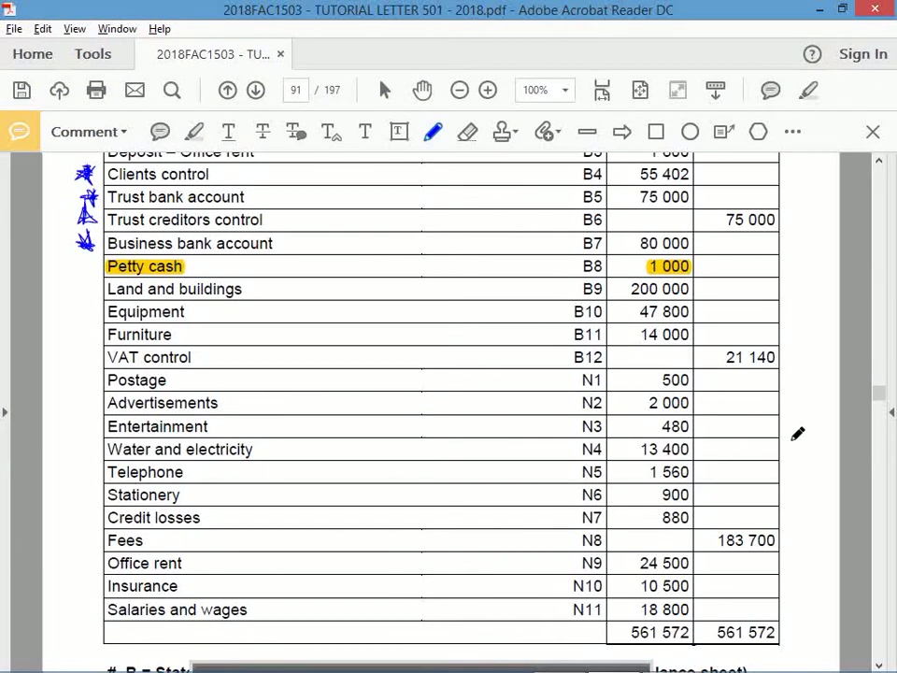
scroll(884, 628, "down", 10)
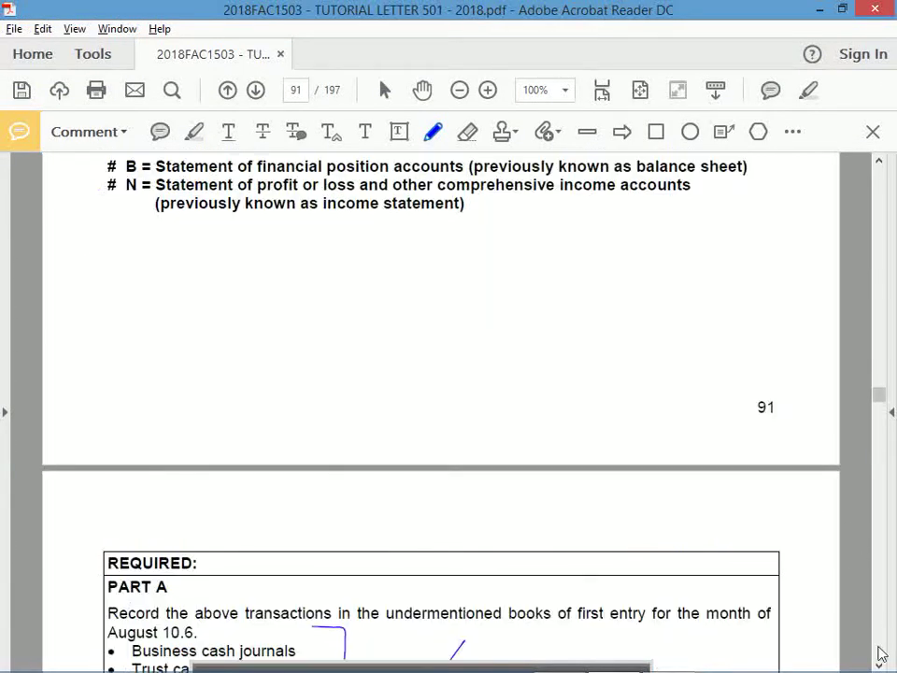
left_click(879, 664)
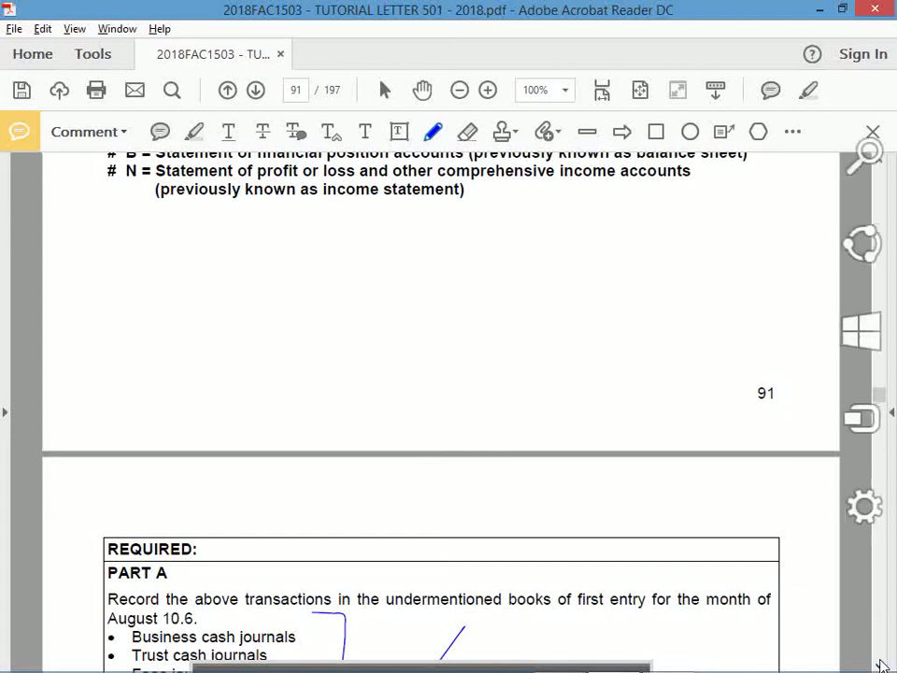
scroll(882, 664, "down", 10)
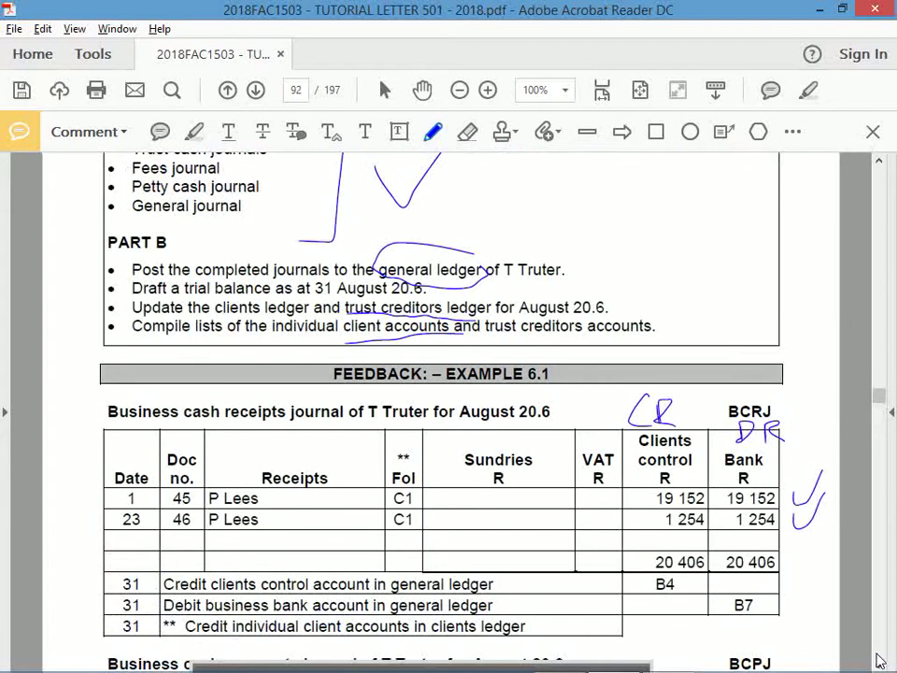
scroll(879, 661, "down", 4)
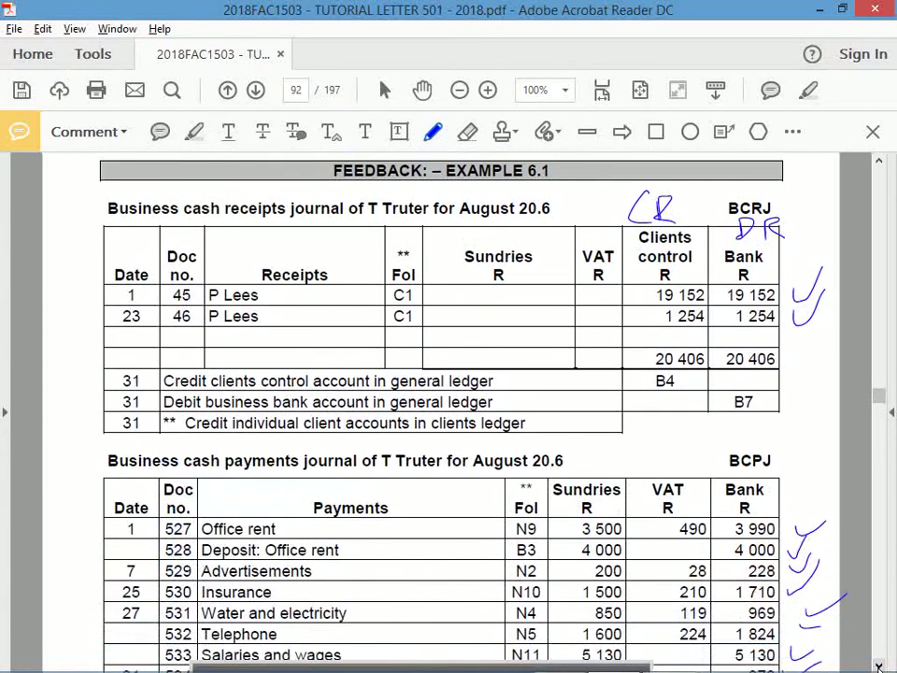
left_click(880, 665)
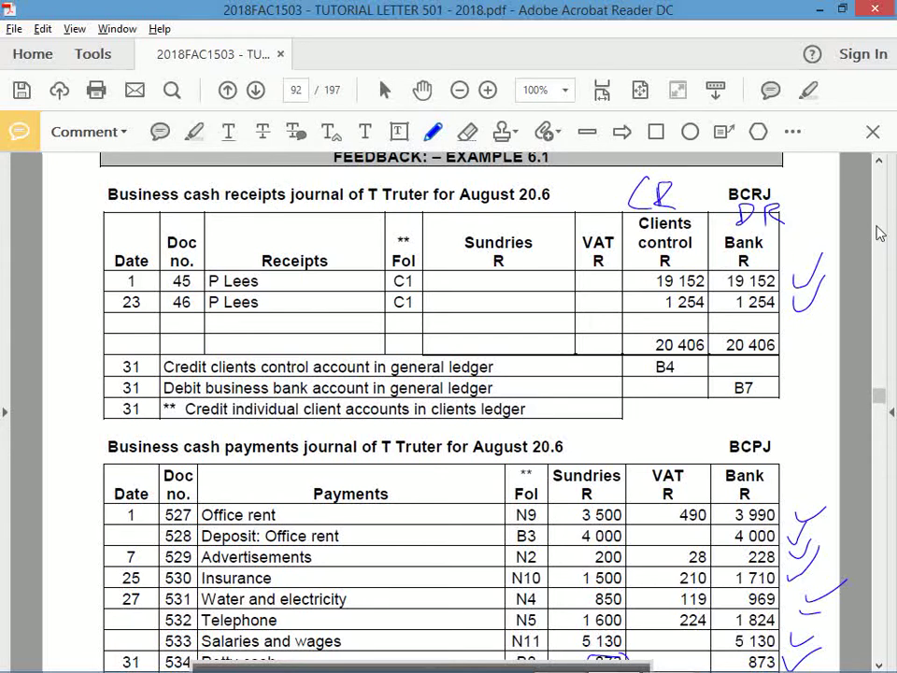
scroll(879, 222, "up", 10)
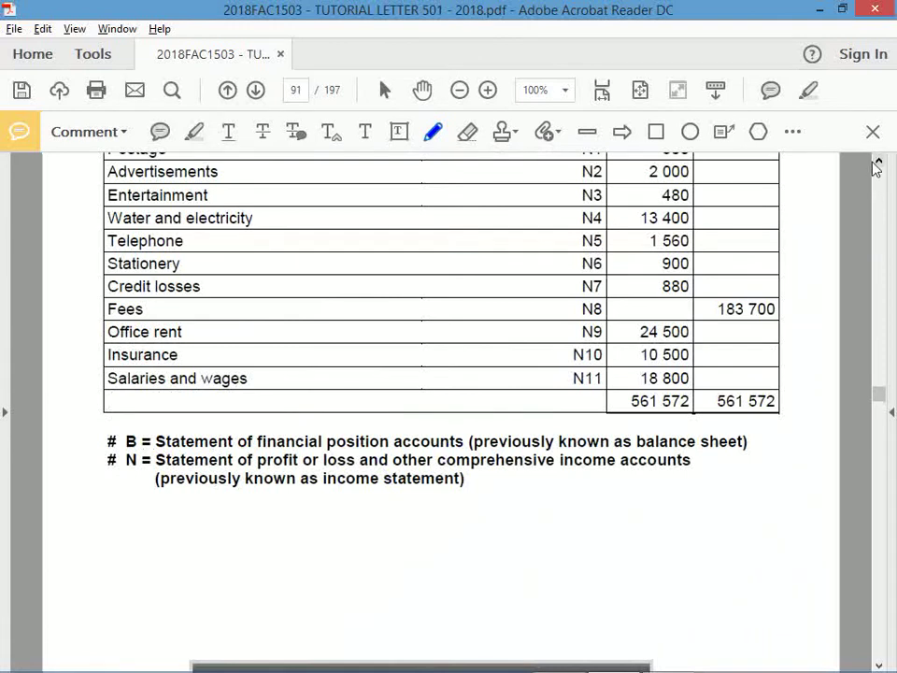
left_click(878, 162)
scroll(878, 166, "up", 8)
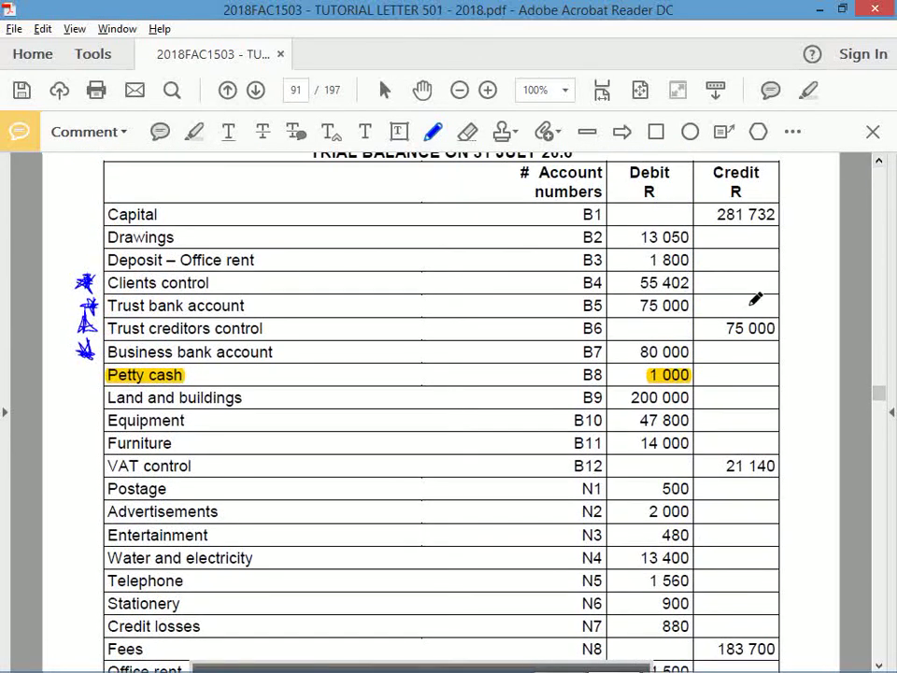
Step: Return to the WEEK5 workings and enter "1/8 Balance b/d" in cell B136 of the BANK (business) account
key("alt+Tab")
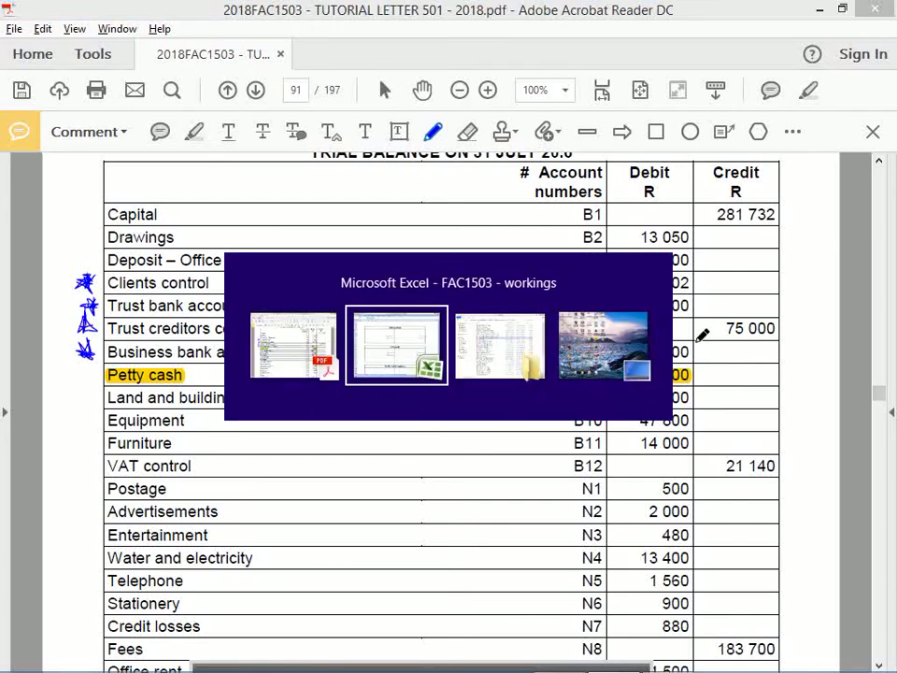
scroll(701, 336, "down", 2)
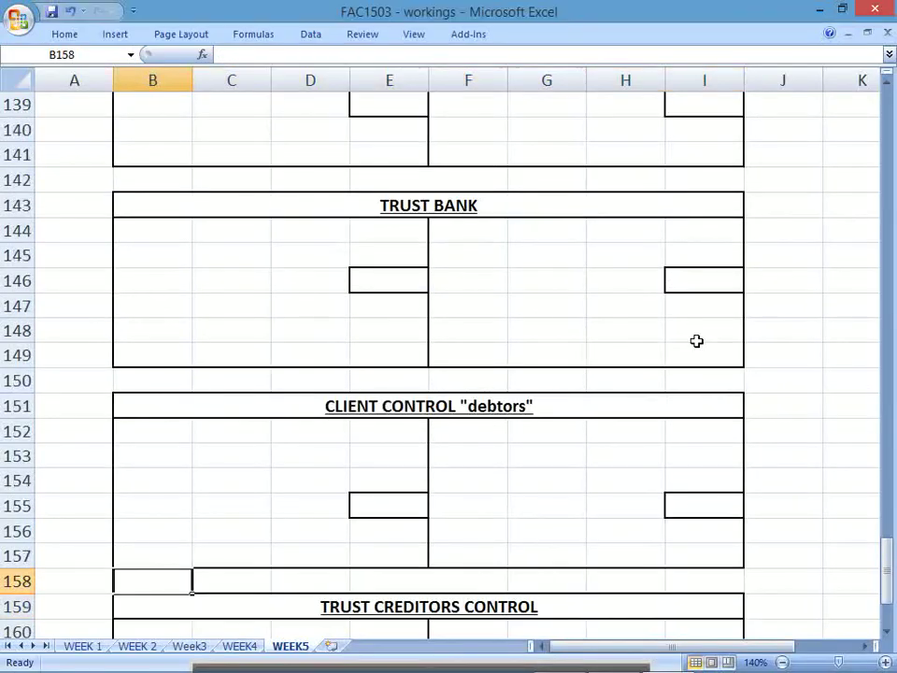
key("Up")
key("Up")
key("Up")
key("Up")
key("Up")
key("Up")
key("Up")
key("Up")
key("Up")
key("Up")
key("Up")
key("Up")
key("Up")
key("Up")
key("Up")
key("Up")
key("Up")
key("Up")
key("Up")
key("Up")
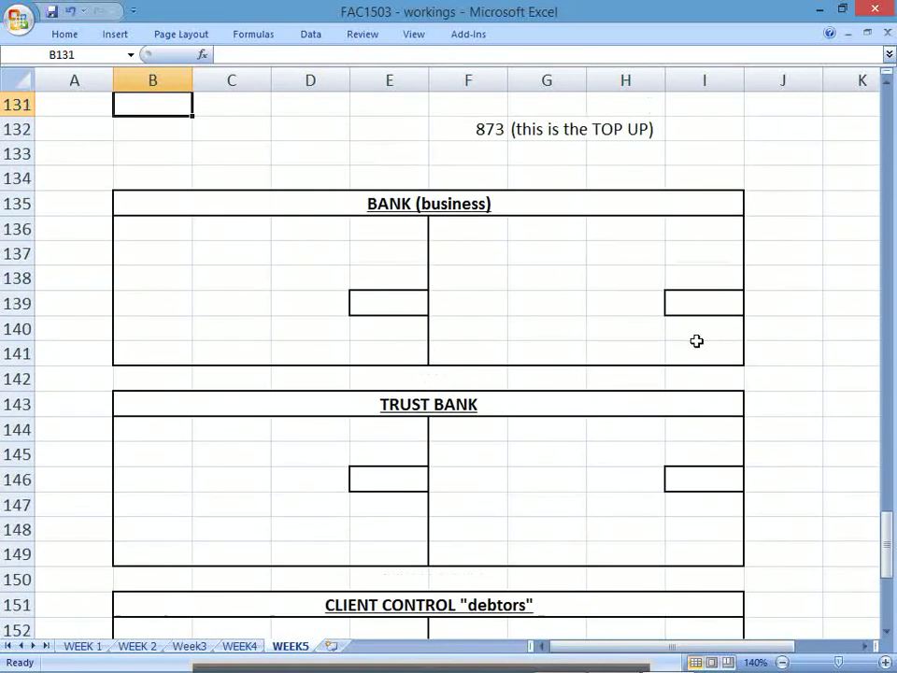
key("Down")
key("Down")
key("Down")
key("Down")
key("Down")
key("Down")
key("Down")
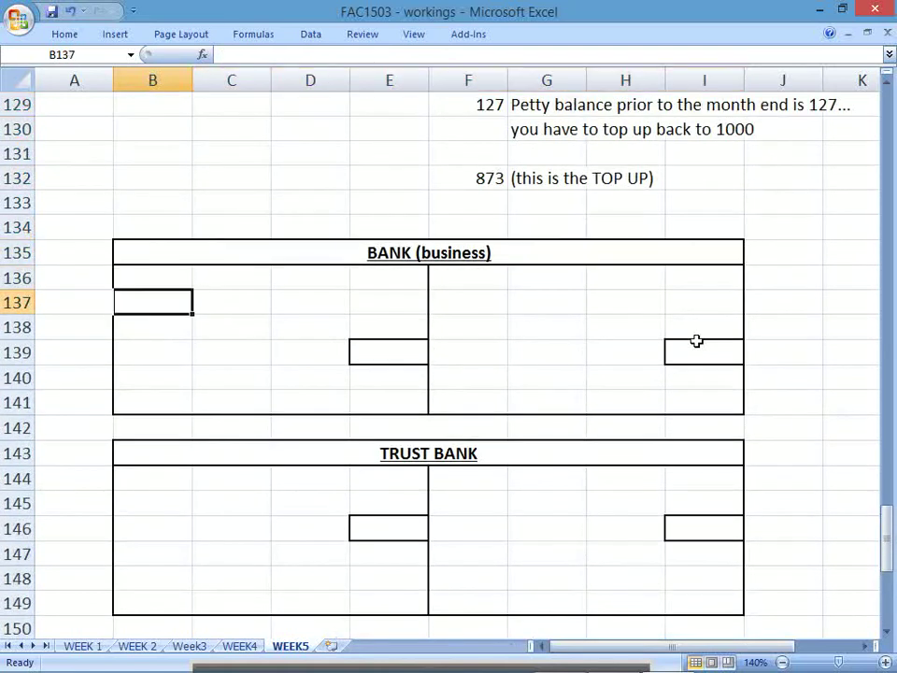
key("Up")
type("1/8")
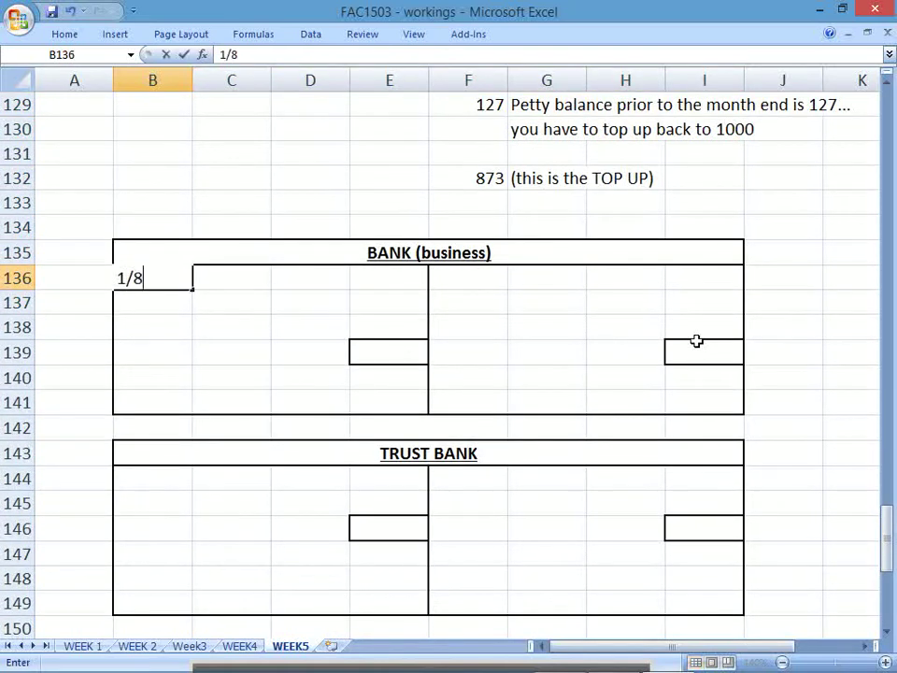
type(" Balance")
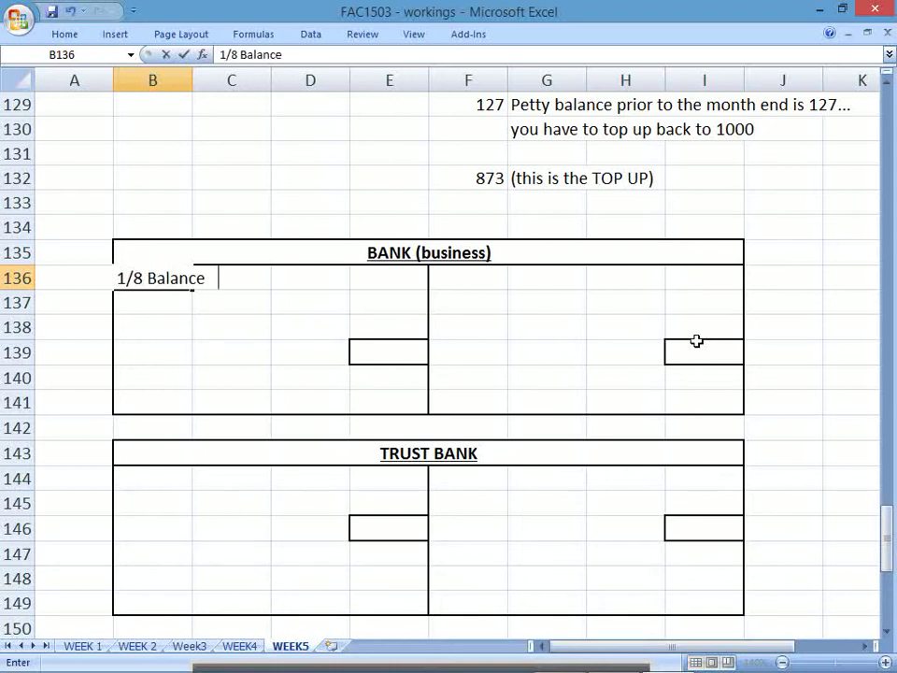
type("   b/d")
key("Return")
key("Up")
key("Right")
key("Right")
key("Right")
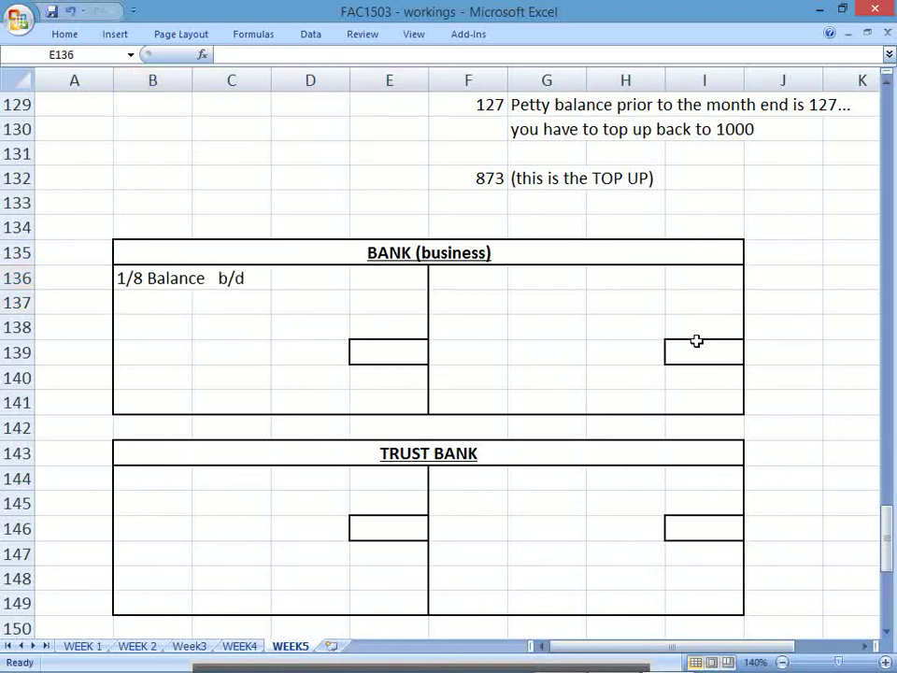
Step: Switch to the tutorial letter PDF, circle the 80 000 debit balance and link it by a line to Business bank account
key("alt+Tab")
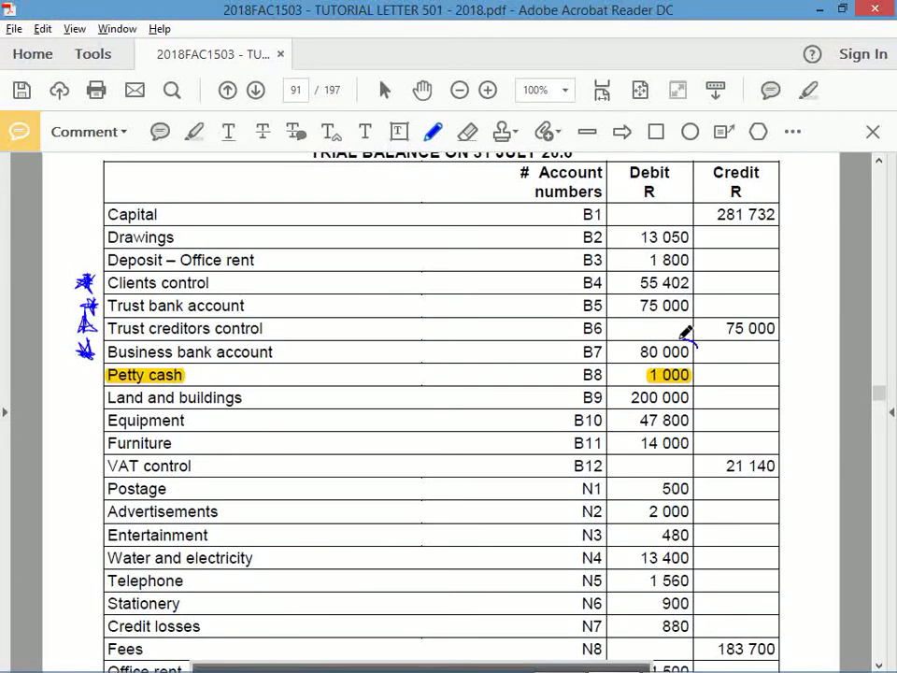
mouse_move(685, 332)
left_mouse_down()
mouse_move(633, 358)
mouse_move(696, 343)
left_mouse_up()
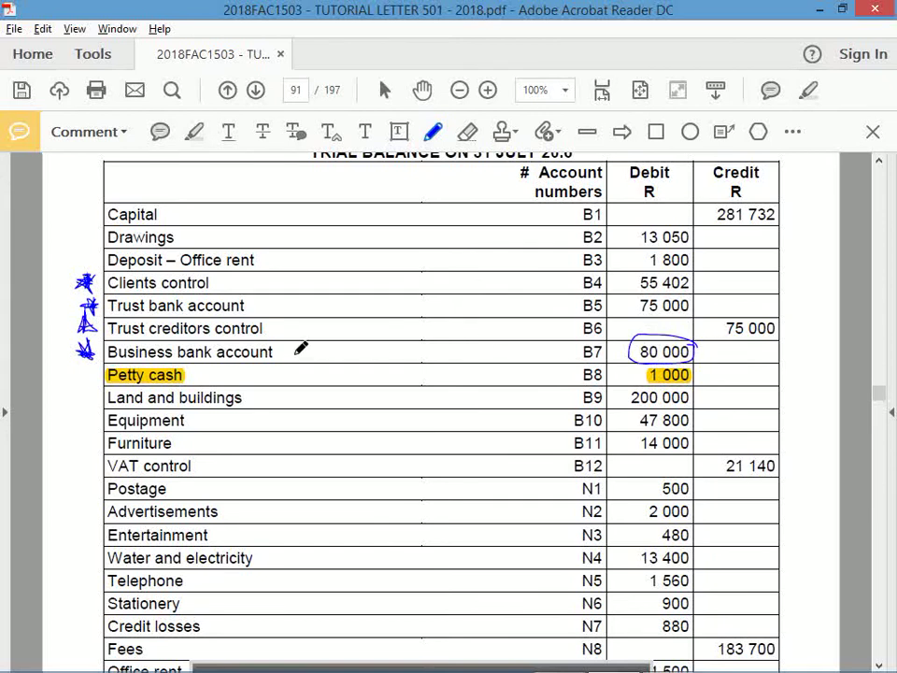
mouse_move(297, 353)
left_mouse_down()
mouse_move(609, 346)
mouse_move(613, 362)
left_mouse_up()
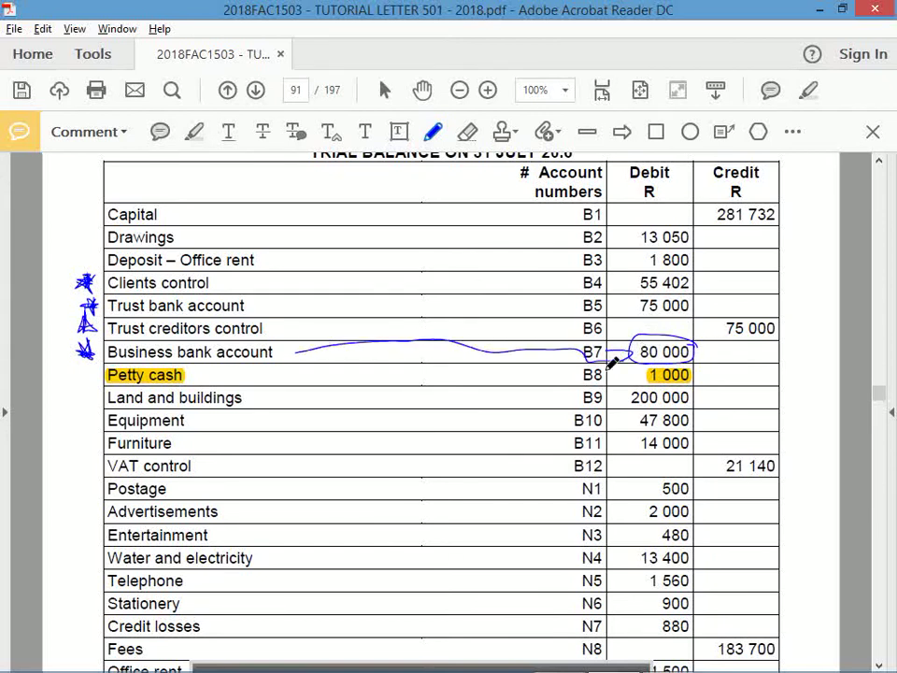
Step: Return to the WEEK5 workings and enter 80000 in cell E136 as the BANK (business) opening balance
key("alt+Tab")
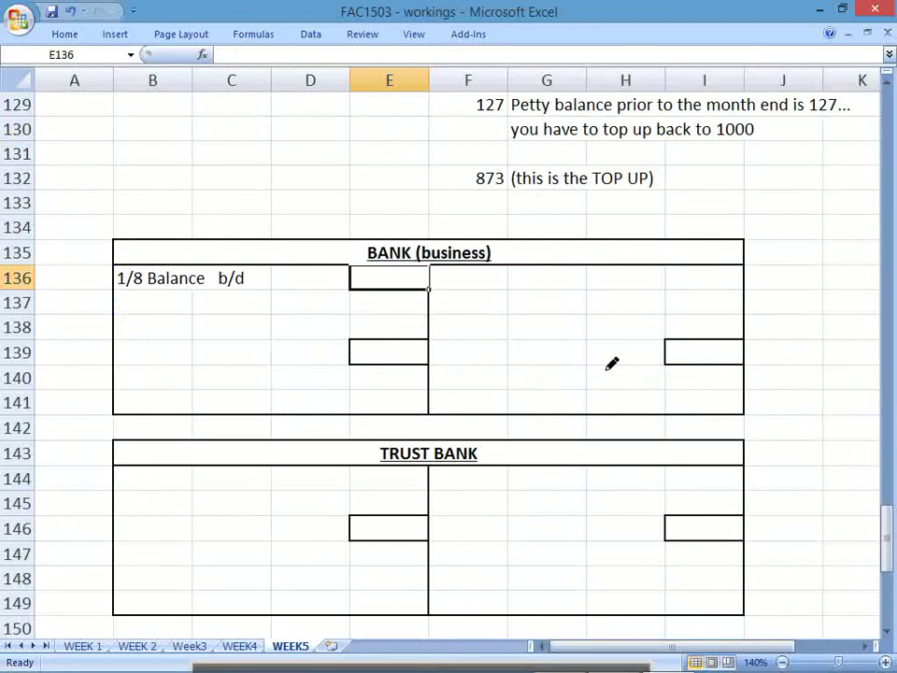
type("80000")
key("Return")
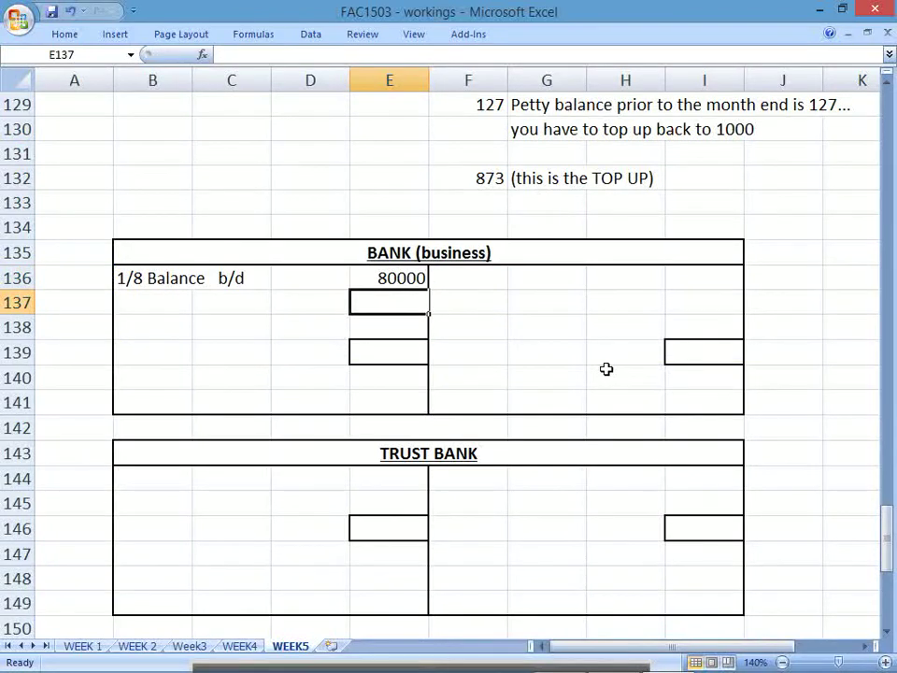
Step: Shade cells B137 to E137 on the debit side of BANK (business) light green
key("Left")
key("Left")
key("Left")
key("shift+Right")
key("shift+Right")
key("shift+Right")
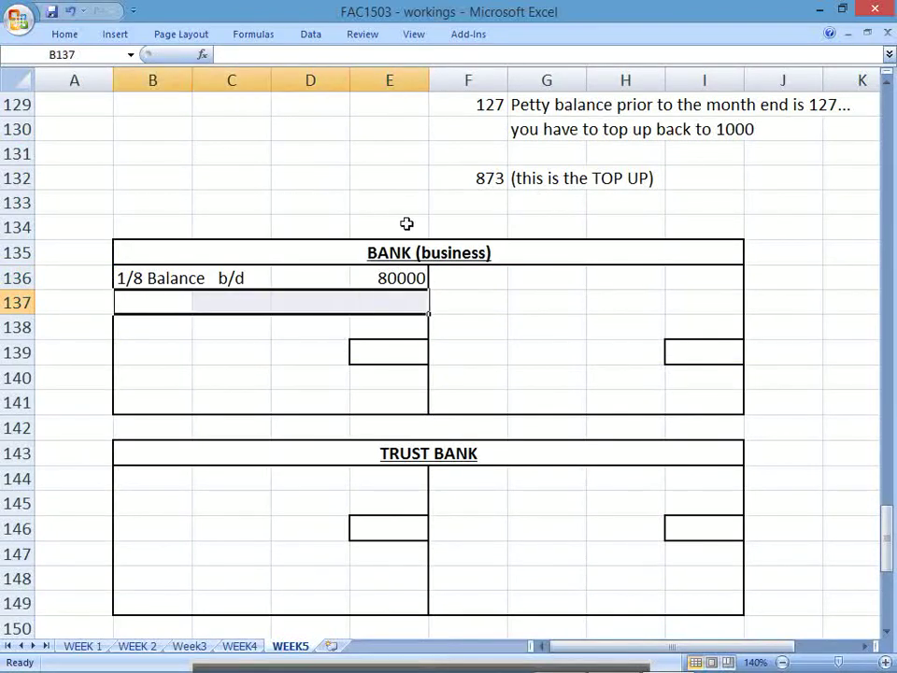
left_click(75, 35)
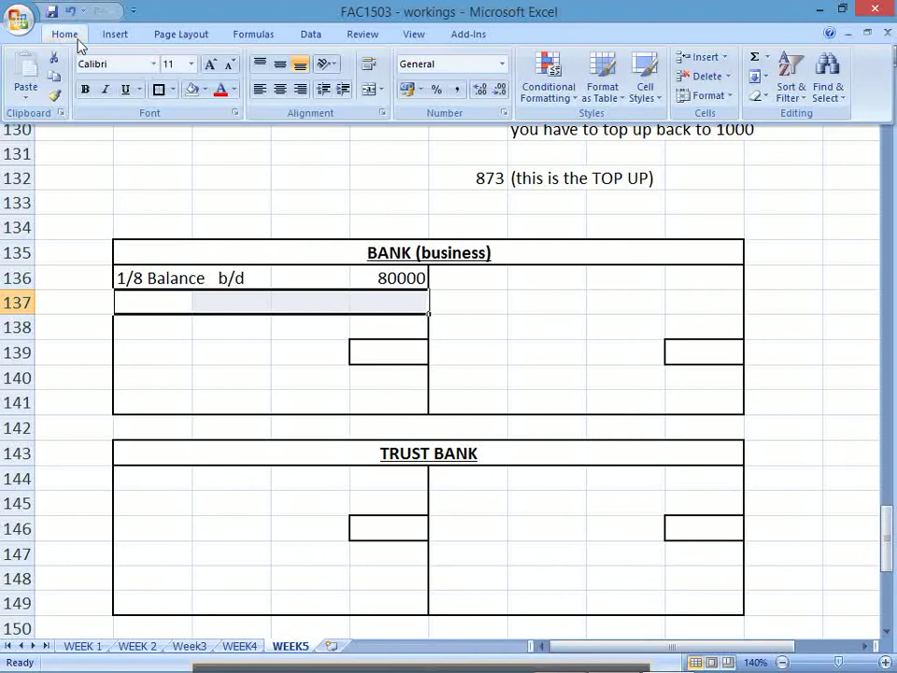
left_click(206, 90)
left_click(280, 159)
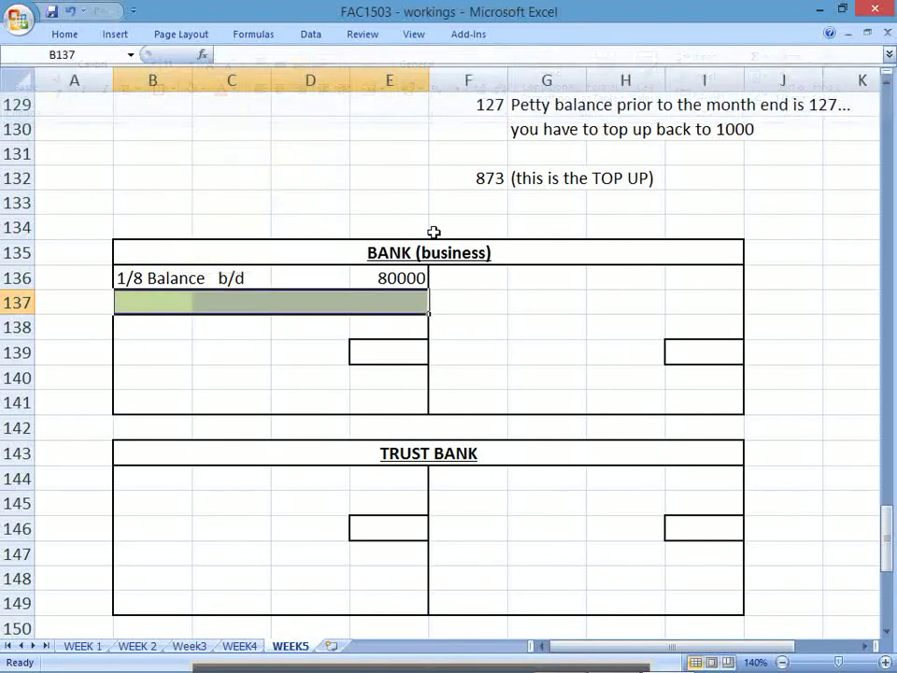
Step: Shade cells F136 to I136 on the credit side of BANK (business) light red
left_click_drag(457, 279, 724, 280)
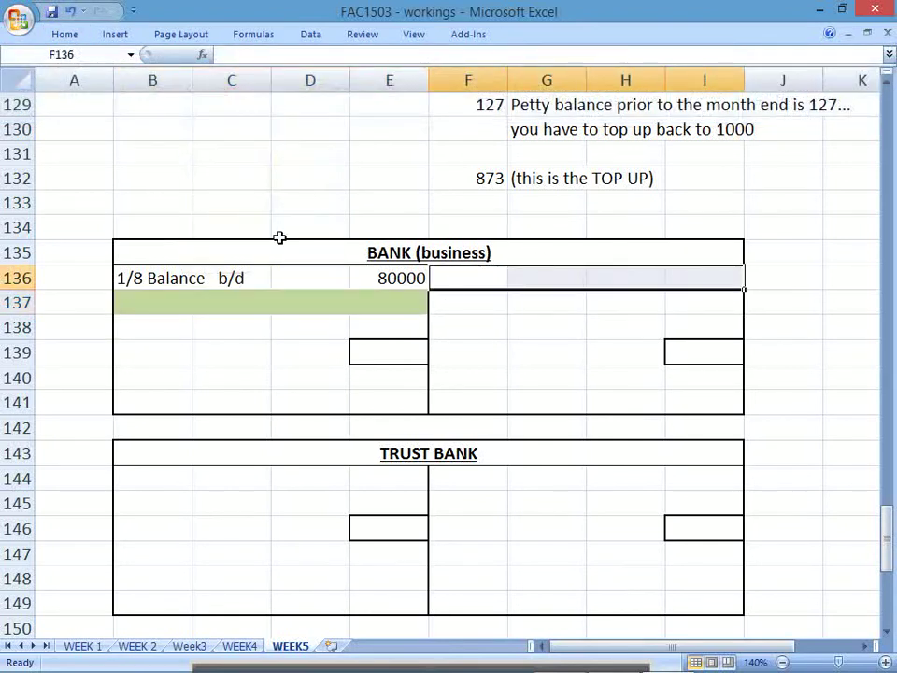
left_click(75, 37)
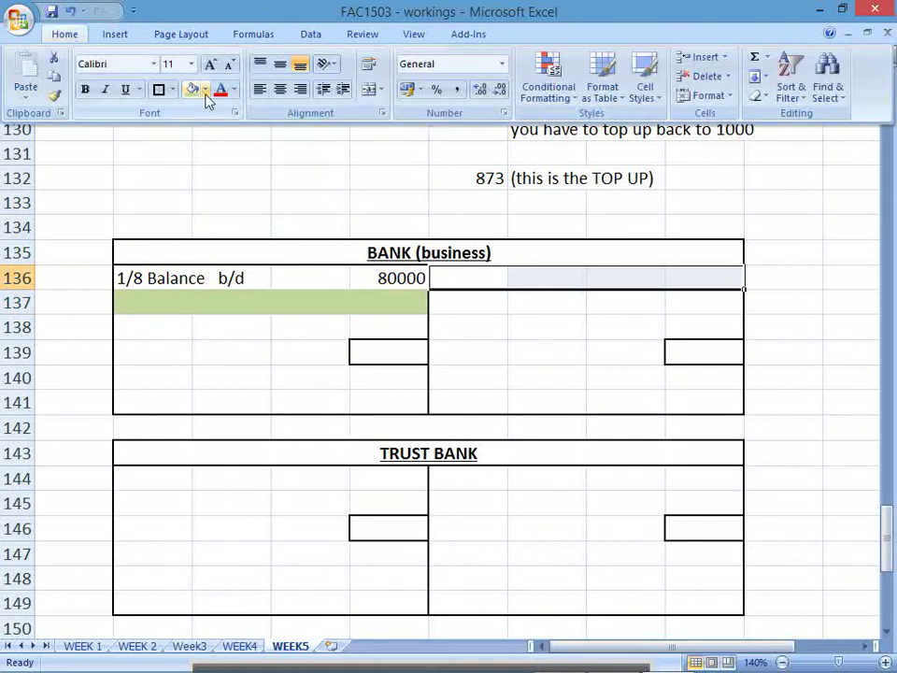
left_click(205, 90)
left_click(265, 156)
left_click(314, 296)
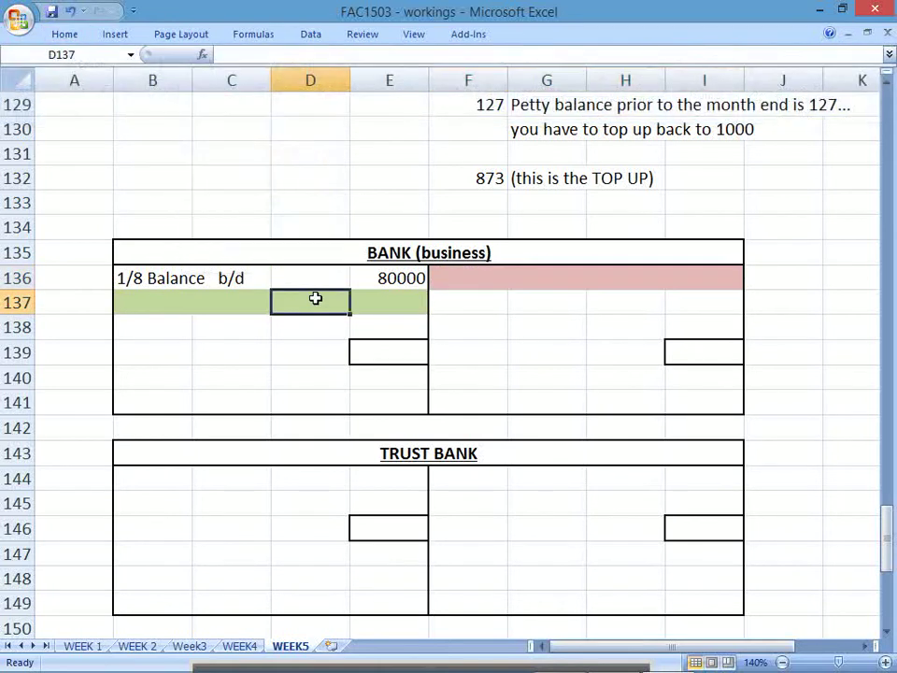
Step: Switch to the tutorial letter PDF and circle the CR note with the Clients control heading in the business cash receipts journal
left_click(156, 297)
key("alt+Tab")
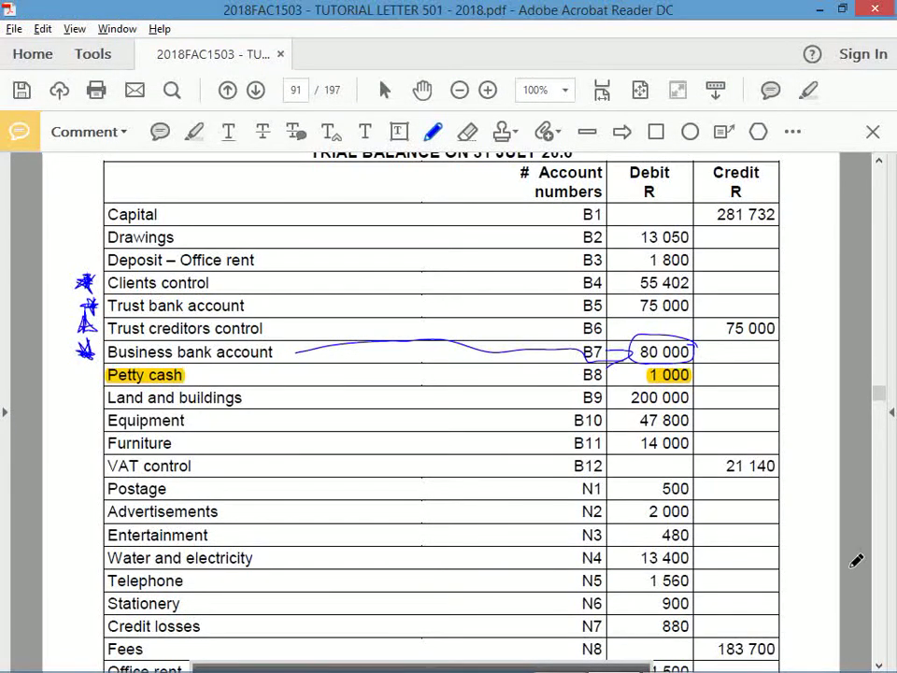
scroll(879, 604, "down", 10)
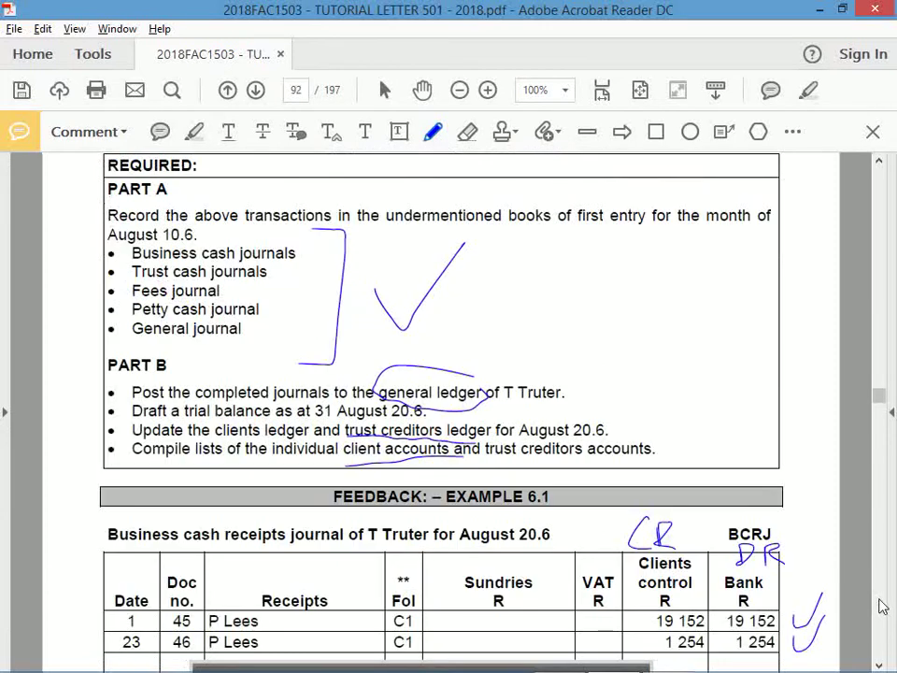
scroll(882, 605, "down", 10)
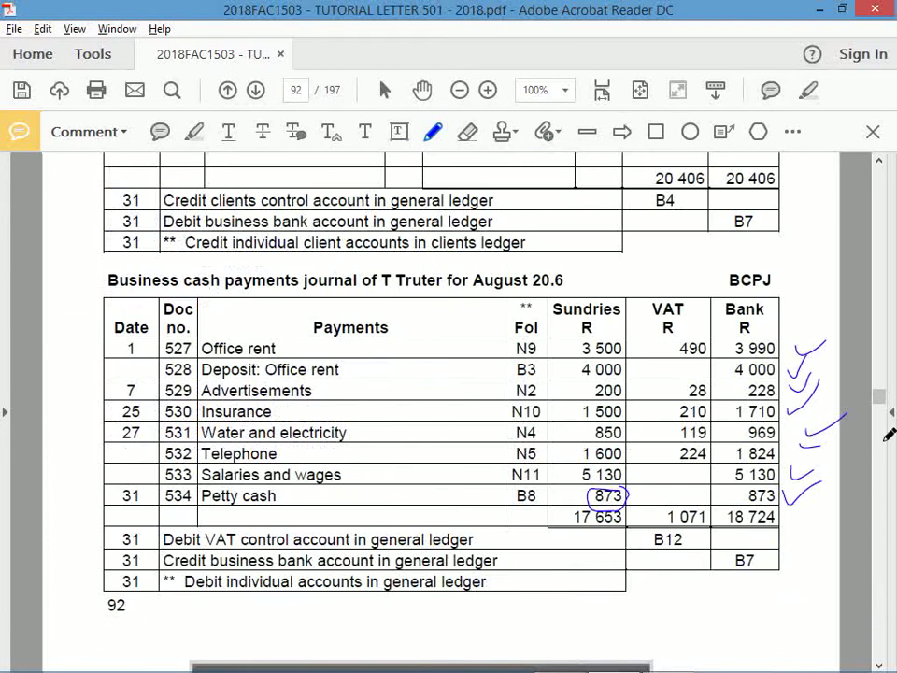
left_click(879, 162)
scroll(879, 162, "up", 3)
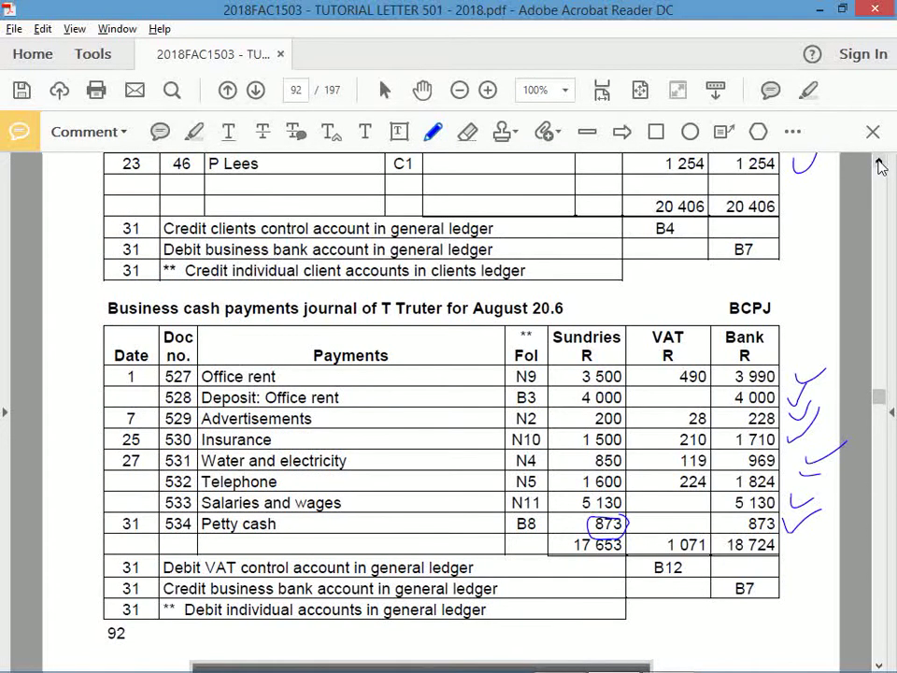
scroll(879, 162, "up", 2)
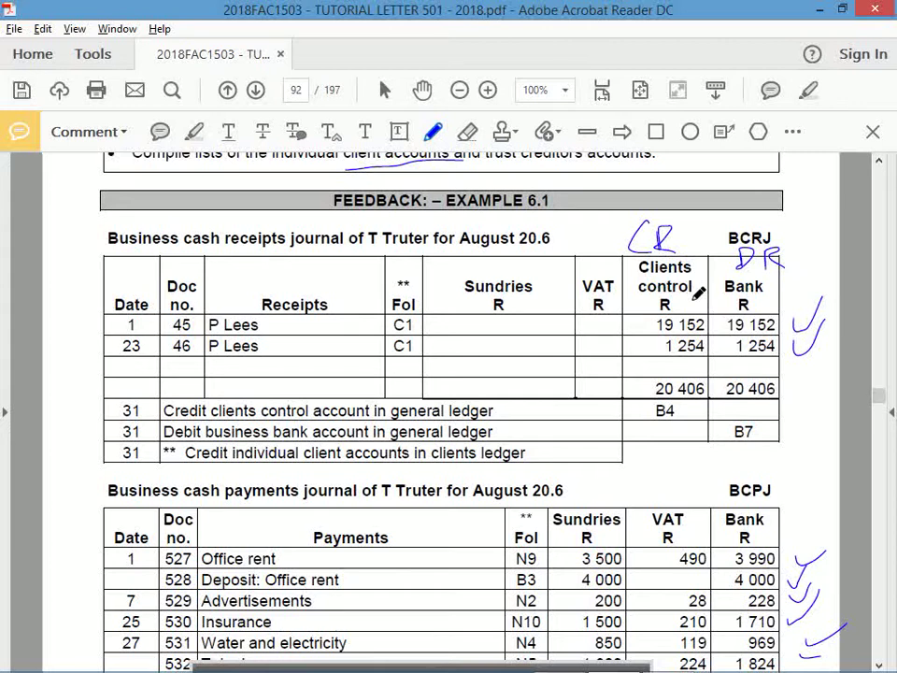
mouse_move(699, 226)
left_mouse_down()
mouse_move(654, 202)
mouse_move(612, 280)
mouse_move(720, 266)
mouse_move(708, 216)
left_mouse_up()
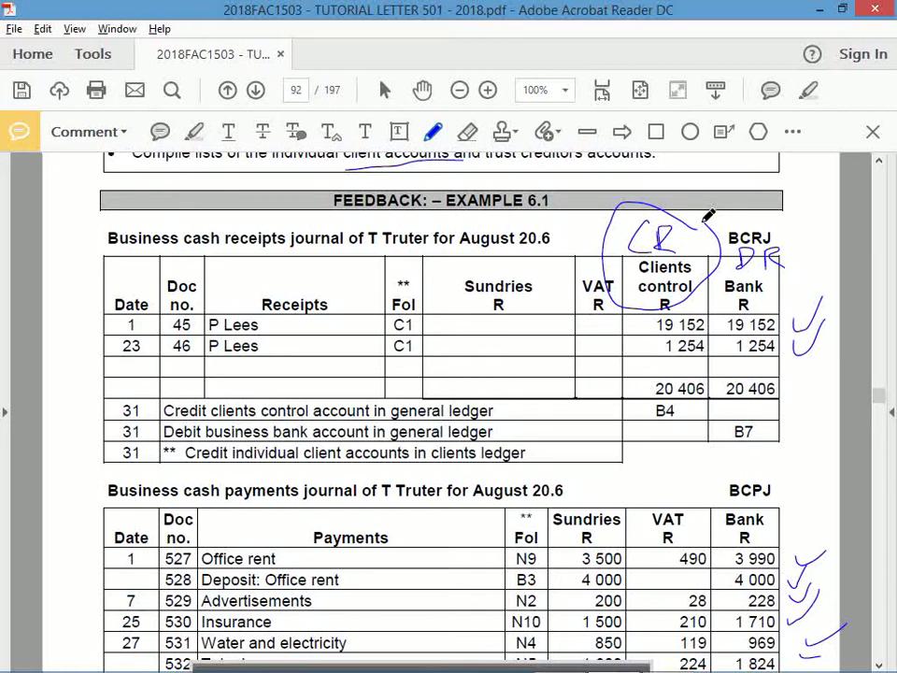
Step: Circle the 55 402 debit balance of Clients control in the 31 July trial balance
left_click(879, 211)
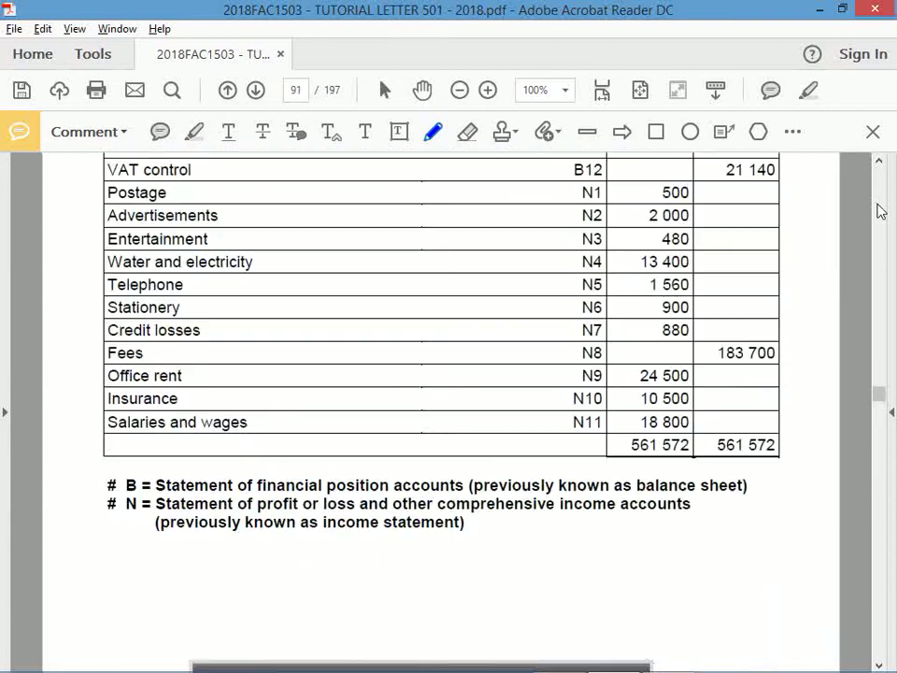
left_click(879, 165)
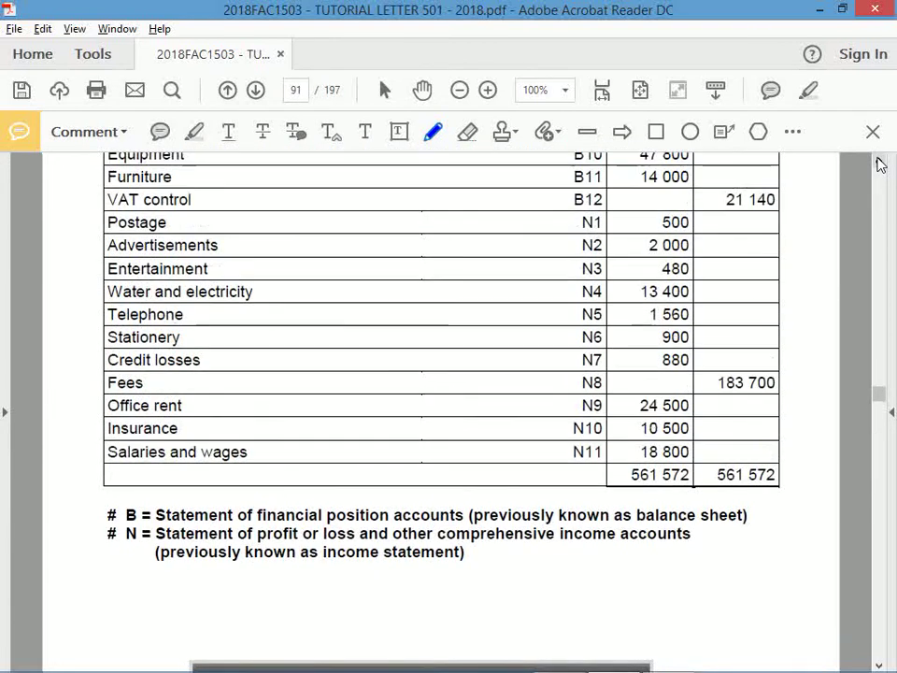
left_click(878, 165)
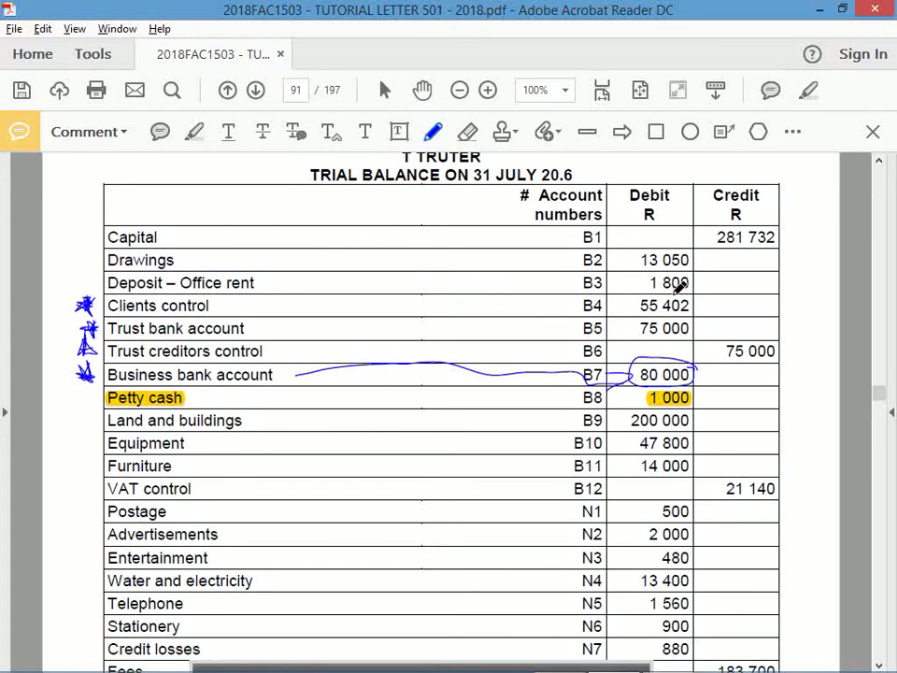
mouse_move(699, 294)
left_mouse_down()
mouse_move(641, 308)
mouse_move(688, 320)
mouse_move(705, 297)
left_mouse_up()
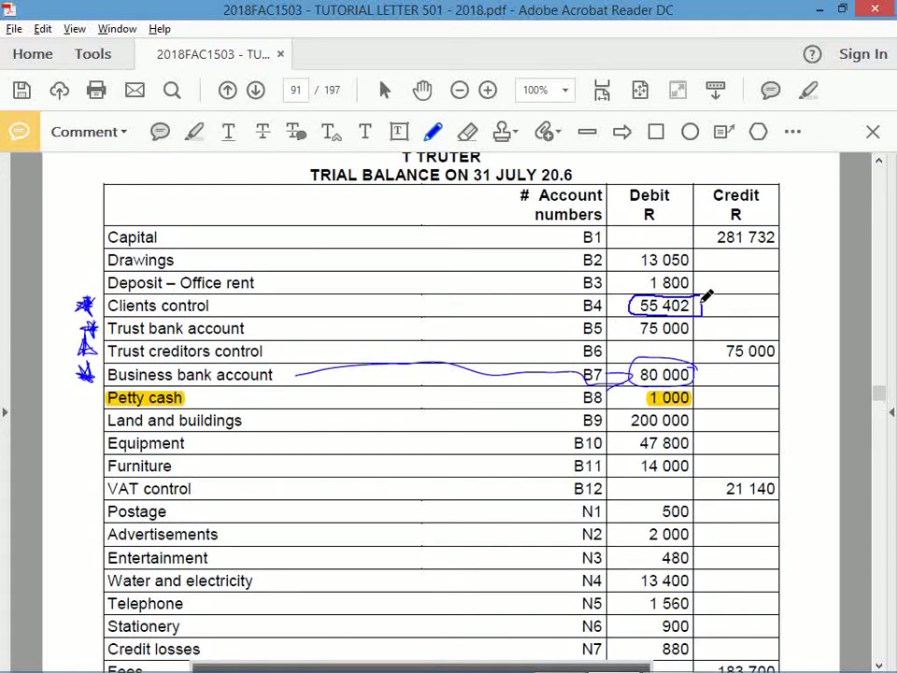
Step: Return to the WEEK5 workings and copy the "1/8 Balance b/d" label from B136 to B152 in CLIENT CONTROL "debtors"
key("alt+Tab")
key("Down")
key("Down")
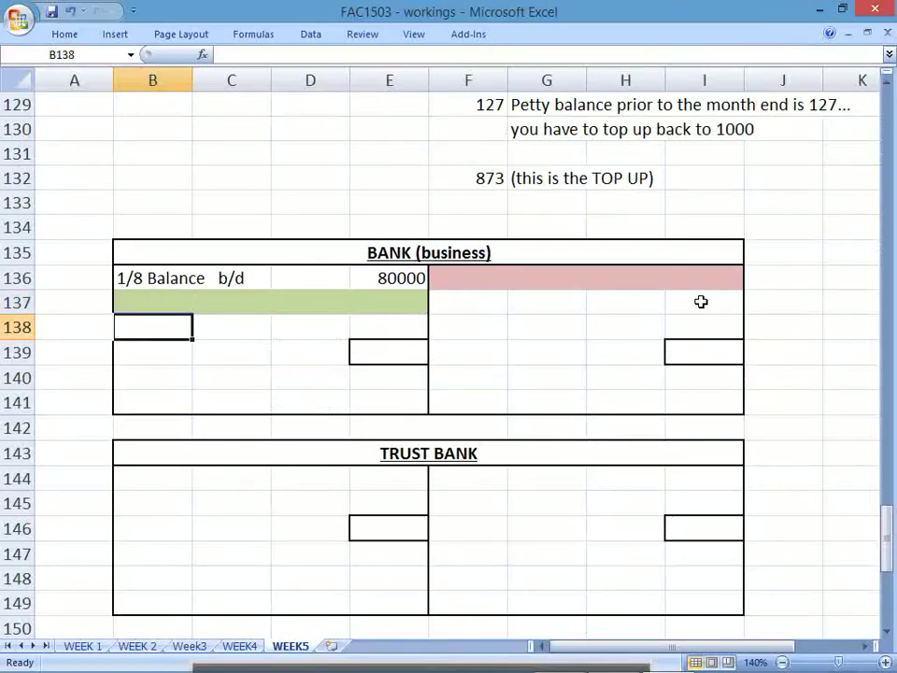
key("Down")
key("Down")
key("Down")
key("Down")
key("Down")
key("Down")
key("Down")
key("Down")
key("Down")
key("Down")
key("Down")
key("Down")
key("Down")
key("Down")
key("Down")
key("Down")
key("Down")
key("Down")
key("Down")
key("Up")
key("Up")
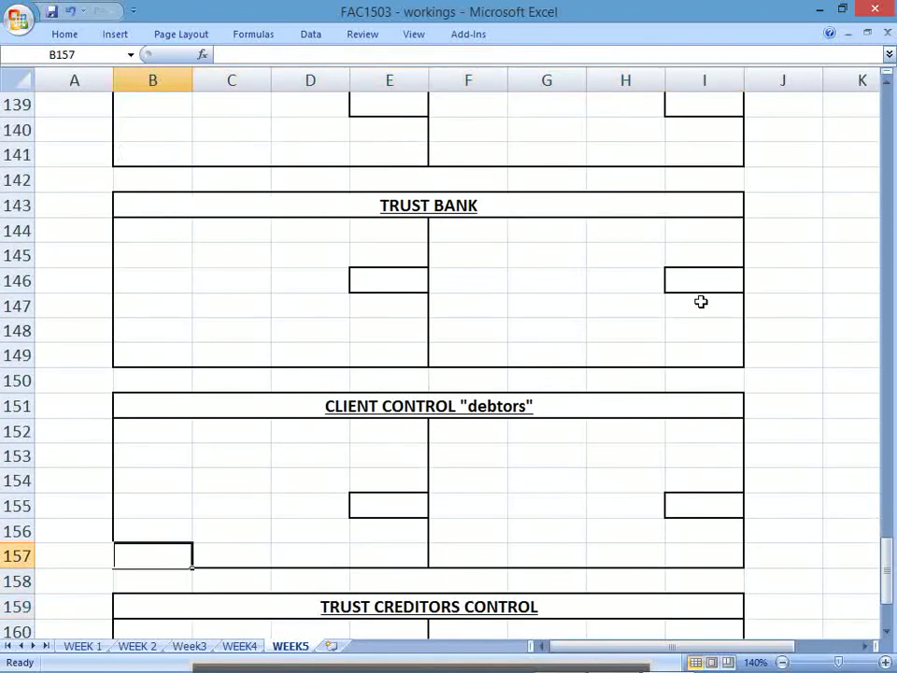
key("Up")
key("Up")
key("Up")
key("Up")
key("Up")
key("Up")
key("Up")
key("Up")
key("Up")
key("Up")
key("Up")
key("Up")
key("Up")
key("Up")
key("Up")
key("Up")
key("Up")
key("Up")
key("Up")
key("Up")
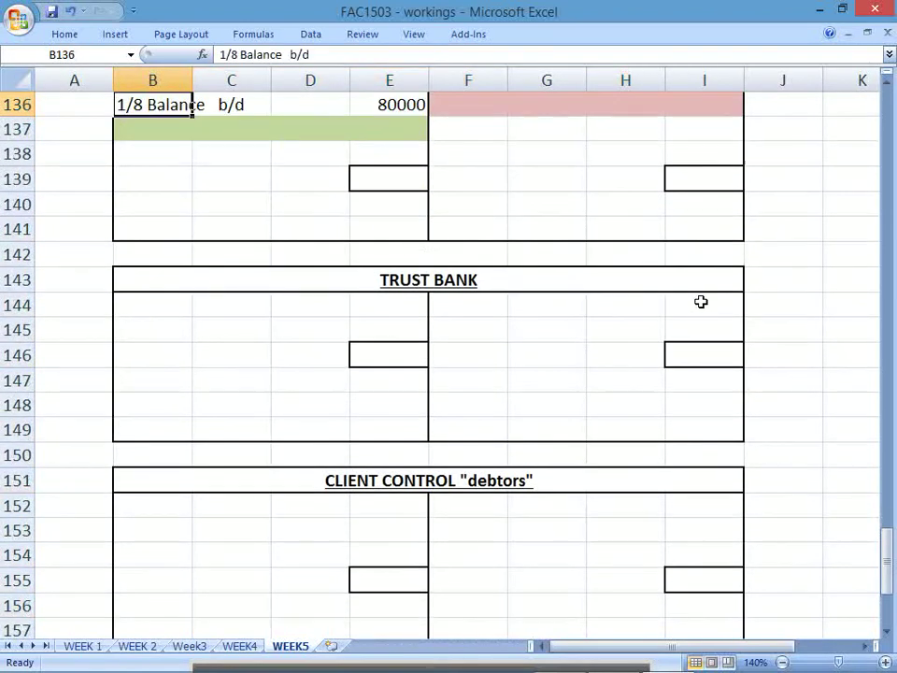
key("ctrl+c")
key("Down")
key("Down")
key("Down")
key("Down")
key("Down")
key("Down")
key("Down")
key("Down")
key("Down")
key("Down")
key("Down")
key("Down")
key("Down")
key("Down")
key("Down")
key("Down")
key("ctrl+v")
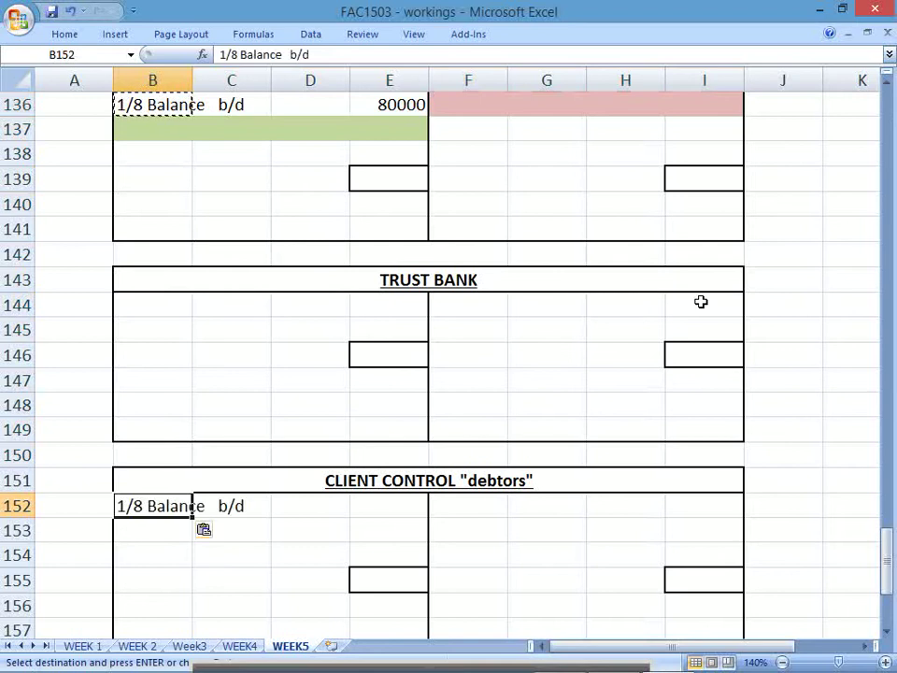
Step: Enter 55402 in cell E152 as the CLIENT CONTROL opening balance, checking the amount against the trial balance
key("Right")
key("Right")
key("Right")
type("5")
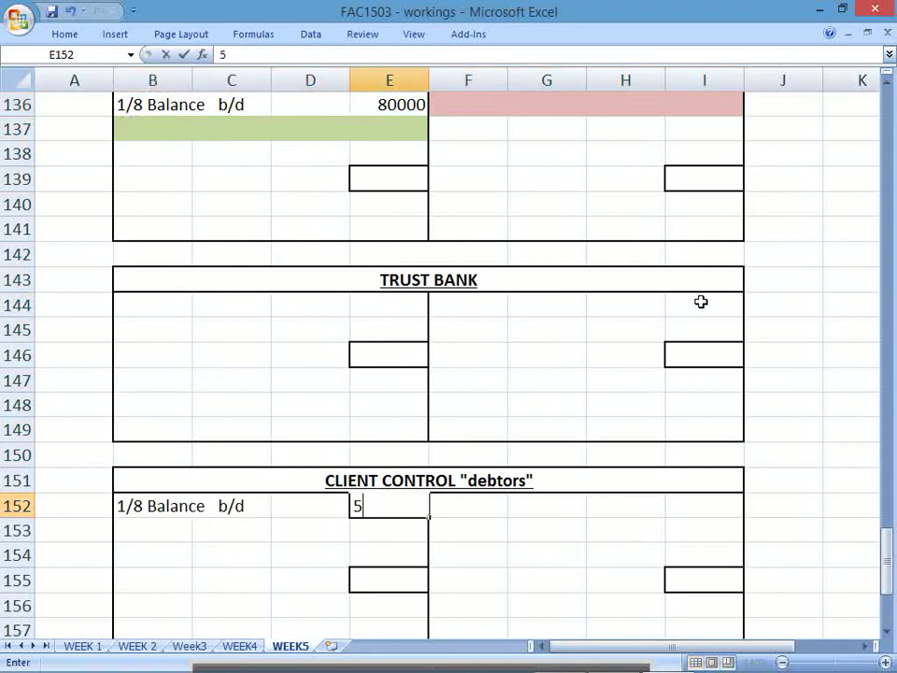
key("alt+Tab")
key("alt+Tab")
type("5402")
key("Return")
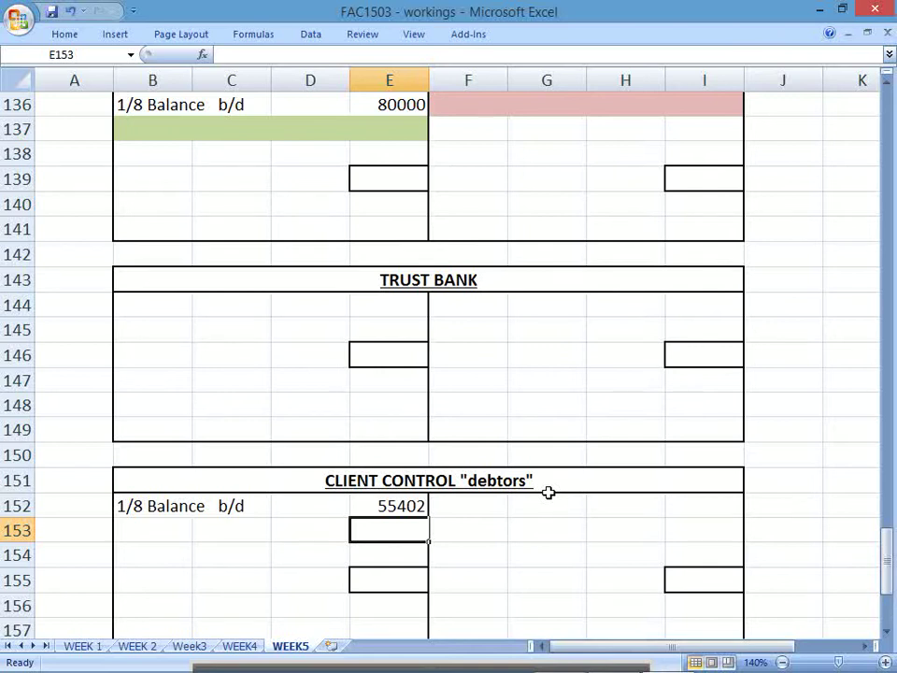
Step: Shade cells F152 to I152 on the credit side of CLIENT CONTROL light green
left_click(149, 132)
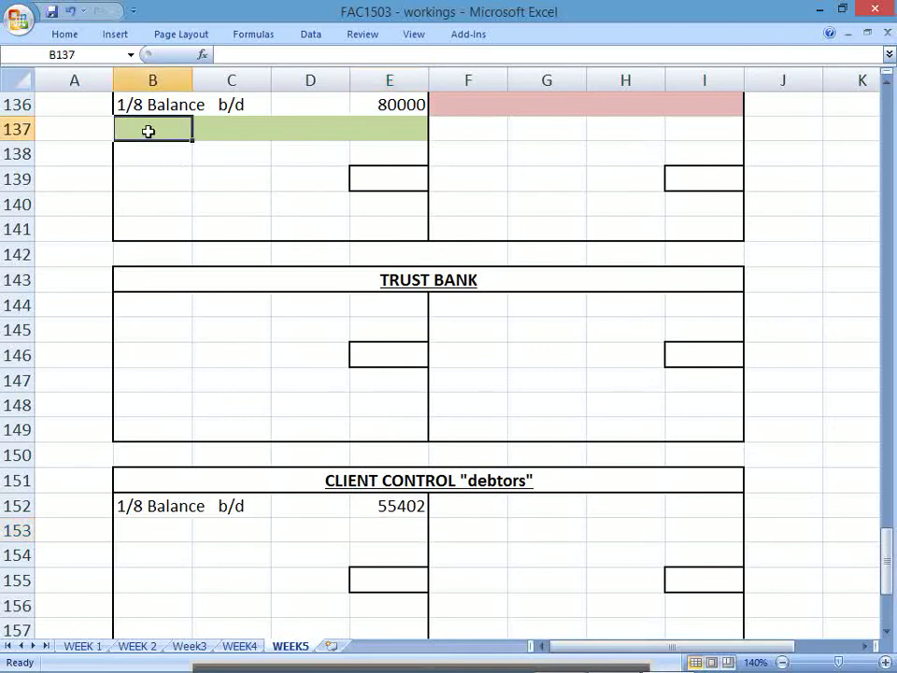
key("Up")
key("Up")
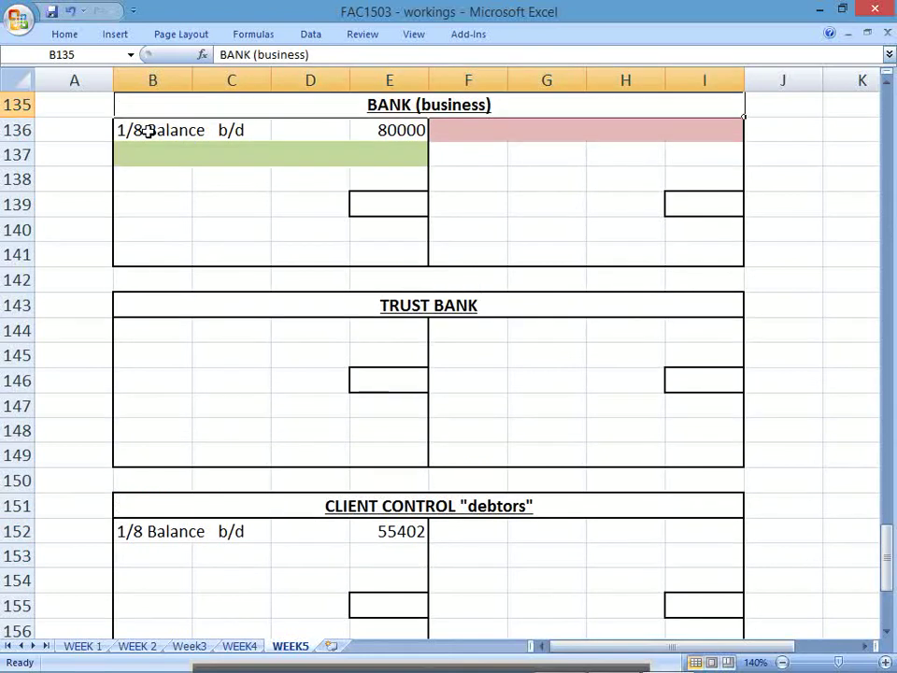
key("Down")
key("Down")
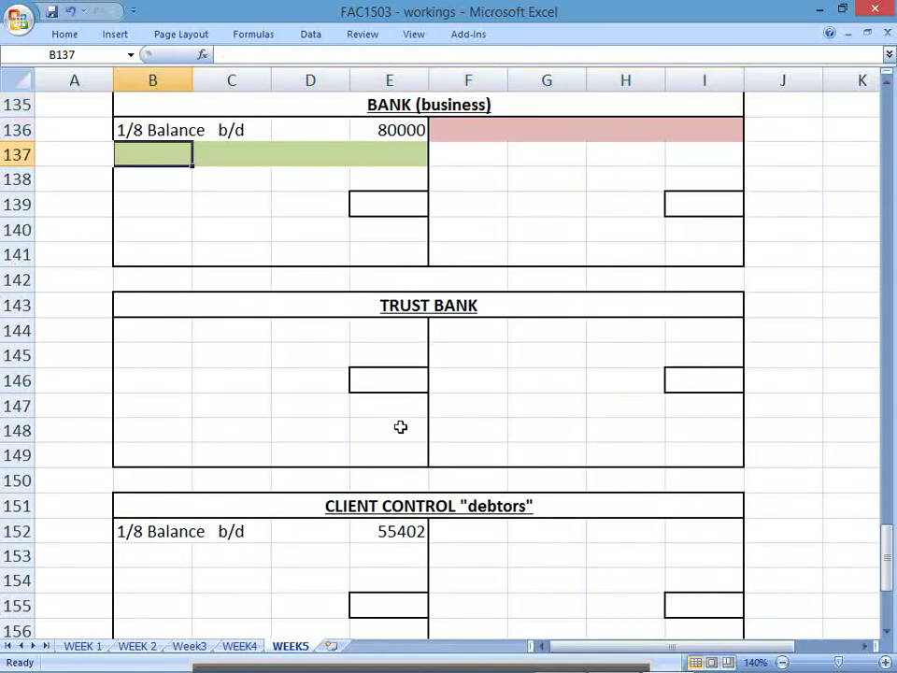
left_click_drag(473, 531, 668, 530)
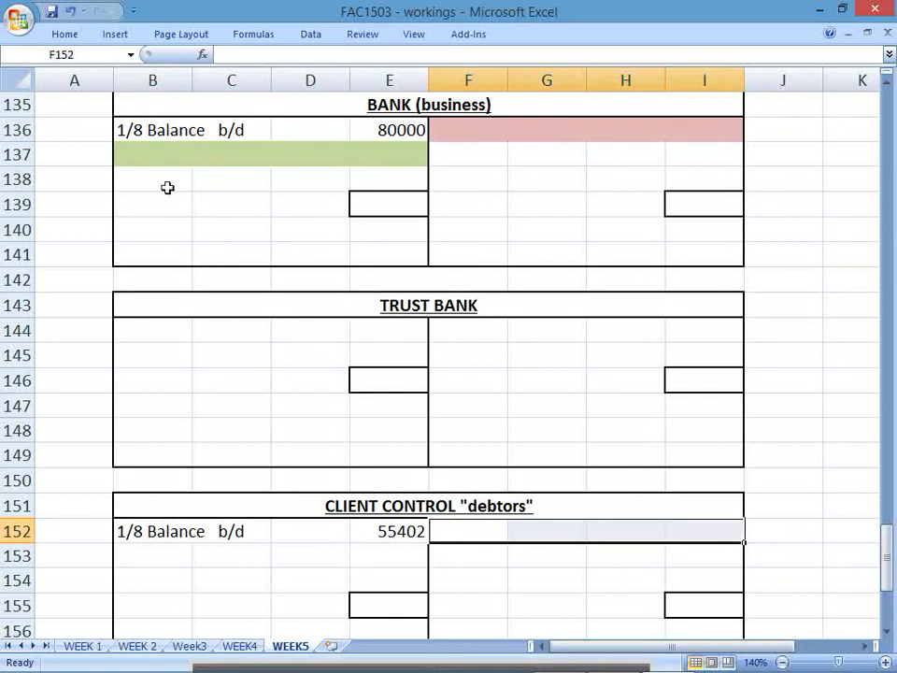
left_click(63, 32)
left_click(204, 88)
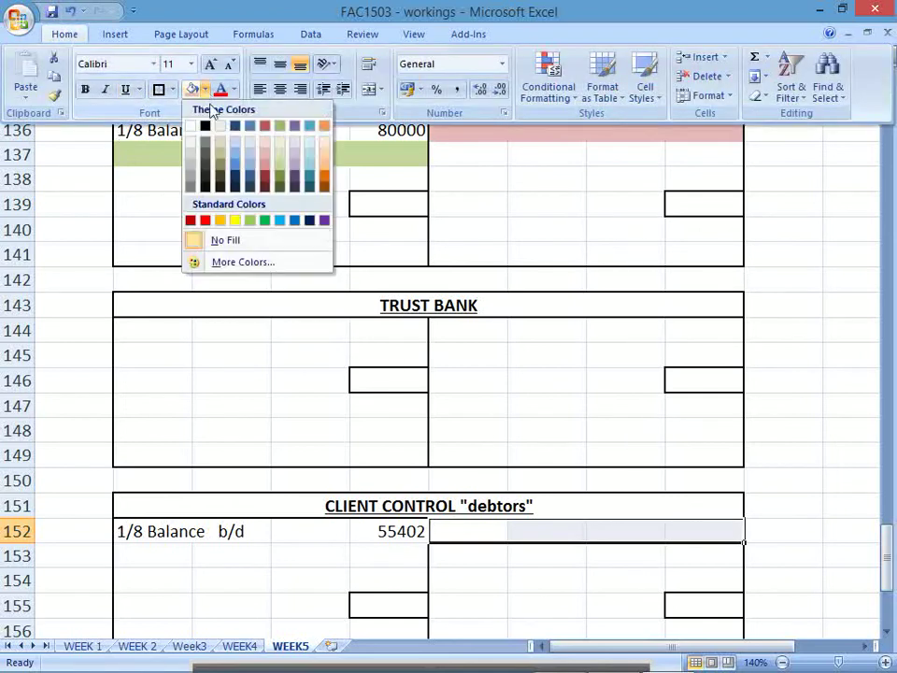
left_click(285, 166)
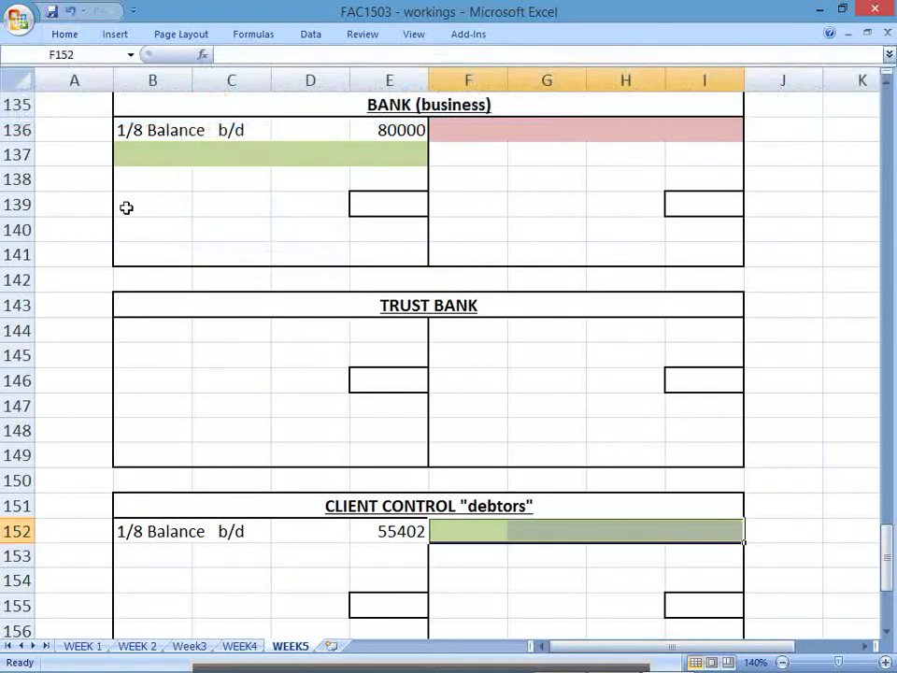
Step: Compare the green debit row B137:E137 of BANK (business) with the green credit row F152:I152 of CLIENT CONTROL
left_click_drag(144, 156, 378, 151)
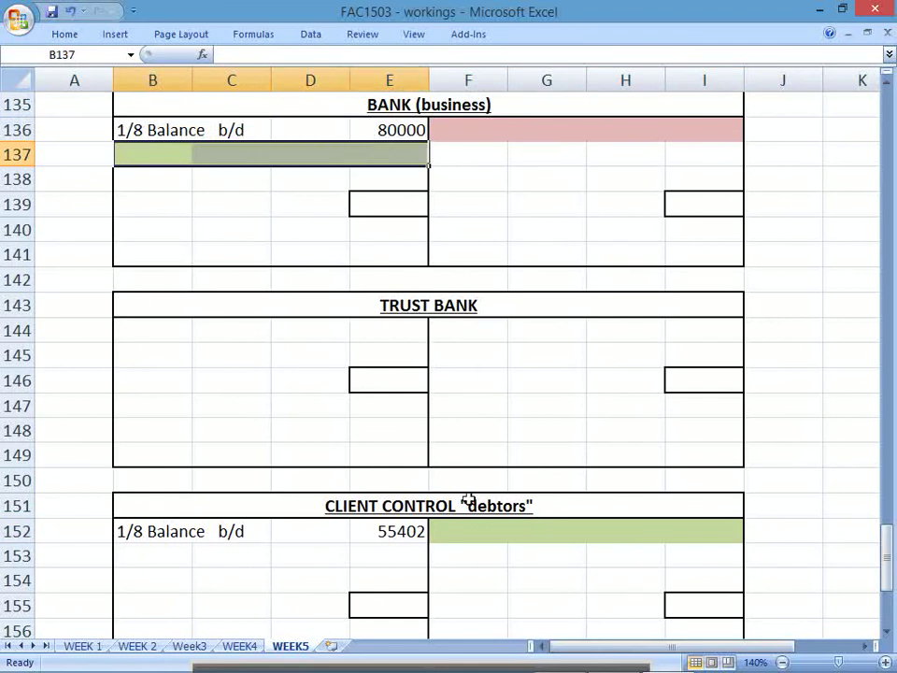
left_click_drag(462, 531, 710, 545)
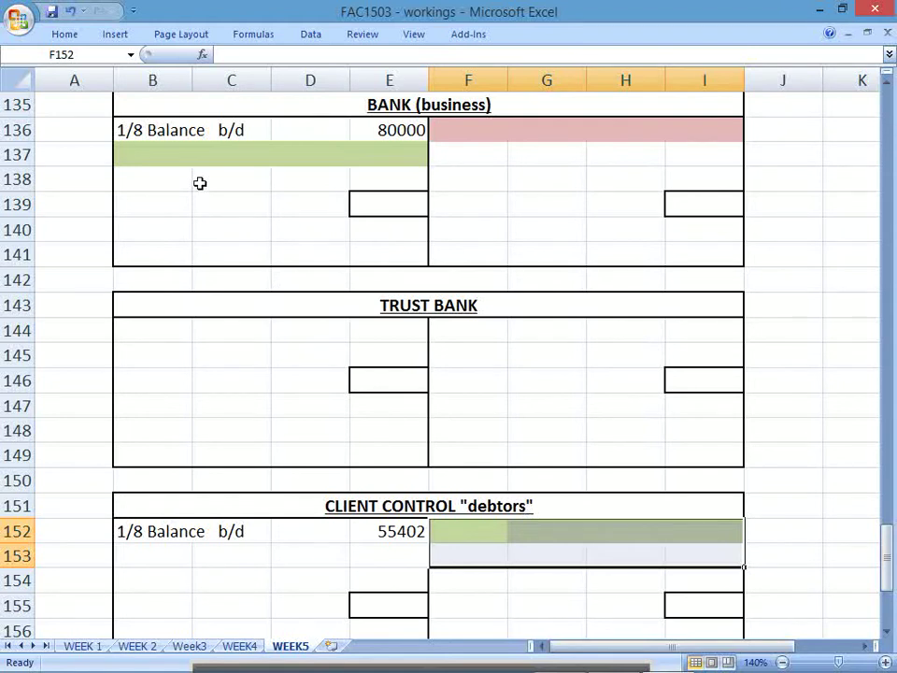
left_click(165, 156)
left_click_drag(145, 152, 392, 151)
left_click_drag(467, 525, 691, 535)
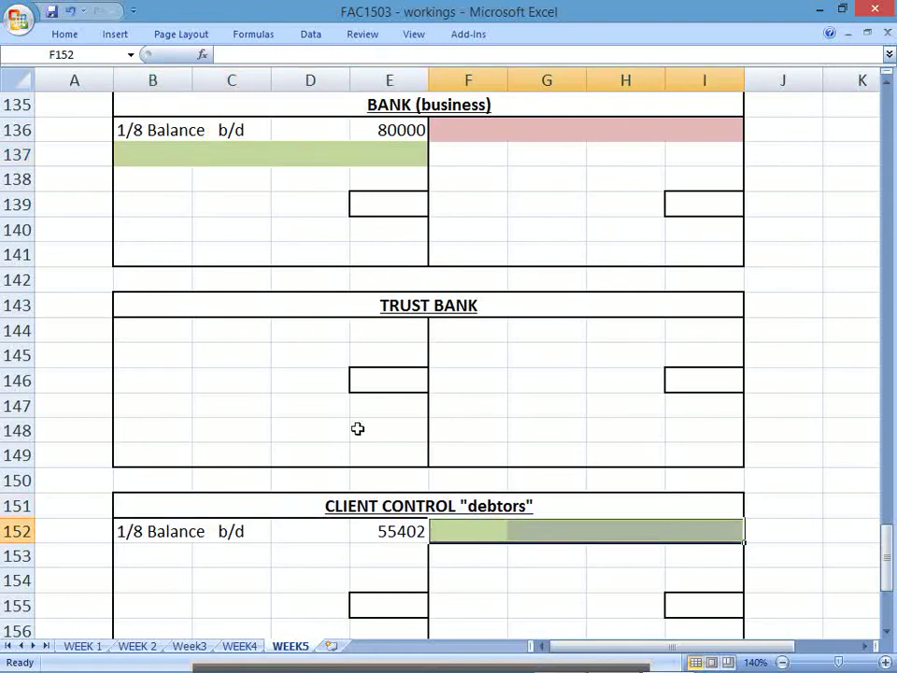
Step: Switch to the tutorial letter PDF and highlight both 20 406 totals in the business cash receipts journal
left_click(140, 154)
key("alt+Tab")
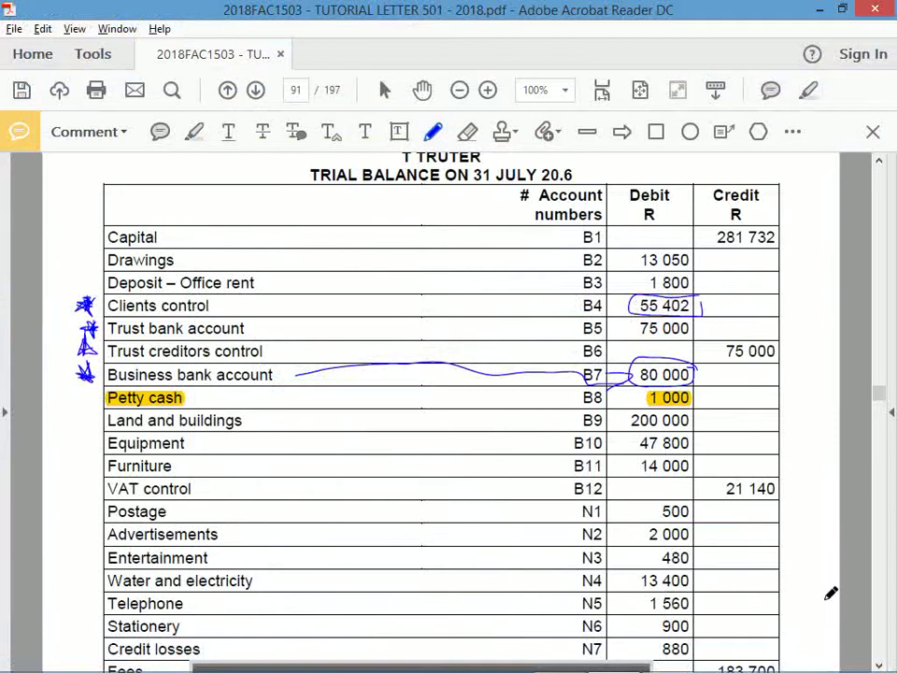
scroll(883, 624, "down", 5)
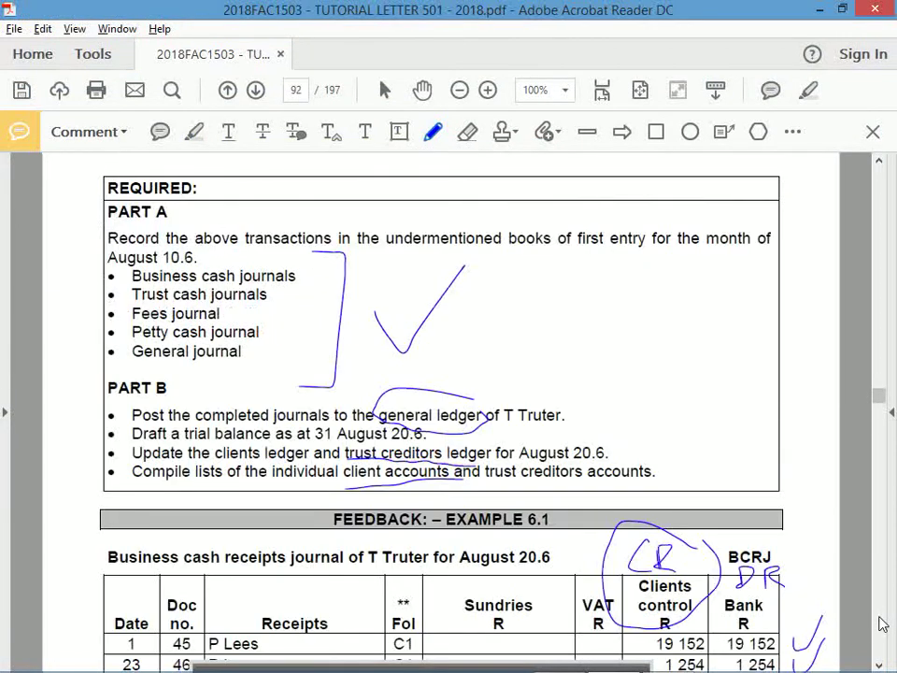
scroll(883, 624, "down", 5)
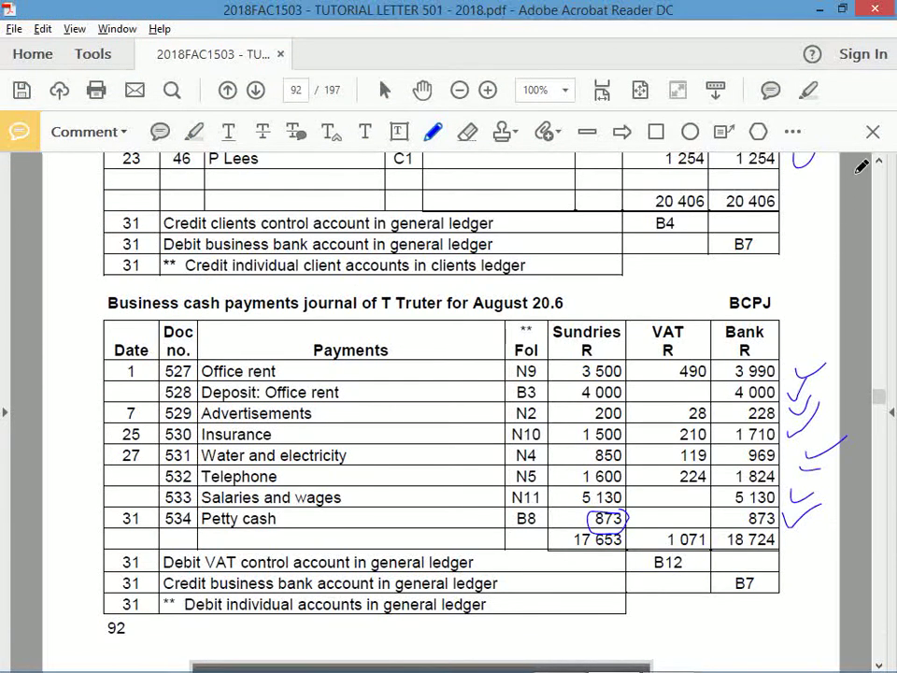
left_click(879, 162)
scroll(883, 167, "up", 3)
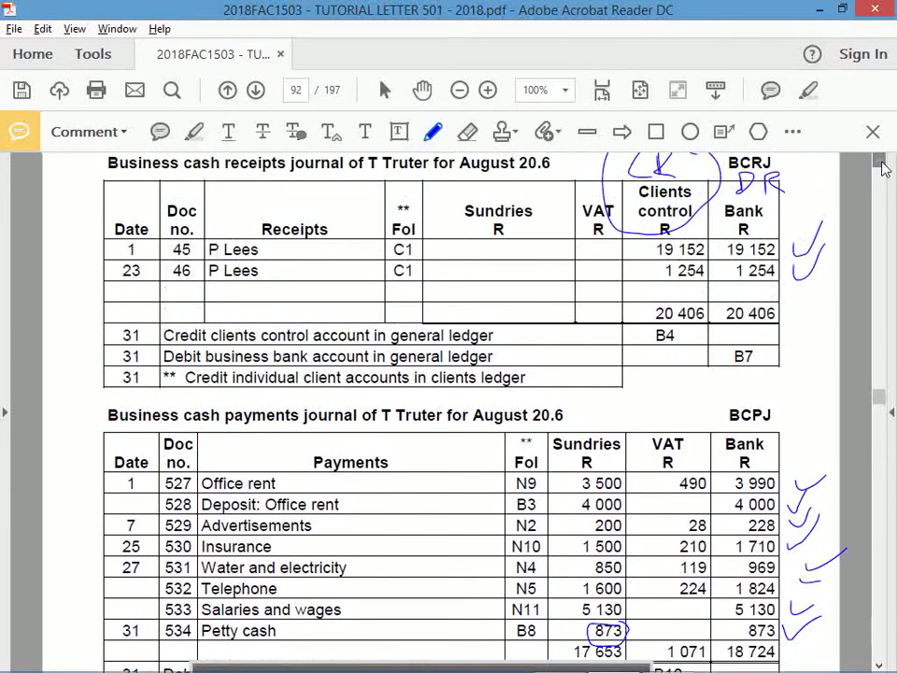
left_click(193, 132)
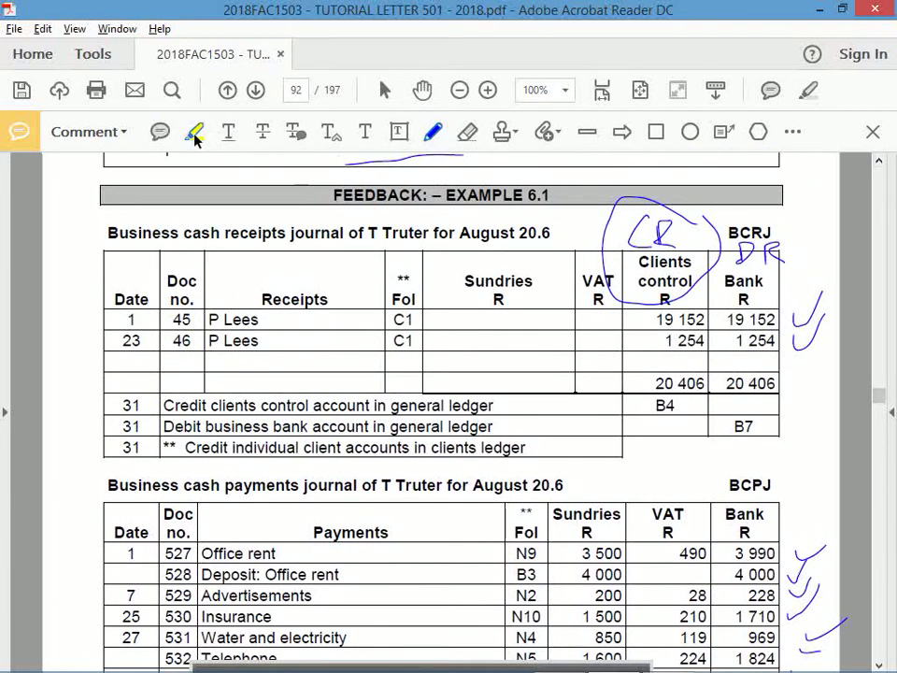
left_click_drag(652, 383, 776, 383)
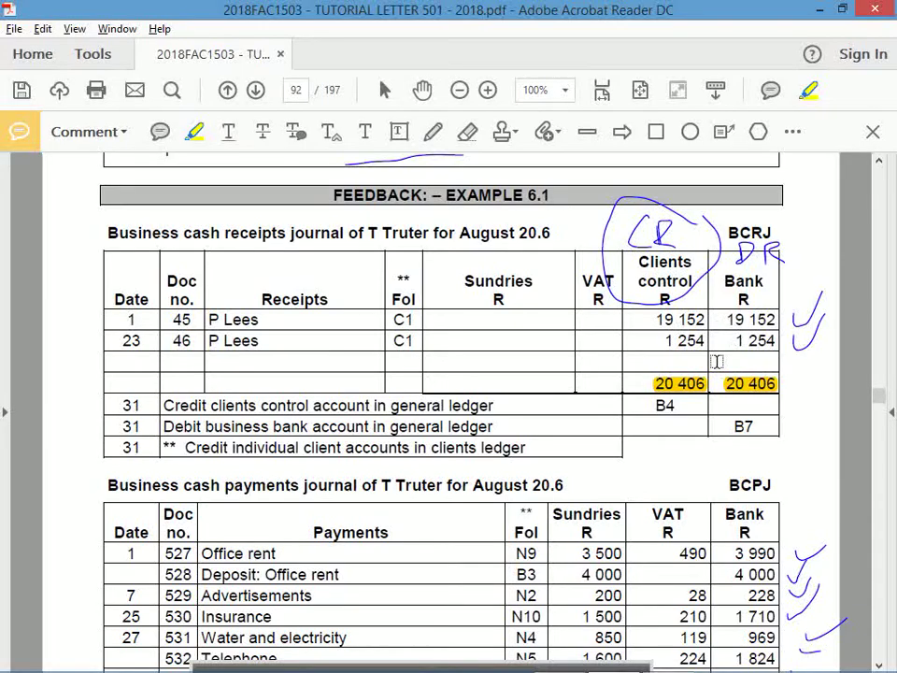
Step: Switch back to the workings and enter the label "31/8 Total receipts CRJ" in cell B137 of BANK (business)
key("alt+Tab")
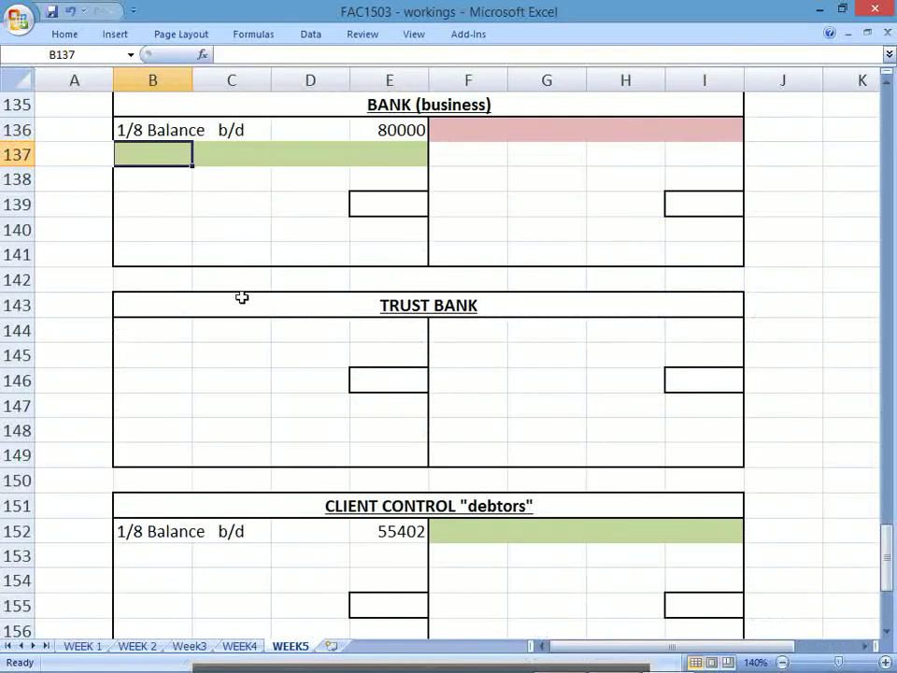
type("31/8")
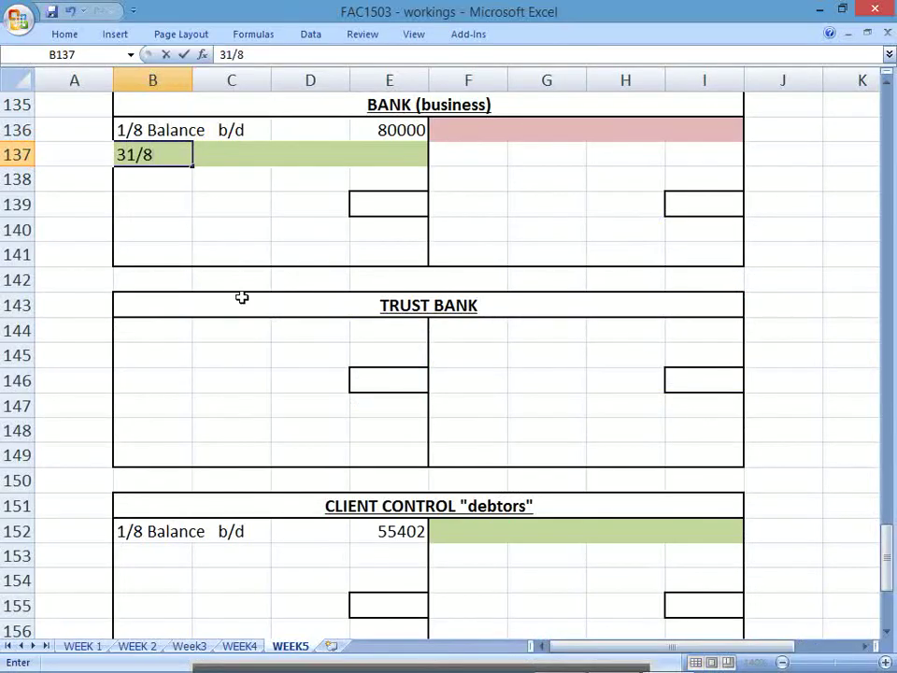
type(" Tto")
key("BackSpace")
key("BackSpace")
type("tal")
key("BackSpace")
key("BackSpace")
key("BackSpace")
type("otal rec")
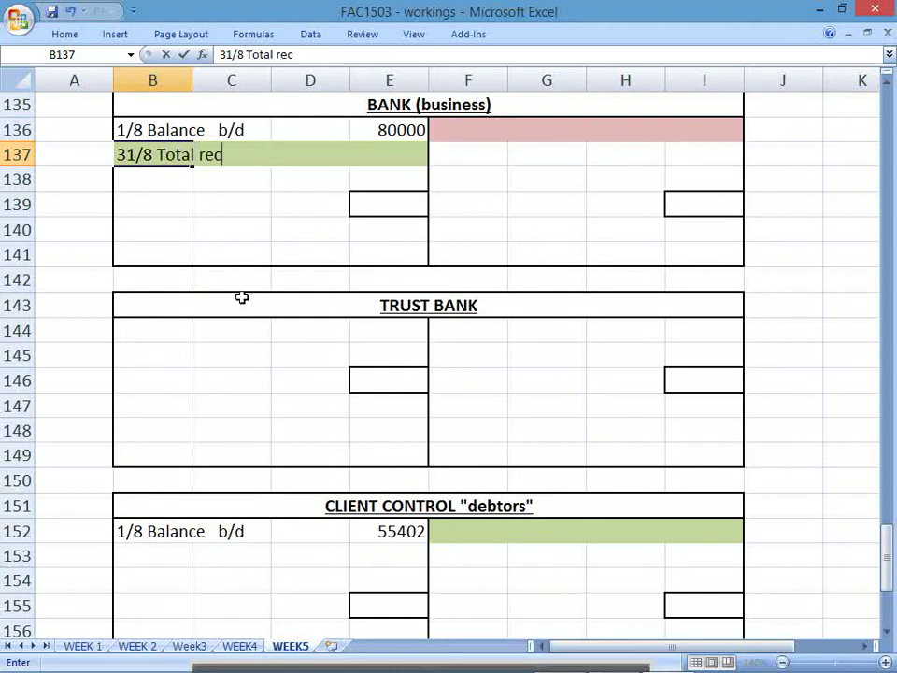
type("eipts")
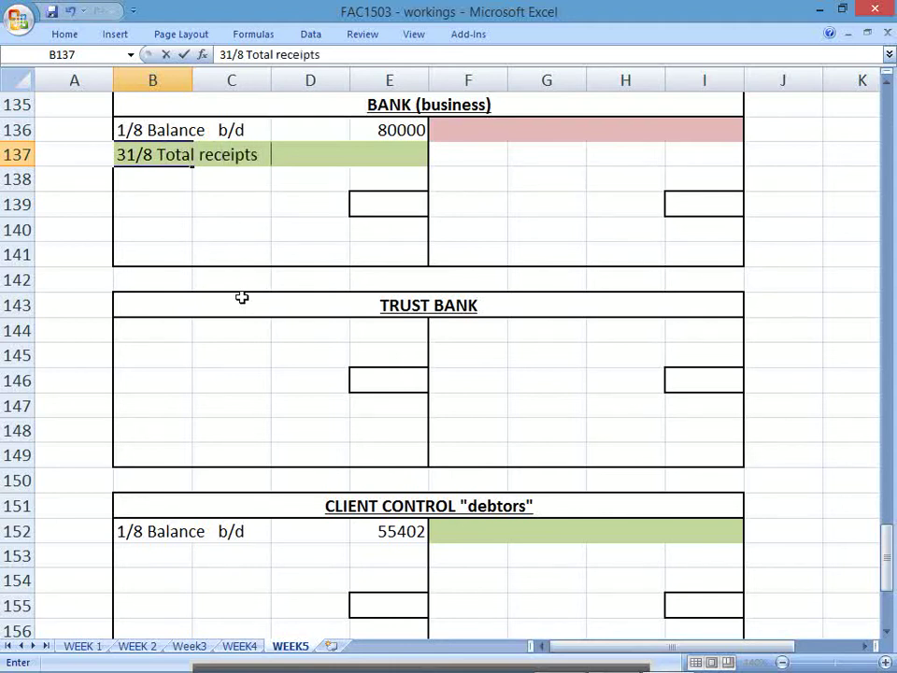
type("   CRJ")
key("Return")
key("Up")
key("Right")
key("Right")
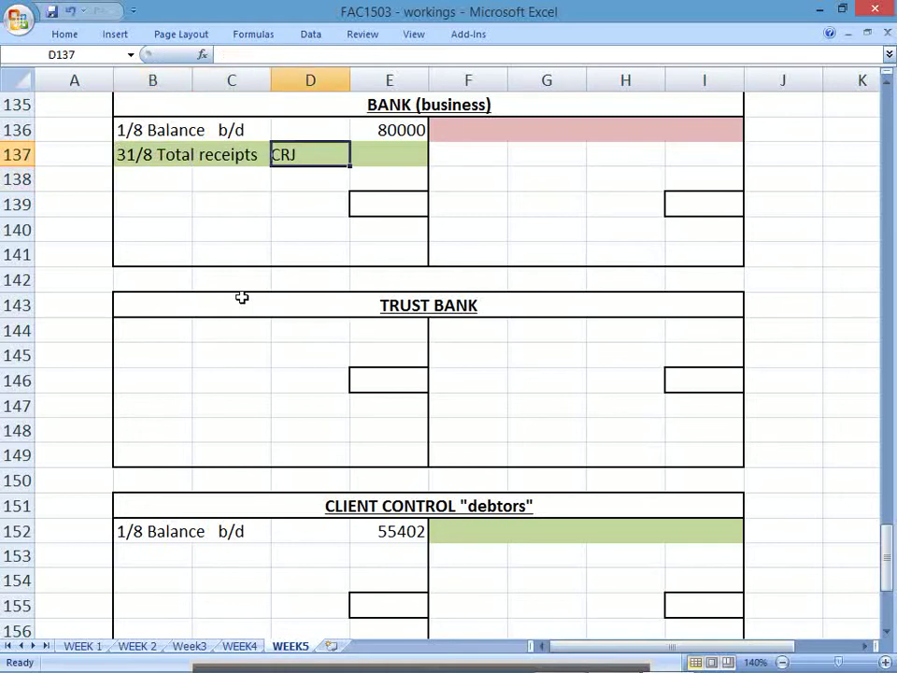
Step: Enter 20406 in cell E137 as the total receipts amount, checking it against the business cash receipts journal
key("Right")
key("alt+Tab")
key("alt+Tab")
type("20403")
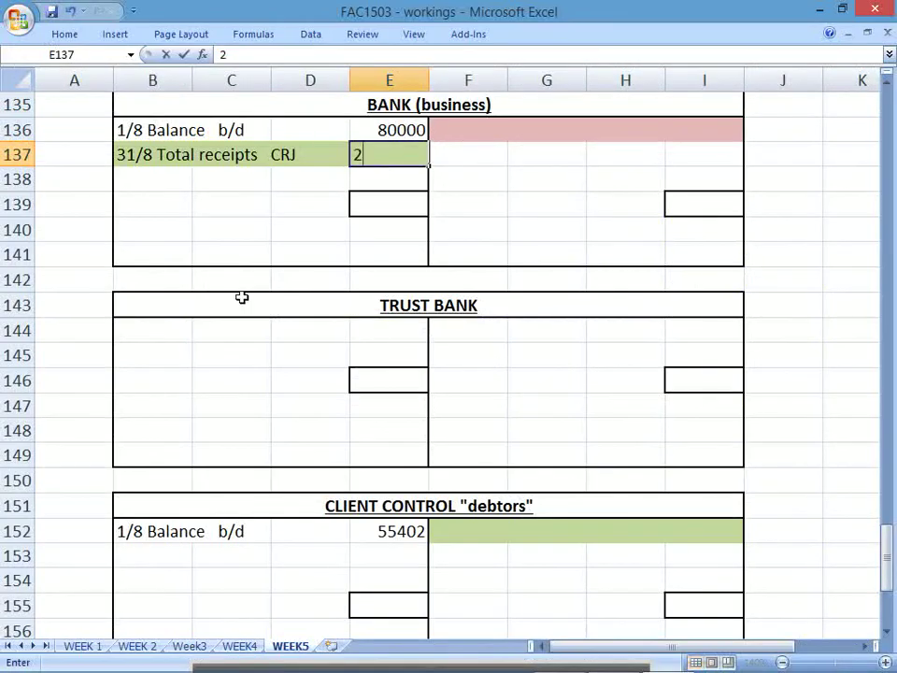
key("Return")
key("alt+Tab")
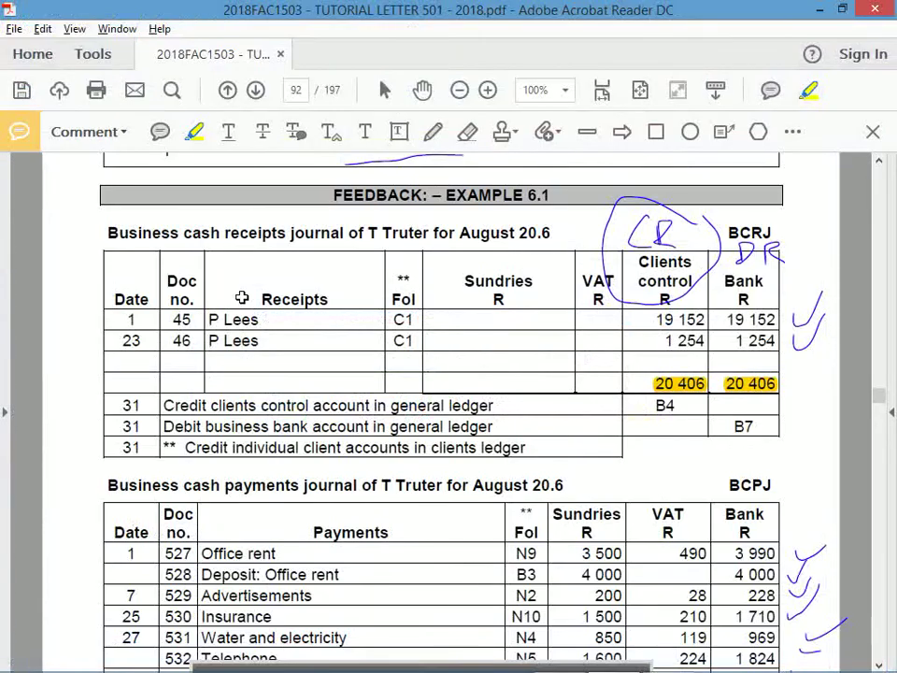
key("alt+Tab")
left_click(266, 56)
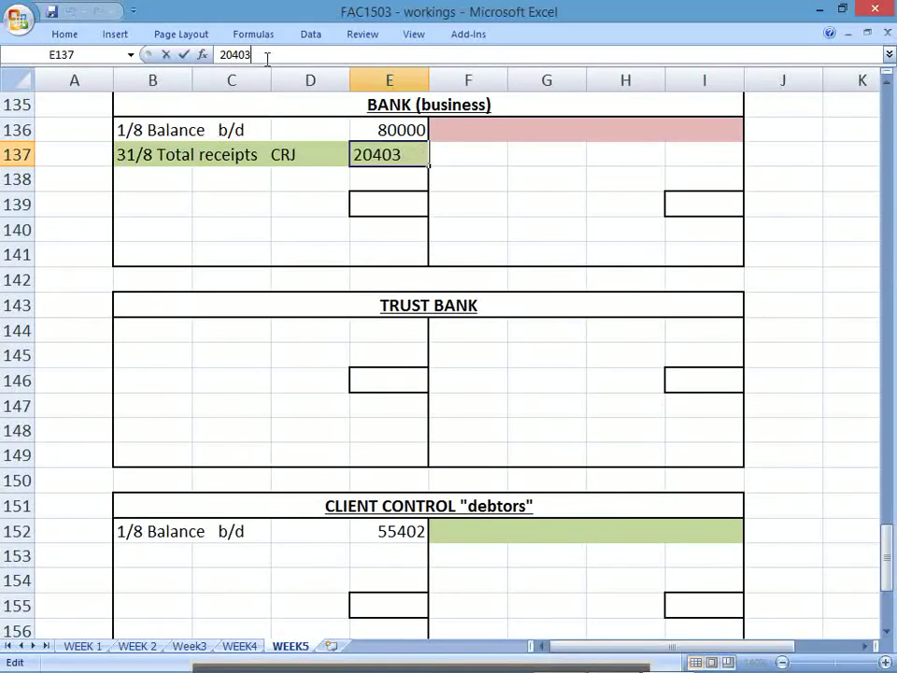
key("BackSpace")
type("6")
key("Return")
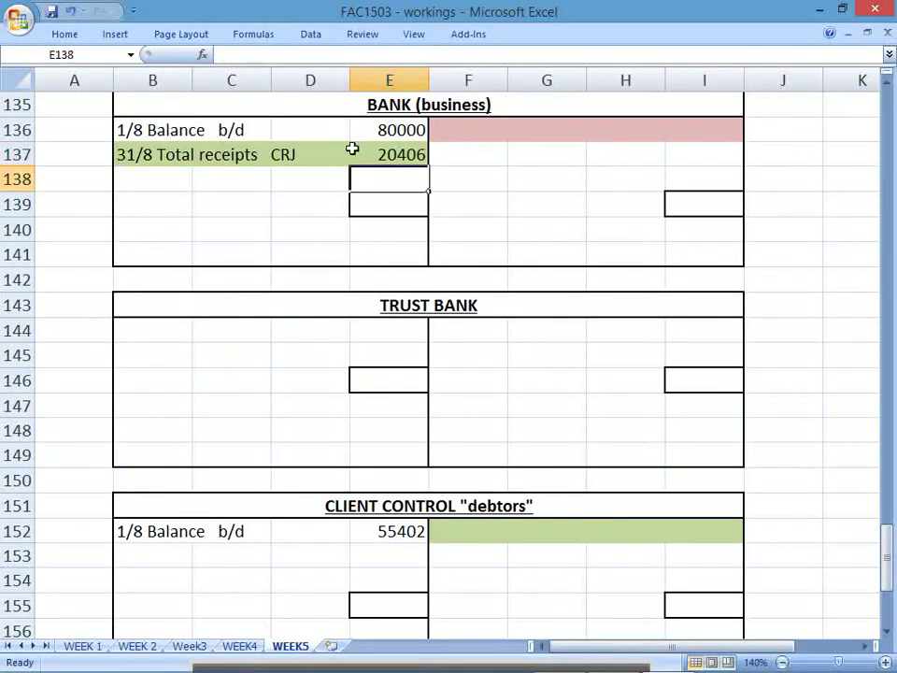
Step: Link cell I152 on the credit side of CLIENT CONTROL to the receipts amount with =E137
left_click(705, 534)
type("=")
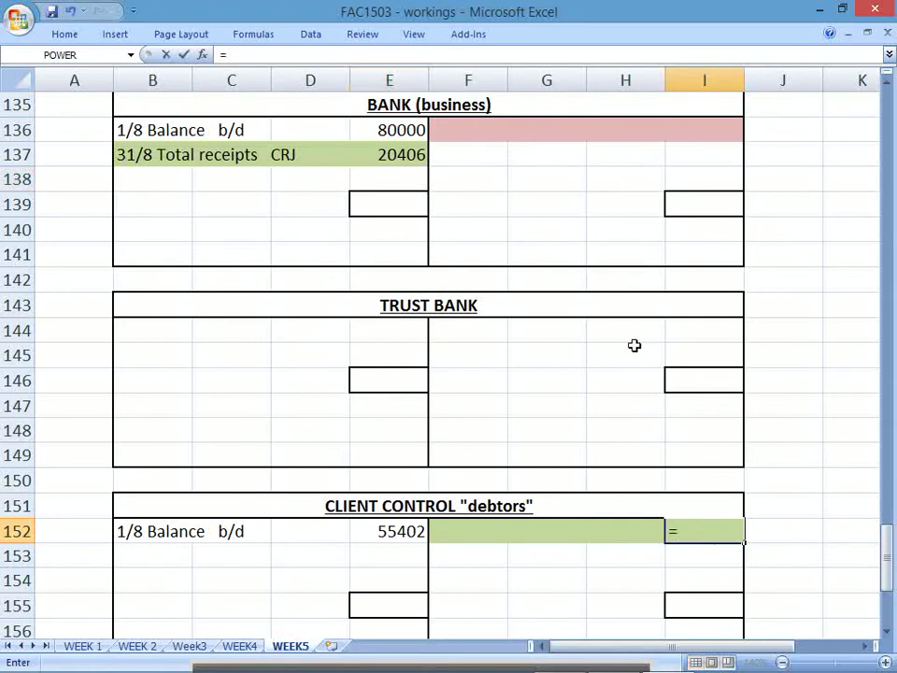
left_click(403, 152)
key("Return")
key("Up")
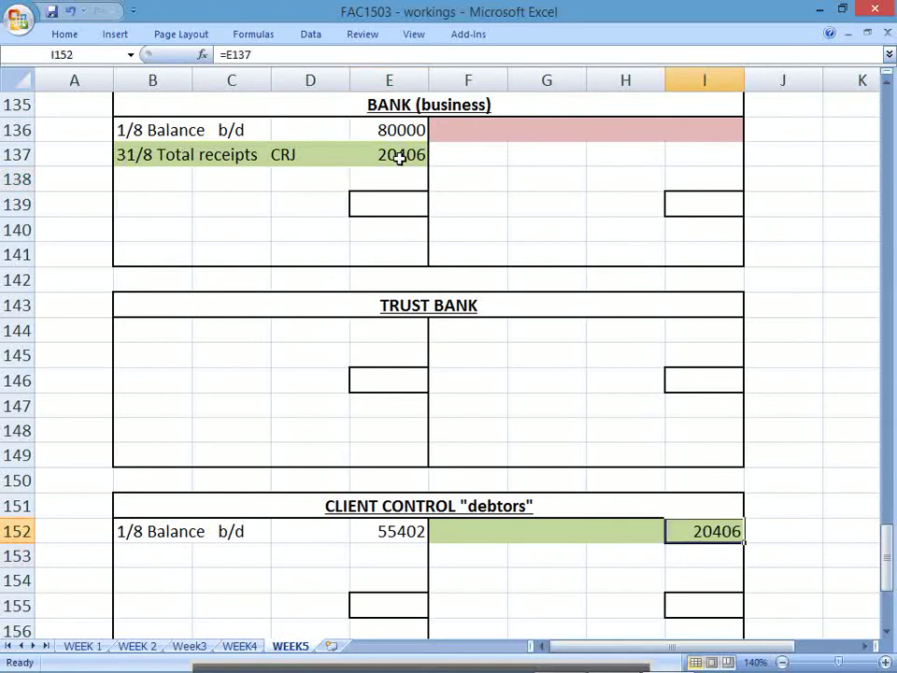
key("alt+Tab")
key("alt+Tab")
Step: Enter the label "31/8 Bank *business" in cell F152 for the CLIENT CONTROL credit entry
key("Left")
key("Left")
key("Left")
type("31/8")
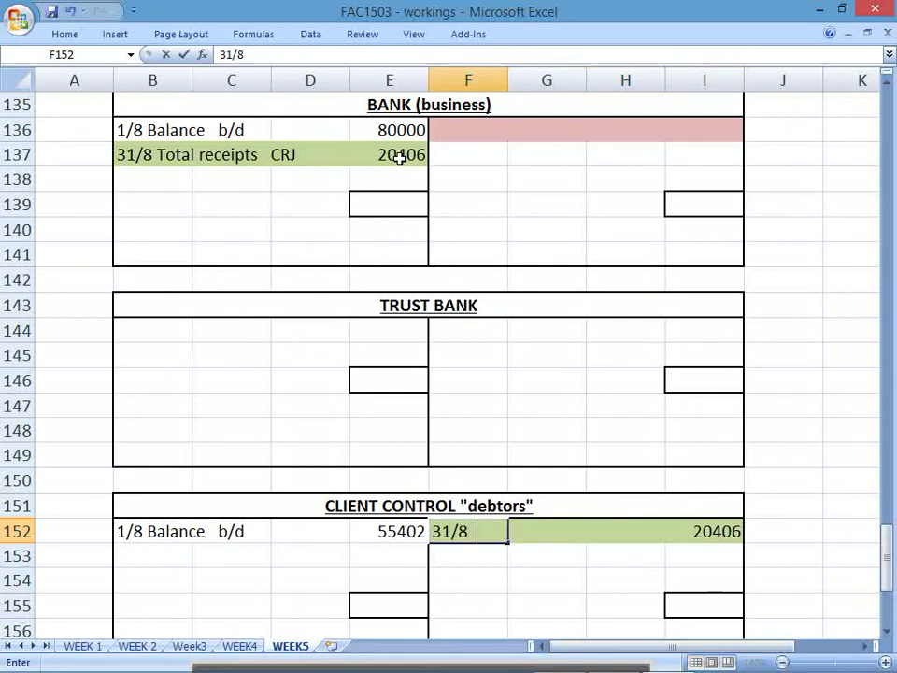
type("  Bank")
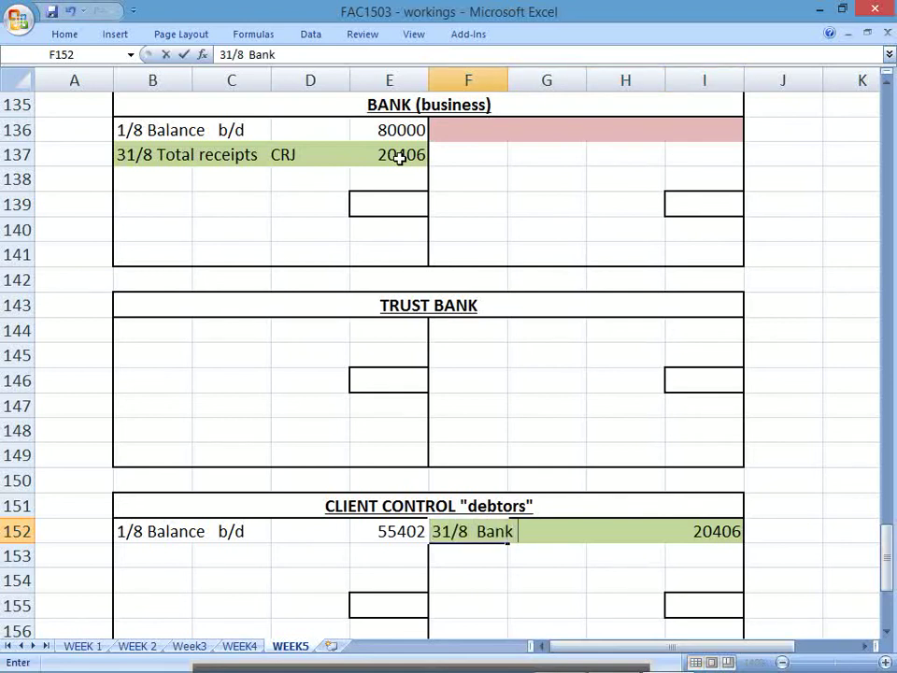
type(" *buisn")
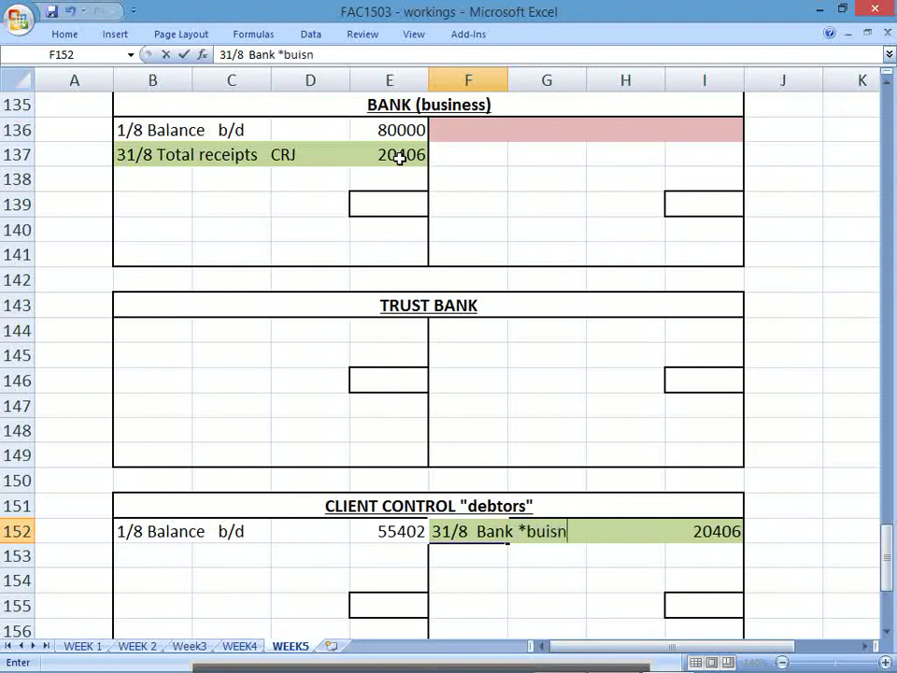
type("e")
key("BackSpace")
key("BackSpace")
key("BackSpace")
key("BackSpace")
type("siness")
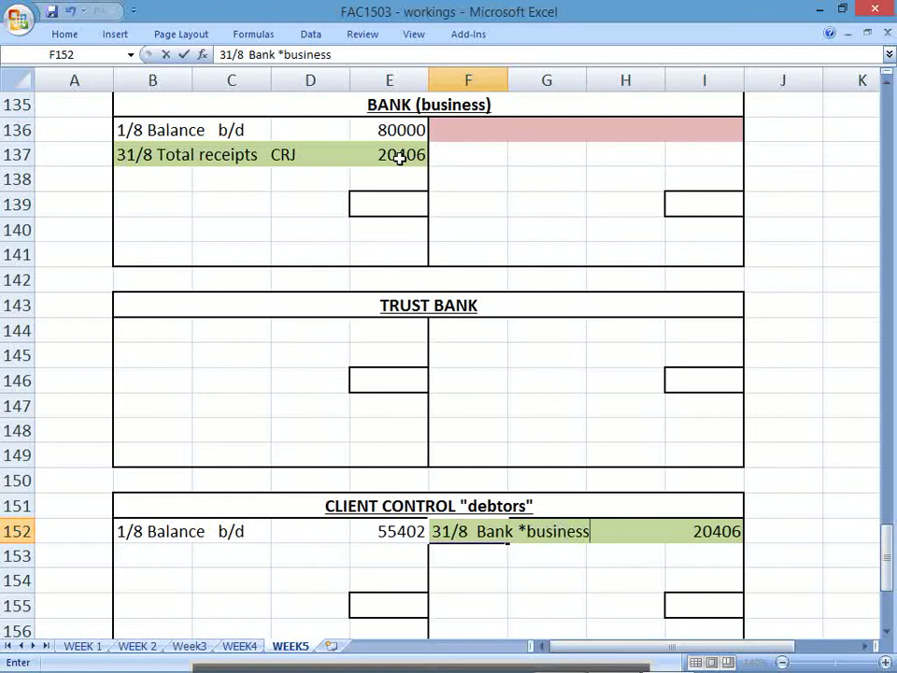
key("Return")
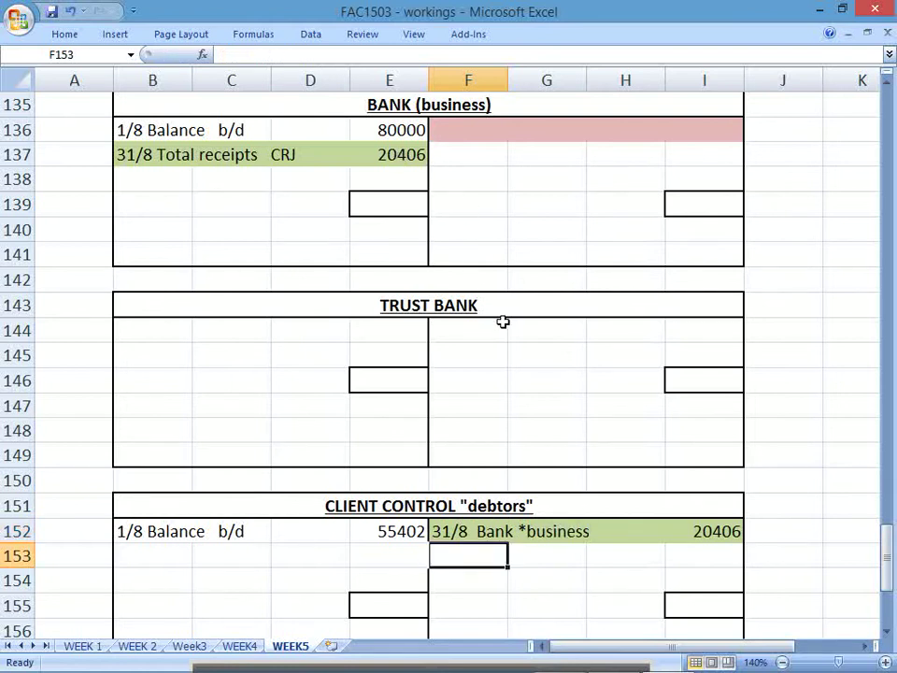
Step: Shade the day 10 TCRJ entry in A66:E68 light green, make it bold, and review its debit and credit lines
left_click(366, 311)
left_click(176, 279)
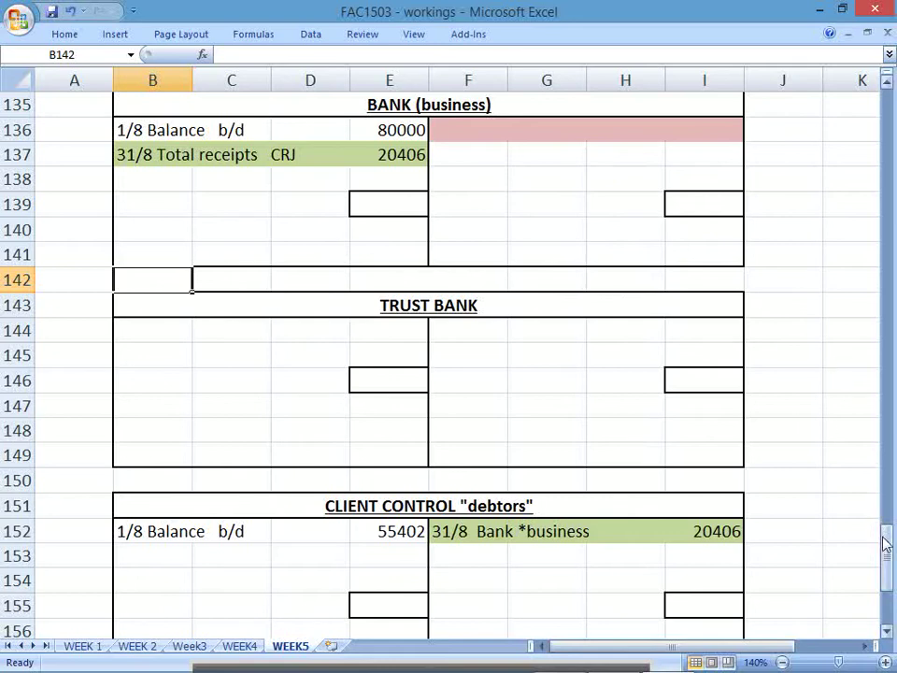
left_click_drag(883, 535, 877, 273)
left_click_drag(57, 403, 415, 452)
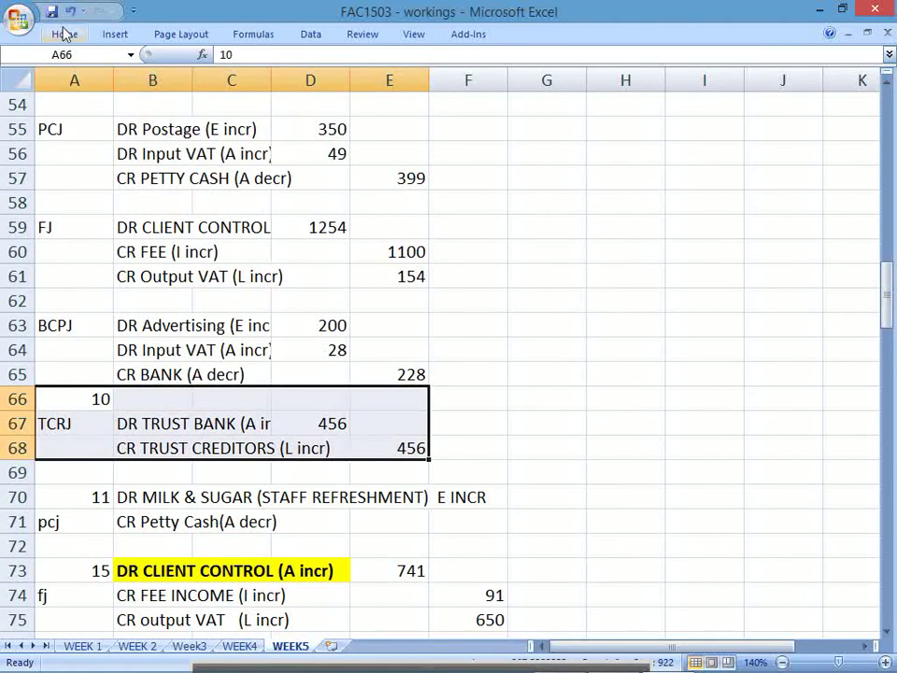
left_click(63, 34)
left_click(191, 89)
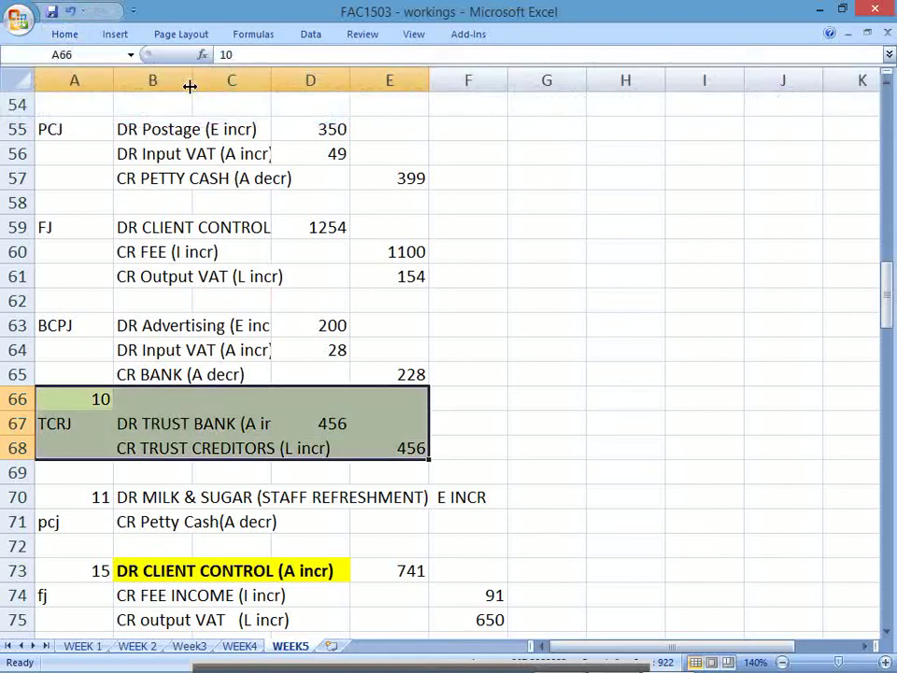
key("ctrl+b")
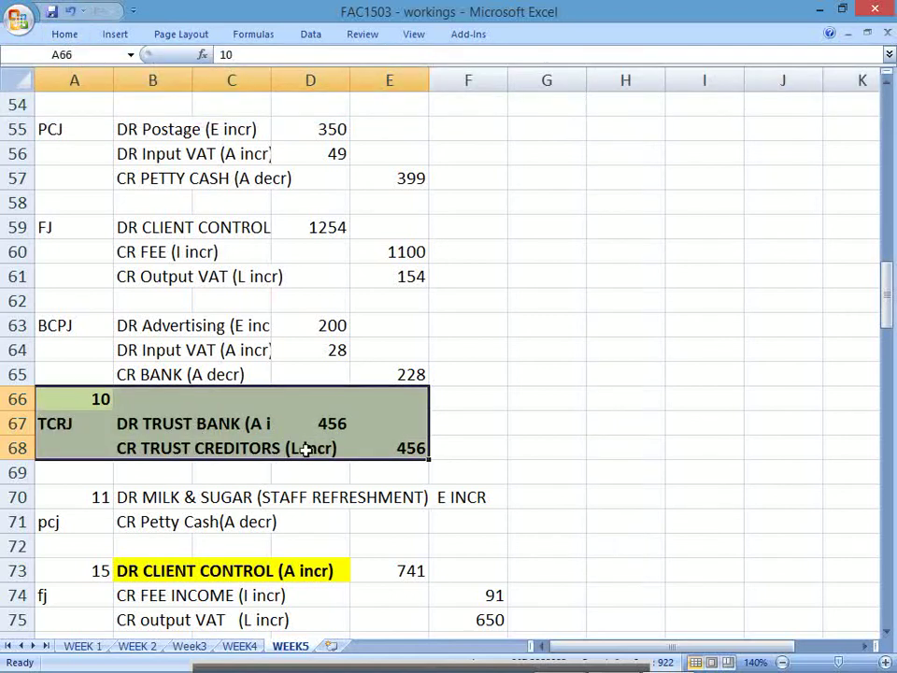
left_click(437, 371)
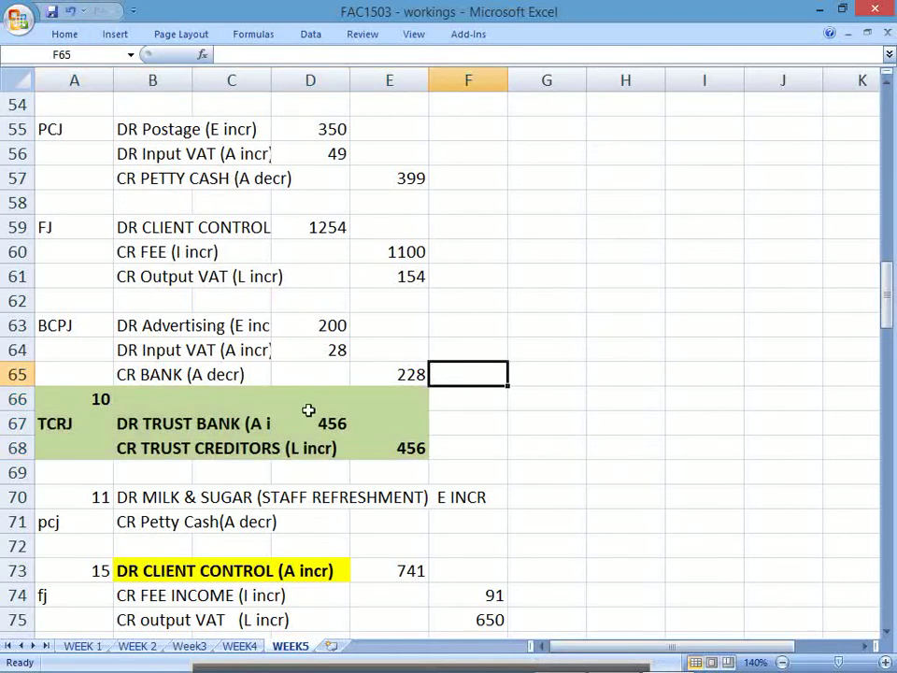
left_click_drag(155, 422, 386, 424)
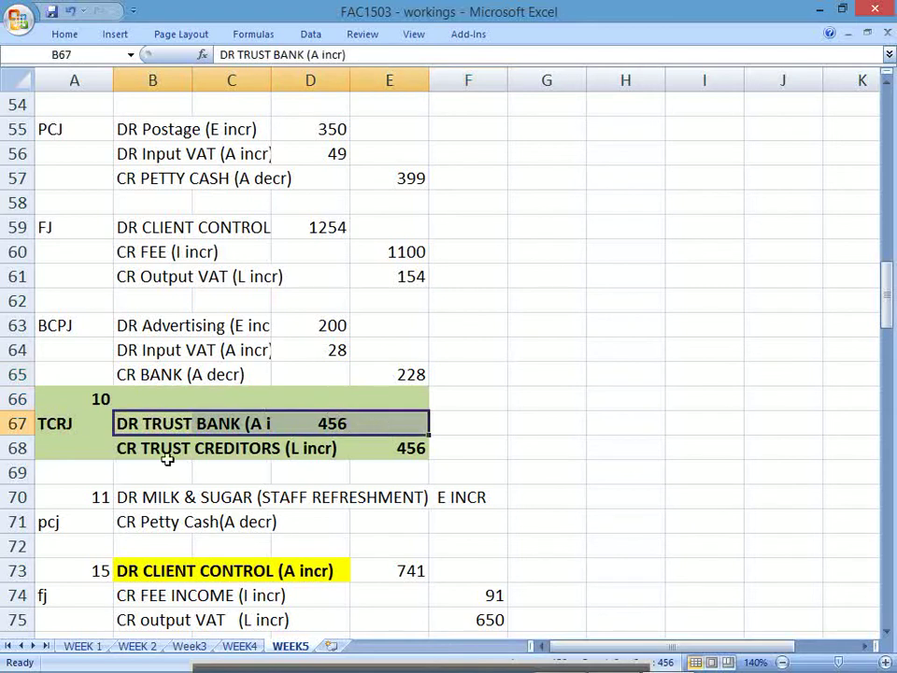
left_click_drag(144, 445, 372, 444)
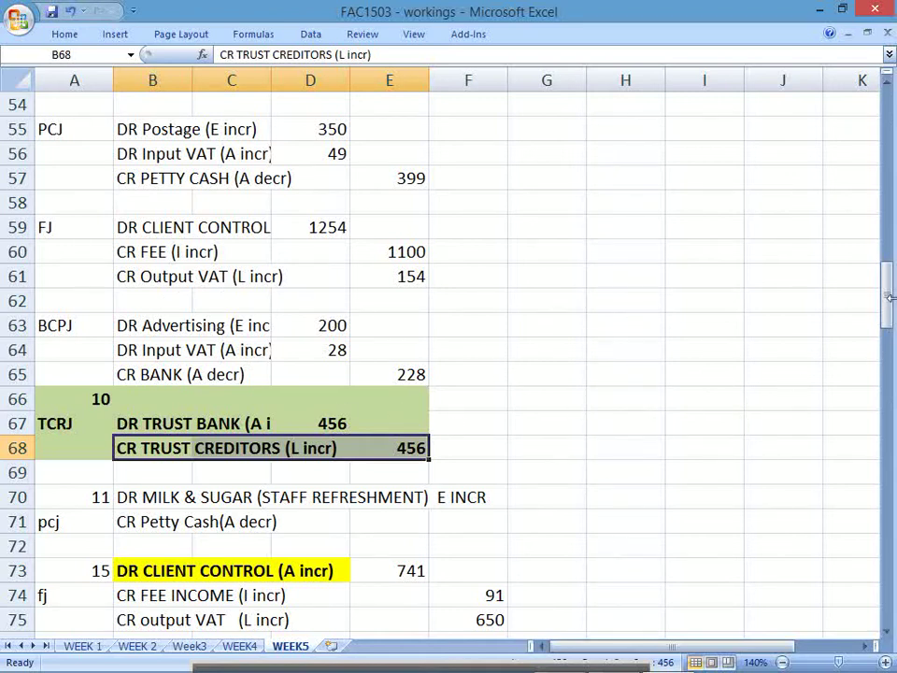
left_click_drag(888, 307, 889, 292)
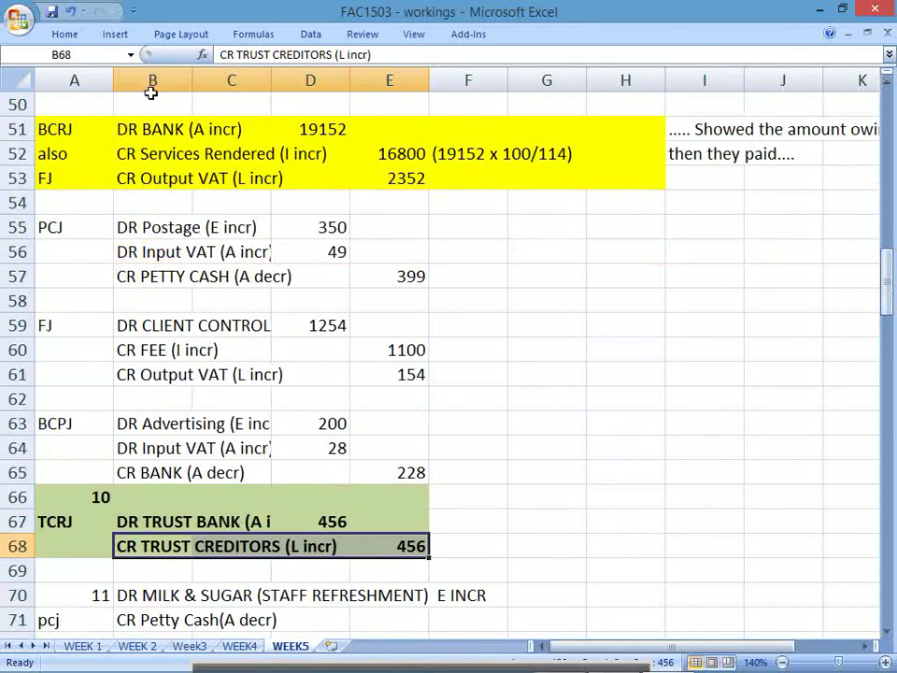
Step: Undo the bold and green shading on A66:E68 while keeping the label in F152
left_click(70, 12)
left_click(69, 12)
left_click(69, 12)
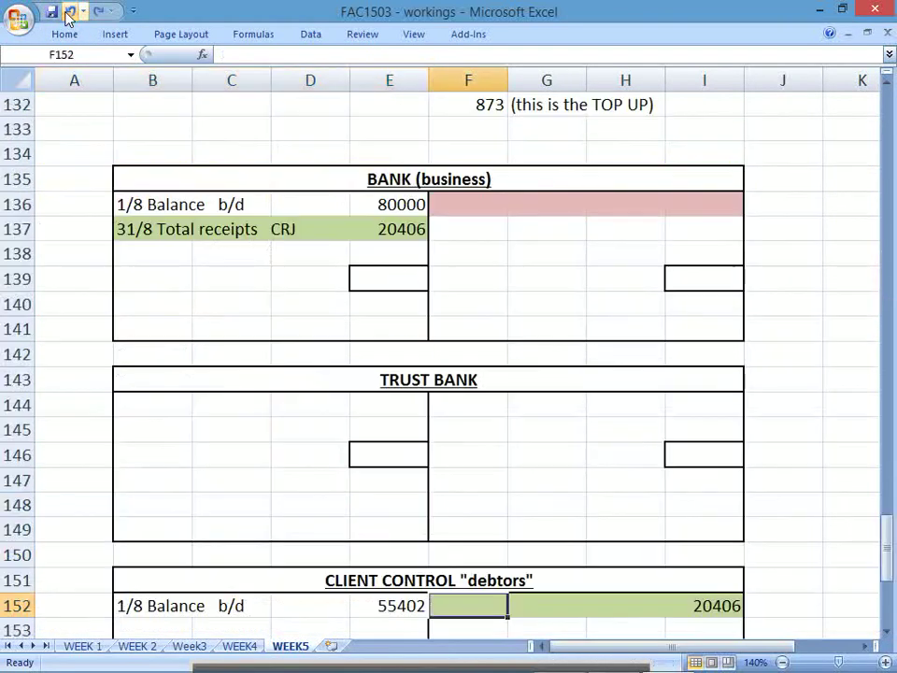
left_click(98, 11)
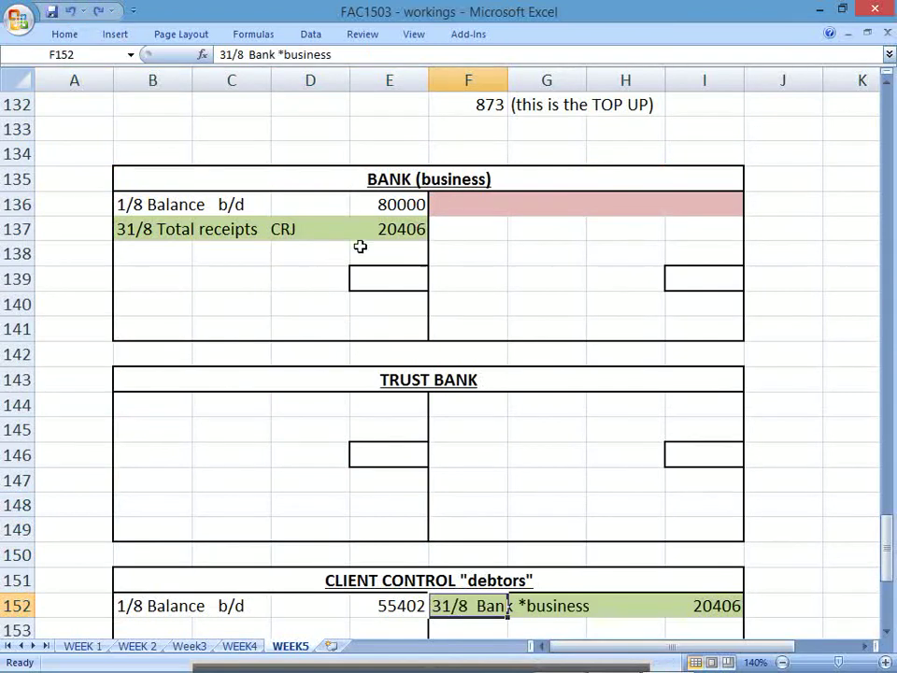
Step: After checking the yellow BCRJ entry, shade the day 23 crj entry in A88:F89 light green and make it bold
left_click_drag(886, 537, 862, 258)
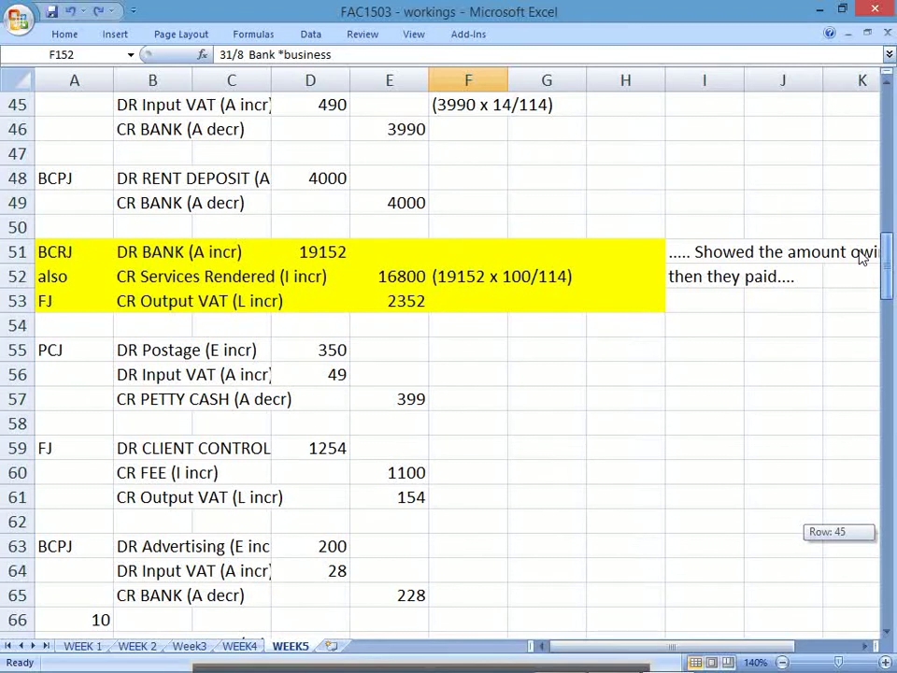
left_click_drag(104, 258, 396, 300)
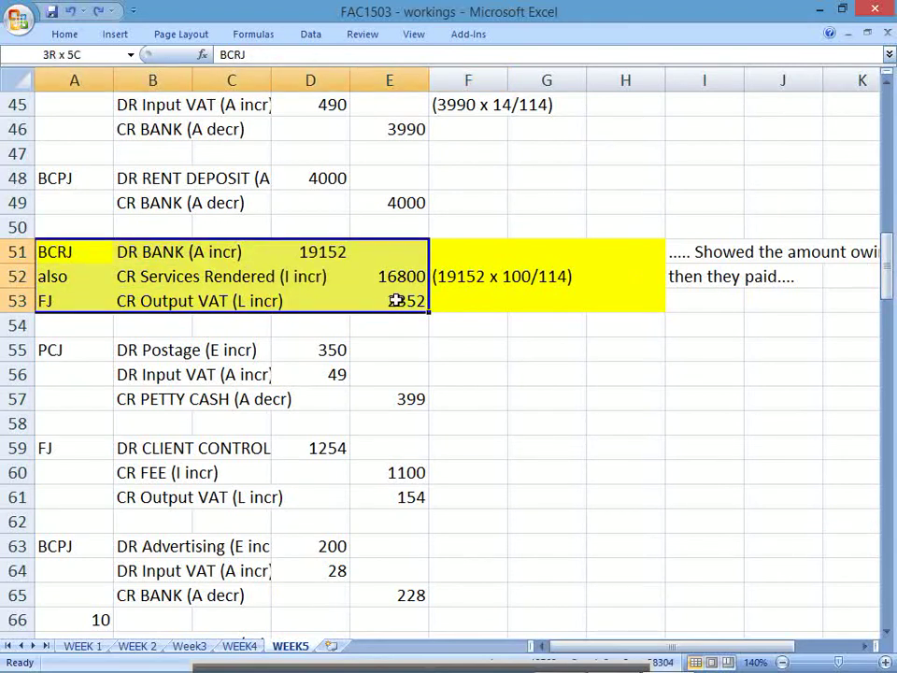
left_click_drag(886, 256, 892, 348)
left_click_drag(73, 477, 482, 500)
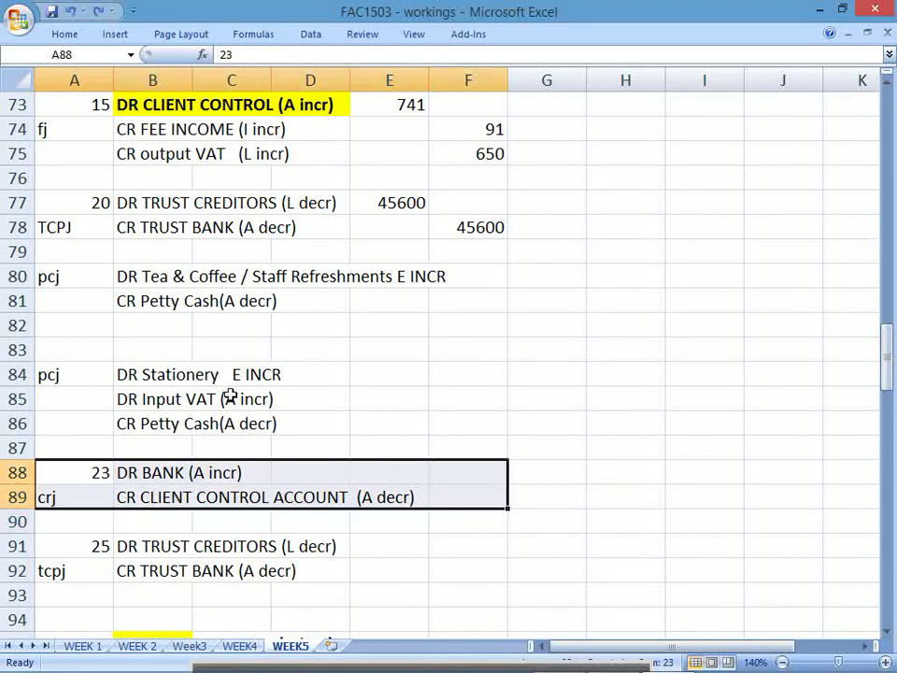
left_click(75, 34)
left_click(187, 92)
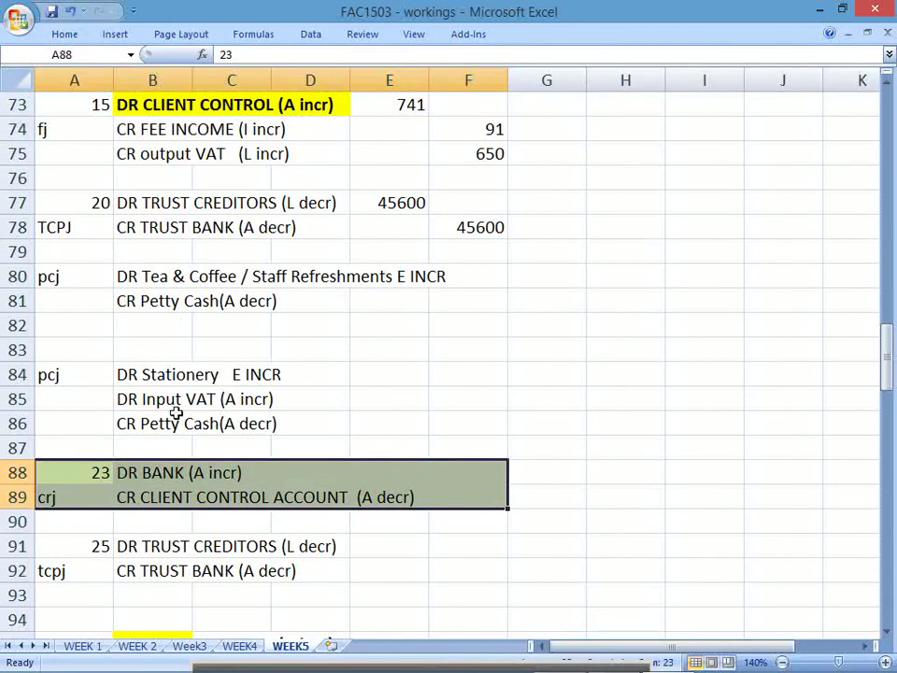
key("ctrl+b")
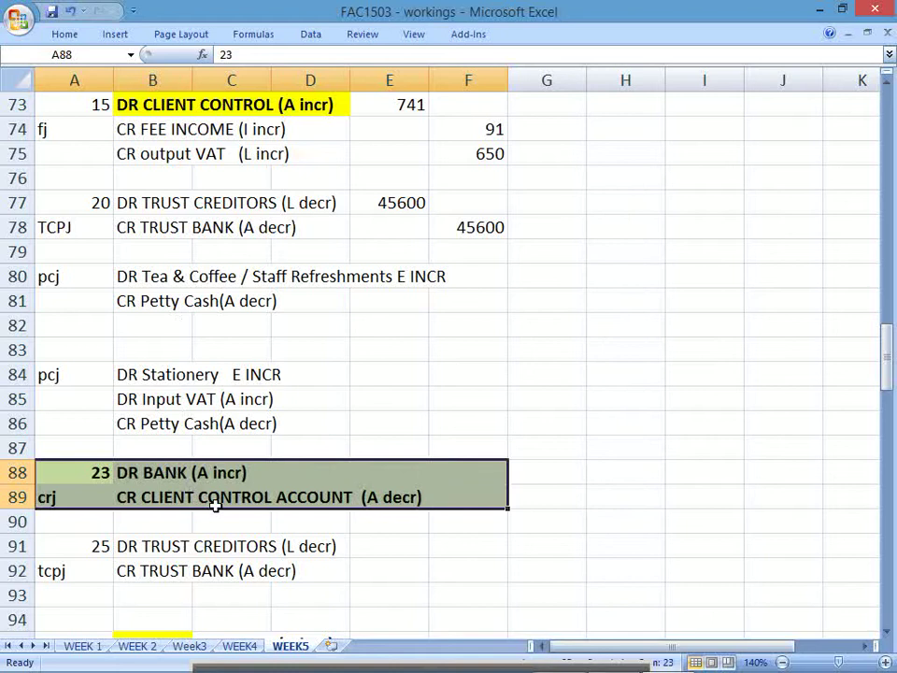
Step: Compare the DR BANK and CR CLIENT CONTROL ACCOUNT lines in B88:B89 with the total receipts posting in B137:E137
left_click(145, 467)
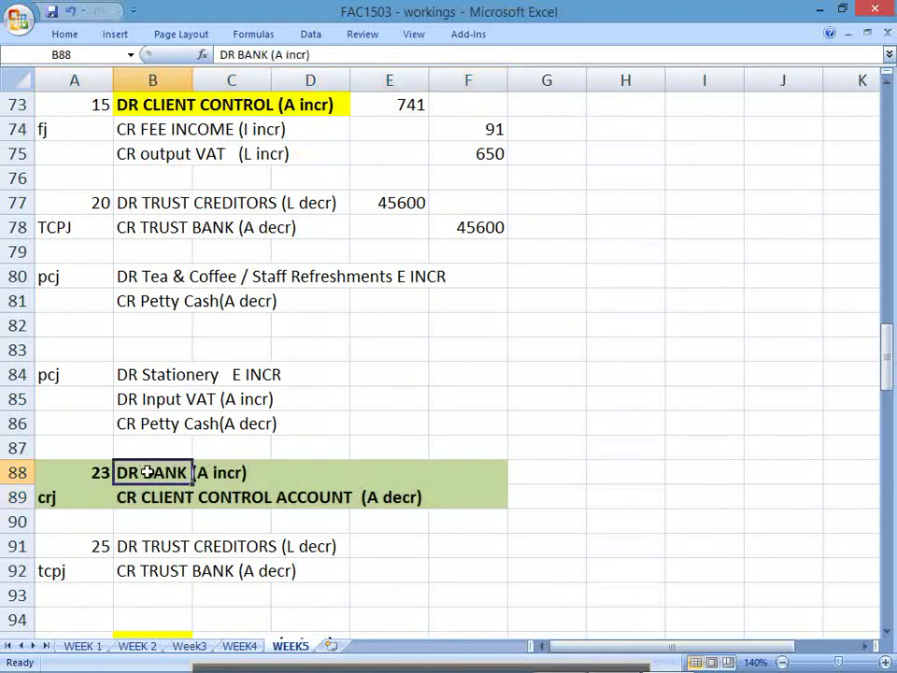
left_click(150, 491)
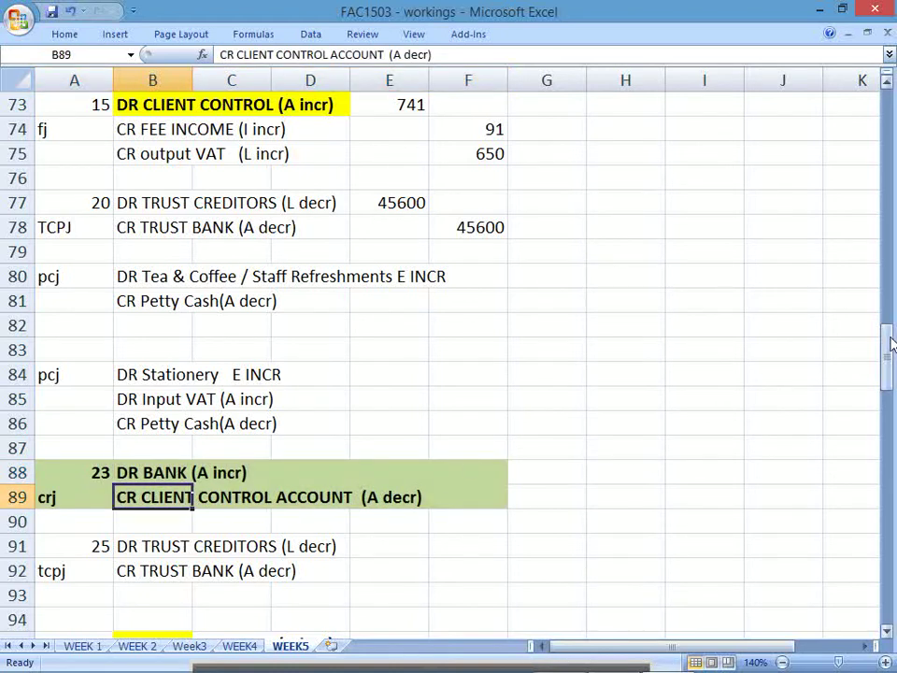
left_click_drag(891, 344, 855, 541)
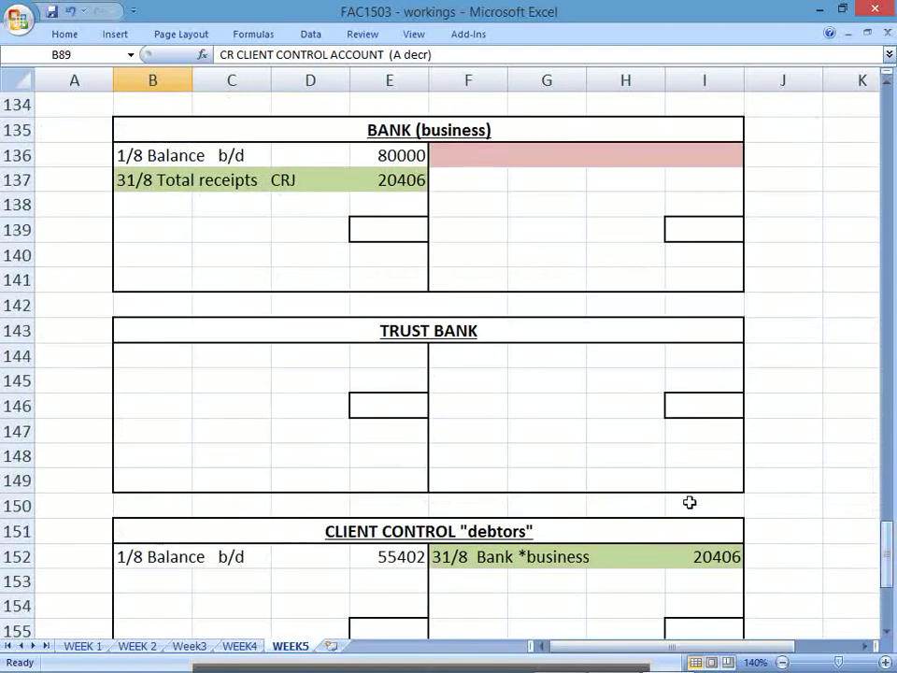
left_click_drag(169, 182, 366, 180)
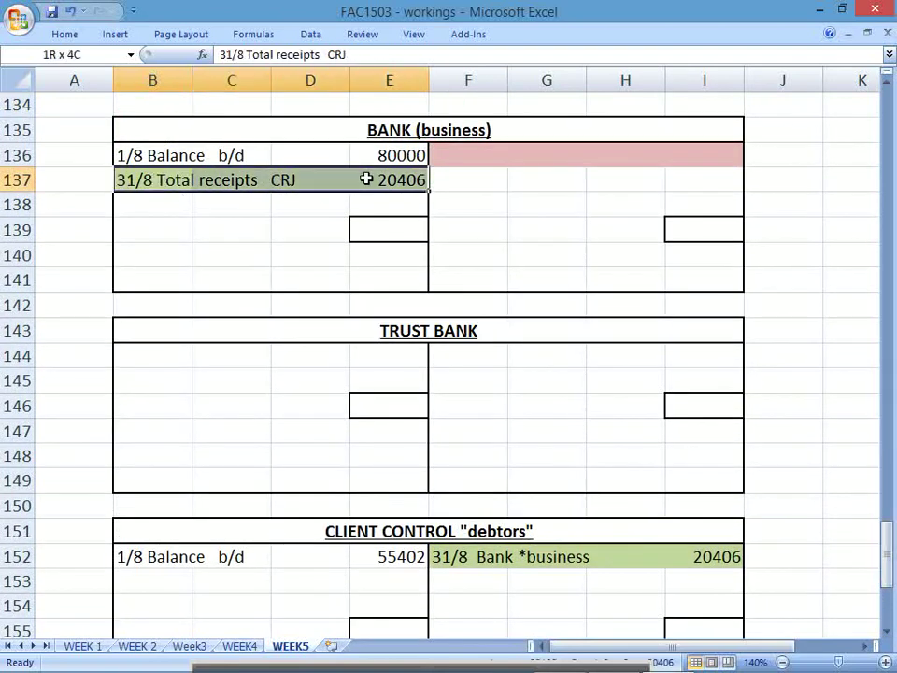
Step: Relabel the receipts posting in B137 as "31/8 Total receipts*Client Control CRJ" and widen column D to fit the text
left_click_drag(449, 556, 699, 556)
left_click(147, 185)
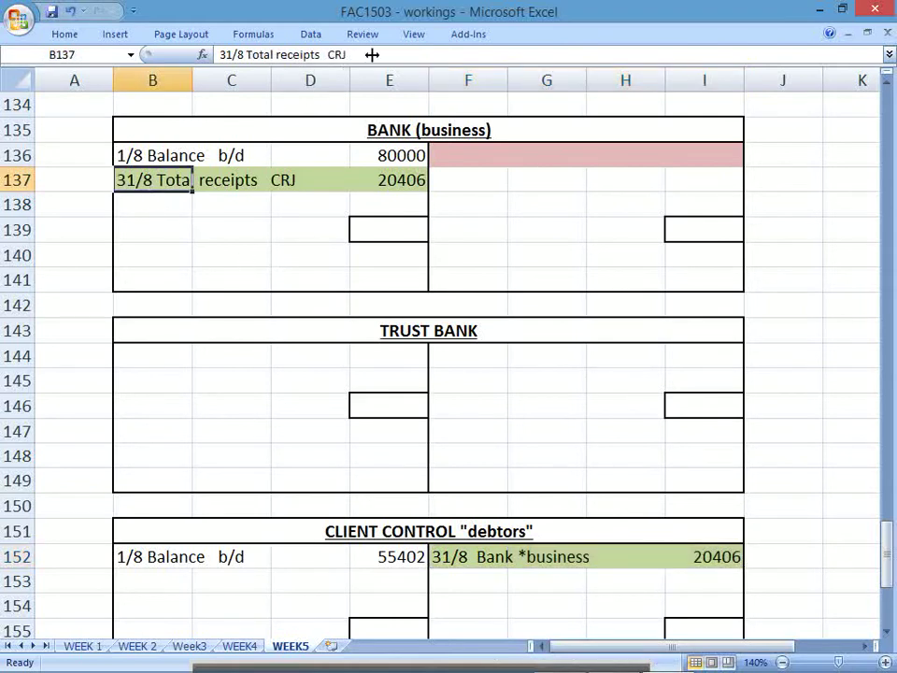
left_click(322, 54)
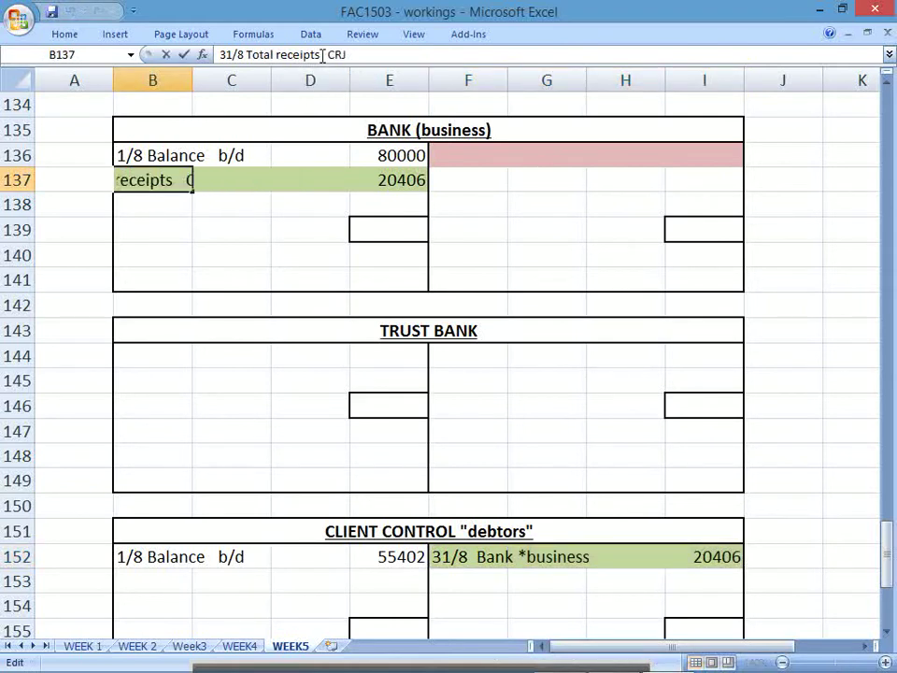
type("*Client")
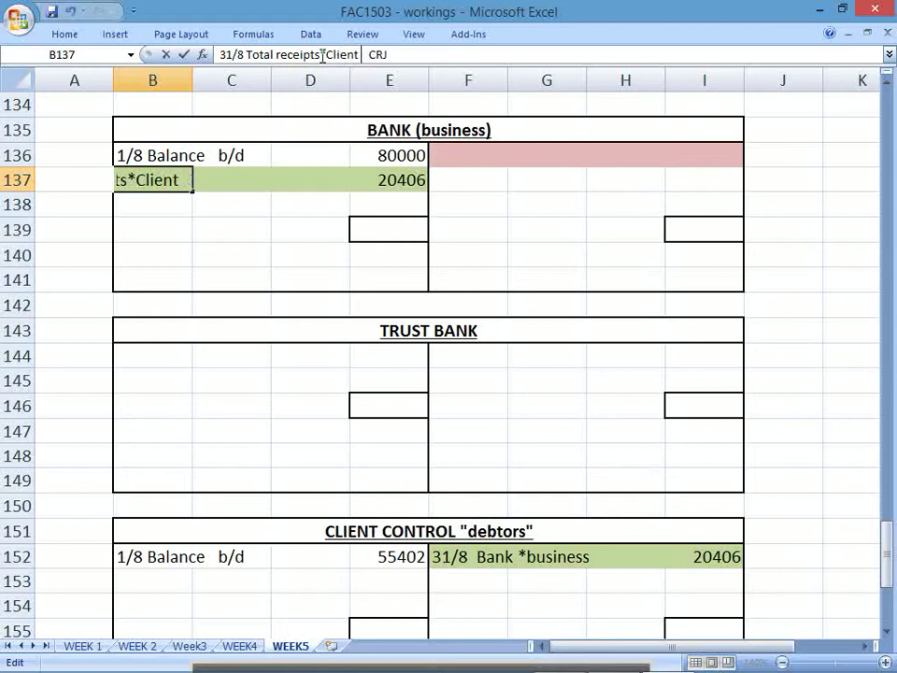
type(" Control")
key("Return")
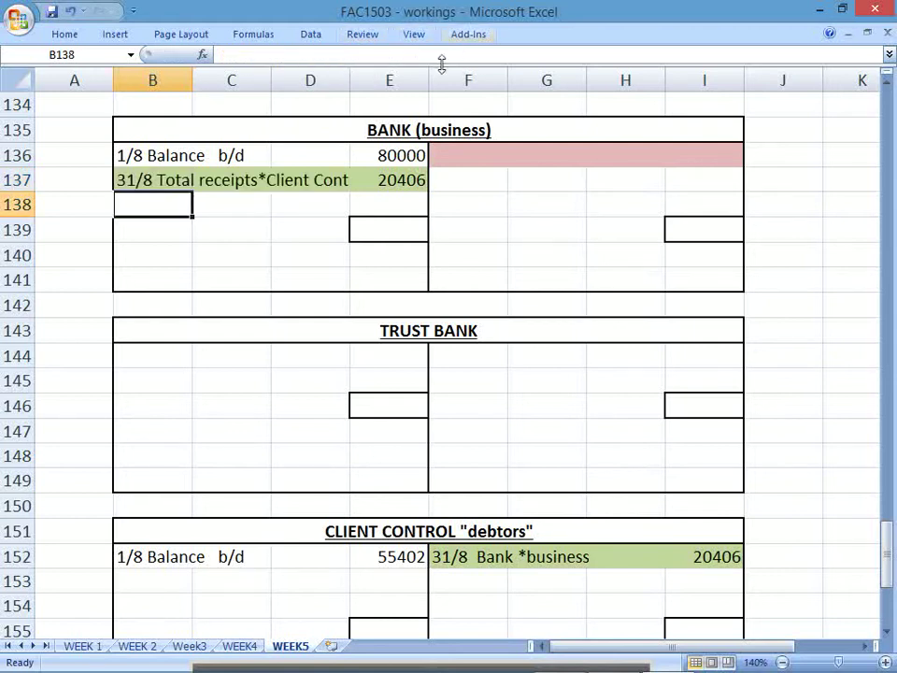
left_click_drag(351, 78, 412, 84)
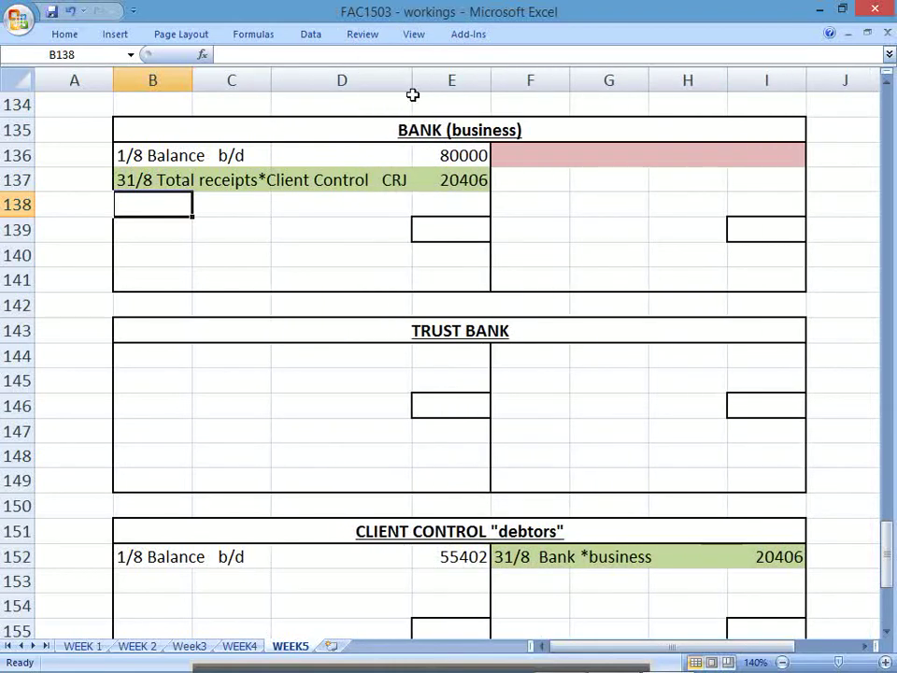
Step: Switch to the tutorial letter in Acrobat Reader, bracket the BCPJ payments in pen and sketch a T-account marked "dr" beside them
mouse_move(398, 659)
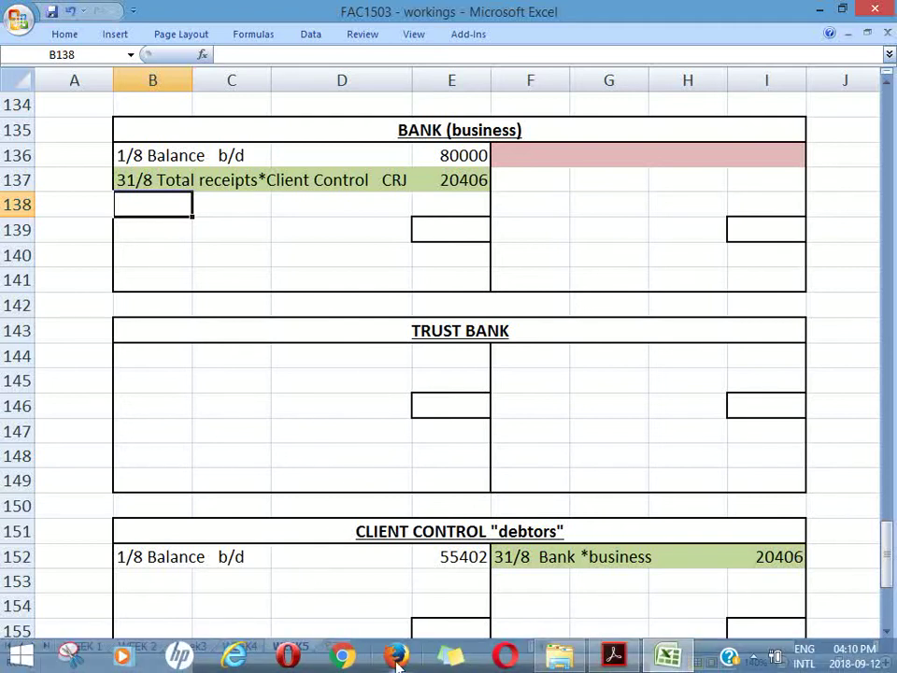
left_click(613, 656)
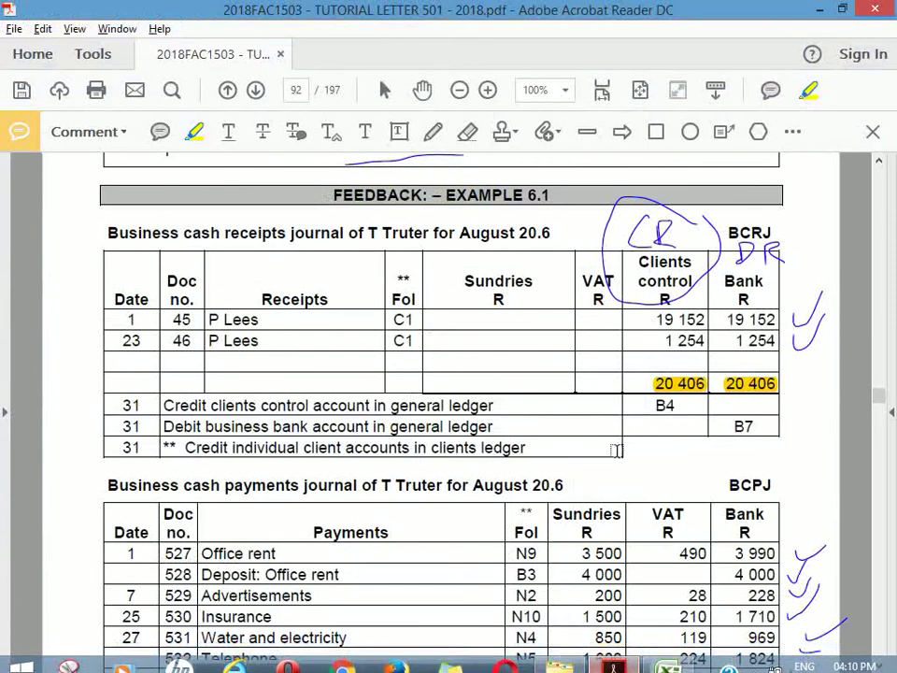
left_click(881, 665)
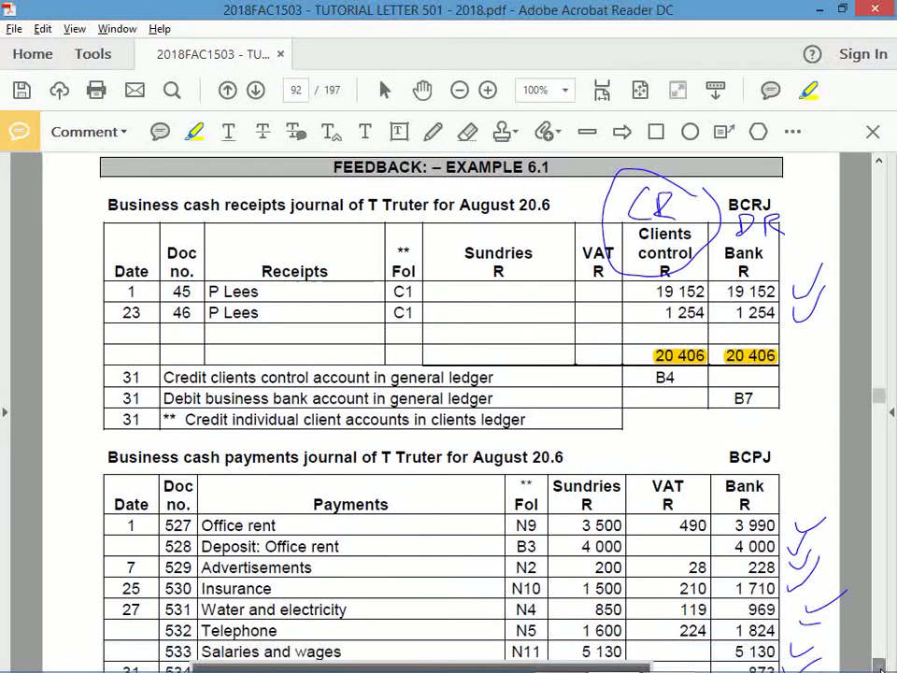
scroll(881, 665, "down", 5)
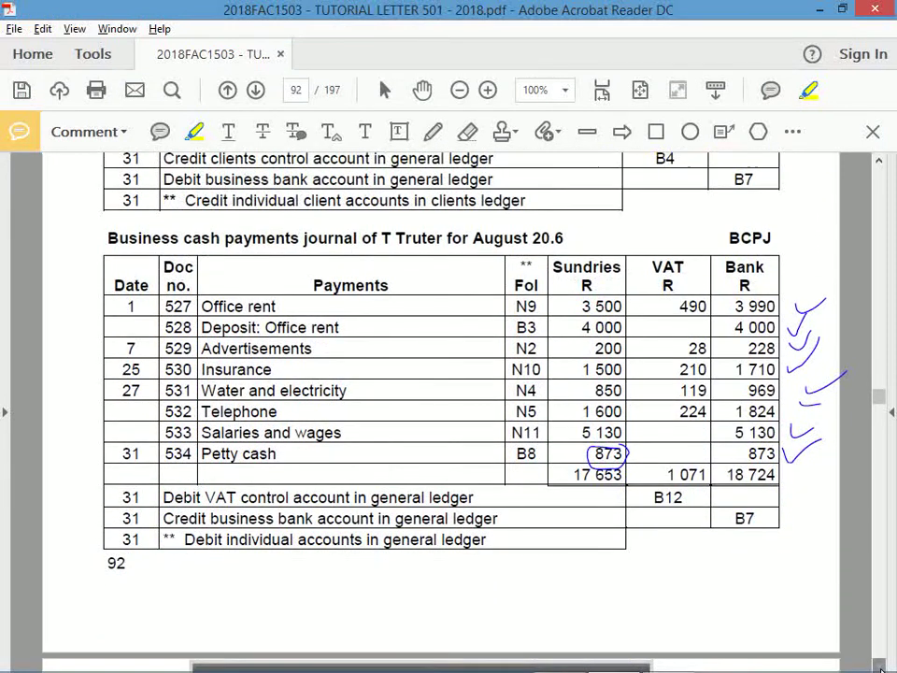
scroll(881, 665, "down", 2)
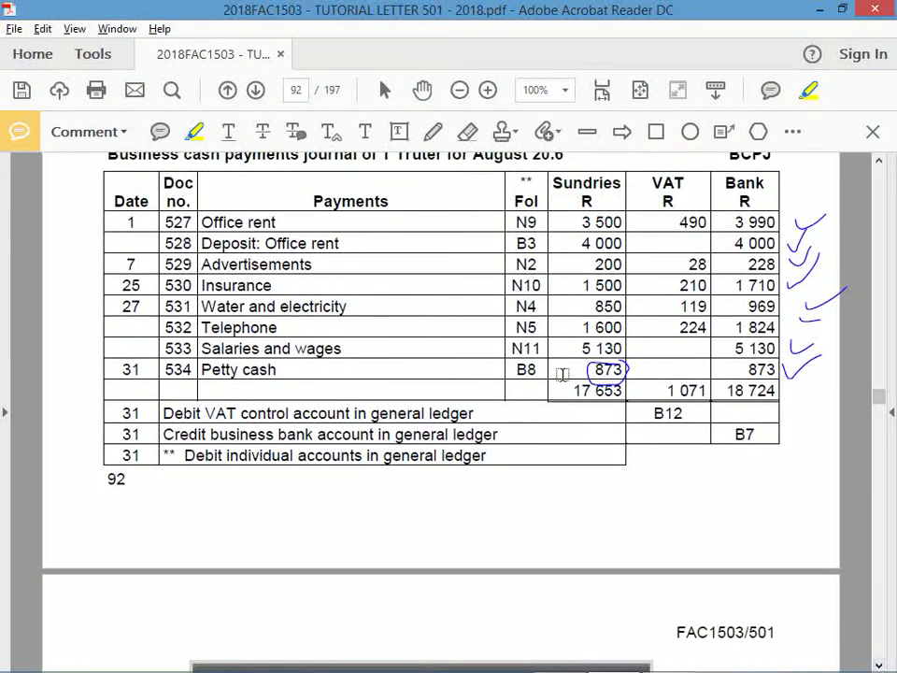
left_click(433, 131)
mouse_move(318, 214)
left_mouse_down()
mouse_move(348, 217)
mouse_move(365, 316)
mouse_move(334, 395)
left_mouse_up()
mouse_move(393, 266)
left_mouse_down()
mouse_move(465, 236)
mouse_move(441, 334)
left_mouse_up()
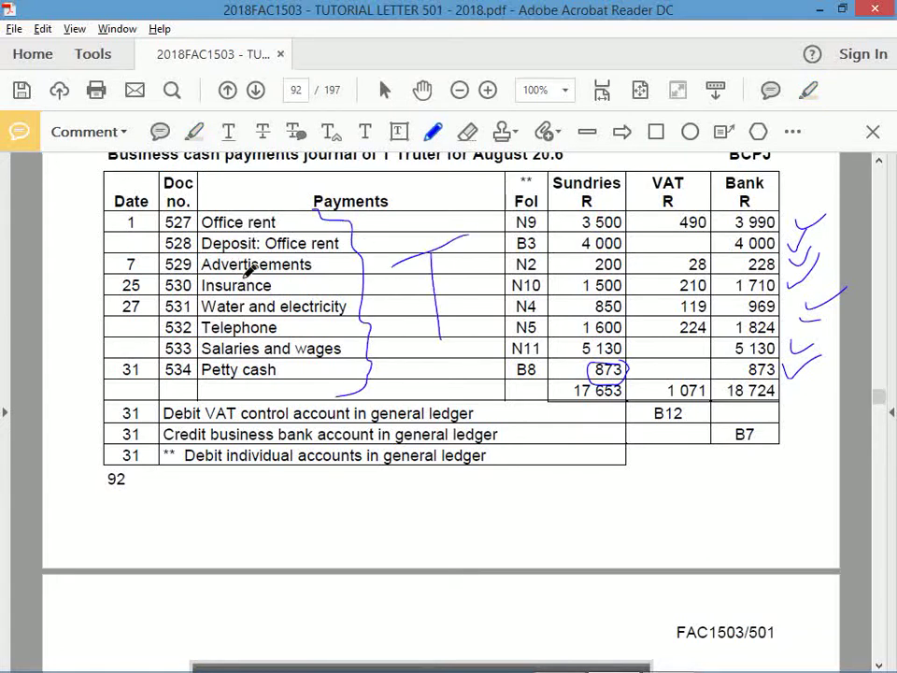
mouse_move(408, 271)
left_mouse_down()
mouse_move(406, 280)
mouse_move(424, 264)
mouse_move(422, 278)
left_mouse_up()
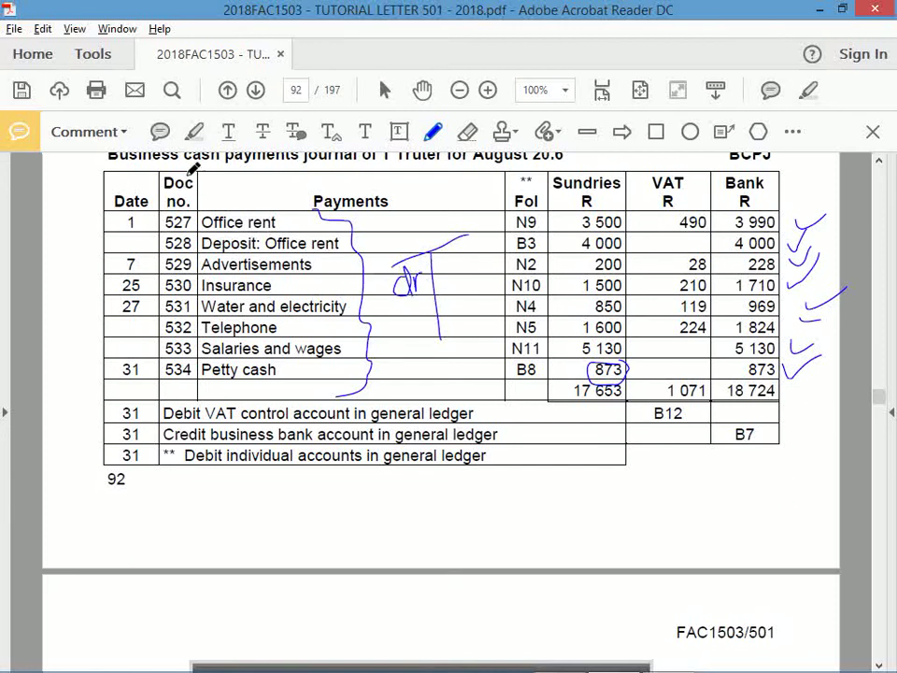
Step: Underline "payments" in the BCPJ title with the pen and outline the VAT and Bank column headings
left_click_drag(179, 172, 272, 146)
mouse_move(691, 160)
left_mouse_down()
mouse_move(639, 180)
mouse_move(701, 173)
left_mouse_up()
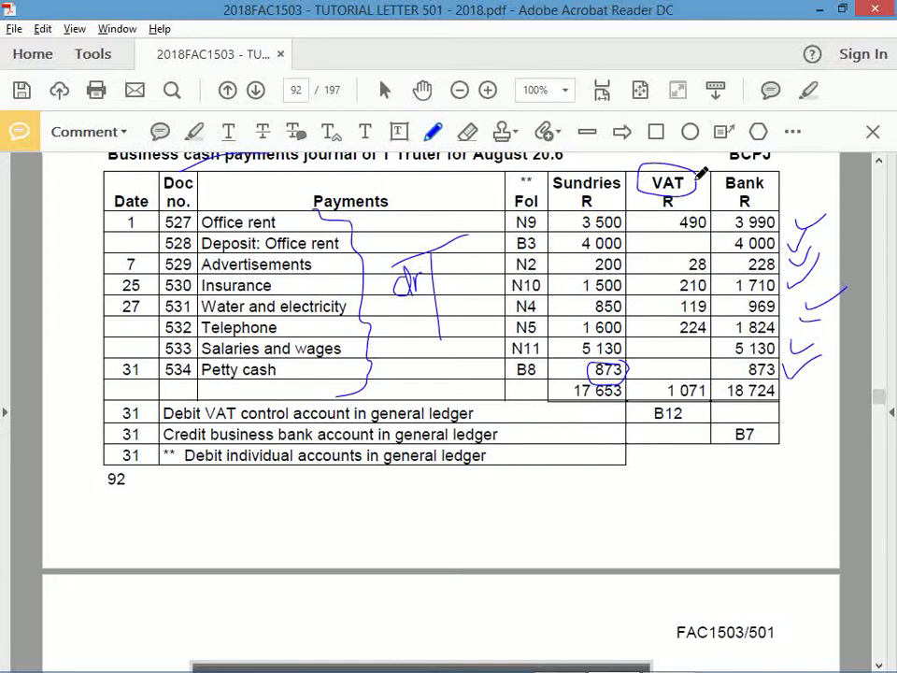
mouse_move(768, 173)
left_mouse_down()
mouse_move(748, 174)
mouse_move(725, 192)
mouse_move(777, 200)
mouse_move(775, 177)
left_mouse_up()
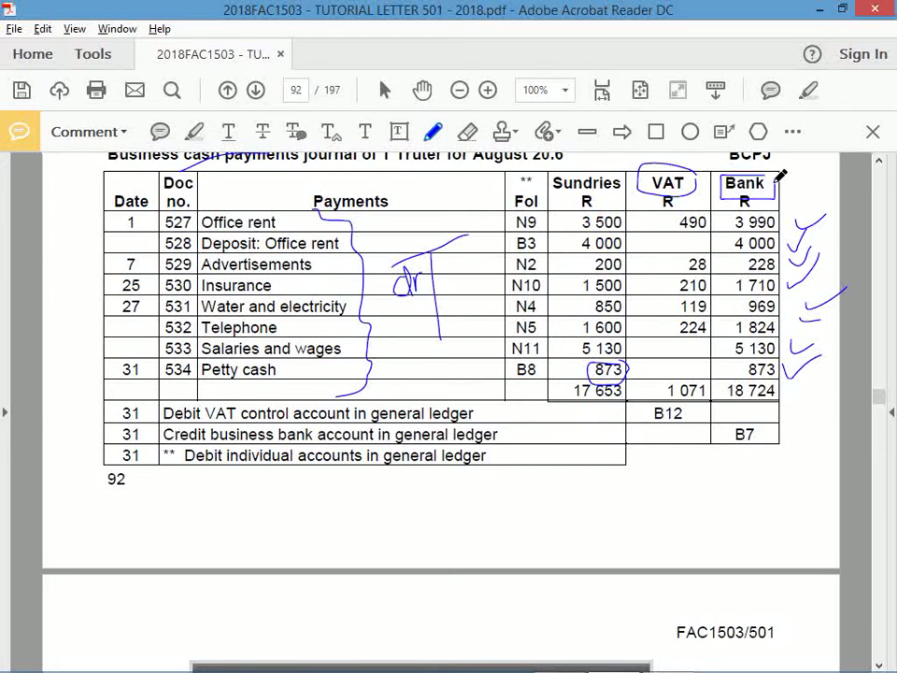
Step: Return to the Excel workings and enter "31/8 TOTAL" in F136 on the credit side of BANK (business)
key("alt+Tab")
left_click_drag(531, 155, 737, 150)
left_click(544, 152)
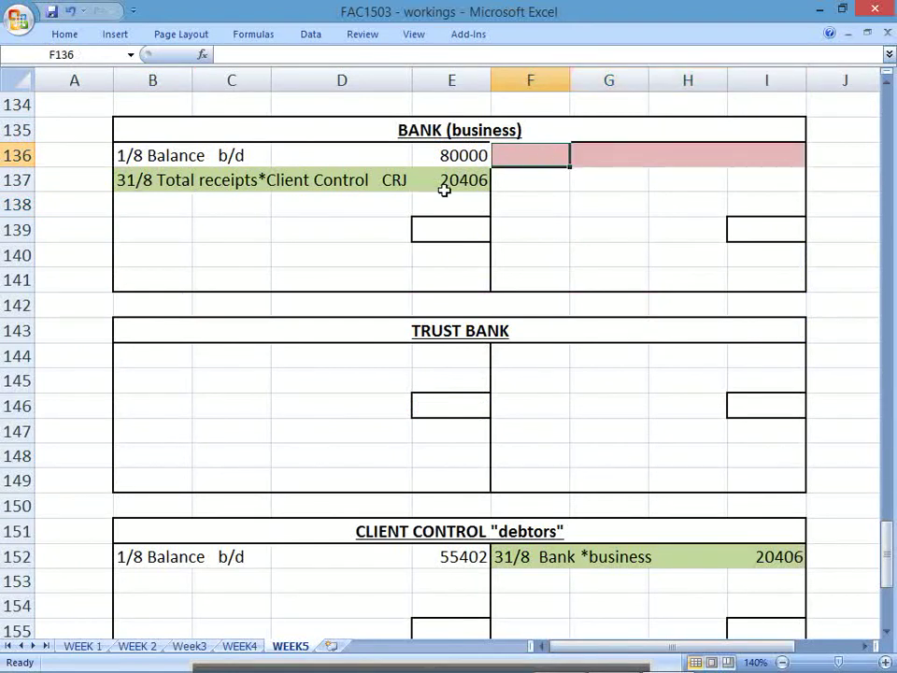
type("31")
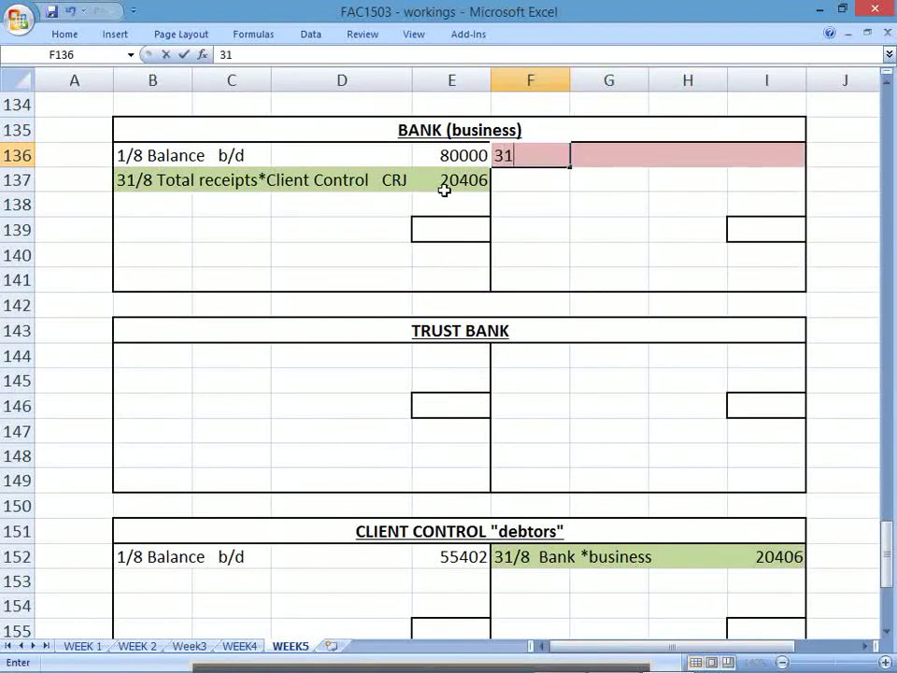
type("/8 TOTAL")
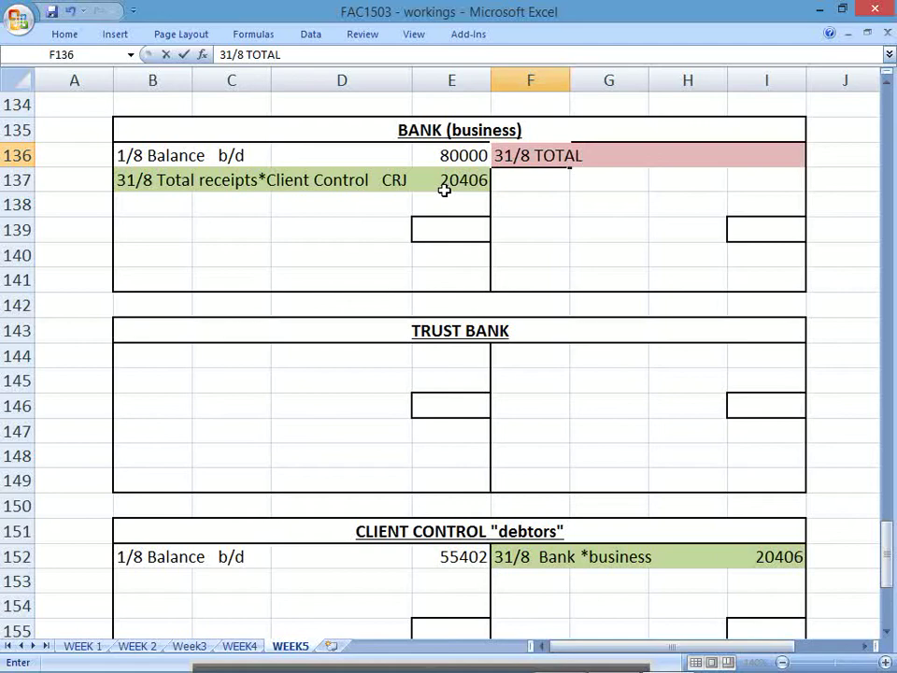
Step: In the tutorial letter's BCPJ, handwrite DR above Sundries and VAT and CR for Bank, then circle the Sundries DR
key("alt+Tab")
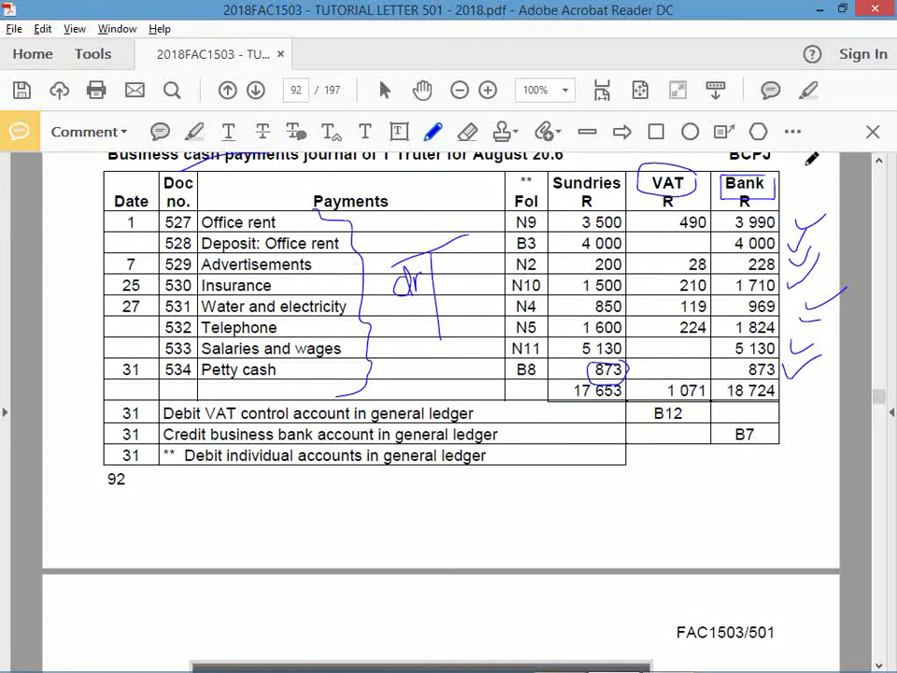
scroll(875, 154, "up", 1)
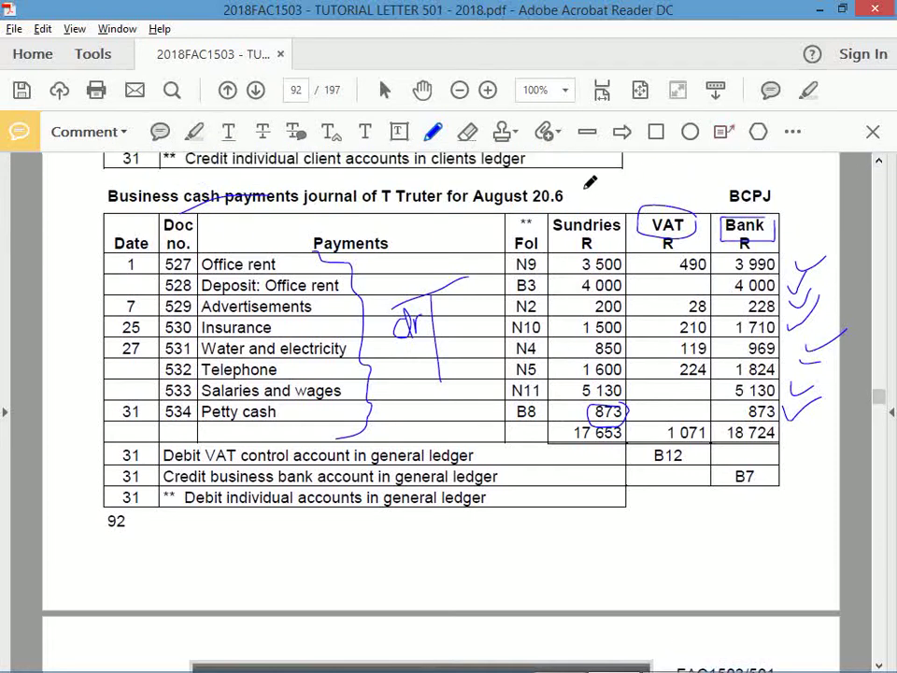
mouse_move(582, 191)
left_mouse_down()
mouse_move(604, 187)
mouse_move(583, 198)
mouse_move(620, 192)
mouse_move(624, 201)
mouse_move(689, 181)
mouse_move(698, 195)
left_mouse_up()
mouse_move(793, 190)
left_mouse_down()
mouse_move(792, 204)
mouse_move(823, 199)
left_mouse_up()
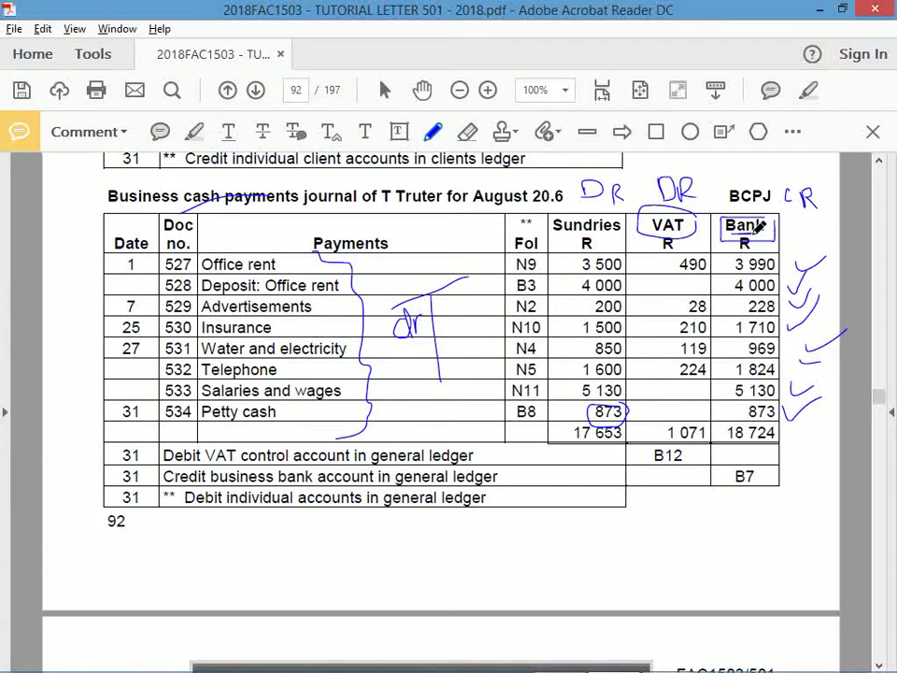
mouse_move(620, 174)
left_mouse_down()
mouse_move(580, 192)
mouse_move(620, 198)
mouse_move(632, 175)
left_mouse_up()
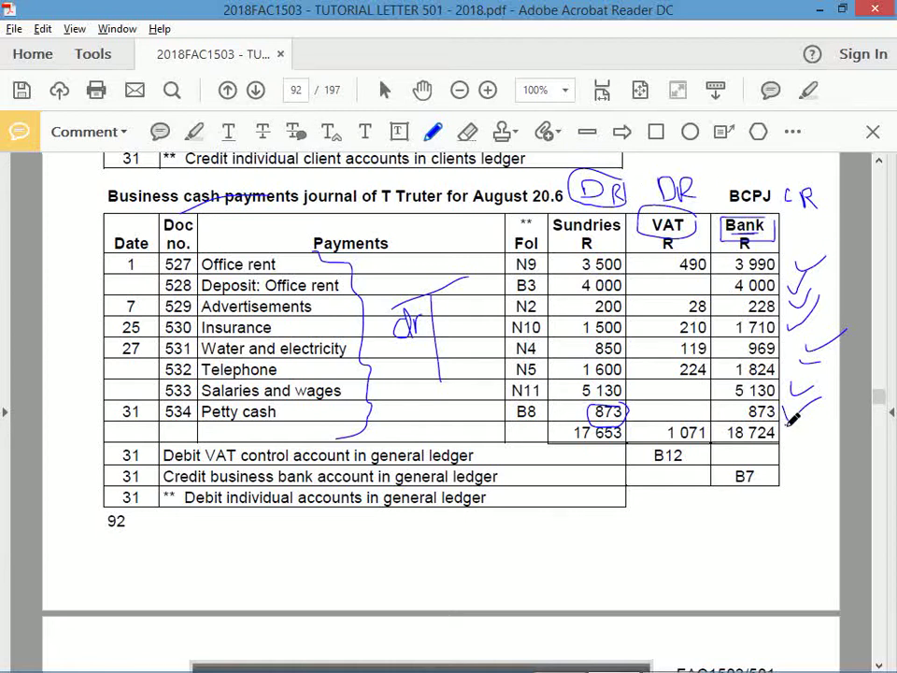
Step: Mark the BCPJ totals in pen, boxing 18 724 and adding arrows and circles around the Sundries and VAT totals
mouse_move(790, 425)
left_mouse_down()
mouse_move(747, 419)
mouse_move(725, 431)
mouse_move(785, 434)
mouse_move(793, 421)
mouse_move(806, 531)
mouse_move(819, 516)
mouse_move(811, 500)
left_mouse_up()
left_click_drag(549, 470, 540, 439)
left_click_drag(536, 449, 546, 446)
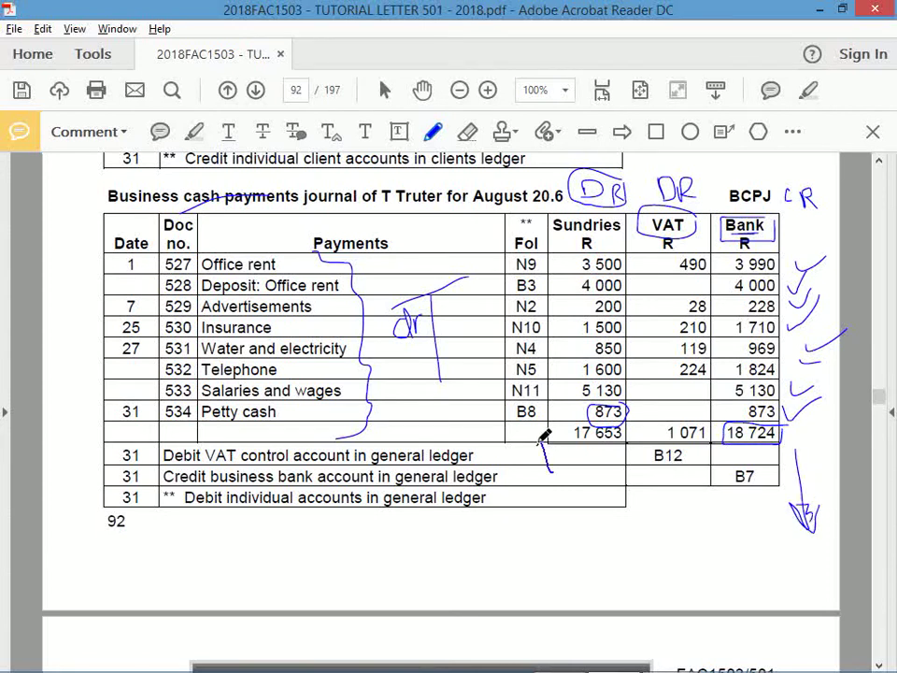
left_click_drag(648, 457, 647, 422)
left_click_drag(640, 434, 654, 422)
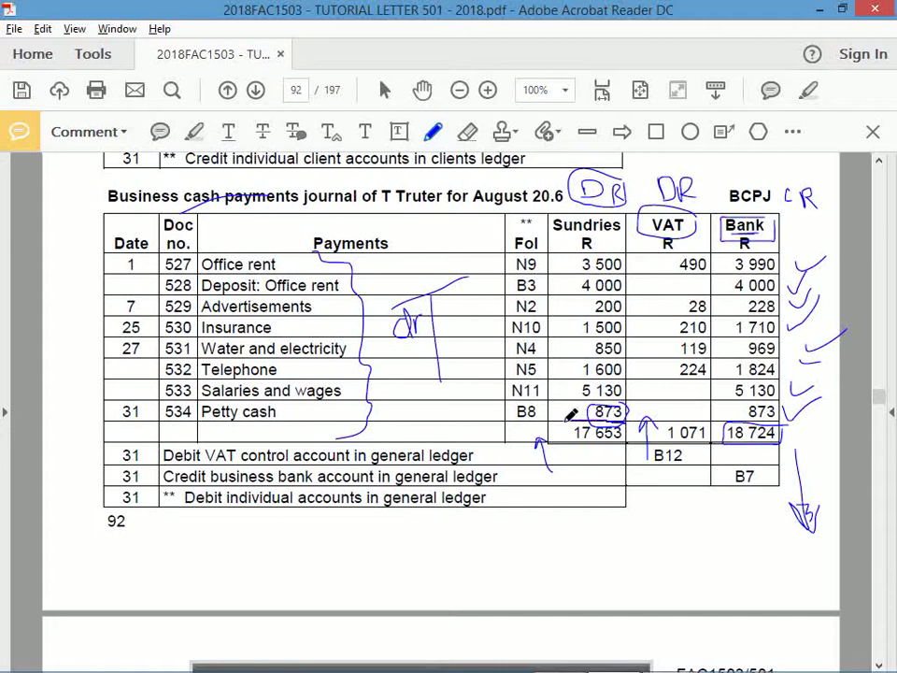
mouse_move(566, 425)
left_mouse_down()
mouse_move(609, 472)
mouse_move(641, 432)
mouse_move(647, 472)
mouse_move(715, 427)
left_mouse_up()
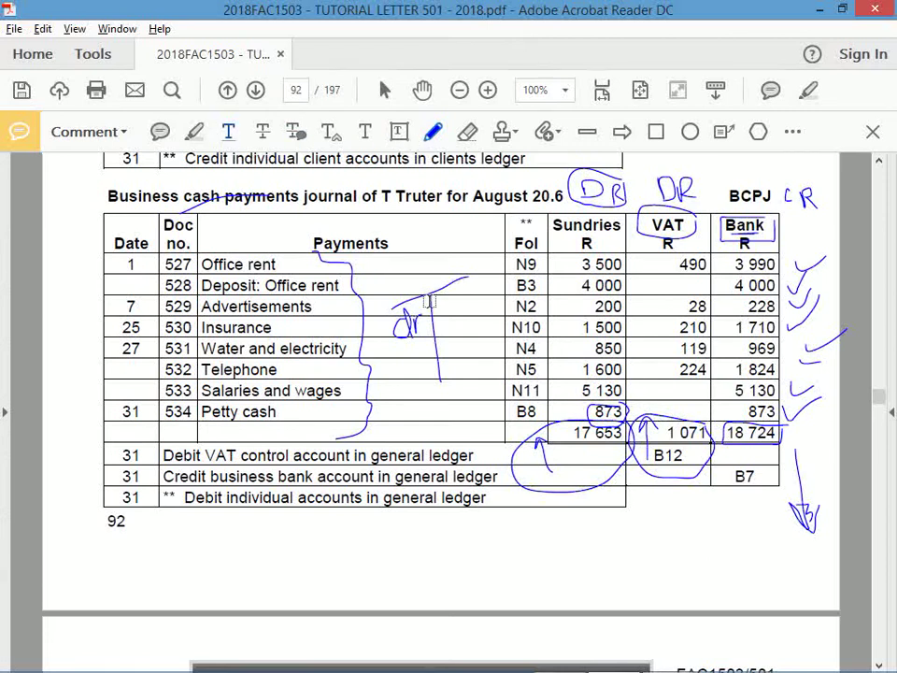
Step: Undo the pen markings on the business cash payments journal and highlight its totals 17 653, 1 071 and 18 724 in yellow
key("ctrl+z")
key("Escape")
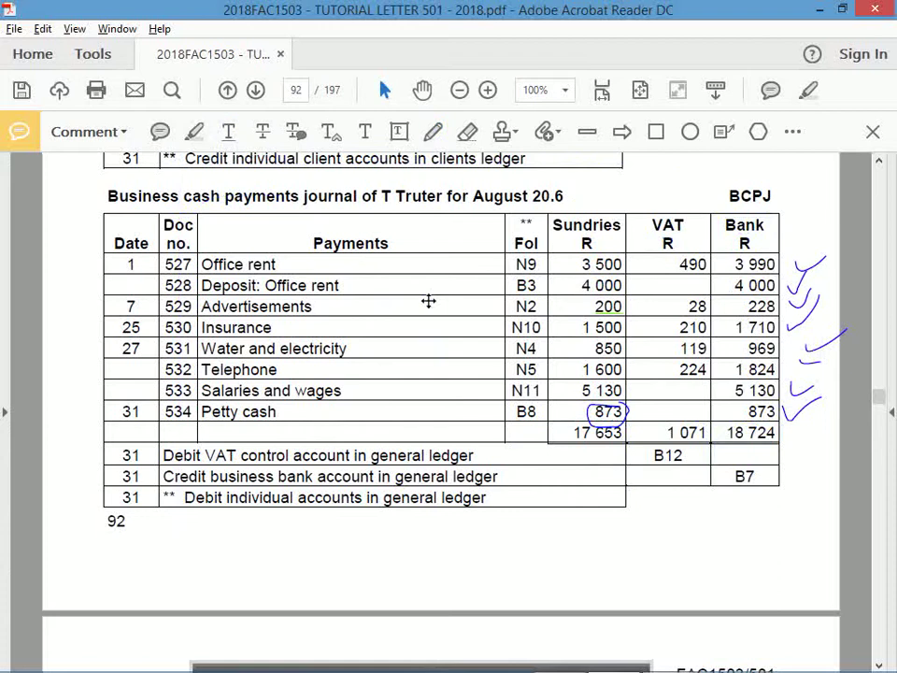
key("ctrl+z")
key("ctrl+z")
left_click(194, 131)
left_click_drag(574, 432, 780, 440)
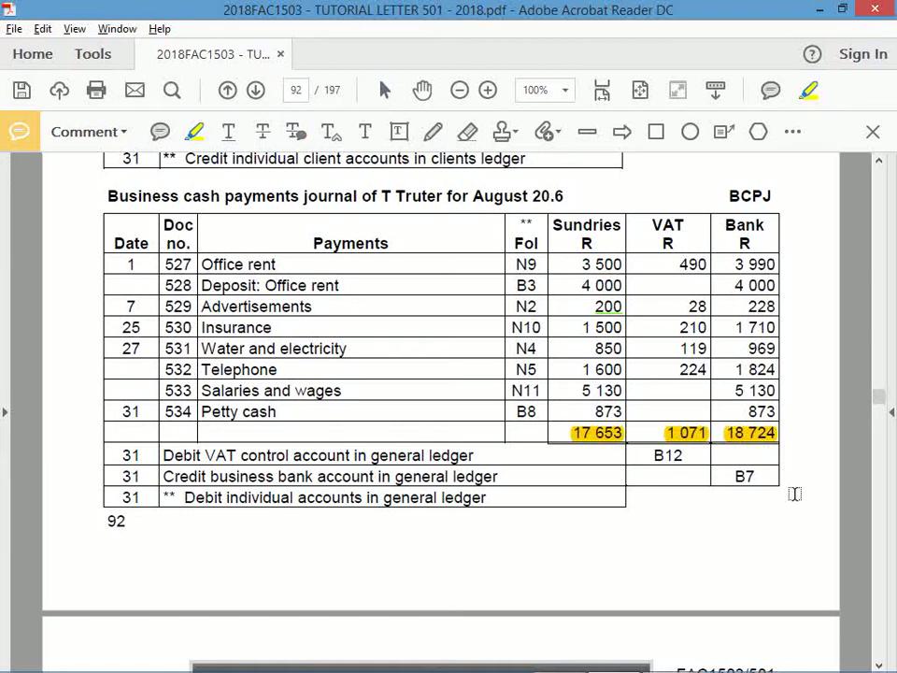
Step: Return to the Excel workings and remove "TOTAL" from the F136 label, keeping only 31/8
key("alt+Tab")
left_click(623, 241)
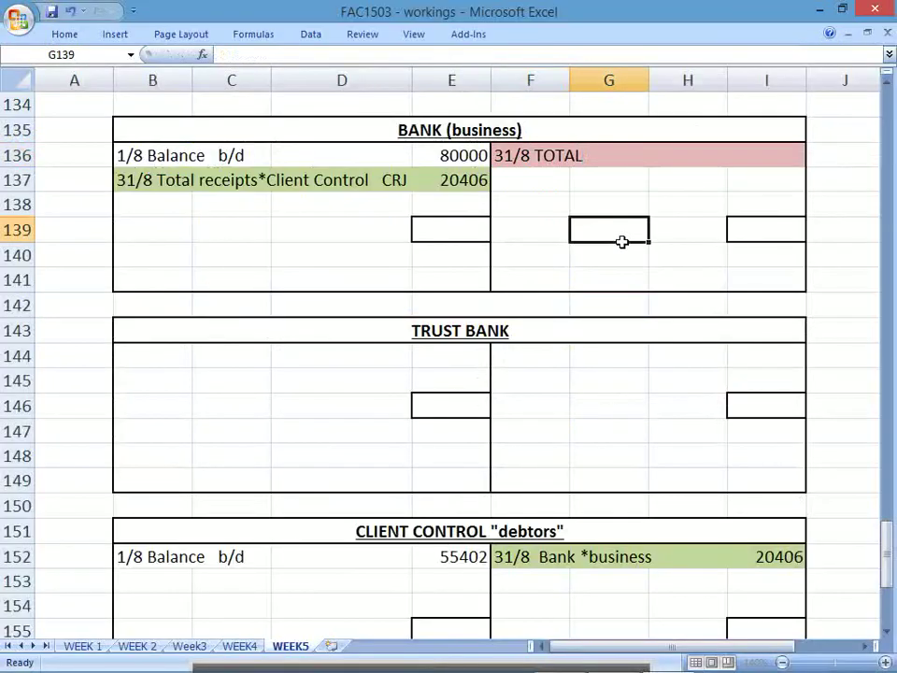
left_click(552, 149)
left_click(326, 53)
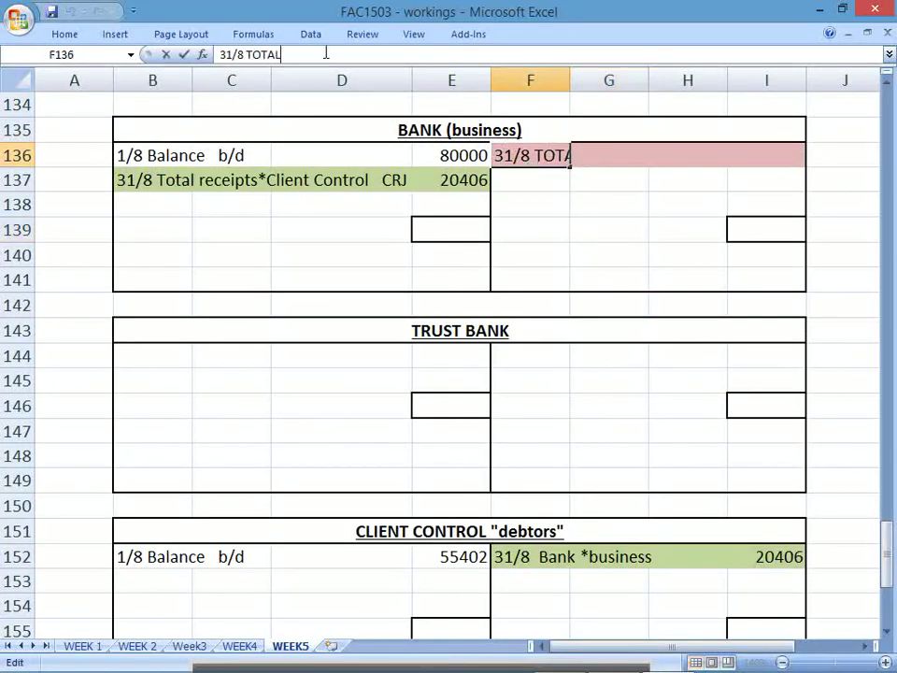
key("BackSpace")
key("BackSpace")
key("BackSpace")
key("BackSpace")
key("BackSpace")
key("BackSpace")
key("Return")
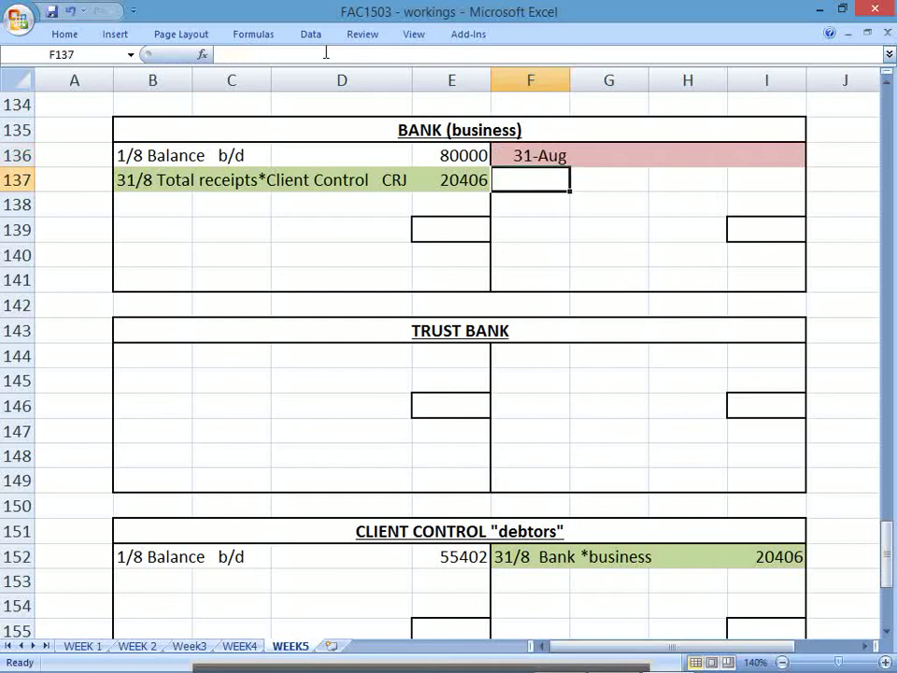
Step: Check the first BCPJ payment in the tutorial letter and enter "31/8 office rent" in F136 of BANK (business)
key("Up")
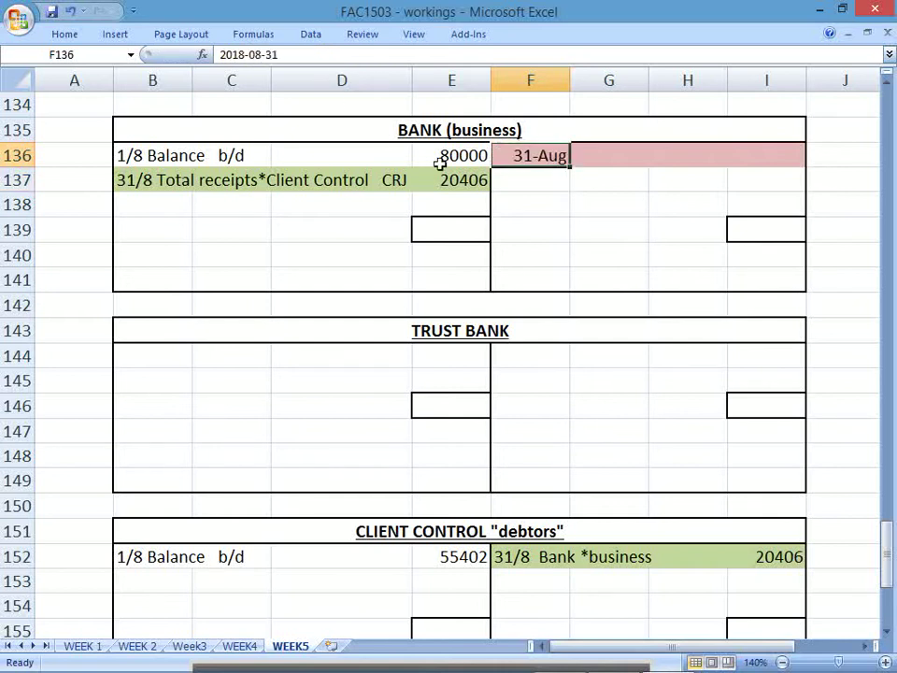
type("31/8")
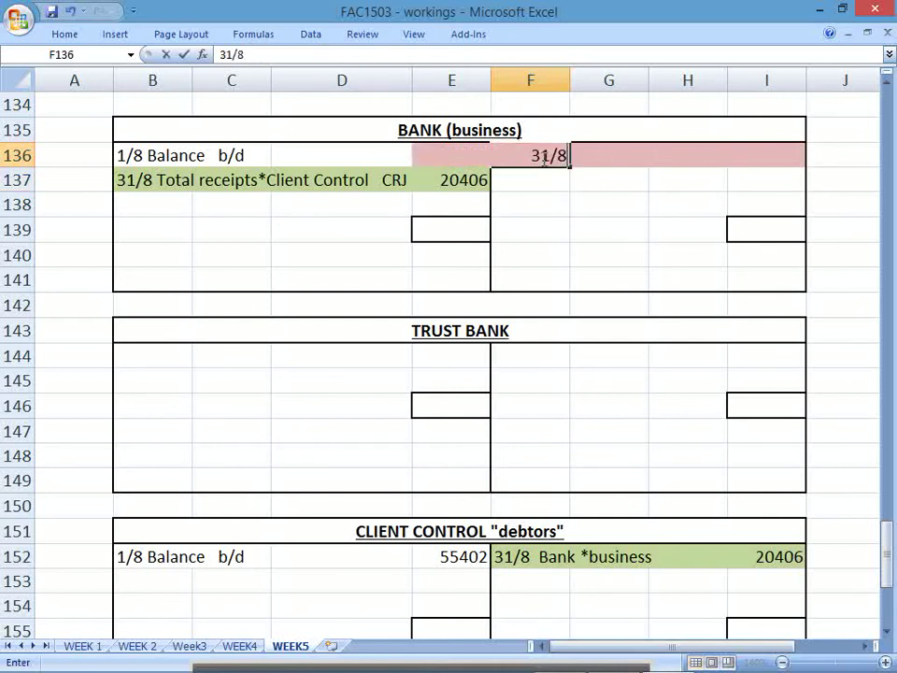
key("alt+Tab")
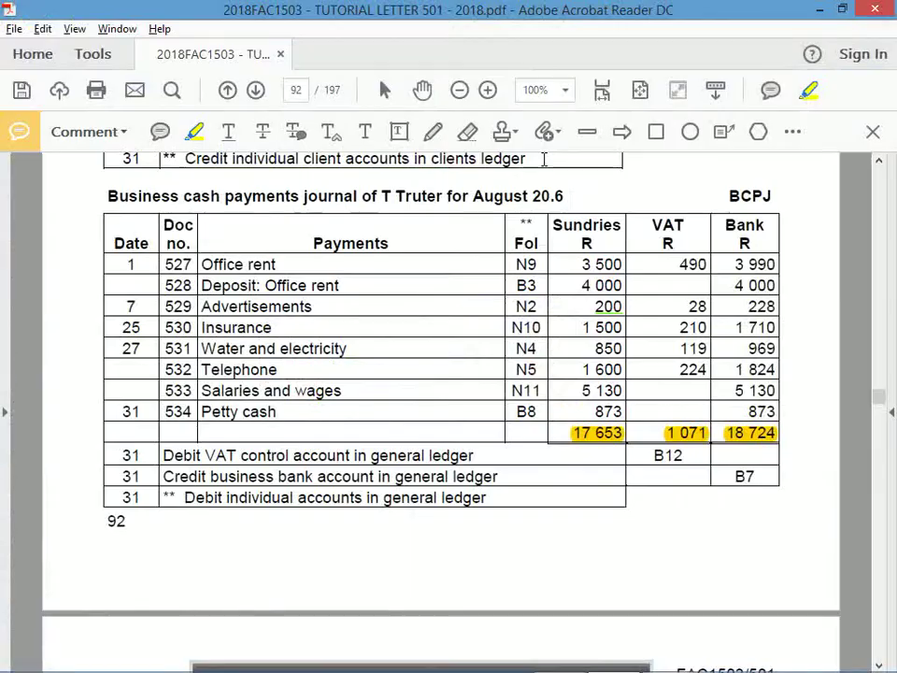
key("alt+Tab")
type("office rent")
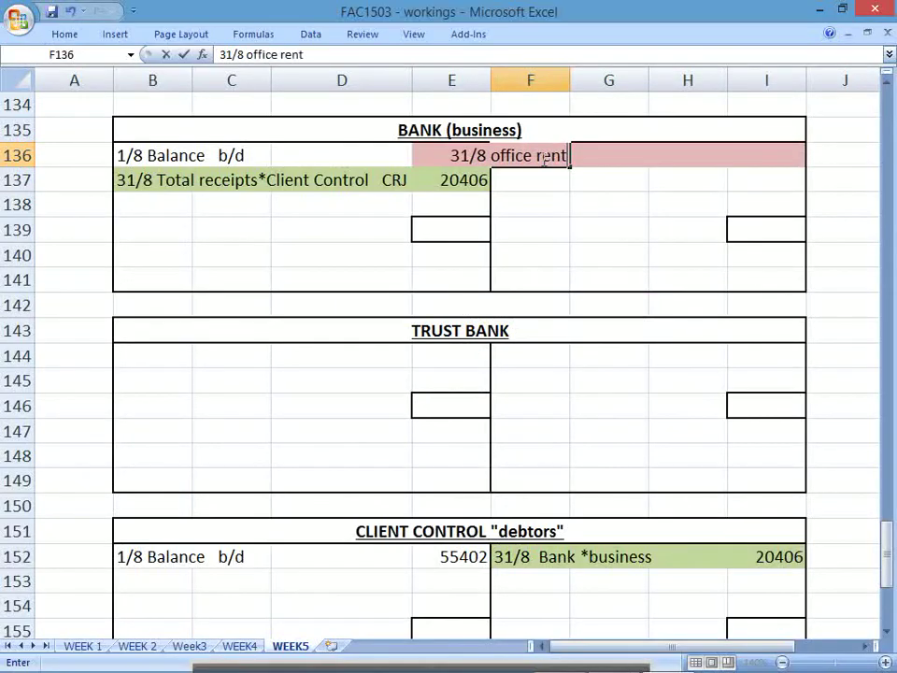
key("Return")
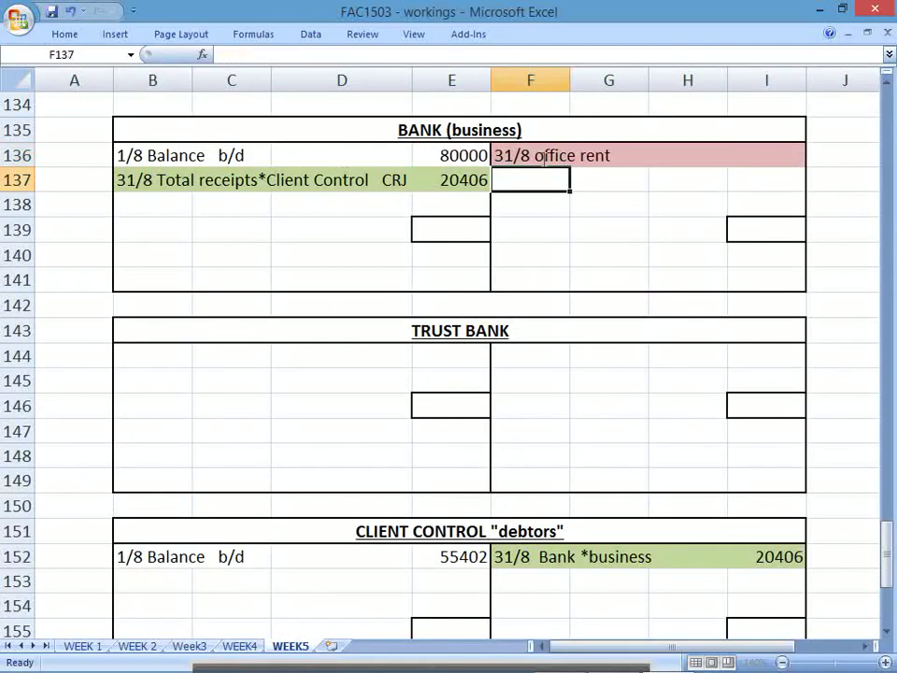
Step: Copy the office rent row F136:I136 of BANK (business) into rows 137 and 138
left_click(542, 156)
key("shift+Right")
key("shift+Right")
key("shift+Right")
key("ctrl+c")
key("Down")
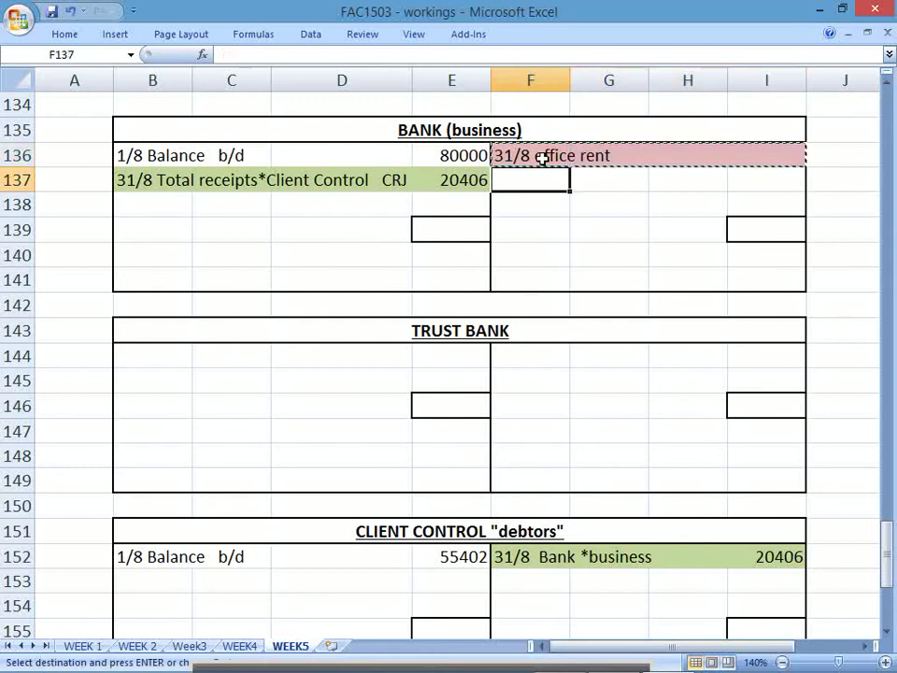
key("ctrl+v")
key("Down")
key("ctrl+v")
left_click(569, 177)
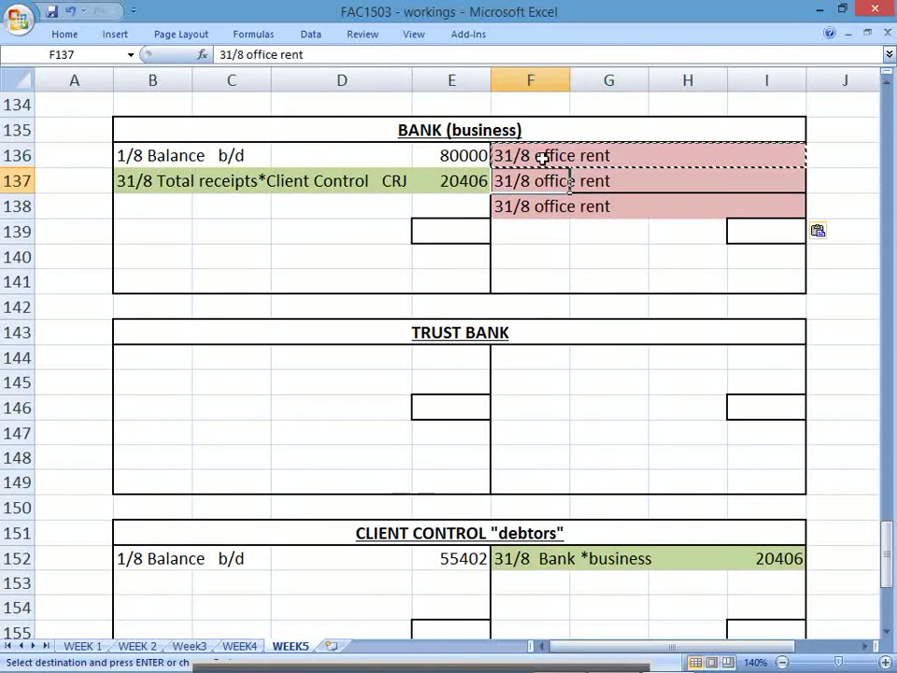
Step: Switch to the tutorial letter PDF and highlight the payment names in the BCPJ in yellow, from Office rent down to Petty cash
key("alt+Tab")
left_click_drag(283, 266, 202, 266)
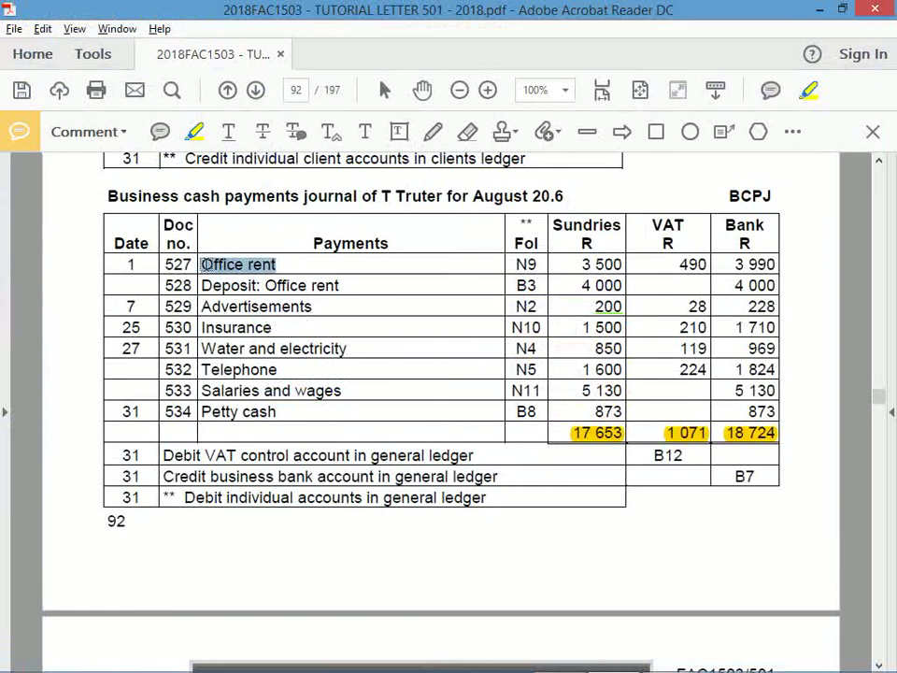
left_click_drag(338, 284, 203, 283)
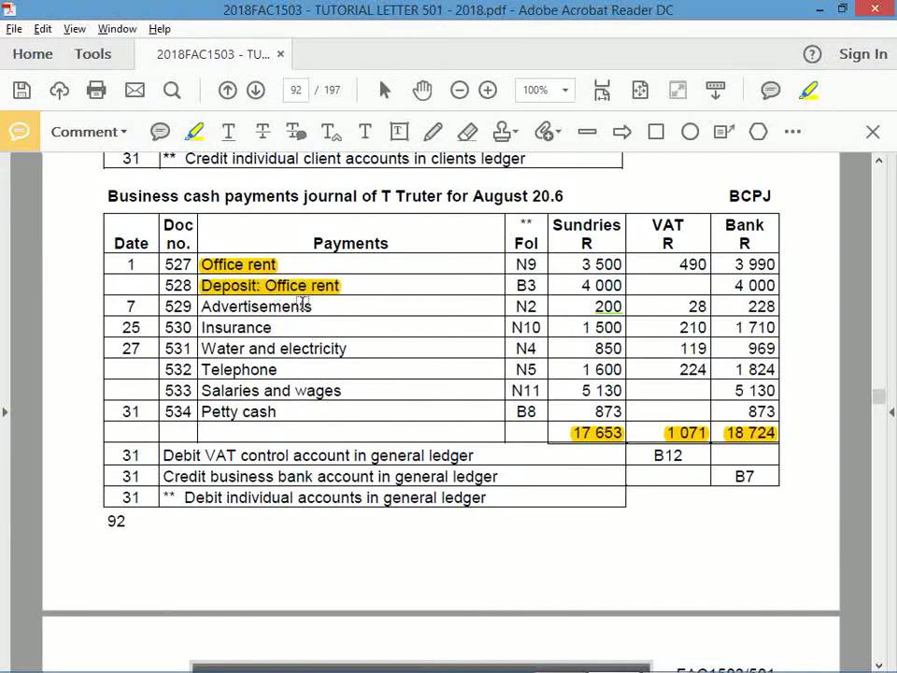
left_click_drag(314, 307, 211, 307)
left_click_drag(271, 328, 202, 328)
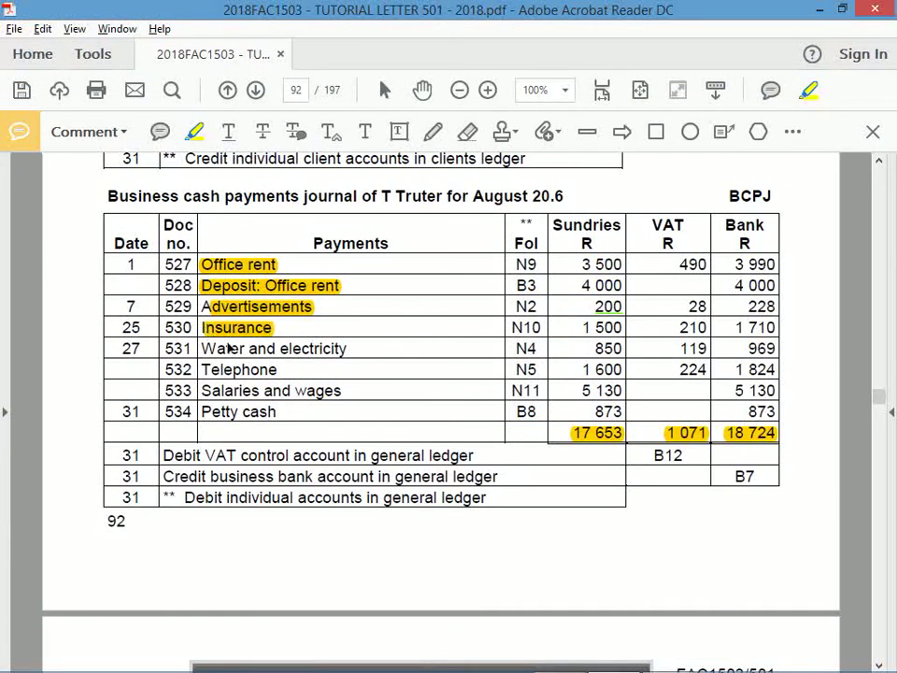
left_click_drag(347, 348, 213, 349)
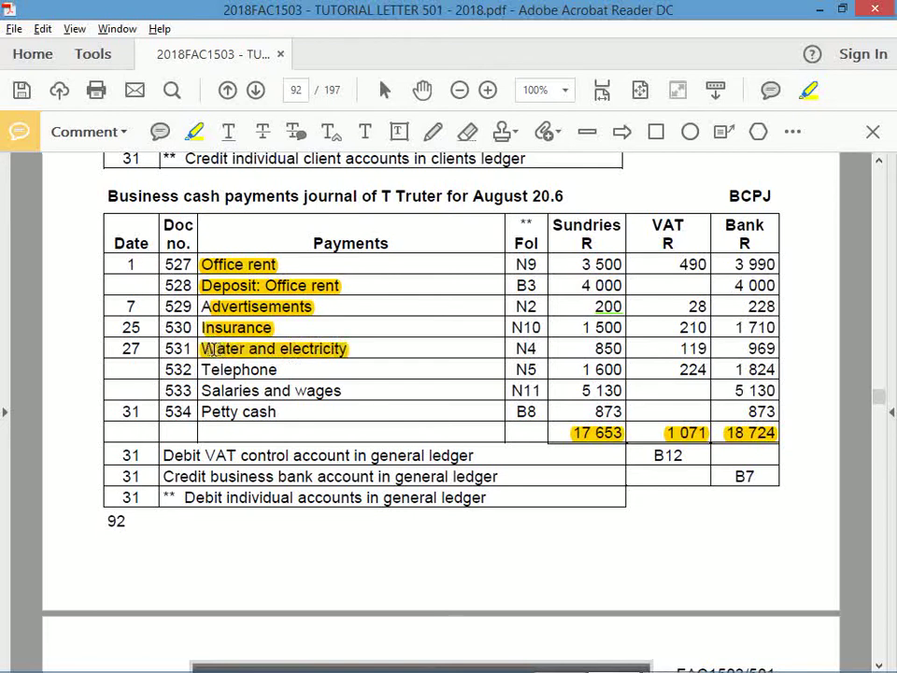
left_click_drag(280, 370, 202, 370)
left_click_drag(341, 391, 201, 390)
left_click_drag(278, 412, 225, 412)
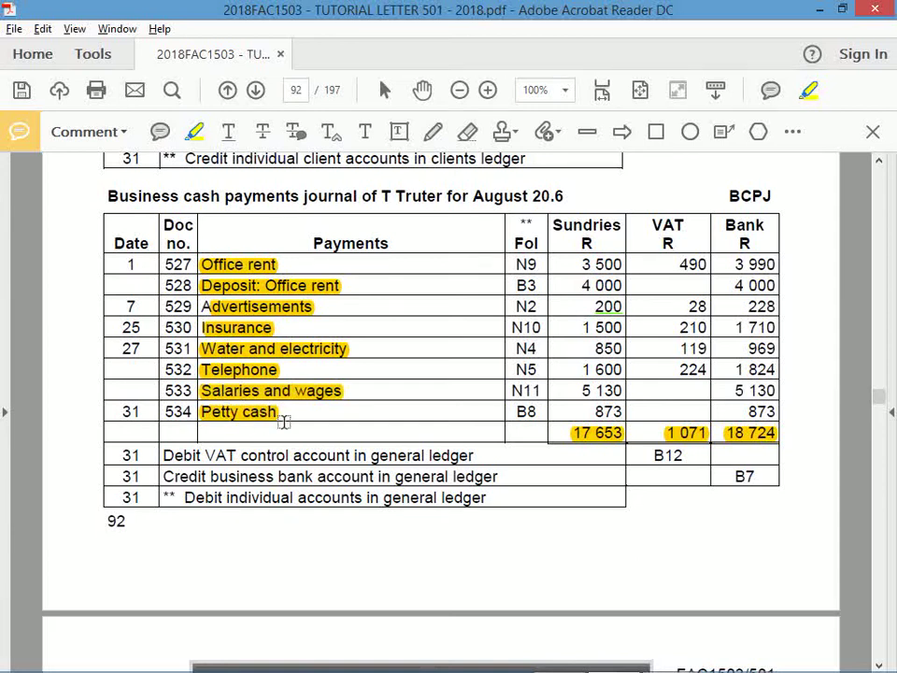
Step: Return to the Excel workings, fill the insurance entry A99:D101 with light red and make its CR BANK line bold
key("alt+Tab")
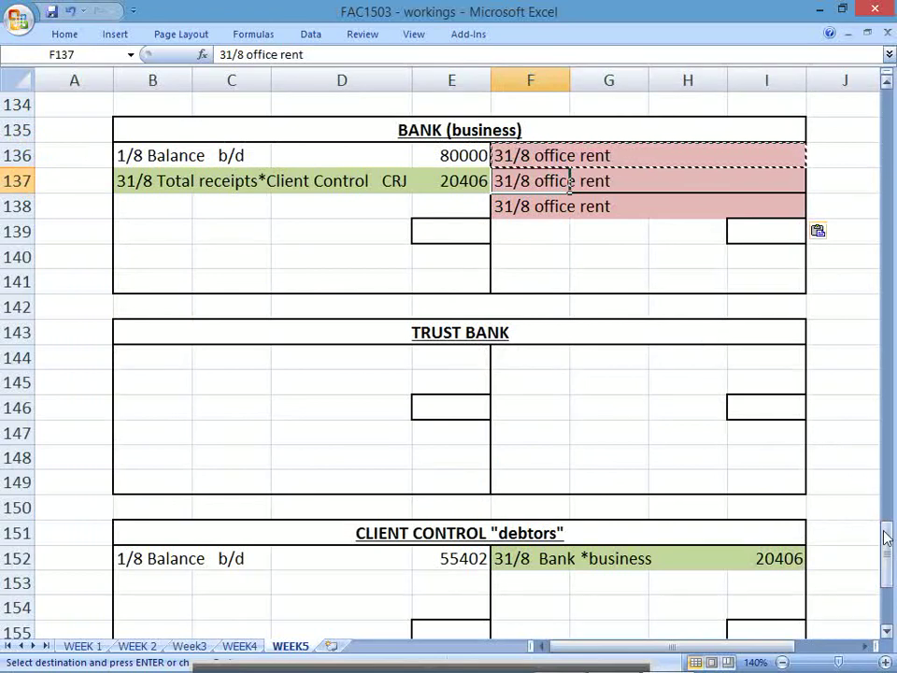
left_click_drag(885, 551, 875, 400)
left_click_drag(113, 254, 300, 311)
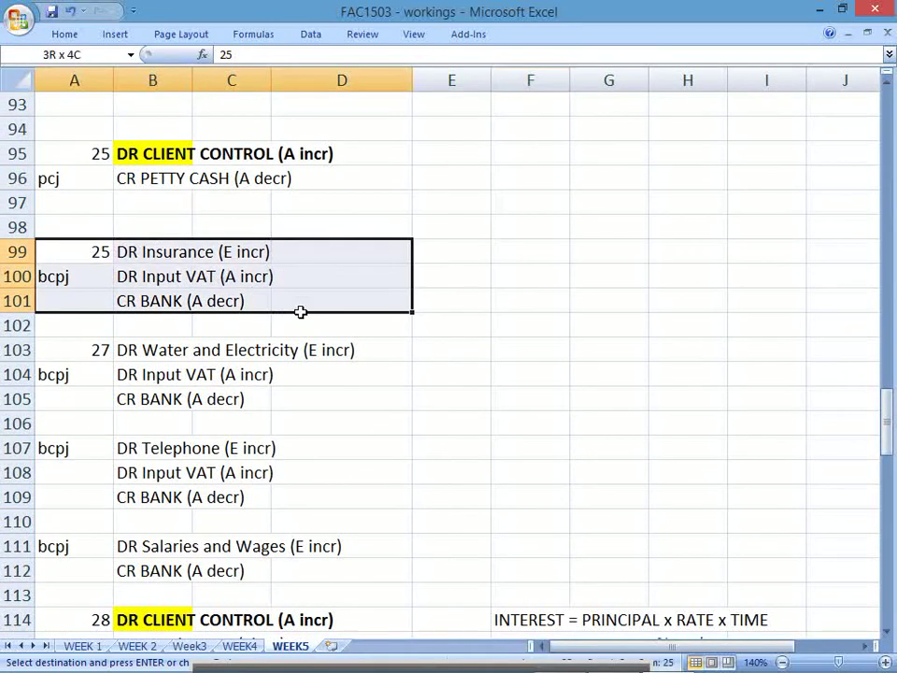
left_click(63, 32)
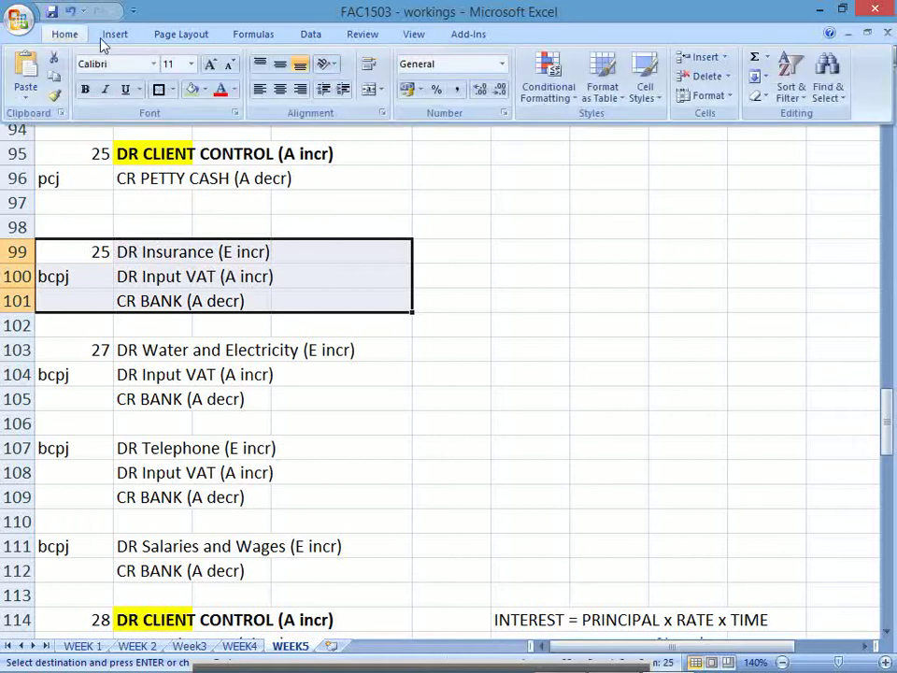
left_click(204, 90)
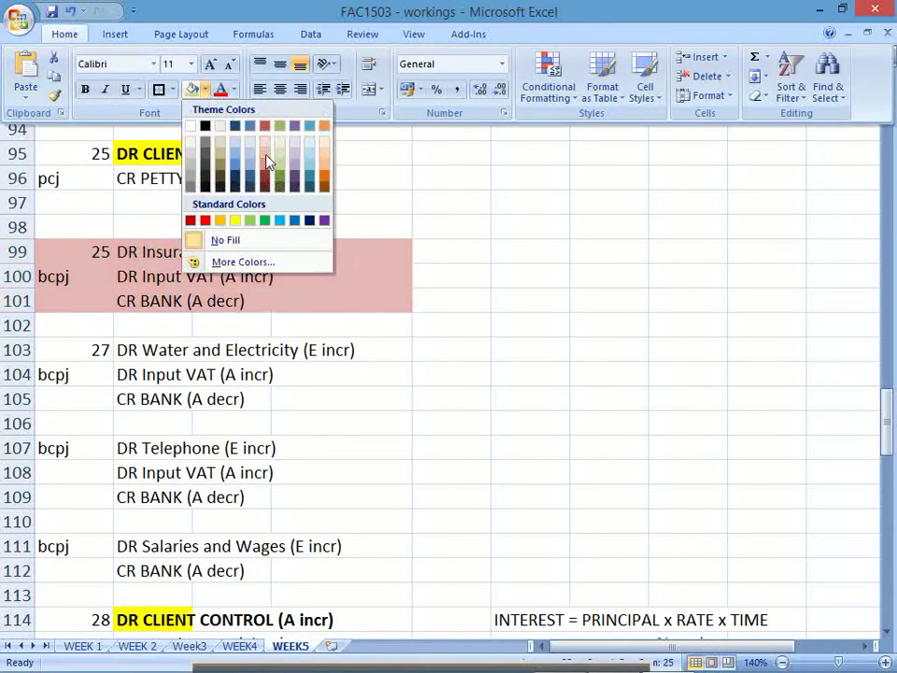
left_click(267, 160)
left_click_drag(56, 300, 356, 289)
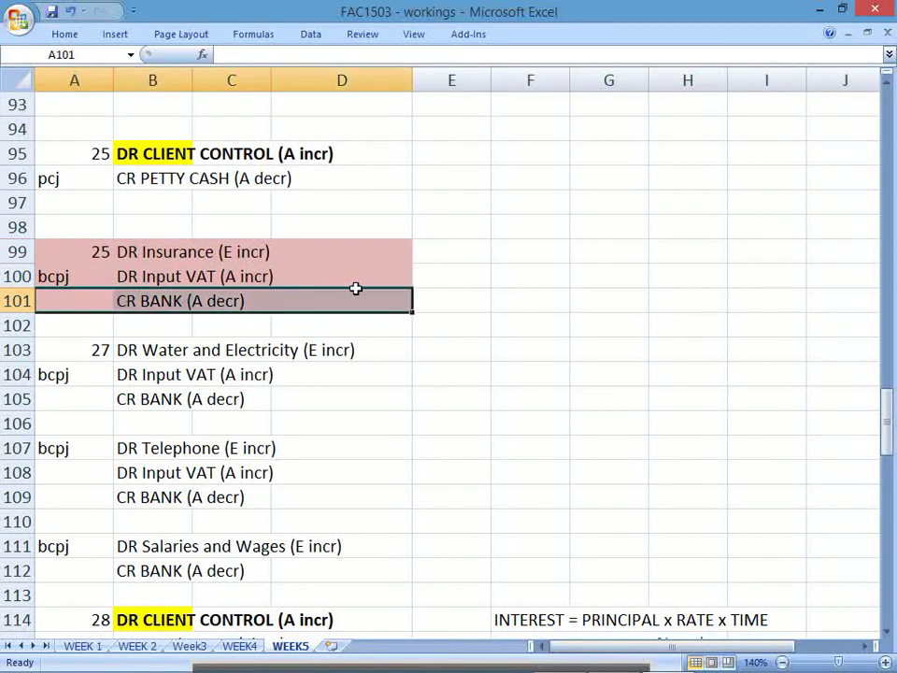
key("ctrl+b")
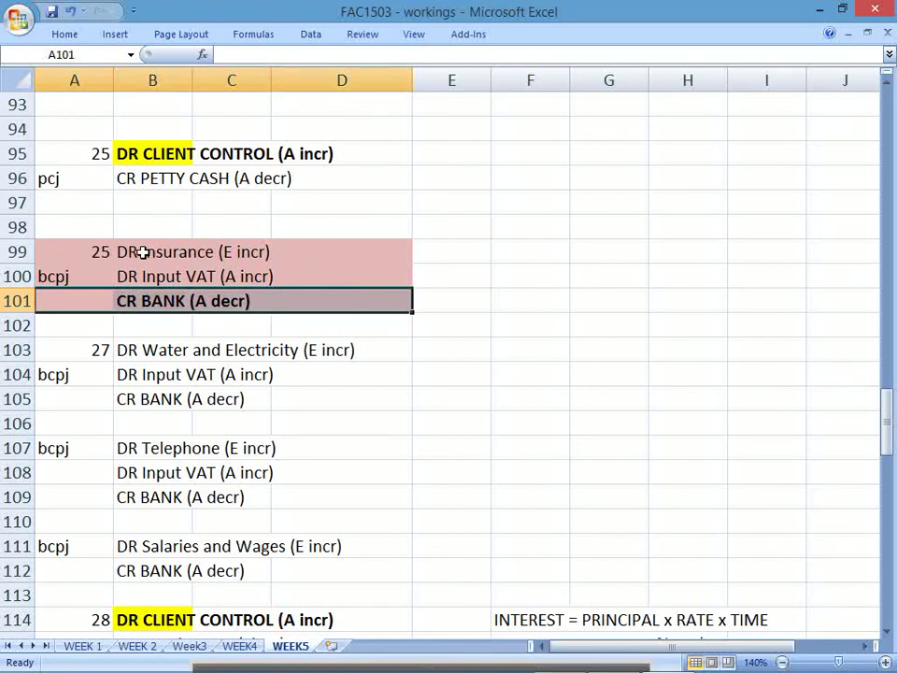
left_click_drag(140, 251, 358, 281)
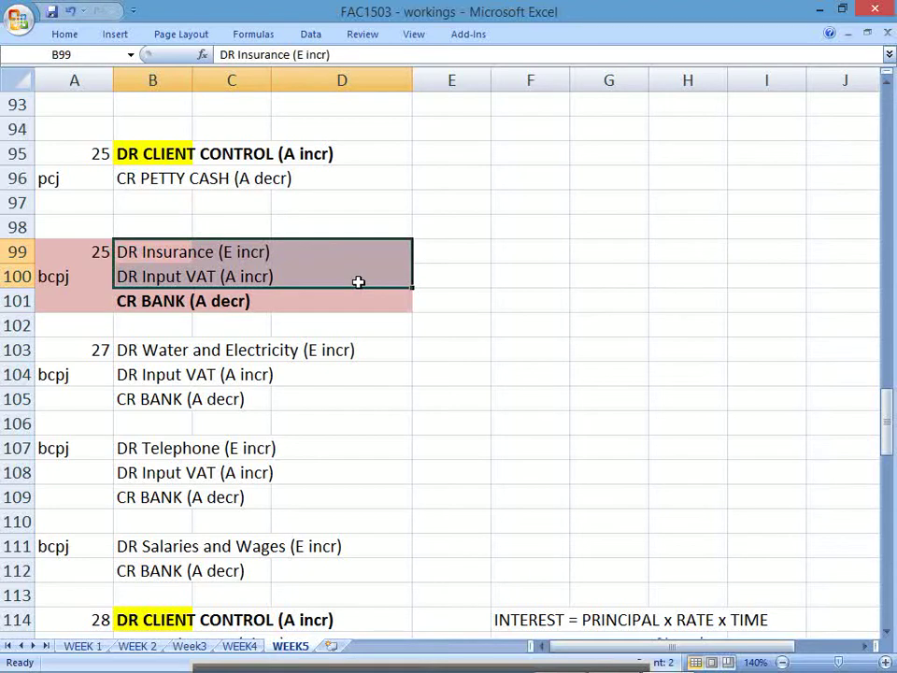
left_click_drag(81, 249, 391, 306)
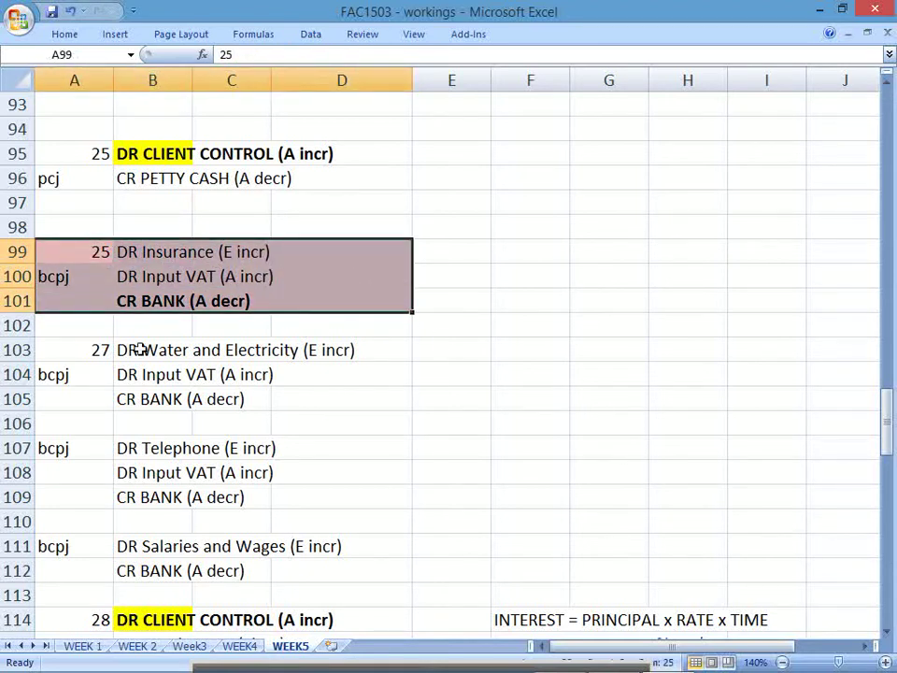
left_click_drag(80, 304, 312, 310)
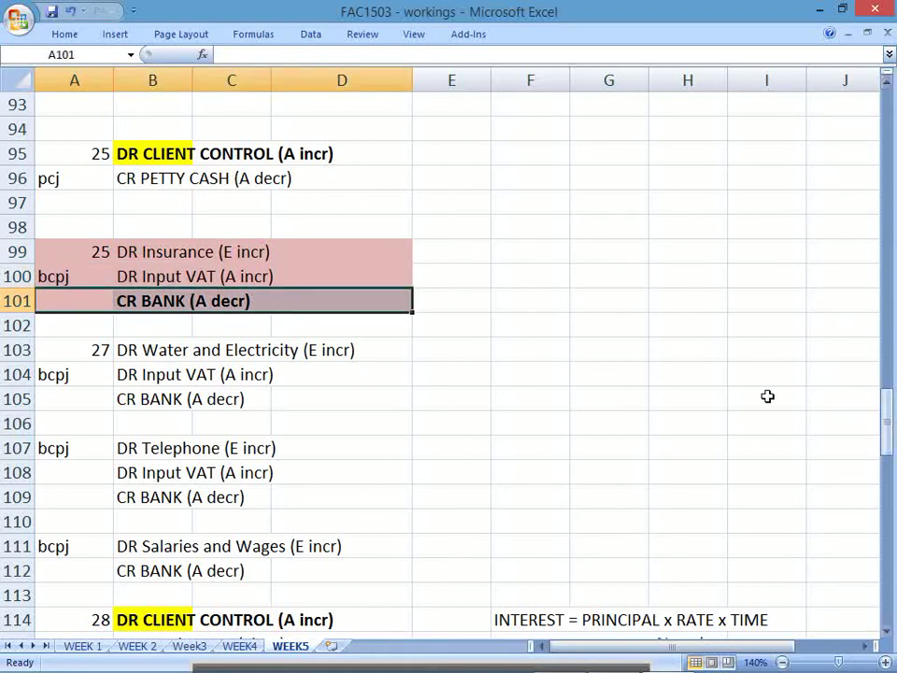
left_click_drag(152, 253, 304, 273)
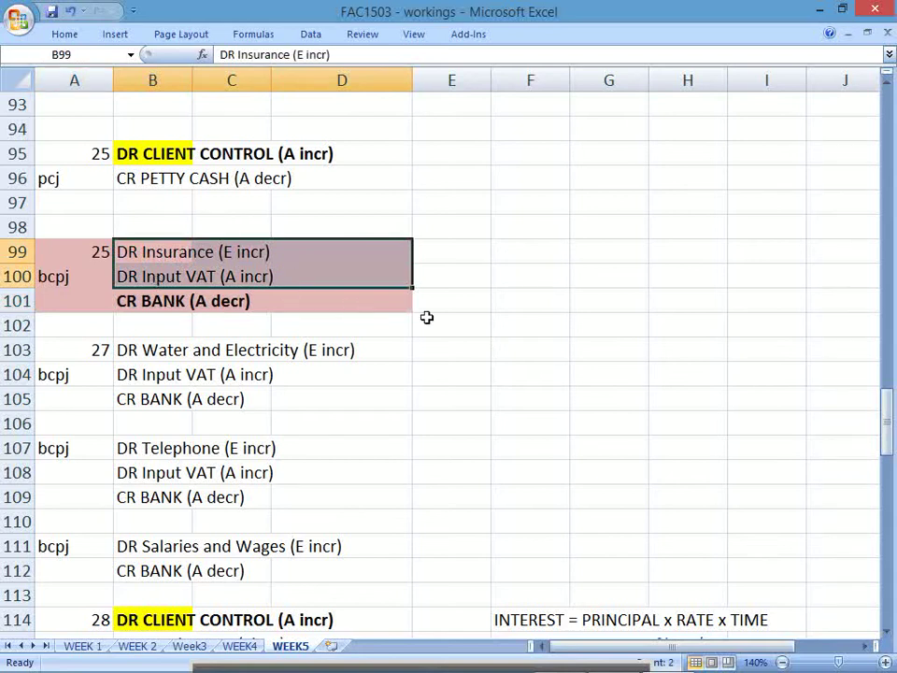
Step: Try to shorten the copied label in F137 of BANK (business) to only 31/8
left_click_drag(881, 411, 877, 527)
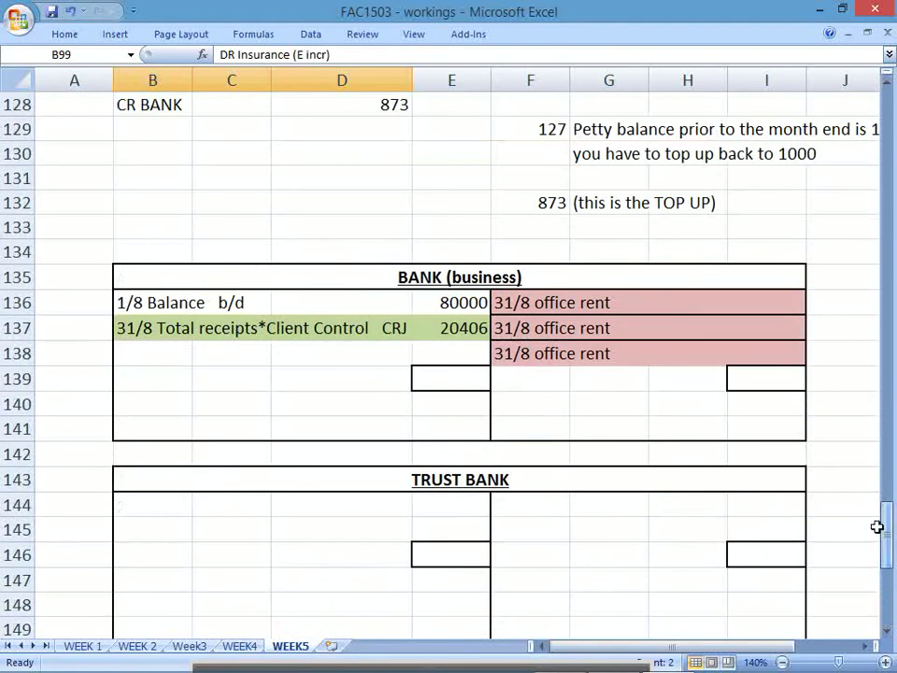
left_click(547, 304)
left_click(542, 330)
left_click(555, 349)
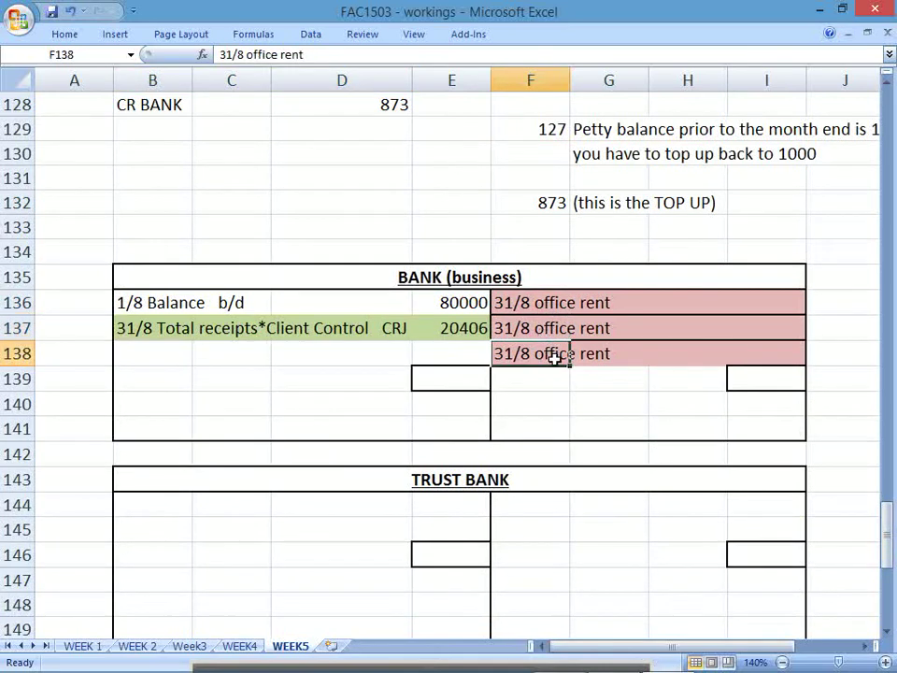
left_click(578, 328)
key("BackSpace")
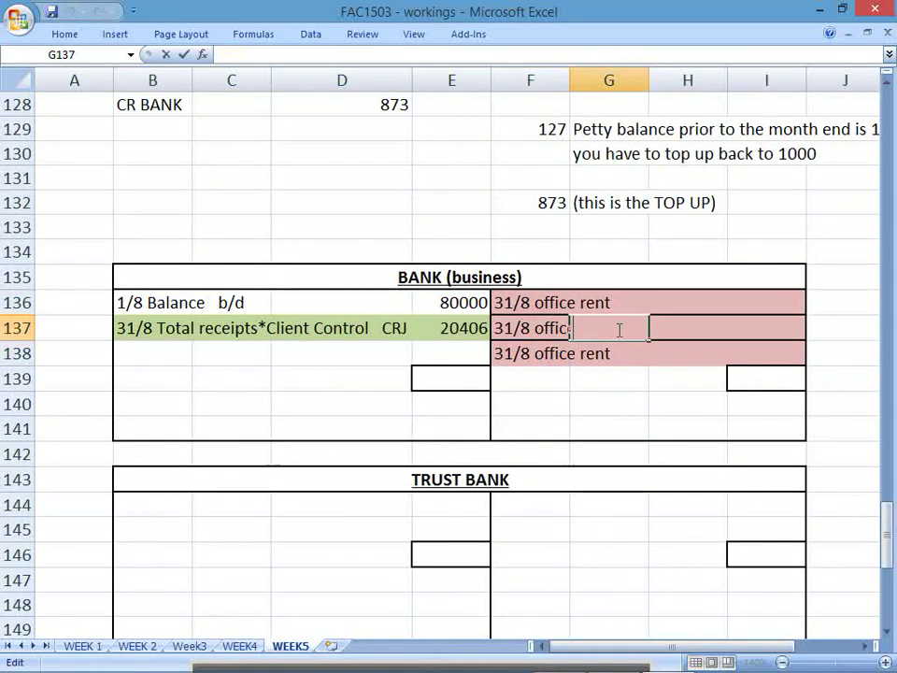
left_click(525, 325)
left_click_drag(245, 55, 330, 58)
key("Delete")
key("Return")
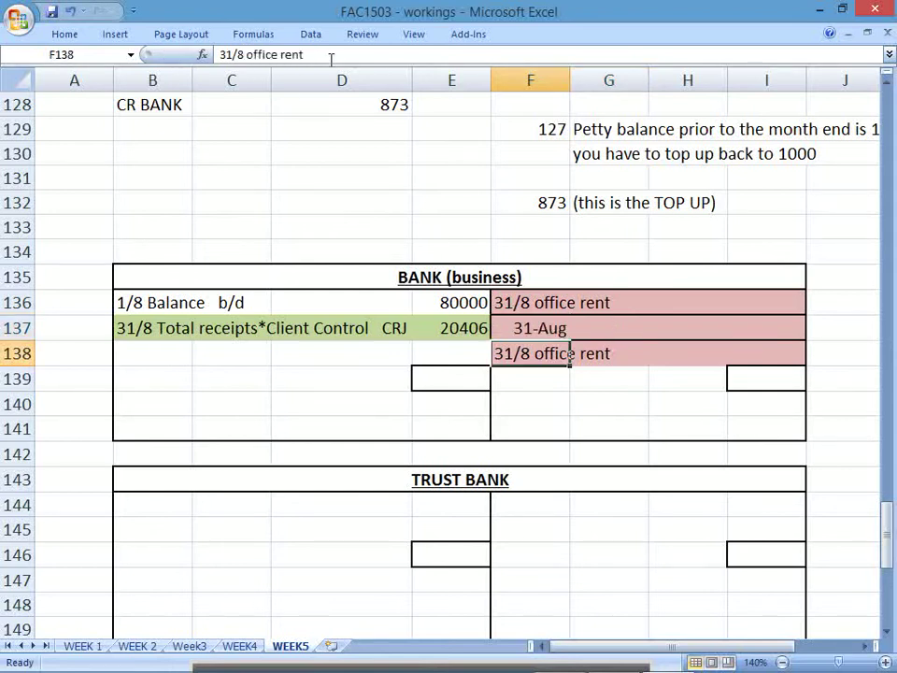
Step: Clear the contents of F137 and F138 on the credit side of BANK (business)
key("Up")
key("Delete")
key("Down")
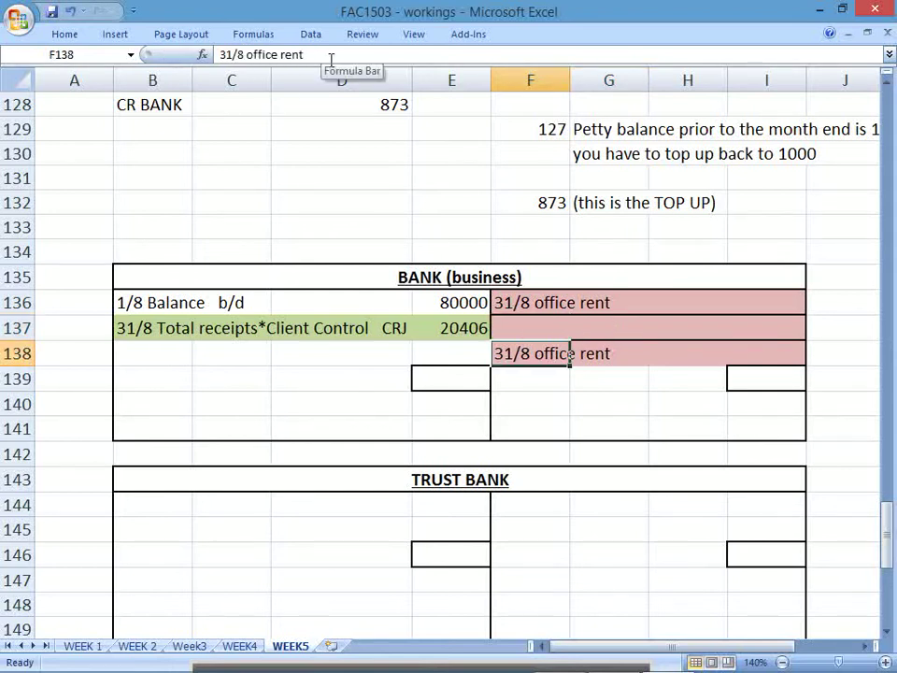
key("Delete")
key("Up")
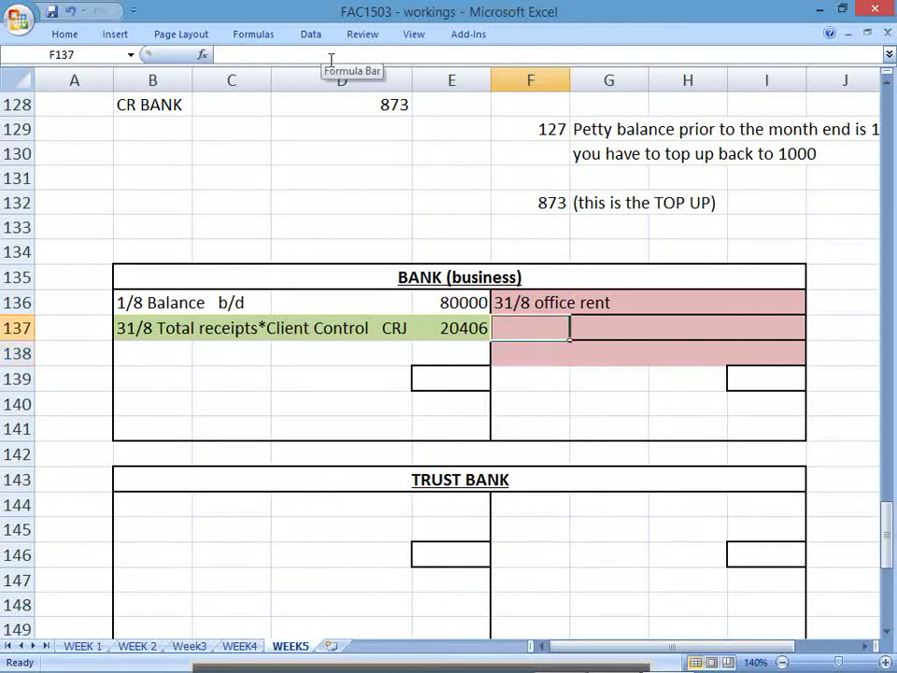
Step: Replace "office rent" with "insurance" in F136 of BANK (business) so the label reads "31/8 insurance"
left_click(373, 149)
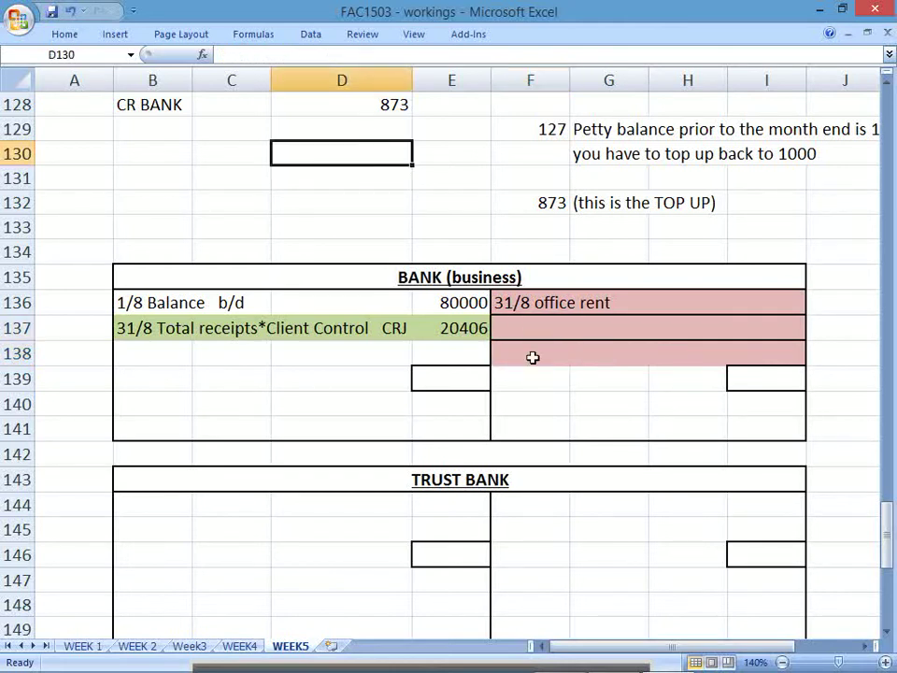
left_click(533, 357)
left_click(519, 303)
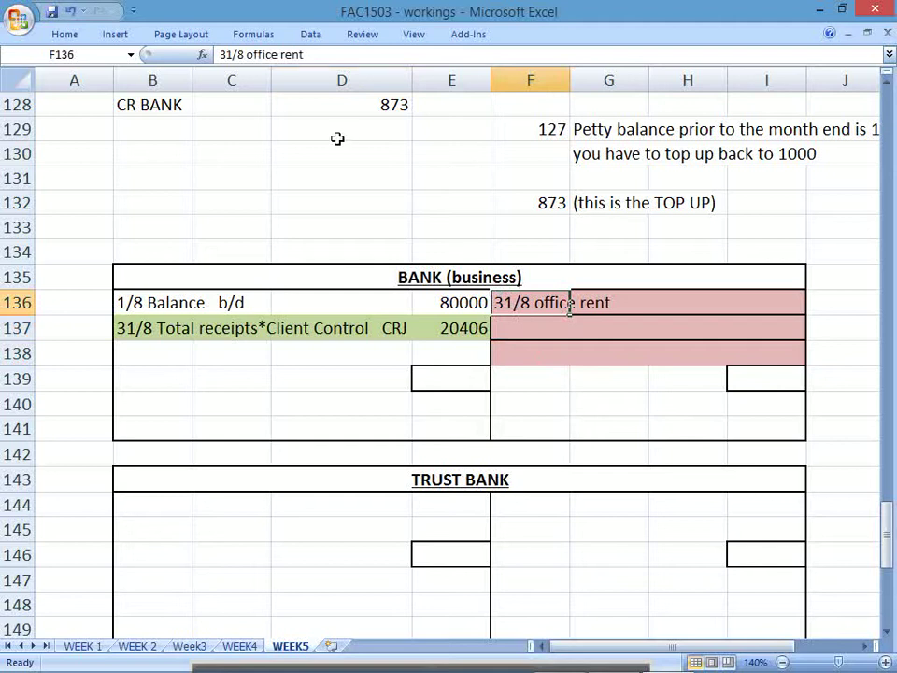
left_click(321, 55)
left_click_drag(320, 55, 246, 55)
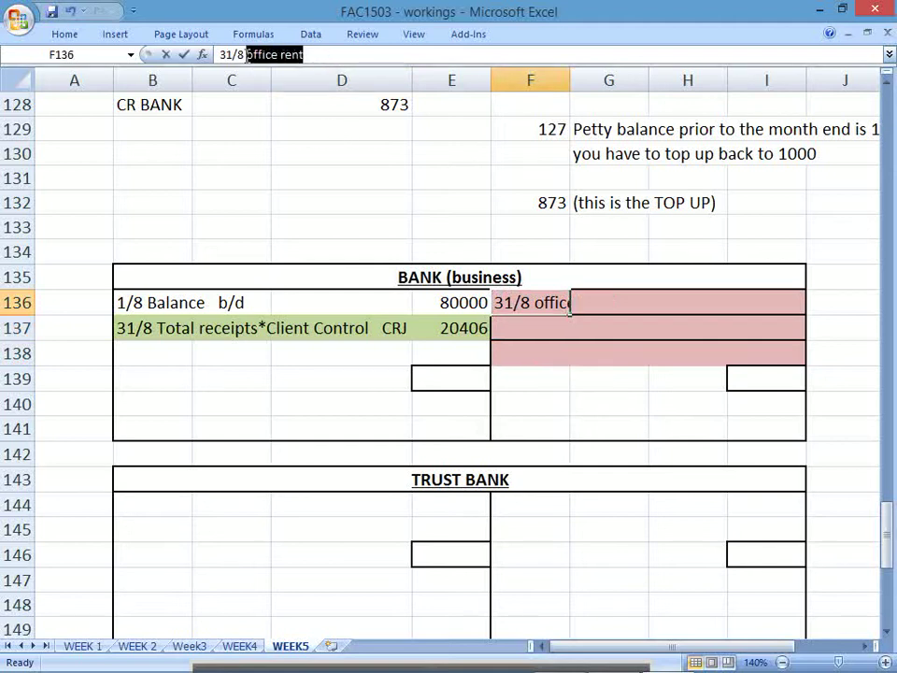
type("insur")
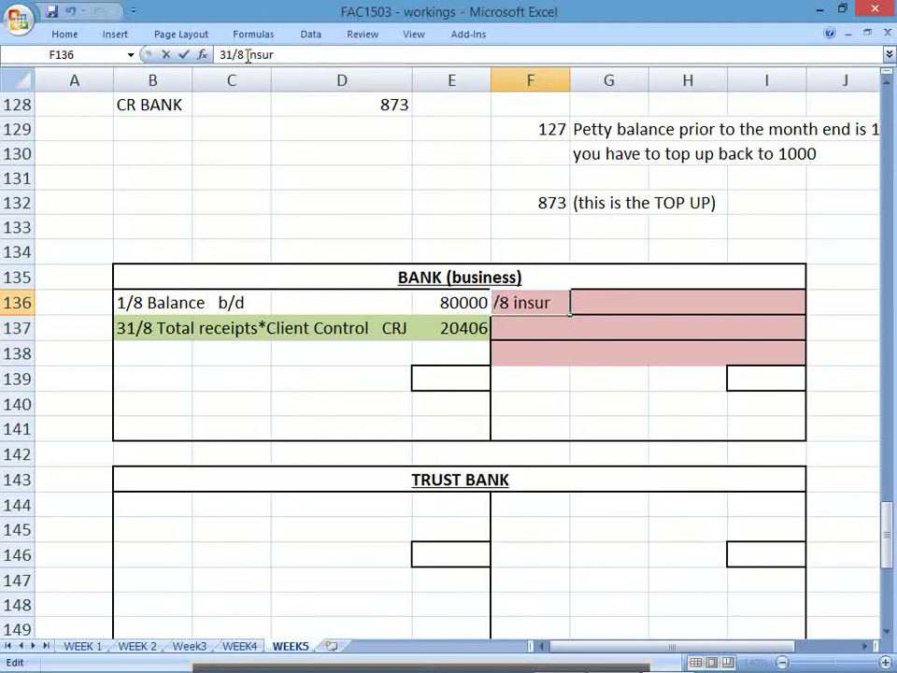
type("ance")
key("Return")
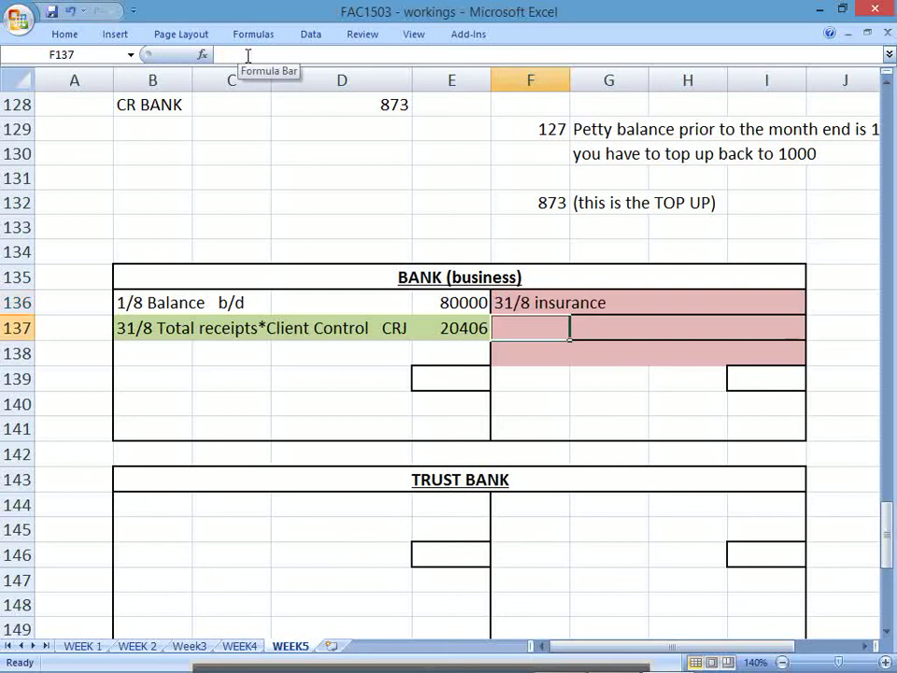
Step: Enter "31/8 Input VAT" in F137, below the insurance label in BANK (business)
key("Up")
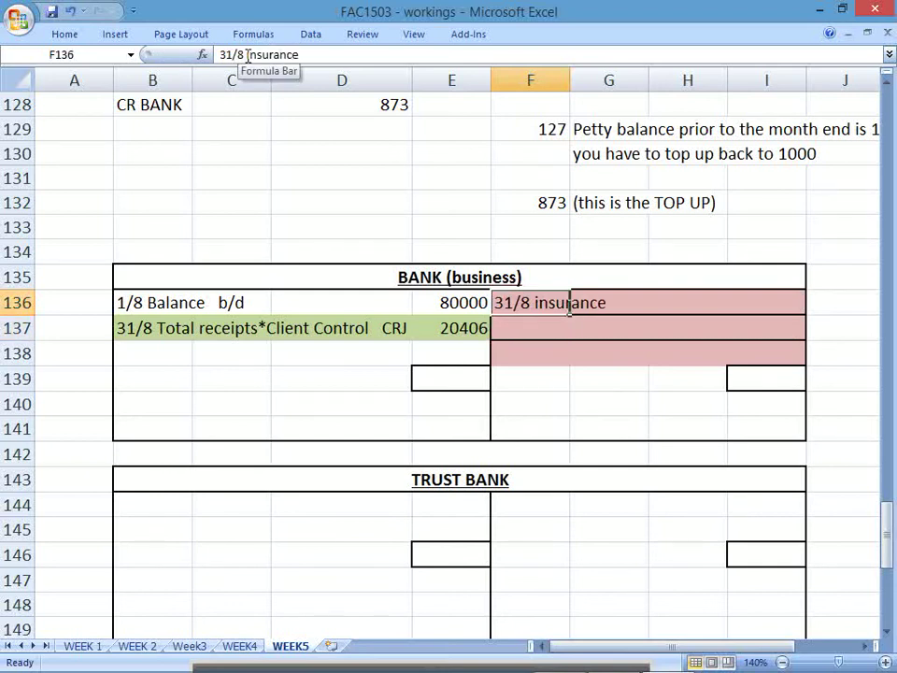
key("Down")
type("31")
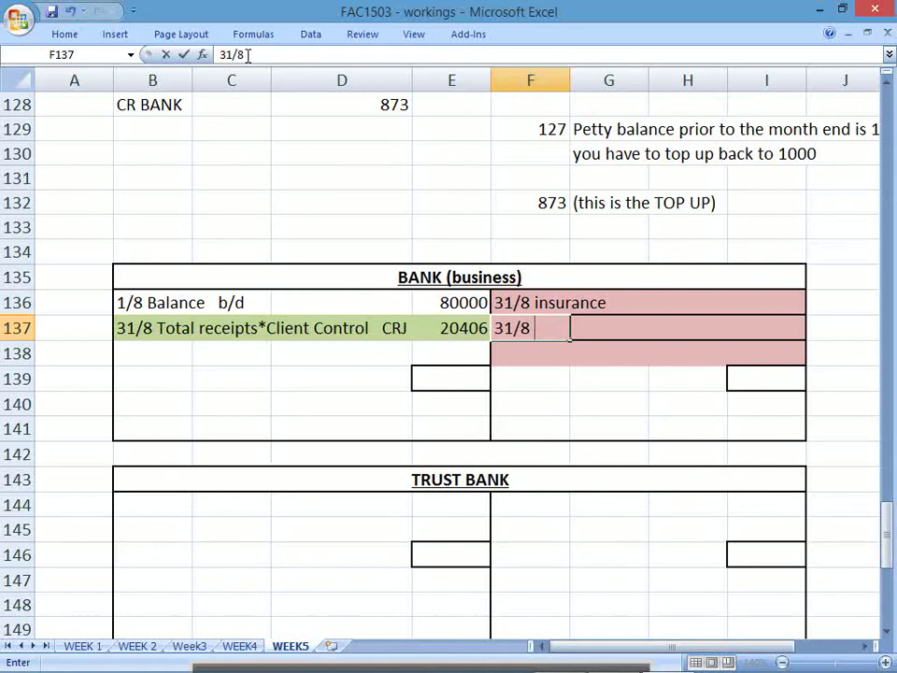
type("/8 Input")
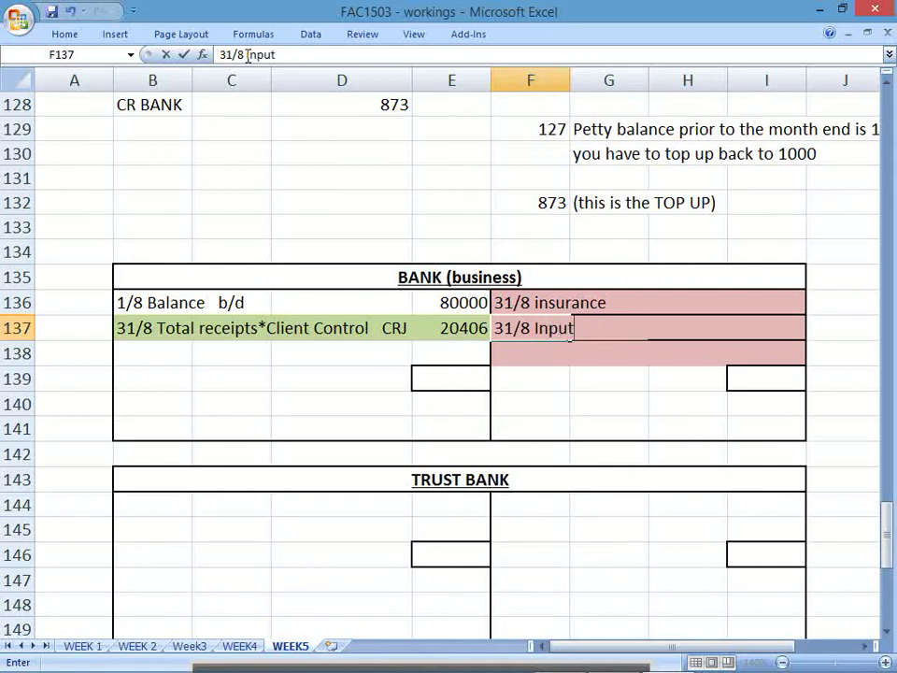
type(" VAT")
key("Return")
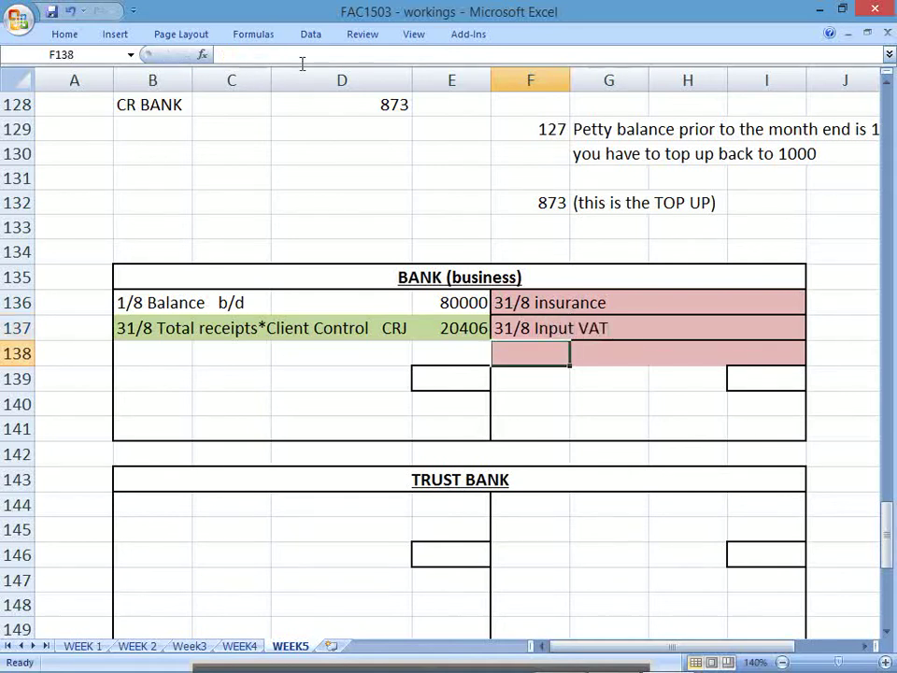
Step: Check the insurance payment's date in the business cash payments journal and change the F136 label in BANK (business) to "25/8 insurance"
left_click(759, 299)
key("alt+Tab")
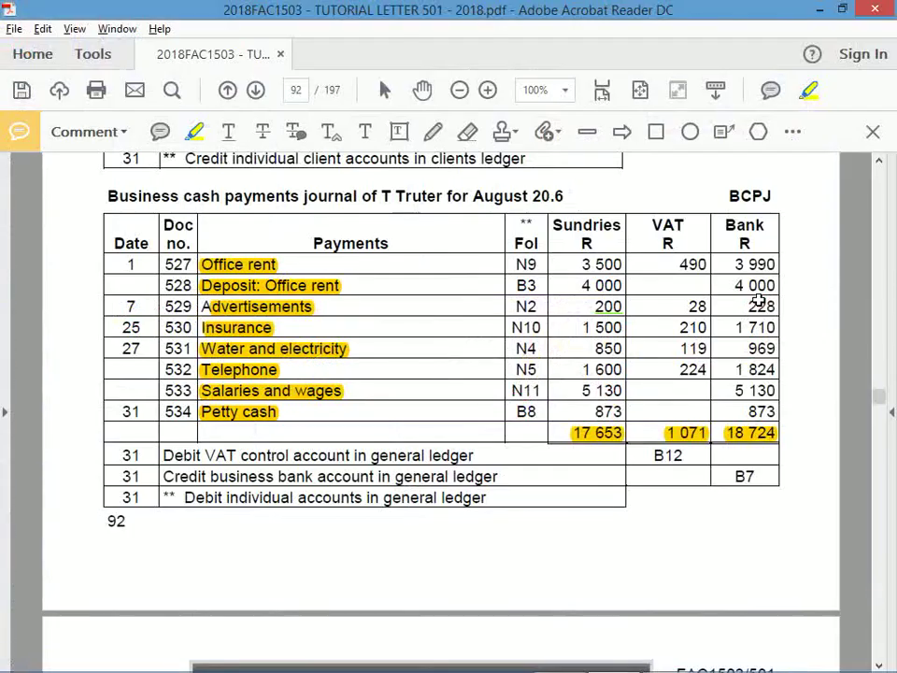
key("alt+Tab")
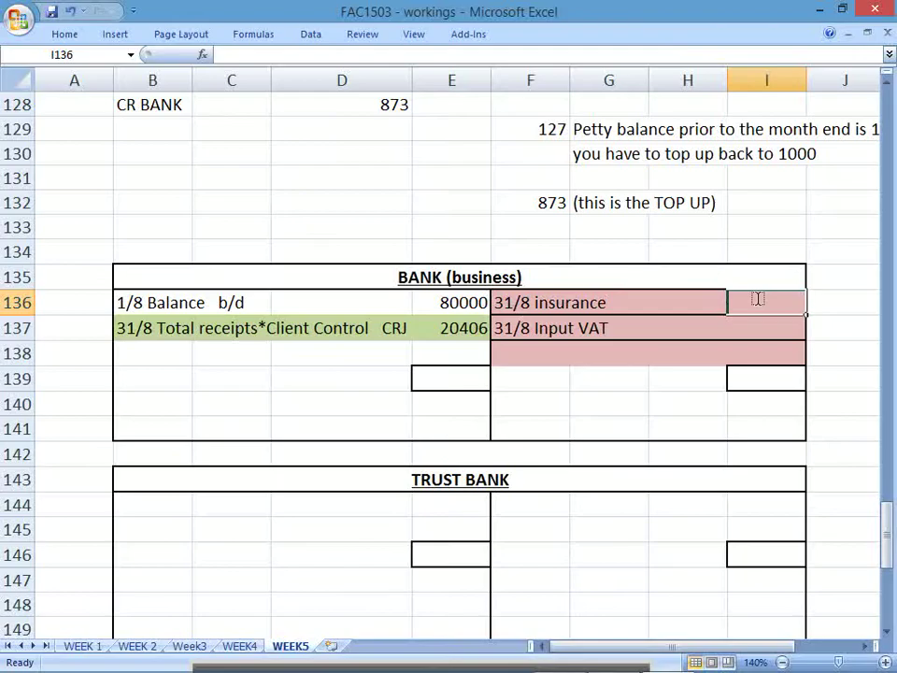
left_click(513, 300)
key("BackSpace")
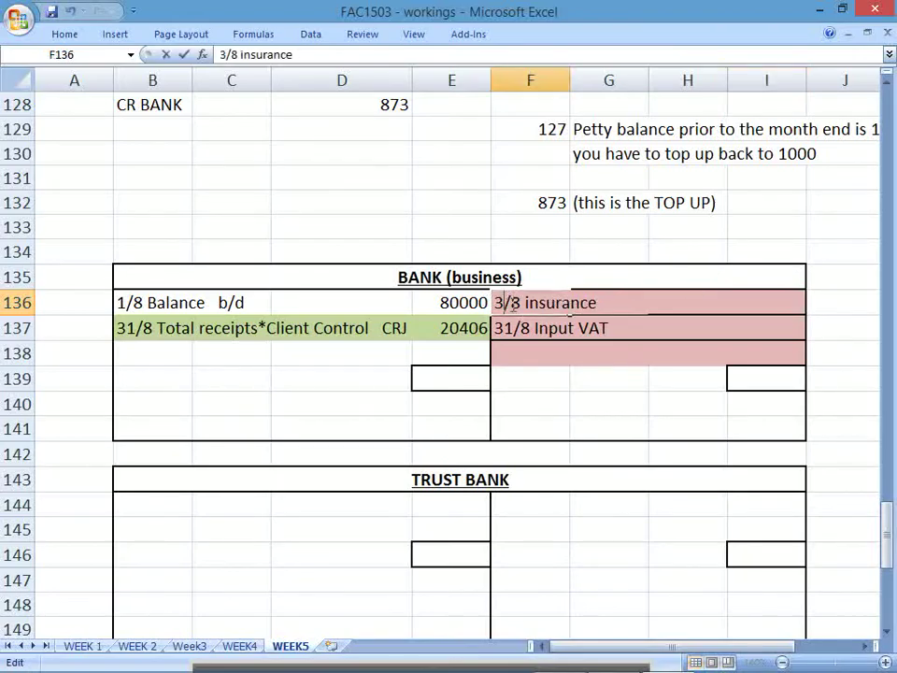
key("BackSpace")
type("25")
key("Return")
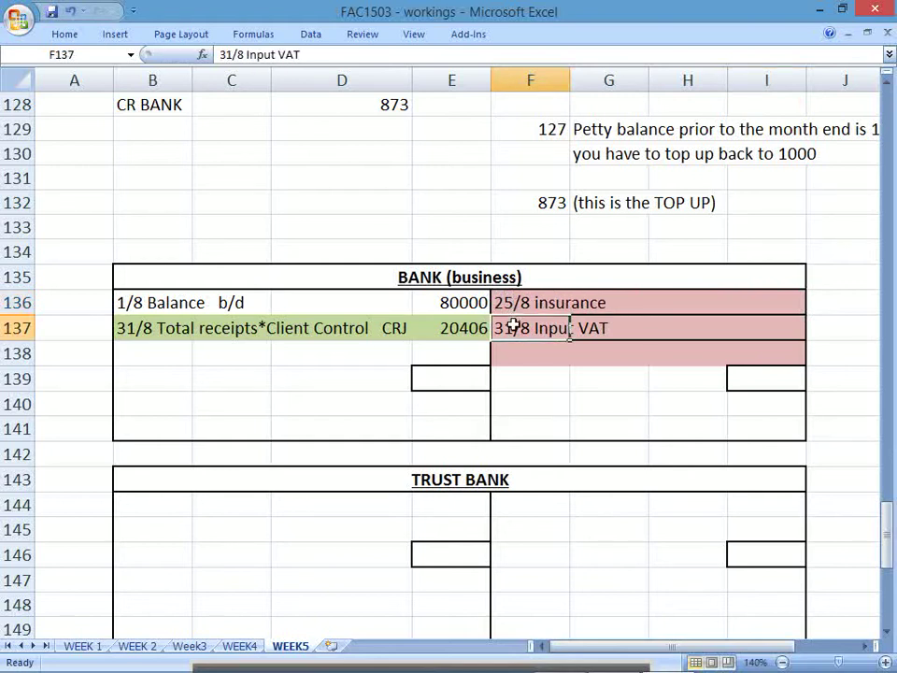
Step: Change the date of the Input VAT label in F137 of BANK (business) to 25/8
double_click(515, 327)
key("BackSpace")
key("BackSpace")
type("25")
key("Return")
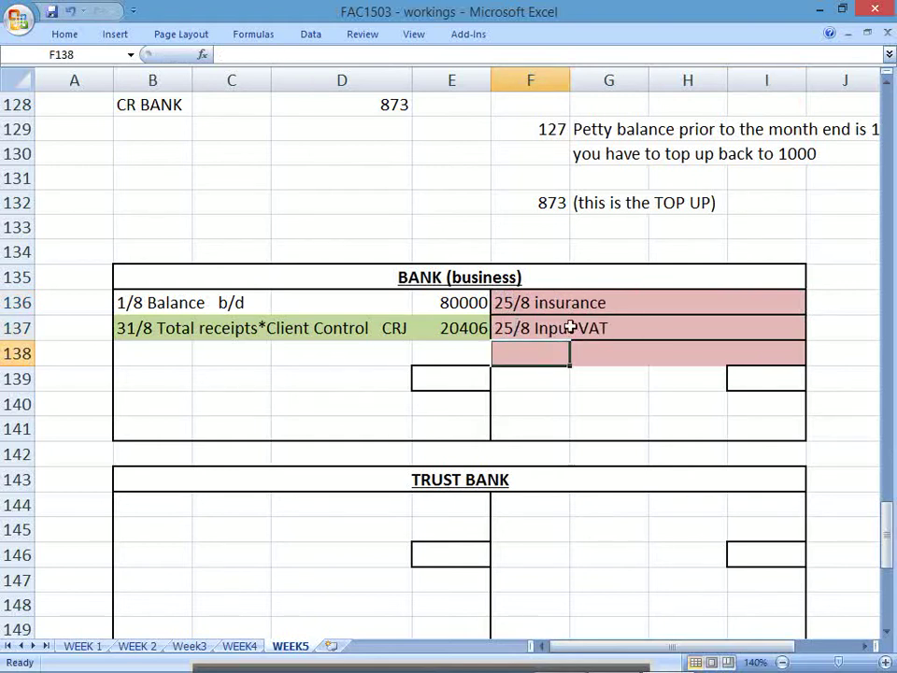
Step: Enter the payments journal amounts on the credit side of BANK (business): 1500 for insurance in I136 and 210 for Input VAT in I137
left_click(777, 314)
key("alt+Tab")
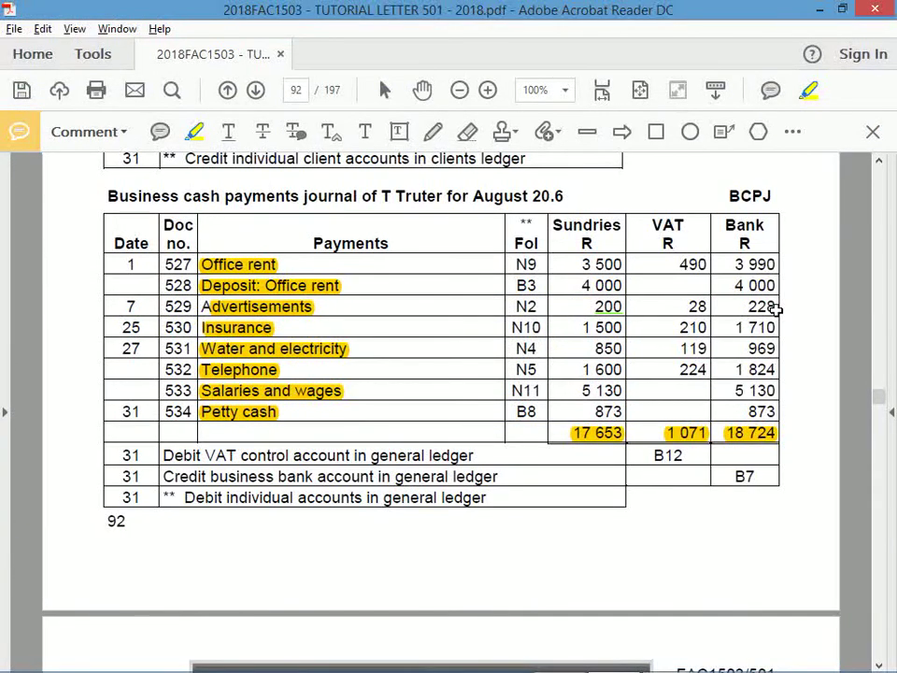
key("alt+Tab")
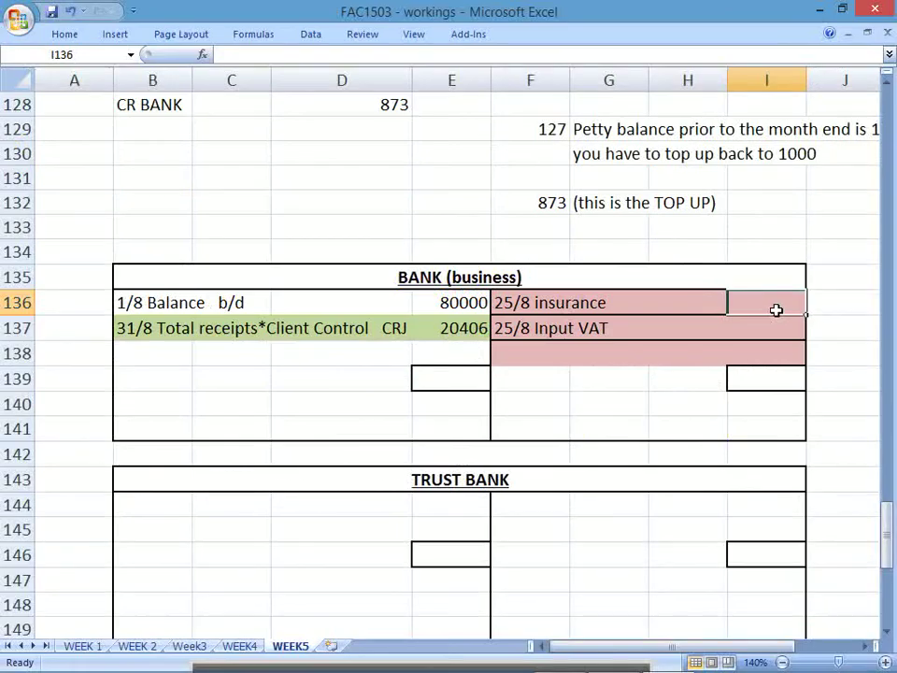
type("15")
key("alt+Tab")
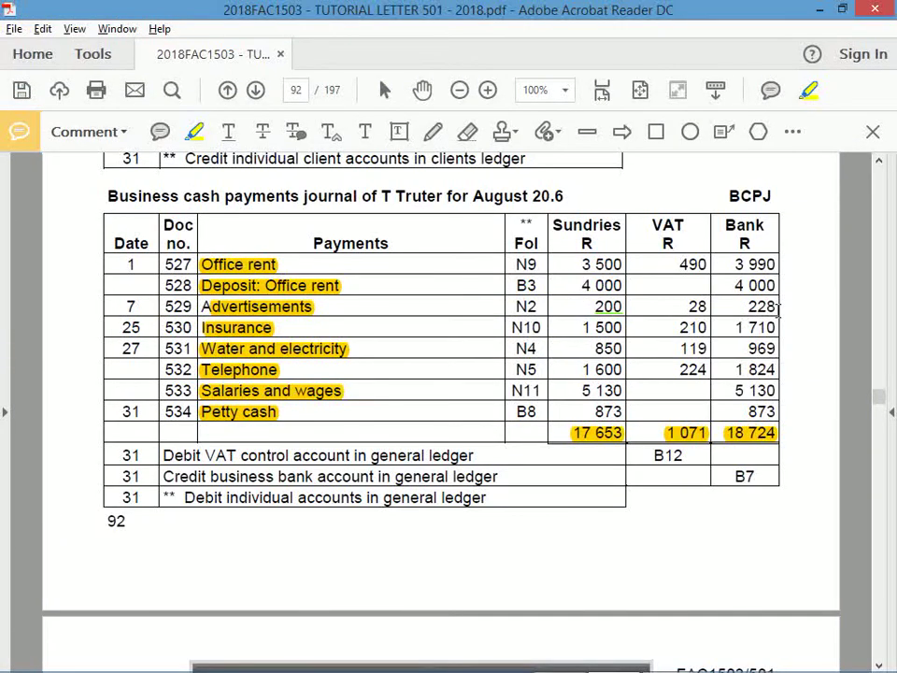
key("alt+Tab")
type("00")
key("Return")
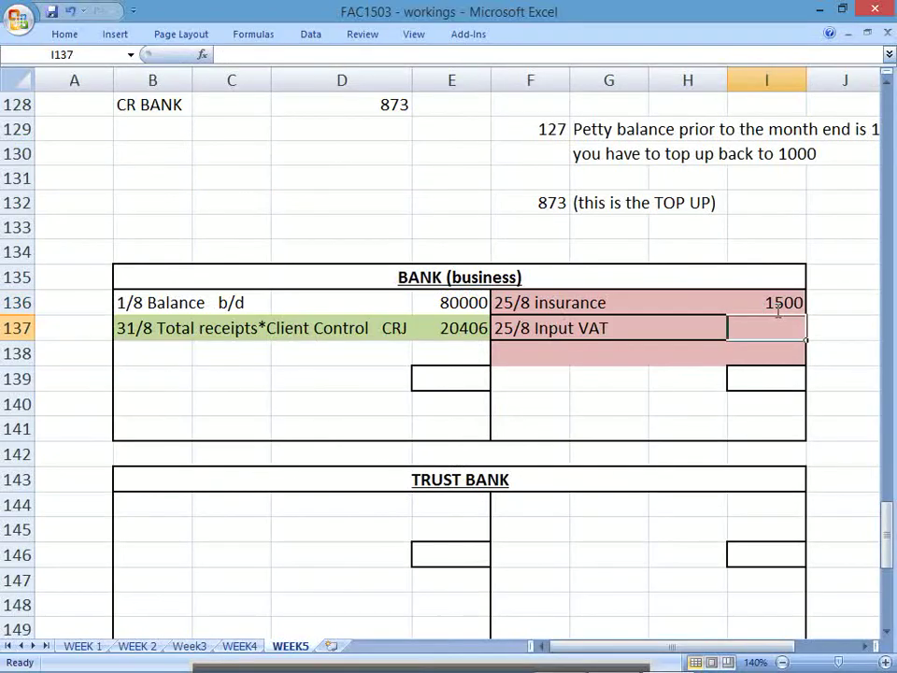
type("210")
key("Return")
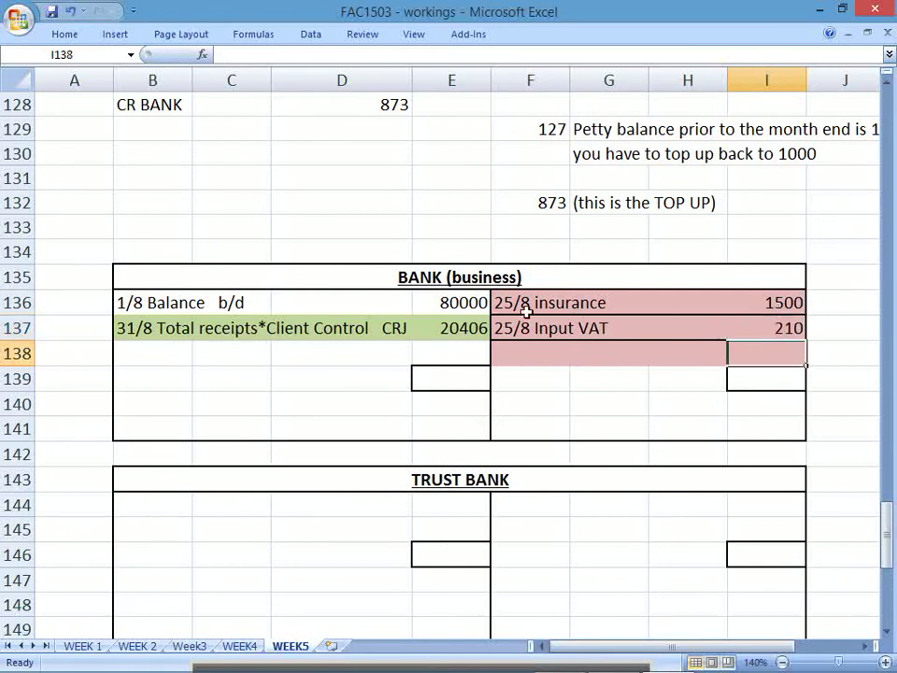
Step: Highlight the insurance row amounts 1 500, 210 and 1 710 in the business cash payments journal of the tutorial letter PDF
left_click_drag(546, 303, 733, 335)
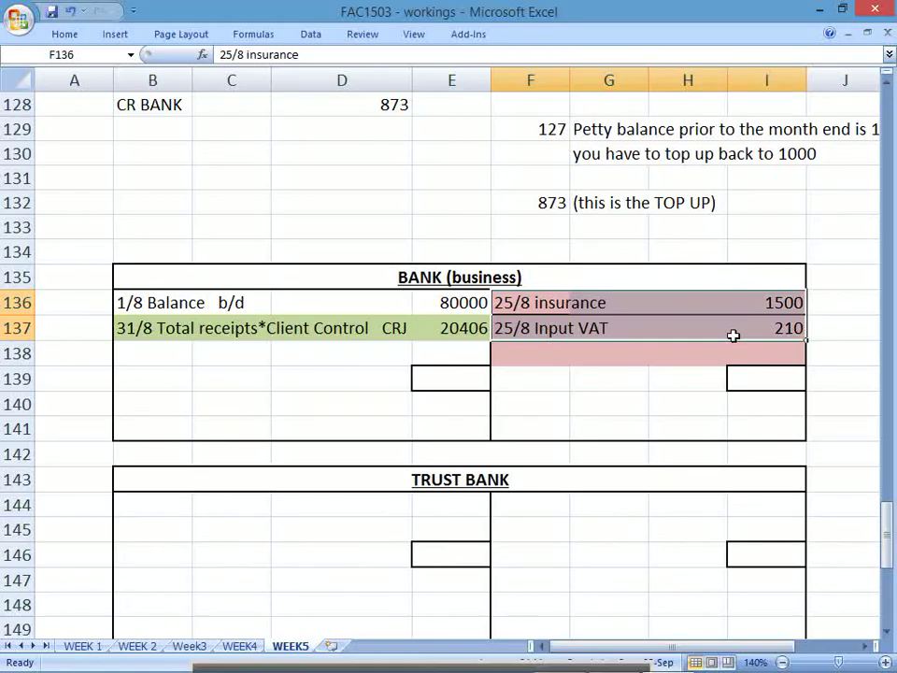
key("alt+Tab")
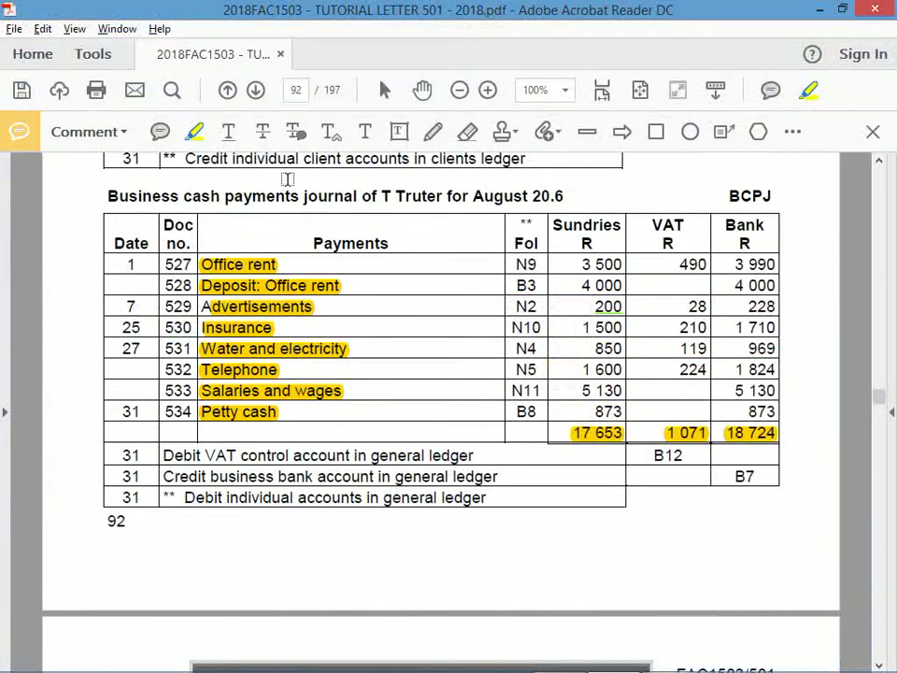
left_click_drag(584, 327, 742, 328)
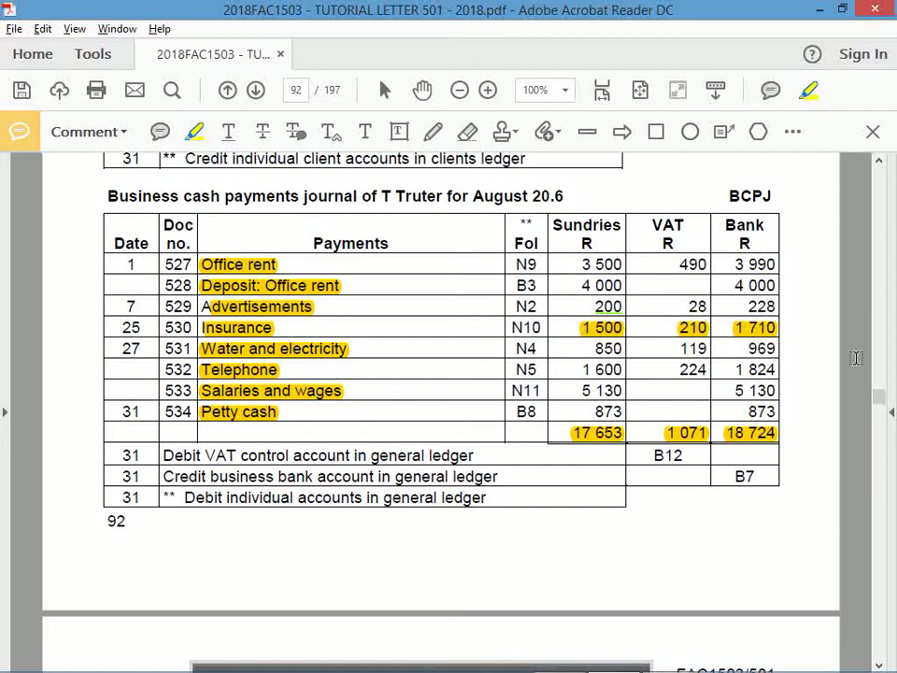
key("alt+Tab")
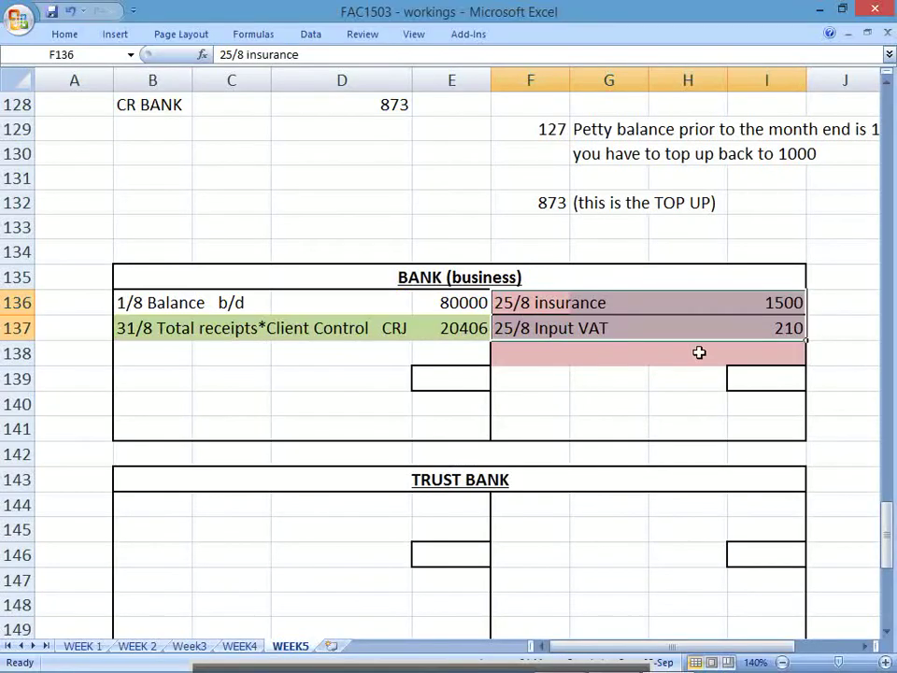
Step: Remove the entries and red shading from F136:I138 of BANK (business) by copying the blank cells B138:E138 over each row
left_click_drag(628, 354, 615, 374)
left_click_drag(509, 307, 766, 347)
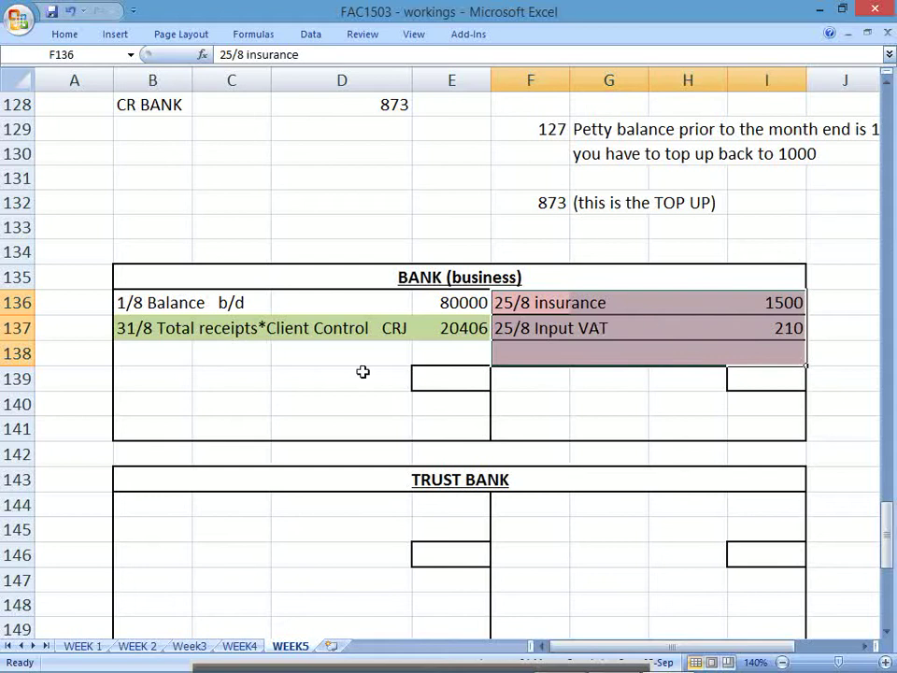
left_click_drag(140, 362, 428, 350)
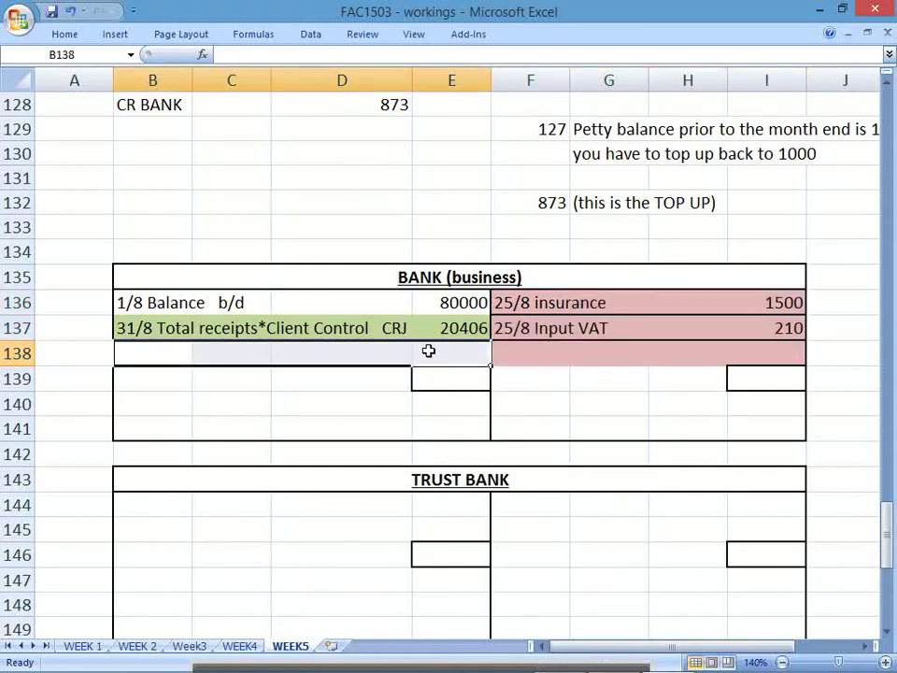
key("ctrl+c")
left_click(495, 305)
key("ctrl+v")
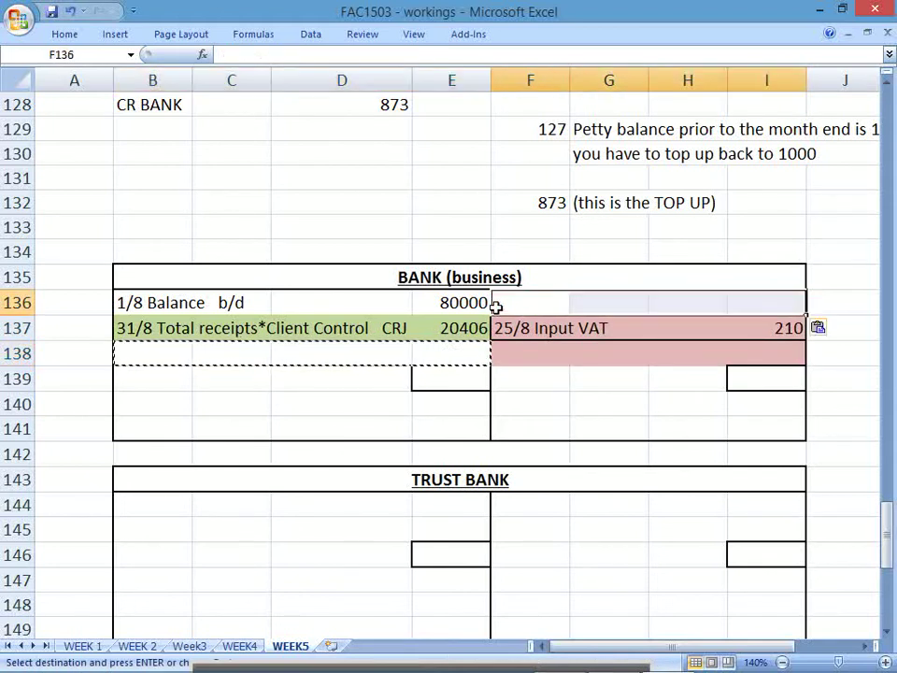
key("Down")
key("ctrl+v")
key("Down")
key("ctrl+v")
left_click(495, 306)
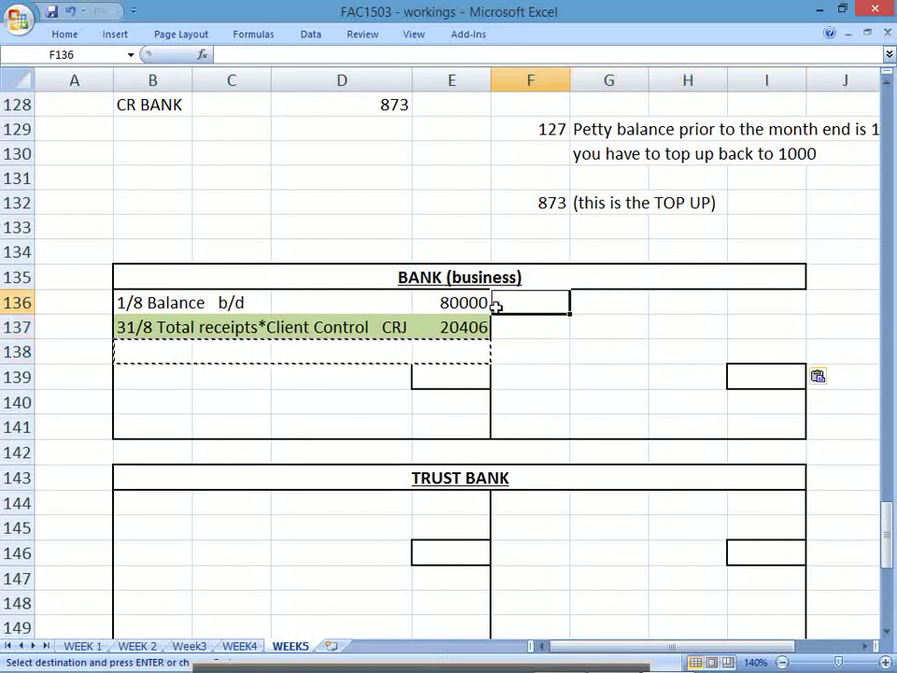
Step: Apply an outside border around the credit side of BANK (business), F136:I141
left_click_drag(501, 305, 788, 420)
left_click(65, 33)
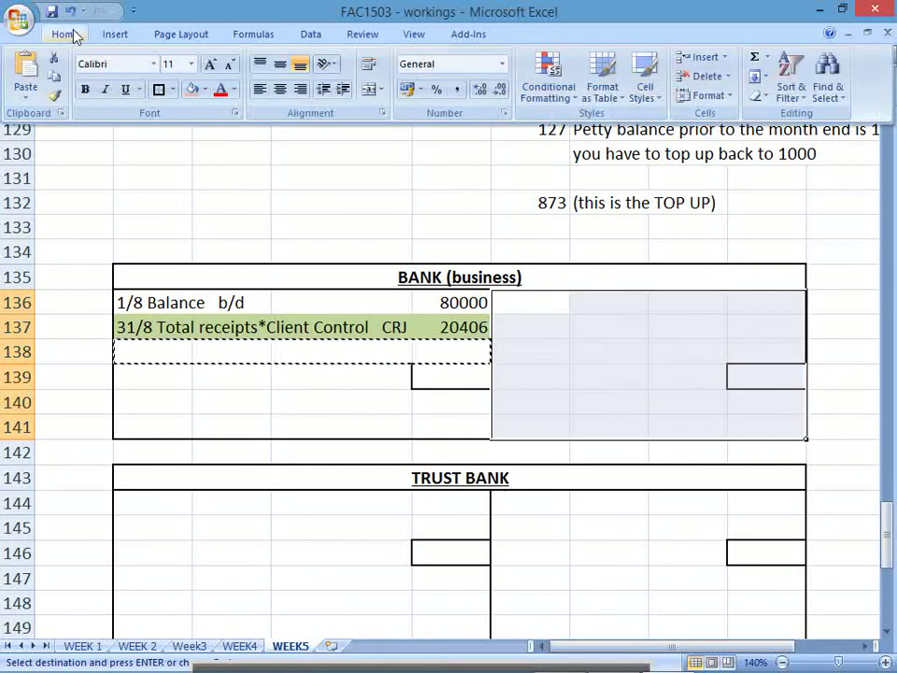
left_click(159, 89)
left_click(463, 352)
left_click(526, 304)
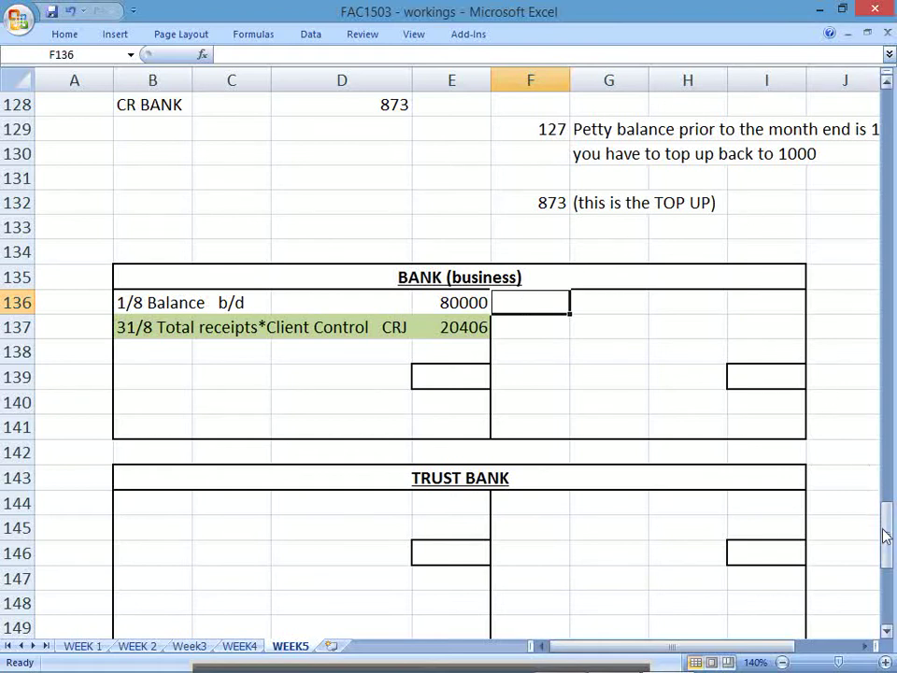
left_click_drag(887, 535, 708, 398)
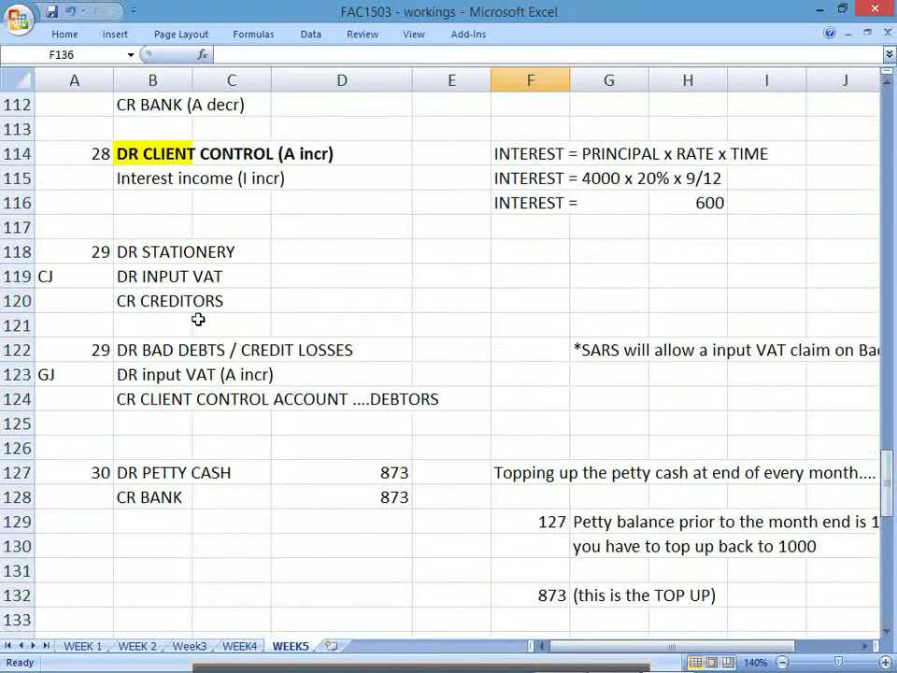
left_click_drag(130, 246, 244, 322)
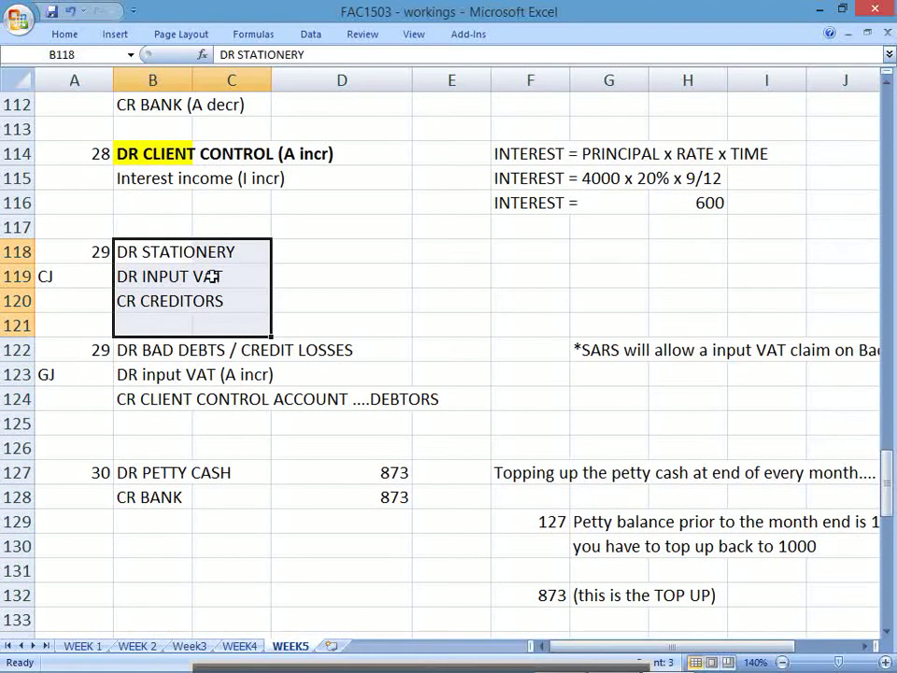
left_click_drag(167, 157, 211, 179)
left_click_drag(138, 344, 259, 395)
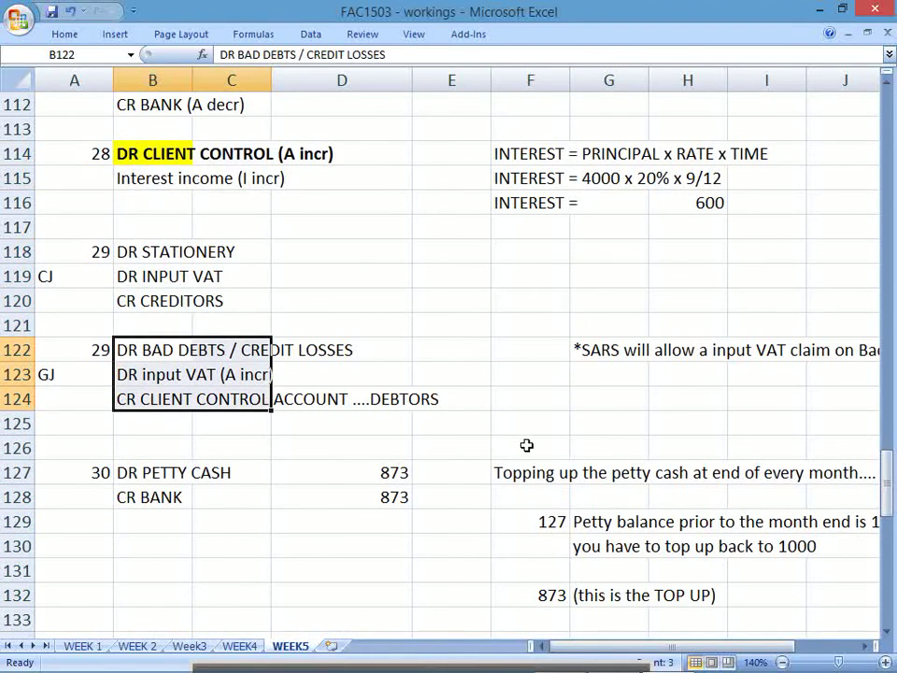
left_click_drag(890, 632, 891, 635)
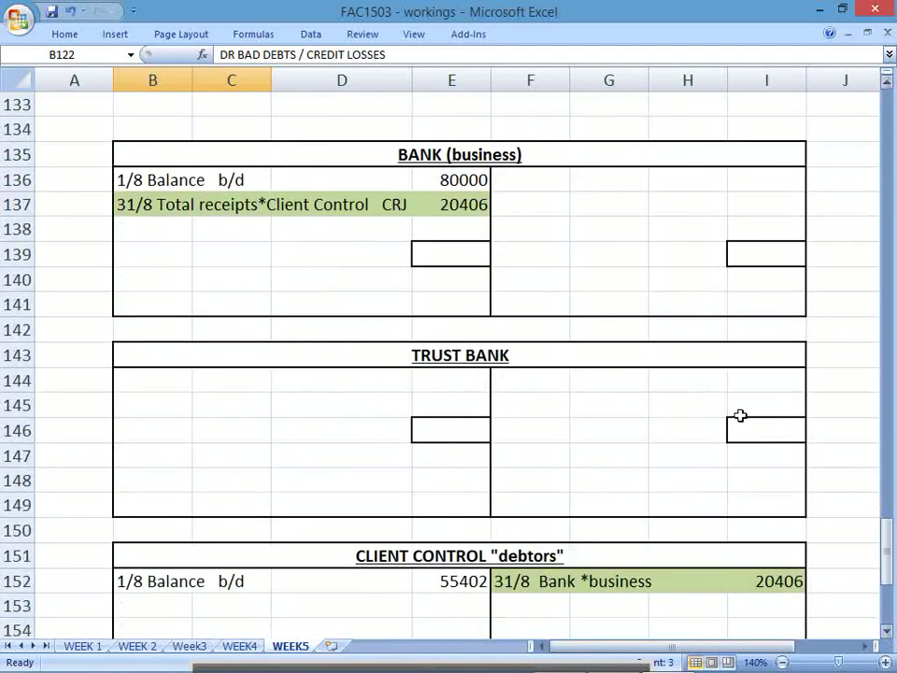
Step: Enter the label "31/8 TOTAL PAYMENTS * could" in F136 on the credit side of BANK (business)
left_click(530, 180)
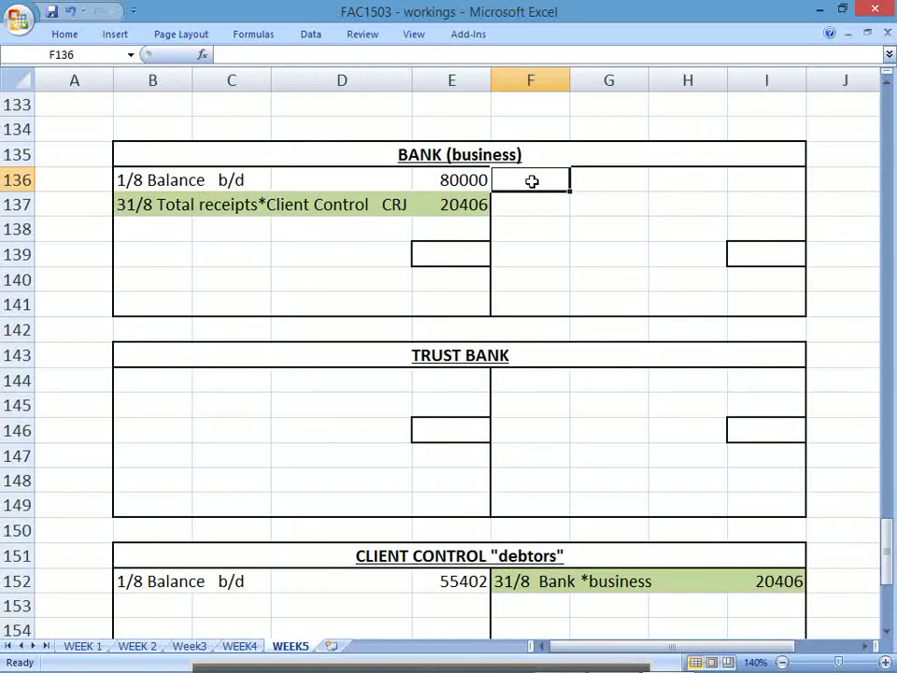
type("31/8 TOTAL PAYMENTS")
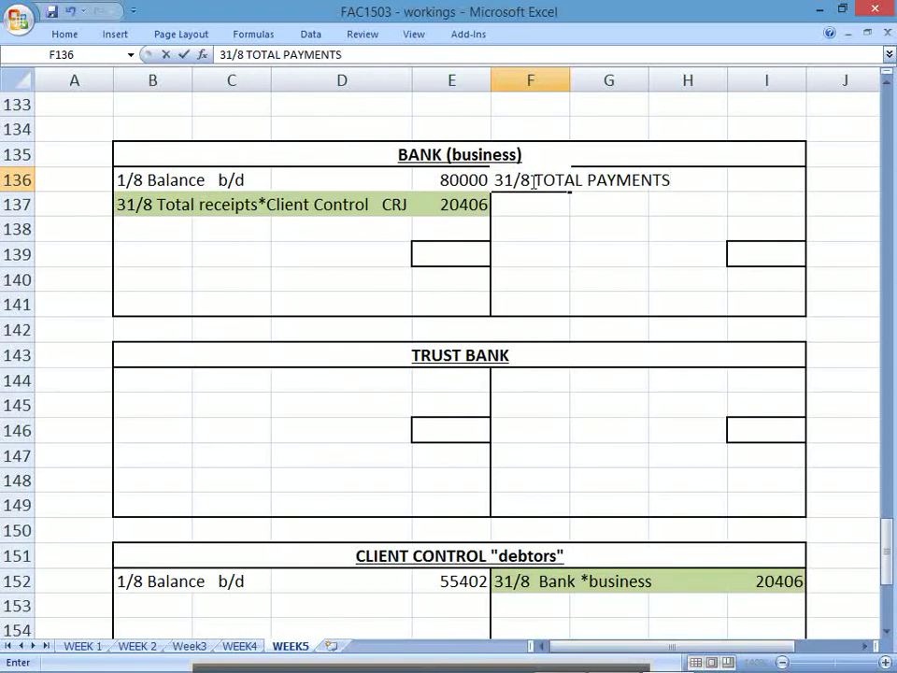
type(" (*")
type(" could")
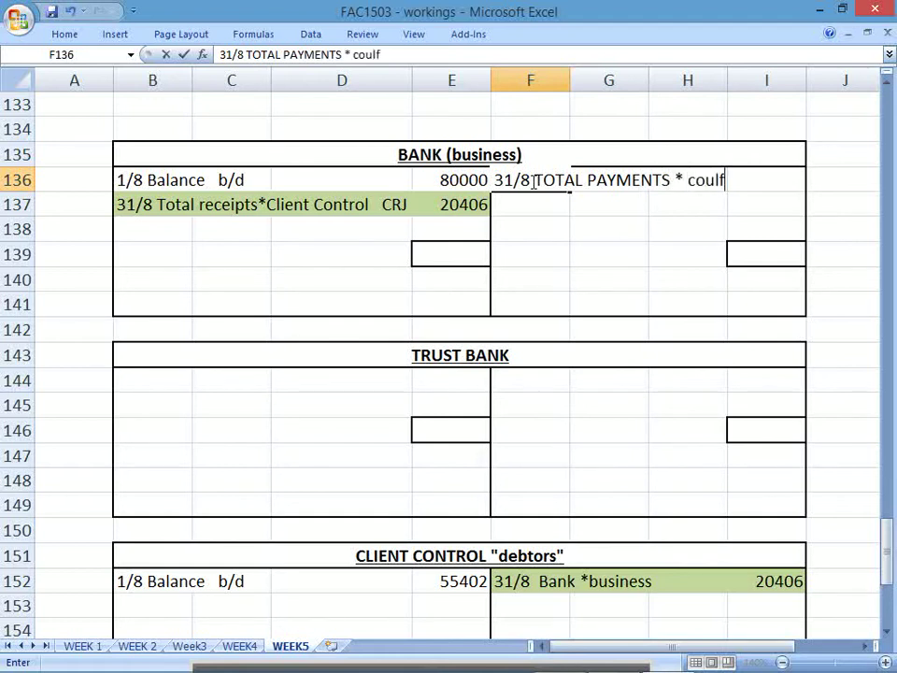
key("Return")
Step: Continue the payments note in F137 of BANK (business) with "have been shown separately.."
type("have been sha")
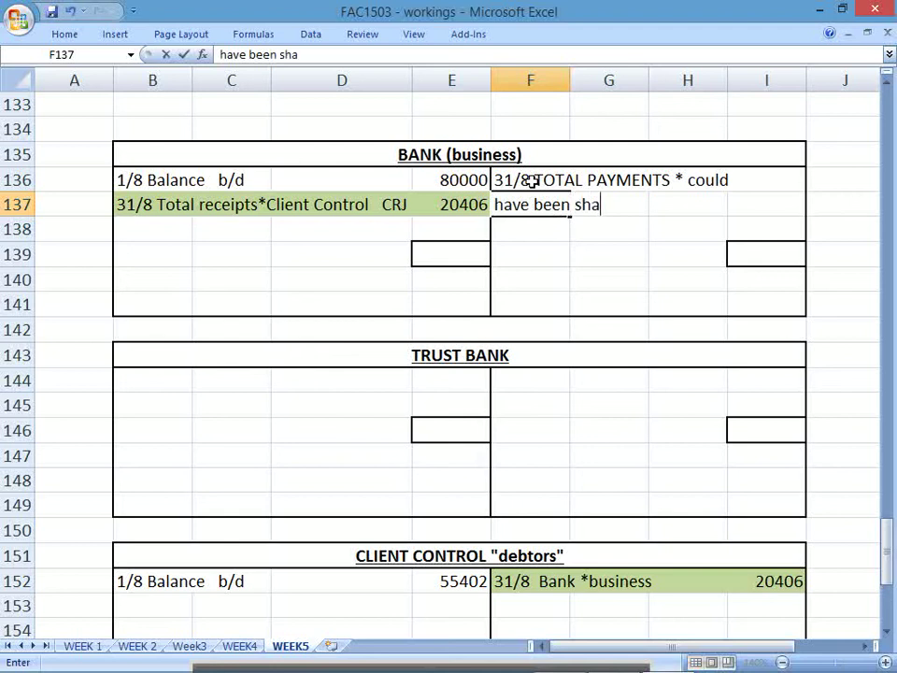
key("BackSpace")
type("wo")
key("BackSpace")
key("BackSpace")
type("own separate")
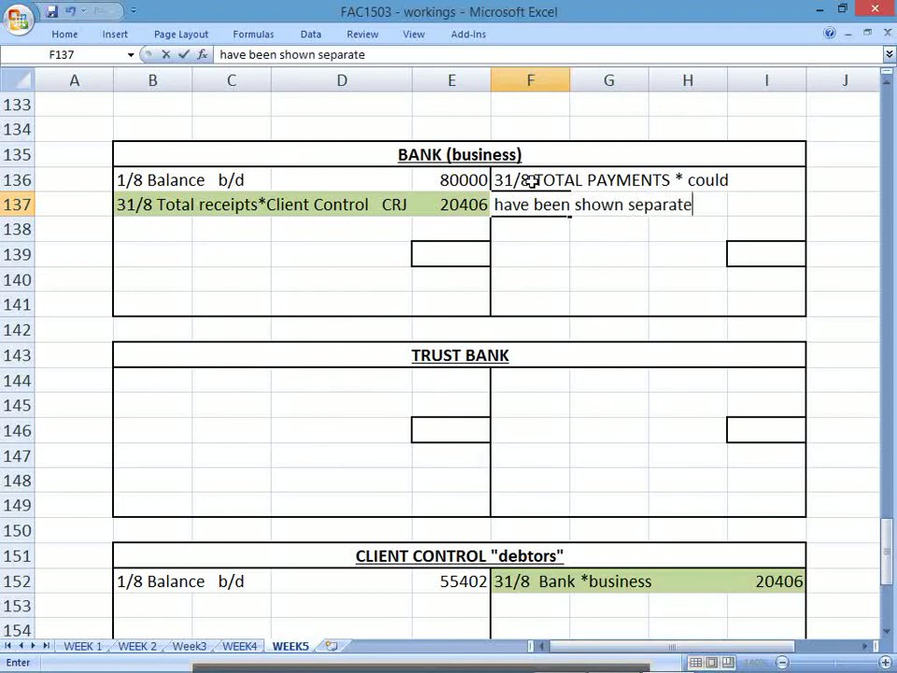
type("ly..")
key("Return")
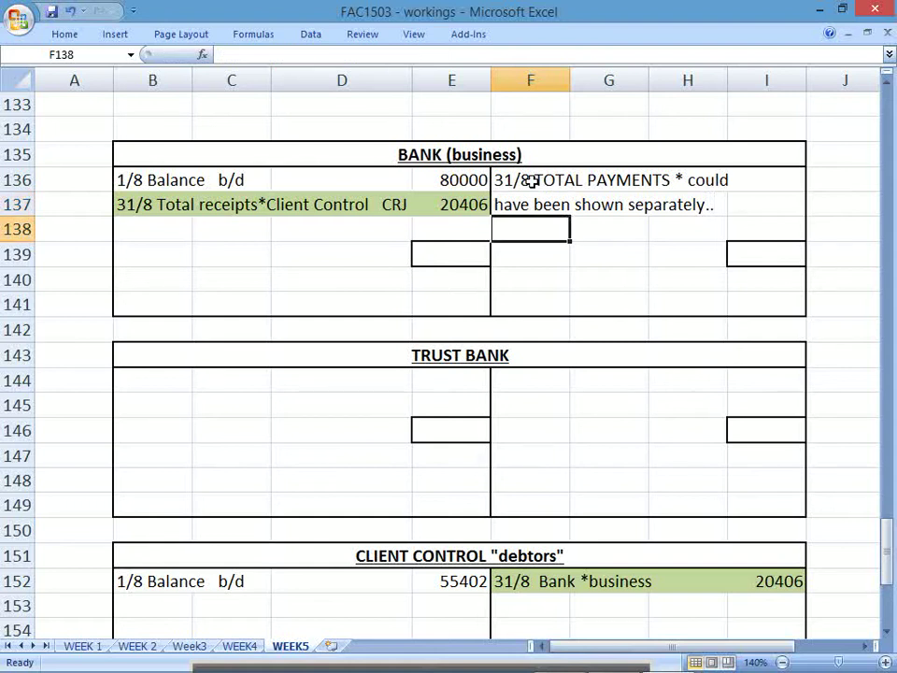
Step: Enter 17653, the Sundries total from the business cash payments journal in the PDF, as the TOTAL PAYMENTS amount in I136
left_click(529, 181)
key("Right")
key("Right")
key("Right")
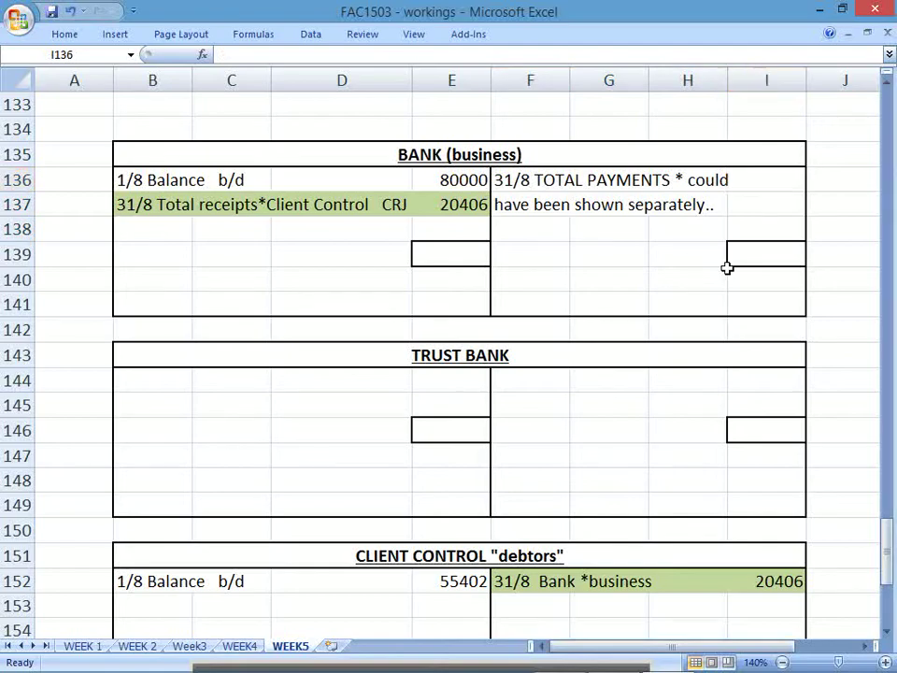
key("alt+Tab")
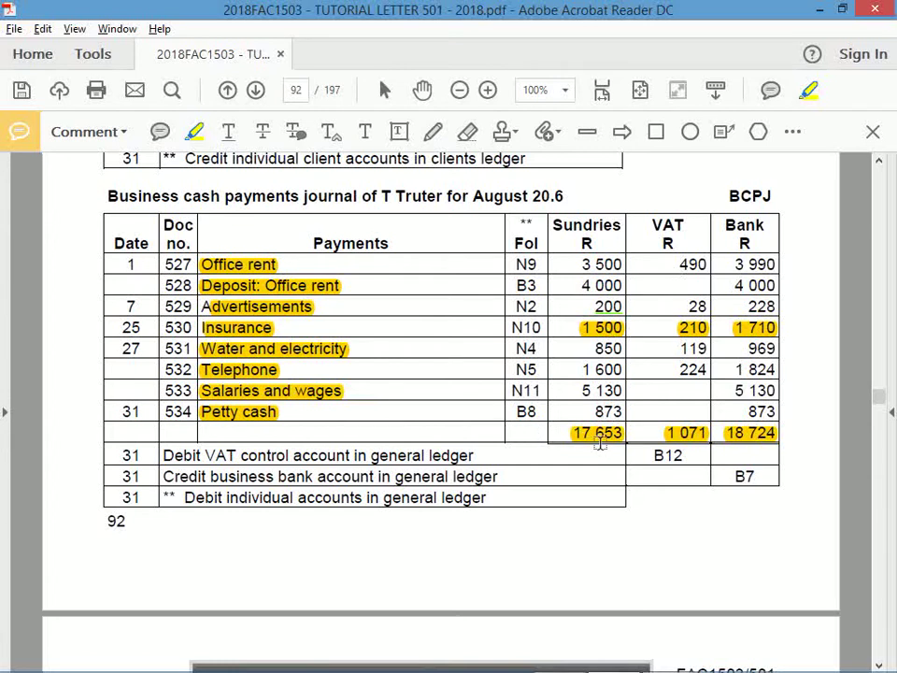
key("alt+Tab")
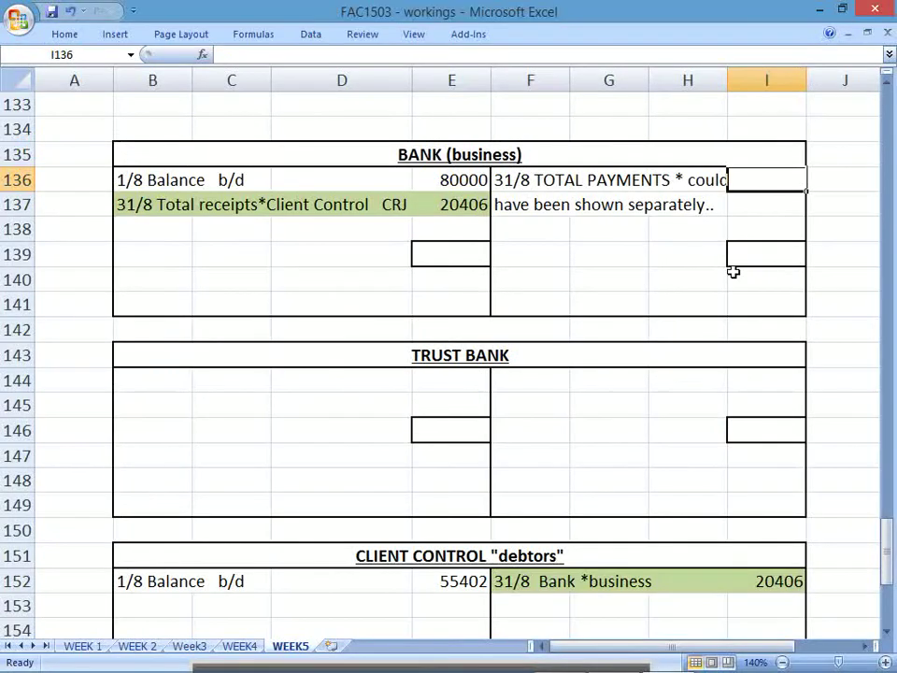
type("1763")
key("BackSpace")
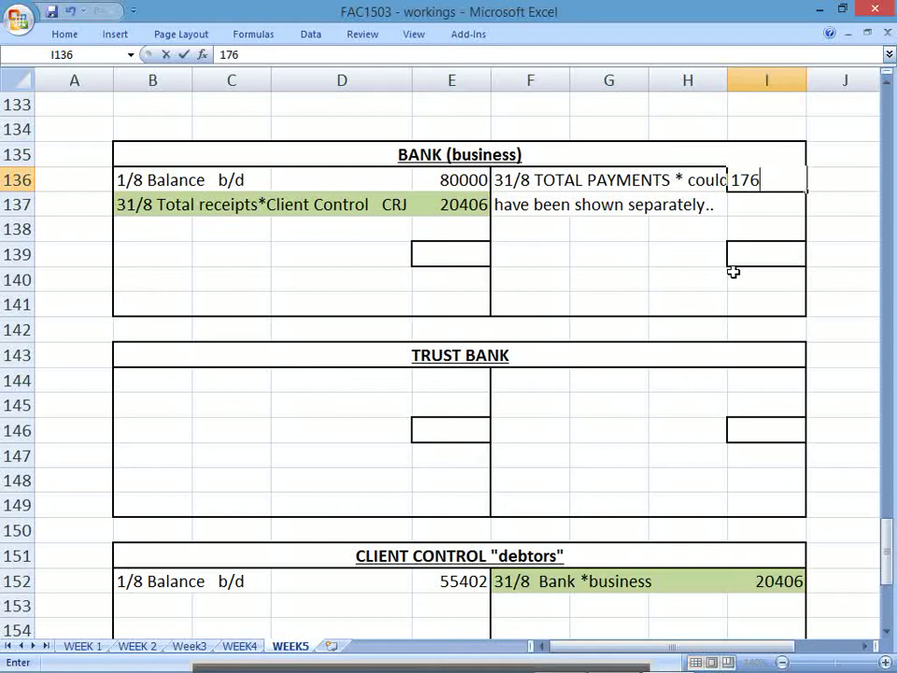
type("53")
key("alt+Tab")
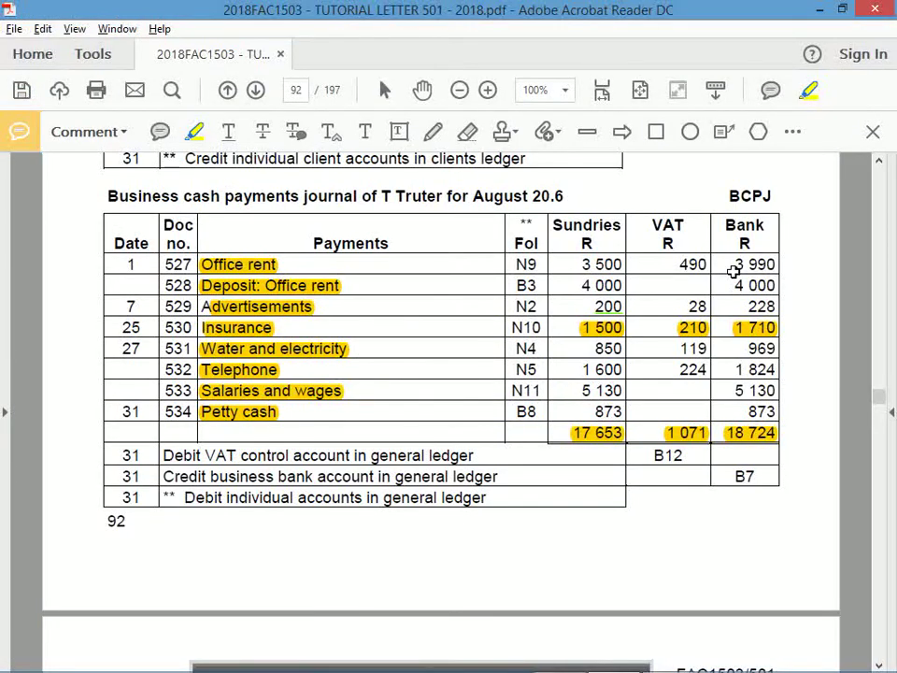
key("alt+Tab")
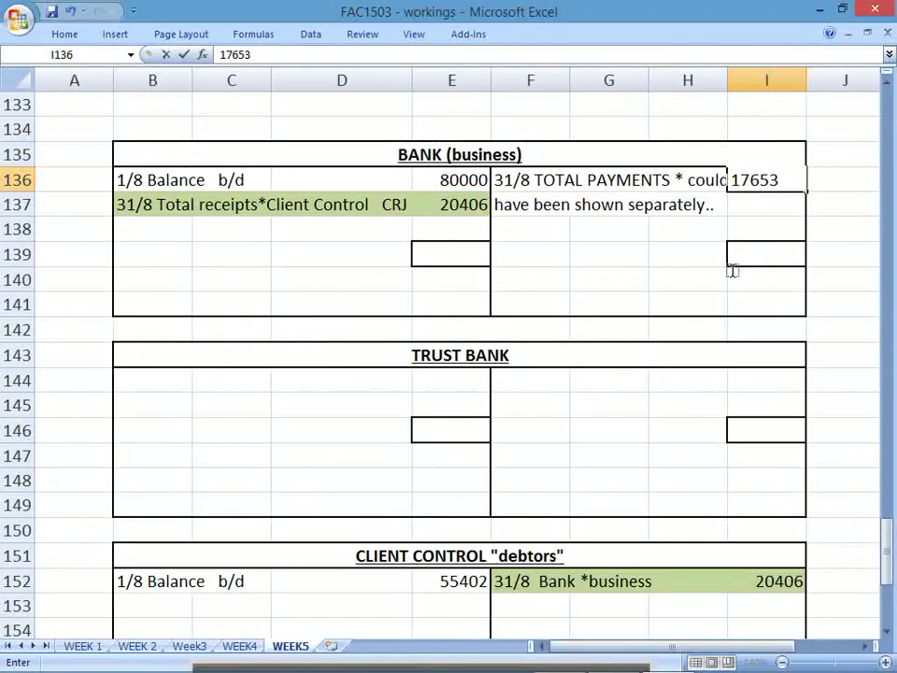
key("Up")
Step: Enter the label "31/8 Input VAT" in F138 on the credit side of BANK (business)
key("Up")
key("Down")
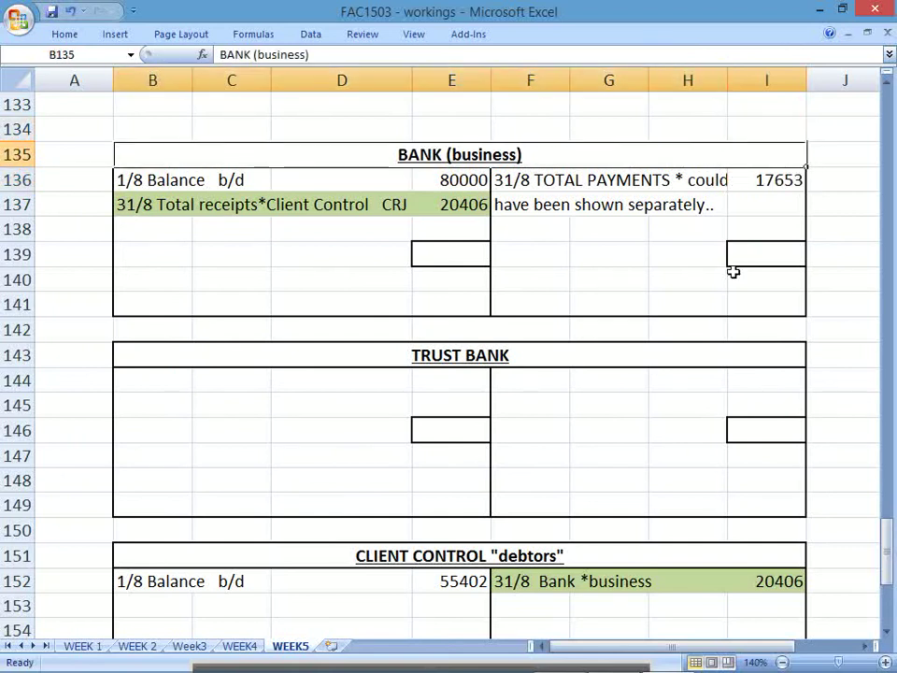
key("Up")
key("Up")
key("Up")
key("Down")
key("Down")
key("Down")
key("Down")
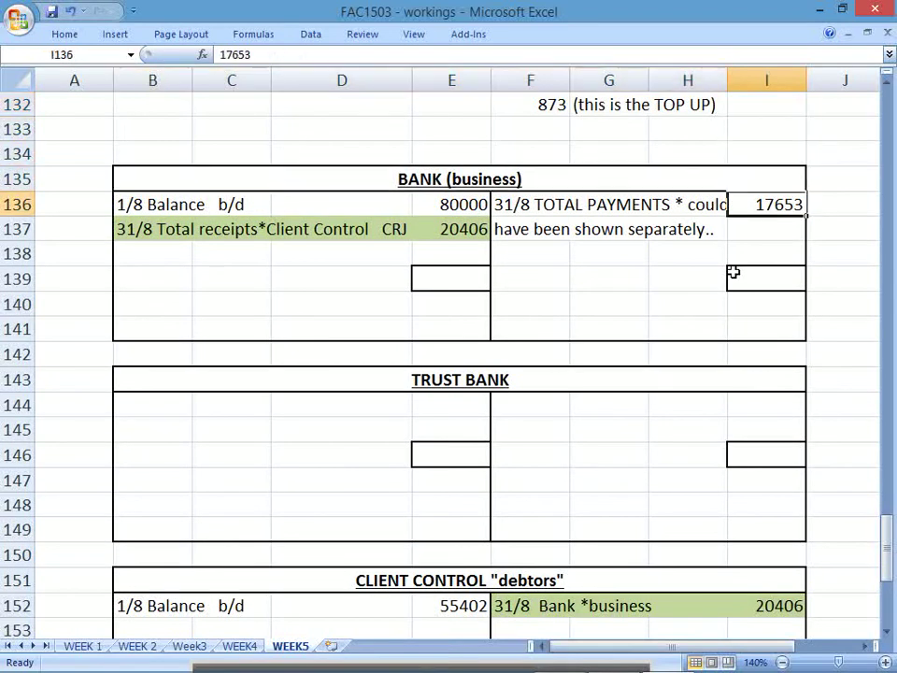
key("Down")
key("Down")
key("Left")
key("Left")
key("Left")
type("31")
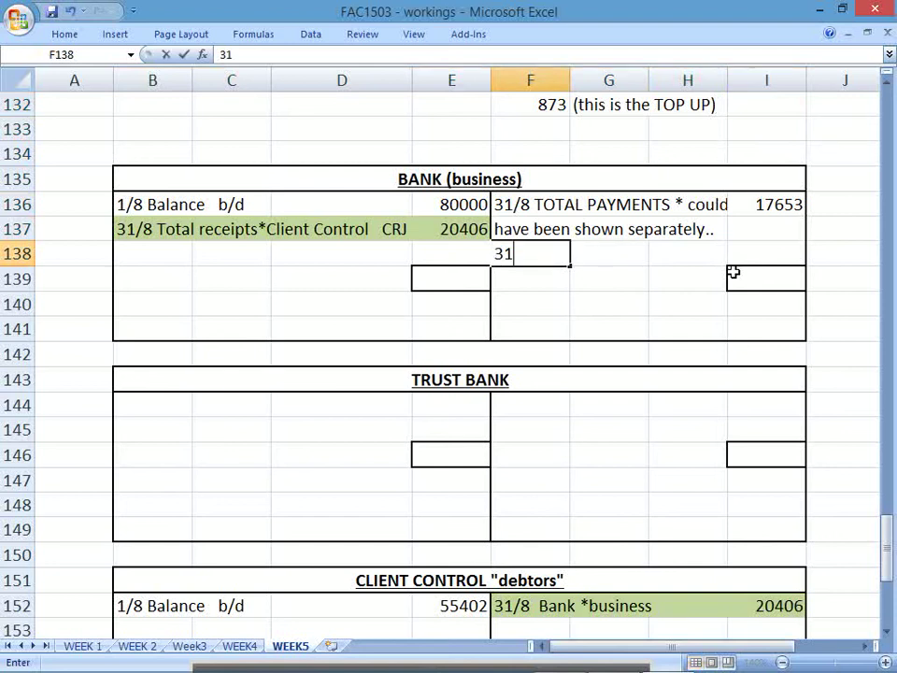
type("/8 INput VAT")
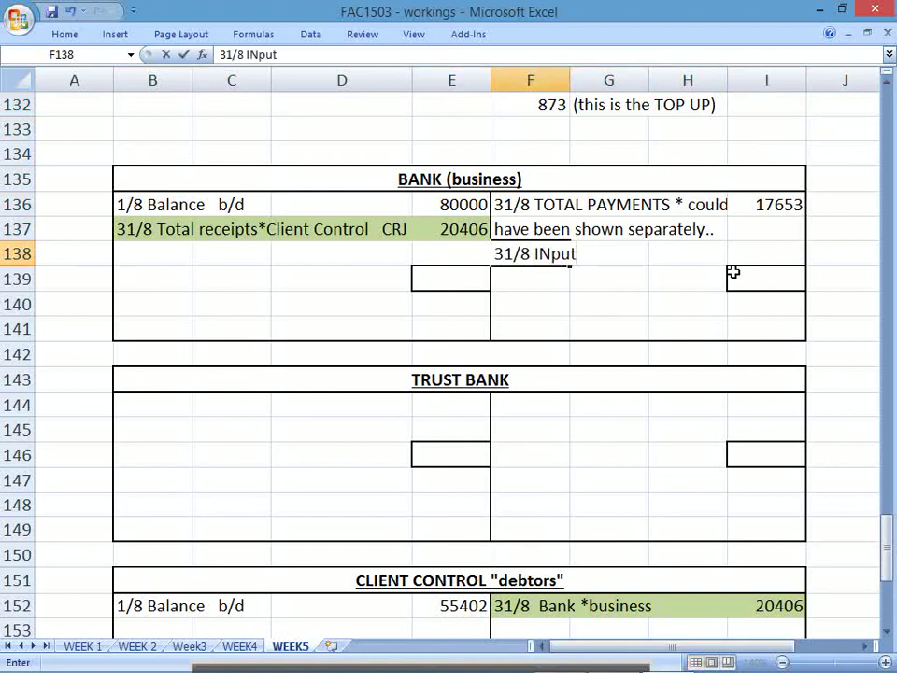
key("Return")
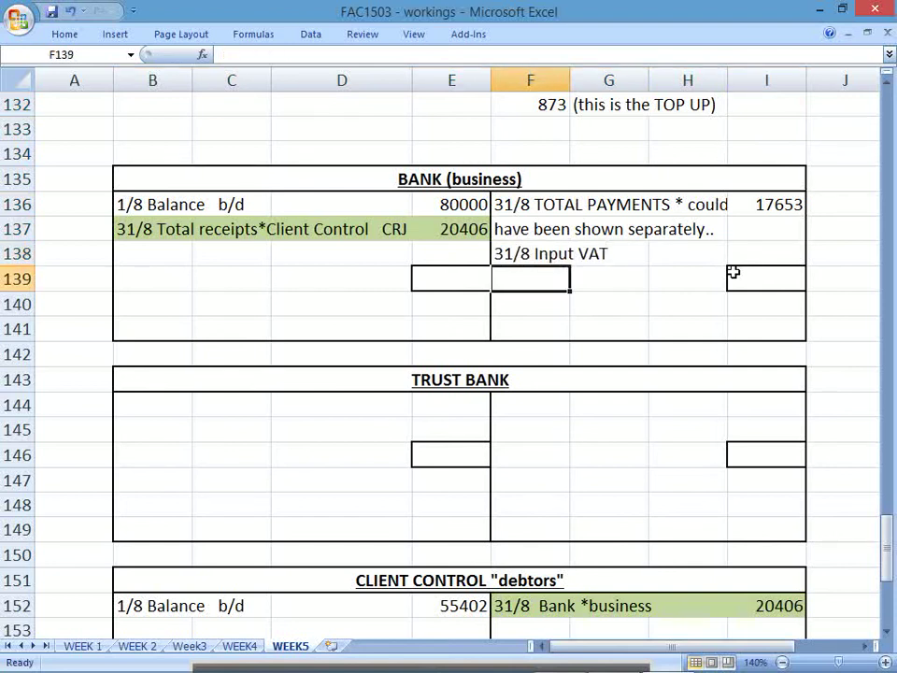
Step: Enter 1071, the VAT total from the business cash payments journal in the PDF, as the Input VAT amount in I138
key("Up")
key("Right")
key("Right")
key("Right")
key("alt+Tab")
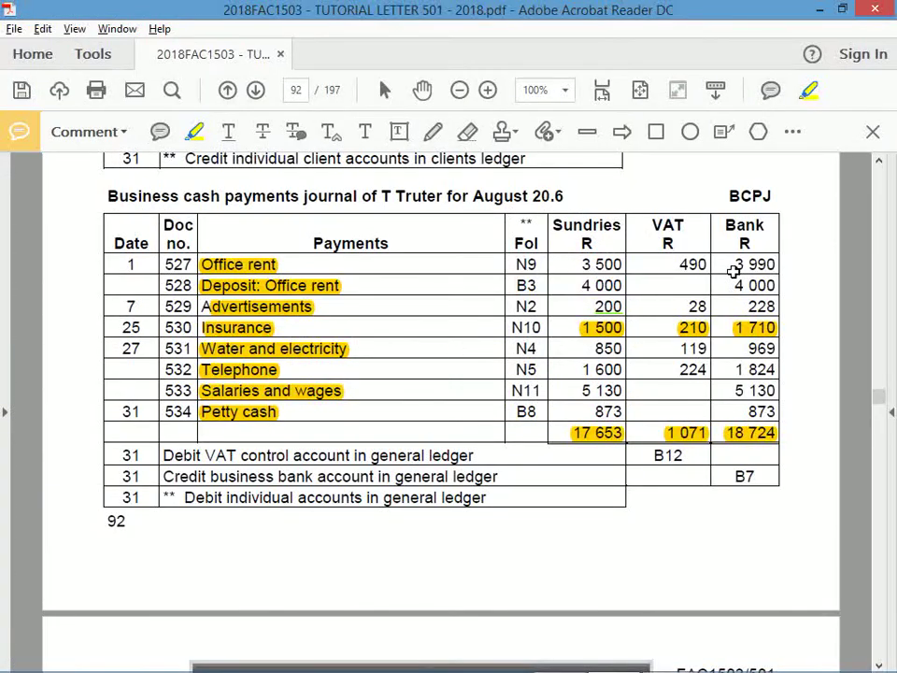
key("alt+Tab")
type("1071")
key("Return")
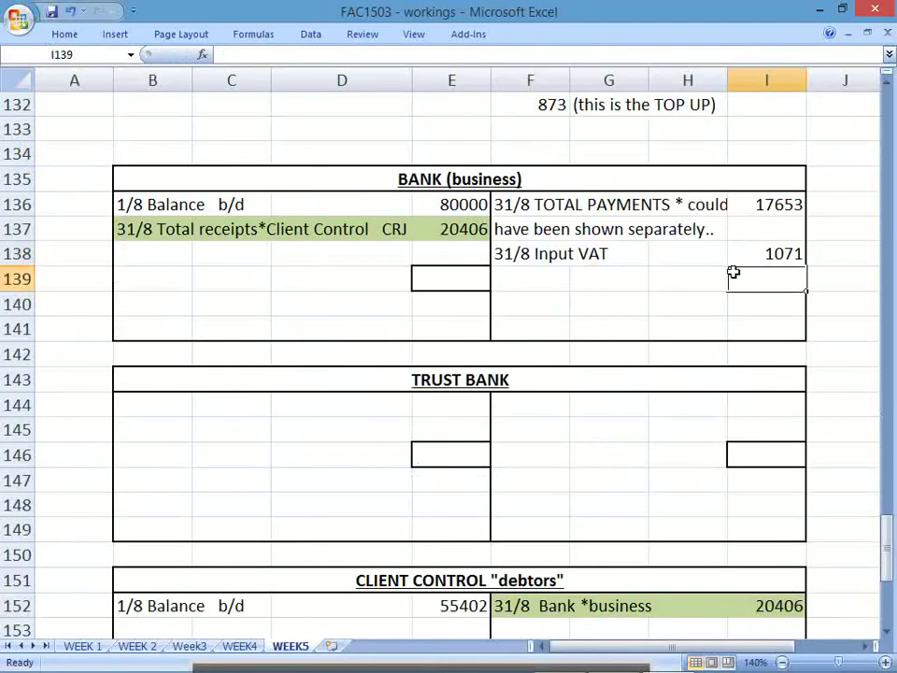
Step: Check the sum of I136:I138 against the payments total in the Business bank account on page 96 of the tutorial letter PDF
key("Up")
key("Up")
key("Up")
key("shift+Down")
key("shift+Down")
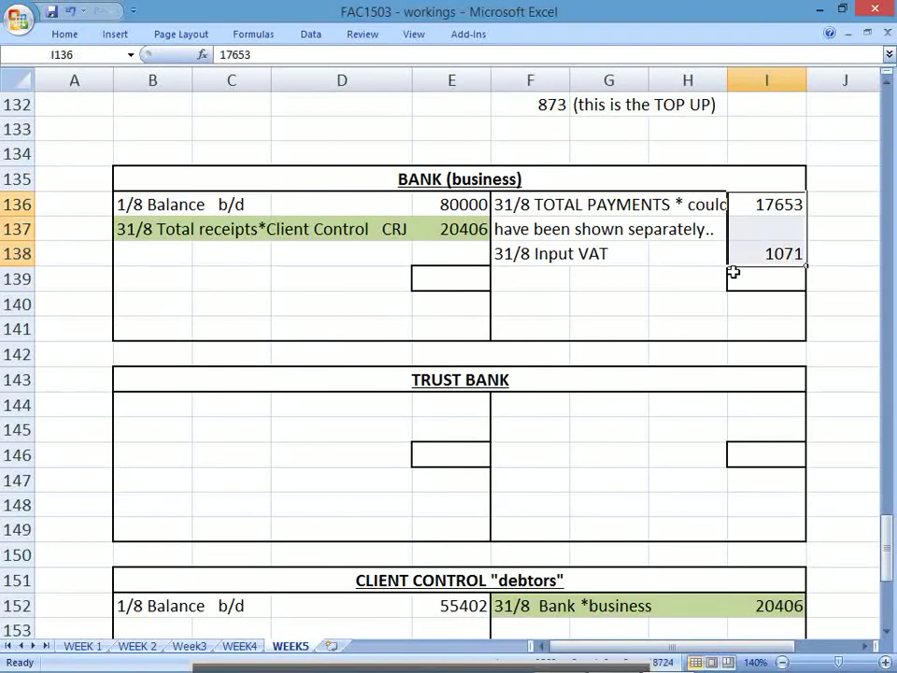
key("alt+Tab")
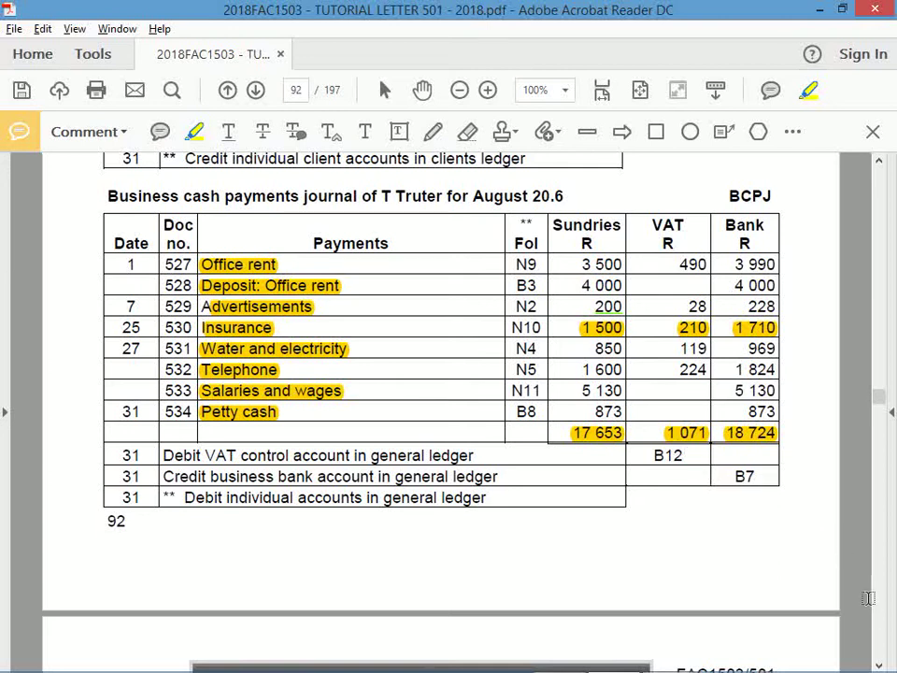
left_click(878, 621)
left_click(879, 620)
left_click(878, 621)
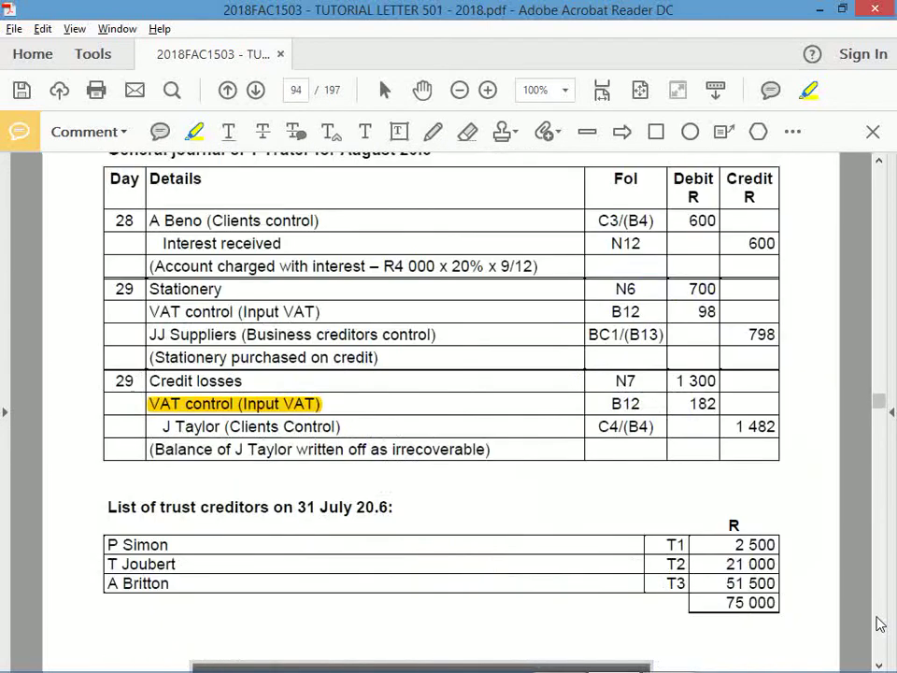
left_click(878, 621)
left_click(878, 620)
left_click(879, 620)
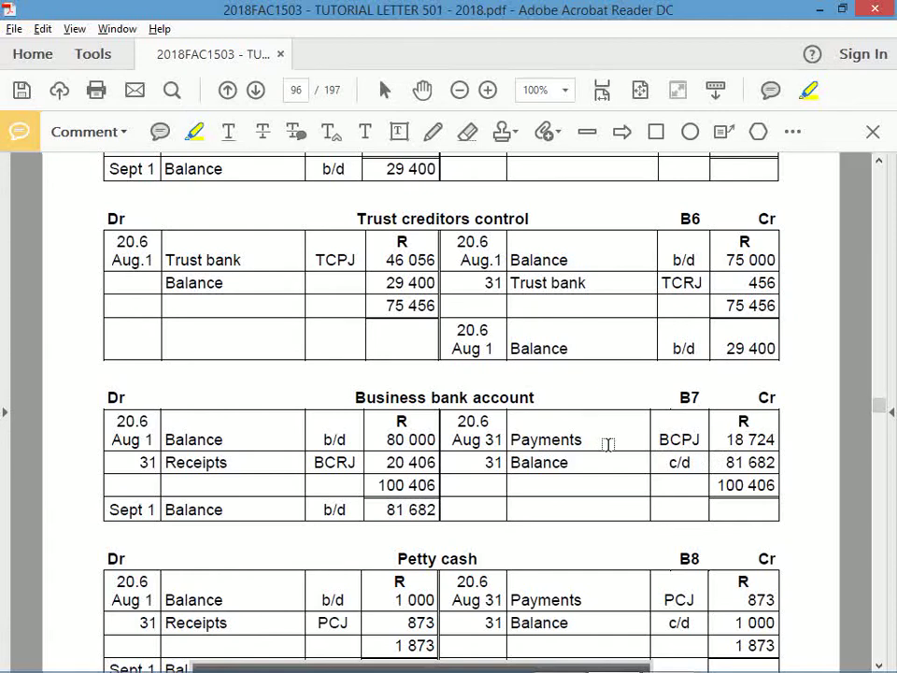
Step: Back in Excel, copy the blank TRUST BANK T-account B143:I149 to J135 and title the copy "INPUT VAT"
key("alt+Tab")
key("Left")
key("Left")
key("Left")
key("Left")
key("Left")
key("Left")
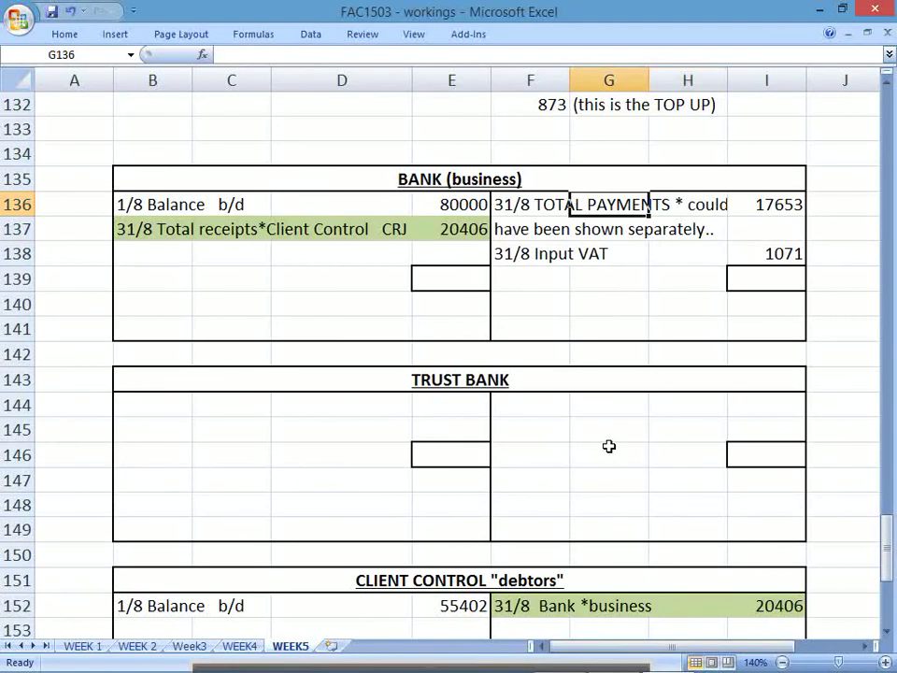
key("Down")
key("Down")
key("Down")
key("Down")
key("Down")
key("Down")
key("Down")
key("Left")
key("Left")
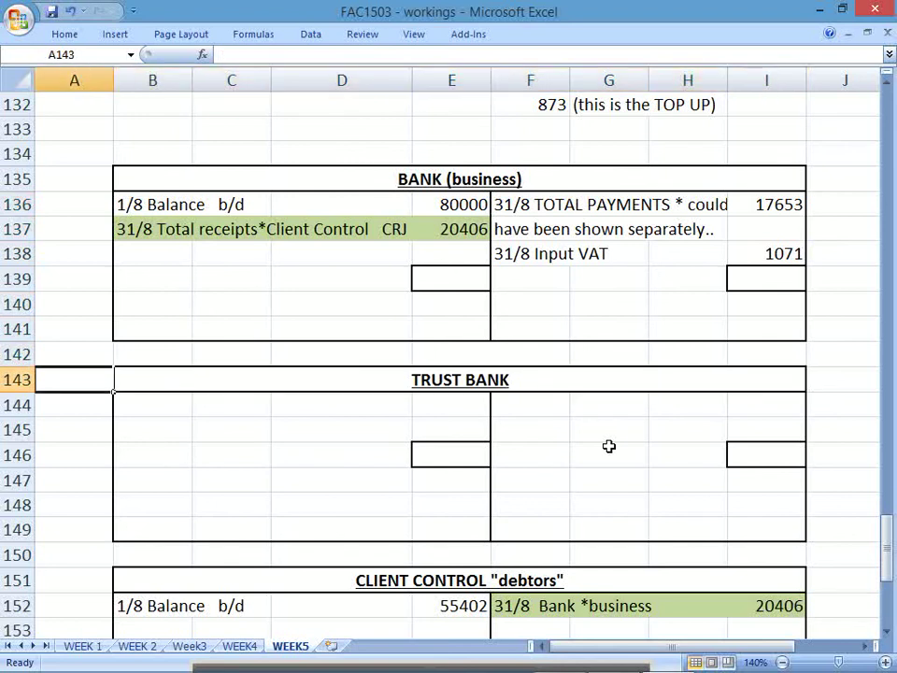
key("Right")
key("shift+Down")
key("shift+Down")
key("shift+Down")
key("shift+Down")
key("shift+Down")
key("shift+Down")
key("ctrl+c")
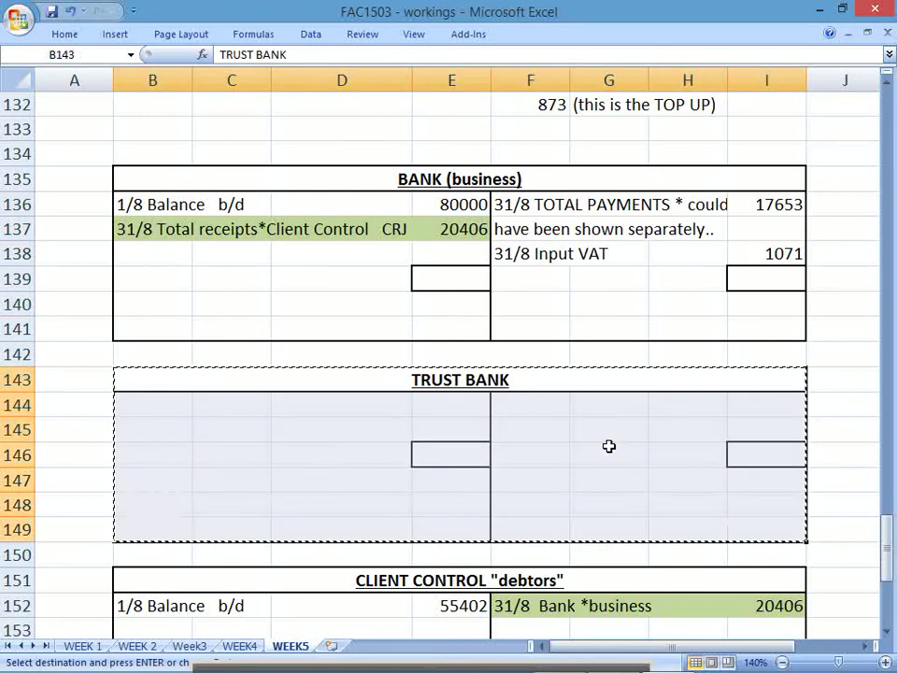
key("Right")
key("Right")
key("Right")
key("Right")
key("Right")
key("Right")
key("Right")
key("Right")
key("Right")
key("Right")
key("Right")
key("Right")
key("Right")
key("Right")
key("Right")
key("Right")
key("Up")
key("Up")
key("Up")
key("Up")
key("Up")
key("Up")
key("Up")
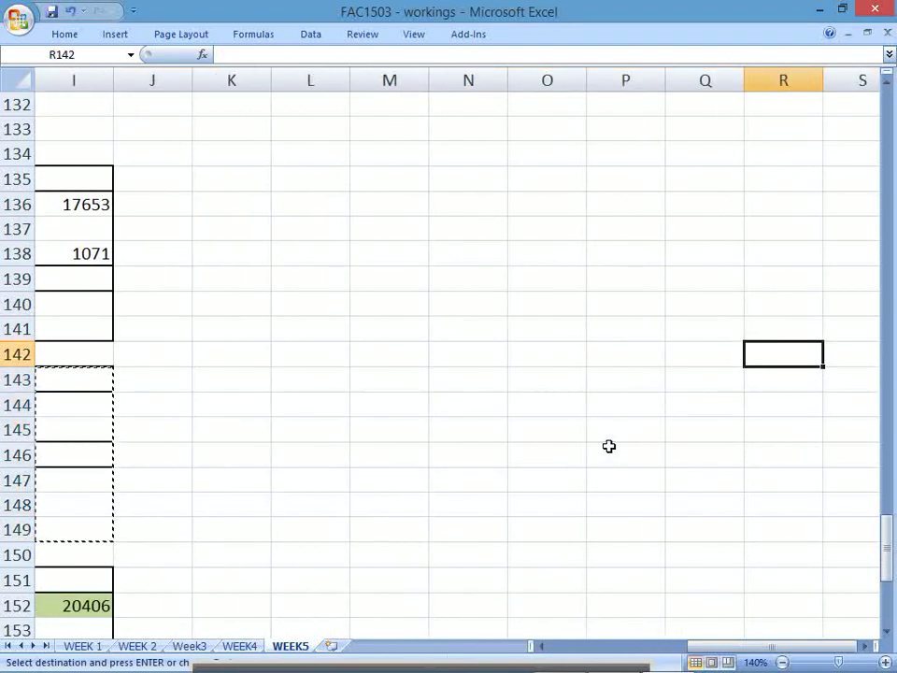
key("Left")
key("Left")
key("Left")
key("Left")
key("Left")
key("Left")
key("Up")
key("Left")
key("Left")
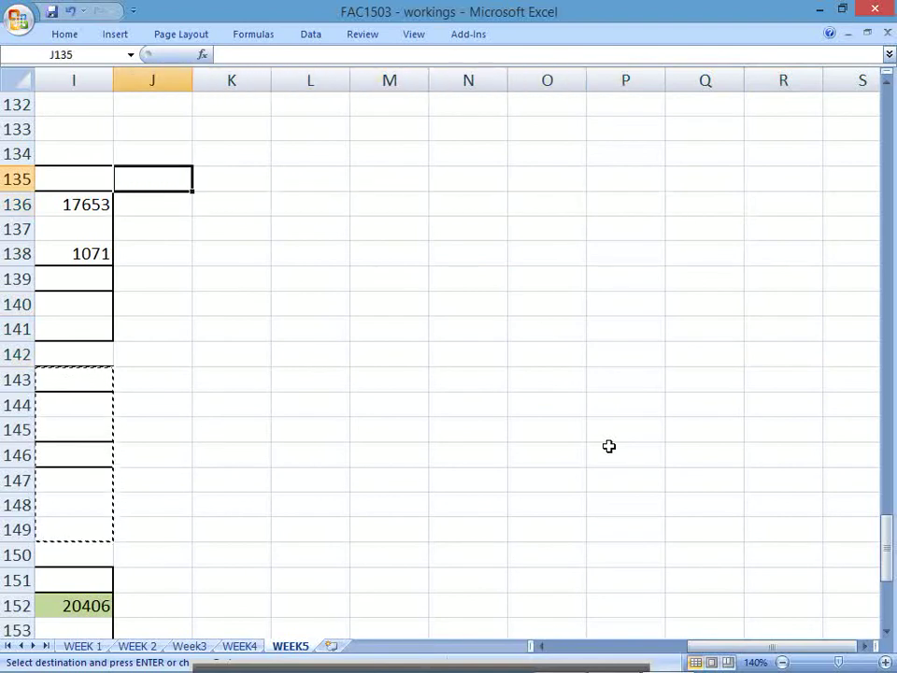
key("ctrl+v")
type("INPUT VAT")
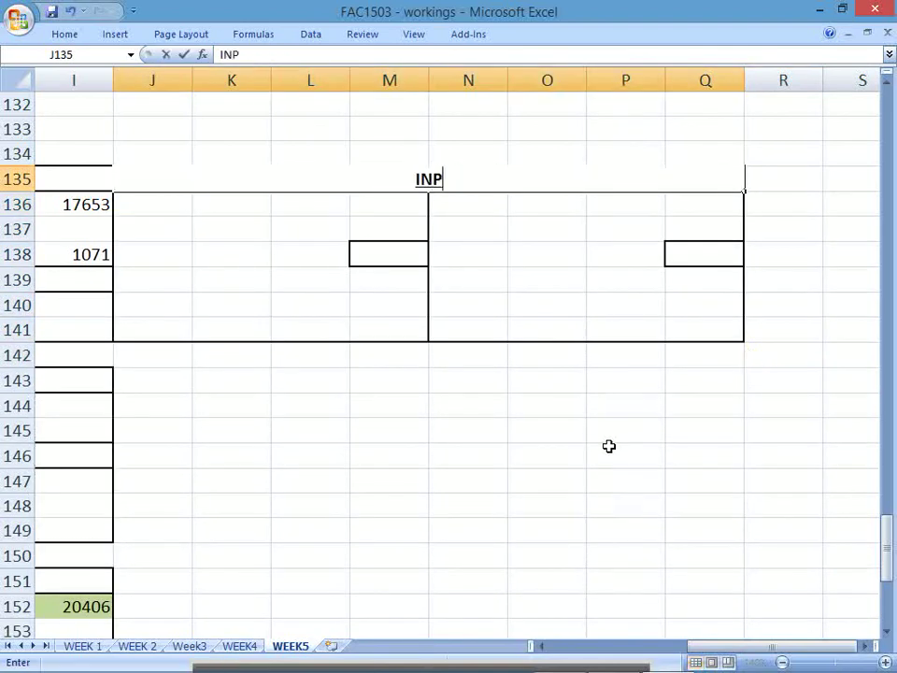
key("Return")
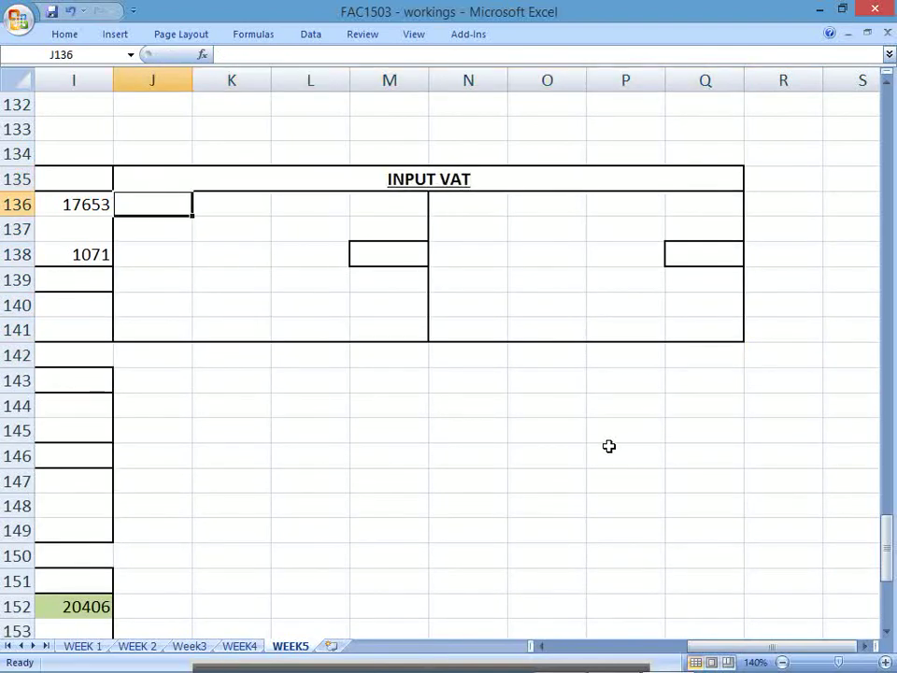
Step: Enter the label "31/8 BANK *all the separate items" in J136 on the debit side of INPUT VAT
key("Down")
key("Down")
key("Right")
key("Right")
key("Right")
key("Up")
key("Up")
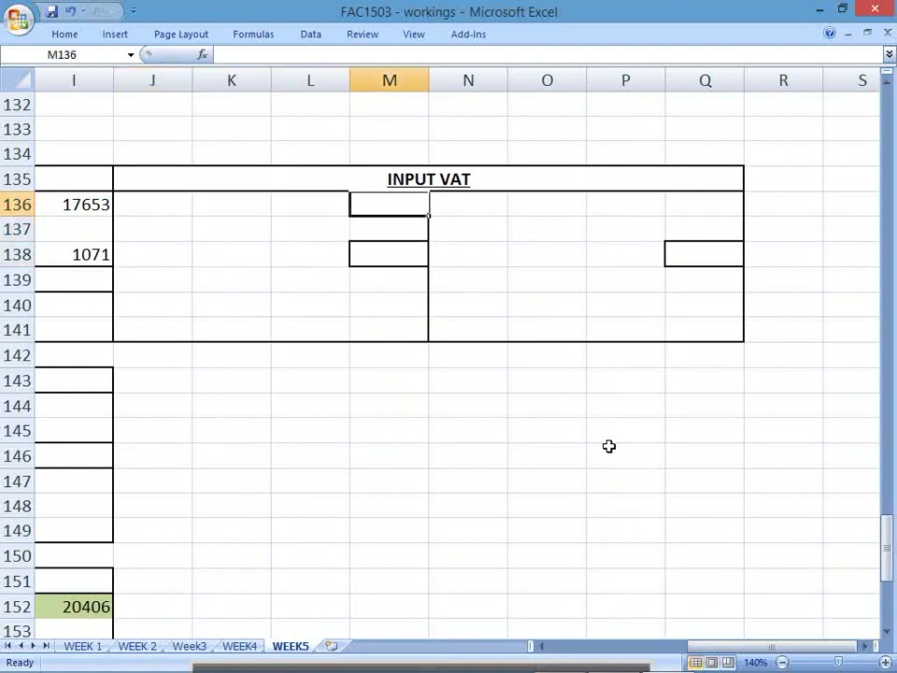
key("Left")
key("Left")
key("Left")
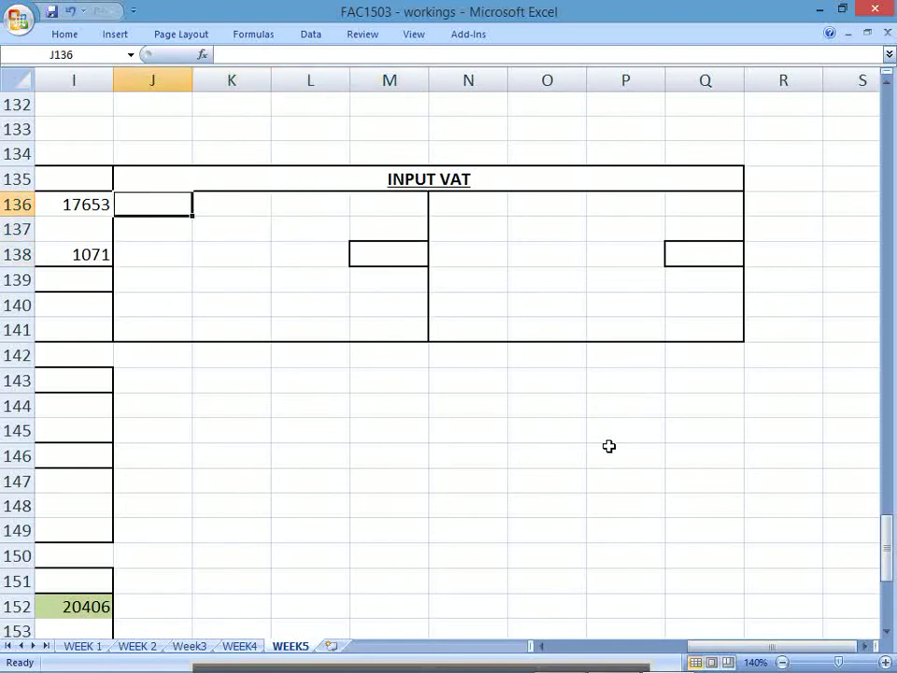
type("1/8")
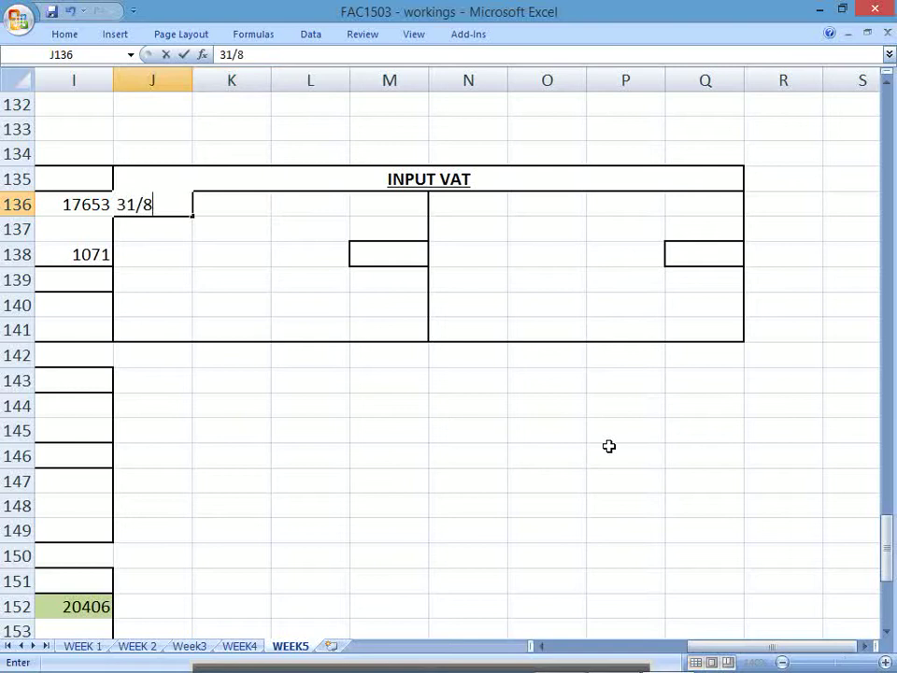
type(" BANK")
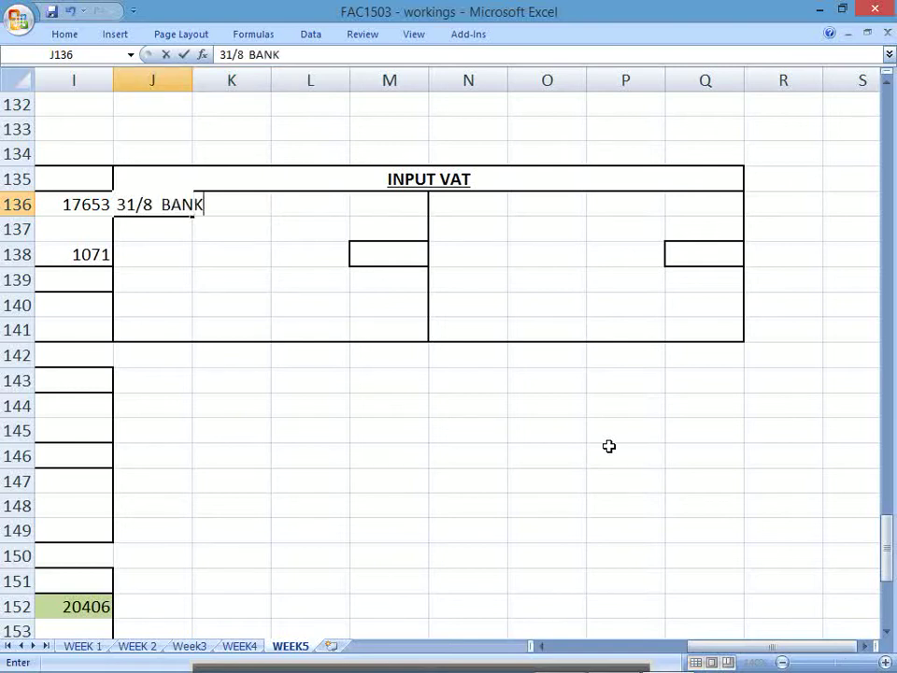
type(" *all the se[p")
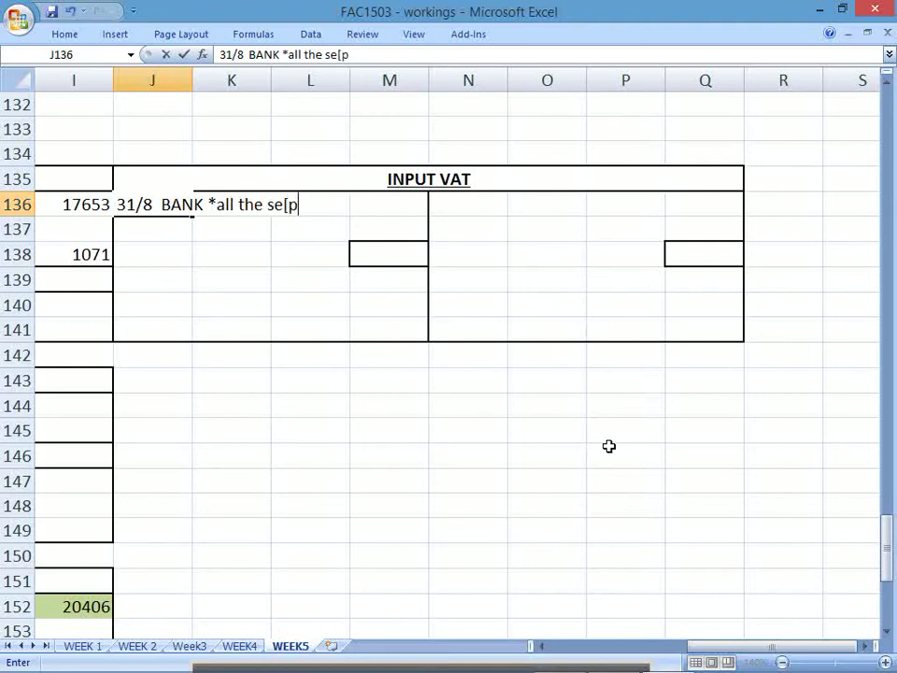
type("a")
key("BackSpace")
key("BackSpace")
type("parate items")
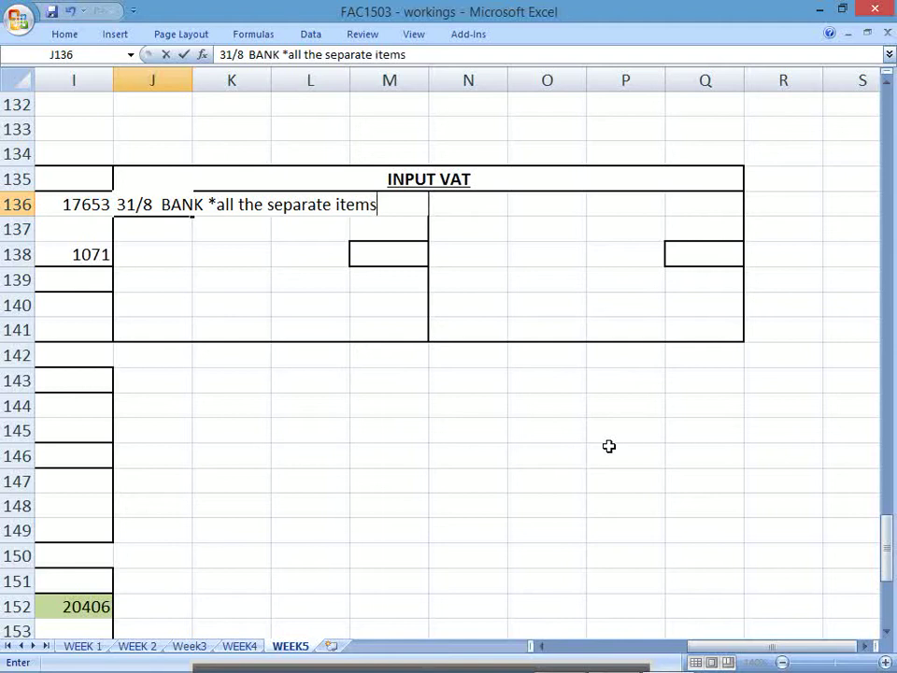
key("Return")
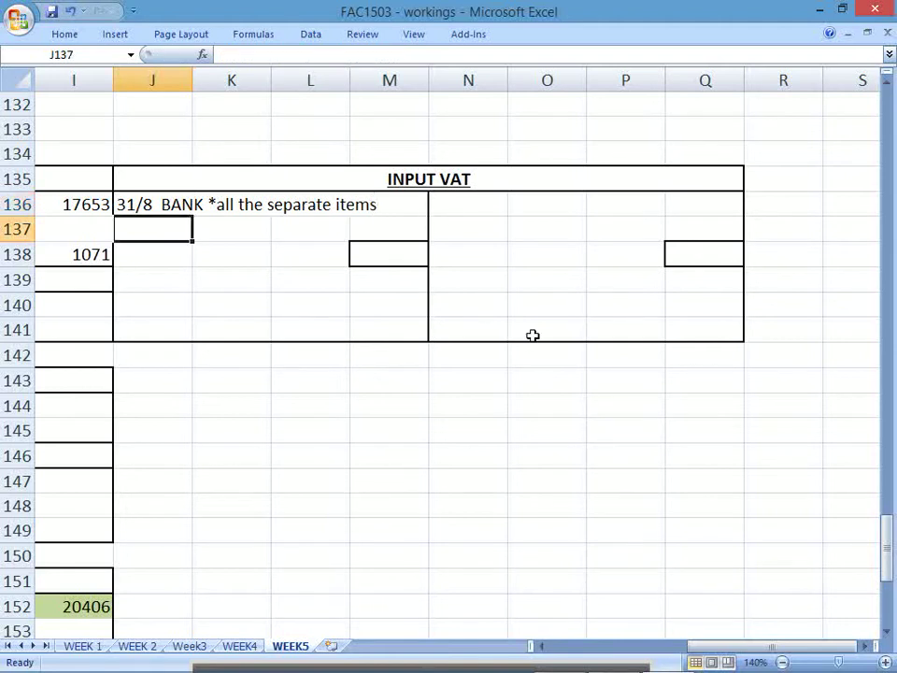
Step: Widen columns L and P in the INPUT VAT account
left_click_drag(350, 81, 392, 87)
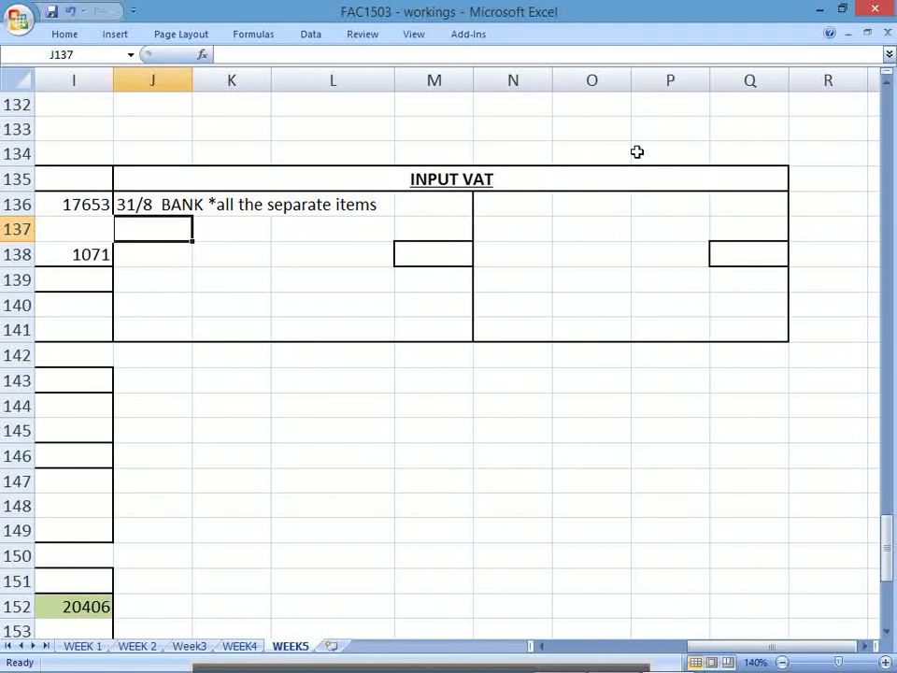
left_click_drag(713, 85, 747, 89)
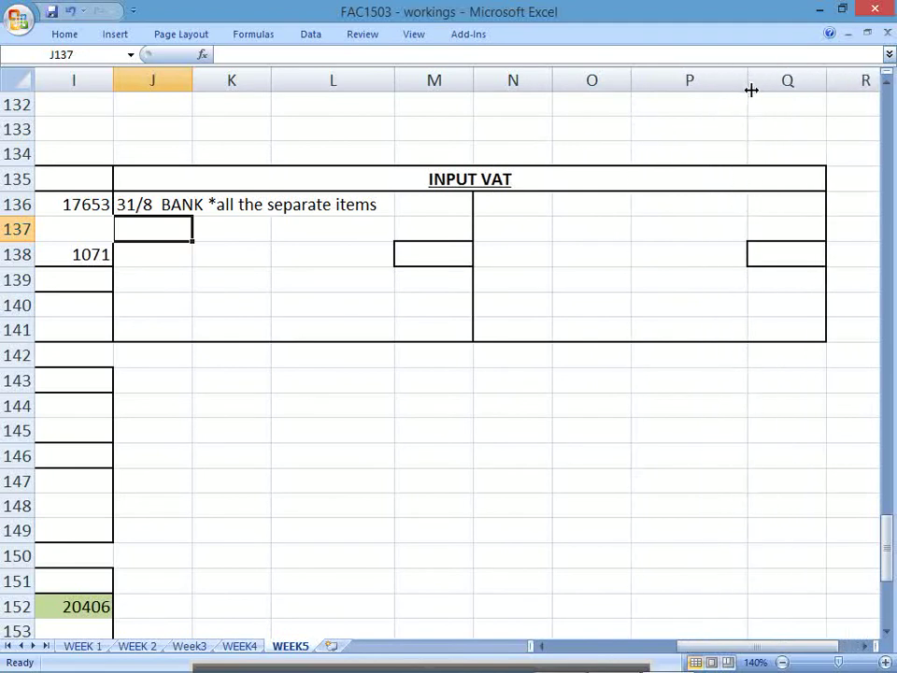
left_click(502, 180)
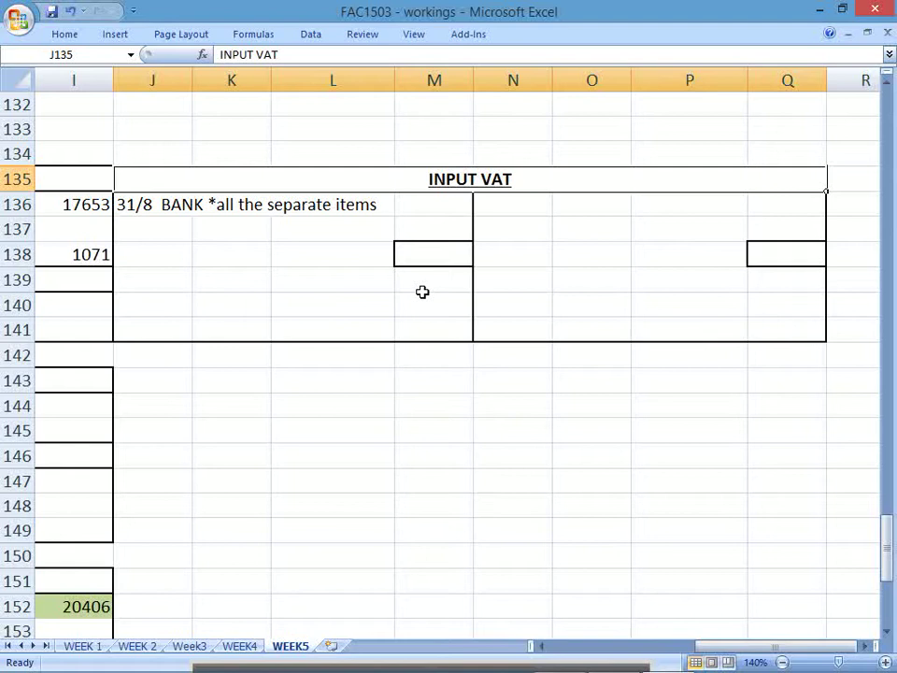
key("Up")
key("Up")
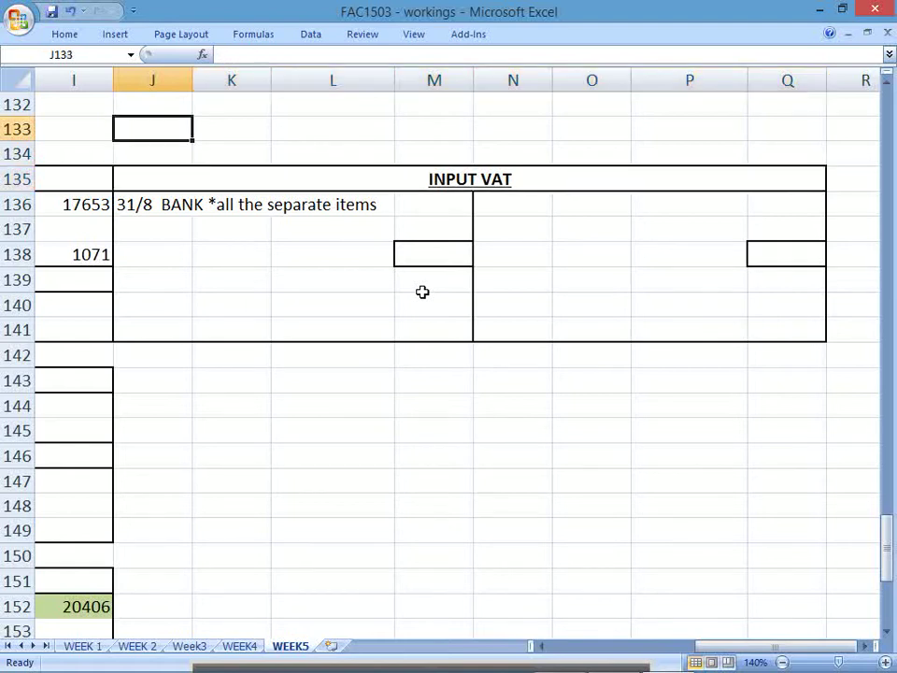
Step: Link M136 on the debit side of INPUT VAT to the Input VAT amount in the bank account with the formula =I138
key("Down")
key("Down")
key("Down")
key("Right")
key("Right")
key("Right")
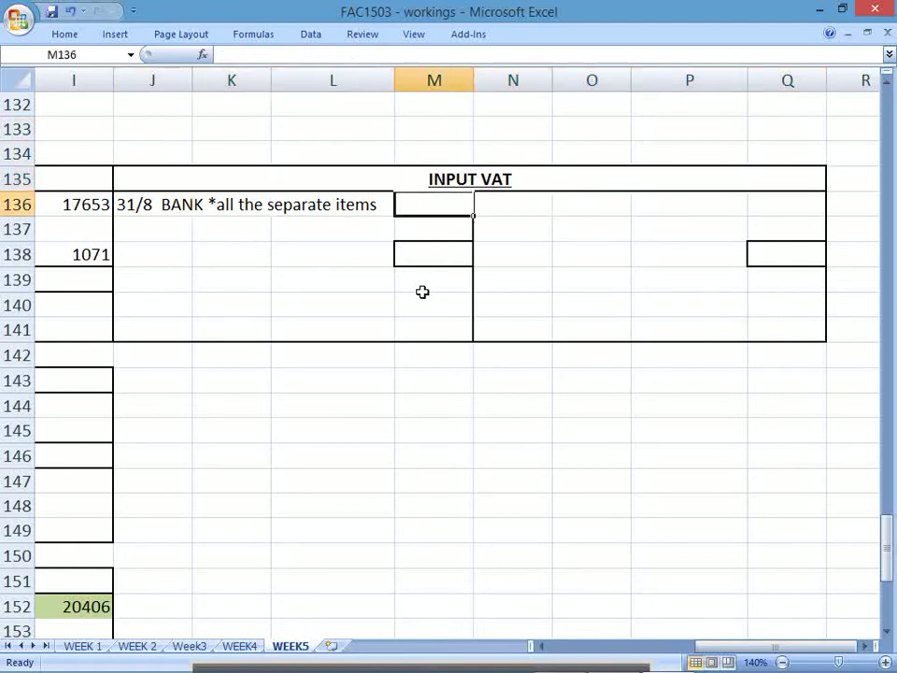
key("alt+Tab")
key("alt+Tab")
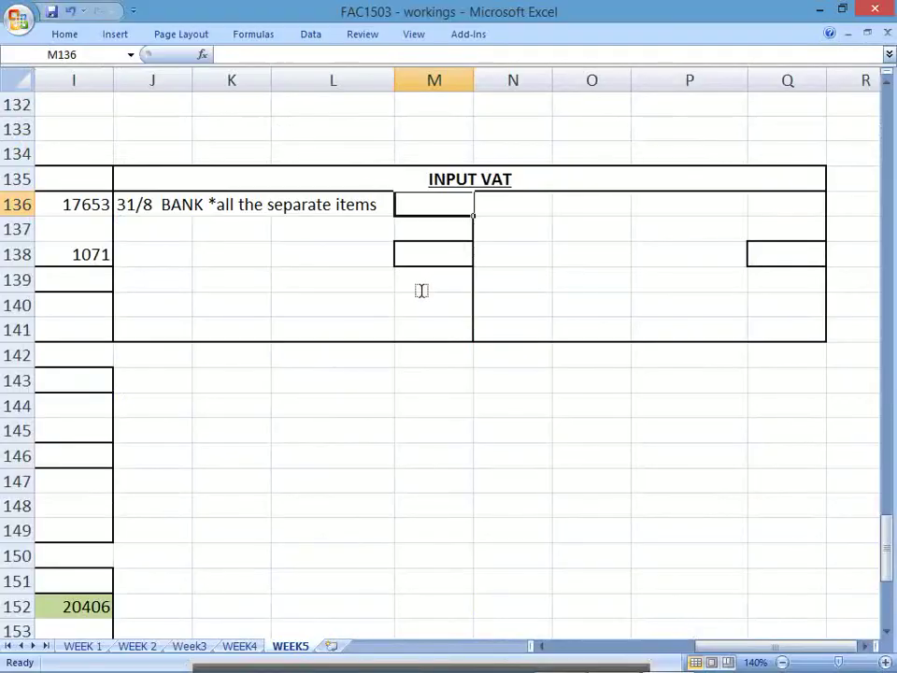
type("=")
key("Left")
key("Left")
key("Left")
key("Left")
key("Down")
key("Down")
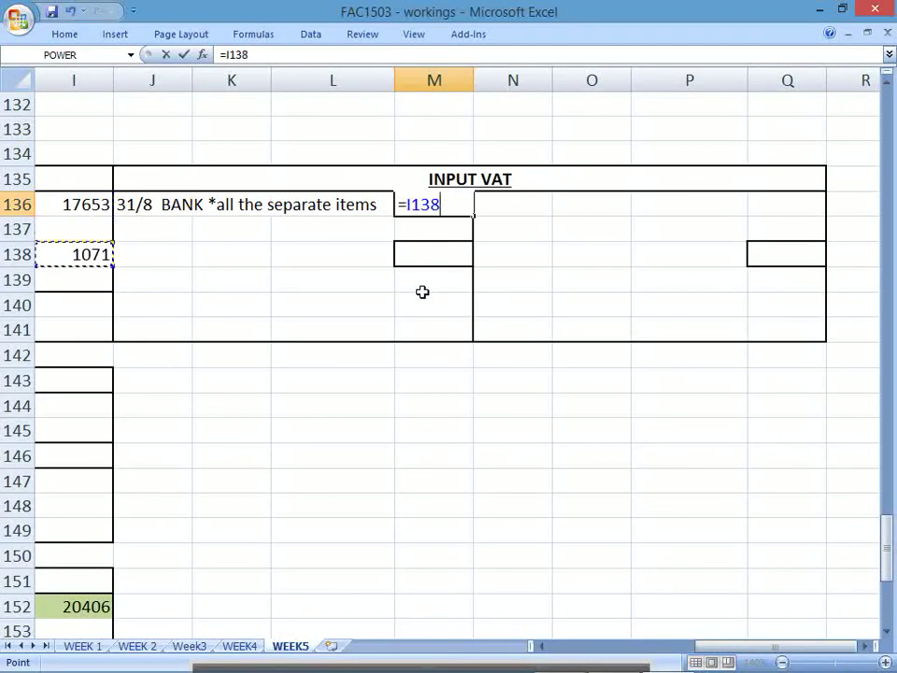
key("Return")
Step: Fill the bank entry J136:M136 in the INPUT VAT account with yellow
left_click_drag(192, 207, 410, 198)
left_click(67, 35)
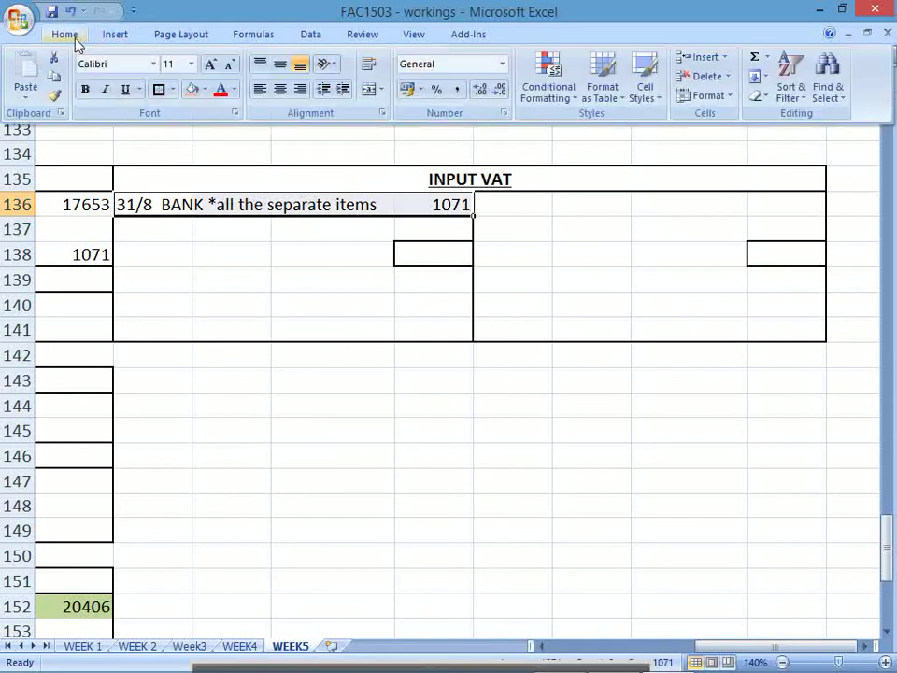
left_click(204, 90)
left_click(234, 221)
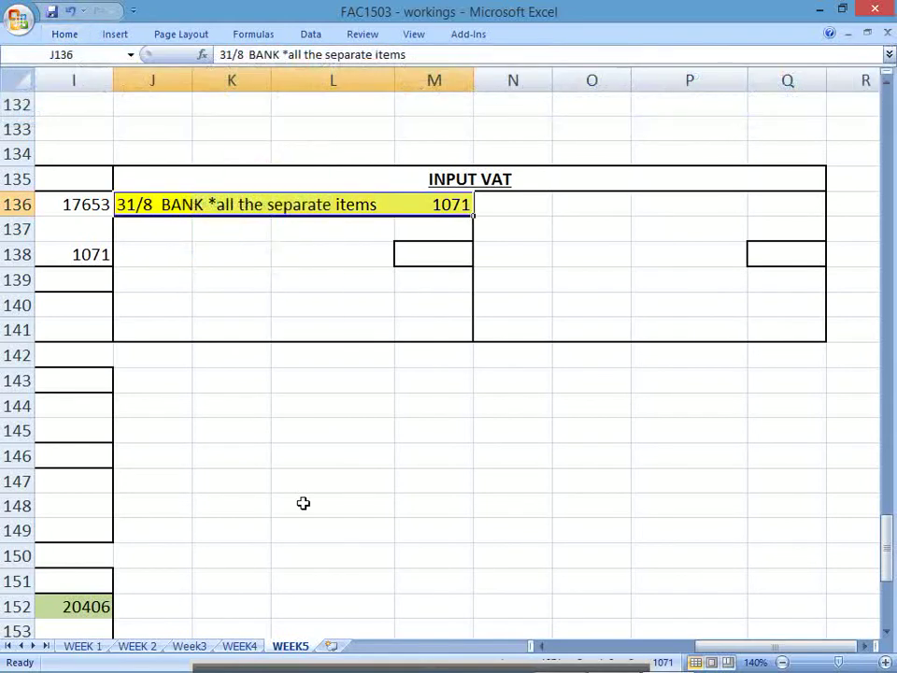
Step: Fill the matching Input VAT entry F138:I138 in the BANK (business) account with the same yellow
left_click(540, 645)
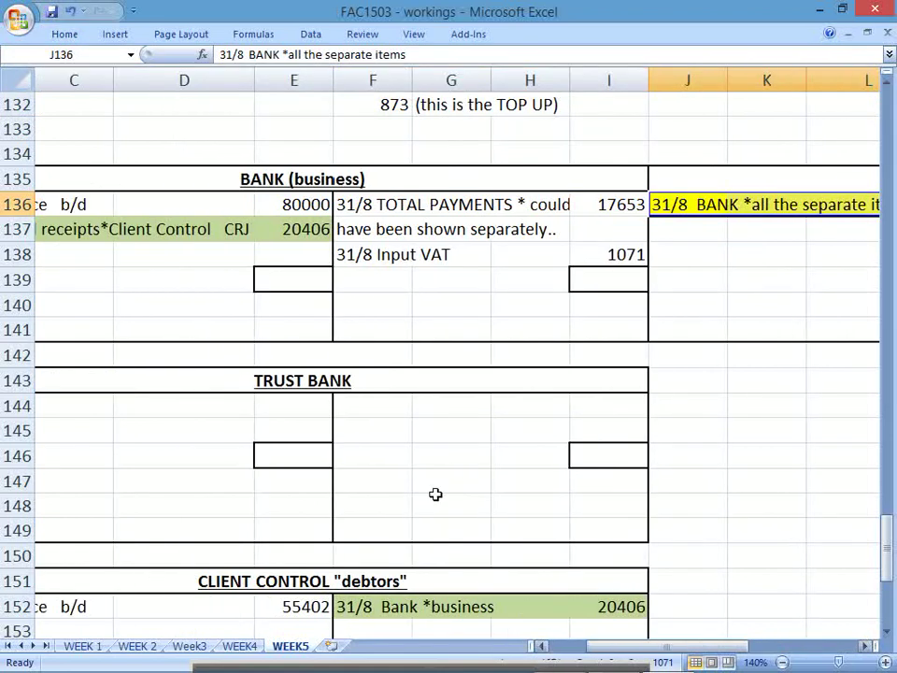
left_click_drag(392, 255, 617, 262)
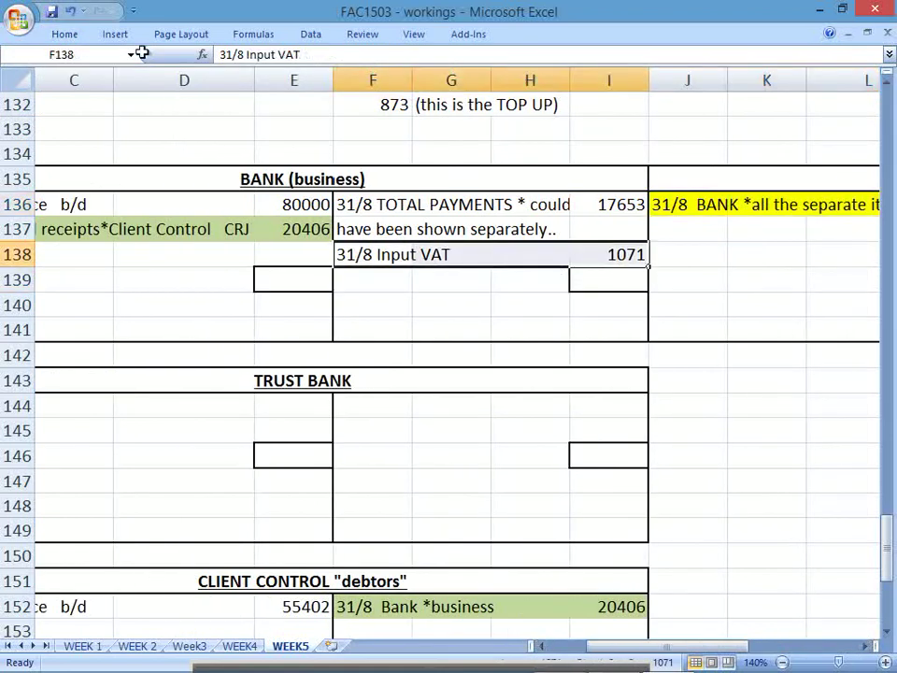
left_click(67, 35)
left_click(192, 90)
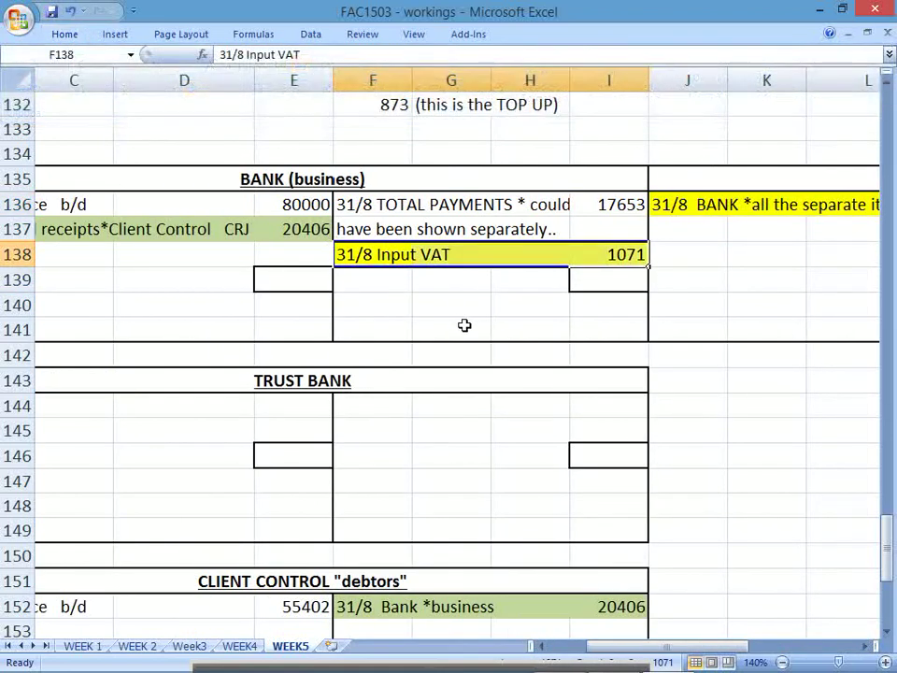
left_click(465, 325)
Step: Switch to the tutorial letter PDF and bracket the listed payments, Office rent to Petty cash, with the pencil in the page 92 business cash payments journal
left_click_drag(394, 261, 589, 264)
left_click_drag(423, 205, 587, 217)
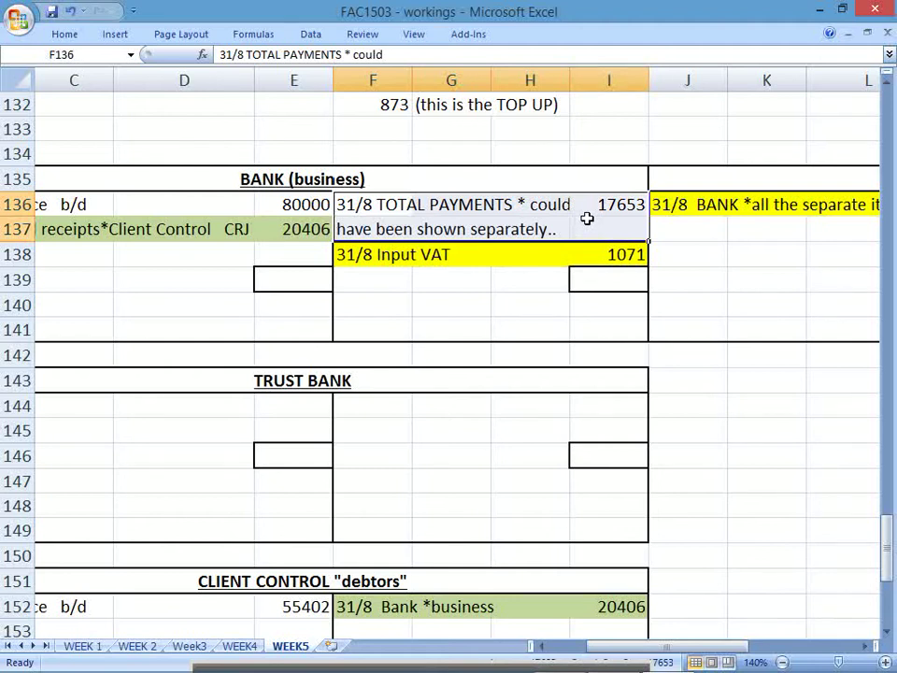
key("alt+Tab")
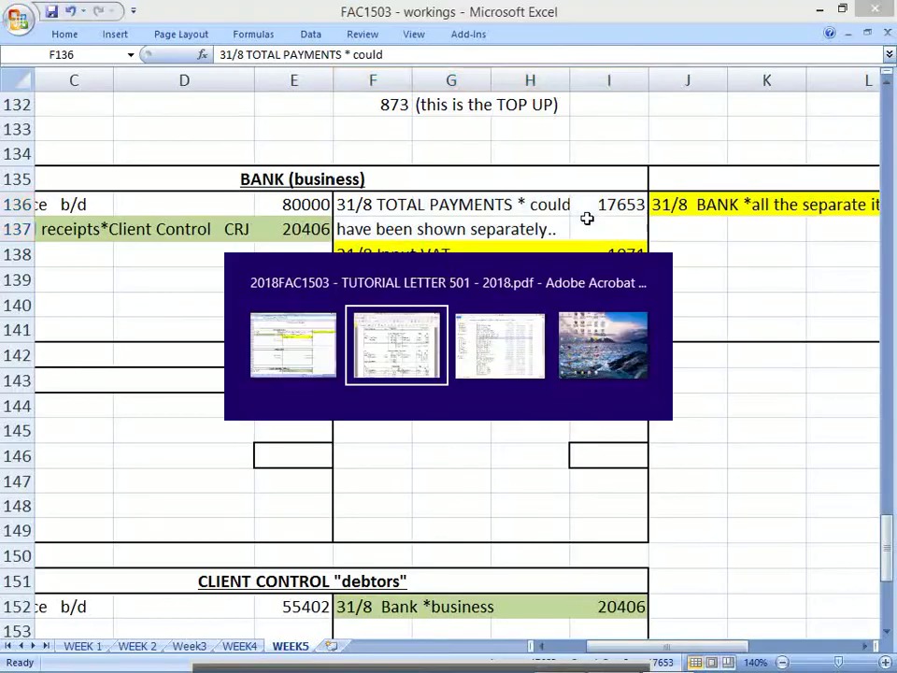
scroll(887, 216, "up", 20)
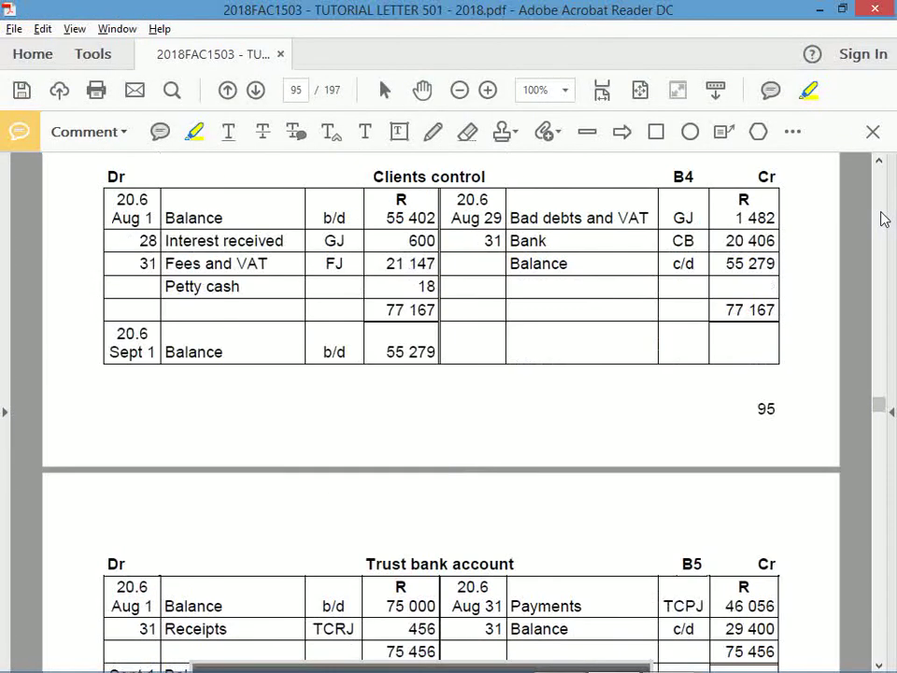
scroll(884, 217, "up", 20)
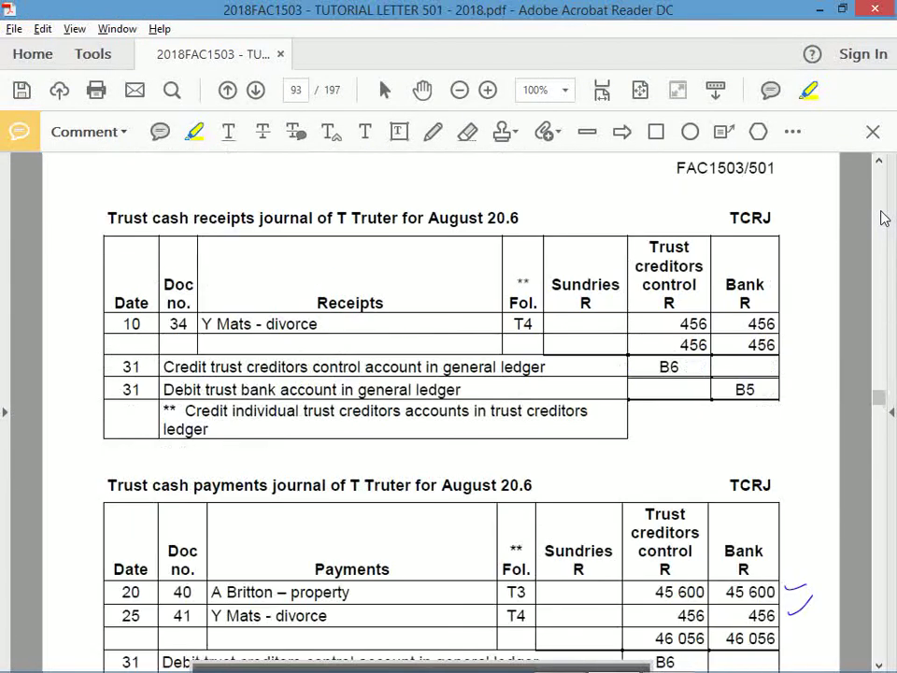
left_click(432, 131)
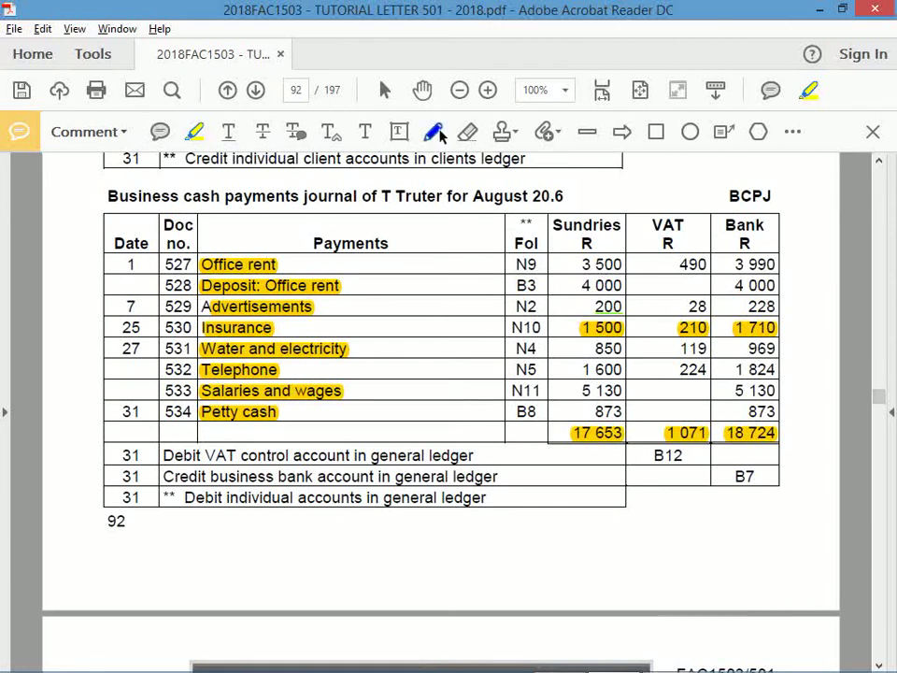
mouse_move(357, 262)
left_mouse_down()
mouse_move(376, 313)
mouse_move(374, 390)
mouse_move(340, 409)
left_mouse_up()
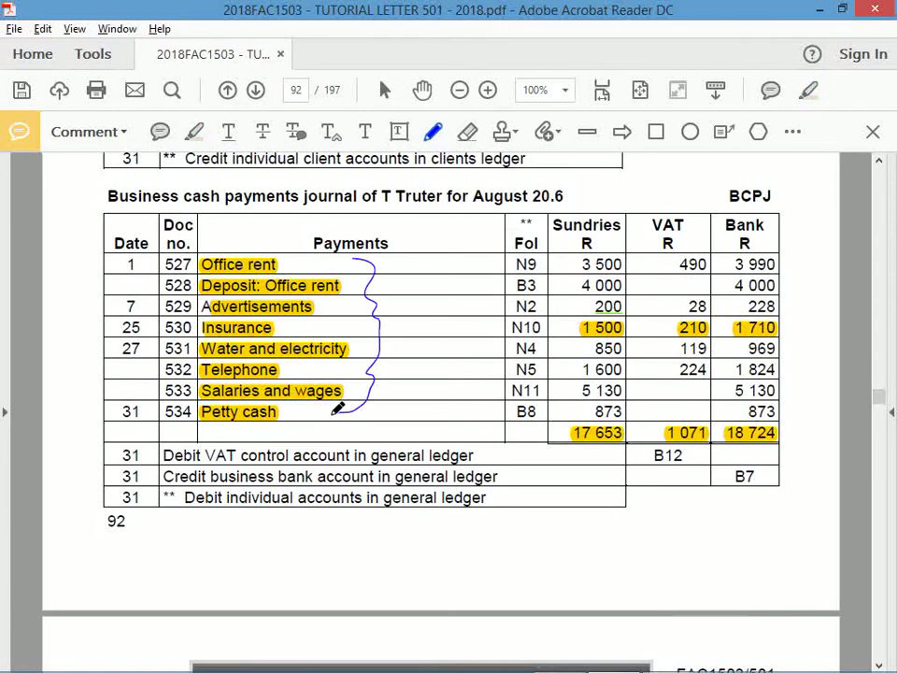
Step: Back in Excel, review the payment amounts in I136:I138 on the credit side of BANK (business)
key("alt+Tab")
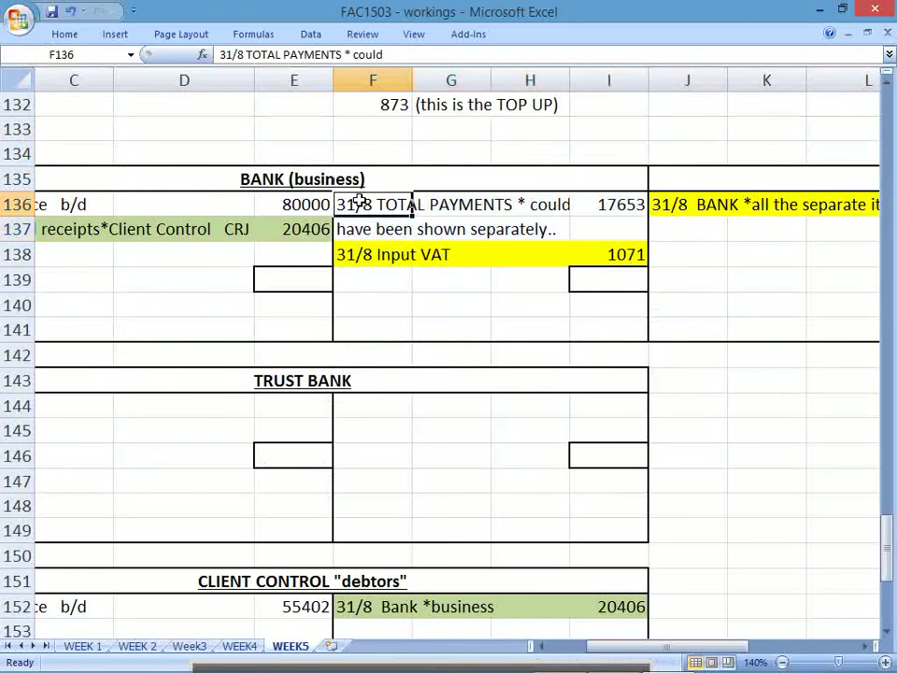
left_click_drag(353, 206, 541, 205)
left_click(605, 206)
left_click(607, 227)
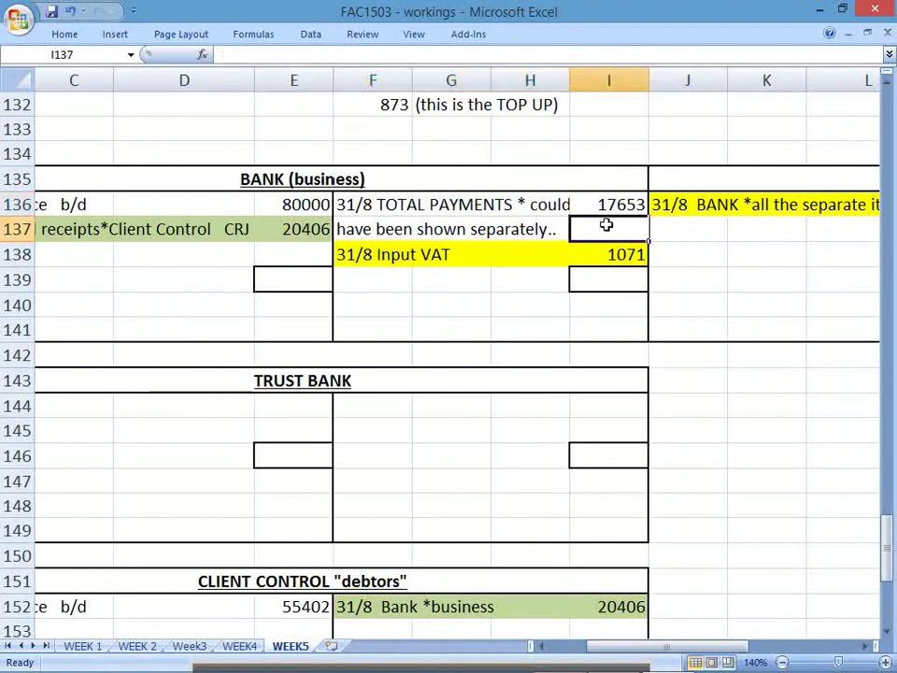
left_click(607, 261)
left_click(608, 224)
left_click(581, 203)
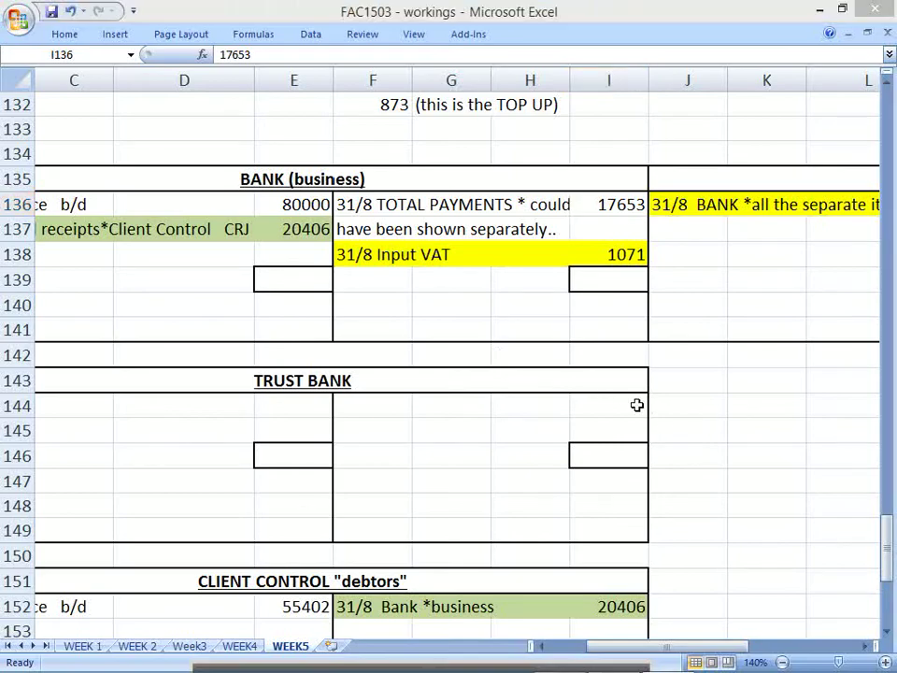
Step: In the PDF payments journal, circle the totals row, draw an arrow from 17 653 and write an underlined "Total" below it
key("alt+Tab")
mouse_move(790, 425)
left_mouse_down()
mouse_move(616, 411)
mouse_move(583, 457)
mouse_move(797, 475)
mouse_move(794, 426)
left_mouse_up()
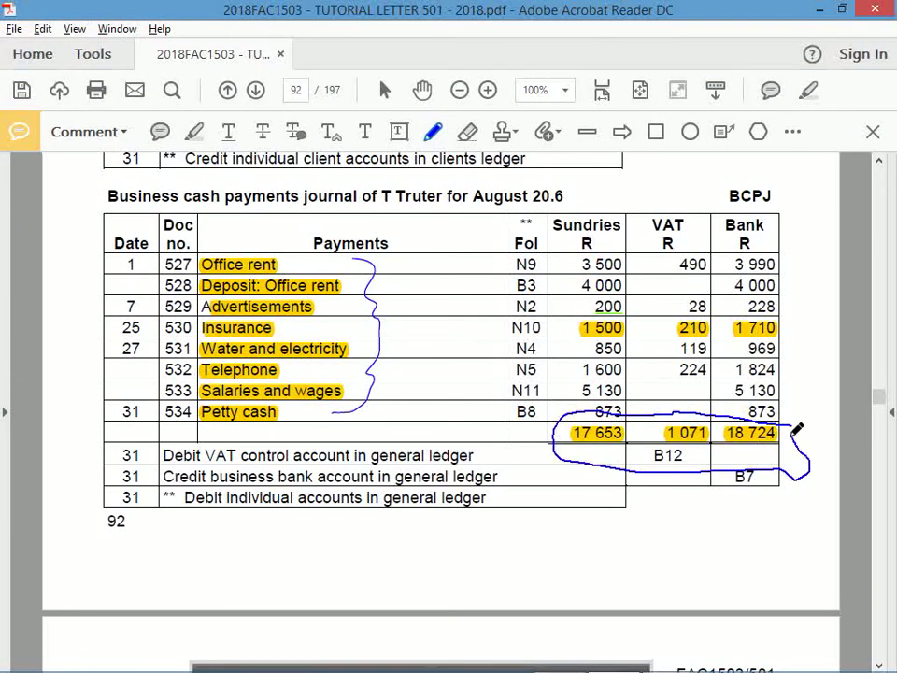
mouse_move(601, 436)
left_mouse_down()
mouse_move(608, 517)
mouse_move(643, 522)
mouse_move(635, 536)
mouse_move(656, 557)
mouse_move(696, 536)
mouse_move(711, 555)
mouse_move(705, 581)
left_mouse_up()
left_click_drag(639, 594, 718, 572)
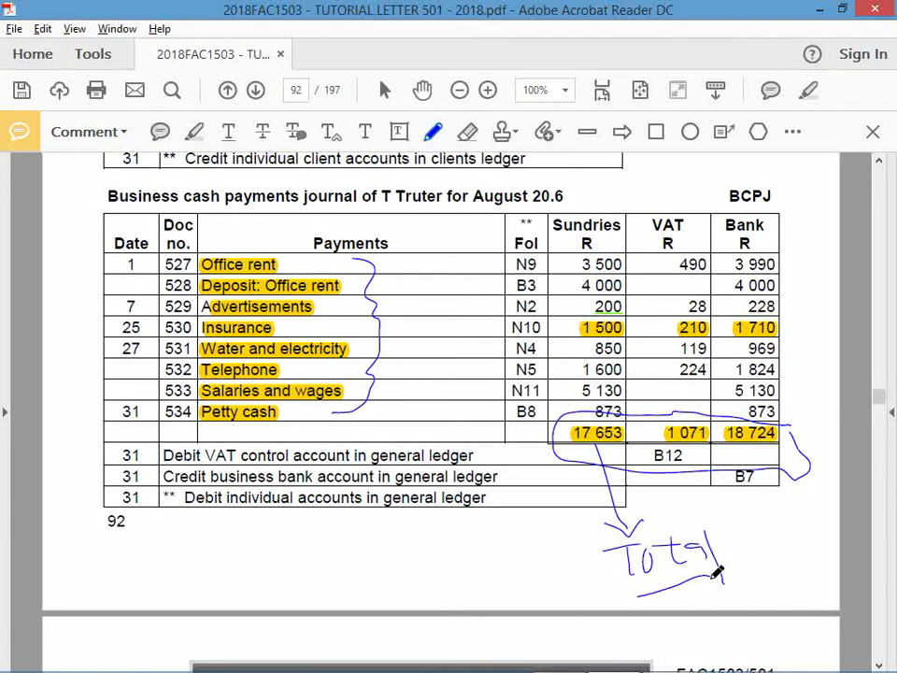
Step: Return to Excel and examine the TOTAL PAYMENTS and Input VAT rows alongside the receipts side of BANK (business)
key("alt+Tab")
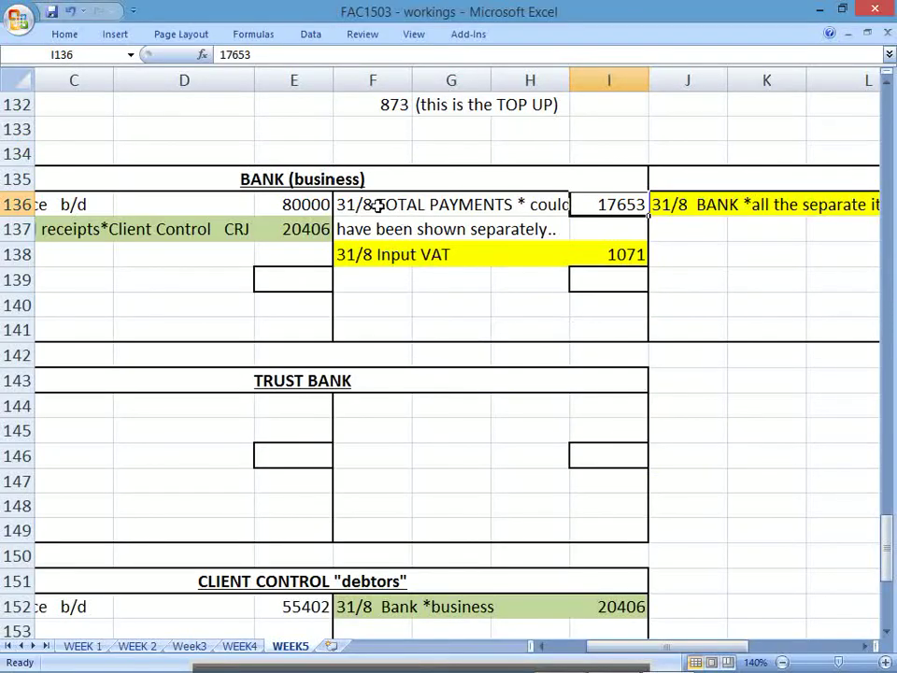
left_click_drag(407, 206, 542, 206)
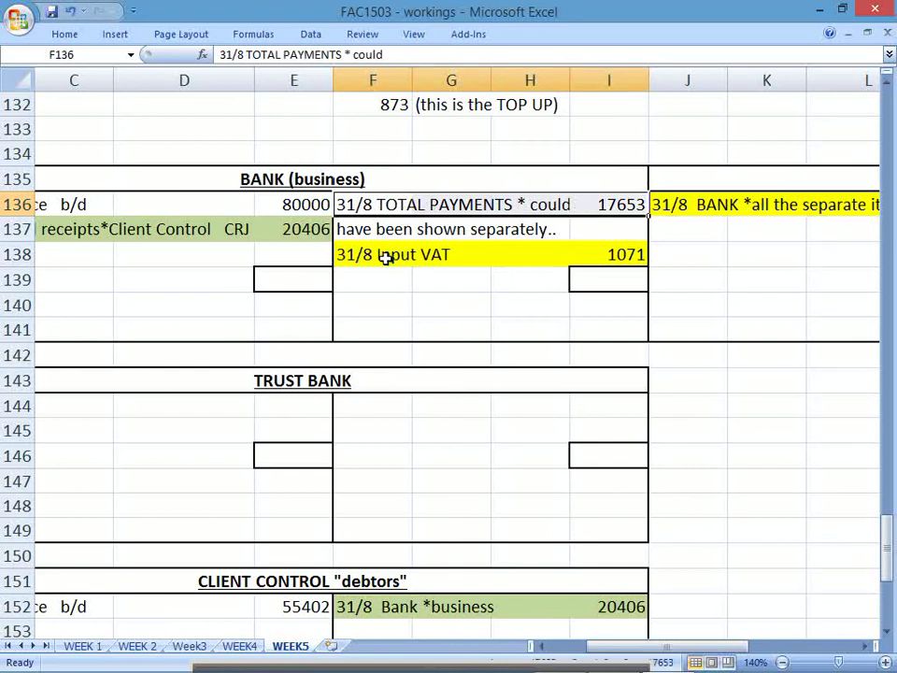
left_click_drag(386, 258, 583, 247)
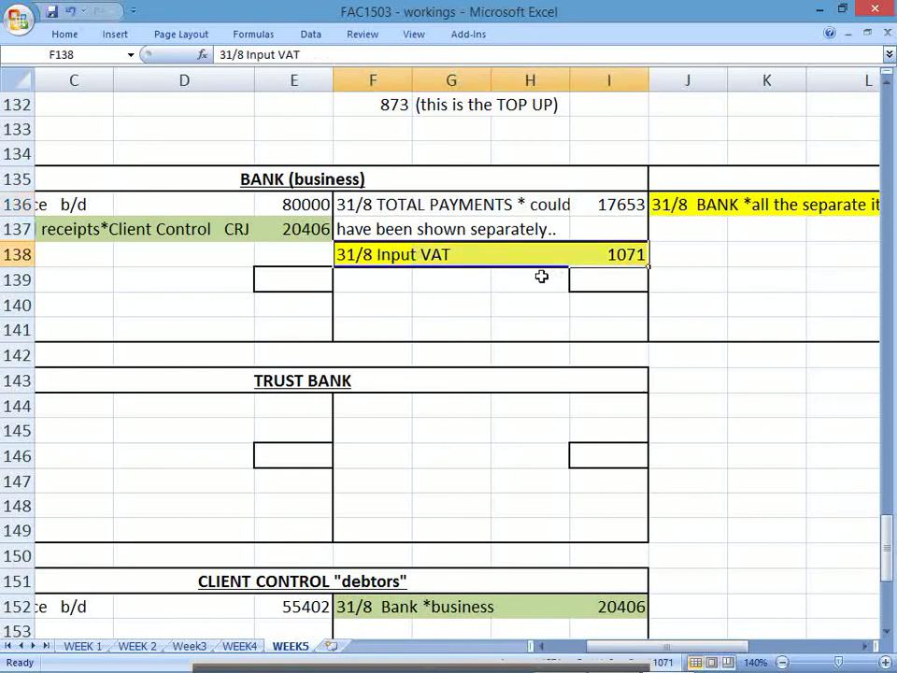
left_click(539, 646)
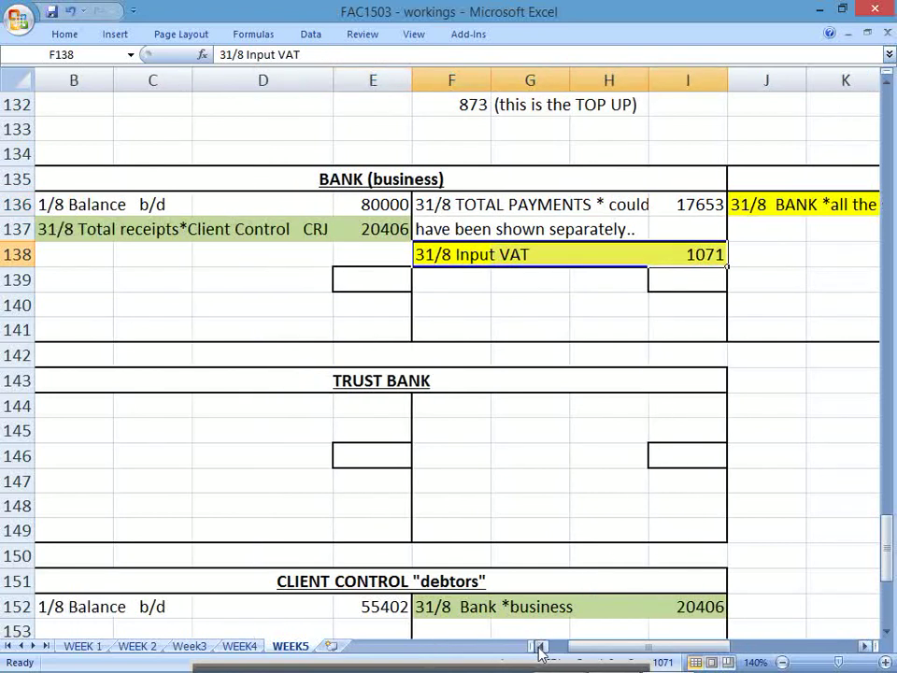
left_click(539, 647)
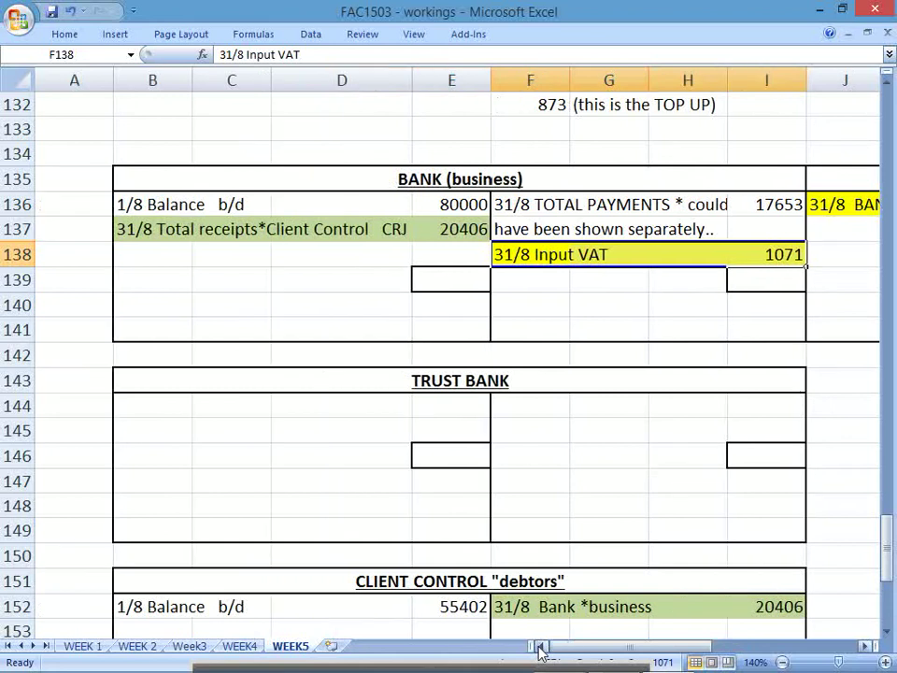
left_click(864, 647)
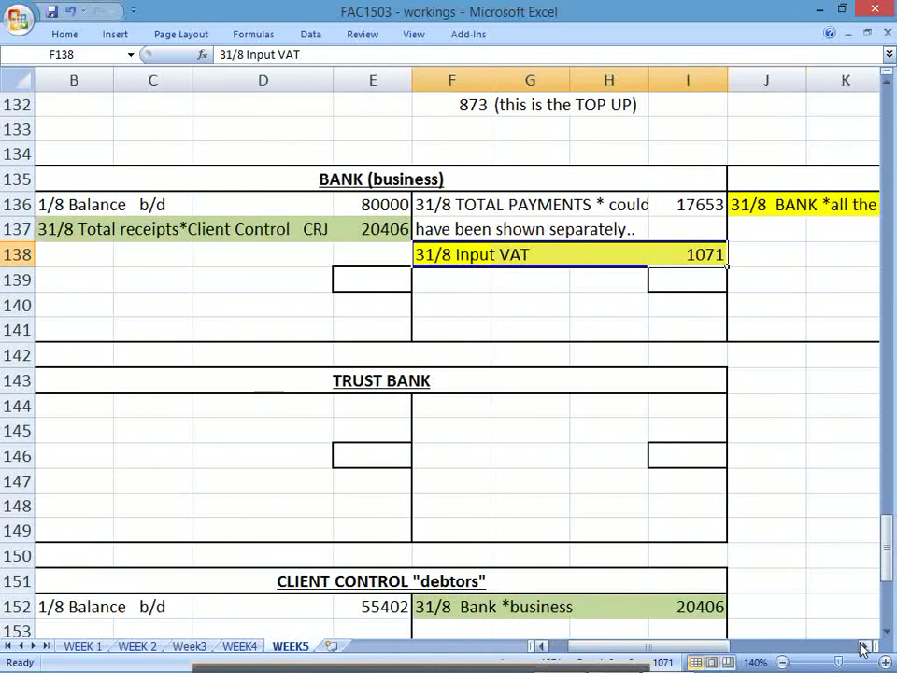
Step: On page 93 of the PDF, handwrite "Trust" above the Bank column of the trust cash receipts journal and box "Trust" in its title
key("alt+Tab")
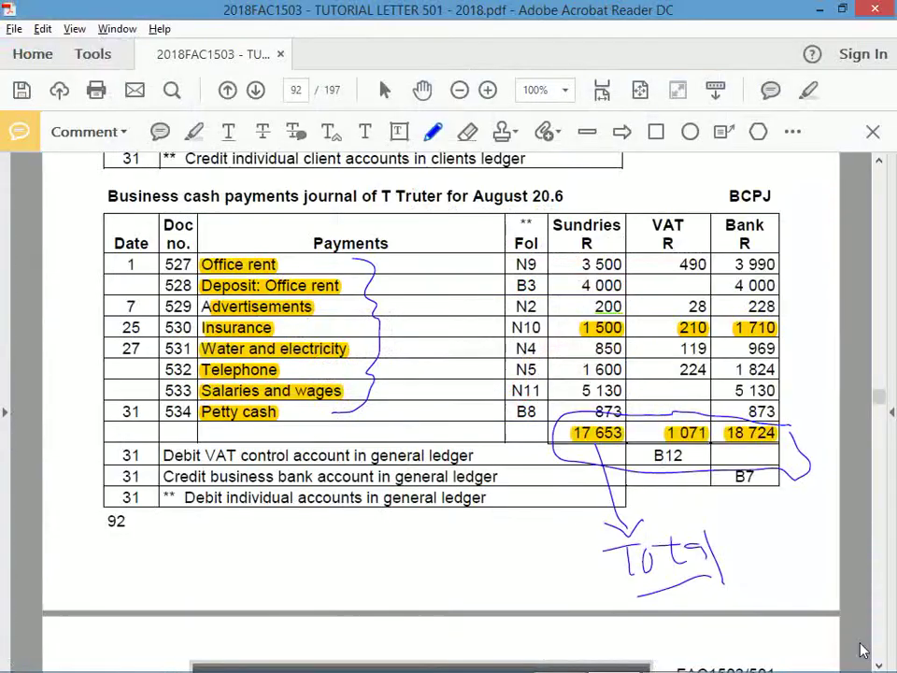
left_click(878, 665)
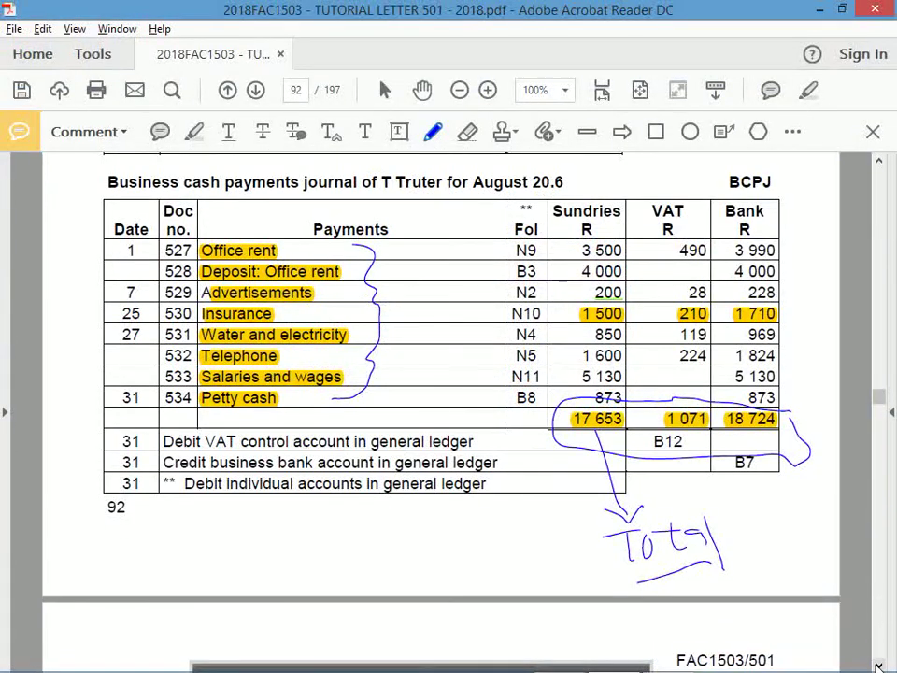
left_click(878, 665)
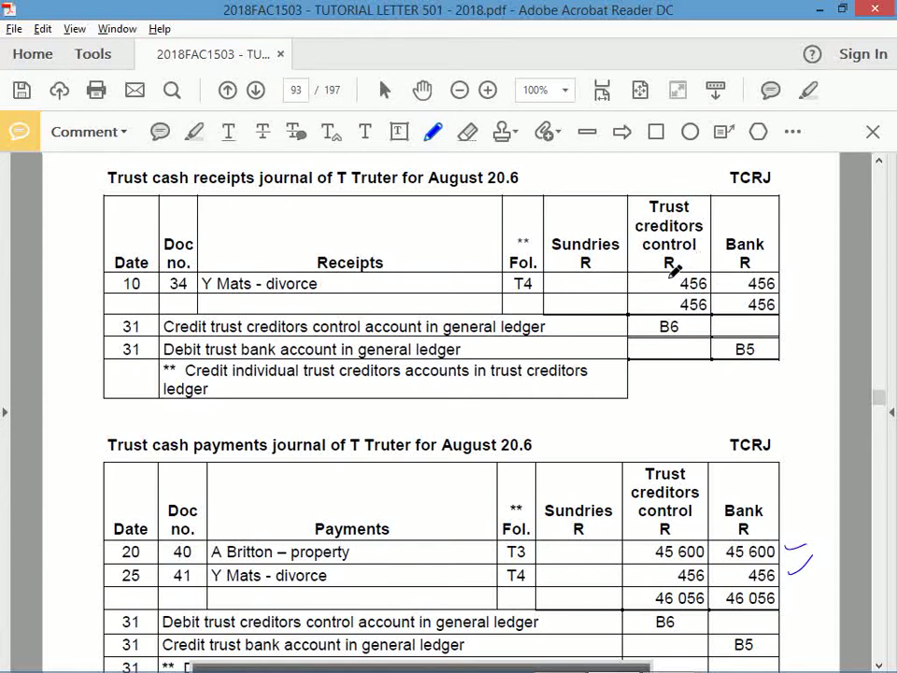
mouse_move(708, 205)
left_mouse_down()
mouse_move(787, 216)
mouse_move(776, 208)
mouse_move(785, 200)
left_mouse_up()
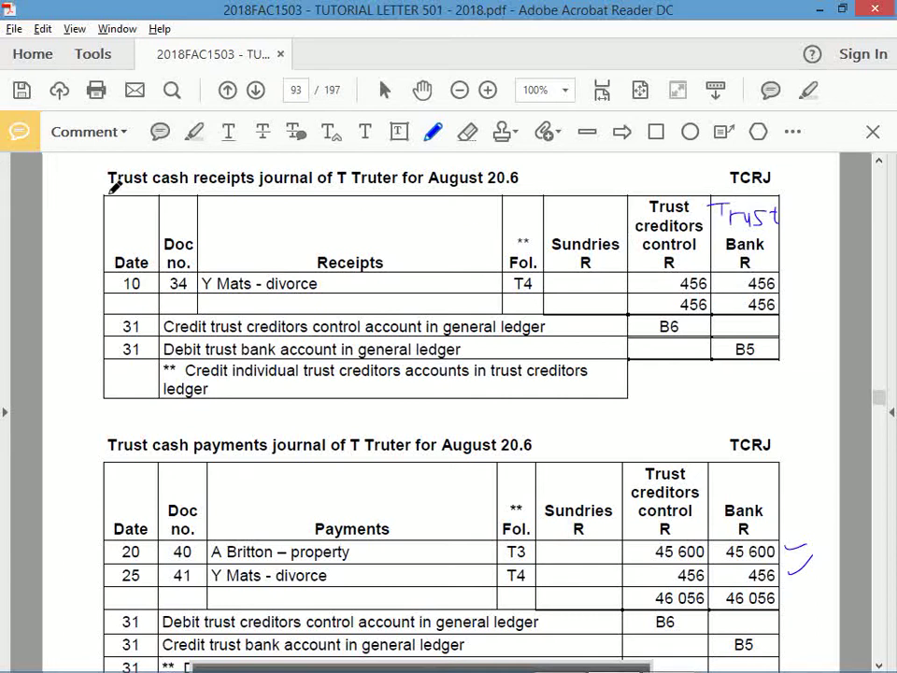
mouse_move(109, 192)
left_mouse_down()
mouse_move(151, 192)
mouse_move(154, 175)
mouse_move(114, 164)
mouse_move(105, 191)
left_mouse_up()
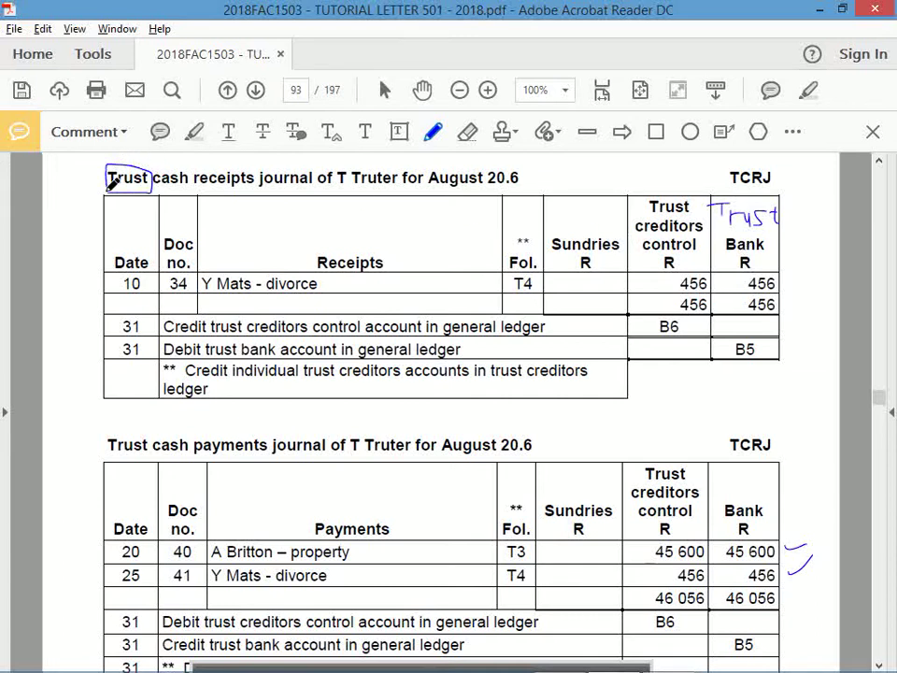
Step: Switch to Excel and, checking against the trust cash receipts journal in the PDF, enter 456 in E144 on the debit side of TRUST BANK
key("alt+Tab")
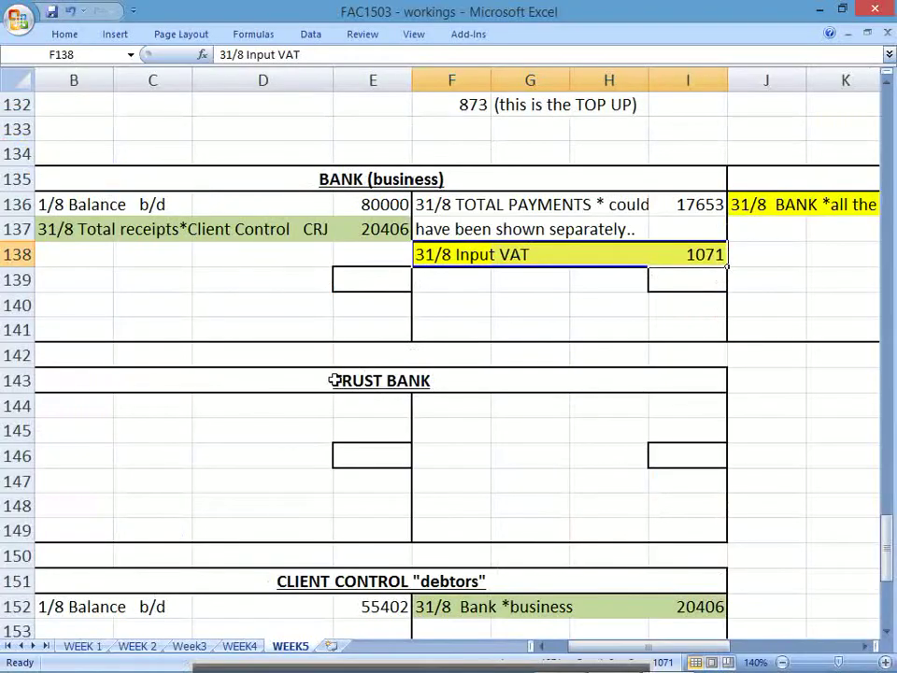
left_click_drag(337, 378, 340, 531)
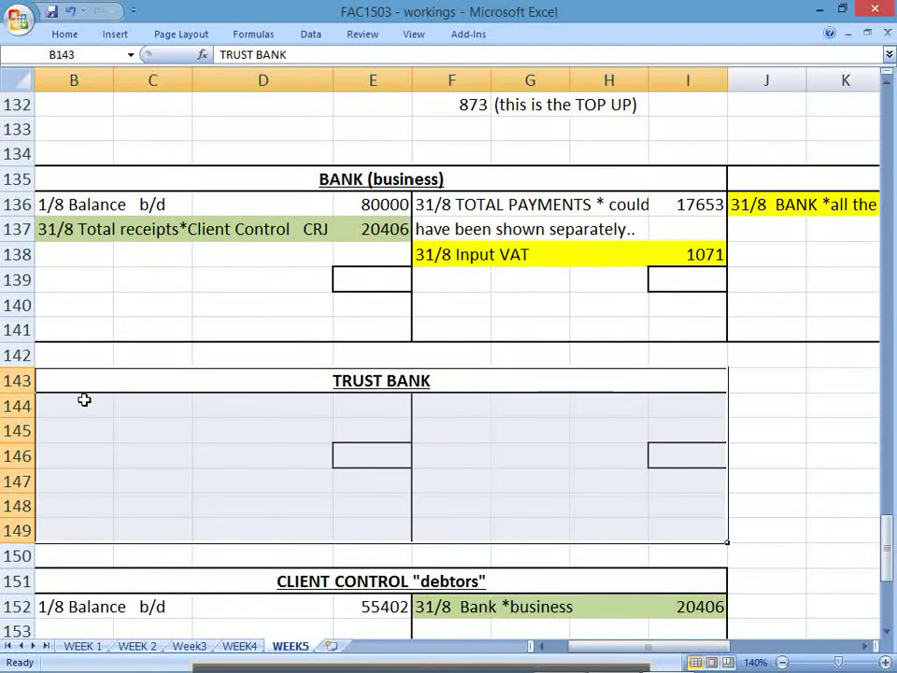
left_click_drag(84, 402, 353, 404)
key("alt+Tab")
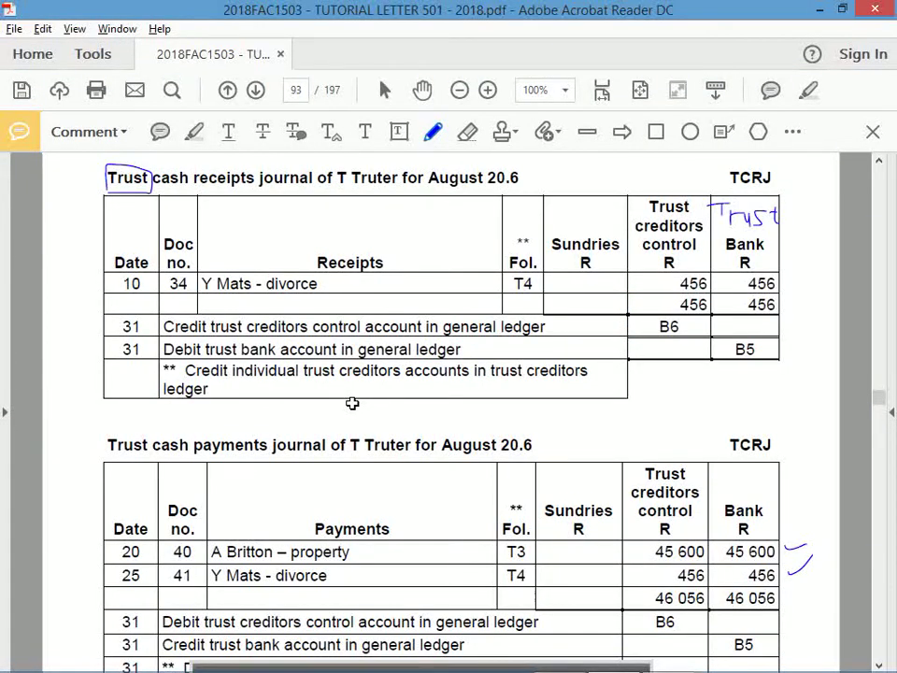
key("alt+Tab")
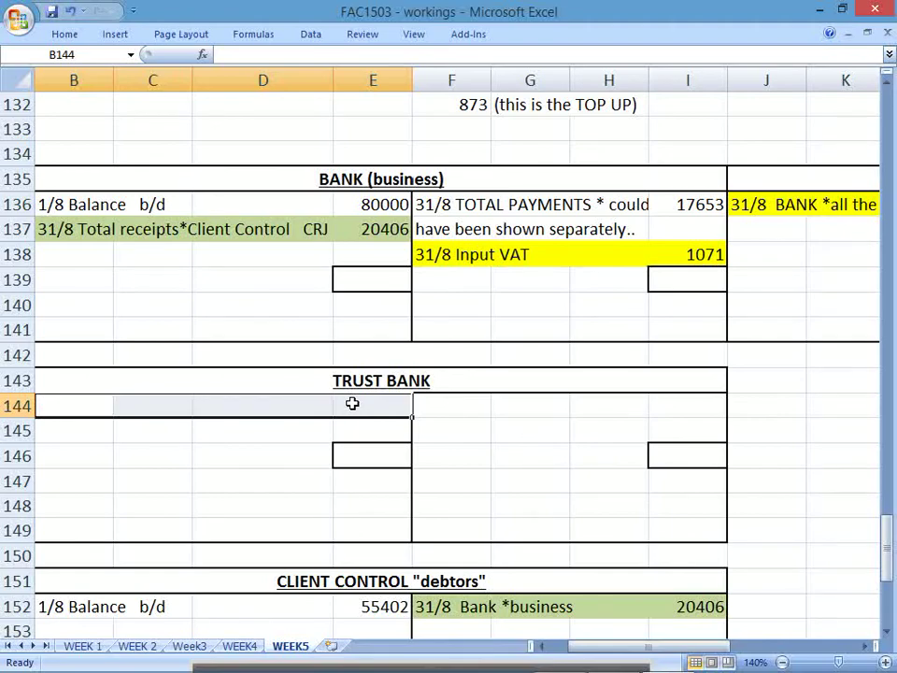
key("alt+Tab")
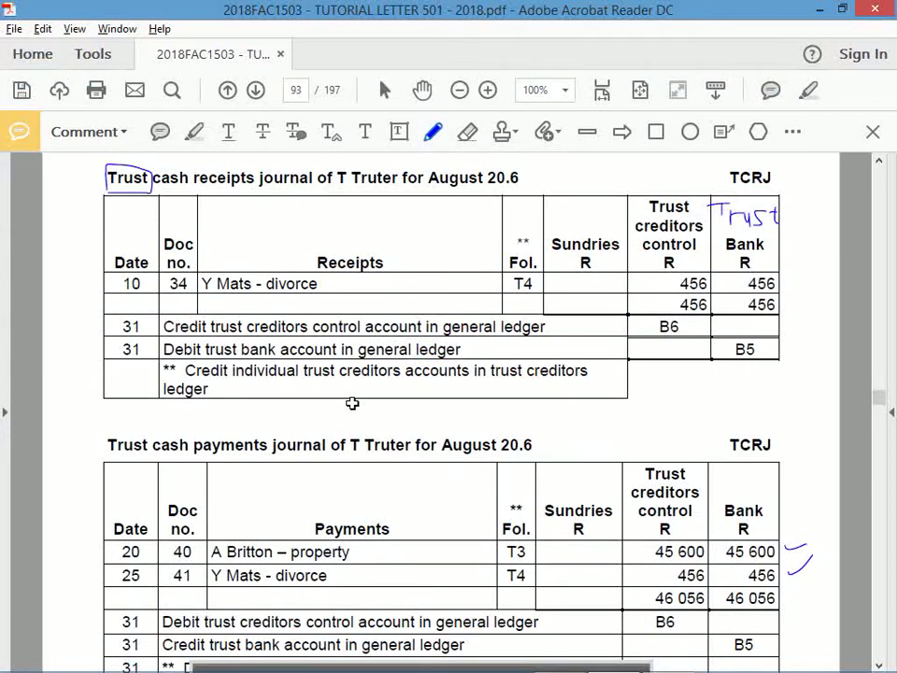
key("alt+Tab")
left_click(351, 402)
type("456")
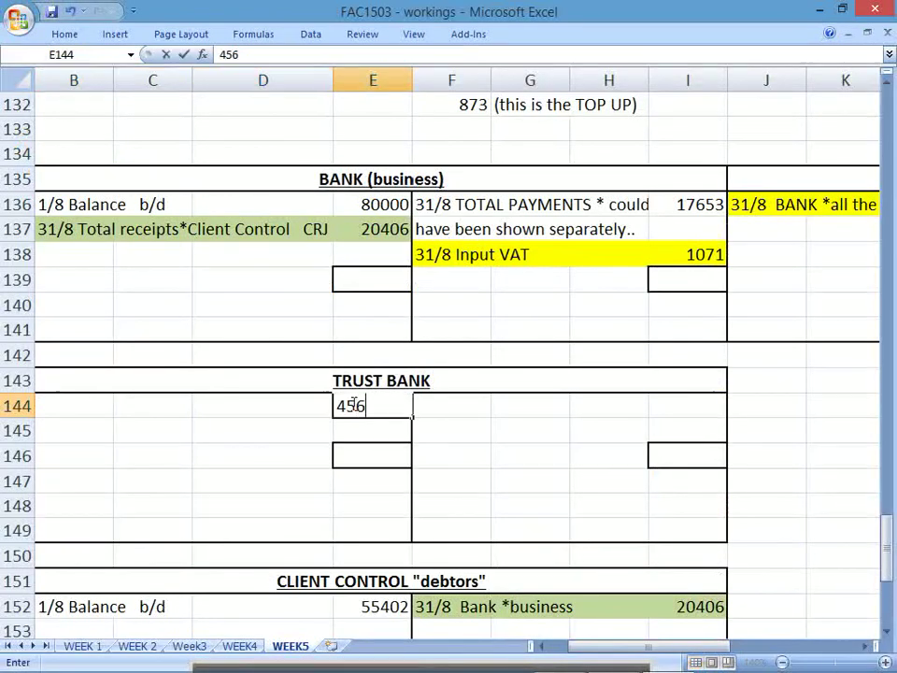
key("Return")
left_click(351, 404)
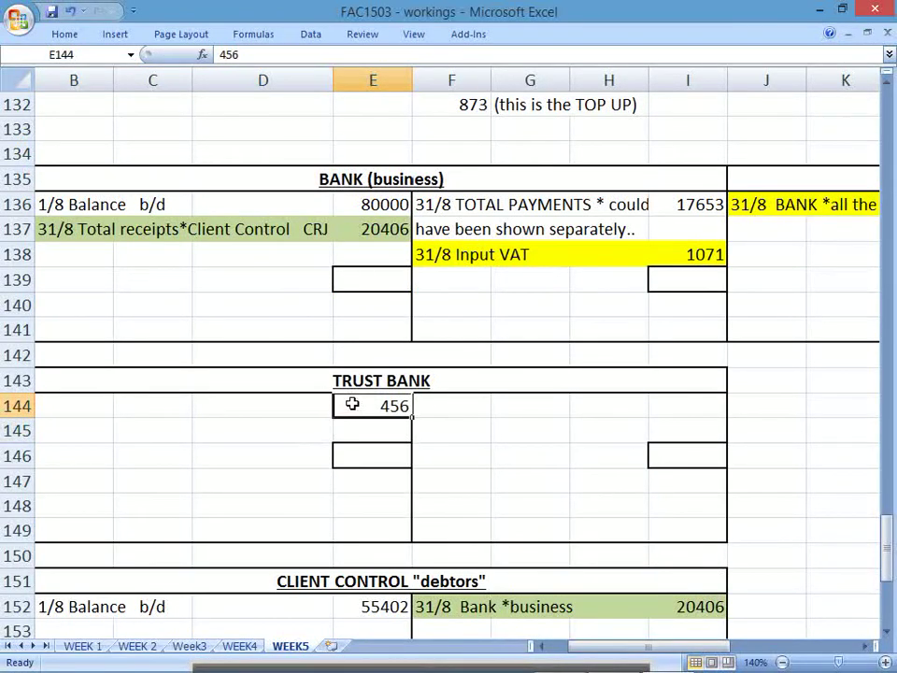
key("Left")
key("Left")
key("Left")
Step: In the PDF trial balance on page 91, box the 75 000 debit and draw a line from Trust bank account toward B5
key("alt+Tab")
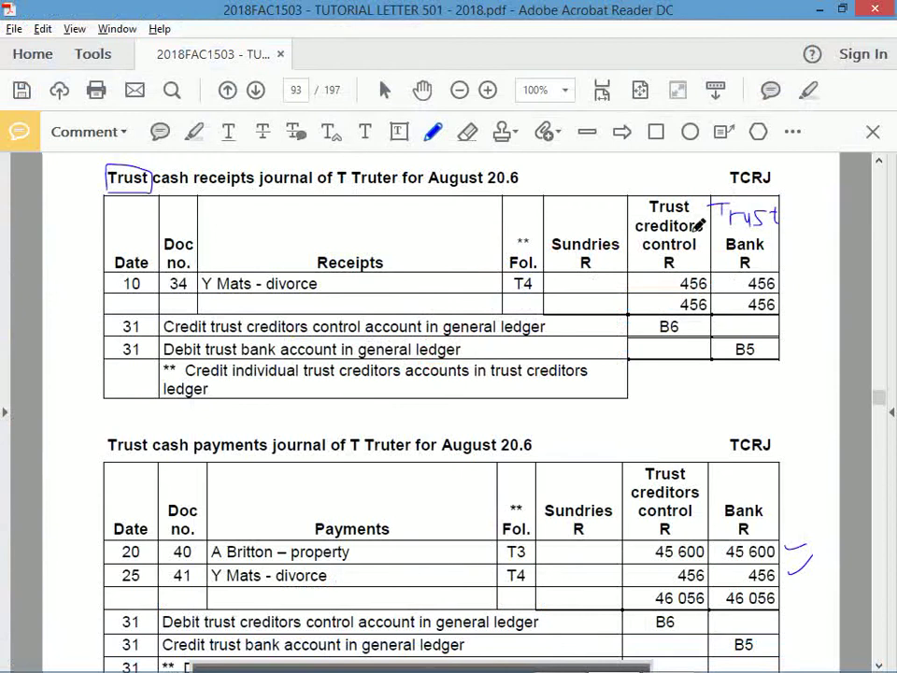
scroll(869, 194, "up", 15)
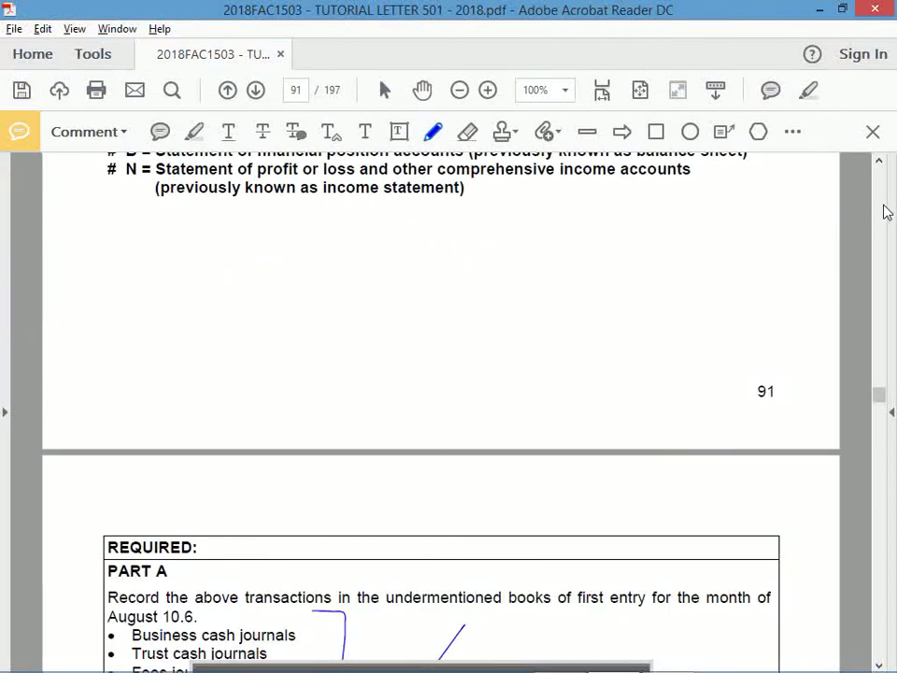
scroll(886, 211, "up", 10)
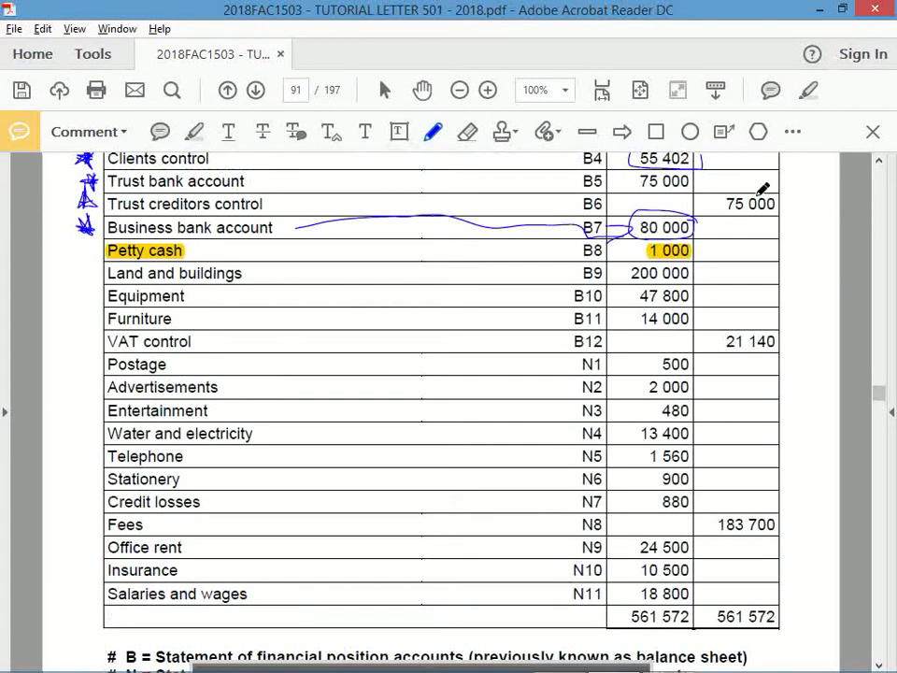
mouse_move(705, 176)
left_mouse_down()
mouse_move(681, 167)
mouse_move(627, 180)
mouse_move(713, 171)
left_mouse_up()
left_click_drag(248, 180, 550, 176)
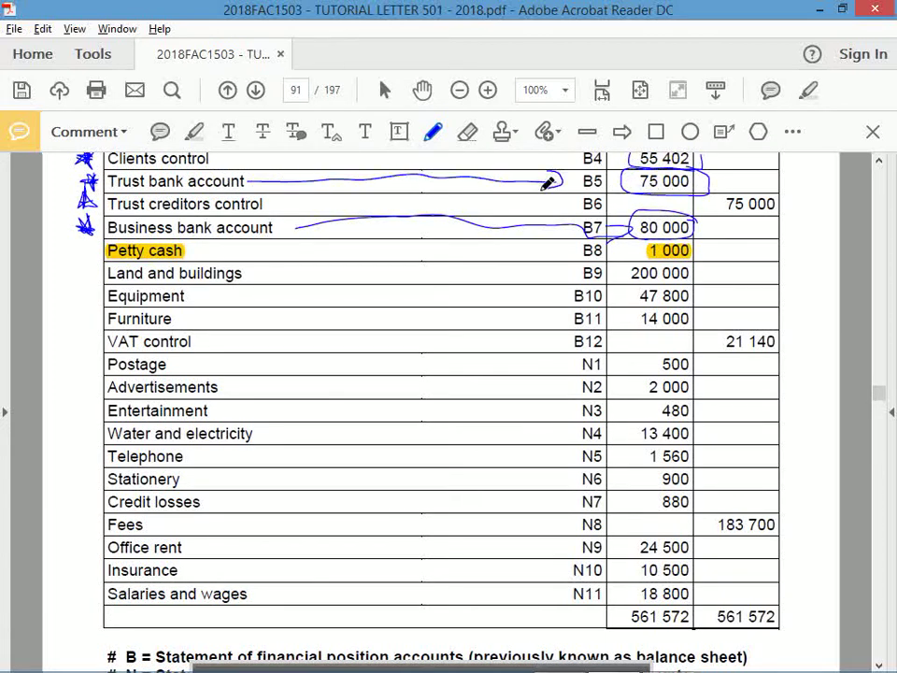
Step: Back in Excel, try to copy the 1/8 Balance b/d label from B136 of BANK (business) into B144 of TRUST BANK
key("alt+Tab")
left_click(46, 460)
left_click(73, 406)
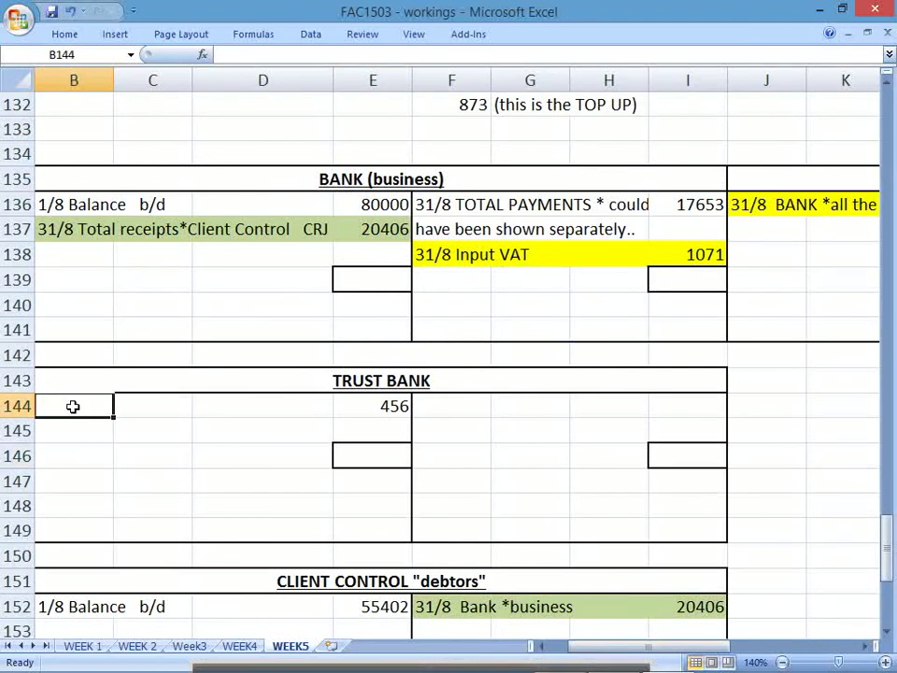
key("Up")
key("Up")
key("Up")
key("Up")
key("Up")
key("Up")
key("Up")
key("Up")
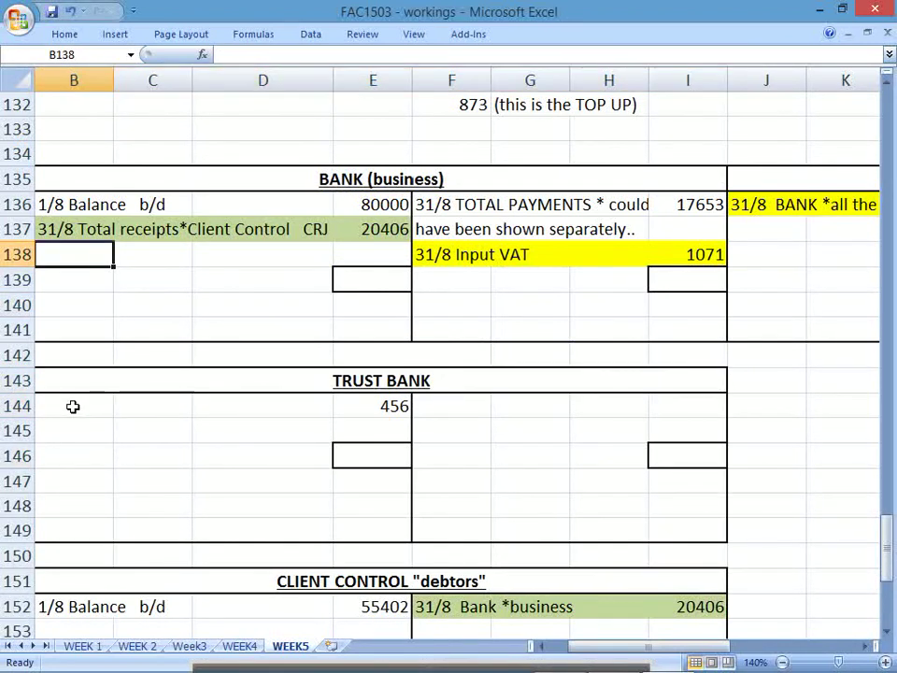
key("ctrl+c")
key("Down")
key("Down")
key("Down")
key("Down")
key("Down")
key("Down")
key("Down")
key("Down")
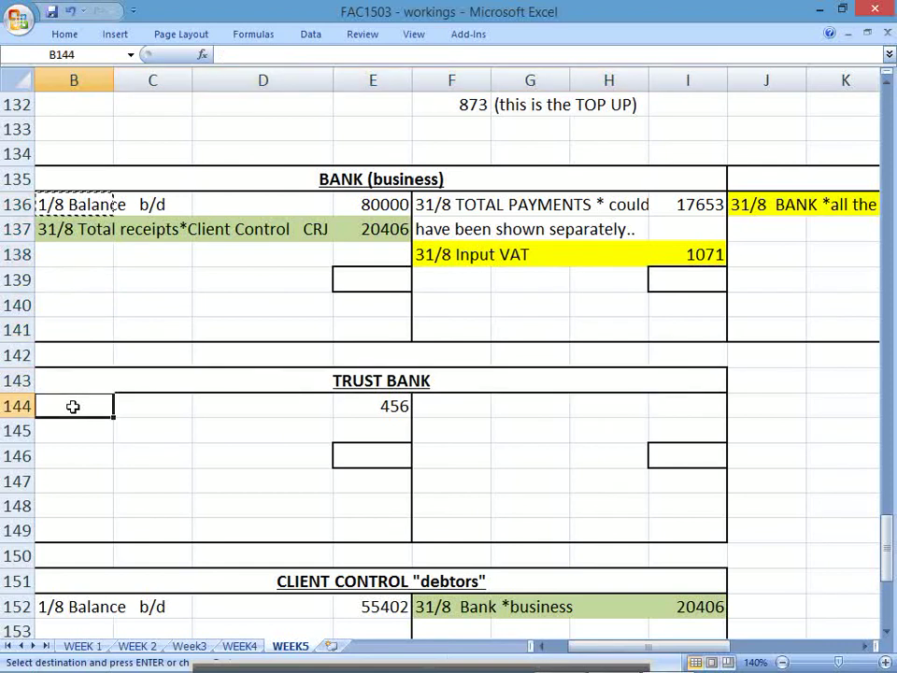
type("v")
Step: Copy the 1/8 Balance b/d label from B136 and paste it over the stray "v" in B144 of TRUST BANK
key("Right")
key("Right")
key("Up")
key("Up")
key("Up")
key("Up")
key("Up")
key("Up")
key("Up")
key("Up")
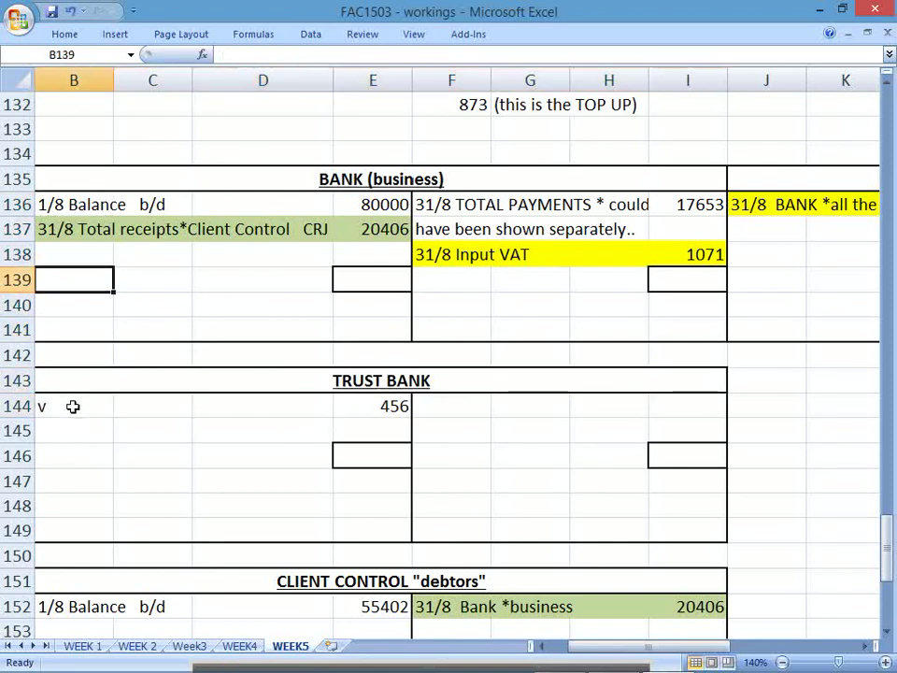
key("ctrl+c")
key("Down")
key("Down")
key("Down")
key("Down")
key("Down")
key("Down")
key("Down")
key("Down")
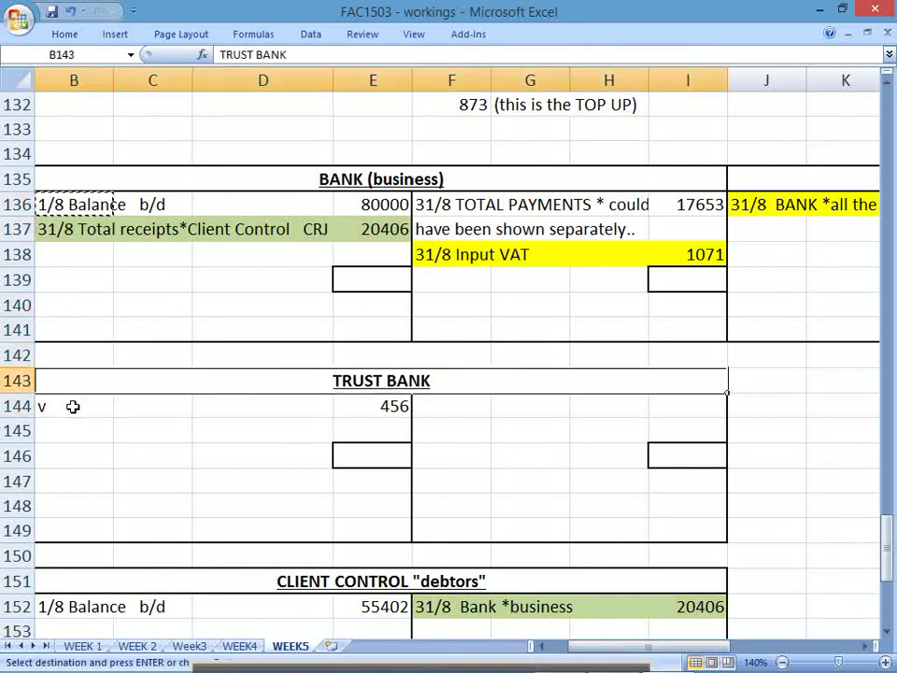
key("ctrl+v")
Step: Enter 75000 in E144 as the TRUST BANK opening balance and 456 in E145 as the trust receipt amount
key("Right")
key("Right")
key("Right")
type("7")
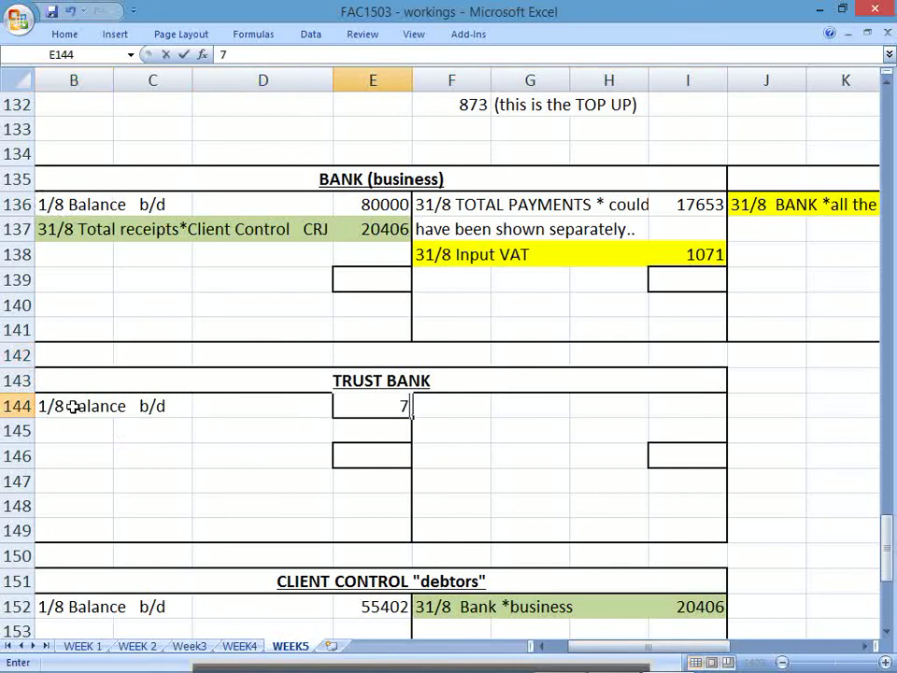
type("50000")
key("Return")
type("456")
key("Return")
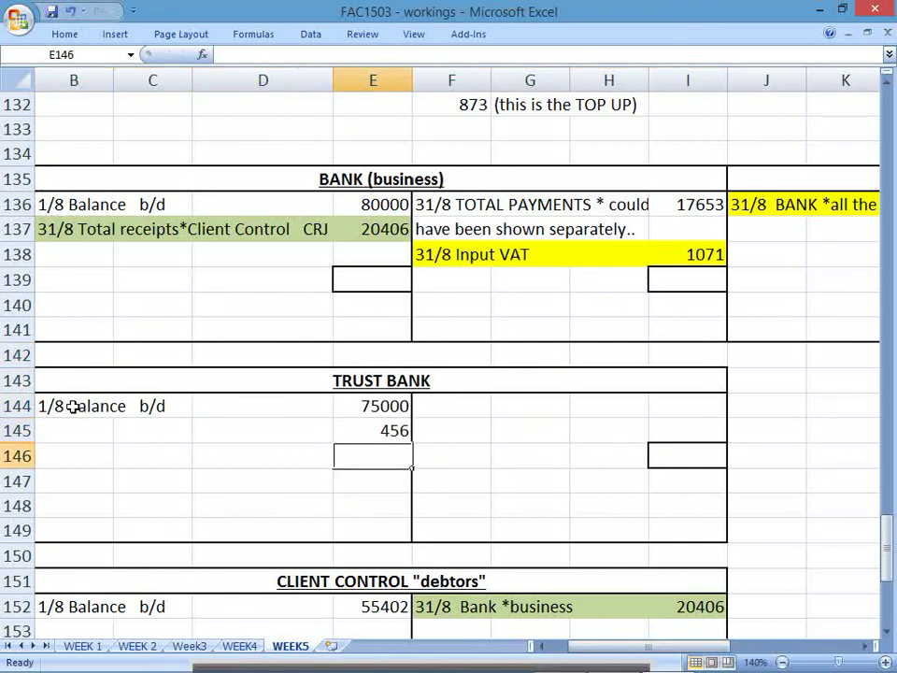
Step: Label the 456 debit entry in the Trust Bank account "31/8 total trust creditors"
key("Up")
key("Left")
key("Left")
key("Left")
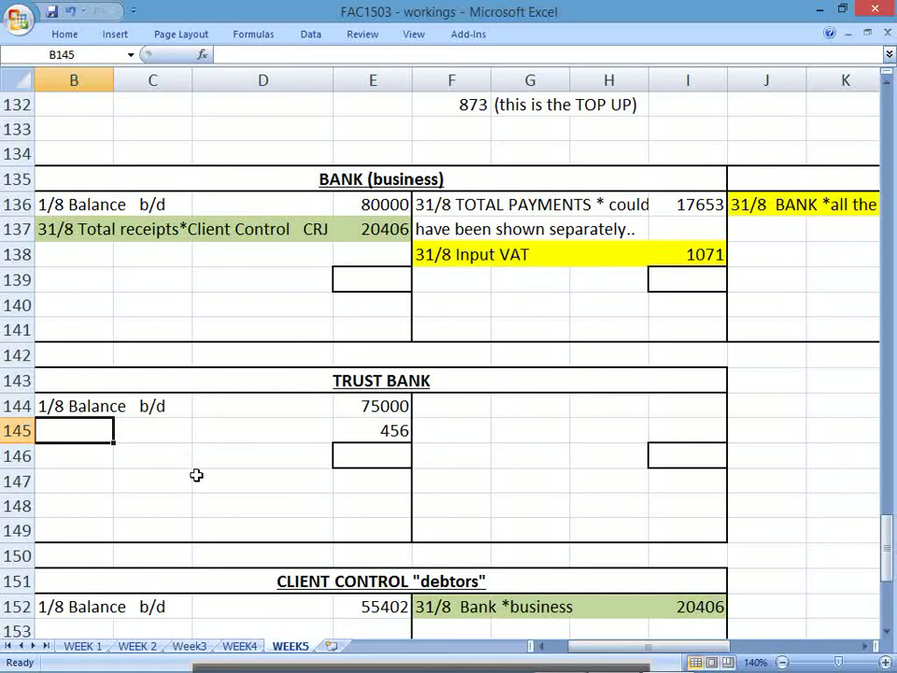
type("31/3")
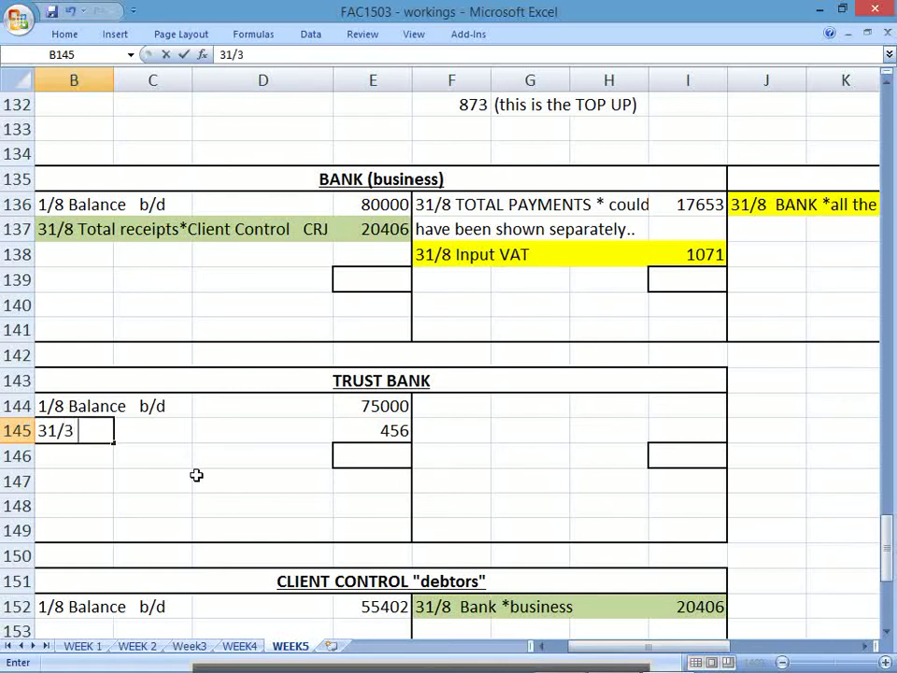
key("BackSpace")
type("8 total trust")
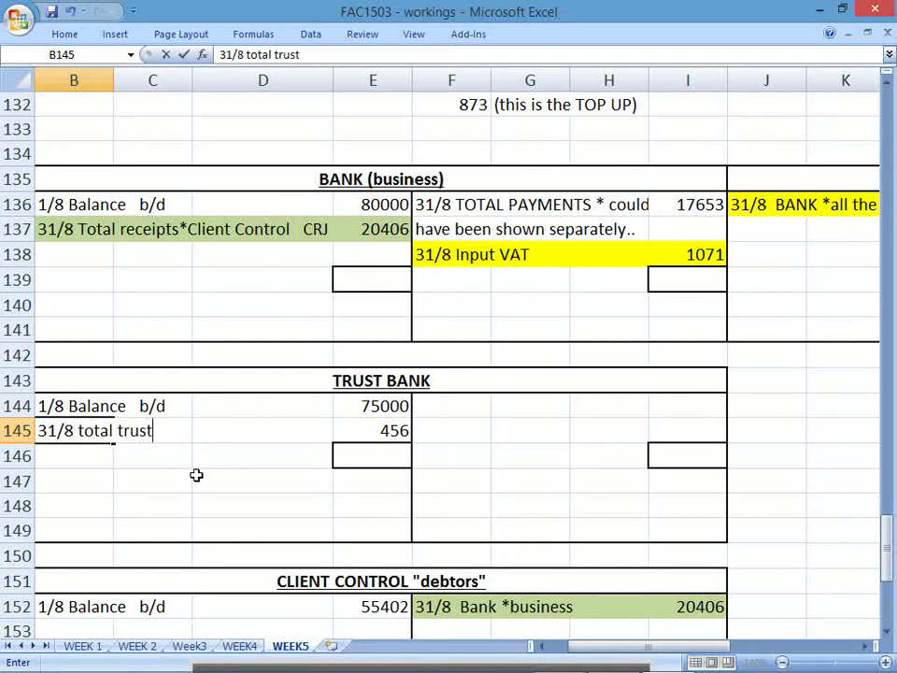
type(" creditors")
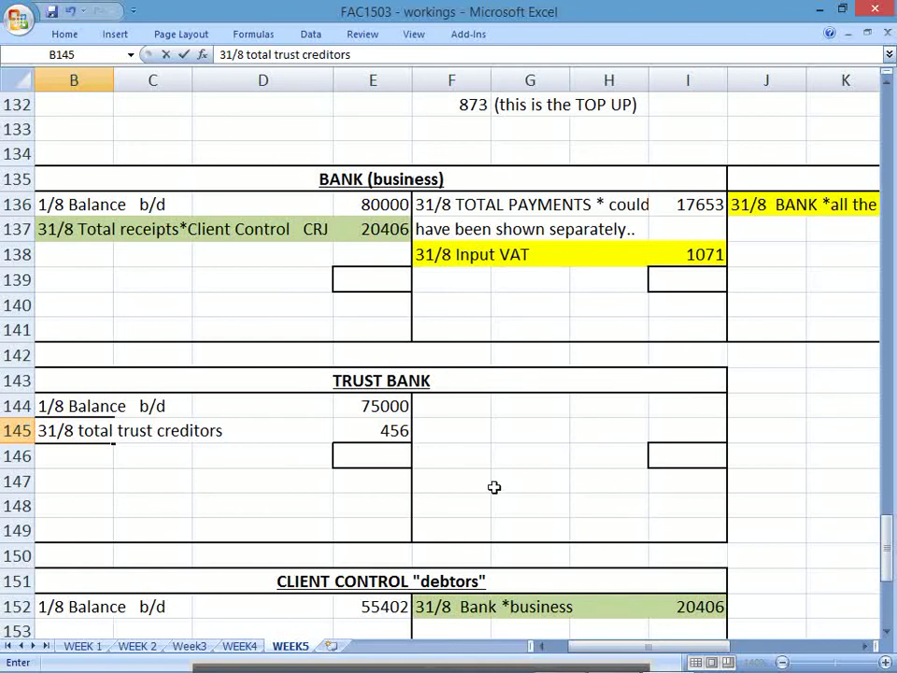
left_click(888, 631)
left_click_drag(887, 632, 888, 632)
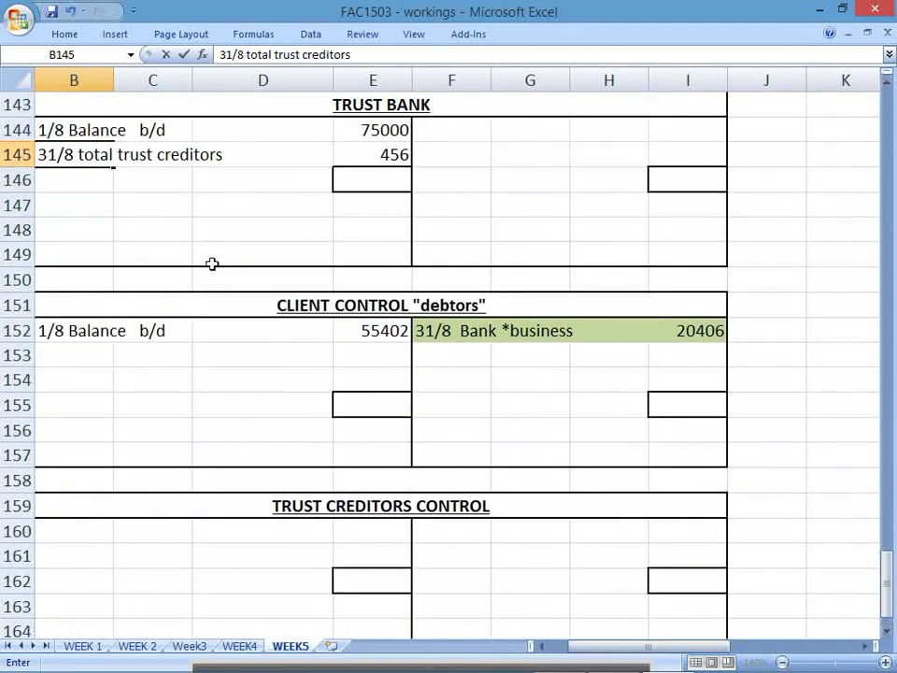
left_click(149, 229)
Step: Append the journal reference "TCRJ" to the total trust creditors label in the Trust Bank account
left_click(93, 154)
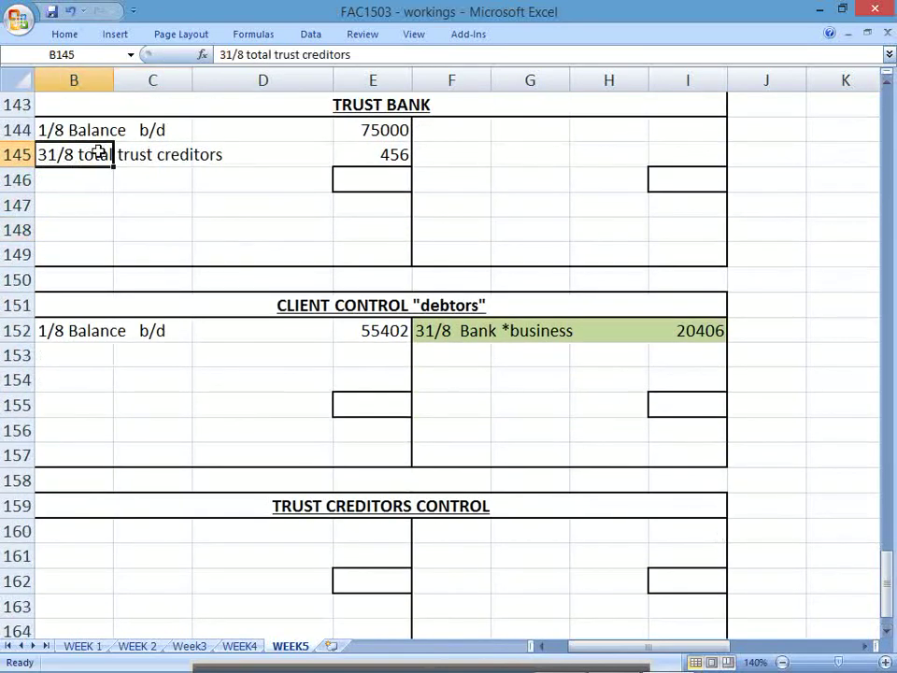
left_click(375, 55)
type("TCRJ")
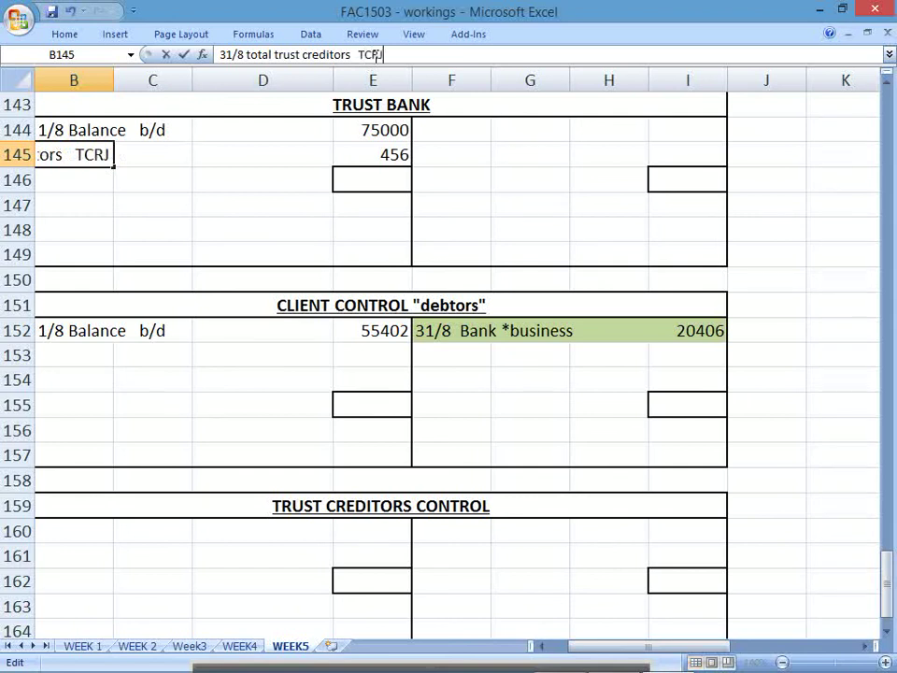
key("Return")
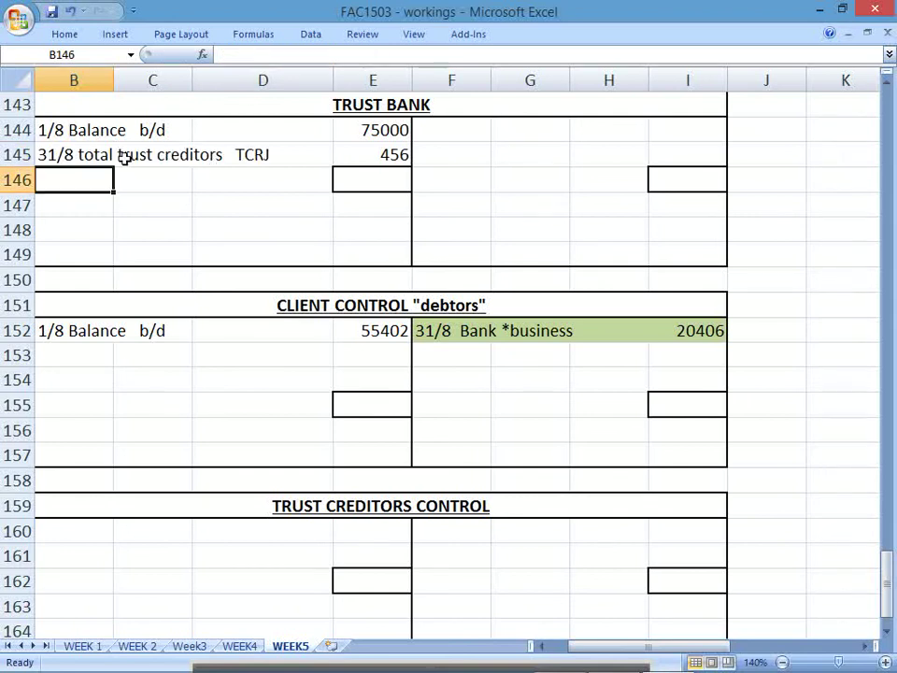
Step: Fill the total trust creditors row B145:E145 in the Trust Bank account with yellow
left_click_drag(121, 156, 373, 154)
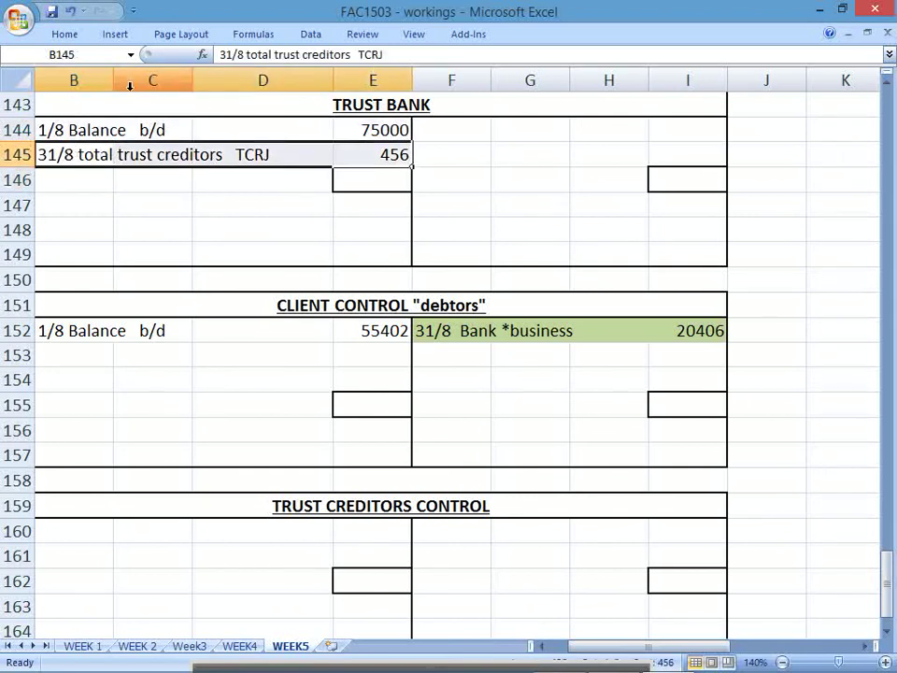
left_click(66, 36)
left_click(189, 91)
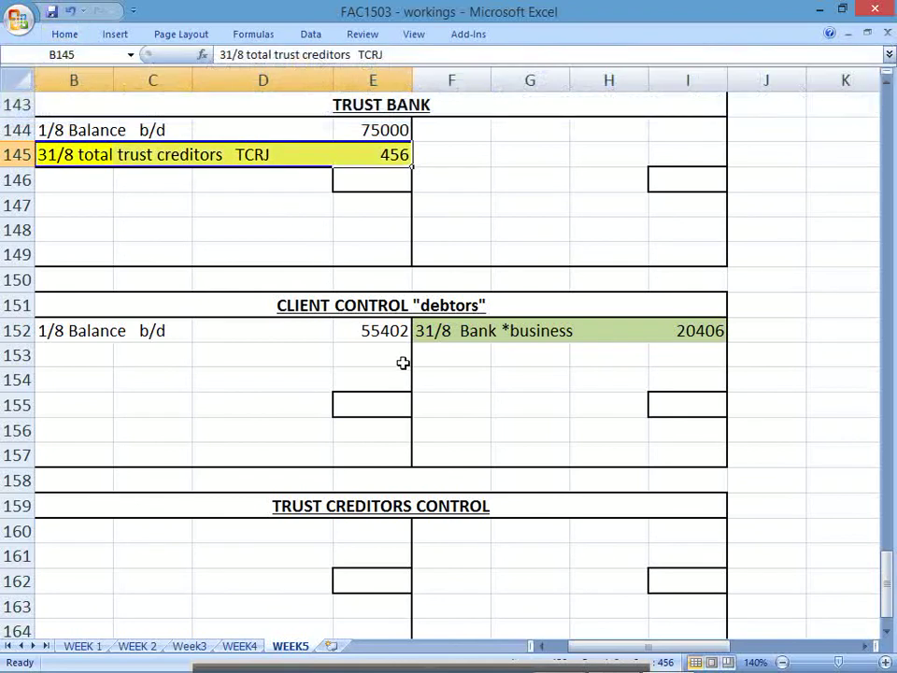
Step: Fill the second credit row of the Trust Creditors Control account, F161:I161, with yellow
left_click_drag(442, 531, 663, 534)
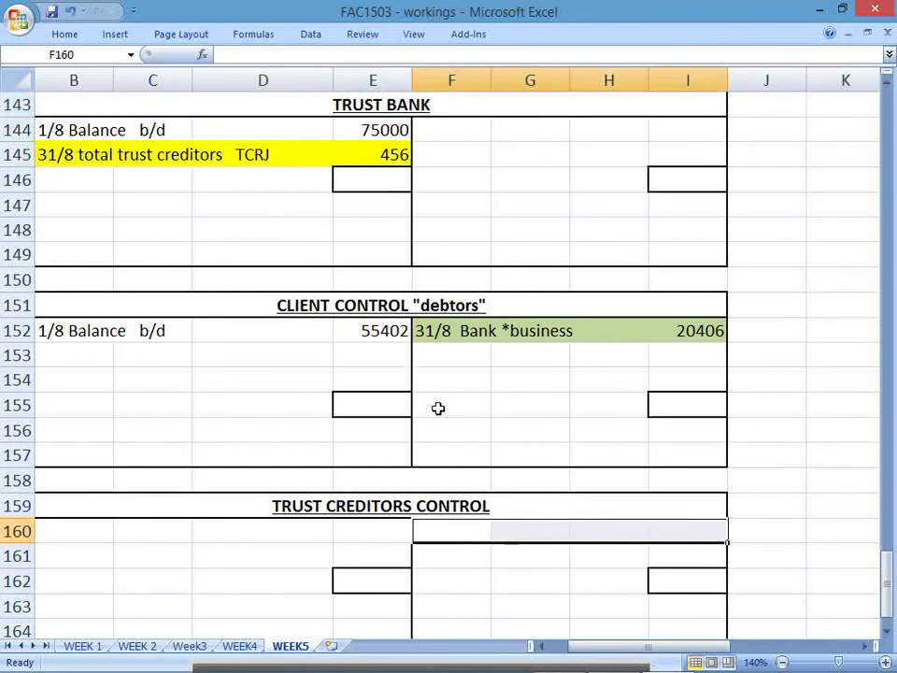
left_click(61, 36)
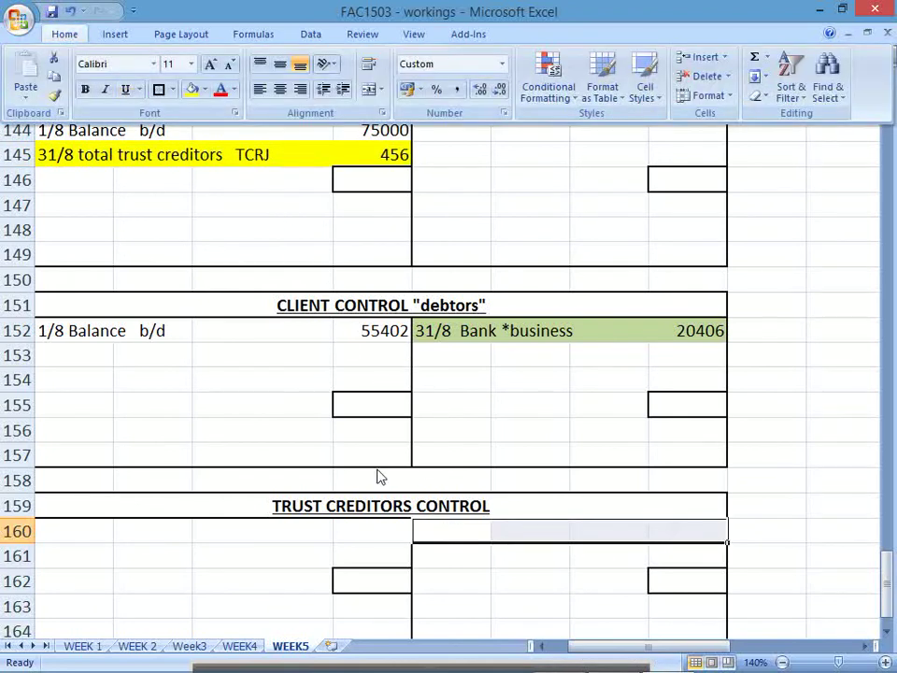
left_click(469, 572)
left_click_drag(472, 558, 697, 561)
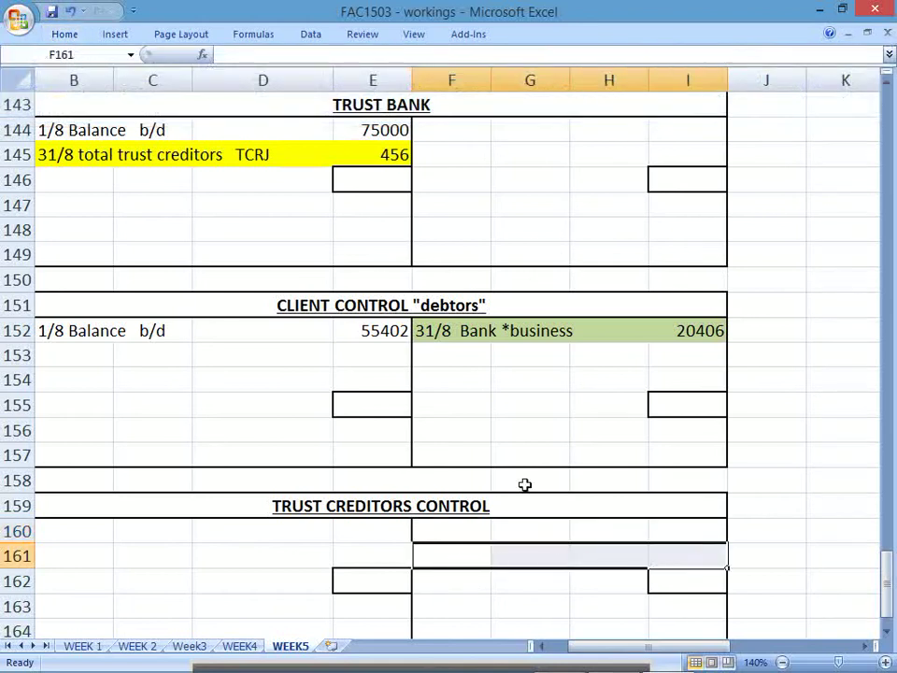
left_click(67, 35)
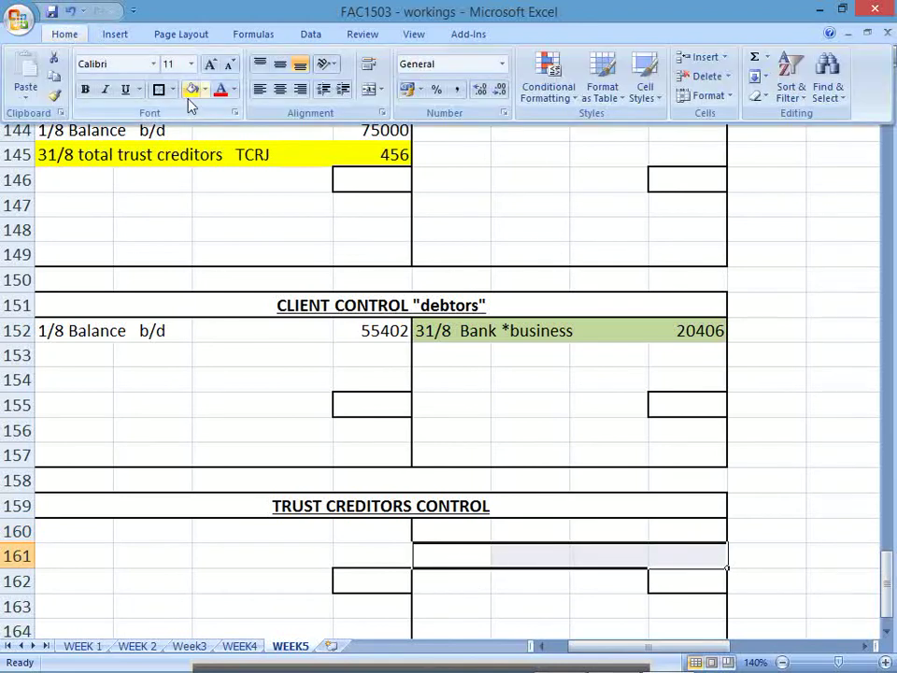
left_click(188, 91)
Step: Copy the "1/8 Balance b/d" label from Client Control into F160 of the Trust Creditors Control account
left_click(457, 539)
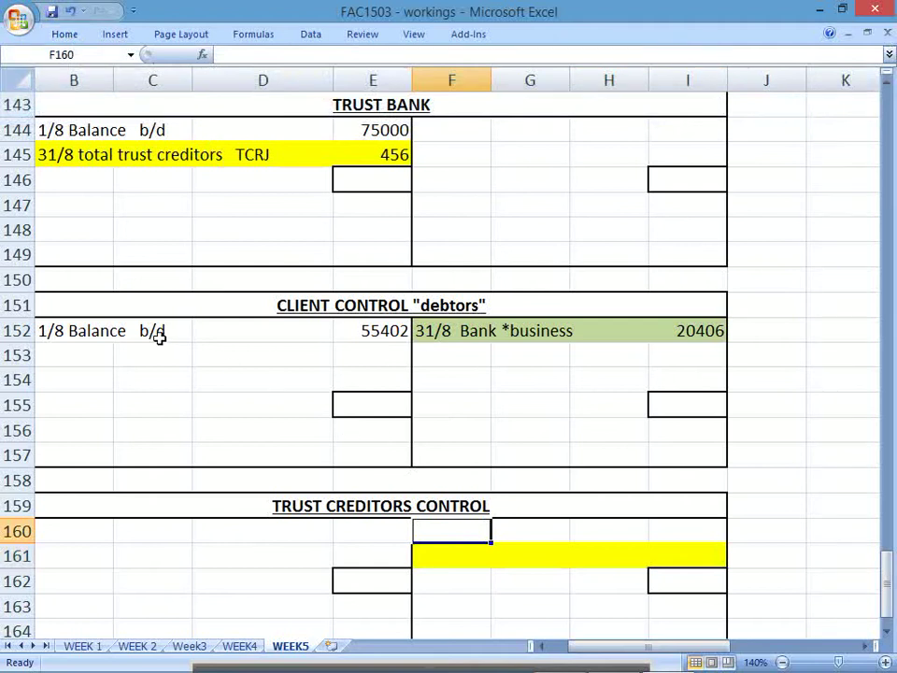
left_click(104, 340)
key("ctrl+c")
left_click(422, 528)
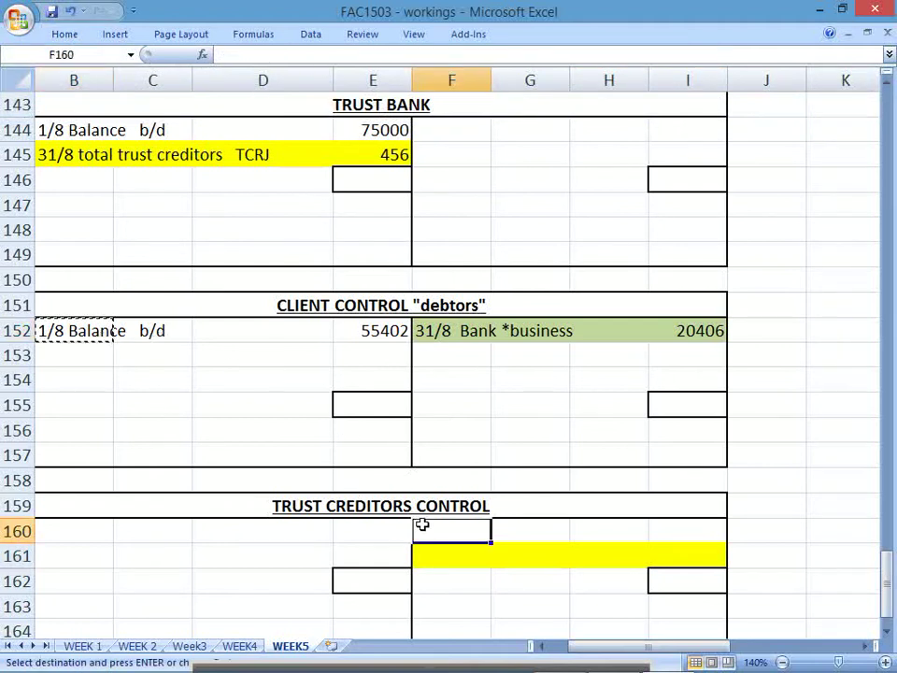
key("ctrl+v")
Step: Switch to the tutorial letter PDF in Acrobat Reader, circle the 75 000 trust creditors control balance, and return to Excel
key("alt+Tab")
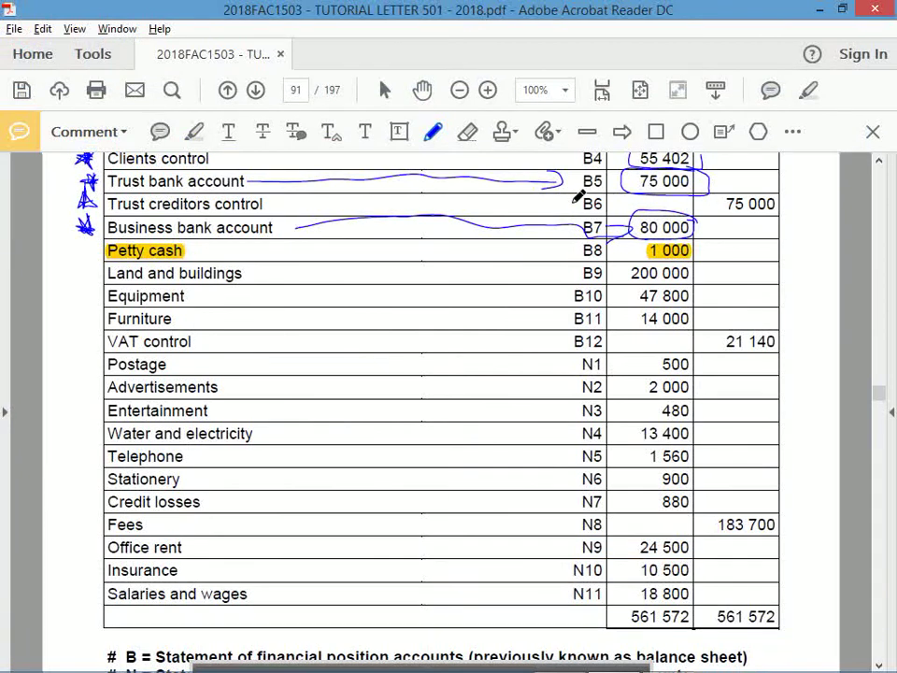
mouse_move(776, 190)
left_mouse_down()
mouse_move(712, 172)
mouse_move(787, 207)
mouse_move(778, 181)
left_mouse_up()
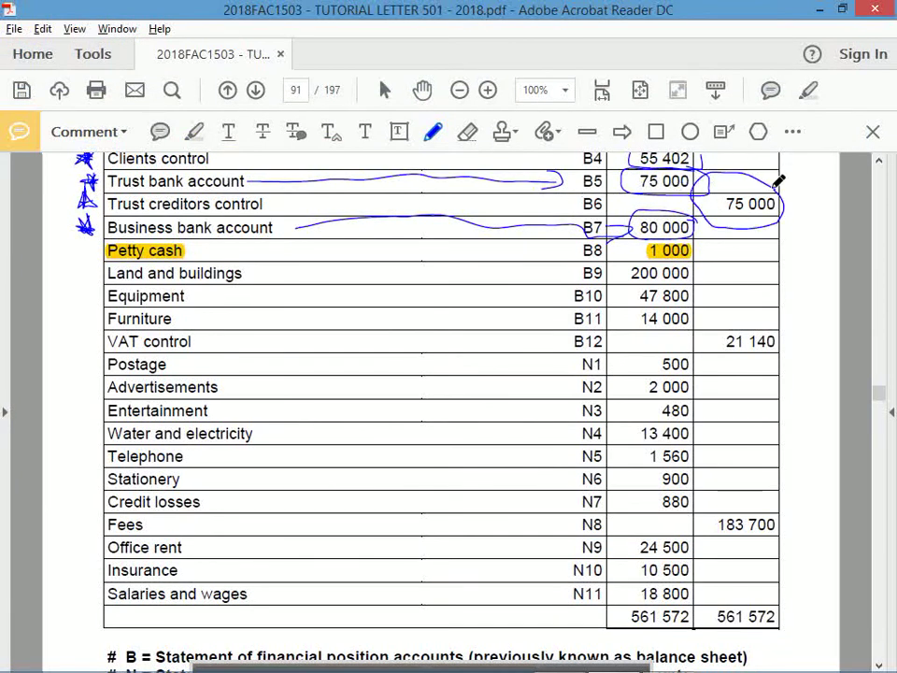
key("alt+Tab")
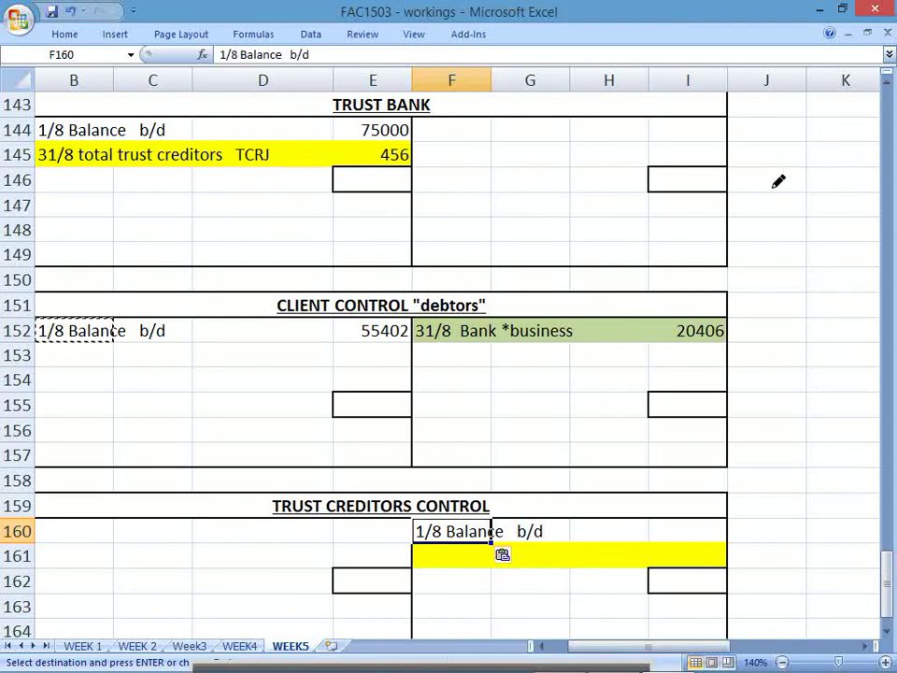
Step: Enter 75000 in I160 as the opening credit balance of the Trust Creditors Control account
left_click(761, 336)
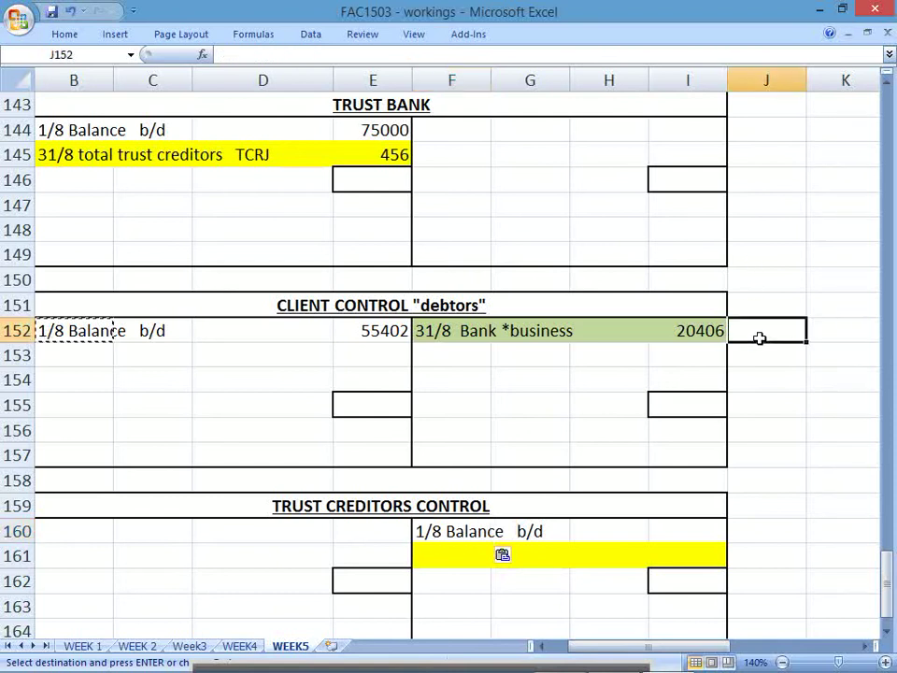
key("Down")
key("Down")
key("Down")
key("Down")
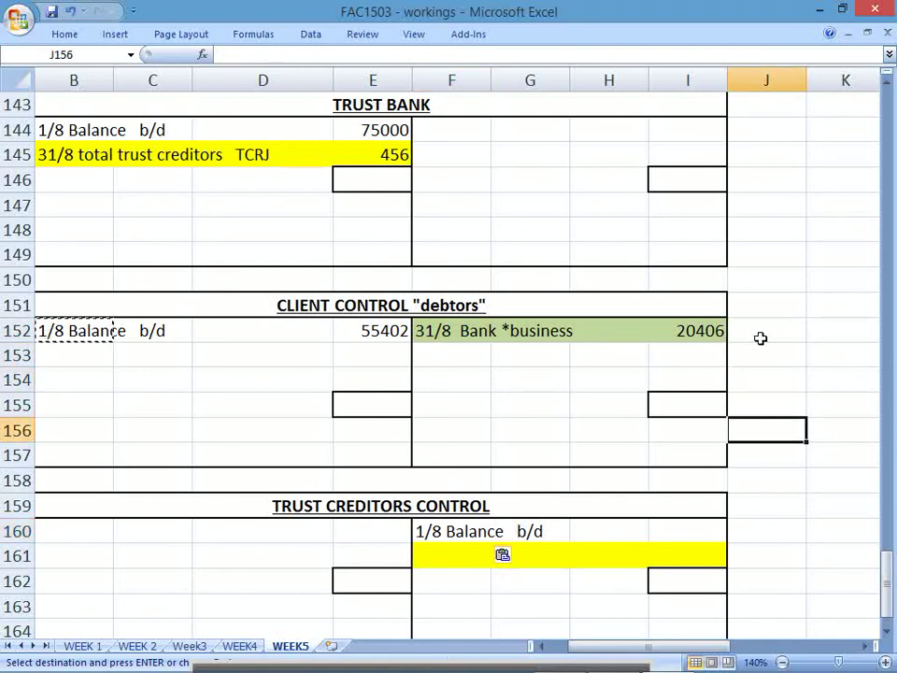
key("Down")
key("Down")
key("Down")
key("Down")
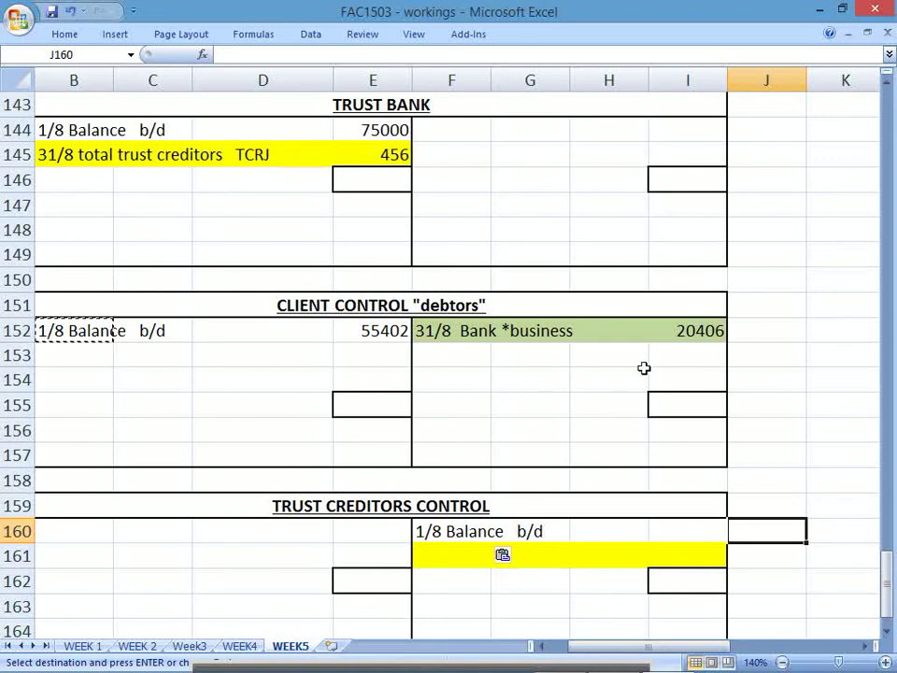
left_click(688, 532)
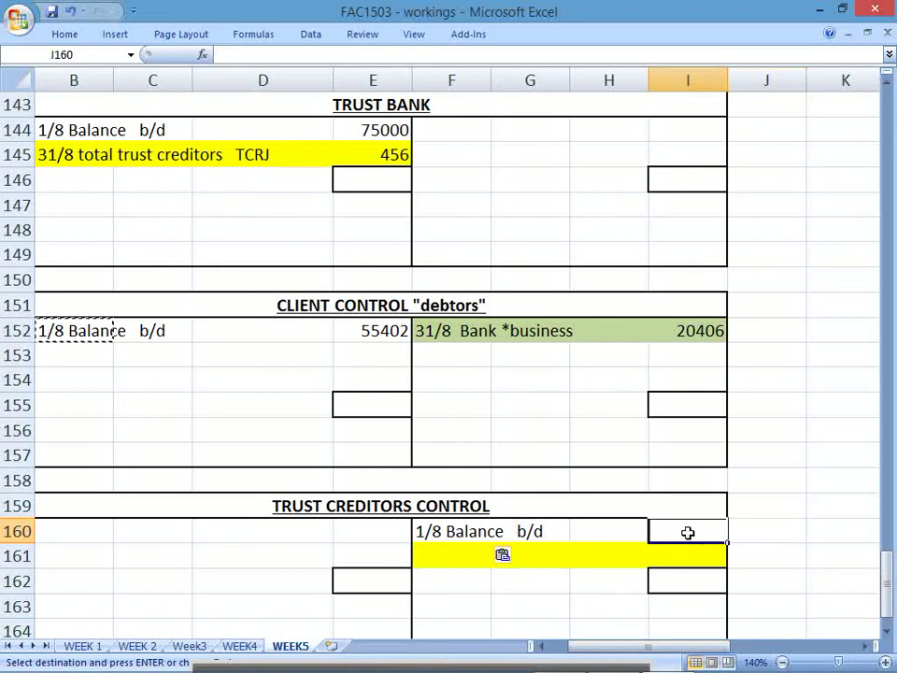
type("75000")
key("Return")
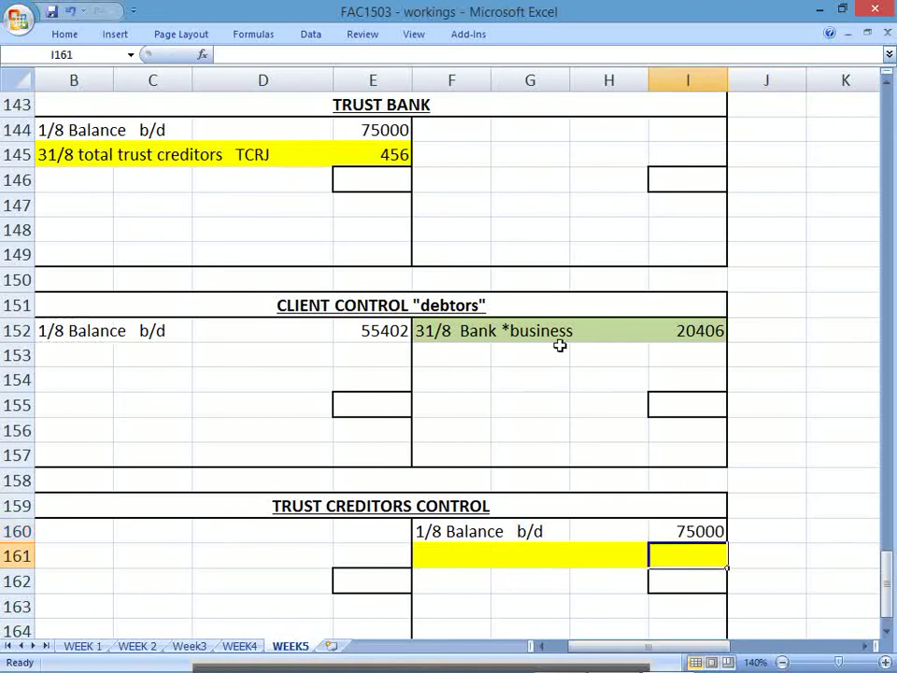
Step: Fill the 75000 opening balances in Trust Bank (E144) and Trust Creditors Control (I160) with the same light blue
left_click(366, 132)
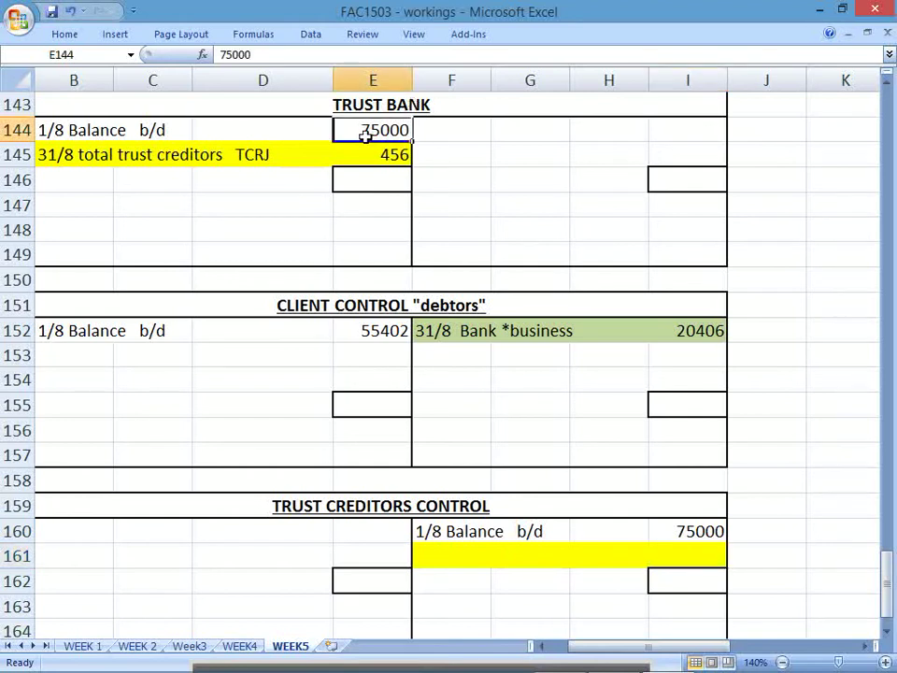
left_click(78, 35)
left_click(205, 90)
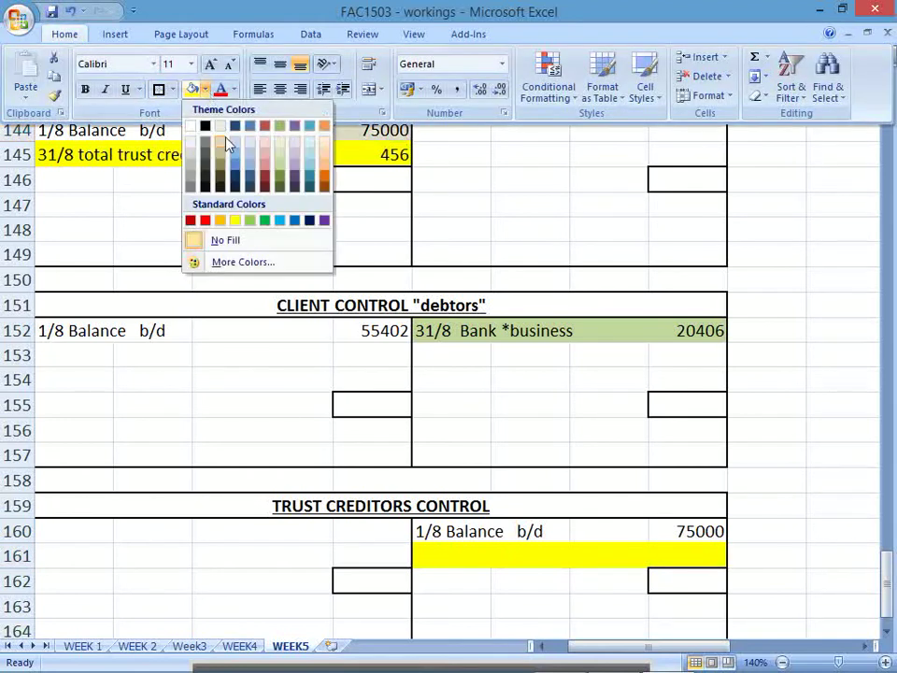
left_click(236, 141)
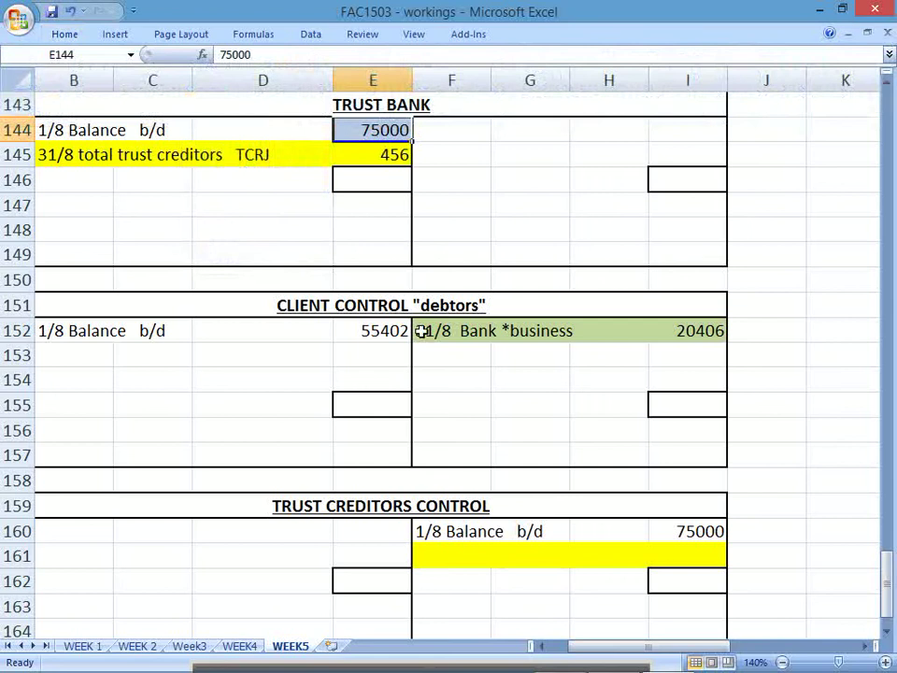
left_click(698, 523)
left_click(65, 34)
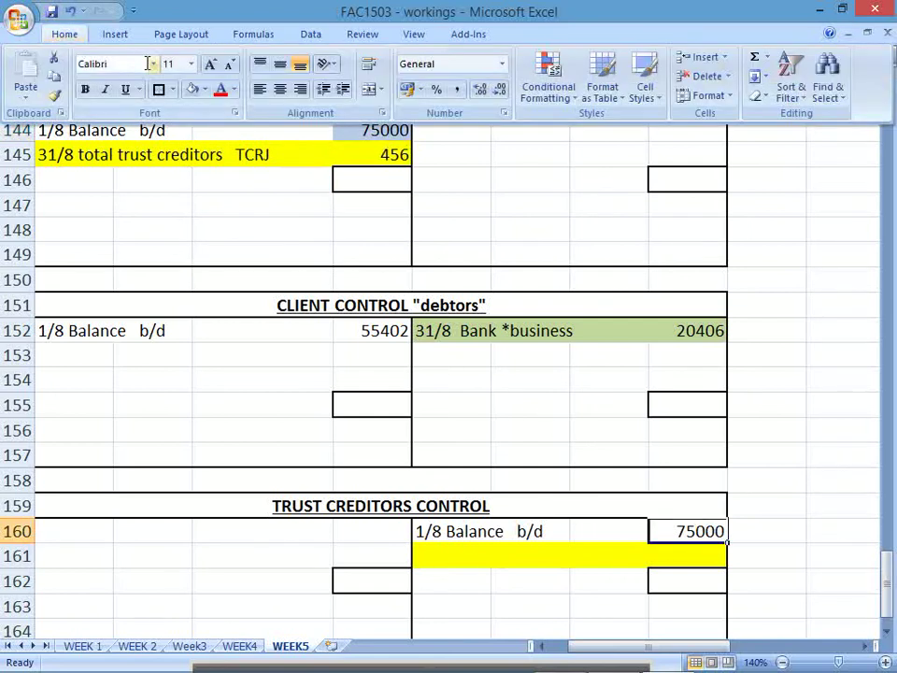
left_click(192, 90)
left_click(375, 281)
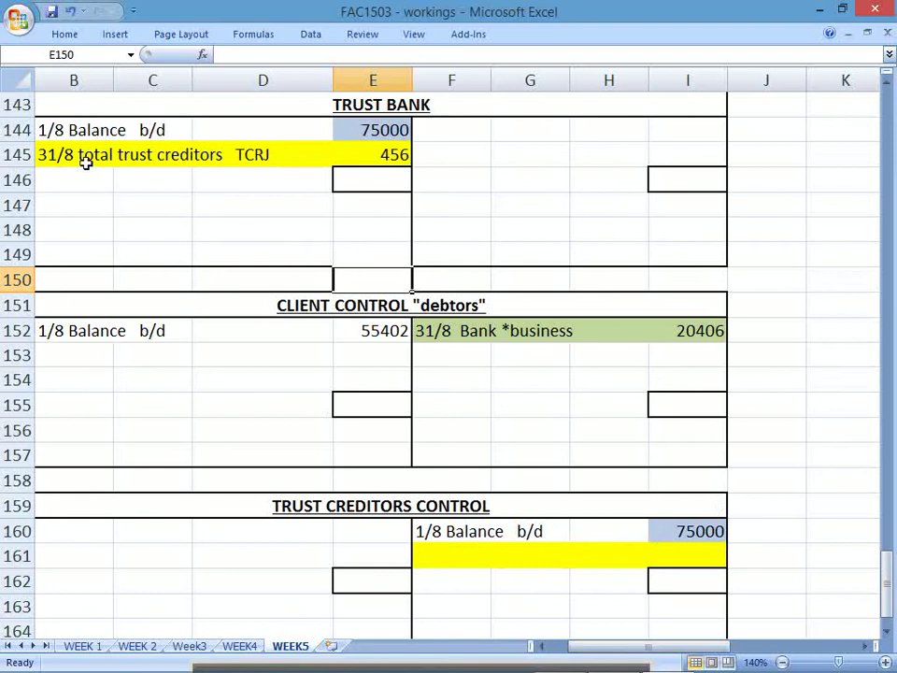
Step: Label the yellow credit row in Trust Creditors Control "31/8 trust bank account TCRJ"
left_click_drag(66, 150, 343, 158)
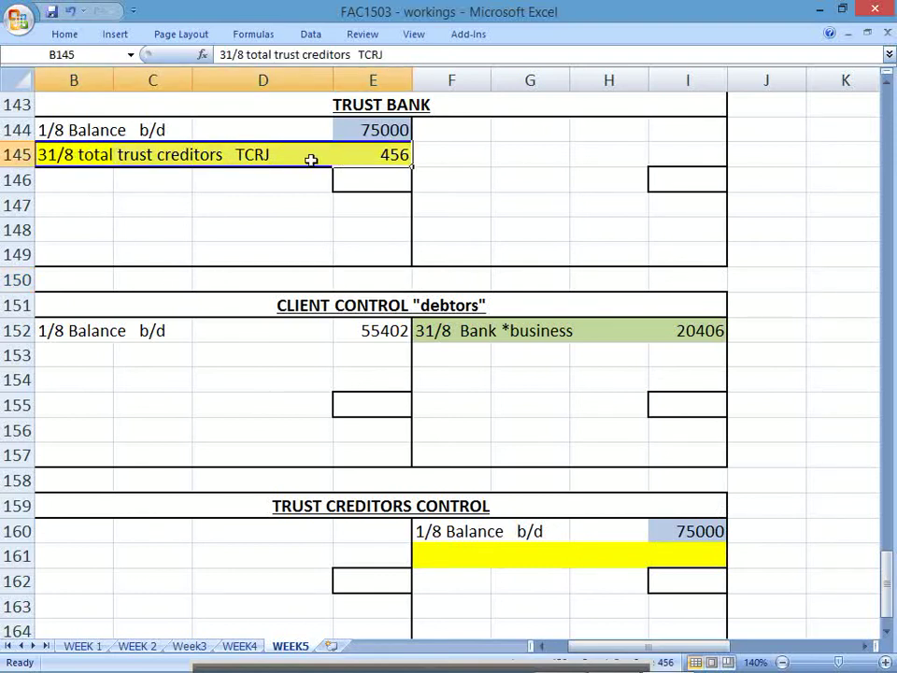
left_click_drag(90, 155, 343, 156)
left_click_drag(465, 557, 673, 559)
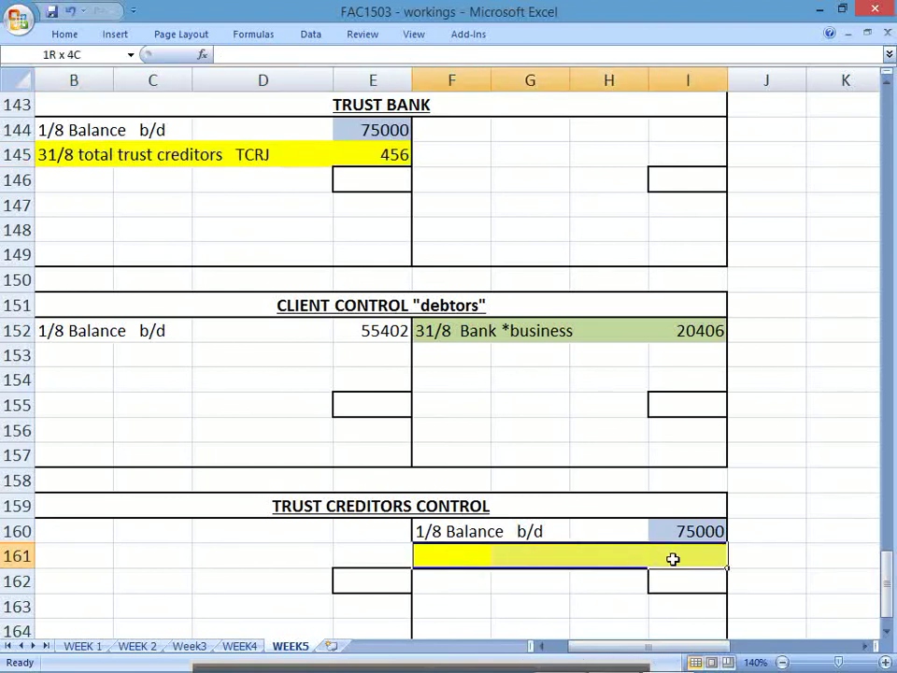
left_click(460, 559)
type("31/8")
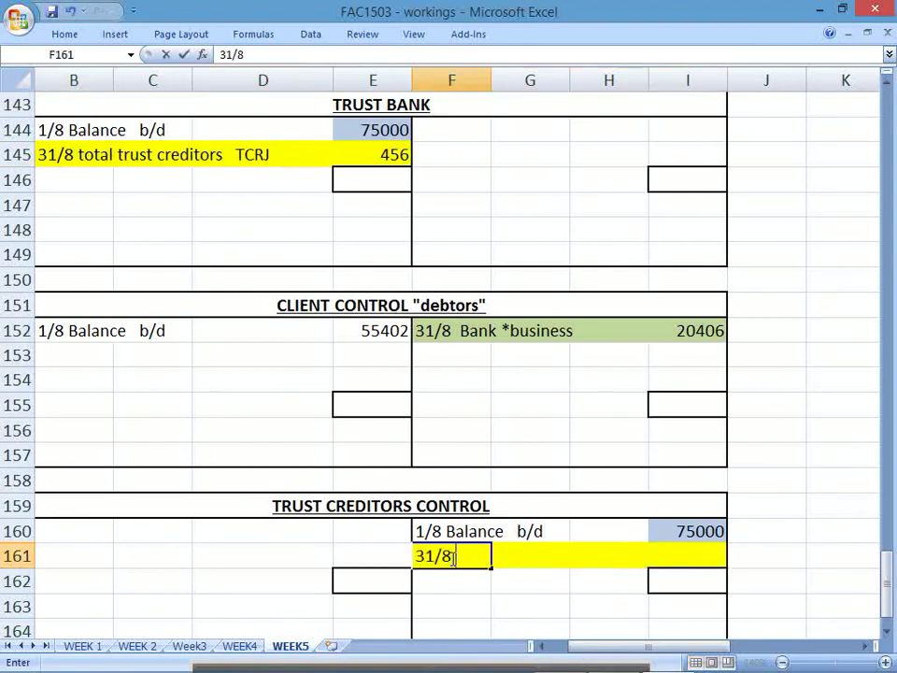
type(" trust bank account")
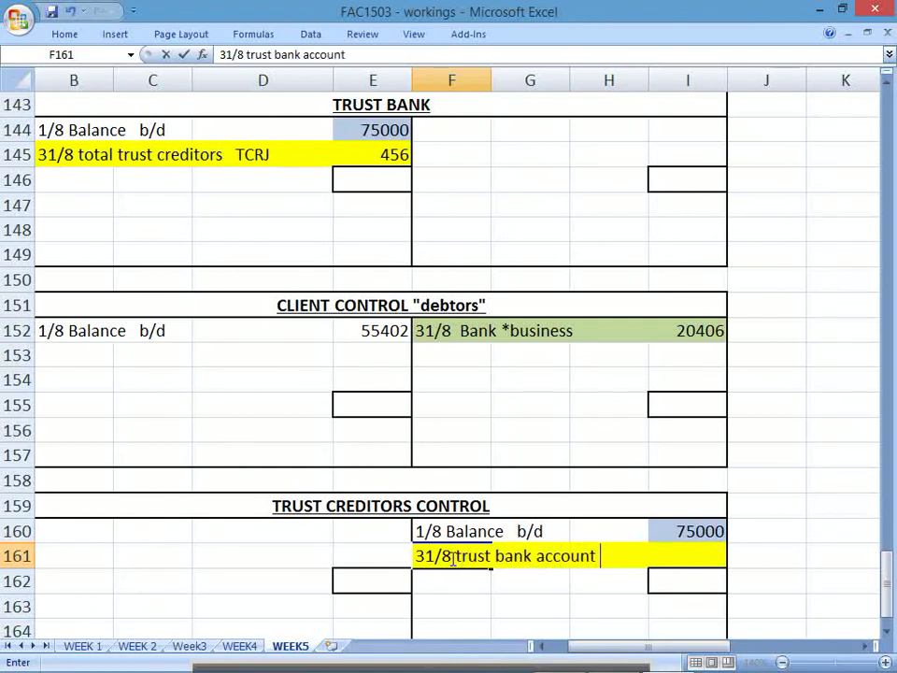
type("  TCRJ")
key("Return")
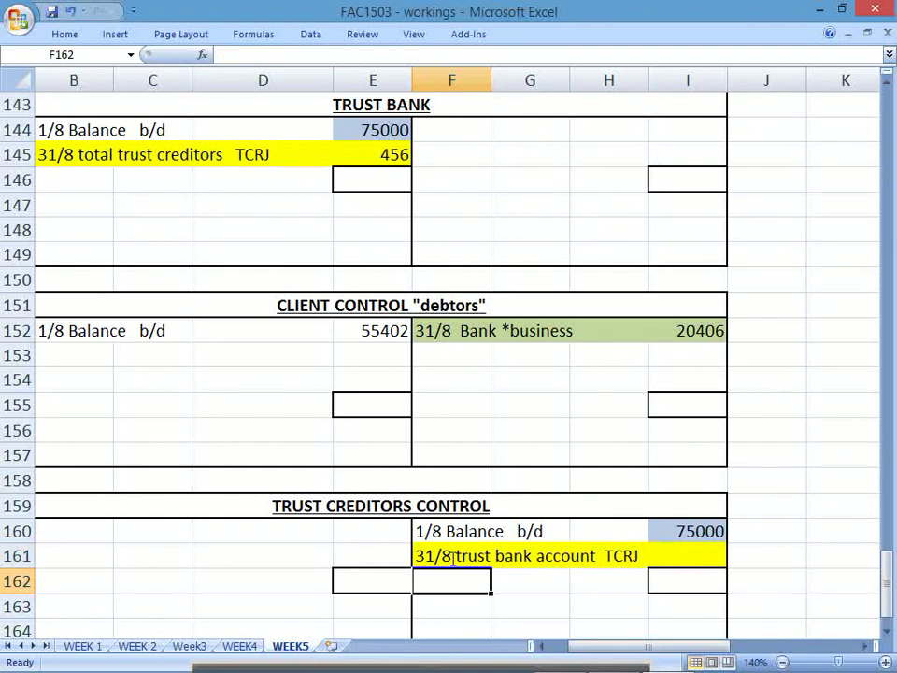
Step: Enter 456 in I161 as the amount of the trust bank account entry in Trust Creditors Control
left_click(452, 558)
key("Tab")
type("456")
key("Return")
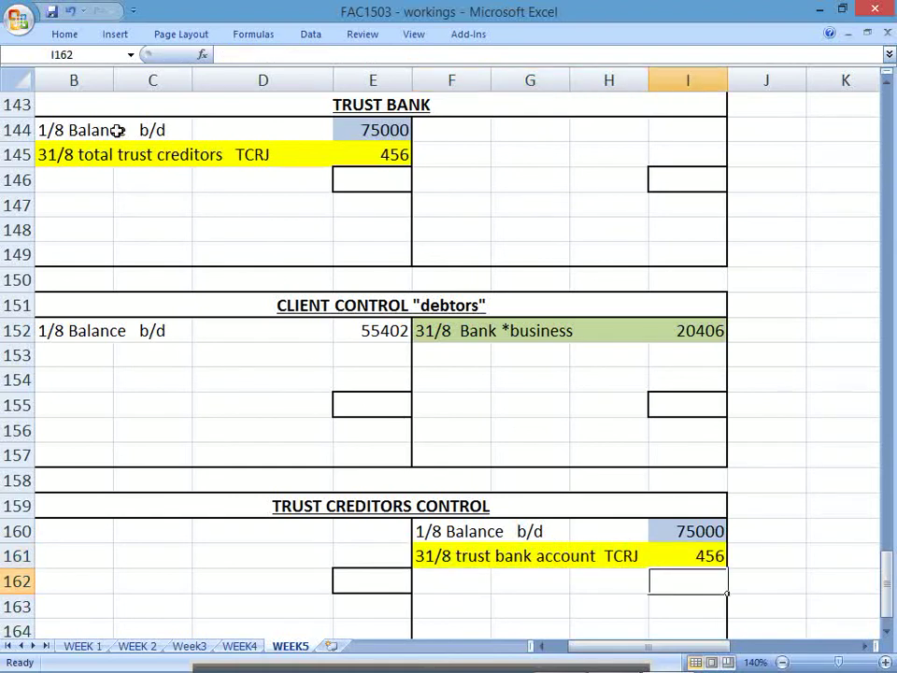
left_click_drag(105, 110, 126, 159)
left_click_drag(439, 506, 460, 570)
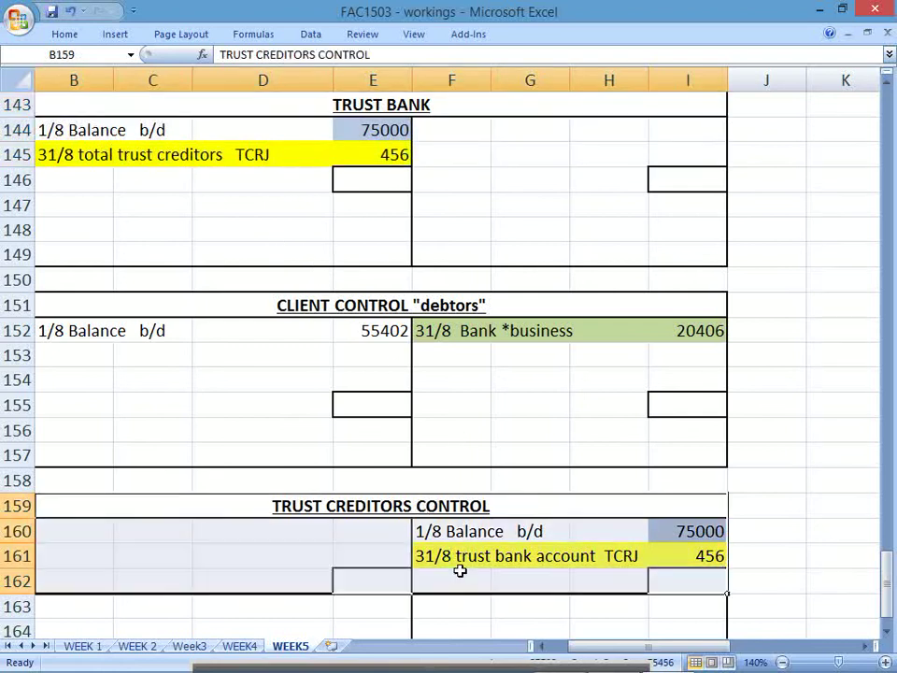
left_click(760, 554)
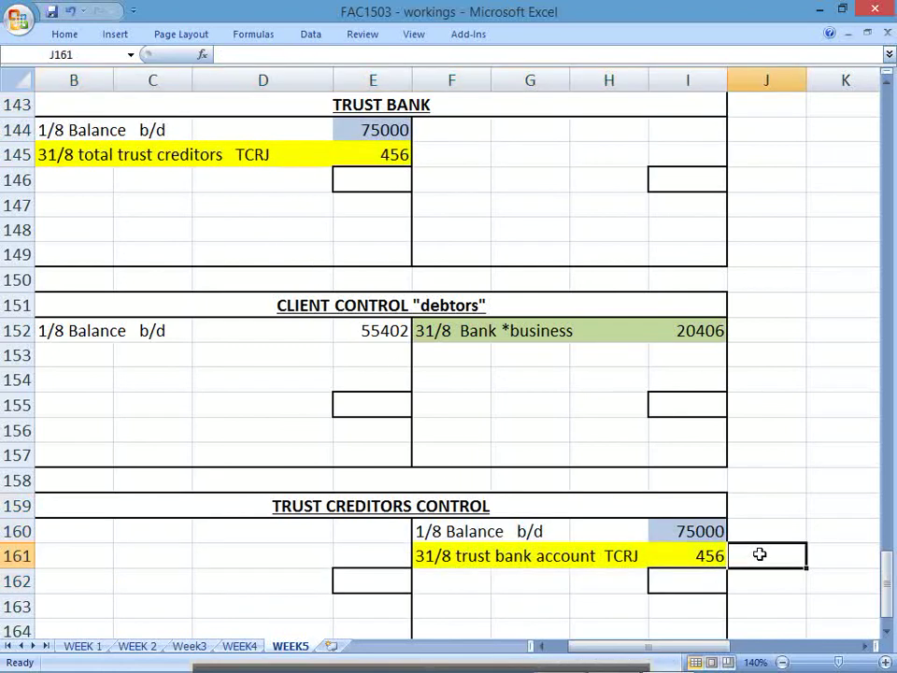
Step: Switch to the tutorial letter PDF in Acrobat Reader and locate the August 20.6 trust cash payments journal on page 93
key("alt+Tab")
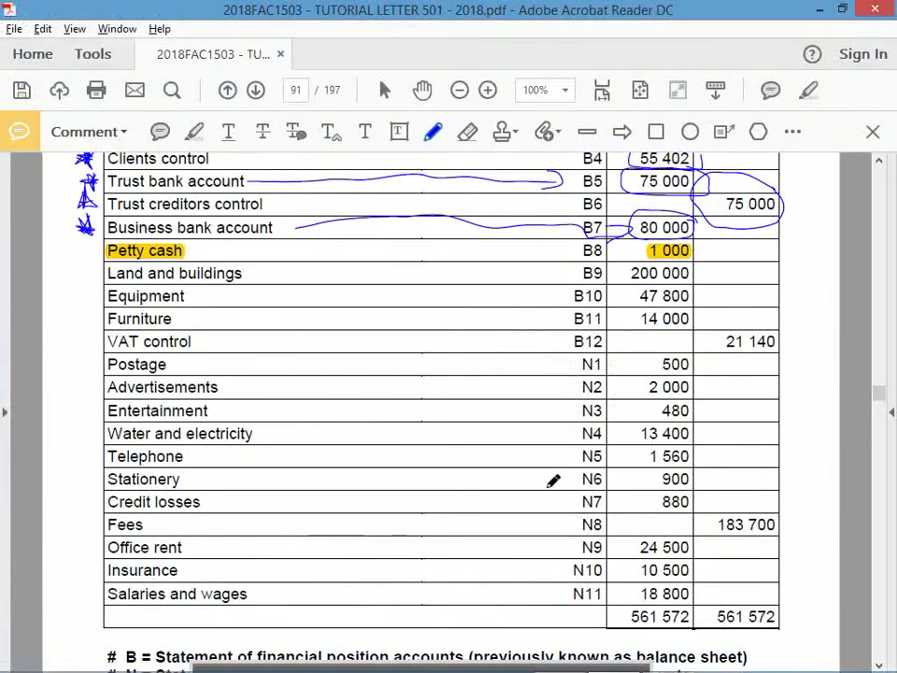
left_click(890, 614)
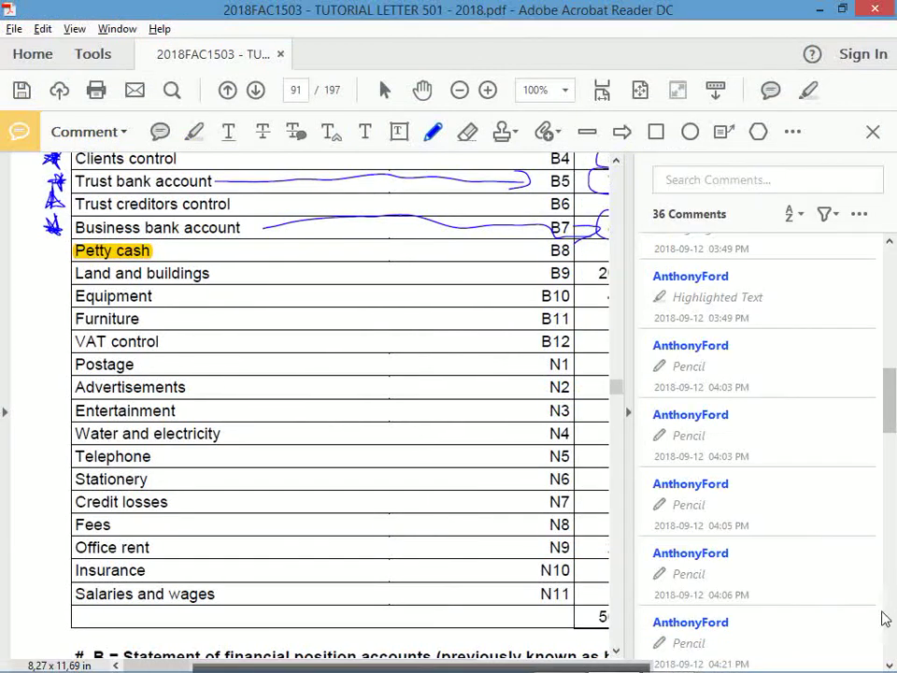
left_click(628, 411)
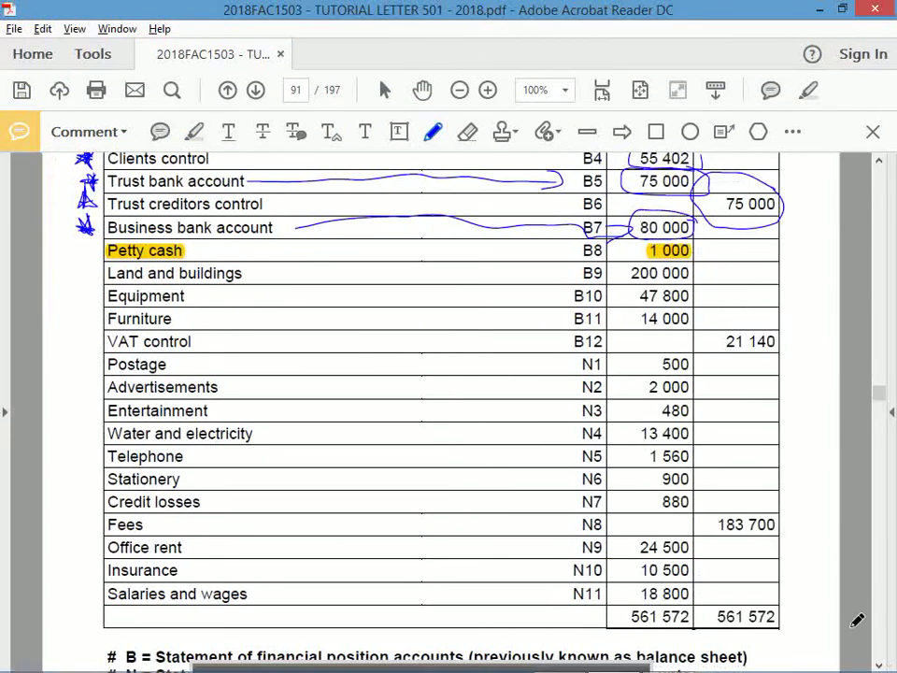
left_click(881, 652)
left_click(882, 647)
left_click(882, 647)
left_click(882, 647)
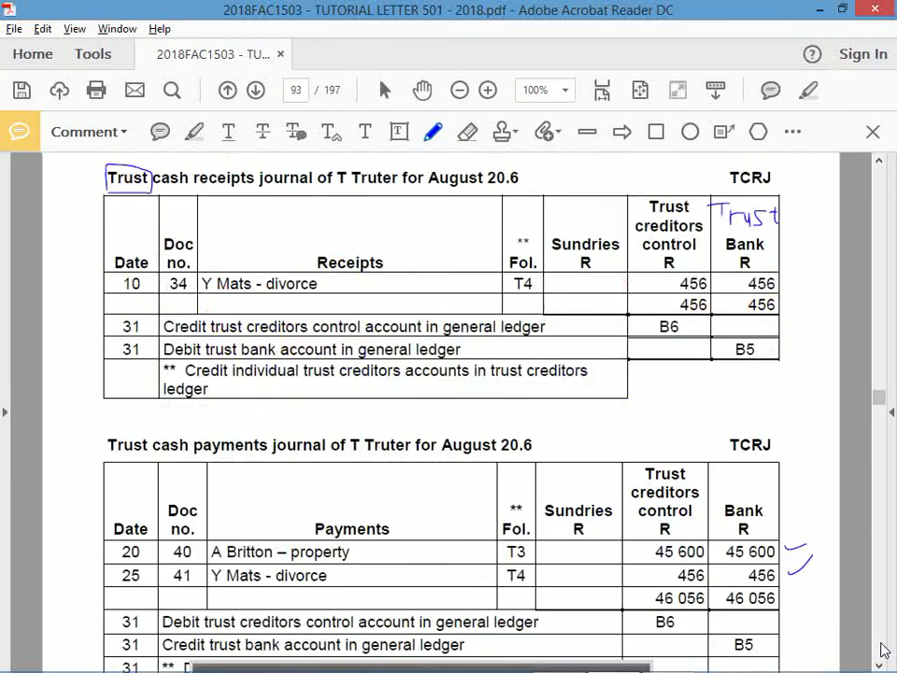
left_click(882, 647)
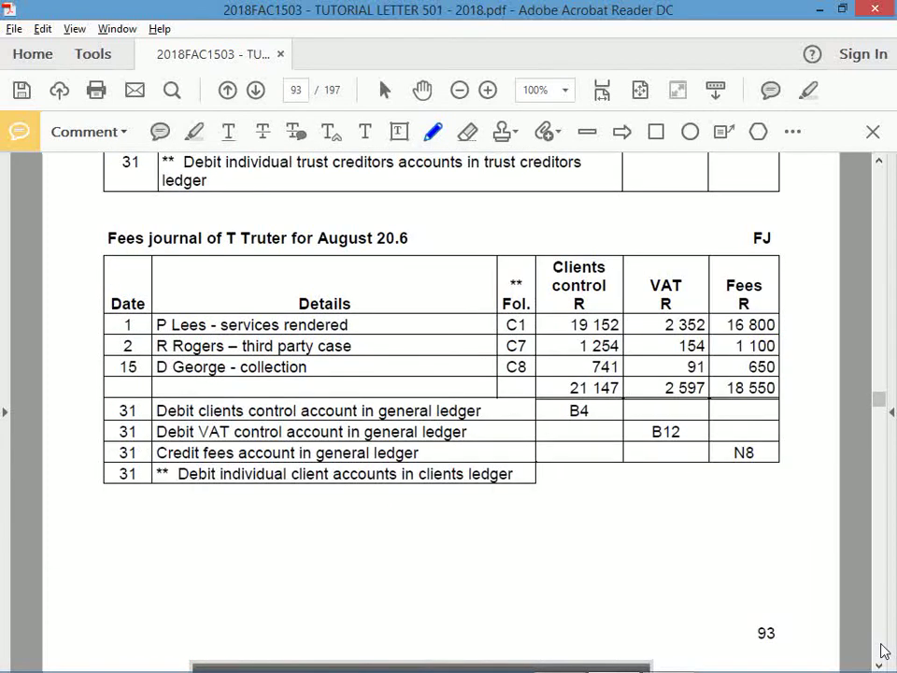
left_click(879, 162)
left_click(879, 162)
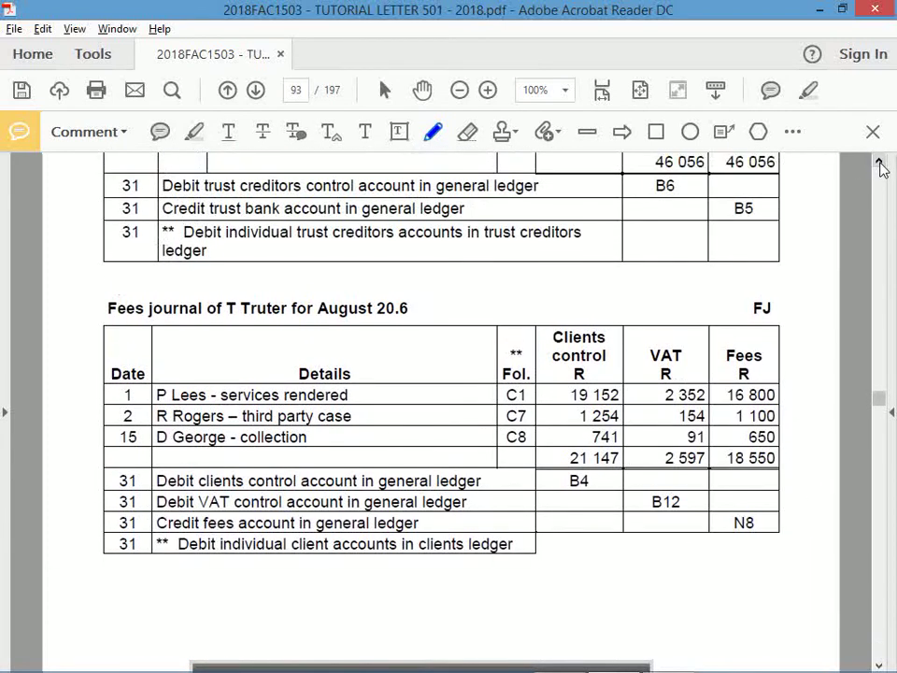
left_click(879, 163)
left_click(879, 163)
left_click(880, 163)
left_click(879, 163)
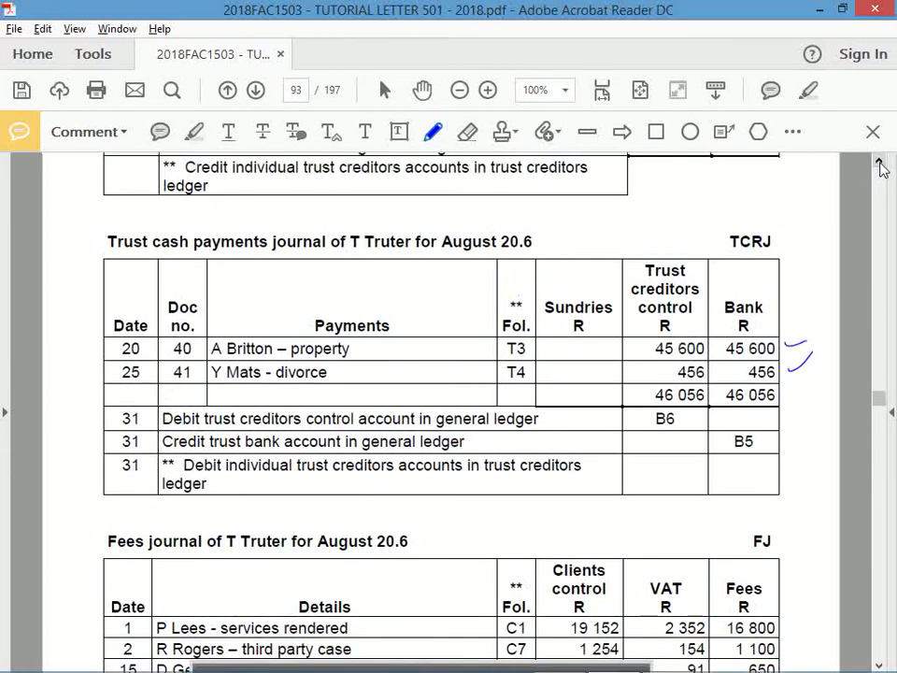
left_click(880, 163)
left_click(879, 163)
left_click(879, 164)
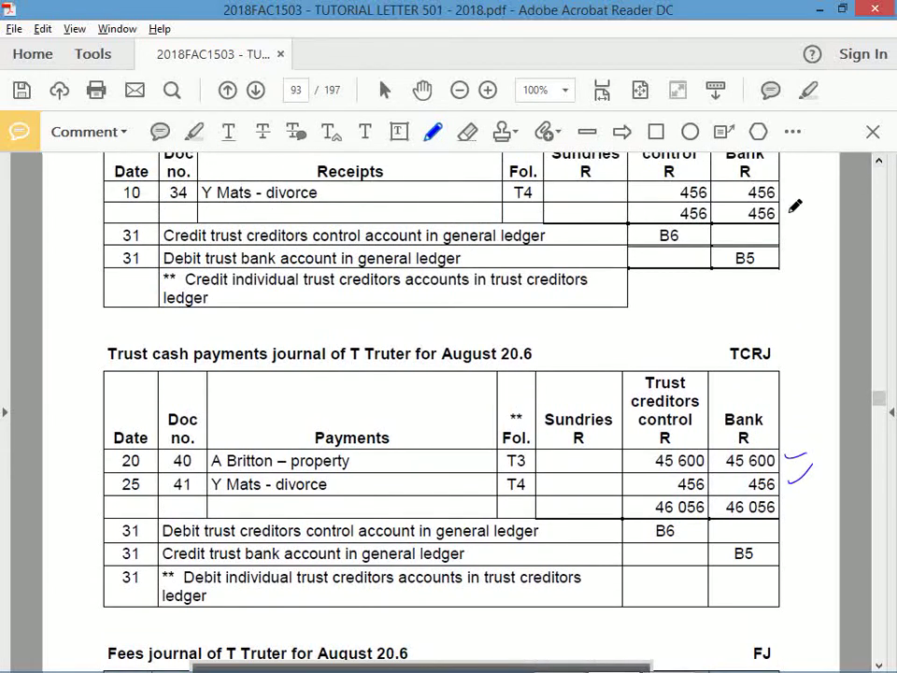
Step: Tick off the trust cash receipts journal total in pencil and circle the trust cash payments journal's amount columns
mouse_move(789, 212)
left_mouse_down()
mouse_move(792, 242)
mouse_move(844, 173)
left_mouse_up()
mouse_move(806, 411)
left_mouse_down()
mouse_move(704, 326)
mouse_move(524, 390)
mouse_move(562, 510)
mouse_move(735, 550)
mouse_move(811, 445)
mouse_move(794, 417)
left_mouse_up()
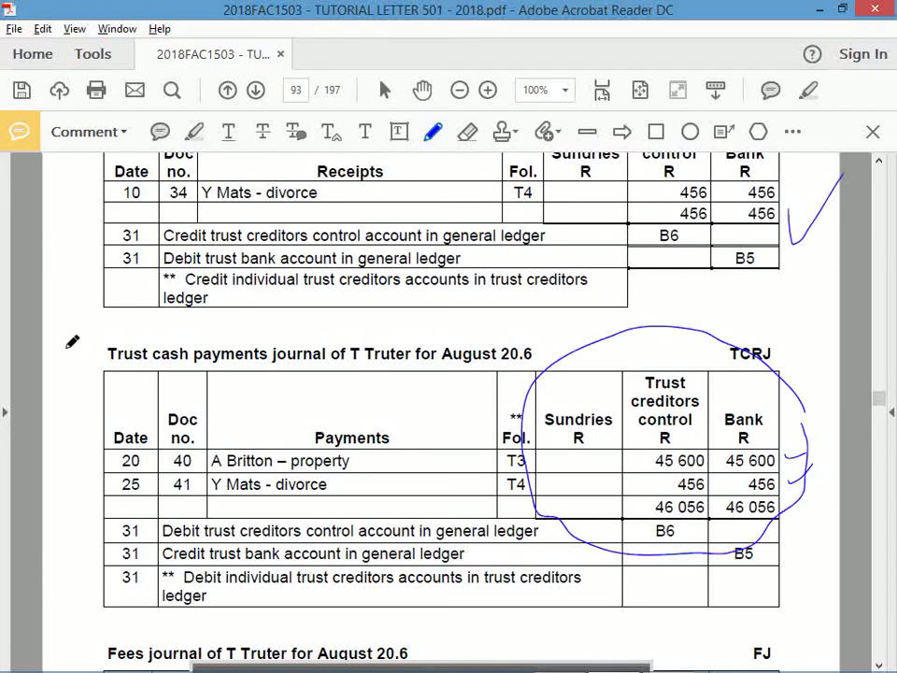
Step: Write an underlined "NB" beside the trust cash payments journal and highlight "Trust cash payments journal" and its "Bank" heading
mouse_move(59, 374)
left_mouse_down()
mouse_move(60, 329)
mouse_move(80, 327)
left_mouse_up()
mouse_move(93, 370)
left_mouse_down()
mouse_move(95, 323)
mouse_move(84, 388)
mouse_move(103, 394)
left_mouse_up()
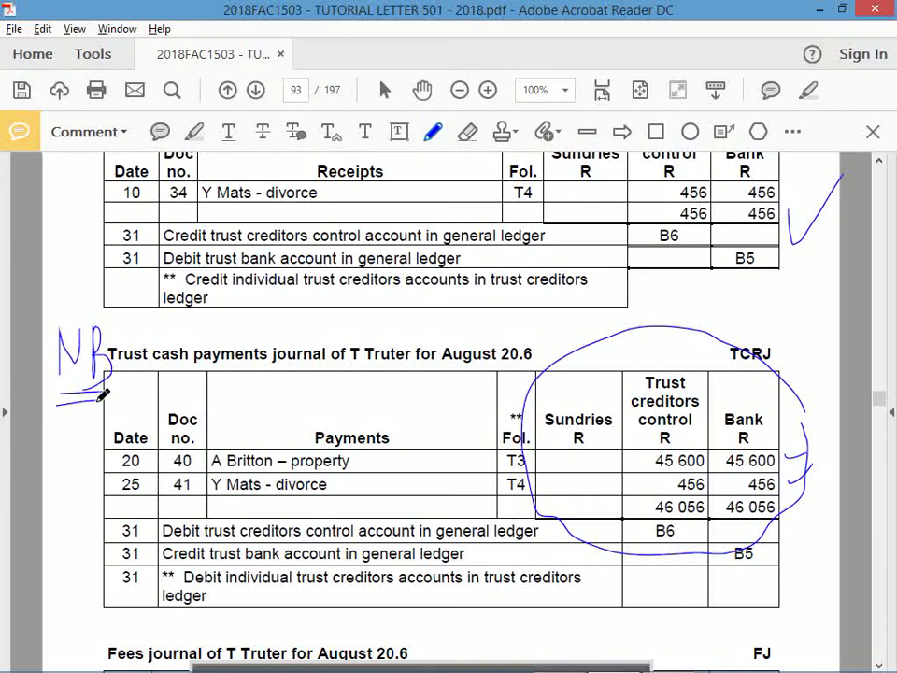
left_click(194, 131)
mouse_move(114, 372)
left_mouse_down()
mouse_move(148, 351)
mouse_move(106, 366)
mouse_move(173, 352)
mouse_move(324, 352)
left_mouse_up()
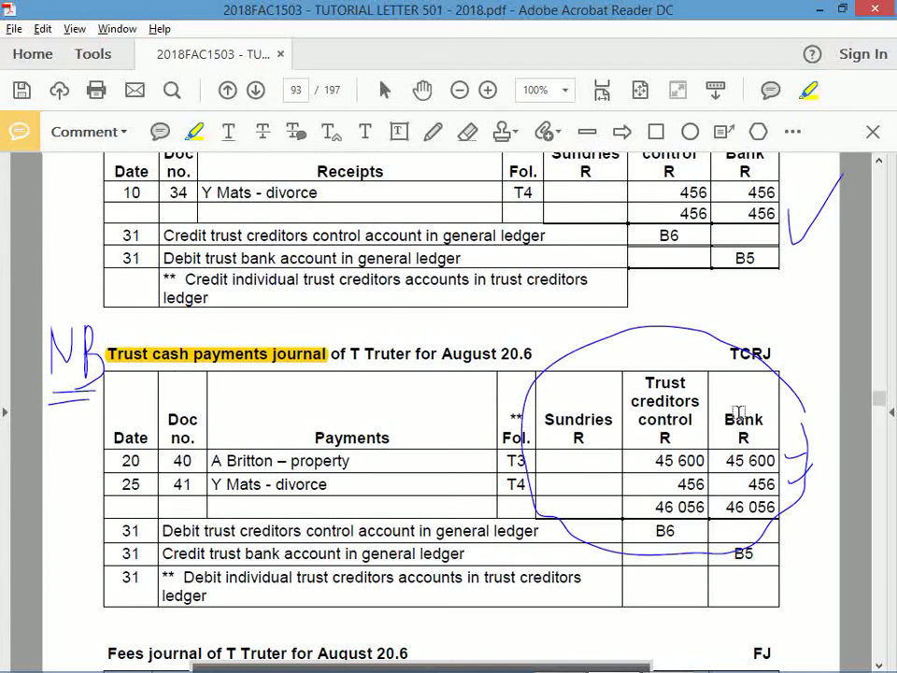
left_click_drag(726, 420, 764, 420)
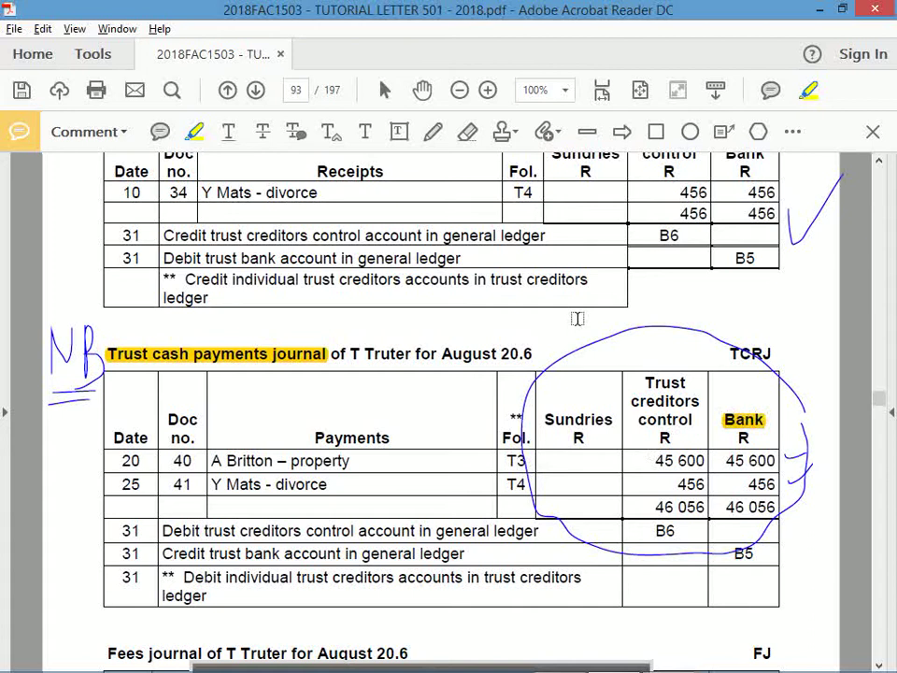
Step: Pencil "Trust" above the payments journal's Bank heading and circle its Trust creditors control heading
left_click(433, 134)
mouse_move(735, 386)
left_mouse_down()
mouse_move(759, 382)
mouse_move(757, 397)
mouse_move(774, 383)
left_mouse_up()
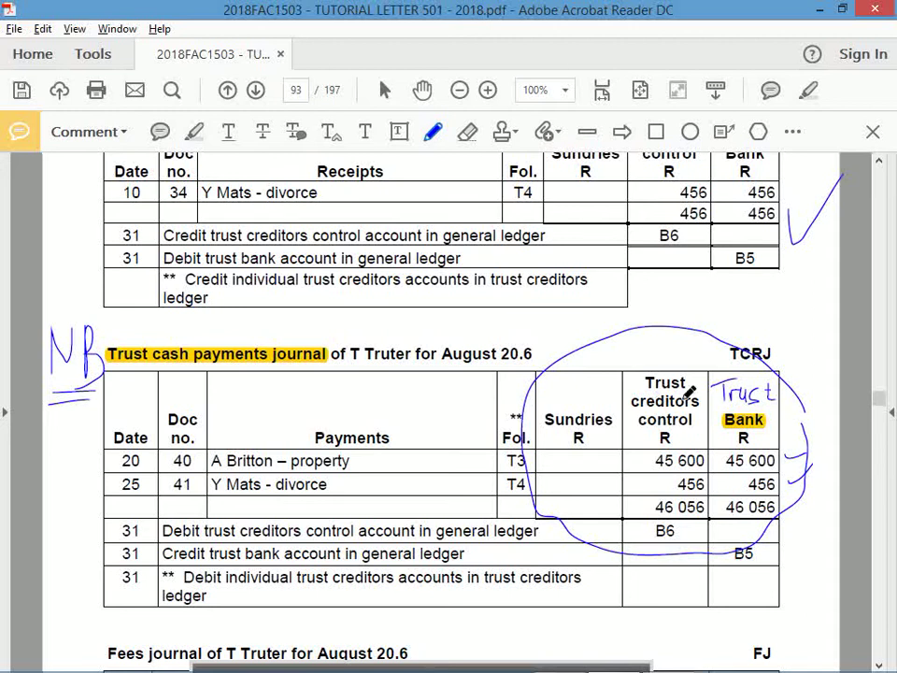
mouse_move(638, 379)
left_mouse_down()
mouse_move(635, 428)
mouse_move(694, 422)
mouse_move(707, 377)
left_mouse_up()
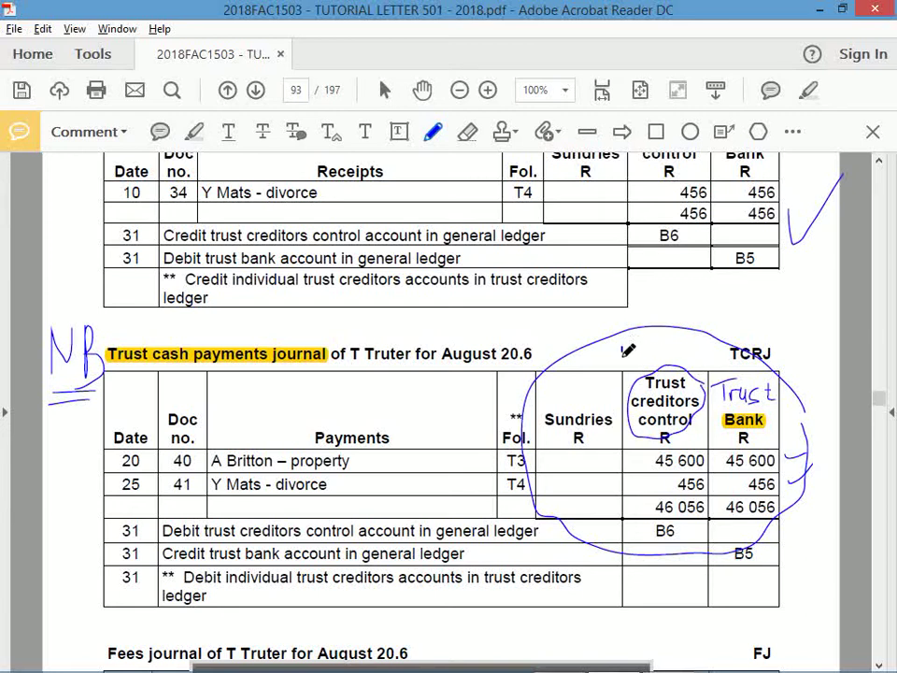
Step: Mark the payments journal's Trust creditors control column "DR" and its Bank column "CR" in pencil, underlining the DR and the Bank heading
mouse_move(620, 355)
left_mouse_down()
mouse_move(649, 342)
mouse_move(661, 351)
left_mouse_up()
mouse_move(806, 356)
left_mouse_down()
mouse_move(801, 366)
mouse_move(821, 361)
mouse_move(837, 384)
left_mouse_up()
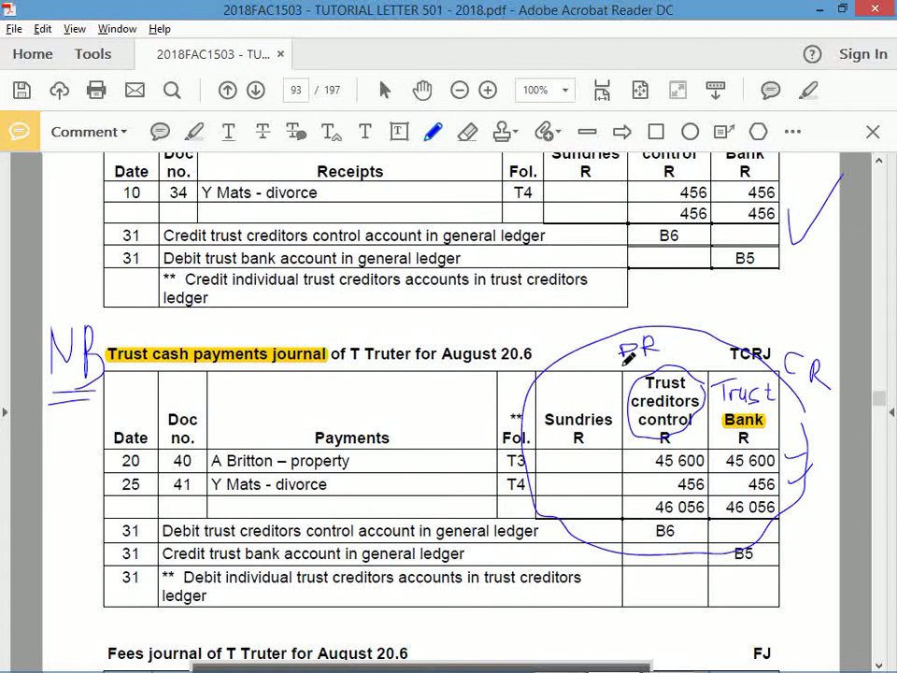
left_click_drag(636, 352, 638, 359)
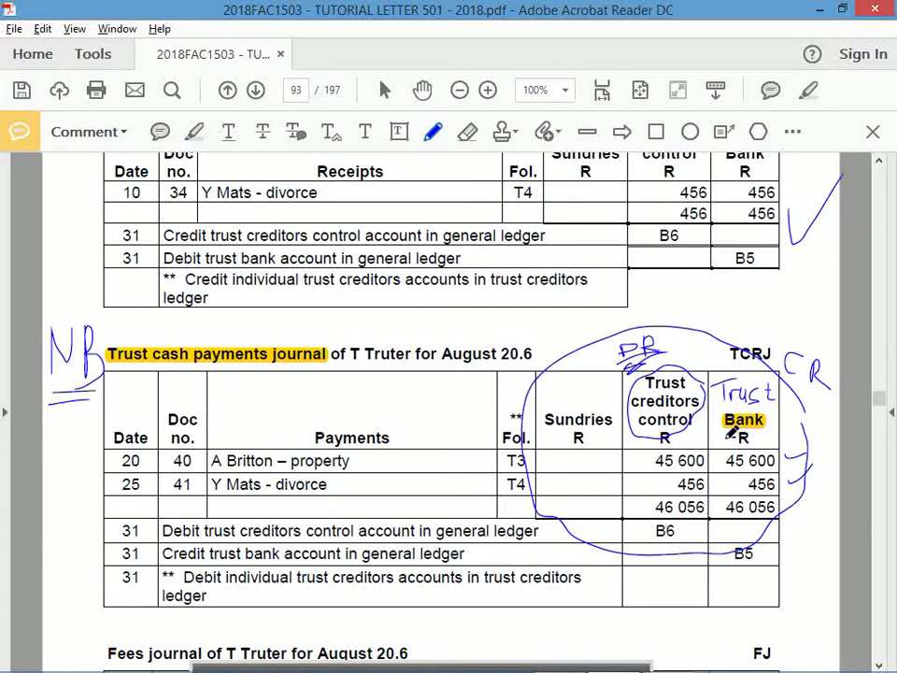
left_click_drag(734, 436, 747, 439)
Step: Draw two downward arrows by the posting lines of the trust cash payments journal and highlight both 46 056 totals
mouse_move(799, 533)
left_mouse_down()
mouse_move(799, 624)
mouse_move(825, 599)
left_mouse_up()
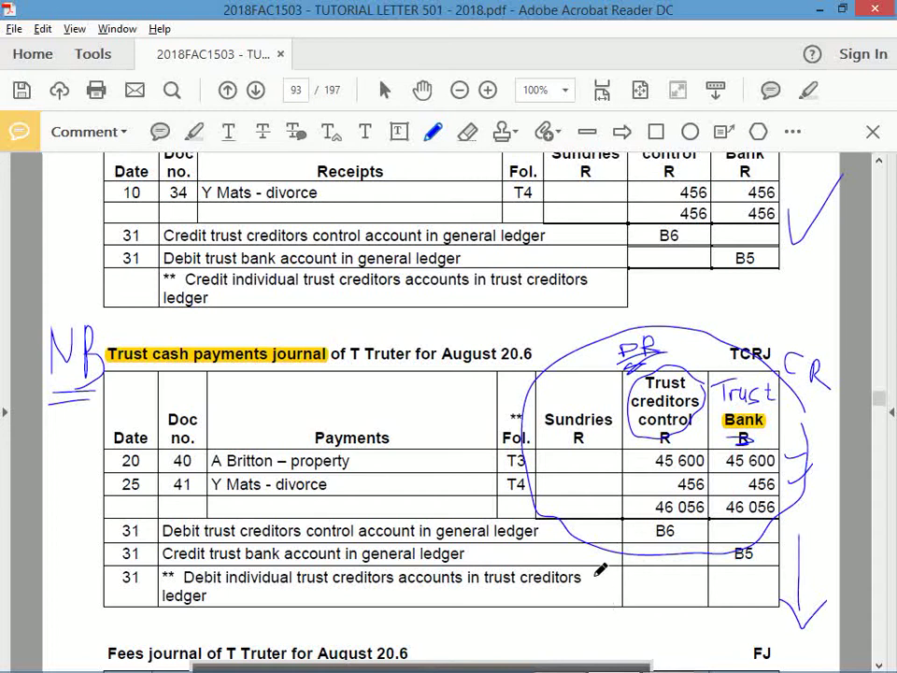
left_click_drag(594, 572, 590, 654)
left_click_drag(567, 617, 646, 598)
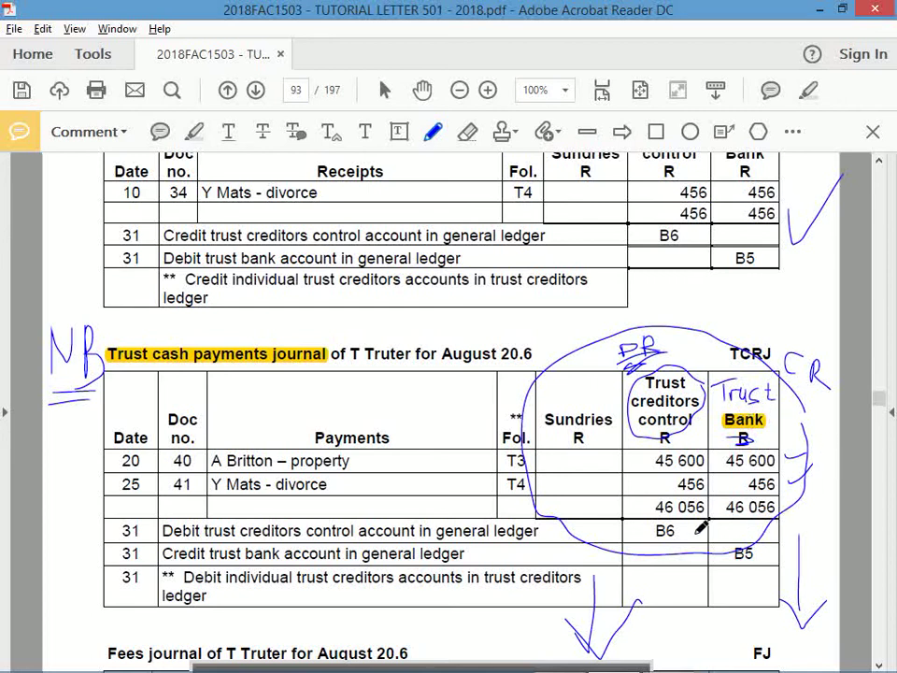
left_click(195, 131)
left_click_drag(651, 505, 776, 506)
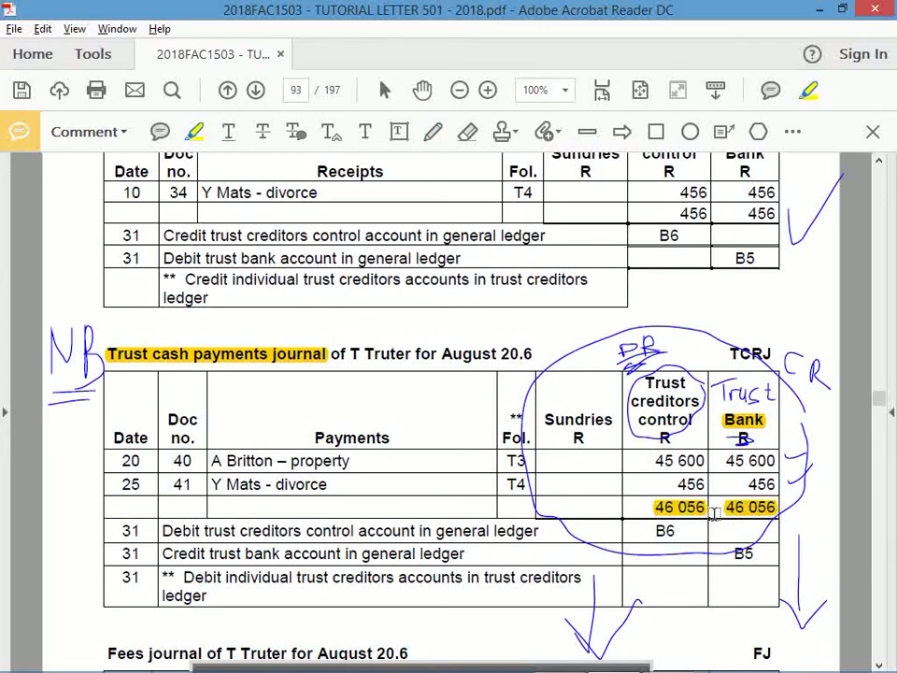
Step: Switch to the Excel workings and fill the first Trust Bank credit row, F144:I144, with light red
key("alt+Tab")
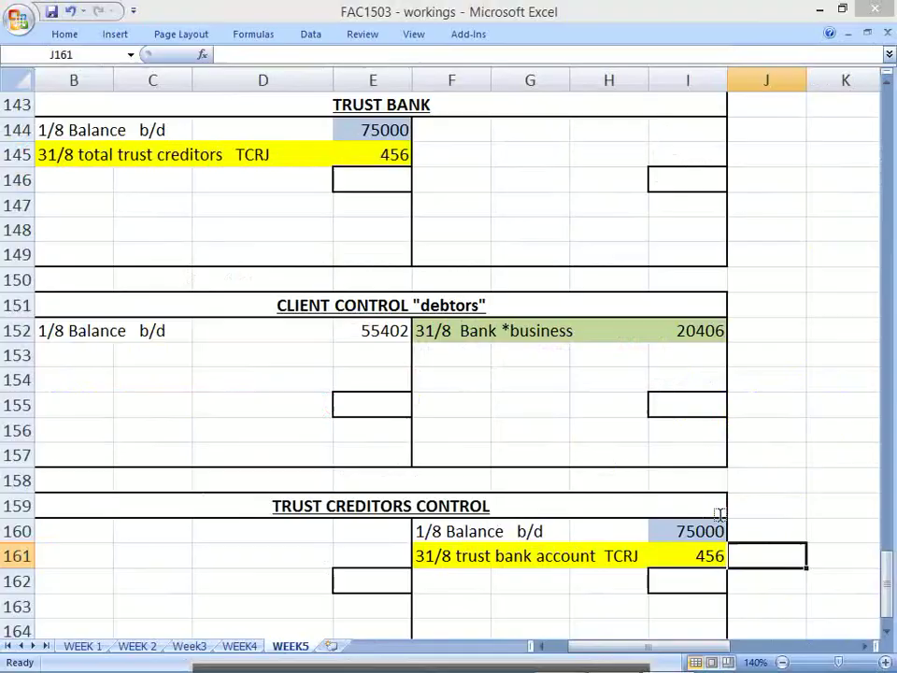
left_click(226, 103)
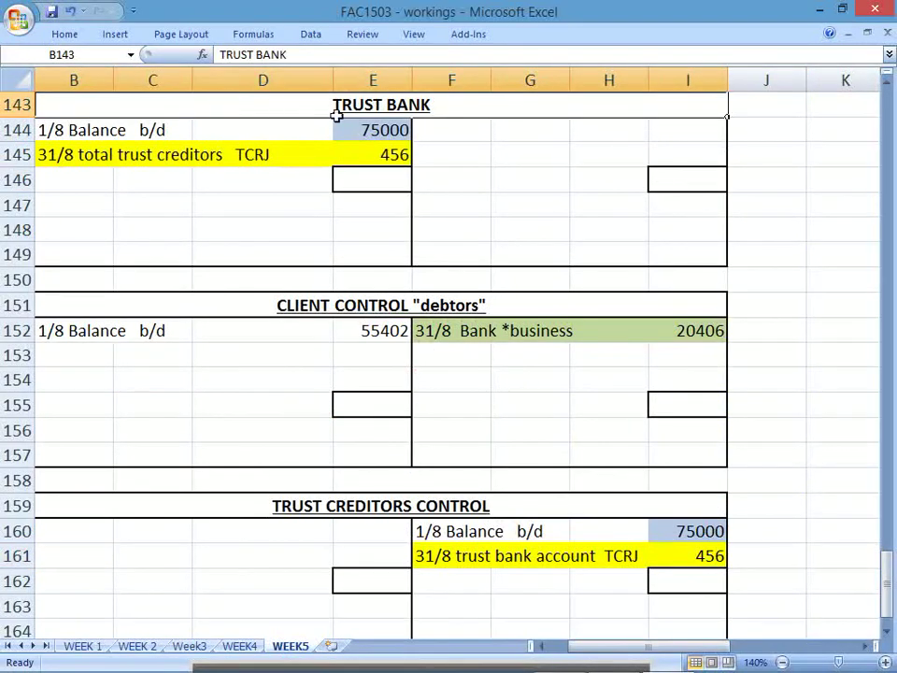
left_click_drag(459, 138, 619, 127)
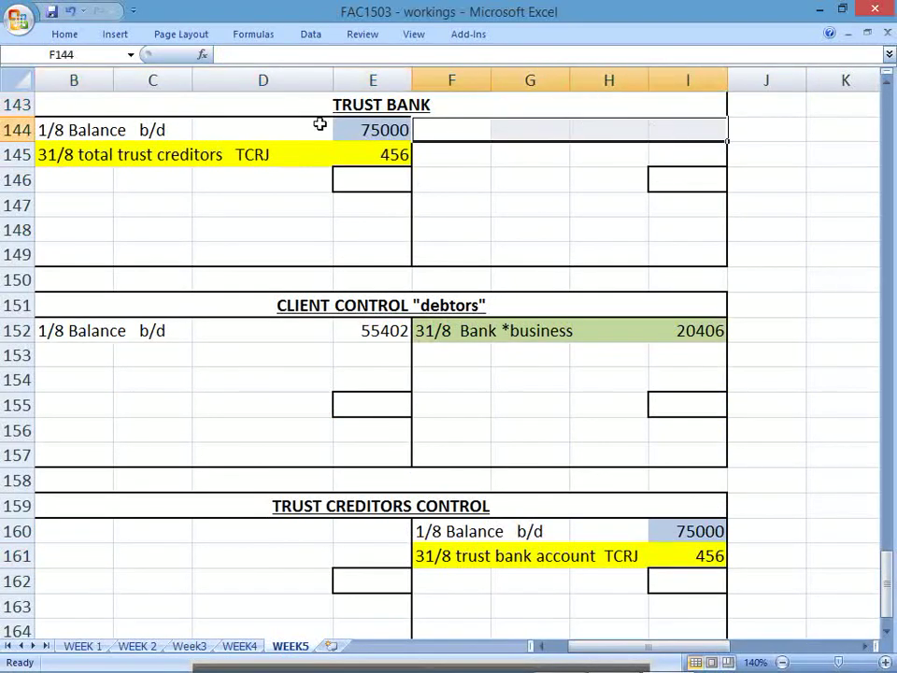
left_click(66, 35)
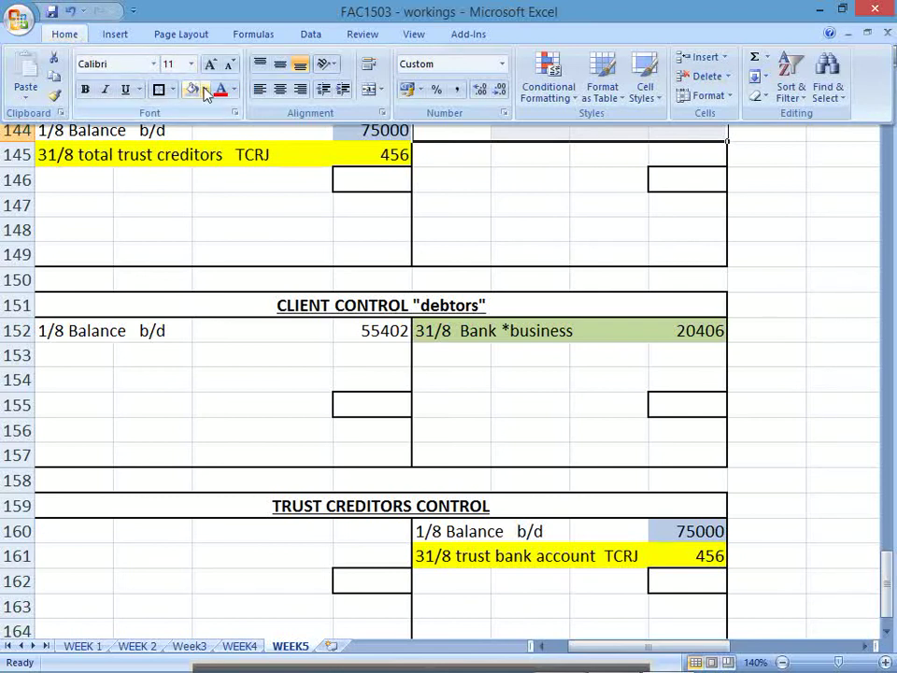
left_click(204, 88)
left_click(269, 158)
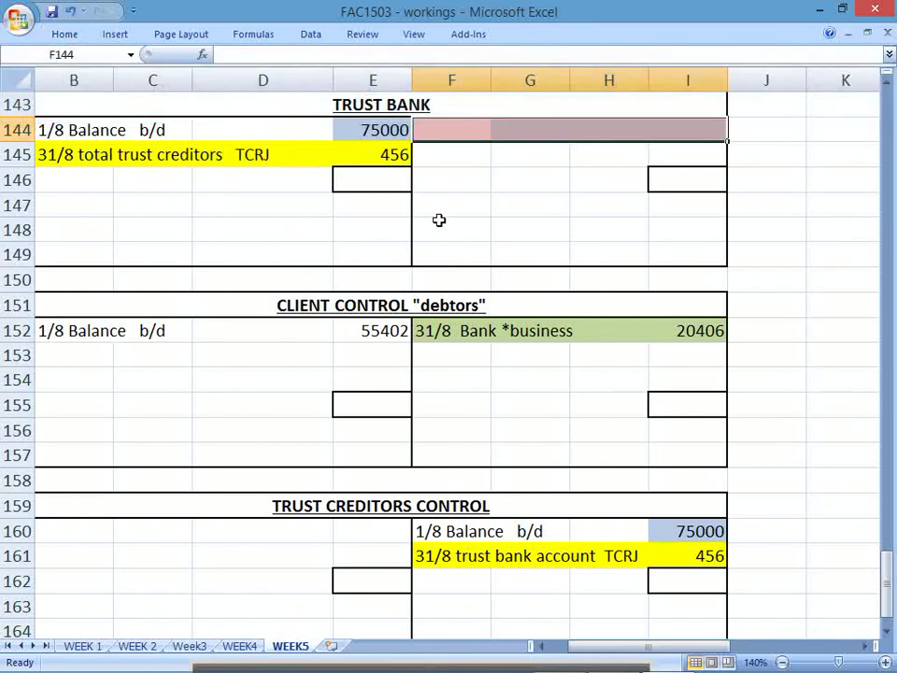
left_click(438, 224)
left_click(435, 136)
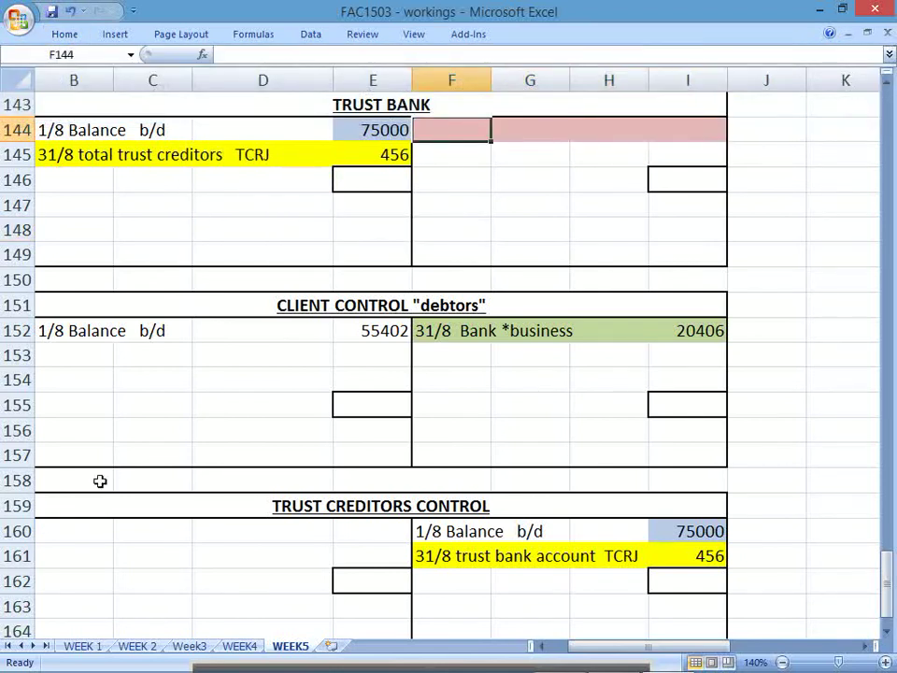
Step: Fill the first Trust Creditors Control debit row, B160:E160, with the same light red
left_click_drag(74, 526, 368, 525)
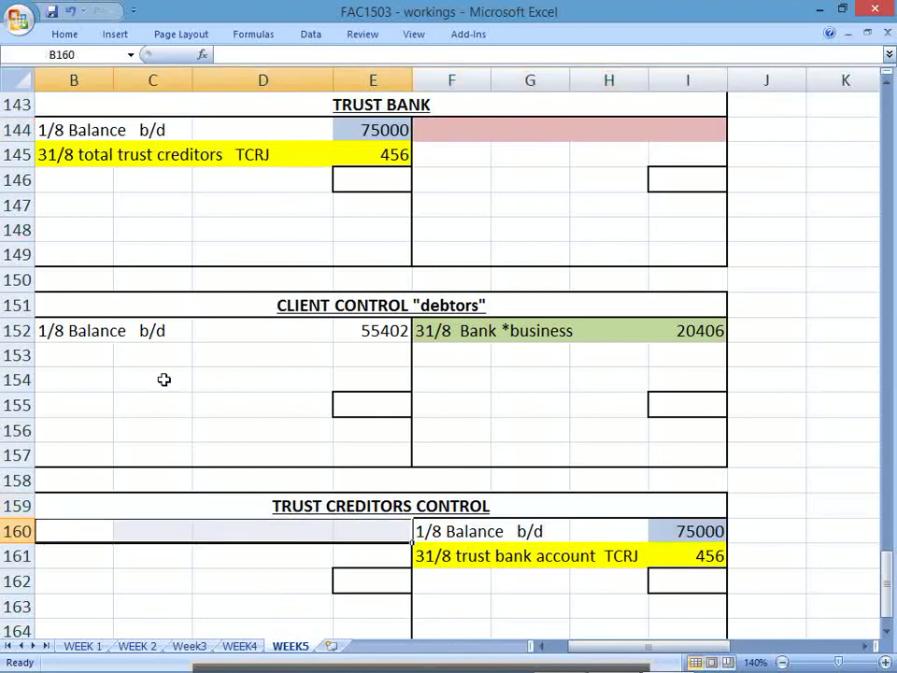
left_click(59, 31)
left_click(191, 88)
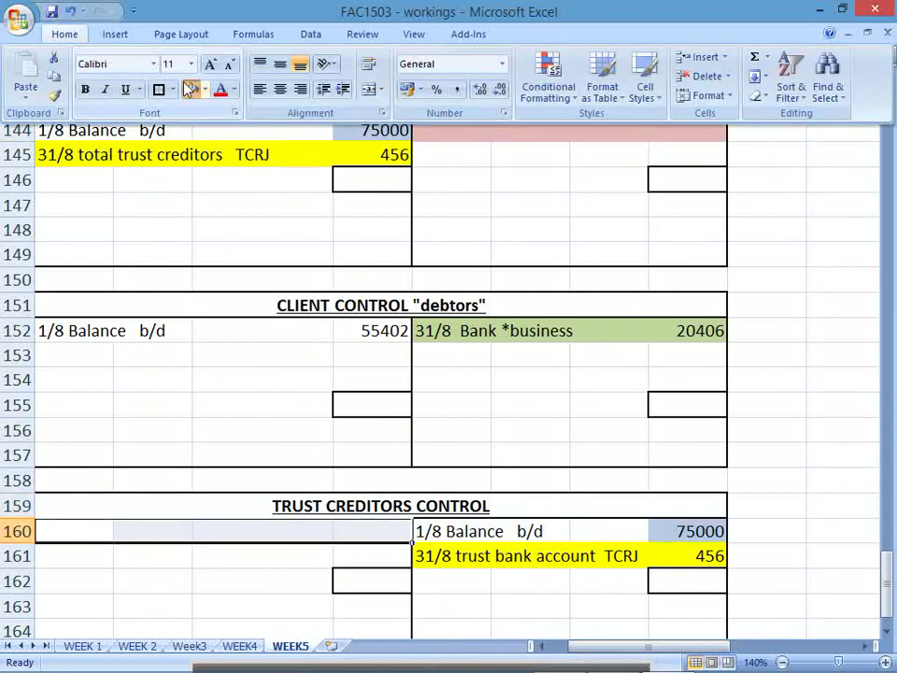
left_click(449, 179)
Step: Label the light red Trust Bank credit row in F144 "31/8 Trust Creditors Payment"
left_click(448, 131)
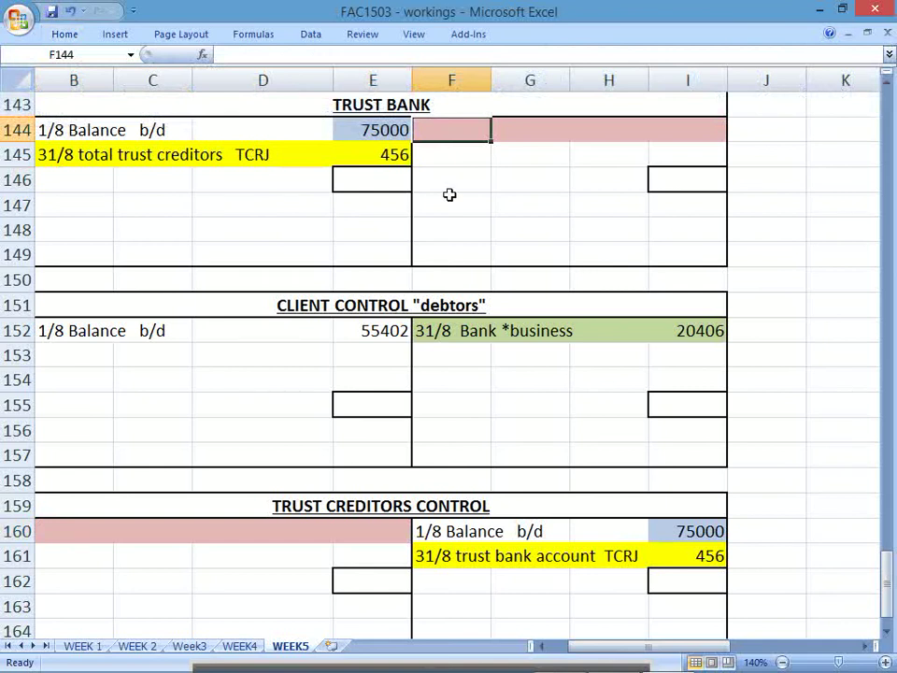
type("31/")
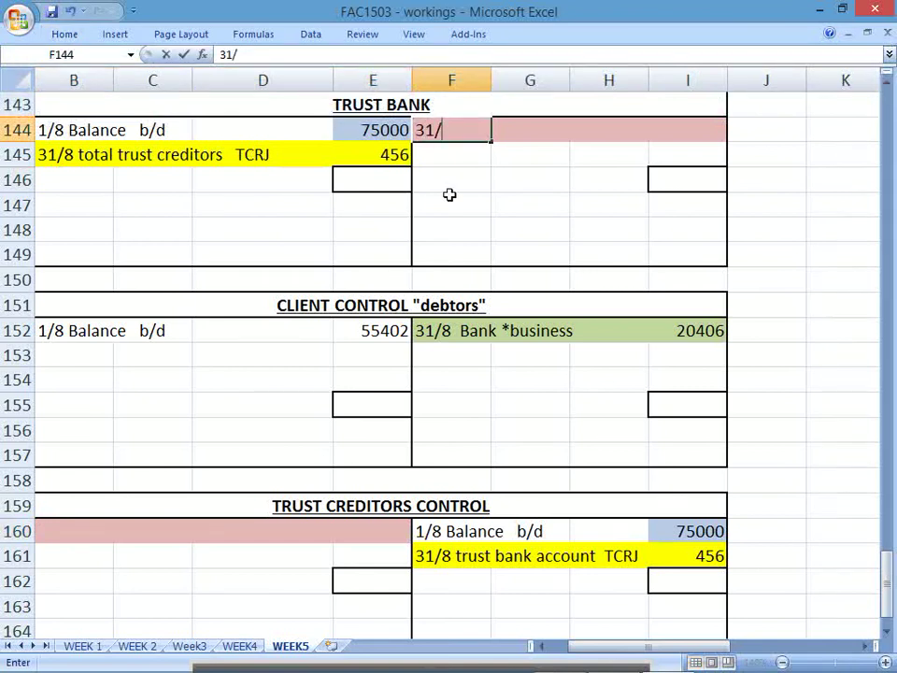
type("8 Trust C")
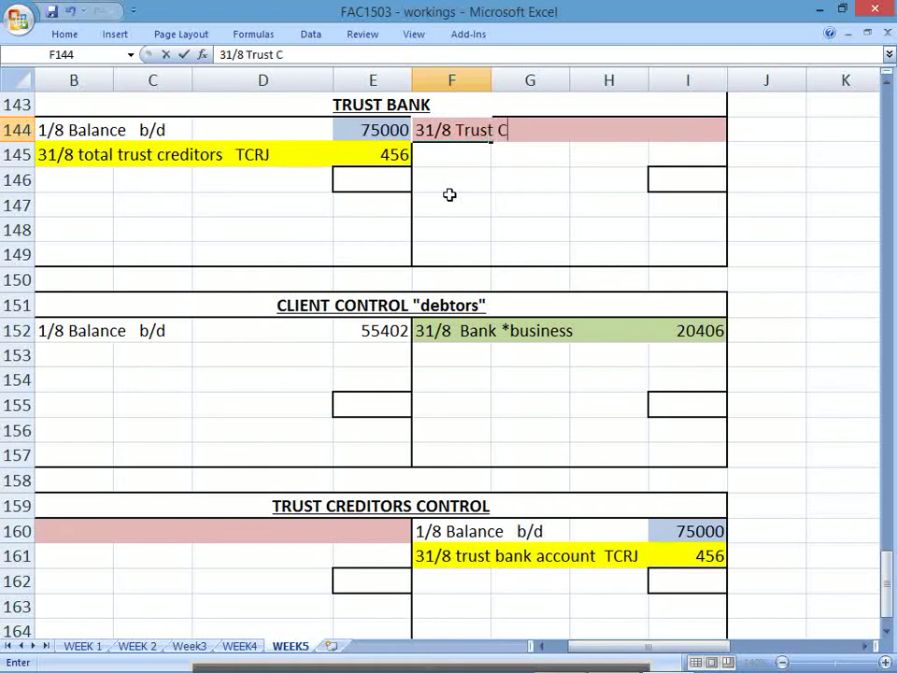
type("reditors Pay")
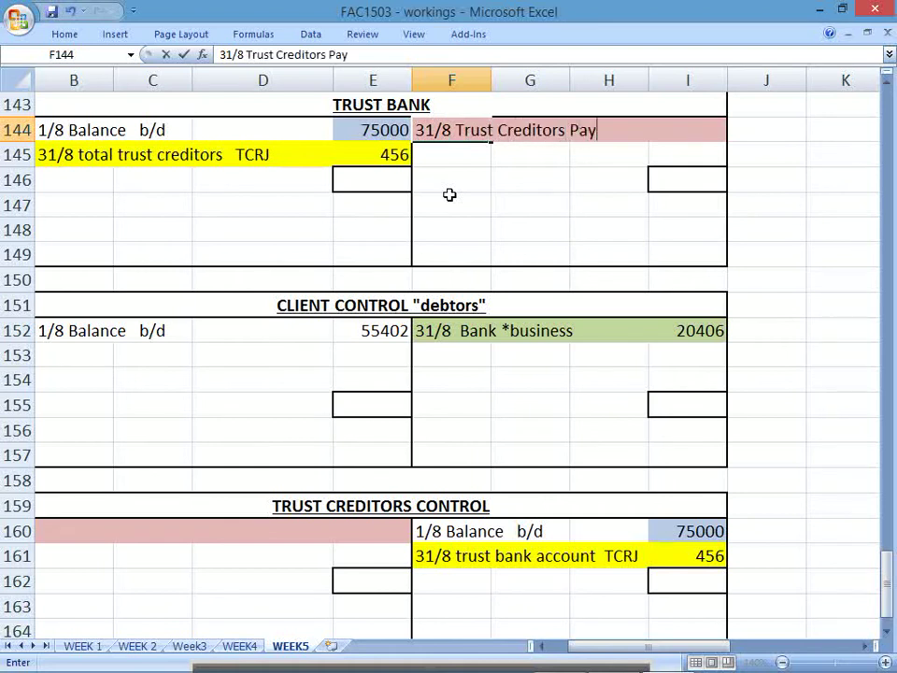
type("ment")
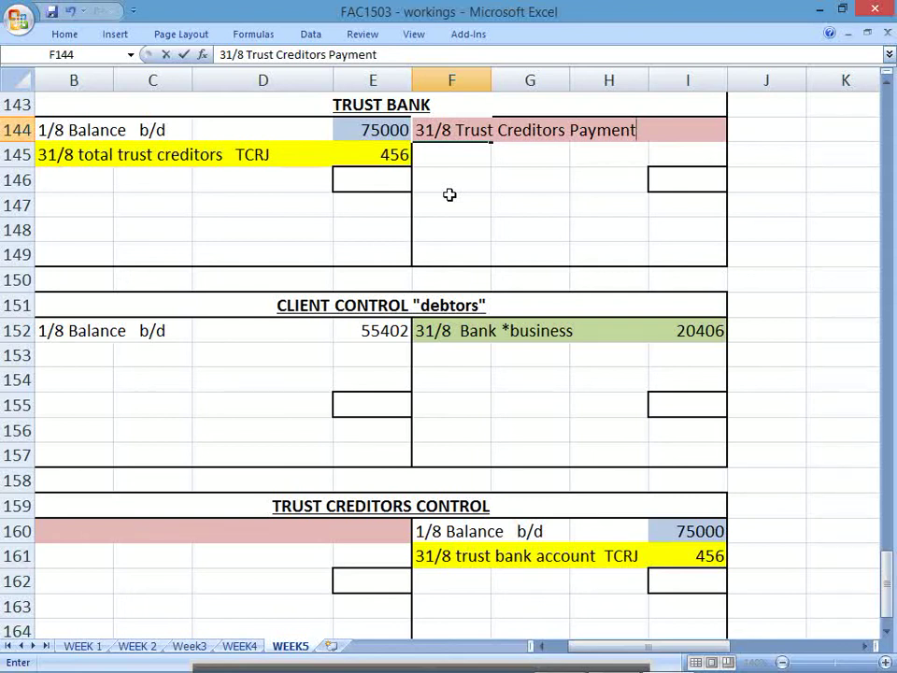
left_click(94, 156)
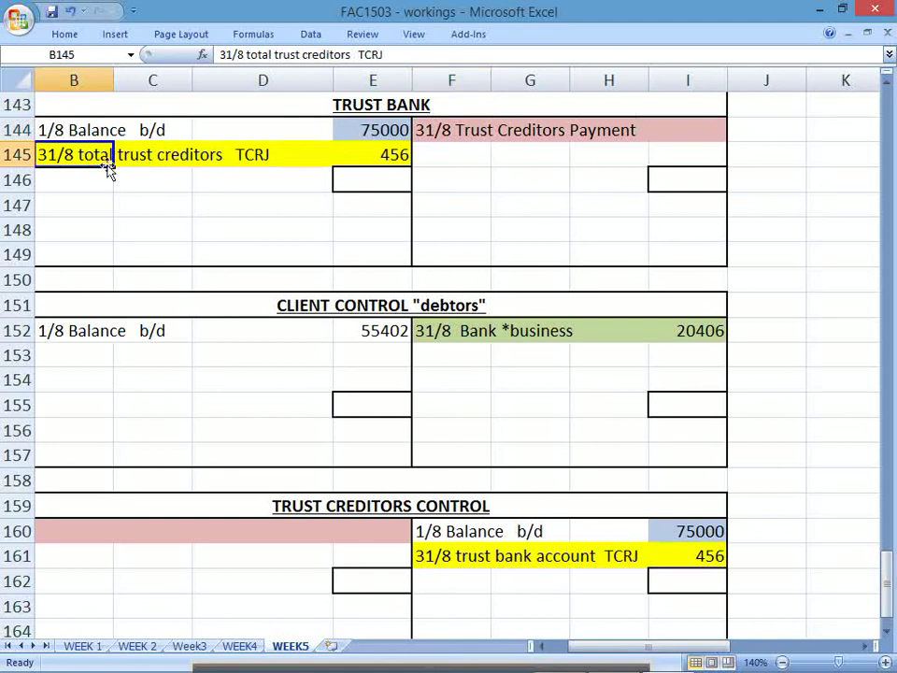
Step: Reword the yellow Trust Bank debit label in B145 as "31/8 trust creditors receipts TCRJ"
left_click(274, 54)
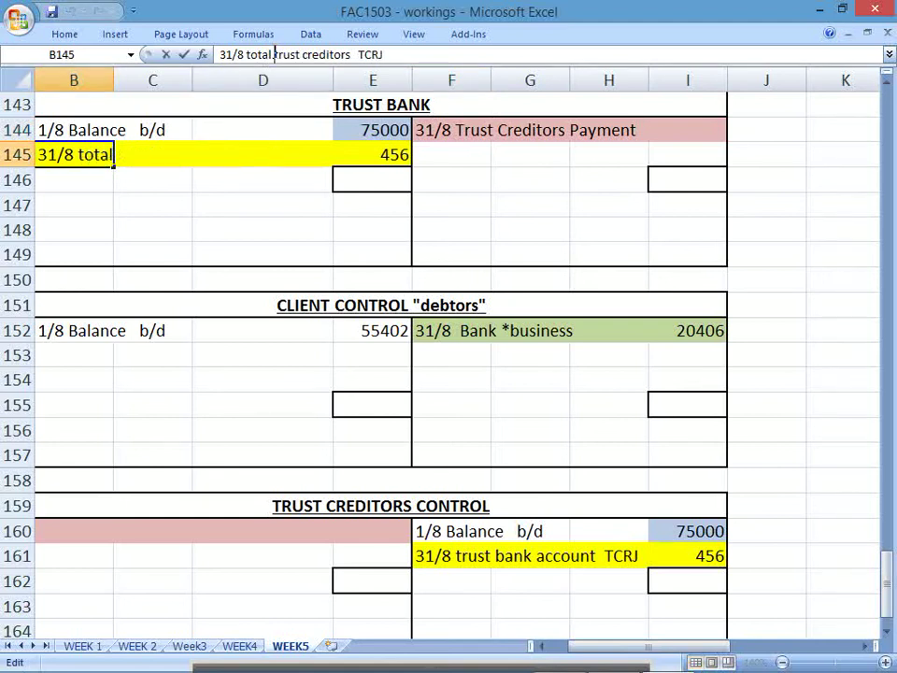
key("BackSpace")
key("BackSpace")
key("BackSpace")
key("BackSpace")
key("BackSpace")
key("BackSpace")
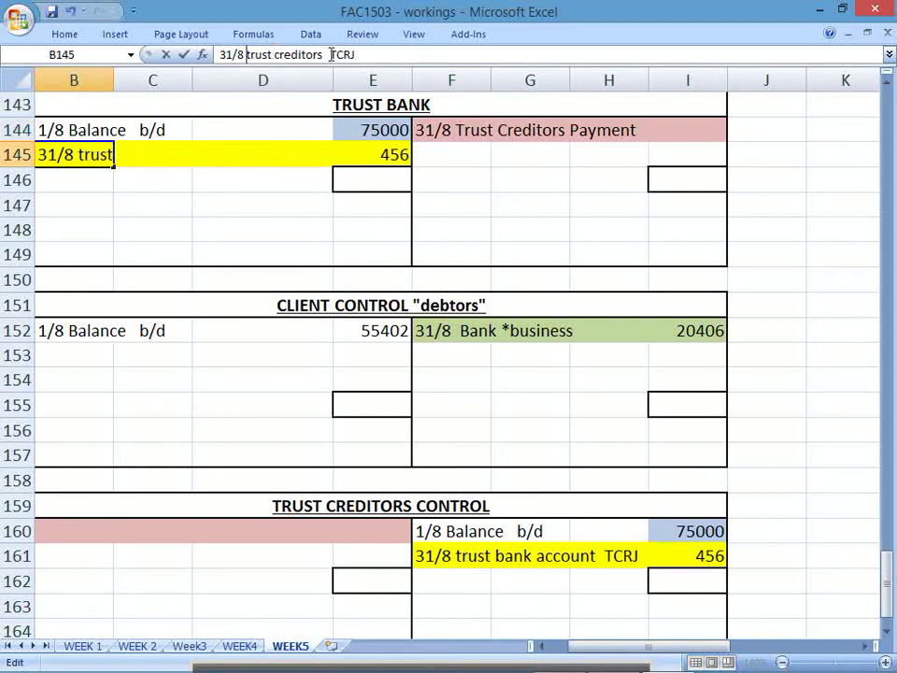
left_click(324, 54)
type("receipts")
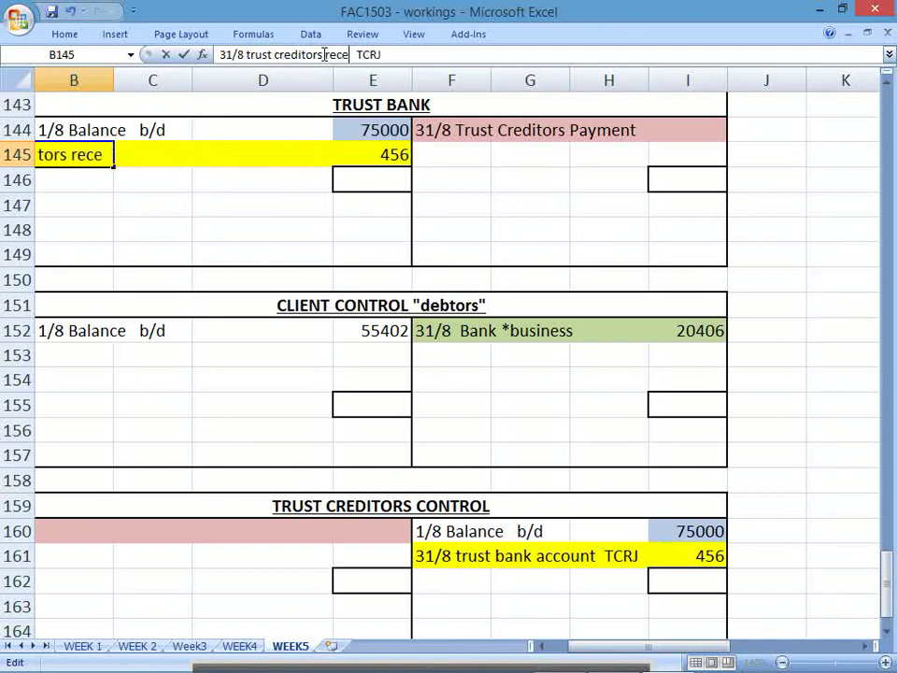
key("Return")
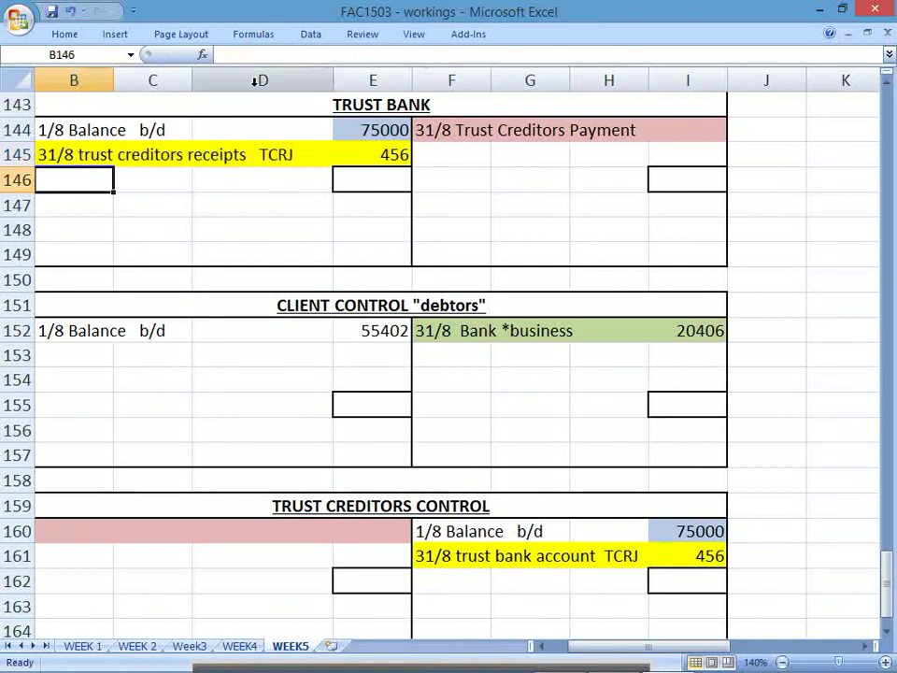
Step: Widen column H and add the journal reference TCPJ to the Trust Creditors Payment label in F144
left_click(459, 131)
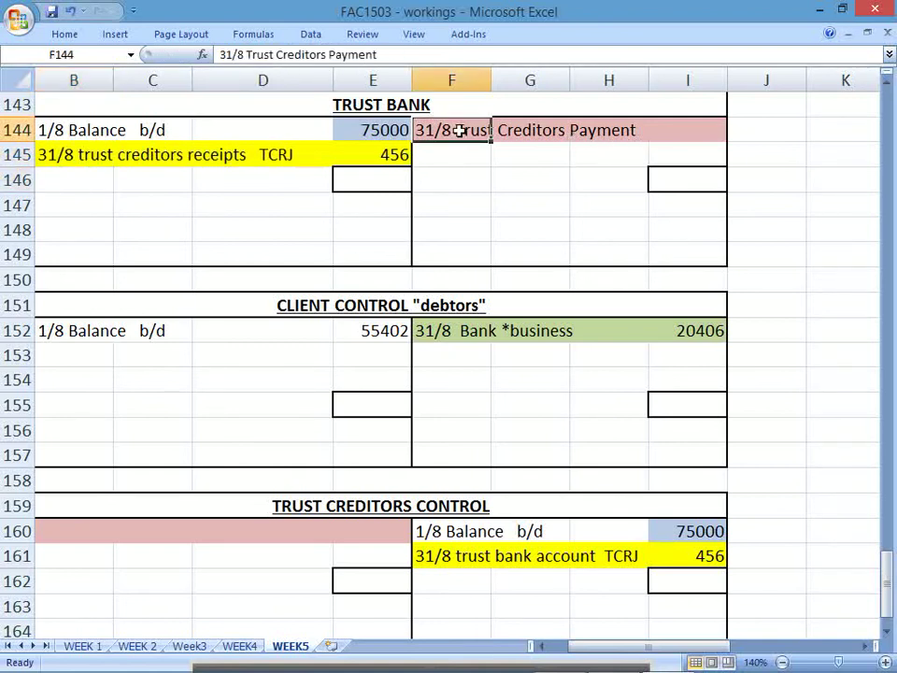
left_click_drag(645, 80, 673, 81)
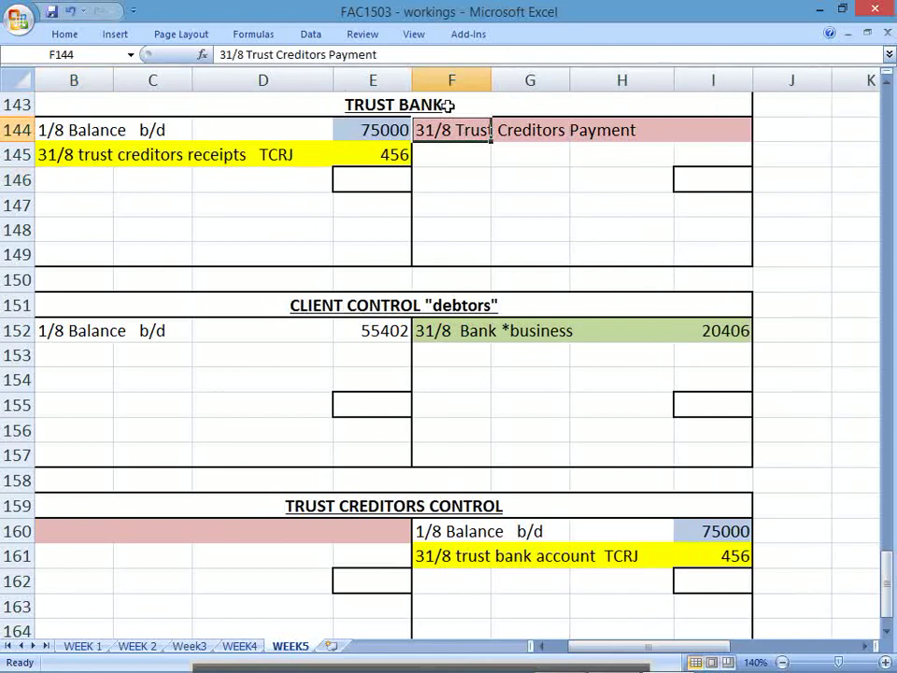
left_click(395, 54)
left_click(395, 54)
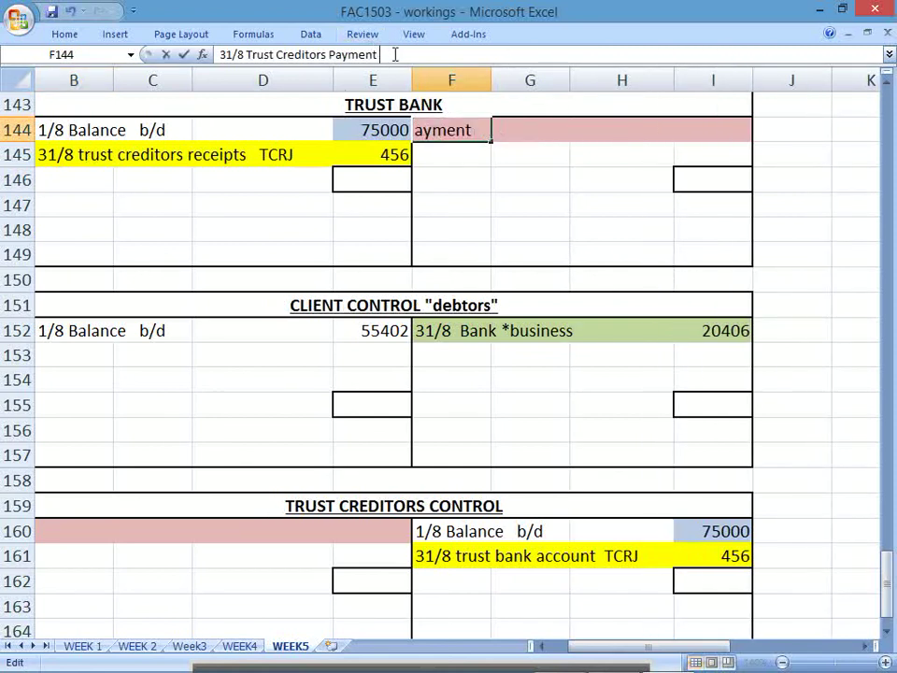
type("TC")
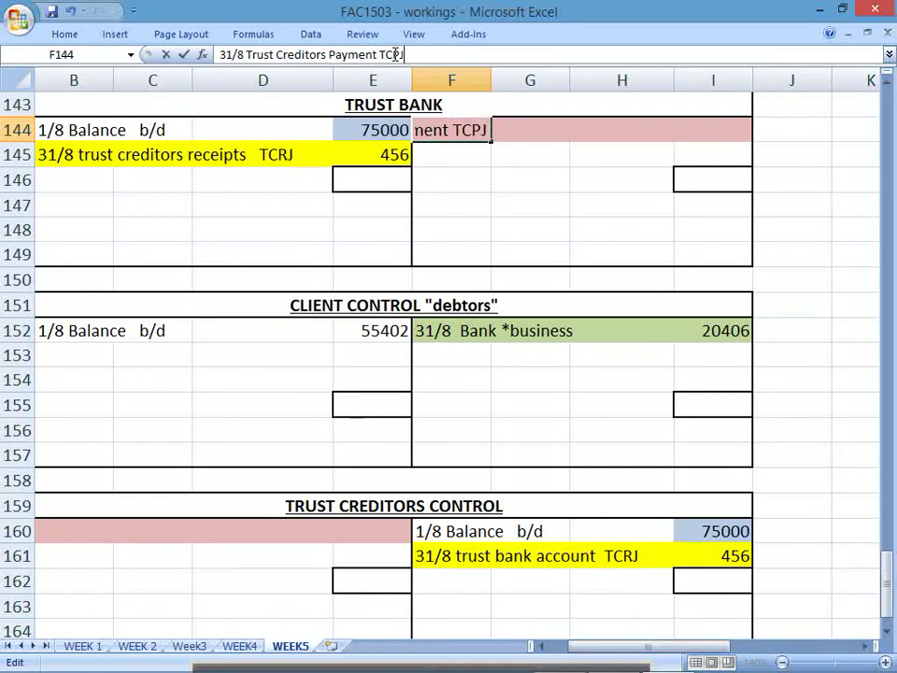
type("PJ")
key("Return")
Step: Check the trust cash payments journal total in the Acrobat PDF and enter 46056 in the Trust Bank credit cell I144 in Excel
key("Up")
key("Right")
key("Right")
key("Right")
key("alt+Tab")
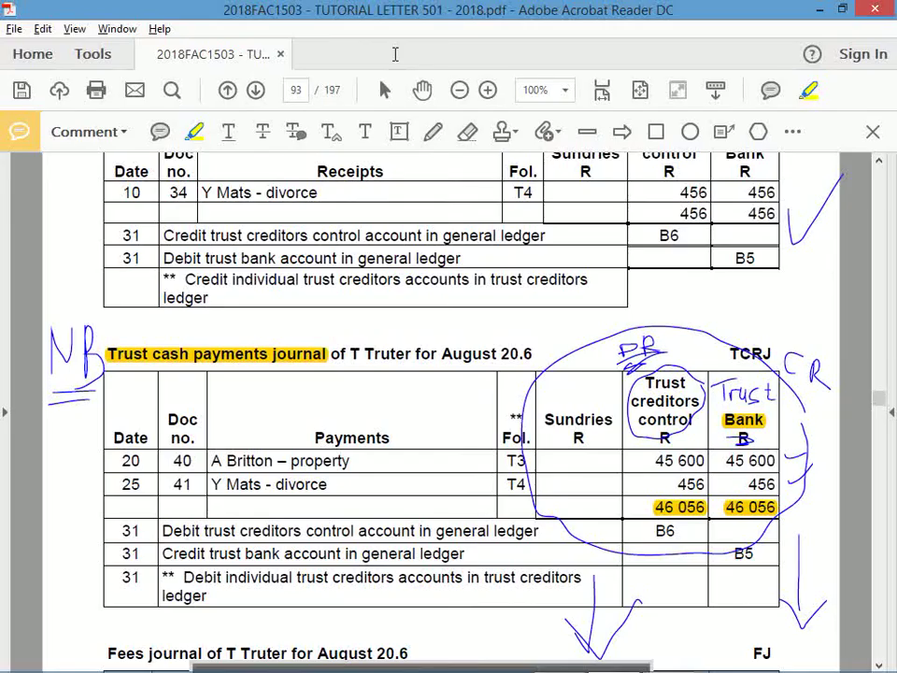
key("alt+Tab")
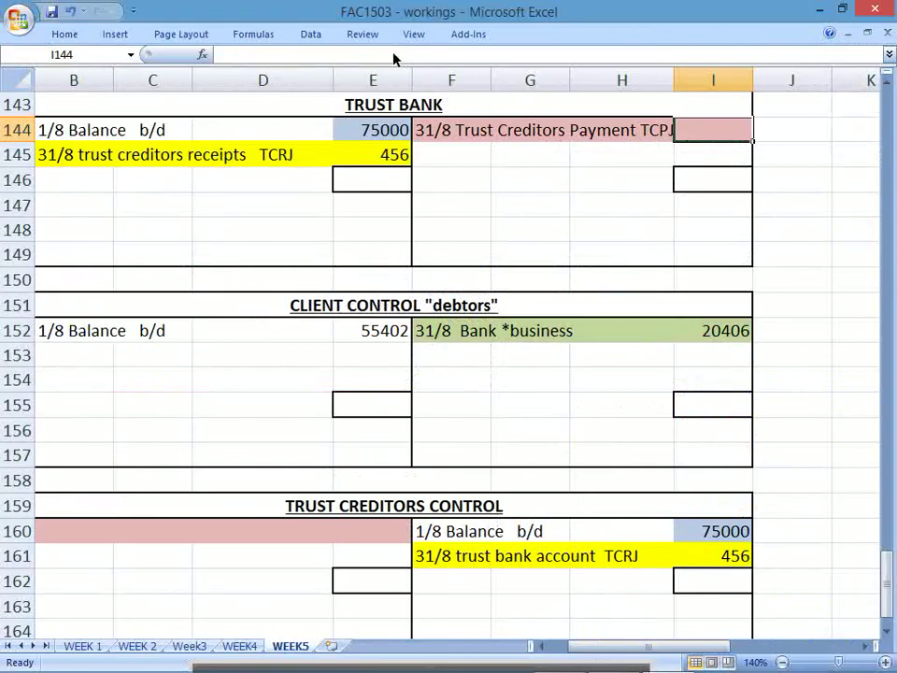
type("46056")
key("Return")
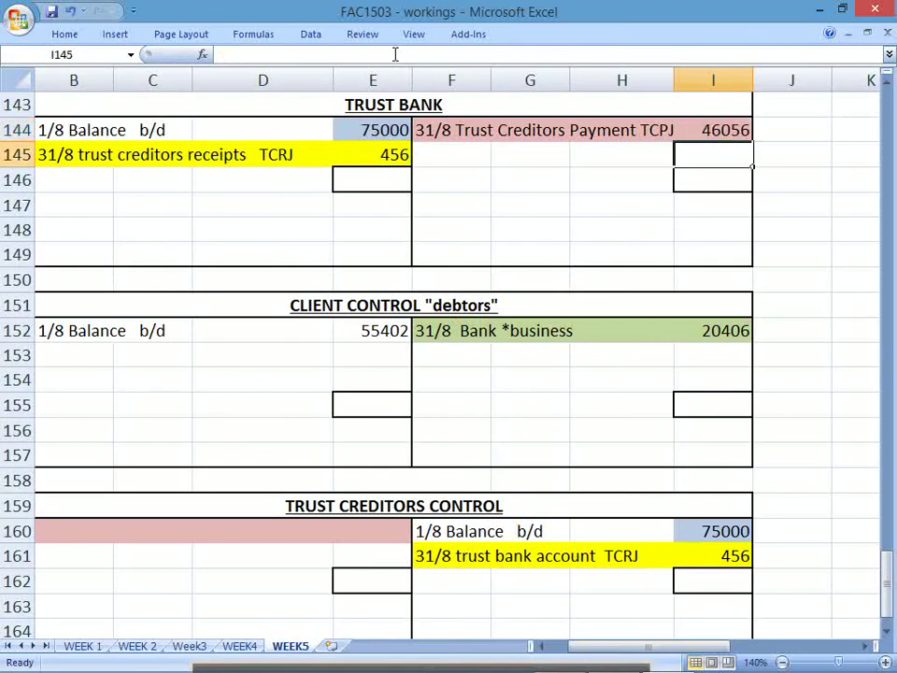
Step: Link the Trust Creditors Control debit amount in E160 to the Trust Bank credit amount in I144
left_click_drag(443, 133, 687, 132)
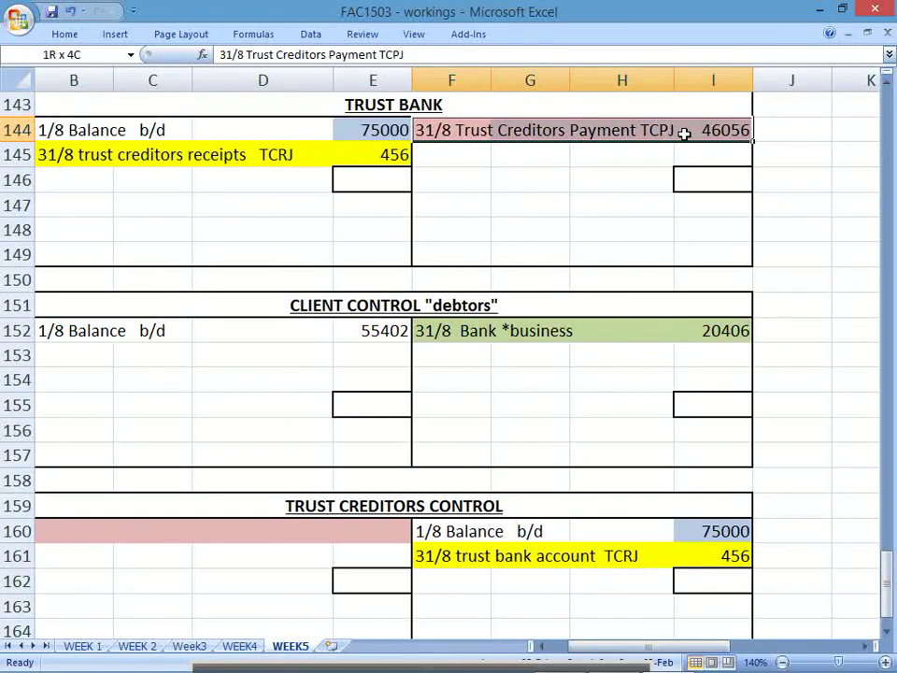
left_click_drag(93, 535, 318, 527)
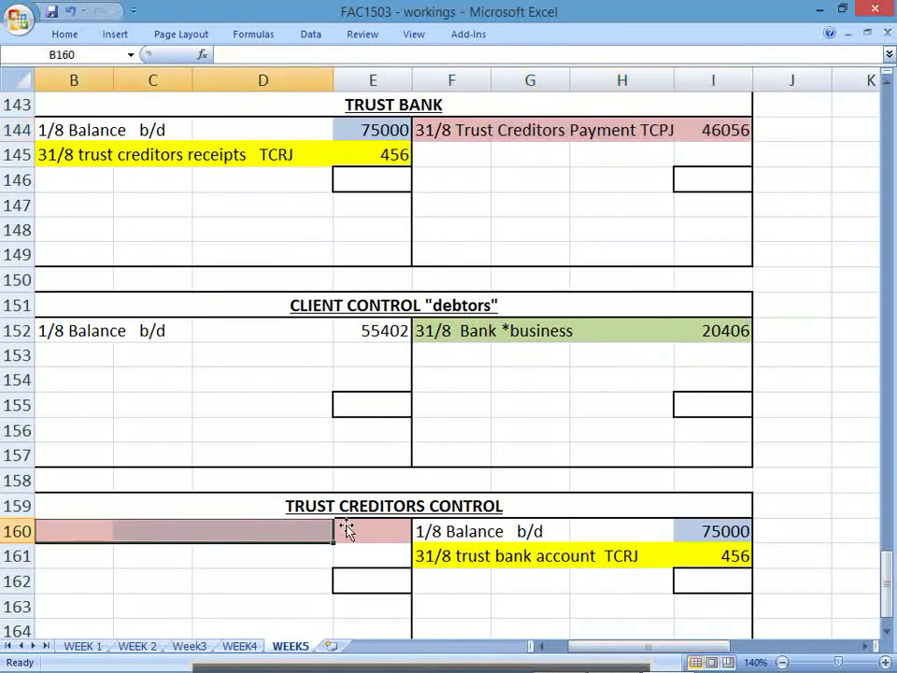
left_click(345, 527)
type("=")
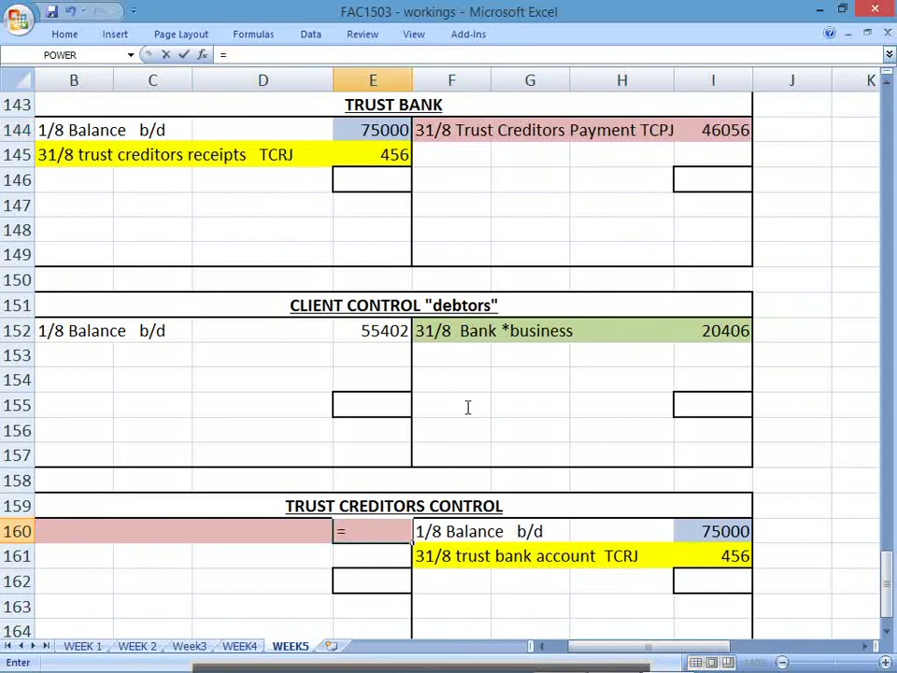
left_click(706, 129)
key("Return")
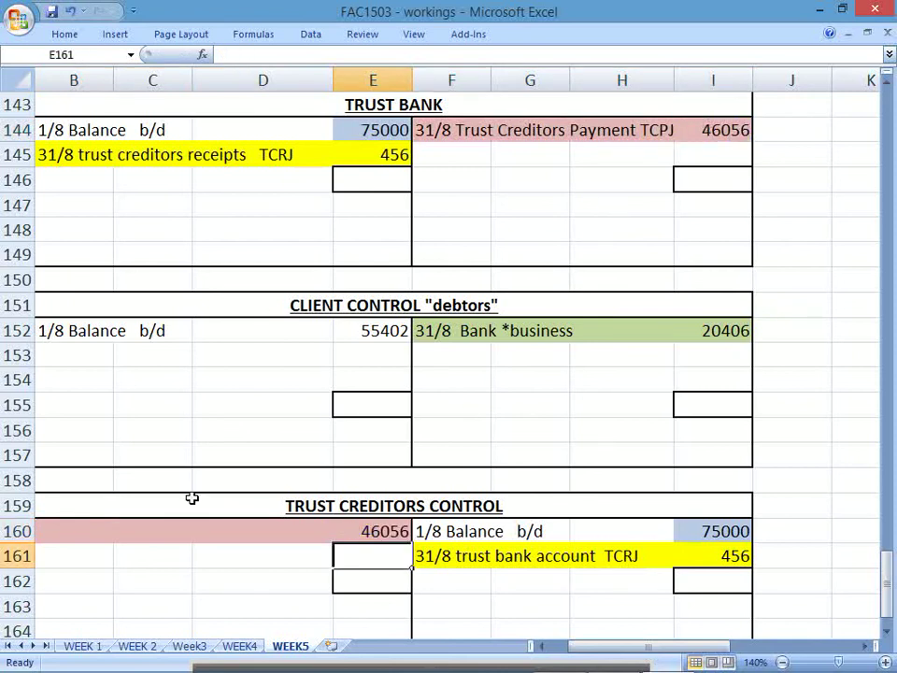
Step: Label the Trust Creditors Control debit row in B160 "31/8 Trust Bank account TCPJ"
left_click(80, 532)
type("3")
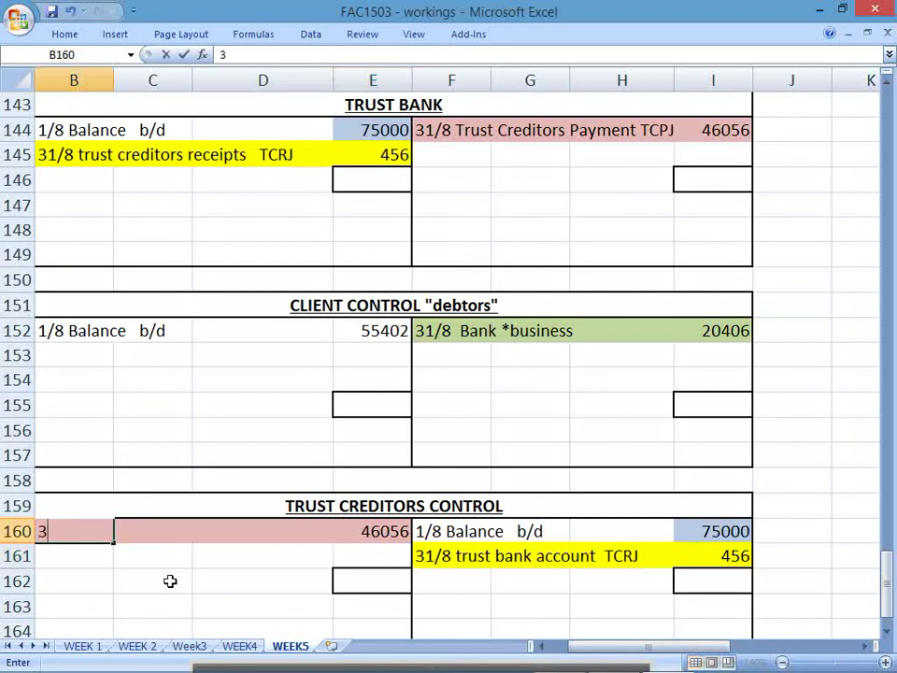
type("1/8  T")
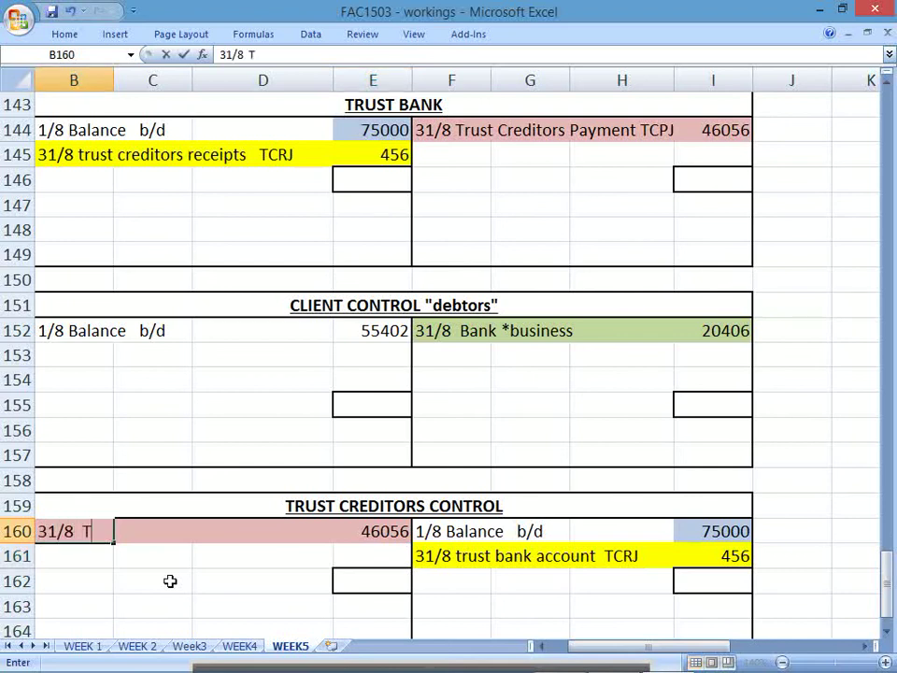
type("rust Bank")
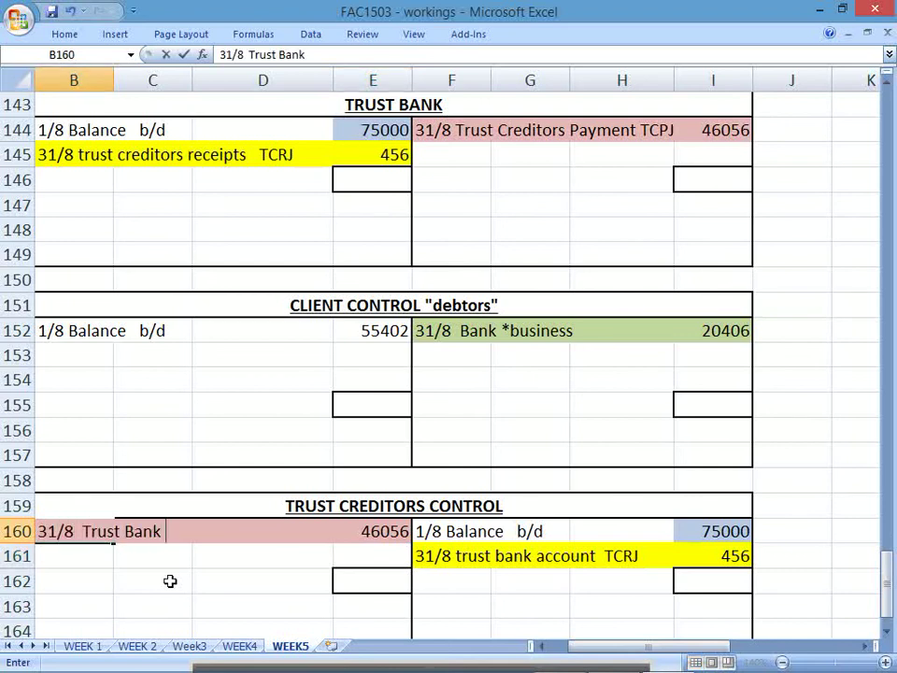
type(" account")
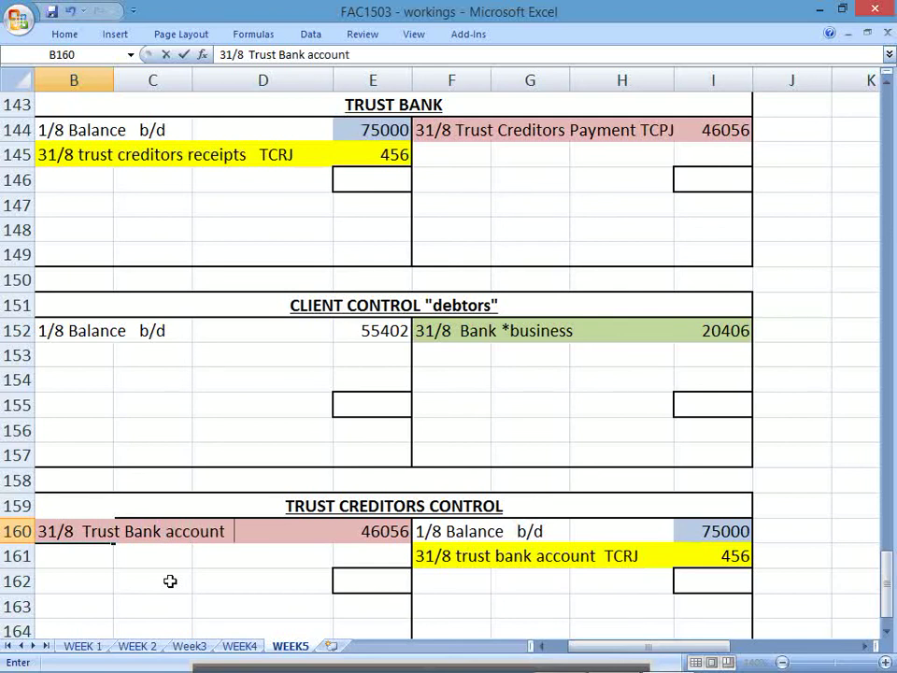
type("    TCPJ")
key("Return")
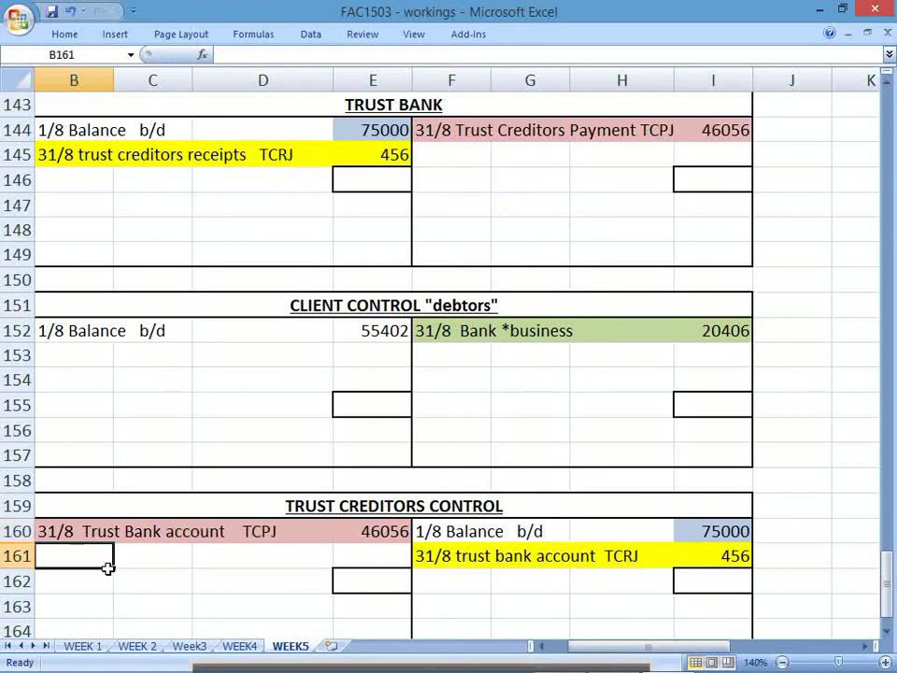
Step: Make both light red payment entries bold: B160:E160 in Trust Creditors Control and F144:I144 in Trust Bank
left_click_drag(93, 533, 339, 539)
key("ctrl+b")
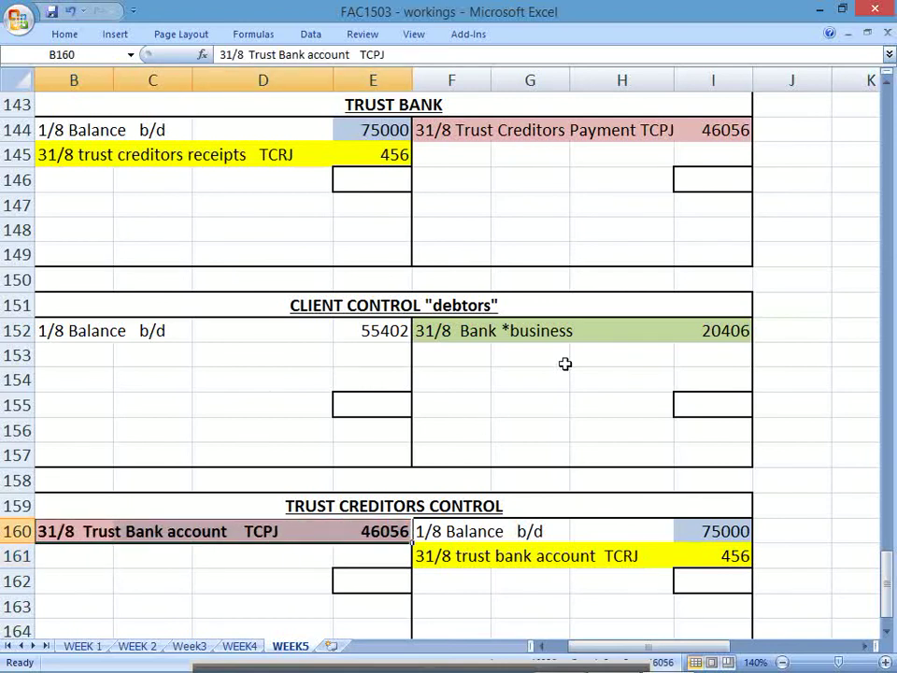
left_click(727, 353)
left_click_drag(422, 130, 704, 125)
key("ctrl+b")
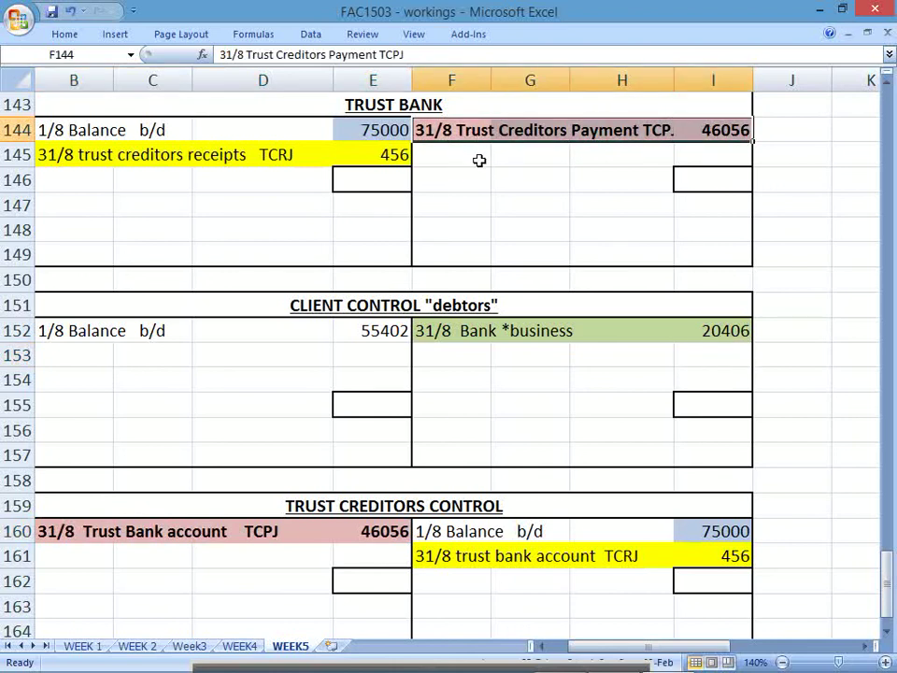
left_click(889, 83)
left_click(889, 83)
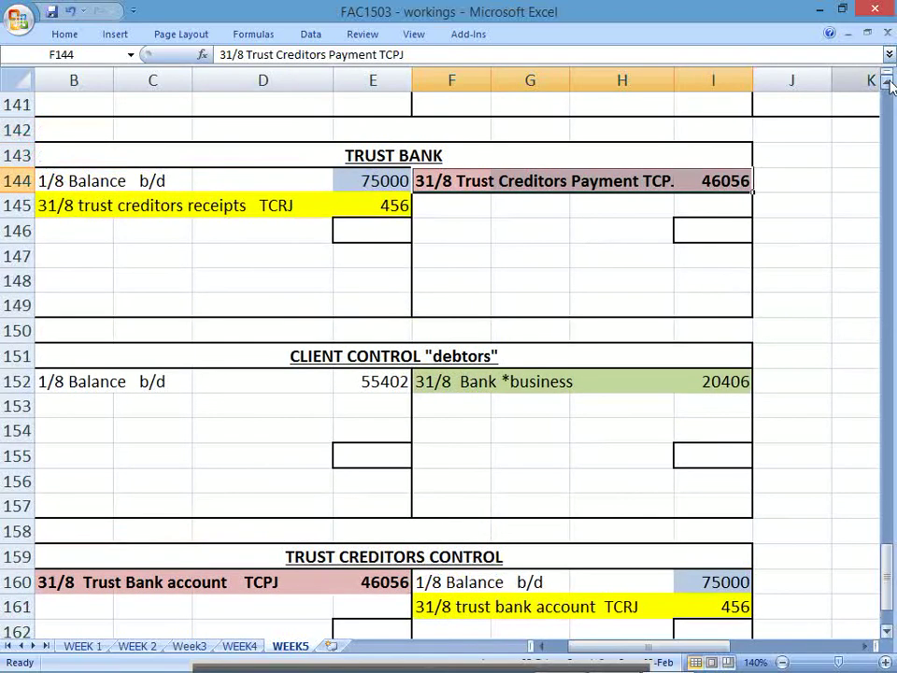
left_click(449, 211)
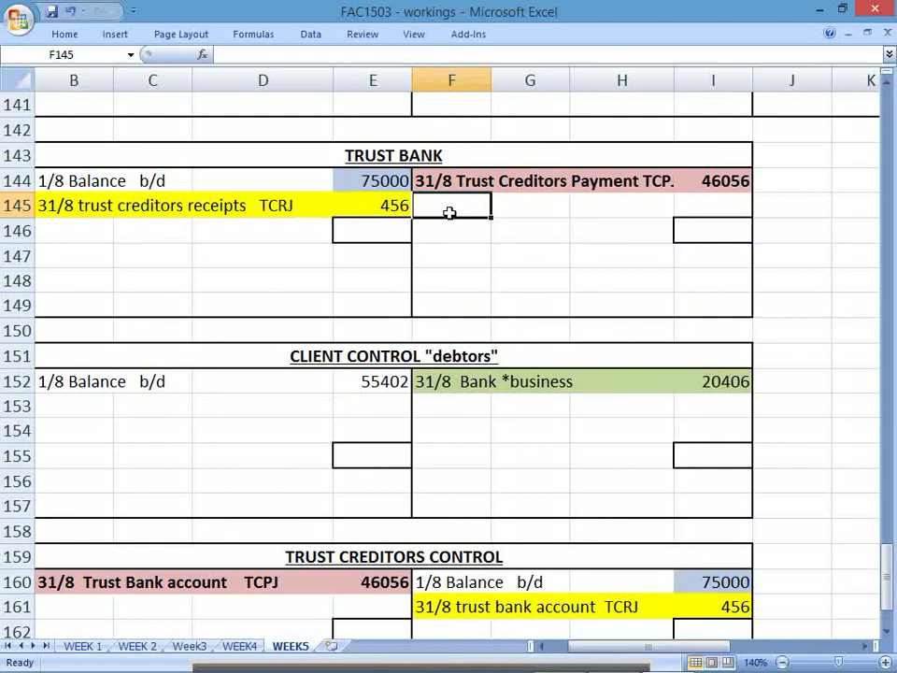
Step: Switch to the tutorial letter PDF, draw quotation marks above the Fees journal title and handwrite "Debtors" below it
key("alt+Tab")
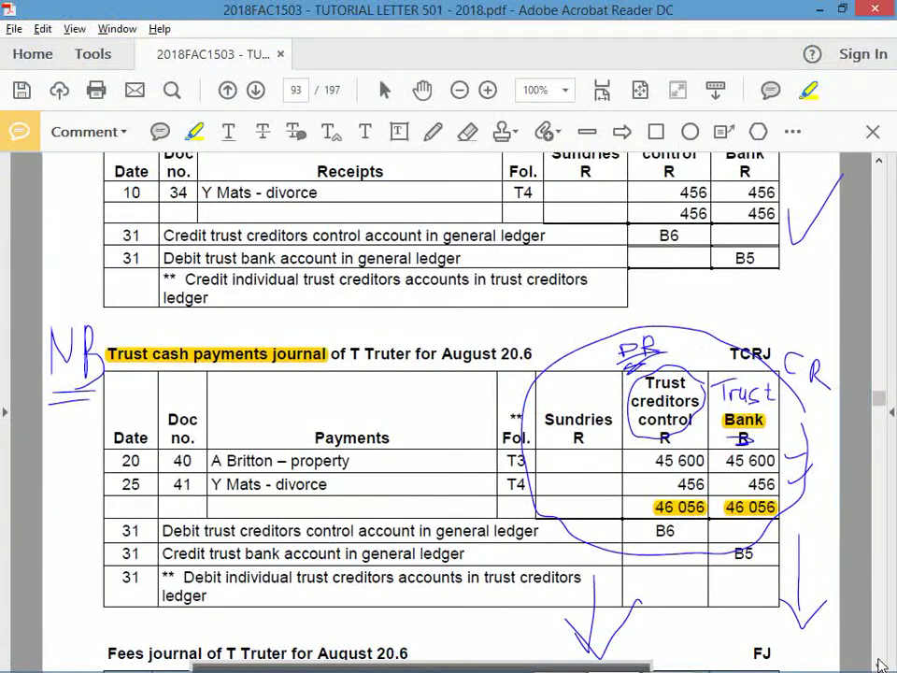
scroll(880, 663, "down", 5)
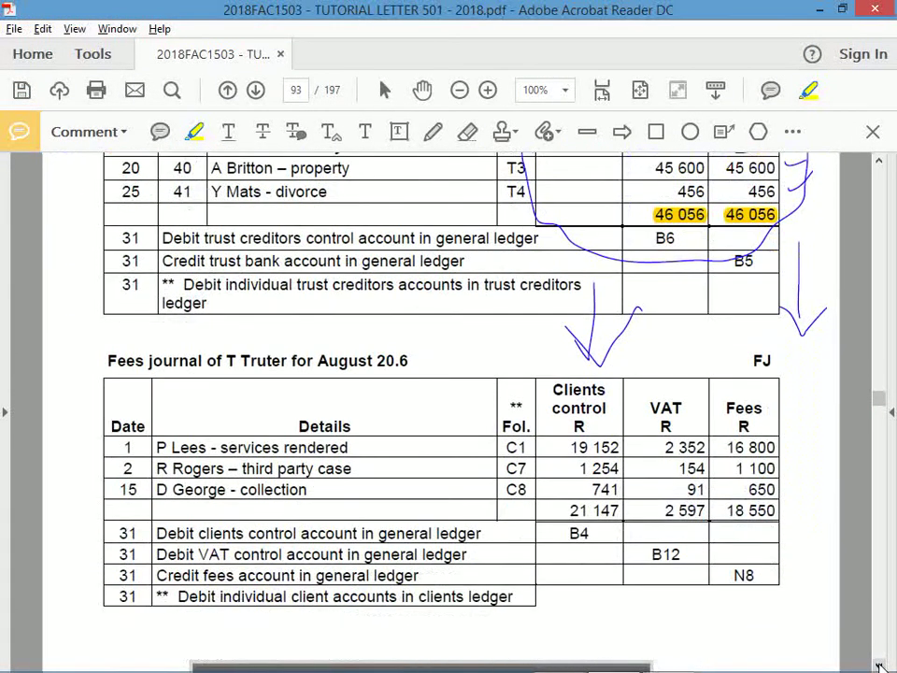
scroll(881, 665, "down", 4)
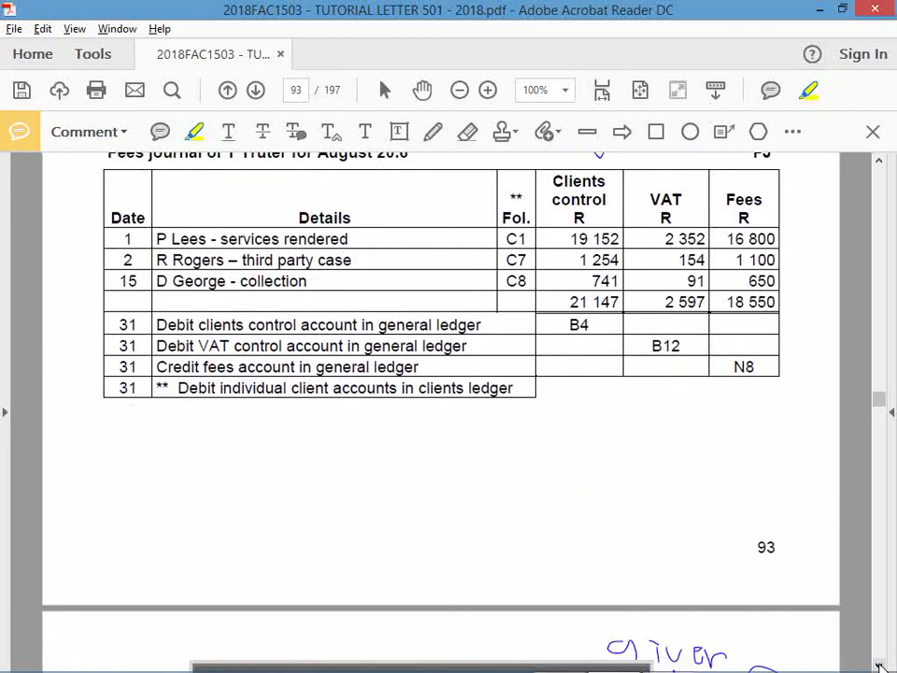
left_click(881, 165)
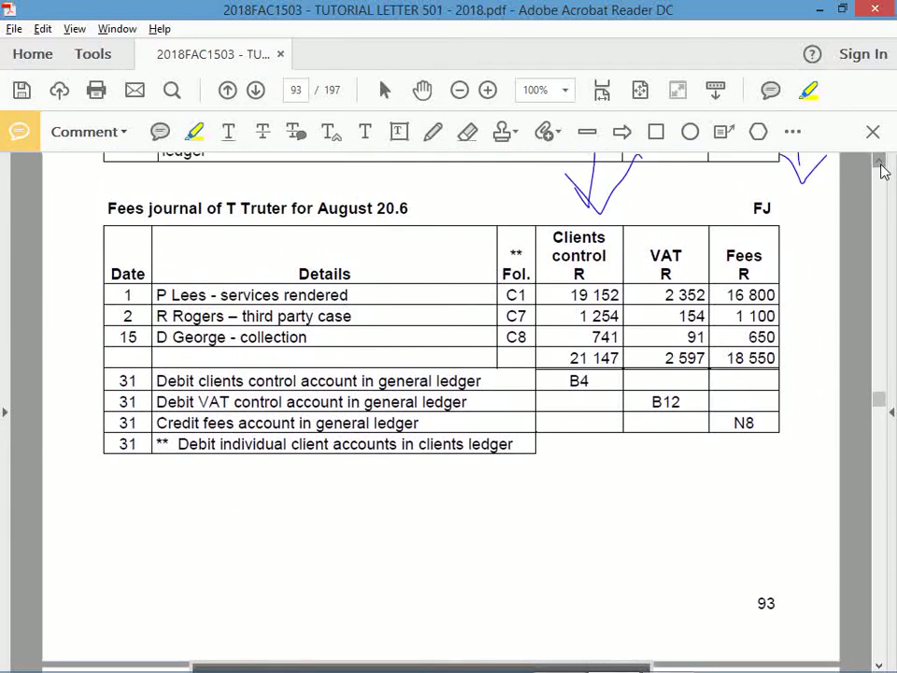
left_click(432, 134)
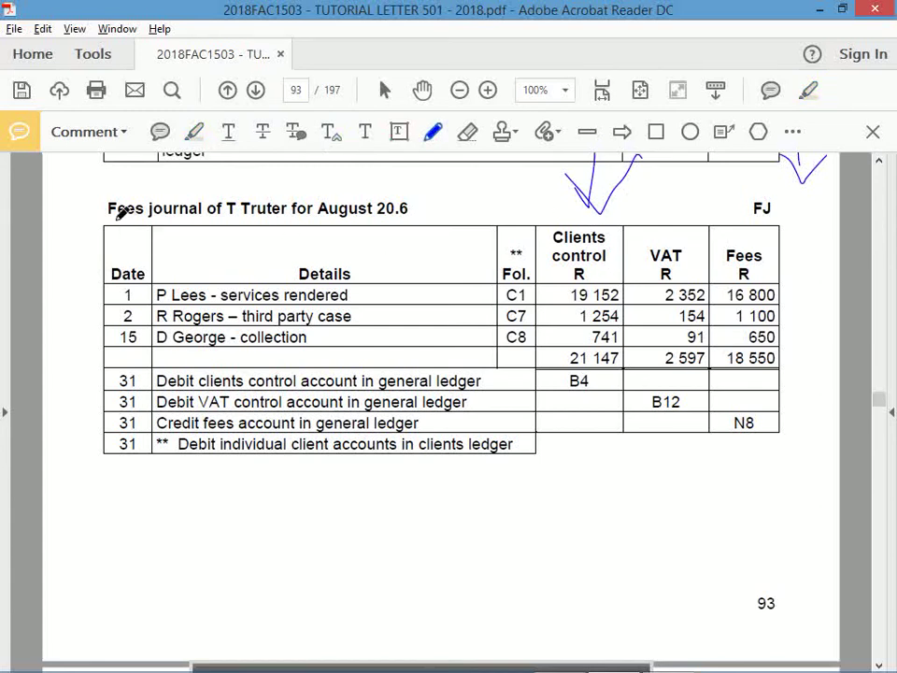
left_click_drag(83, 189, 83, 198)
left_click_drag(161, 187, 162, 196)
left_click_drag(150, 189, 147, 200)
mouse_move(62, 226)
left_mouse_down()
mouse_move(60, 260)
mouse_move(114, 254)
mouse_move(160, 228)
mouse_move(194, 227)
mouse_move(174, 240)
left_mouse_up()
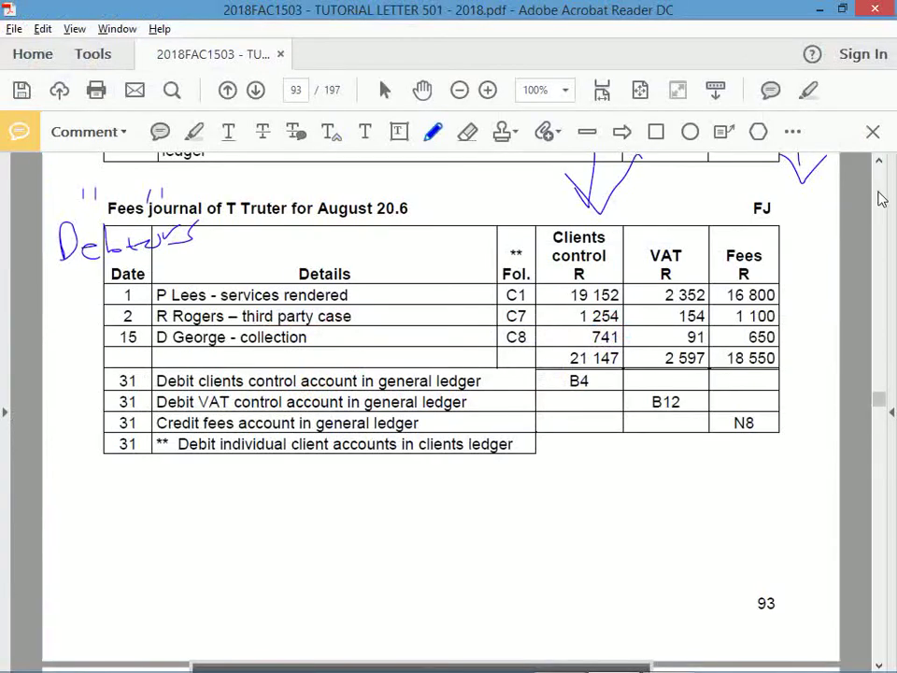
Step: Star and underline the 1 August levied fees transaction in Example 6.1 on page 90, and switch back to the Excel workings
scroll(878, 199, "up", 20)
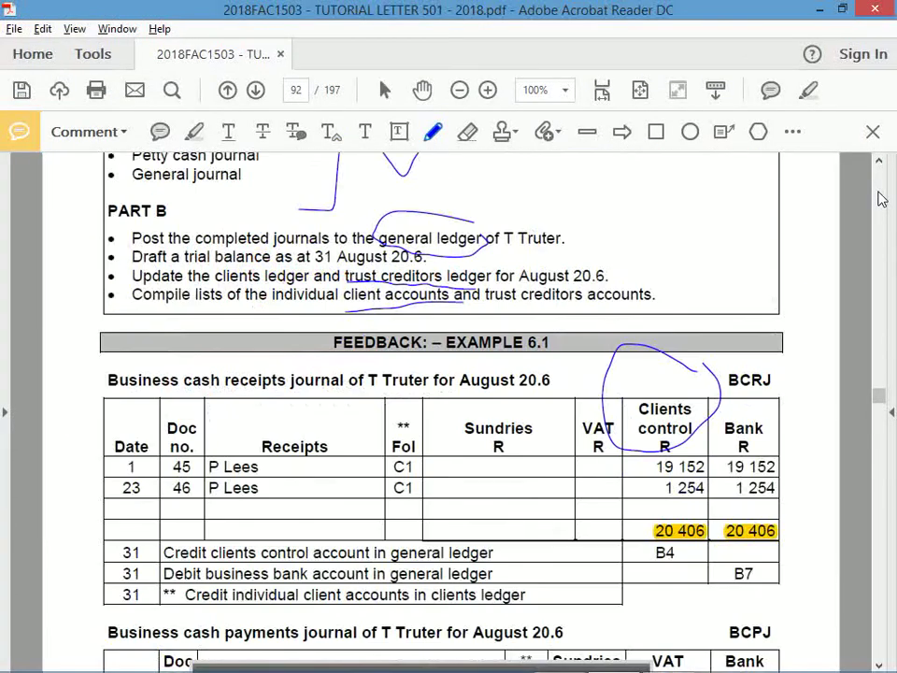
scroll(878, 199, "up", 5)
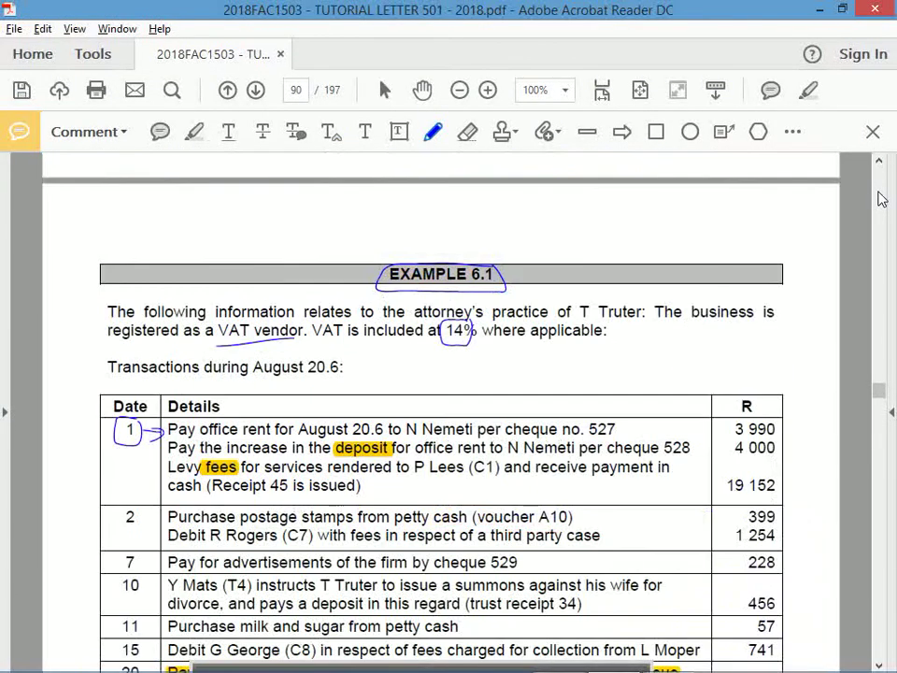
mouse_move(131, 500)
left_mouse_down()
mouse_move(144, 466)
mouse_move(137, 473)
left_mouse_up()
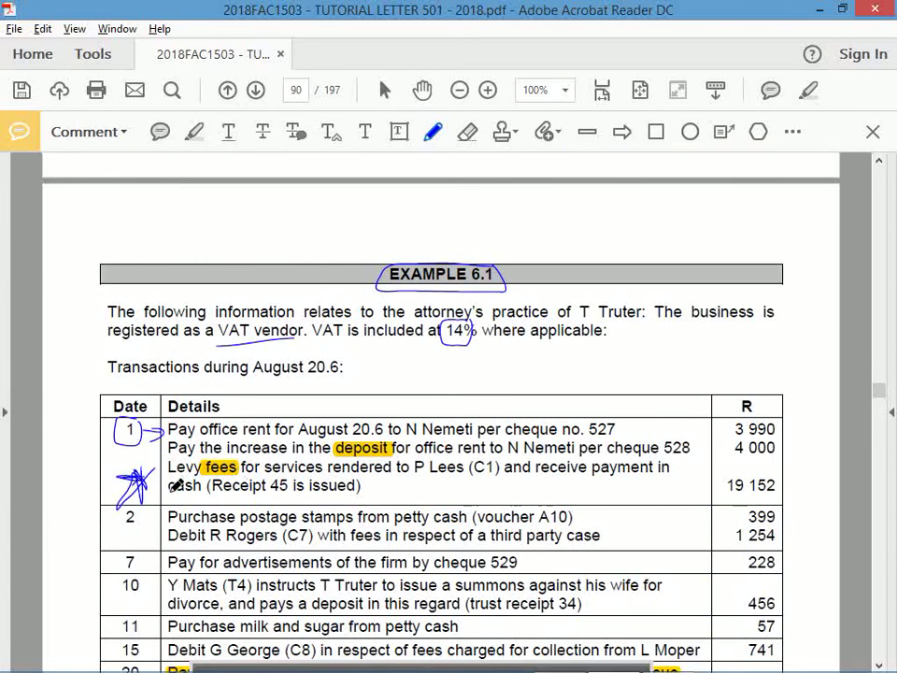
mouse_move(168, 494)
left_mouse_down()
mouse_move(681, 476)
mouse_move(685, 454)
mouse_move(650, 451)
left_mouse_up()
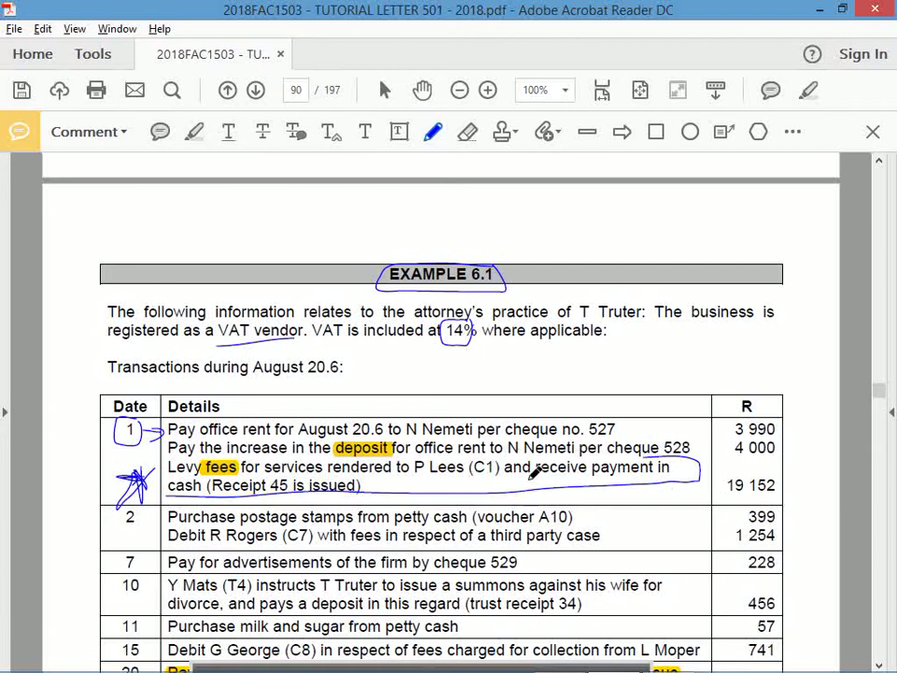
key("alt+Tab")
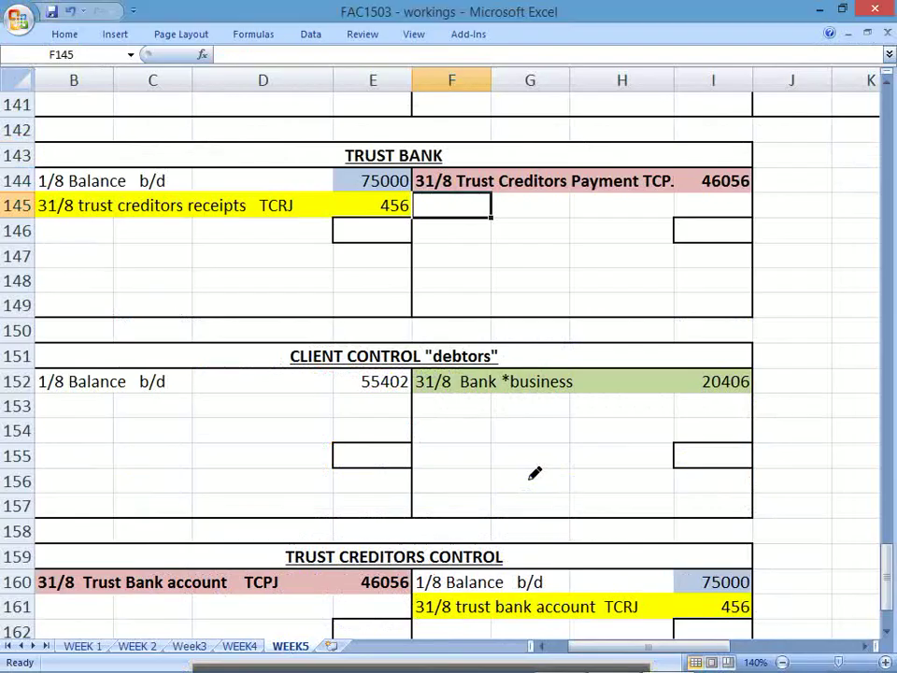
Step: Switch to the tutorial letter PDF and highlight the Clients control, VAT and Fees totals of the Fees journal on page 93
key("alt+Tab")
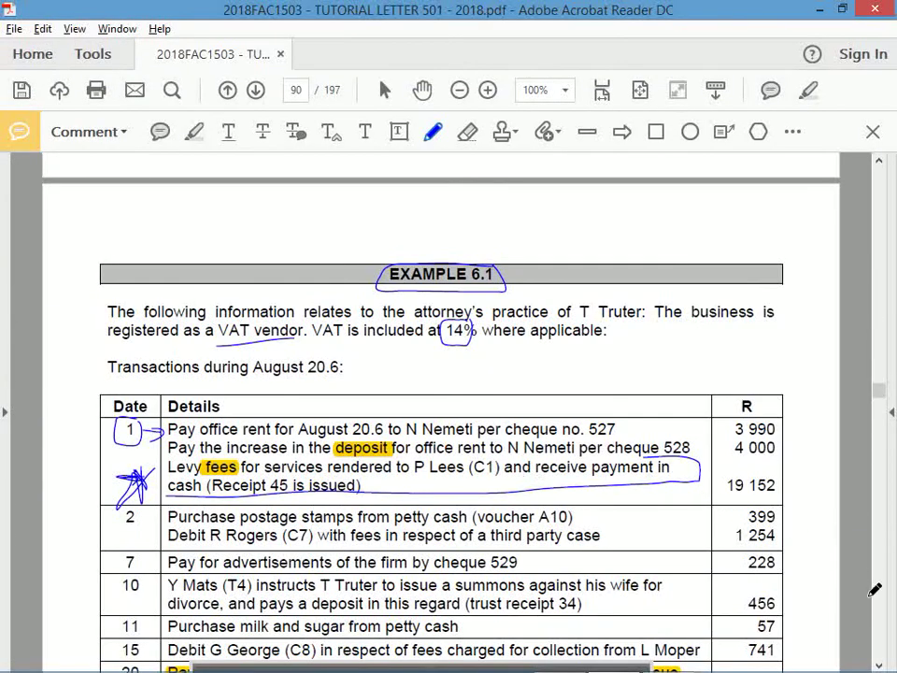
scroll(874, 611, "down", 10)
scroll(876, 613, "down", 20)
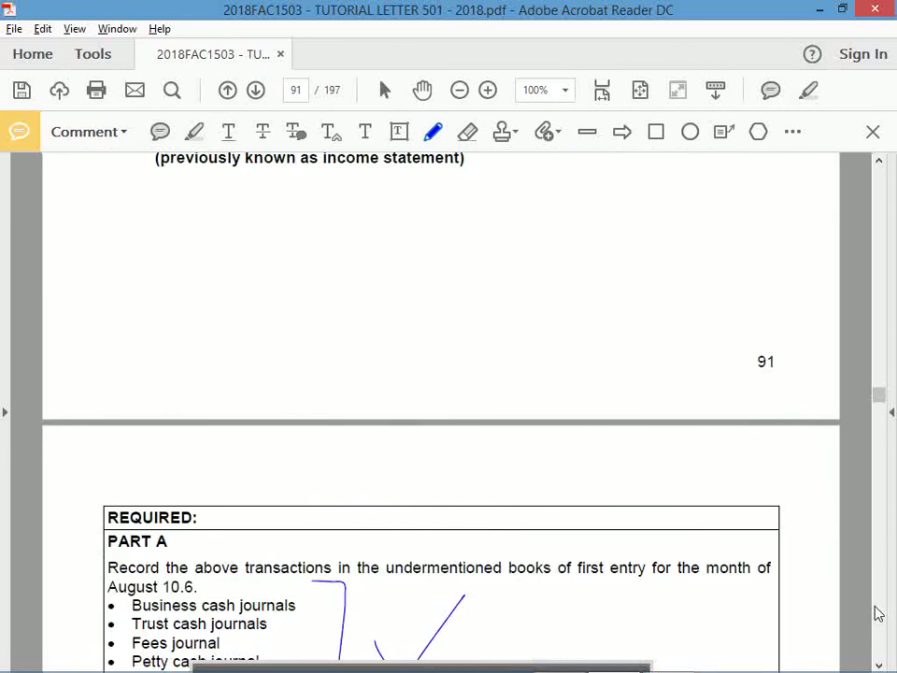
scroll(877, 613, "down", 10)
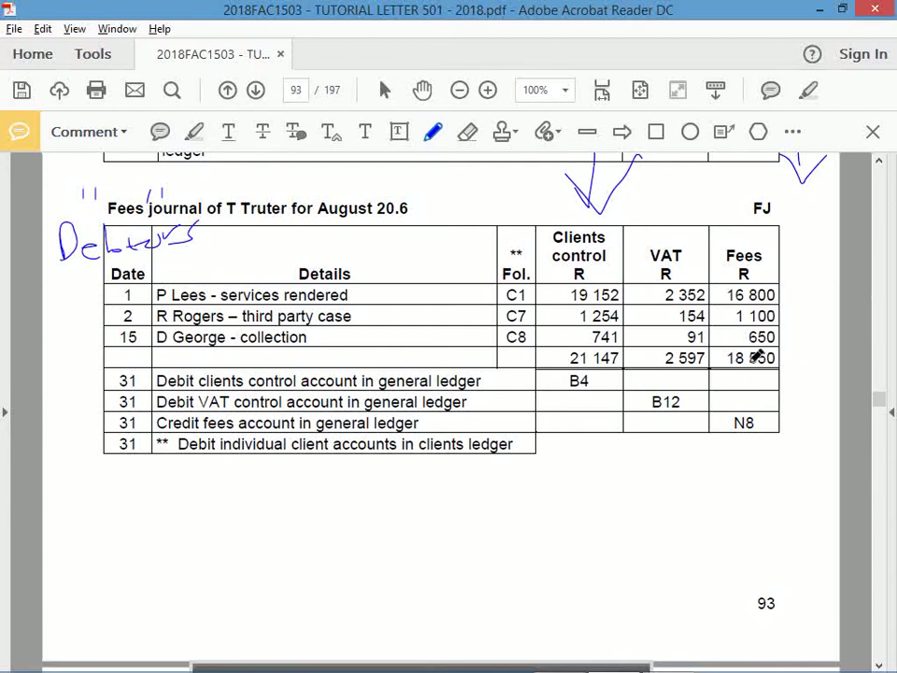
left_click(199, 133)
left_click_drag(568, 358, 775, 358)
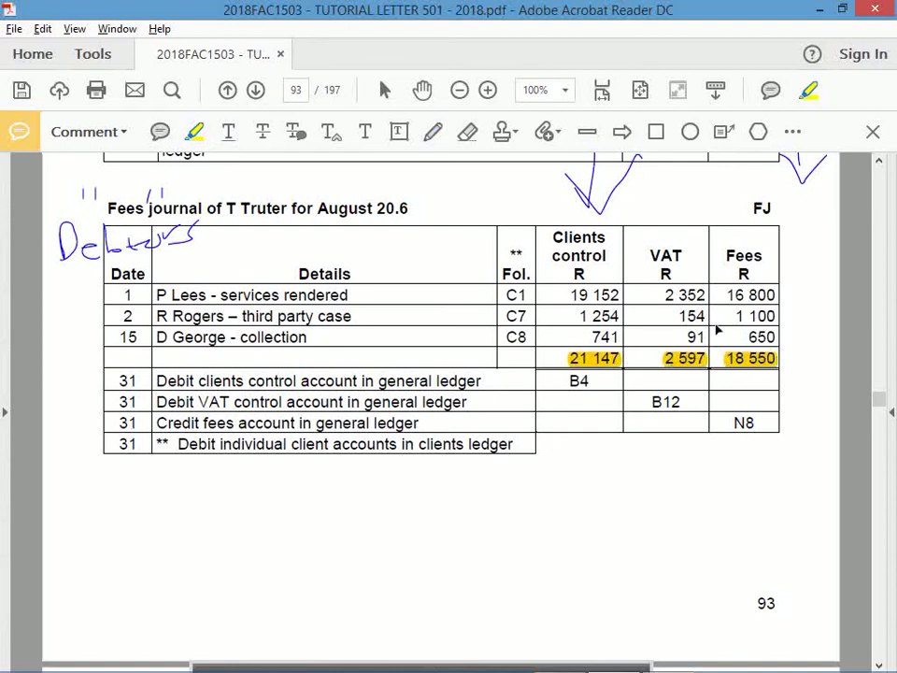
Step: Handwrite "CR" below the Fees and VAT totals, and "output" and a quoted "L" above the VAT column heading
left_click(436, 133)
left_click_drag(741, 379, 778, 398)
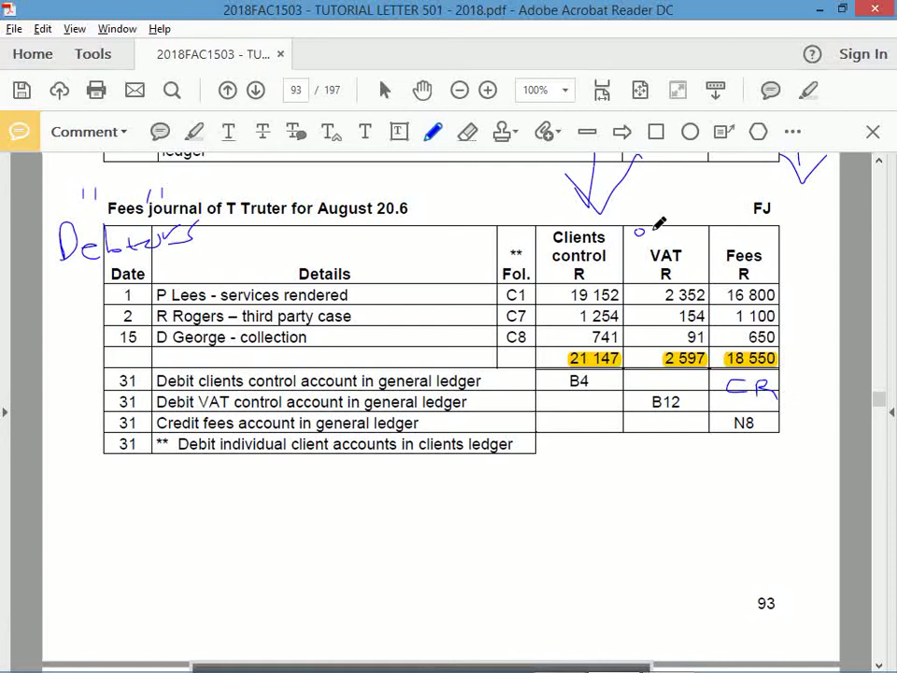
mouse_move(651, 230)
left_mouse_down()
mouse_move(715, 230)
mouse_move(699, 226)
left_mouse_up()
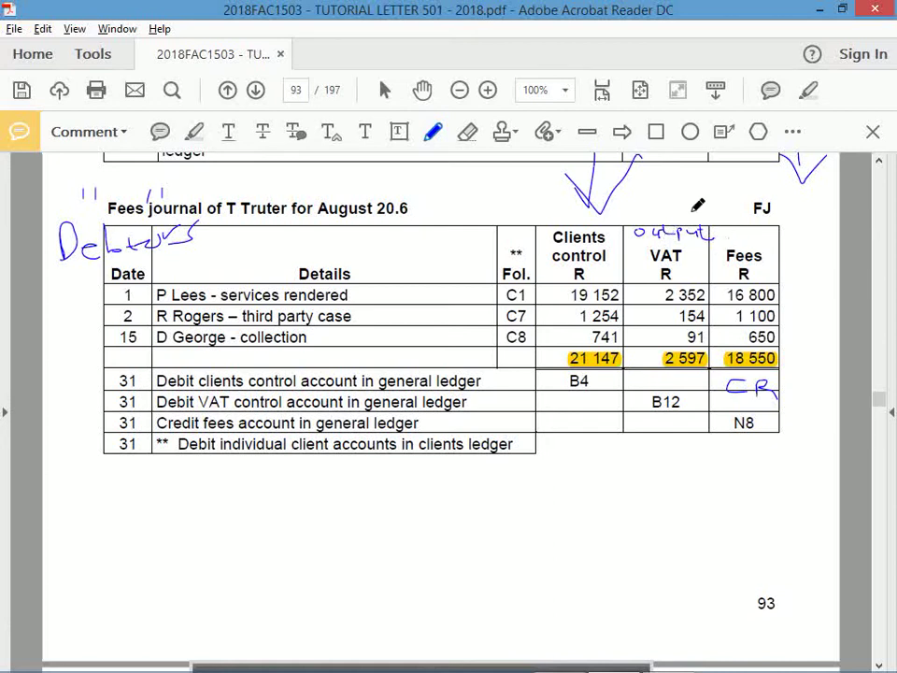
left_click_drag(664, 184, 678, 208)
mouse_move(660, 370)
left_mouse_down()
mouse_move(682, 390)
mouse_move(707, 388)
left_mouse_up()
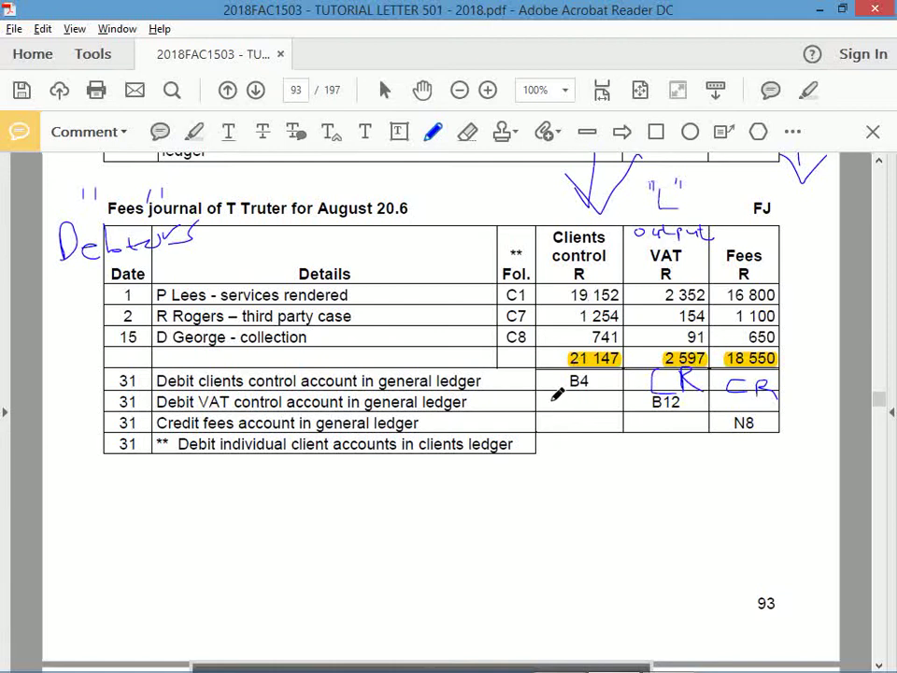
Step: Handwrite an underlined "DR" below the Clients control total, and switch back to the Excel workings
left_click_drag(553, 387, 553, 428)
mouse_move(551, 402)
left_mouse_down()
mouse_move(569, 395)
mouse_move(566, 412)
mouse_move(593, 378)
mouse_move(596, 426)
left_mouse_up()
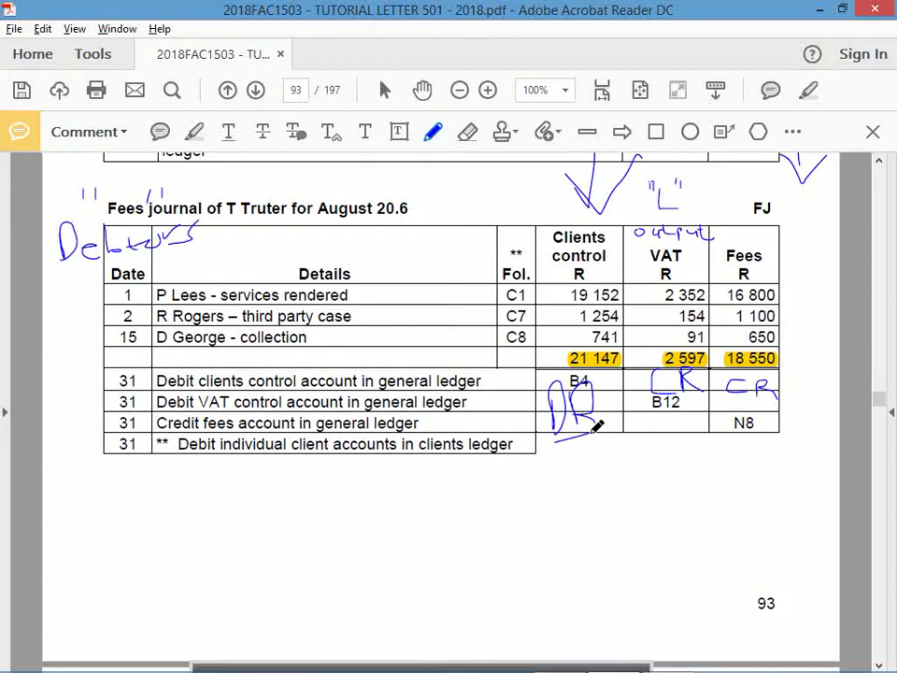
key("alt+Tab")
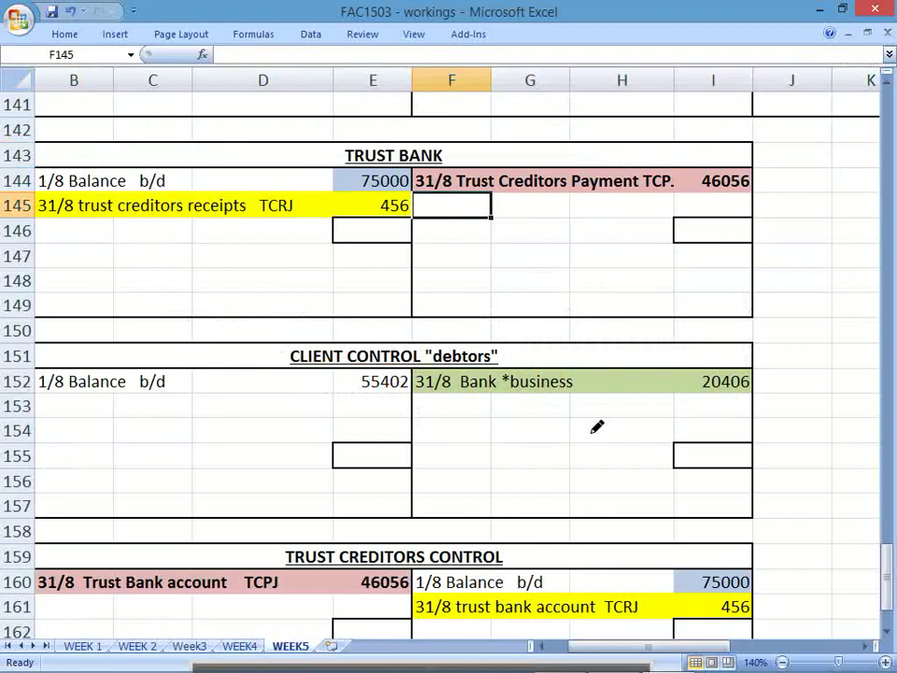
Step: Examine the 15 August fees journal entry in rows 73 to 75, covering Client Control, fee income and output VAT
left_click(889, 224)
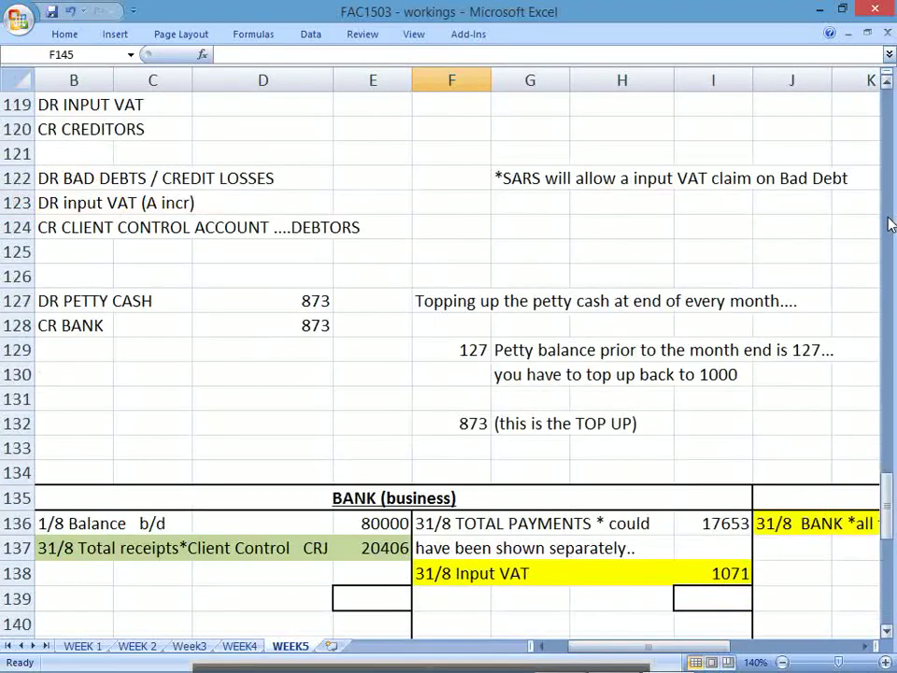
left_click(887, 83)
left_click(887, 83)
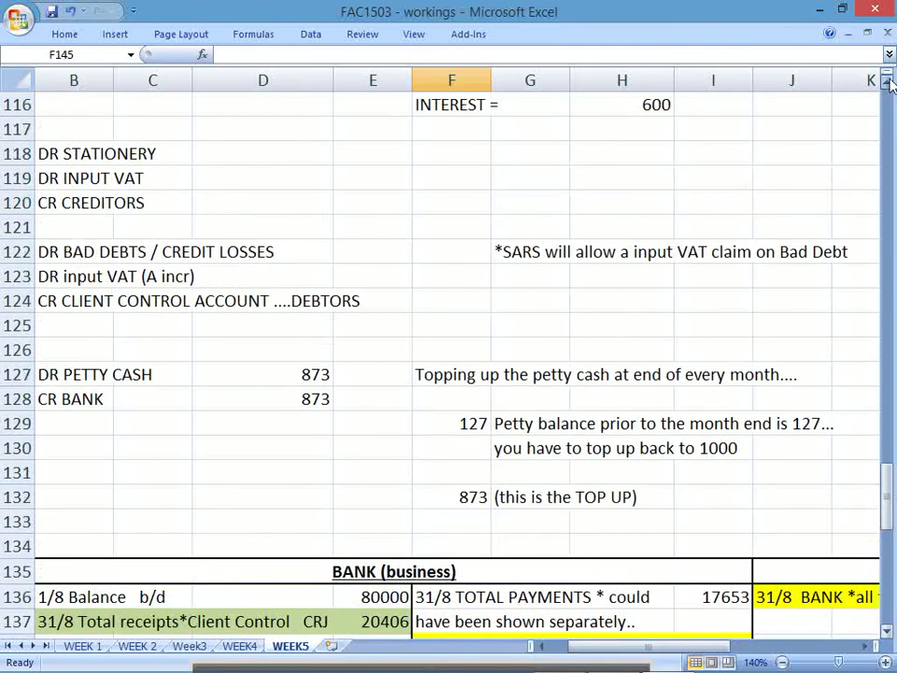
left_click(886, 84)
left_click(886, 83)
left_click(887, 83)
left_click(887, 83)
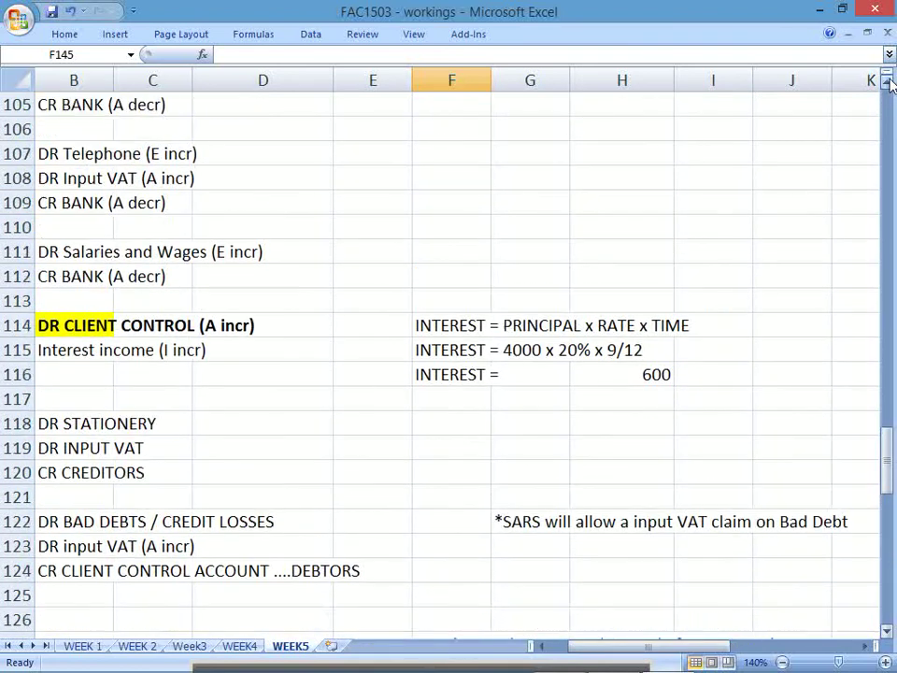
left_click(887, 83)
left_click(887, 83)
left_click(886, 83)
left_click(887, 83)
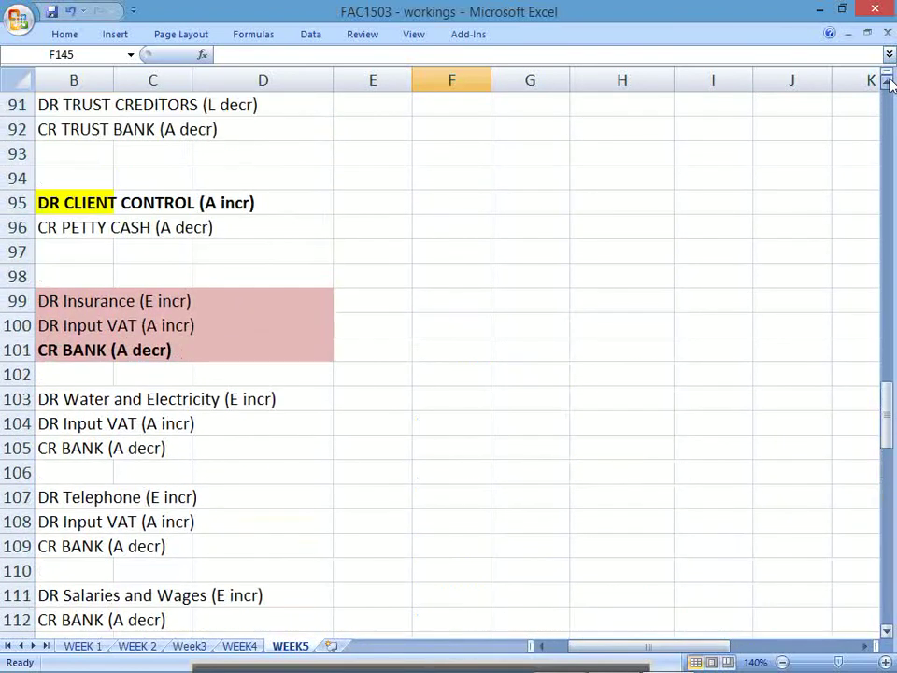
left_click(886, 83)
left_click(887, 83)
left_click(887, 83)
left_click(886, 83)
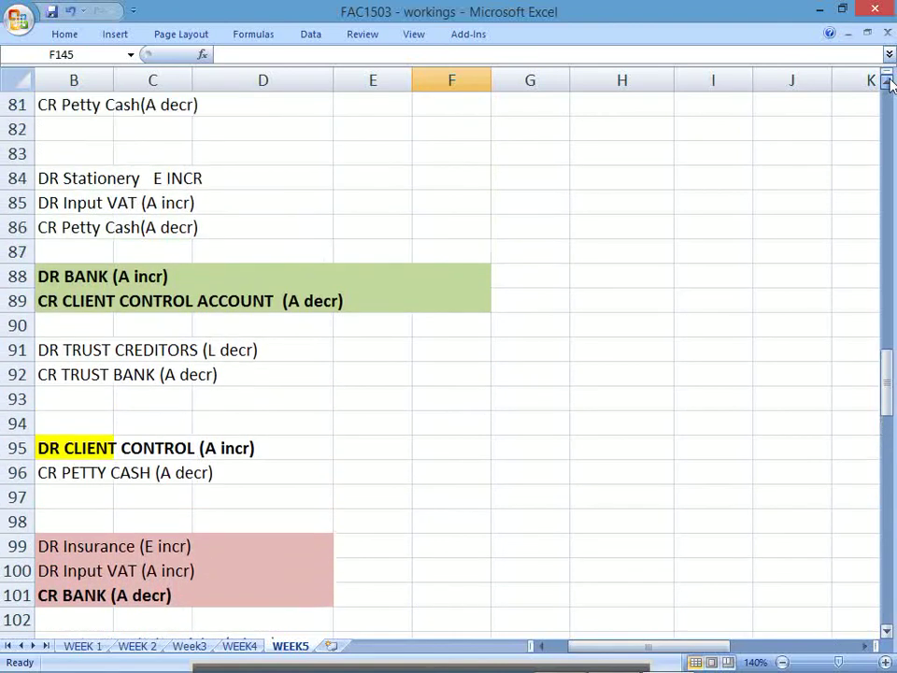
left_click(886, 83)
left_click(886, 83)
left_click(887, 83)
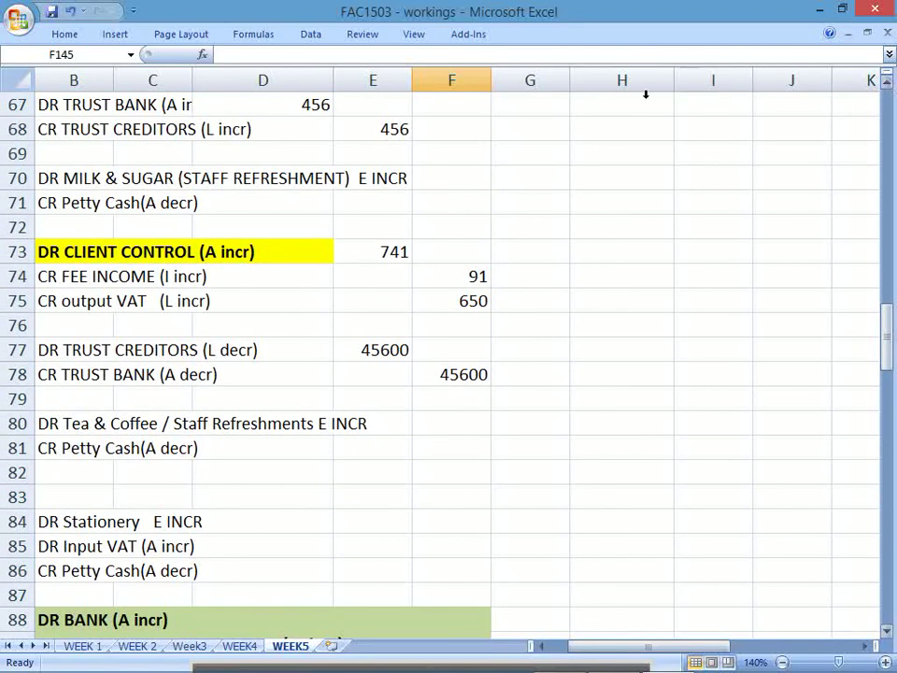
left_click(94, 301)
scroll(93, 302, "left", 1)
left_click_drag(66, 252, 557, 304)
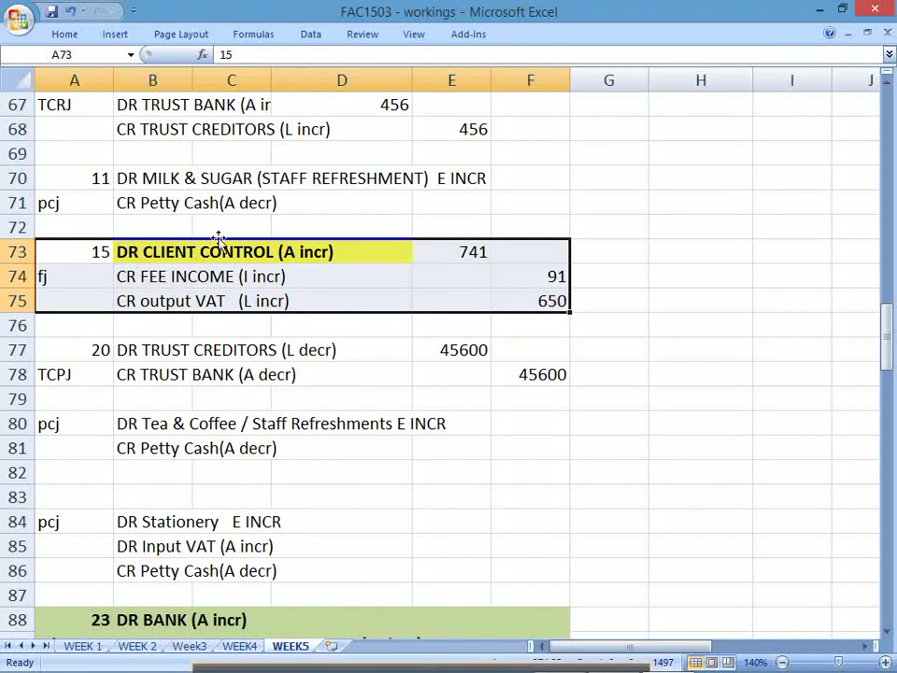
left_click_drag(155, 285, 286, 277)
left_click(137, 301)
left_click_drag(136, 302, 318, 303)
left_click_drag(101, 249, 371, 291)
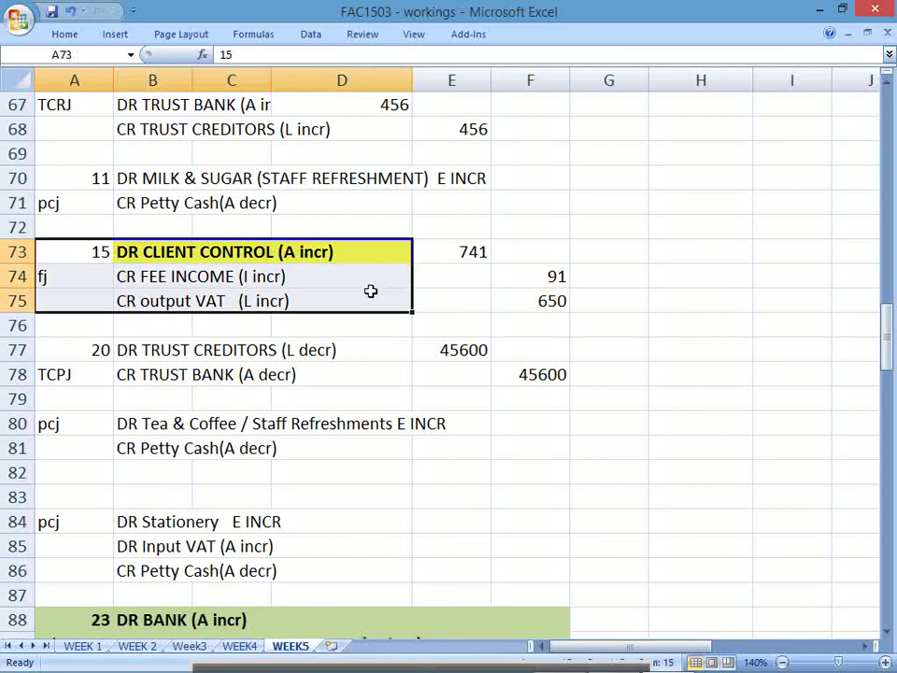
left_click_drag(126, 252, 358, 243)
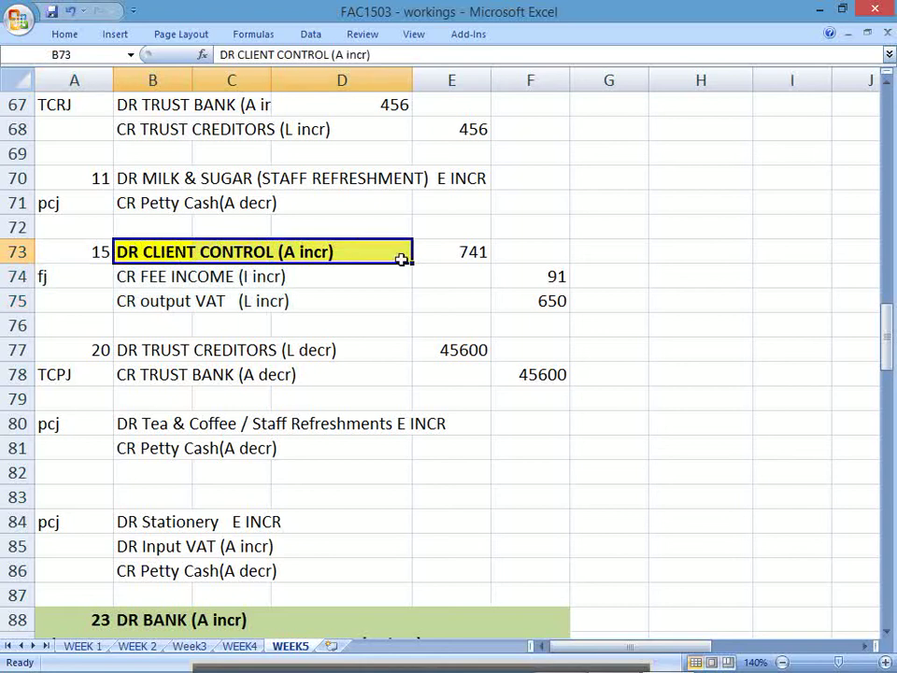
Step: Fill B153:E154 on the debit side of the Client Control account with yellow
left_click(890, 598)
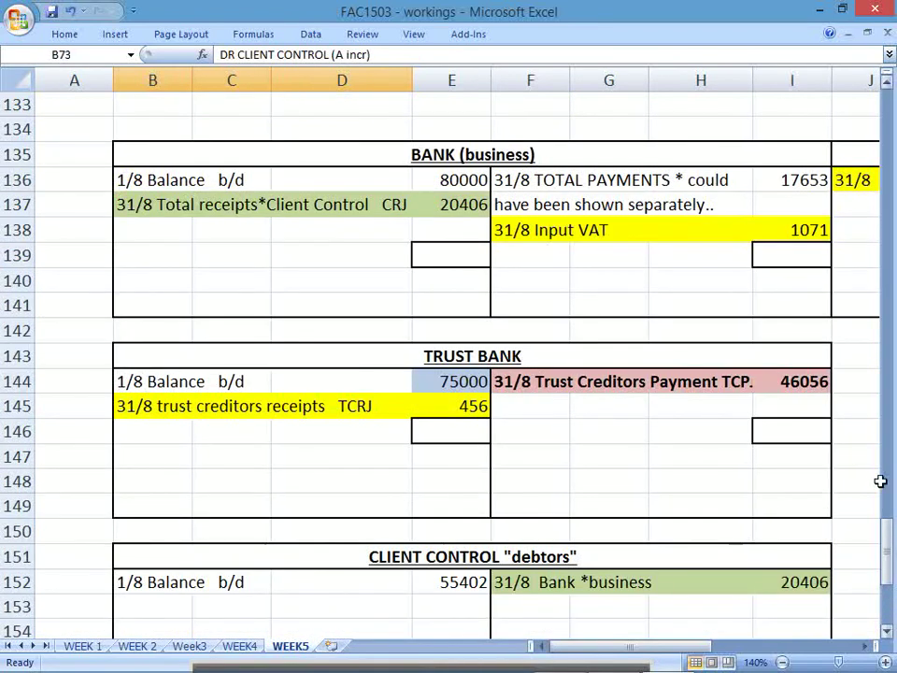
left_click_drag(889, 526, 888, 572)
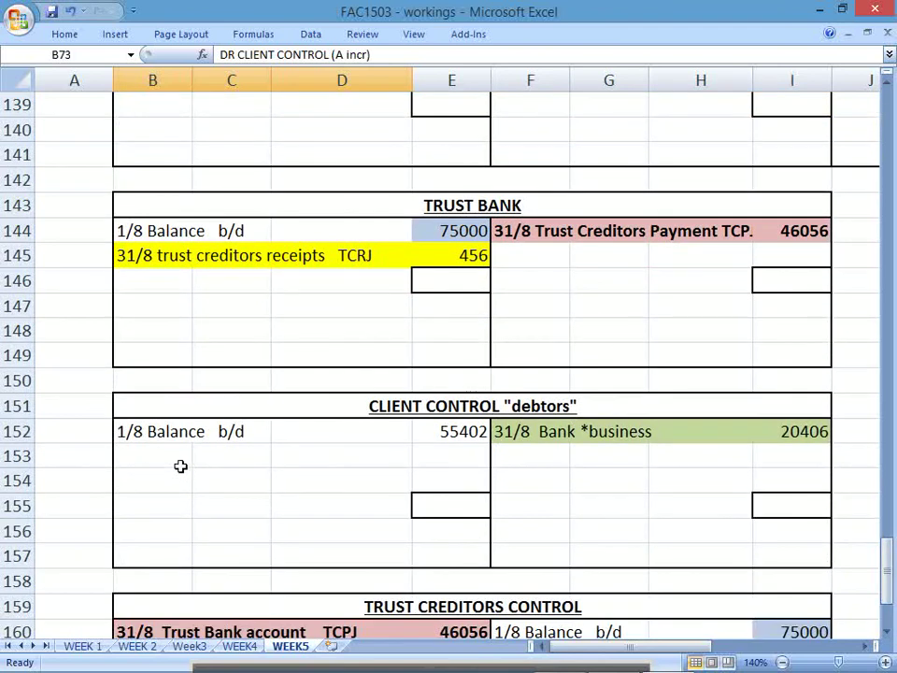
left_click_drag(180, 462, 458, 481)
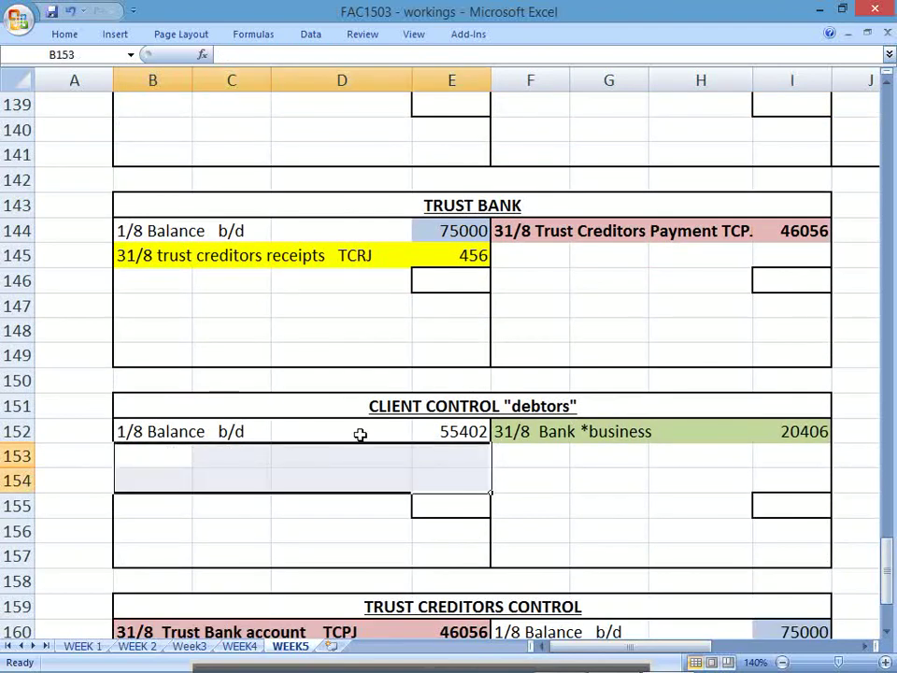
left_click(66, 34)
left_click(205, 90)
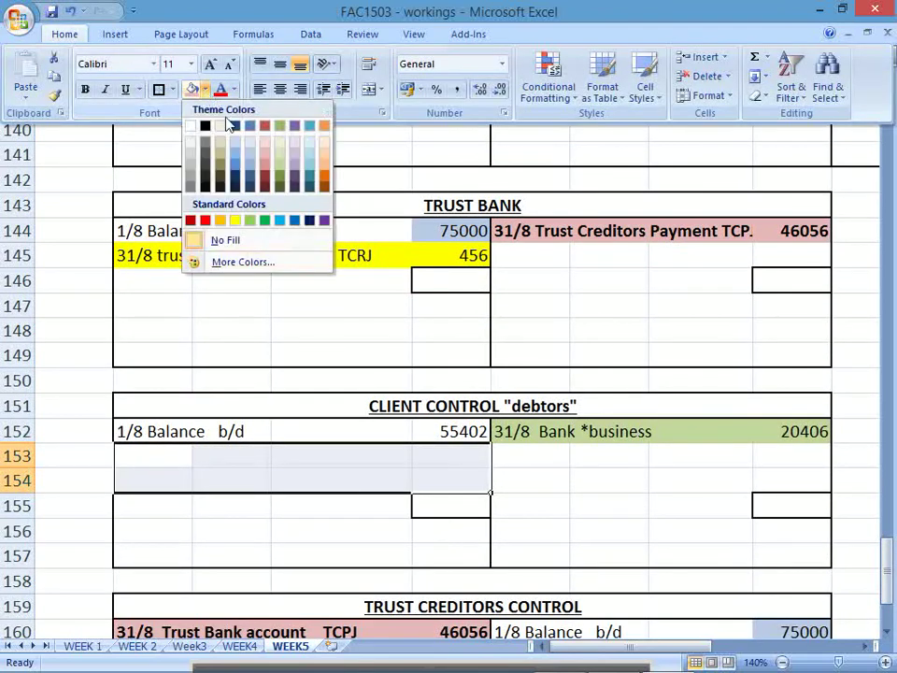
left_click(235, 220)
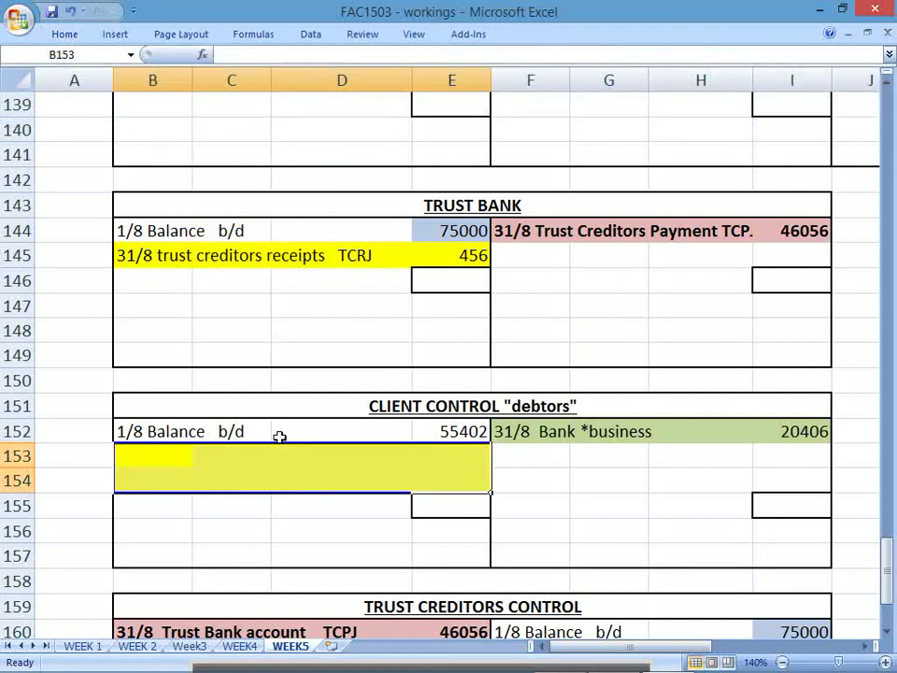
Step: Label the Client Control debit rows "31/8 FEE income FJ" in B153 and "31/8 OUTPUT VAT FJ" in B154
left_click(156, 454)
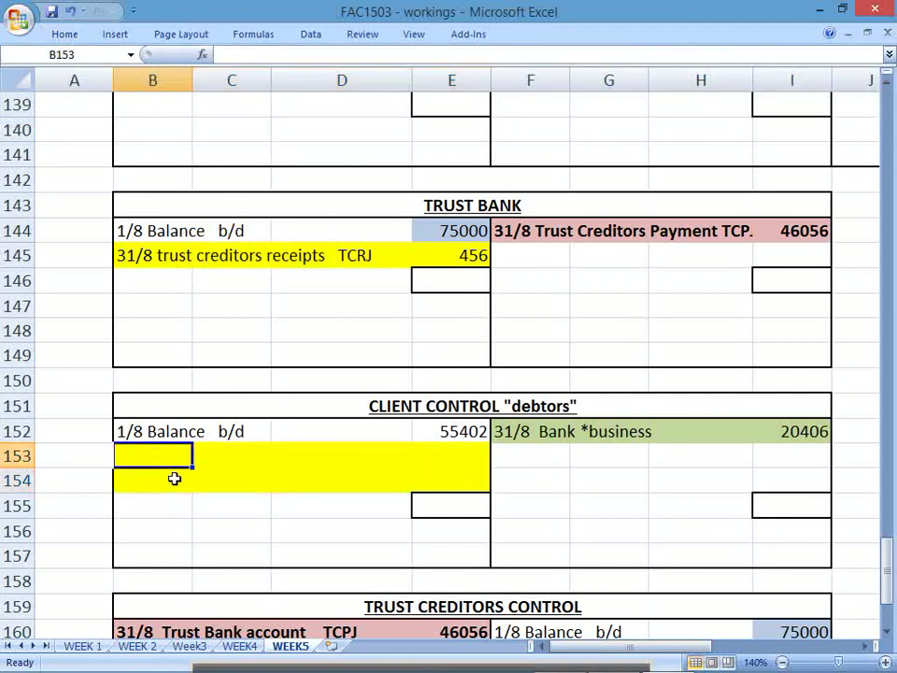
type("31/8  FEE")
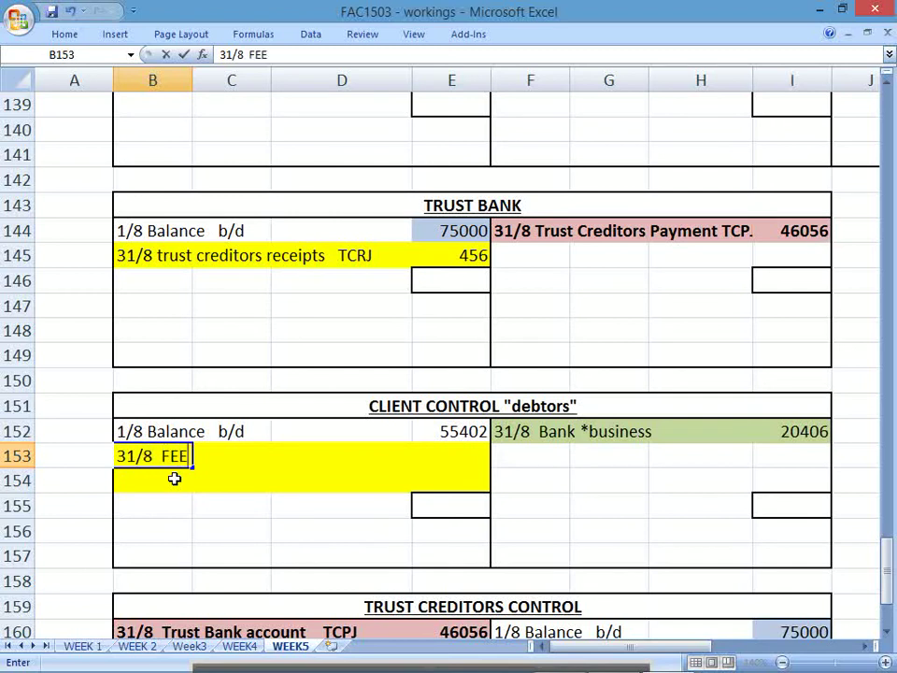
type(" income     FJ")
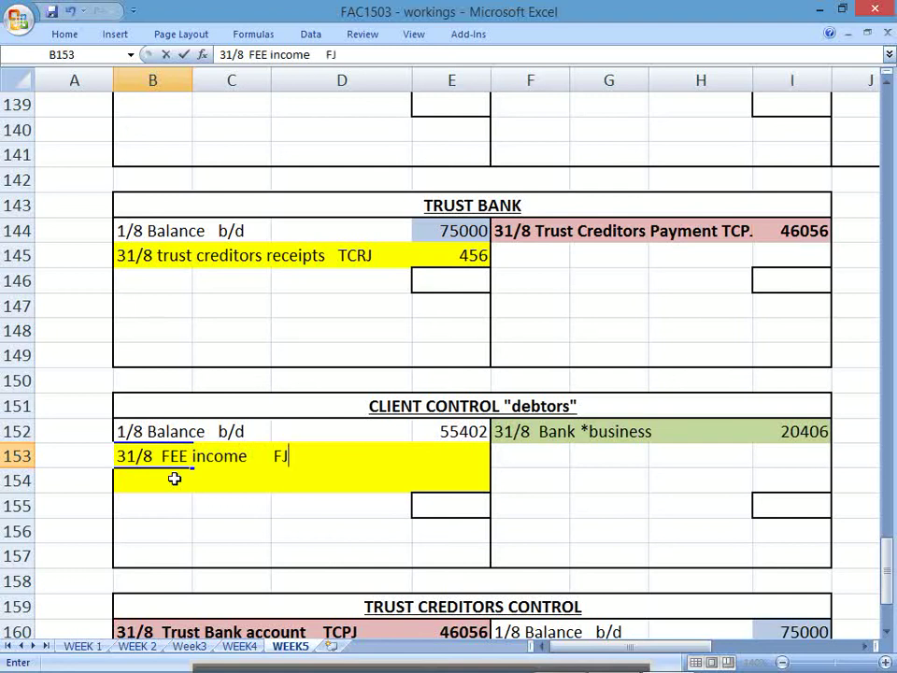
key("Return")
type("31/8  ")
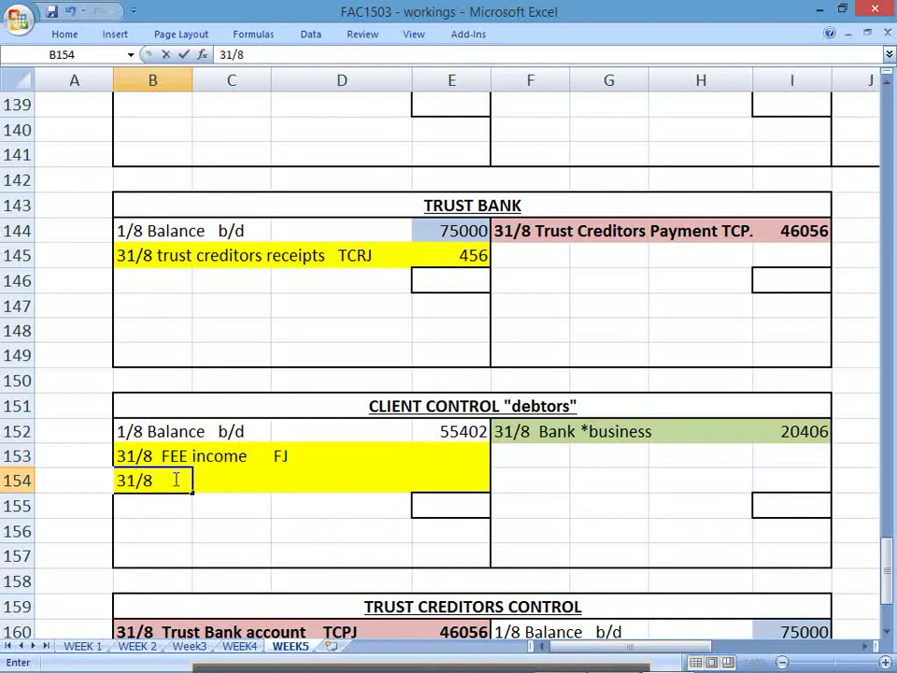
type("OUTP")
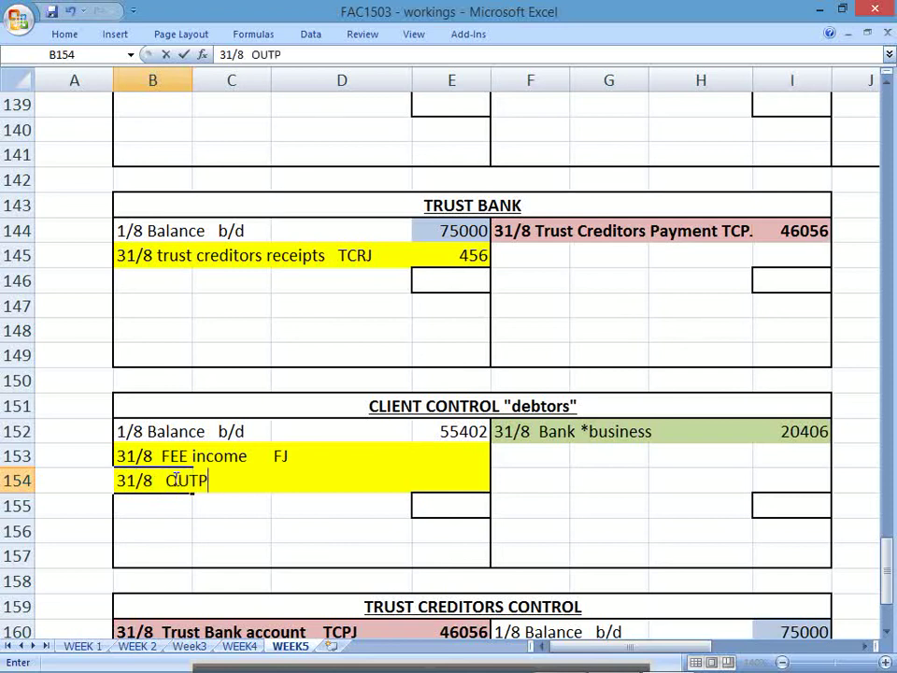
type("UT VAT")
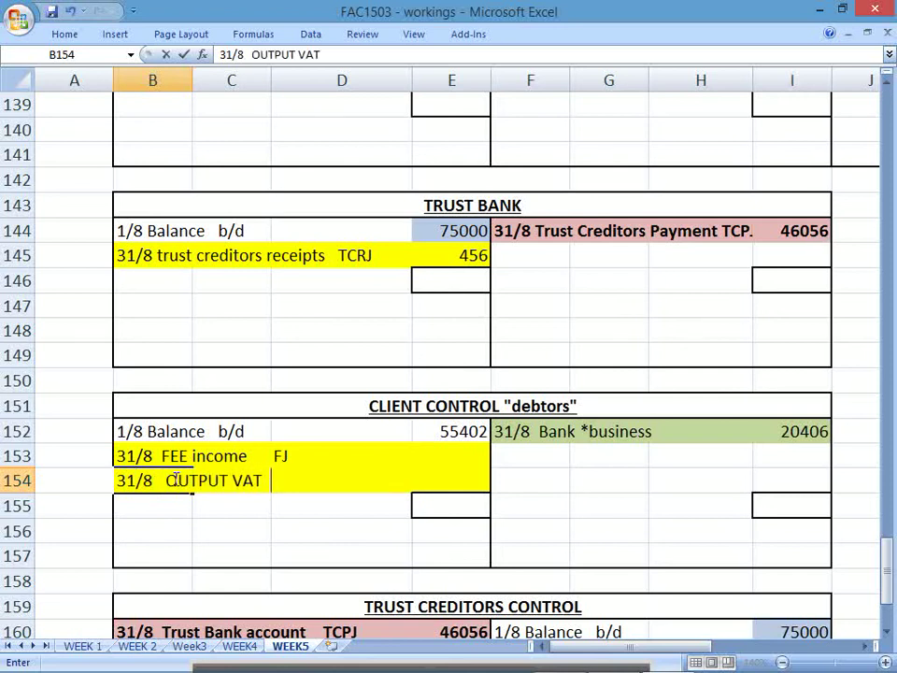
type("   FJ")
key("Return")
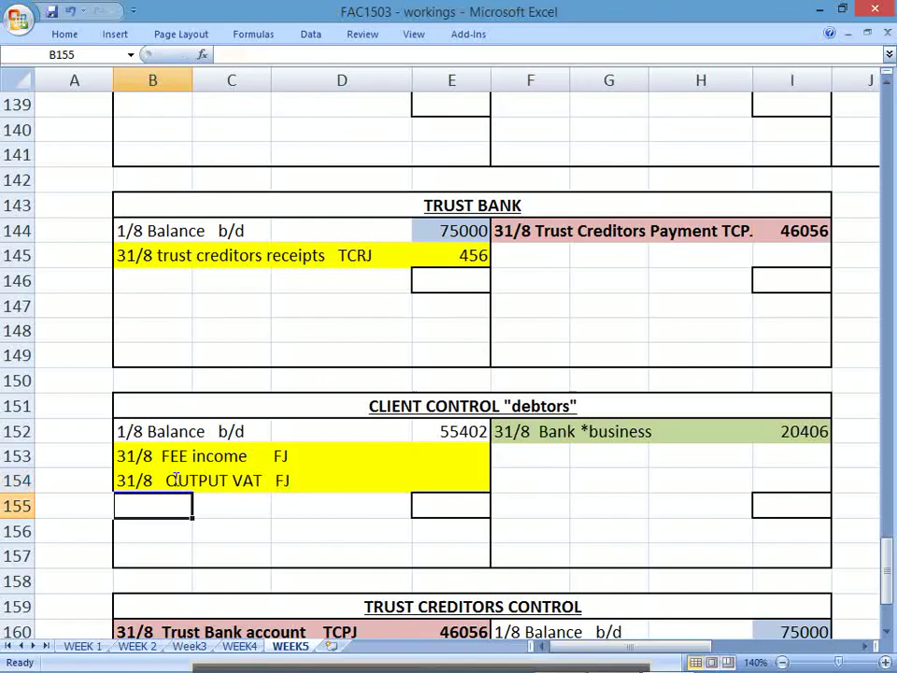
Step: Look up the Fees total in the tutorial letter's Fees journal and enter 18550 as the fee income amount in E153
left_click(432, 459)
key("alt+Tab")
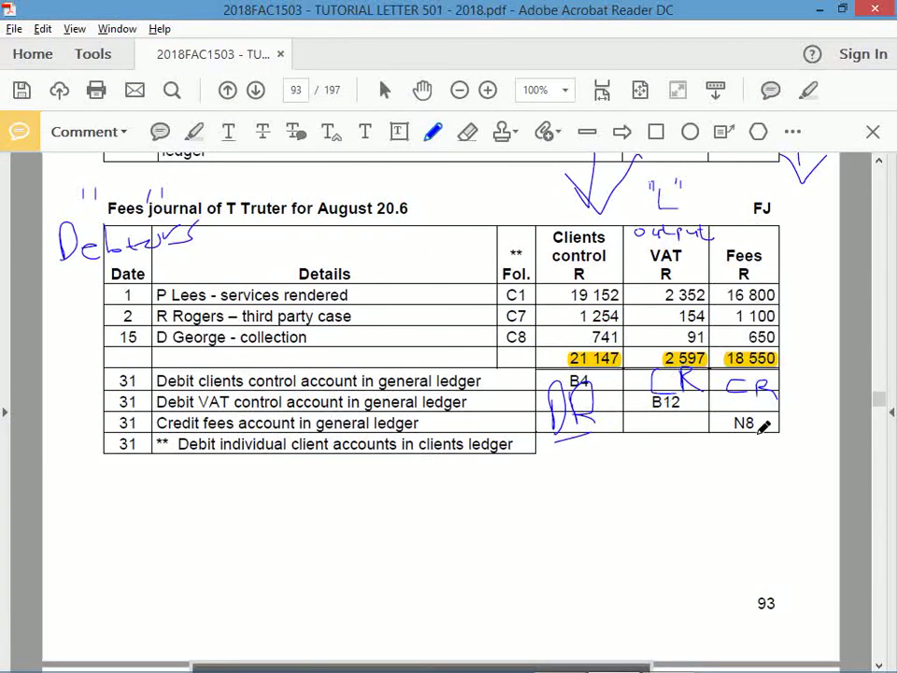
key("alt+Tab")
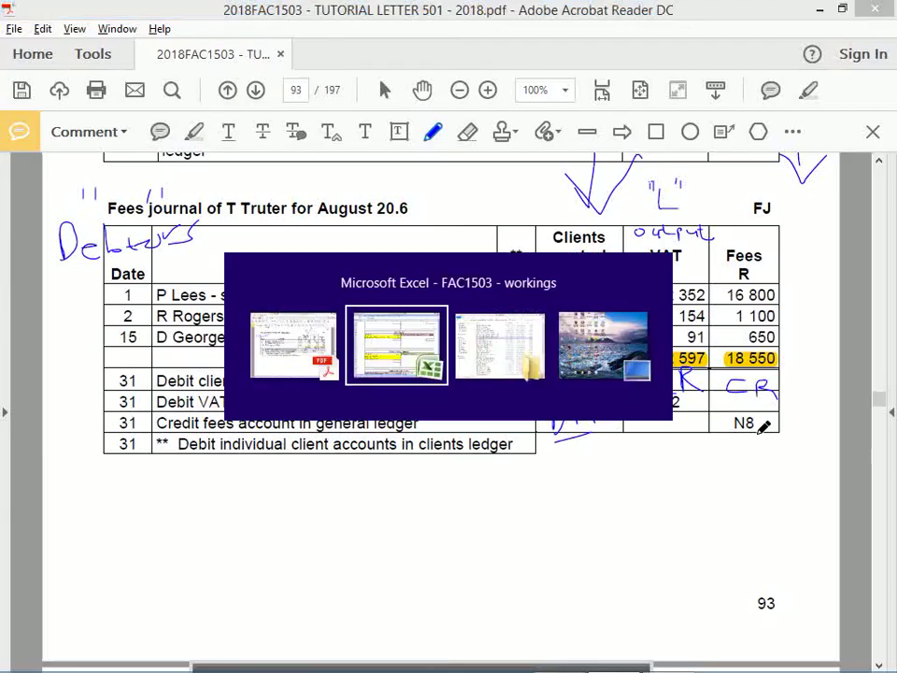
type("188")
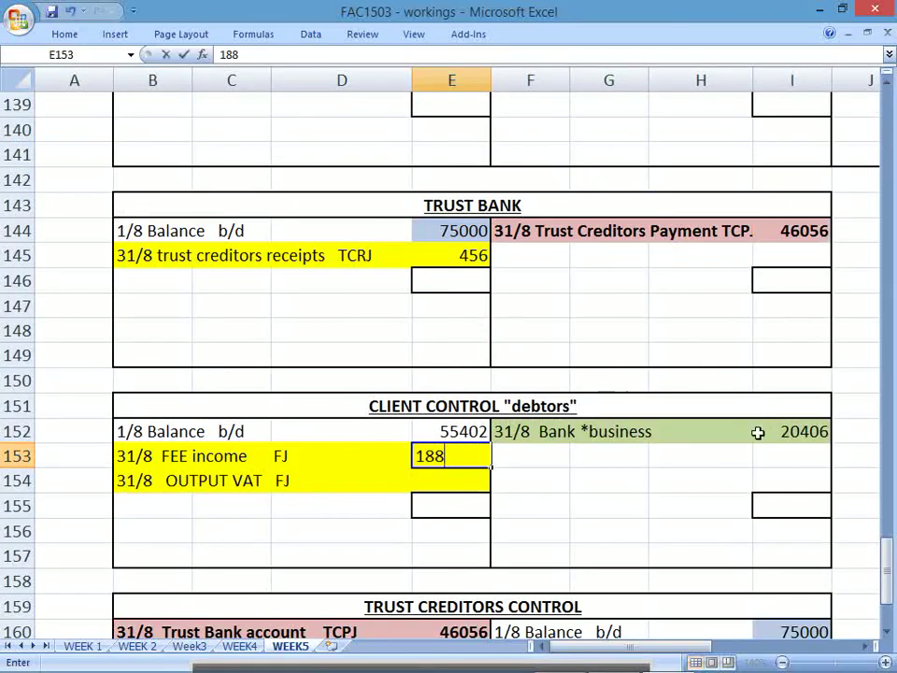
key("BackSpace")
type("550")
Step: Complete the Client Control debit amounts from the tutorial letter's Fees journal totals: 18550 in E153 and output VAT 2597 in E154
key("alt+Tab")
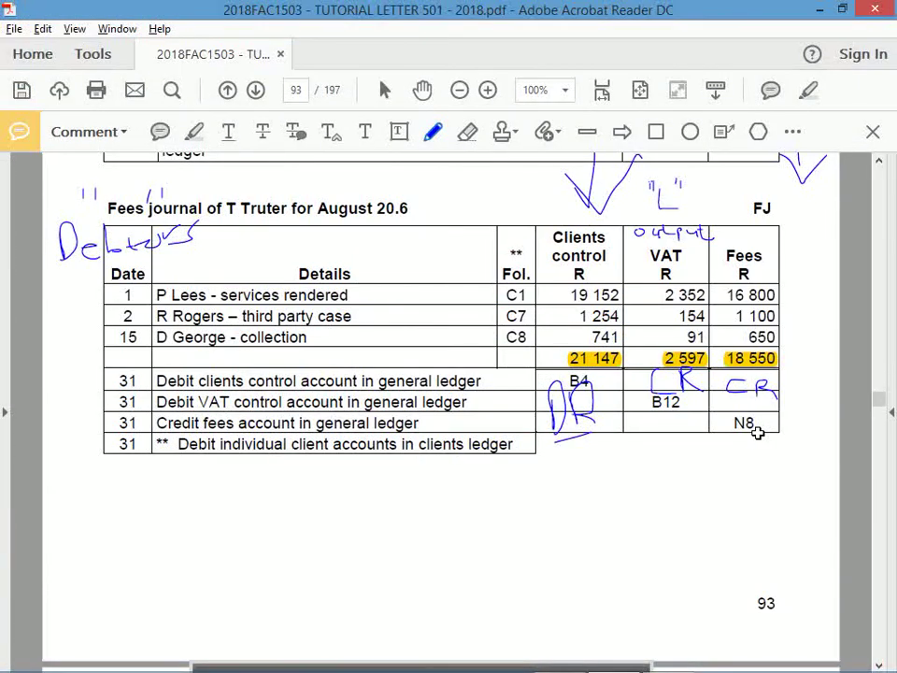
key("alt+Tab")
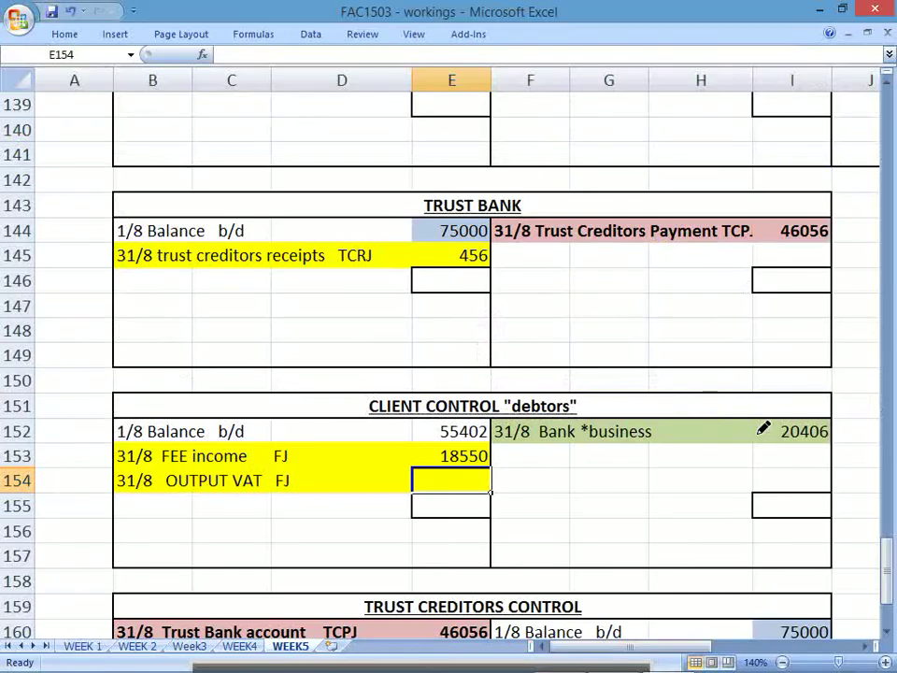
type("259")
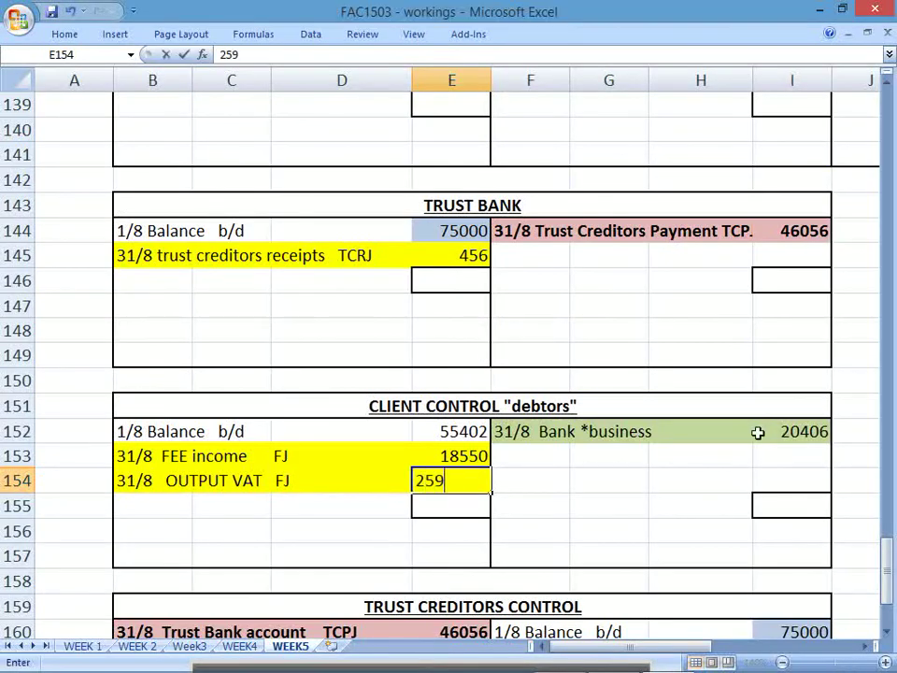
key("alt+Tab")
key("alt+Tab")
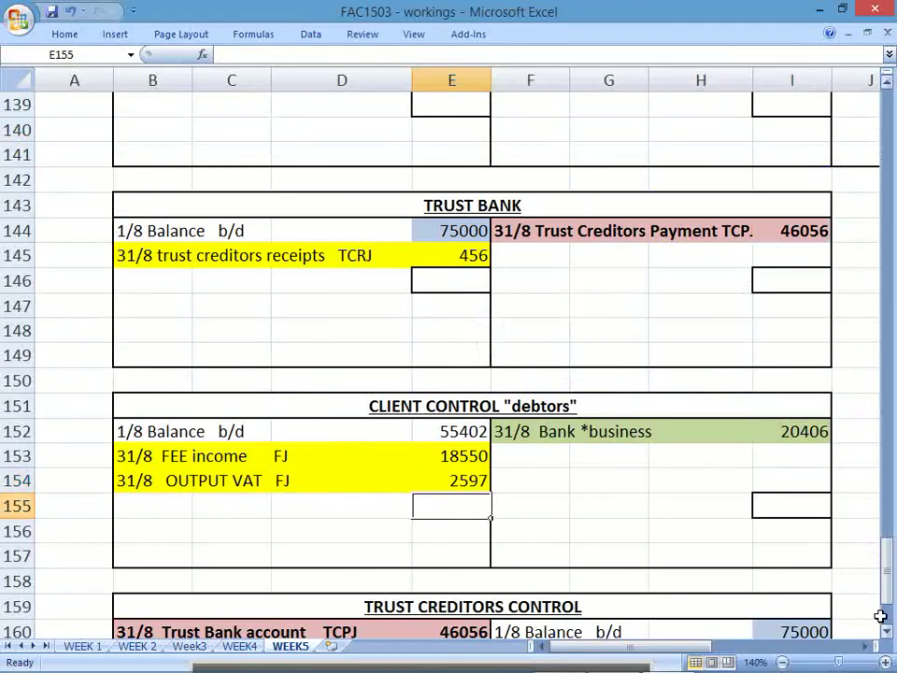
Step: Copy the Client Control T-account B151:I157 and paste it alongside twice, starting at J151 and at R151
scroll(663, 472, "down", 1)
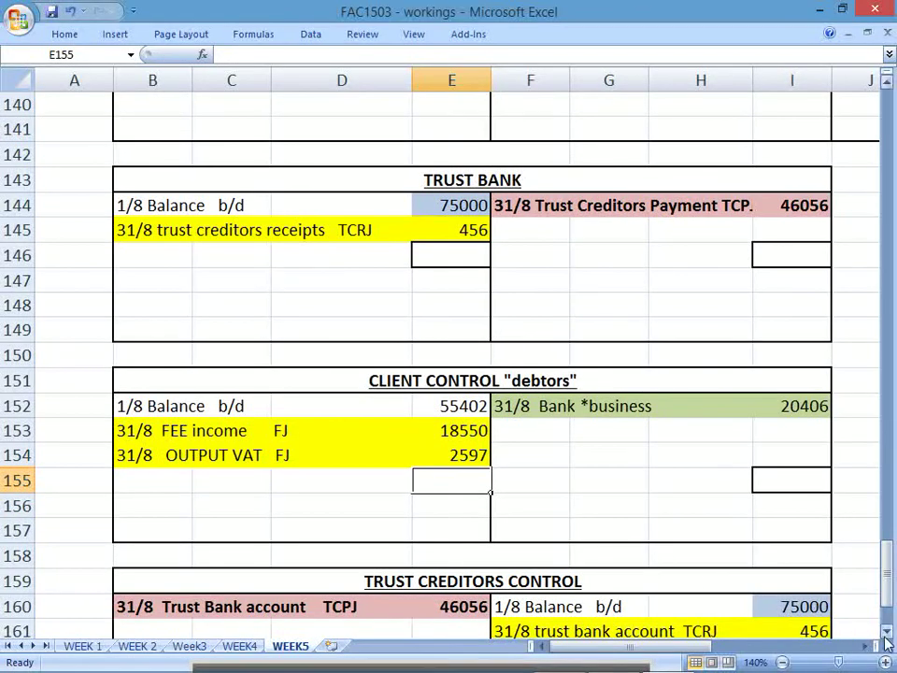
left_click(865, 646)
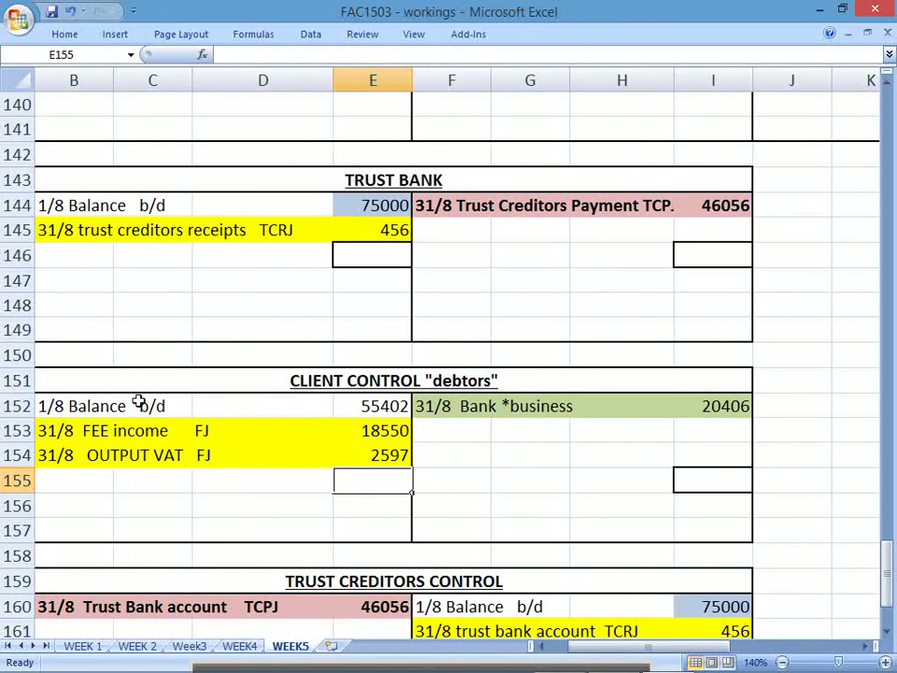
left_click_drag(102, 380, 100, 528)
key("ctrl+c")
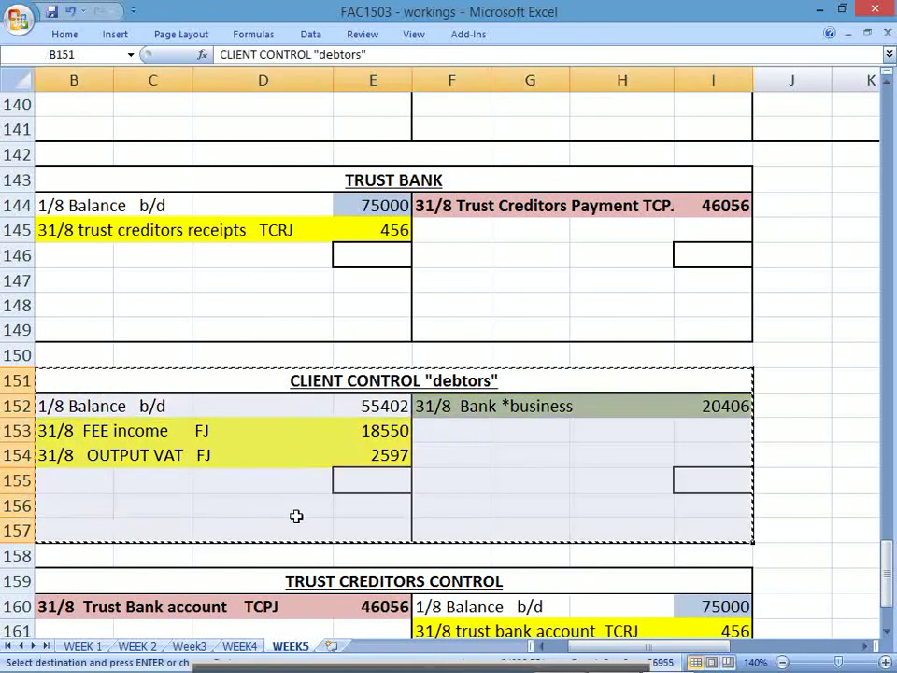
left_click(797, 382)
key("ctrl+v")
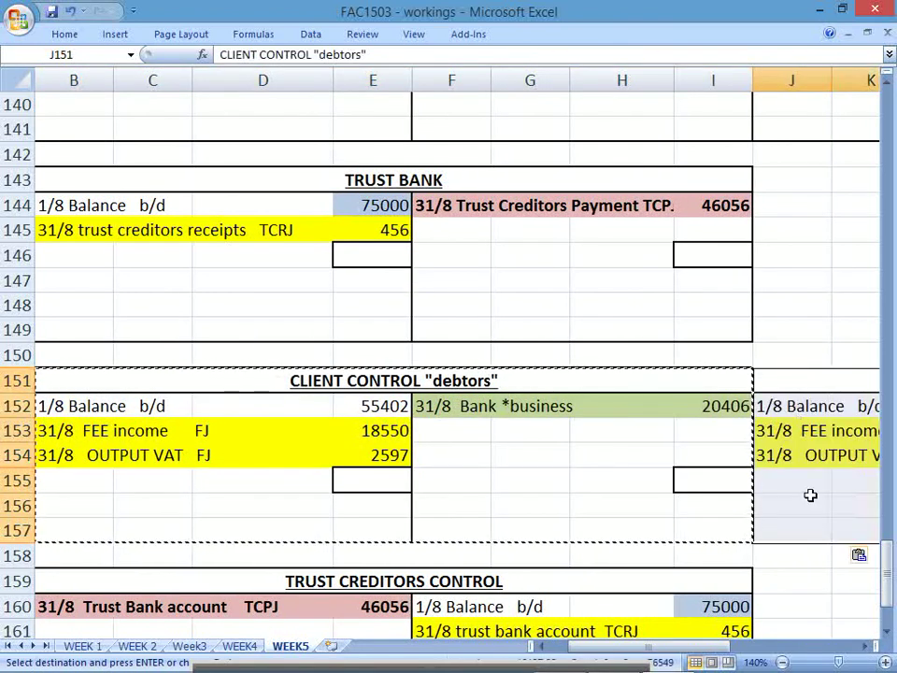
left_click(865, 646)
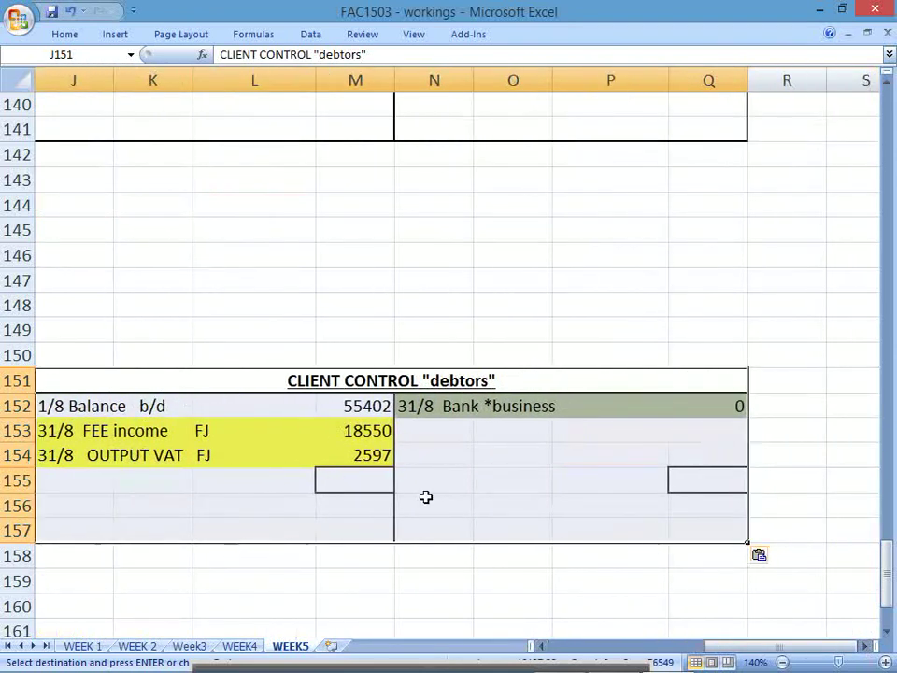
left_click(793, 374)
key("ctrl+v")
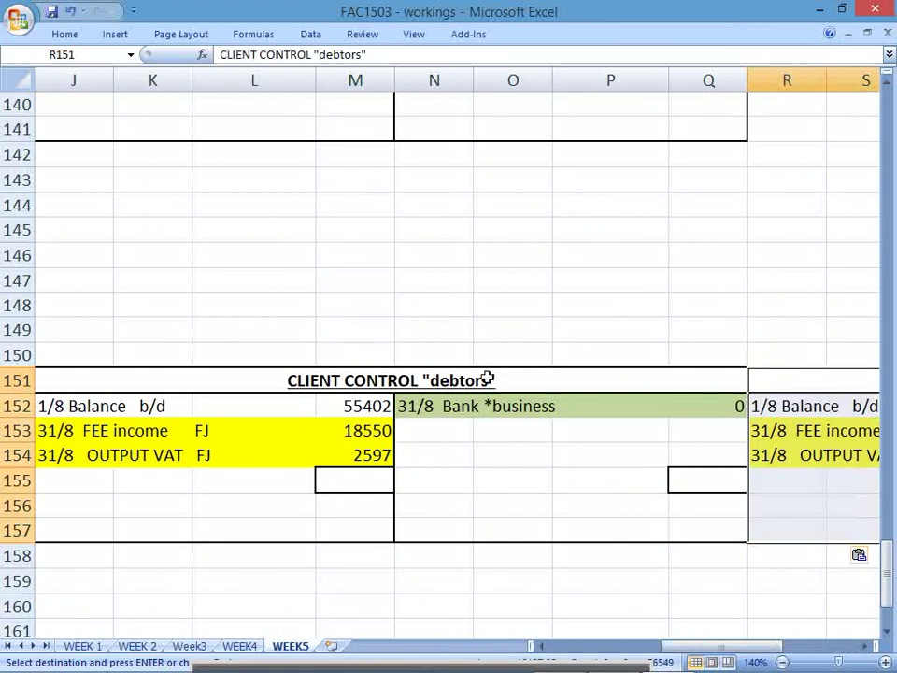
Step: Clear the entries in J152:Q154 of the first copied account and remove the fill colour from both copies, J151:Y157
left_click_drag(131, 408, 683, 464)
key("Delete")
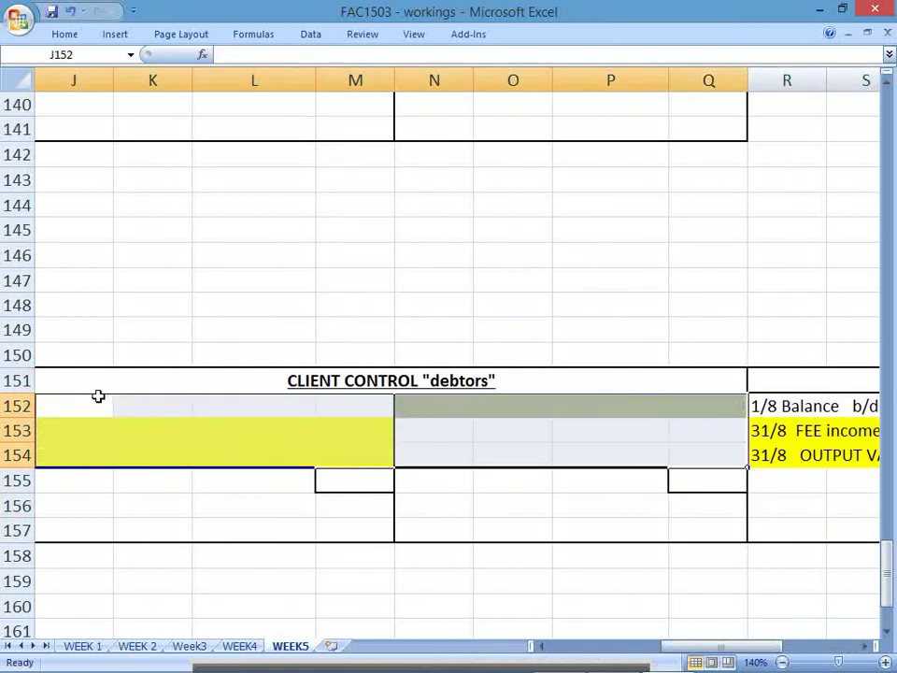
left_click_drag(99, 383, 660, 525)
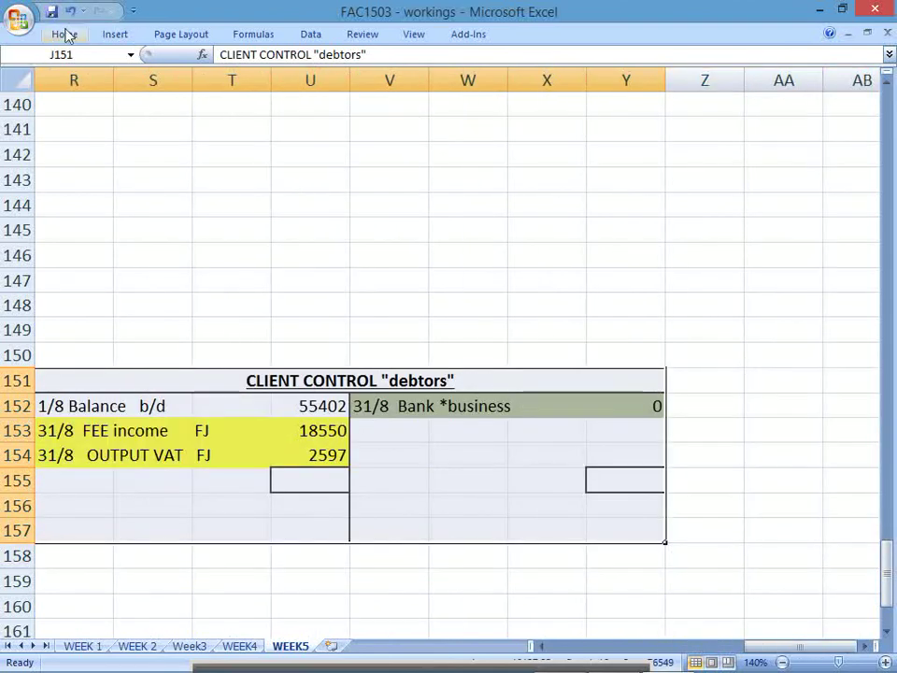
left_click(65, 34)
left_click(207, 89)
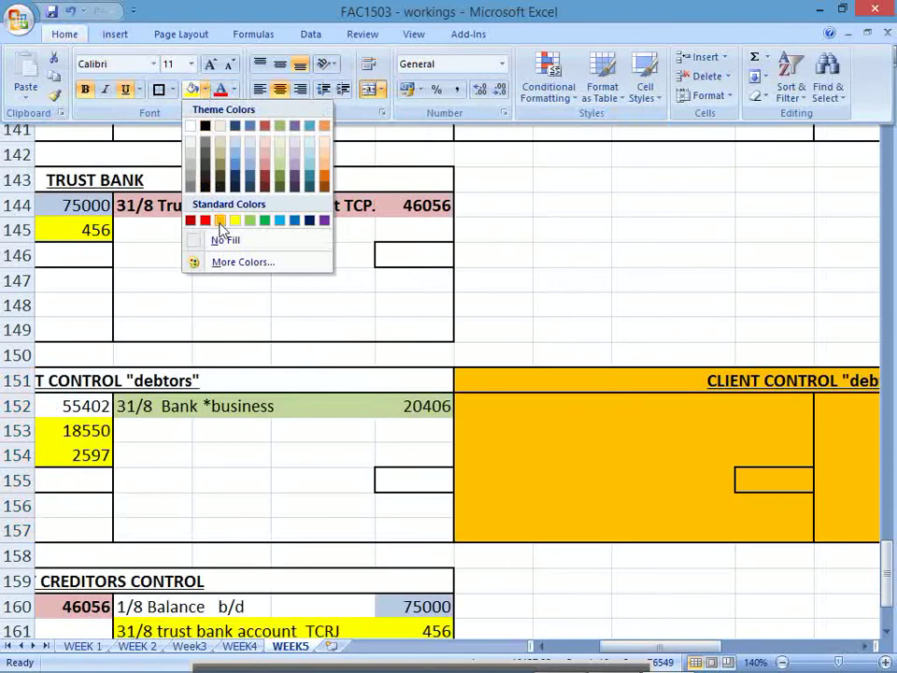
left_click(224, 240)
Step: Retitle the first copied T-account in J151 as "FEE INCOME"
double_click(728, 375)
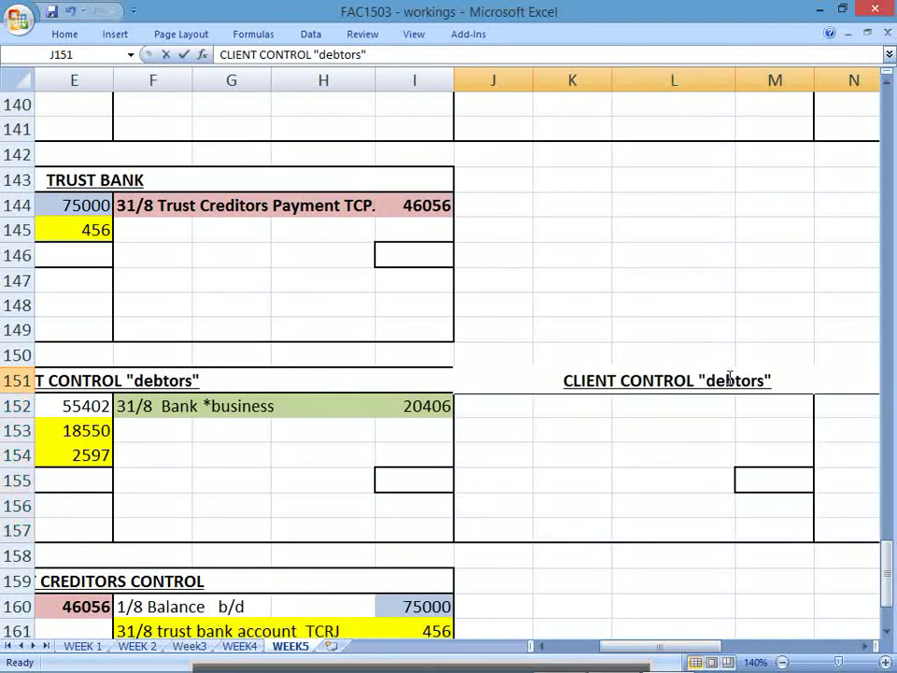
left_click_drag(783, 379, 555, 377)
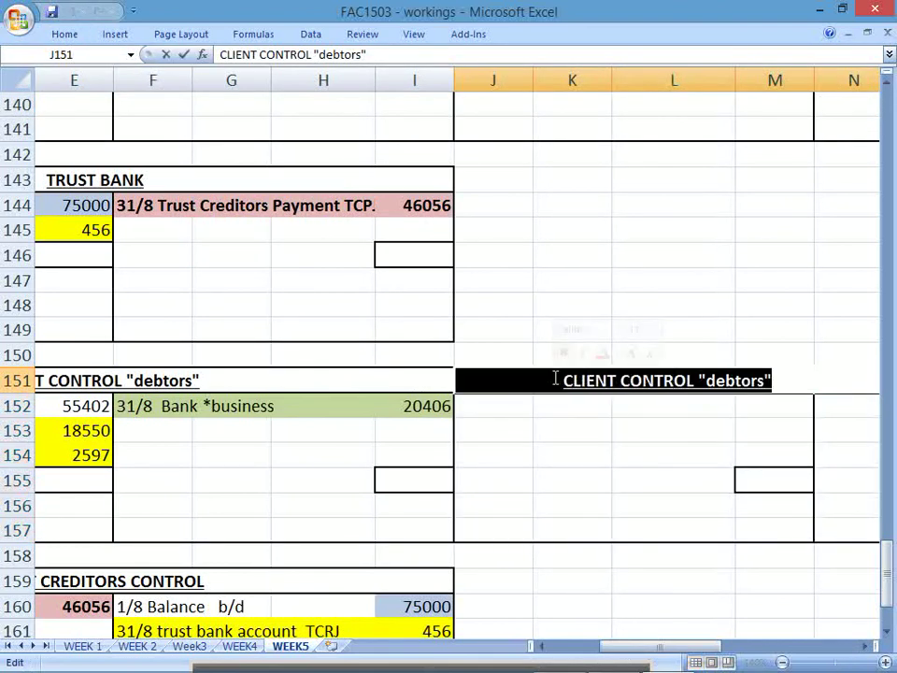
type("FEE")
type("NCOME")
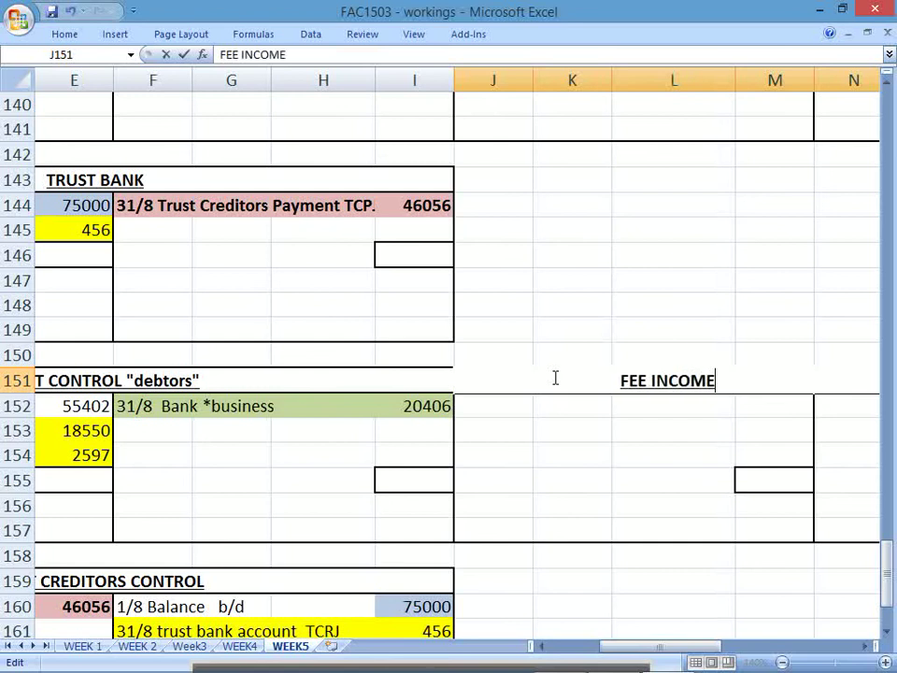
key("Return")
Step: Retitle the second copied T-account in R151 as "OUTPUT VAT"
key("Up")
key("Right")
key("Right")
key("Right")
key("Left")
key("Left")
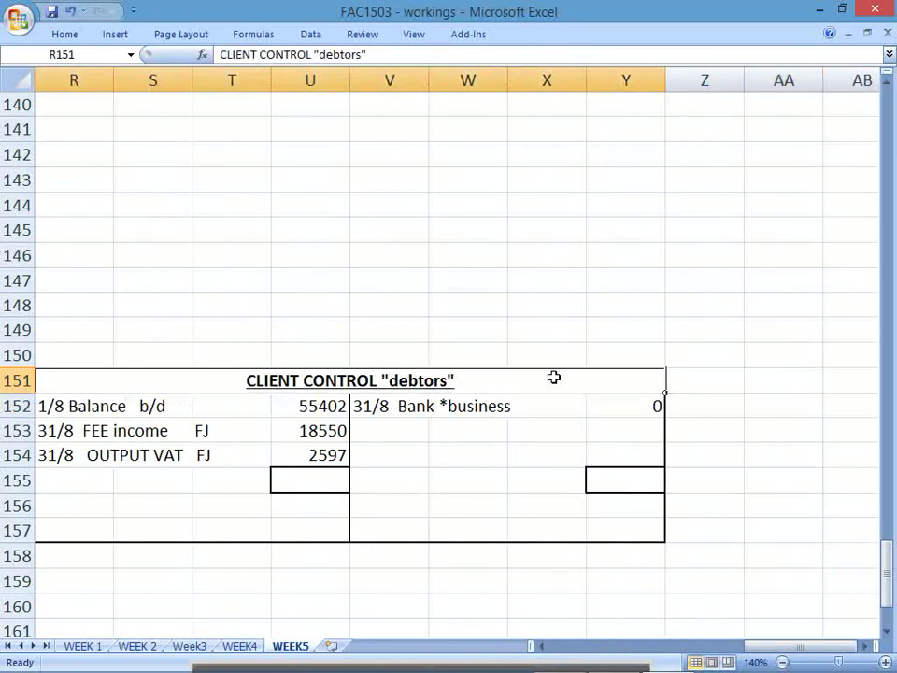
type("OU")
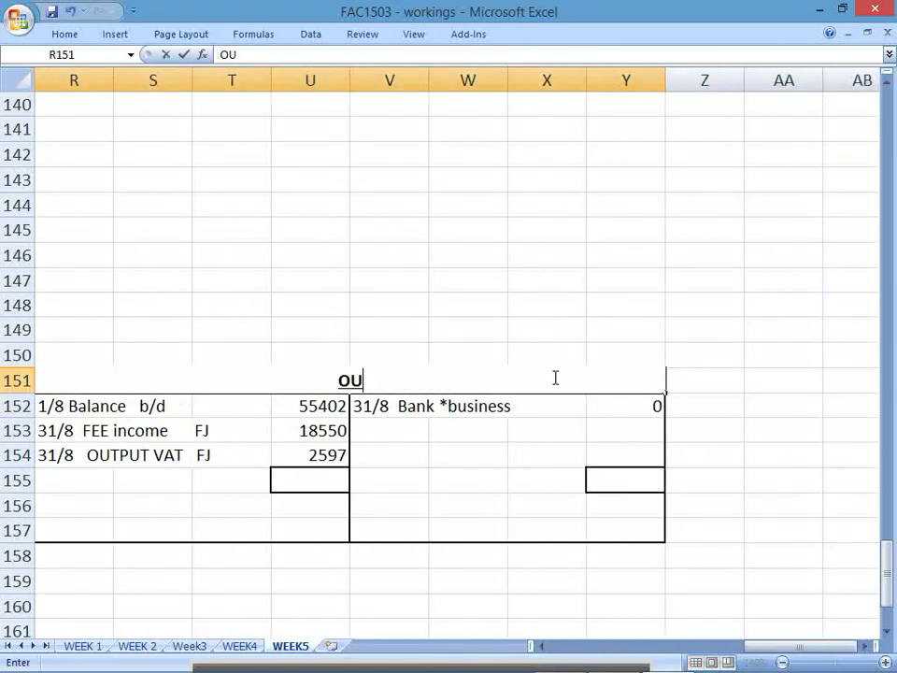
type("TPUT VAT")
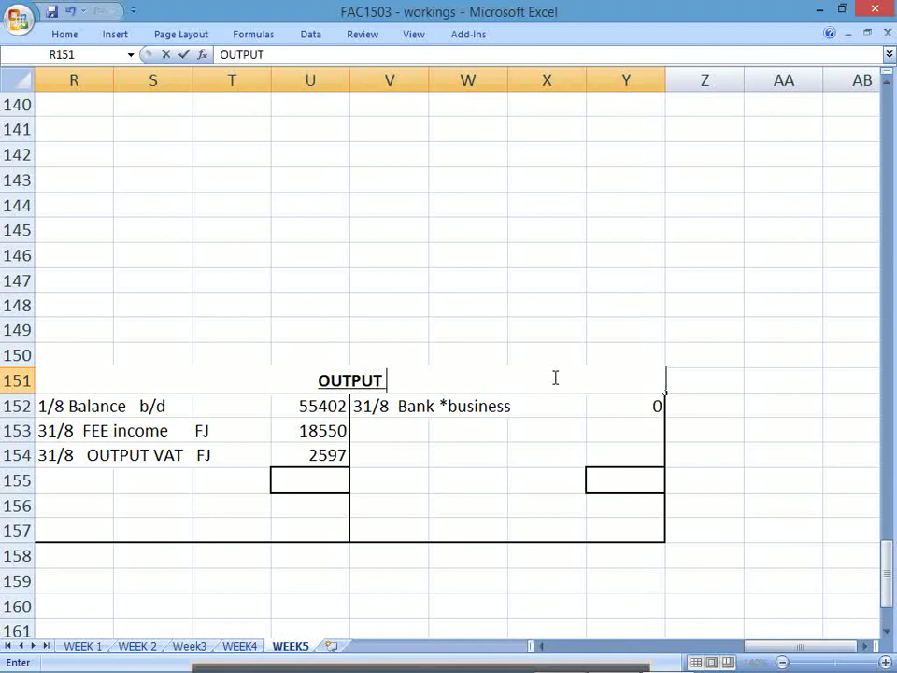
key("Return")
Step: Clear the copied debit and credit entries below the heading of the Output VAT account, across columns R to Y from row 152
key("Down")
key("Left")
key("Left")
key("Left")
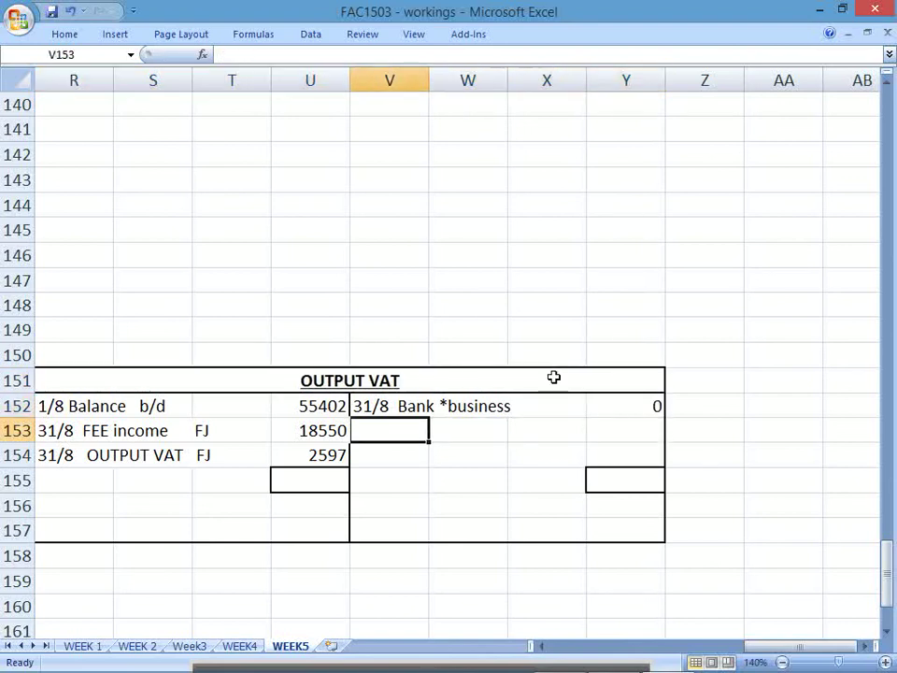
key("Left")
key("Left")
key("Left")
key("Left")
key("Up")
key("shift+Right")
key("shift+Right")
key("shift+Right")
key("shift+Right")
key("shift+Right")
key("shift+Right")
key("shift+Right")
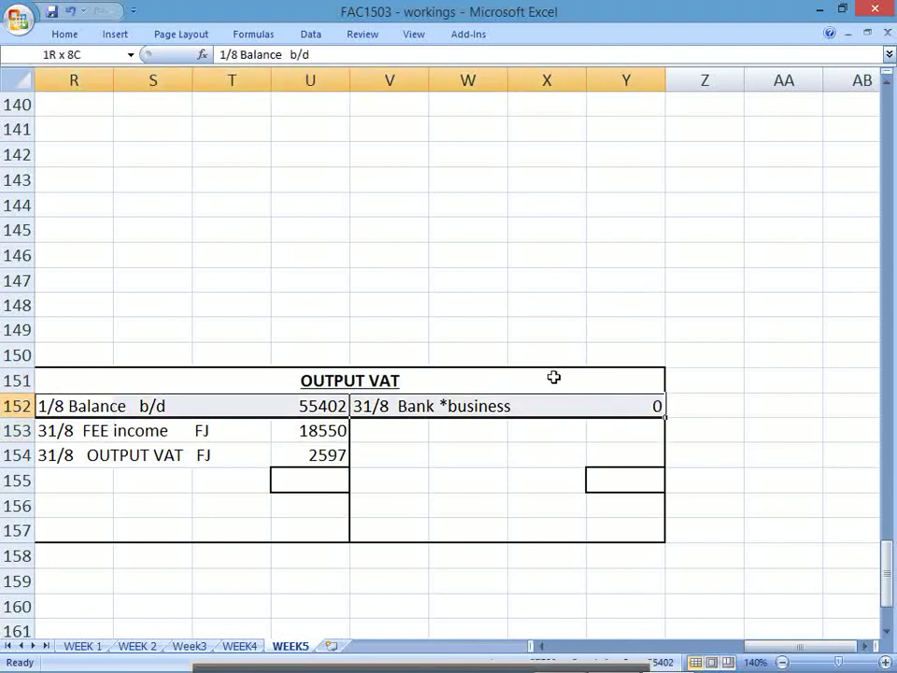
key("shift+Down")
key("shift+Down")
key("shift+Down")
key("Delete")
Step: Copy the fee income entry B153:E153 from Client Control to the credit side of the Fee Income account, starting at N152
key("Left")
key("Left")
key("Left")
key("Left")
key("Left")
key("Left")
key("Left")
key("Left")
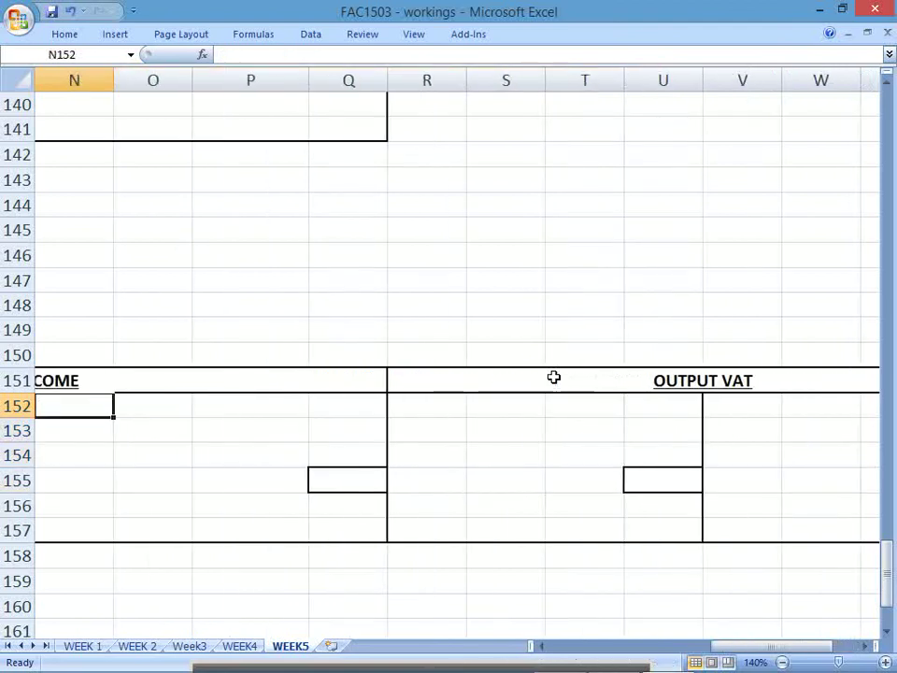
key("Left")
key("Left")
key("Left")
key("Left")
key("Left")
key("Left")
key("Left")
key("Left")
key("Left")
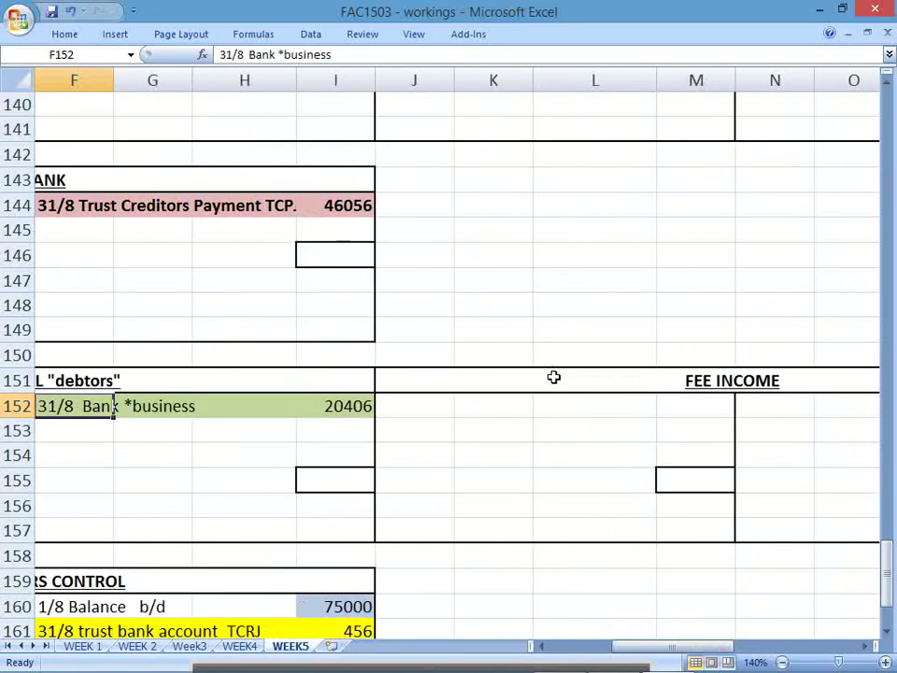
key("Down")
key("Right")
key("shift+Right")
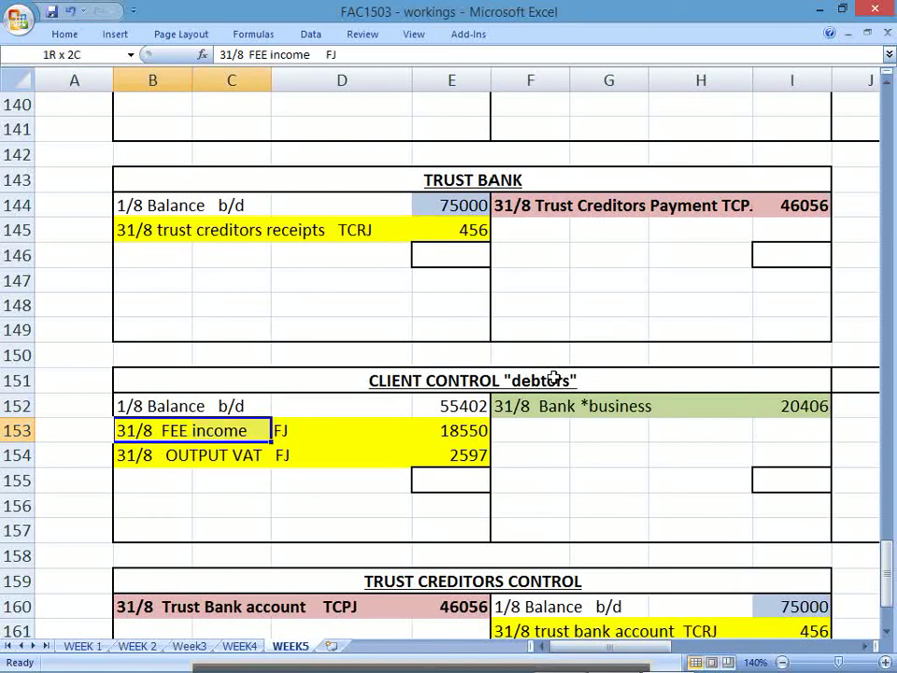
key("shift+Right")
key("shift+Right")
key("ctrl+c")
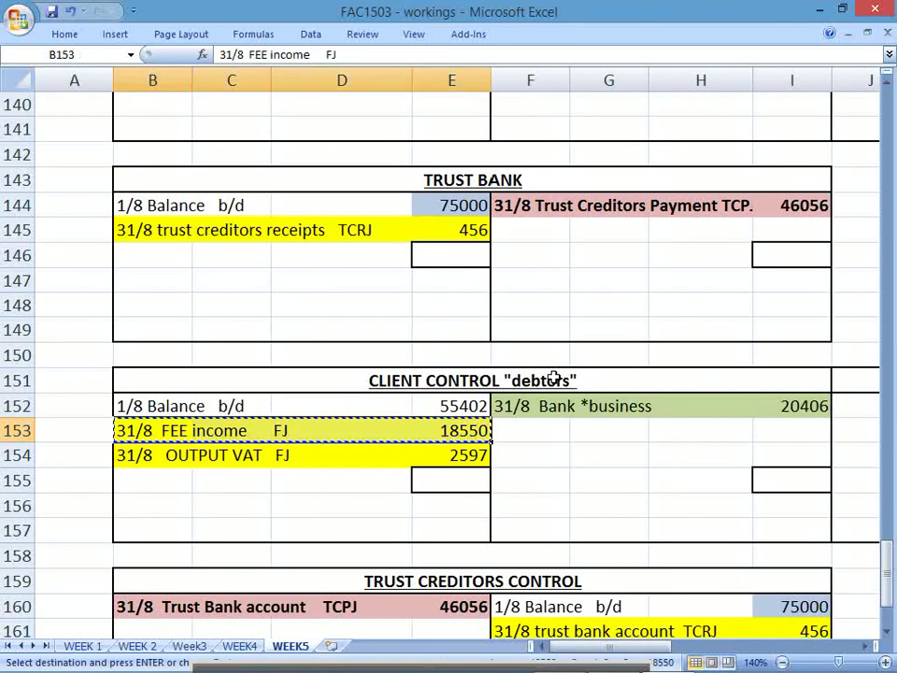
key("Right")
key("Right")
key("Right")
key("Right")
key("Right")
key("Right")
key("Right")
key("Right")
key("Right")
key("Right")
key("Right")
key("Right")
key("Right")
key("Right")
key("Right")
key("Right")
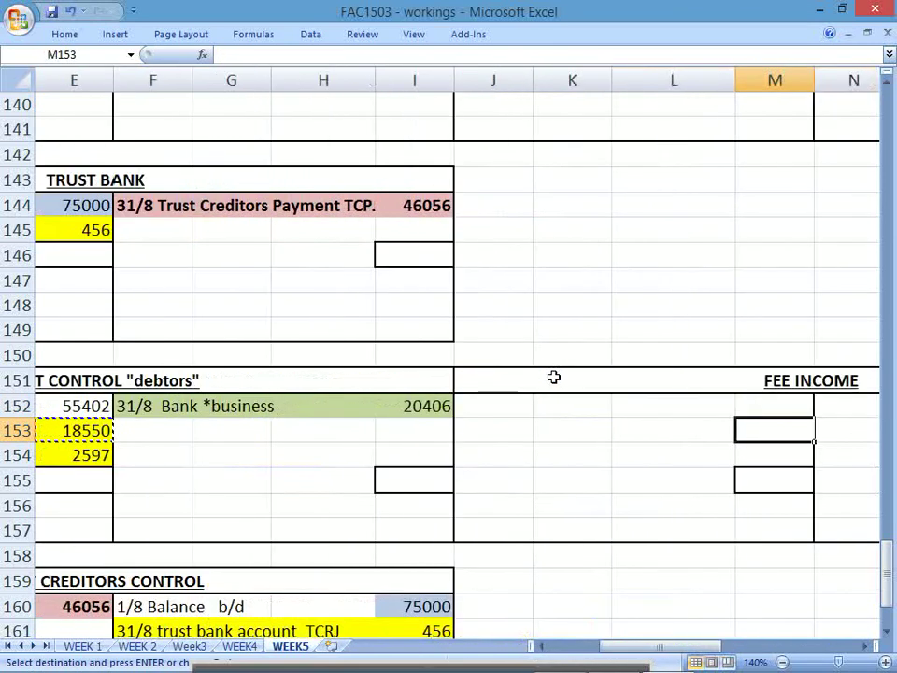
key("Left")
key("Left")
key("Left")
key("Up")
key("Left")
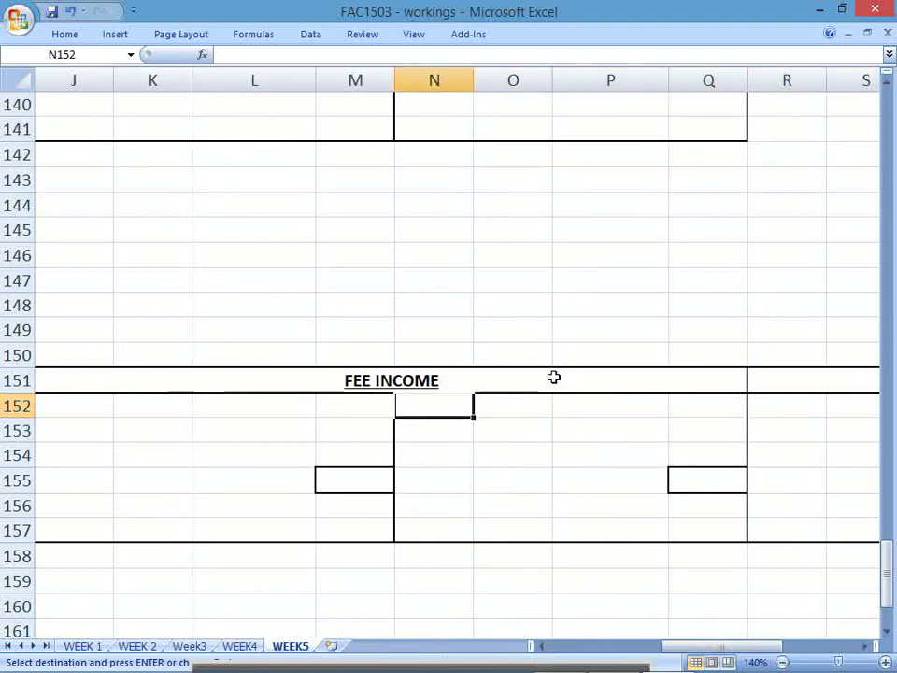
key("ctrl+v")
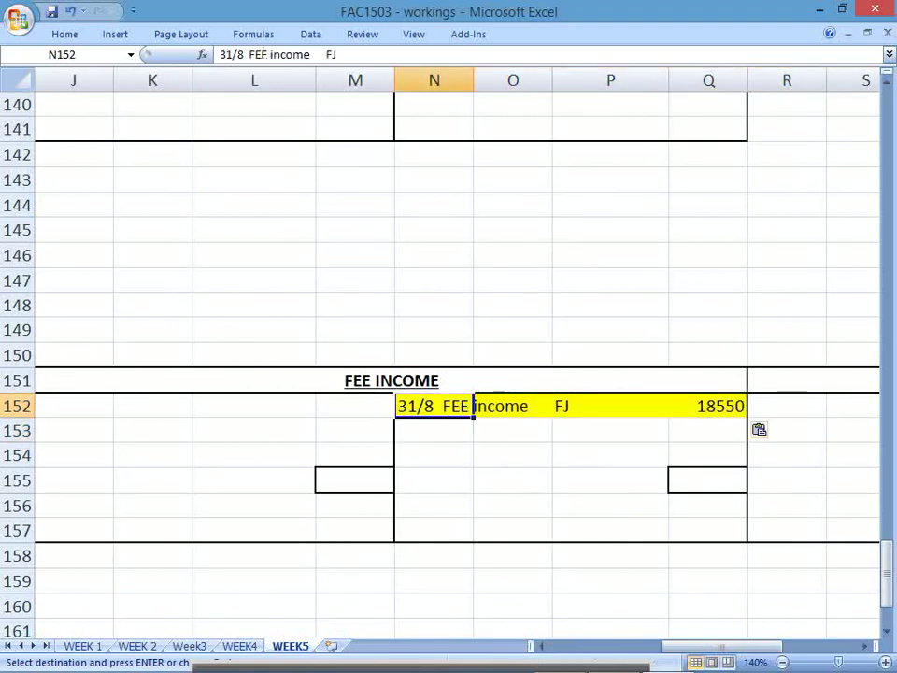
Step: Change the details of the Fee Income credit entry in N152 to "31/8 Client Control Account FJ"
left_click_drag(249, 55, 310, 55)
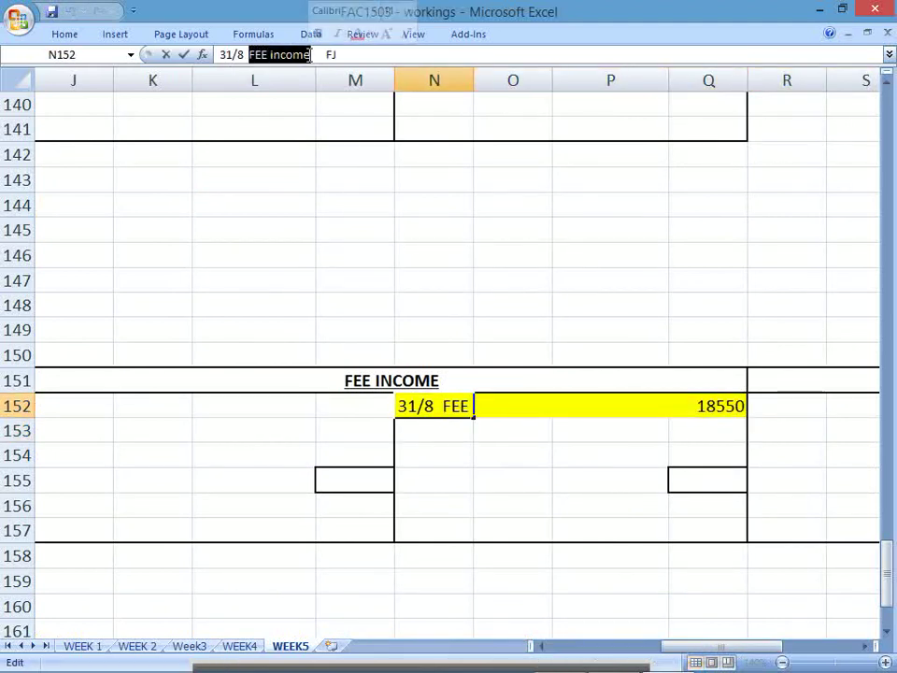
type("Client Cou")
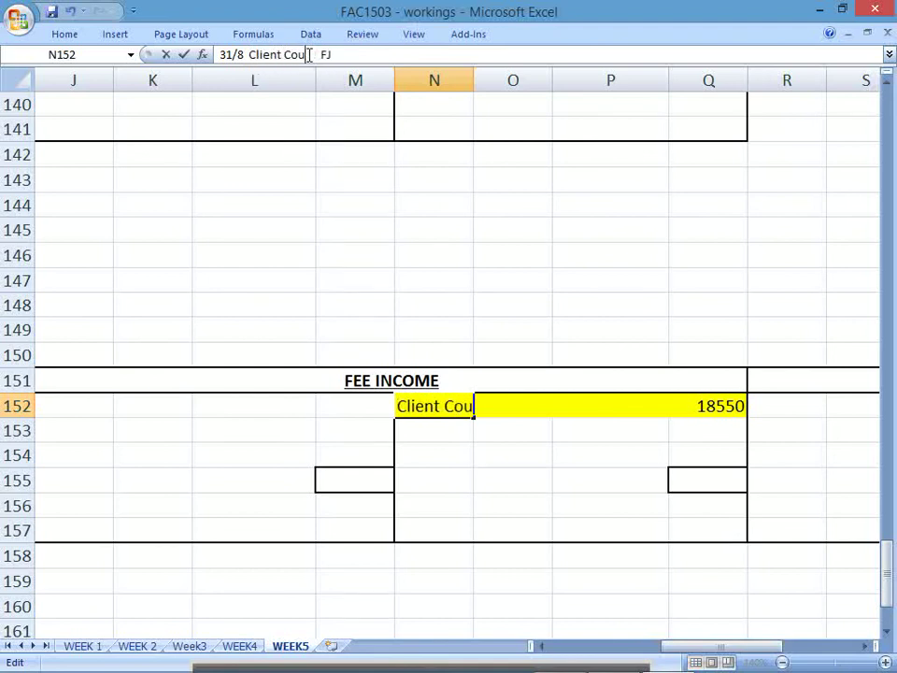
key("BackSpace")
type("ntrol")
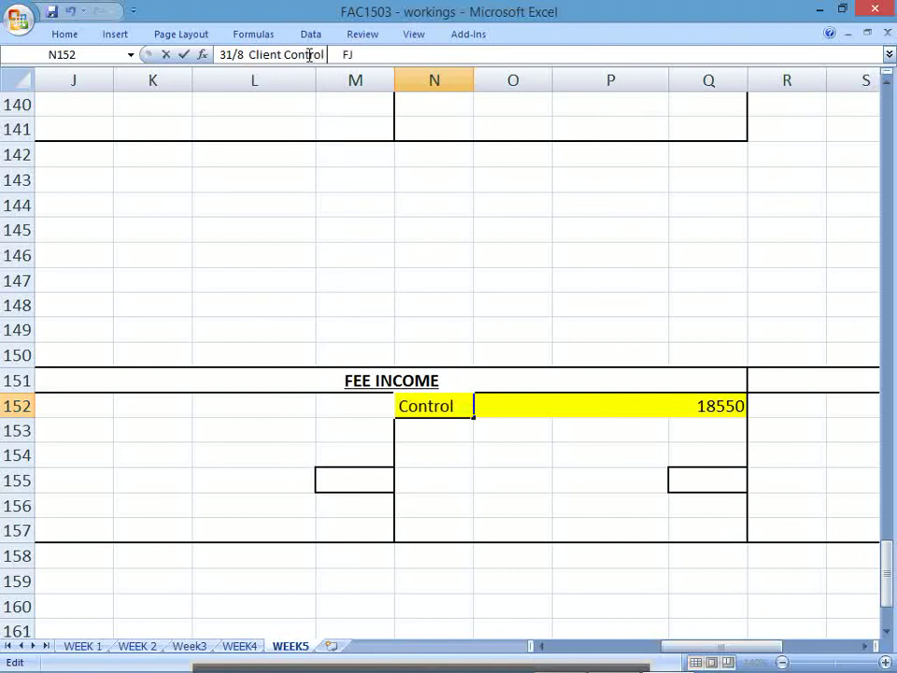
type(" Account")
key("Return")
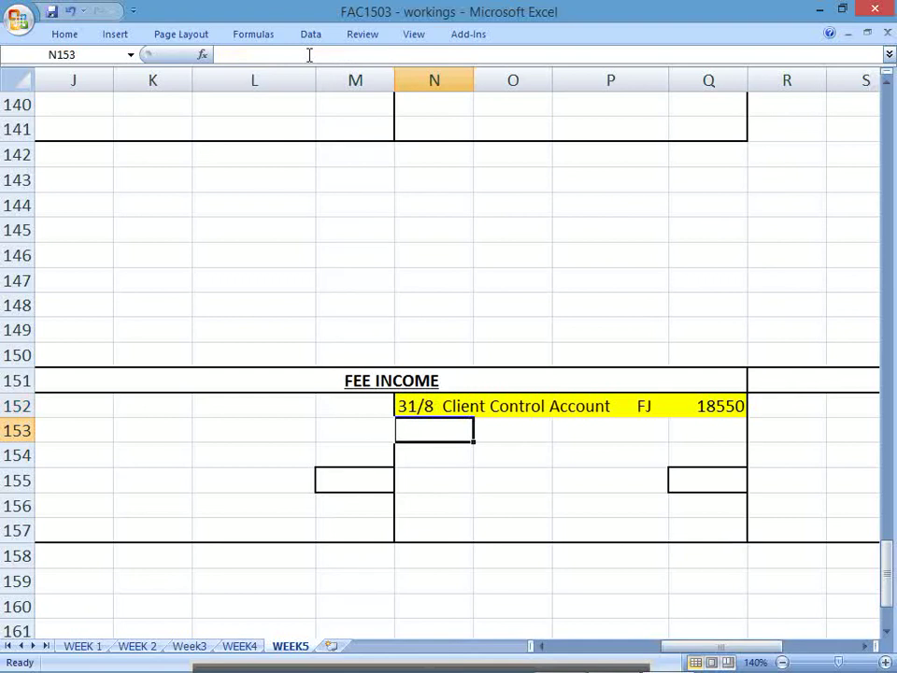
left_click_drag(459, 403, 682, 412)
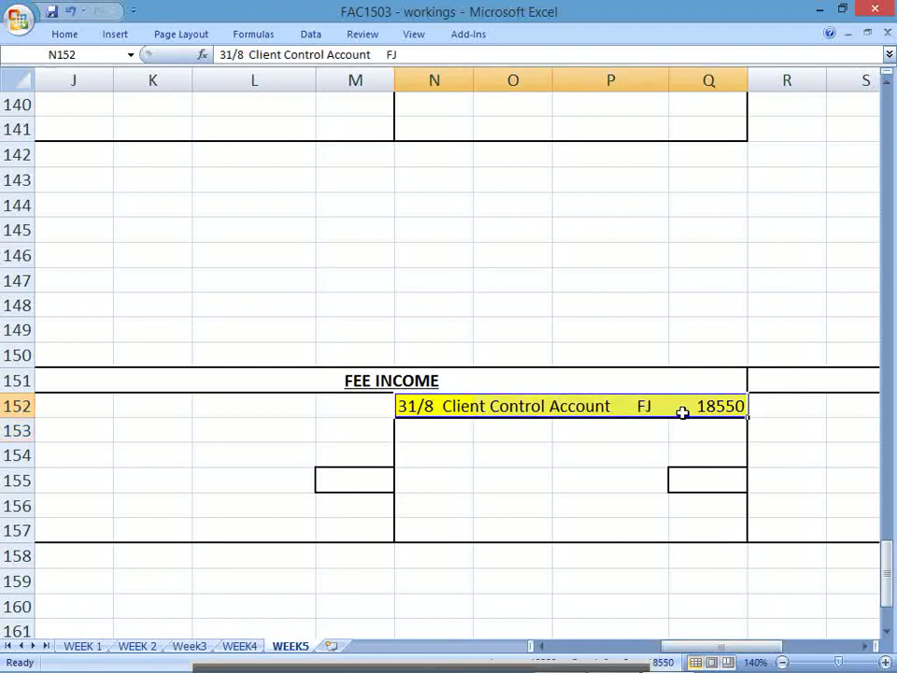
Step: Copy the output VAT entry B154:E154 from Client Control to the credit side of the Output VAT account, starting at V152
left_click(458, 448)
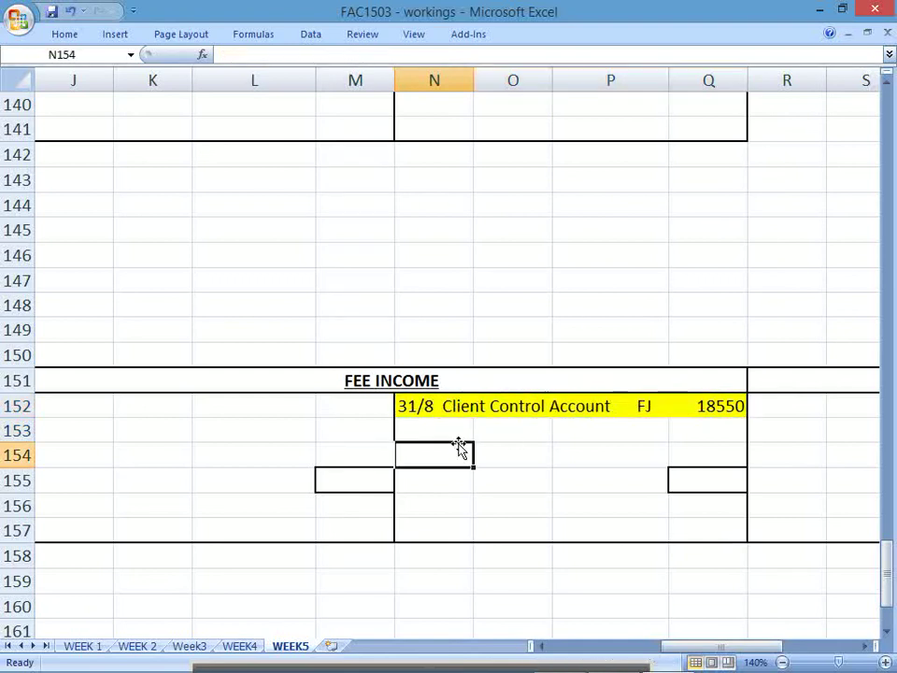
key("Left")
key("Left")
key("Left")
key("Left")
key("Left")
key("Left")
key("Left")
key("Left")
key("Left")
key("Left")
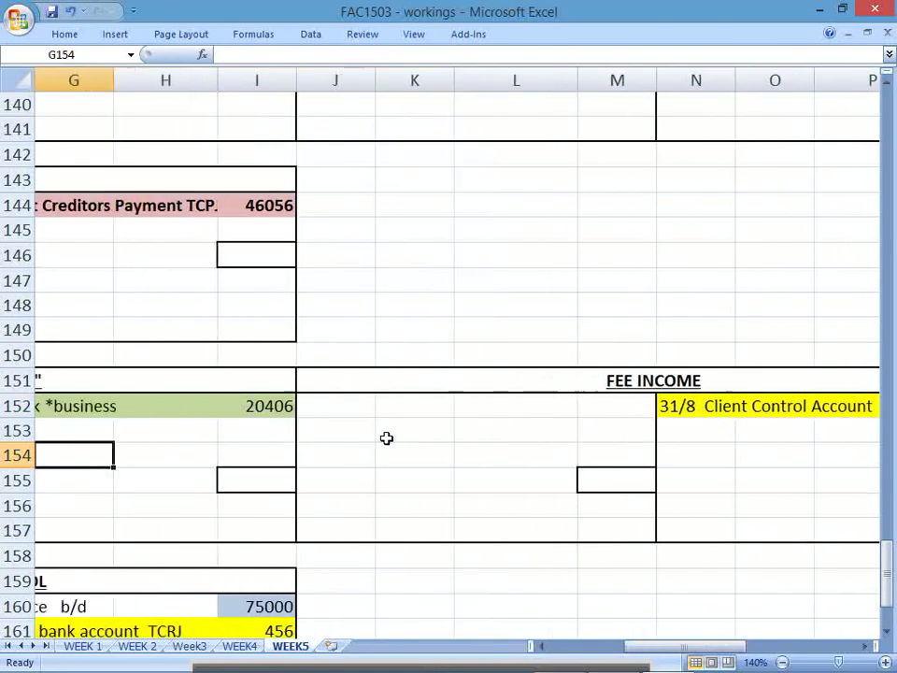
key("Left")
key("Left")
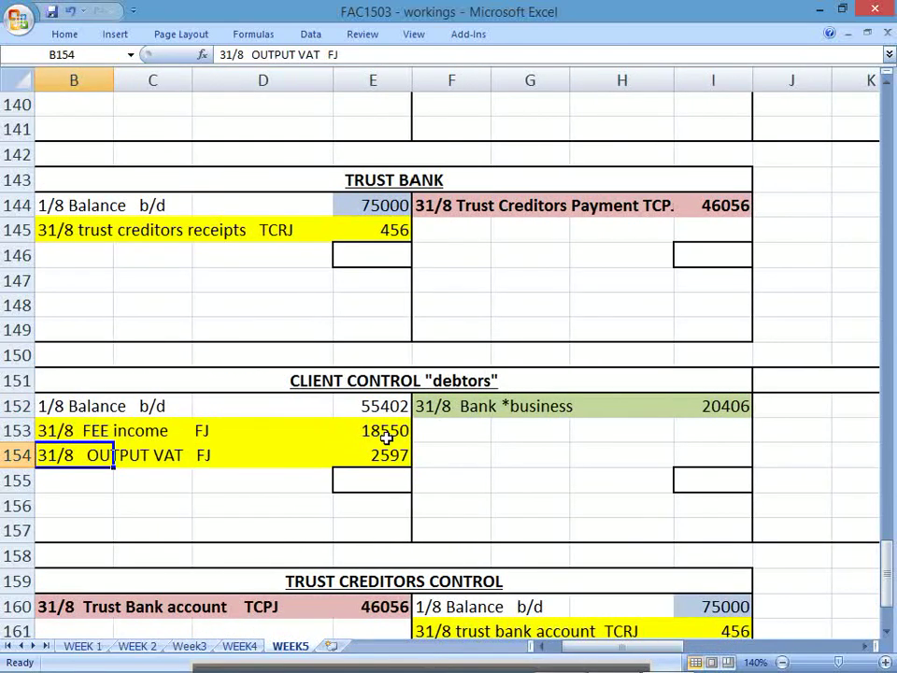
key("shift+Right")
key("shift+Right")
key("shift+Right")
key("ctrl+c")
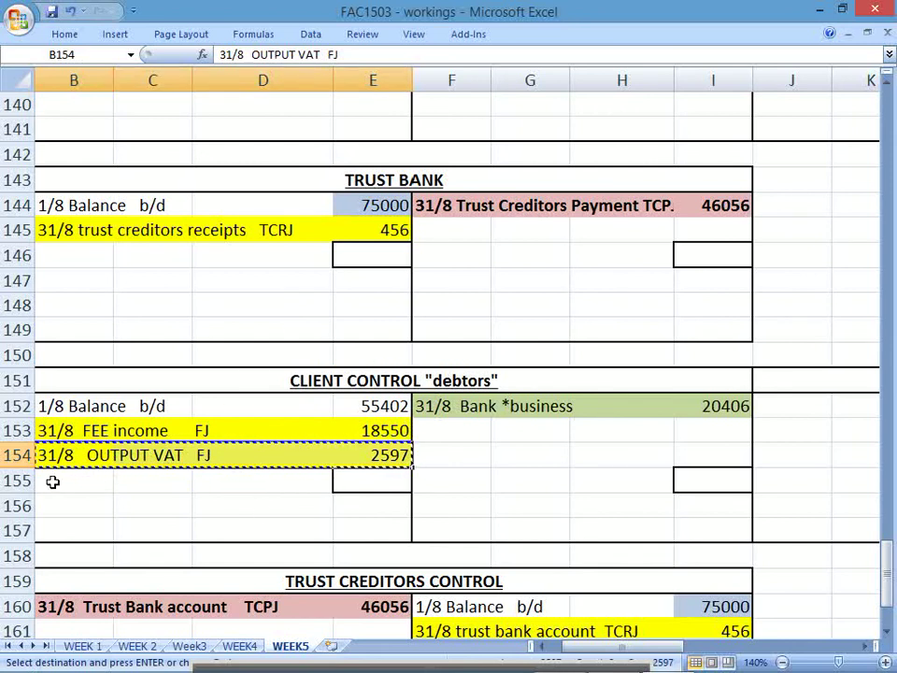
left_click(770, 427)
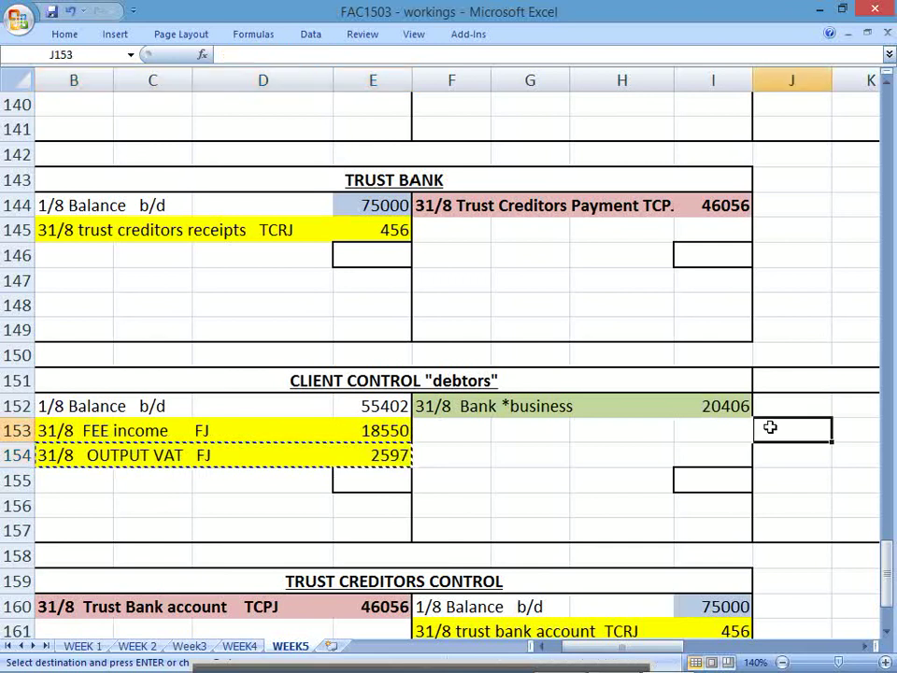
scroll(770, 427, "right", 3)
left_click(770, 427)
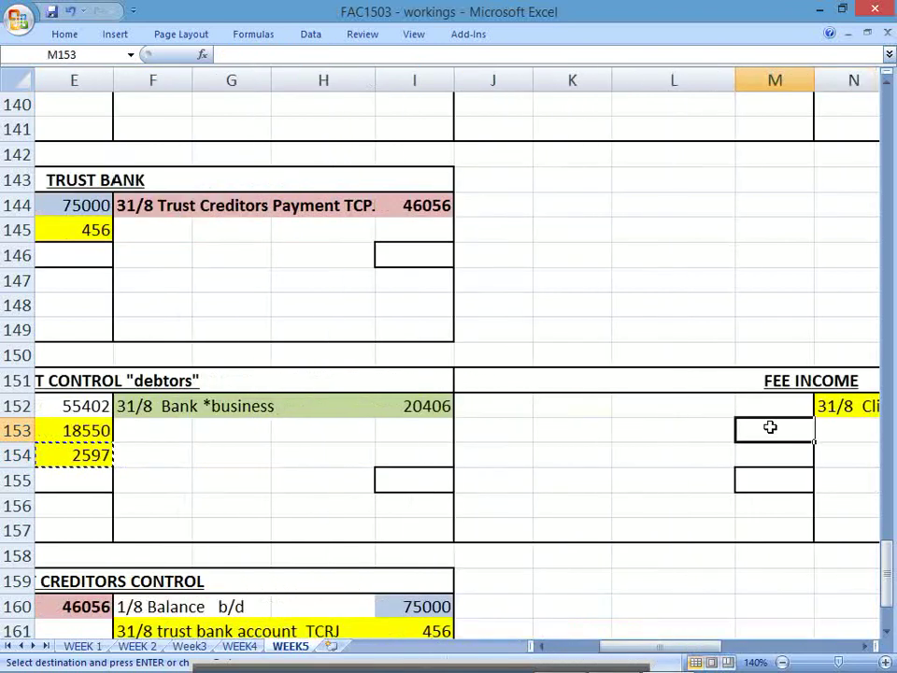
scroll(770, 427, "right", 3)
left_click(770, 427)
scroll(770, 427, "right", 3)
left_click(770, 427)
scroll(770, 427, "right", 3)
left_click(770, 427)
scroll(770, 427, "right", 3)
left_click(770, 427)
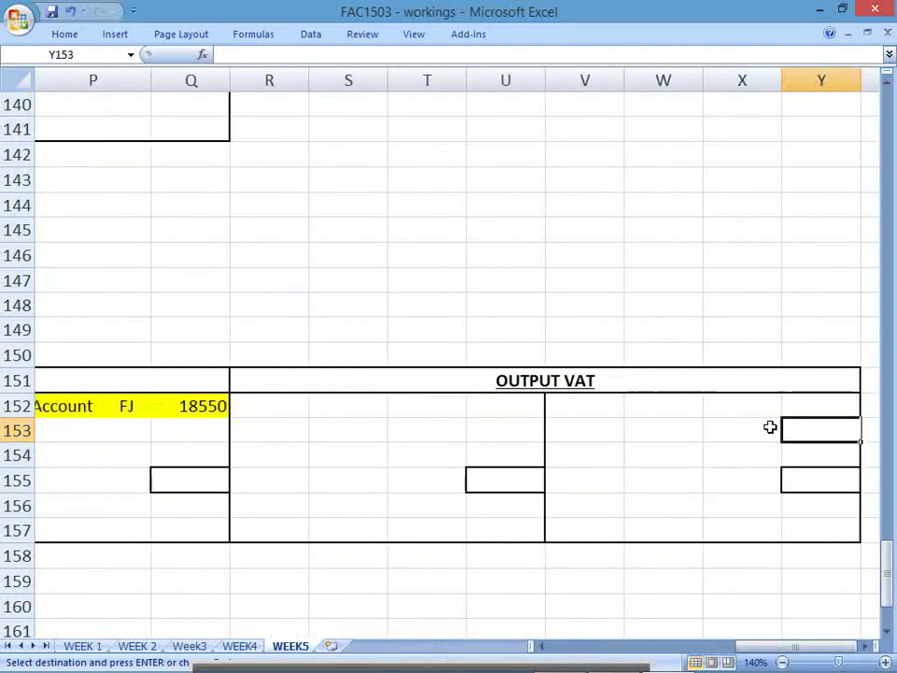
scroll(770, 427, "right", 1)
left_click(769, 427)
key("Left")
key("Left")
key("Left")
key("Left")
key("Up")
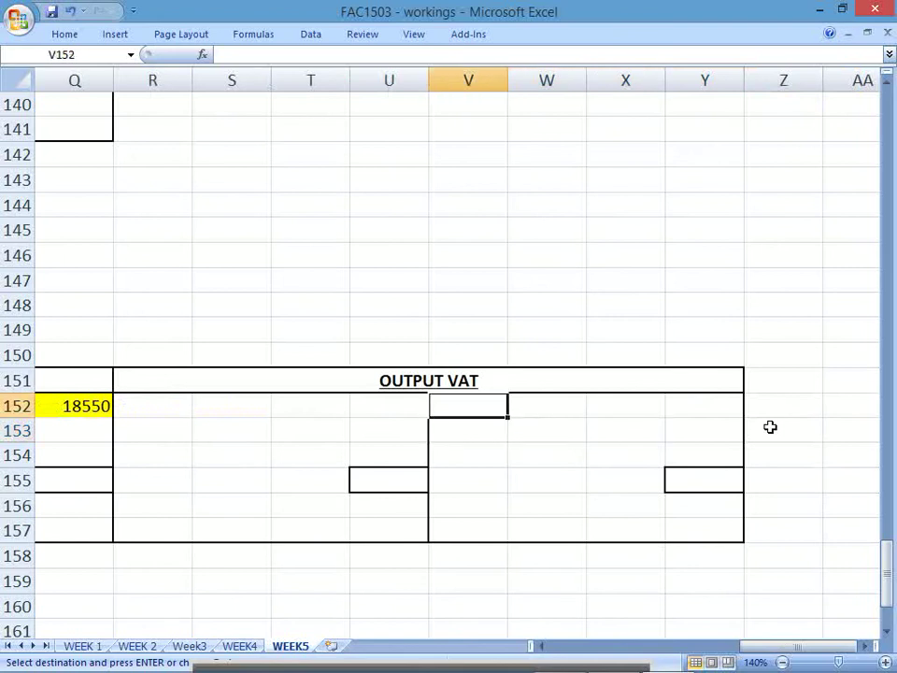
key("ctrl+v")
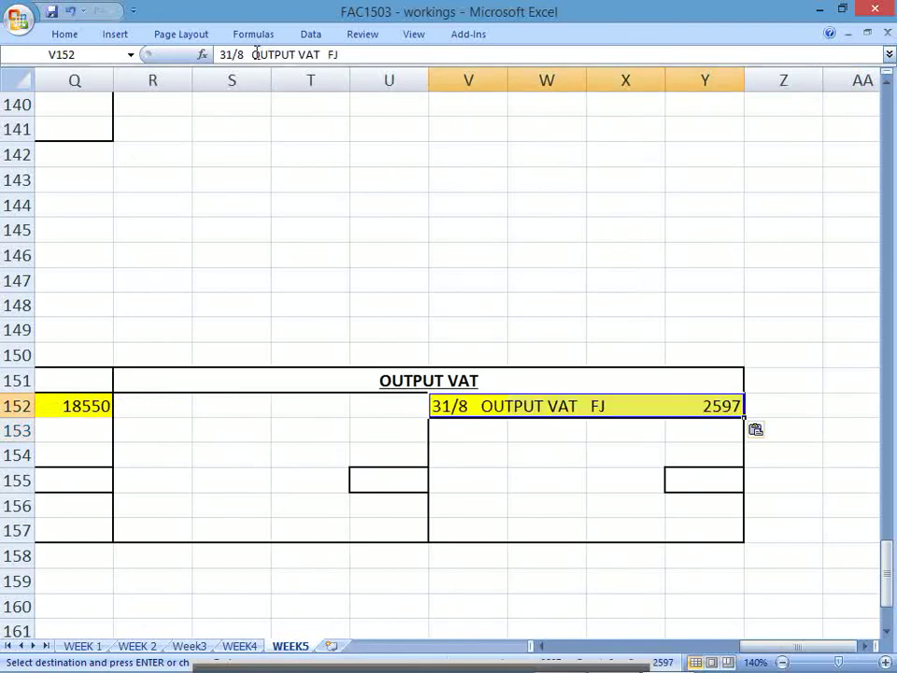
Step: Change the details of the Output VAT credit entry in V152 to "31/8 Client Control FJ"
left_click_drag(251, 55, 322, 54)
type("Client Cont")
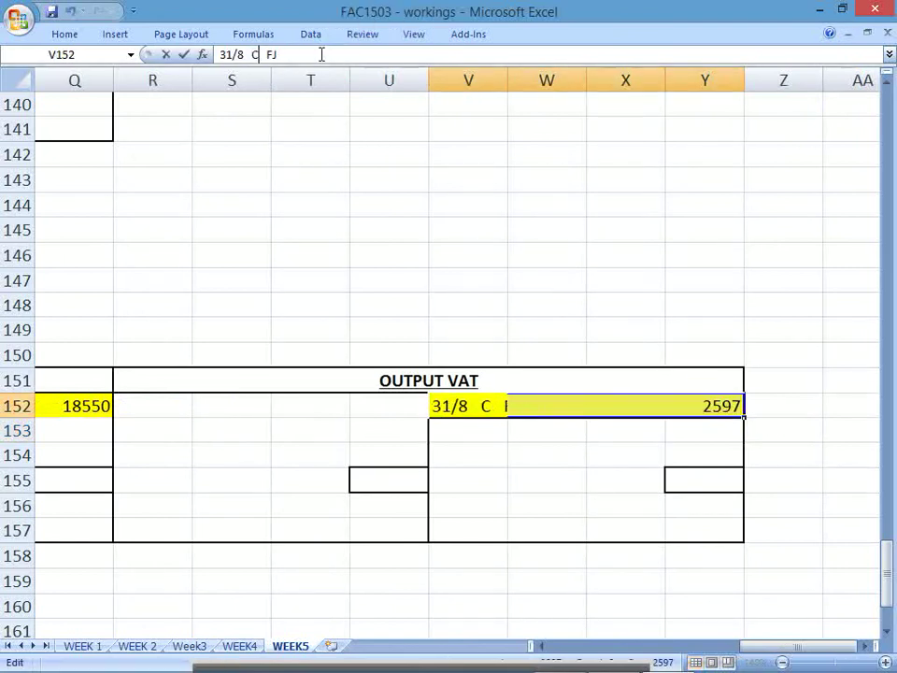
type("rol")
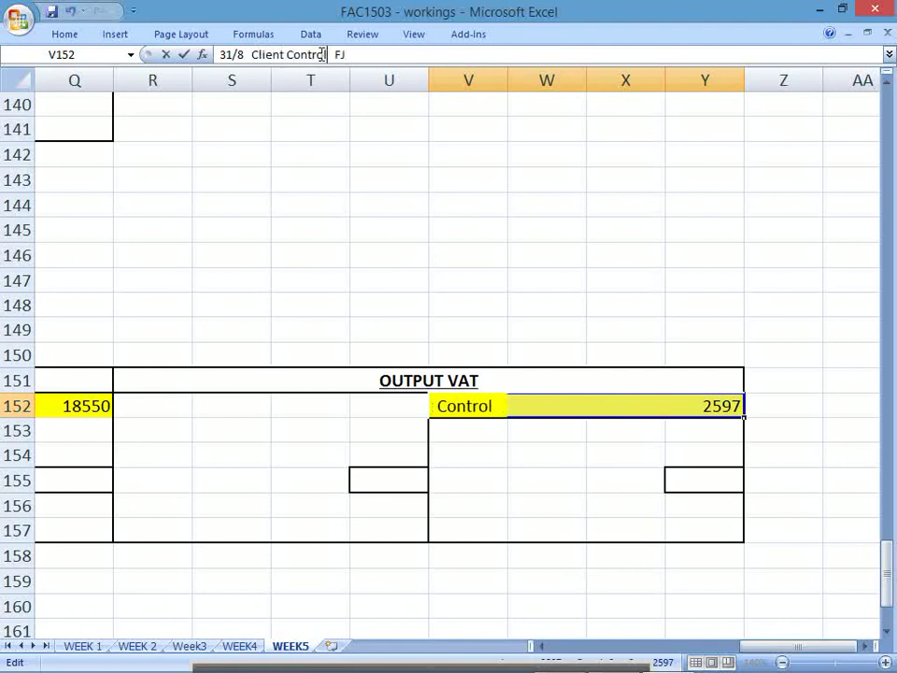
key("Return")
key("Down")
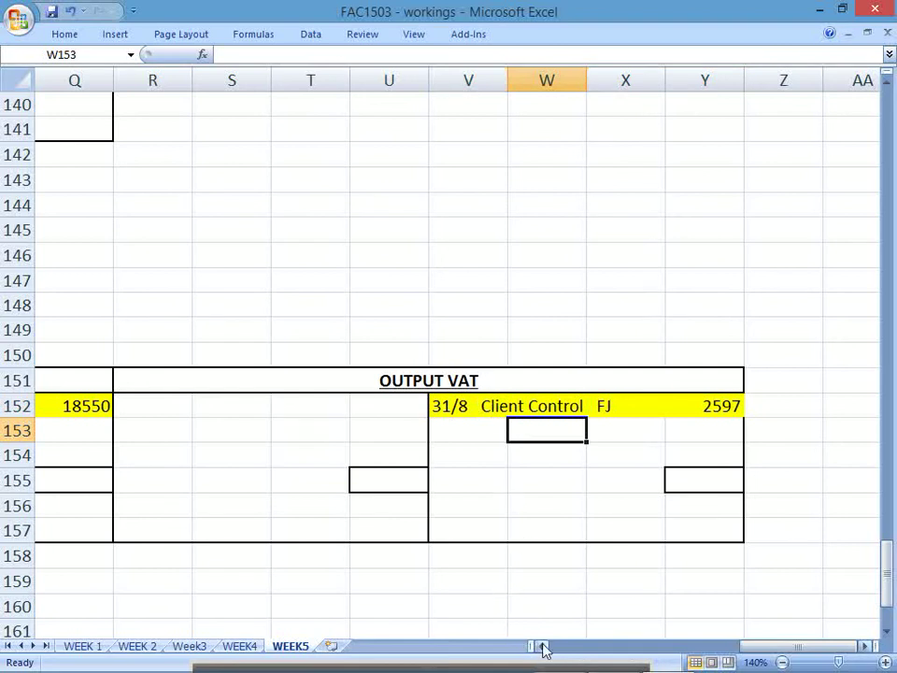
Step: Review the fee income and output VAT debits in Client Control against the matching credits in the Fee Income and Output VAT accounts
scroll(544, 649, "left", 3)
scroll(543, 649, "left", 11)
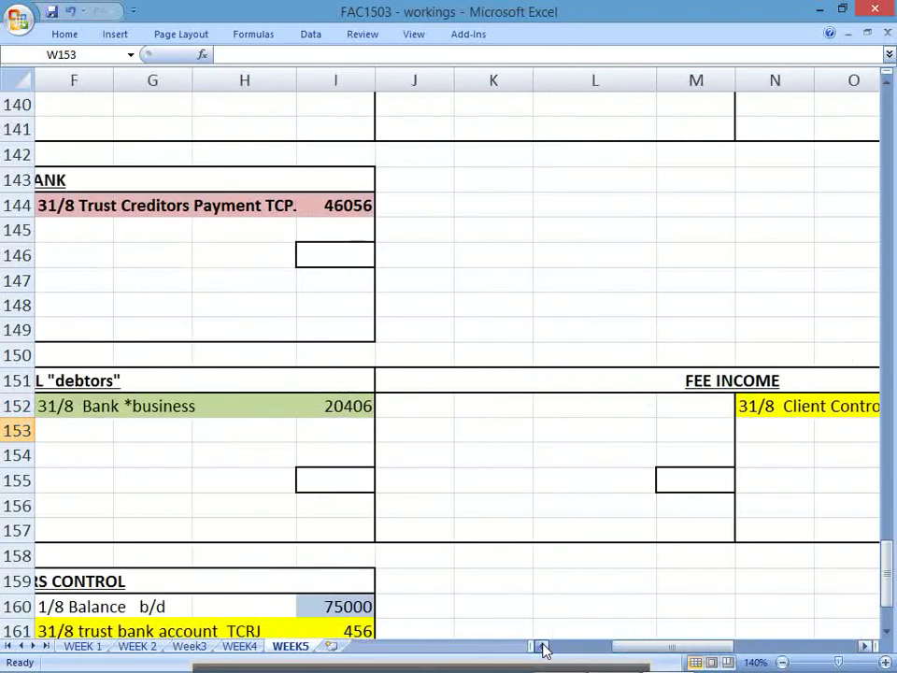
scroll(544, 650, "left", 1)
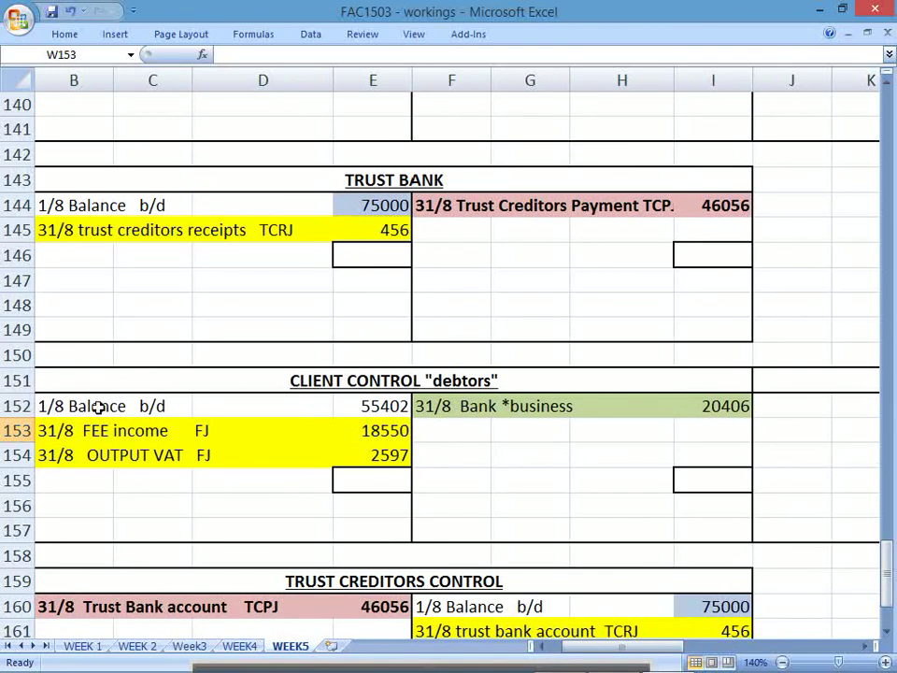
left_click_drag(93, 380, 119, 542)
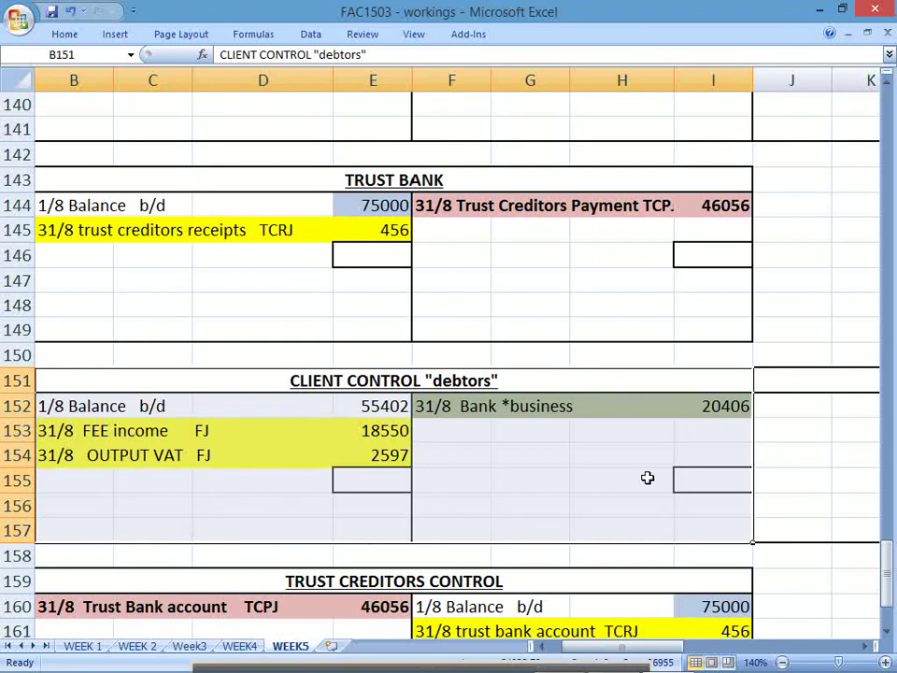
left_click(818, 380)
key("Right")
key("Right")
key("Right")
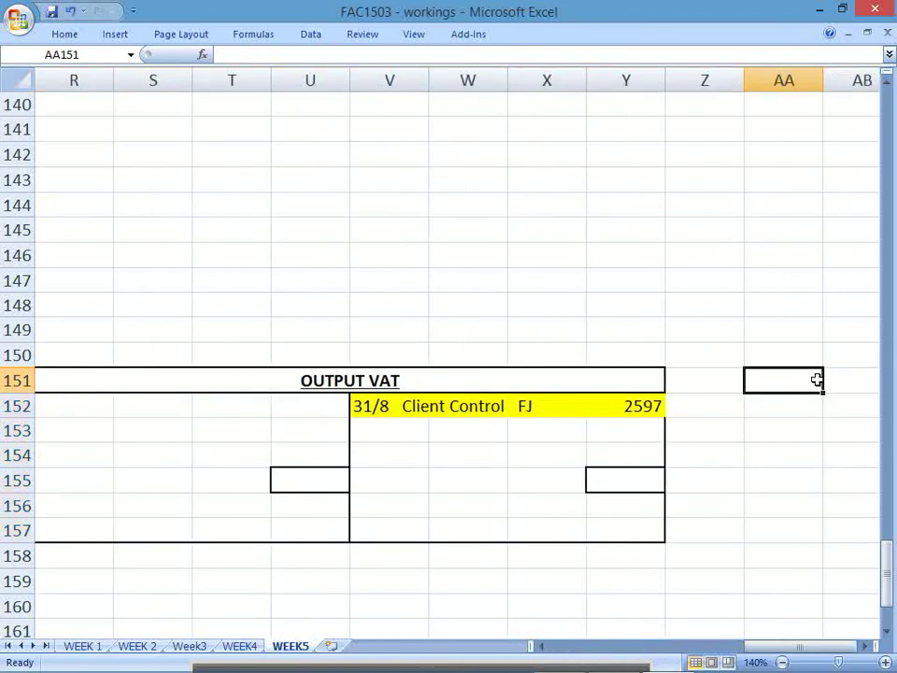
key("Left")
key("Left")
key("Left")
key("Left")
key("Right")
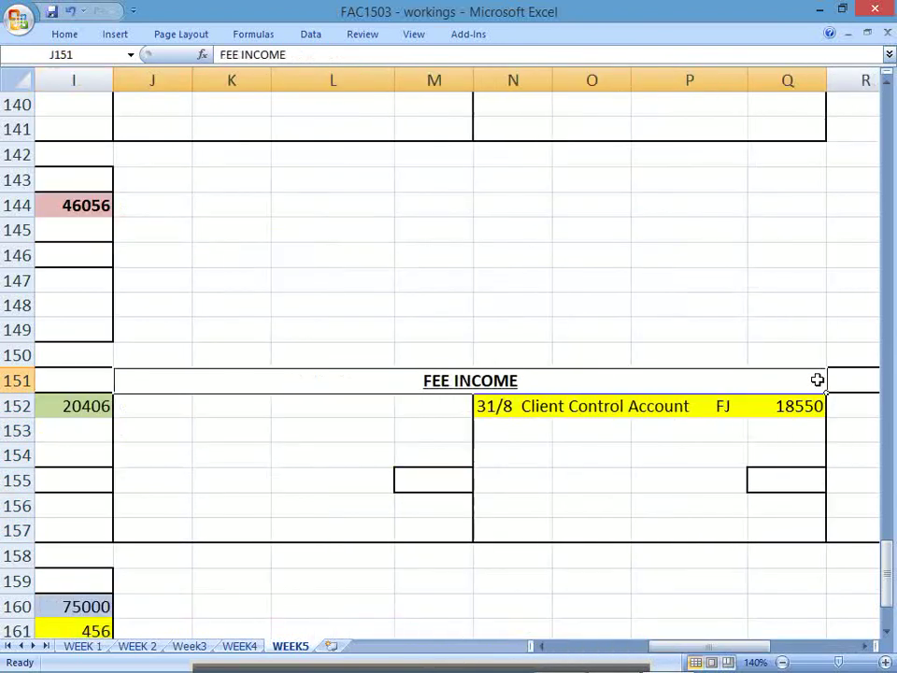
key("Right")
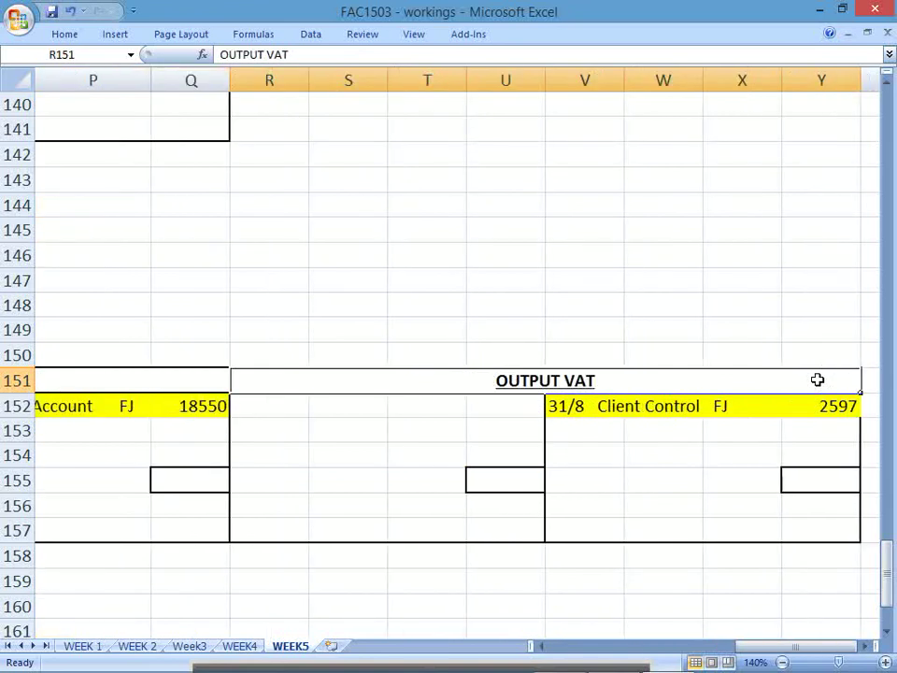
key("Down")
key("Left")
key("Left")
key("Left")
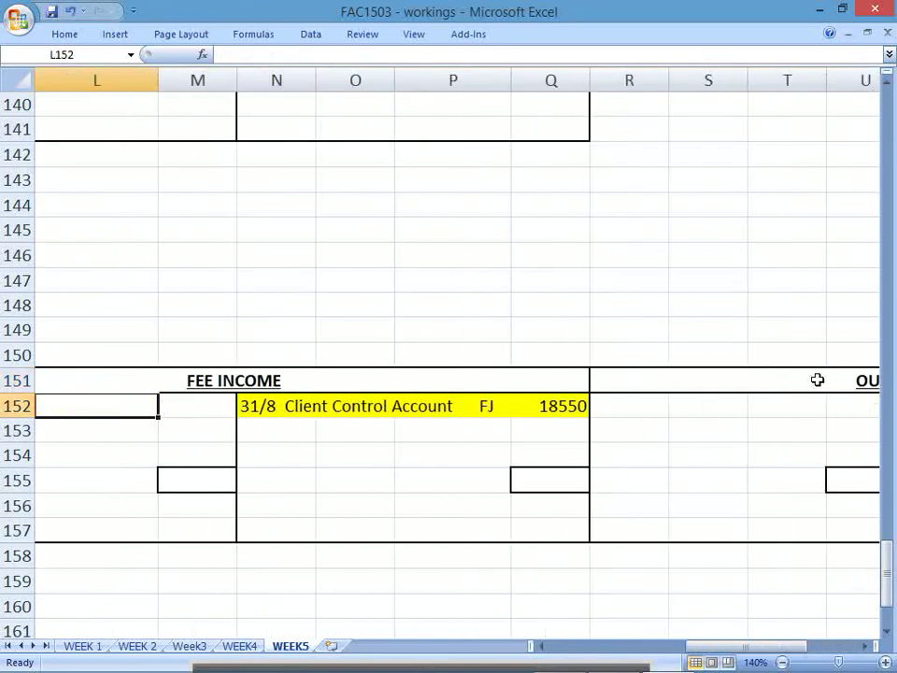
key("Left")
key("Left")
key("Left")
key("Left")
key("Left")
key("Left")
key("Left")
key("Left")
key("Left")
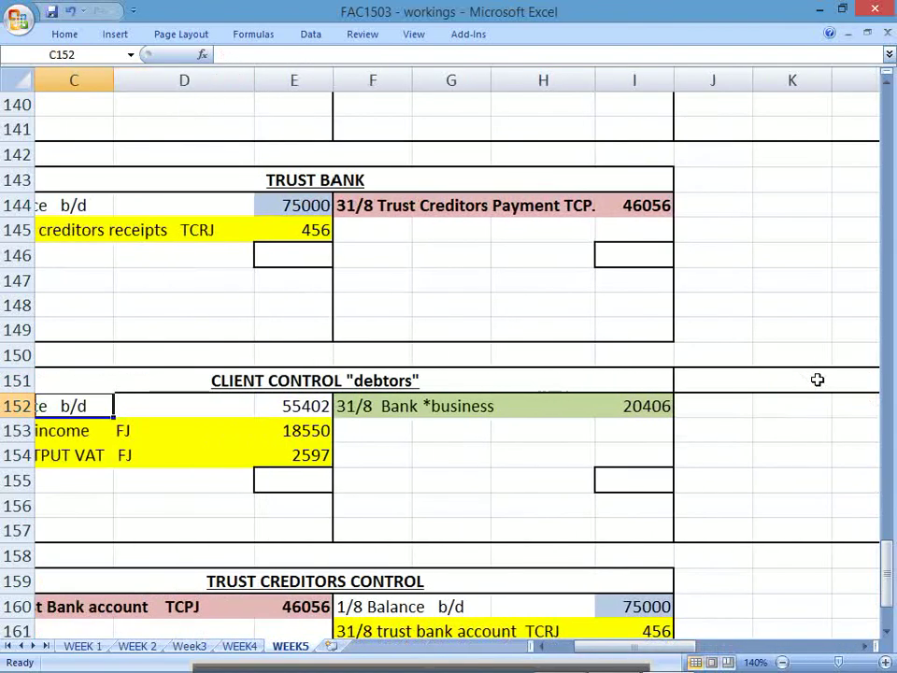
key("Left")
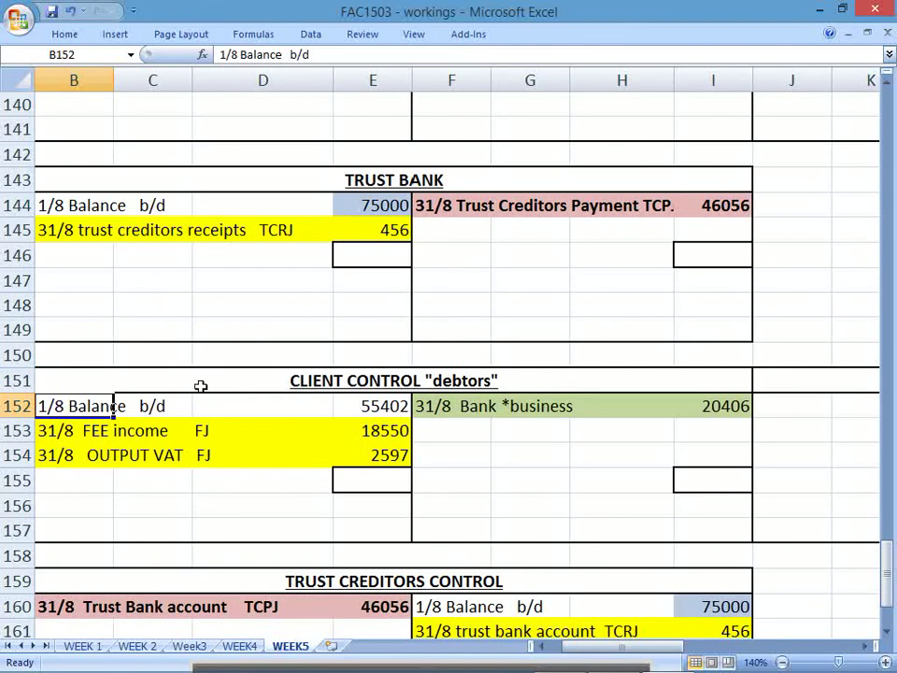
left_click_drag(202, 387, 180, 516)
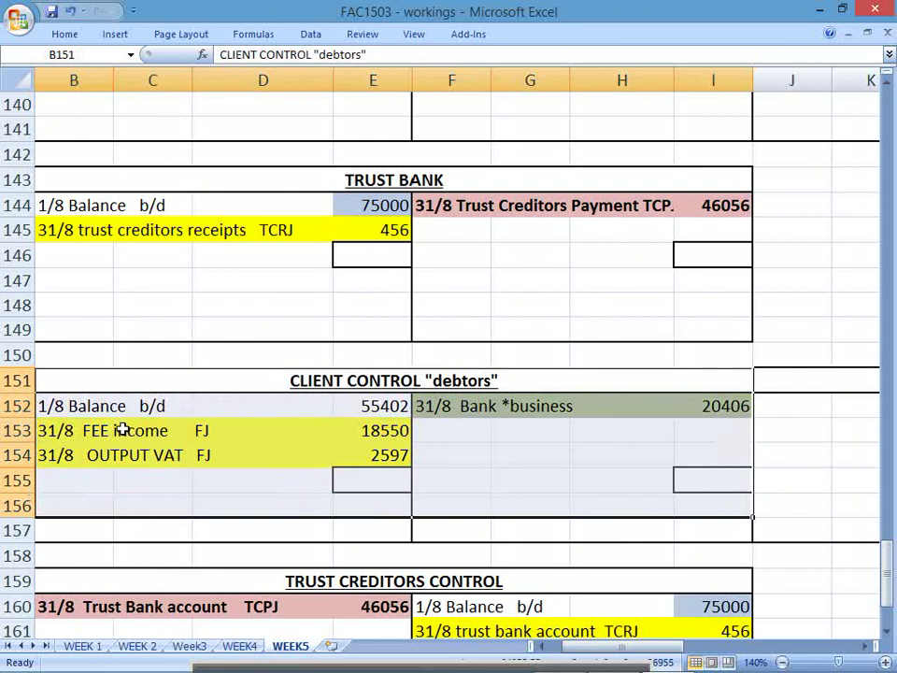
left_click_drag(124, 427, 91, 454)
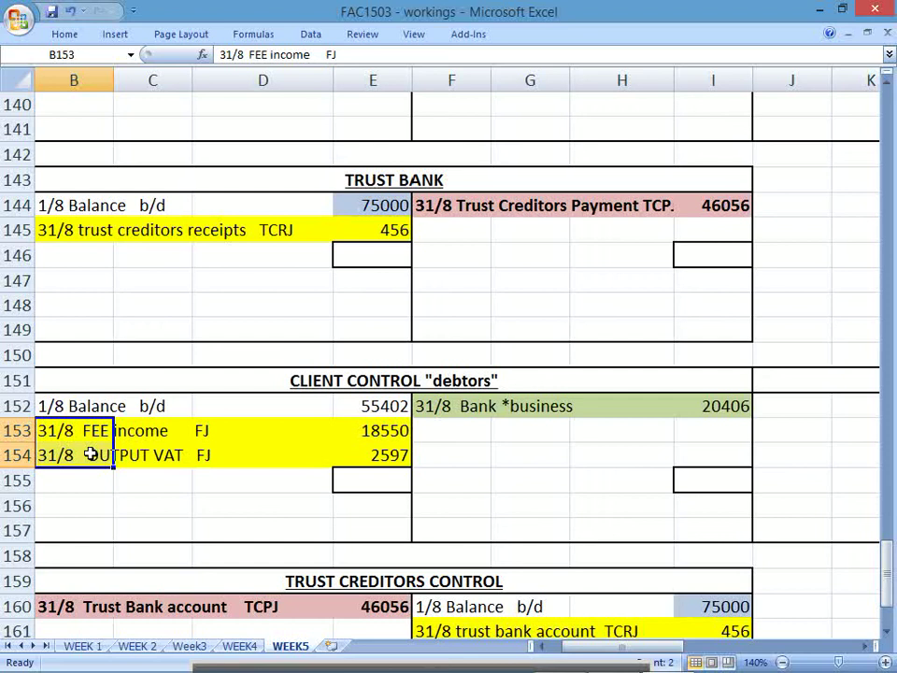
left_click_drag(66, 428, 363, 431)
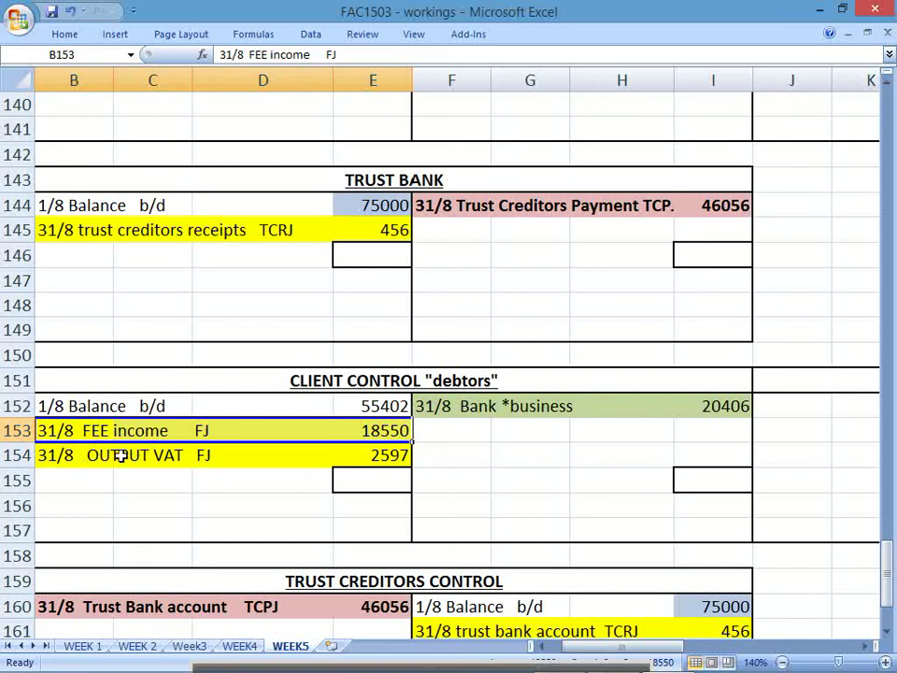
left_click(345, 377)
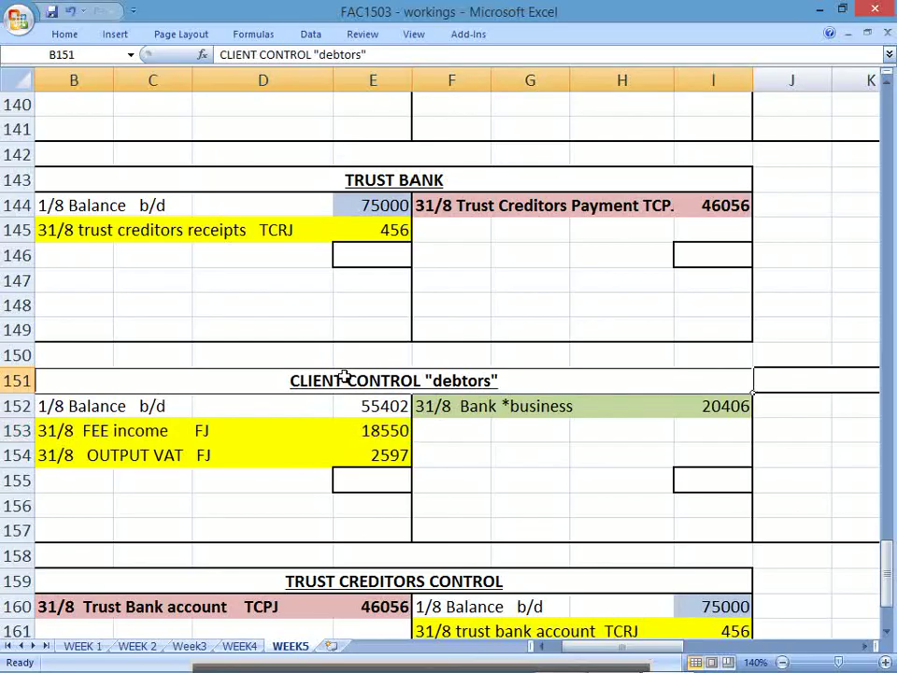
Step: Switch to the tutorial letter in Acrobat Reader and draw a star beside the August petty cash journal heading on page 94
key("alt+Tab")
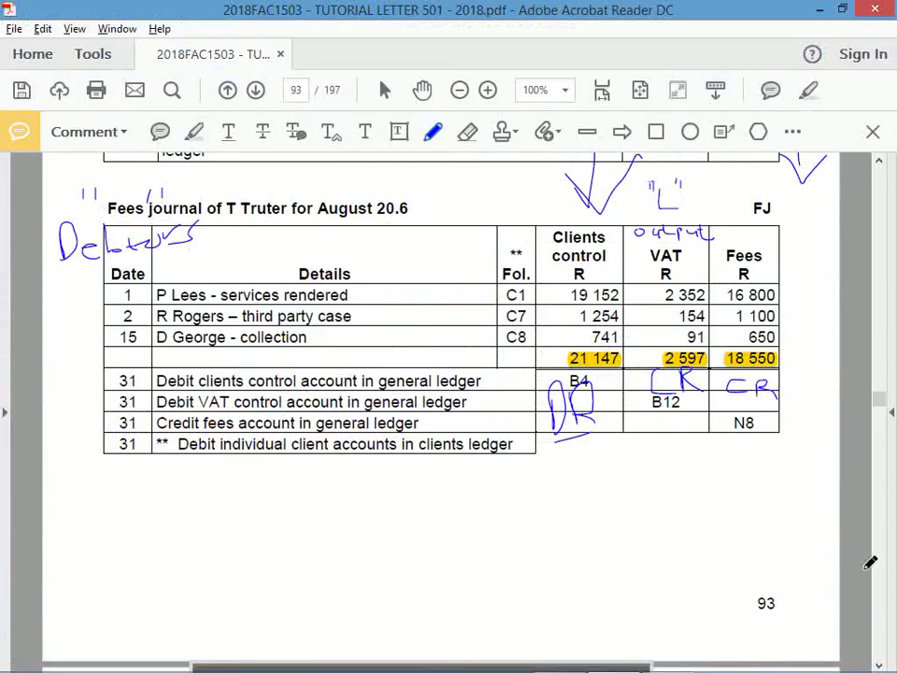
left_click(879, 665)
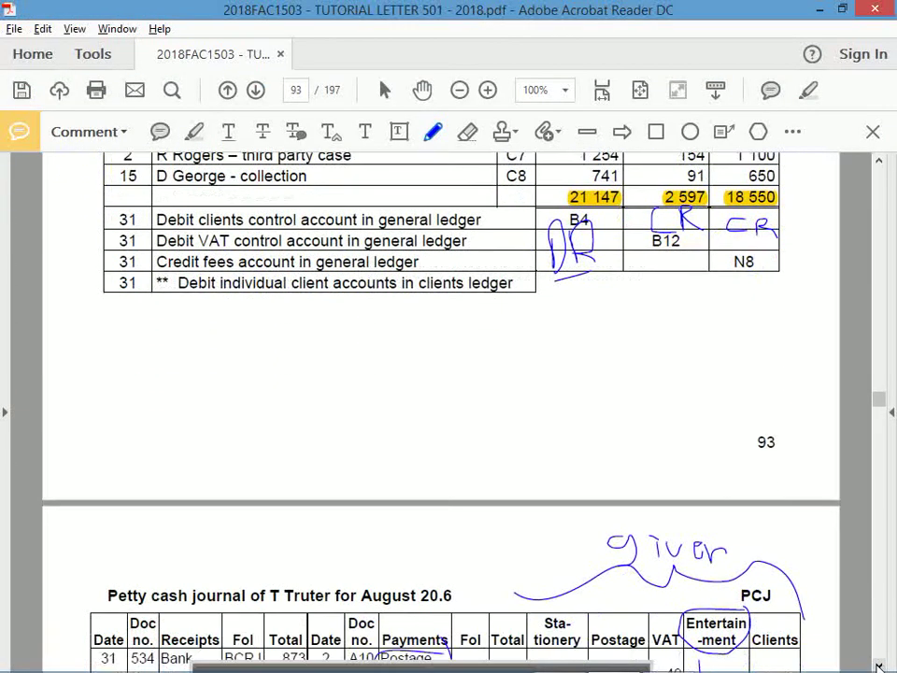
left_click(879, 664)
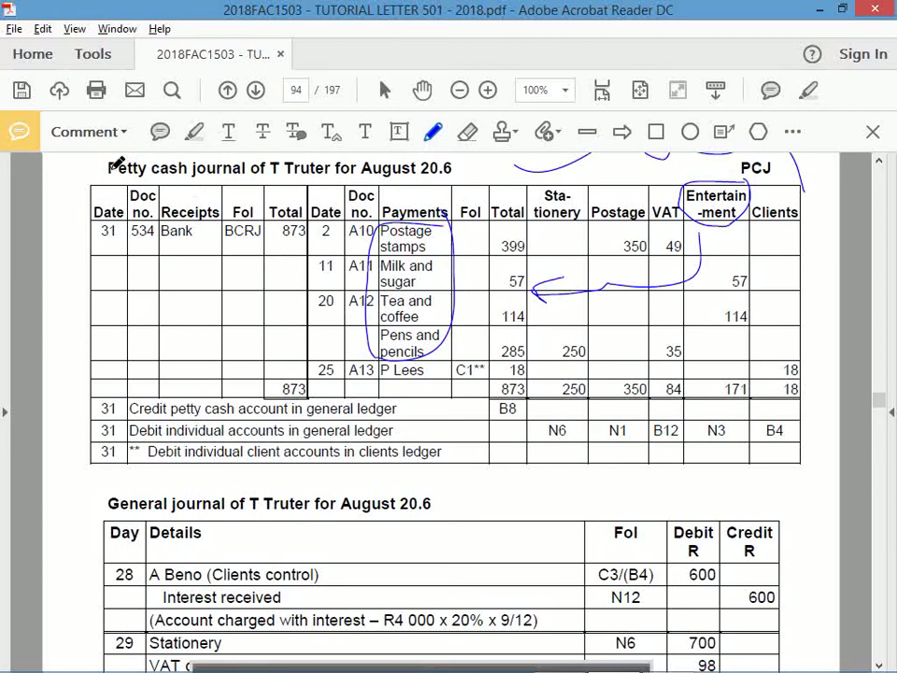
left_click_drag(80, 157, 93, 173)
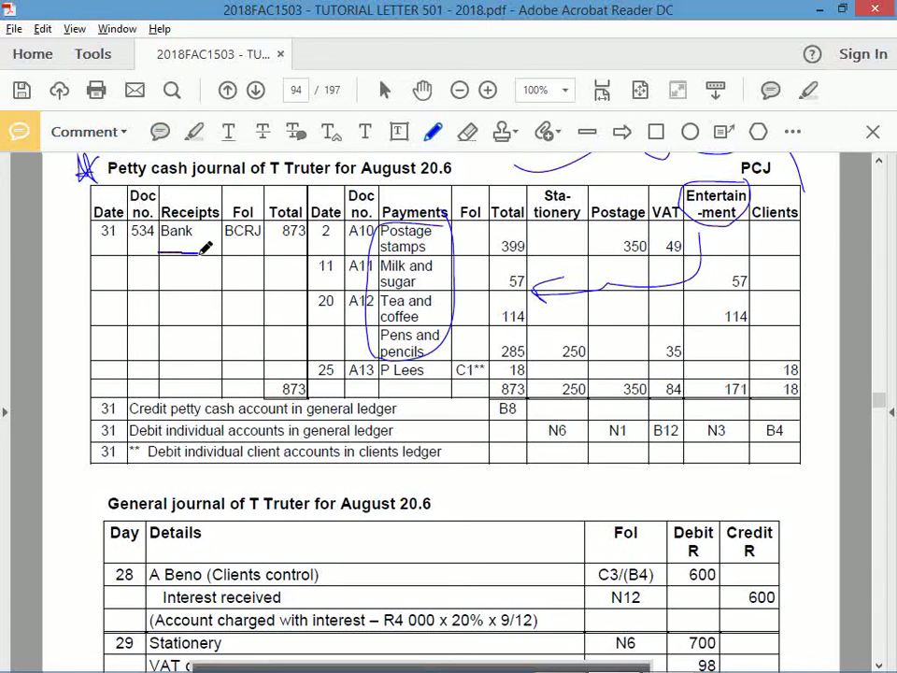
Step: Box the Bank receipt in the petty cash journal, circle its BCRJ folio and draw an arrow from it to a handwritten "BCPJ"
mouse_move(161, 213)
left_mouse_down()
mouse_move(207, 249)
mouse_move(159, 251)
mouse_move(159, 225)
left_mouse_up()
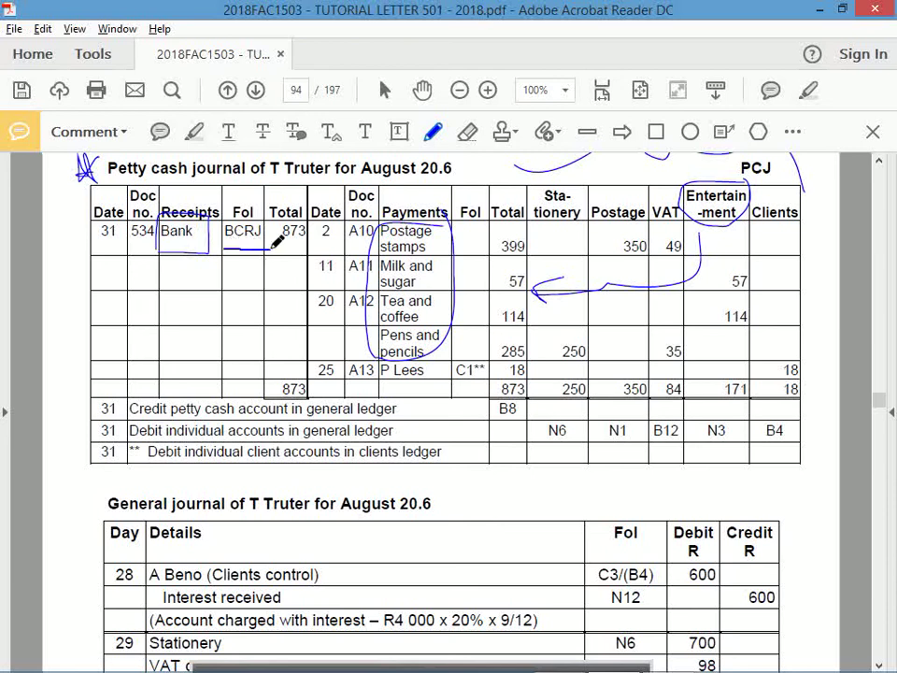
mouse_move(245, 209)
left_mouse_down()
mouse_move(214, 231)
mouse_move(267, 245)
mouse_move(241, 245)
mouse_move(266, 237)
left_mouse_up()
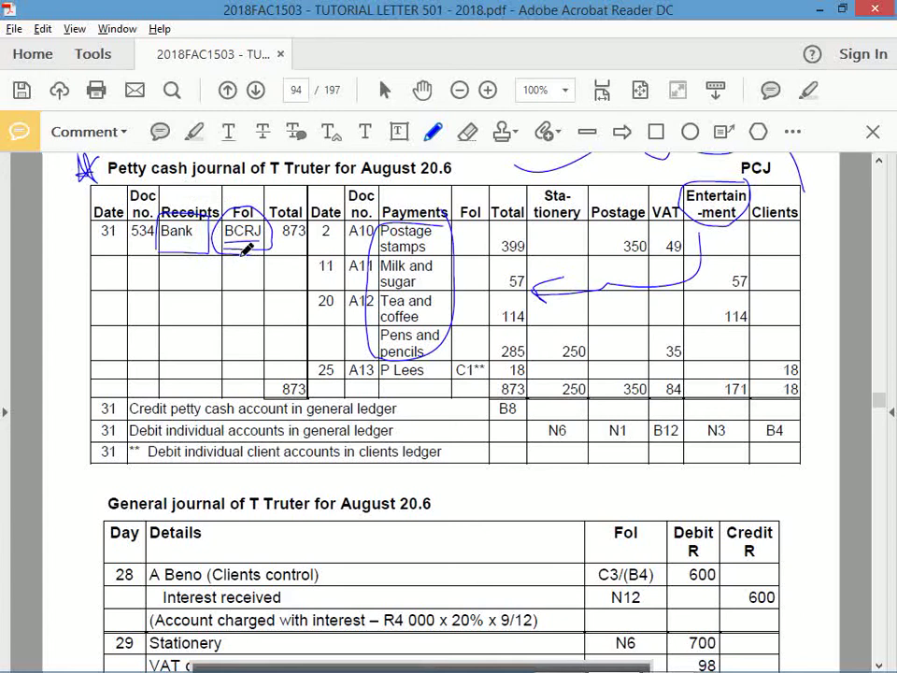
left_click_drag(246, 248, 225, 302)
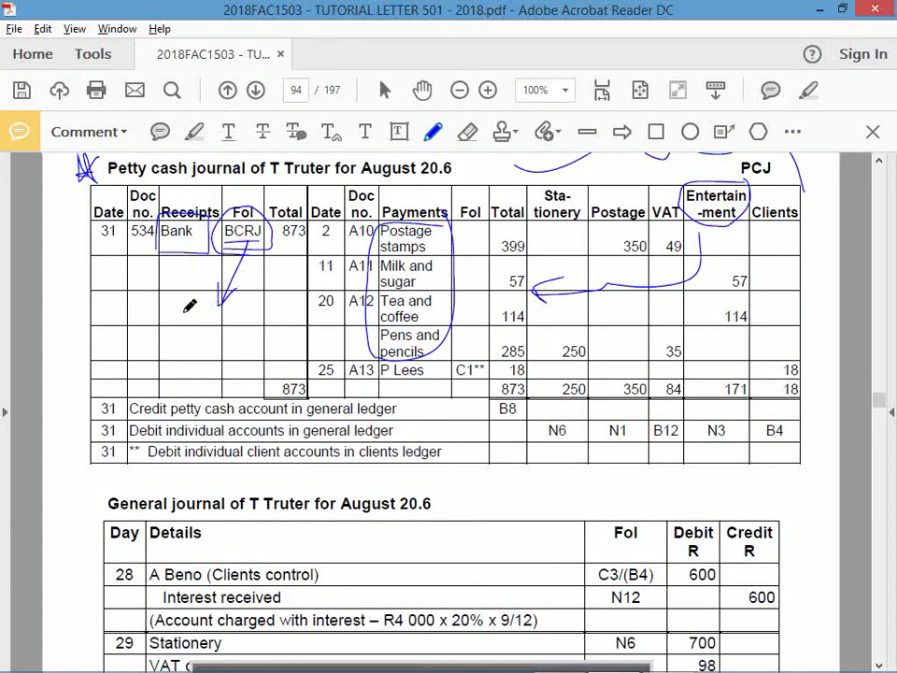
mouse_move(178, 312)
left_mouse_down()
mouse_move(194, 327)
mouse_move(219, 318)
mouse_move(224, 331)
mouse_move(229, 308)
mouse_move(220, 324)
mouse_move(245, 312)
mouse_move(239, 332)
left_mouse_up()
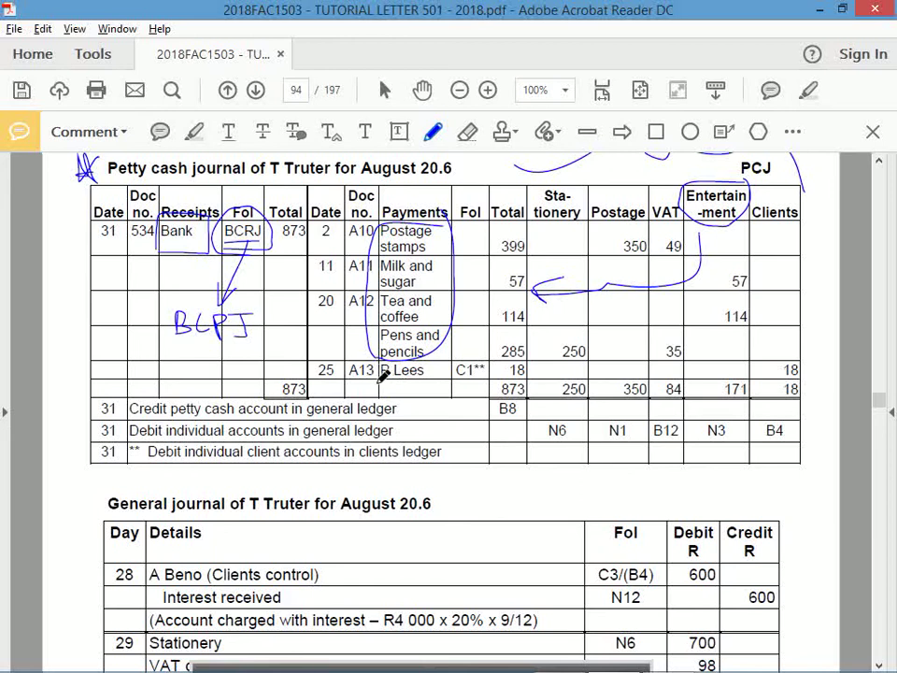
Step: Box the client's name in the petty cash payment of day 25 and highlight that row from the date to its total
mouse_move(385, 372)
left_mouse_down()
mouse_move(428, 376)
mouse_move(430, 357)
mouse_move(397, 357)
left_mouse_up()
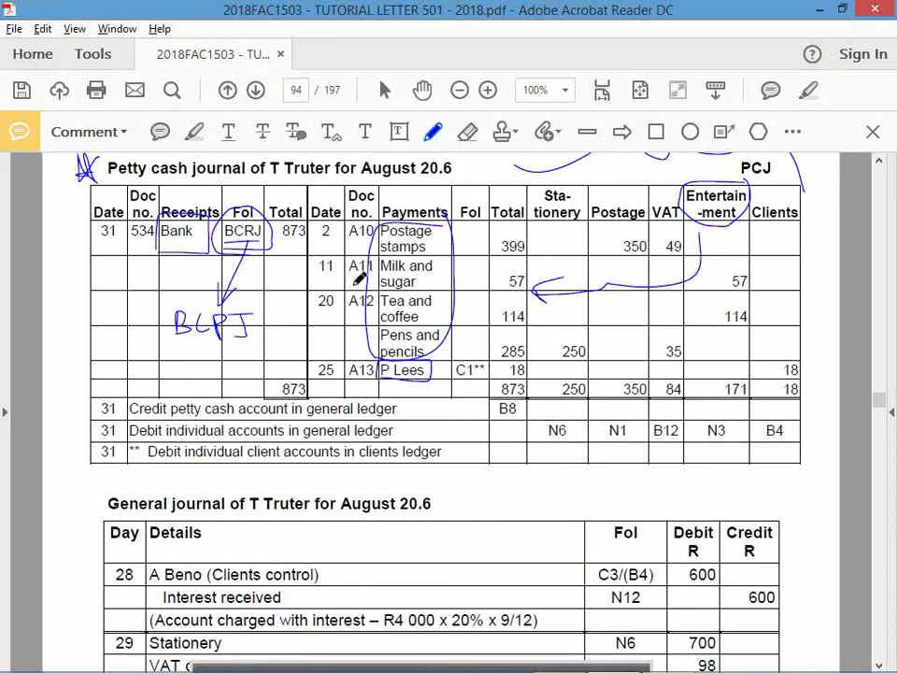
left_click(194, 131)
left_click_drag(316, 371, 524, 372)
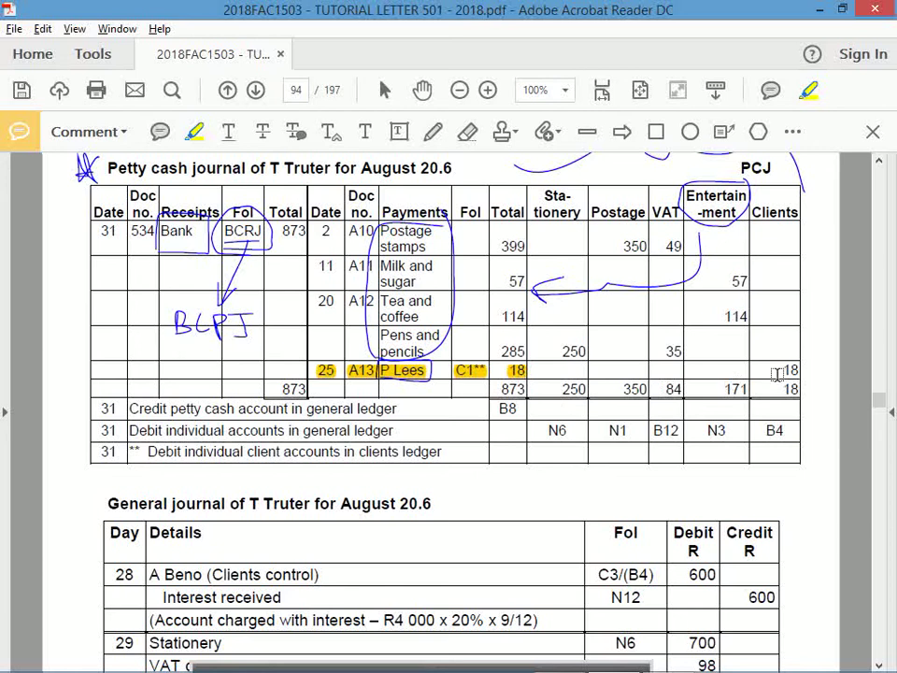
Step: Highlight the day-25 amount of 18 in the Clients column and the Clients column heading of the petty cash journal
left_click_drag(779, 371, 801, 371)
left_click_drag(754, 212, 801, 213)
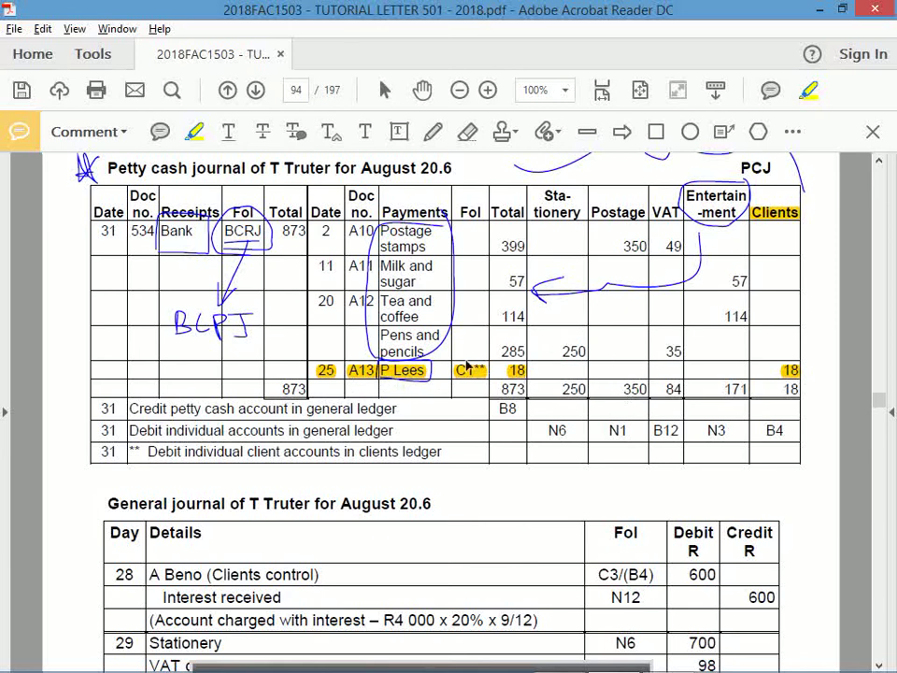
Step: Switch to the Excel workings and insert blank cells at B155:I155 in the Client Control account, shifting the existing cells down
key("alt+Tab")
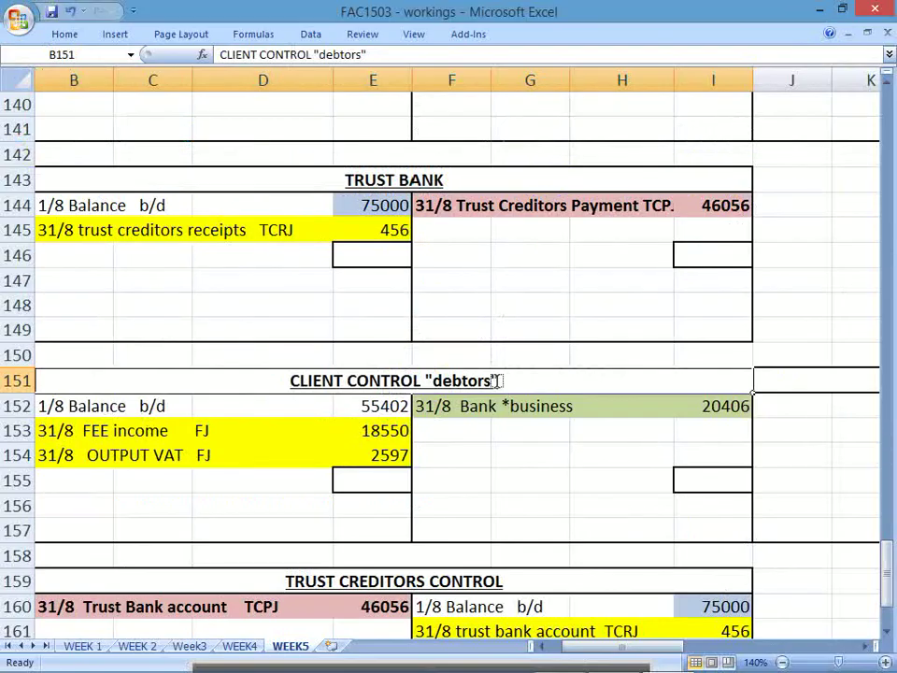
left_click(68, 478)
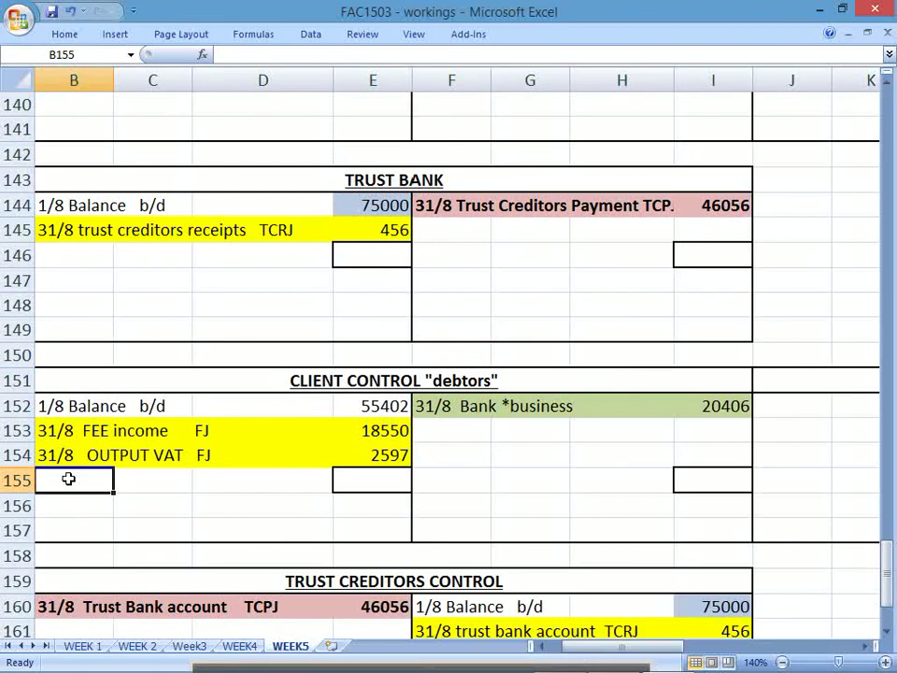
left_click_drag(19, 479, 684, 475)
left_click(149, 486)
right_click(685, 475)
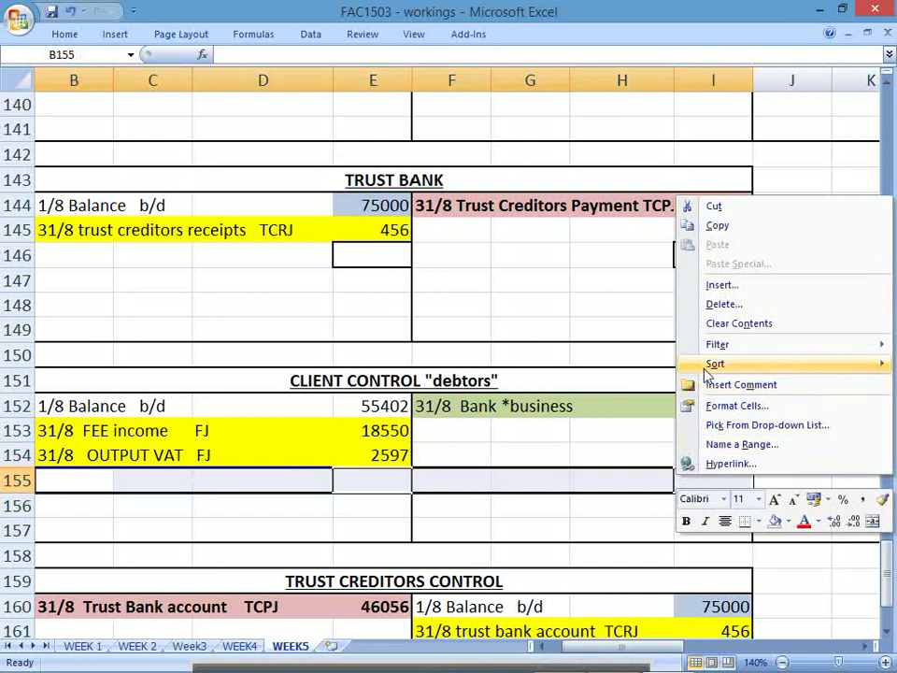
left_click(729, 285)
left_click(692, 328)
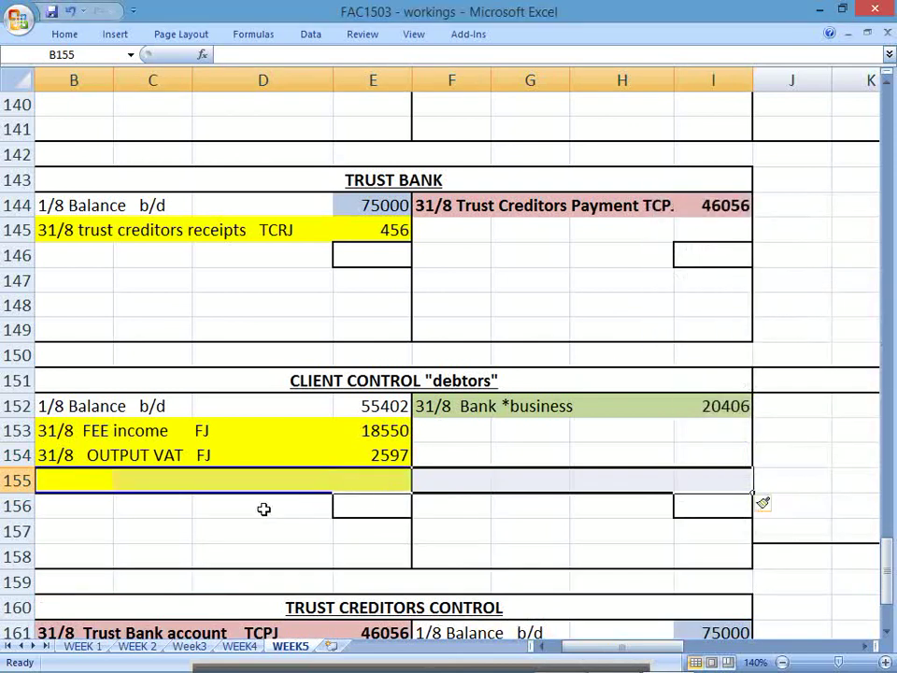
Step: Fill the new debit-side cells B155:E155 of Client Control with light purple
left_click_drag(70, 480, 355, 478)
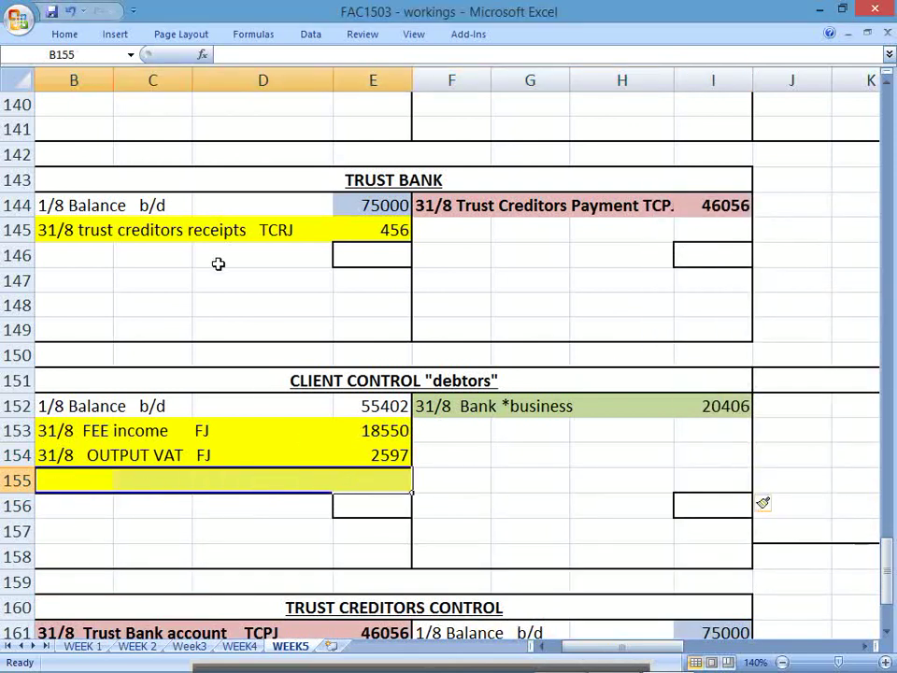
left_click(66, 36)
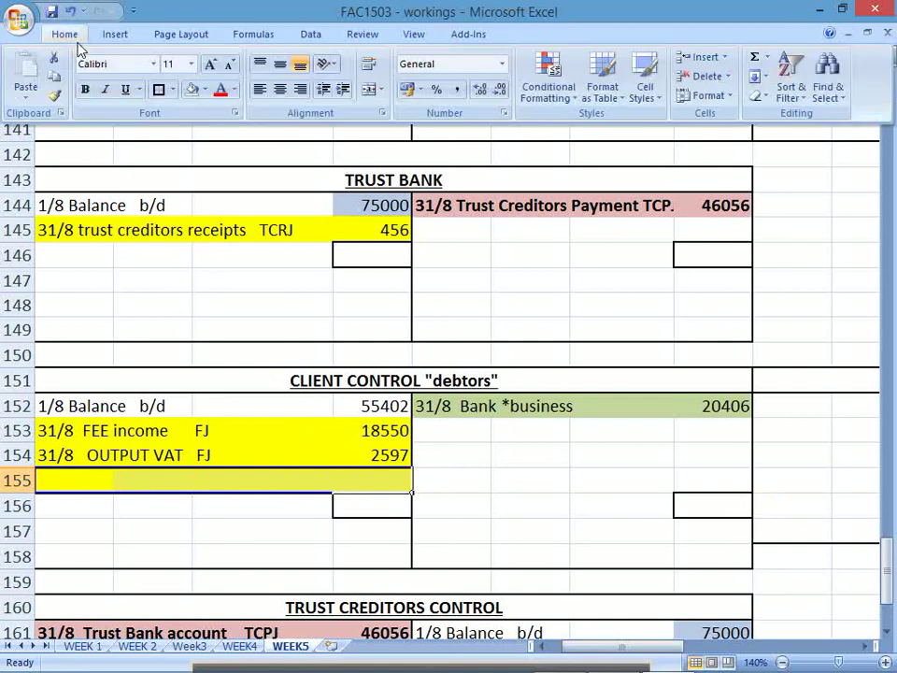
left_click(205, 88)
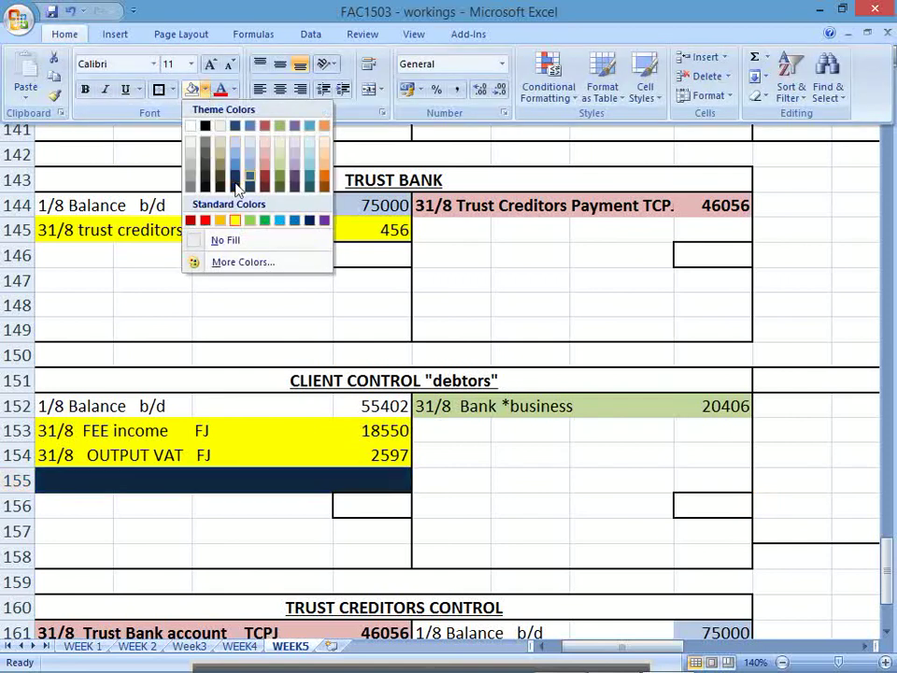
left_click(295, 169)
Step: Enter the debit "25/8 Petty Cash PCJ" in B155 with the amount 18 in E155
left_click(78, 483)
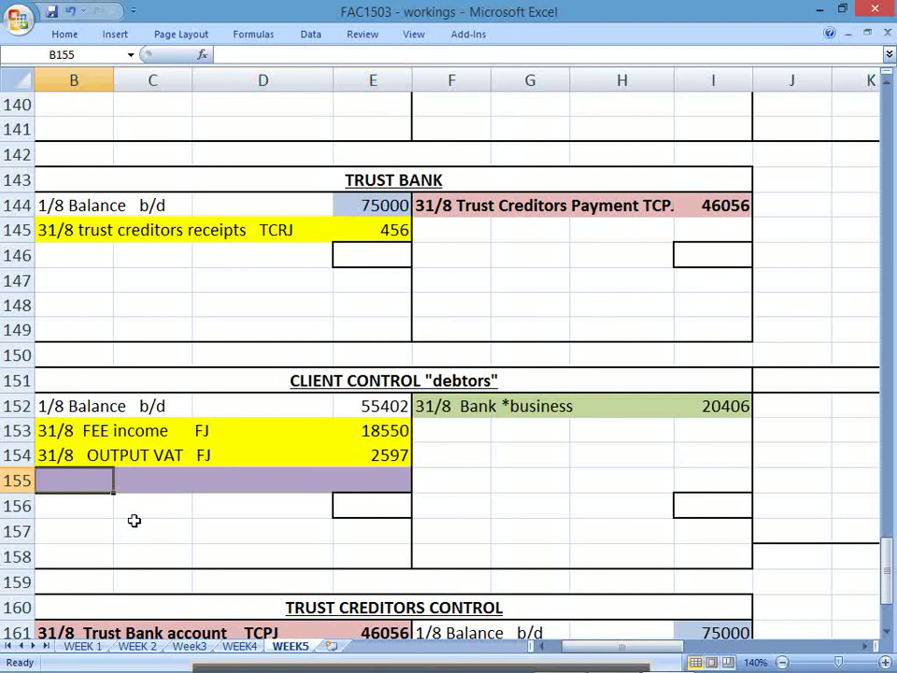
type("25/8")
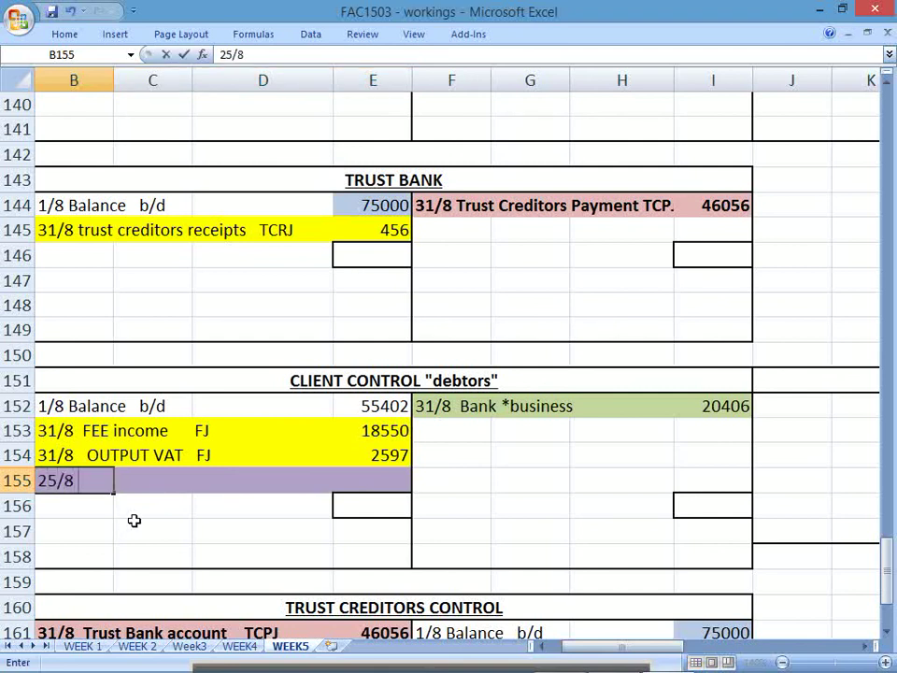
type(" Petty Cash")
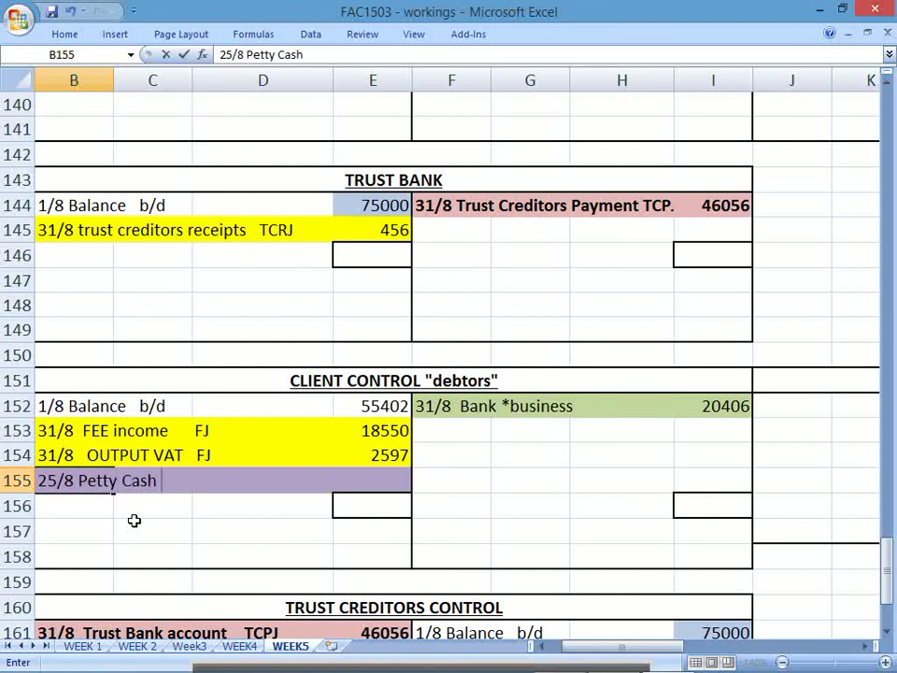
type("    PCJ")
key("Return")
key("Up")
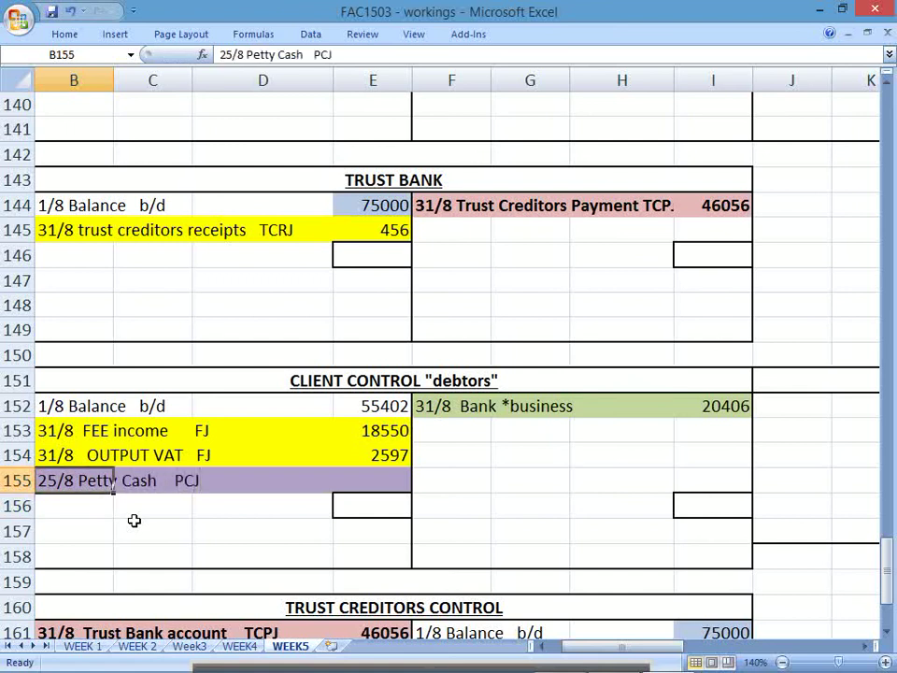
key("Right")
key("Right")
key("Right")
type("18")
key("Return")
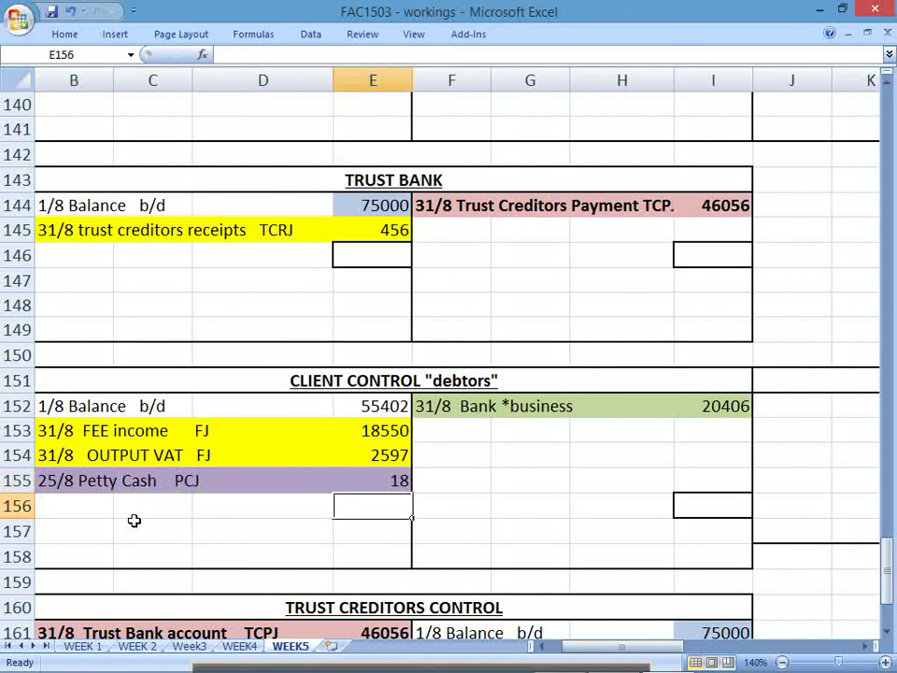
Step: Consult the August general journal in the tutorial letter, and insert blank cells at B156:I156 in Client Control, shifting cells down
key("alt+Tab")
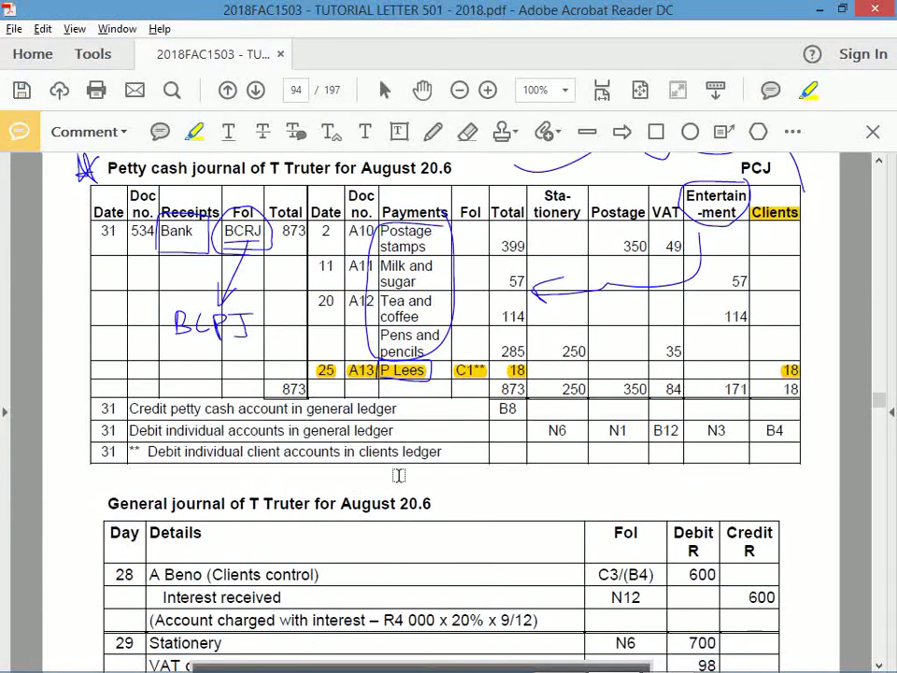
left_click(880, 666)
left_click_drag(880, 666, 880, 665)
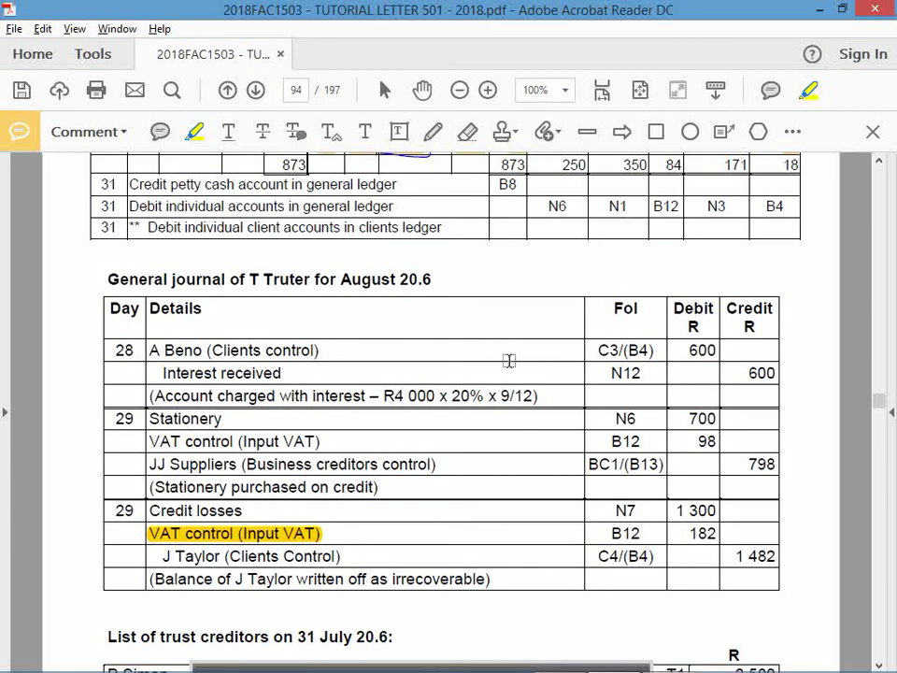
key("alt+Tab")
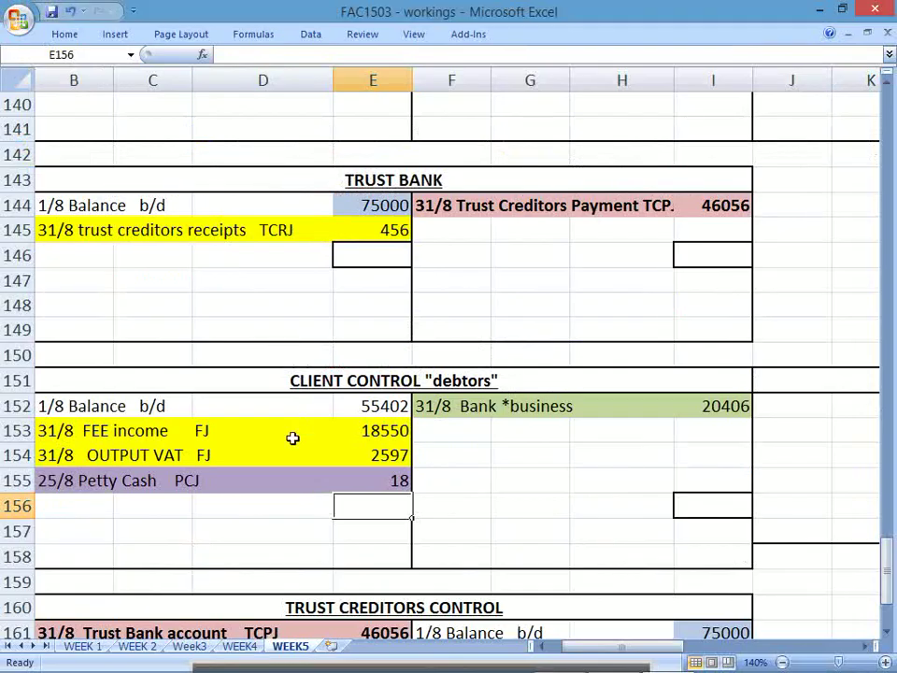
left_click_drag(82, 500, 685, 515)
right_click(689, 521)
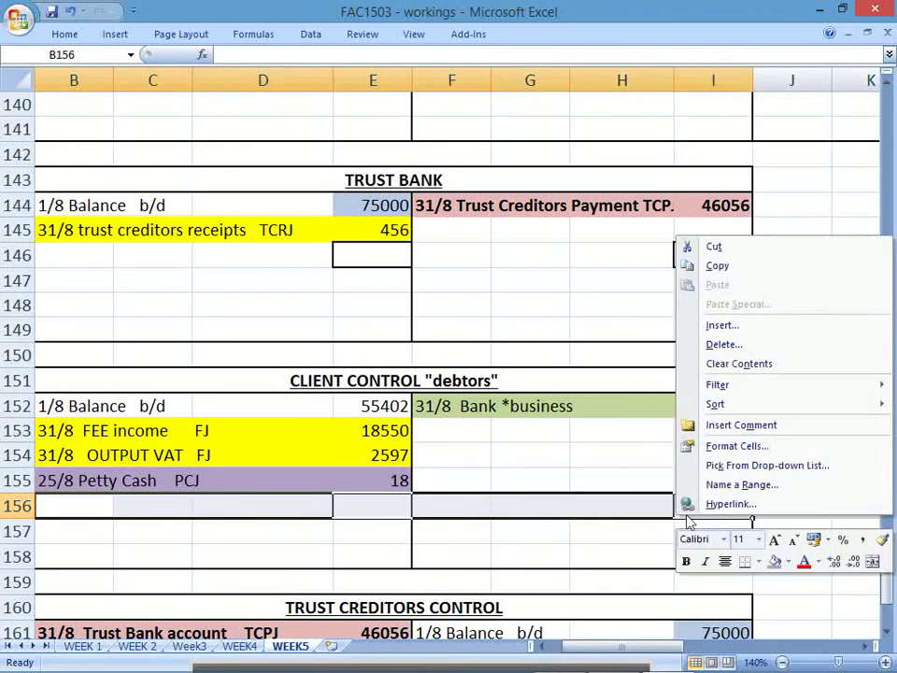
left_click(743, 325)
left_click(701, 369)
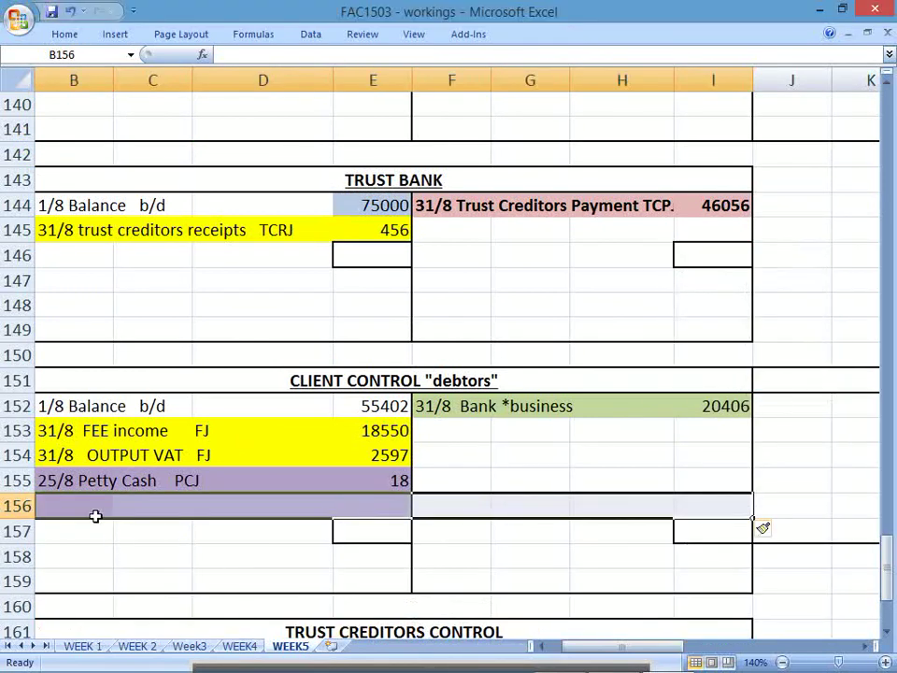
Step: Check the day-28 general journal entry in the tutorial letter and enter "28/8 INTEREST INCOME GJ" in B156 of Client Control
left_click(68, 505)
key("alt+Tab")
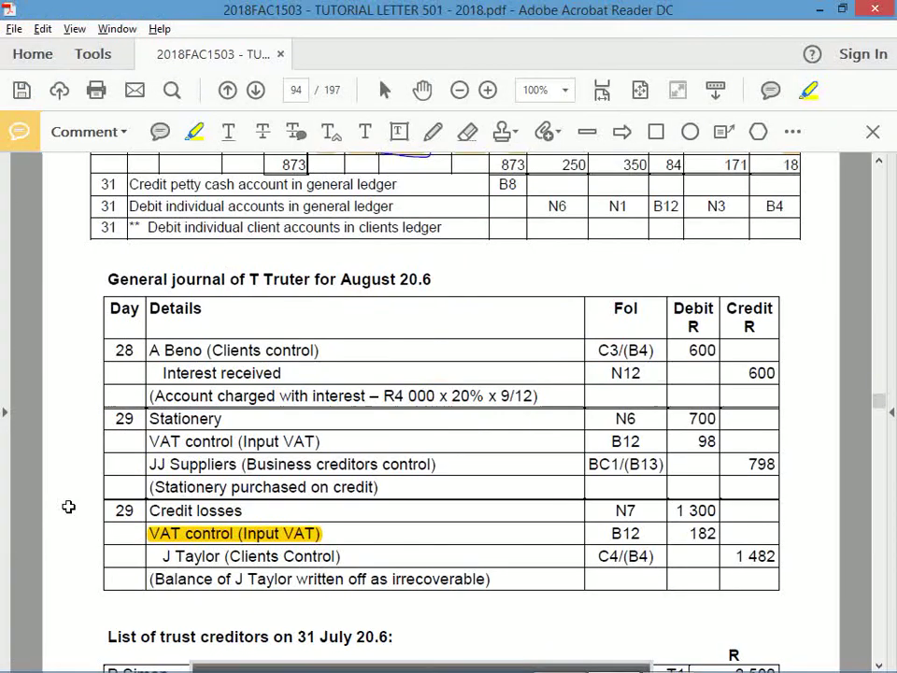
key("alt+Tab")
type("28/8")
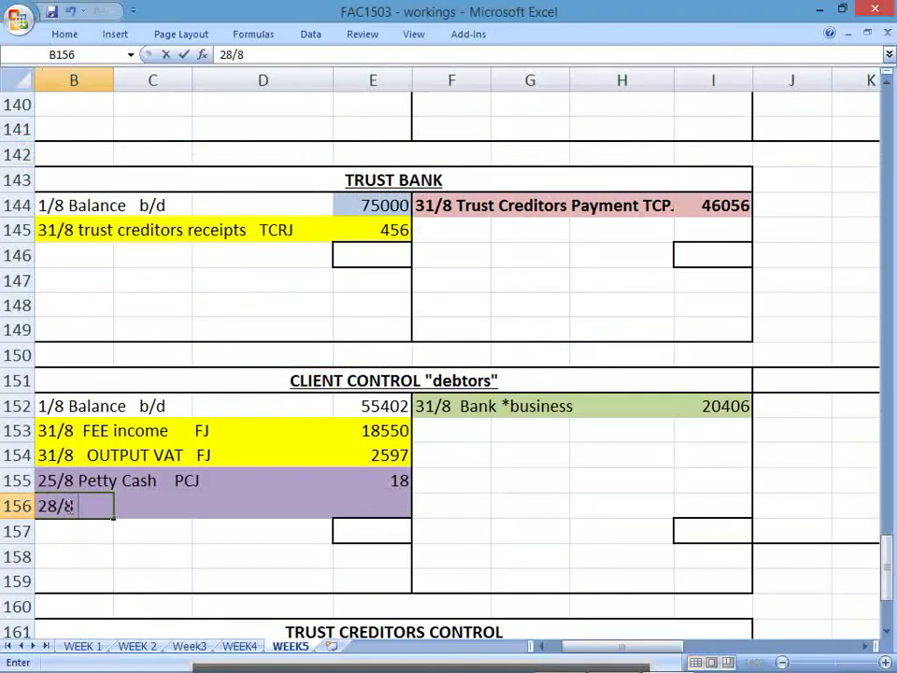
type("  INTEREST INC")
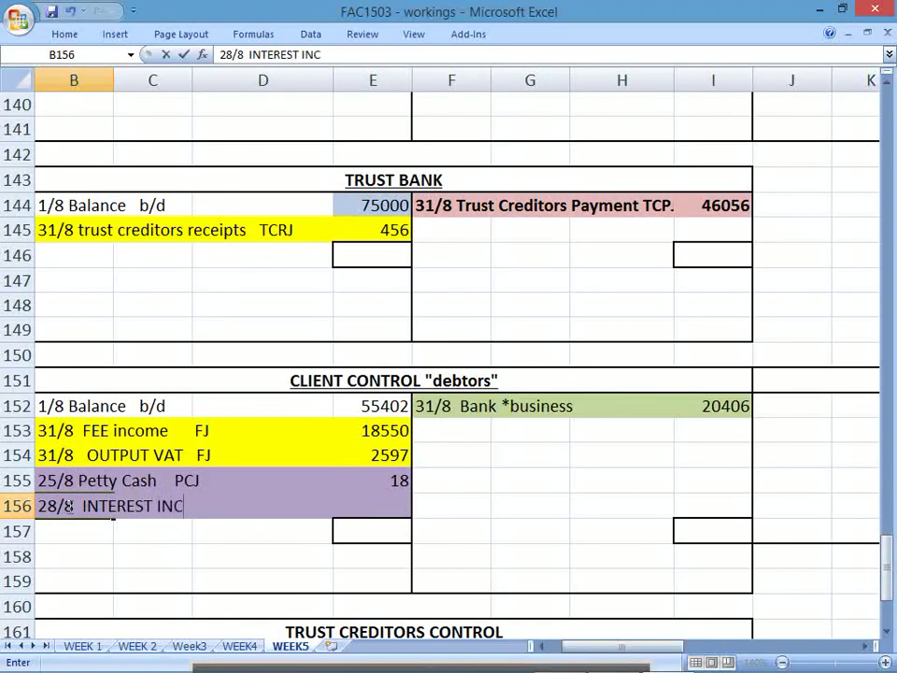
type("OME    GJ")
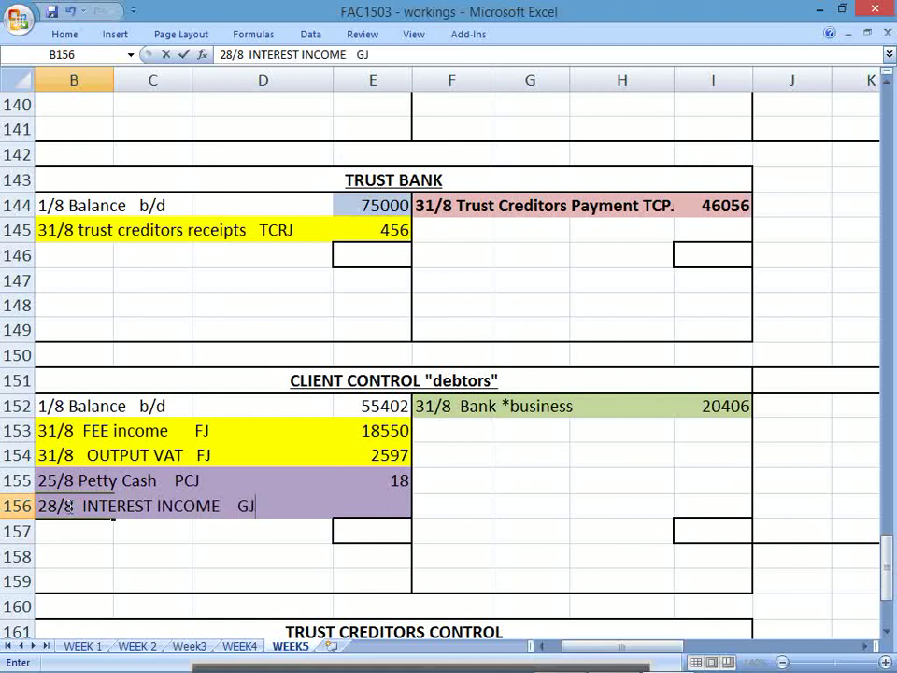
key("Return")
Step: Check the interest amount in the general journal and enter 600 in E156 beside the interest income debit
key("Up")
key("Right")
key("Right")
key("alt+Tab")
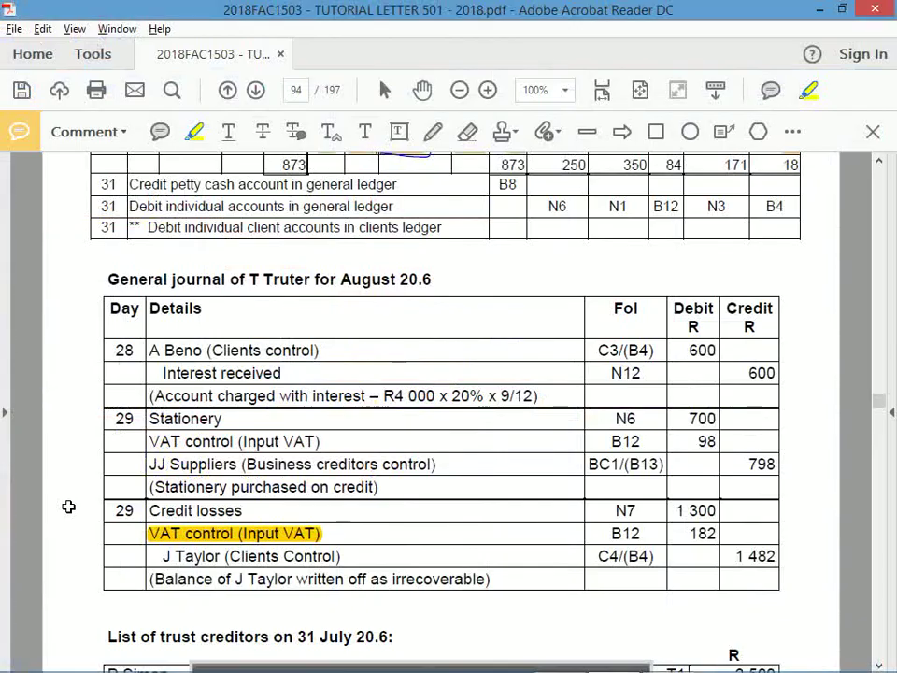
key("alt+Tab")
type("6000")
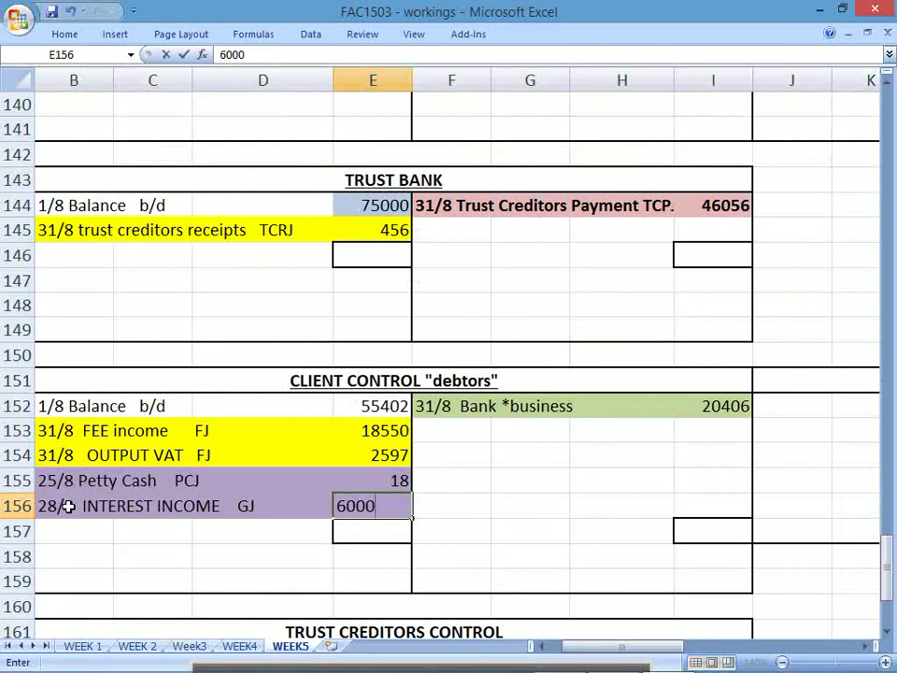
key("BackSpace")
key("Return")
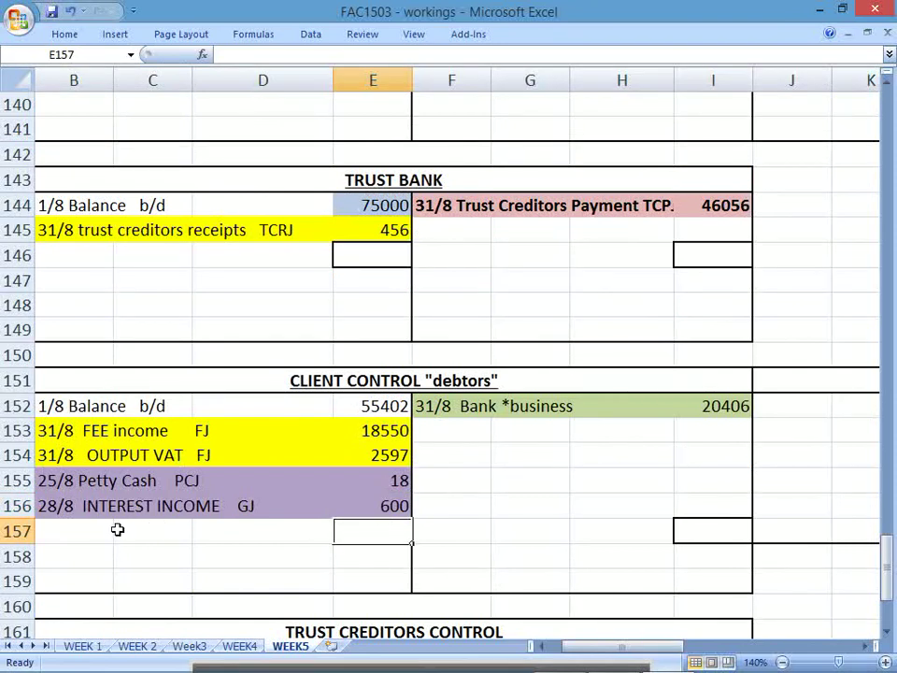
Step: Switch to the tutorial letter and highlight the Clients Control and Credit losses lines of the day-29 write-off in the general journal
key("alt+Tab")
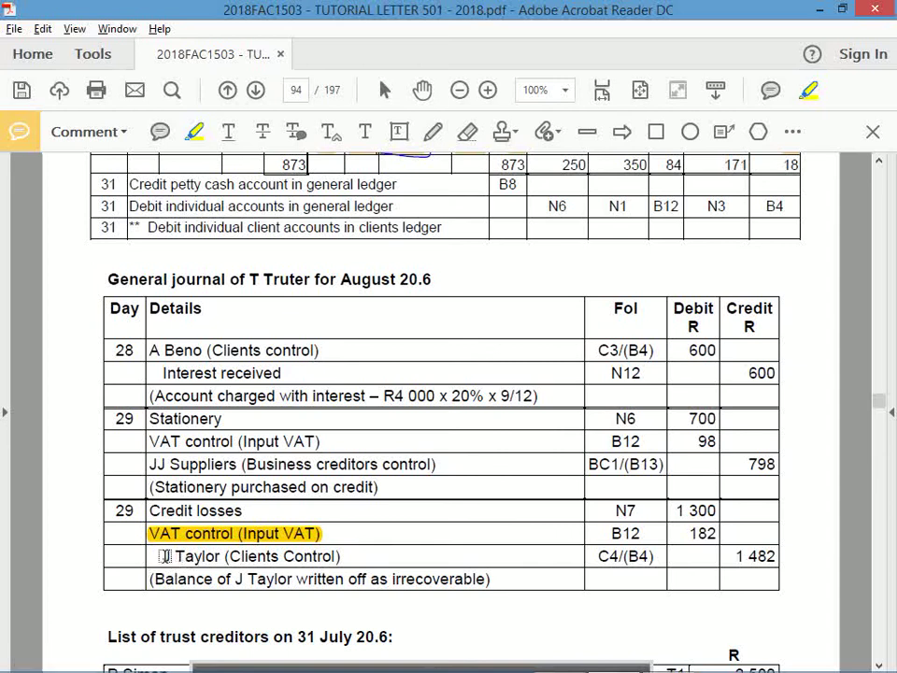
left_click_drag(161, 557, 344, 555)
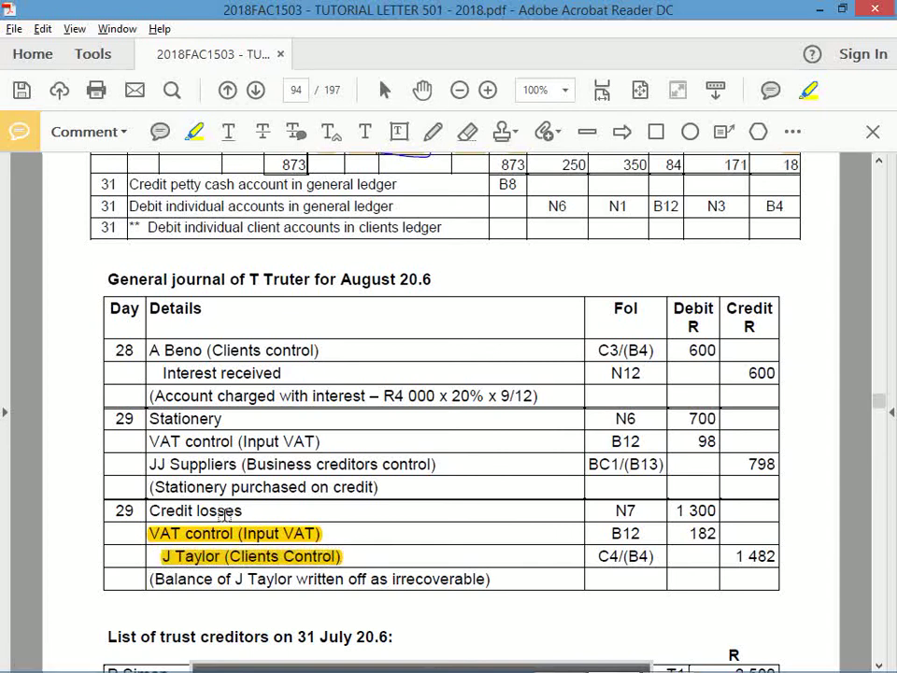
left_click_drag(150, 510, 242, 510)
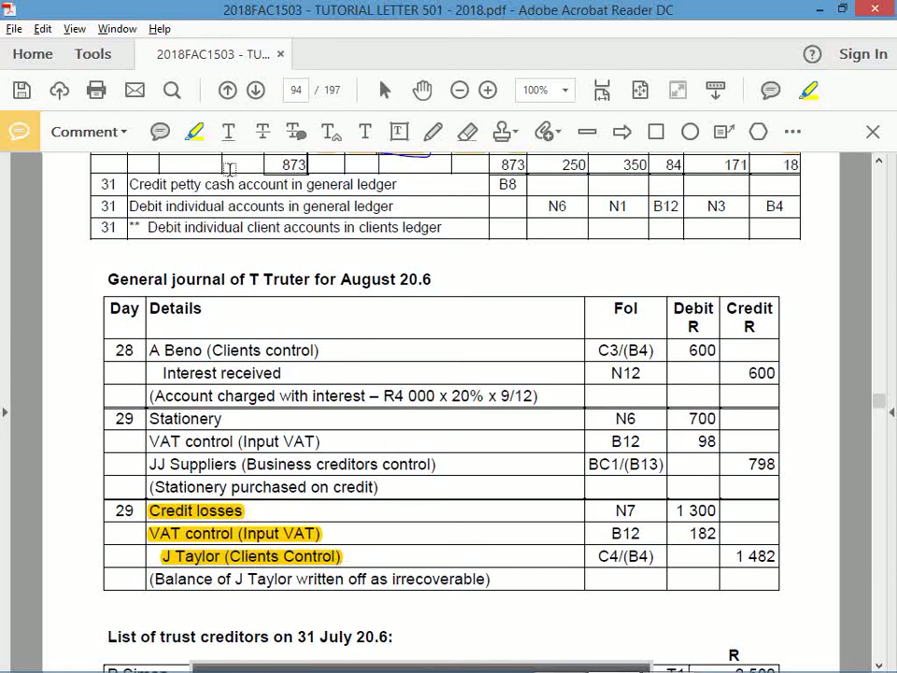
Step: Circle the 1 482 credit and the 1 300 and 182 debits of the write-off entry with the pencil
left_click(433, 130)
mouse_move(786, 540)
left_mouse_down()
mouse_move(787, 561)
mouse_move(796, 545)
left_mouse_up()
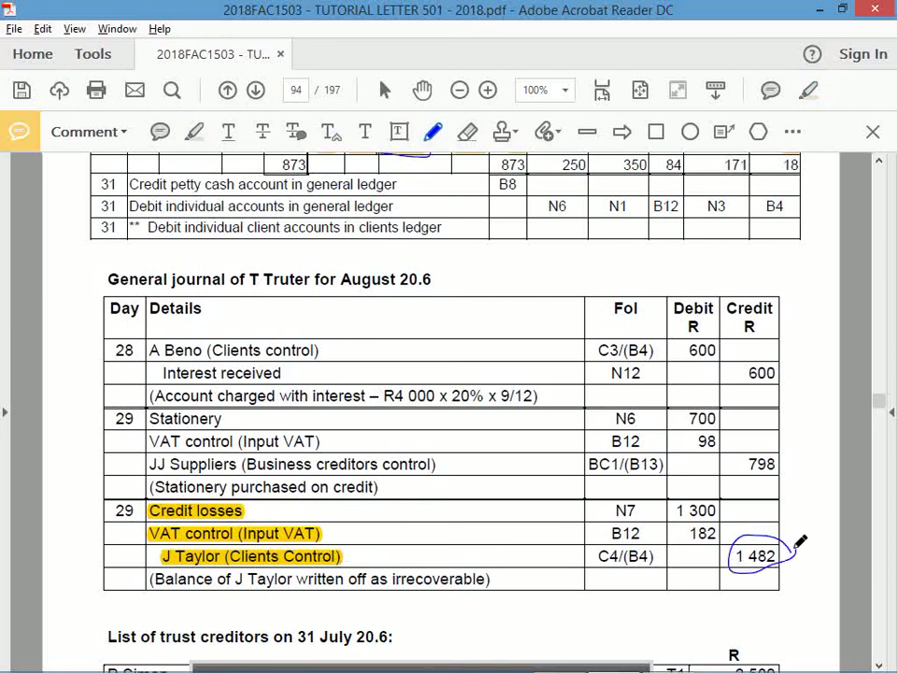
mouse_move(725, 496)
left_mouse_down()
mouse_move(716, 494)
mouse_move(696, 549)
mouse_move(734, 525)
mouse_move(728, 500)
left_mouse_up()
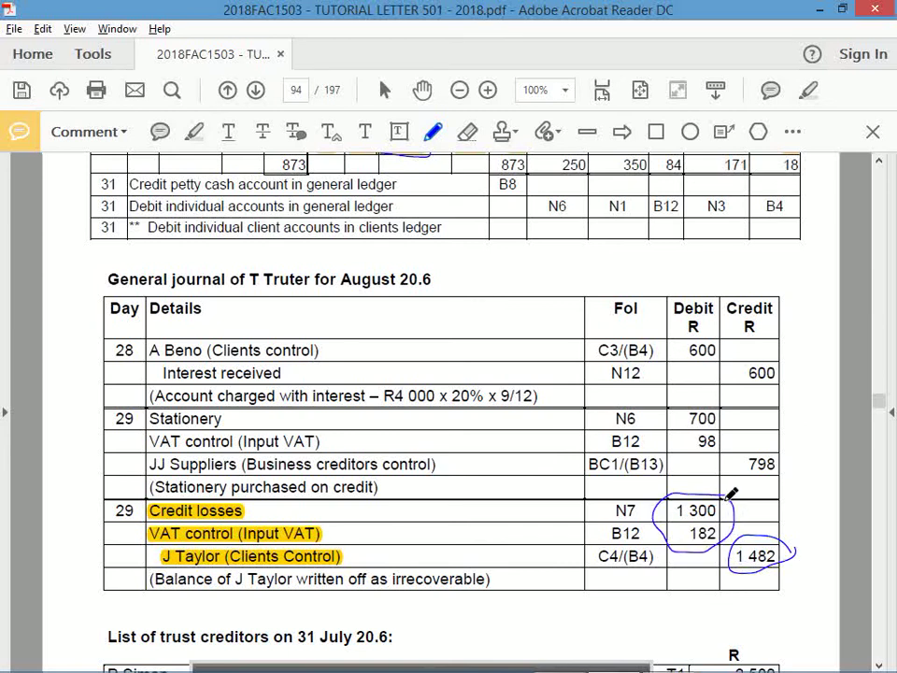
Step: Switch to the workbook and fill F153:I154 on the credit side of Client Control with the same purple as the journal debits
key("alt+Tab")
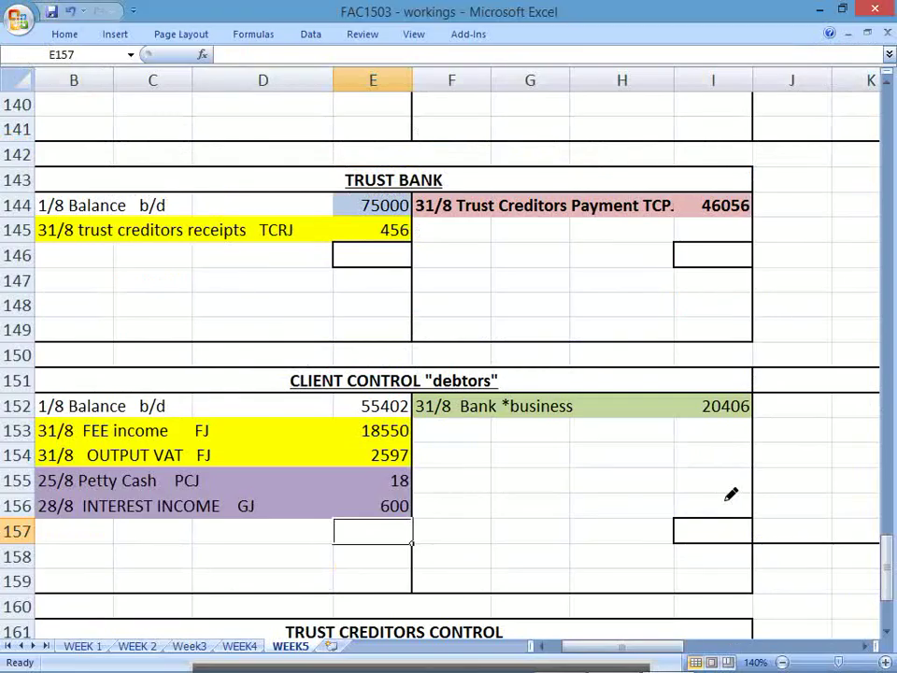
key("Down")
key("Down")
key("Down")
key("Down")
key("Down")
key("Down")
key("Down")
key("Down")
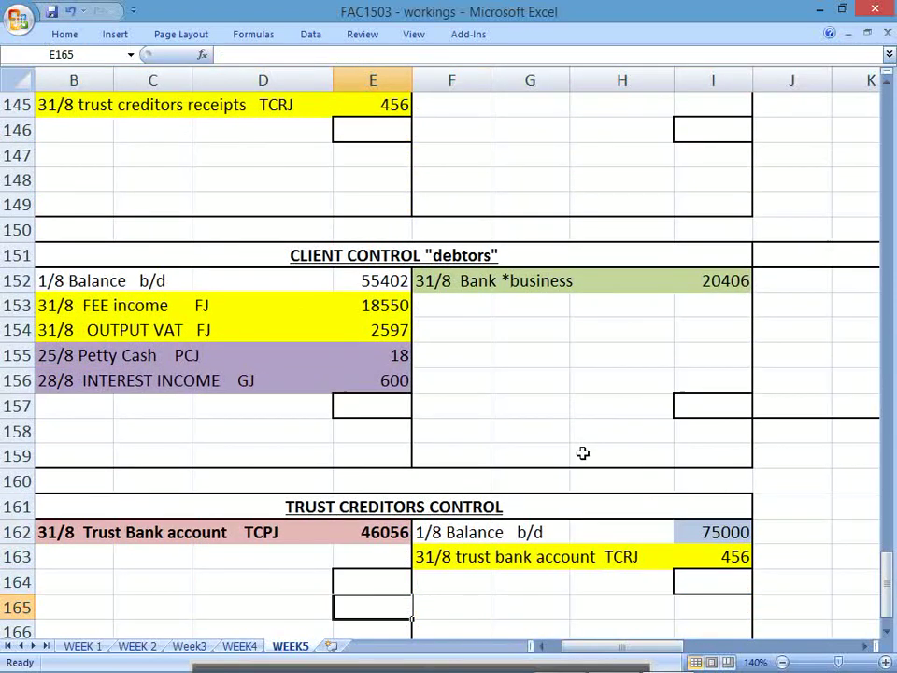
left_click(460, 307)
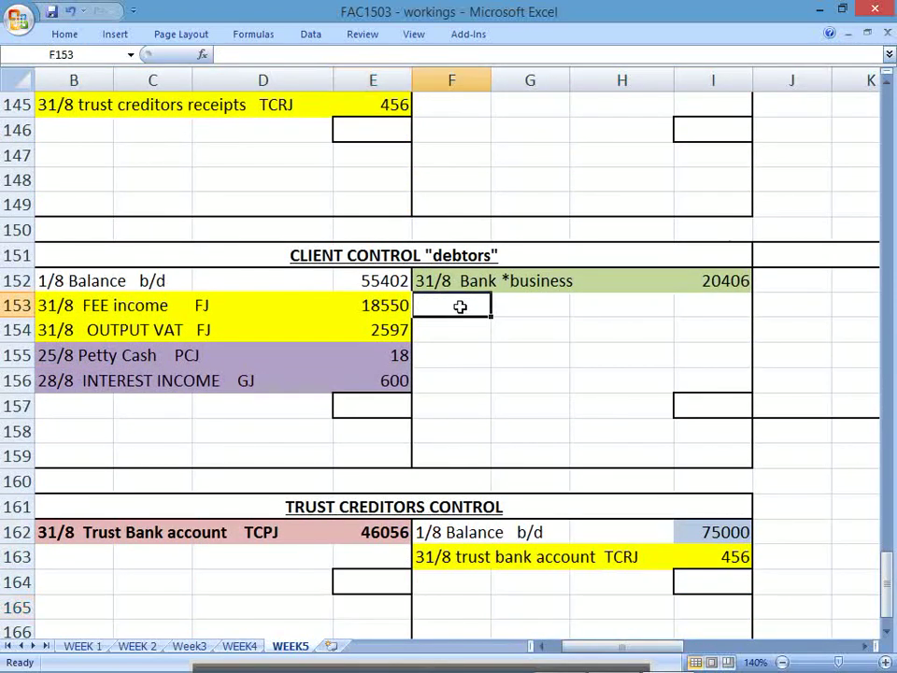
left_click_drag(459, 306, 692, 331)
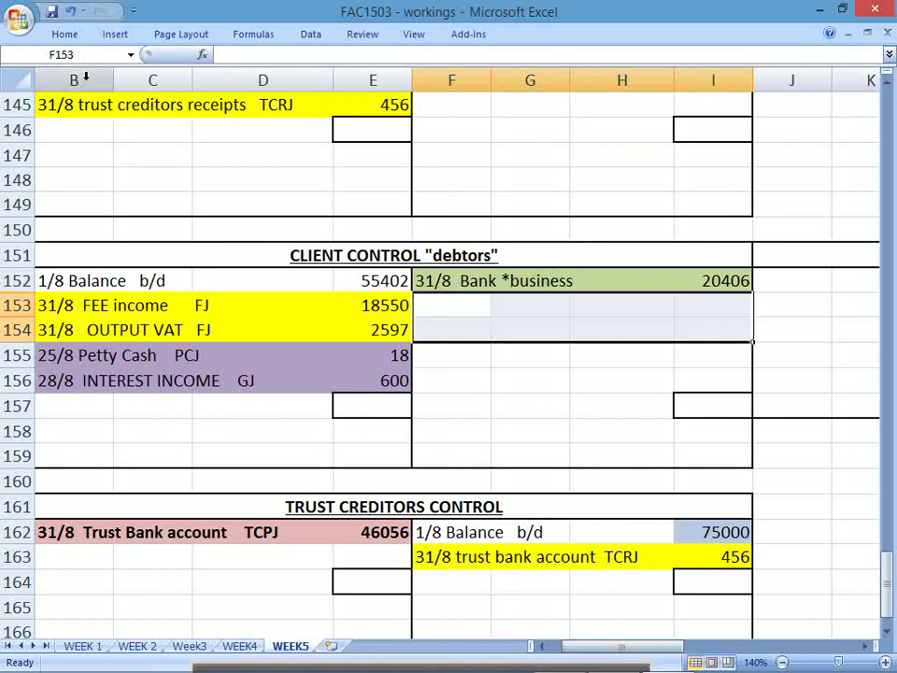
left_click(65, 34)
left_click(204, 90)
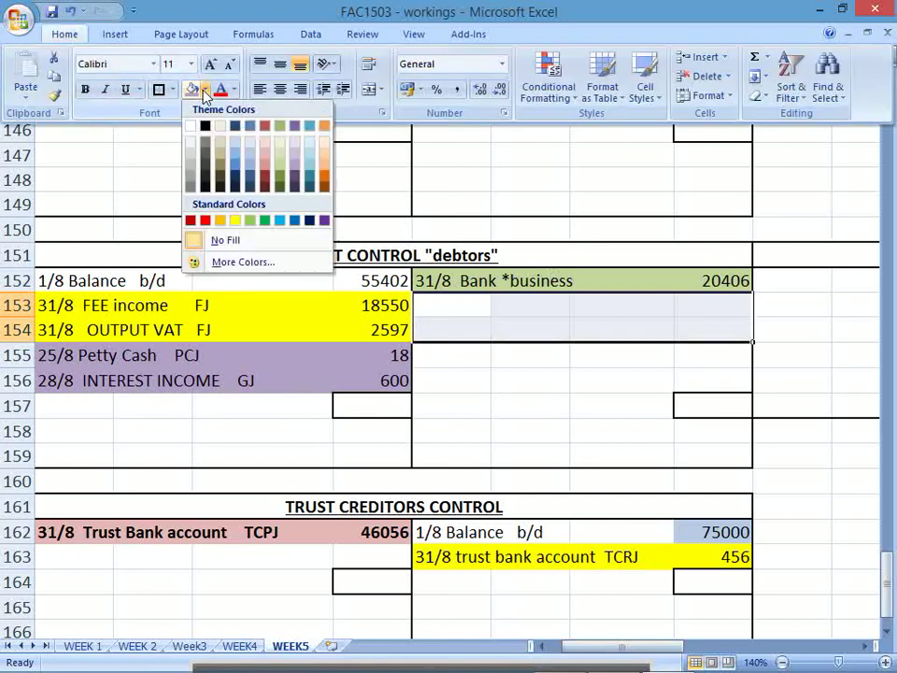
left_click(294, 161)
left_click(530, 381)
Step: Check the day-29 write-off entry in the tutorial letter and enter "29/8 Bad Debts/Credit Losses" in F153 of Client Control
left_click(452, 308)
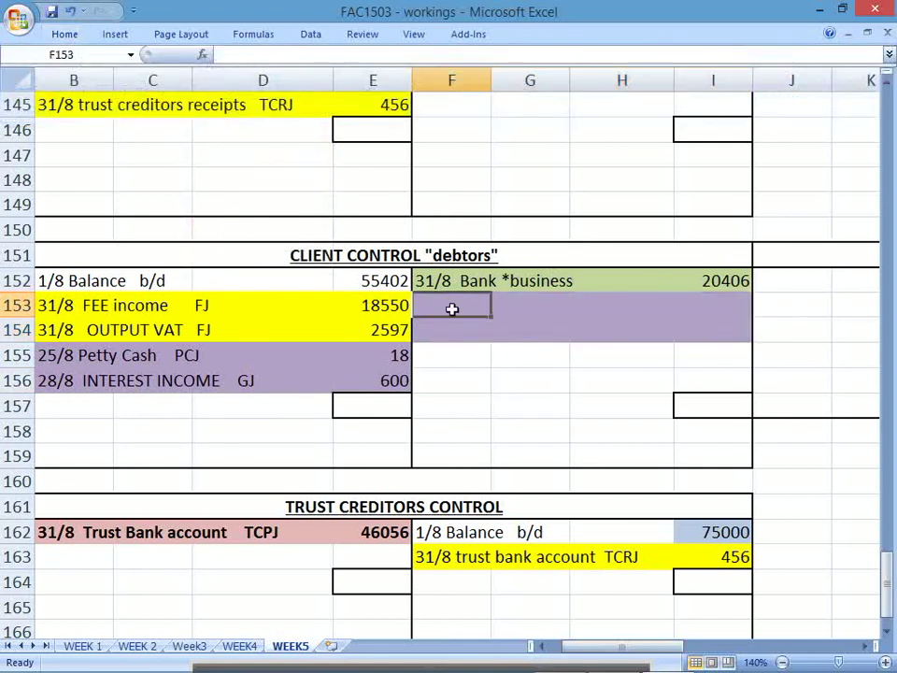
key("alt+Tab")
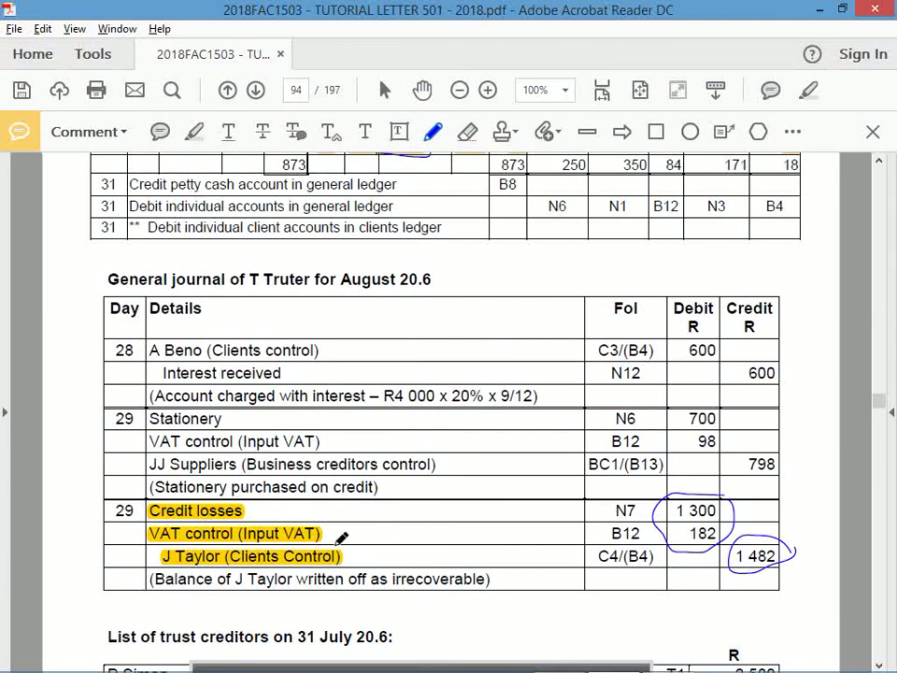
key("alt+Tab")
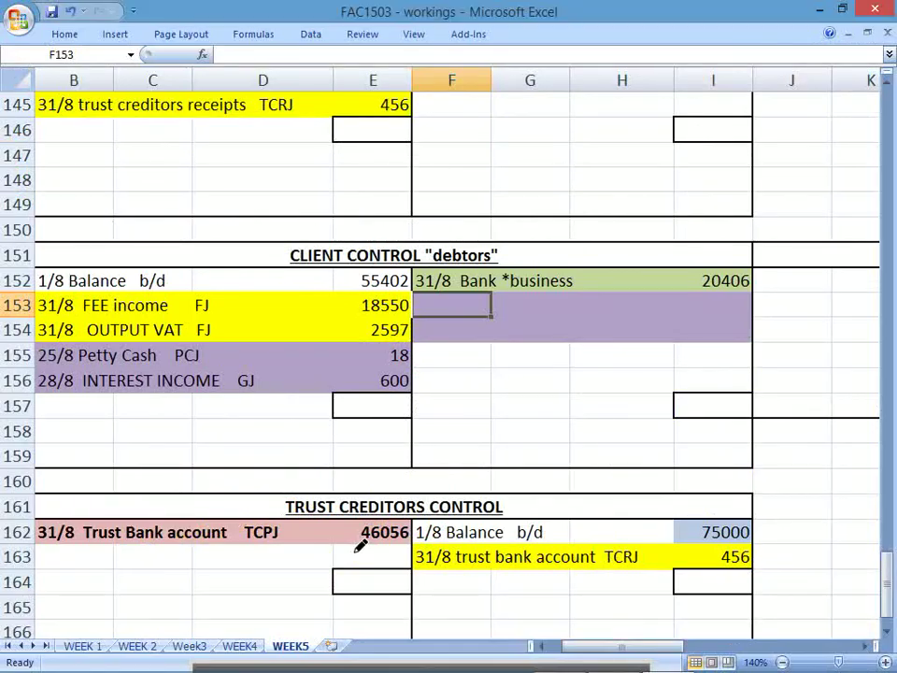
key("alt+Tab")
key("alt+Tab")
type("29")
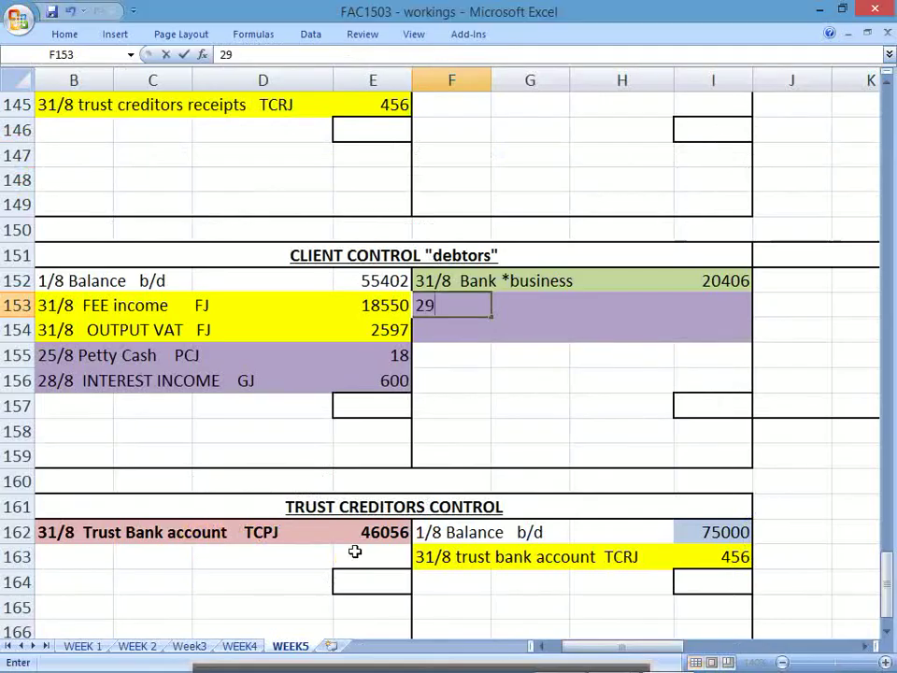
type("/8  C")
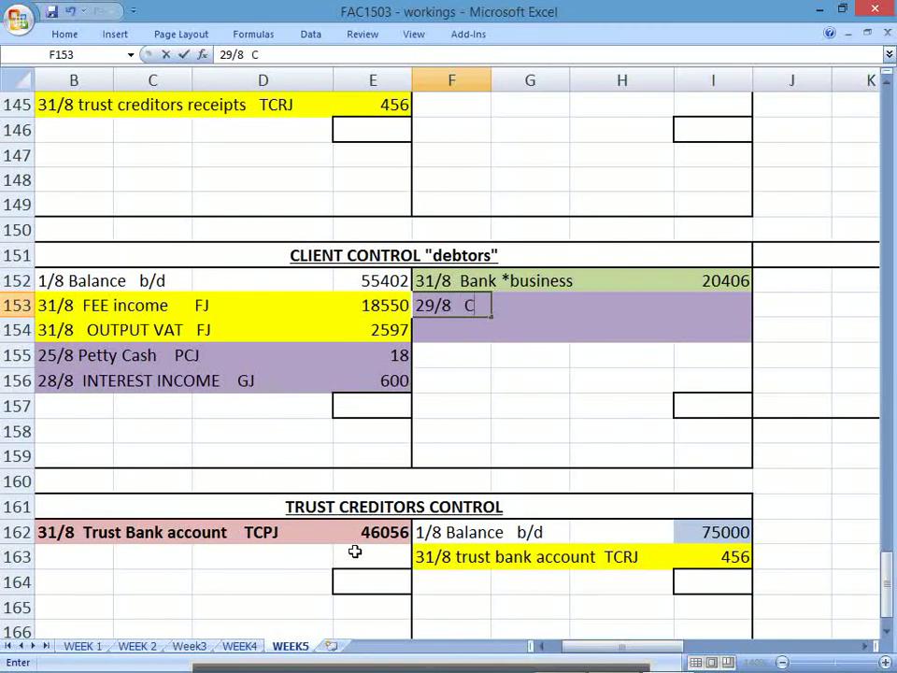
key("BackSpace")
type("Bad Debts/")
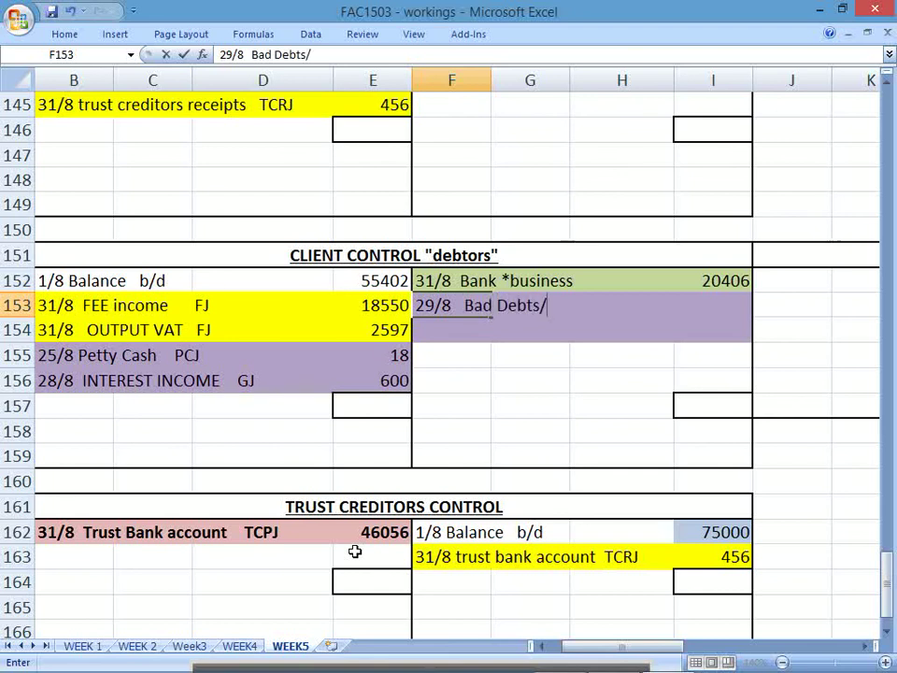
type("Credit Losses")
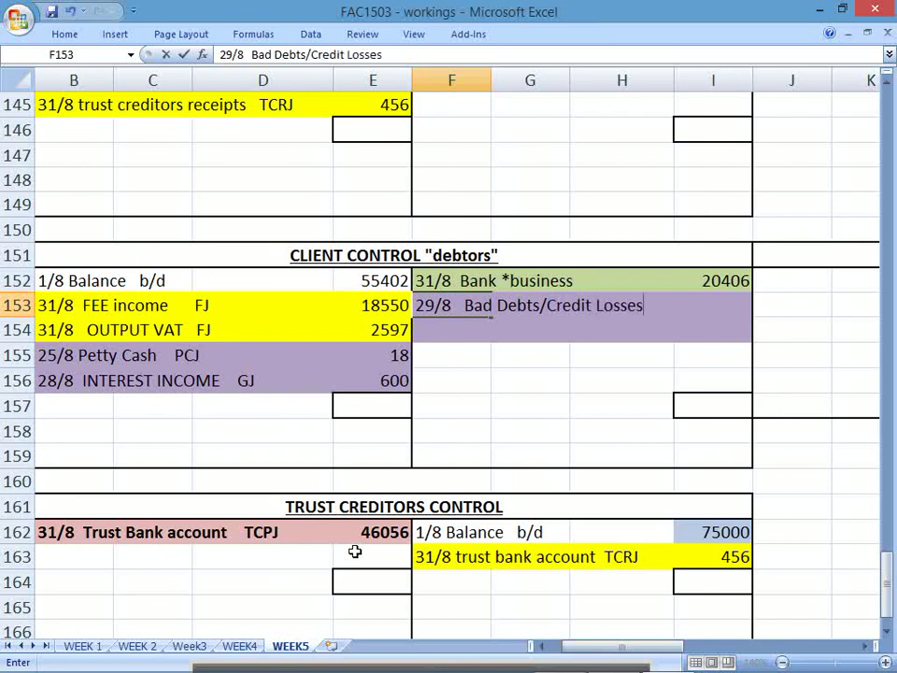
key("Return")
Step: Enter "29/8 INPUT VAT GJ" in F154 and append "GJ" to the Bad Debts/Credit Losses label in F153
type("29/")
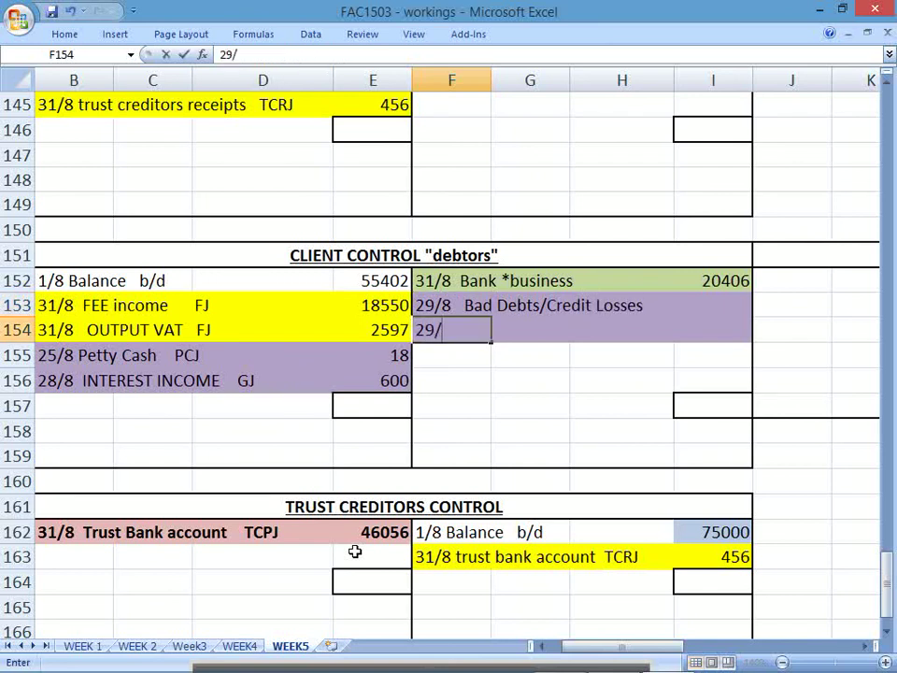
type("8  INPUT")
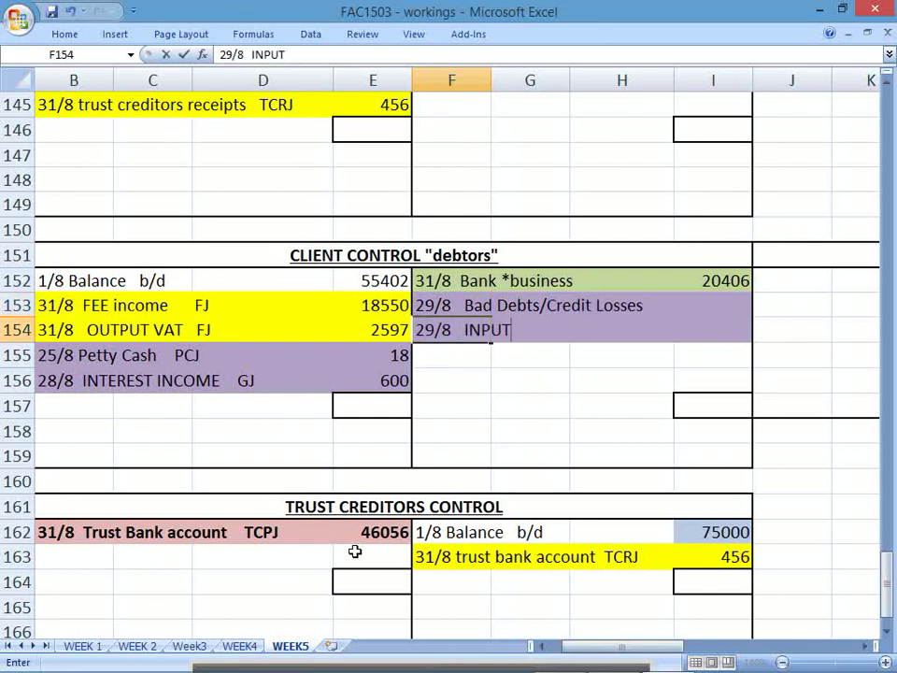
type(" VAT   GJ")
key("Return")
key("Up")
key("Up")
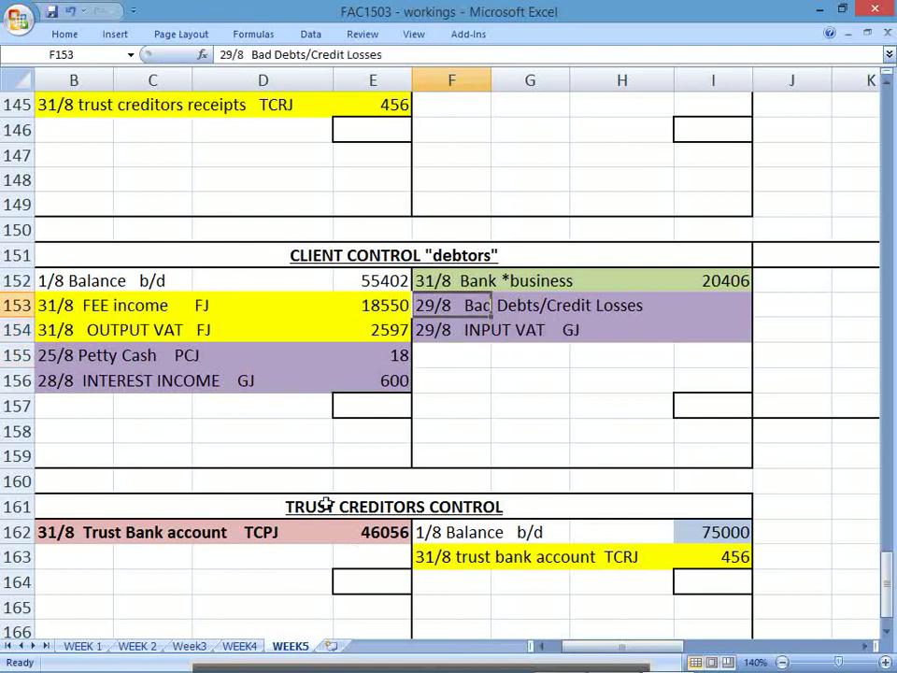
type("GJ")
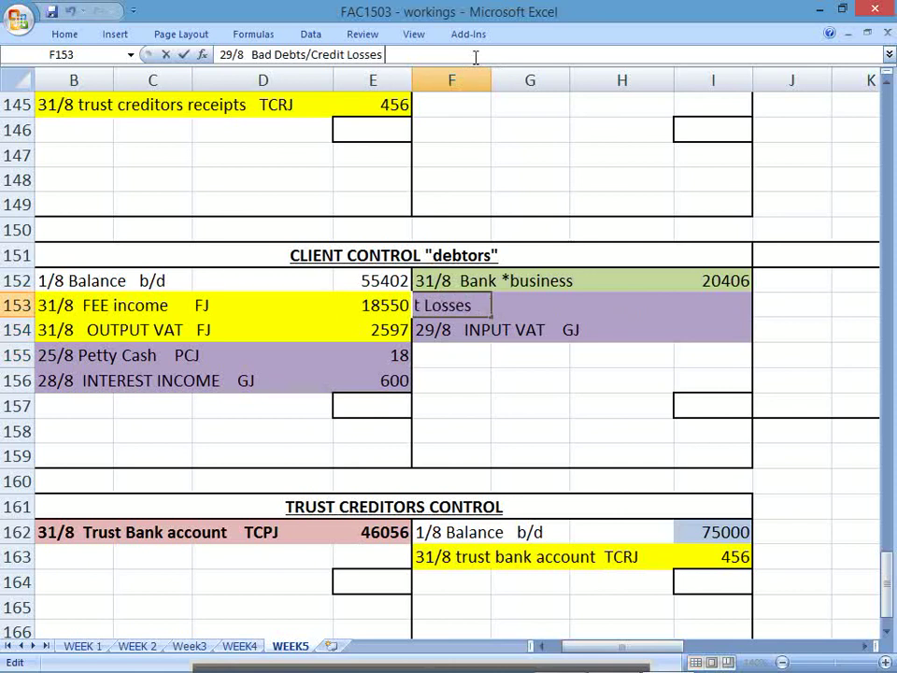
key("Return")
Step: Check the write-off amounts in the general journal and enter 1300 in I153 and 182 in I154
key("Right")
key("Right")
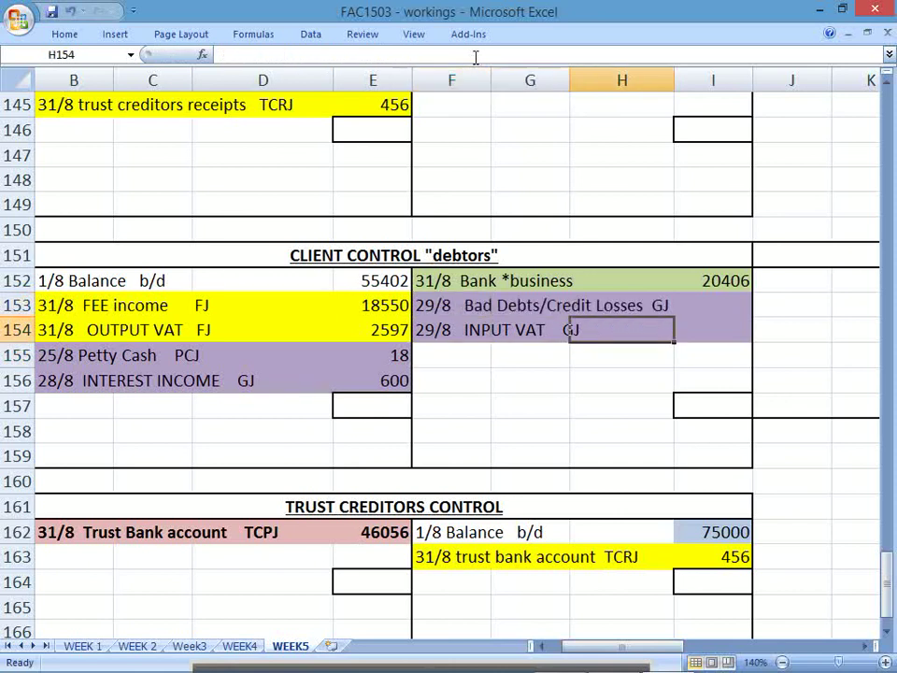
key("Right")
key("Up")
key("alt+Tab")
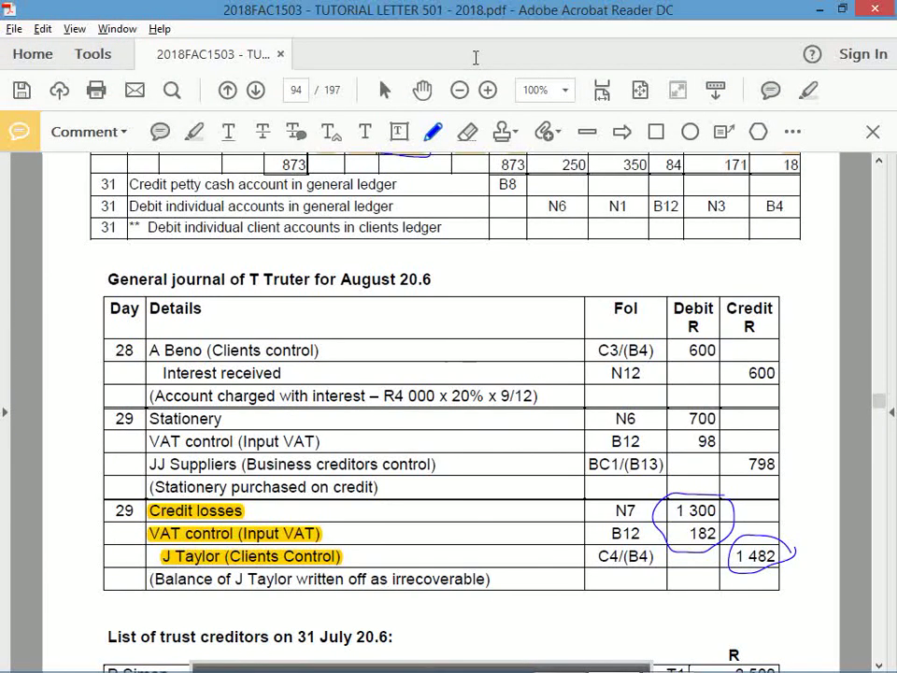
key("alt+Tab")
type("1300")
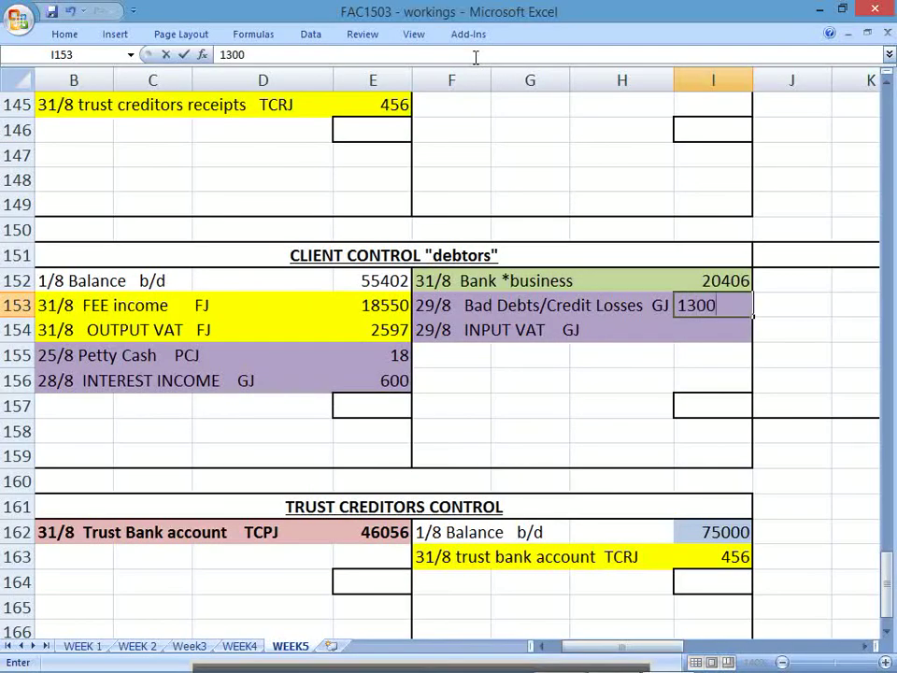
key("Return")
key("alt+Tab")
key("alt+Tab")
type("182")
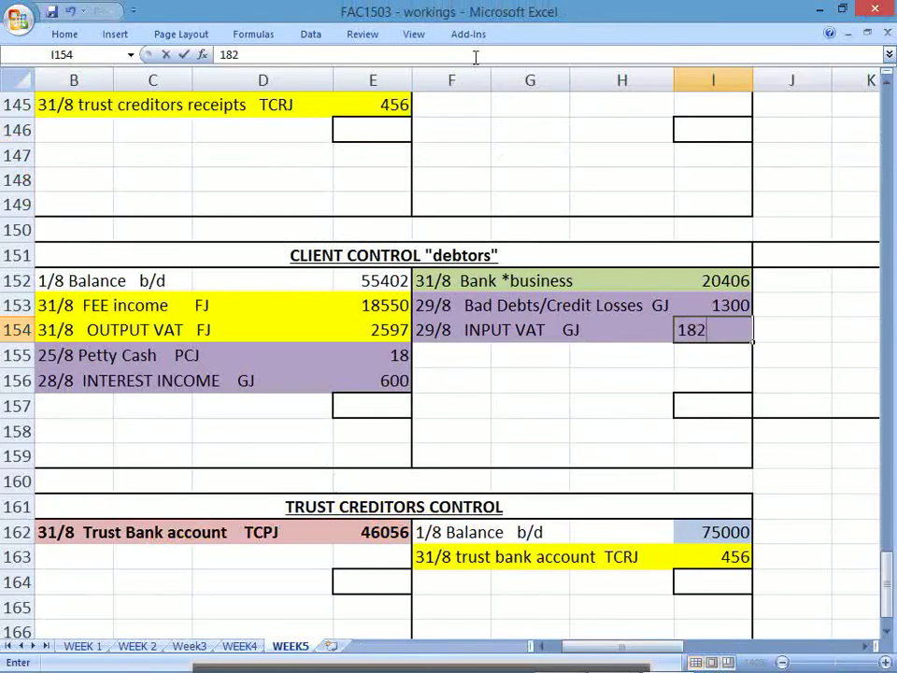
key("Return")
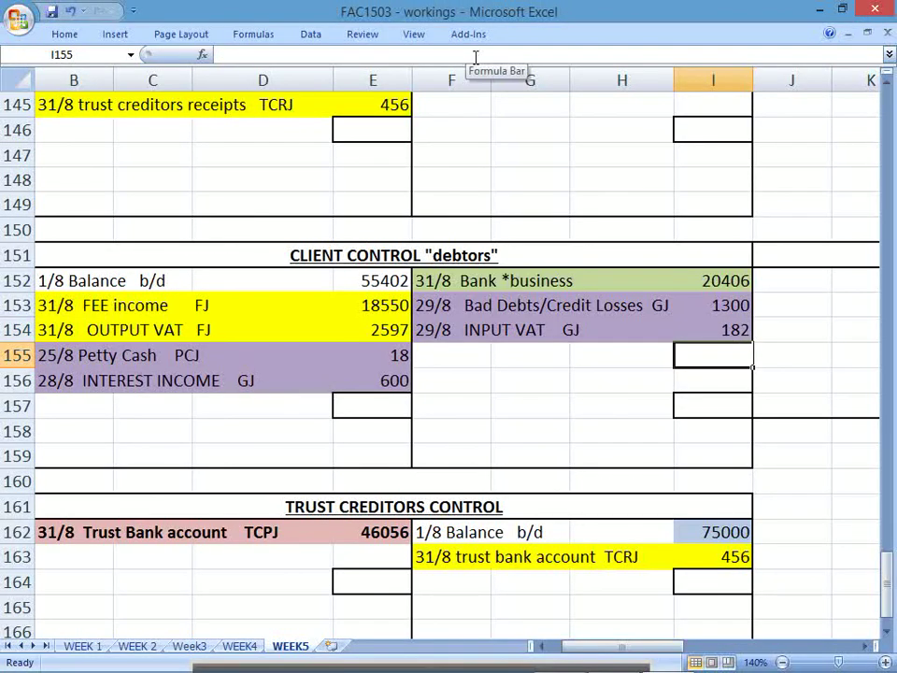
Step: Switch to the tutorial letter and examine the lists of trust creditors and clients that follow the general journal
key("alt+Tab")
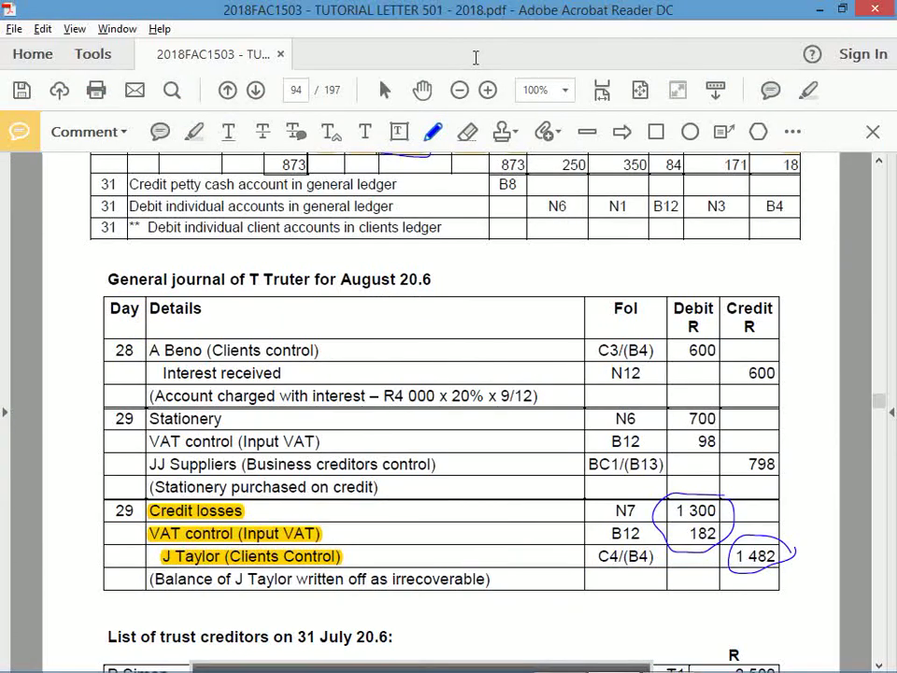
left_click(879, 665)
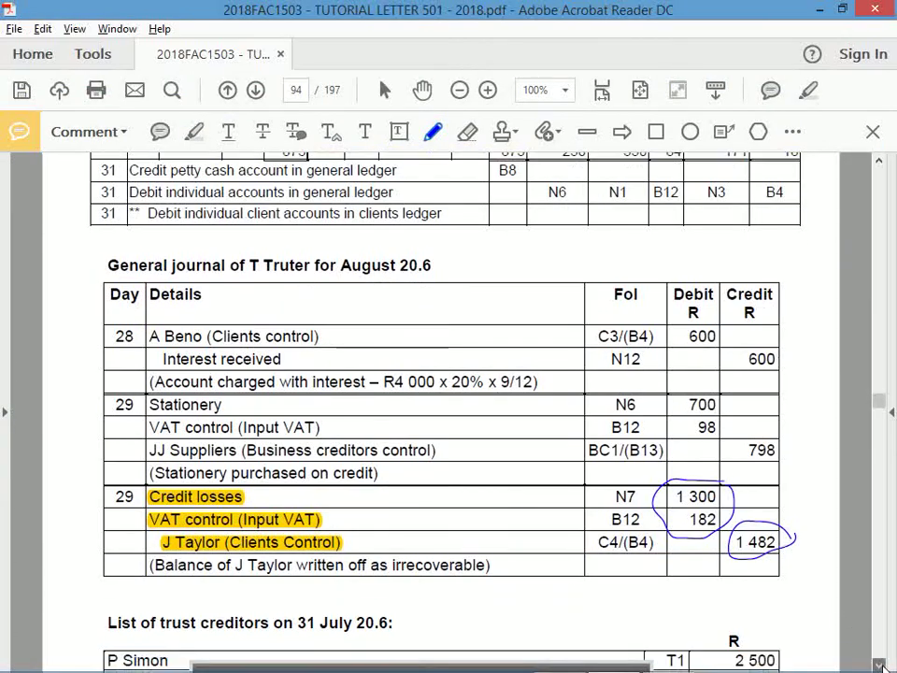
scroll(879, 665, "down", 10)
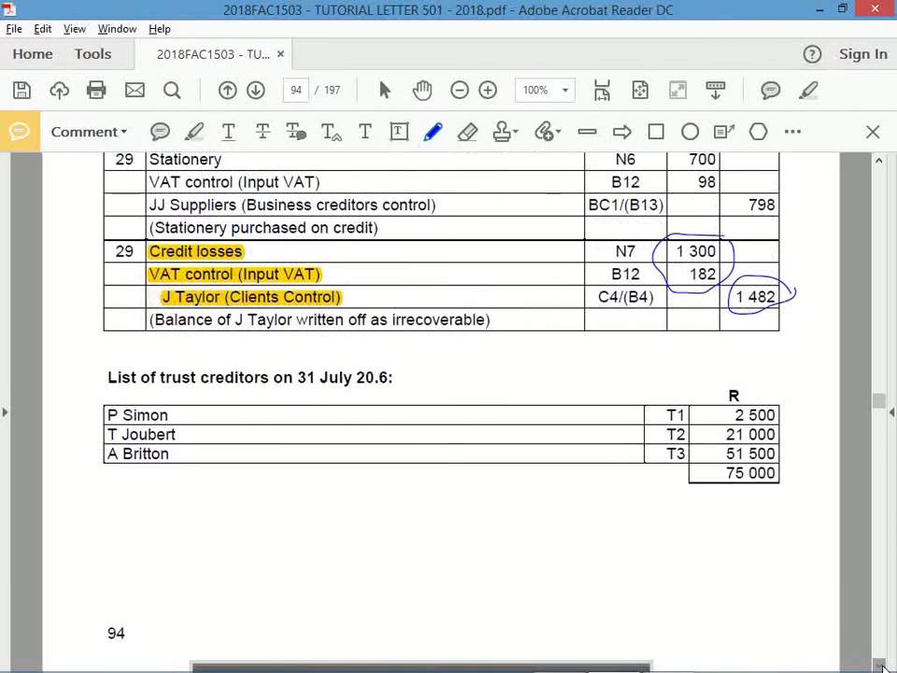
scroll(880, 665, "down", 12)
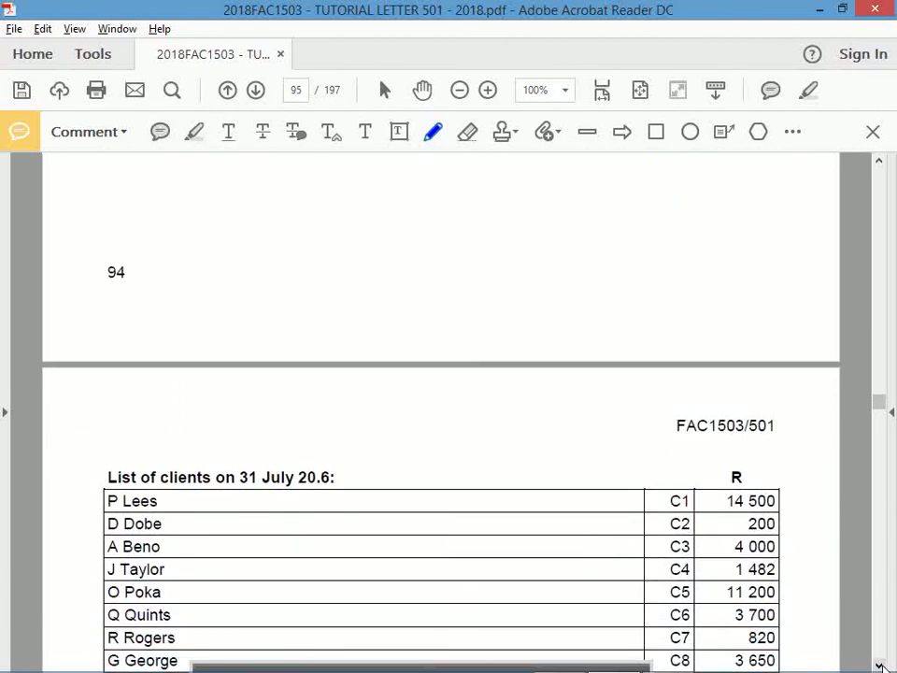
scroll(880, 665, "down", 2)
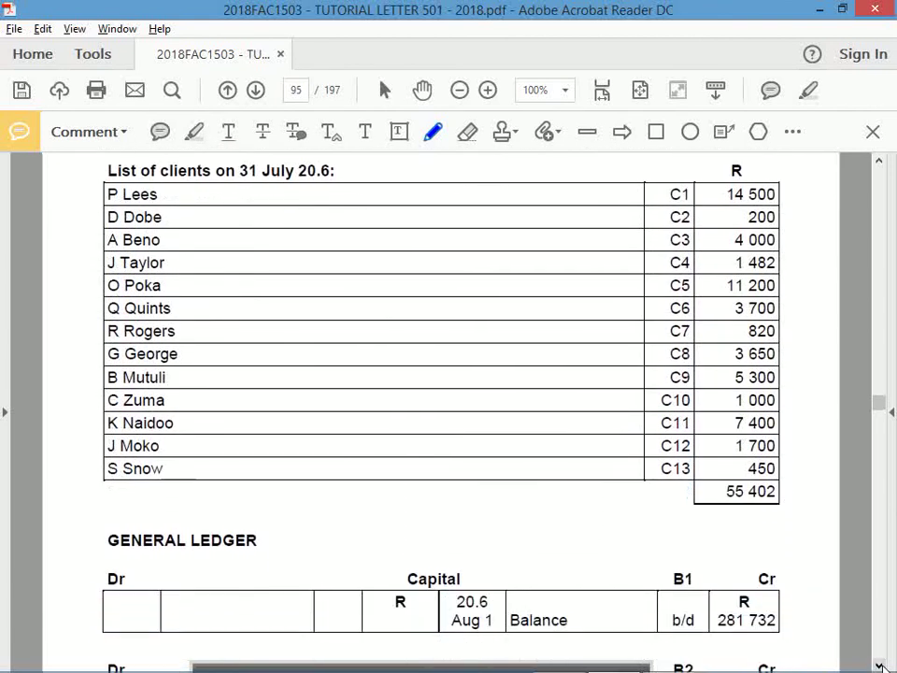
Step: Switch back to the workbook and insert cells at B139:I139 in the business Bank account, shifting the existing cells down
key("alt+Tab")
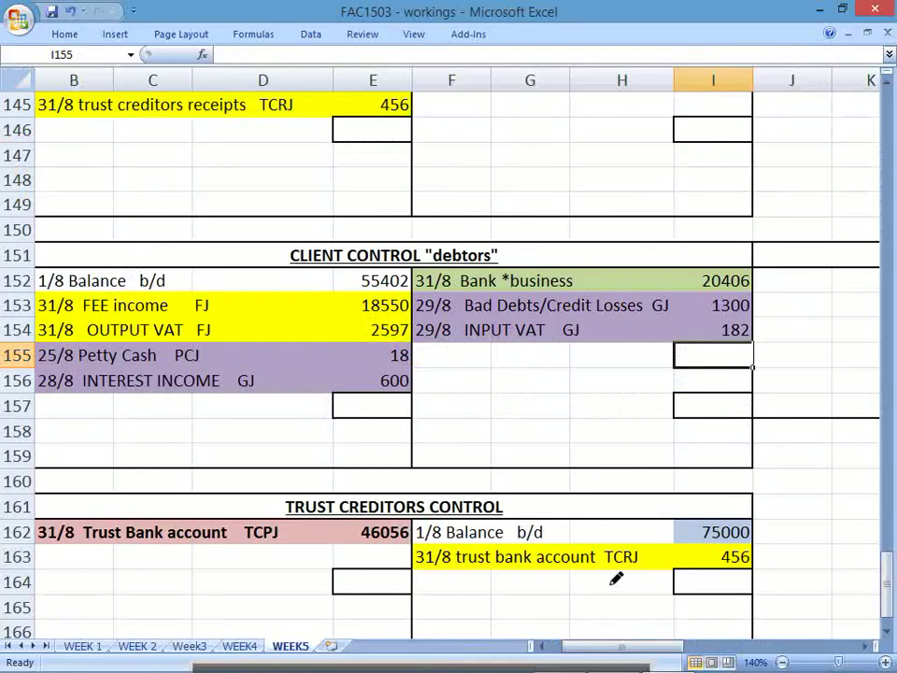
left_click(888, 83)
left_click(888, 83)
left_click(888, 82)
left_click(888, 82)
left_click(888, 82)
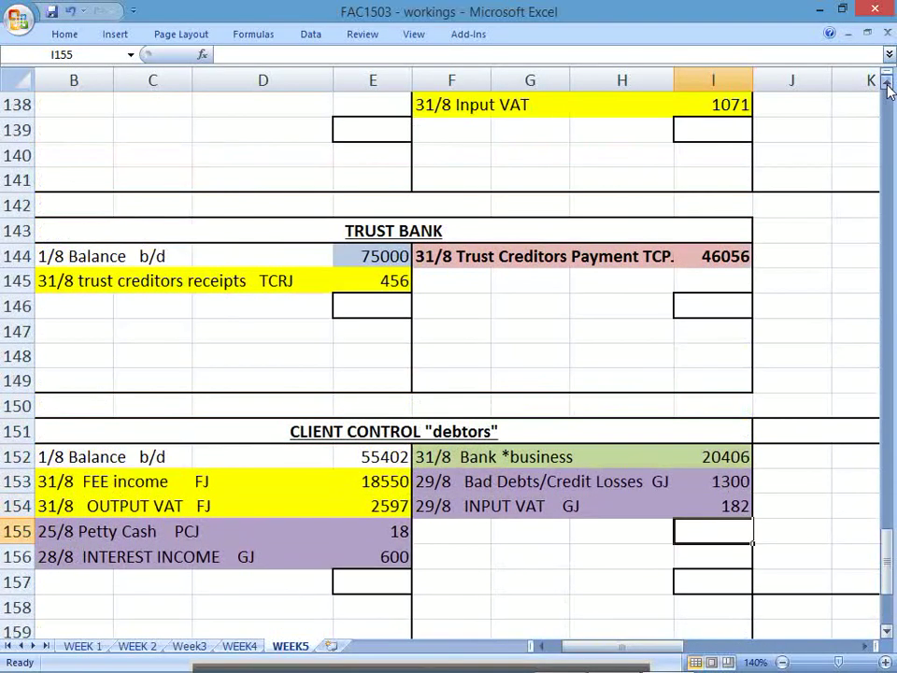
left_click(888, 82)
left_click(888, 82)
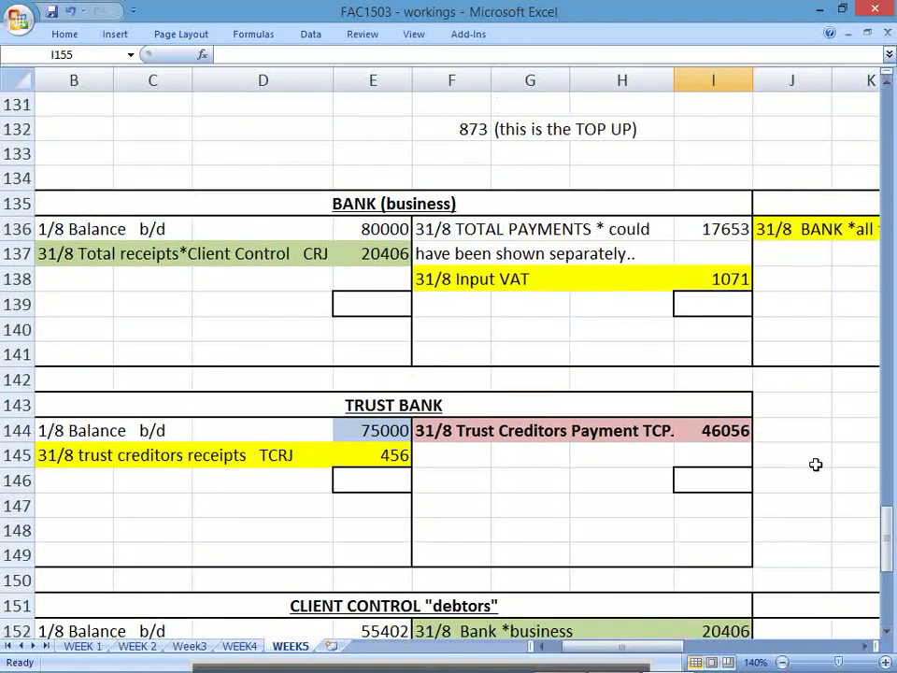
left_click(888, 631)
left_click(888, 630)
left_click(888, 631)
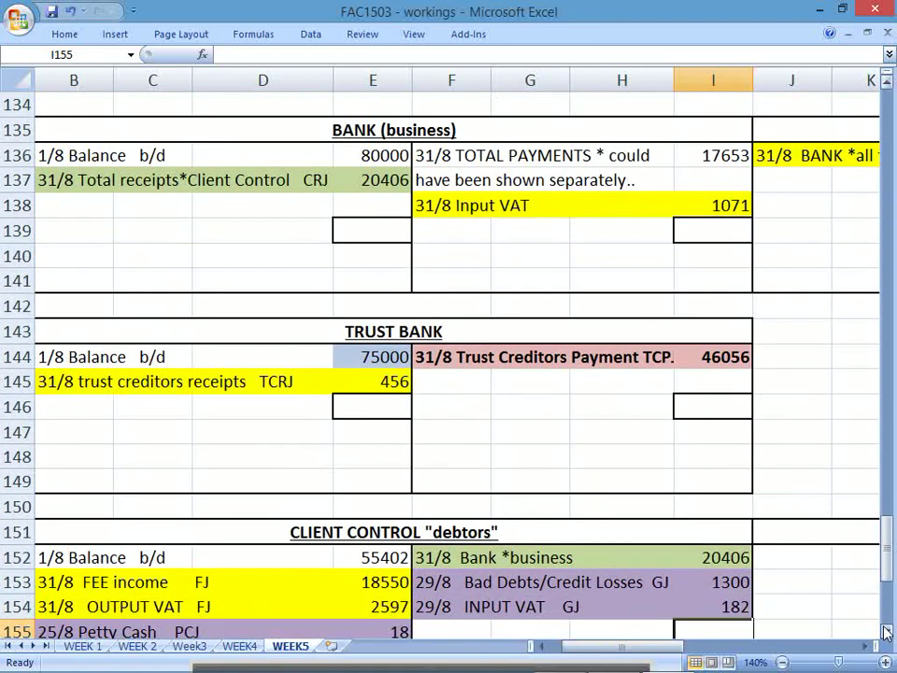
left_click(888, 630)
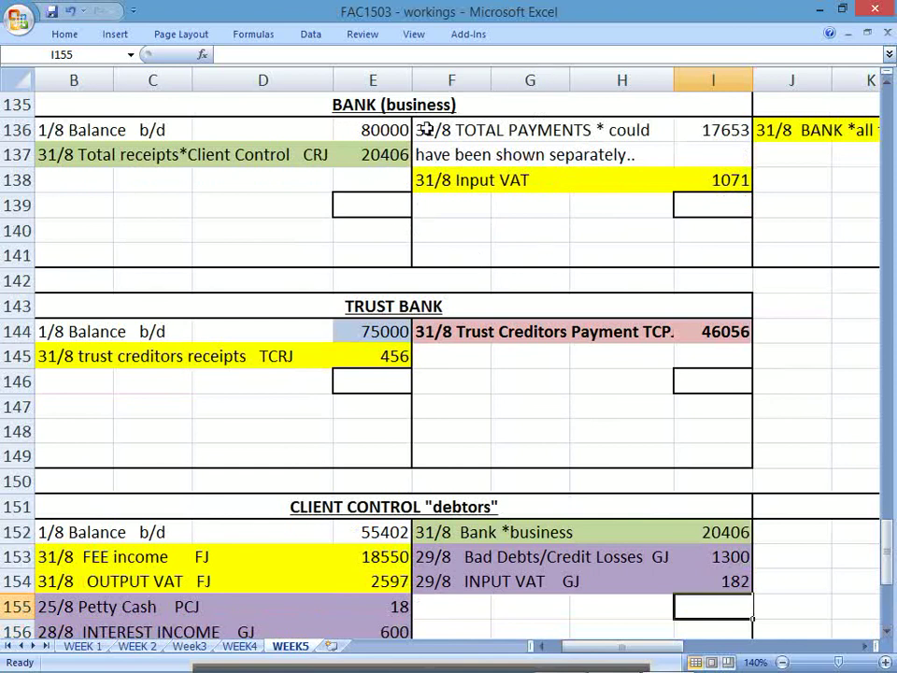
left_click_drag(93, 206, 687, 206)
right_click(687, 206)
left_click(738, 298)
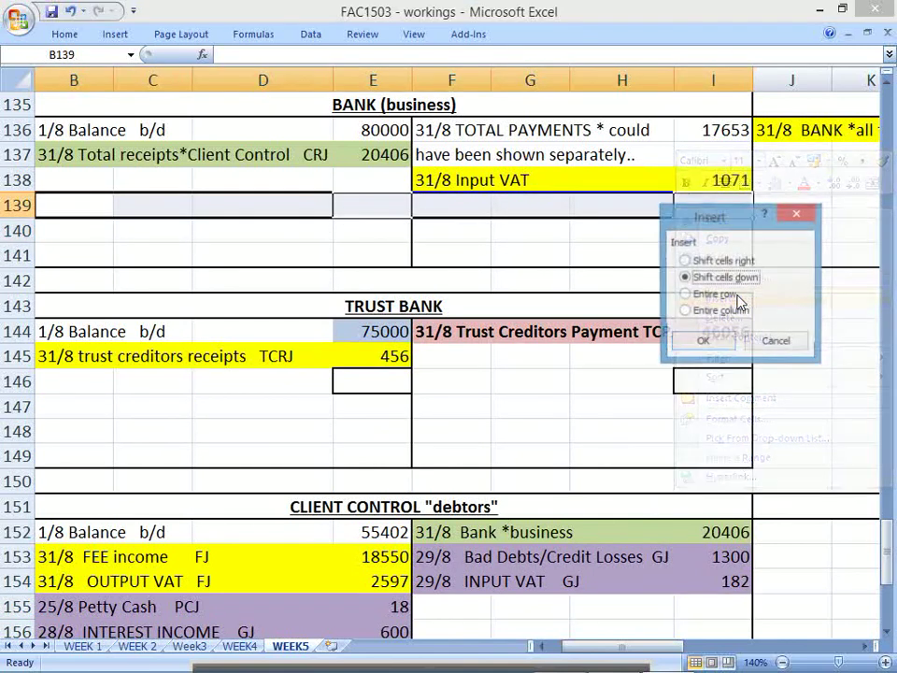
left_click(702, 341)
left_click(531, 274)
Step: Remove the yellow fill from the inserted cells F139:I139 in the business Bank account
left_click_drag(450, 204, 711, 206)
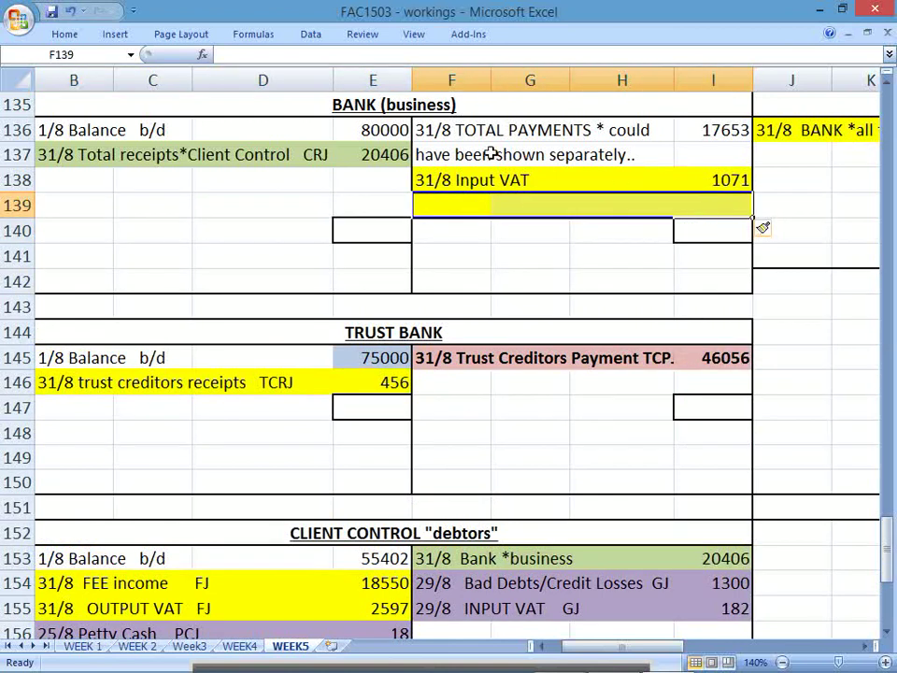
left_click(63, 34)
left_click(204, 90)
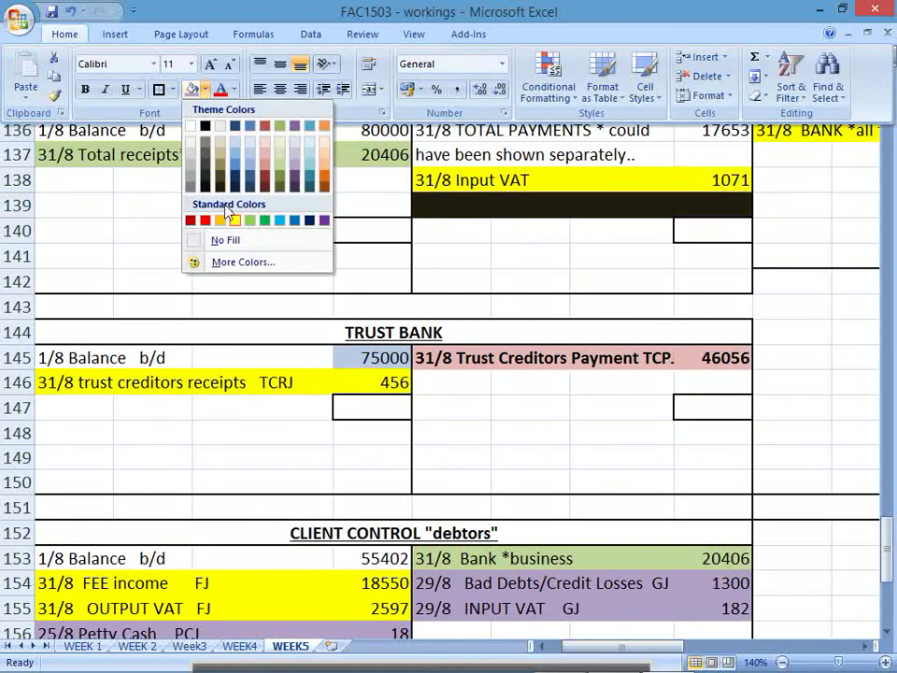
left_click(229, 240)
left_click(408, 231)
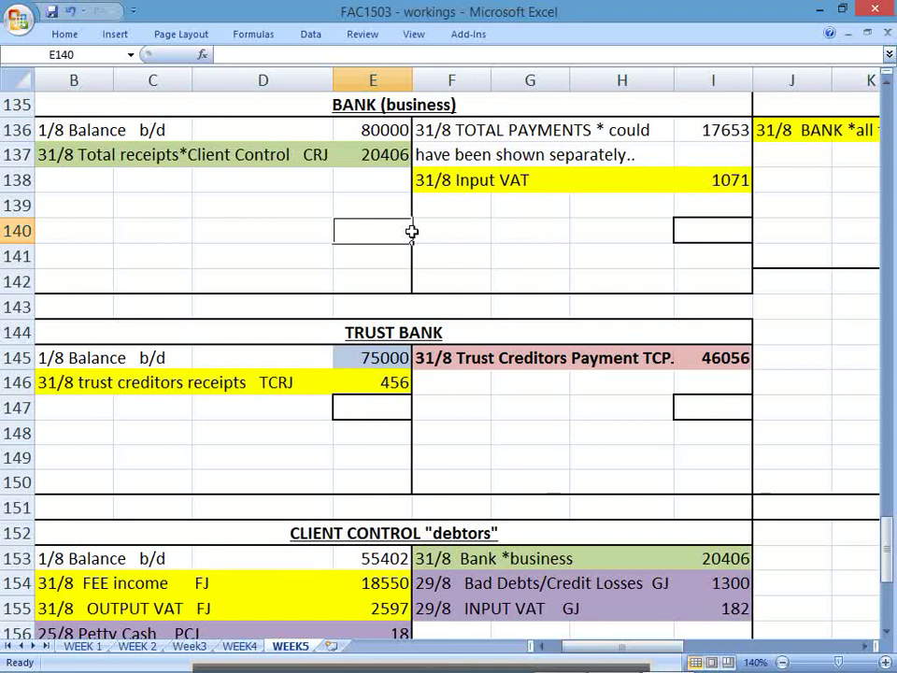
Step: Total the debit side of the business Bank account in E140 with =SUM(E136:E137)
left_click(507, 233)
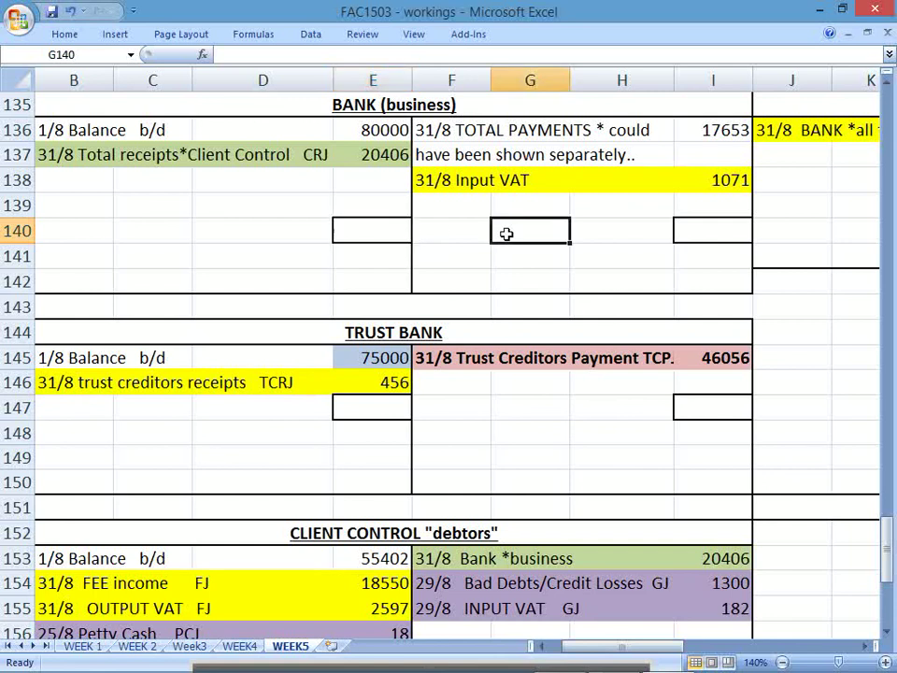
left_click(389, 233)
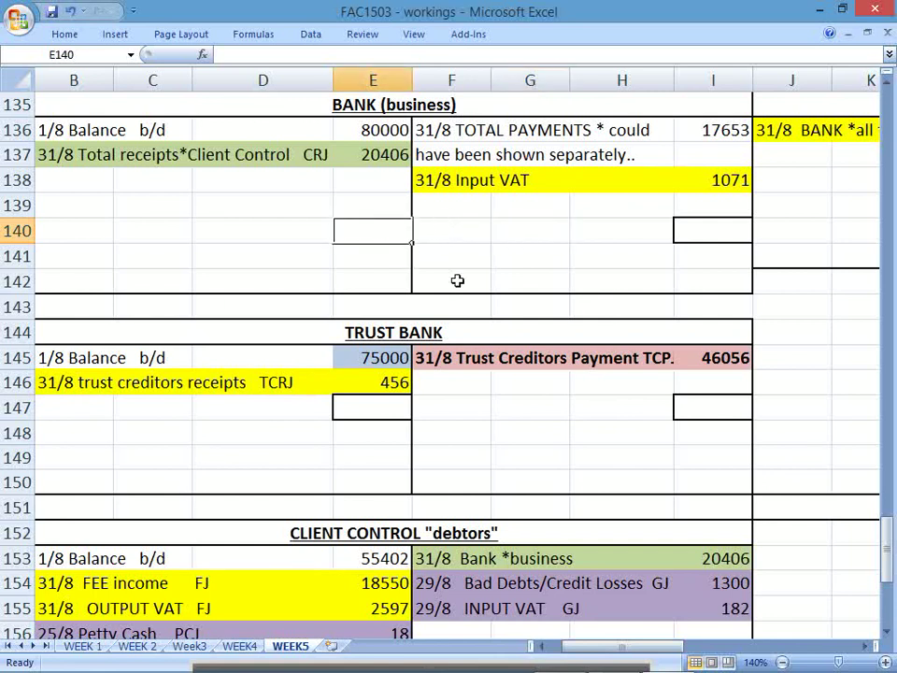
type("=sum(")
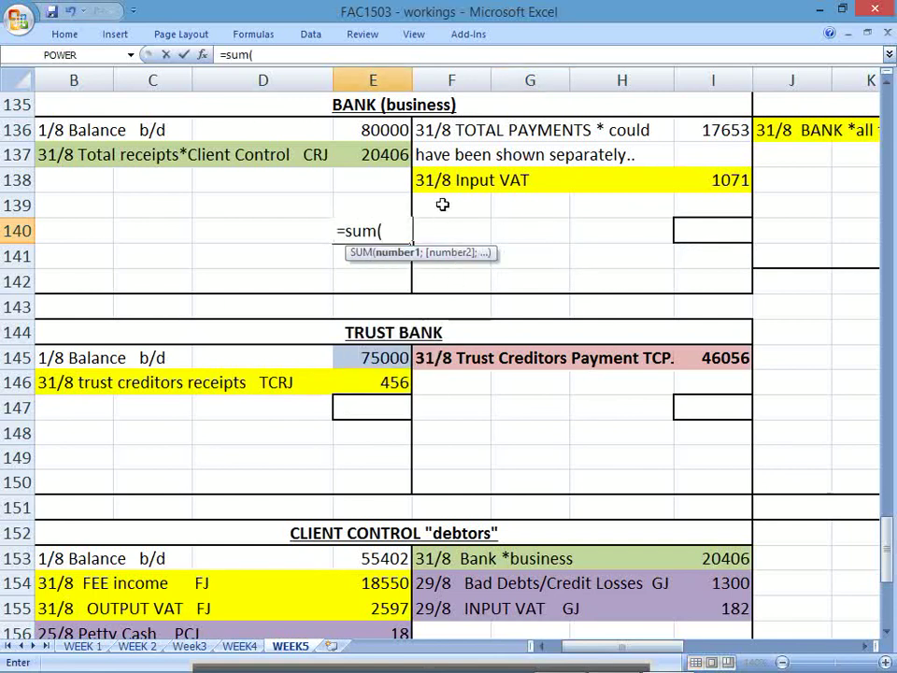
left_click_drag(383, 129, 389, 155)
key("Return")
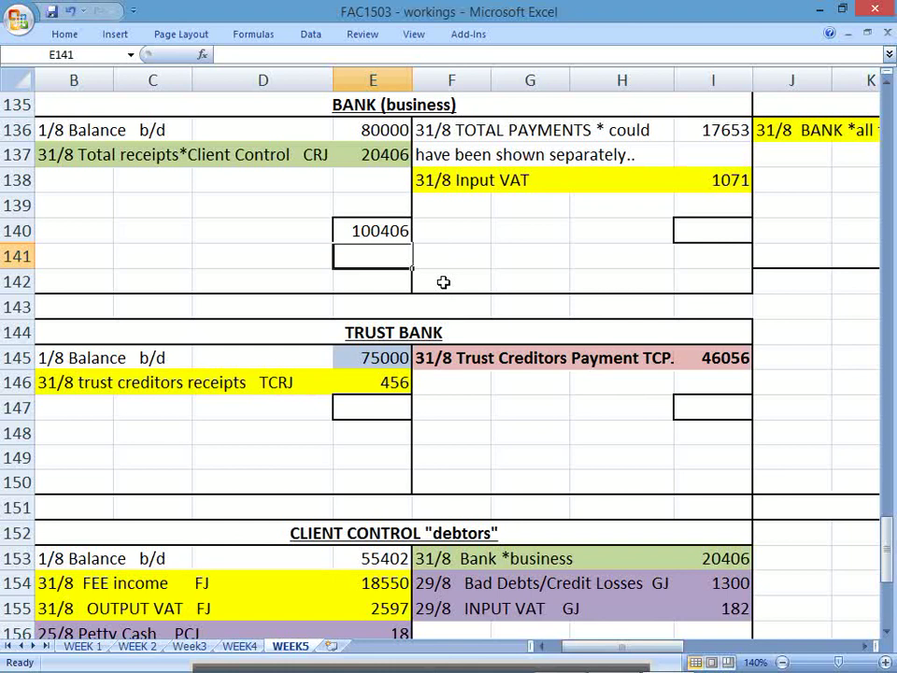
left_click(385, 232)
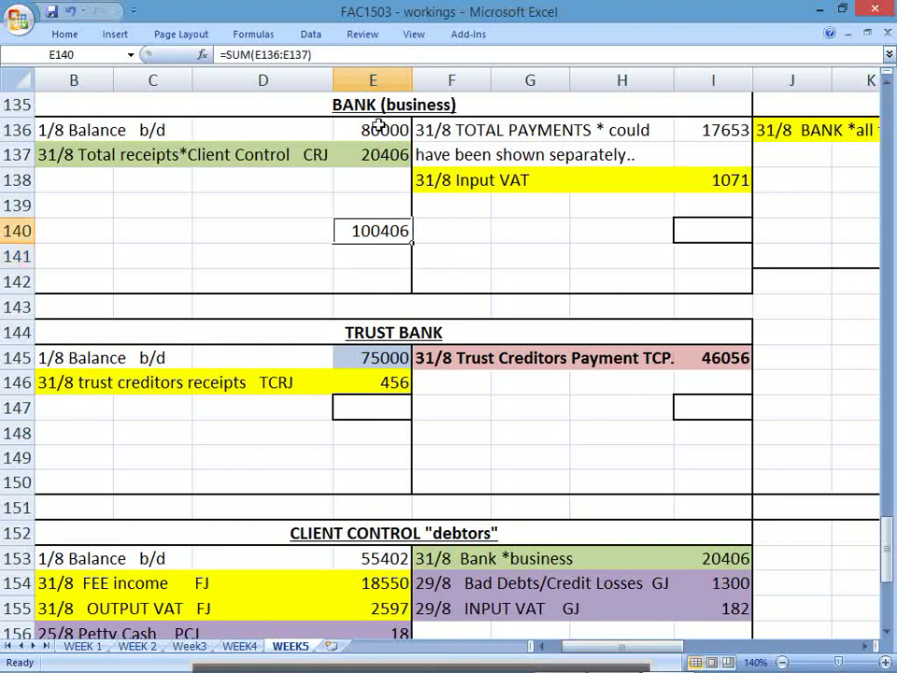
left_click_drag(381, 124, 383, 154)
Step: Carry the debit total across to the credit side of the business Bank account by entering =E140 in I140
left_click(696, 233)
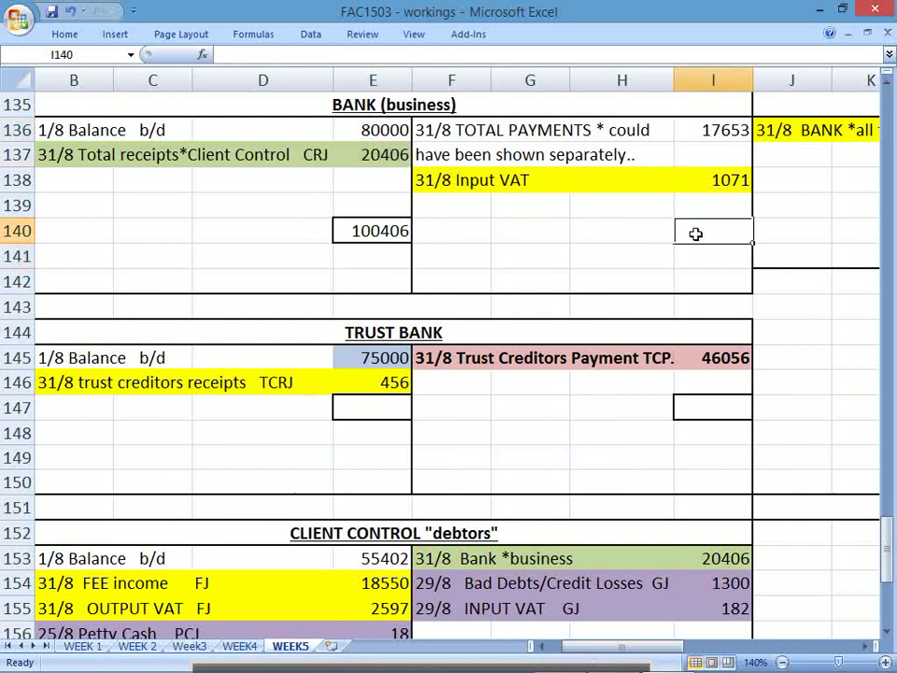
type("=")
left_click(408, 235)
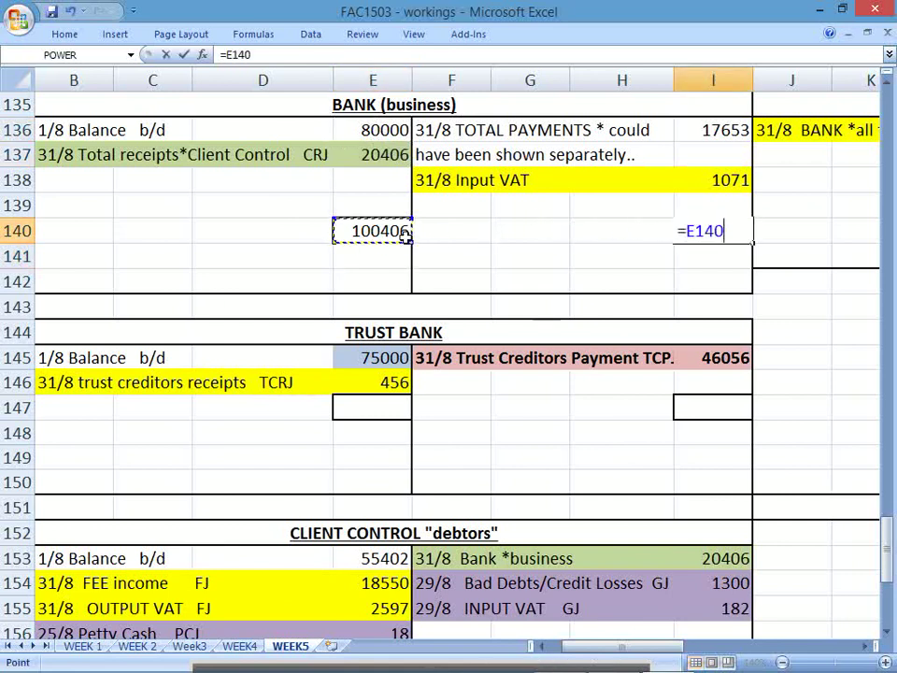
key("Return")
Step: Calculate the business Bank closing balance in I139 with =I140-I136-I138
left_click(726, 203)
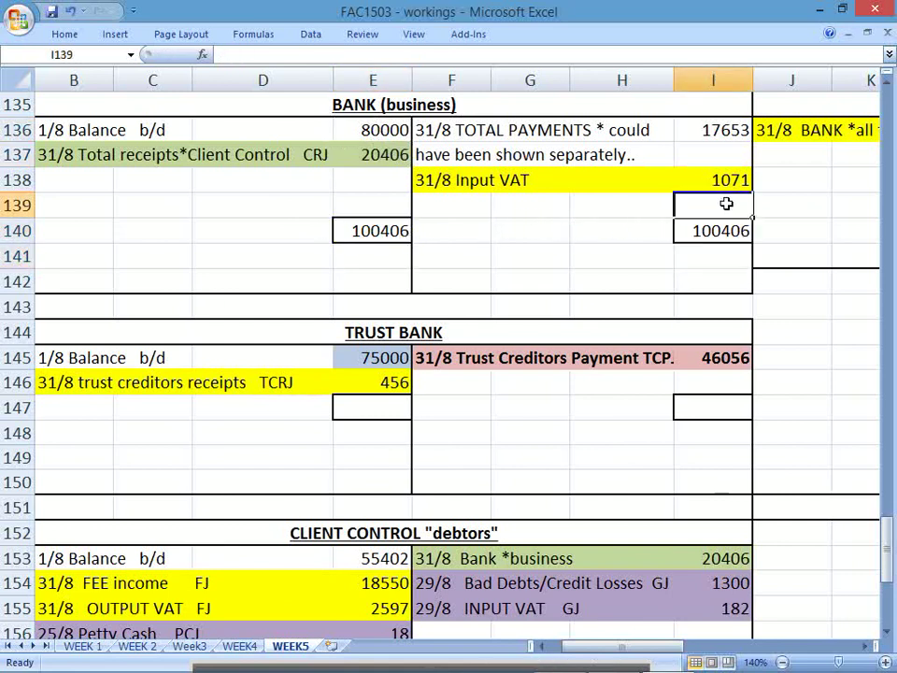
type("=")
left_click(728, 229)
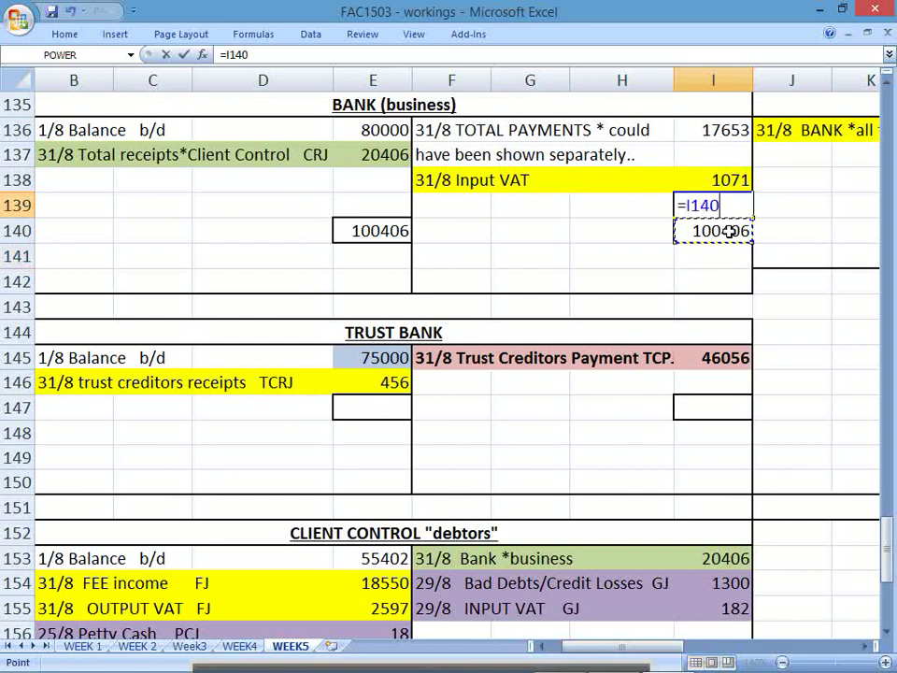
type("-")
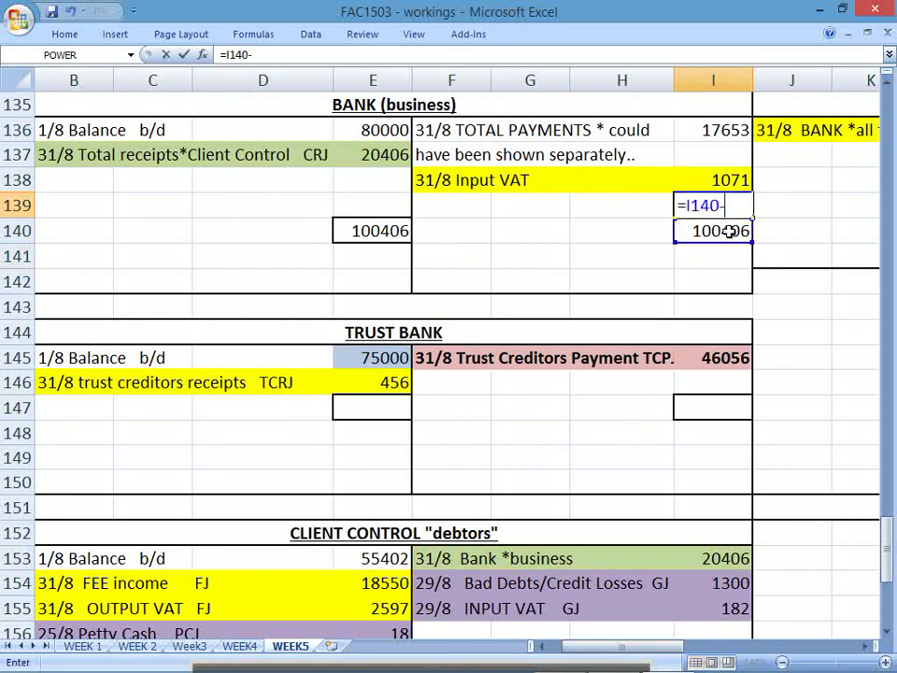
left_click(722, 133)
type("-")
left_click(730, 179)
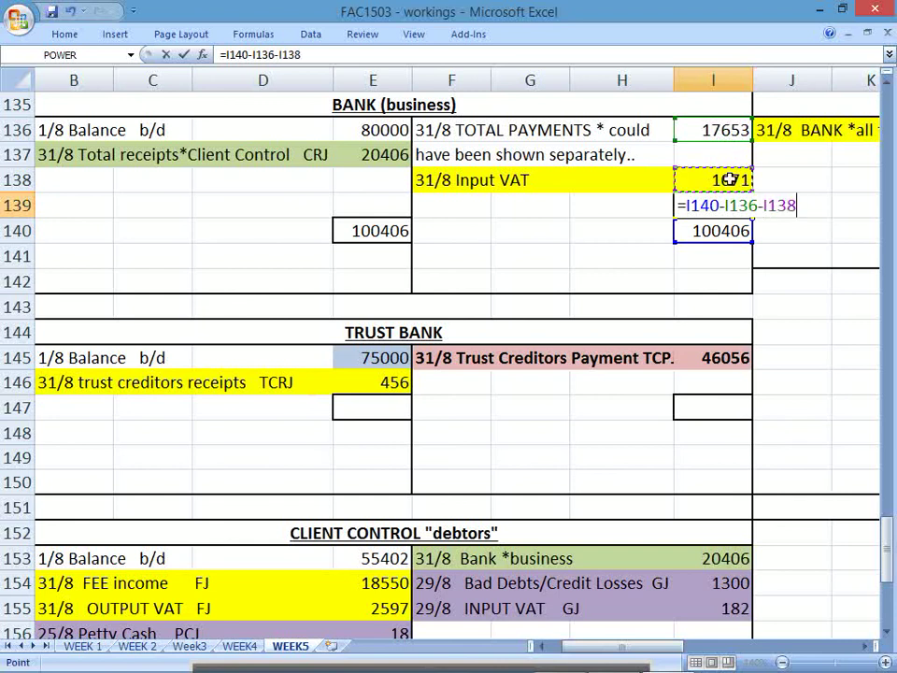
key("Return")
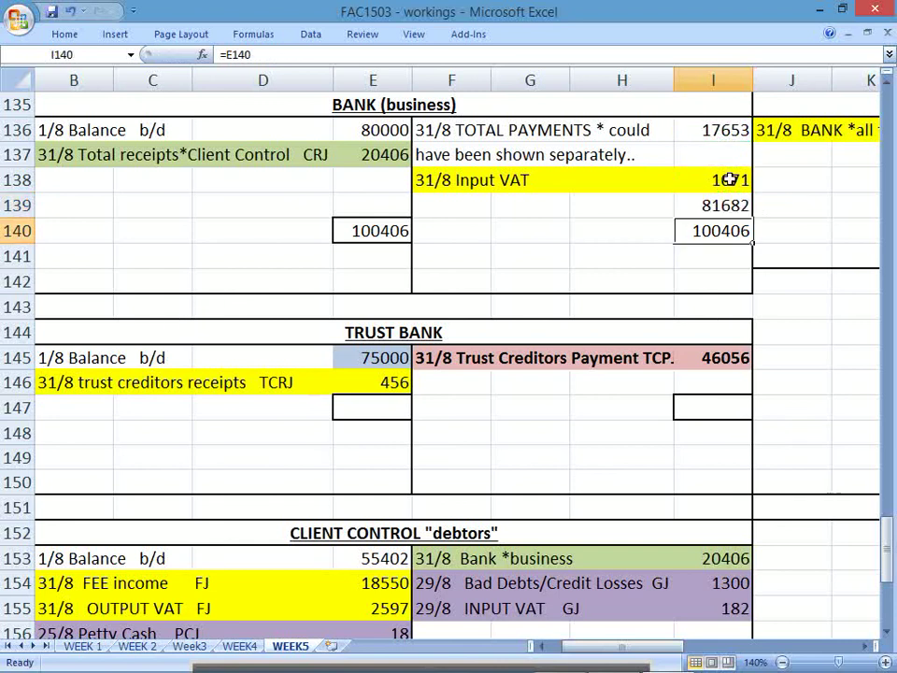
Step: Bring the business Bank closing balance down to the debit side by entering =I139 in E141
key("Up")
key("Down")
key("Down")
key("Left")
key("Left")
key("Left")
key("Left")
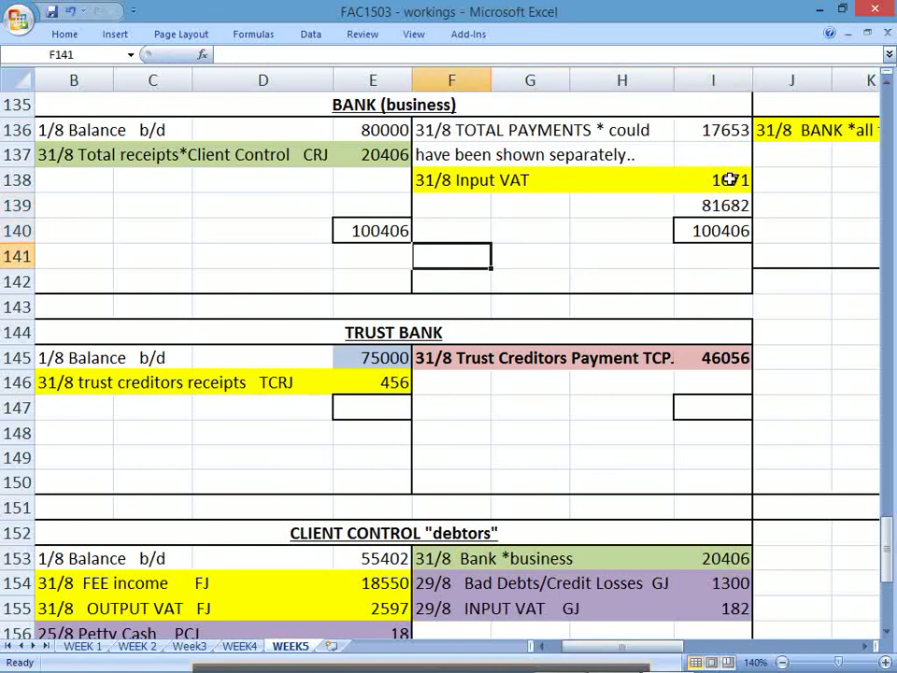
type("=")
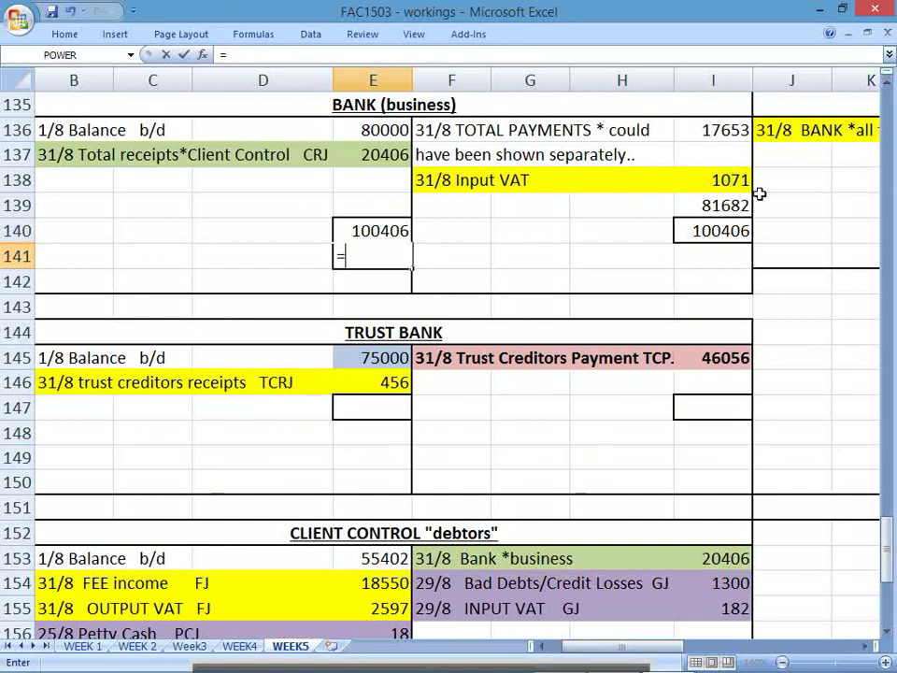
left_click(731, 205)
key("Return")
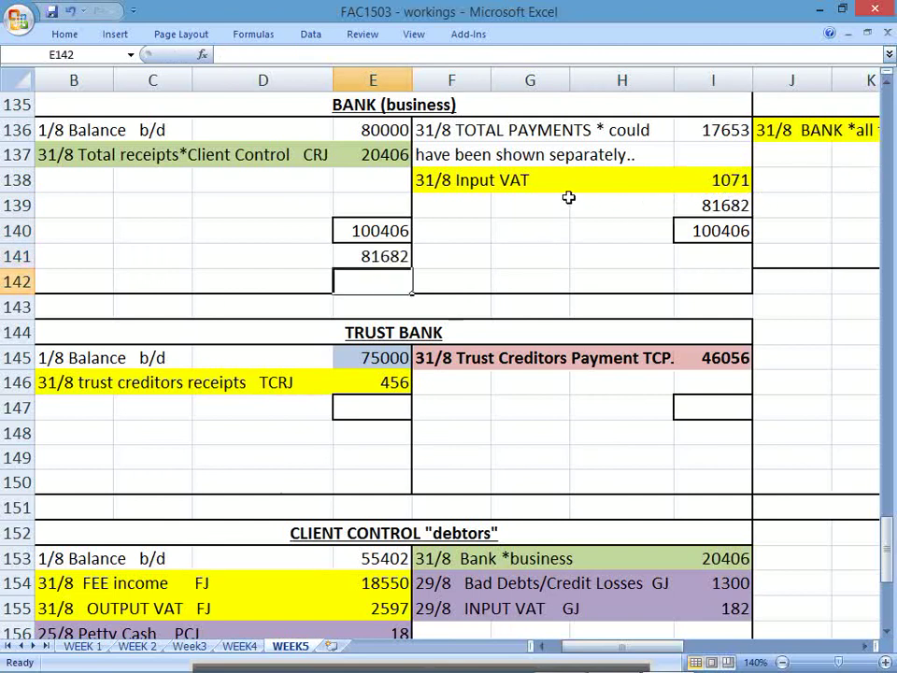
Step: Label the closing balance in F139 of the business Bank account as "31/8 balance c/d"
left_click(461, 201)
type("31/8")
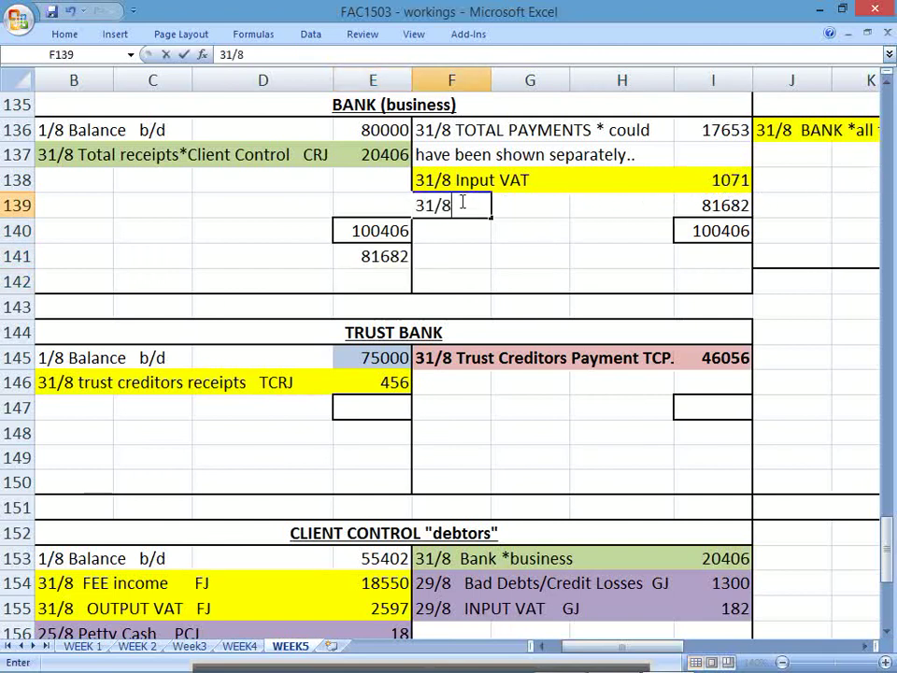
type(" balance c/d")
key("Return")
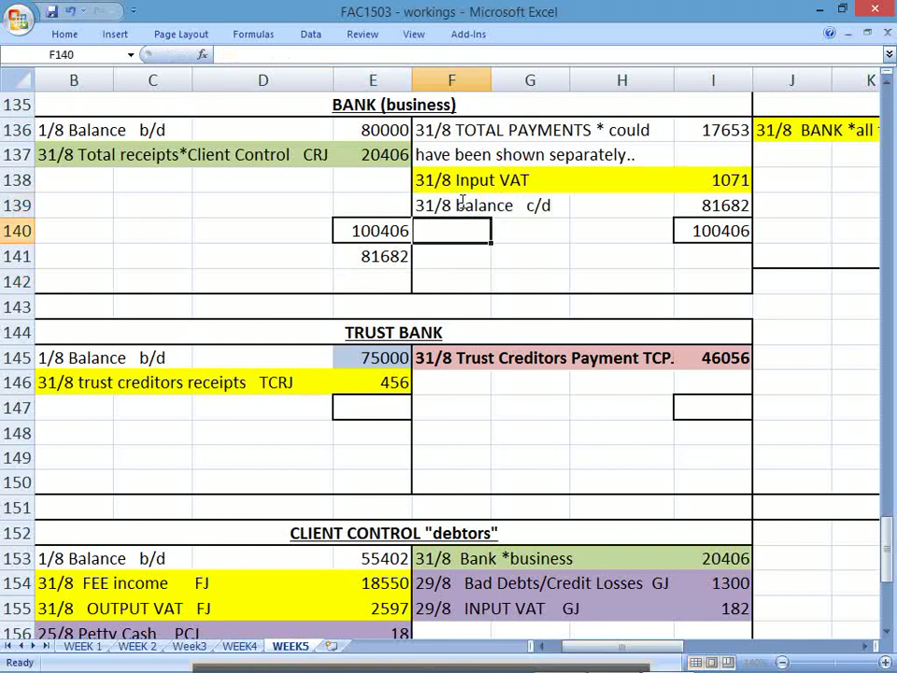
Step: Label the opening balance in B141 of the business Bank account as "1/9 balance b/d"
key("Down")
key("Right")
key("Left")
key("Left")
key("Left")
key("Left")
key("Left")
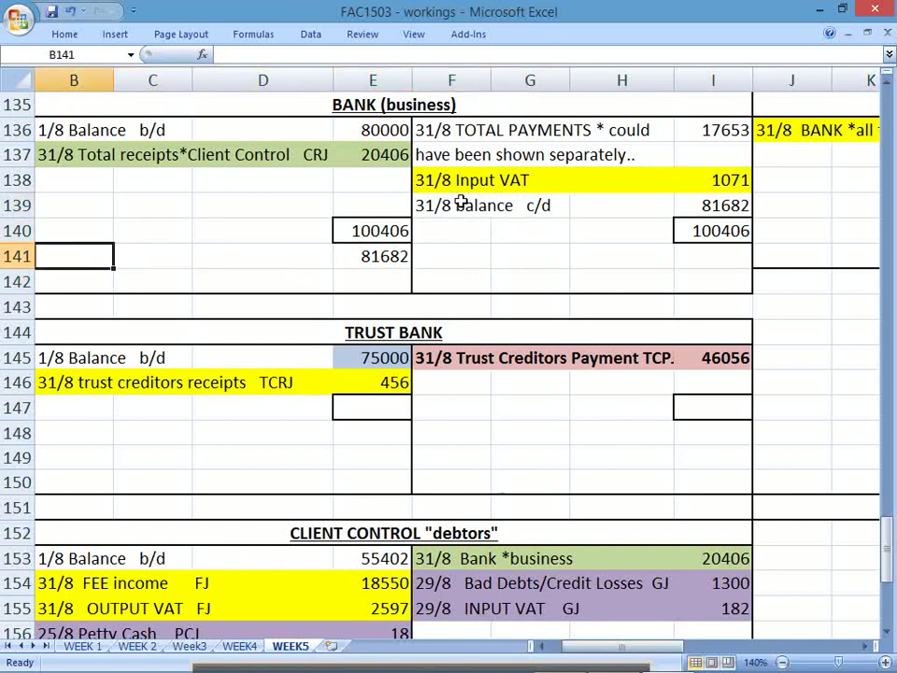
type("1/9")
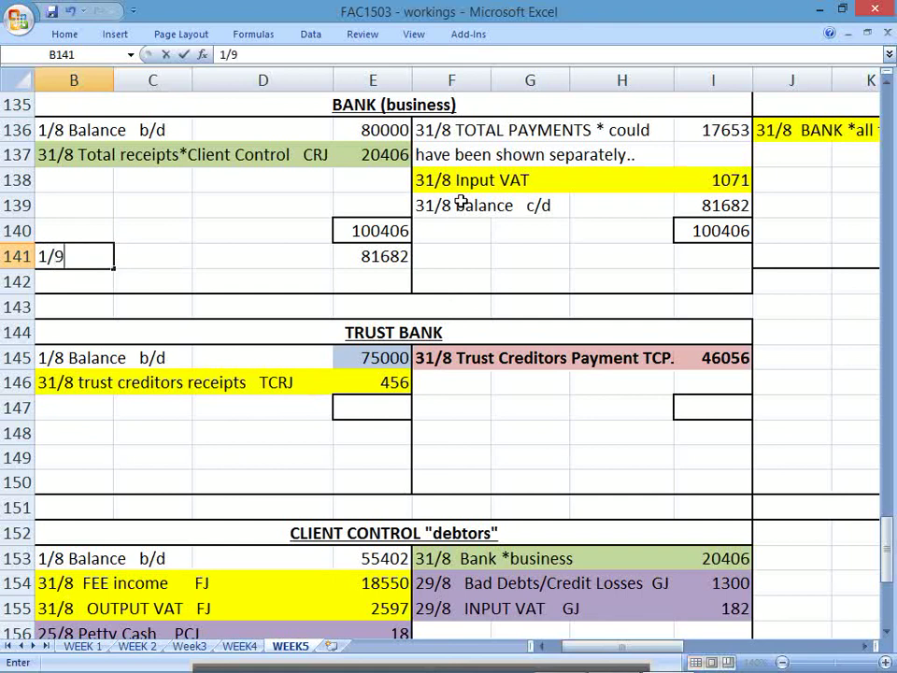
type(" balance")
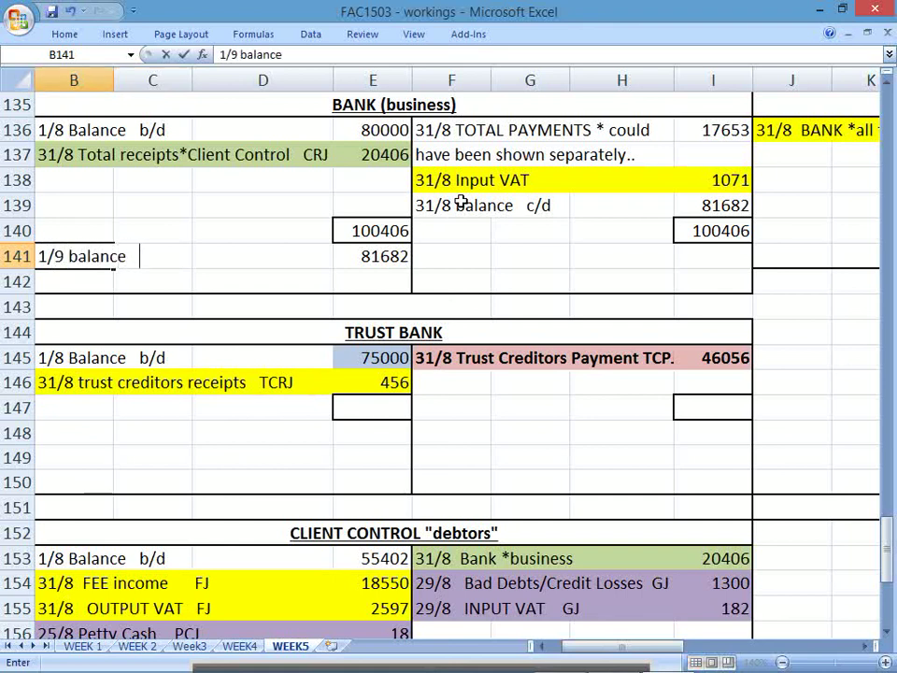
type("  b/d")
key("Return")
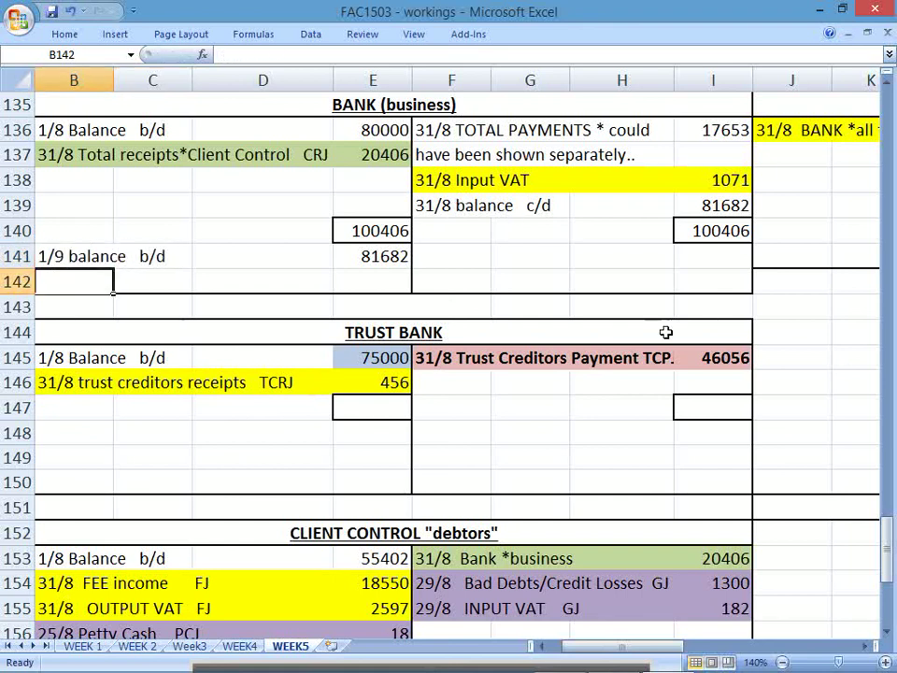
Step: Insert cells at B147:I147 in the Trust Bank account, shifting the existing cells down
left_click(550, 436)
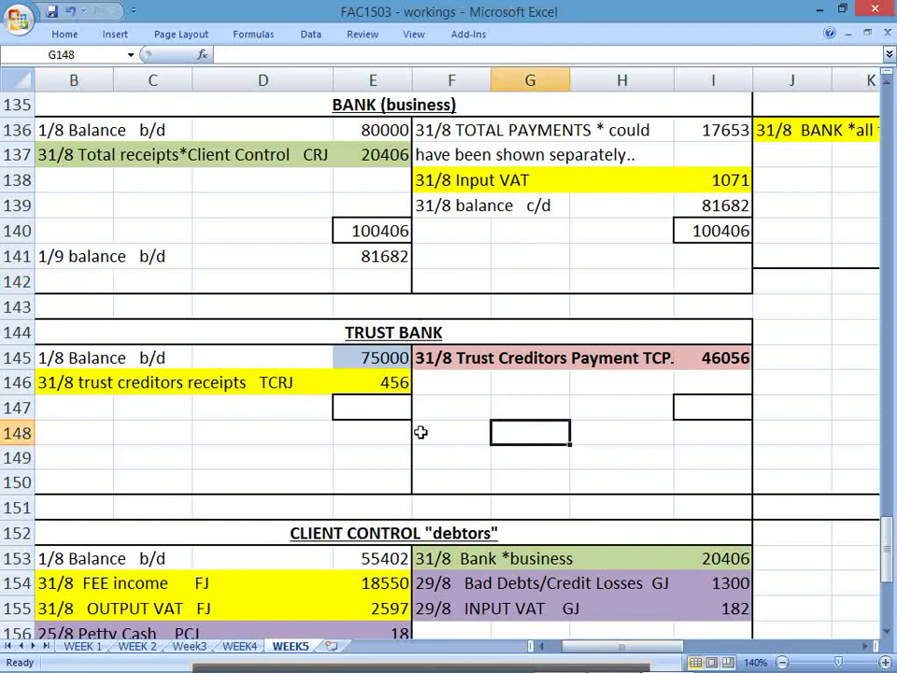
left_click_drag(46, 408, 678, 408)
right_click(679, 409)
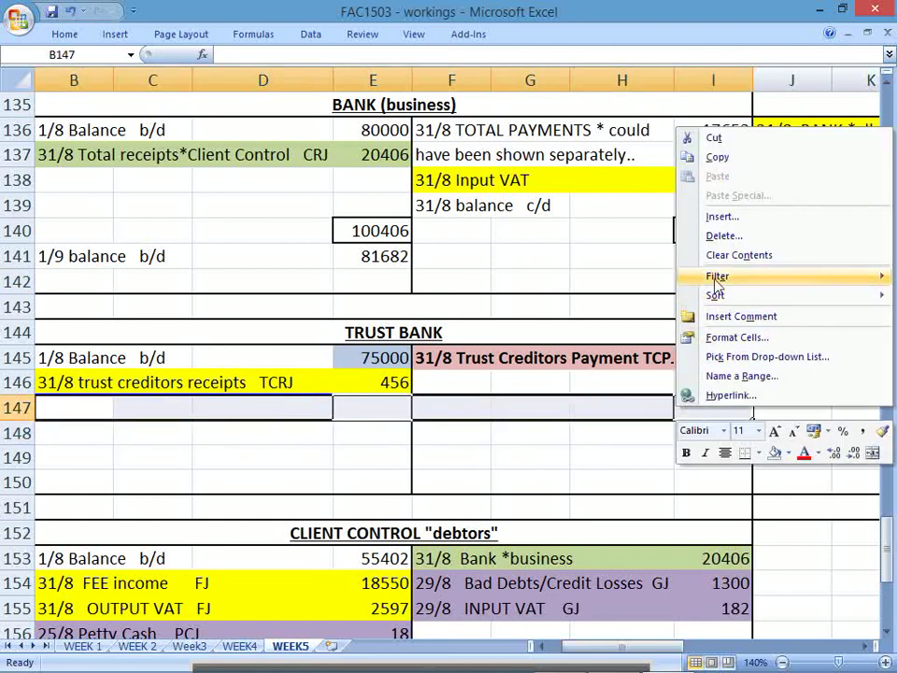
left_click(718, 218)
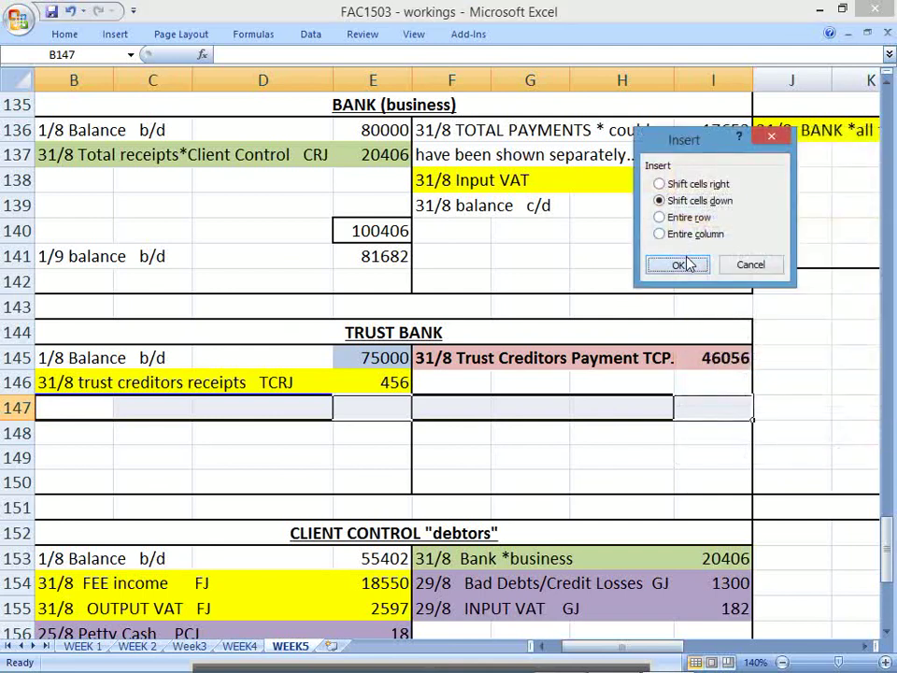
left_click(681, 262)
left_click(480, 441)
Step: Remove the yellow fill from the inserted cells B147:E147 in the Trust Bank account
left_click_drag(90, 406, 356, 408)
left_click(65, 33)
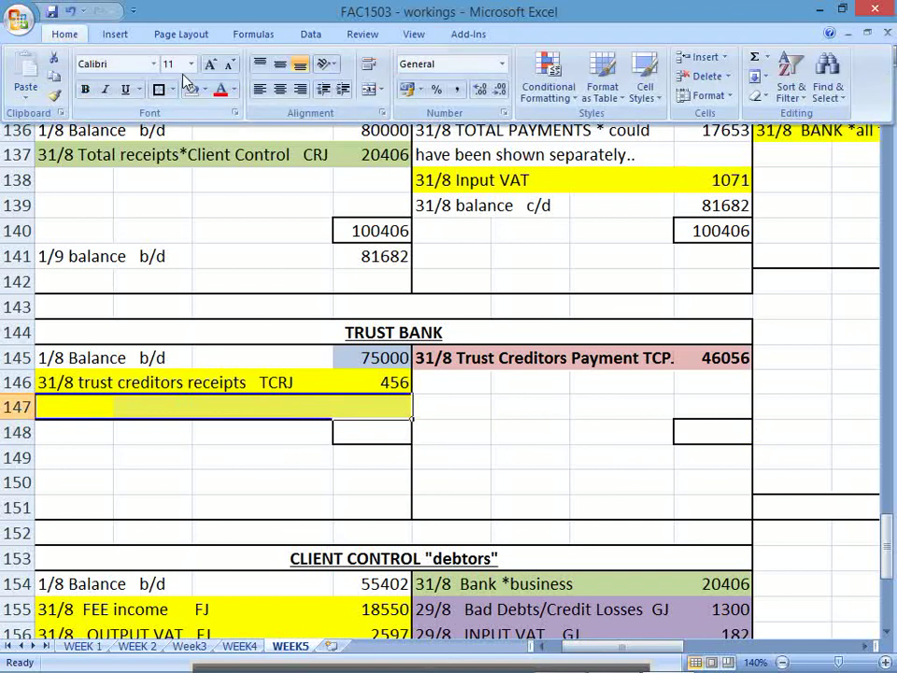
left_click(191, 90)
left_click(299, 504)
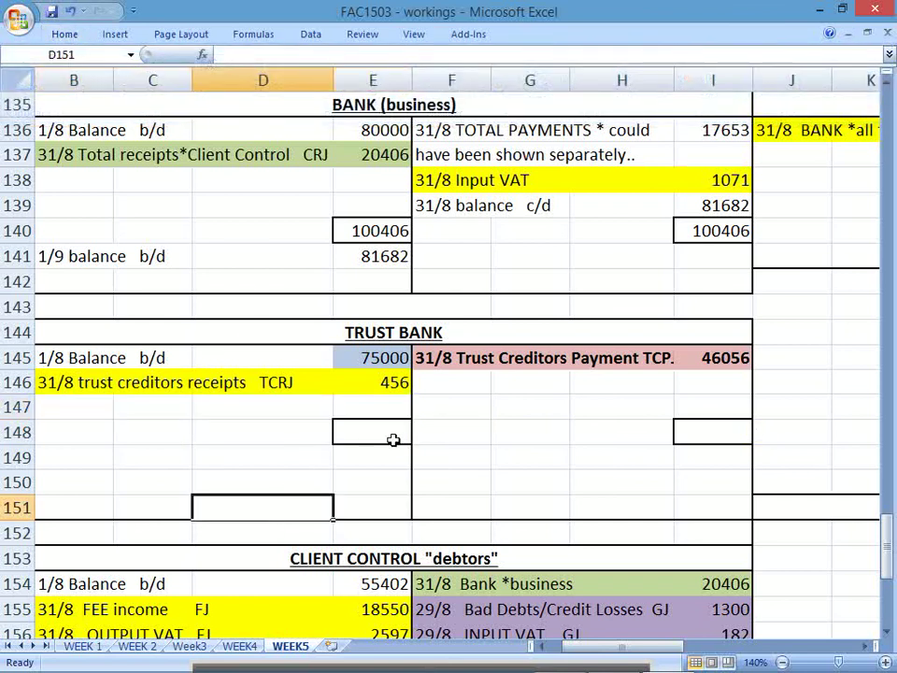
Step: Total the debit side of the Trust Bank account in E148 with =SUM(E145:E146)
left_click(468, 403)
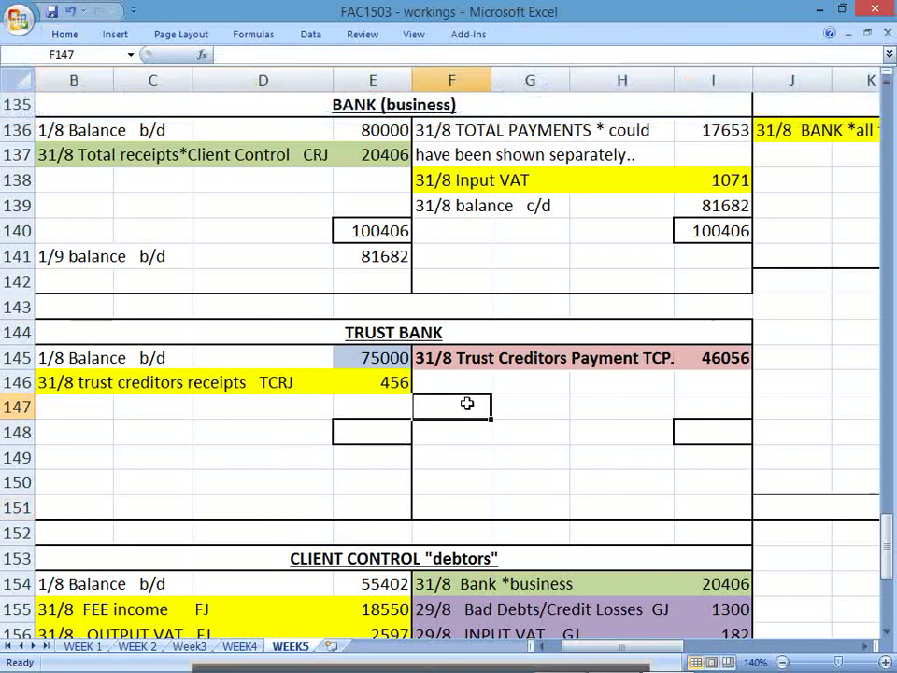
left_click(378, 433)
type("=sum(")
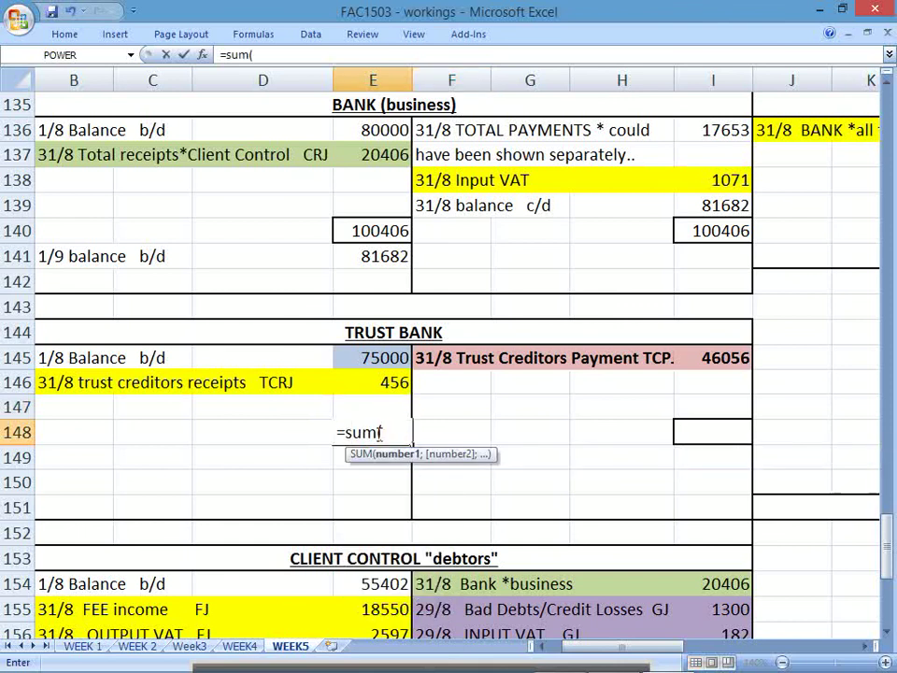
left_click_drag(387, 361, 386, 376)
key("Return")
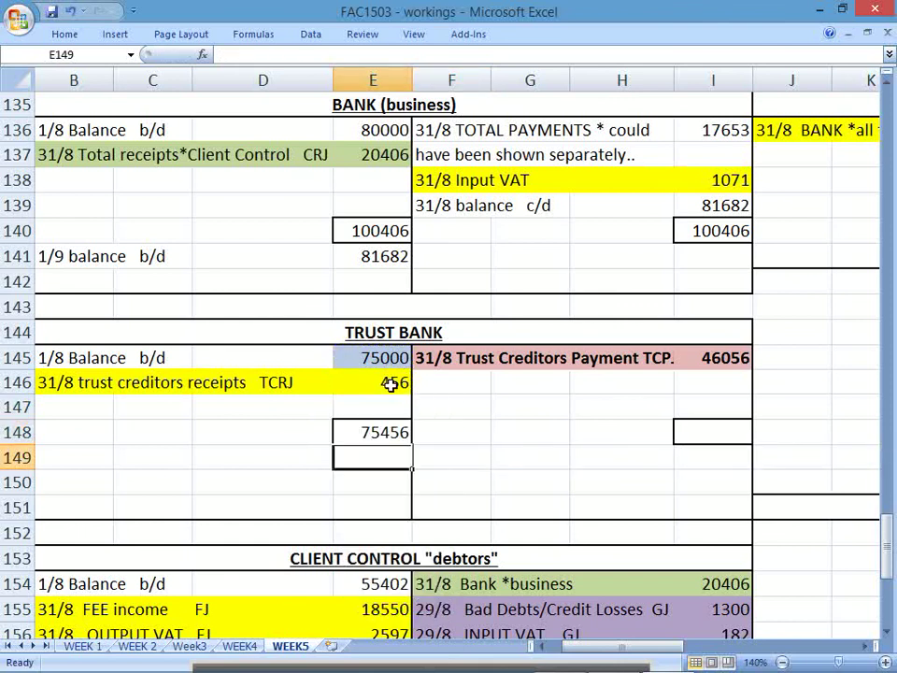
Step: Carry the Trust Bank debit total across to the credit side by entering =E148 in I148
left_click(701, 431)
type("=")
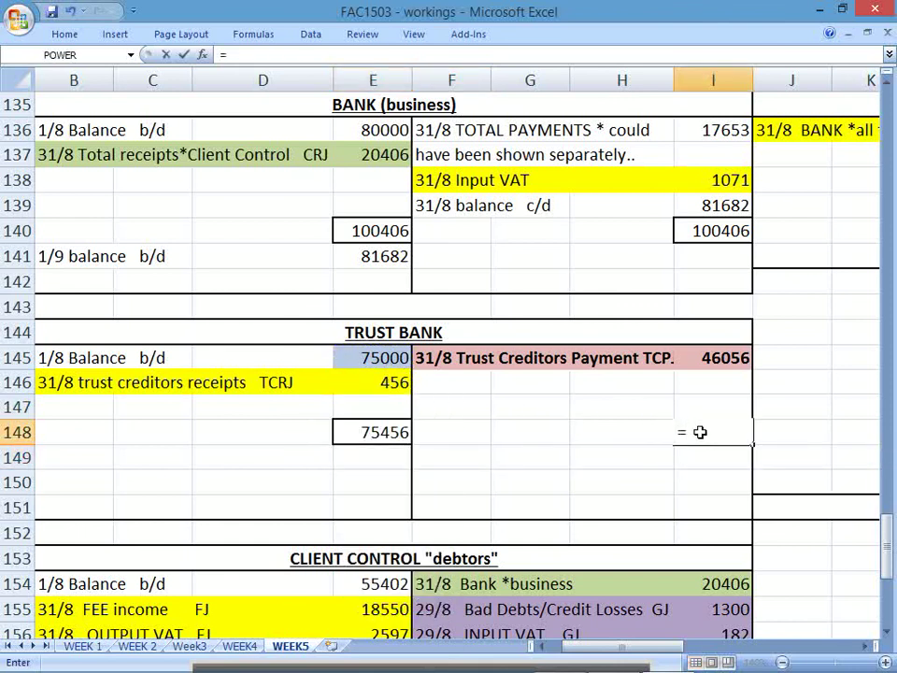
left_click(345, 431)
key("Return")
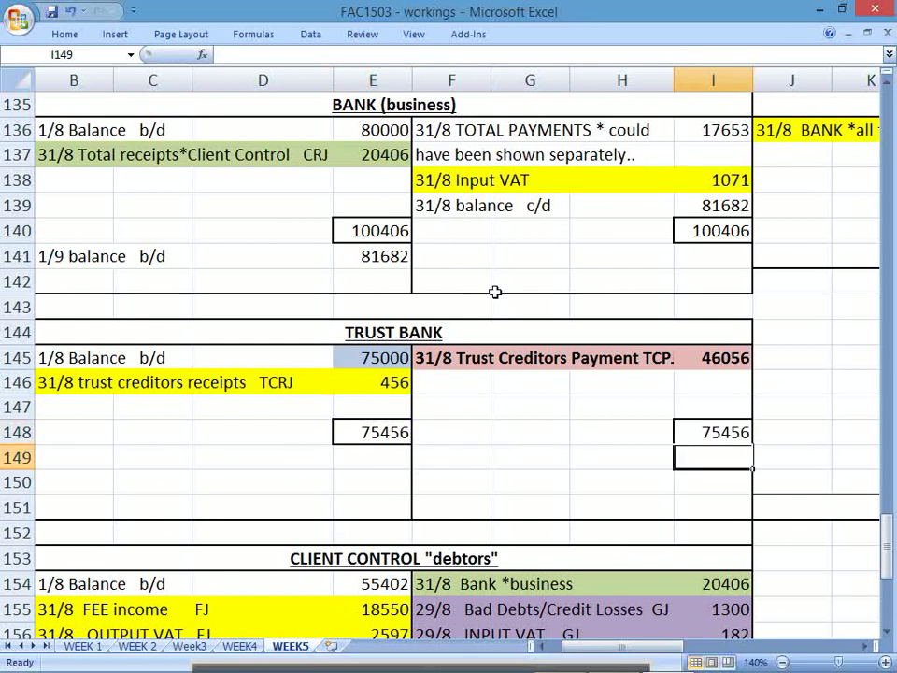
Step: Copy the closing balance line F139:I139 from the business Bank account into the Trust Bank account at F147
left_click_drag(449, 205, 677, 207)
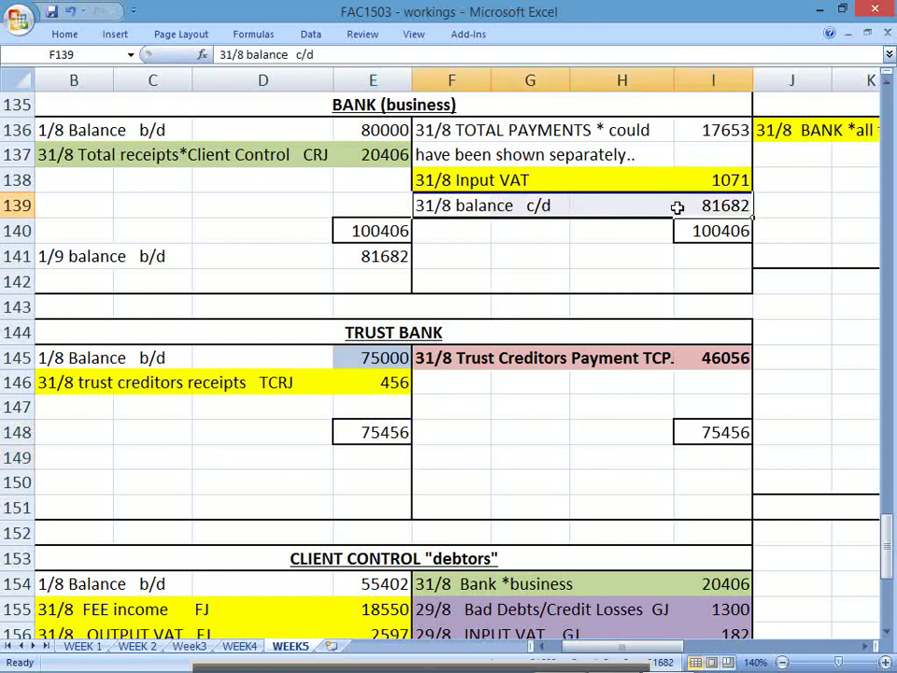
key("ctrl+c")
left_click(456, 404)
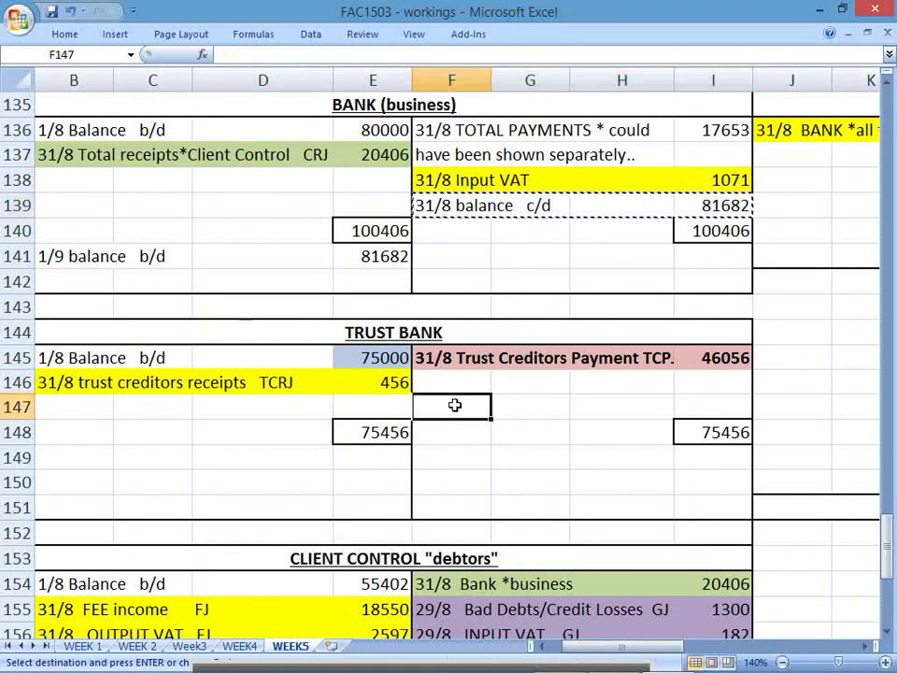
key("ctrl+v")
Step: Calculate the Trust Bank closing balance in I147 with =I148-I145
left_click(729, 406)
type("=")
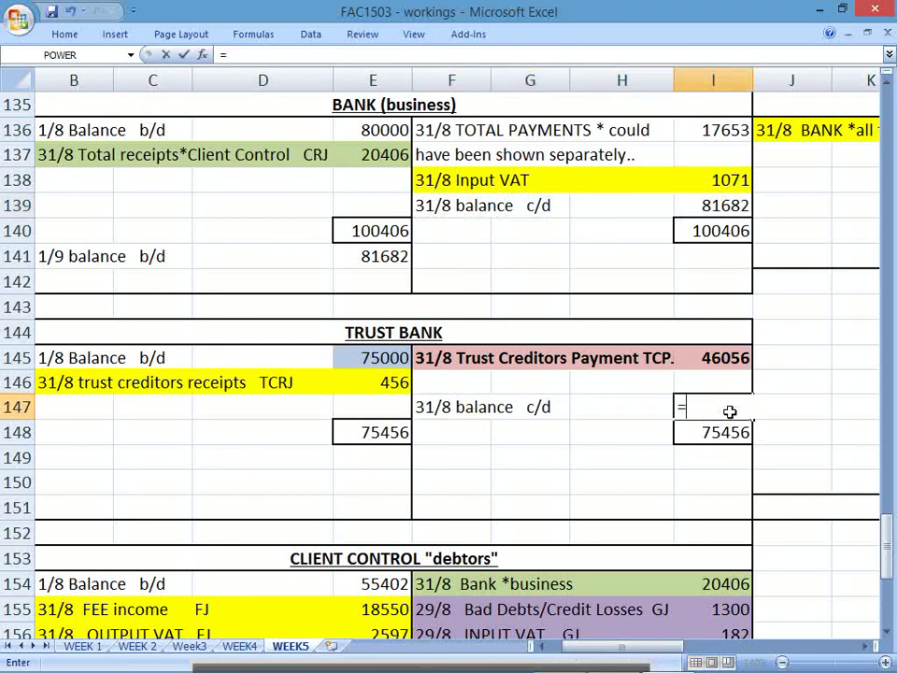
left_click(737, 429)
type("-")
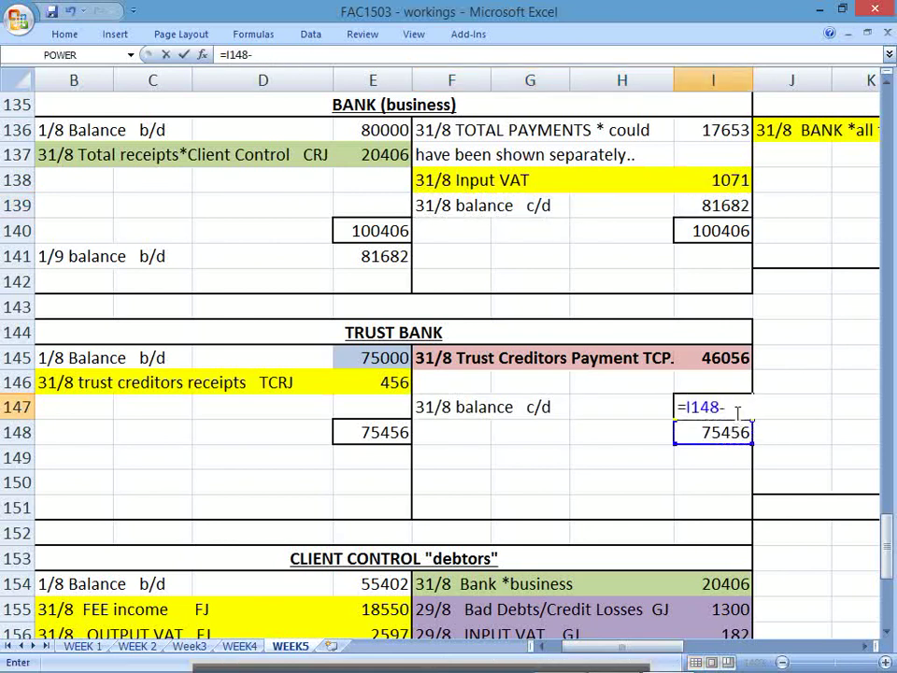
left_click(714, 359)
key("Return")
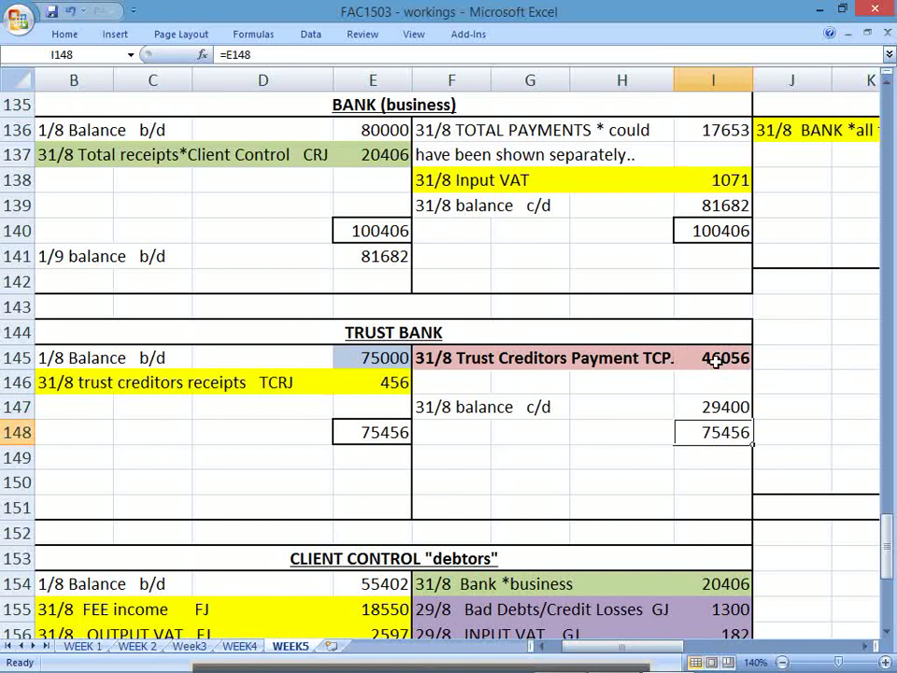
Step: Bring the Trust Bank closing balance down to the debit side by entering =I147 in E149
left_click(377, 461)
type("=")
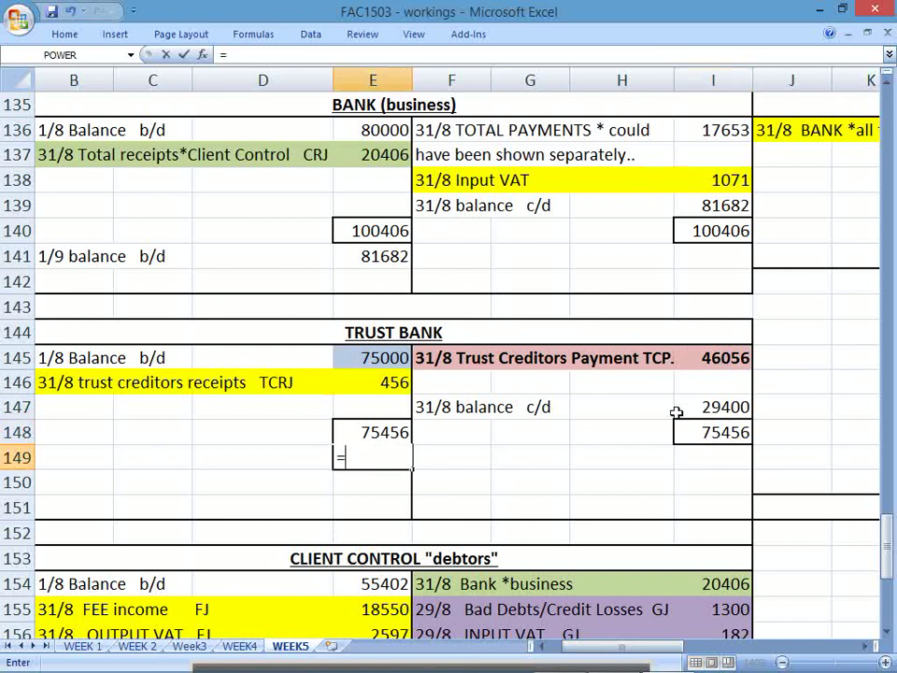
left_click(712, 408)
key("Return")
Step: Copy the "1/9 balance b/d" label from B141 in the business Bank account to B149 in the Trust Bank account
key("Up")
key("Left")
key("Left")
key("Left")
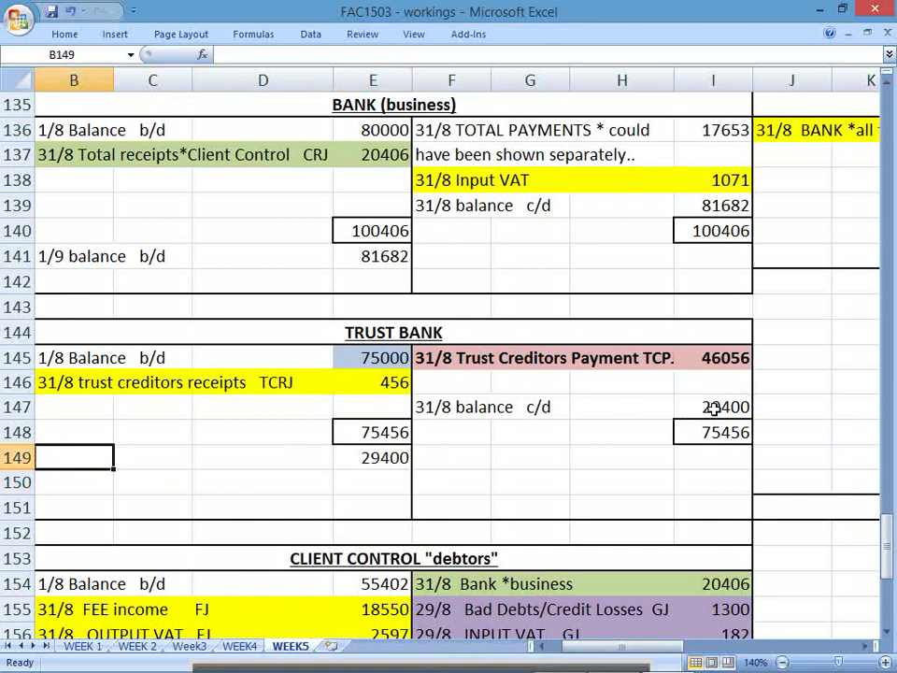
left_click(56, 250)
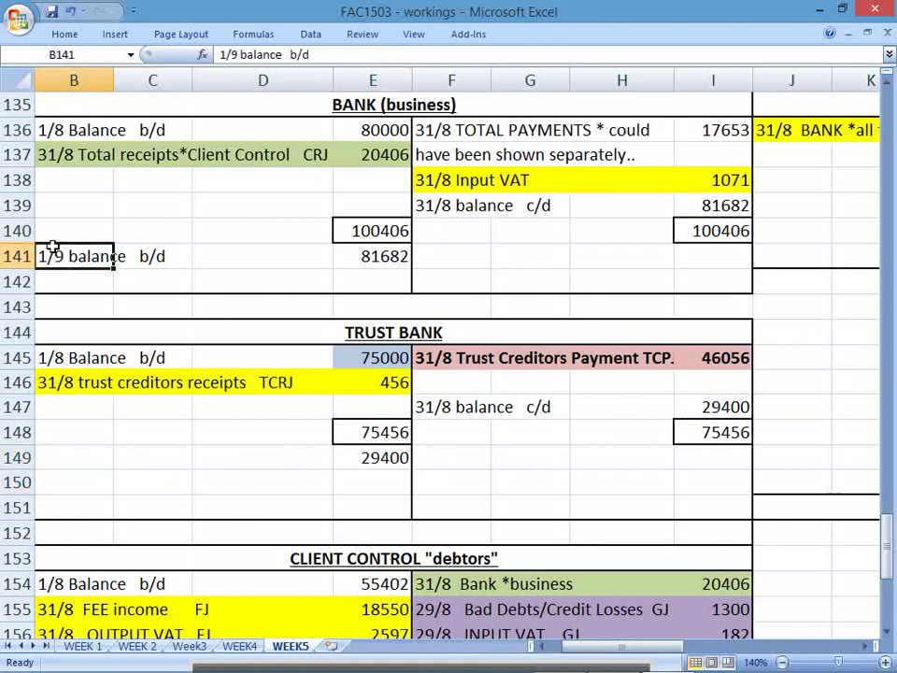
key("ctrl+c")
left_click(87, 462)
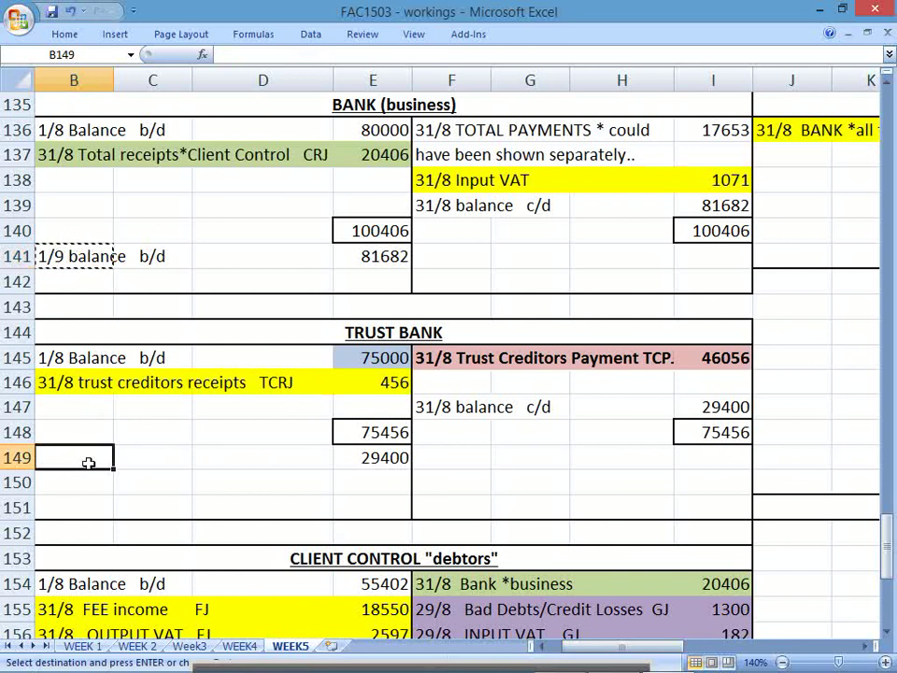
key("ctrl+v")
Step: Make the Trust Bank opening balance line B149:E149 bold
left_click(240, 495)
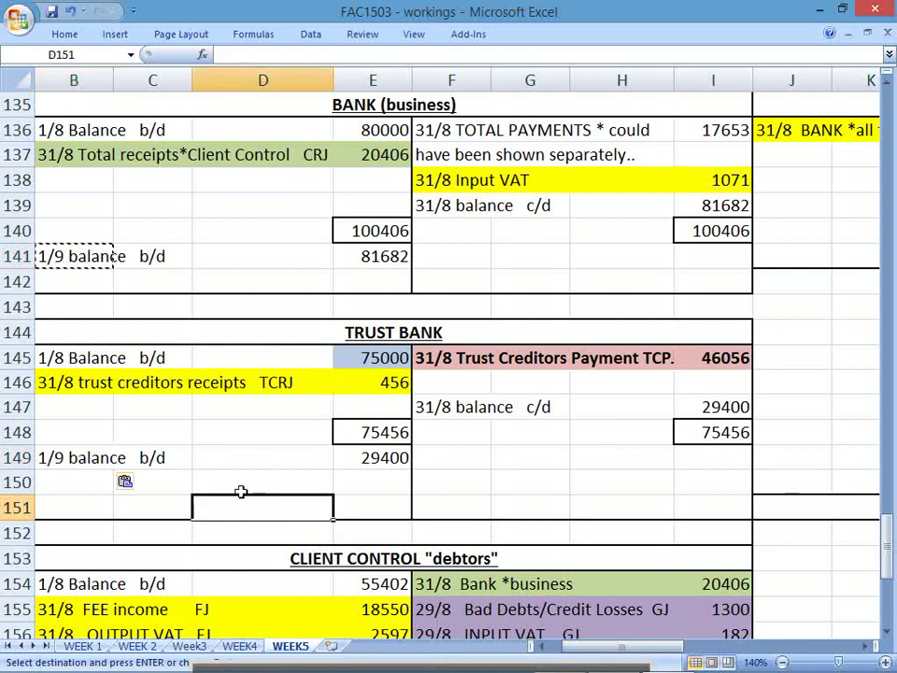
left_click_drag(81, 458, 363, 453)
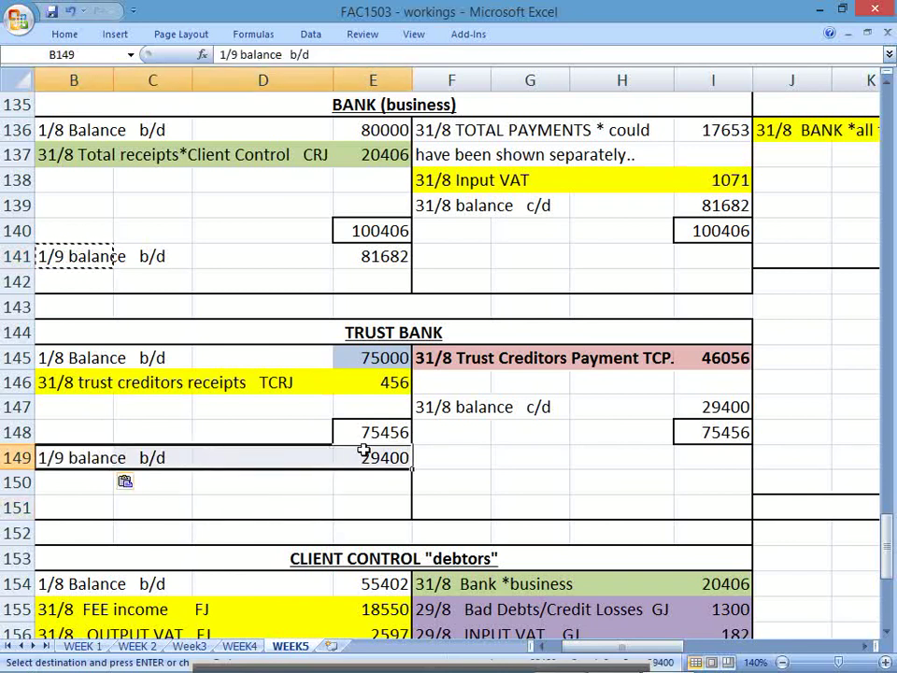
key("ctrl+b")
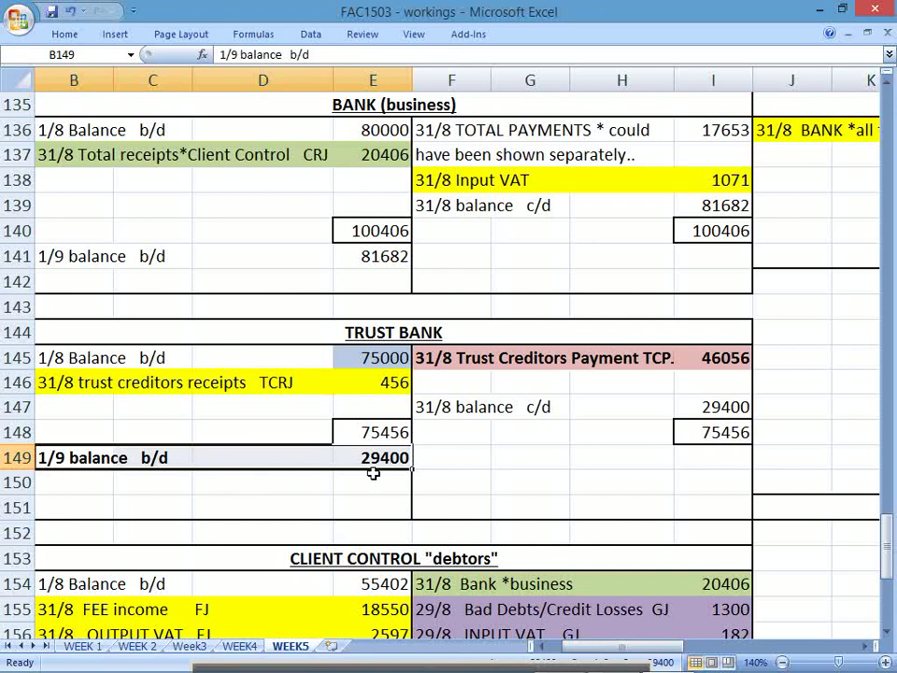
Step: Insert cells at B166:I166 above the totals of the Trust Creditors Control account, shifting the existing cells down
left_click(888, 631)
left_click(888, 632)
left_click(888, 631)
left_click(888, 632)
left_click(888, 632)
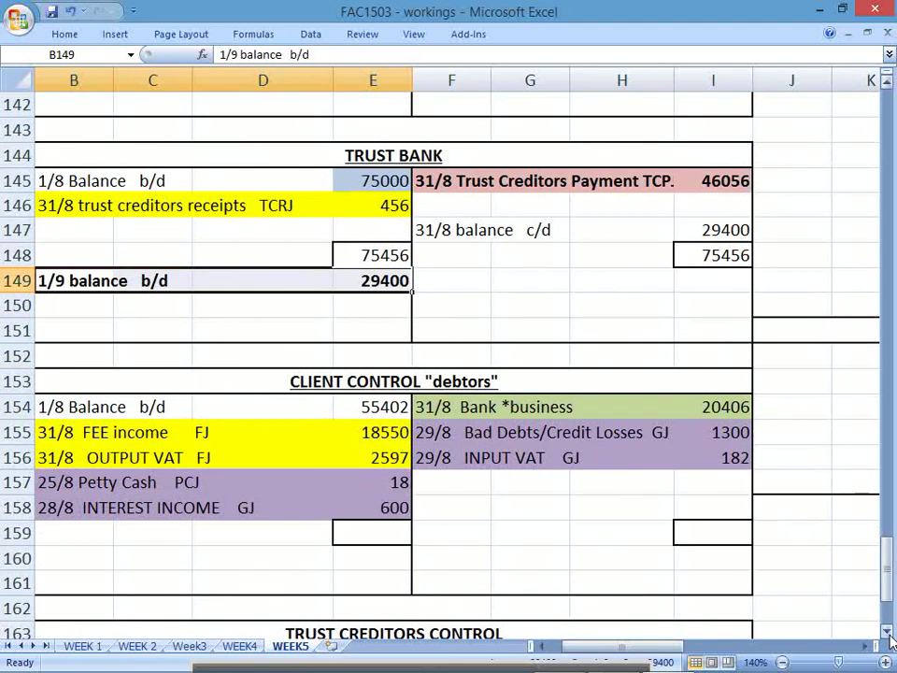
left_click(888, 631)
left_click(888, 631)
left_click(888, 631)
left_click(887, 631)
left_click(888, 632)
left_click(887, 632)
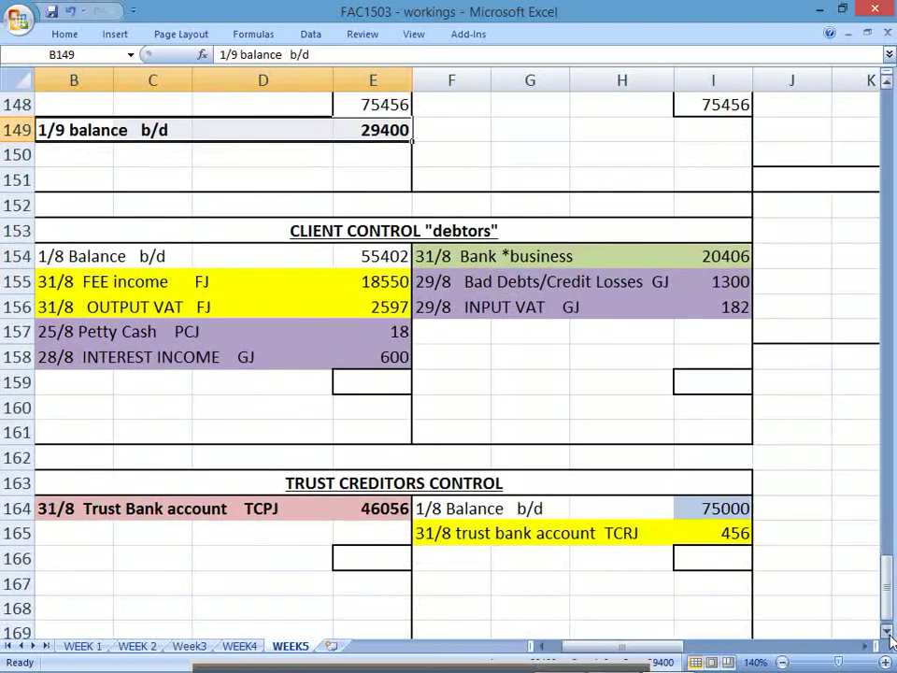
left_click(887, 632)
left_click_drag(180, 464, 208, 622)
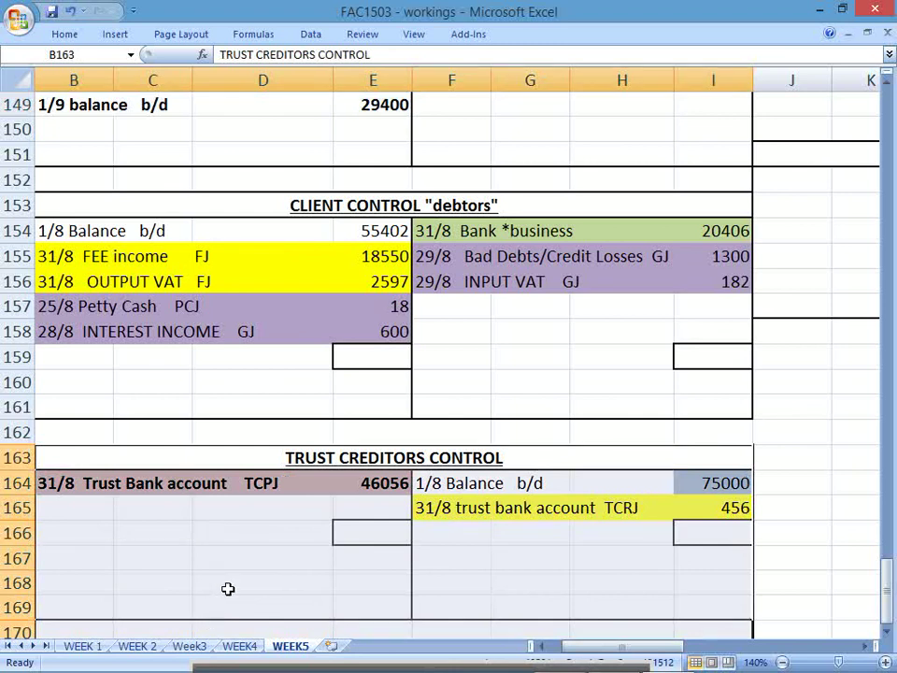
left_click_drag(96, 540, 696, 529)
right_click(696, 530)
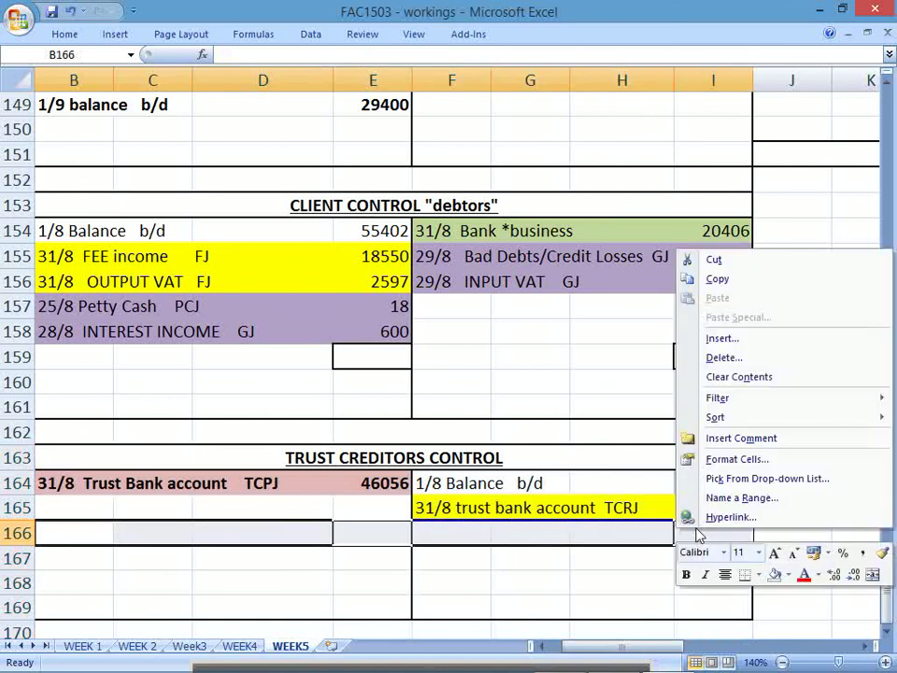
left_click(724, 339)
left_click(699, 387)
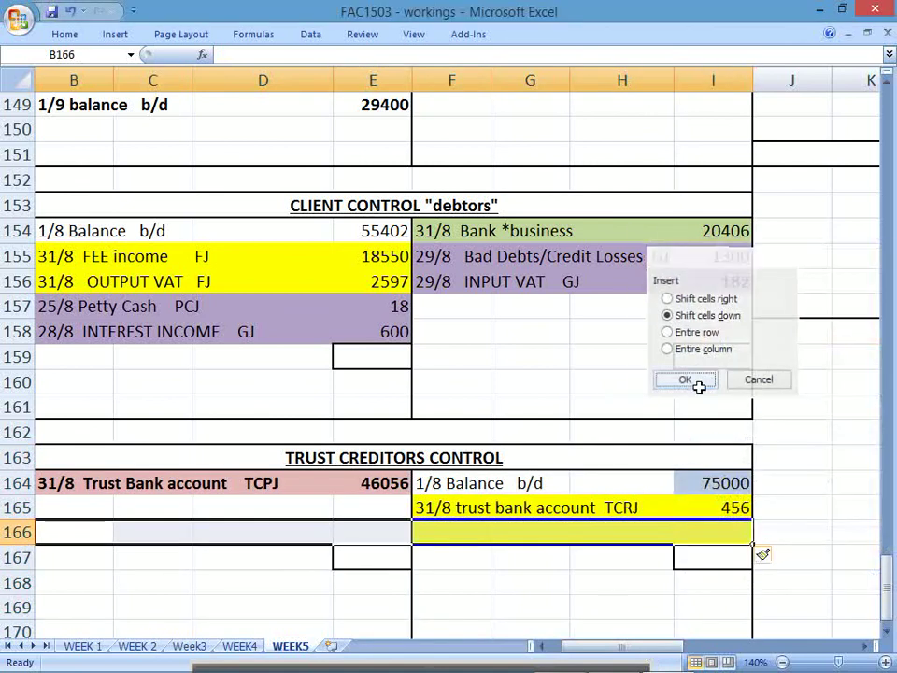
Step: Remove the yellow fill from the inserted cells F166:I166 in the Trust Creditors Control account
left_click(444, 537)
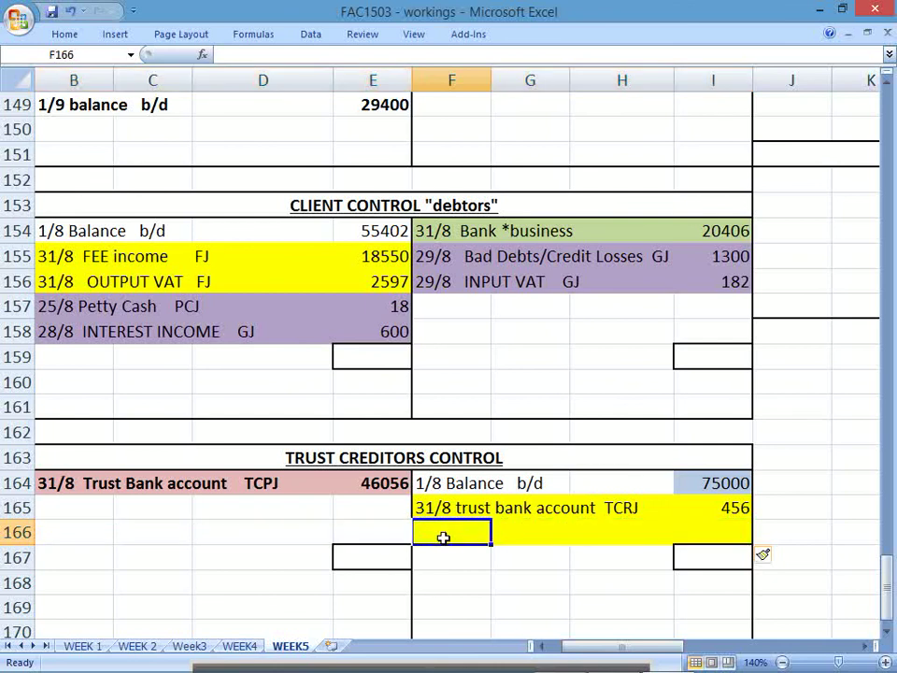
left_click_drag(444, 540, 719, 533)
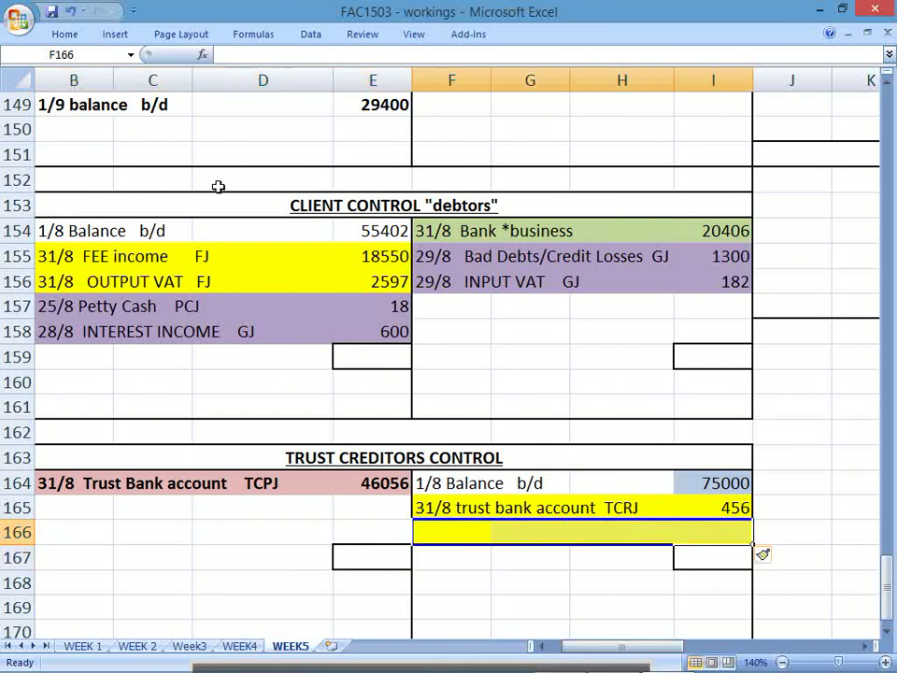
left_click(73, 37)
left_click(187, 88)
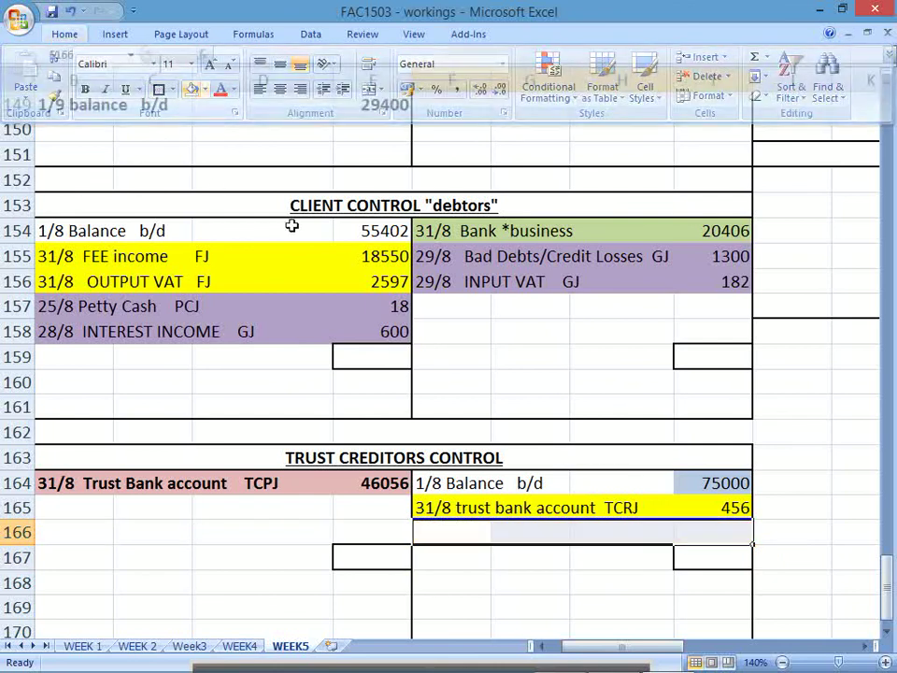
Step: Total the credit side of the Trust Creditors Control account in I167 with a SUM of the opening balance and the trust receipts
left_click(711, 553)
type("=sum(")
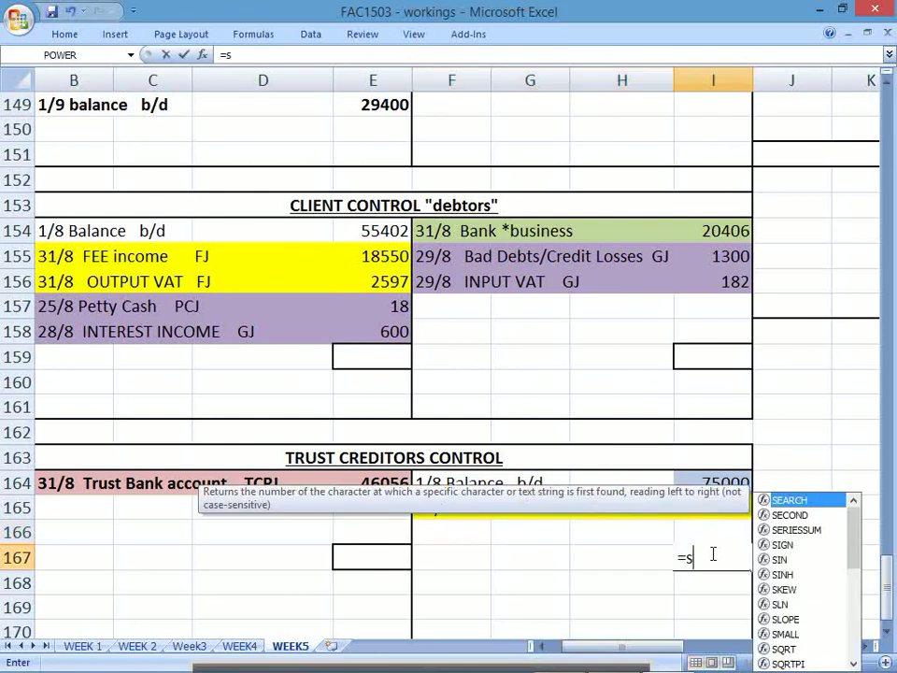
key("Up")
key("Up")
key("Up")
key("shift+Up")
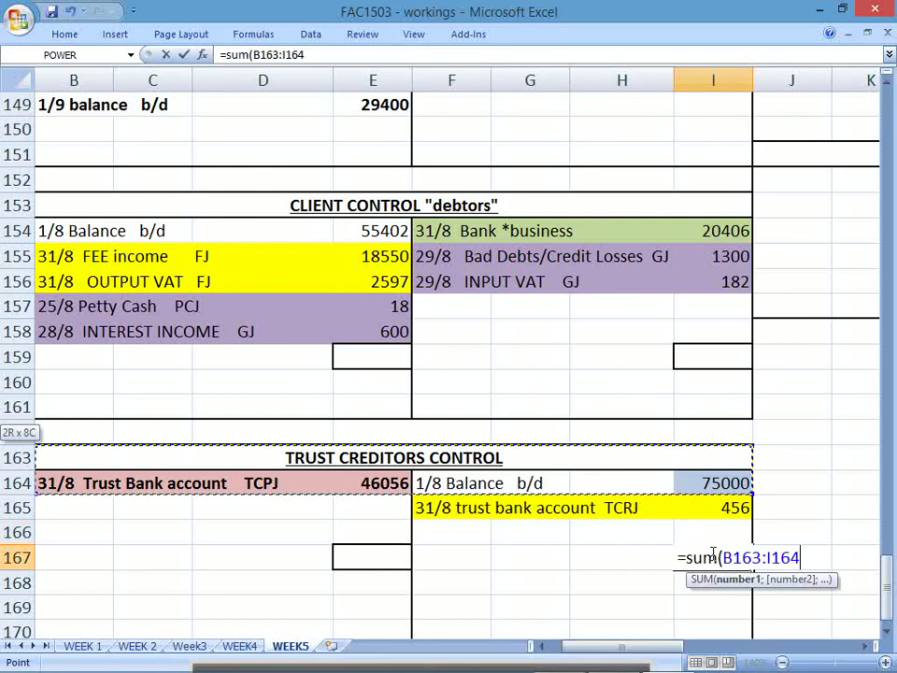
key("Down")
key("shift+Up")
key("Return")
key("Up")
key("Up")
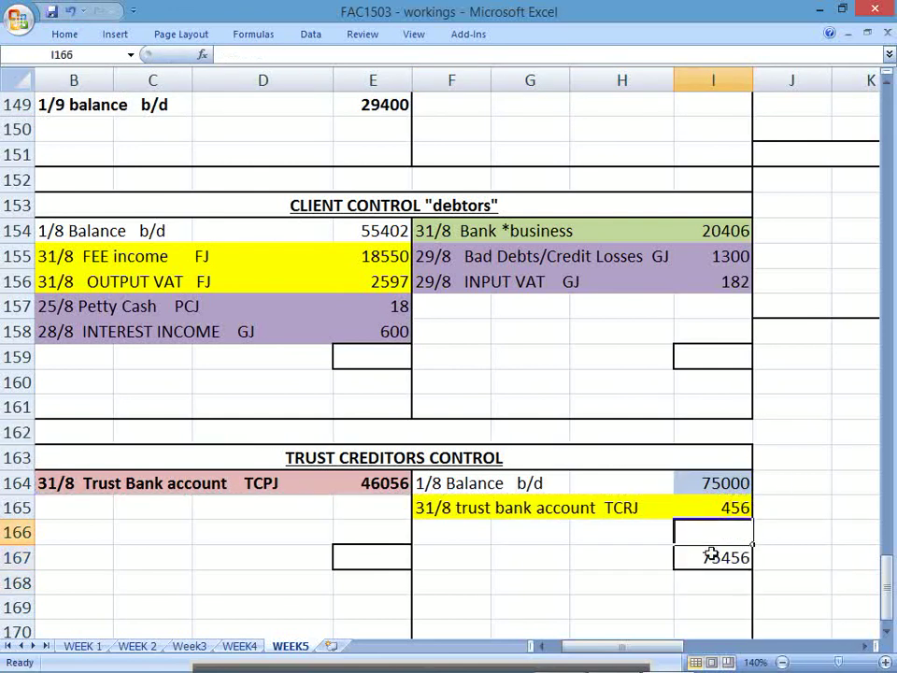
Step: Carry the Trust Creditors Control credit total across to the debit side by entering =I167 in E167
key("Left")
key("Left")
key("Left")
key("Left")
key("Down")
type("=")
key("Right")
key("Right")
key("Right")
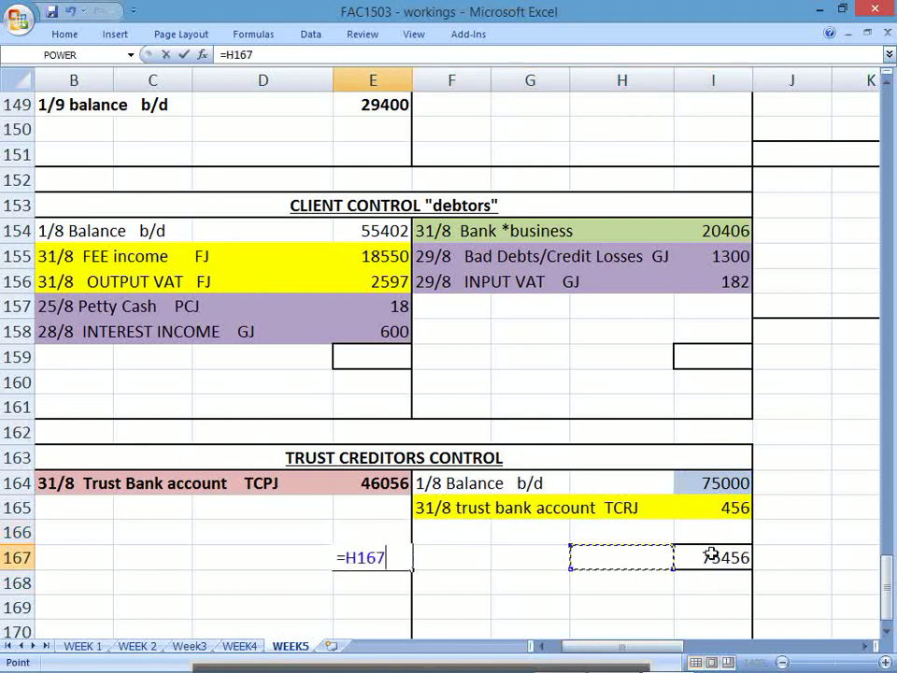
key("Right")
key("Return")
Step: Calculate the Trust Creditors Control closing balance in E166 as the debit total in E167 minus the Trust Bank payment in E164
key("Up")
key("Up")
type("=")
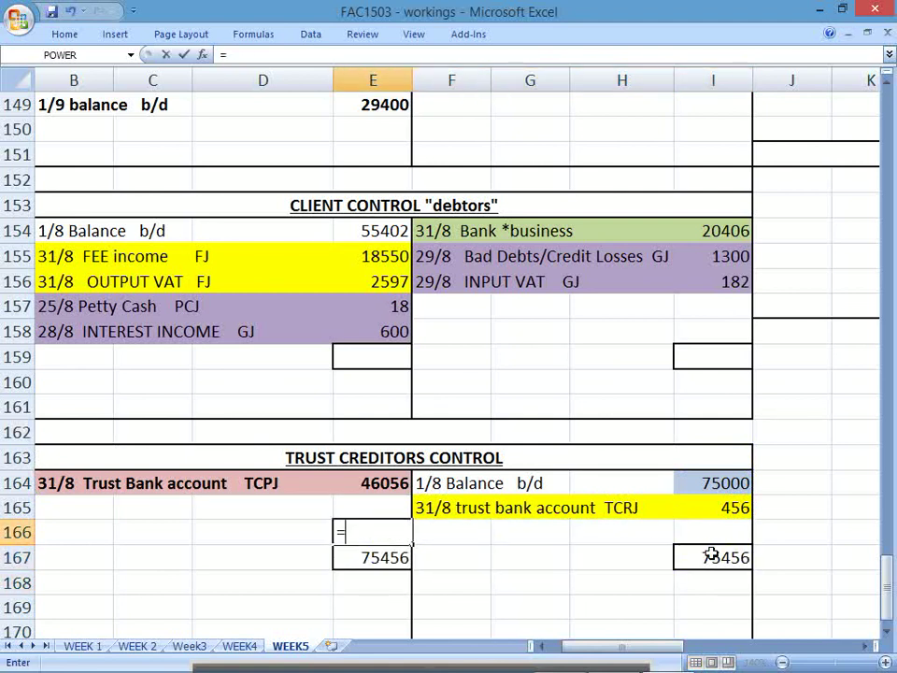
key("Down")
type("-")
key("Up")
key("Up")
key("Return")
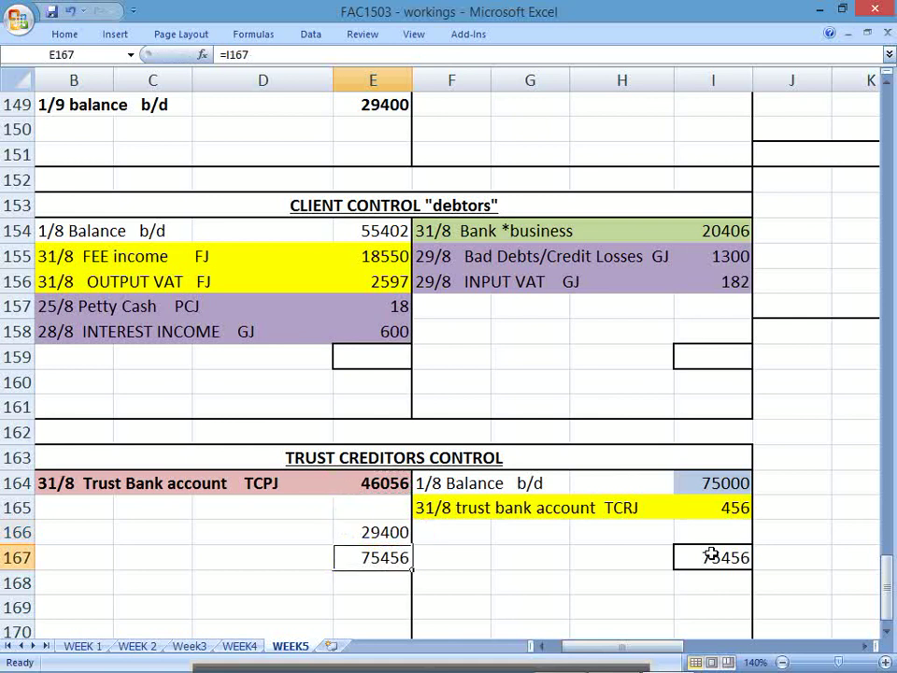
Step: Bring the Trust Creditors Control closing balance down to the credit side by linking I168 to E166
key("Up")
key("Down")
key("Down")
key("Down")
key("Right")
key("Right")
key("Right")
key("Right")
key("Up")
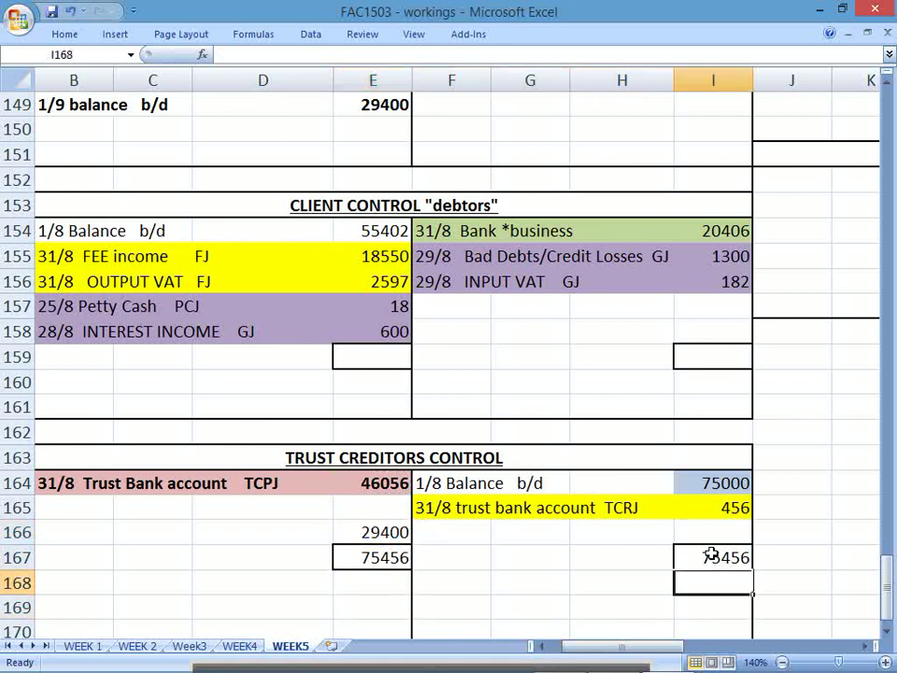
type("=")
key("Up")
key("Left")
key("Left")
key("Left")
key("Left")
key("Return")
Step: Copy the "1/9 balance b/d" label from B149 of the Trust Bank account into F168 of Trust Creditors Control
key("Left")
key("Left")
key("Left")
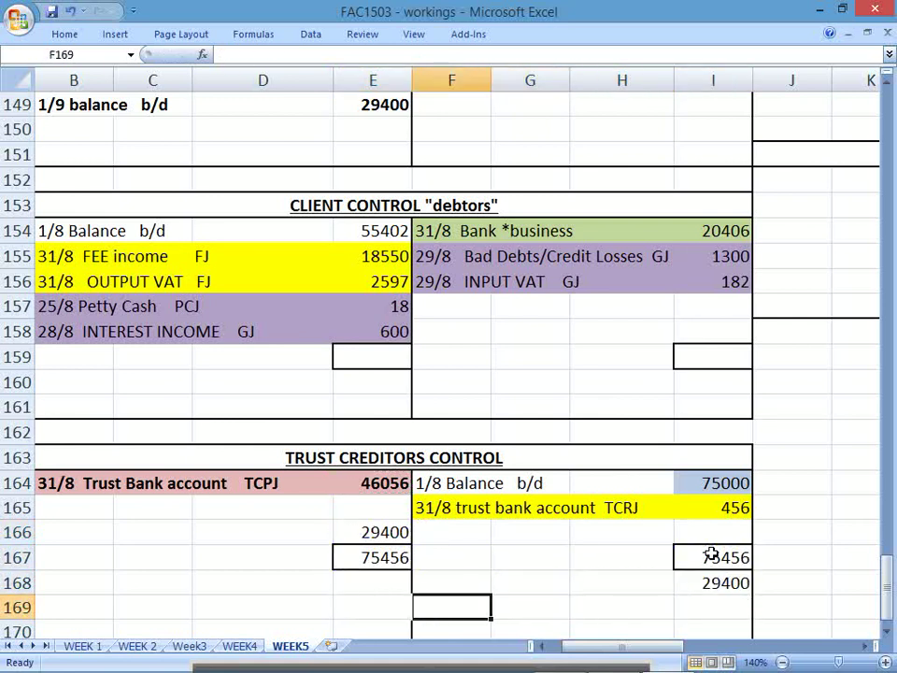
key("Left")
key("Left")
key("Up")
key("Up")
key("Up")
key("Up")
key("Up")
key("Up")
key("Up")
key("Up")
key("Up")
key("Up")
key("Up")
key("Up")
key("Up")
key("Up")
key("Up")
key("Up")
key("Up")
key("Up")
key("Up")
key("Up")
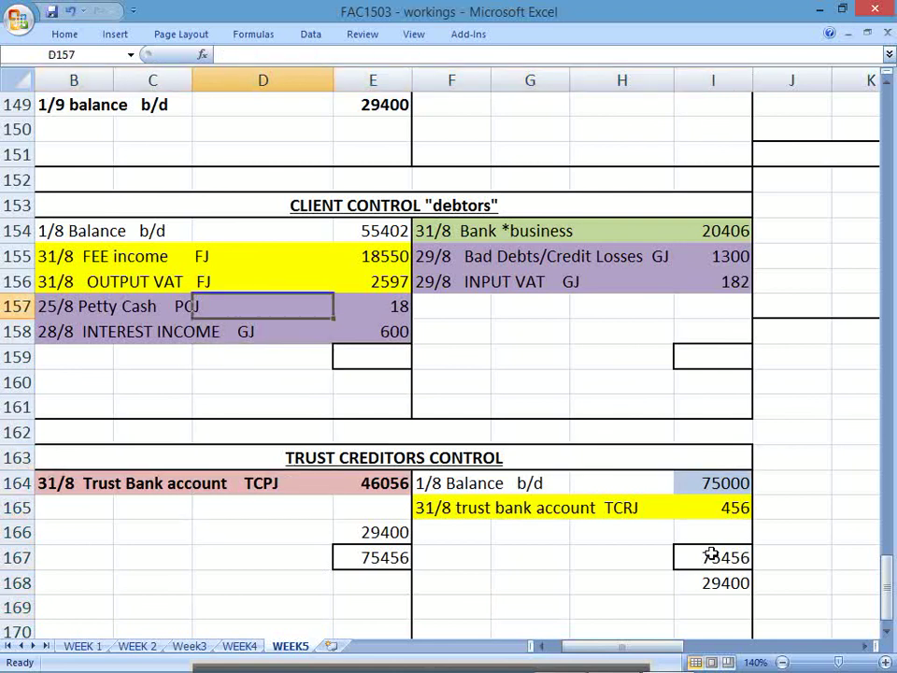
key("Left")
key("Left")
key("ctrl+c")
key("Down")
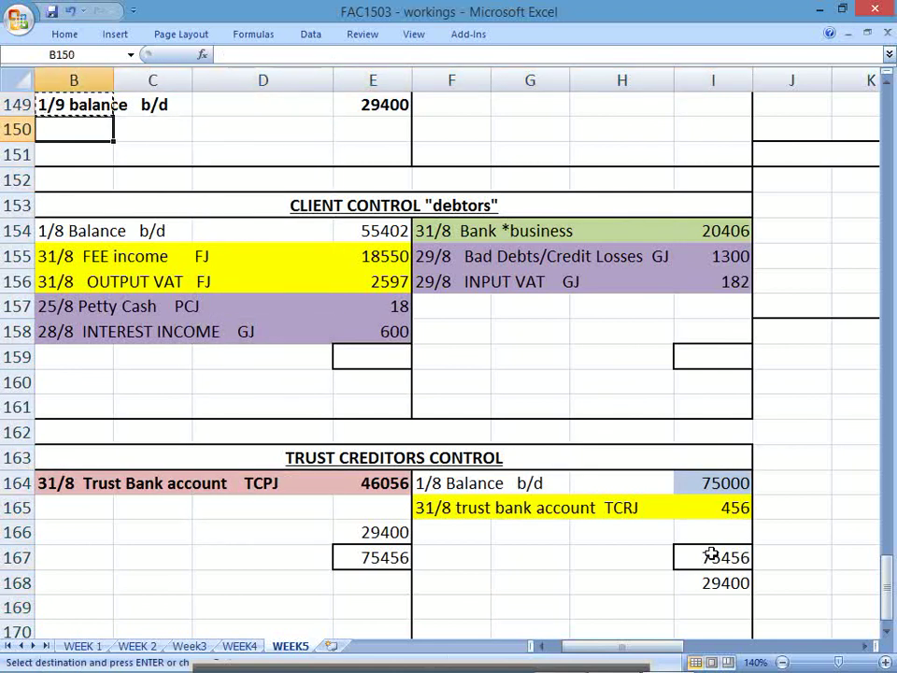
key("Down")
key("Down")
key("Down")
key("Down")
key("Down")
key("Down")
key("Down")
key("Down")
key("Down")
key("Down")
key("Down")
key("Down")
key("Down")
key("Down")
key("Down")
key("Down")
key("Down")
key("Down")
key("Right")
key("Right")
key("Right")
key("Right")
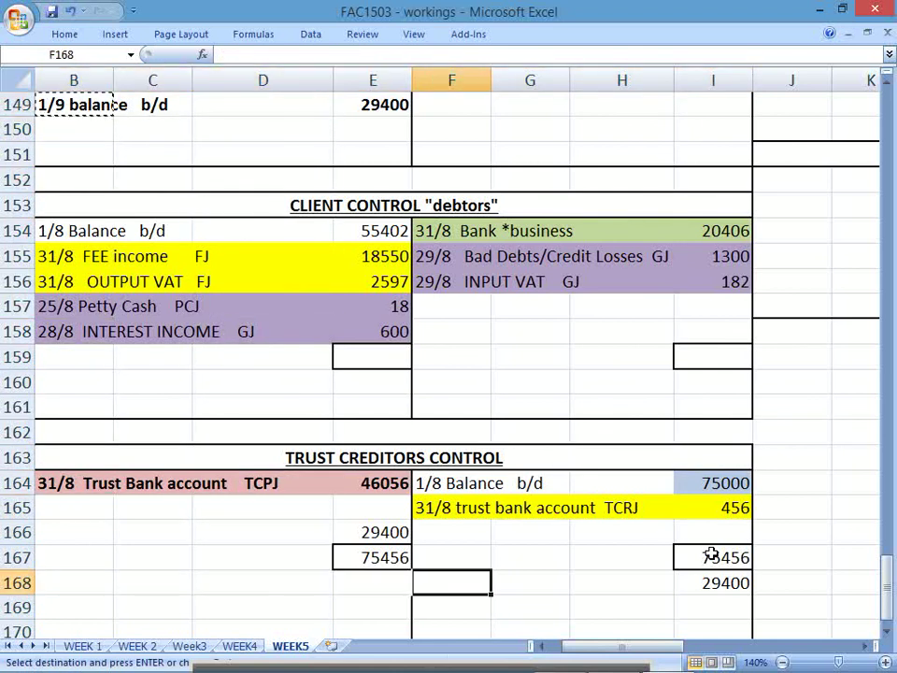
key("ctrl+v")
Step: Copy the "31/8 balance c/d" label from F147 into B166 on the debit side of Trust Creditors Control
key("Up")
key("Up")
key("Up")
key("Up")
key("Up")
key("Up")
key("Up")
key("Up")
key("Up")
key("Up")
key("Up")
key("Up")
key("Up")
key("Up")
key("Up")
key("Up")
key("Up")
key("Up")
key("Up")
key("Up")
key("Up")
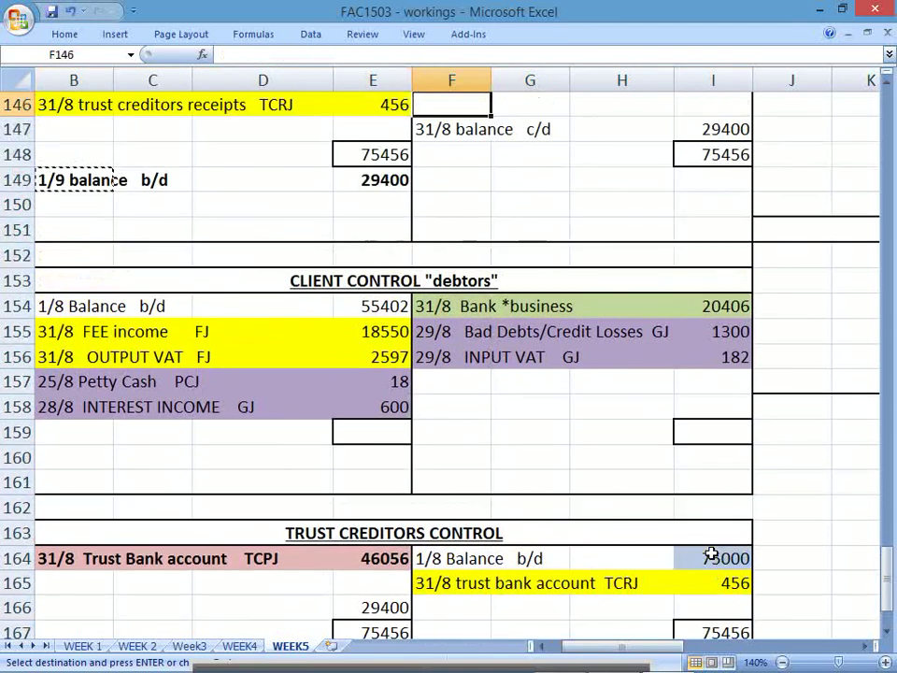
key("Down")
key("ctrl+c")
key("Down")
key("Down")
key("Down")
key("Down")
key("Down")
key("Down")
key("Down")
key("Down")
key("Down")
key("Down")
key("Down")
key("Down")
key("Down")
key("Down")
key("Down")
key("Down")
key("Down")
key("Down")
key("Down")
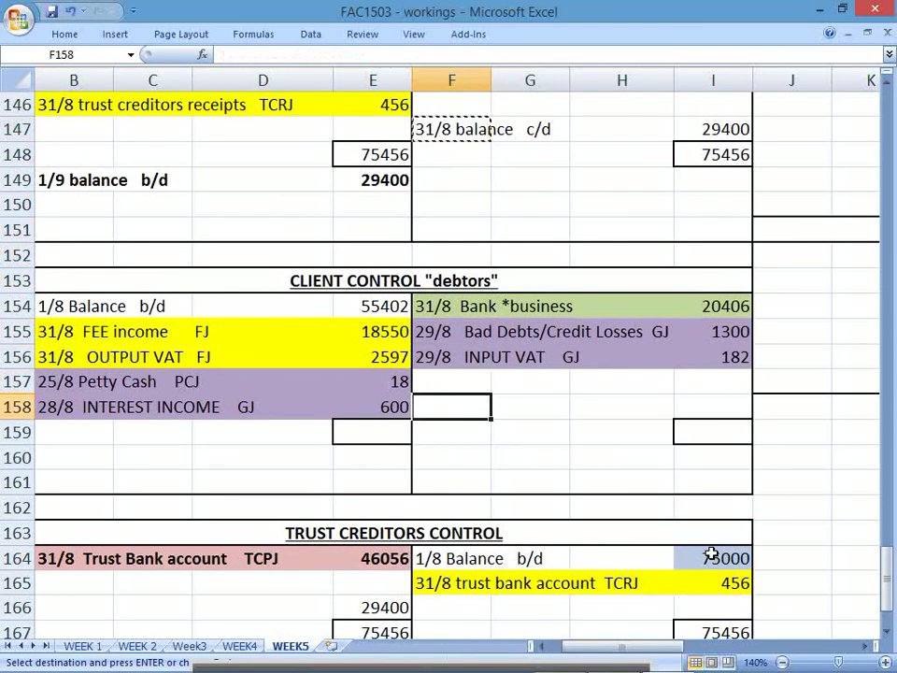
key("Left")
key("Left")
key("Left")
key("Left")
key("ctrl+v")
key("Down")
key("Down")
key("Down")
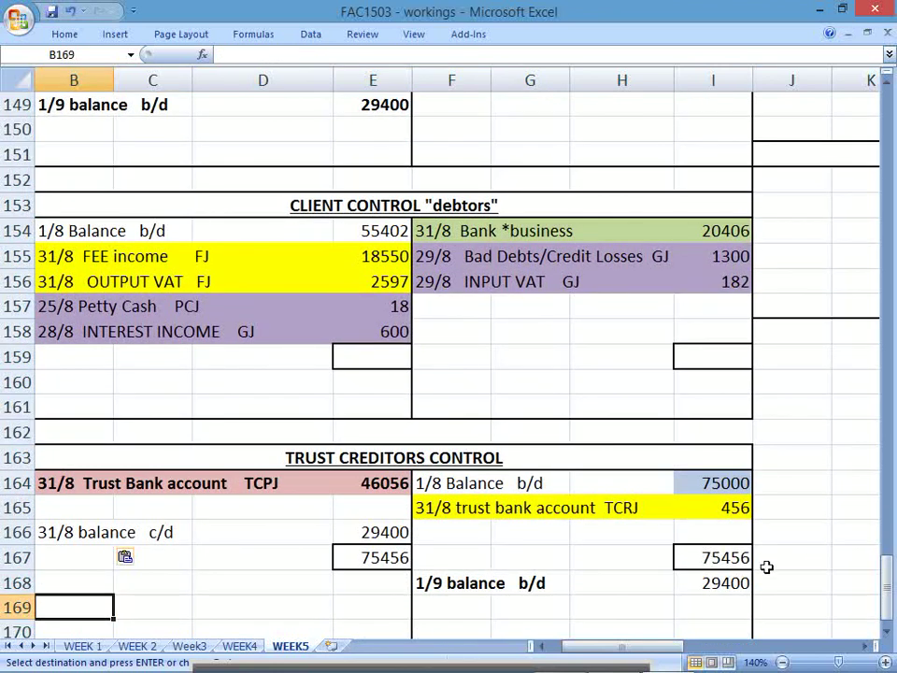
Step: Insert blank cells at B159:I159 above the Client Control totals, shifting the cells down, and remove their fill colour
left_click_drag(100, 363, 696, 362)
right_click(696, 362)
left_click(738, 452)
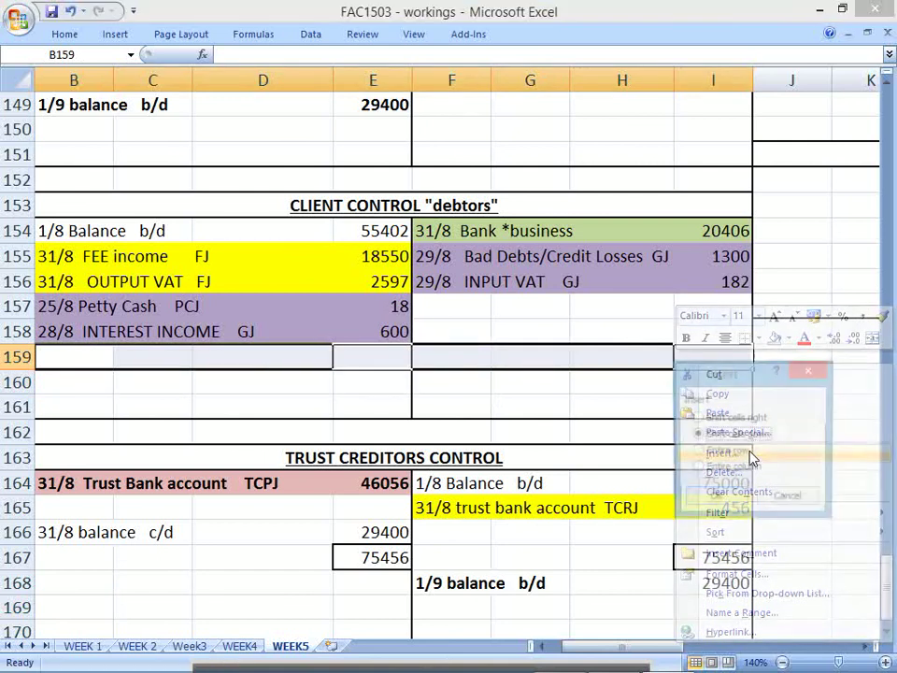
left_click(715, 497)
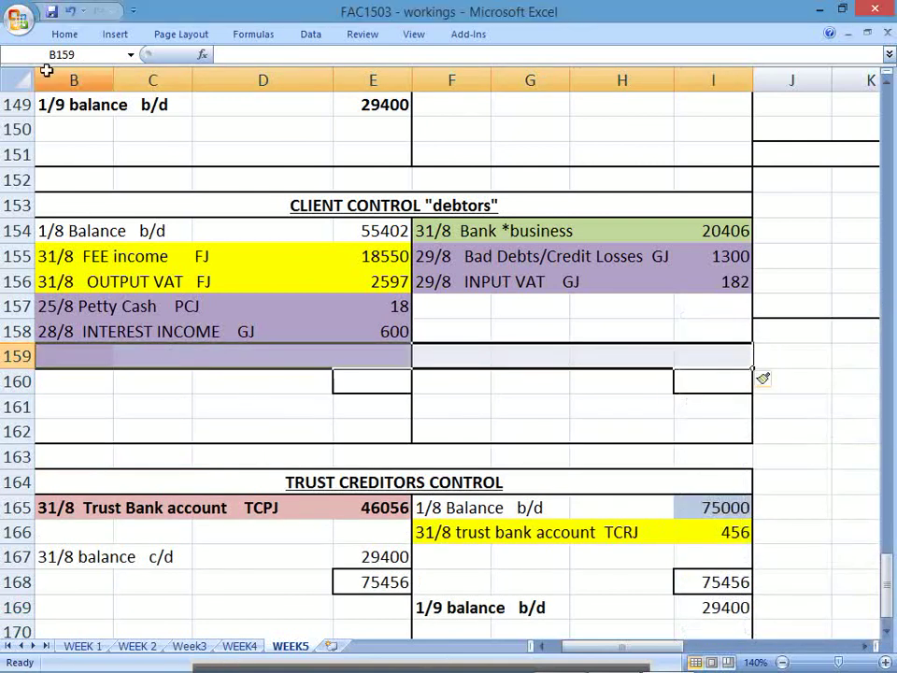
left_click(65, 34)
left_click(192, 88)
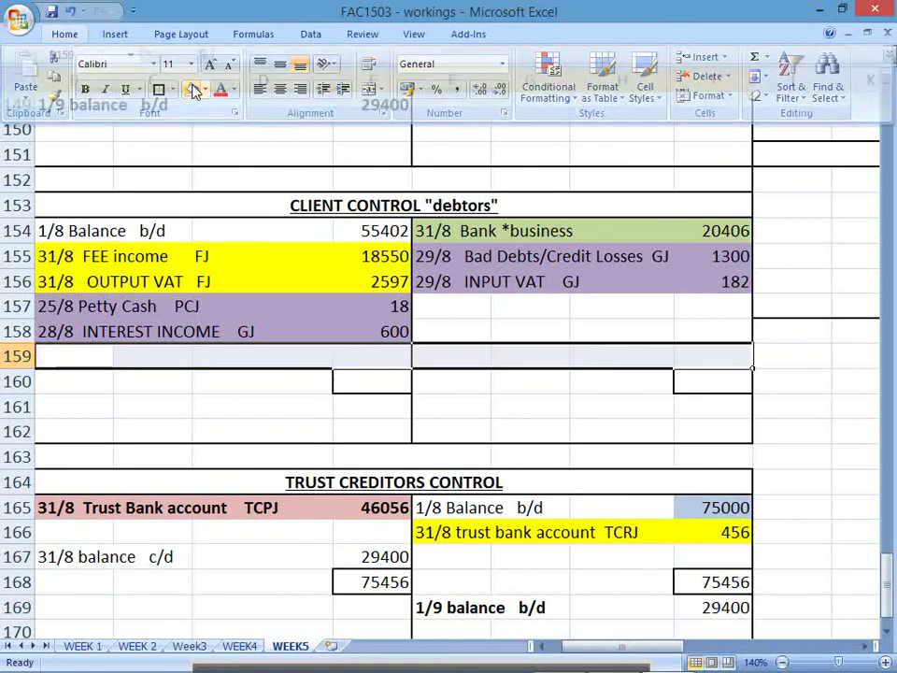
left_click(398, 400)
Step: Total the debit side of the Client Control account in E160 with a SUM of E154:E158
left_click(366, 378)
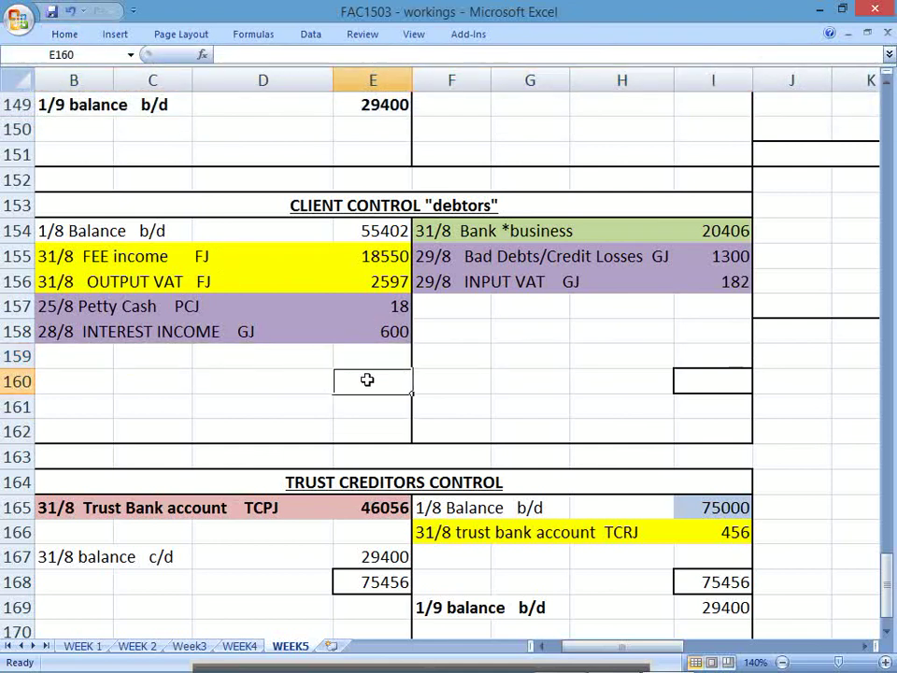
type("=sum(")
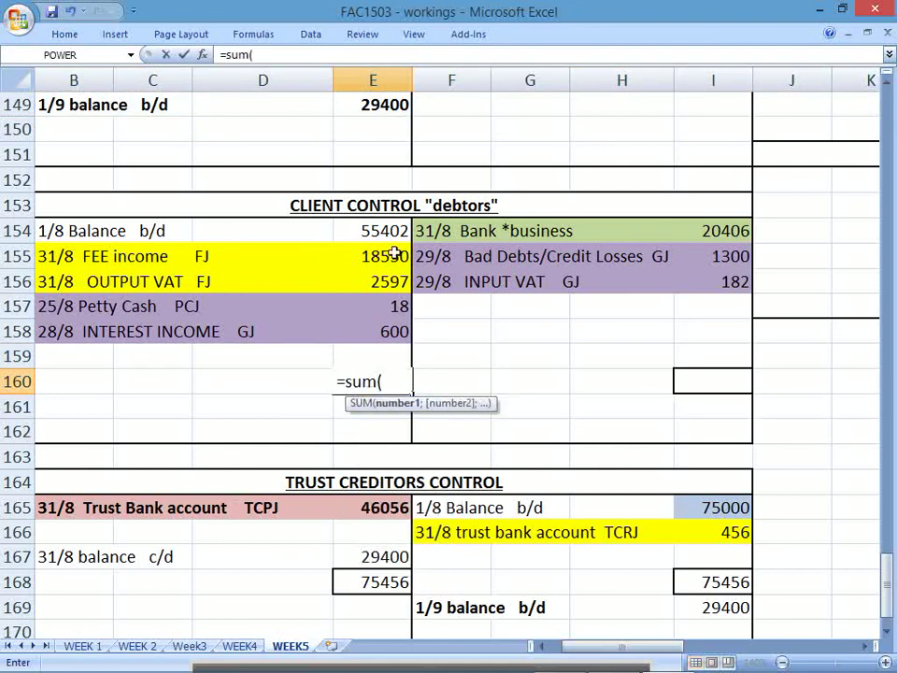
left_click_drag(397, 233, 392, 330)
key("Return")
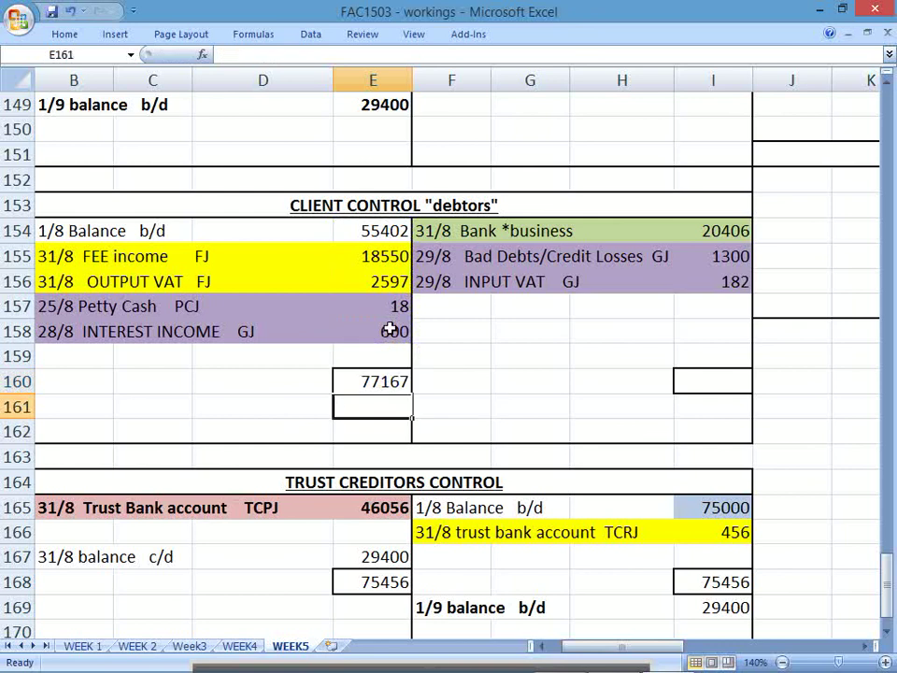
Step: Carry the Client Control debit total across to the credit side by entering =E160 in I160
key("Up")
key("Right")
key("Right")
key("Right")
key("Right")
type("=")
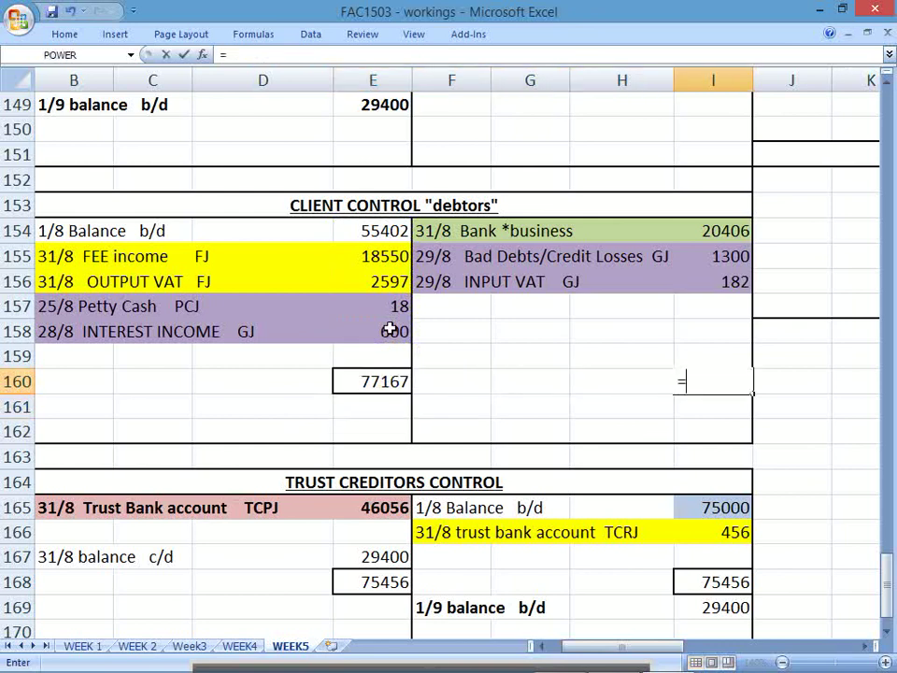
left_click(380, 384)
key("Return")
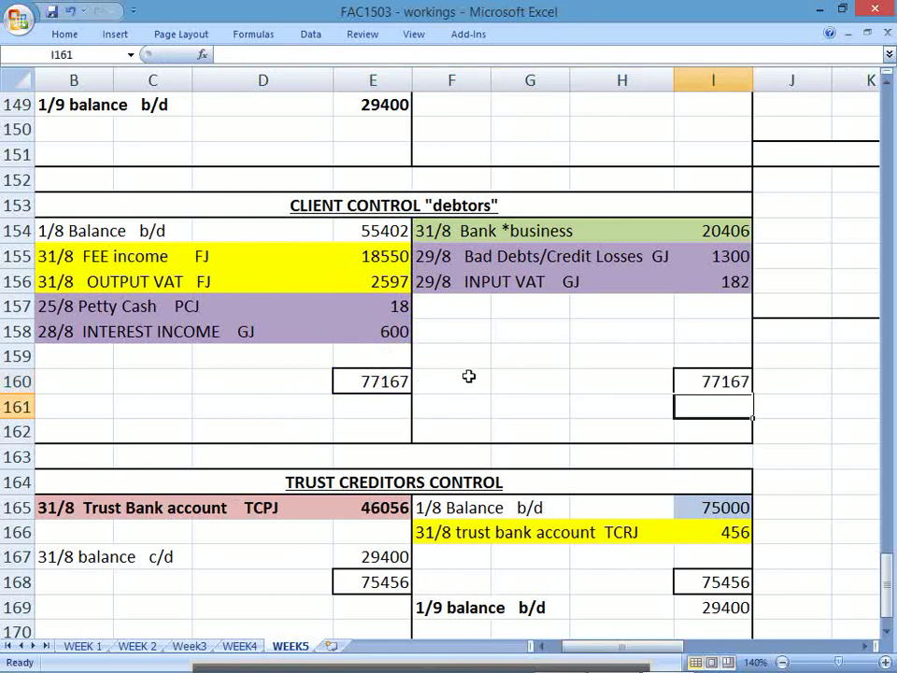
Step: Copy the "31/8 balance c/d" label into F159 and the "1/9 balance b/d" label into B161 of Client Control
left_click(87, 557)
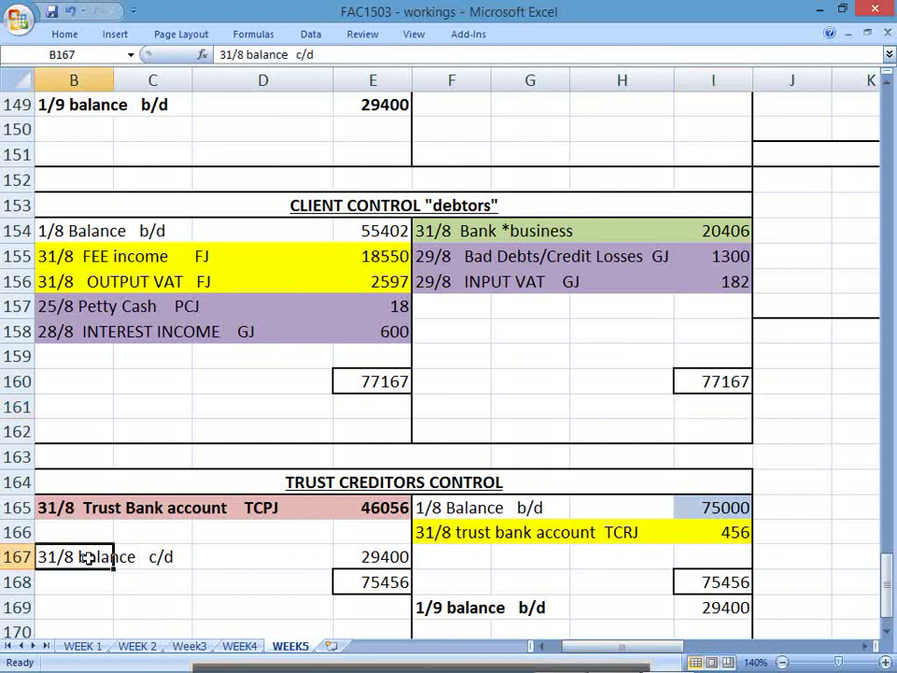
key("ctrl+c")
left_click(449, 357)
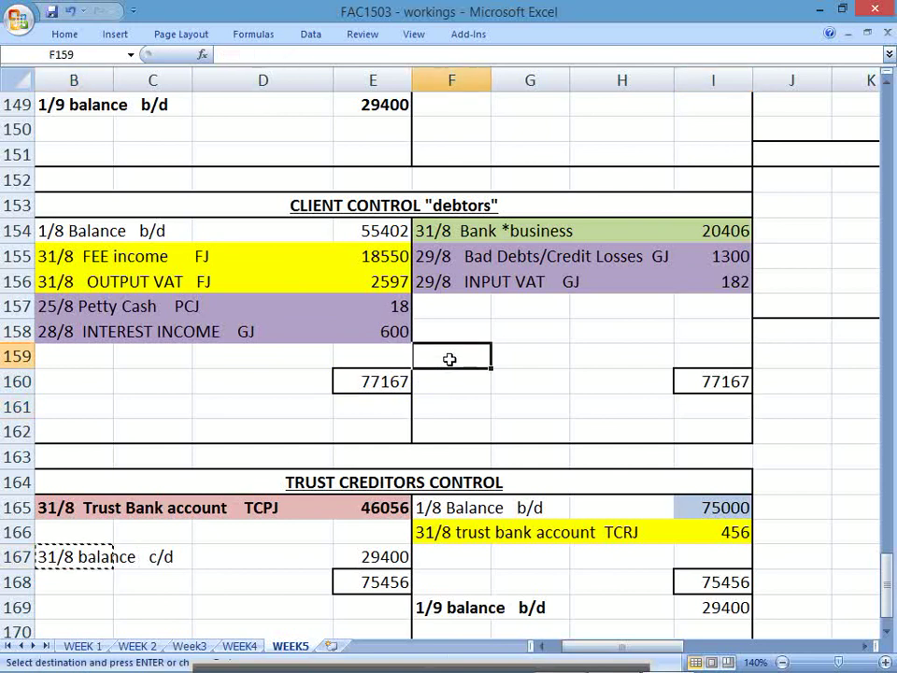
key("ctrl+v")
left_click(438, 608)
key("ctrl+c")
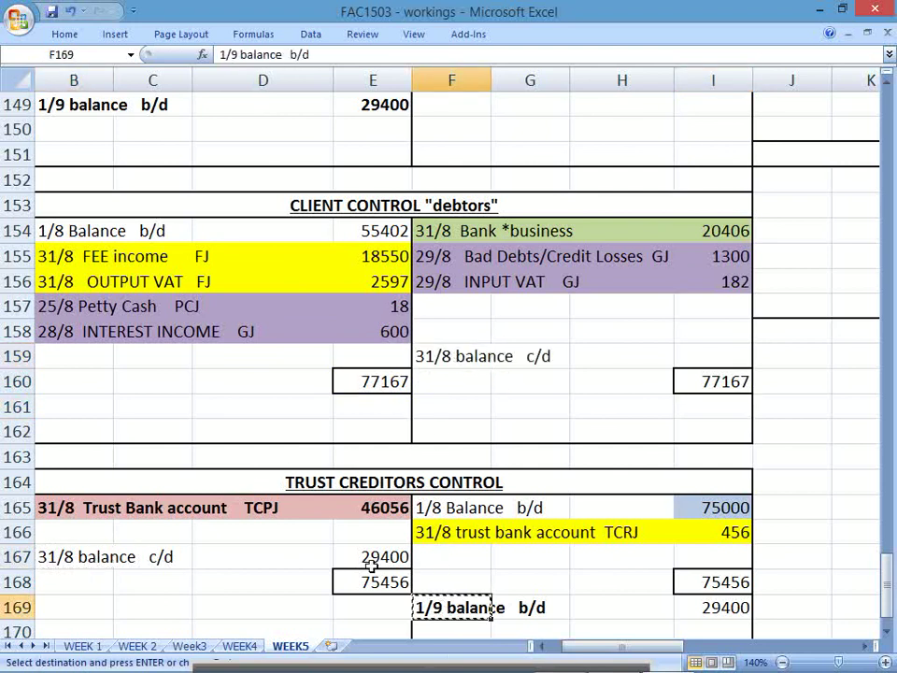
left_click(73, 403)
key("ctrl+v")
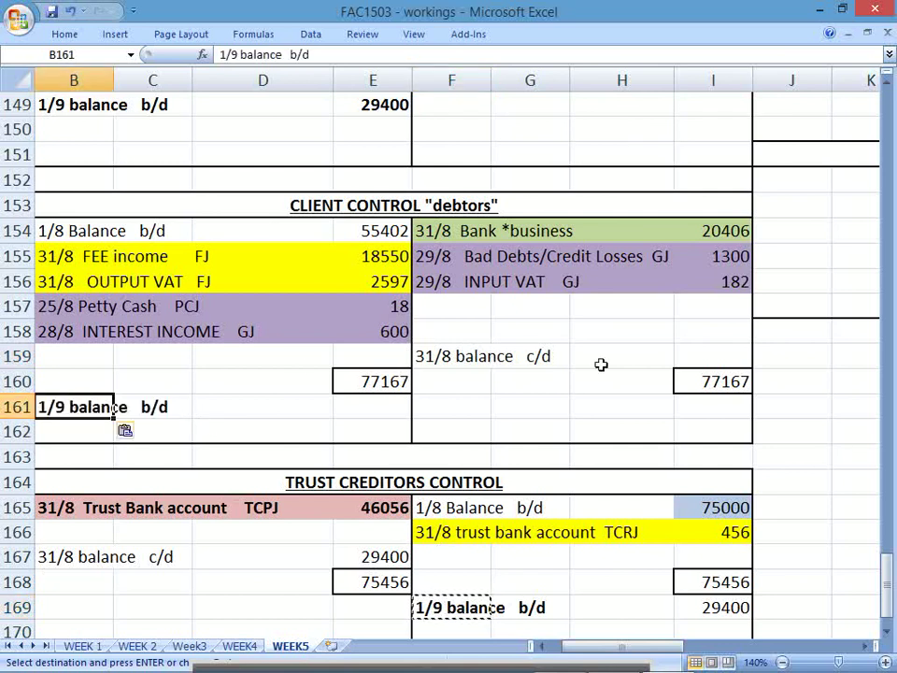
Step: Calculate the Client Control closing balance in I159 as the total in I160 minus the SUM of I154:I156
left_click(687, 355)
type("=")
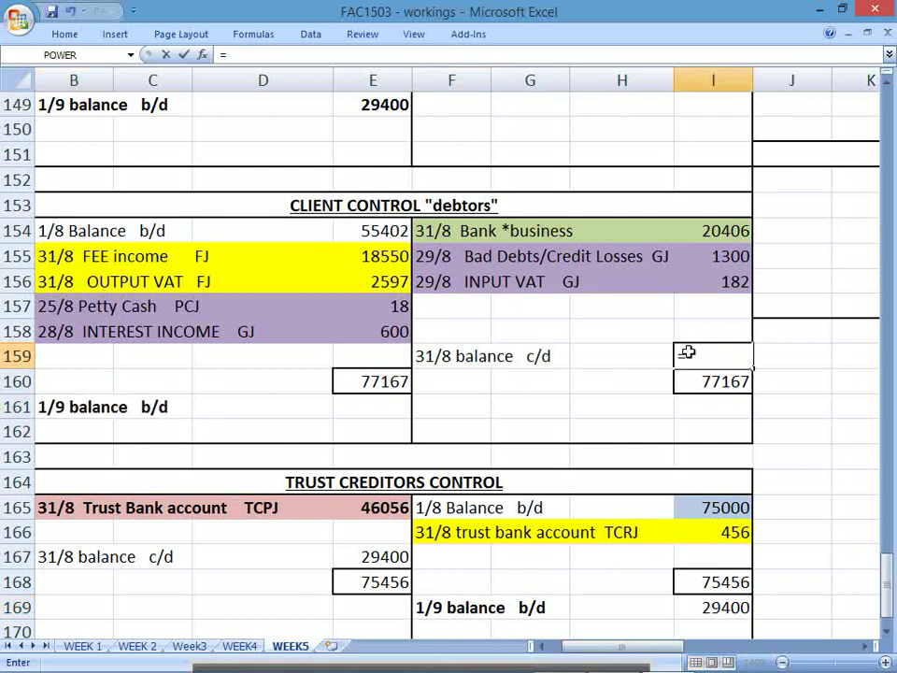
key("Down")
type("-")
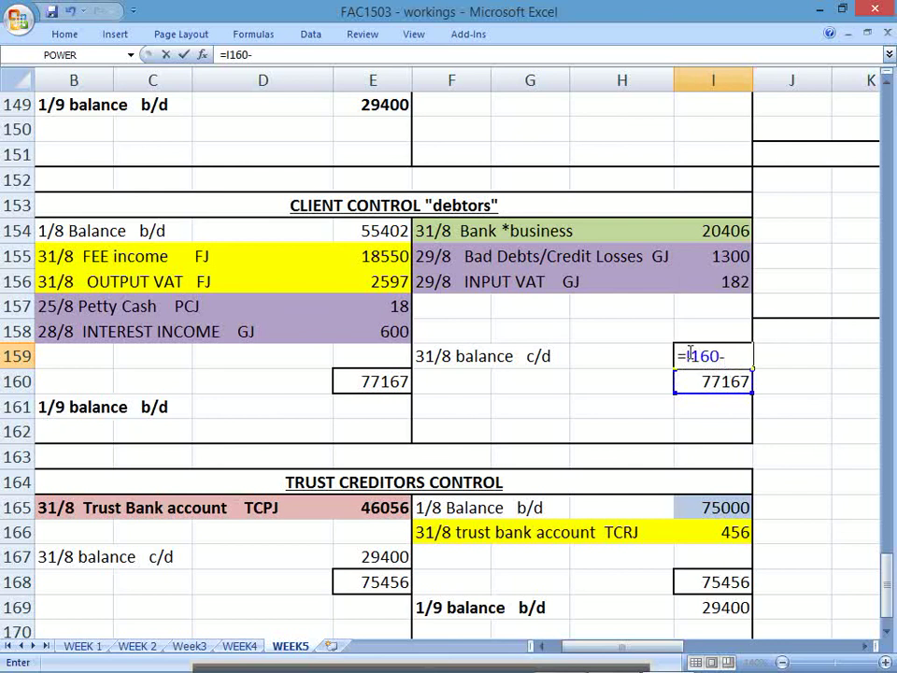
type("sum(")
left_click_drag(743, 233, 741, 275)
key("Return")
key("Return")
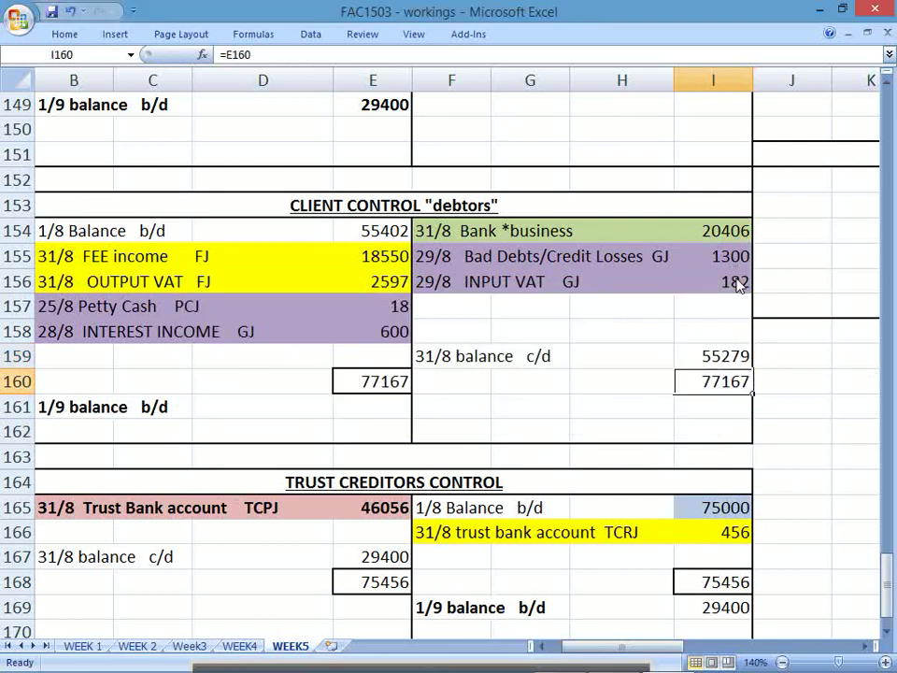
Step: Bring the Client Control closing balance down to the debit side by linking E161 to I159
left_click(389, 401)
type("=")
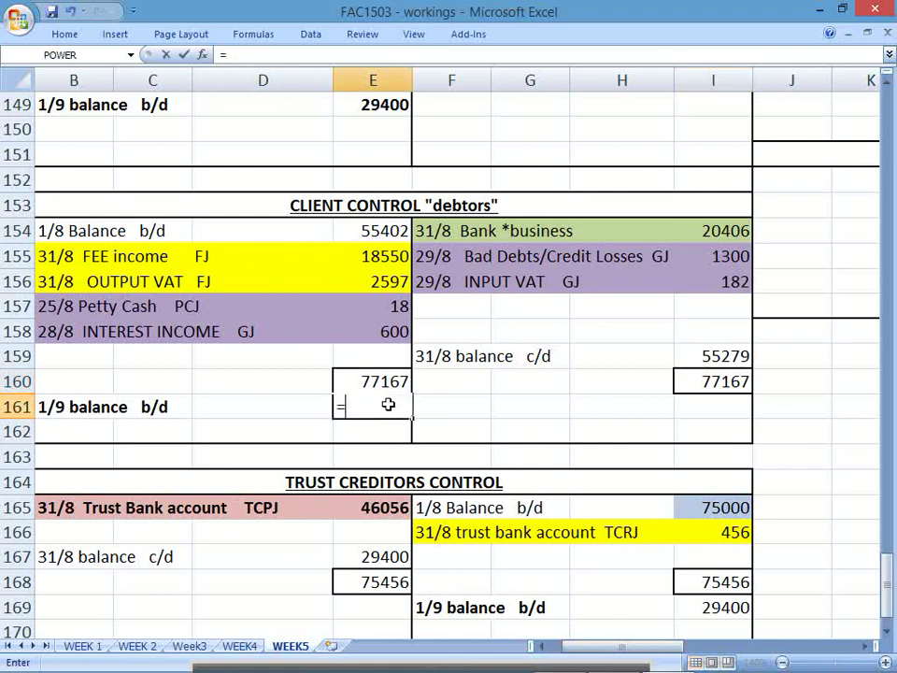
left_click(717, 357)
key("Return")
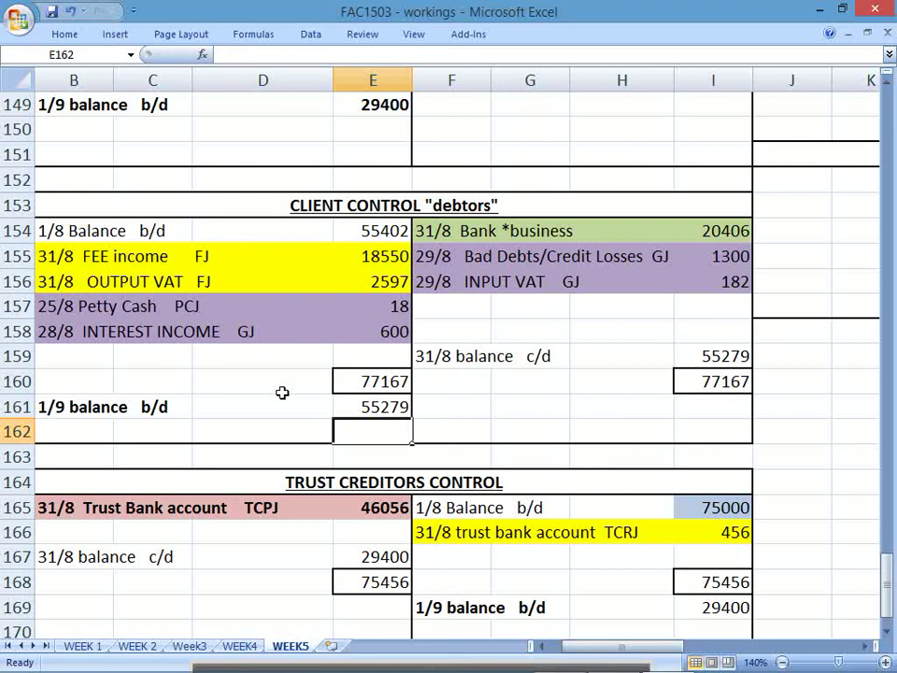
Step: Compare the Client Control and Trust Creditors Control balances with the general ledger solutions on pages 95 and 96 of the tutorial letter in Adobe Acrobat Reader
left_click_drag(94, 404, 372, 404)
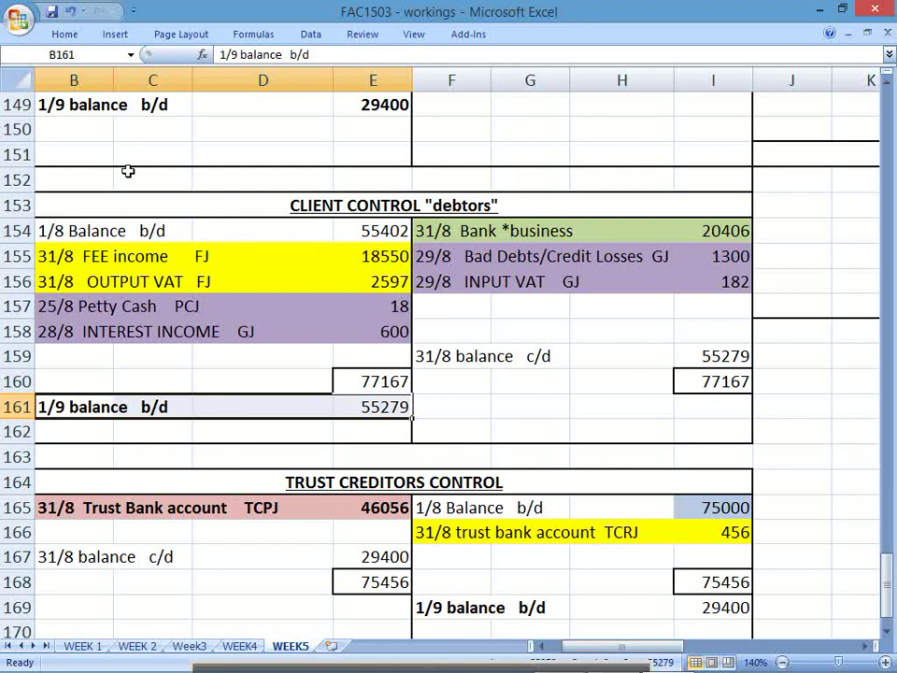
left_click(99, 177)
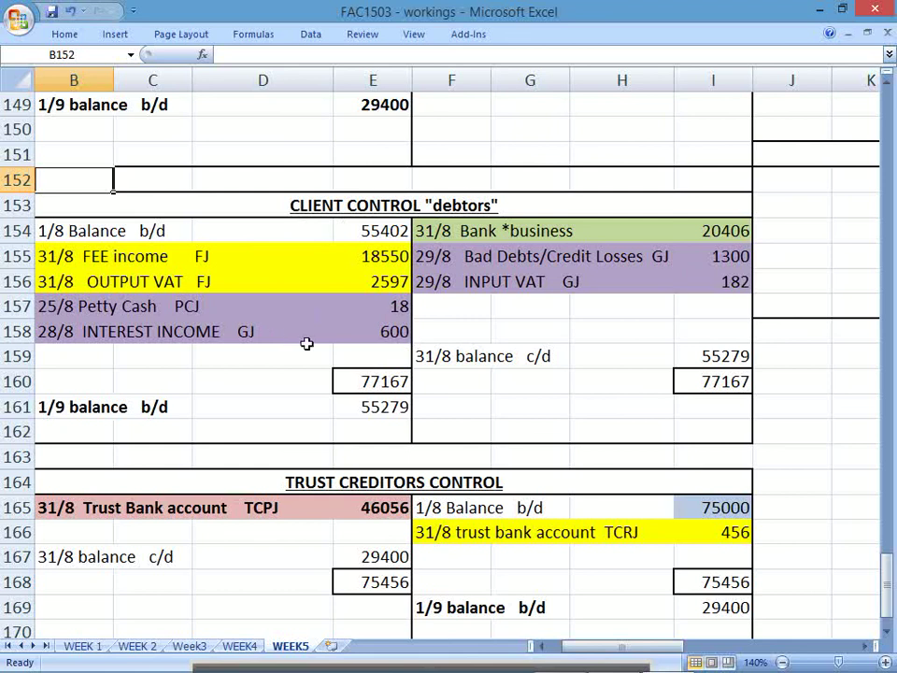
left_click_drag(362, 482, 317, 578)
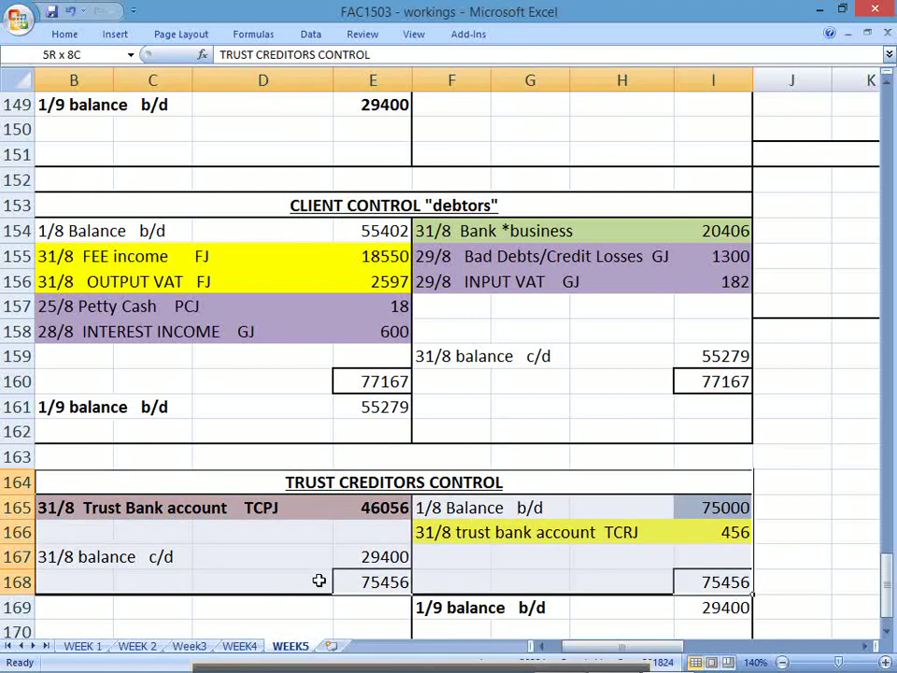
left_click(294, 477)
key("alt+Tab")
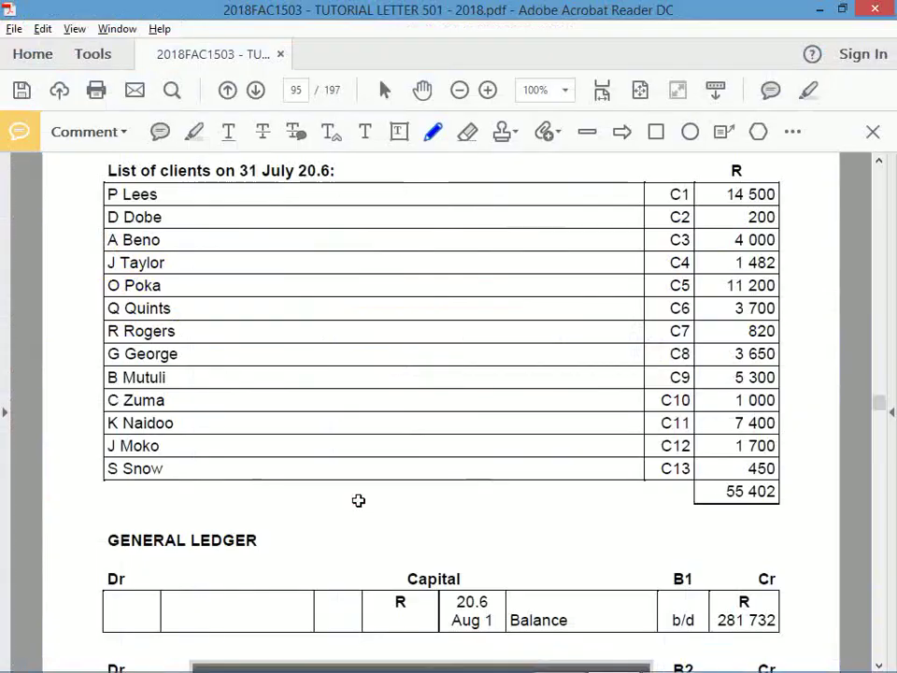
left_click(875, 589)
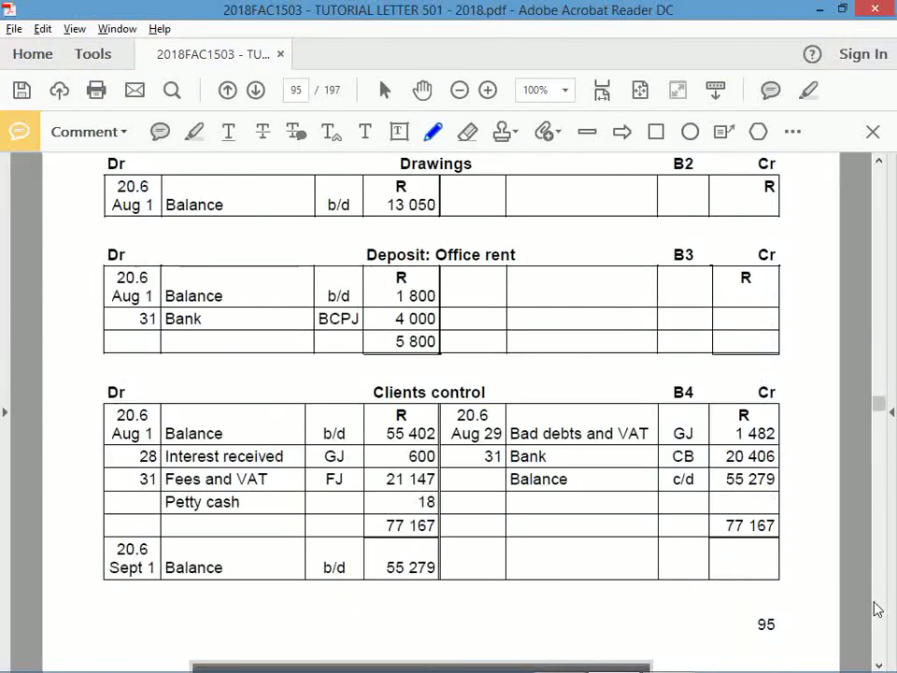
key("alt+Tab")
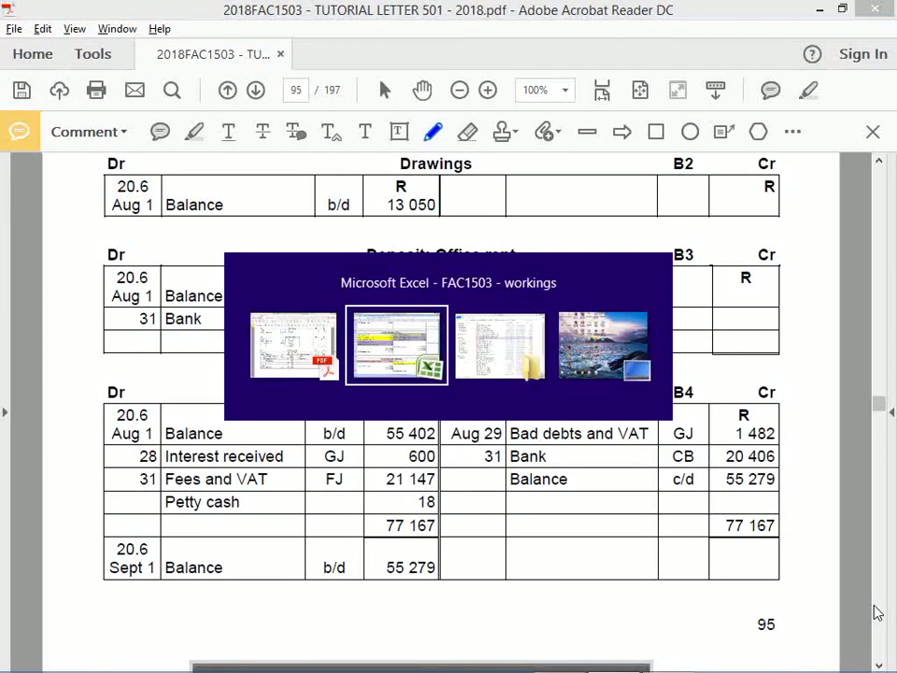
key("alt+Tab")
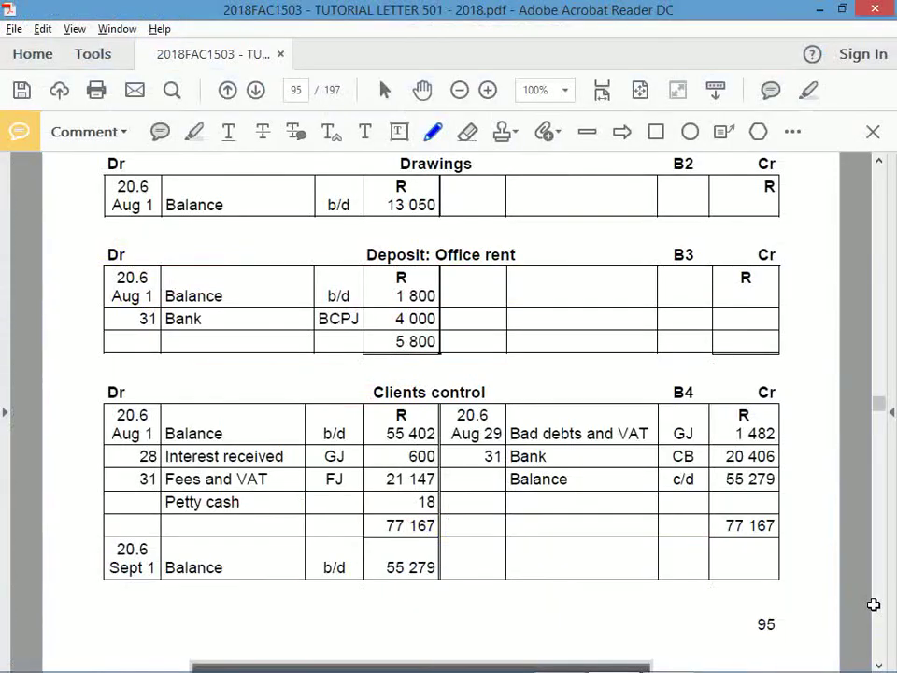
left_click(876, 608)
key("alt+Tab")
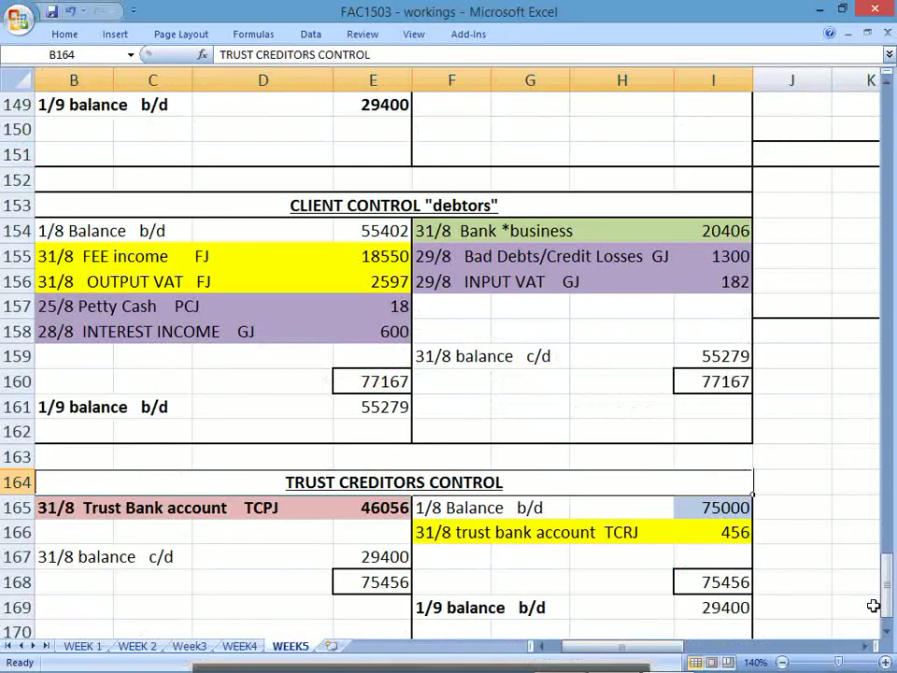
key("alt+Tab")
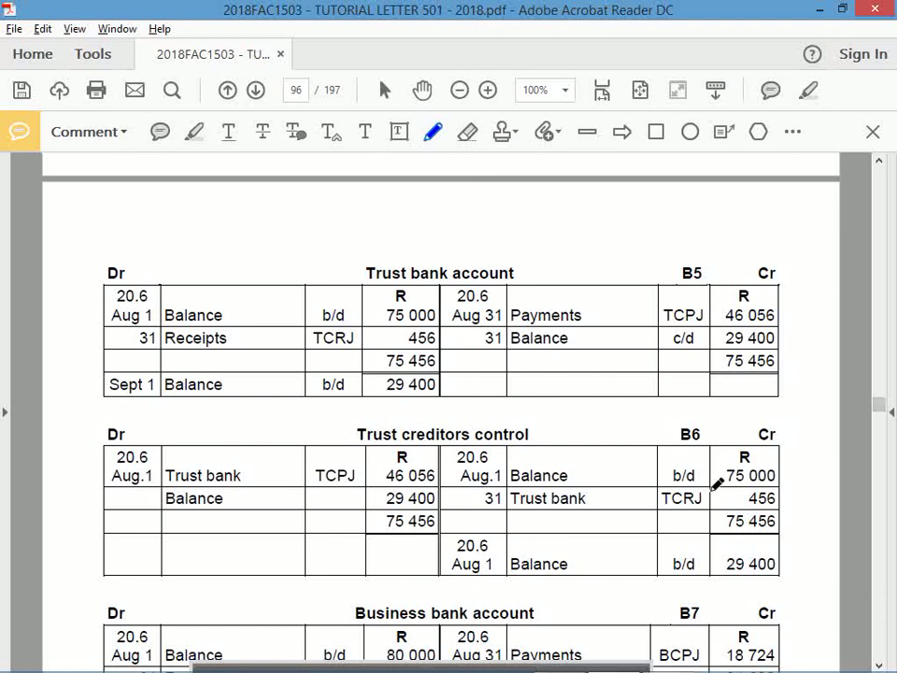
Step: Compare the bank accounts in the WEEK5 Excel workings with the general ledger solutions on page 96 of the tutorial letter in Acrobat Reader
left_click(878, 665)
scroll(878, 665, "down", 4)
key("alt+Tab")
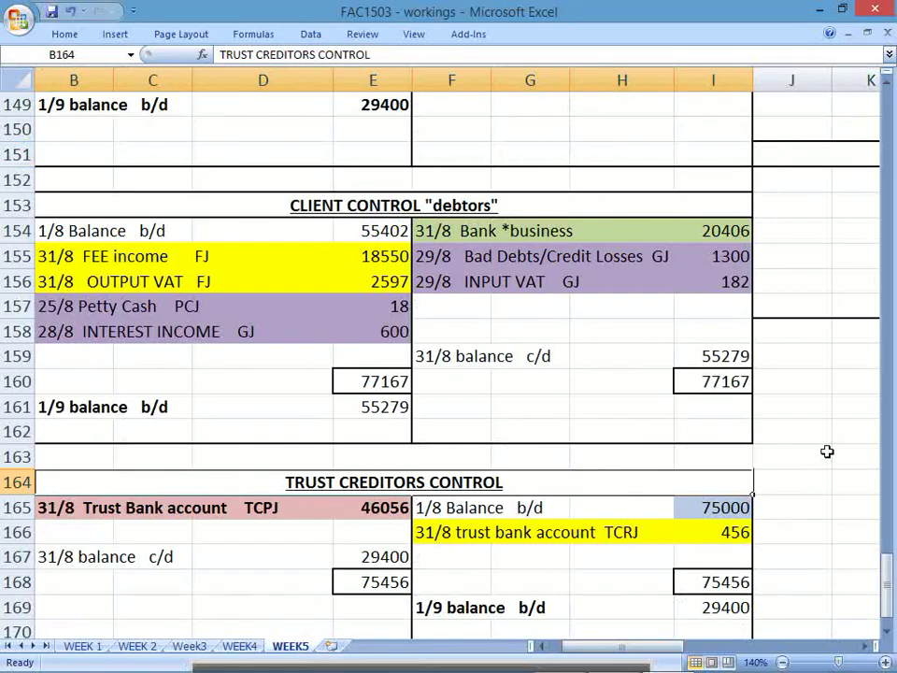
scroll(884, 109, "up", 3)
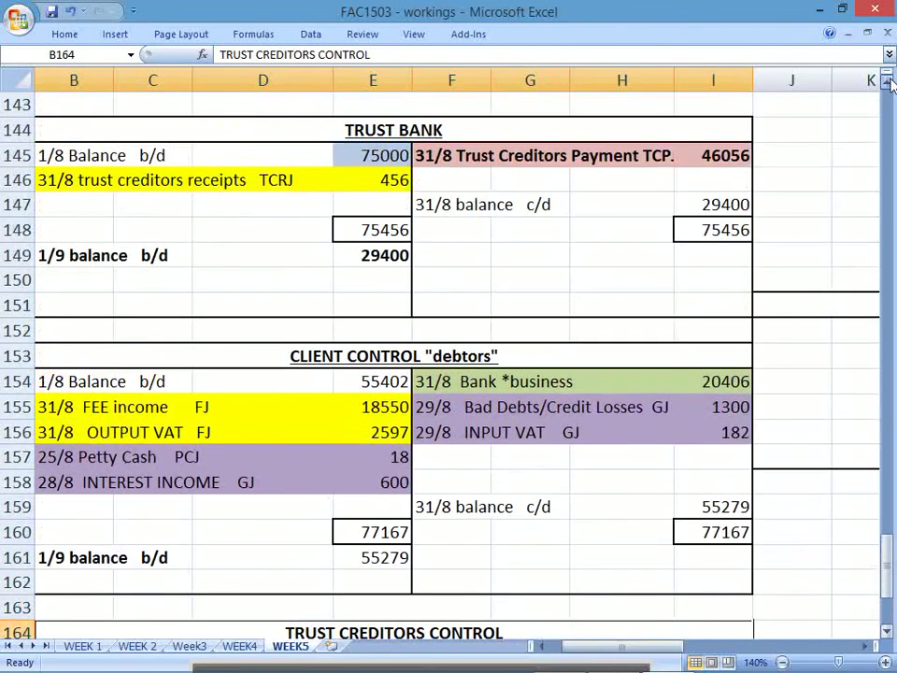
scroll(891, 84, "up", 1)
key("alt+Tab")
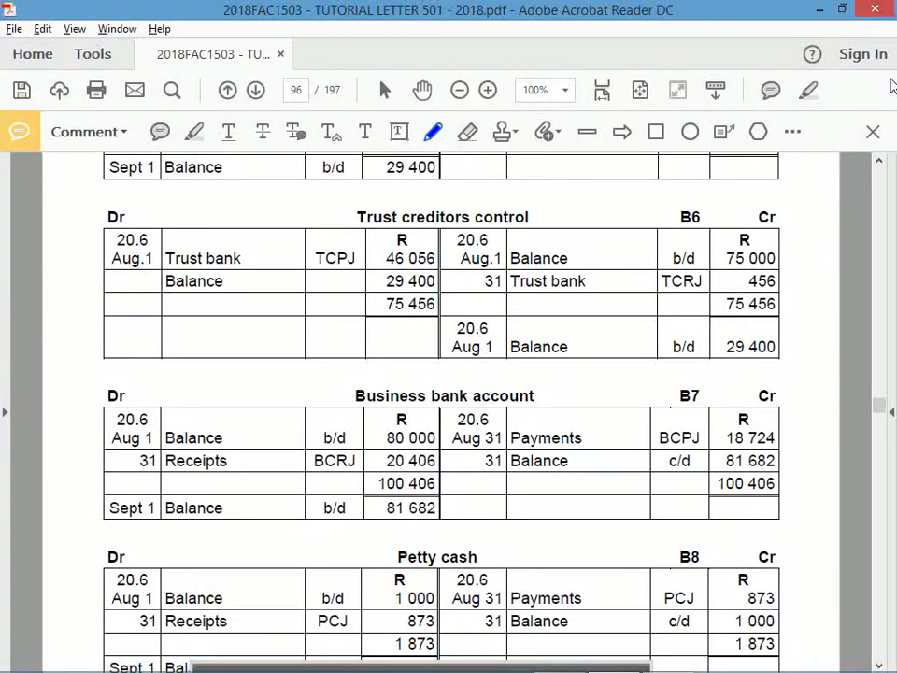
key("alt+Tab")
key("alt+Tab")
Step: Circle the Land and buildings, Equipment and Furniture accounts with their August opening balances in freehand blue ink on page 96
left_click(879, 665)
left_click_drag(880, 665, 879, 665)
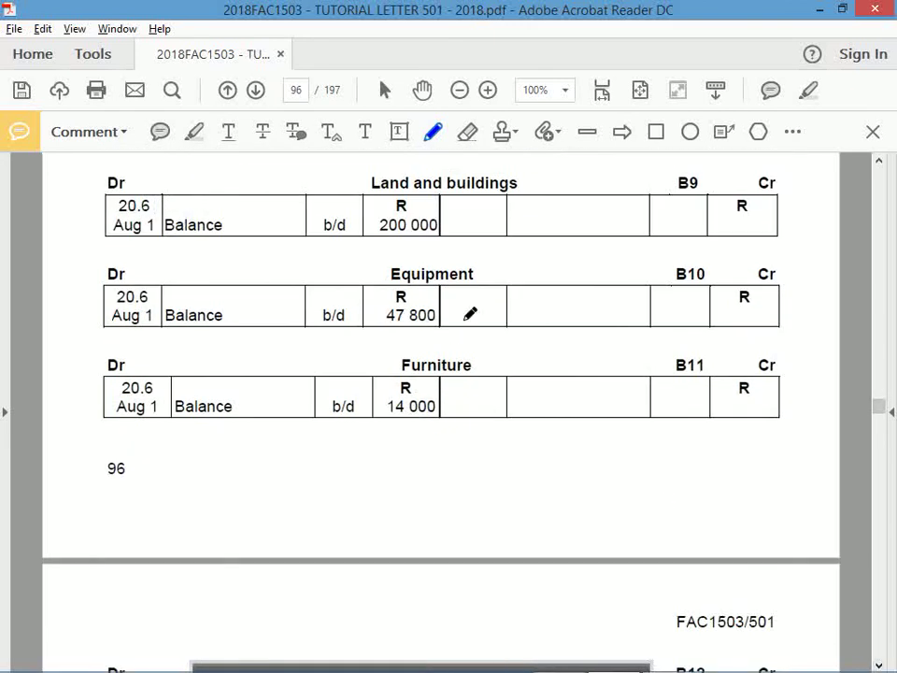
mouse_move(532, 161)
left_mouse_down()
mouse_move(407, 160)
mouse_move(540, 210)
mouse_move(532, 155)
left_mouse_up()
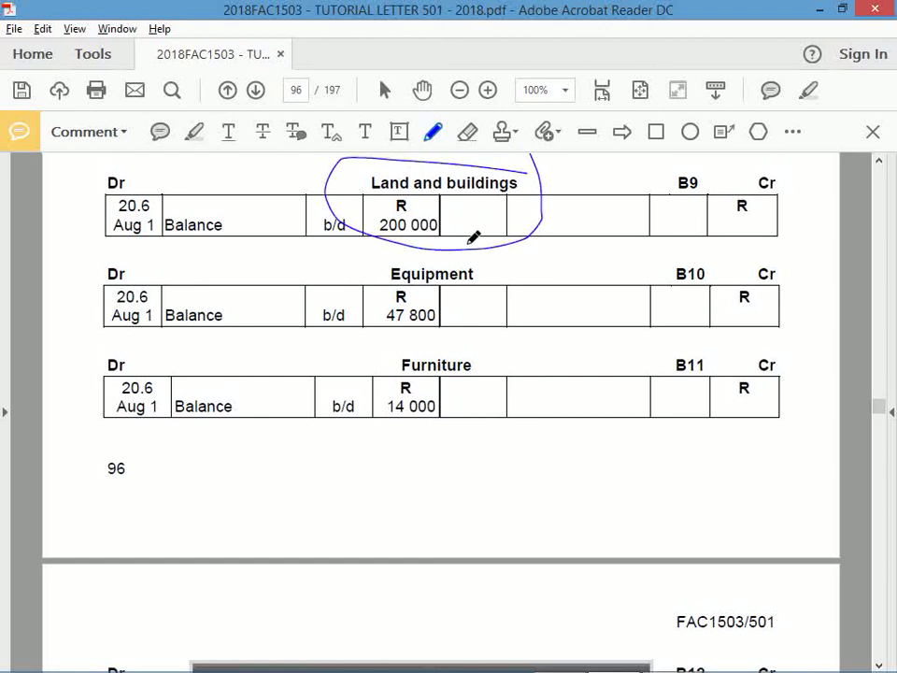
mouse_move(478, 273)
left_mouse_down()
mouse_move(361, 299)
mouse_move(459, 244)
mouse_move(484, 359)
mouse_move(450, 365)
left_mouse_up()
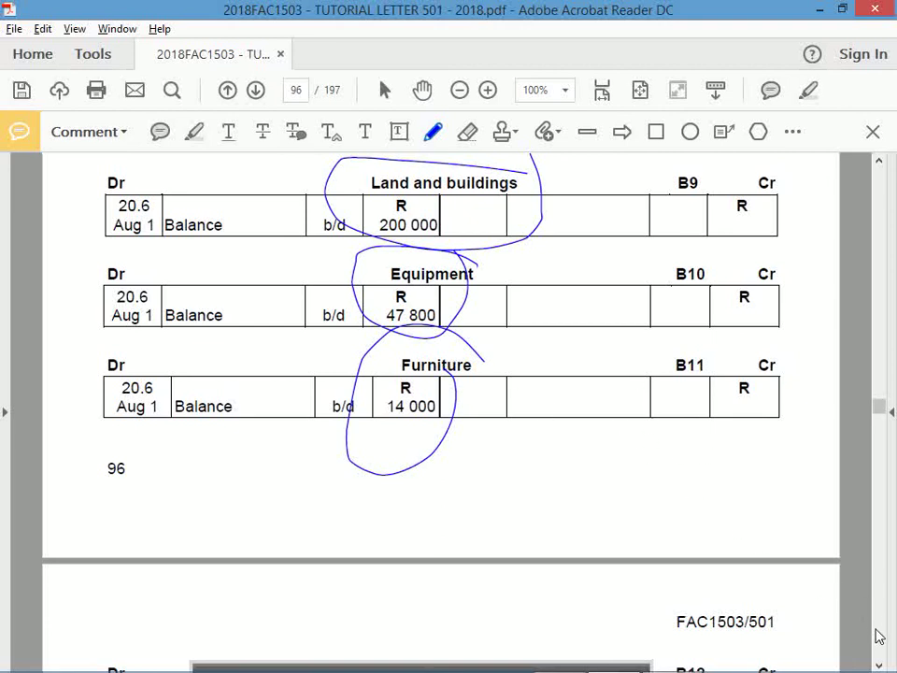
Step: Look through the remaining general ledger solutions and the trial balance on 31 August 20.6 that follow page 96
scroll(877, 634, "down", 15)
scroll(876, 634, "down", 20)
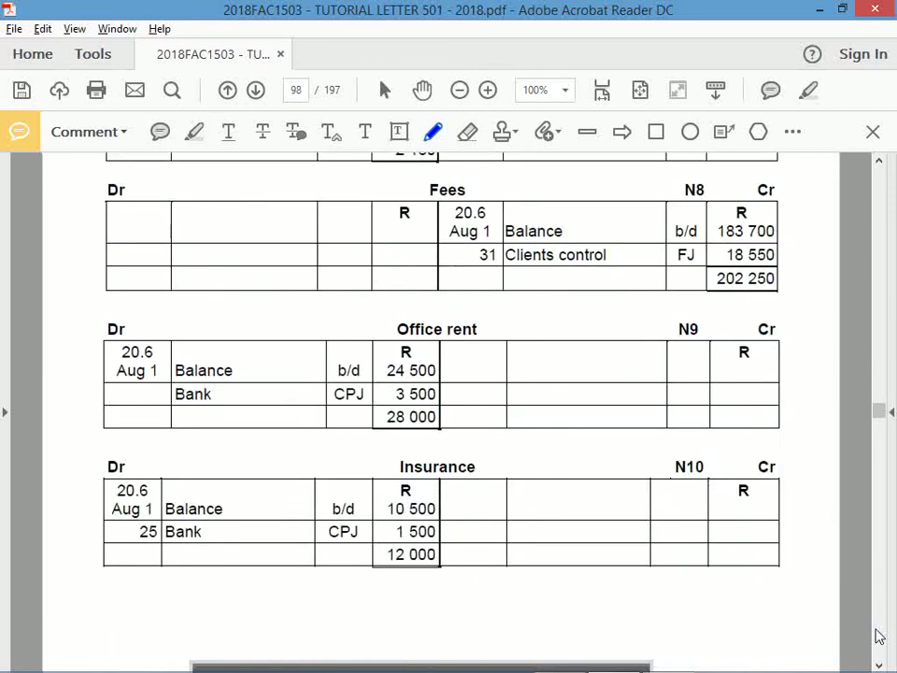
scroll(877, 635, "down", 20)
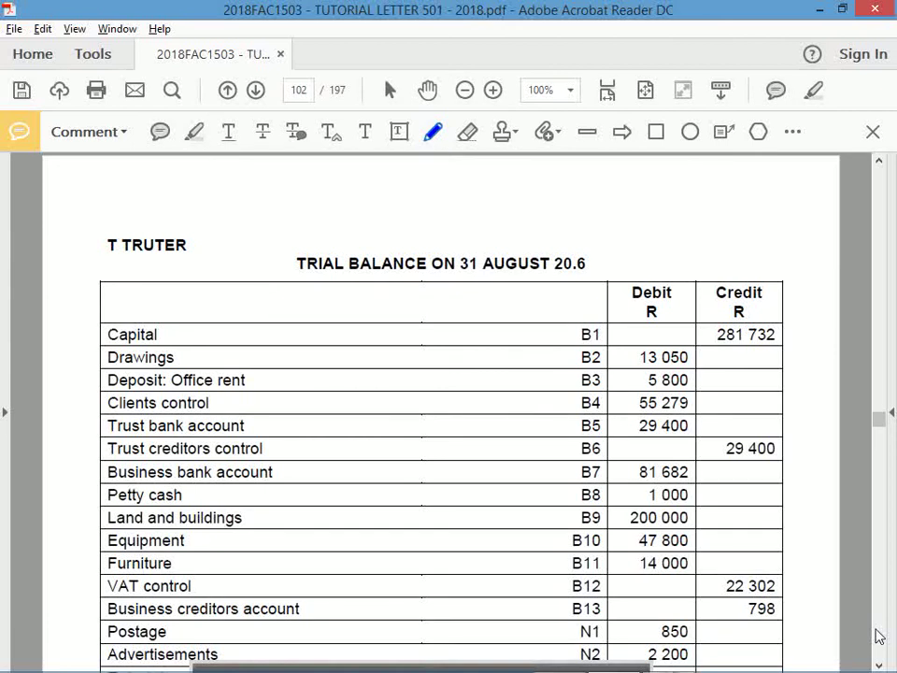
scroll(876, 634, "down", 15)
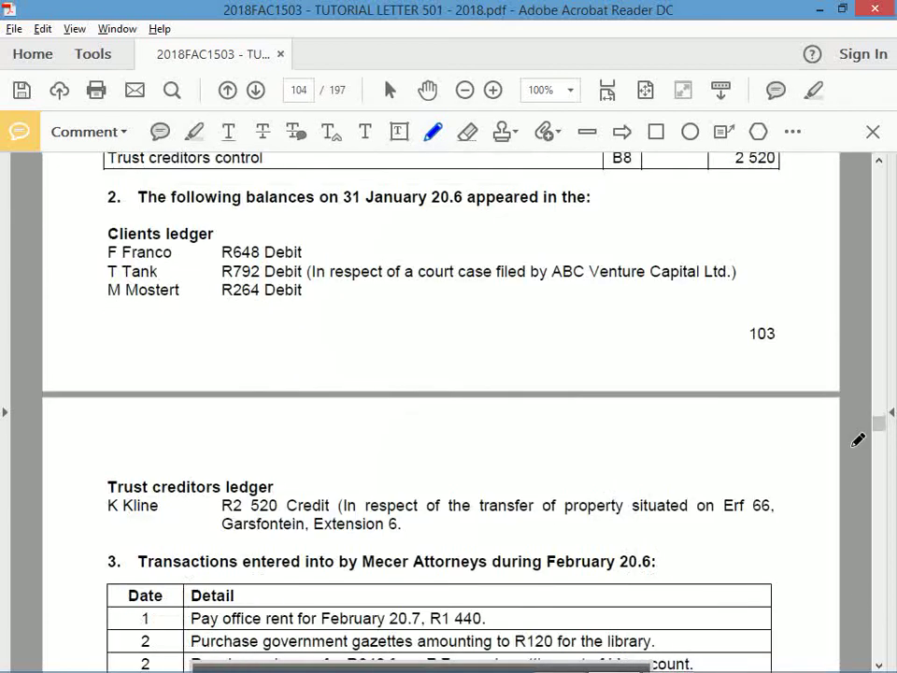
Step: Read Learning Activity 6.1 on Mecer Attorneys, from the January trial balance through the February transactions to the feedback journals on page 105
left_click(878, 164)
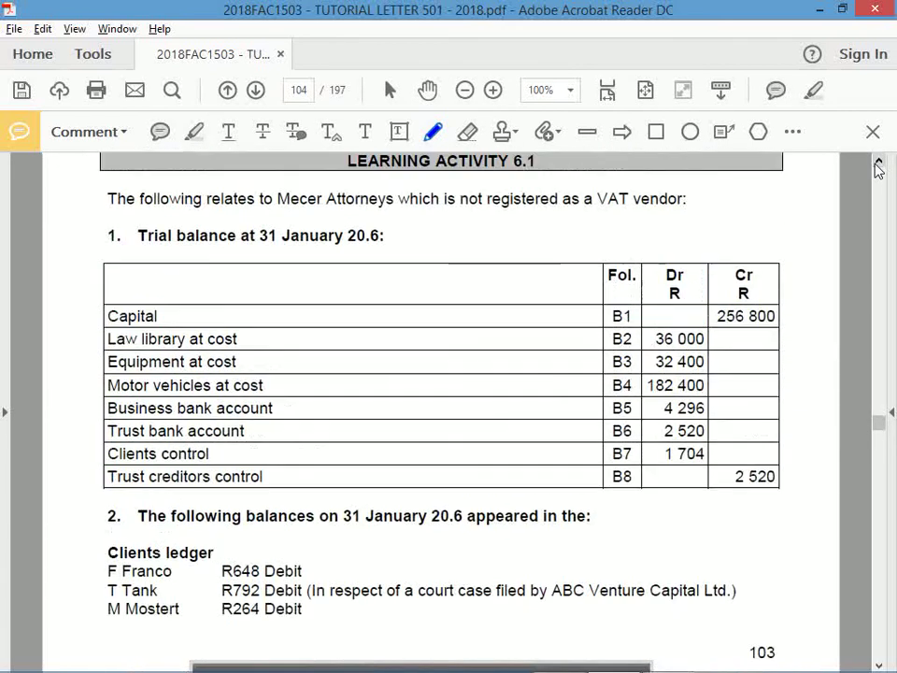
left_click(878, 163)
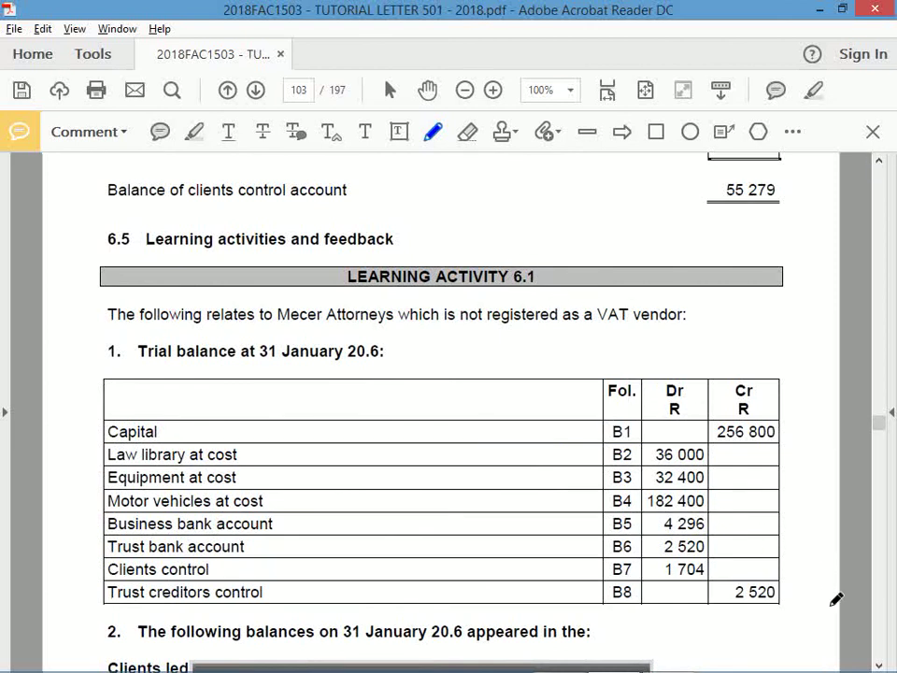
left_click(878, 666)
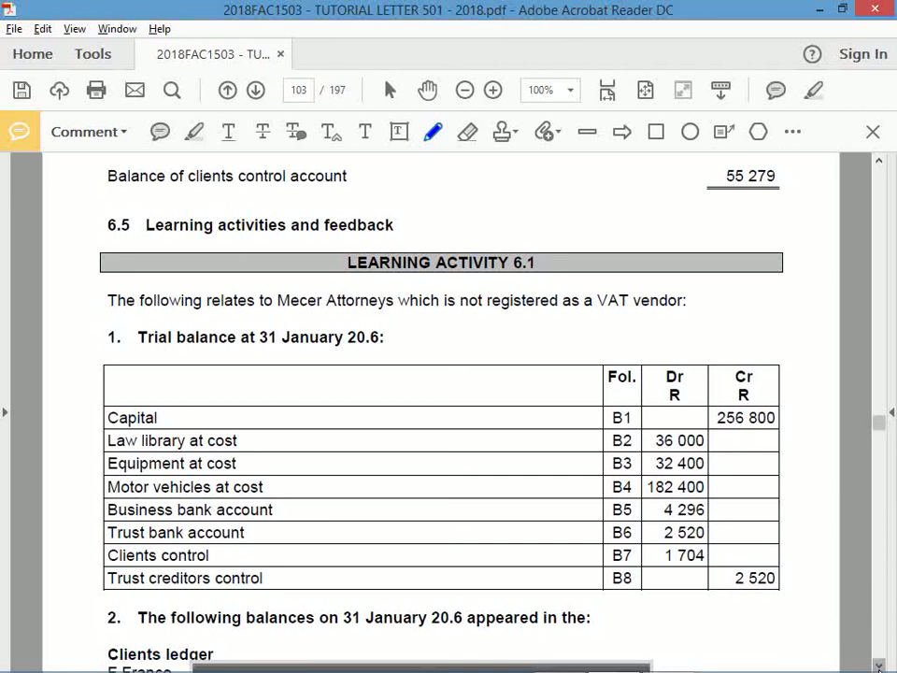
scroll(878, 666, "down", 10)
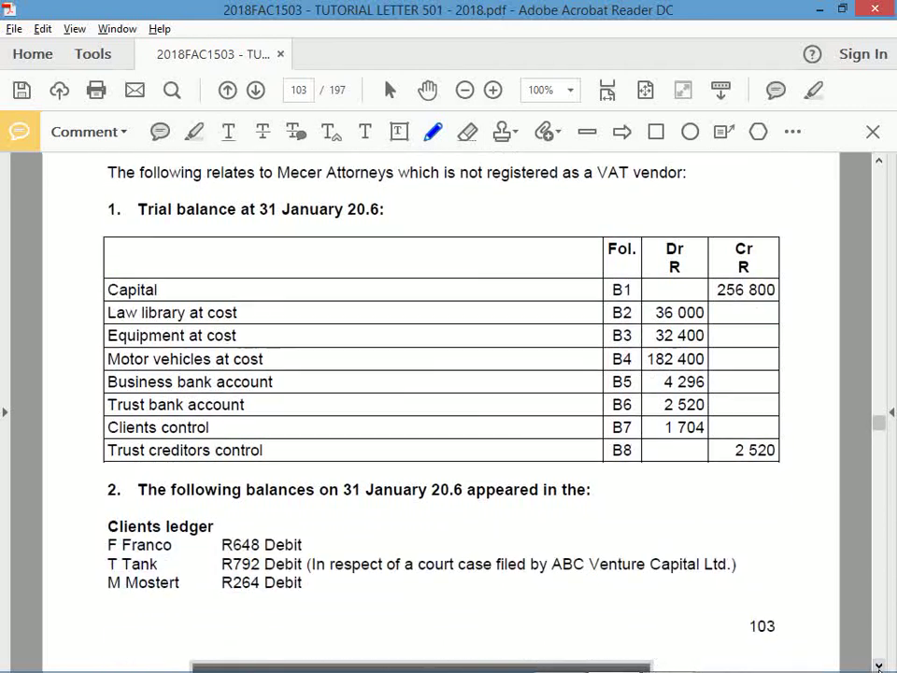
scroll(879, 668, "down", 2)
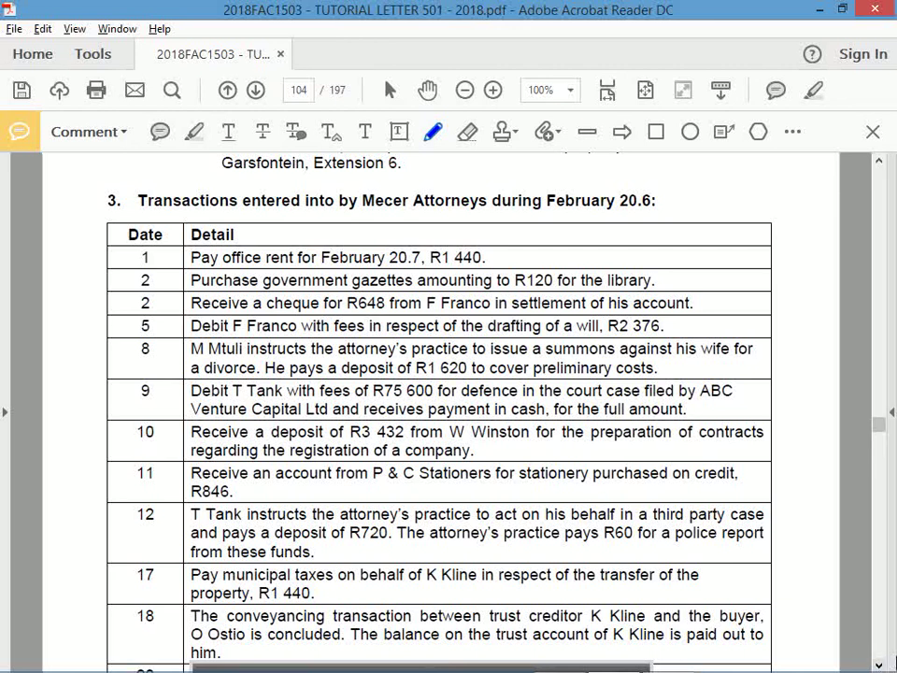
left_click(878, 667)
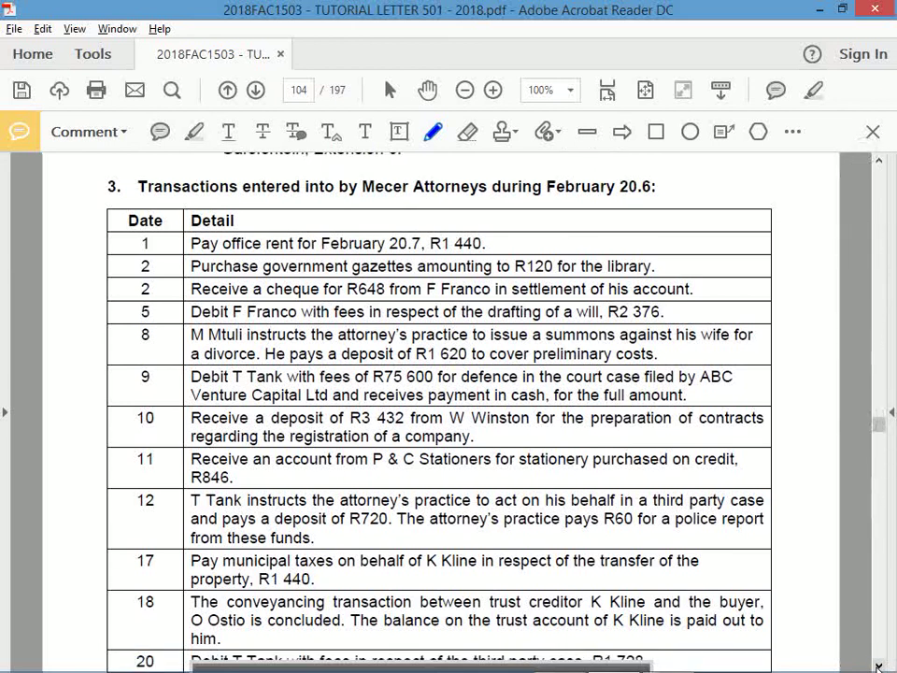
left_click(878, 667)
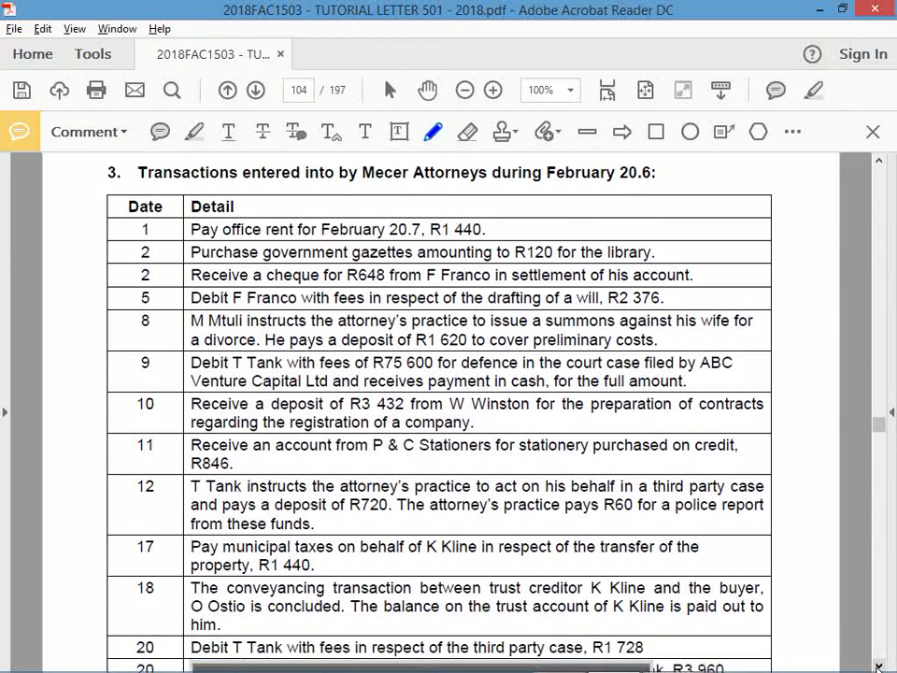
left_click(878, 668)
left_click(879, 667)
left_click(879, 667)
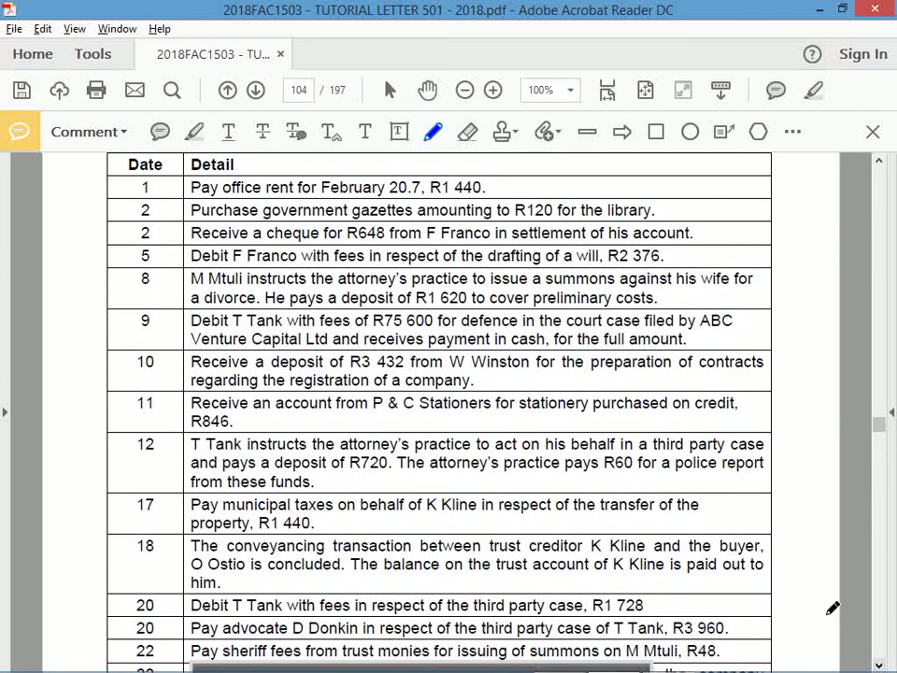
left_click(878, 668)
left_click_drag(878, 667, 878, 667)
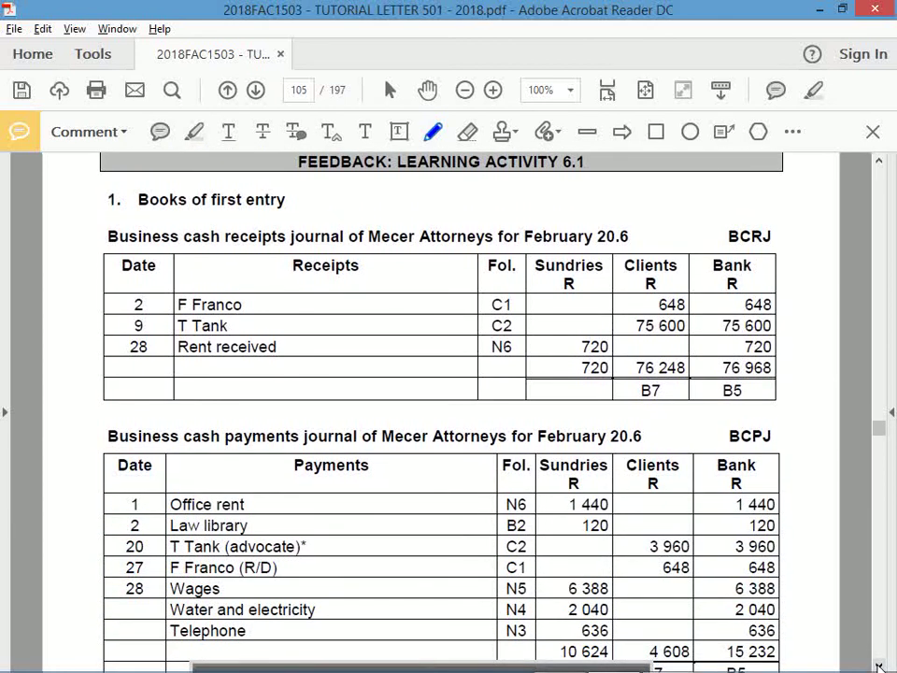